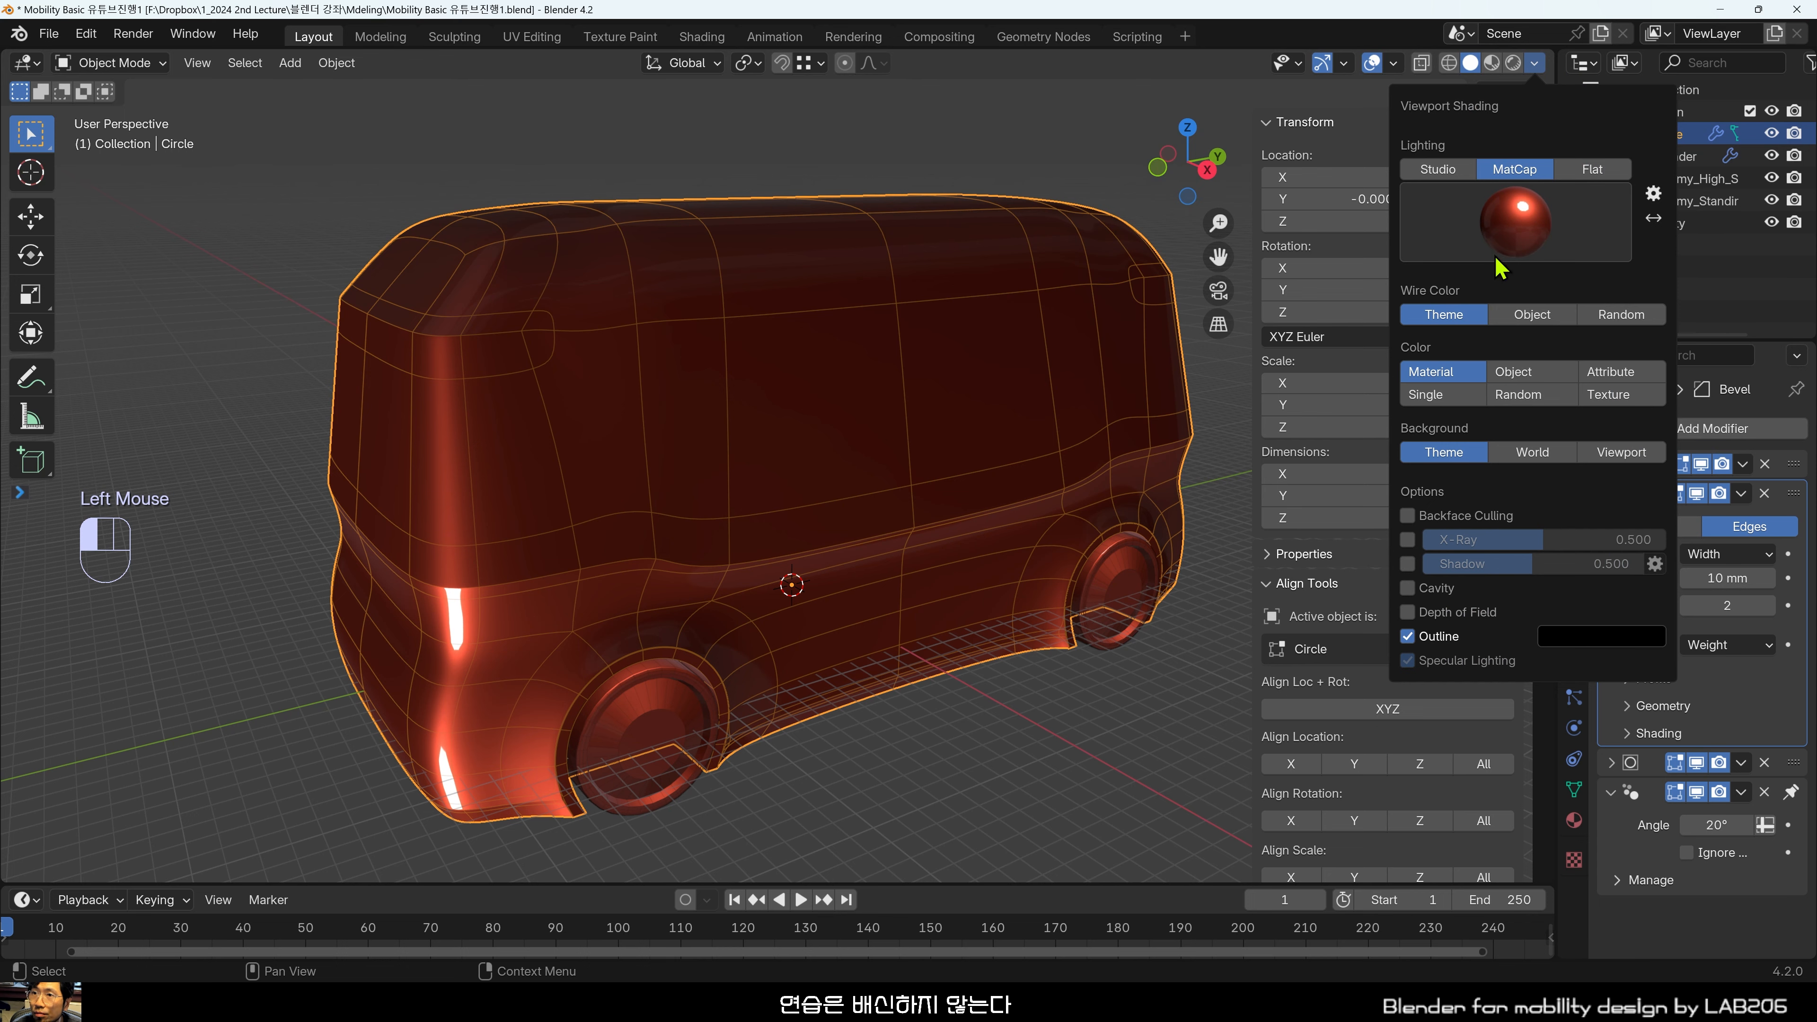
Deselect the van body and examine its surface reflections around the rear corner, side and wheel arches.
double_click(1011, 748)
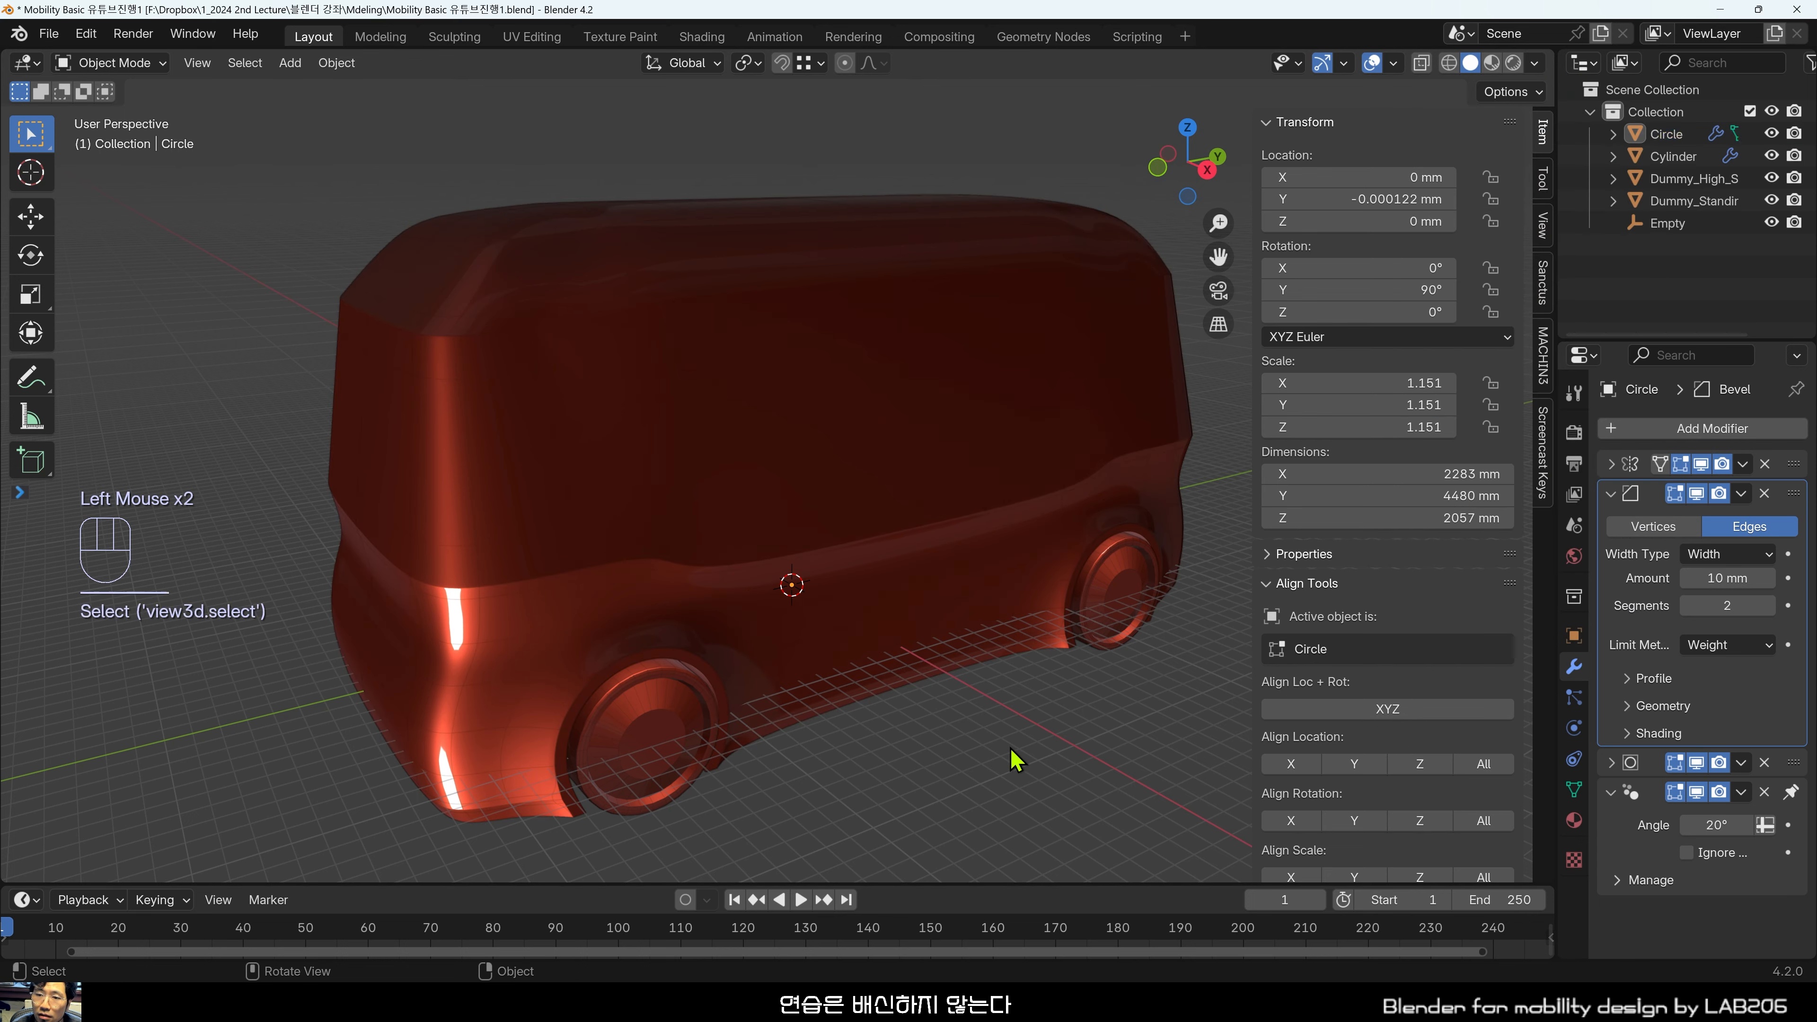
middle_click_drag(1010, 749, 955, 725, "shift")
middle_click_drag(637, 472, 673, 666, "shift")
scroll(508, 702, "up", 1)
middle_click_drag(508, 705, 730, 504, "shift")
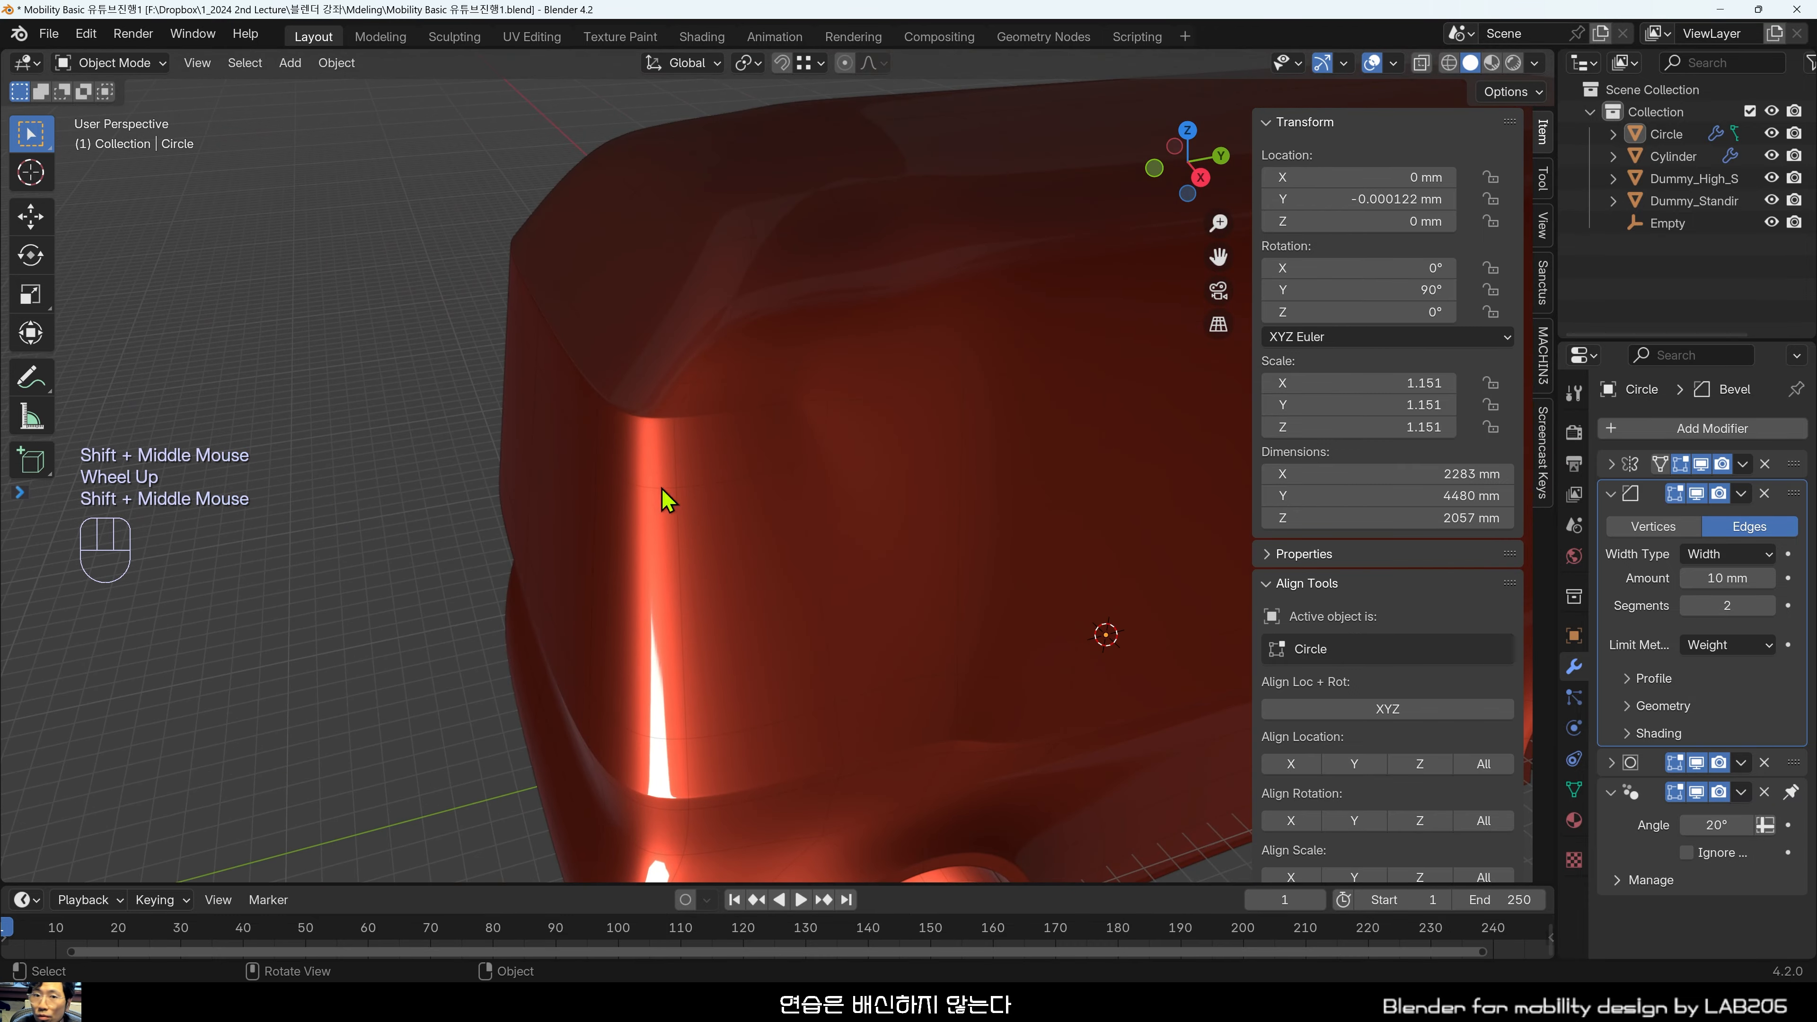
middle_click_drag(855, 547, 366, 565, "shift")
middle_click_drag(933, 501, 608, 637)
scroll(608, 527, "down", 1)
scroll(659, 633, "up", 1)
scroll(657, 633, "down", 2)
scroll(640, 634, "up", 1)
middle_click_drag(608, 637, 557, 625)
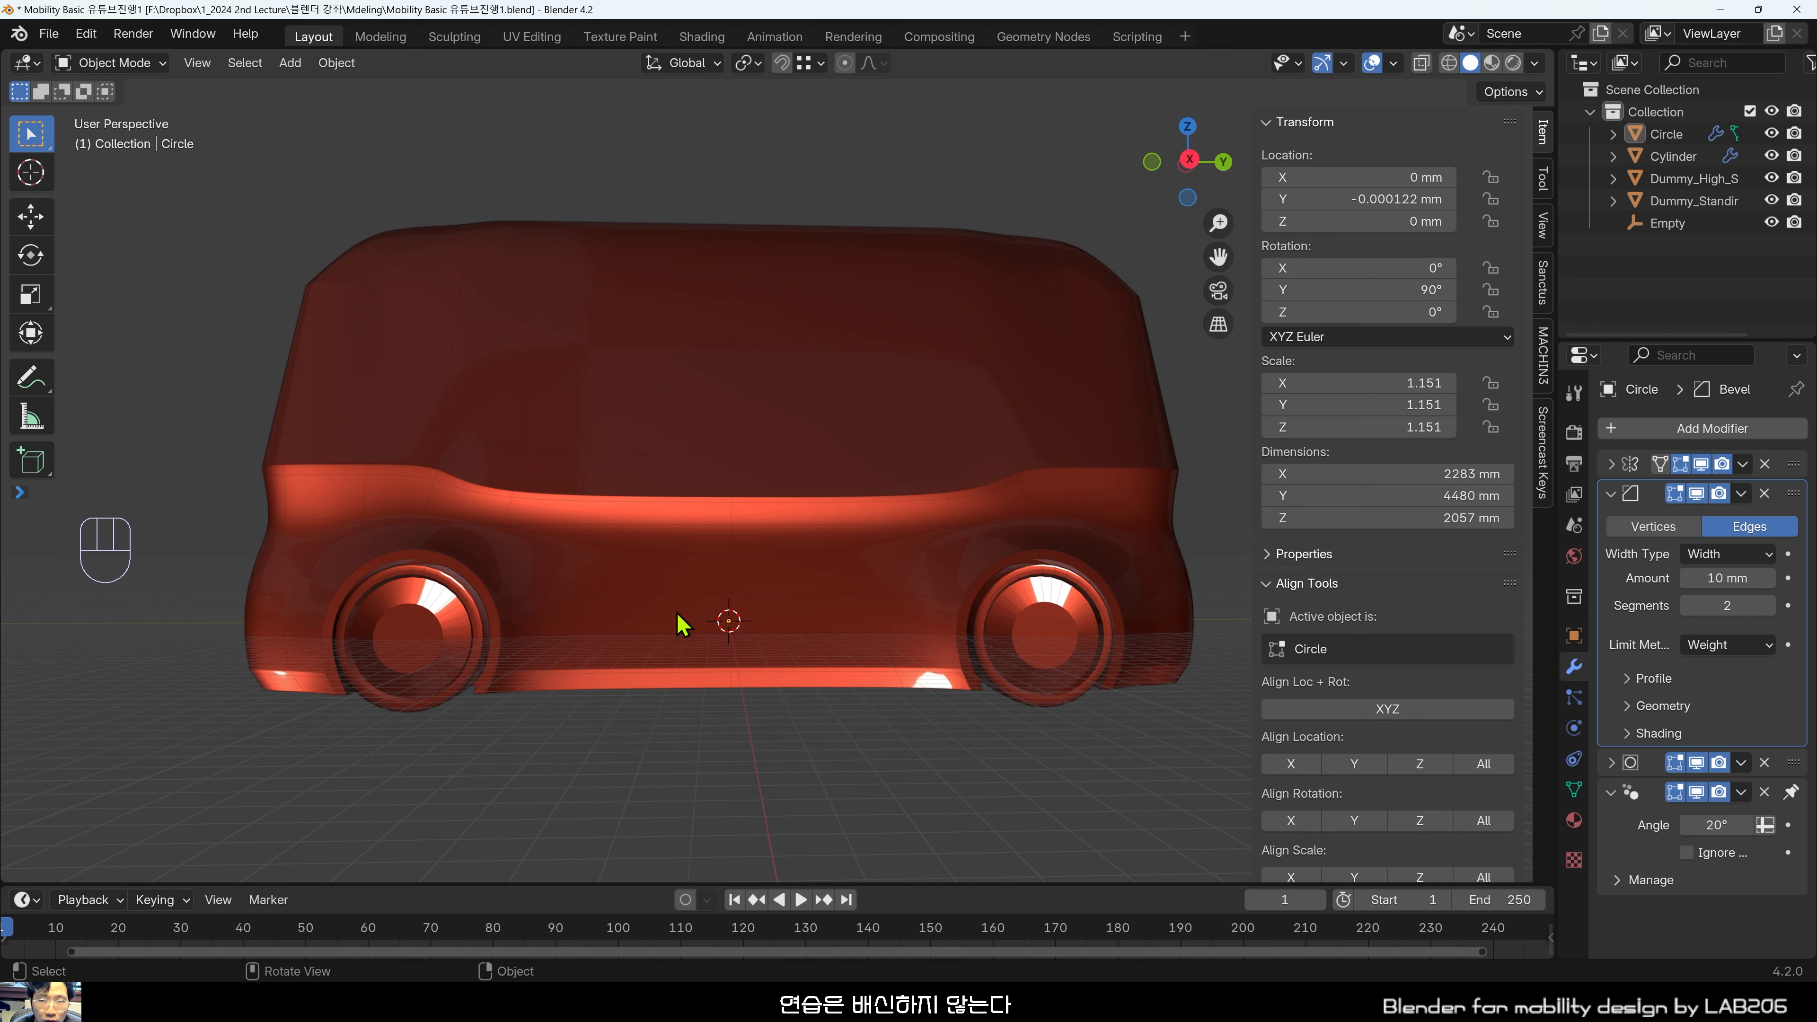
middle_click_drag(763, 551, 845, 588)
middle_click_drag(845, 588, 852, 561)
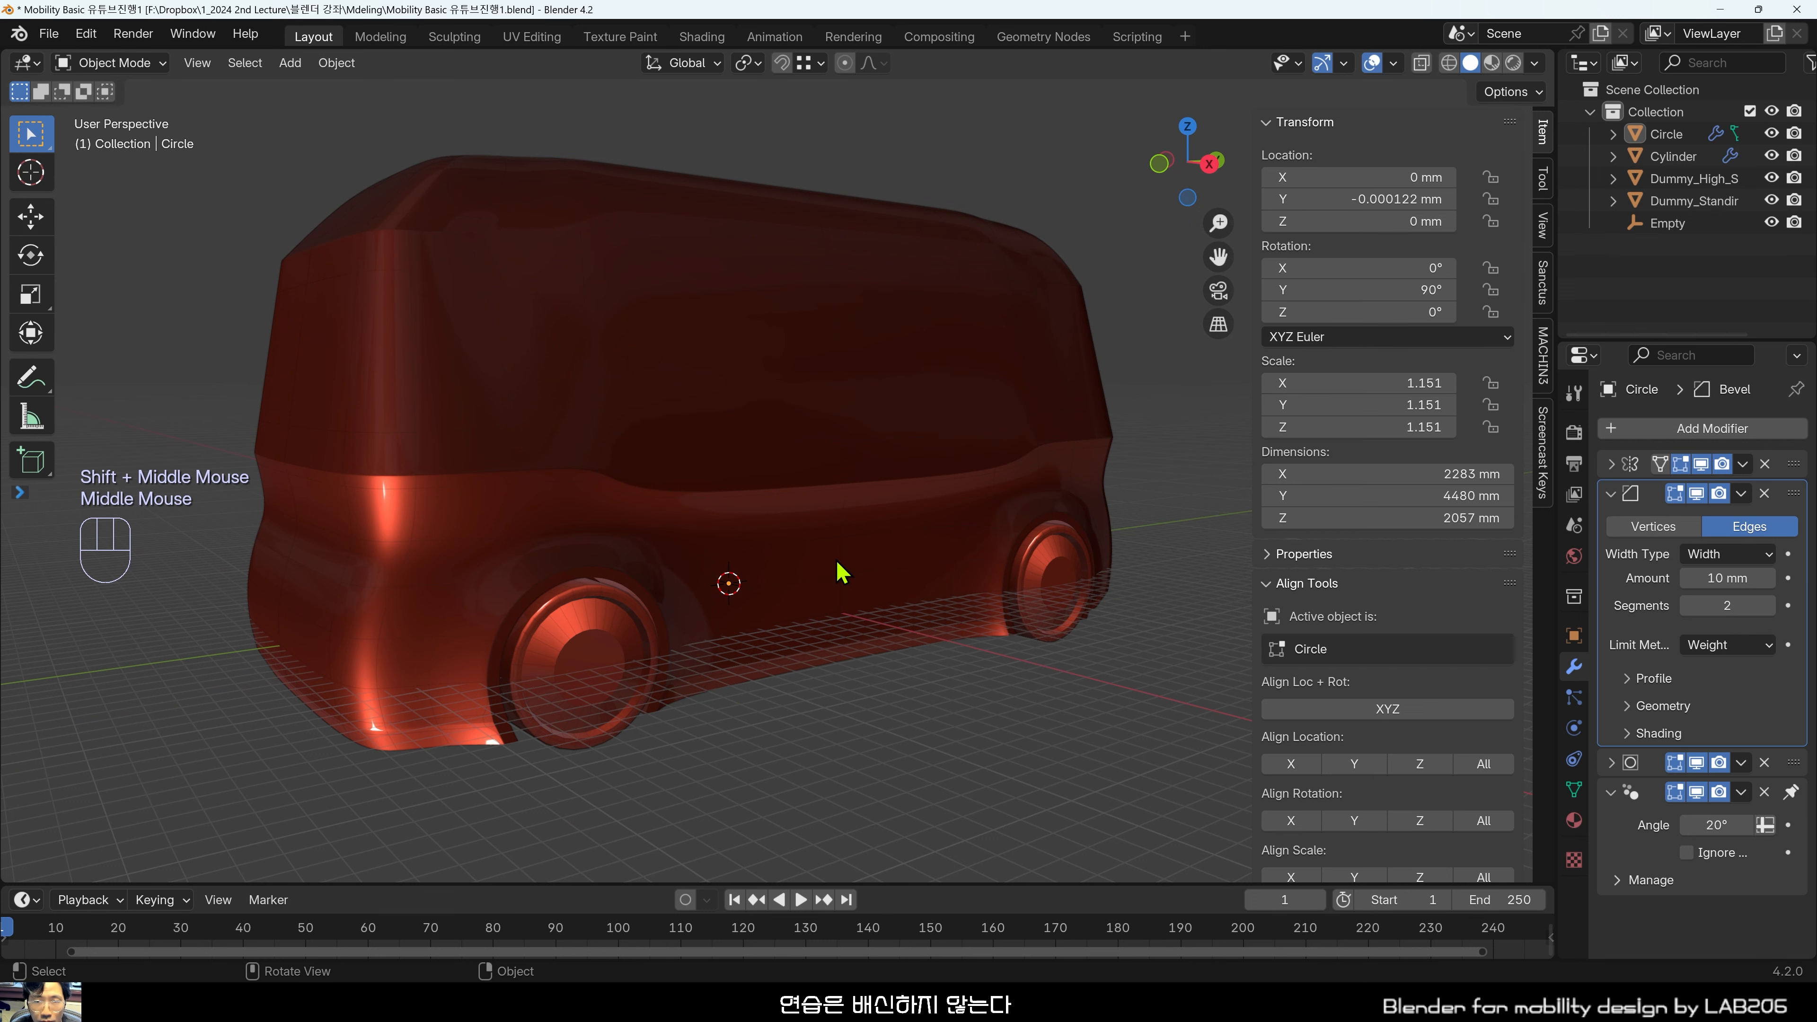
middle_click_drag(860, 548, 593, 769)
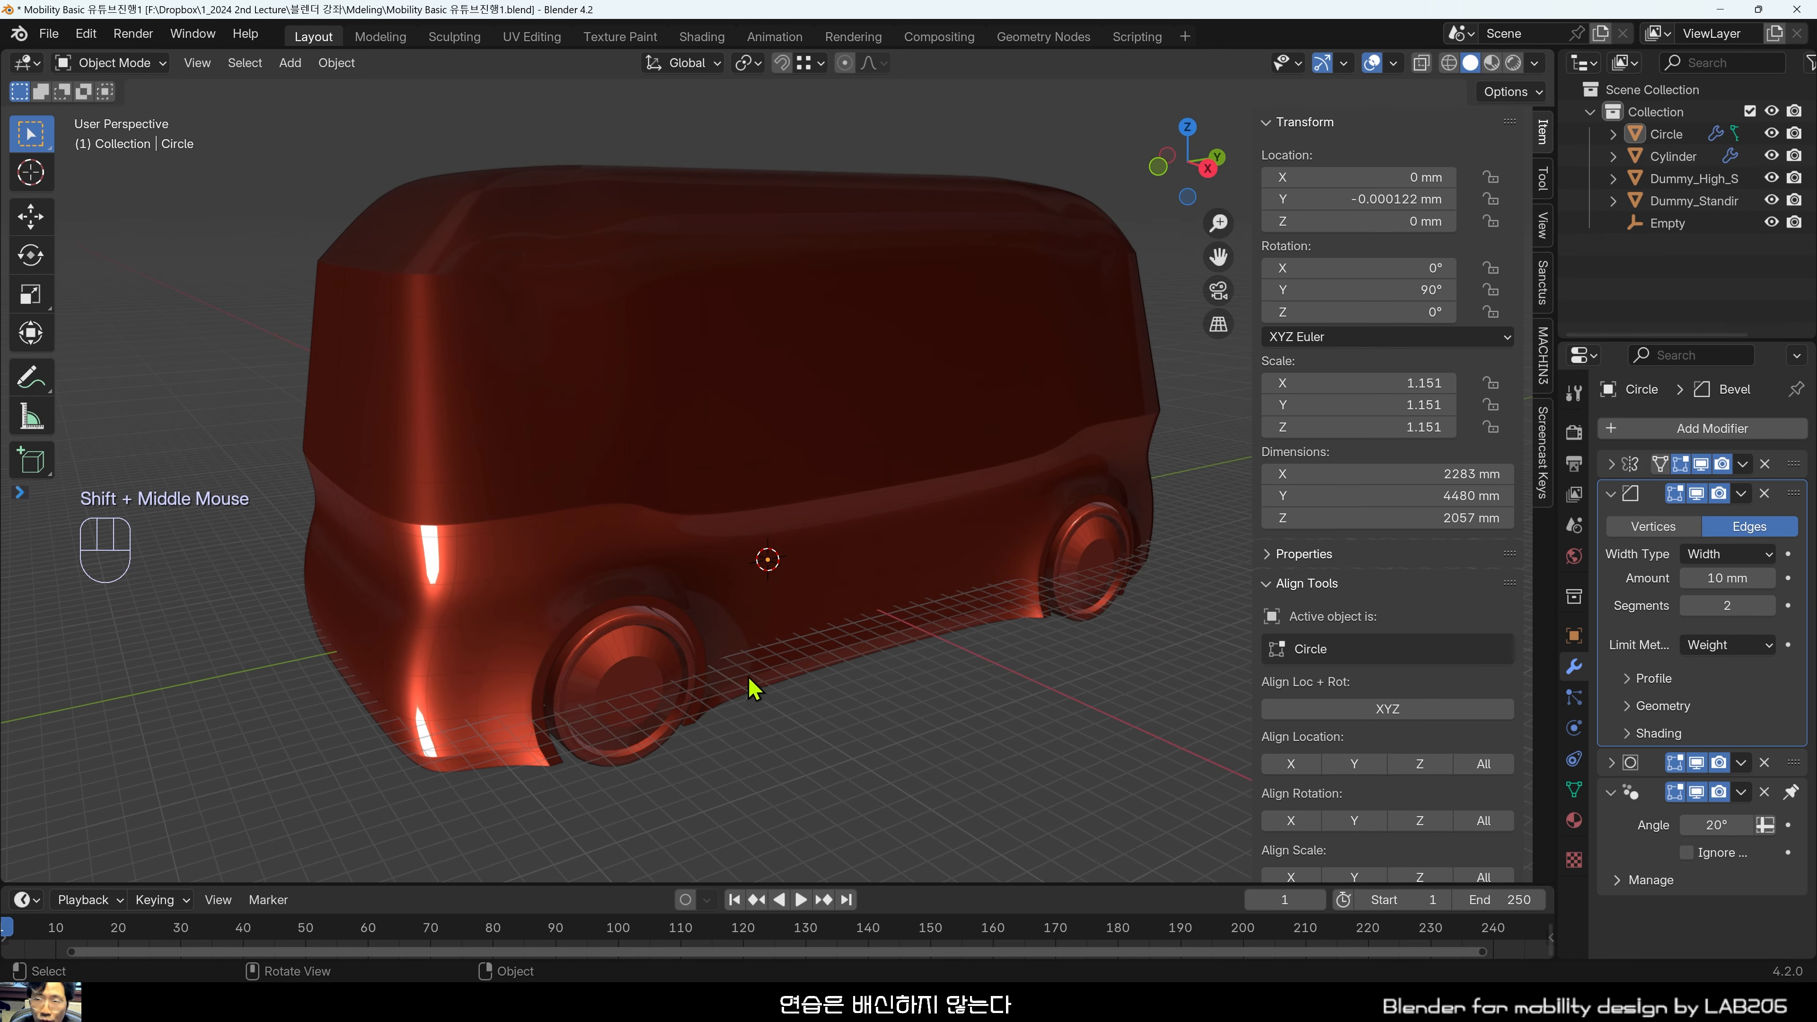
Select the wheels and the van body in turn to inspect them as separate objects, and clear the selection.
left_click(720, 682)
middle_click_drag(792, 682, 709, 680)
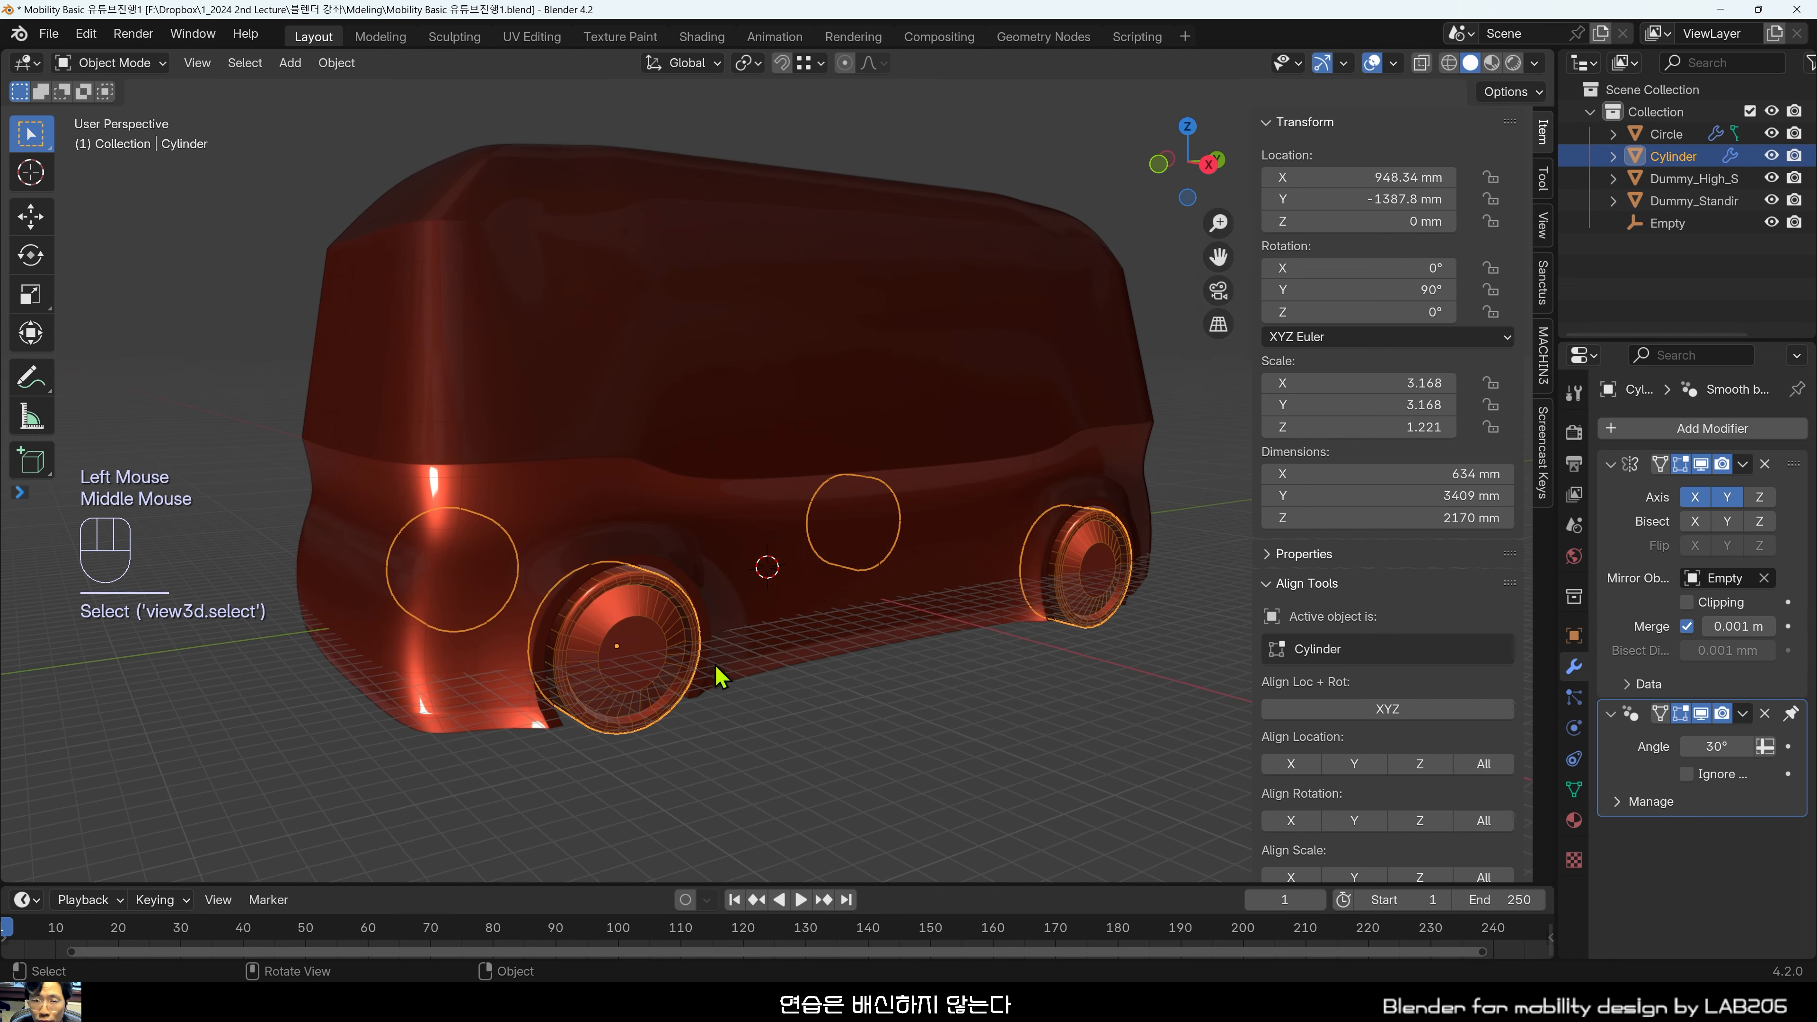
scroll(604, 754, "up", 2)
middle_click_drag(604, 755, 663, 682, "shift")
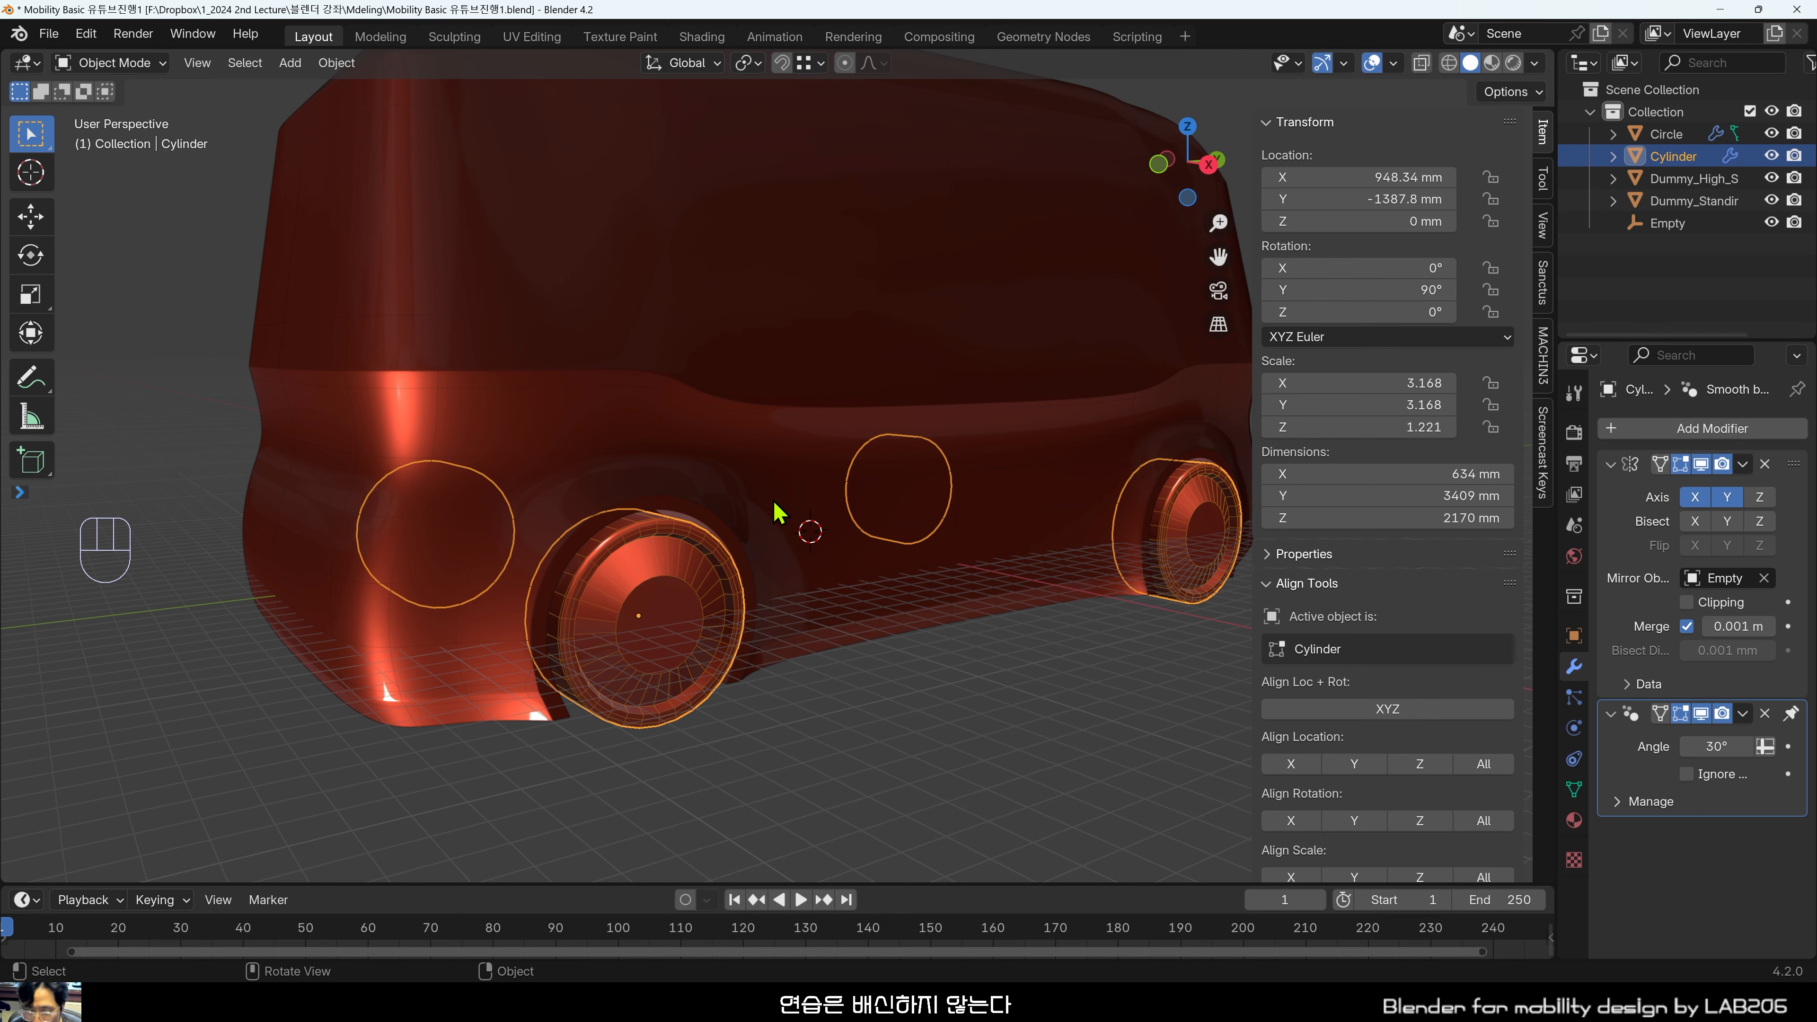
left_click(865, 695)
left_click(905, 425)
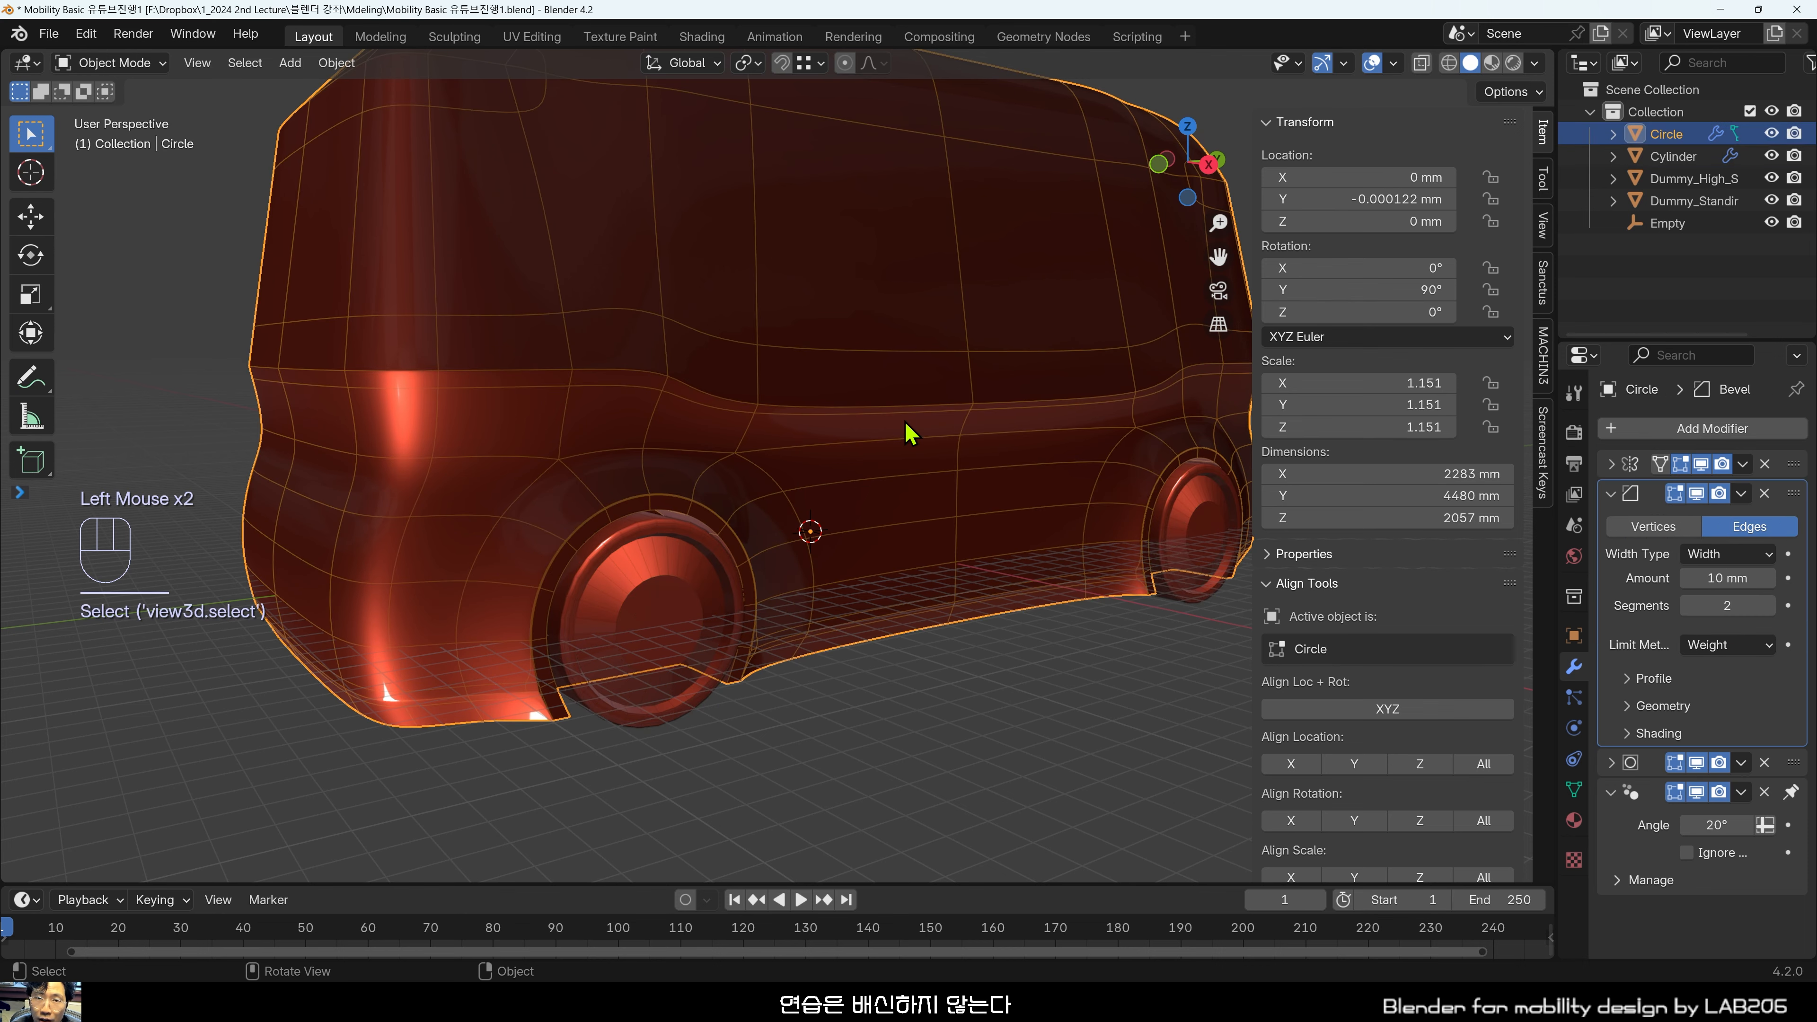
middle_click_drag(904, 423, 906, 448)
scroll(934, 494, "down", 1)
scroll(956, 525, "up", 1)
middle_click_drag(962, 537, 860, 608, "shift")
scroll(864, 651, "down", 1)
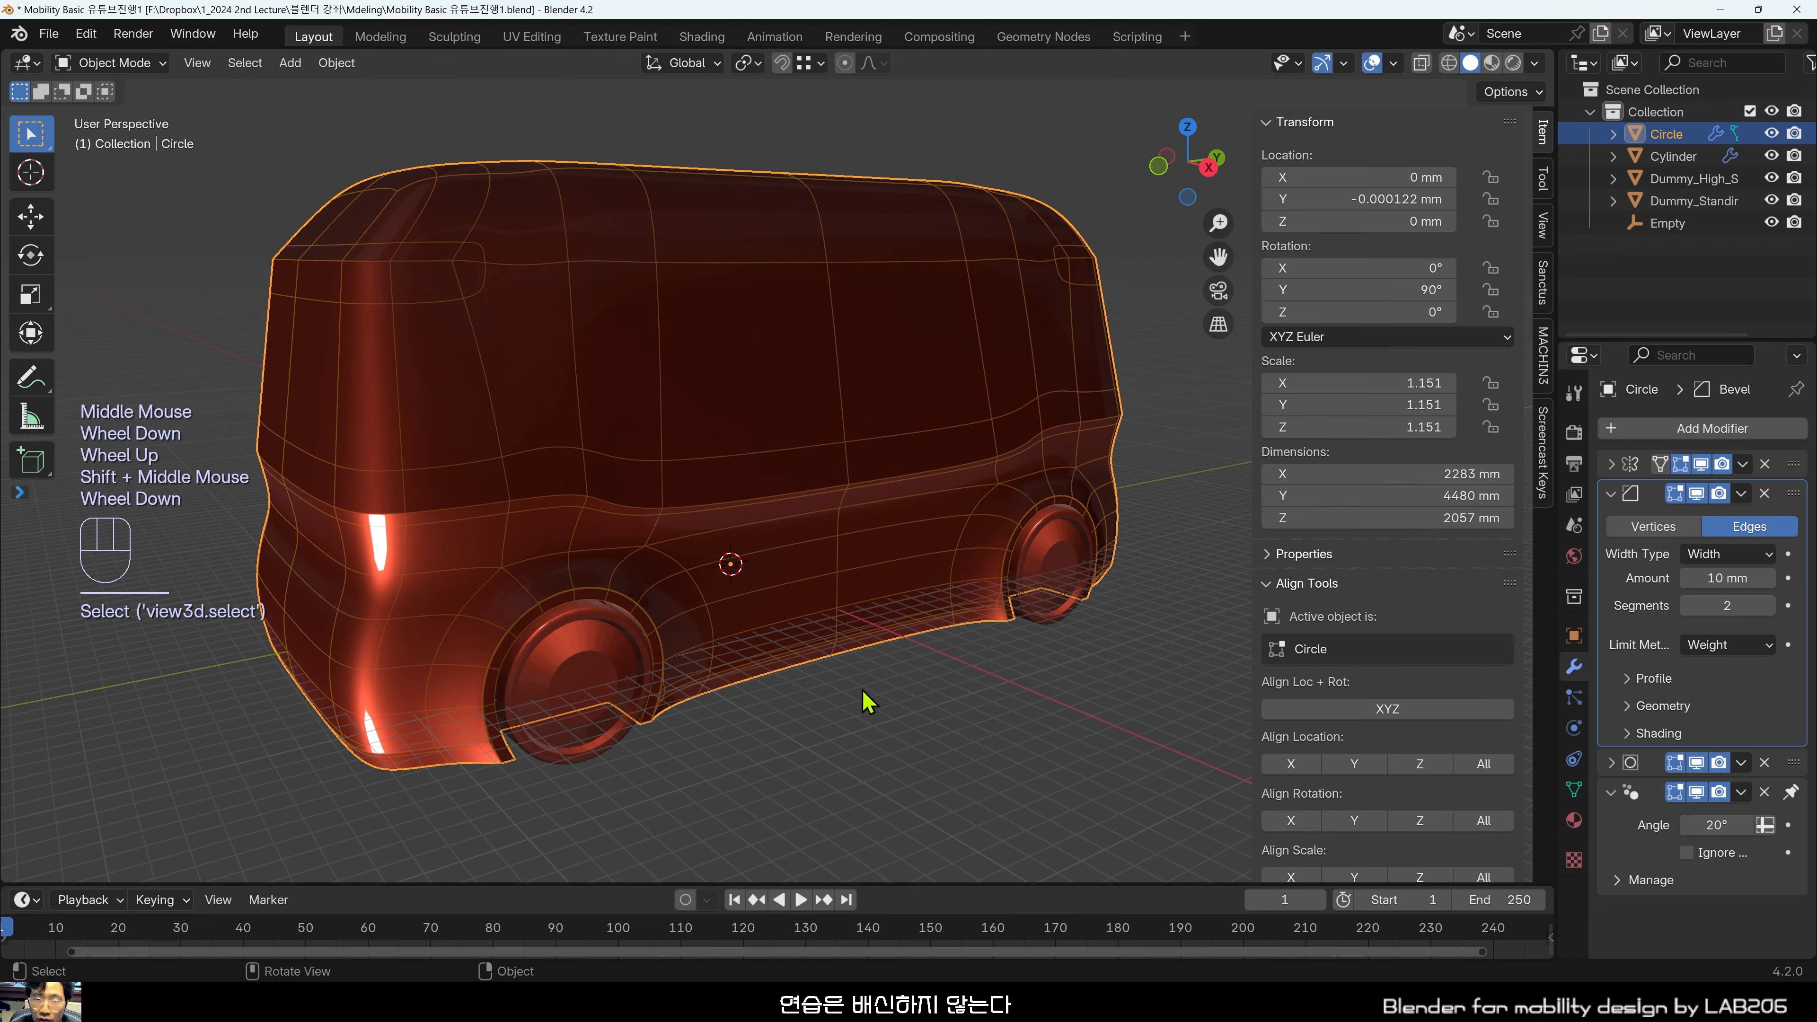
left_click(873, 759)
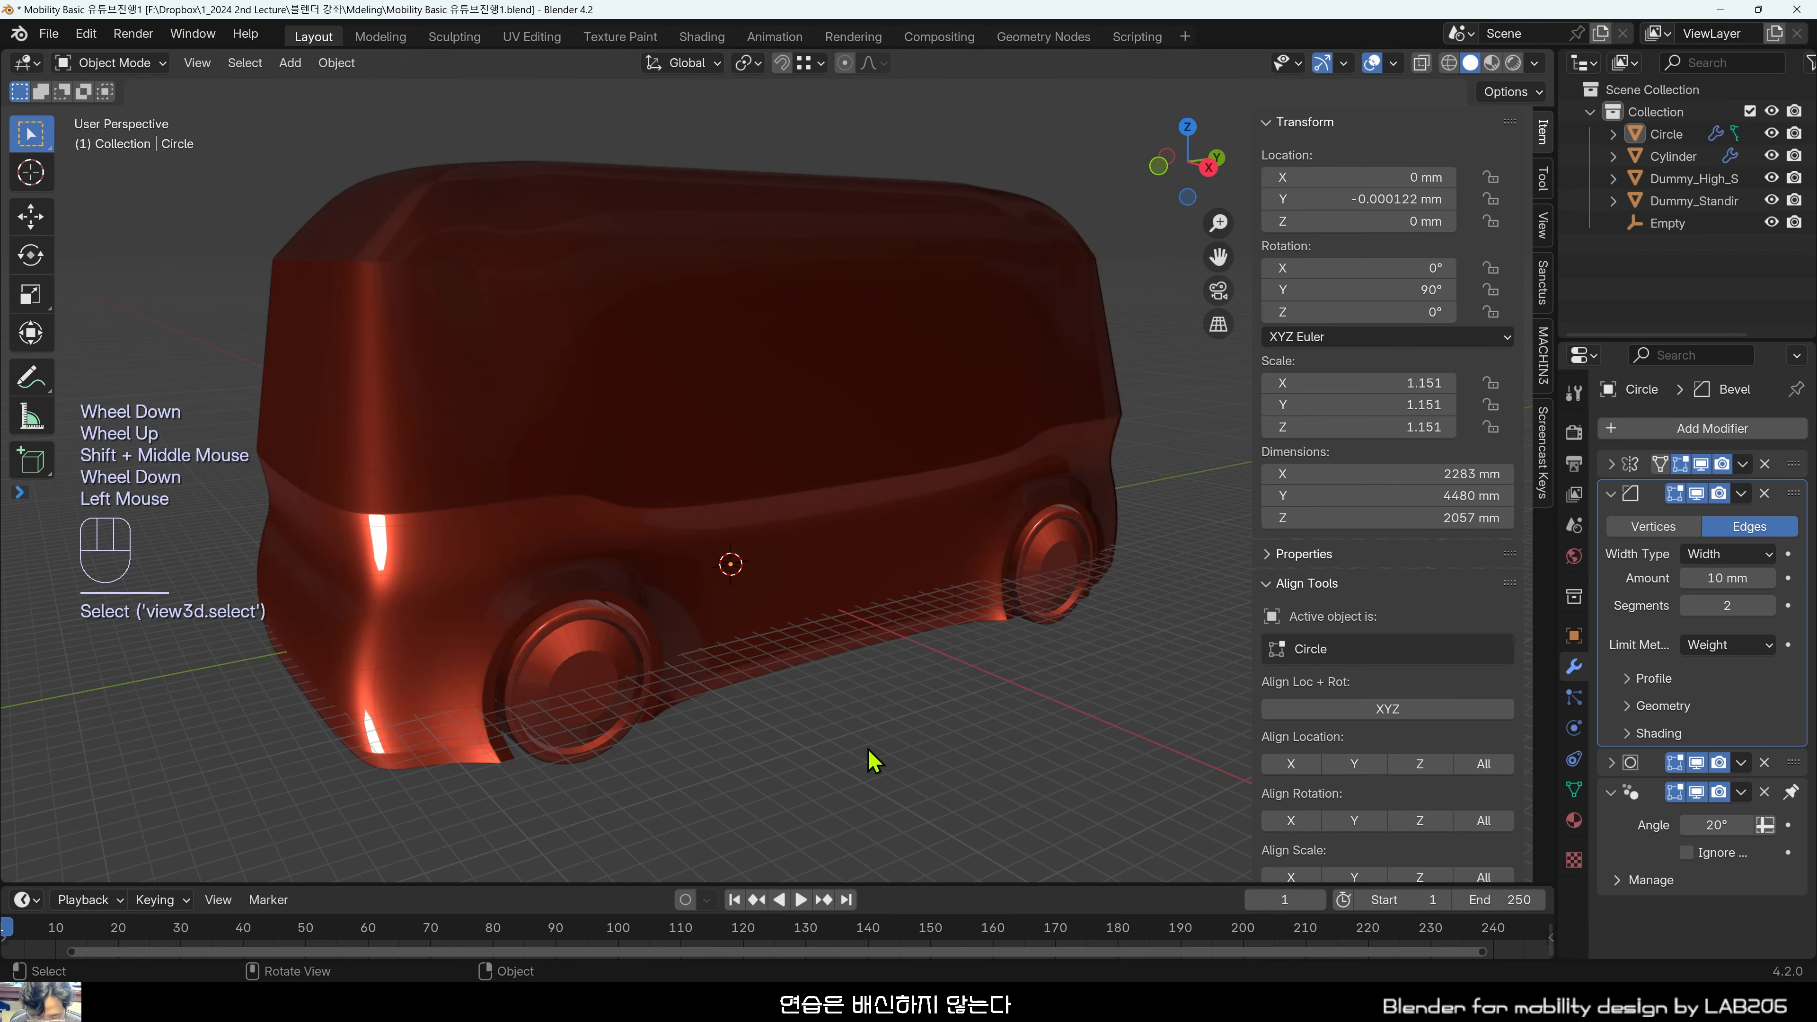
Hide the wheels to expose the empty wheel arches, and unhide them again.
left_click(580, 678)
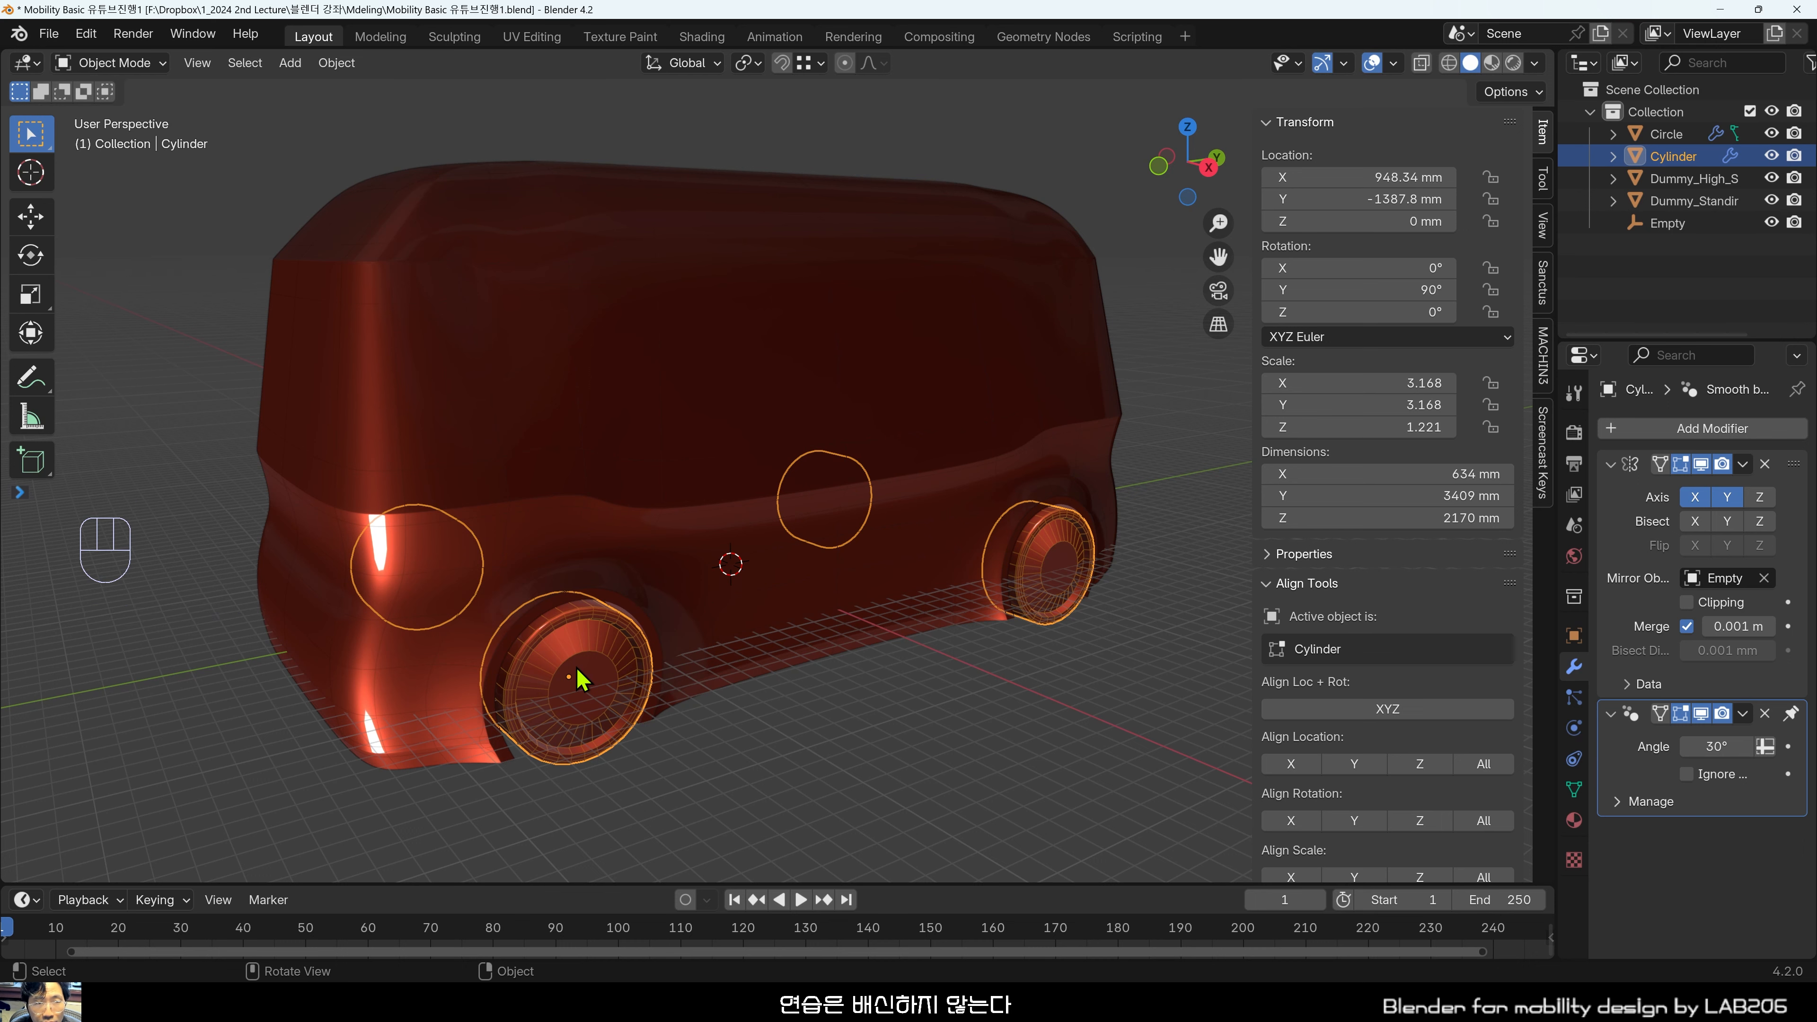
key("h")
middle_click_drag(615, 662, 575, 622)
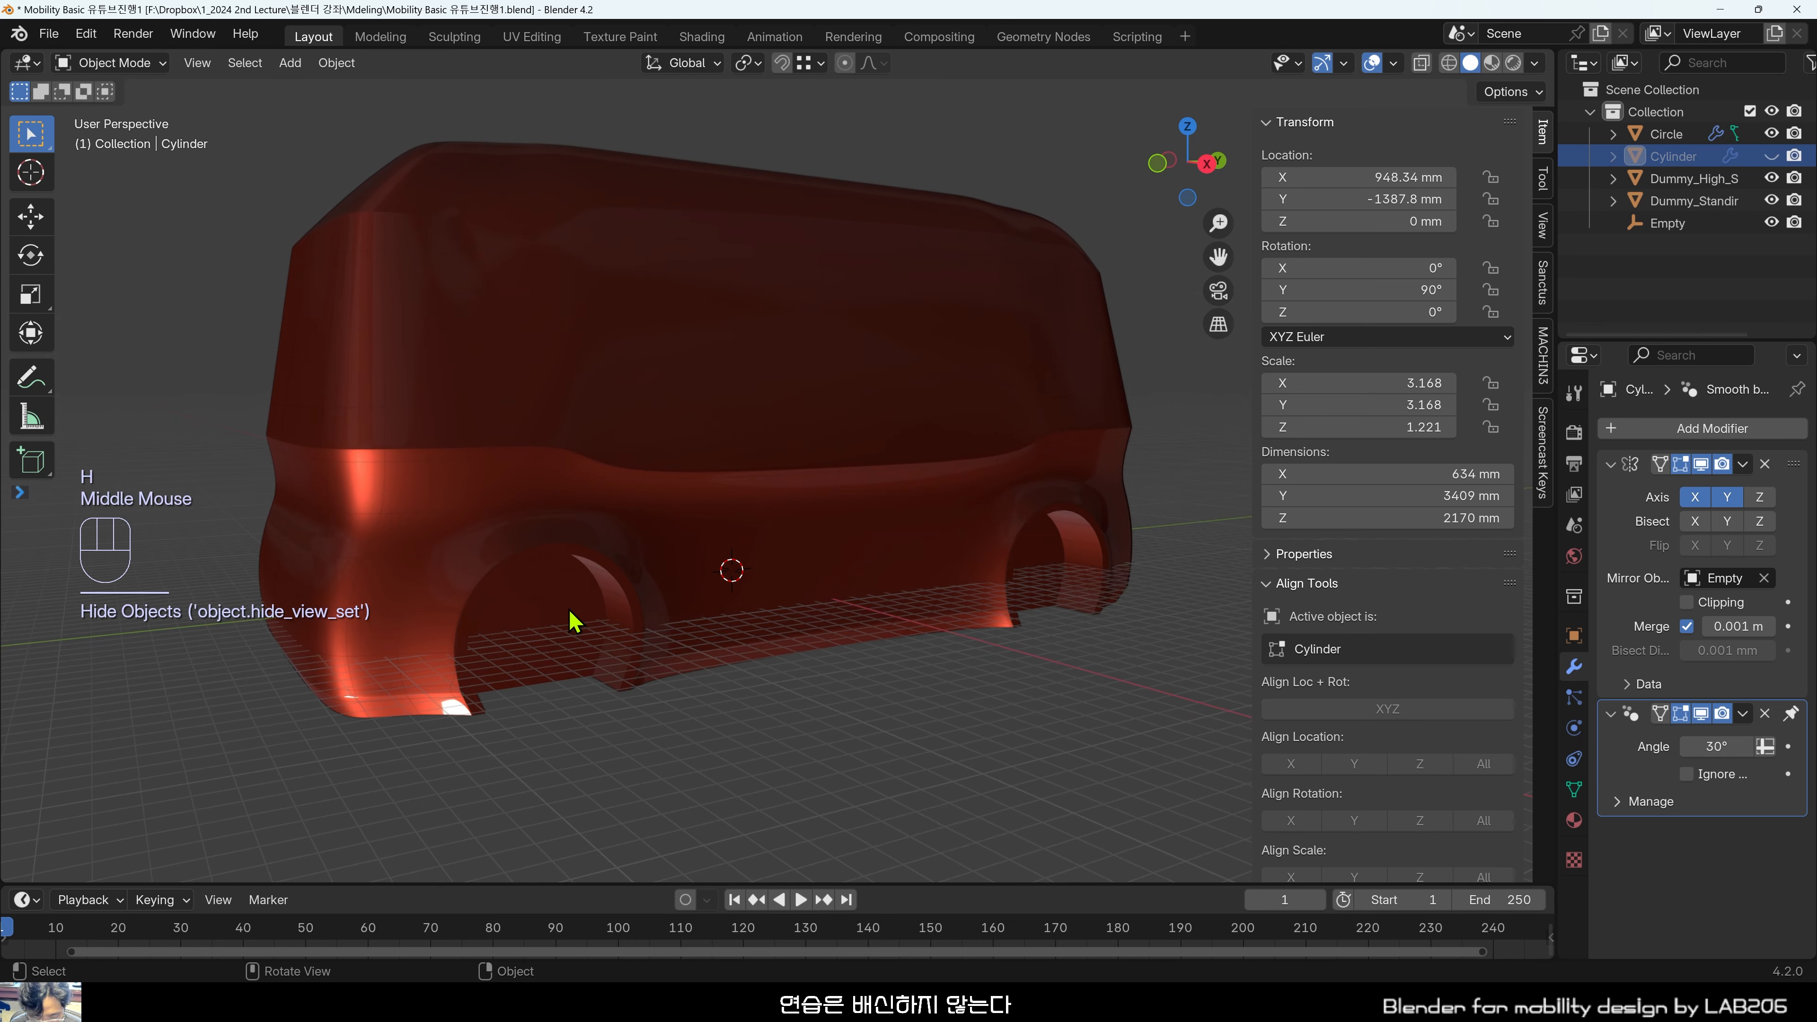
key("alt+h")
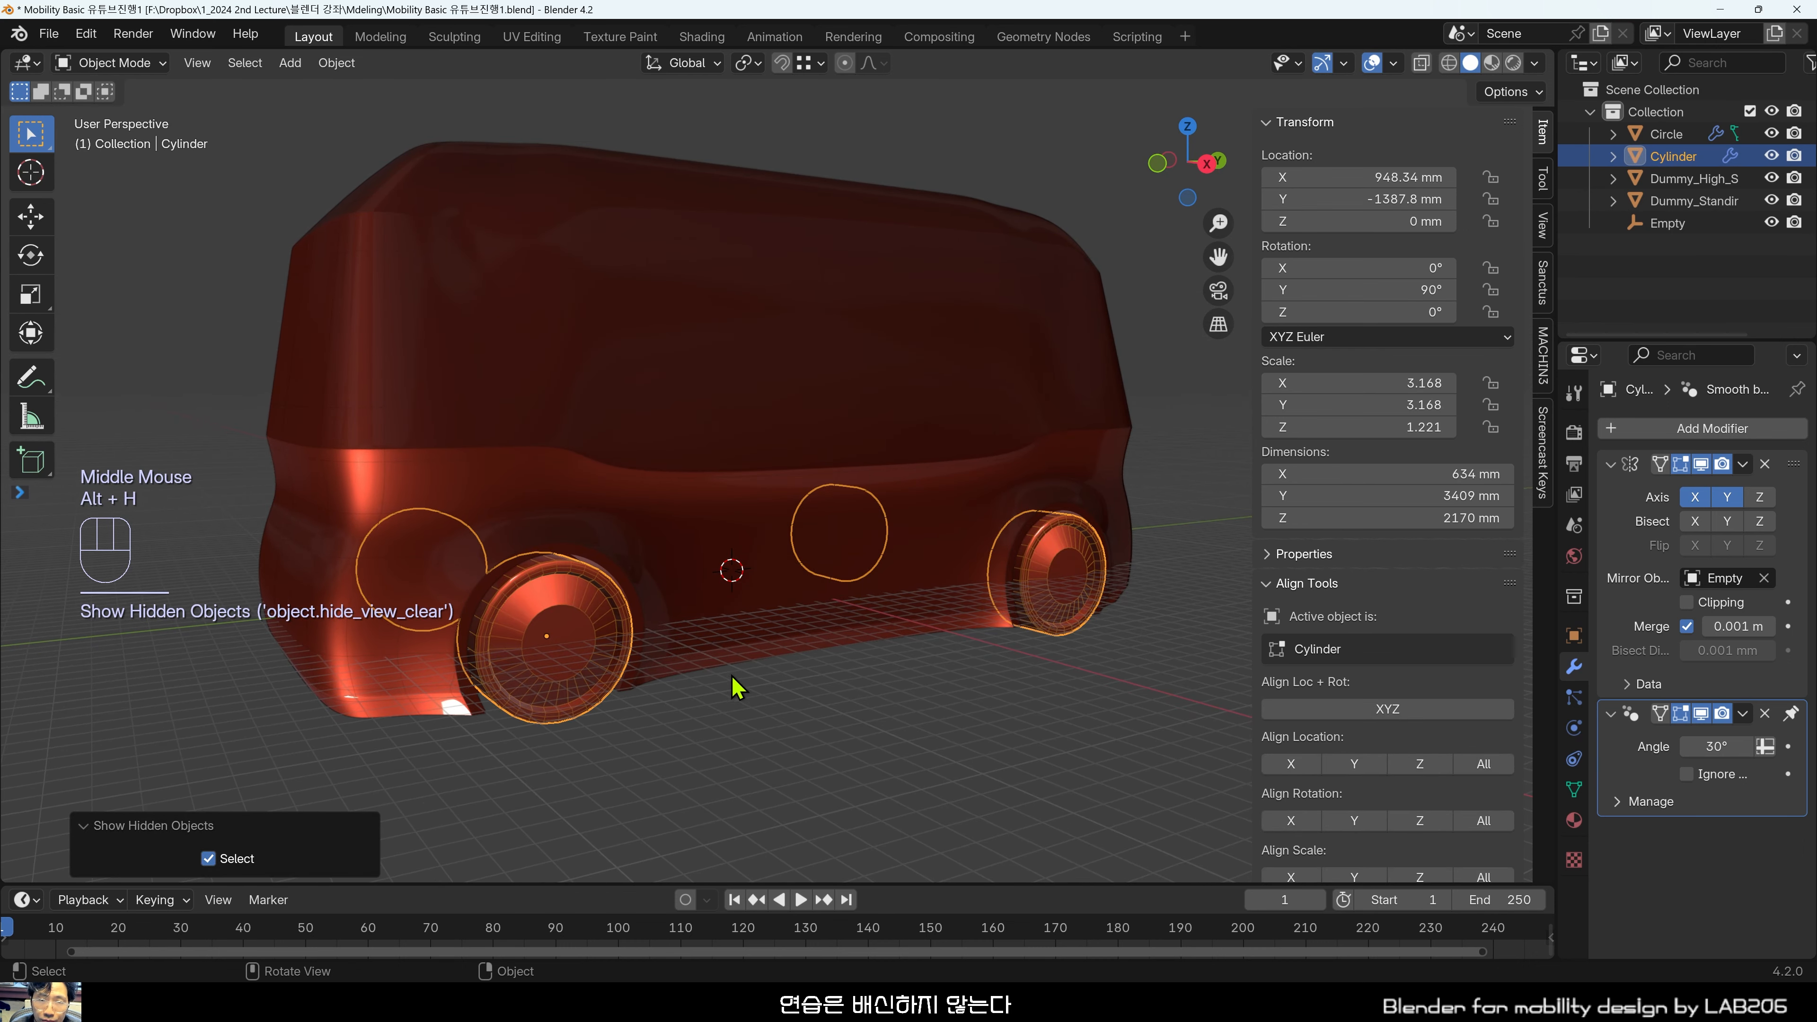
middle_click_drag(732, 678, 733, 691)
left_click(807, 724)
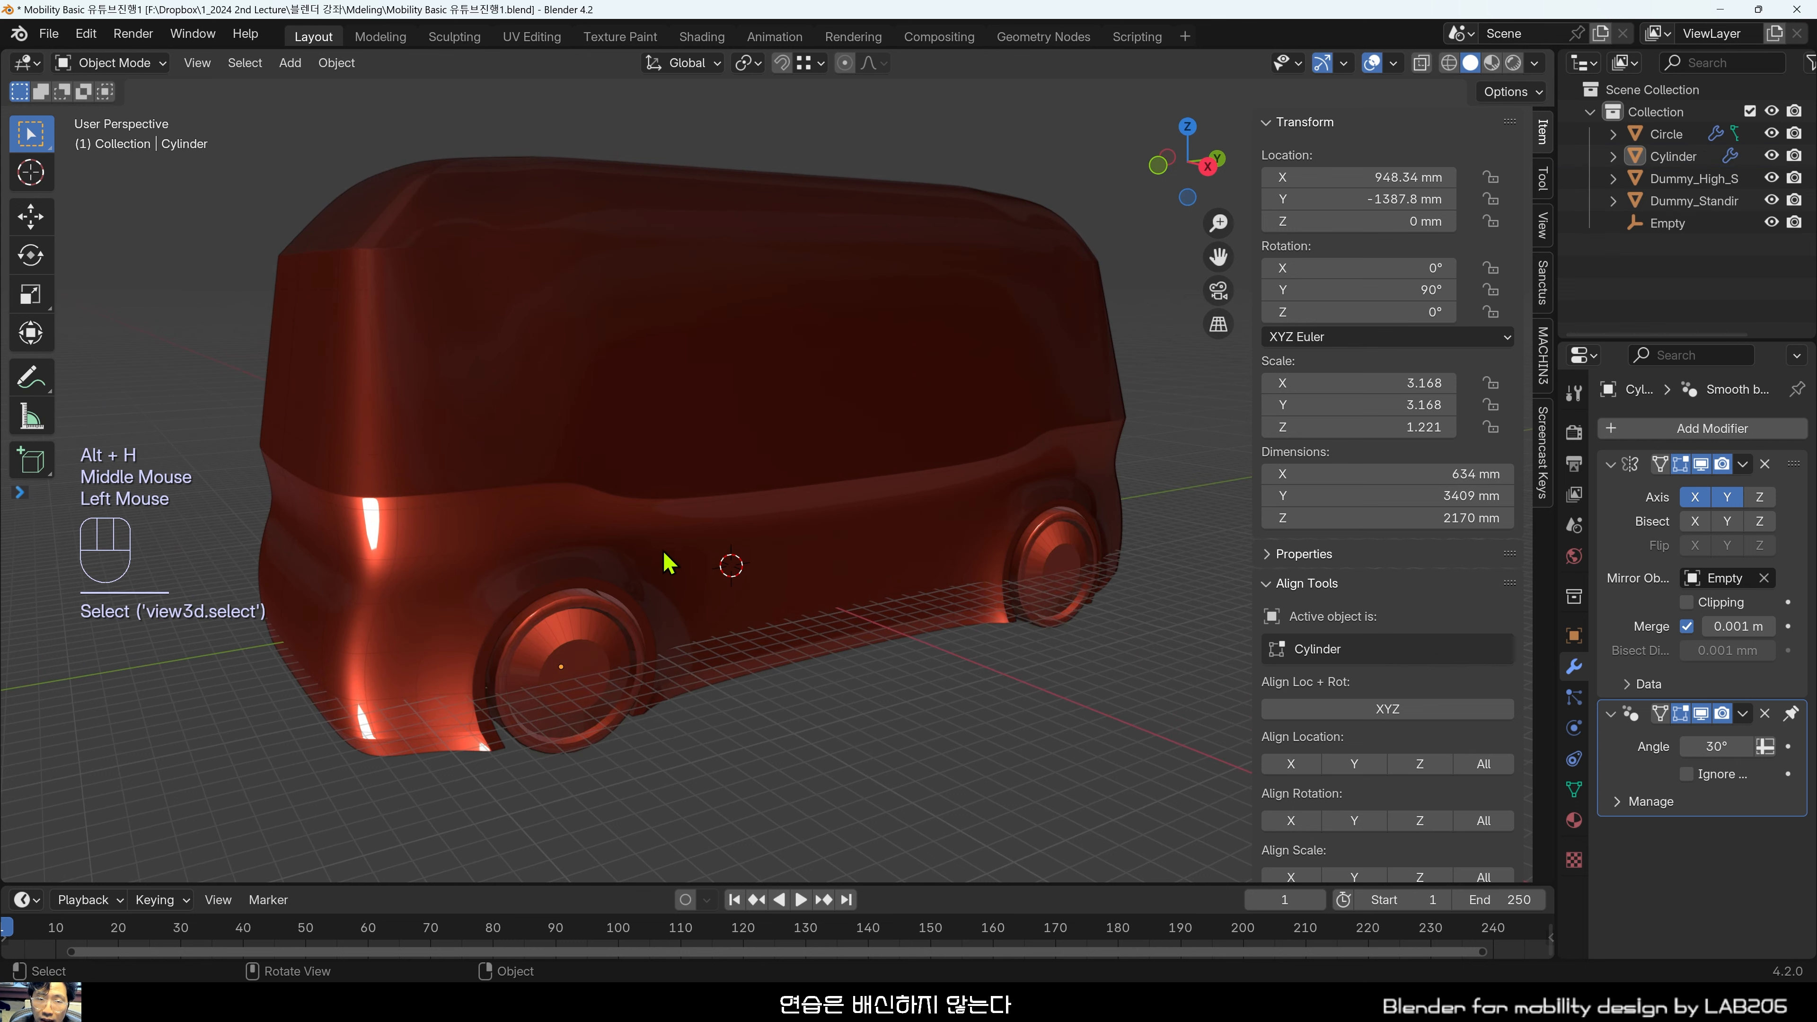
Hide the van body and wheels together to expose the human dummies inside, and unhide both objects.
left_click(667, 563)
left_click(552, 743)
left_click(839, 771)
left_click(839, 607)
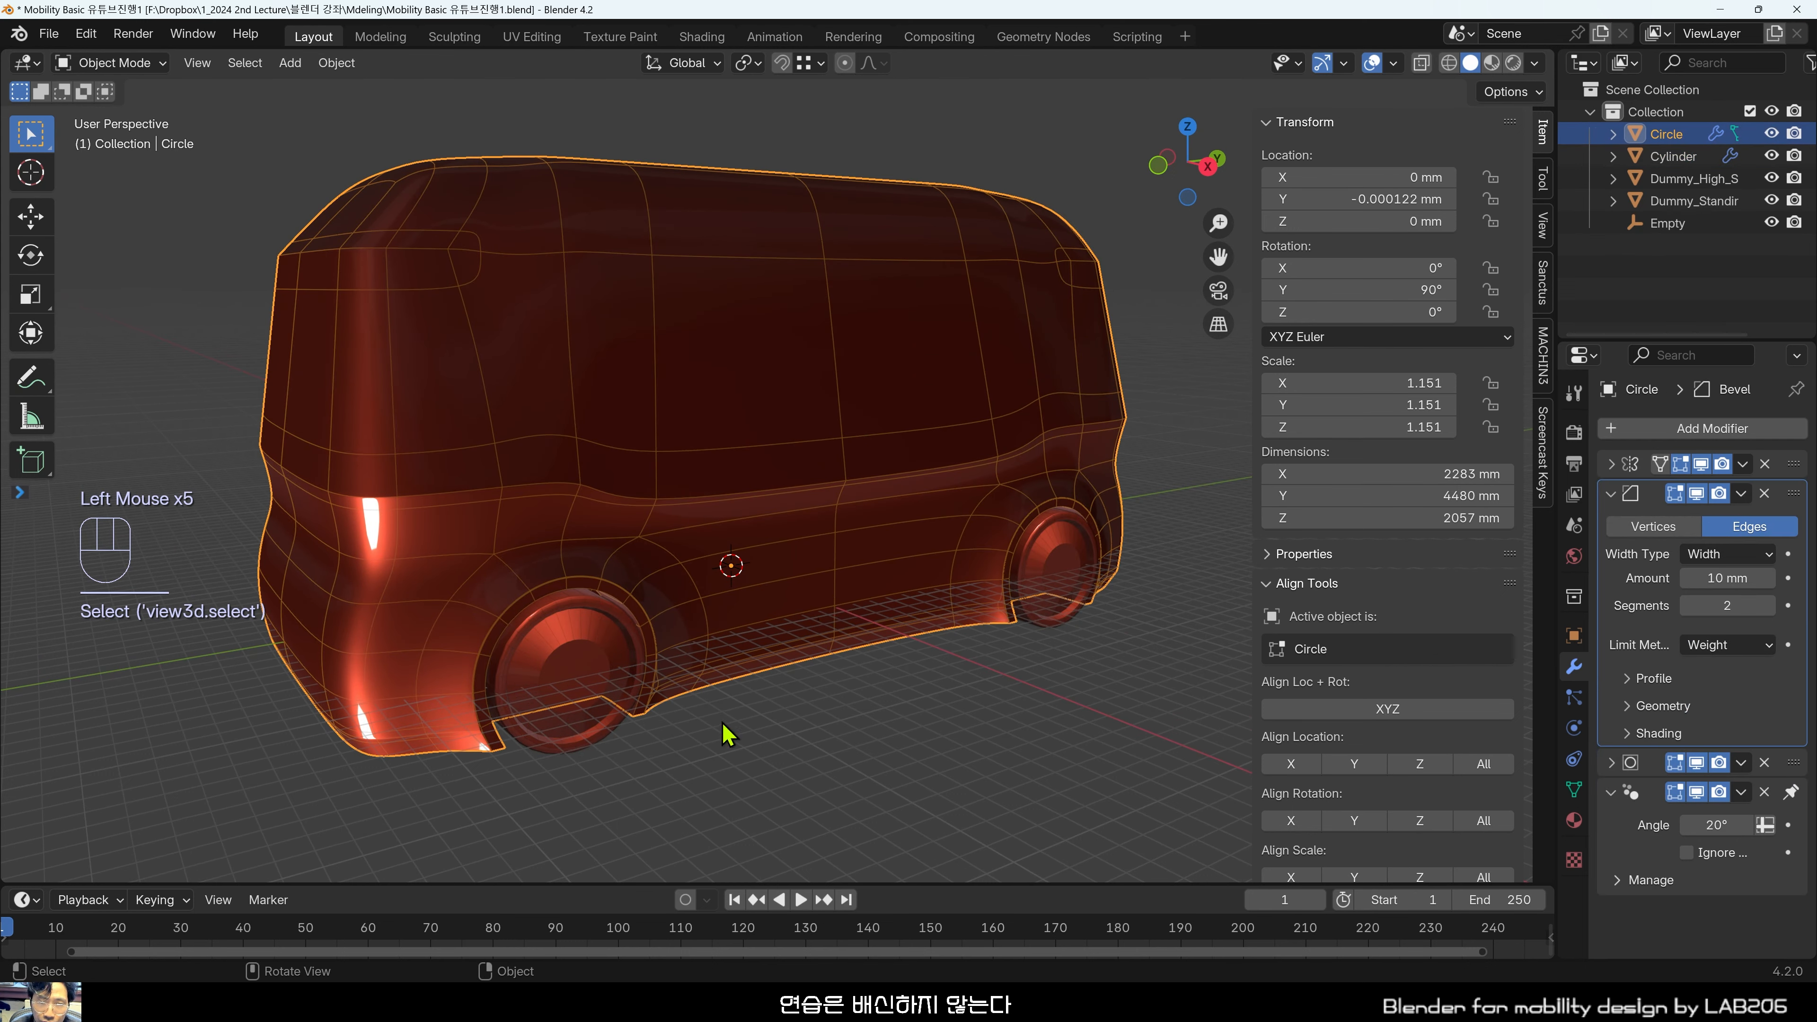
left_click(612, 676, "shift")
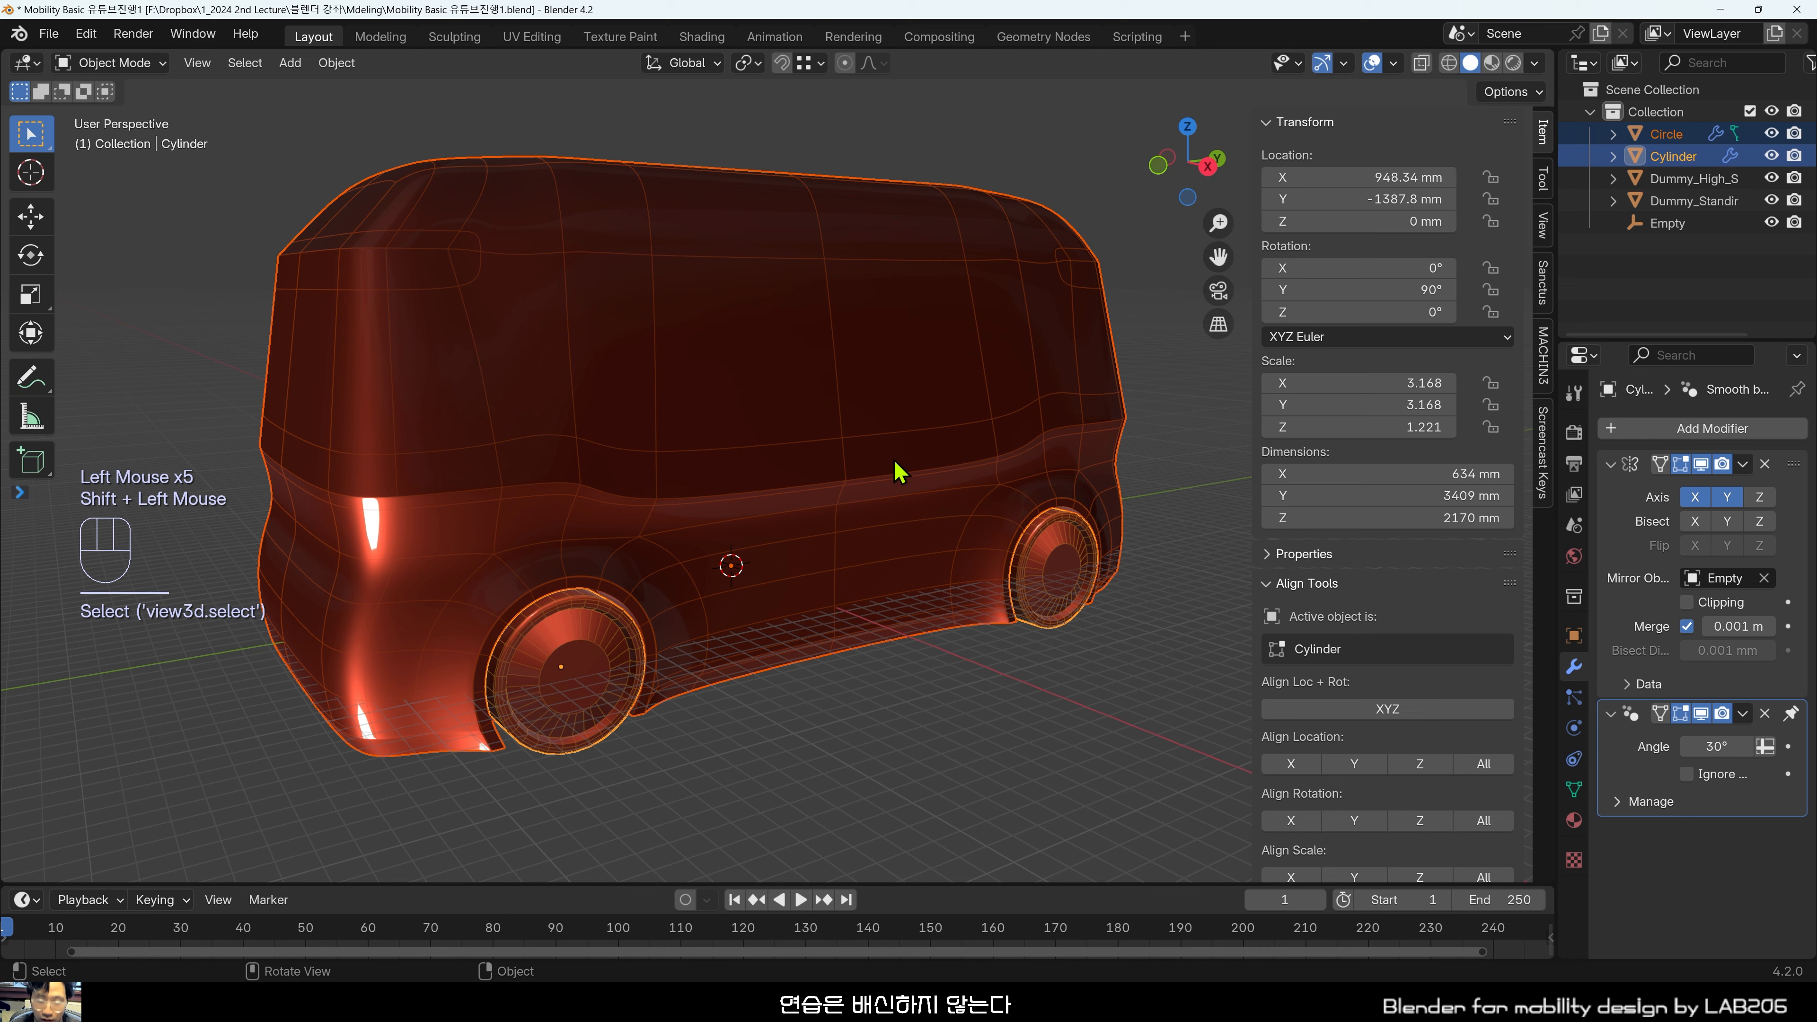
key("h")
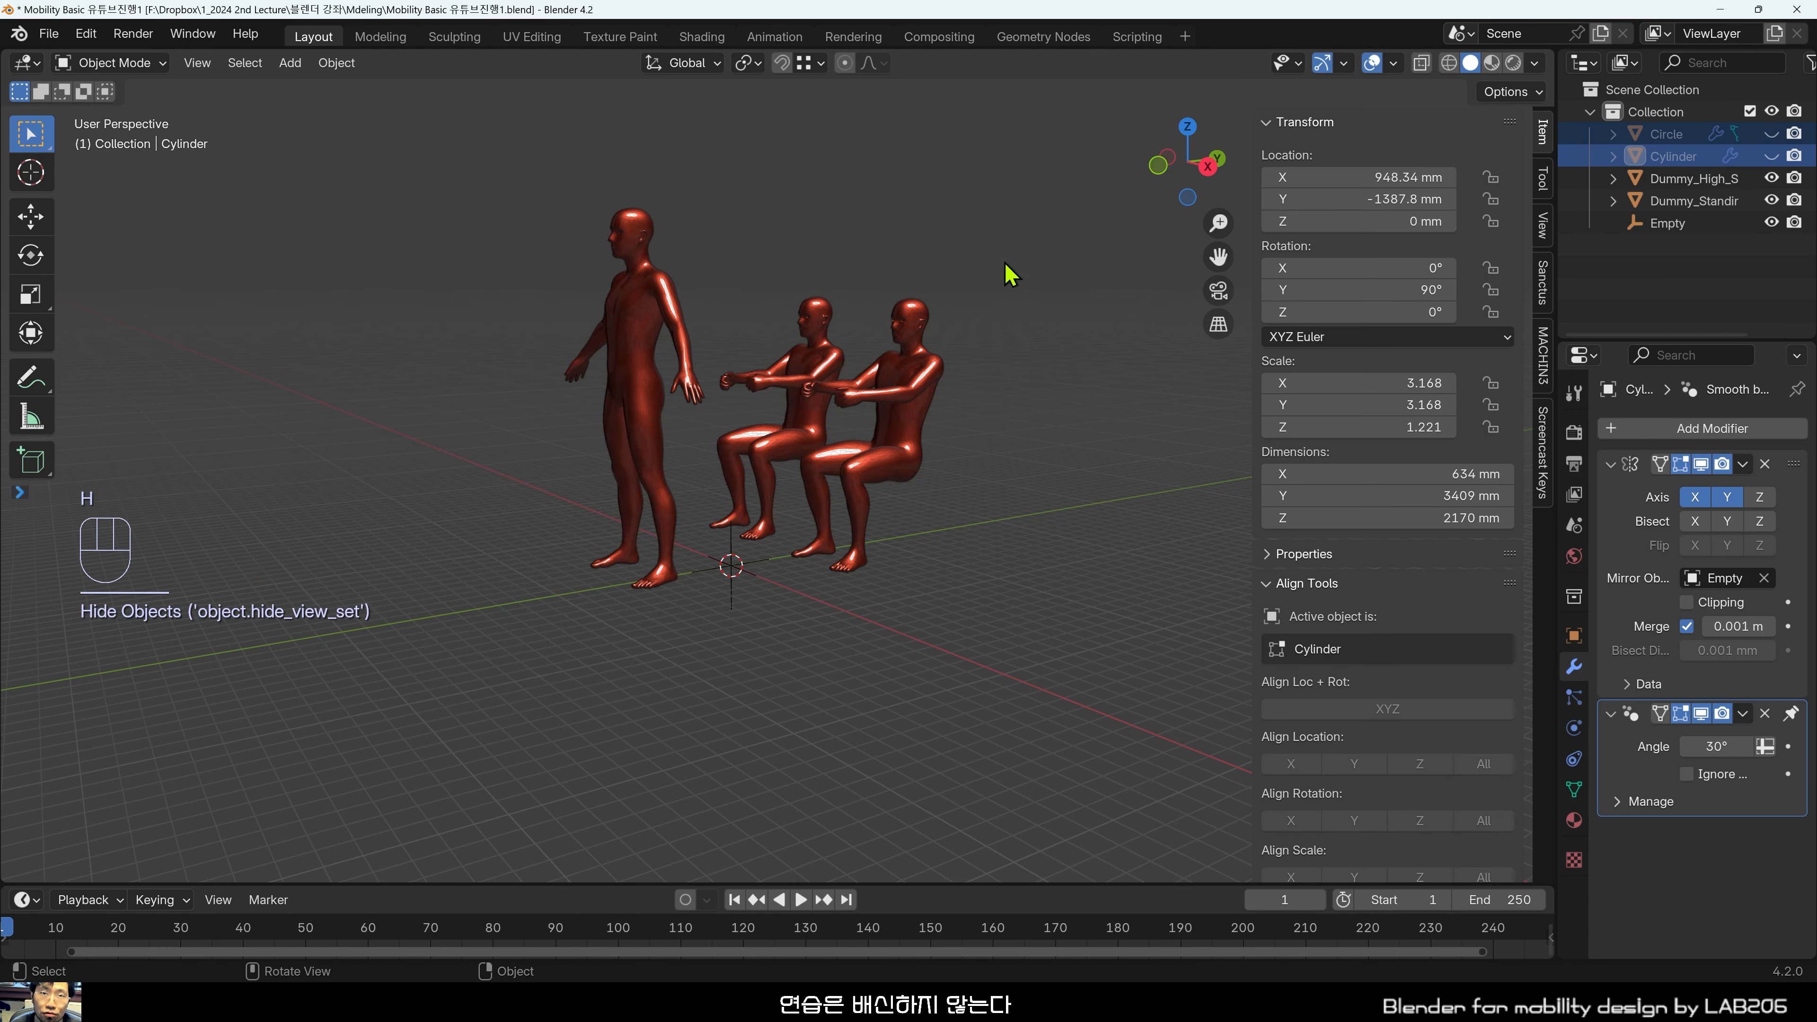
key("alt+h")
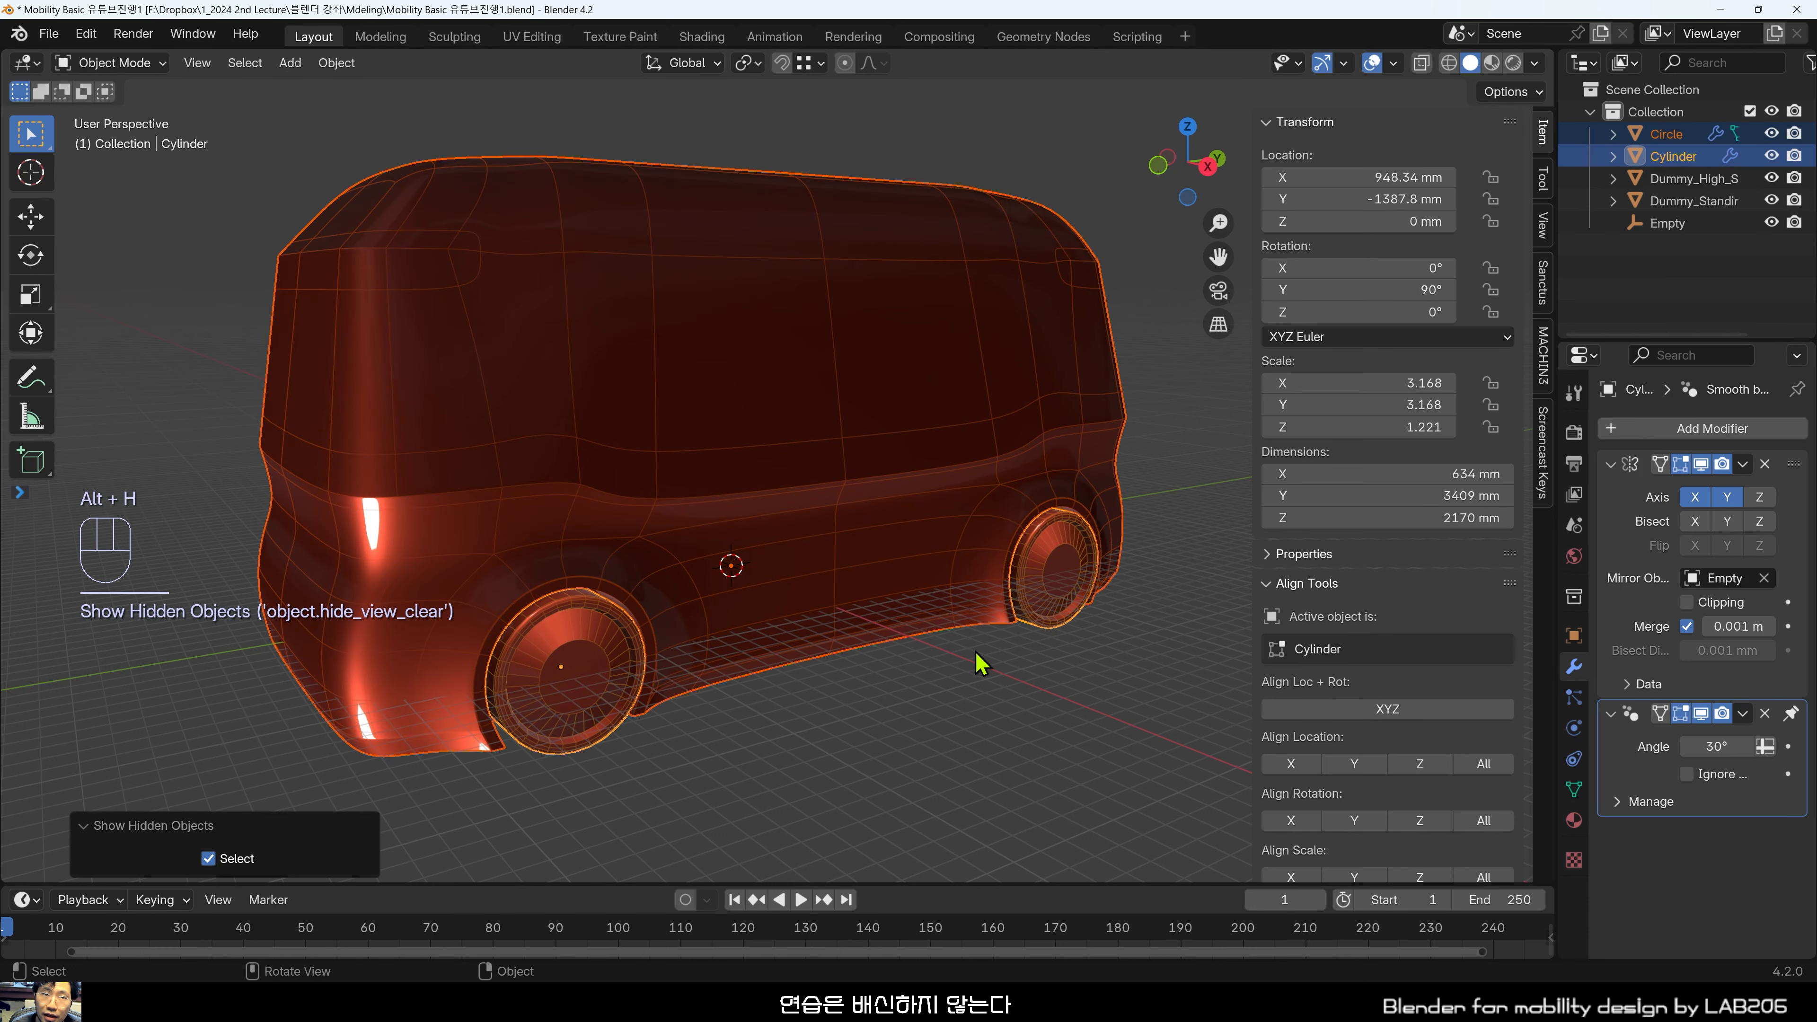
left_click(927, 645)
Isolate the van body in local view and inspect its open wheel arches.
middle_click_drag(971, 461, 664, 434)
left_click(708, 399)
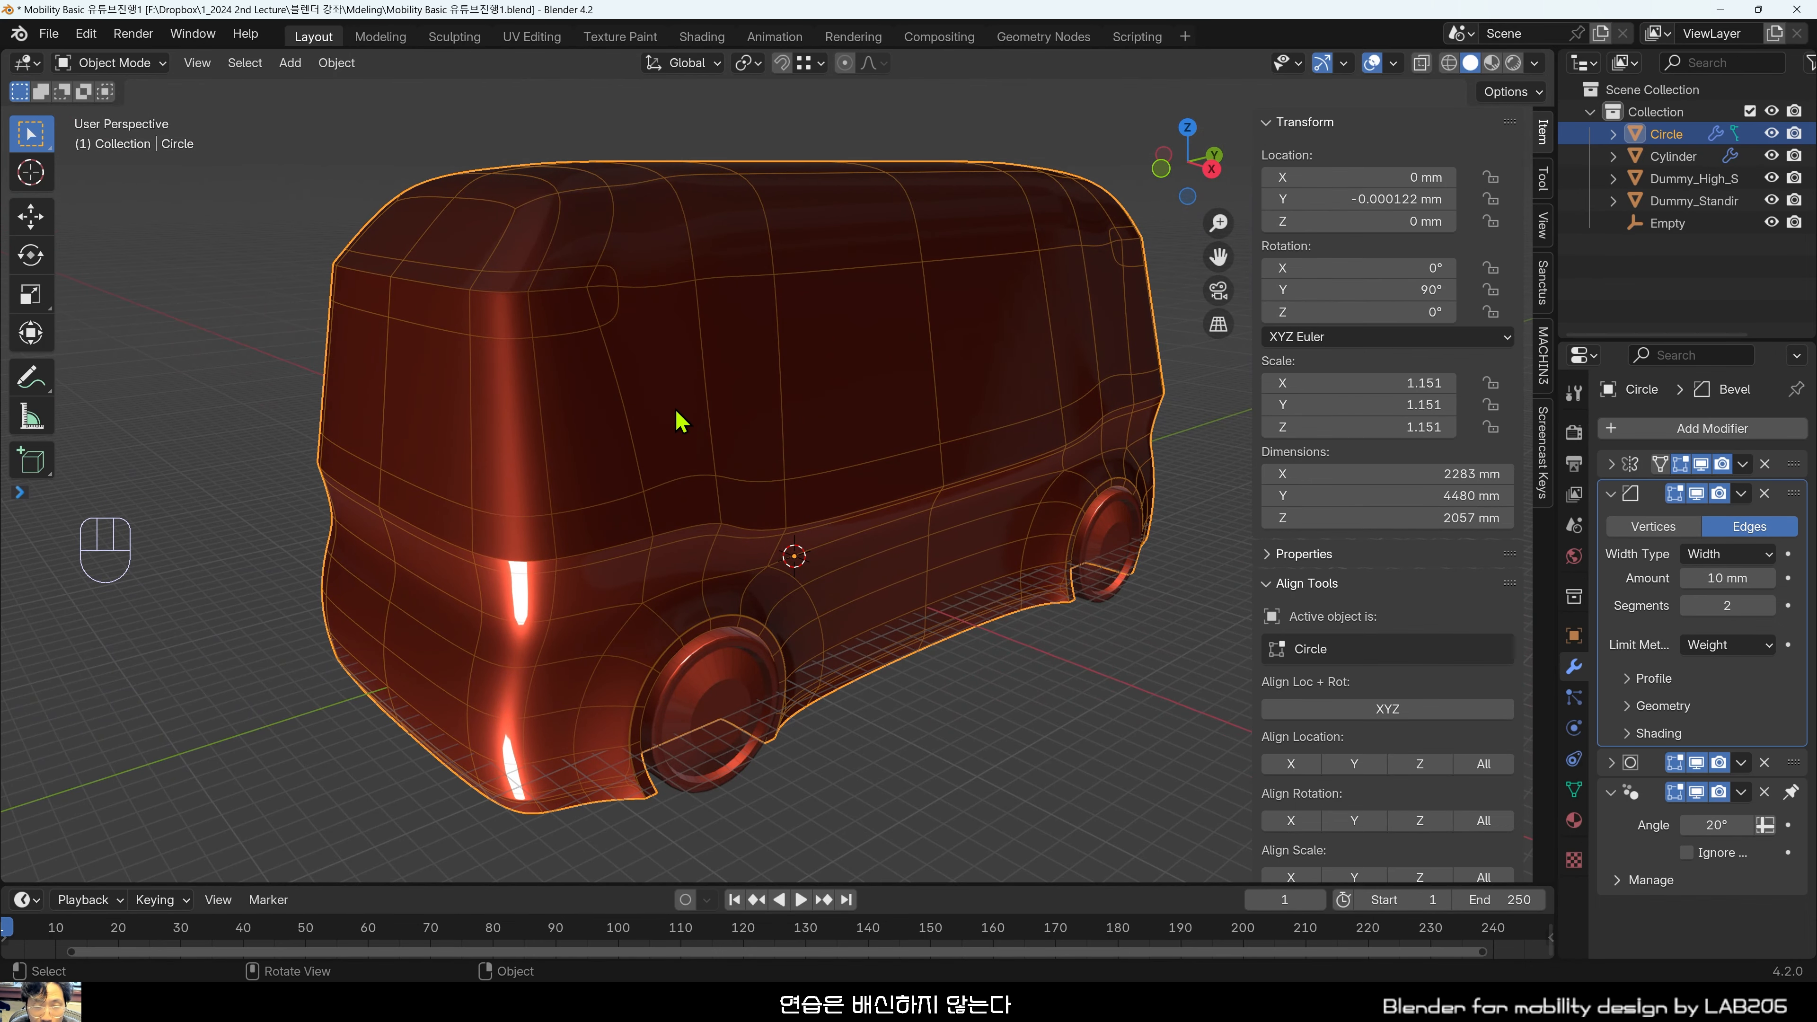
key("KP_Divide")
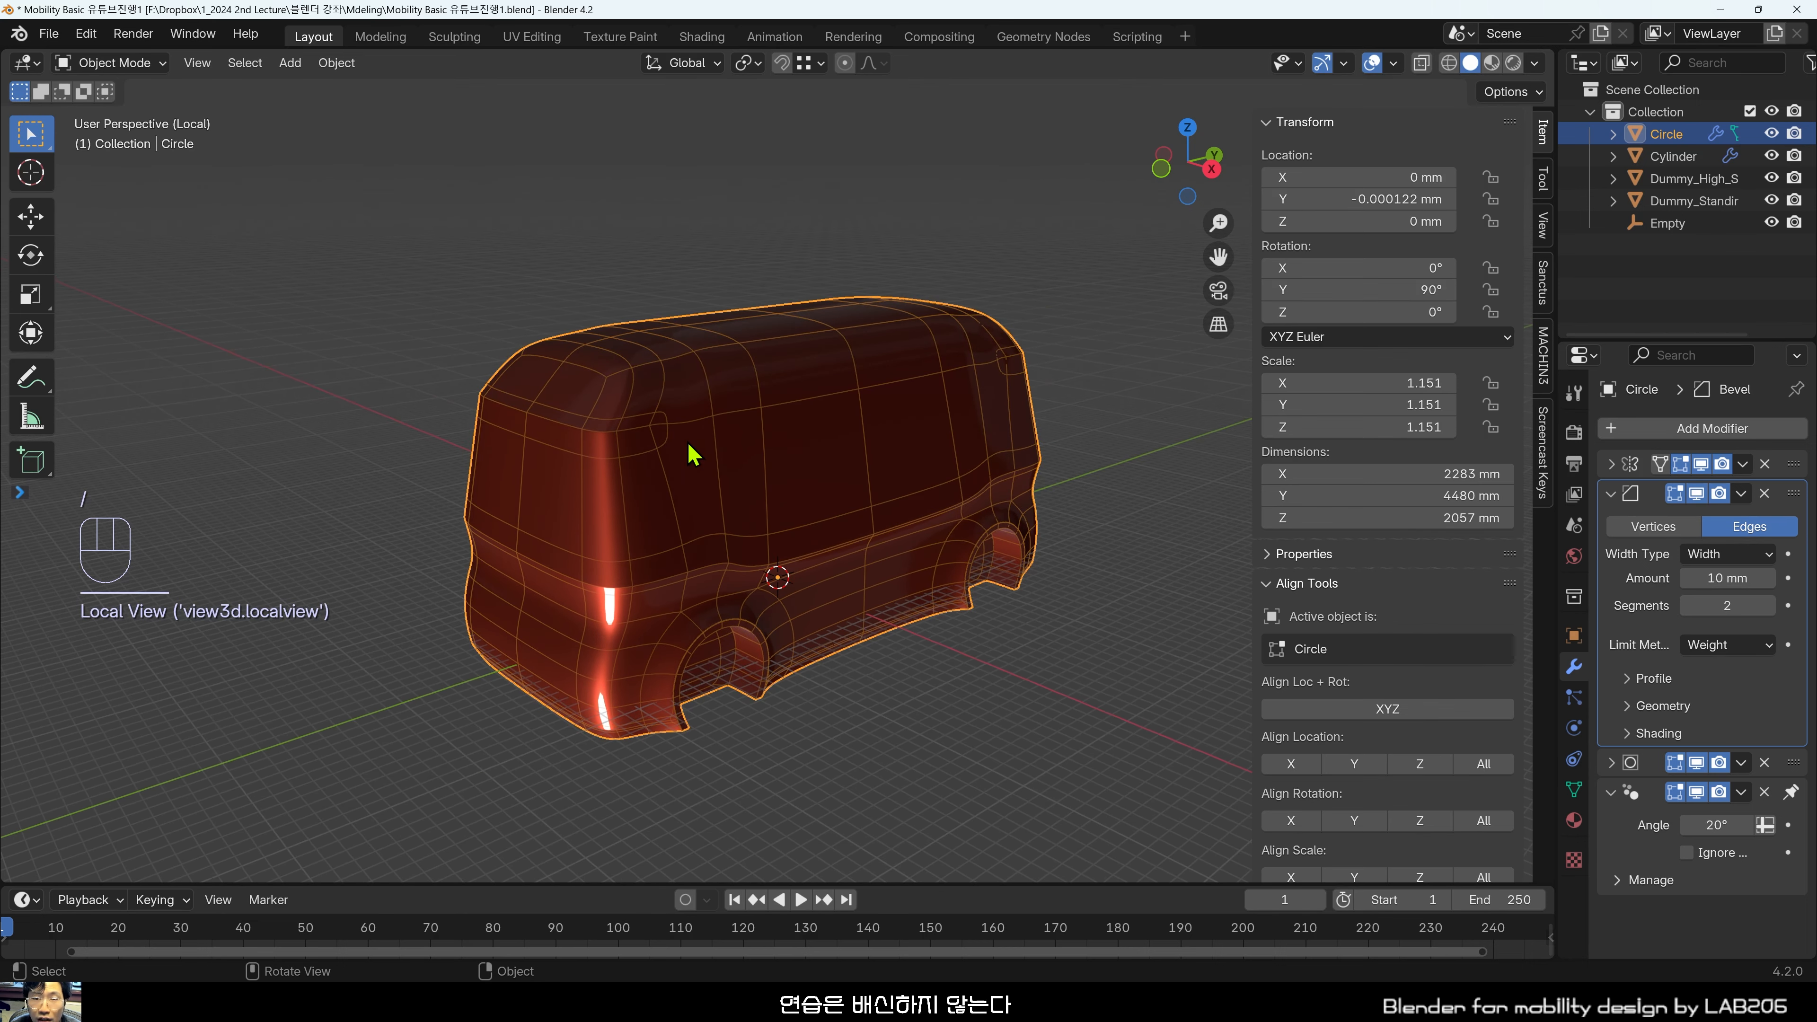
scroll(792, 572, "up", 2)
middle_click_drag(832, 596, 864, 454, "shift")
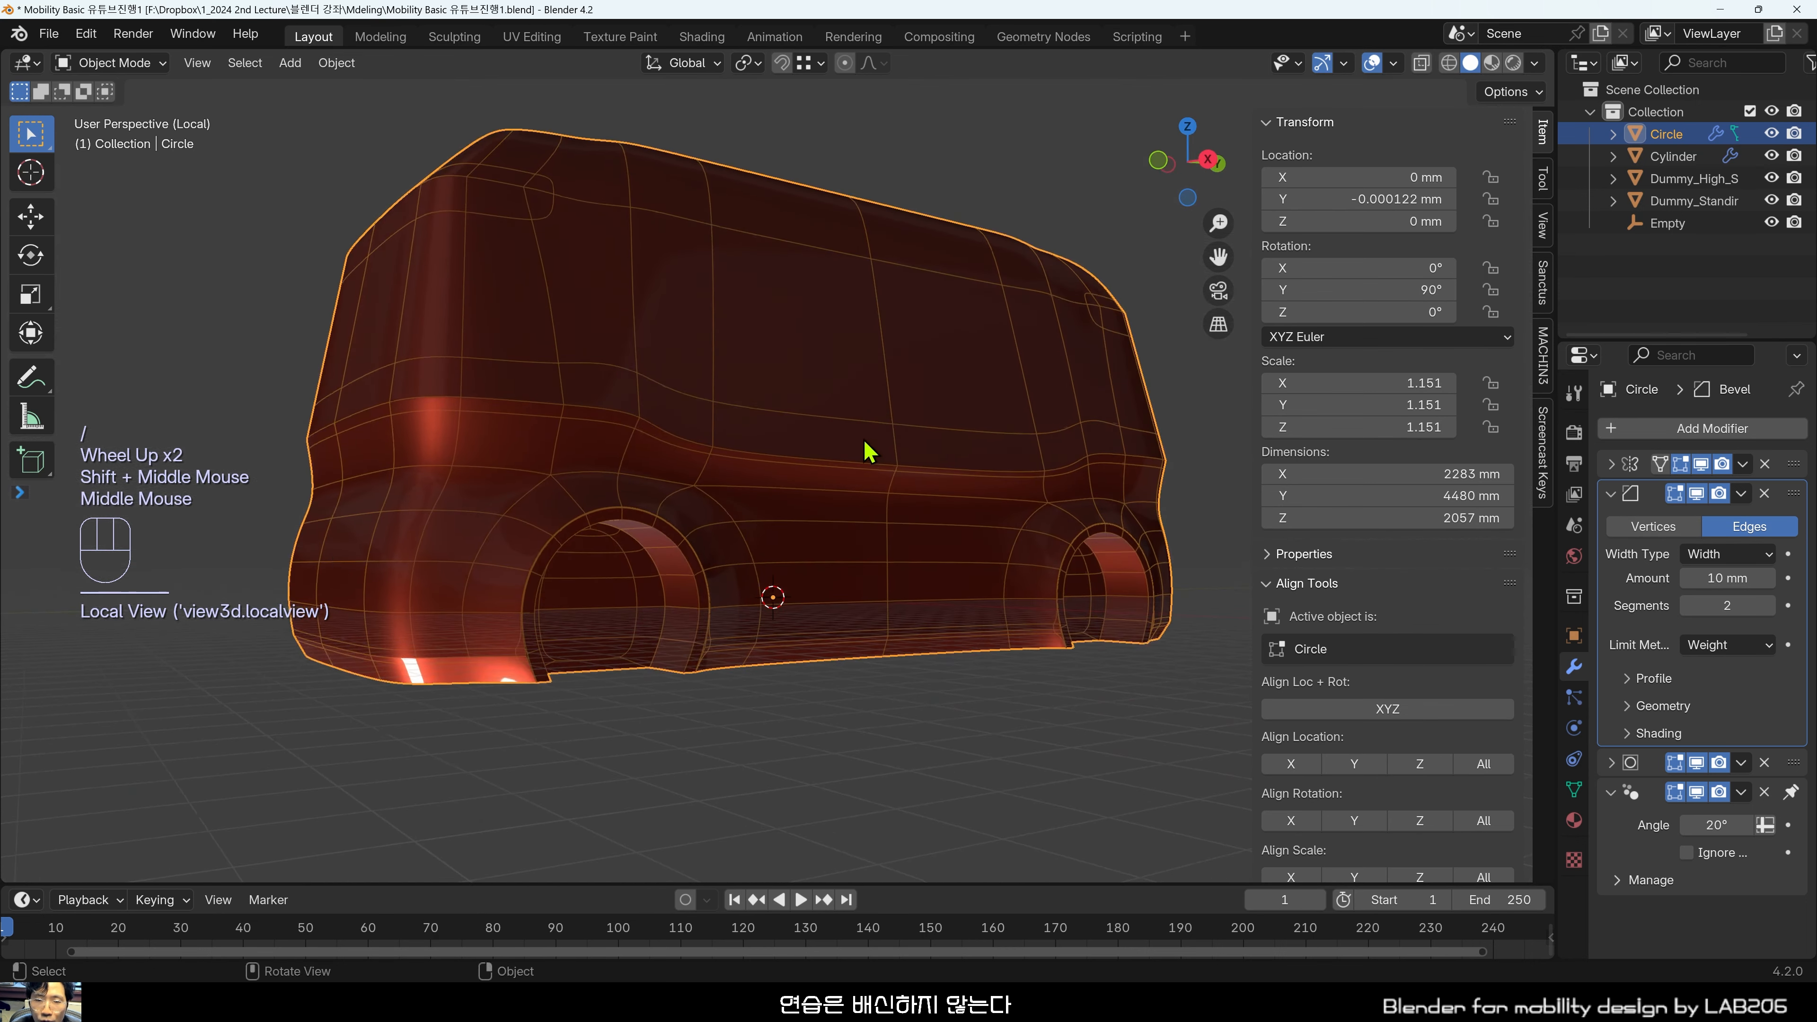
middle_click_drag(706, 615, 505, 648)
middle_click_drag(833, 603, 726, 559)
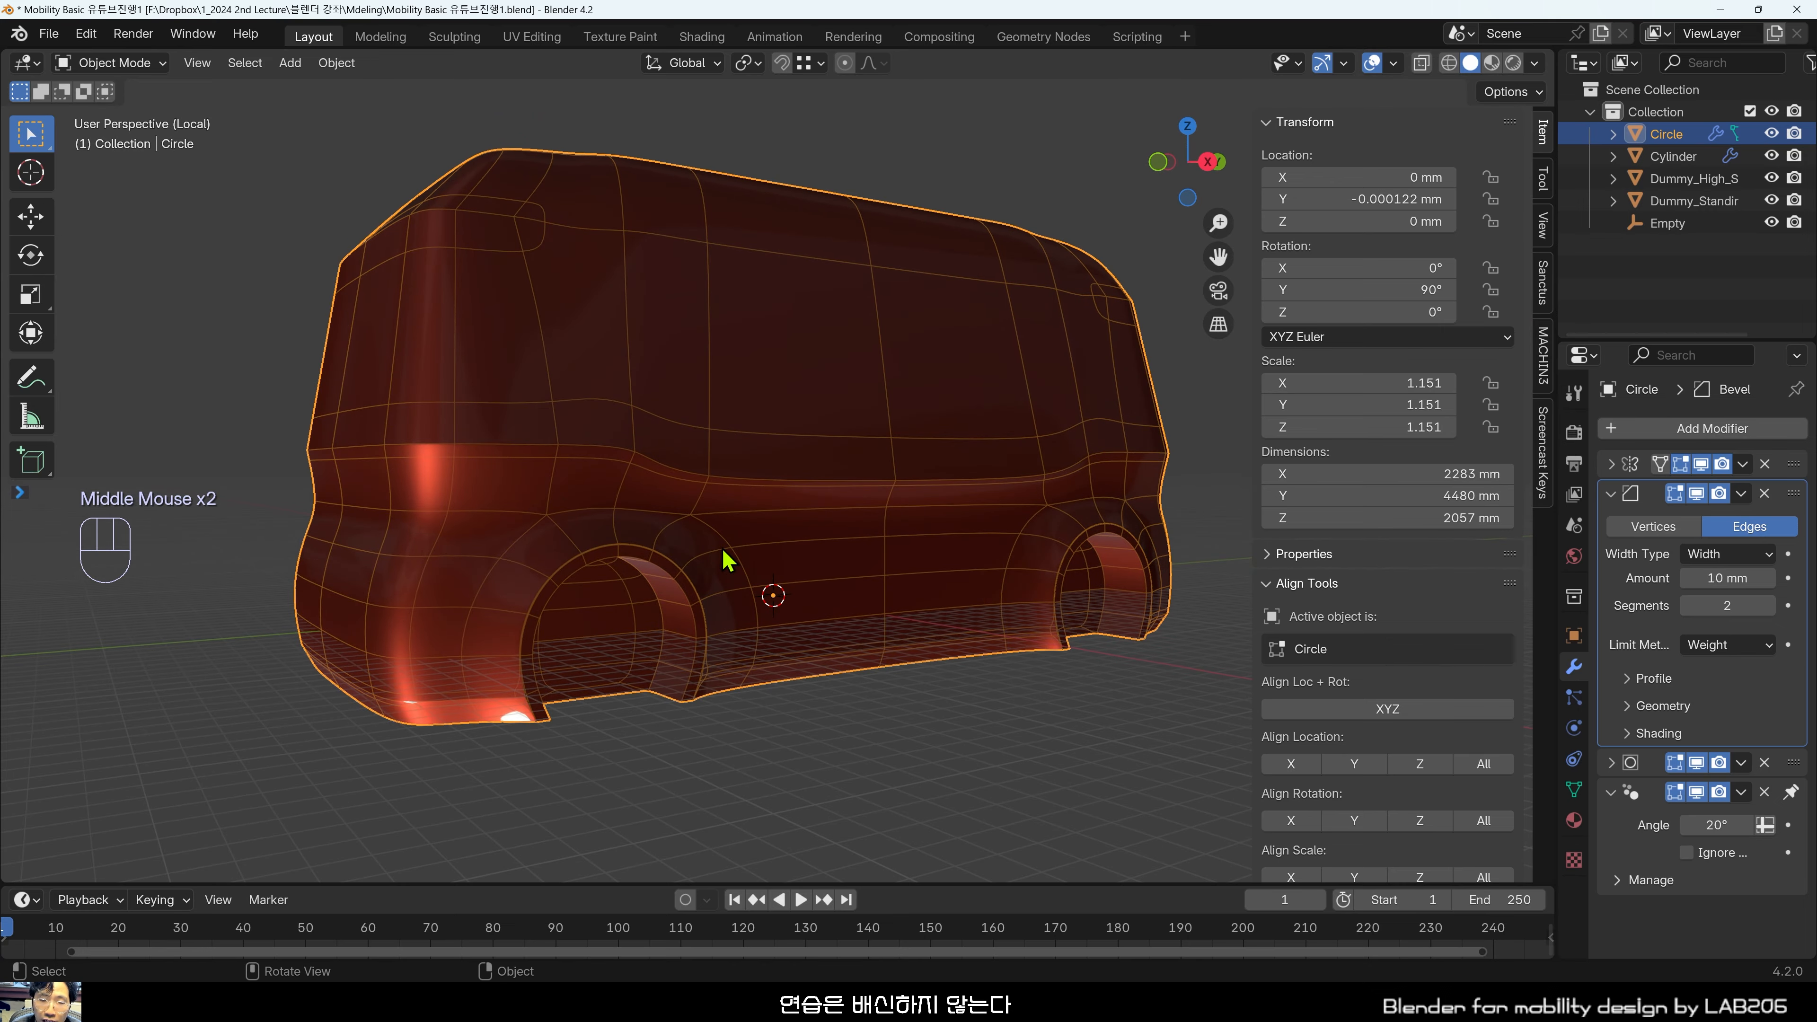
Exit local view to bring back the full scene, keeping the van body selected.
key("slash")
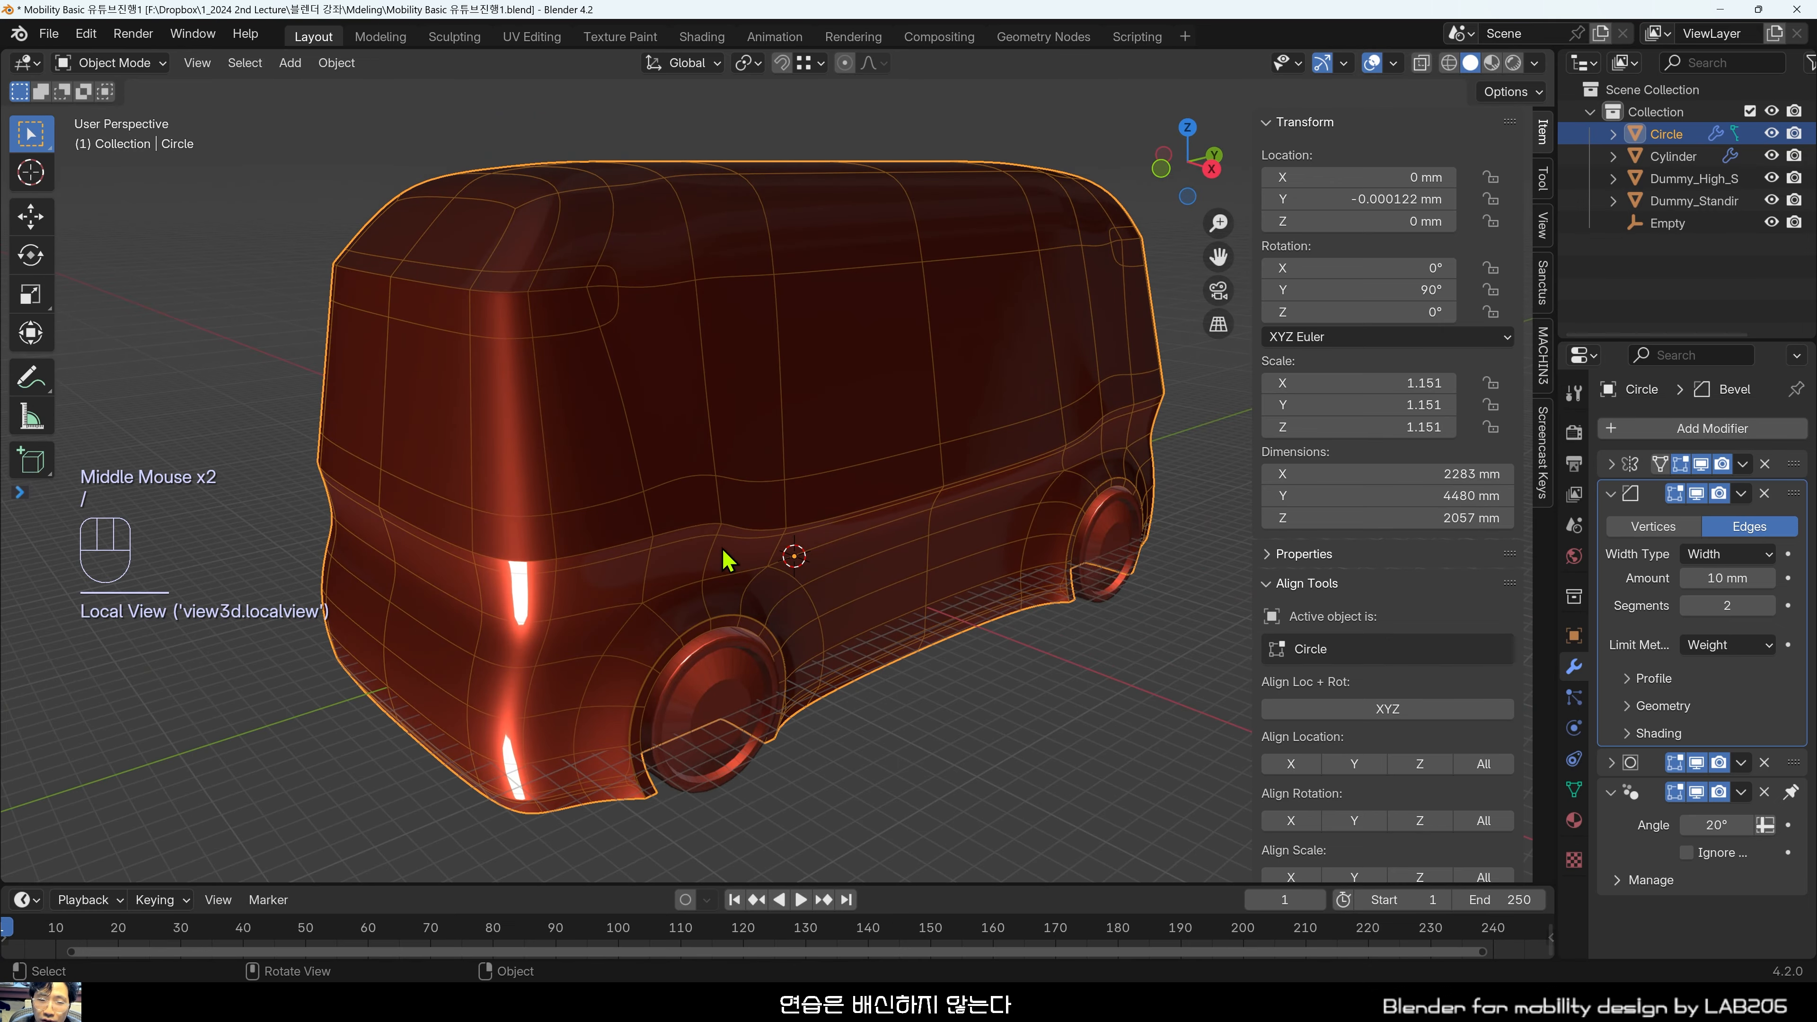
scroll(726, 559, "down", 2)
scroll(990, 470, "up", 2)
left_click(970, 698)
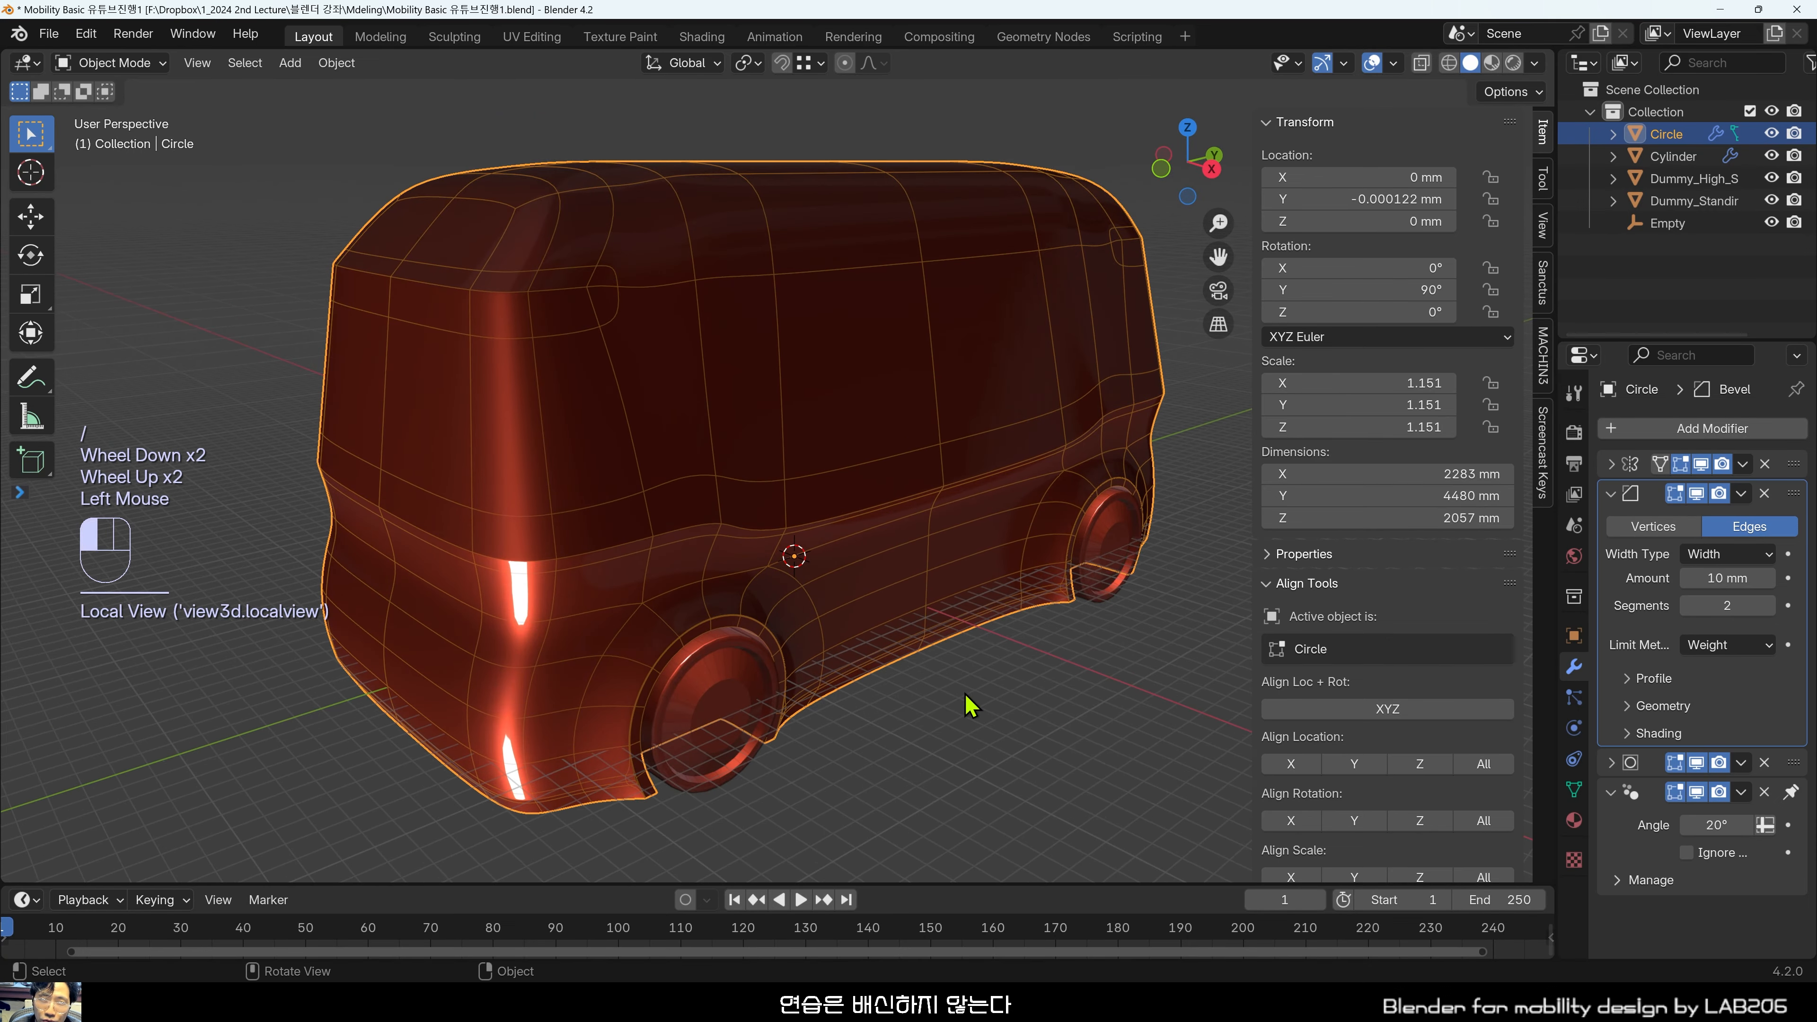
left_click(961, 743)
left_click(918, 577)
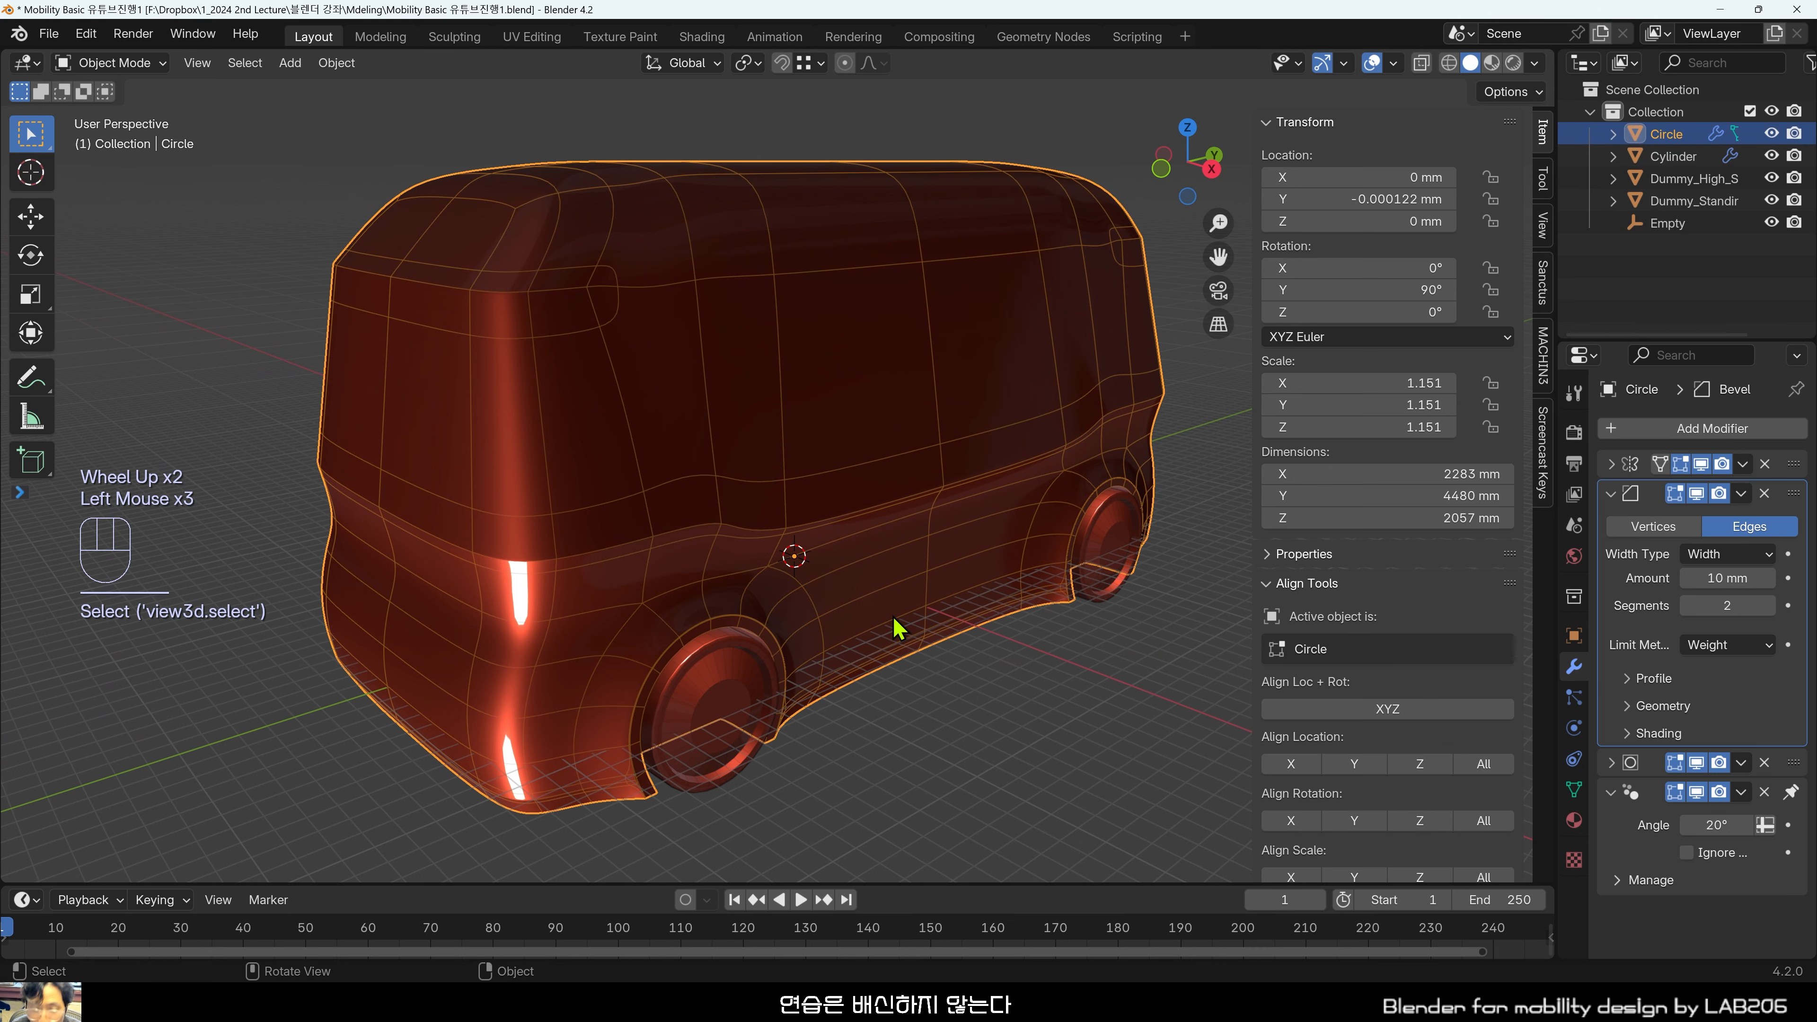
Isolate the van body in local view again and try to reveal the other objects with the unhide command.
key("slash")
scroll(823, 572, "up", 1)
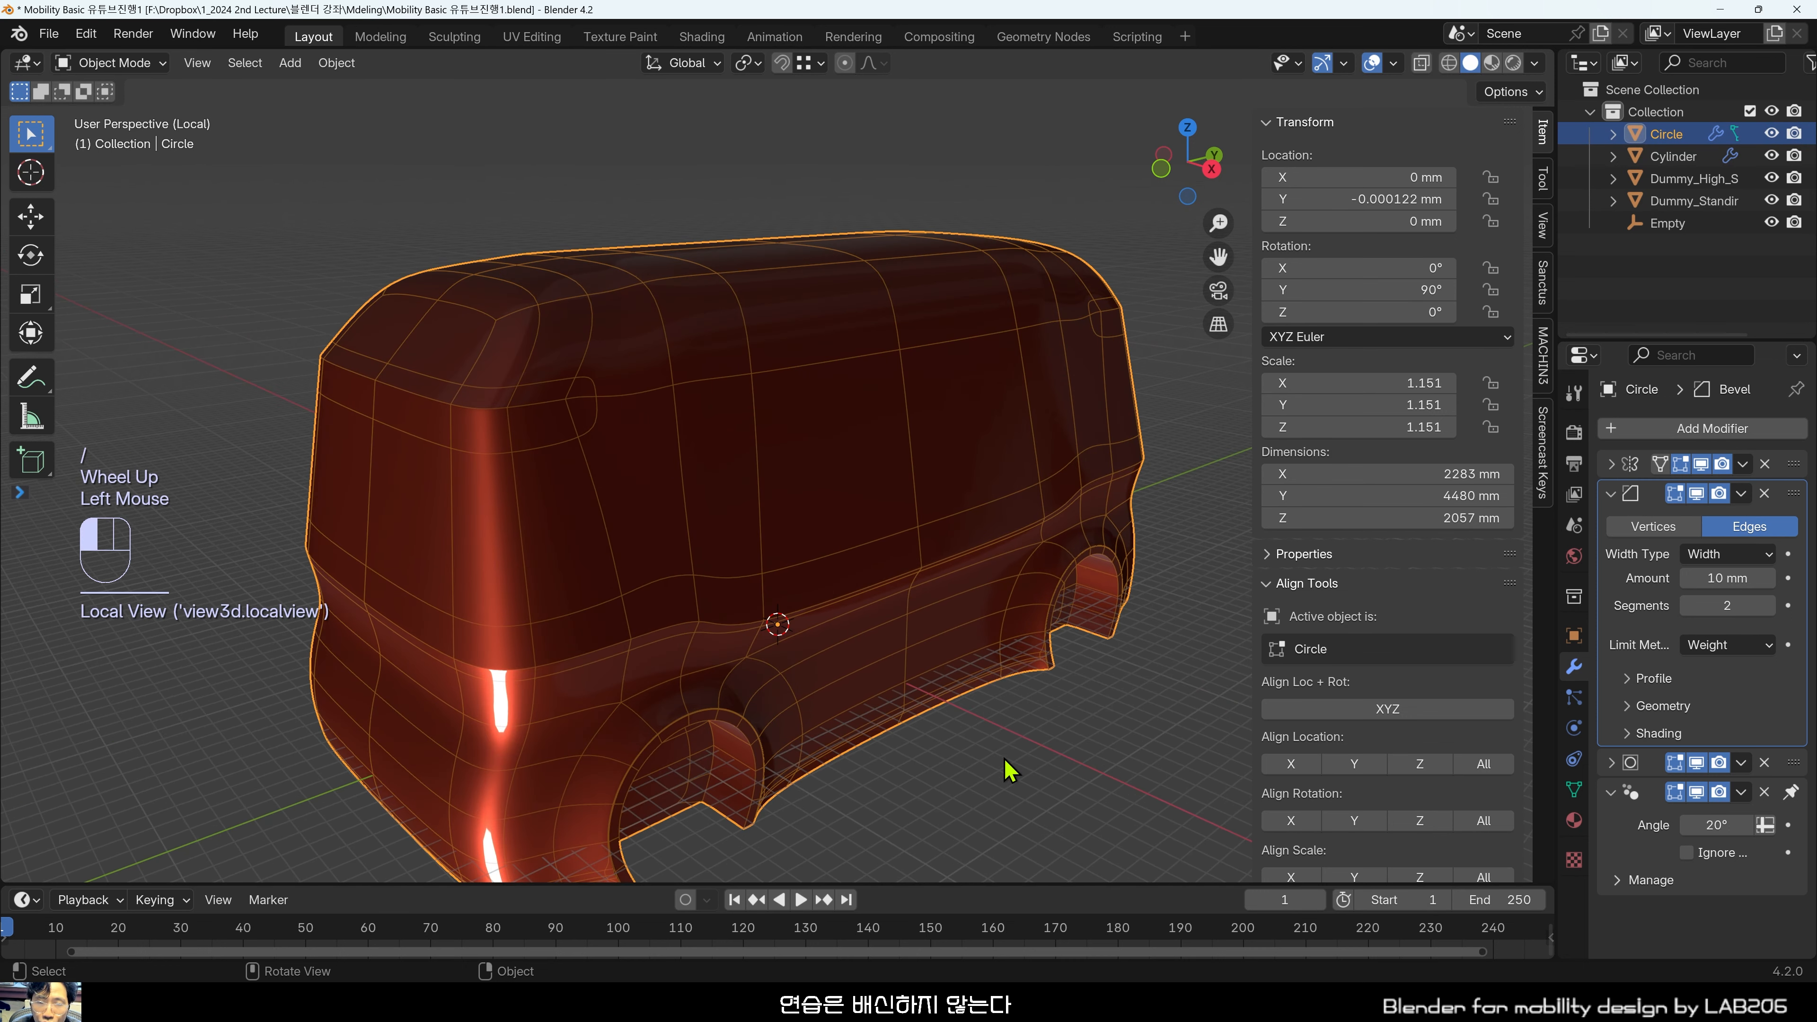
left_click(870, 779)
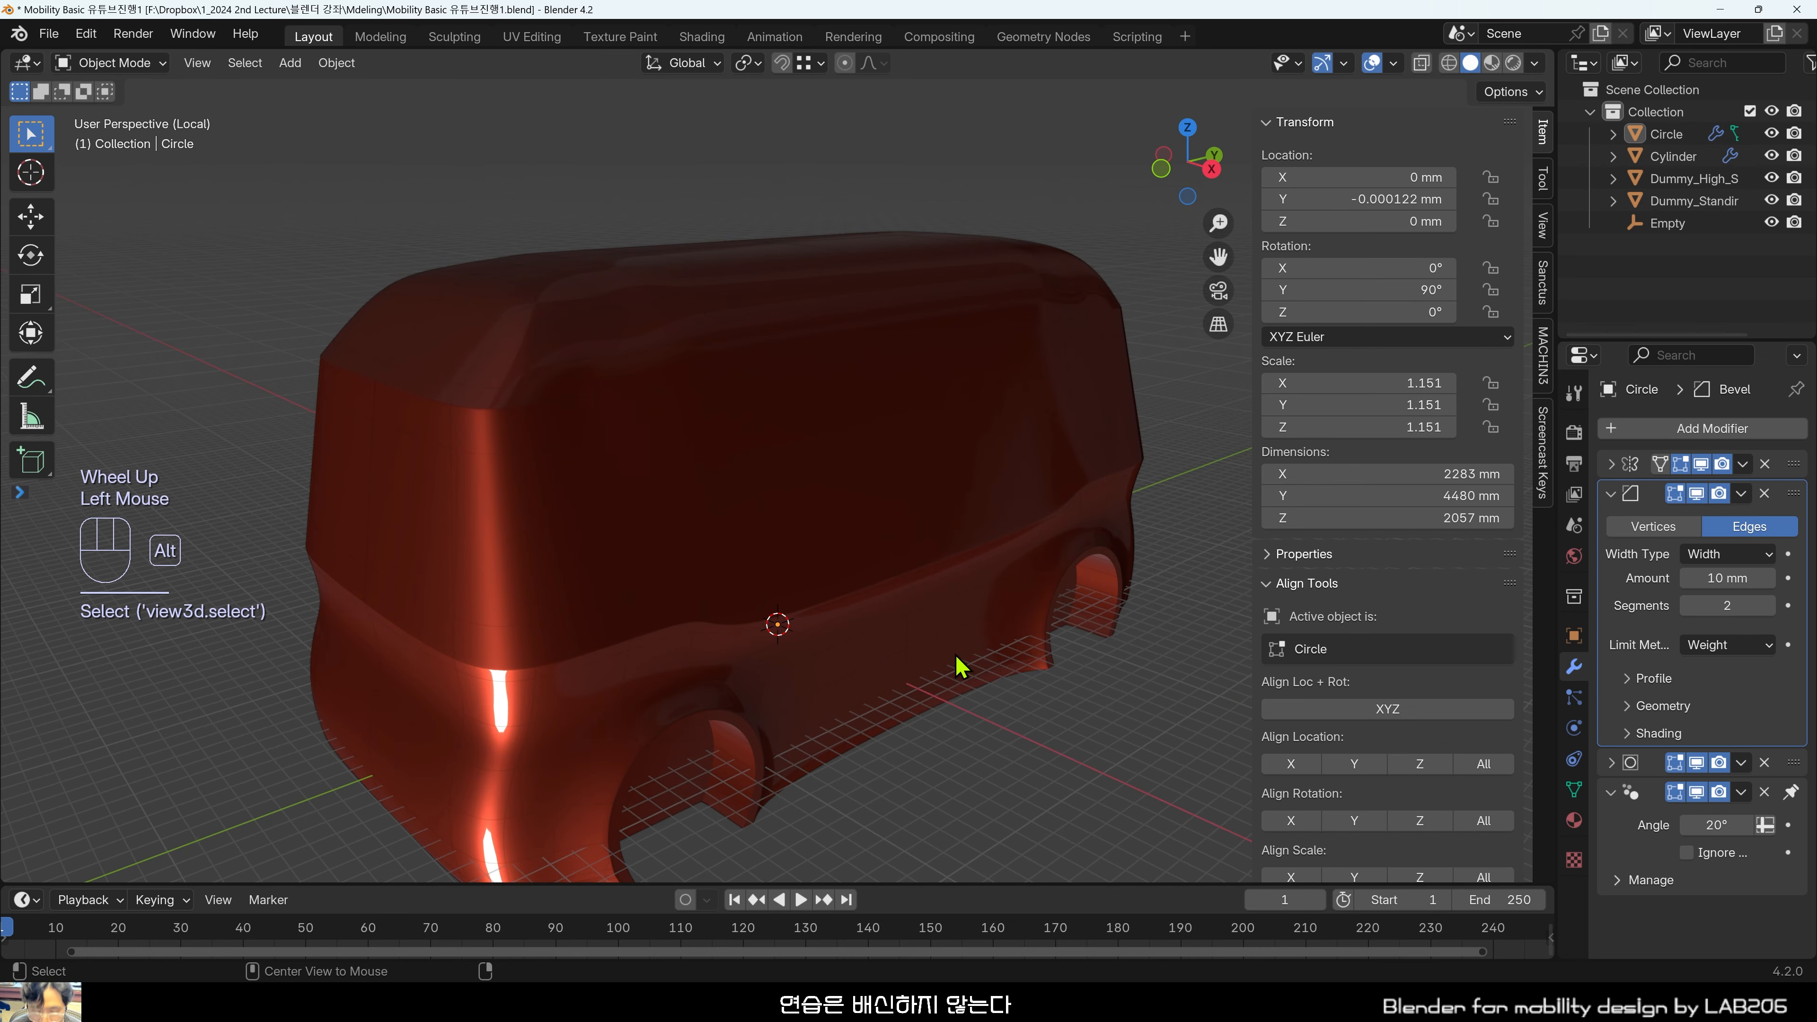
key("alt+h")
key("alt+h")
middle_click_drag(974, 657, 837, 544)
left_click(969, 420)
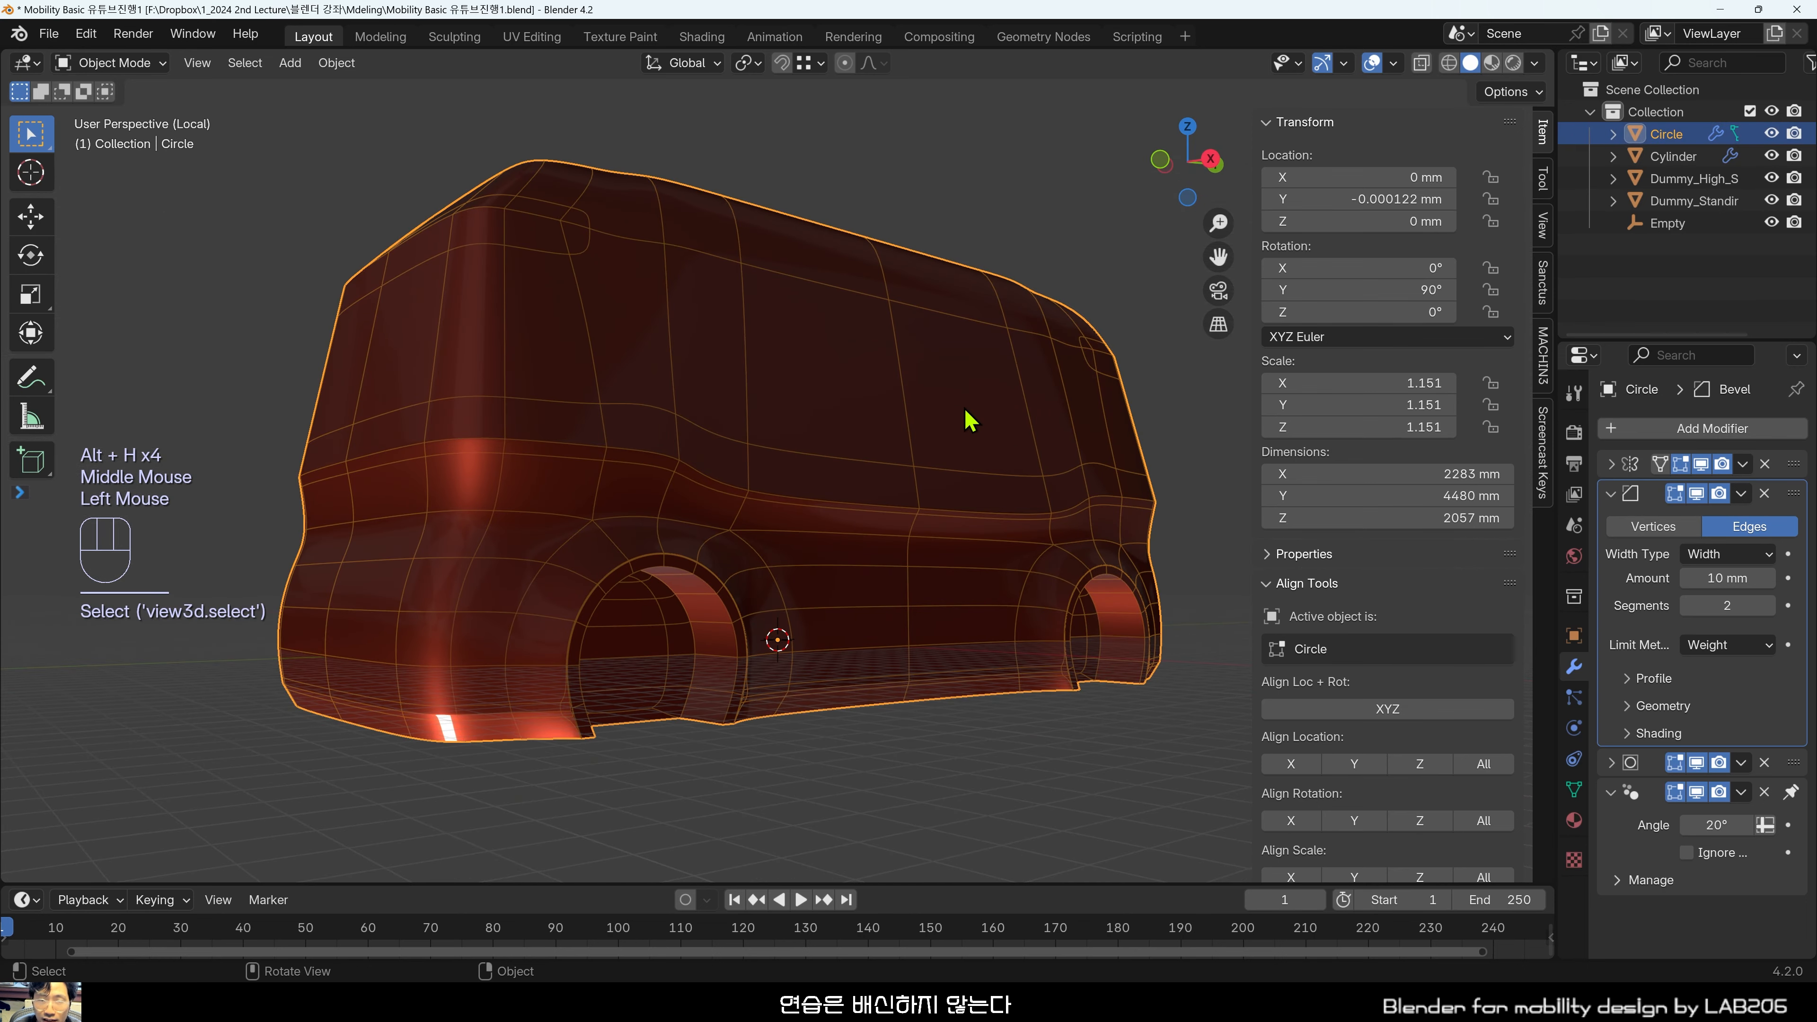
middle_click_drag(934, 373, 791, 394)
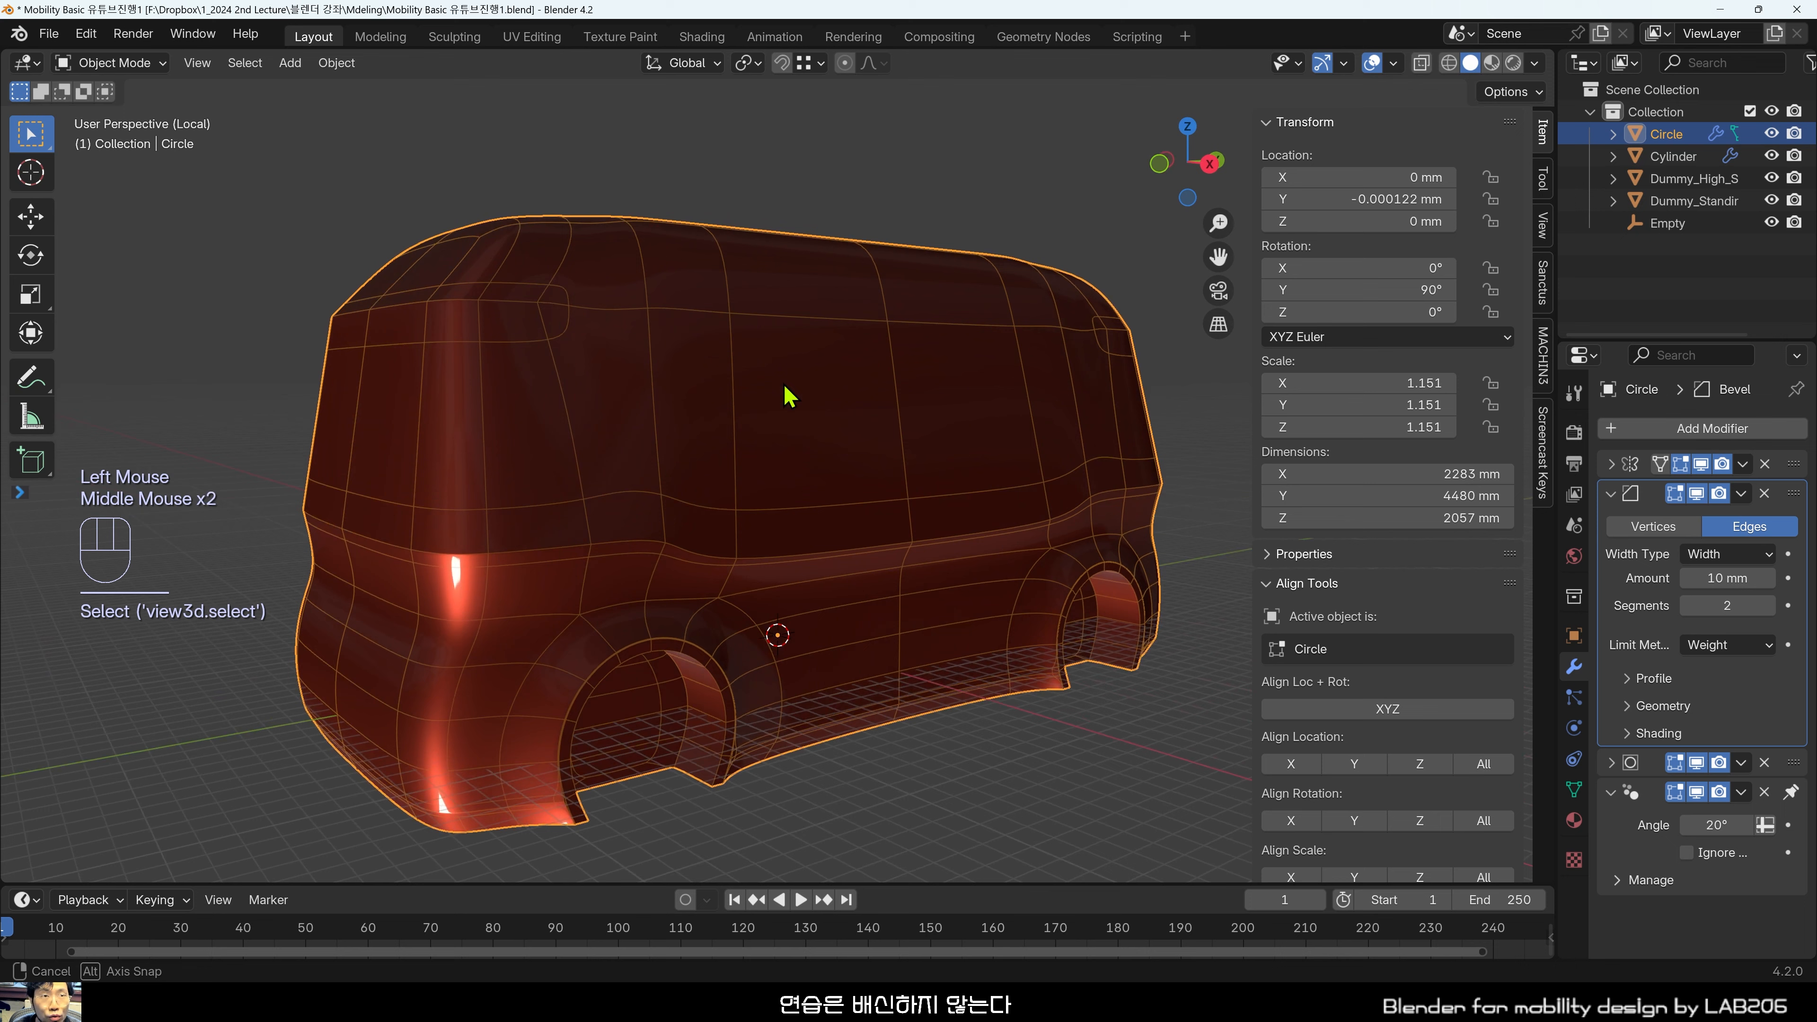
Return from local view to the full scene and reselect the van body.
key("slash")
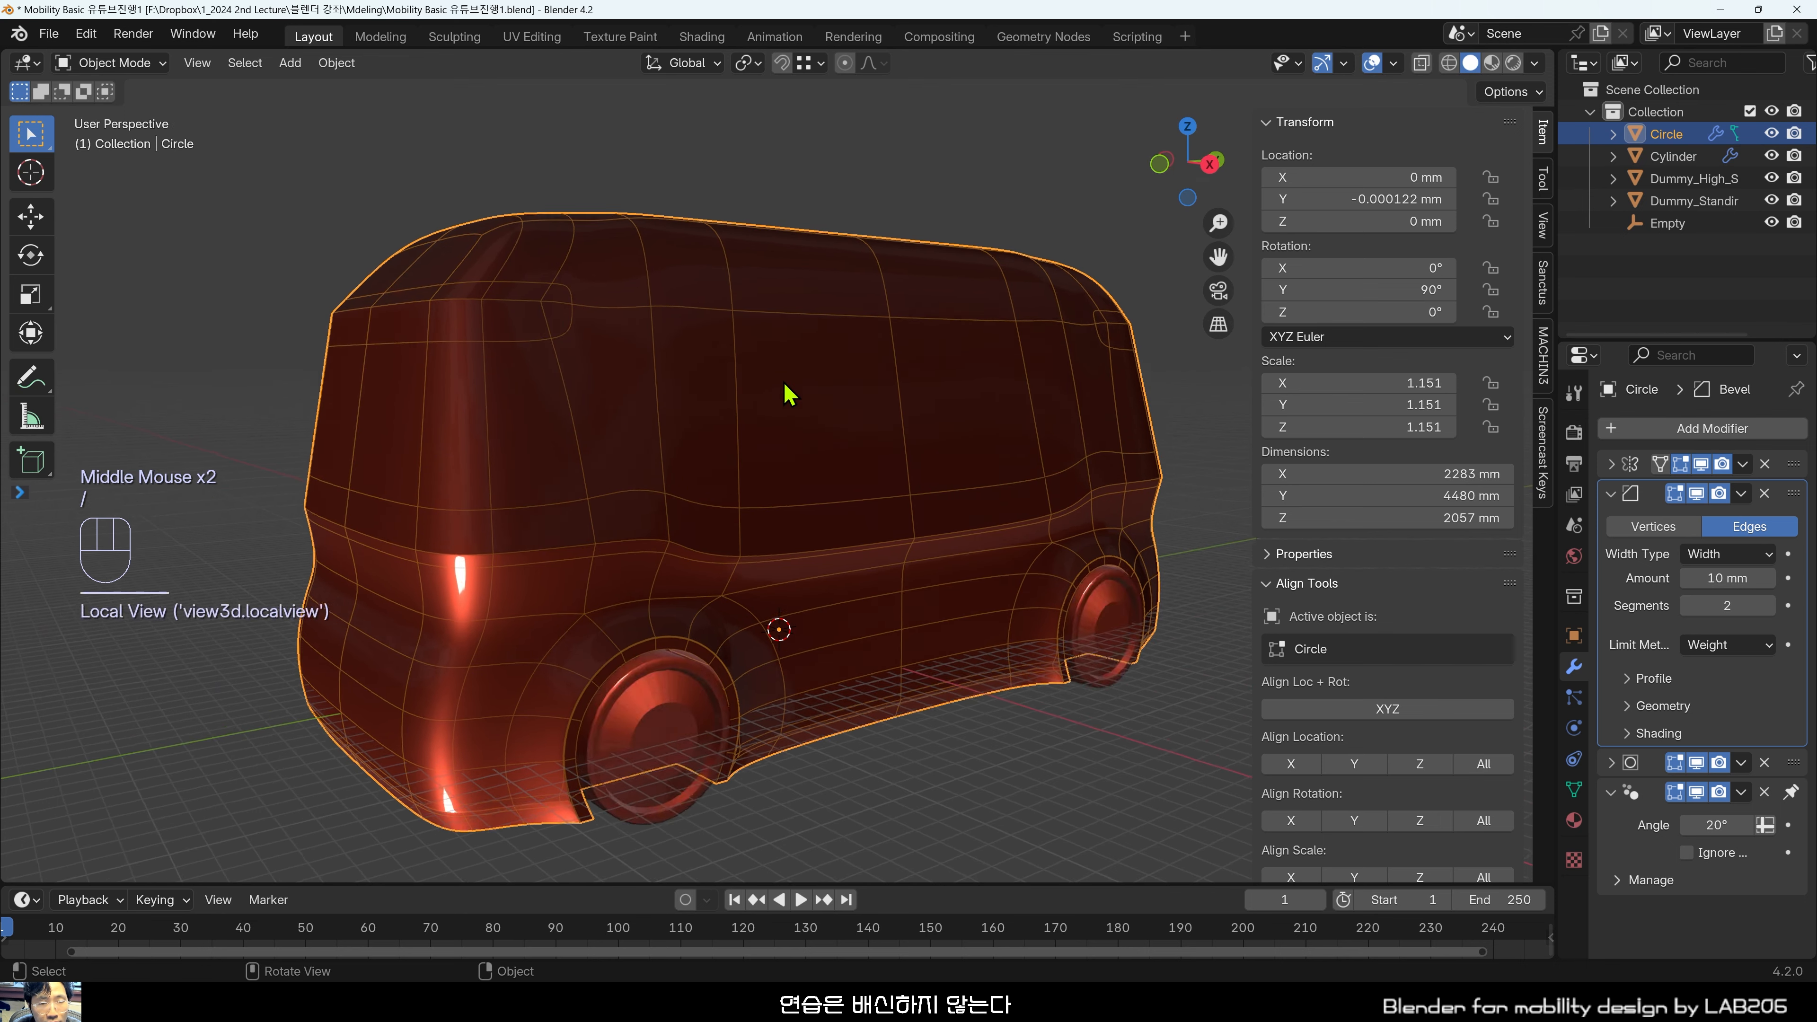
left_click(1036, 699)
left_click(830, 716)
left_click(757, 718)
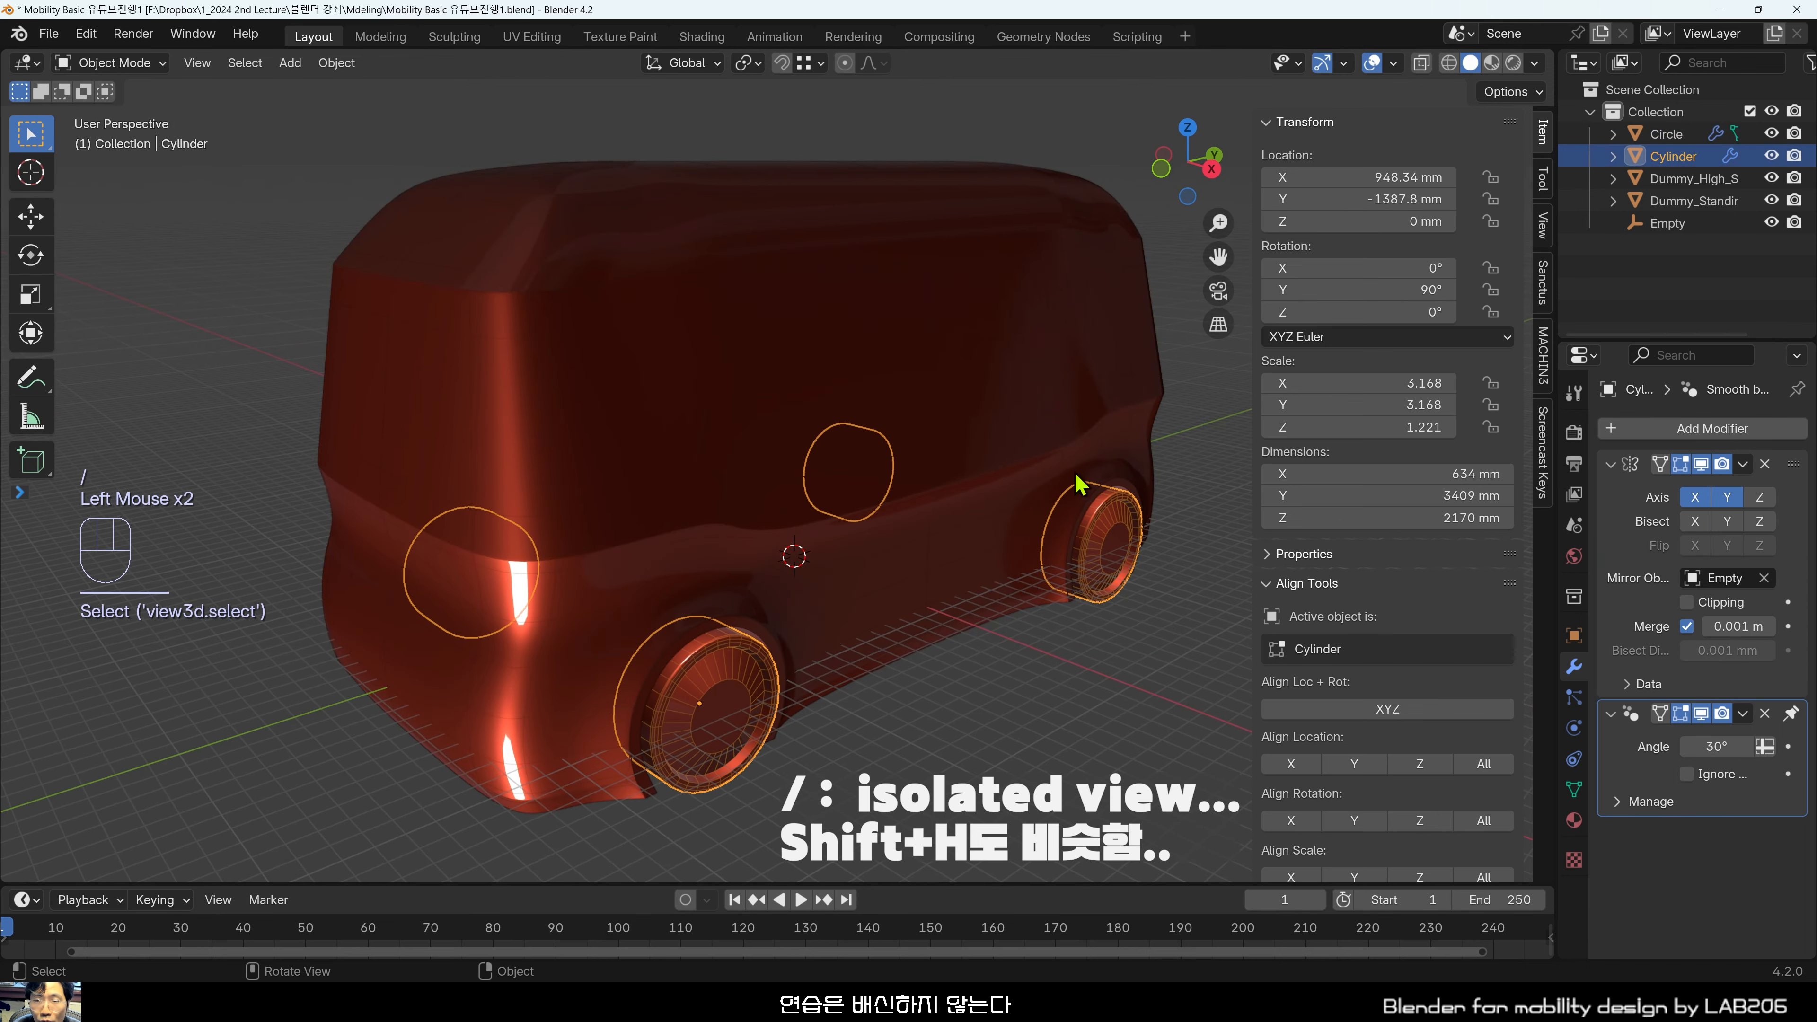
middle_click_drag(1041, 694, 943, 634)
left_click(930, 625)
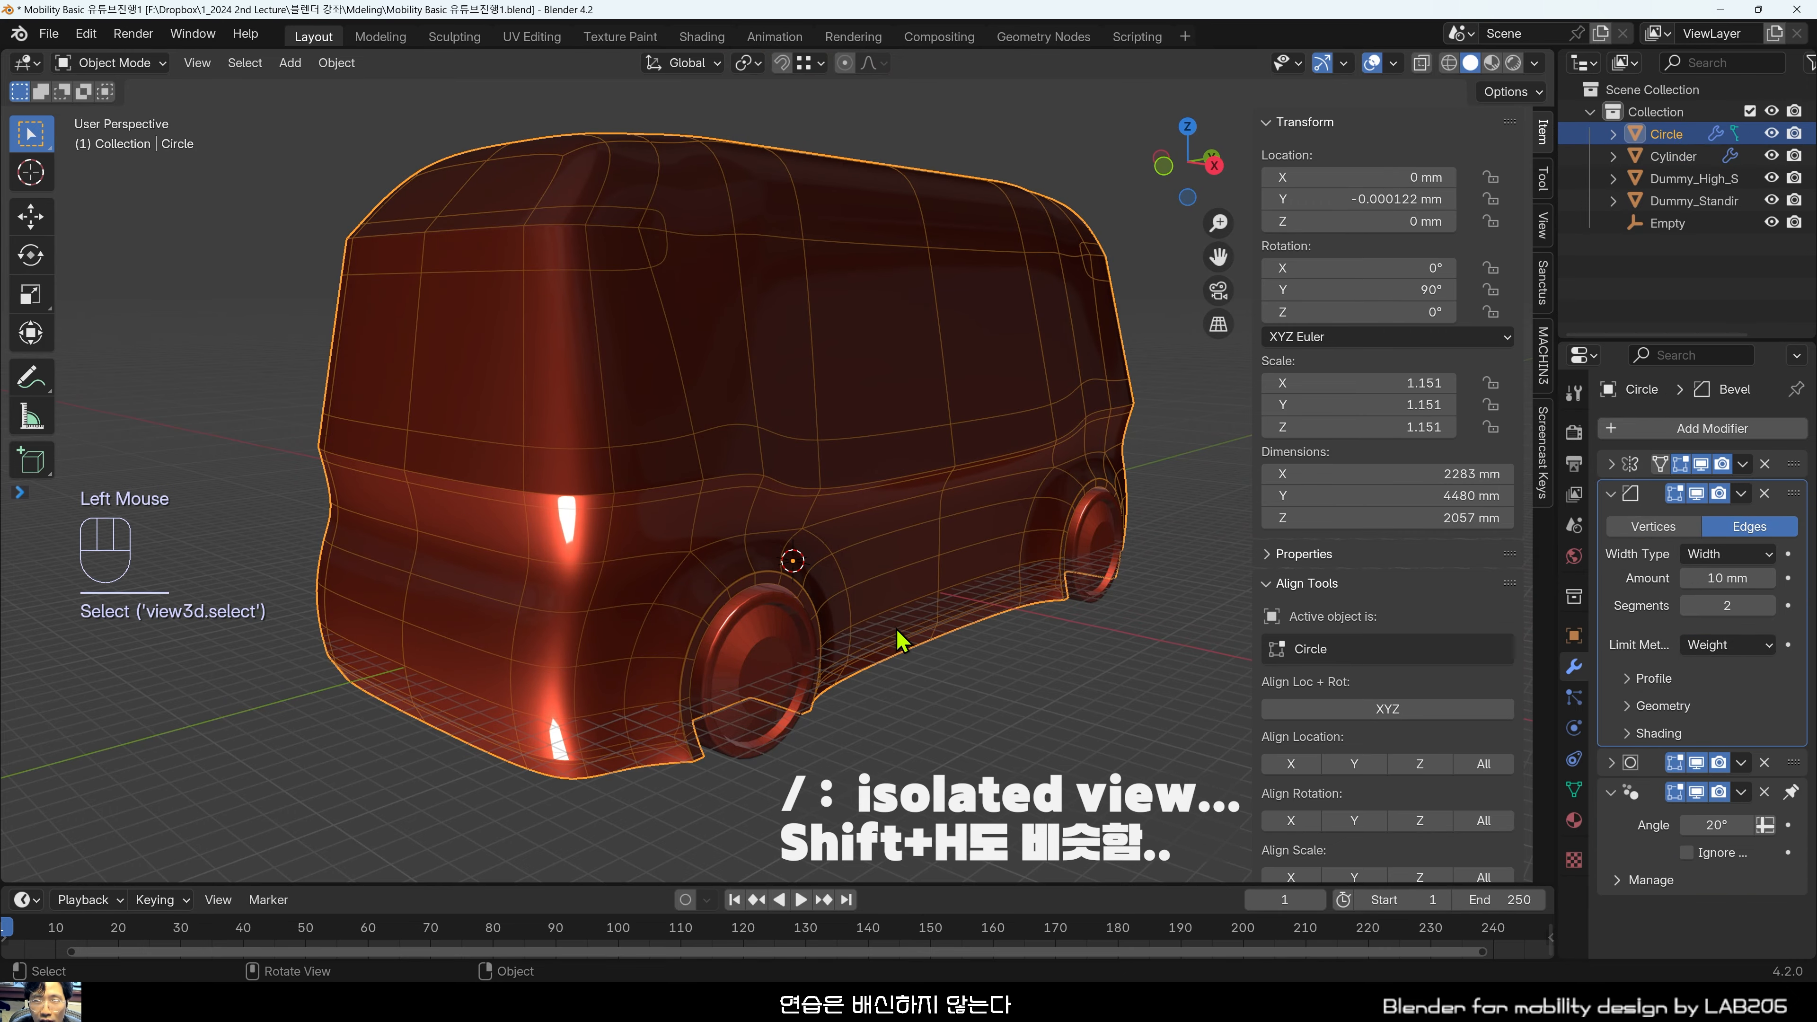
middle_click_drag(895, 629, 817, 673, "shift")
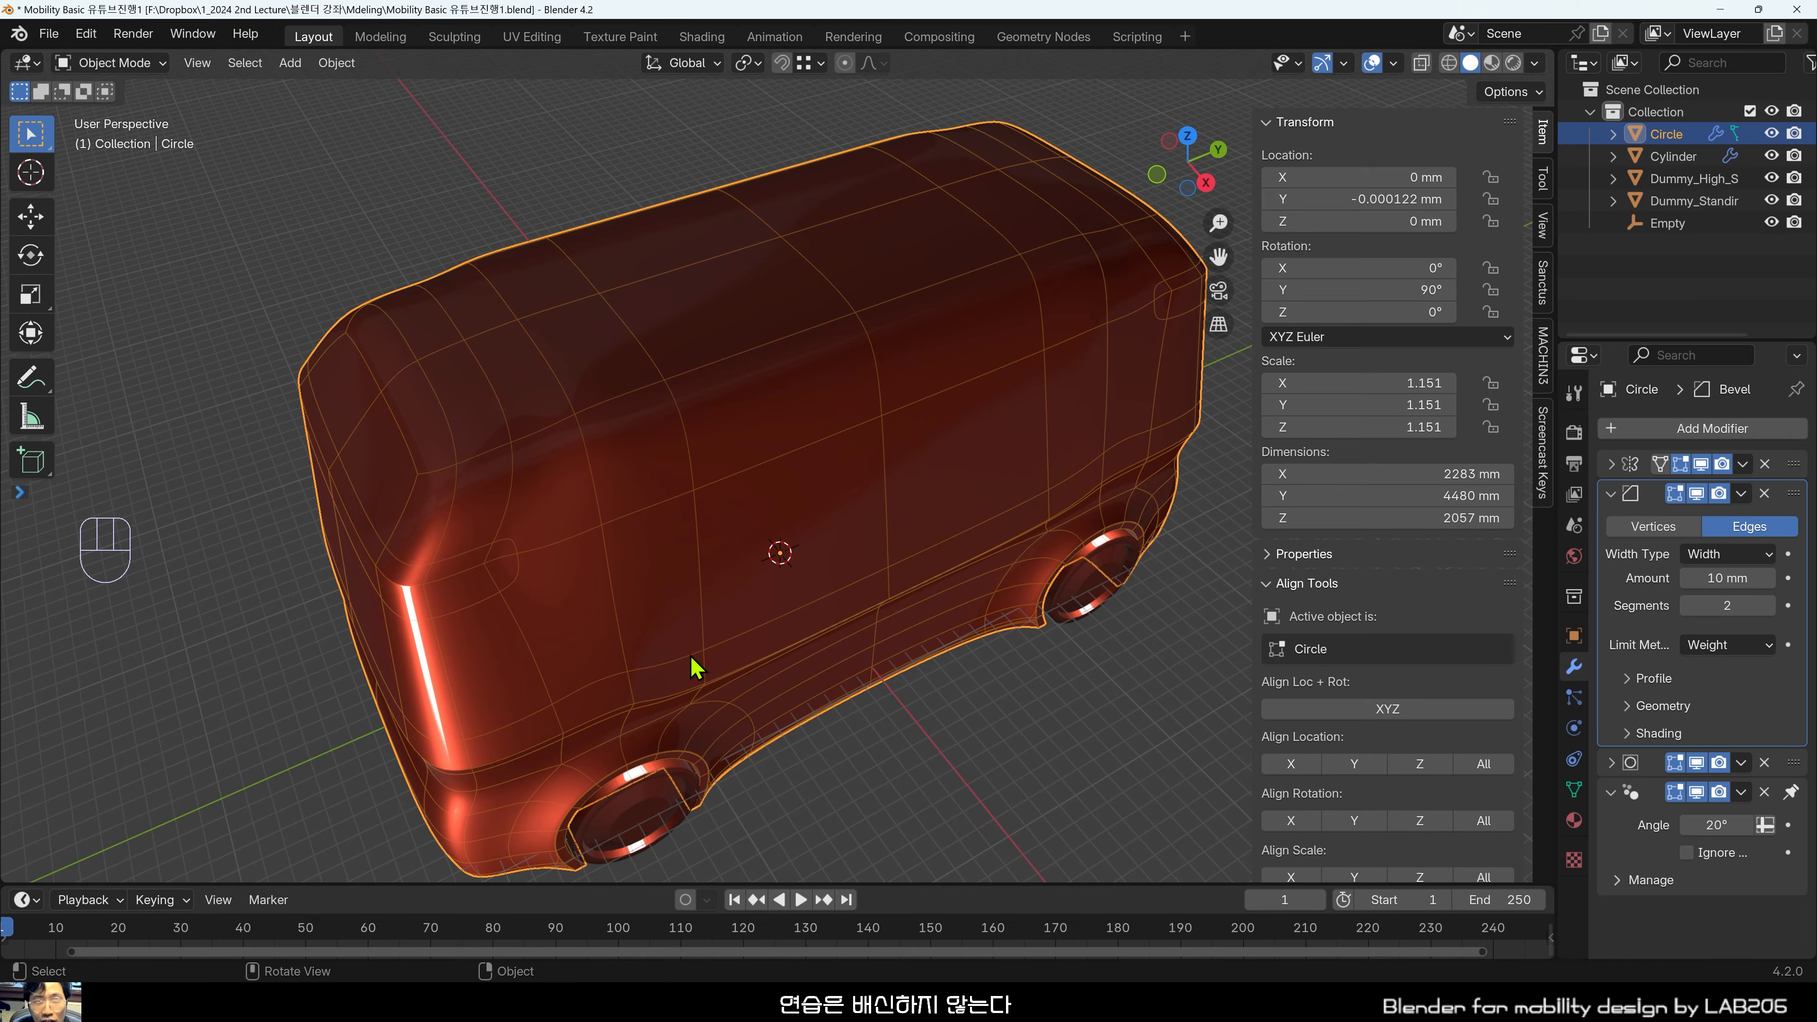
middle_click_drag(697, 661, 728, 600)
middle_click_drag(855, 662, 860, 600)
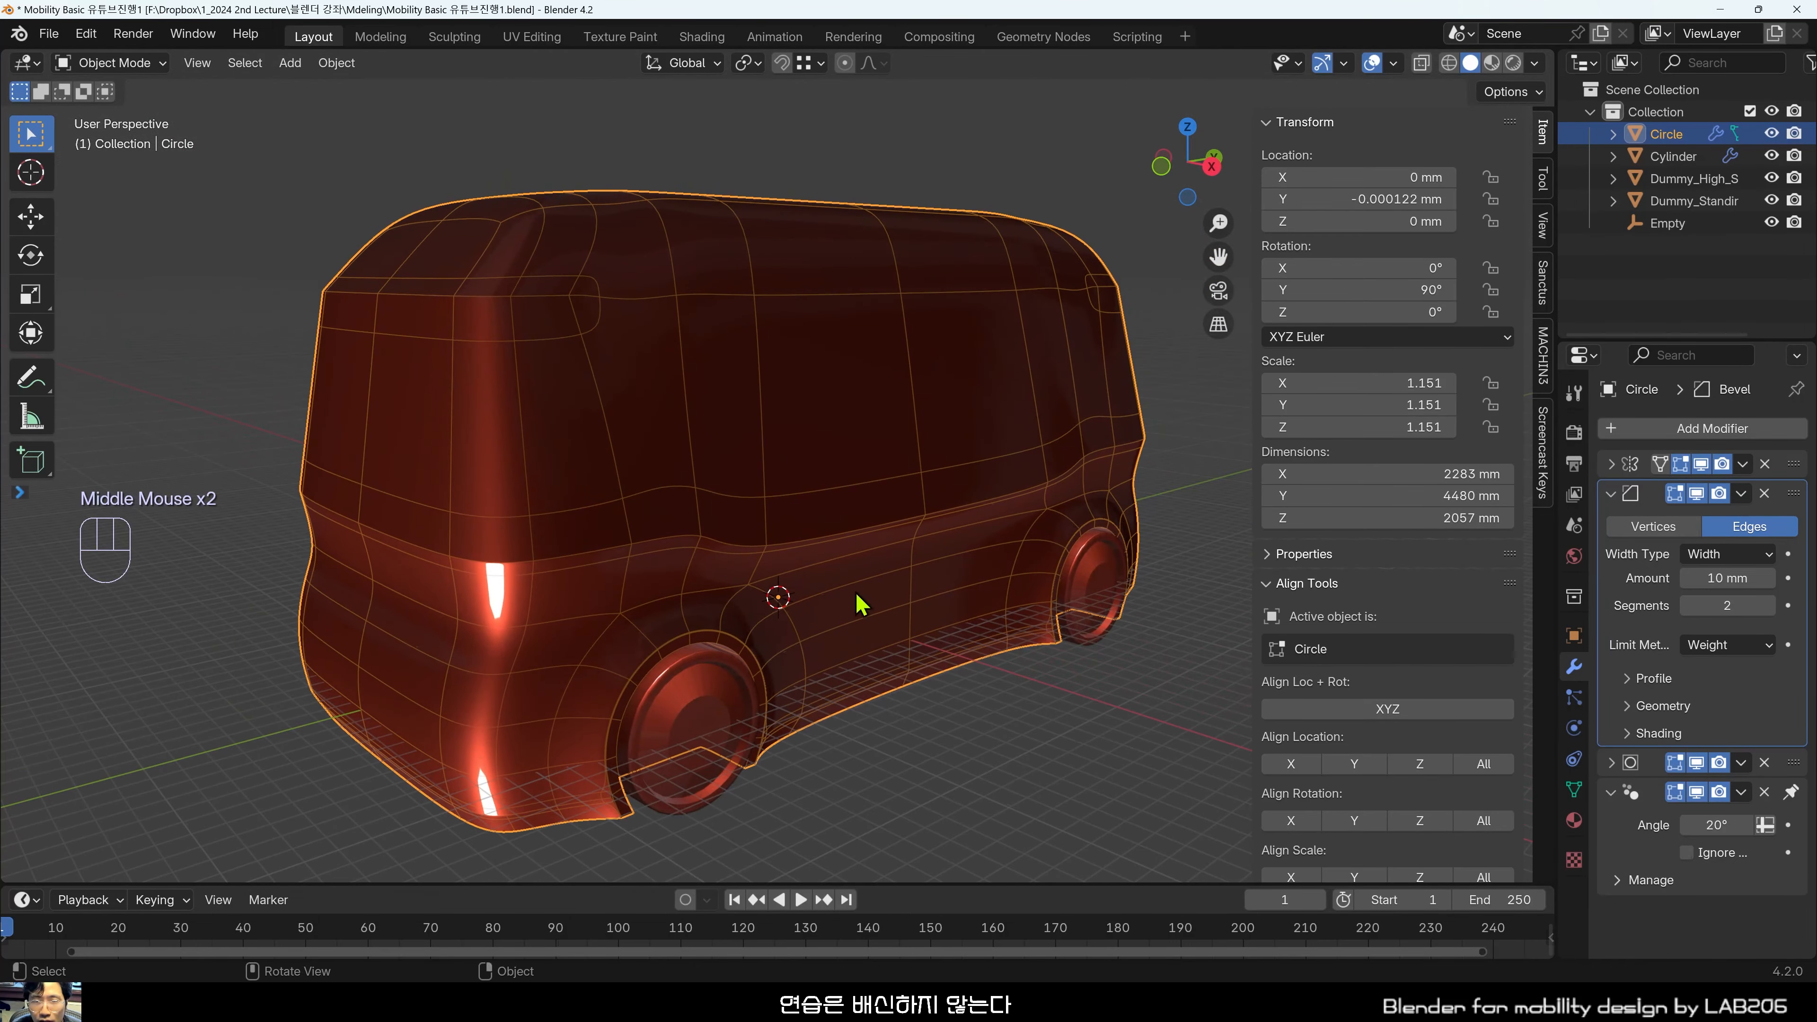
scroll(852, 601, "up", 2)
scroll(851, 603, "down", 2)
scroll(851, 603, "down", 1)
scroll(841, 652, "up", 2)
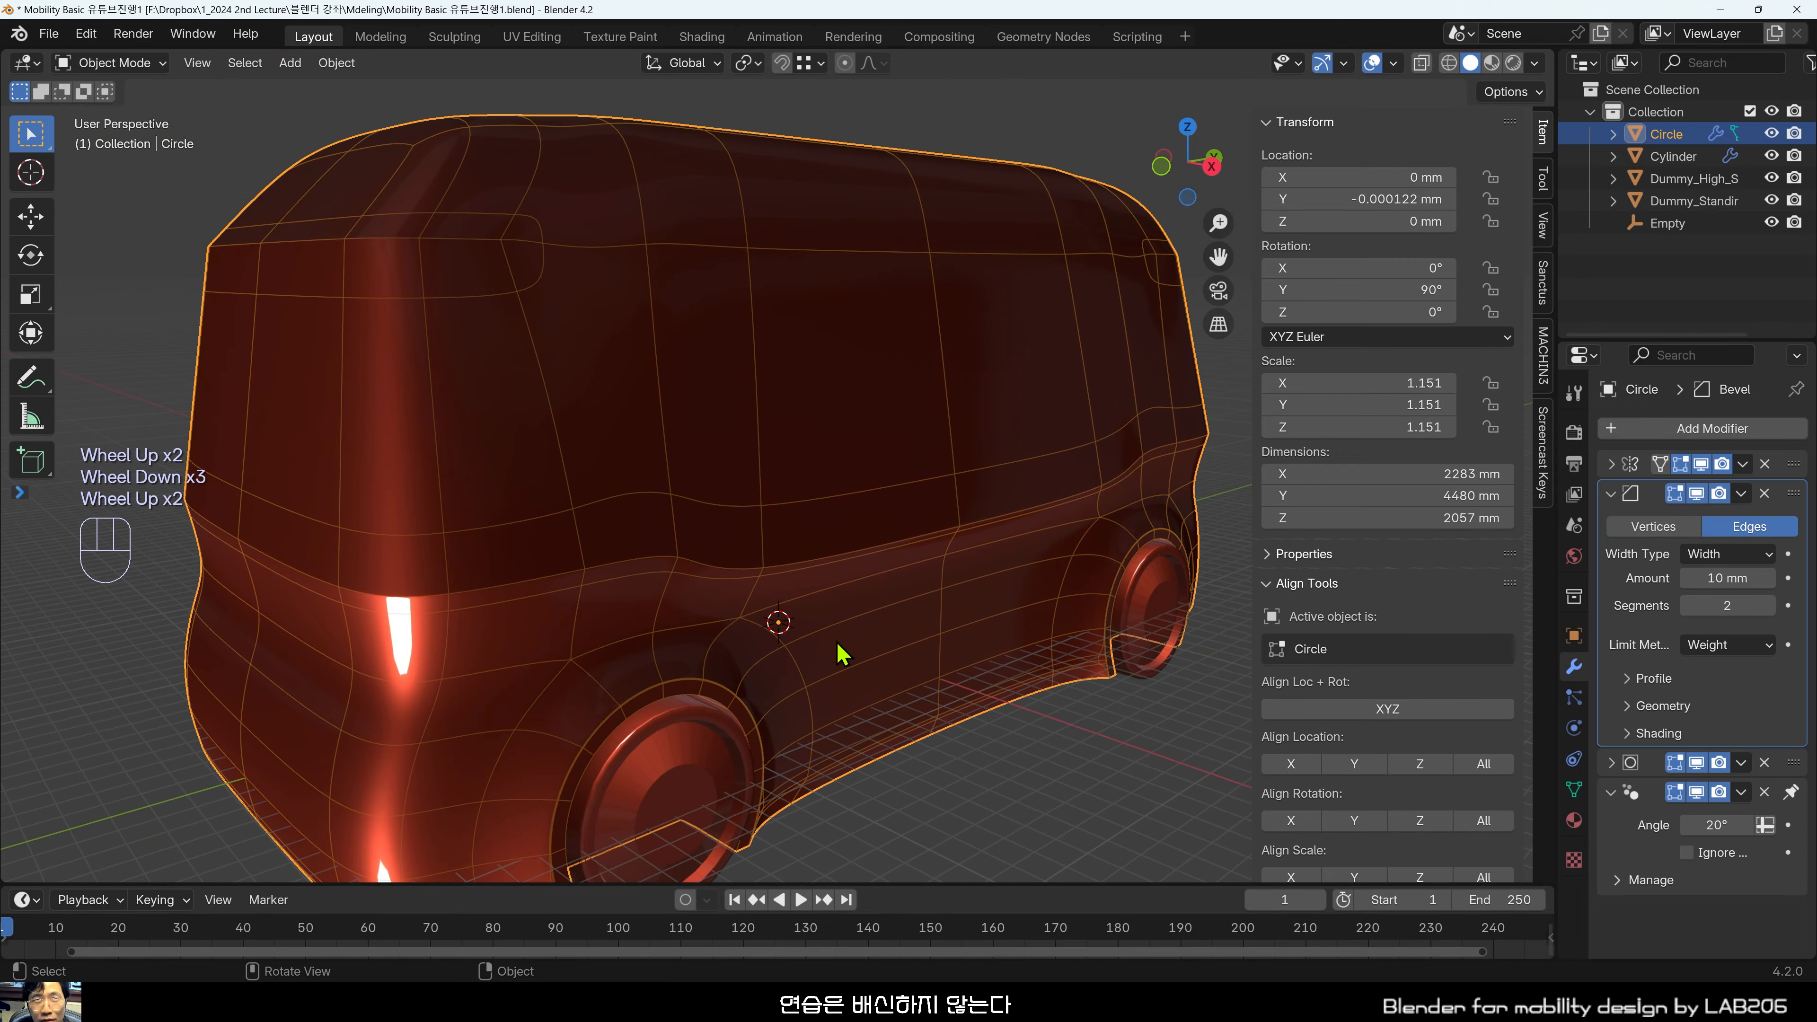
Select the van's wheels and hide them to expose the open wheel arches.
scroll(815, 691, "up", 1)
middle_click_drag(648, 650, 677, 607)
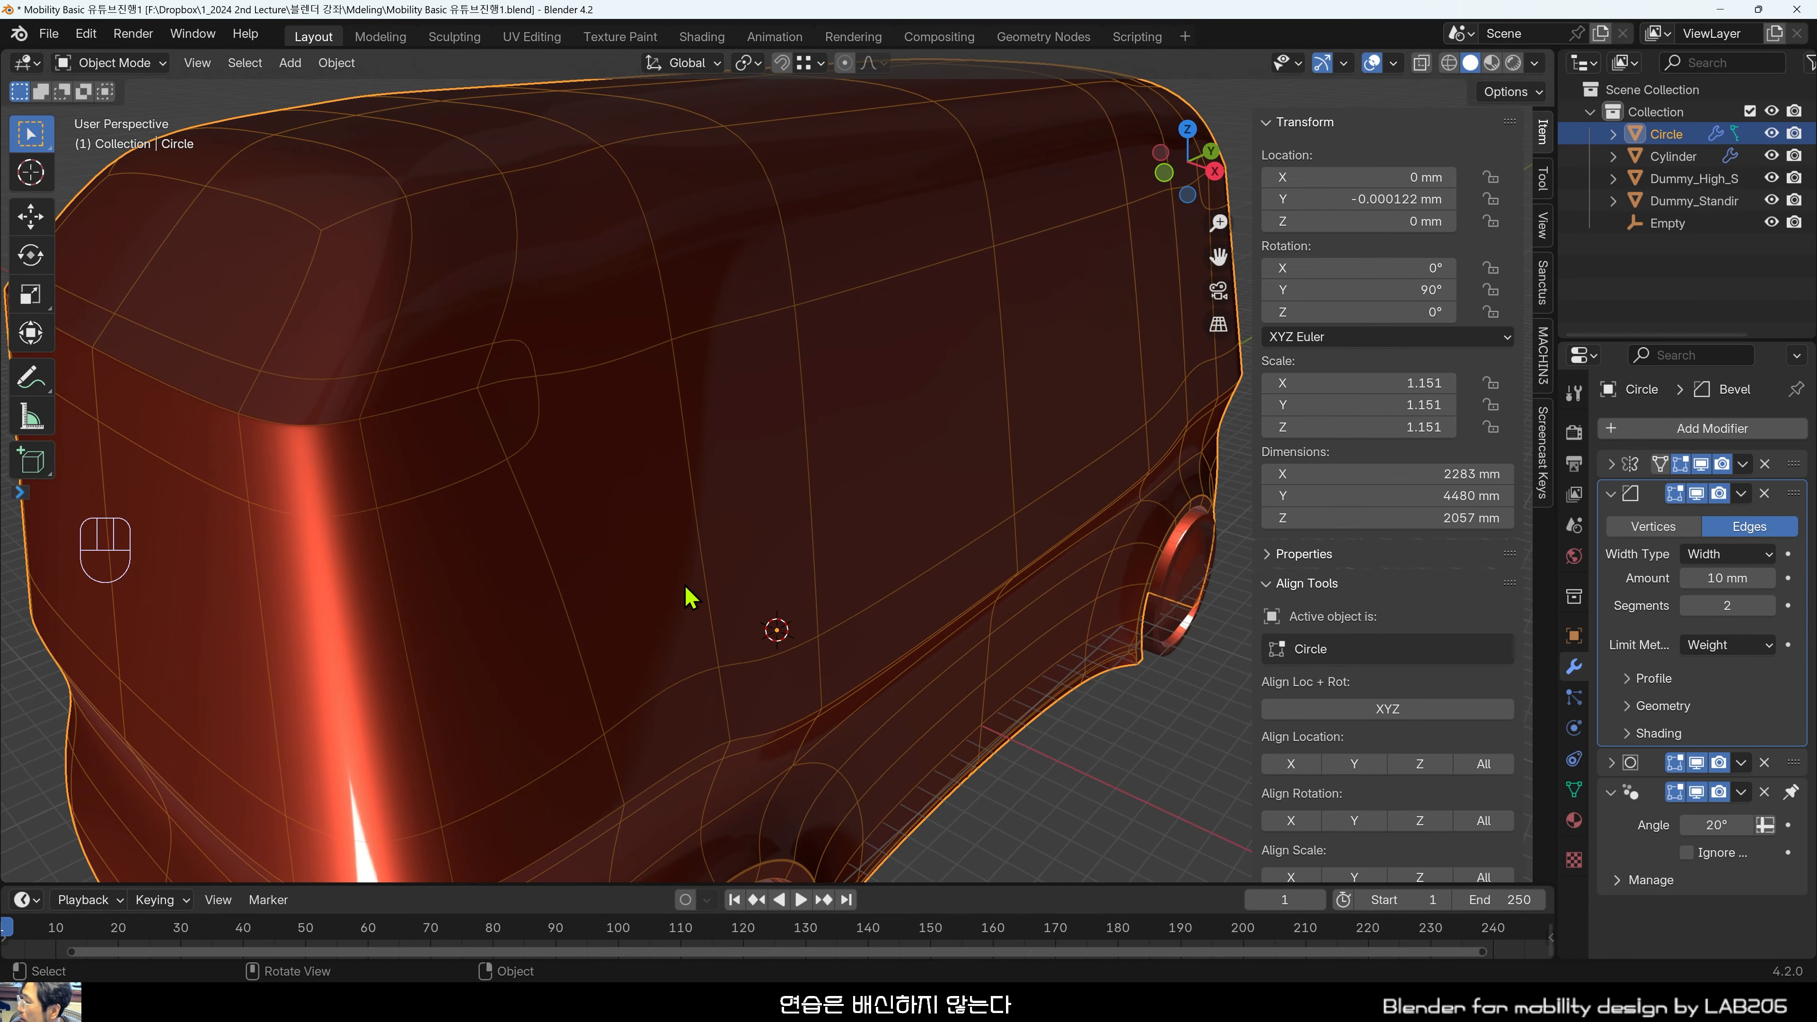
scroll(688, 596, "down", 3)
middle_click_drag(689, 596, 556, 658)
left_click(600, 699)
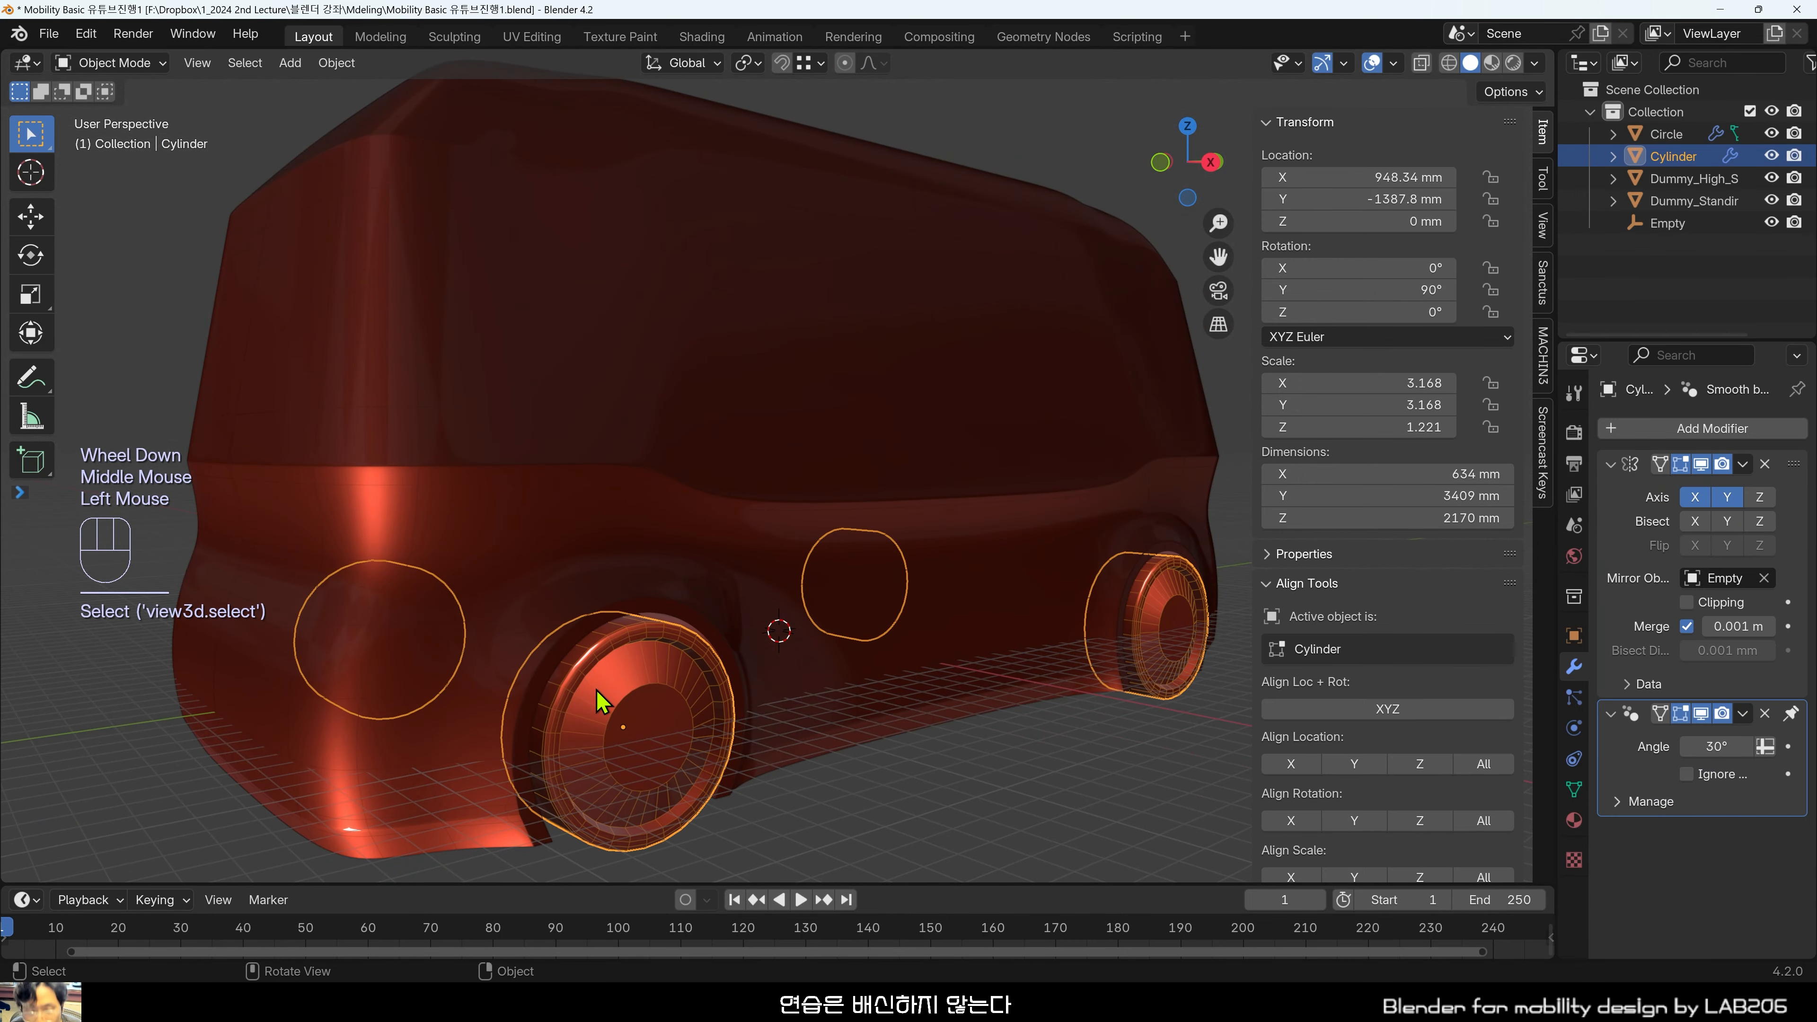
key("h")
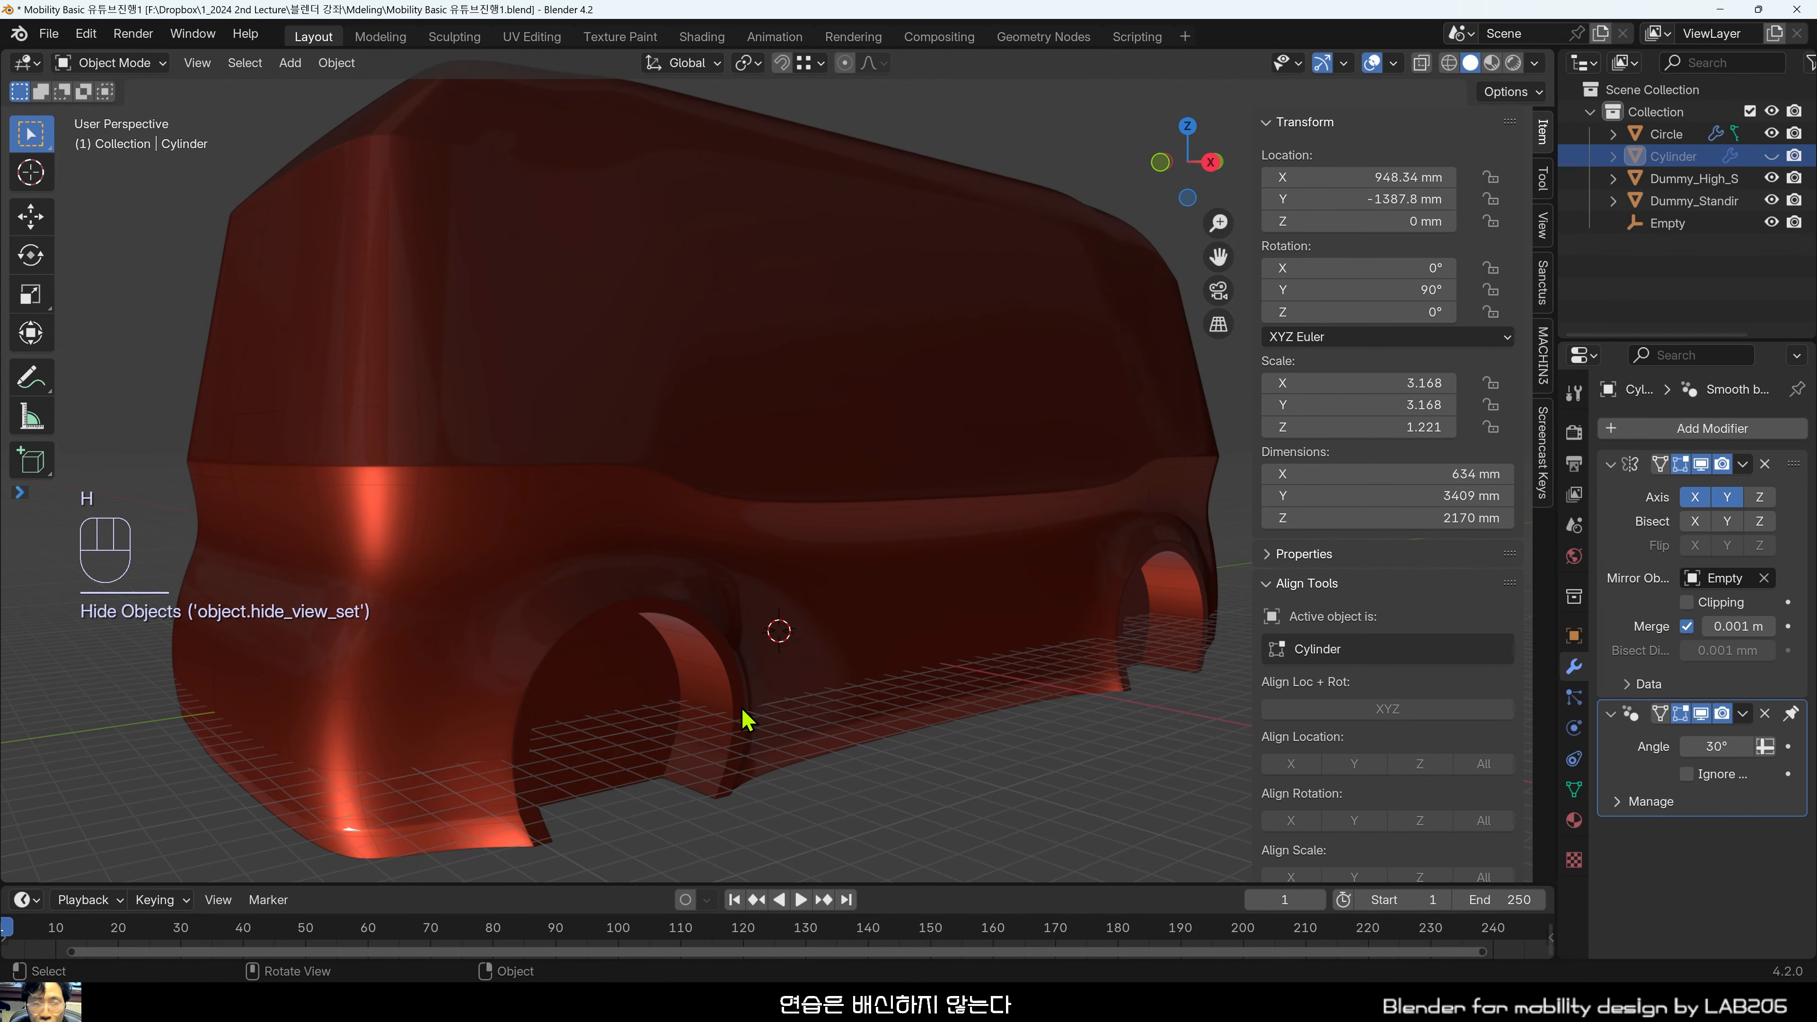
Open the van body in Edit Mode from the right orthographic view with X-ray enabled, framing the wheel arch at the negative-Y end.
middle_click_drag(743, 717, 759, 696, "shift")
left_click(725, 316)
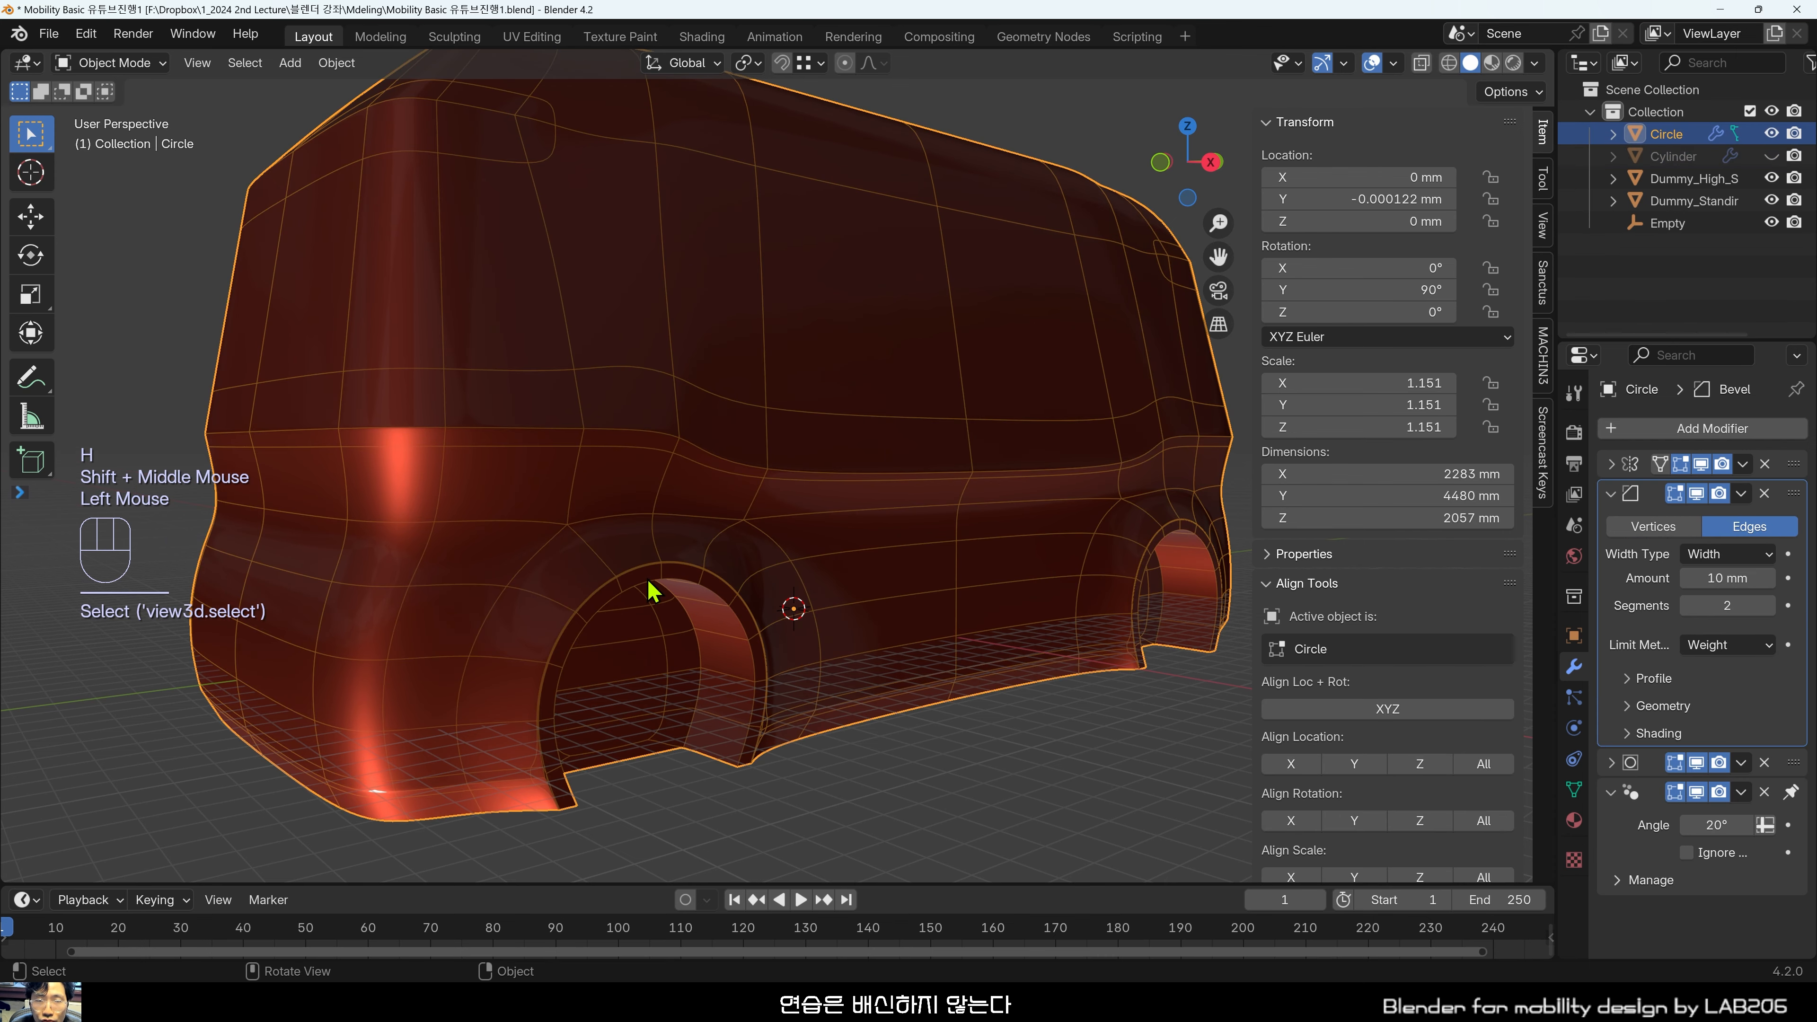
scroll(651, 590, "down", 2)
key("grave")
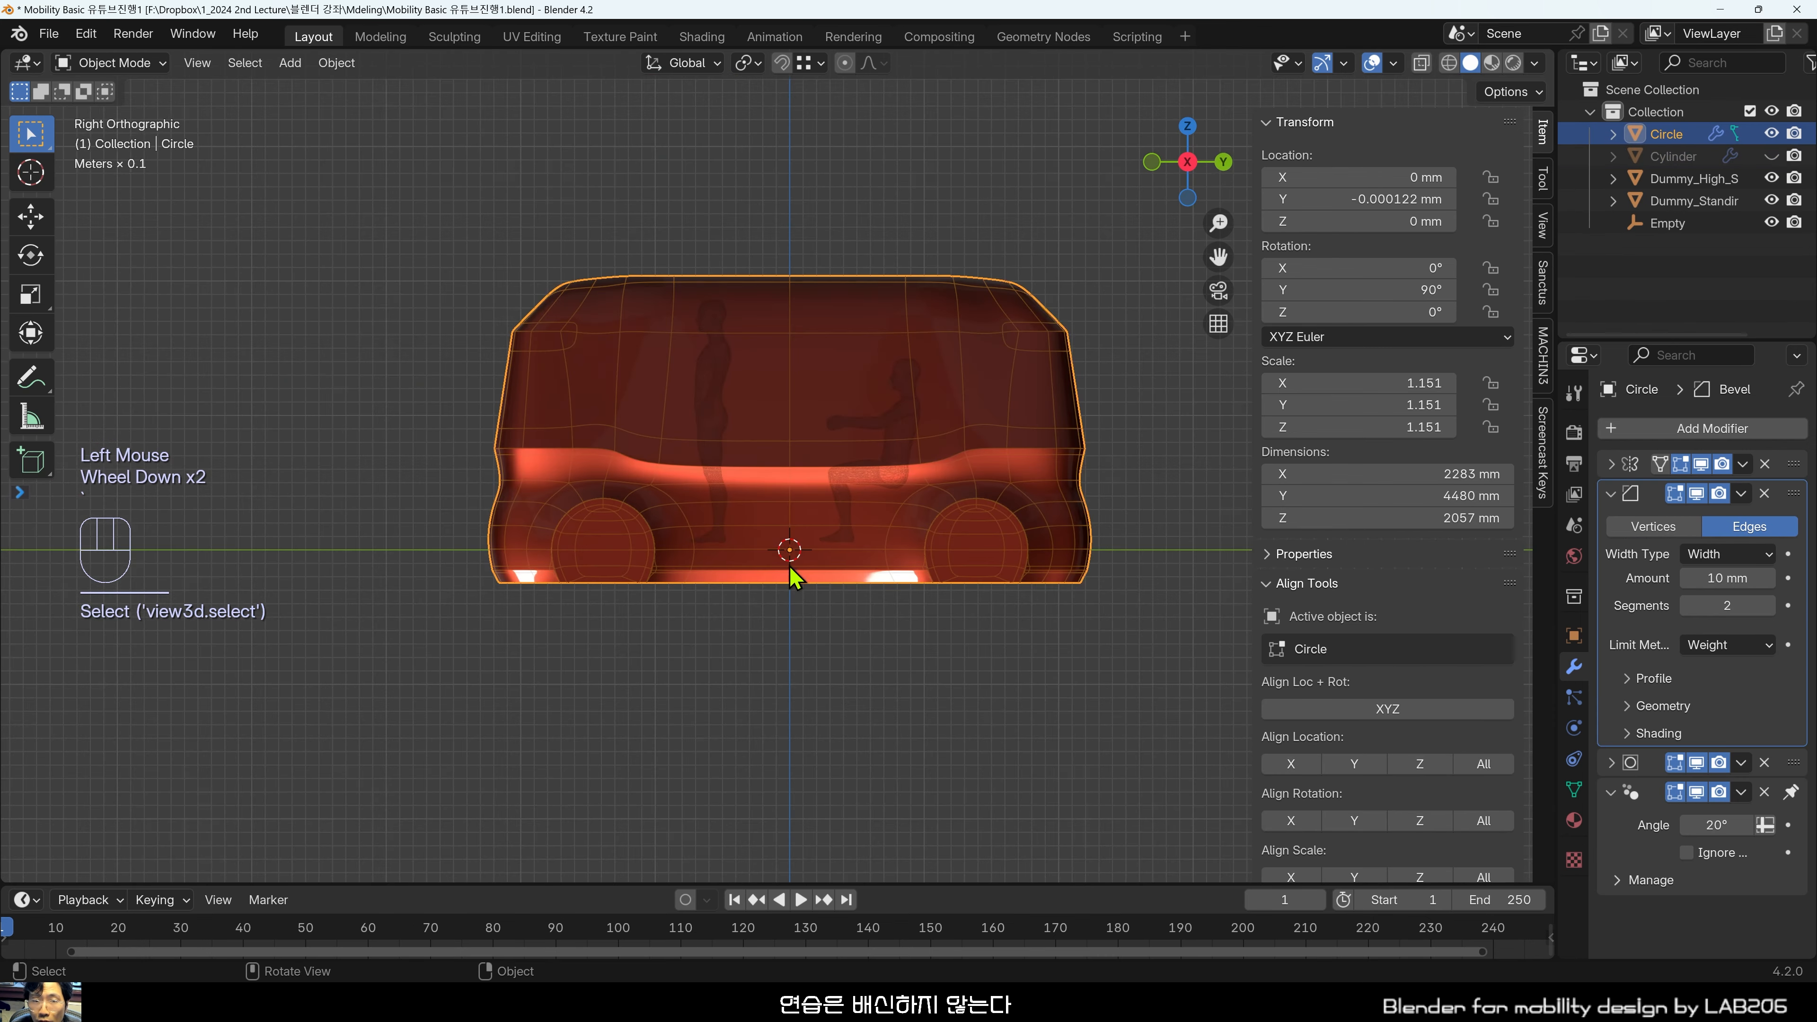
scroll(770, 593, "up", 2)
key("Tab")
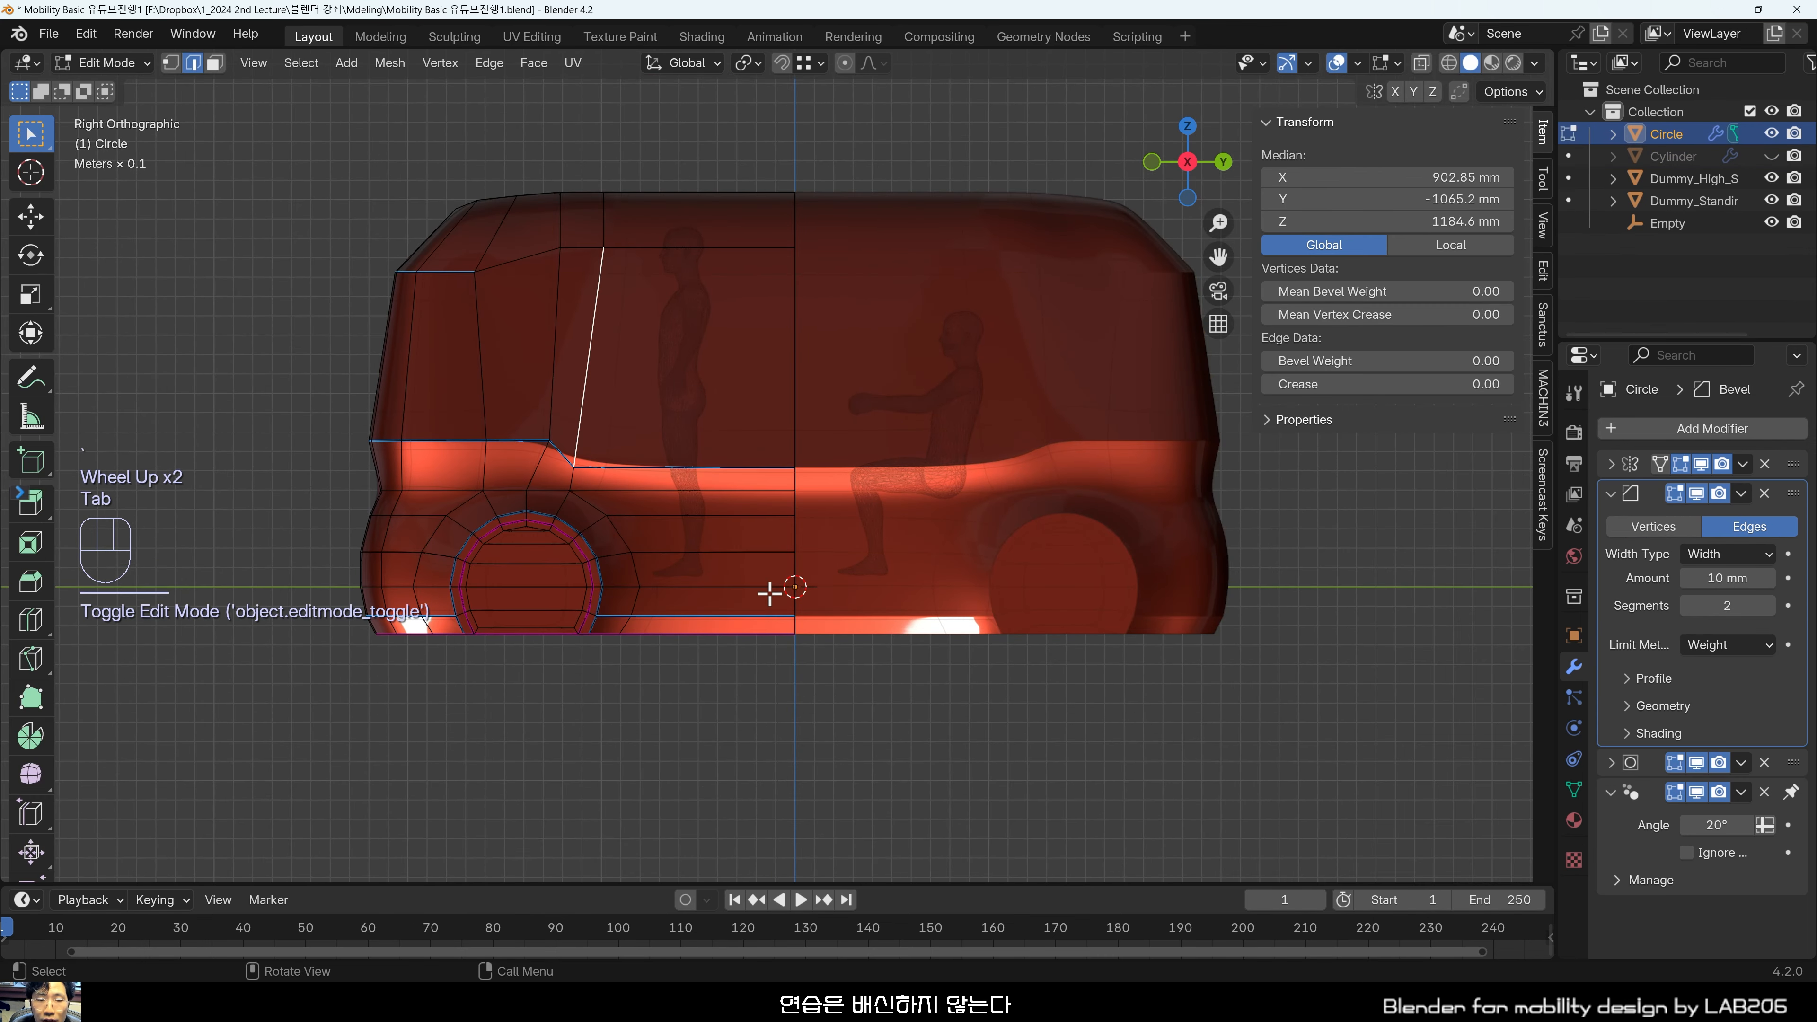
middle_click_drag(770, 597, 864, 617, "shift")
scroll(1087, 654, "up", 2)
middle_click_drag(1087, 654, 1034, 630, "shift")
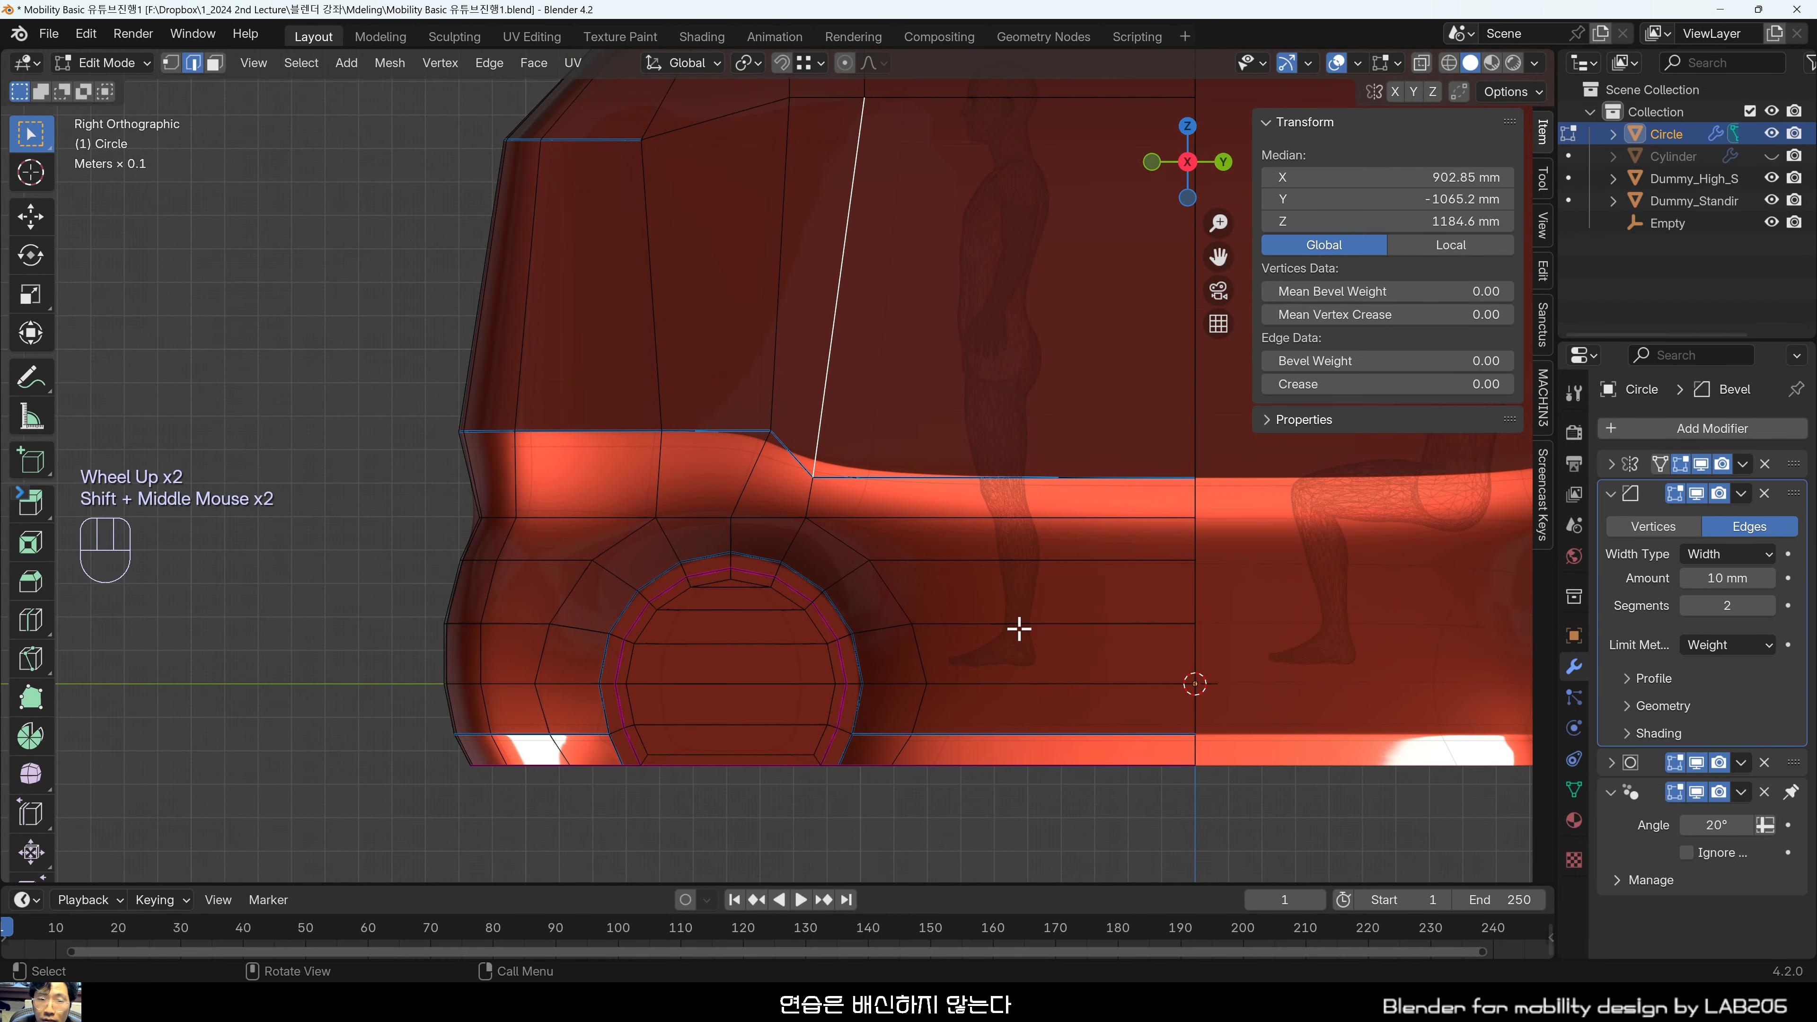
key("alt+z")
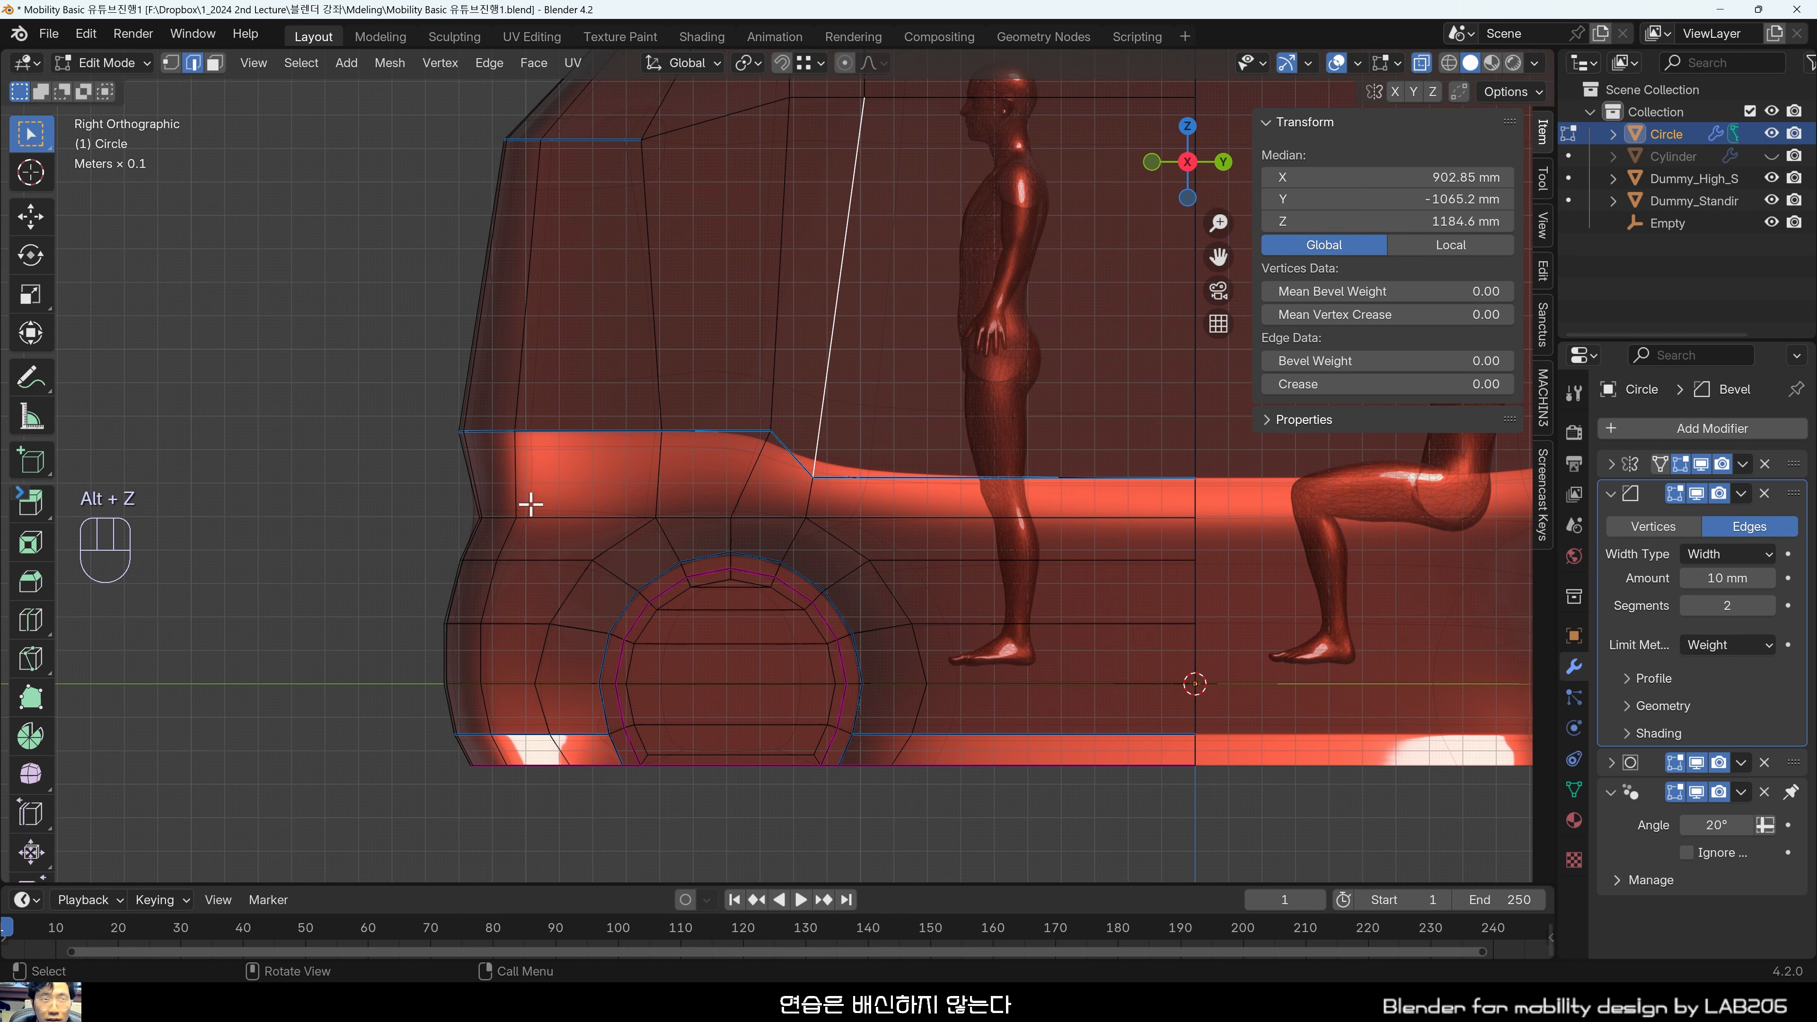
Select the whole wheel arch mesh at the negative-Y end and move it about 116 mm outward along Y.
left_click_drag(530, 505, 979, 829)
scroll(841, 801, "up", 2)
middle_click_drag(851, 787, 812, 677, "shift")
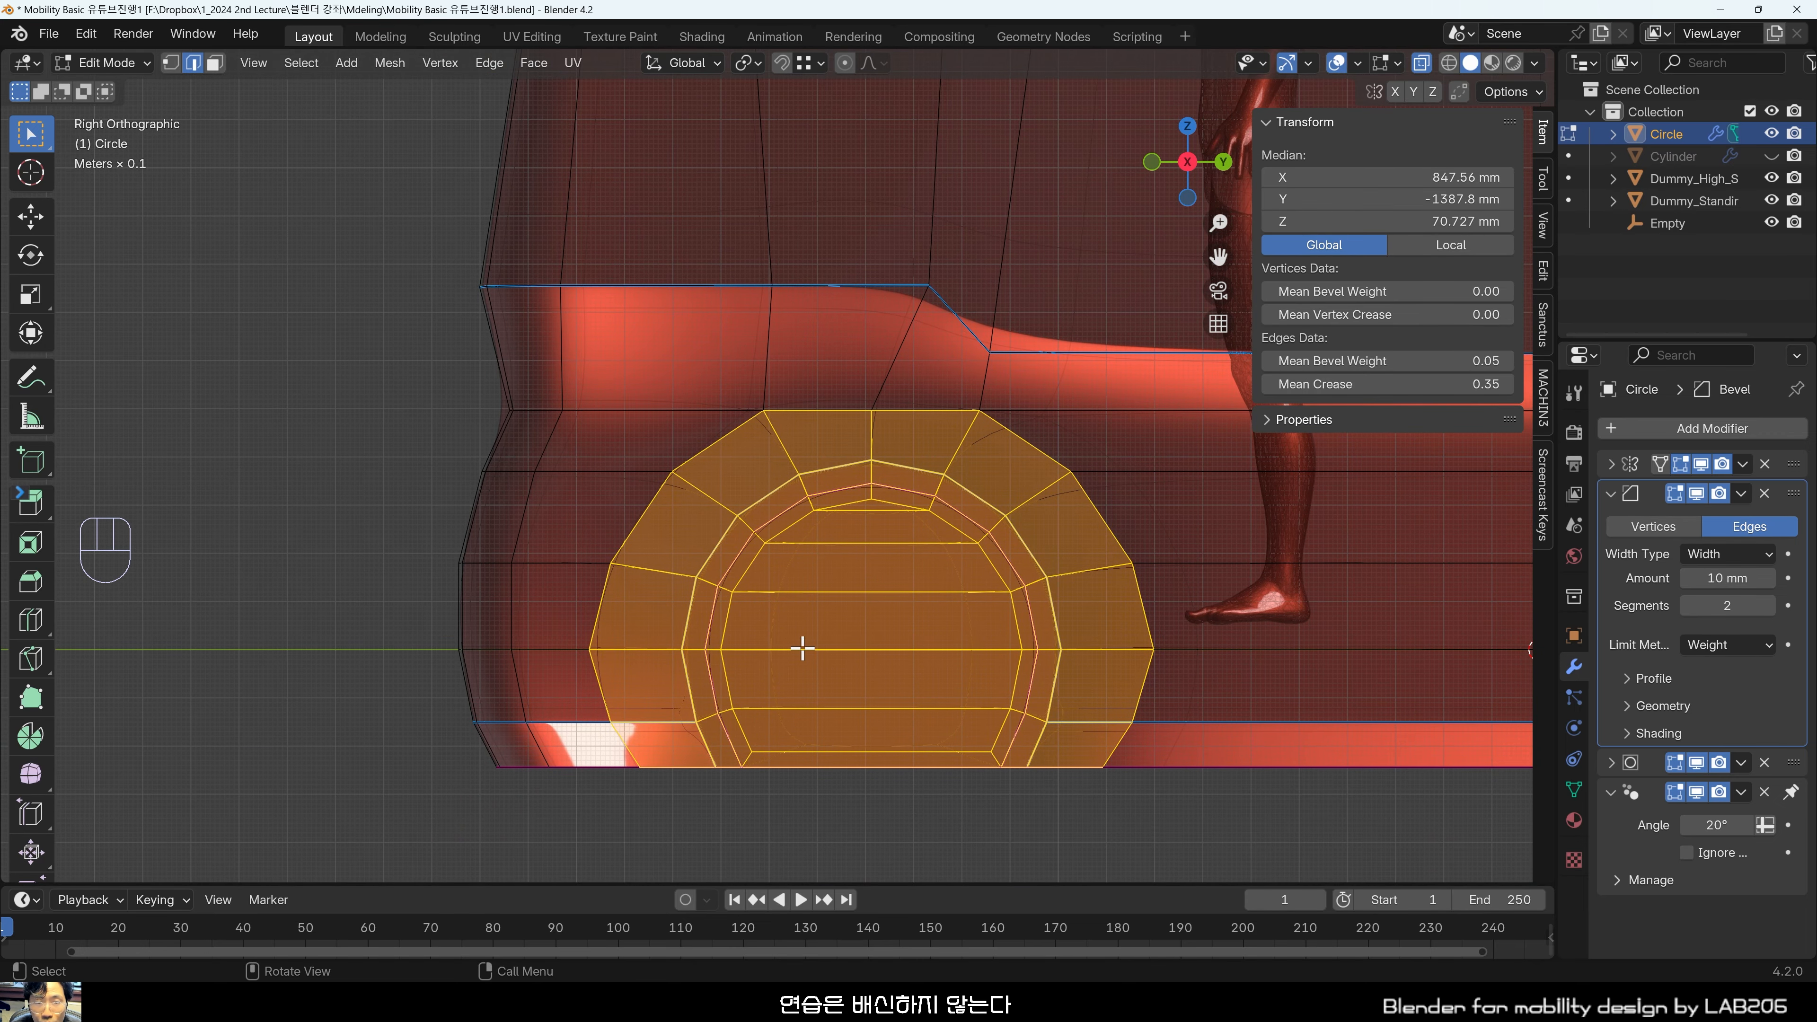
key("g")
key("y")
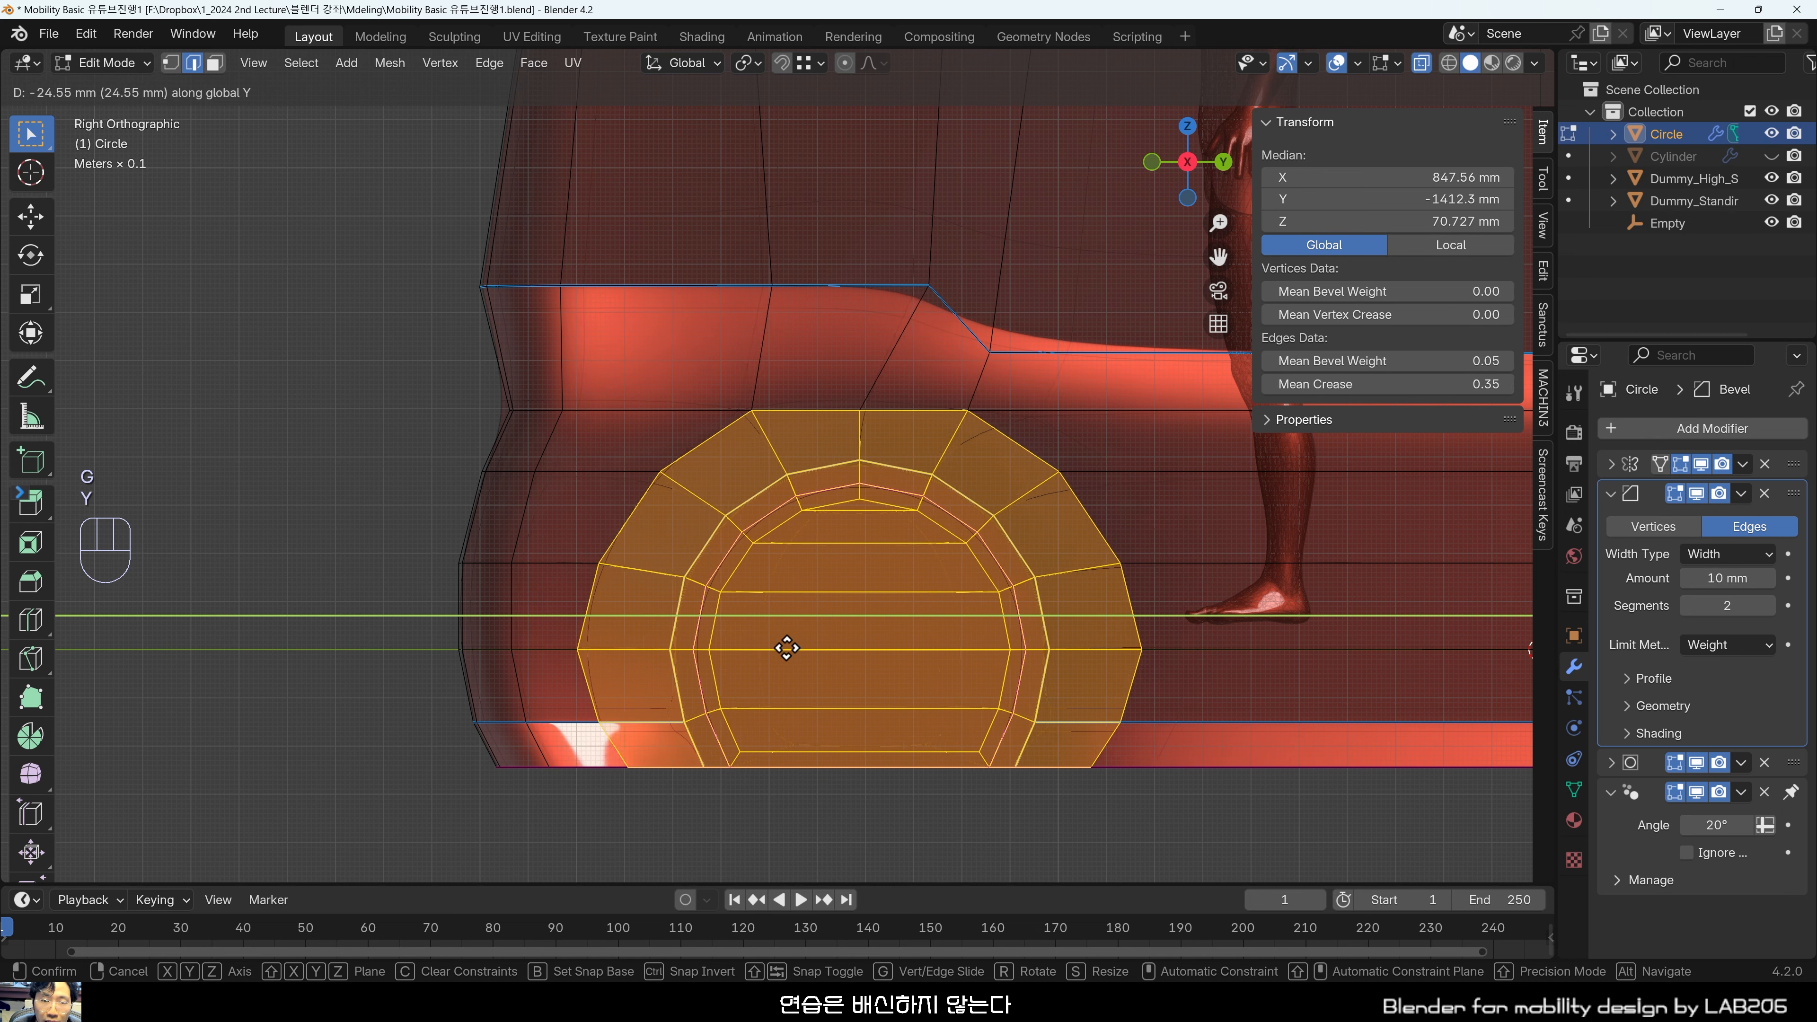
left_click(733, 662)
Add the adjoining lower end of the body to the wheel arch selection and move both further outward along Y.
key("shift")
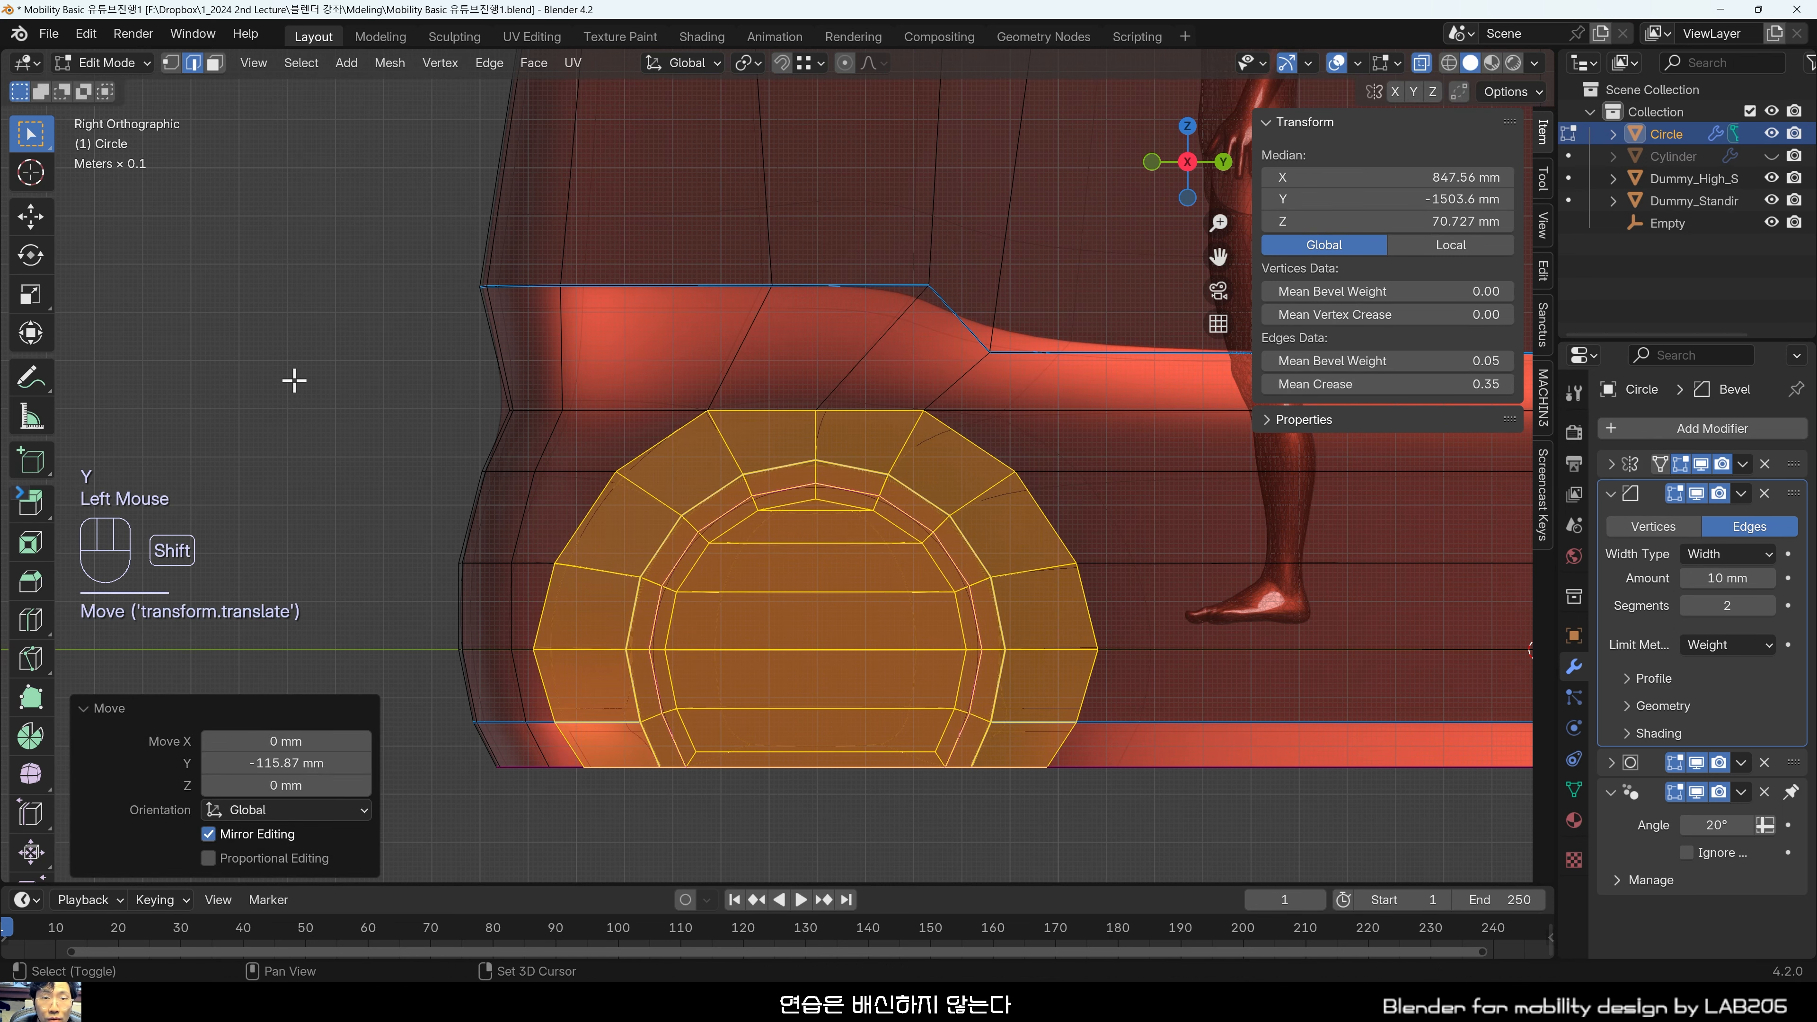
left_click_drag(293, 380, 836, 820, "shift")
key("g")
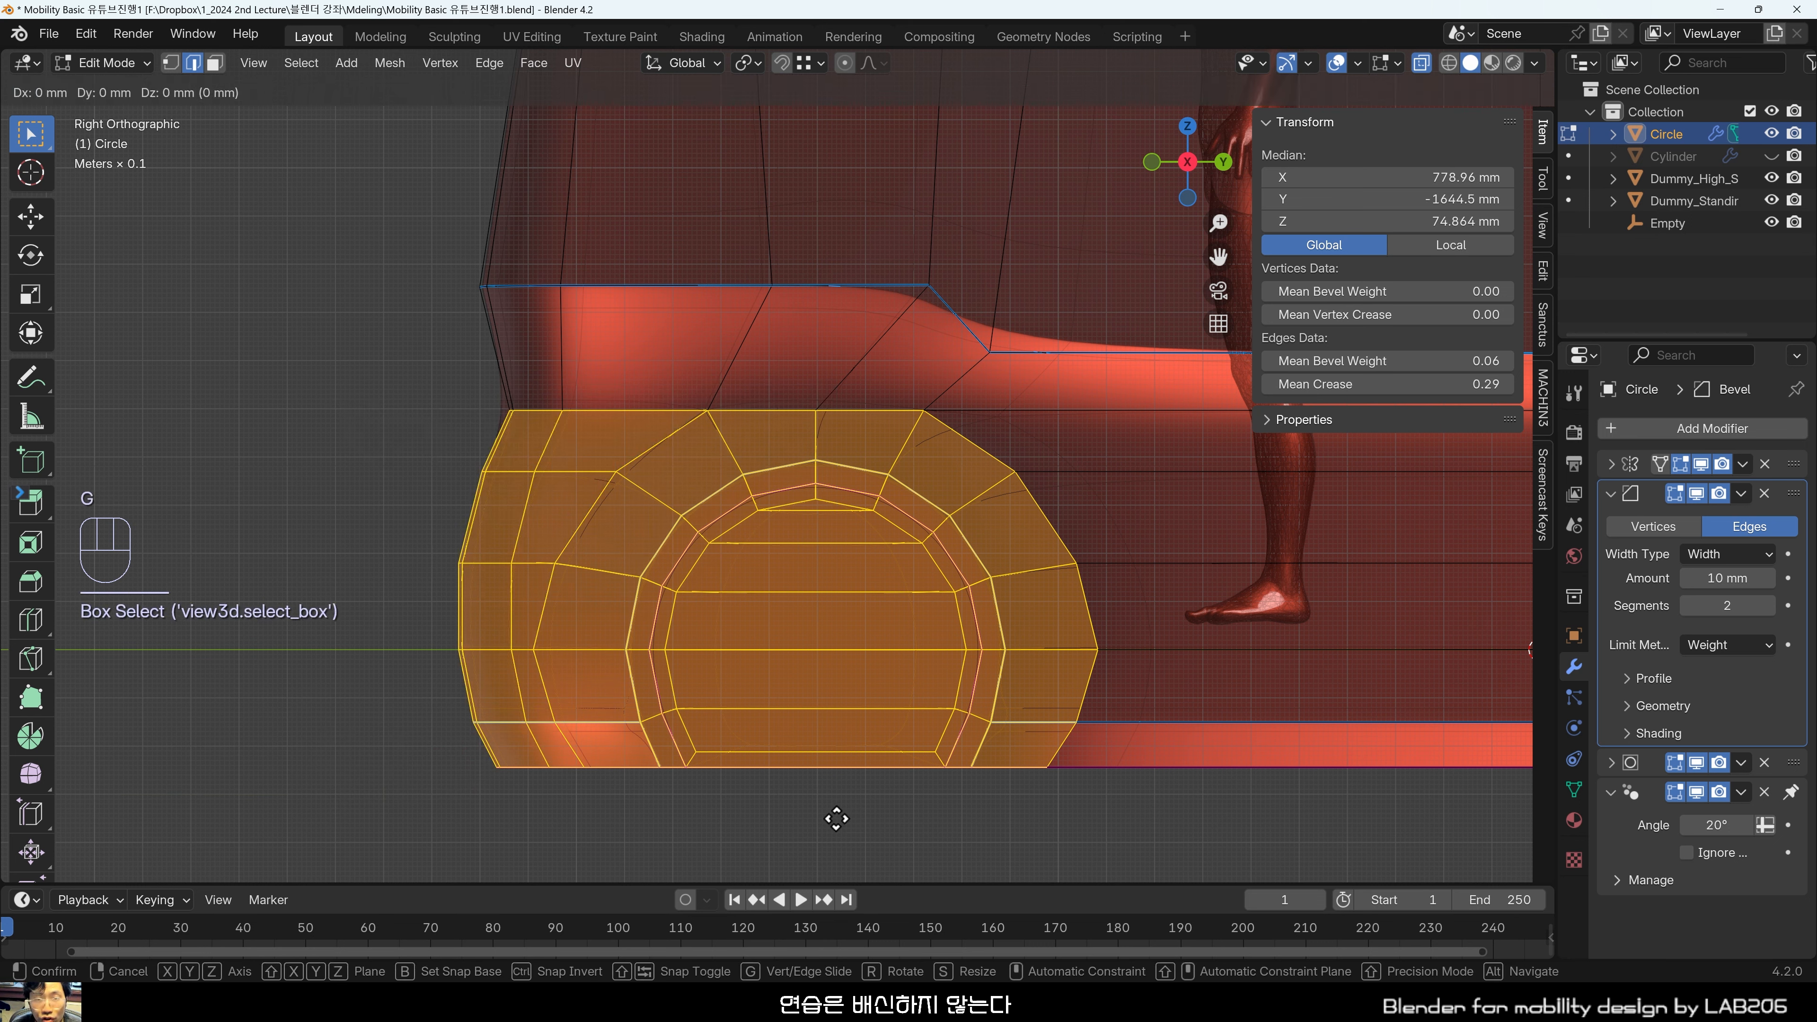
key("y")
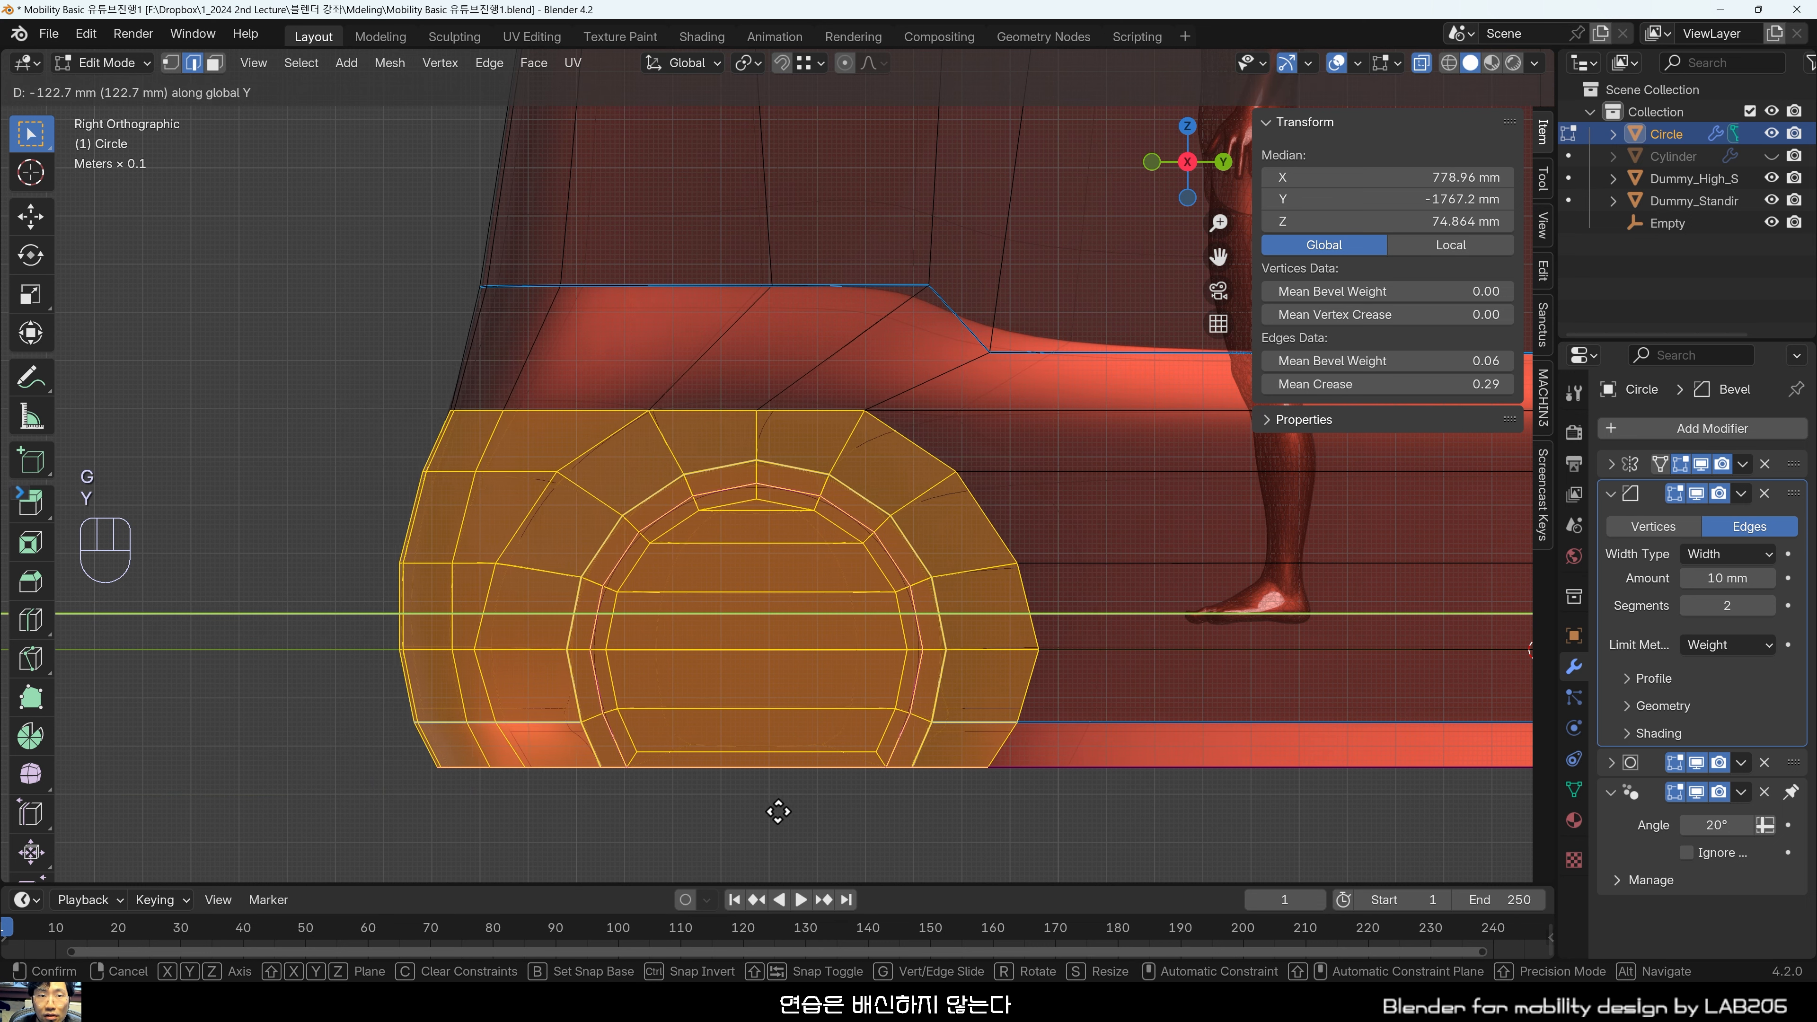
left_click(704, 808)
left_click(600, 831)
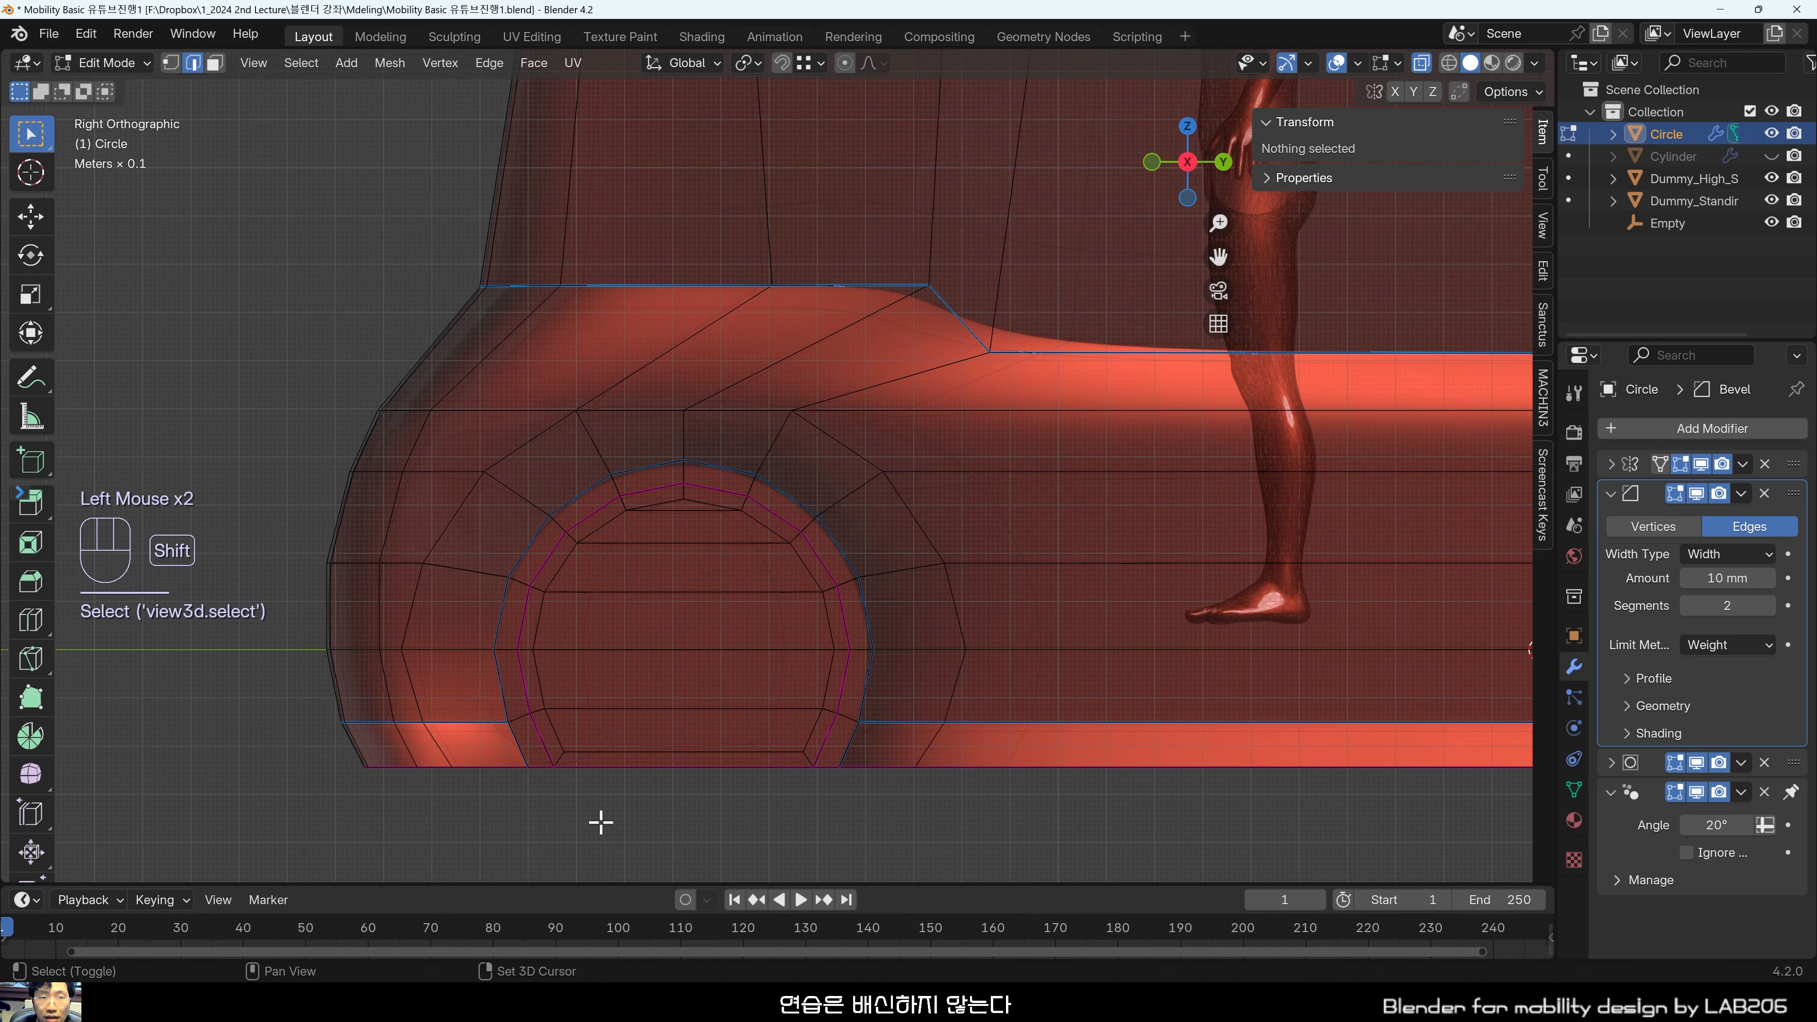
Select the lower body end faces outside the wheel arch plus the adjacent upper edge, and move them slightly inward along Y.
middle_click_drag(600, 830, 783, 830, "shift")
left_click_drag(271, 352, 690, 833)
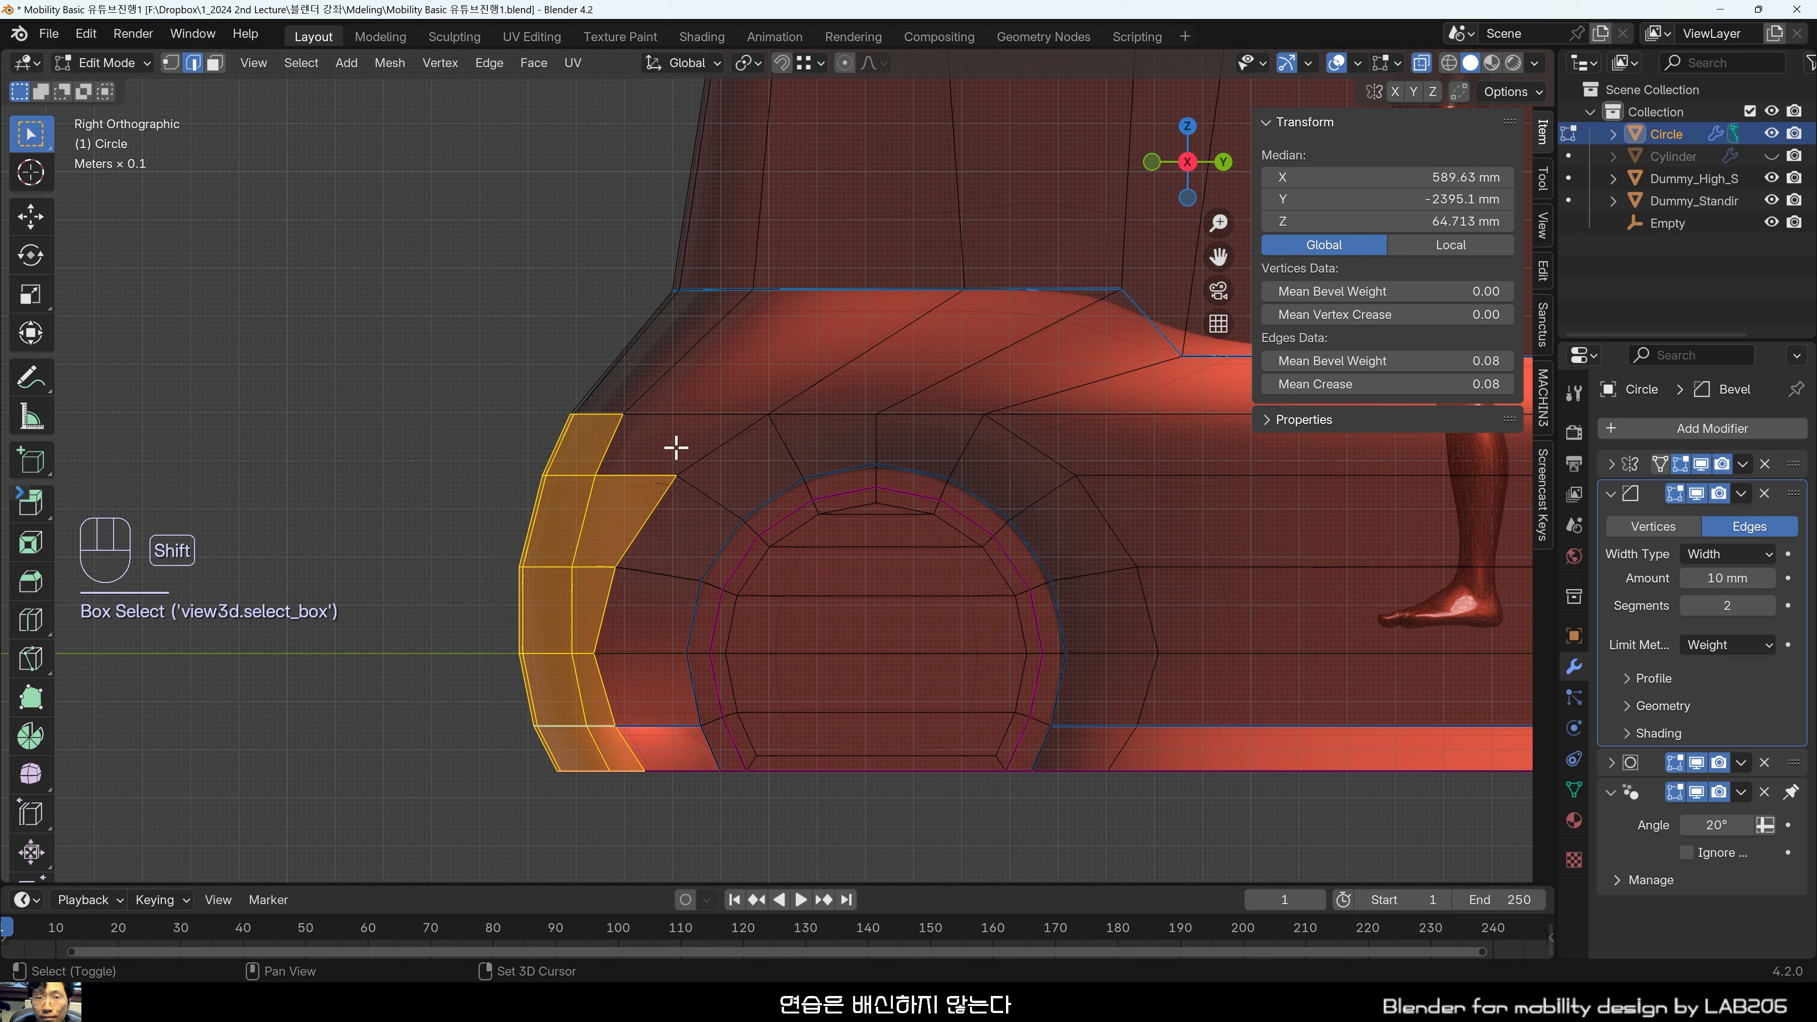
left_click(669, 400, "shift")
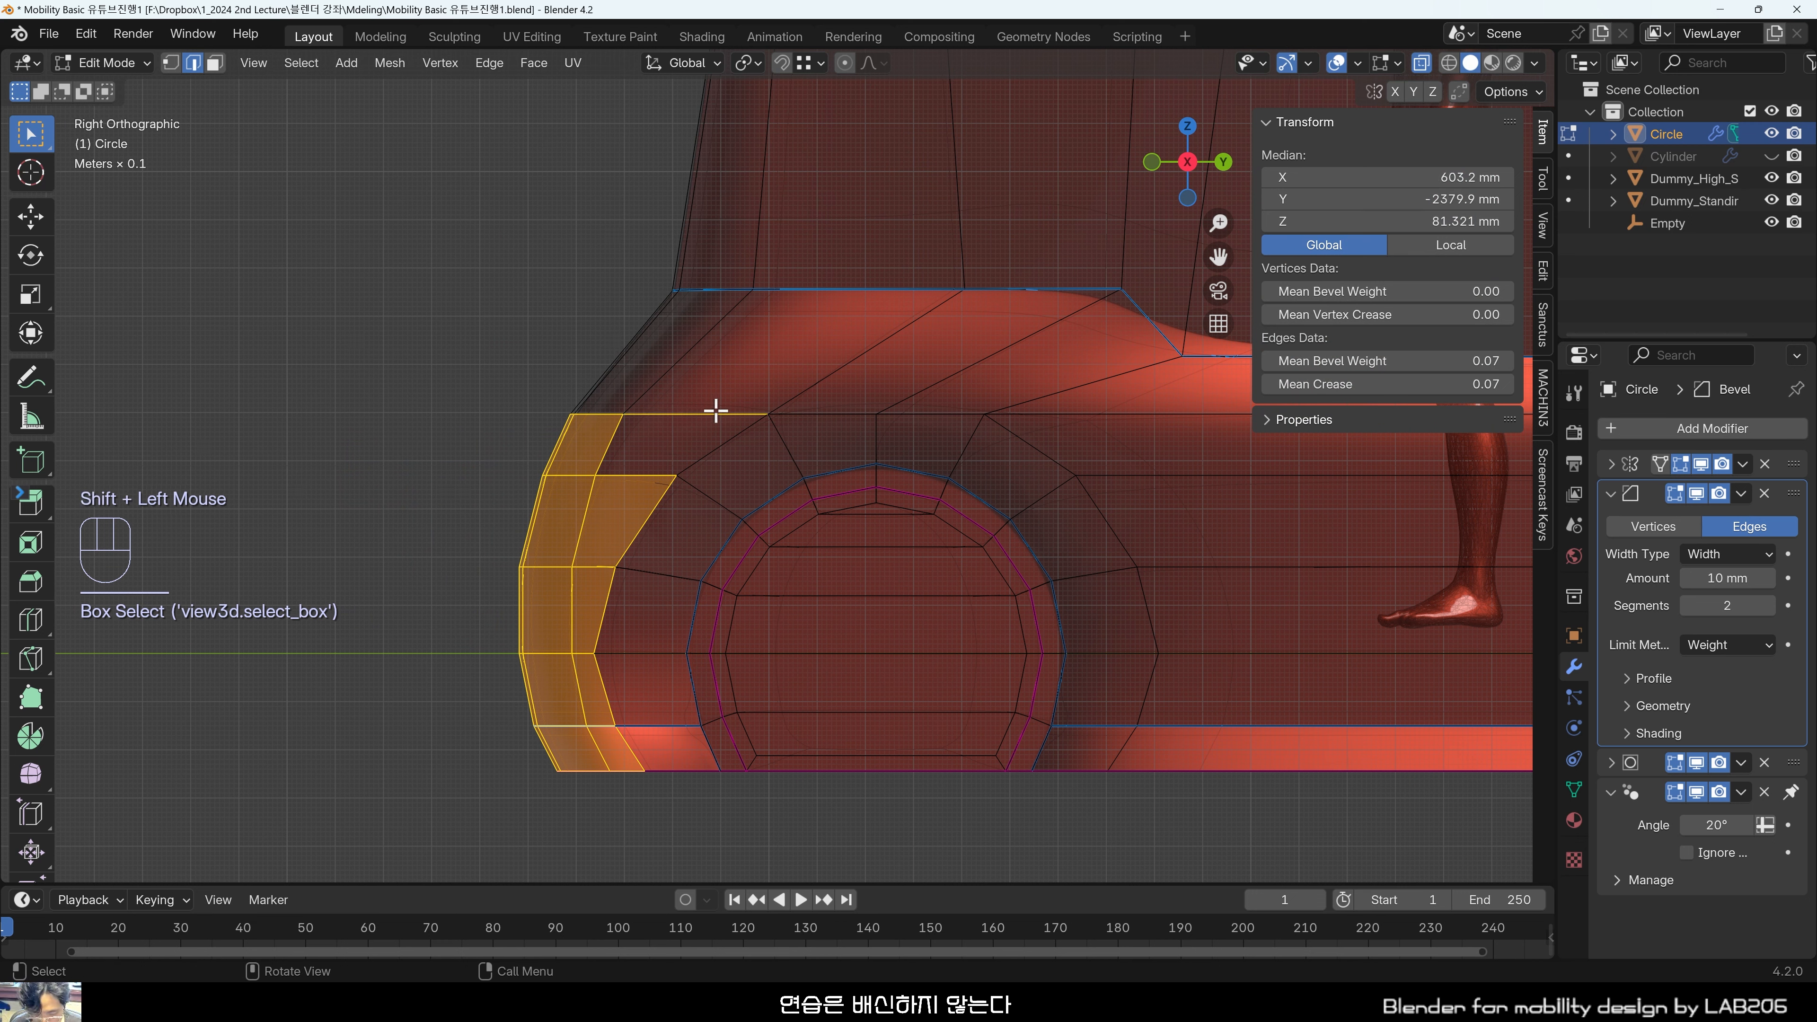
key("g")
key("y")
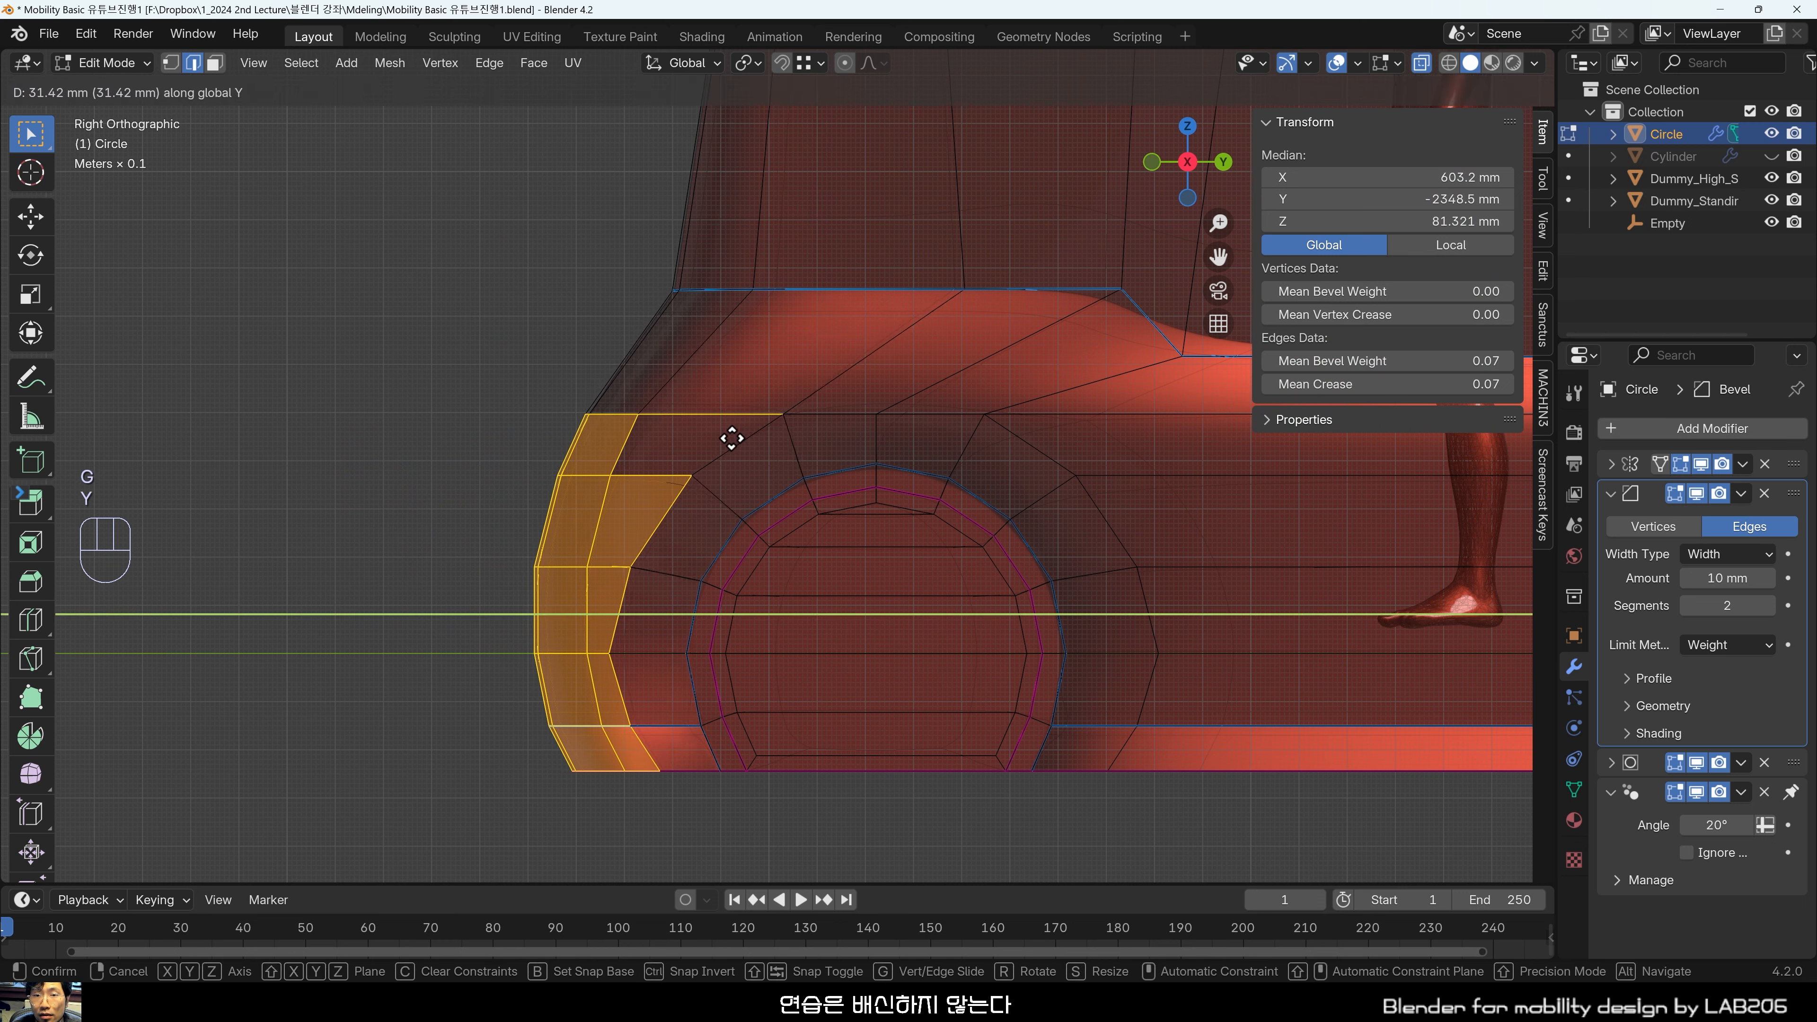
left_click(723, 462)
left_click(547, 841)
Select only the outermost edge profile of the lower body end and move it about 52 mm inward along Y.
left_click_drag(595, 845, 418, 383)
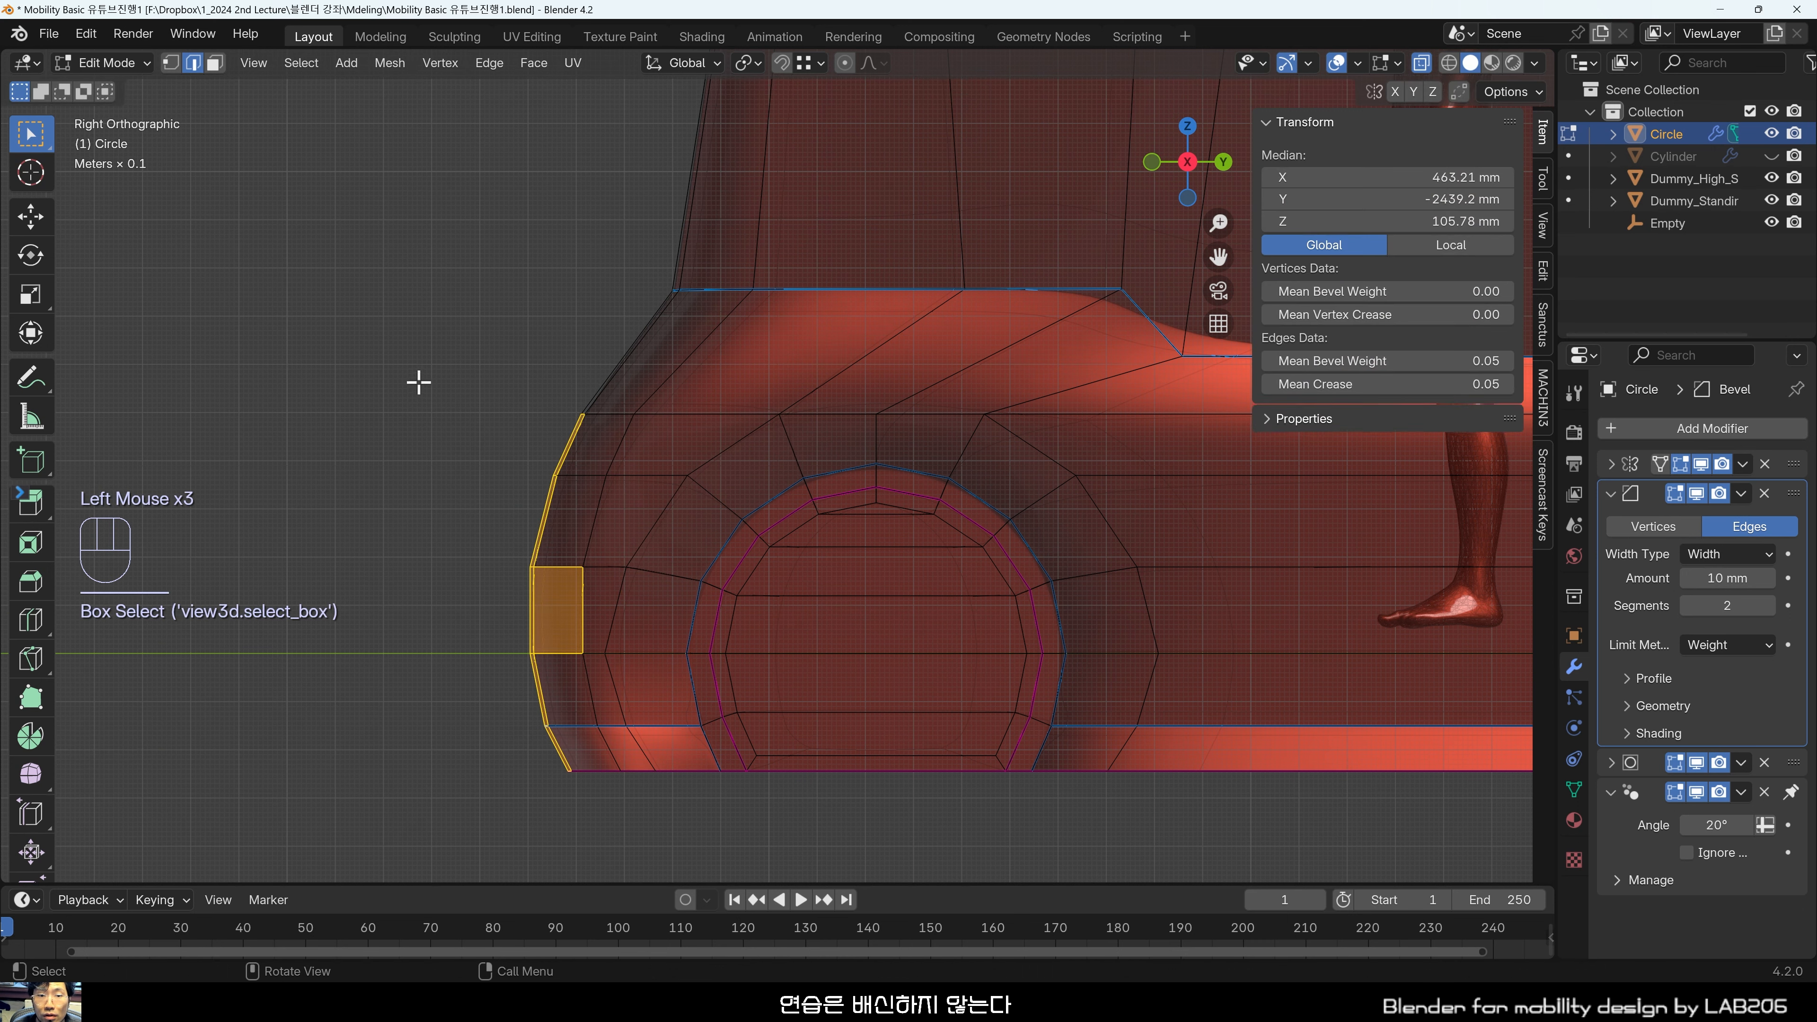
left_click(584, 637, "shift")
left_click(565, 594, "shift")
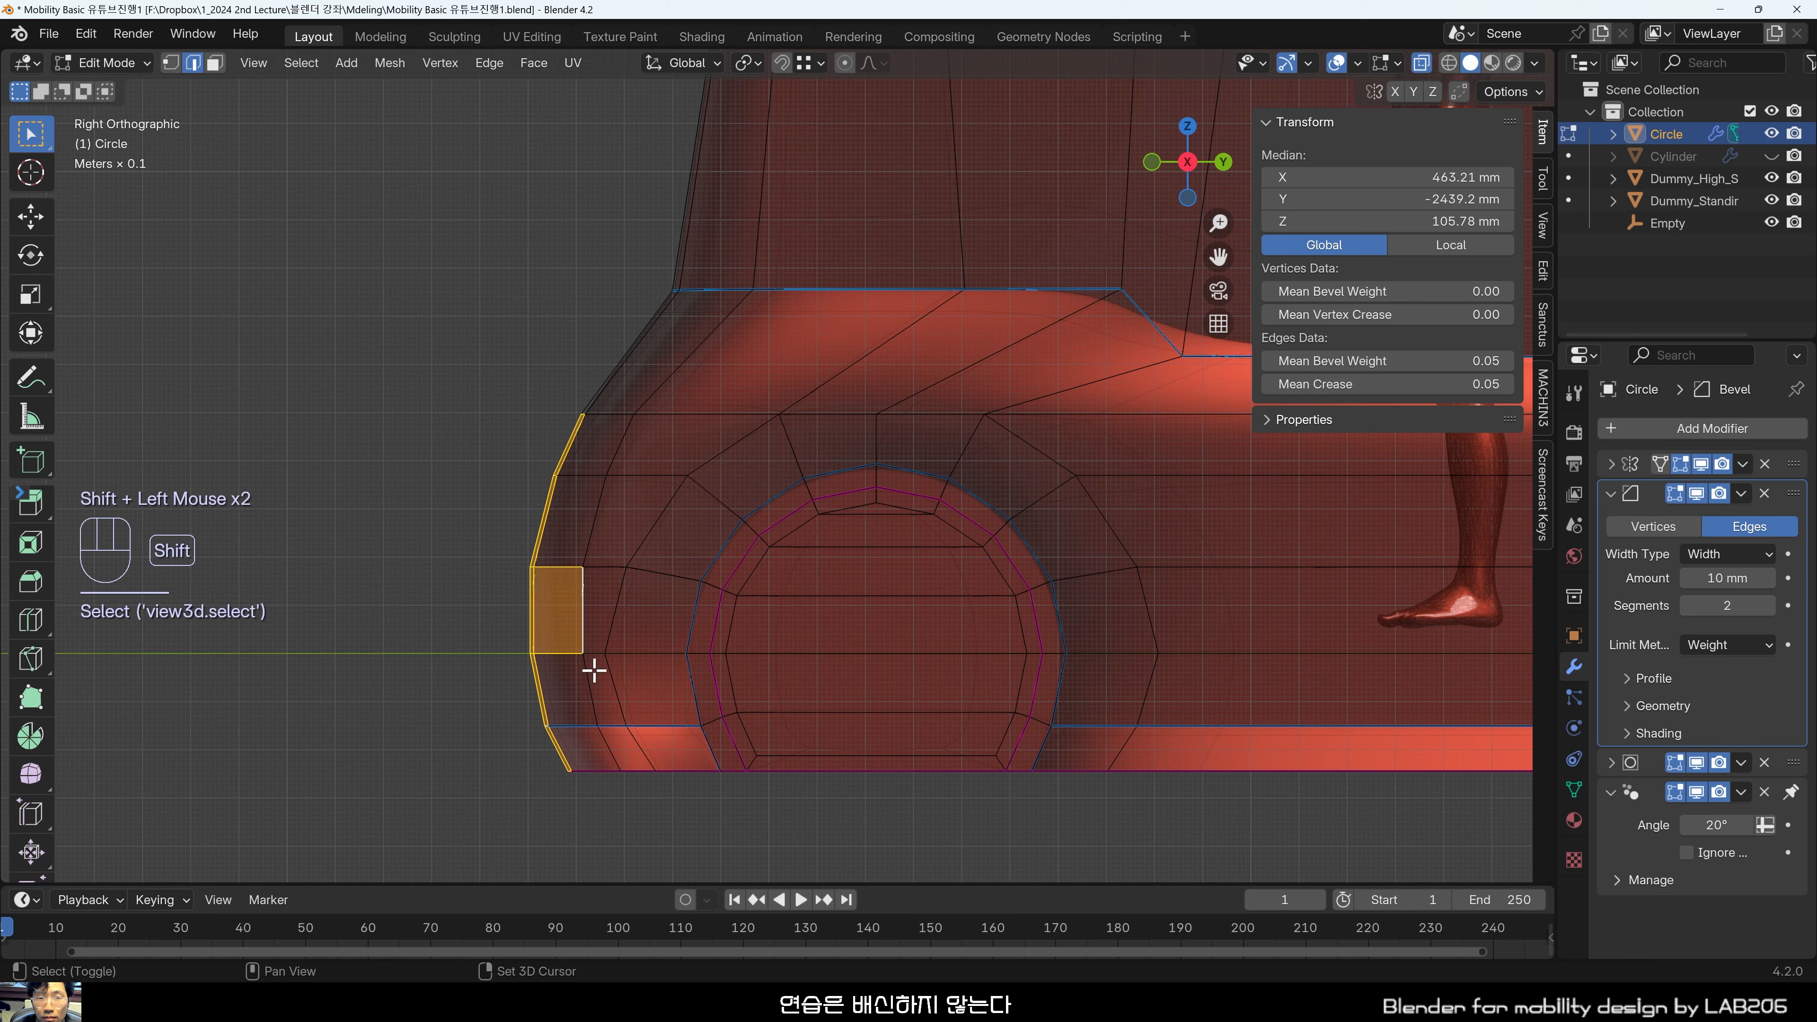
left_click(570, 653, "shift")
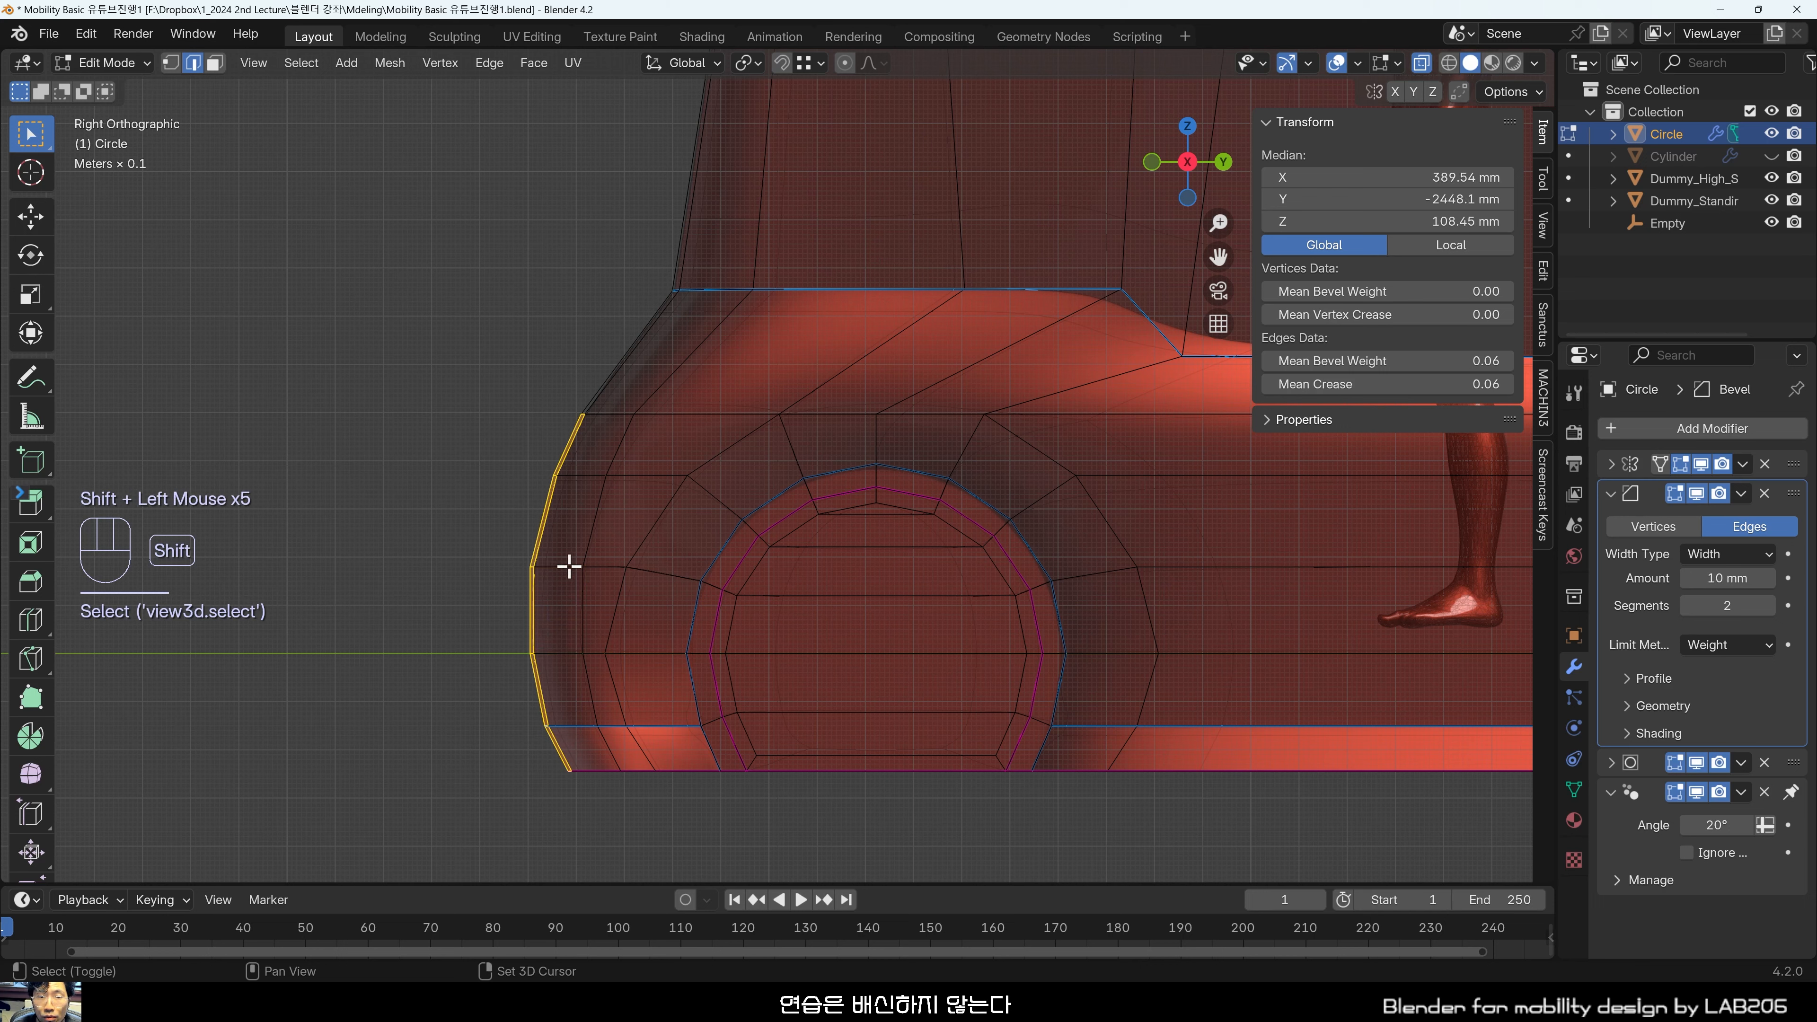
key("g")
key("y")
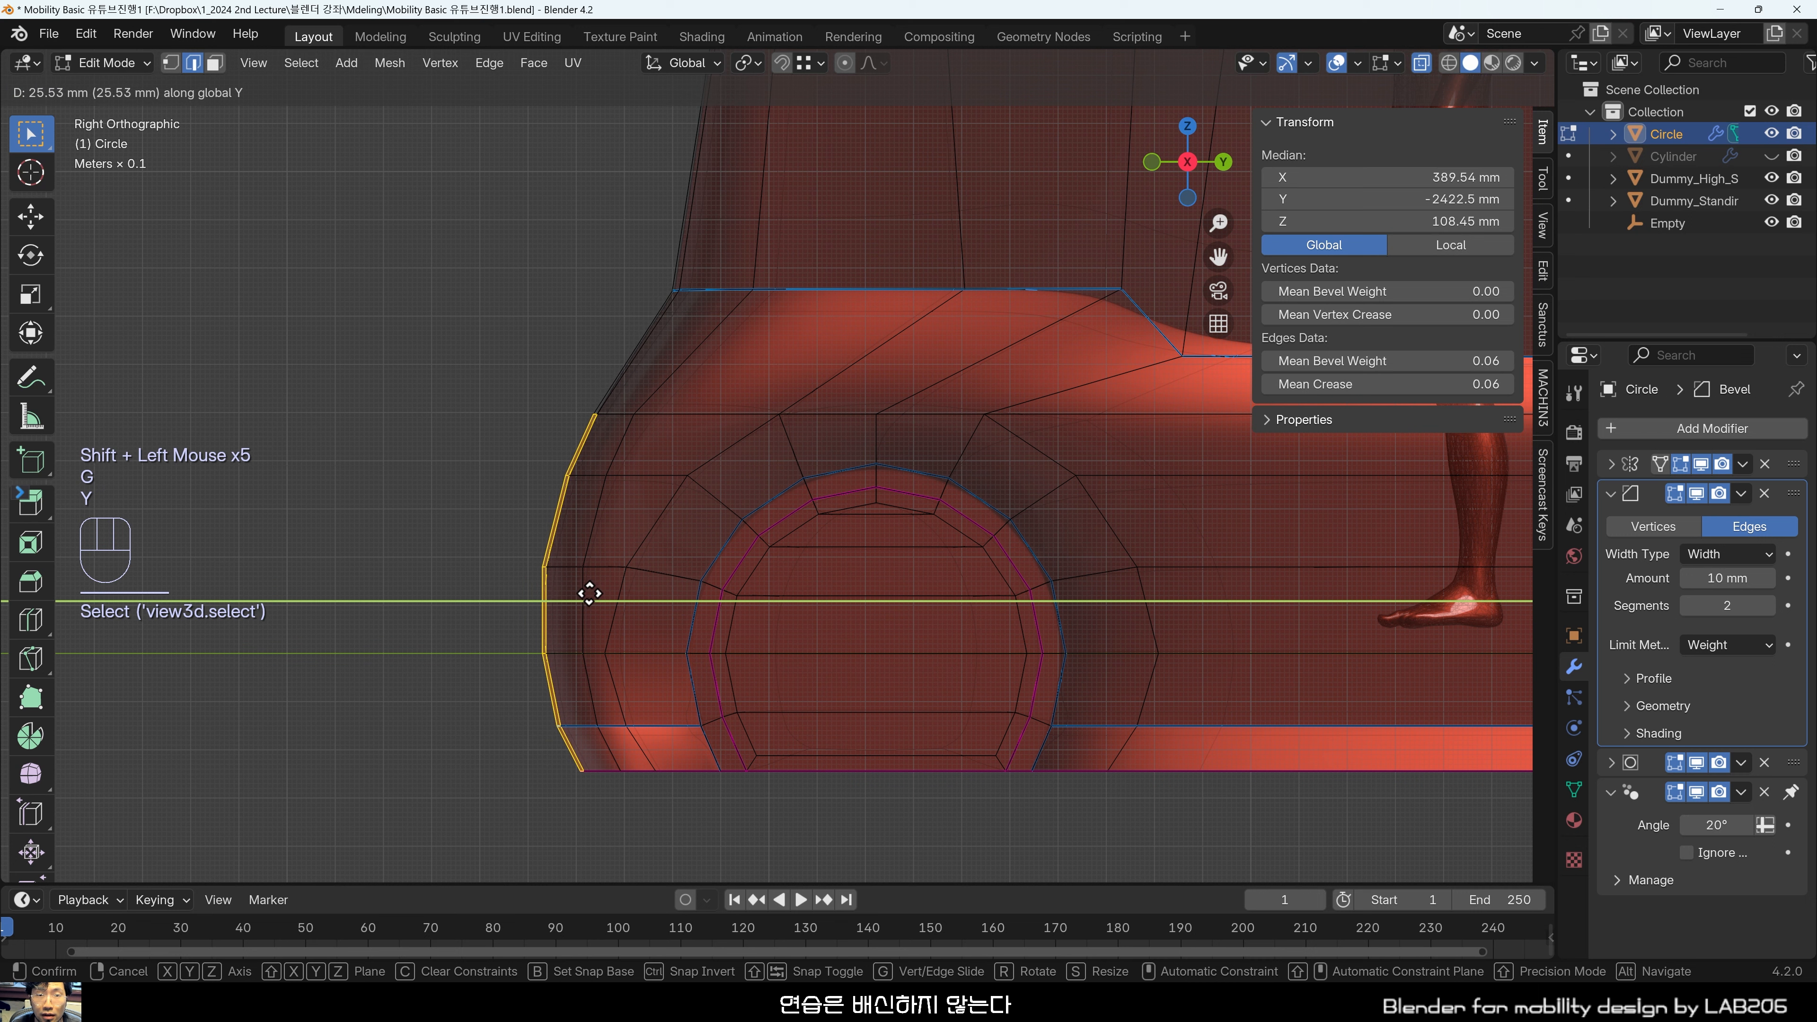
left_click(598, 590)
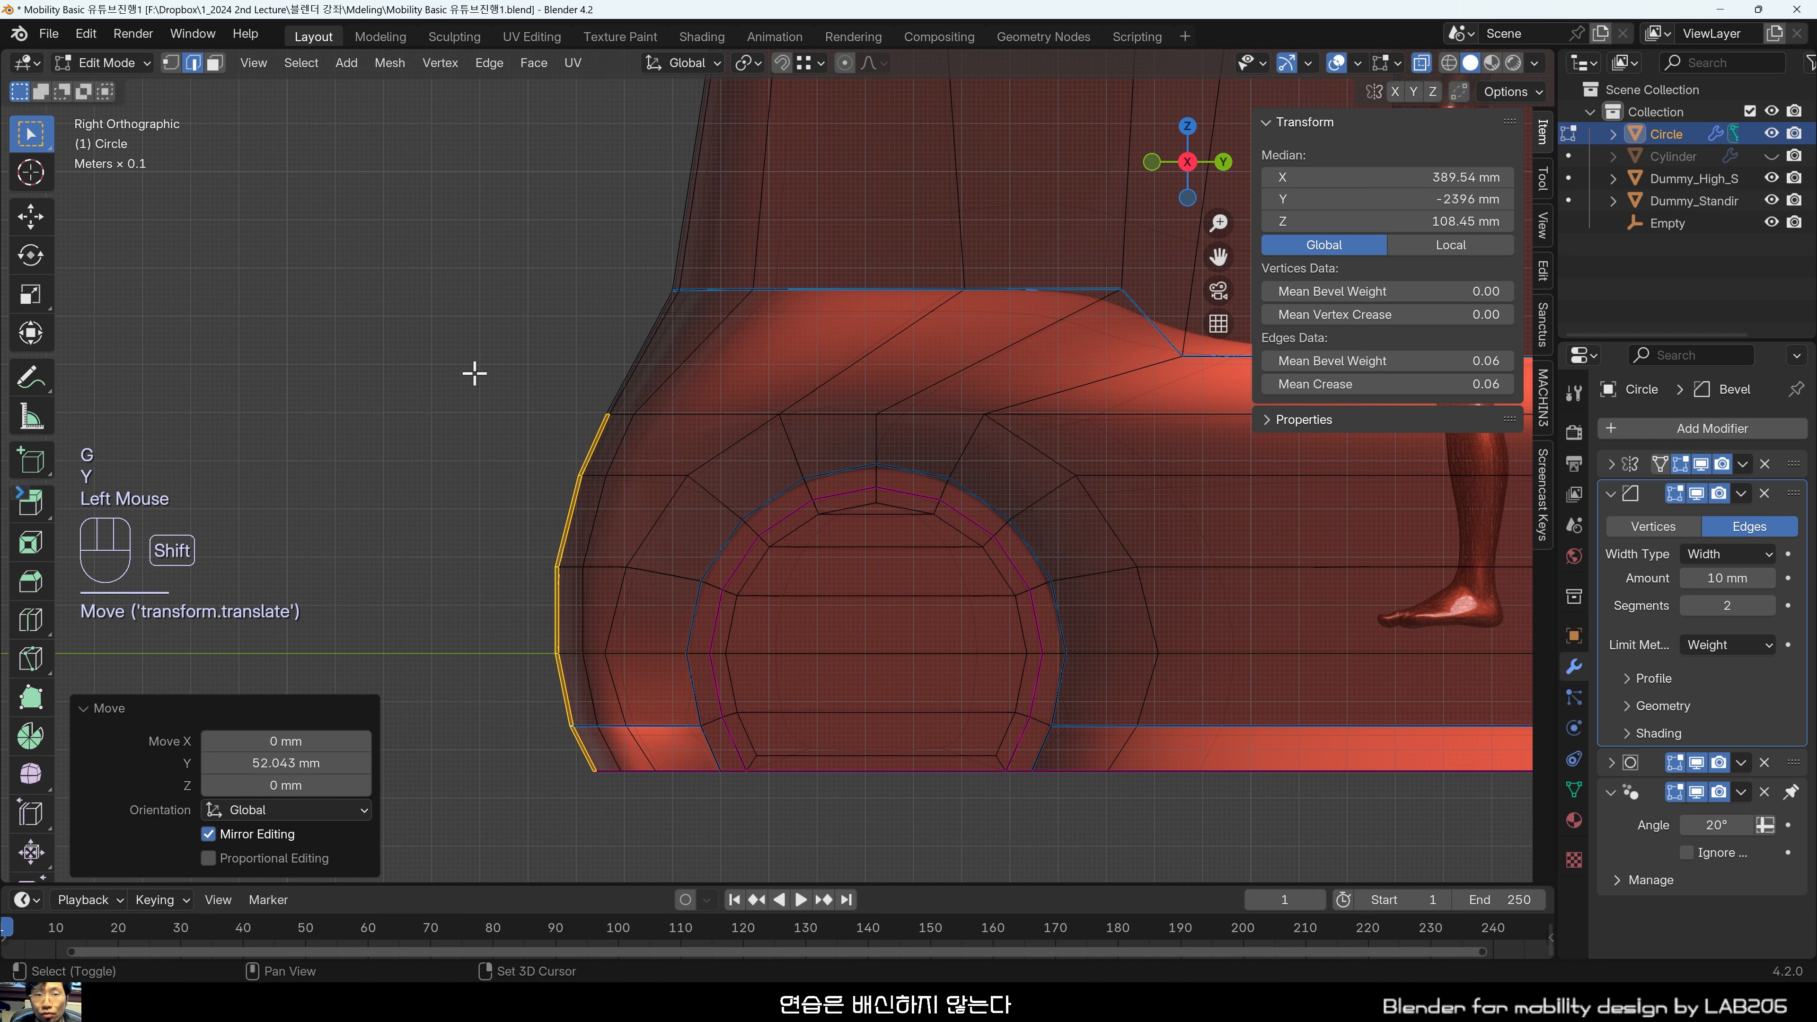
Extend the selection to the full outer strip of faces on the lower body end and move it slightly inward along Y.
left_click_drag(475, 375, 637, 548, "shift")
left_click_drag(499, 528, 603, 673, "shift")
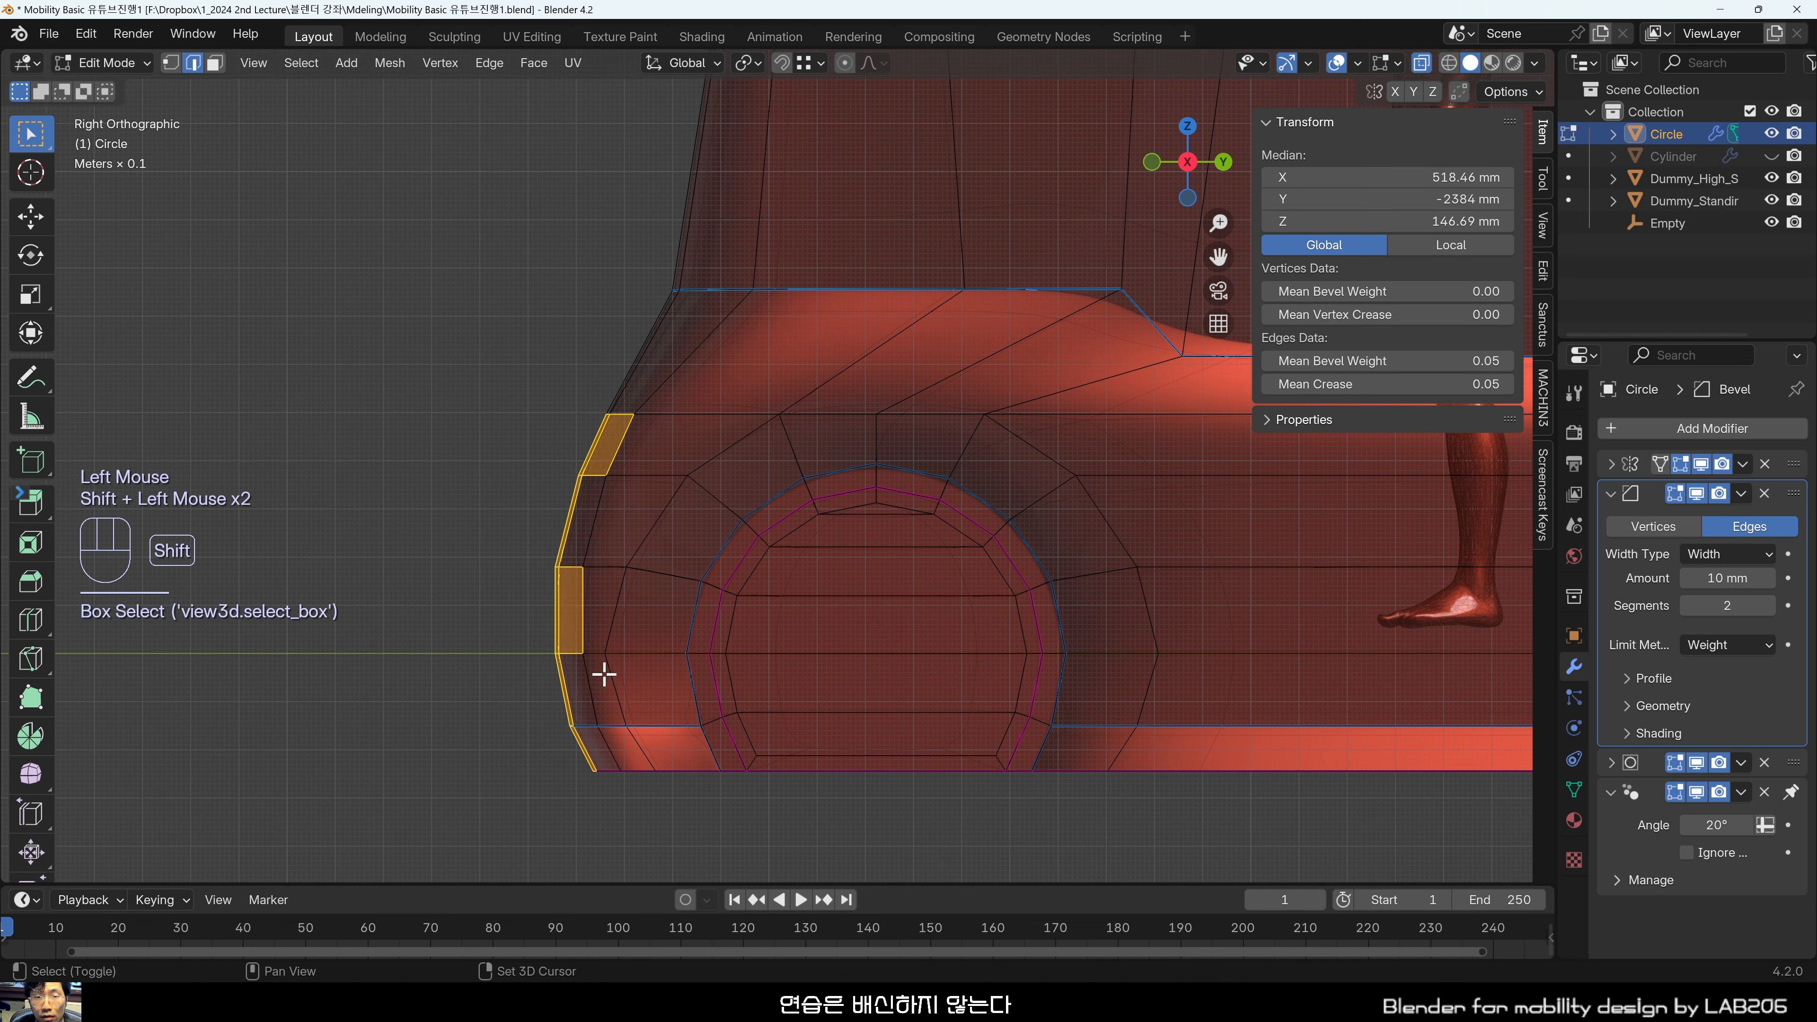
left_click(593, 528, "shift")
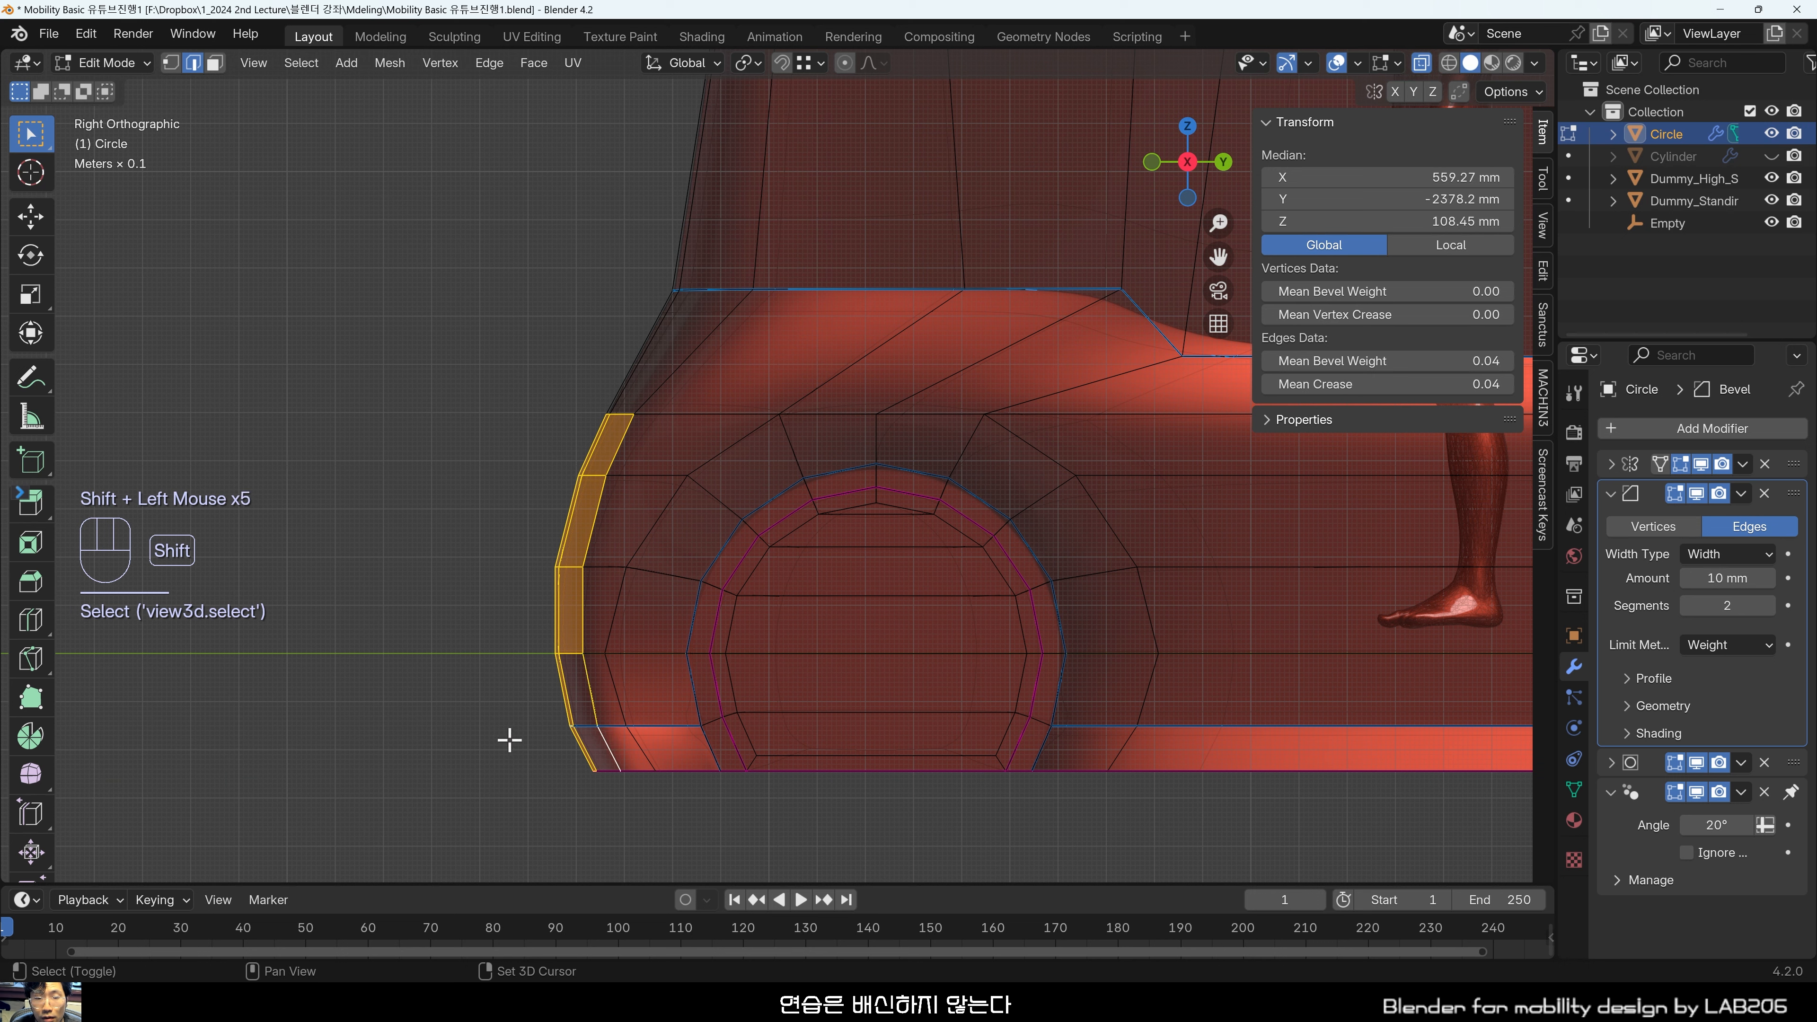
left_click_drag(484, 642, 643, 804, "shift")
left_click(608, 692, "shift")
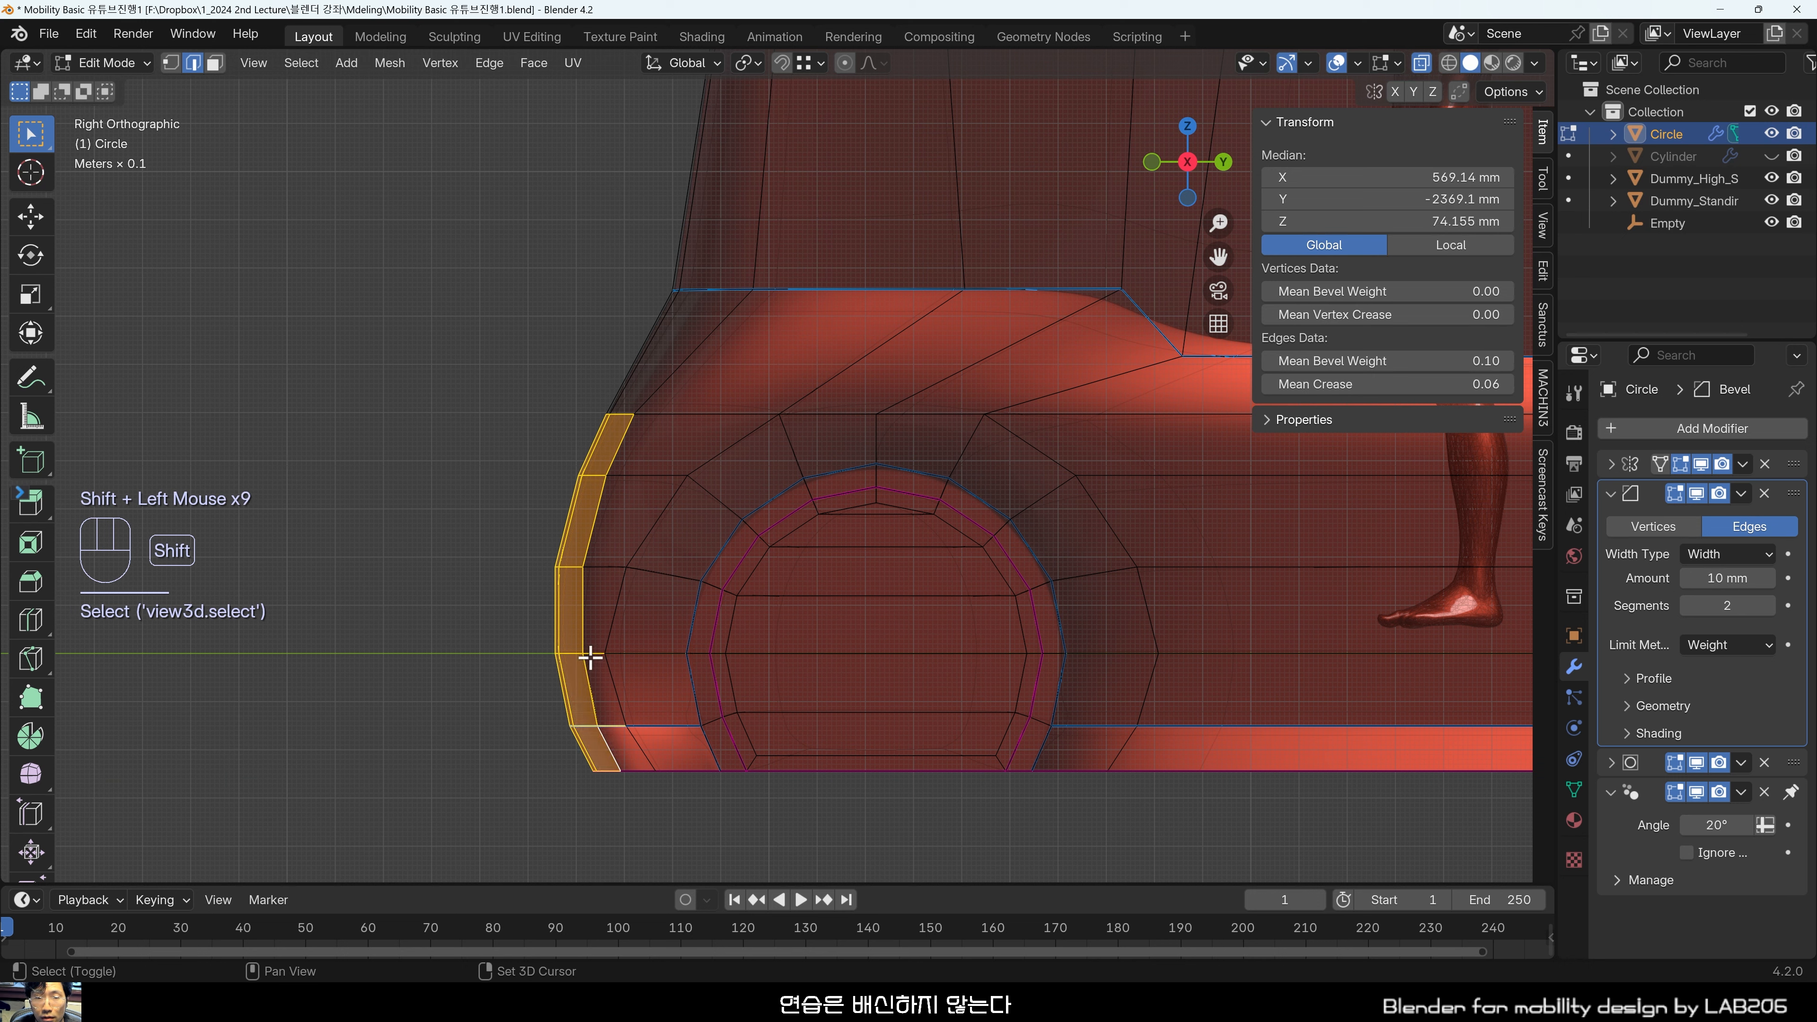
scroll(613, 748, "up", 2)
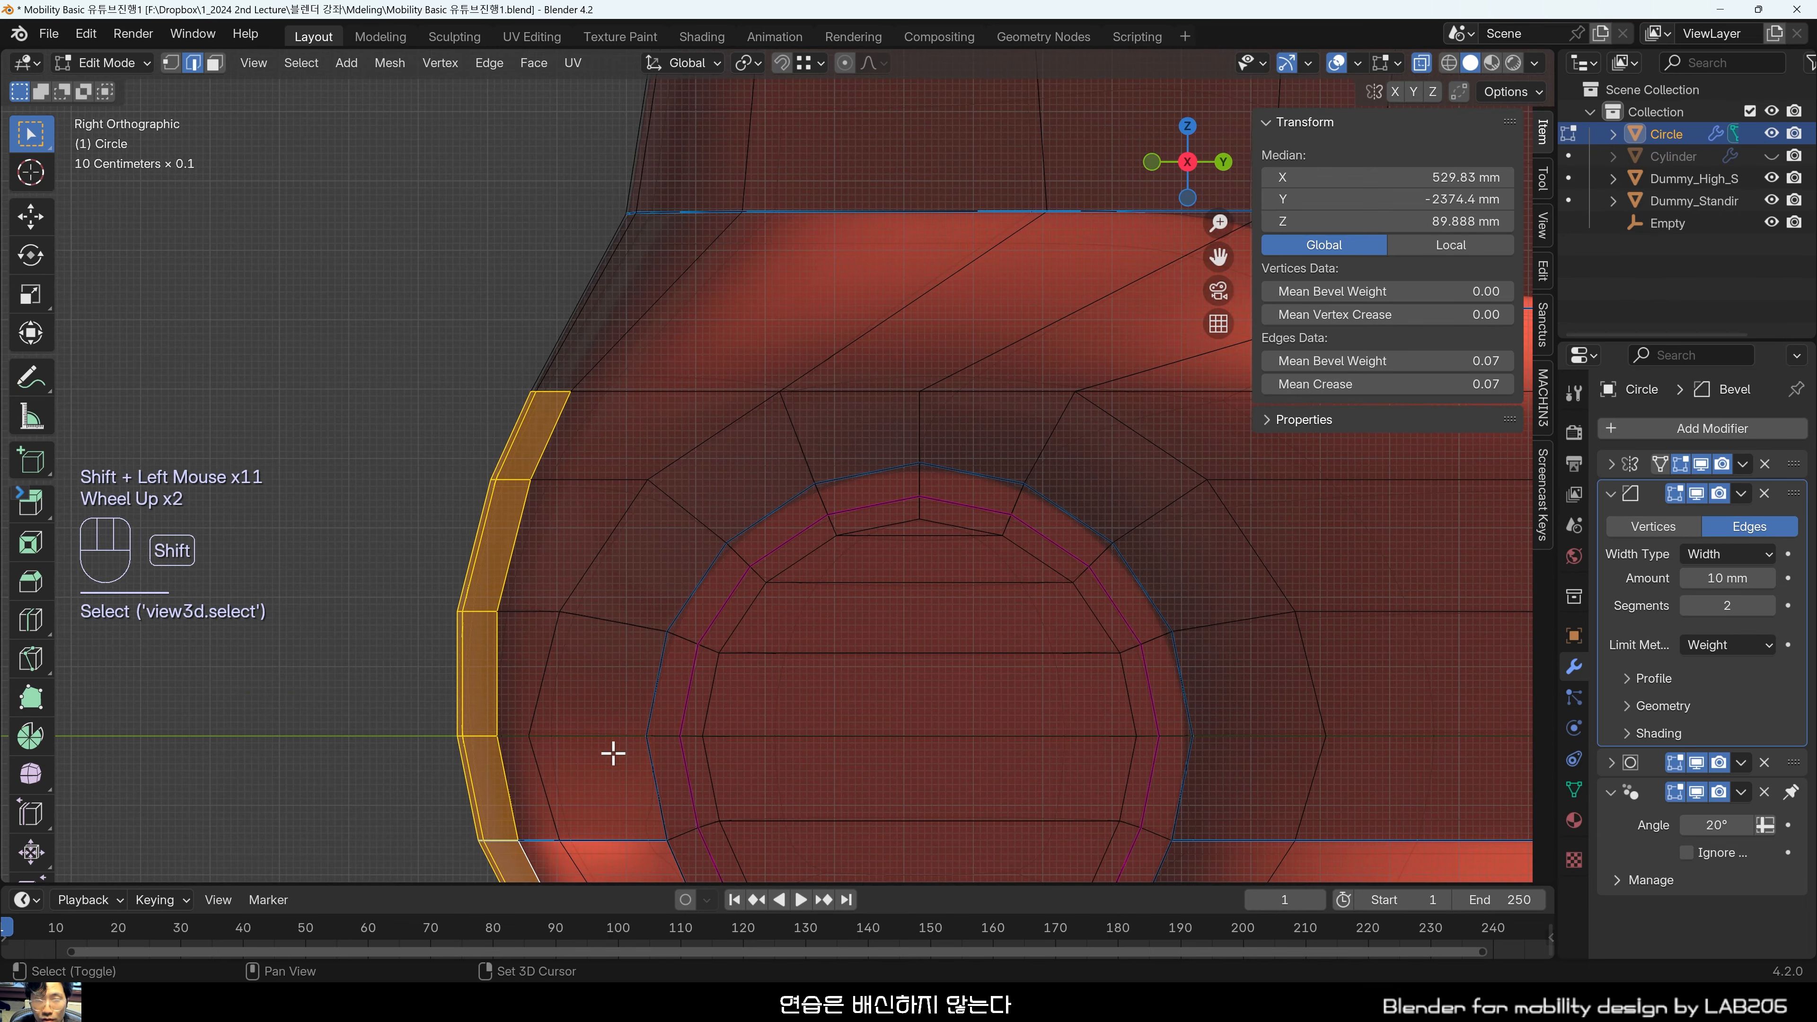
middle_click_drag(612, 751, 710, 625, "shift")
key("g")
key("y")
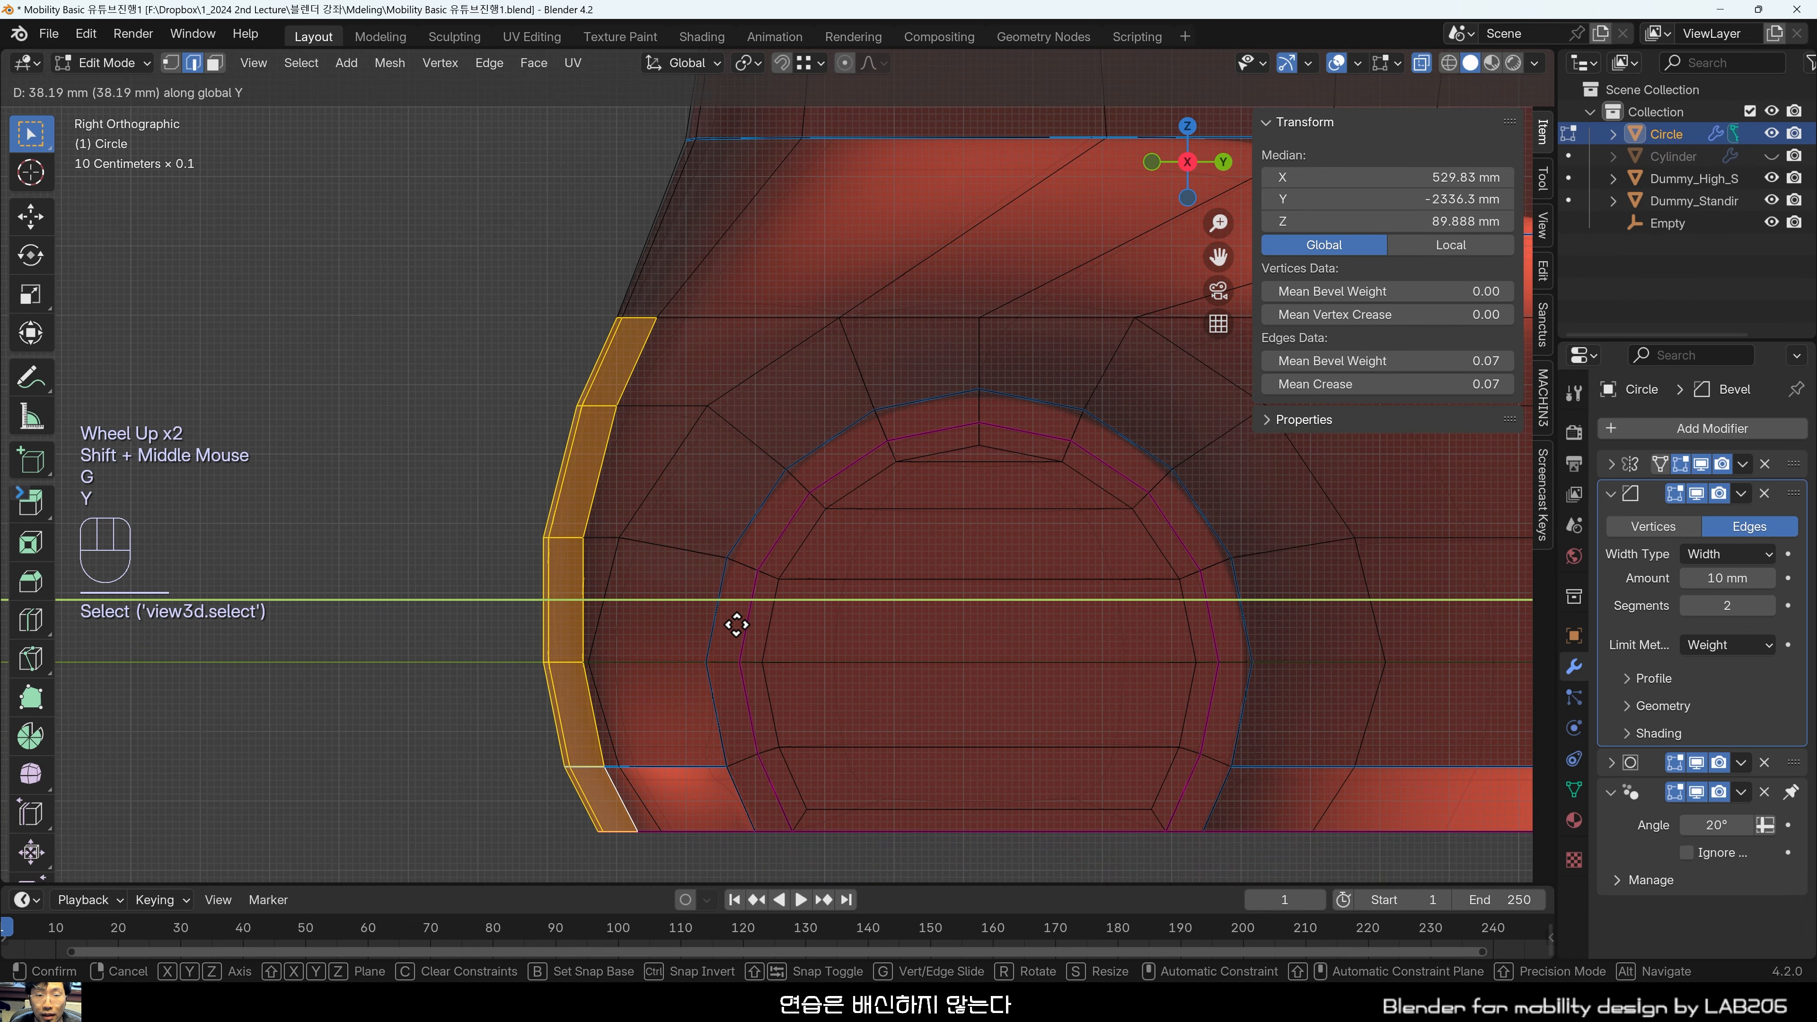
left_click(612, 617)
Select the two side edges between the outer strip and the wheel arch and move them about 23 mm toward the arch along Y.
left_click(605, 630)
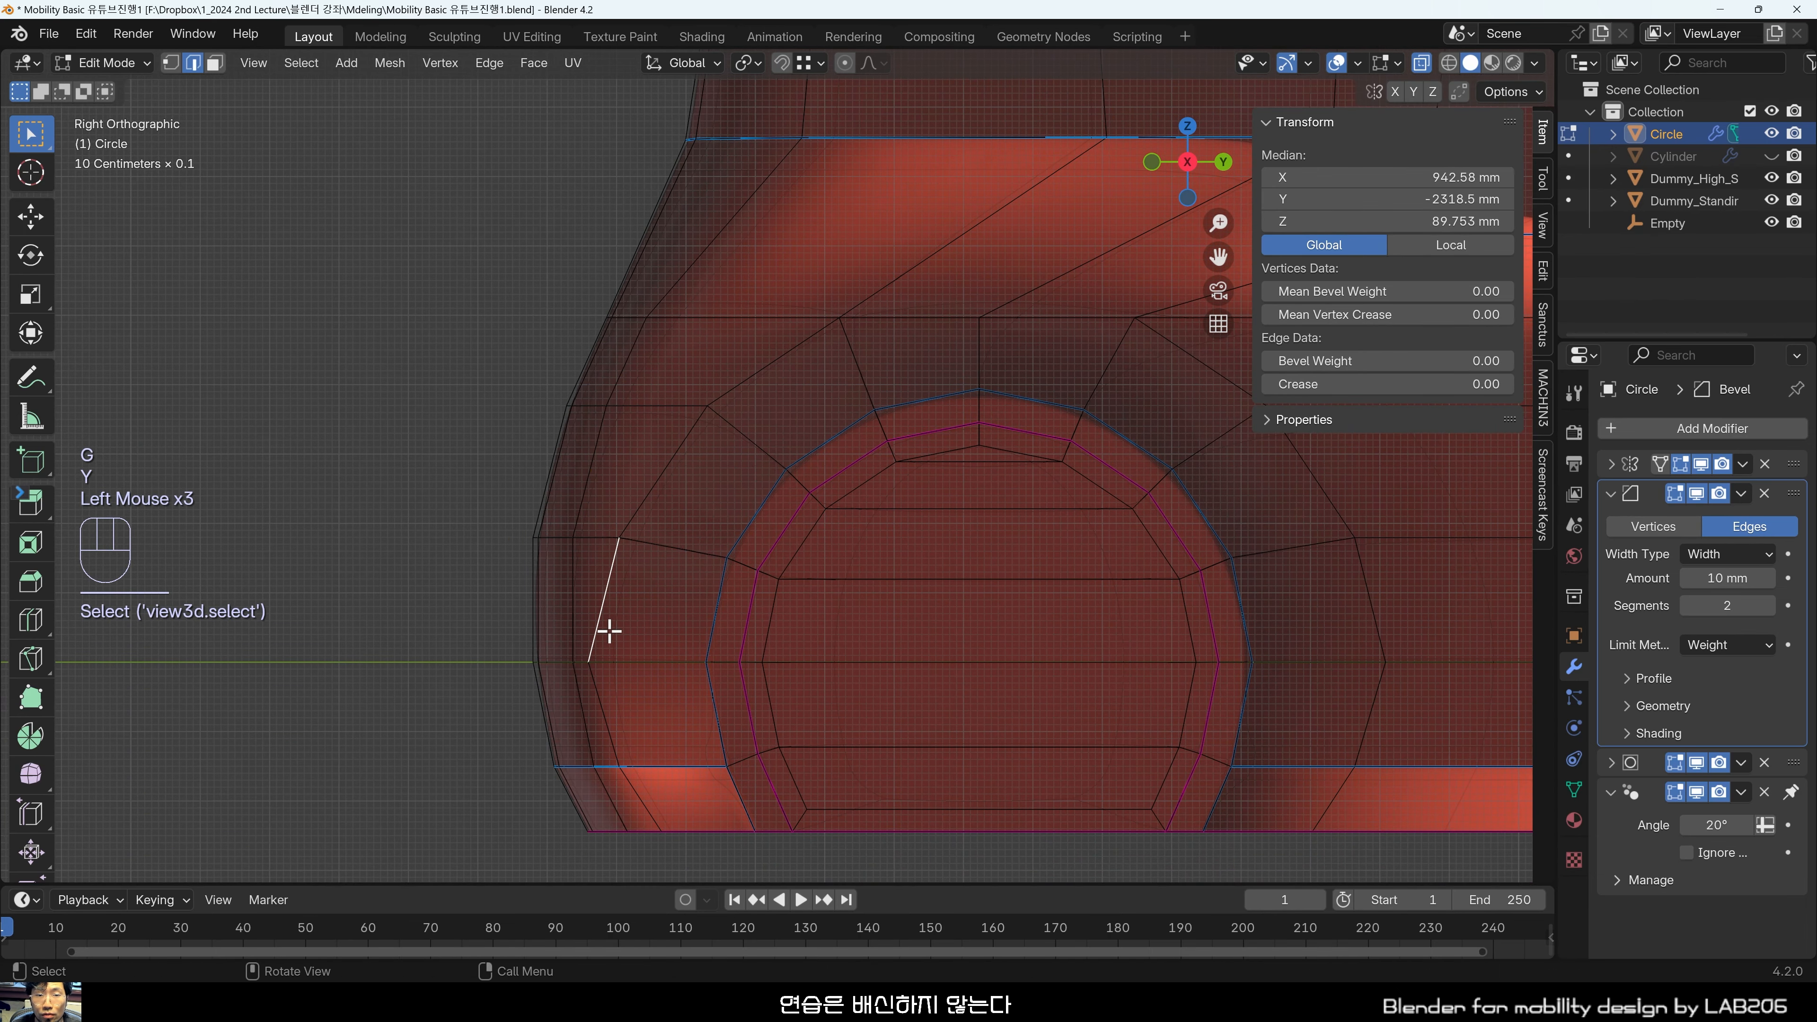
left_click(608, 723, "shift")
key("g")
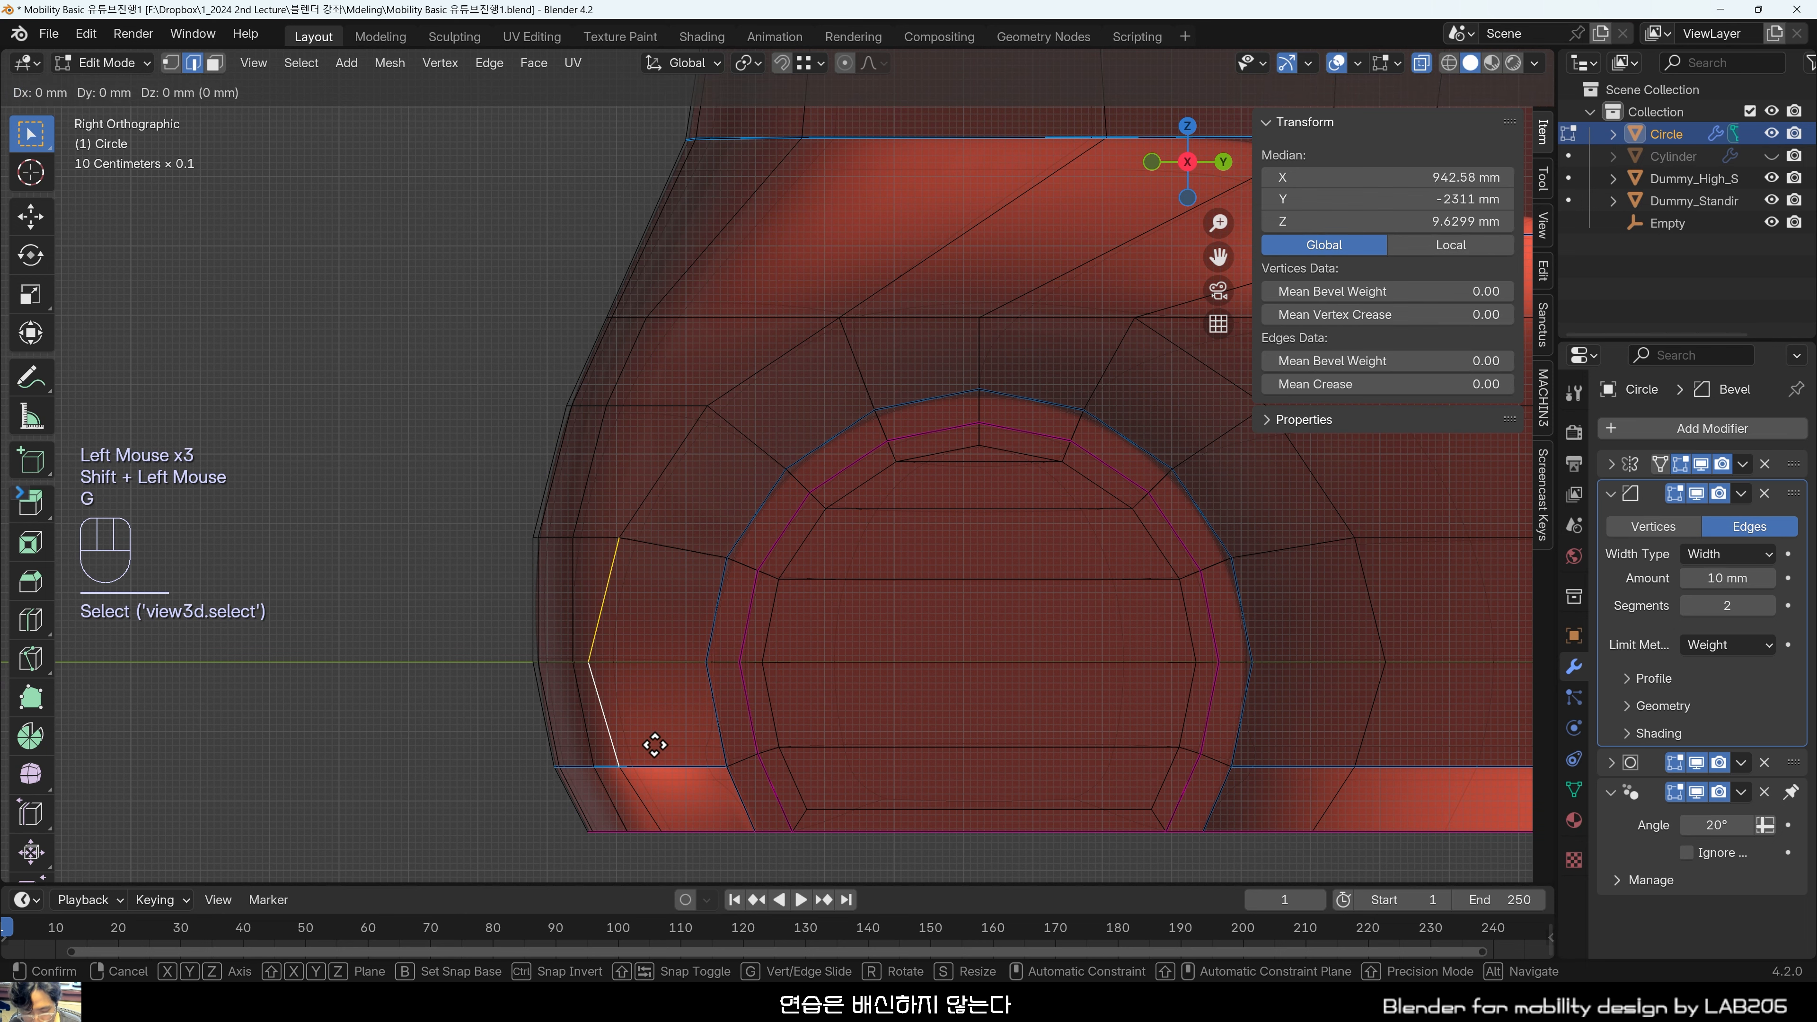
key("y")
left_click(666, 738)
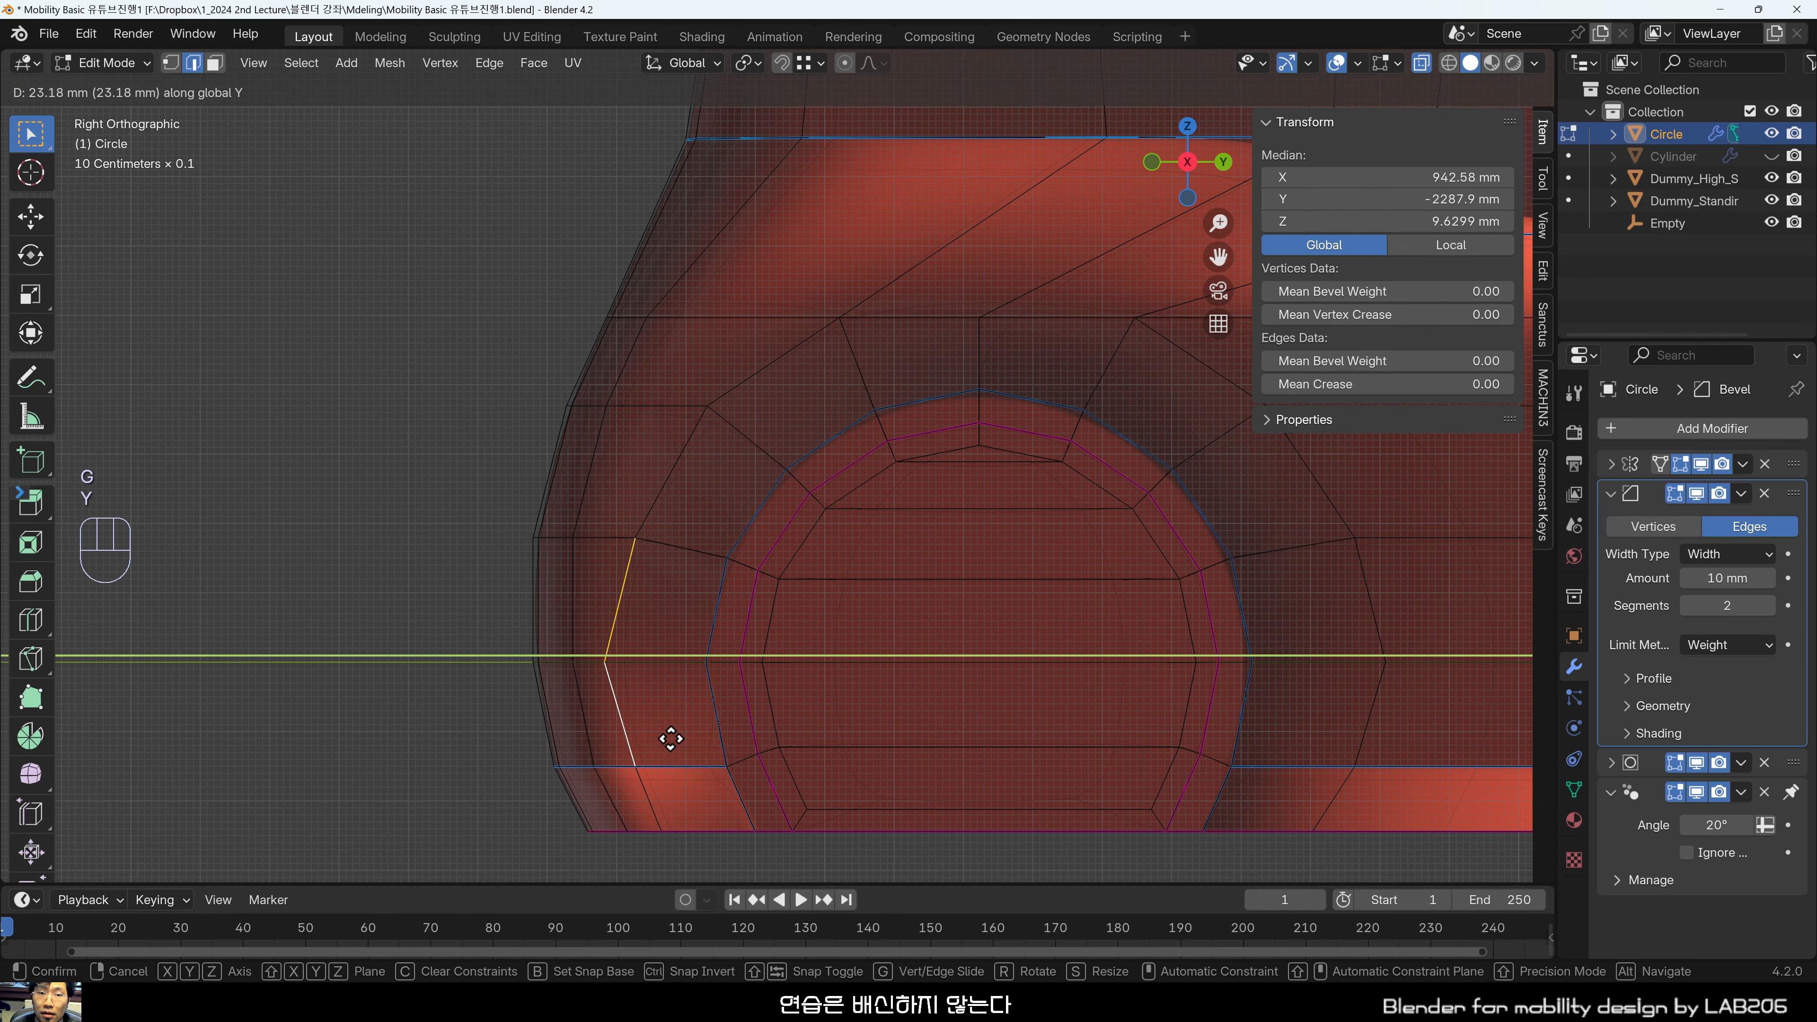
key("grave")
key("grave")
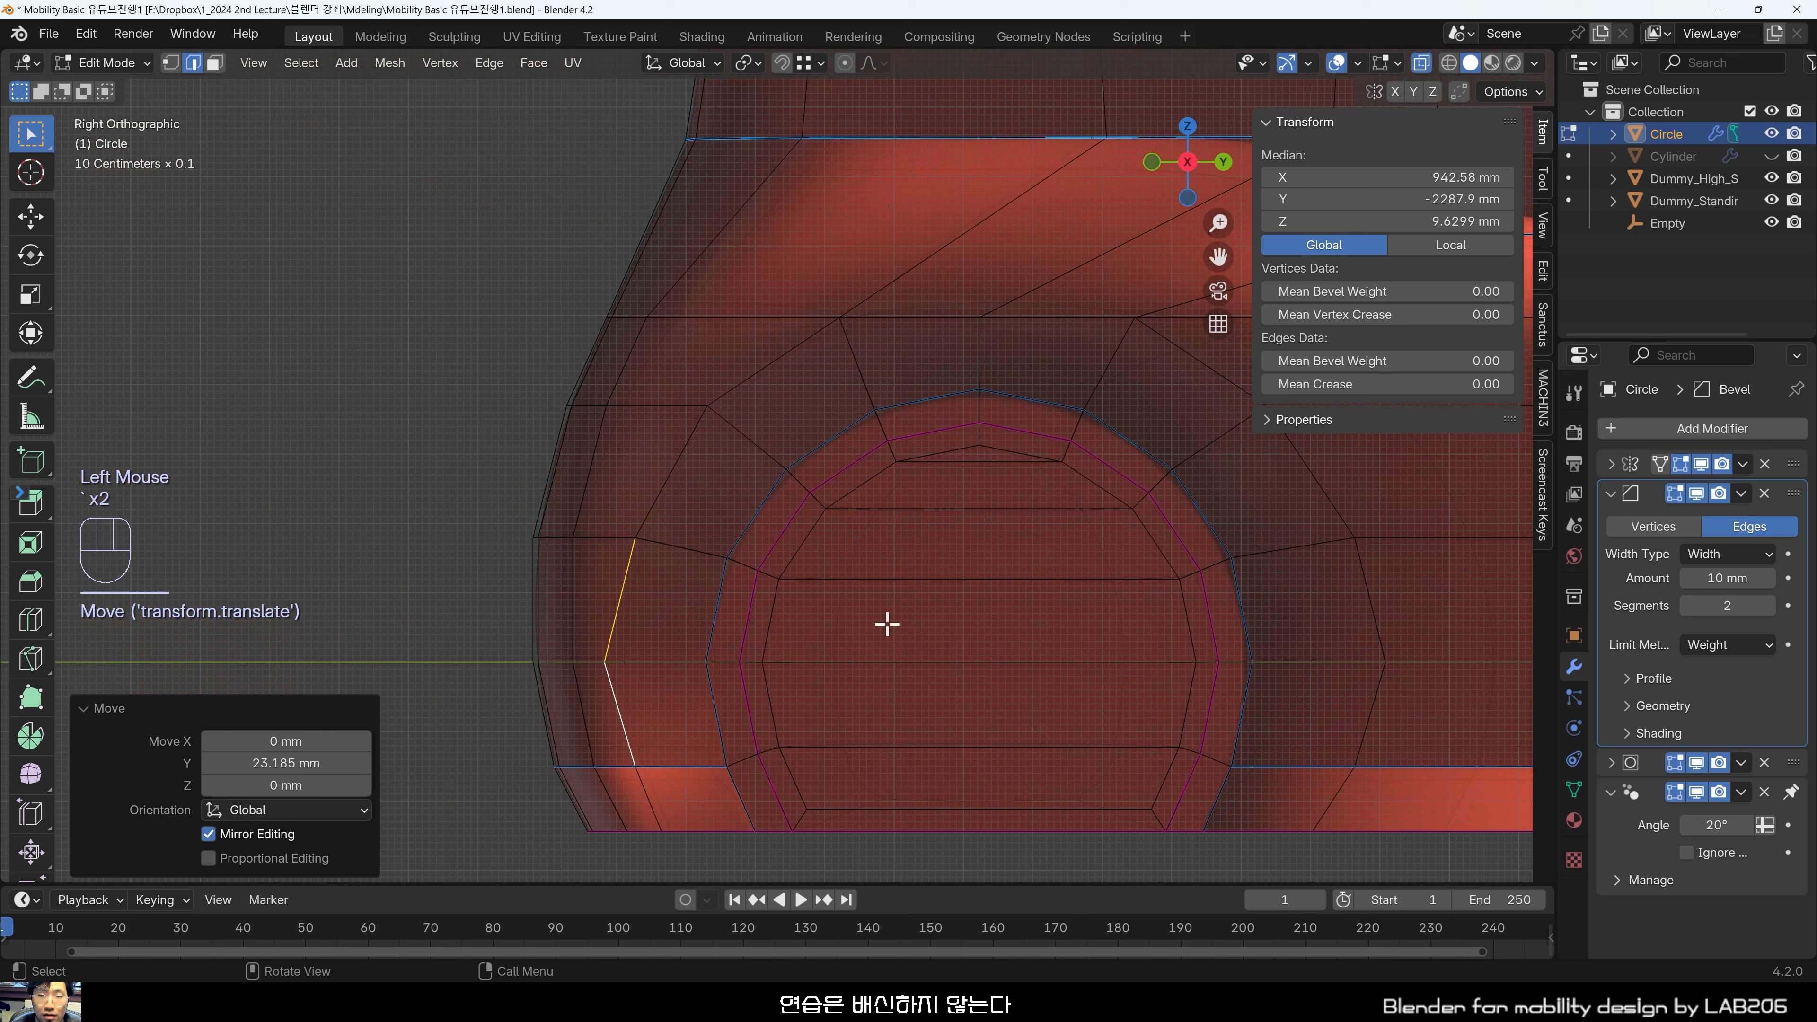
In vertex mode, move the vertex between those two edges about 21 mm toward the wheel arch along Y.
key("1")
left_click(612, 666)
key("g")
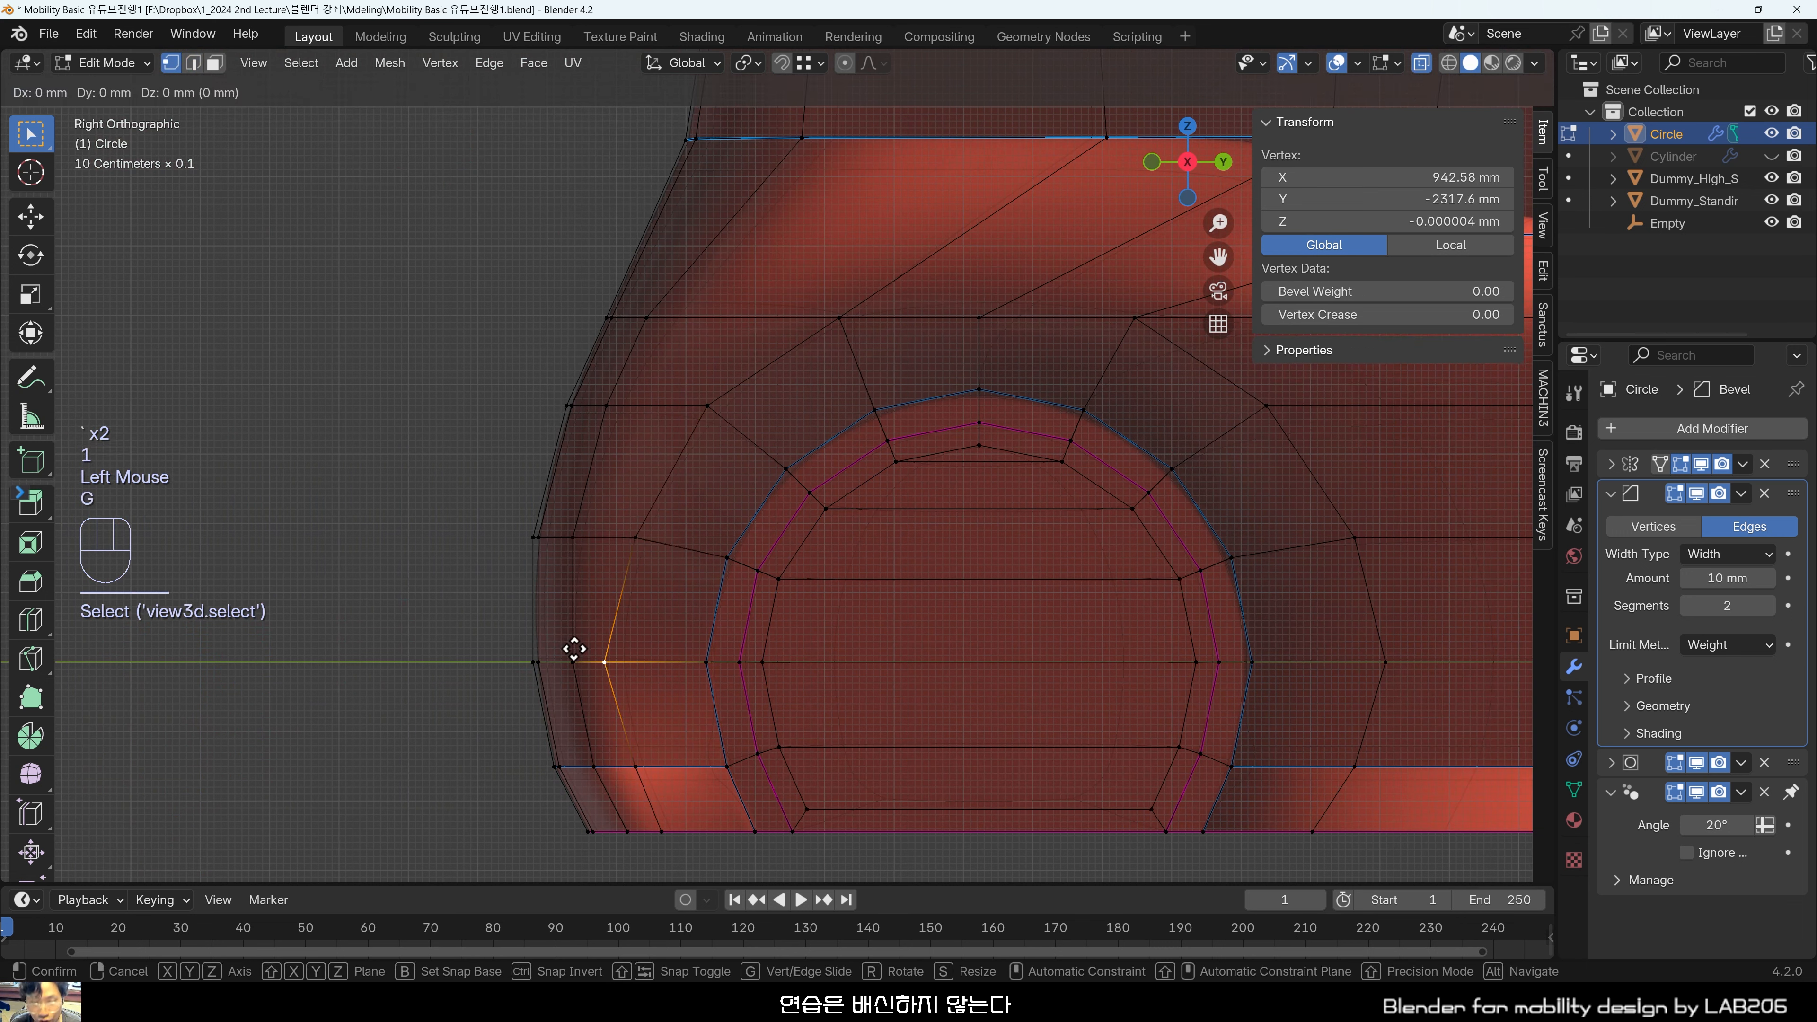
key("y")
left_click(588, 647)
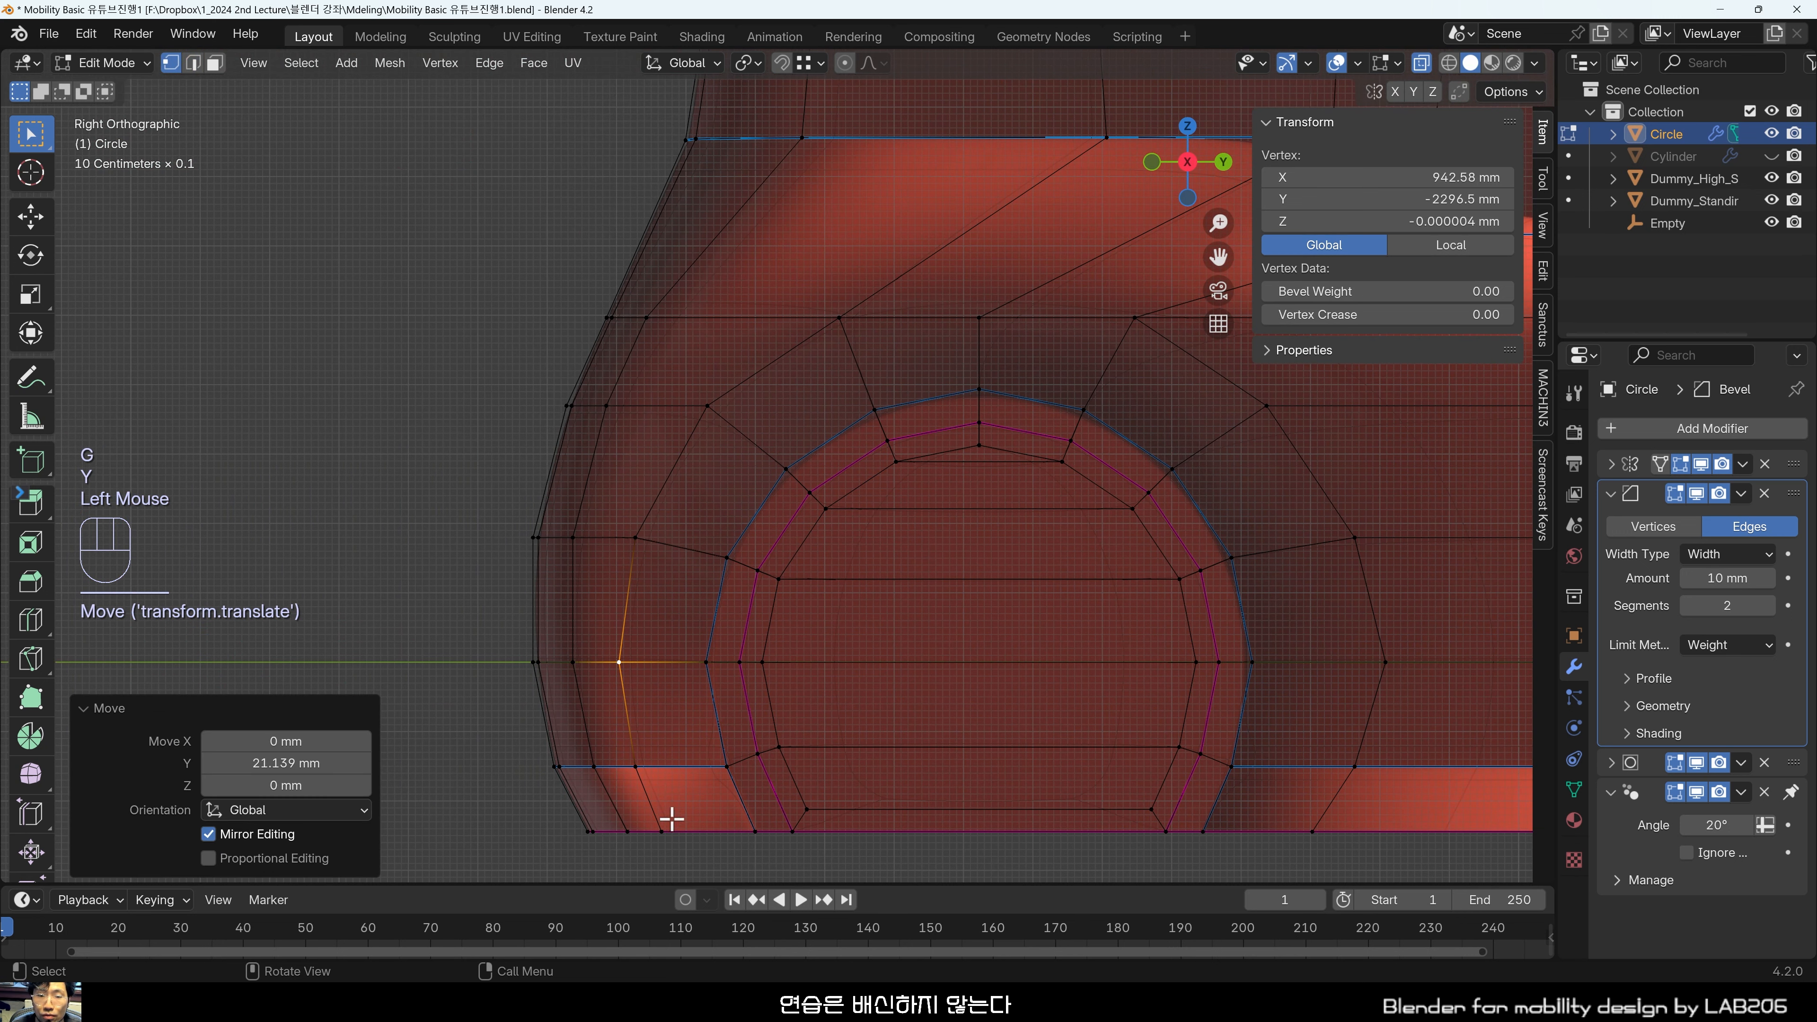
Select the bottom vertices of the lower body end and move them about 31 mm inward along Y.
left_click(656, 831)
left_click_drag(533, 827, 696, 871)
key("g")
key("y")
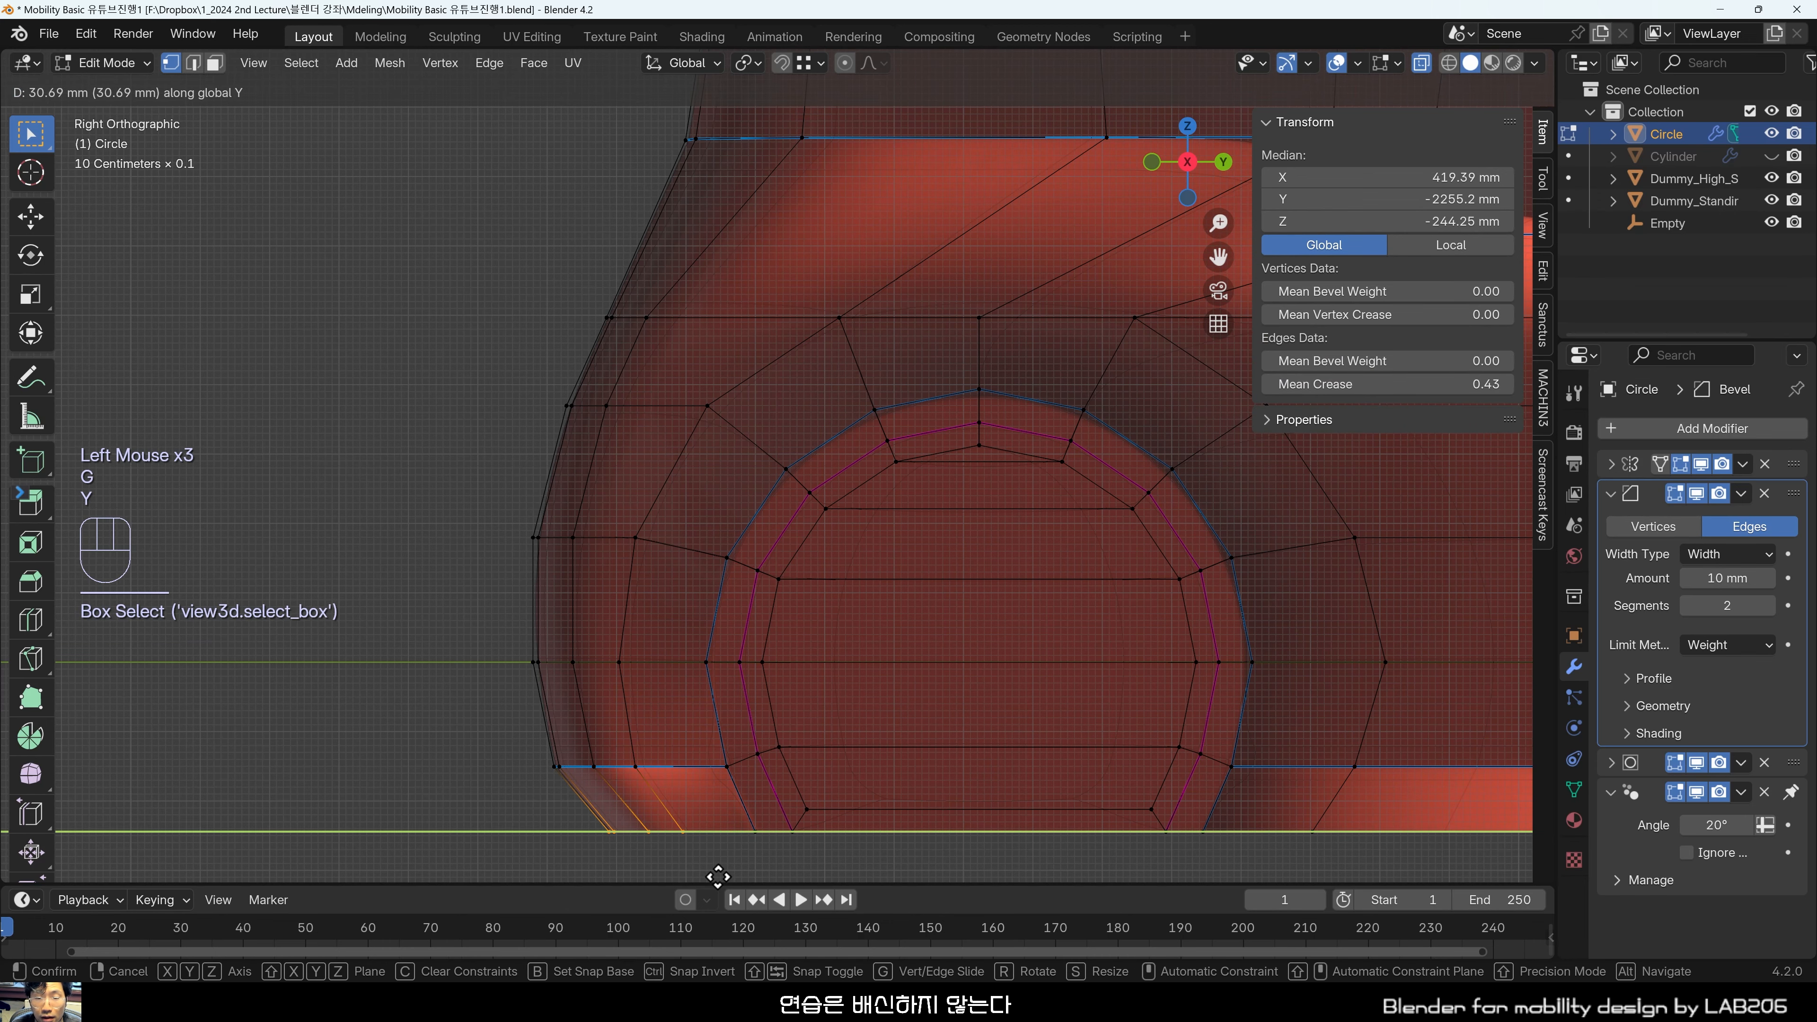
left_click(716, 873)
left_click(499, 600)
scroll(479, 581, "down", 2)
scroll(738, 434, "up", 1)
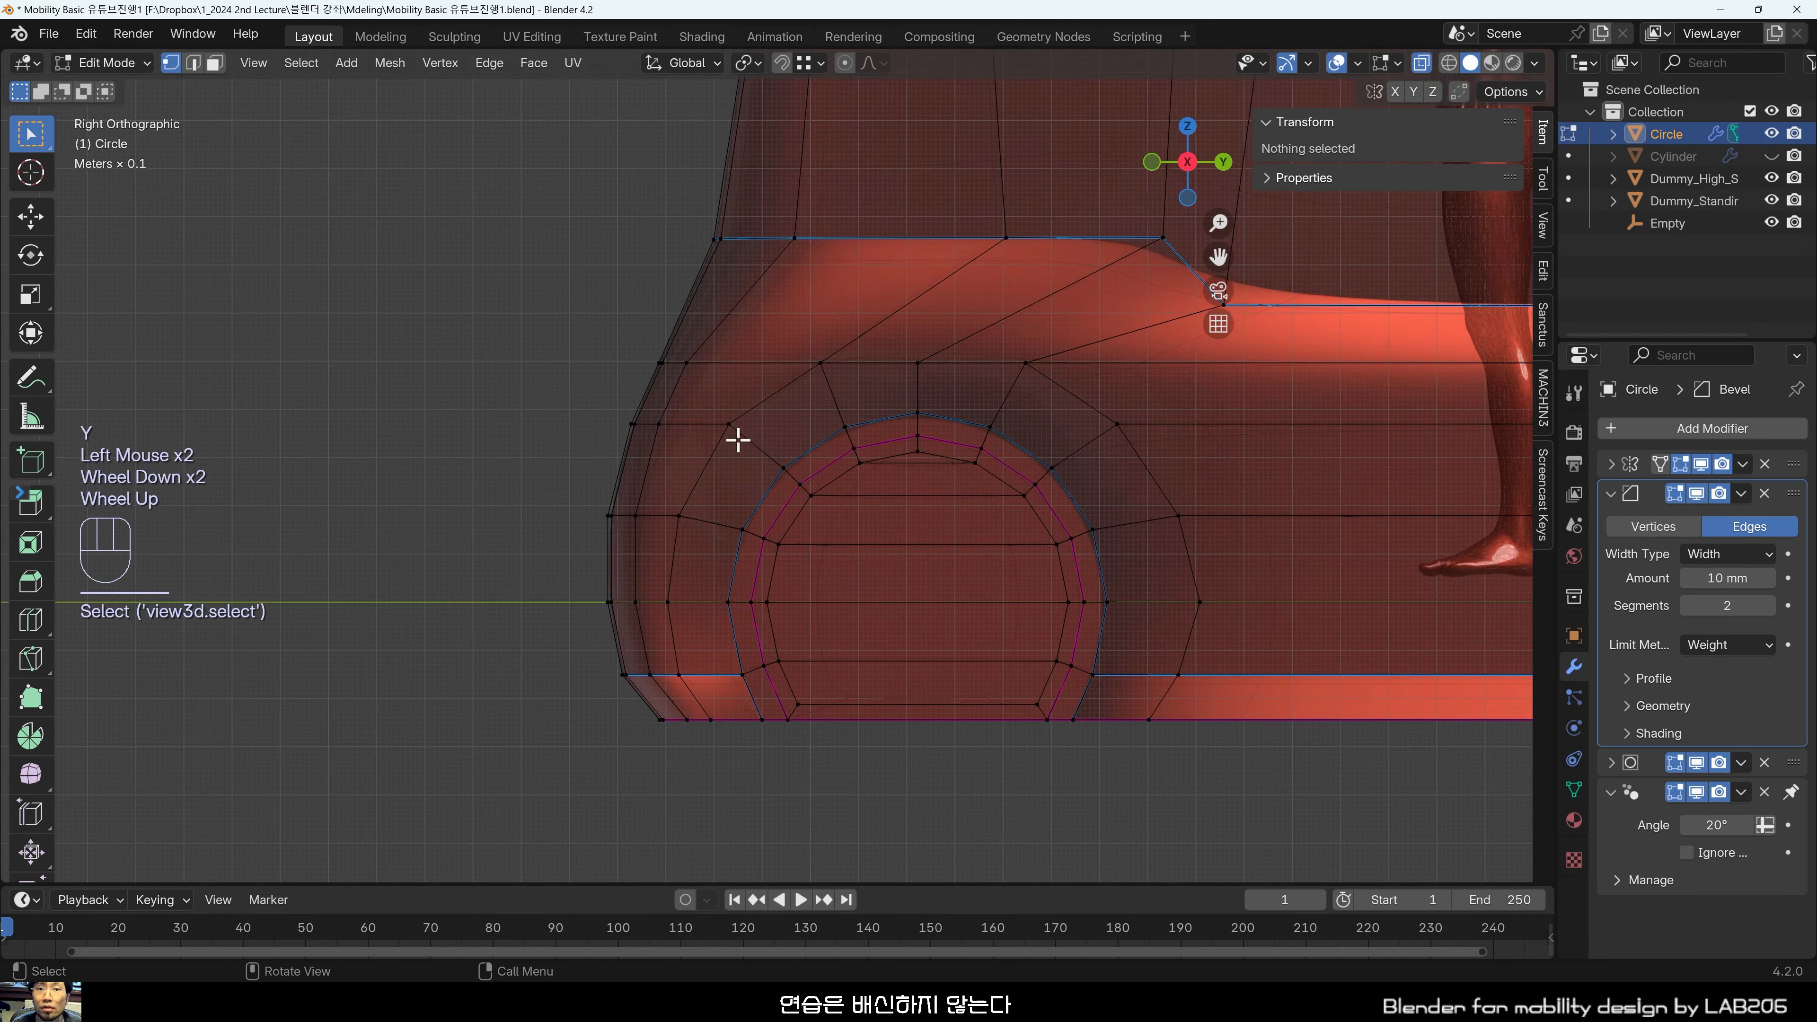
Turn off X-ray and move the bottom vertex beside the lower body corner about 17 mm outward along X.
middle_click_drag(738, 434, 740, 494, "shift")
scroll(637, 715, "down", 4)
scroll(669, 608, "up", 4)
scroll(739, 495, "down", 3)
middle_click_drag(715, 558, 980, 659)
key("alt+z")
scroll(656, 692, "up", 2)
middle_click_drag(980, 658, 731, 715)
scroll(722, 418, "up", 2)
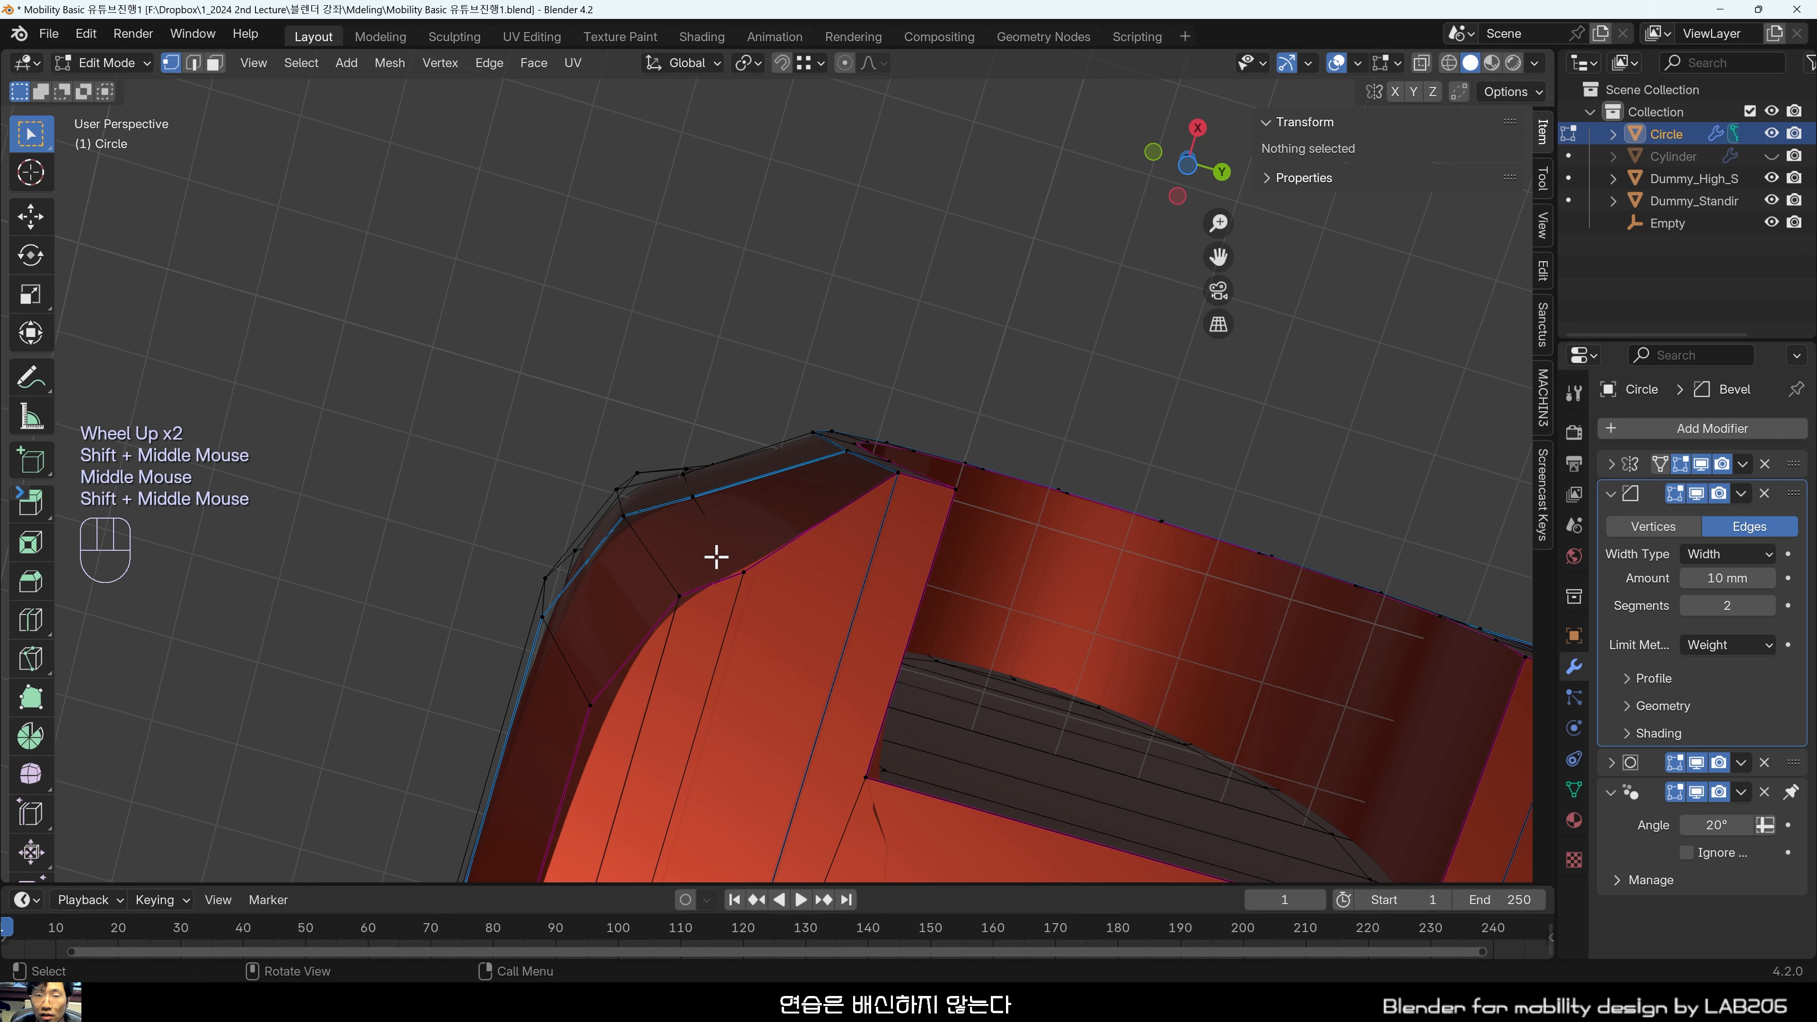
left_click(743, 570)
key("g")
key("x")
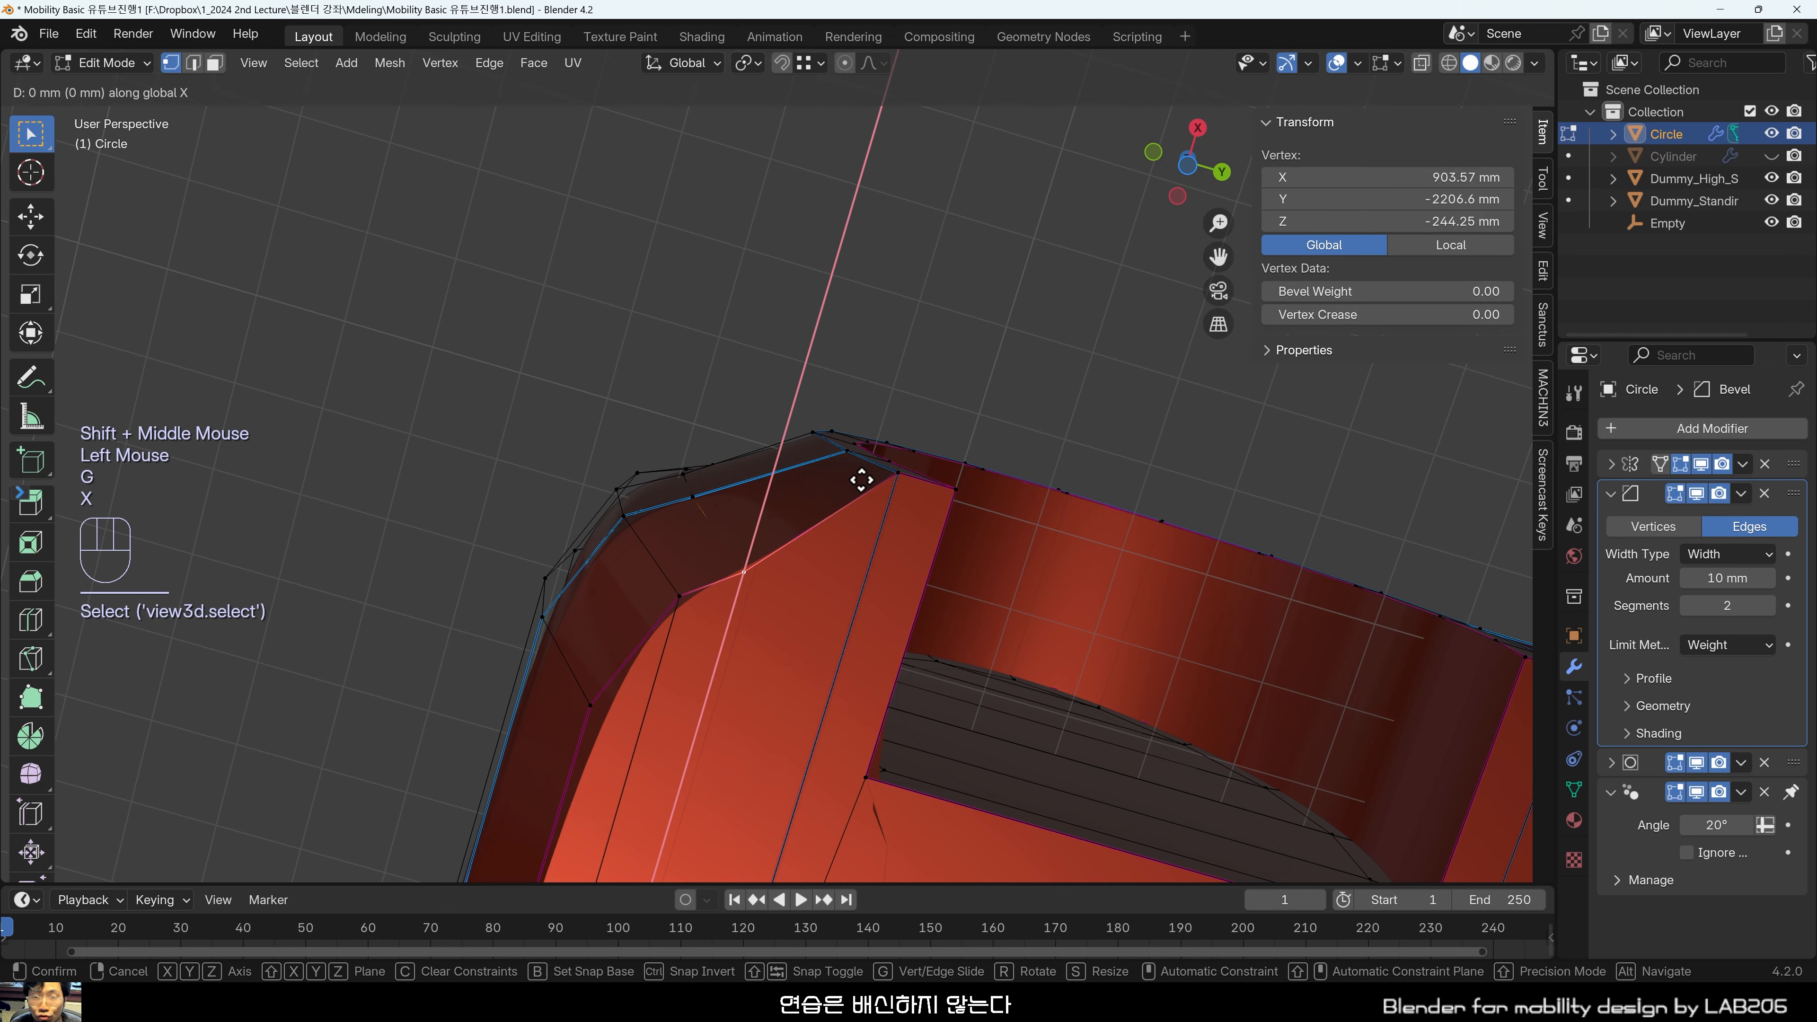
left_click(869, 462)
Move the vertex just above it, on the lower body's crease edge, slightly outward along X and clear the selection.
left_click(693, 499)
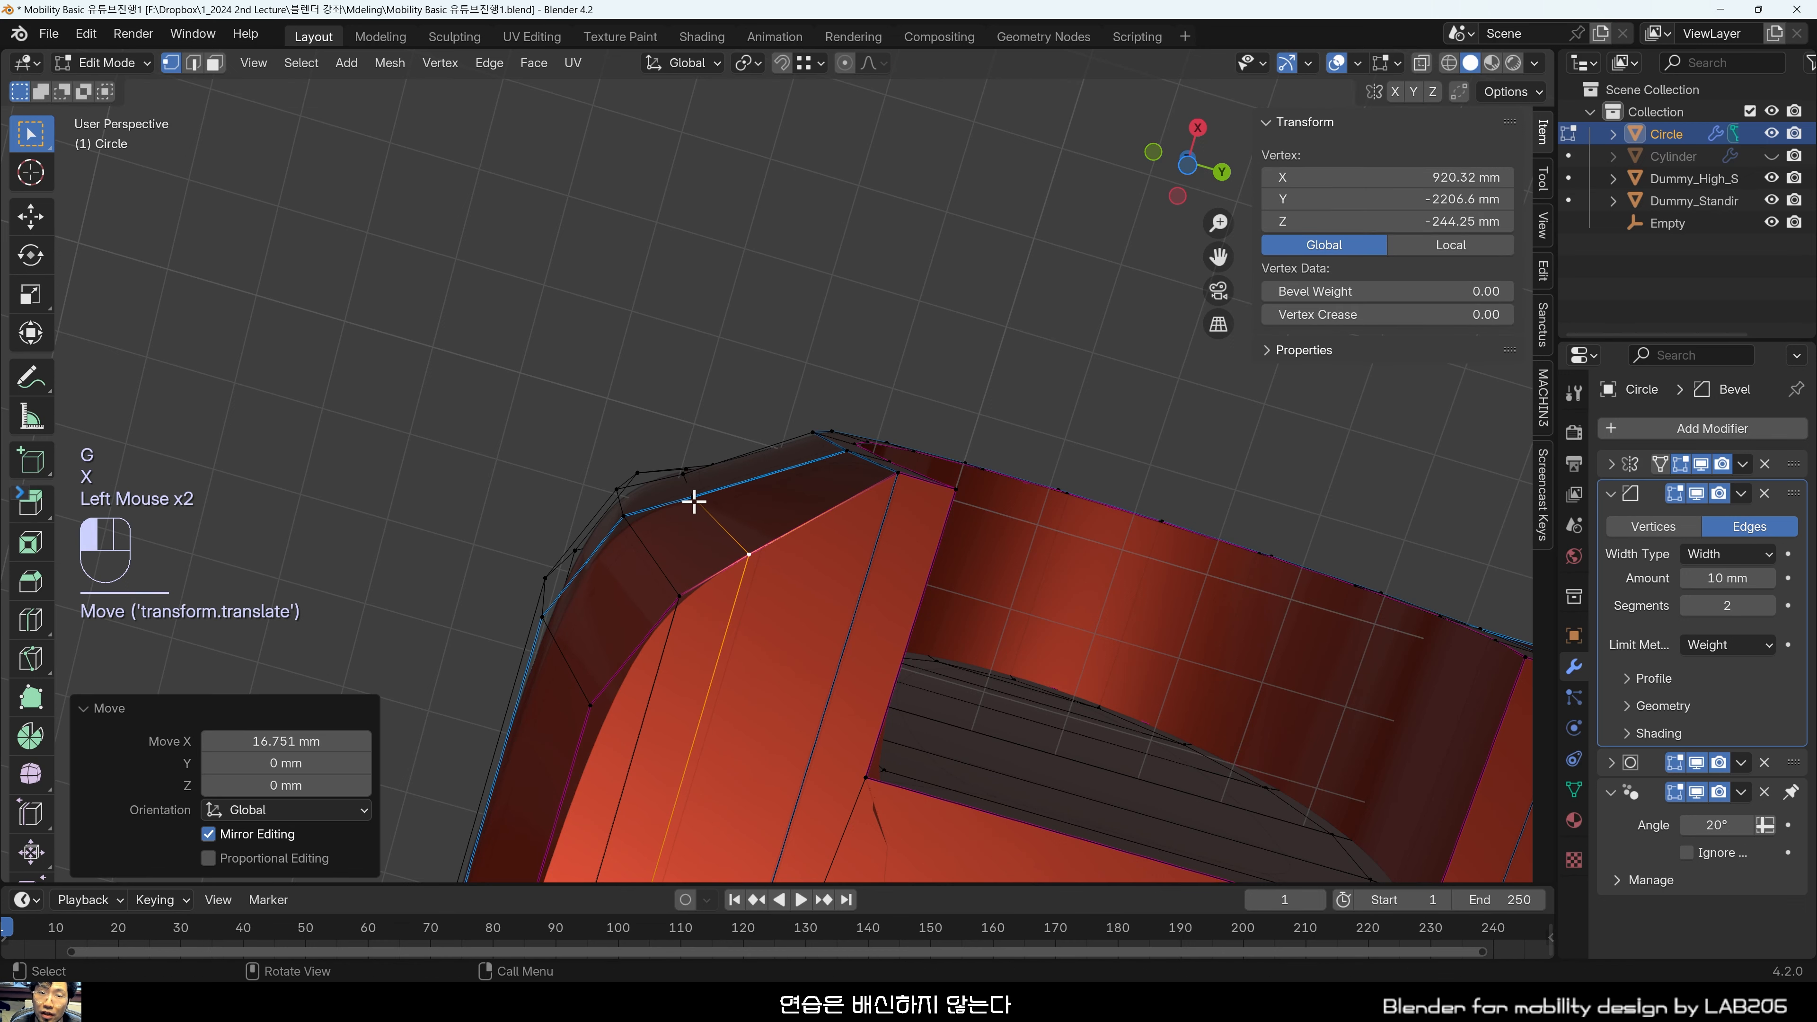
key("g")
key("x")
left_click(779, 385)
left_click(779, 386)
middle_click_drag(780, 385, 797, 537)
middle_click_drag(798, 537, 1132, 507)
scroll(770, 544, "down", 2)
middle_click_drag(921, 290, 487, 158, "shift")
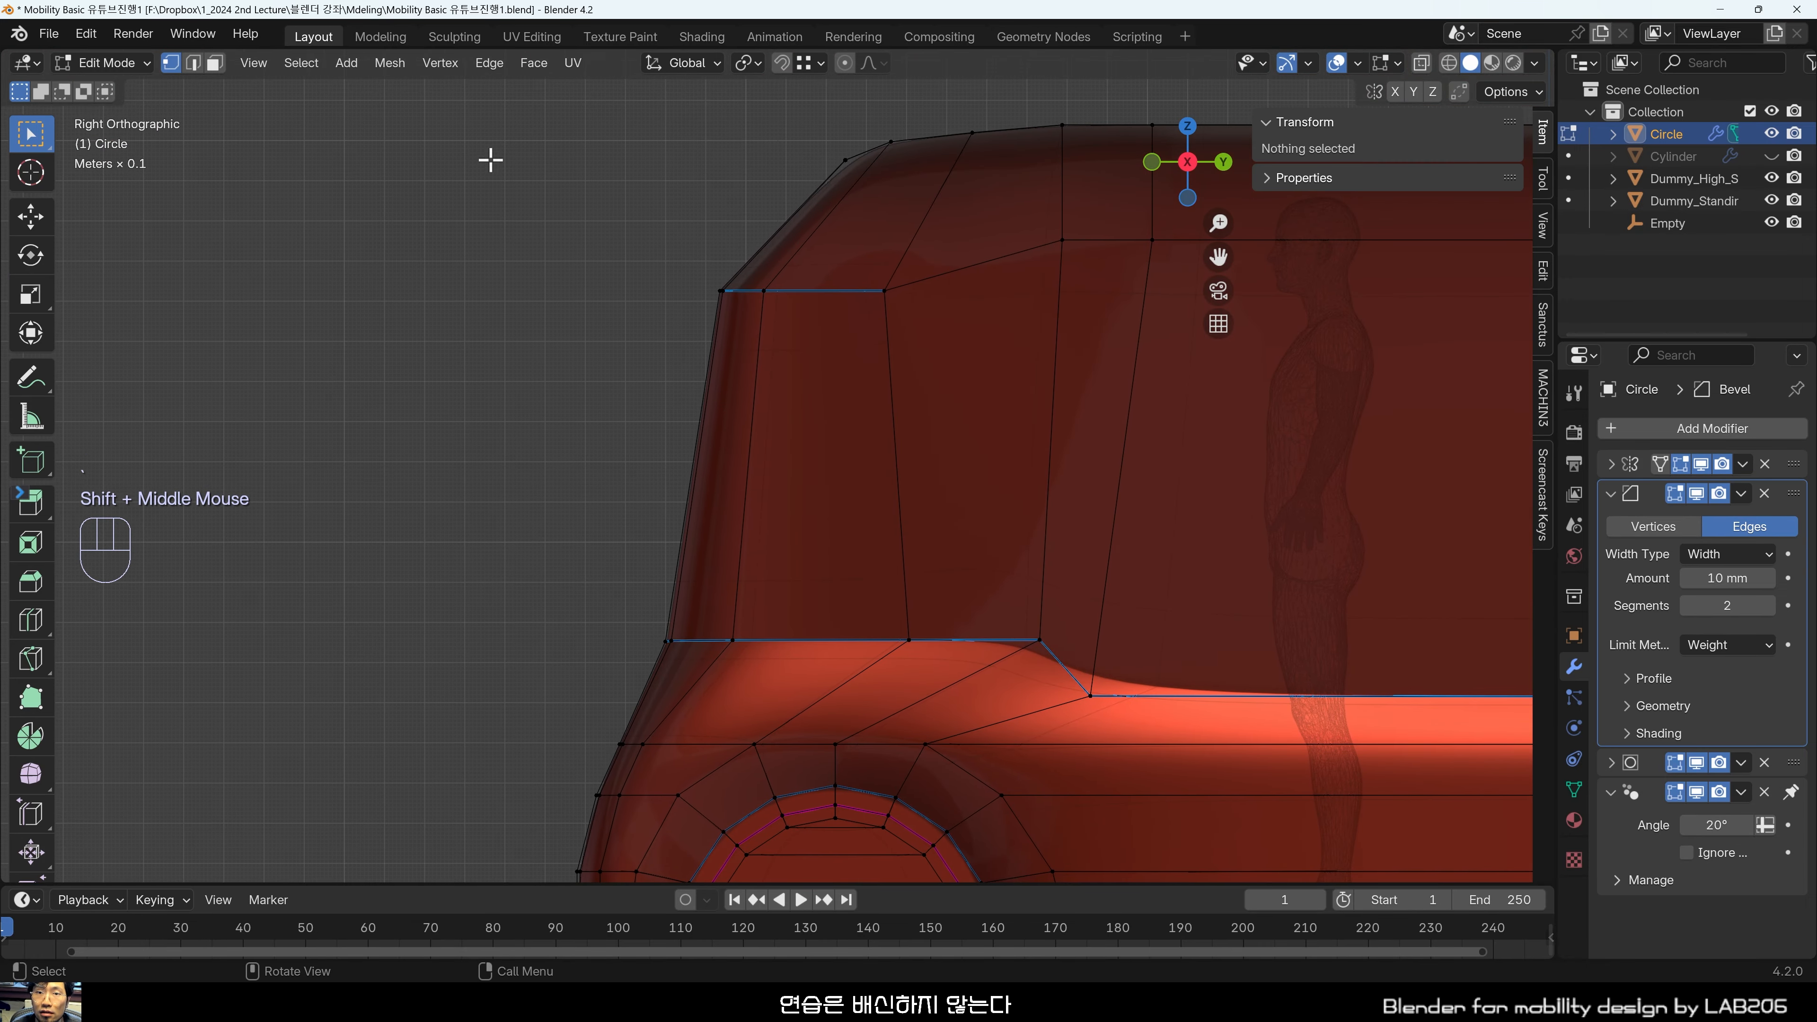
left_click_drag(531, 259, 1017, 345)
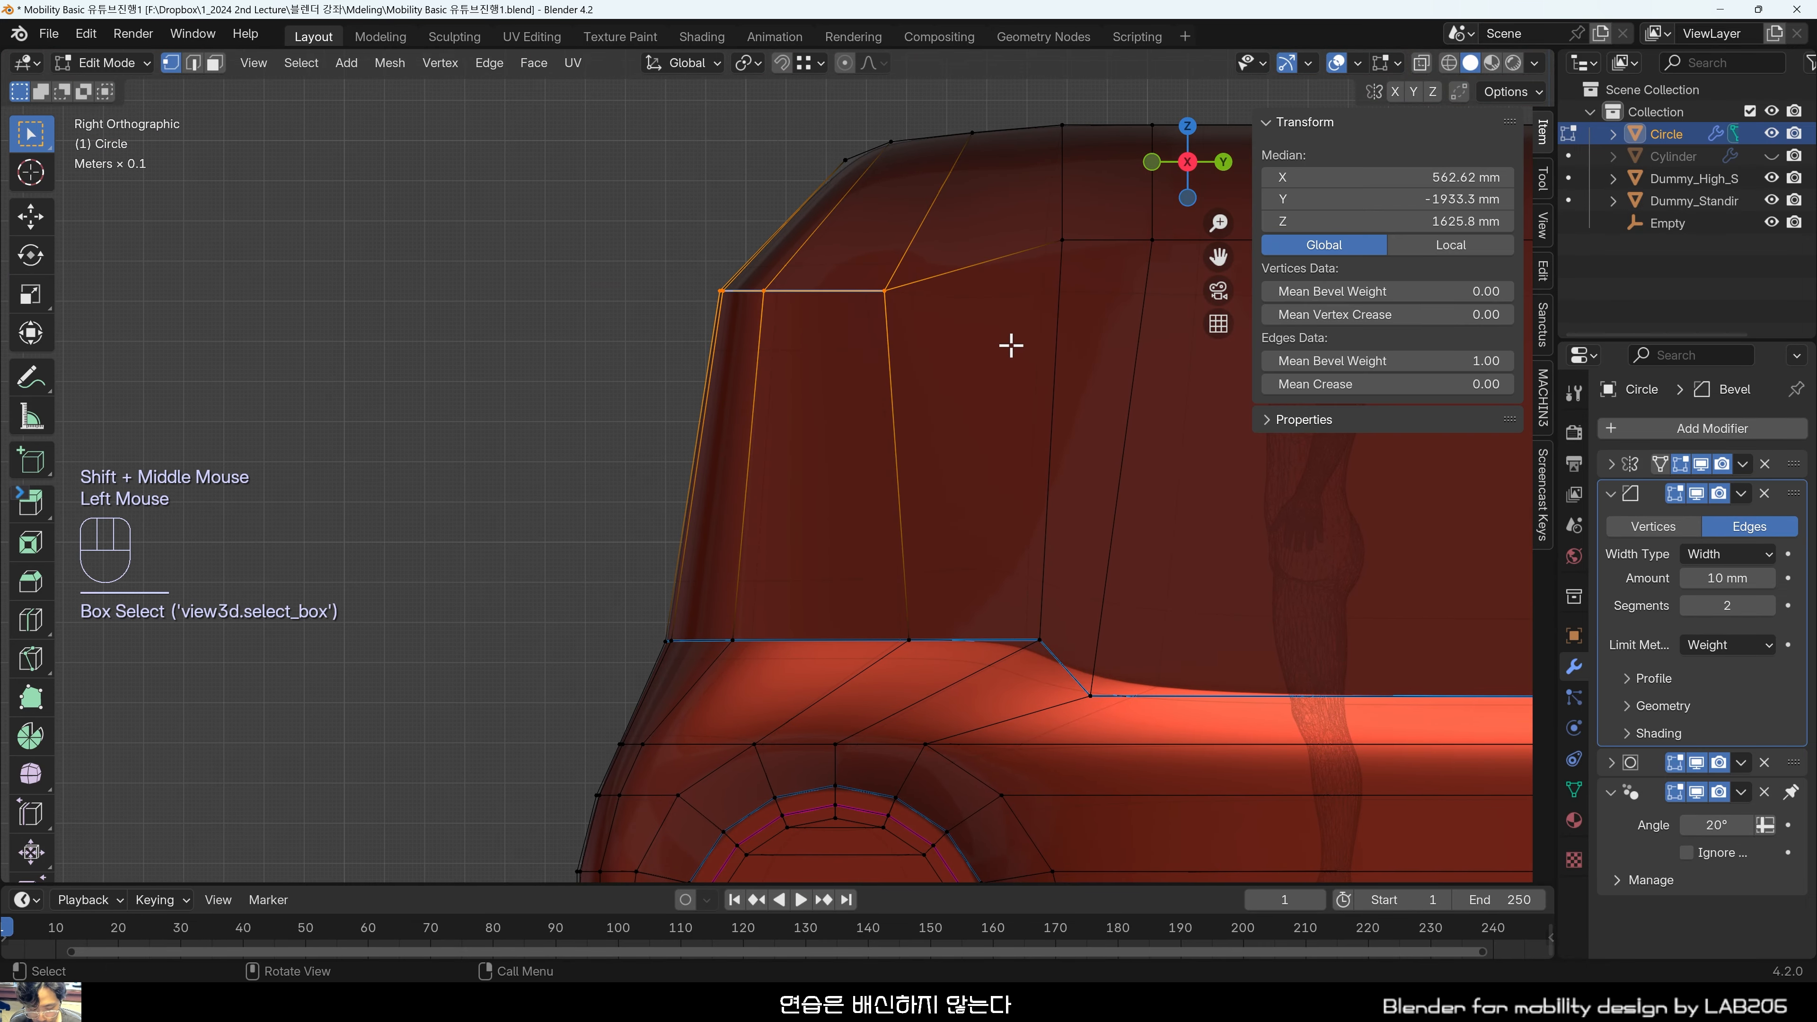
key("g")
key("y")
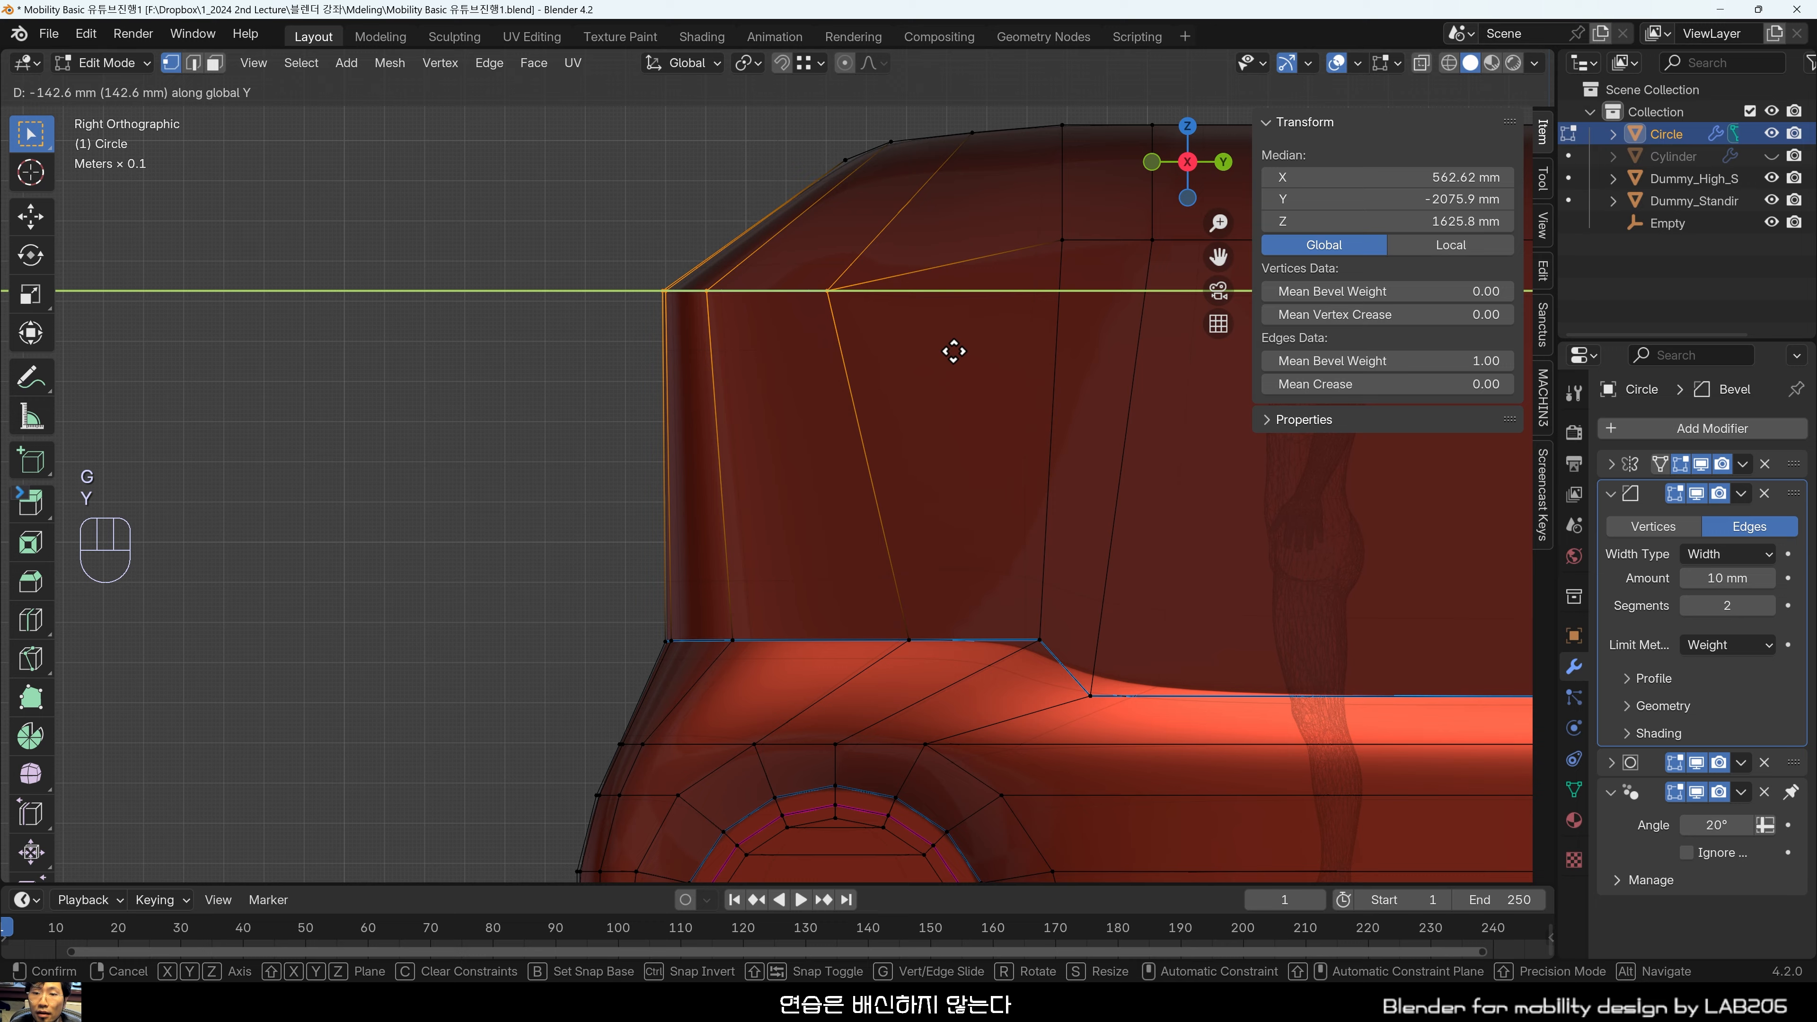
key("Escape")
left_click(527, 370)
With X-ray on in the right view, select the body end's upper window-line vertices and move them about 120 mm outward along Y.
middle_click_drag(527, 369, 784, 425)
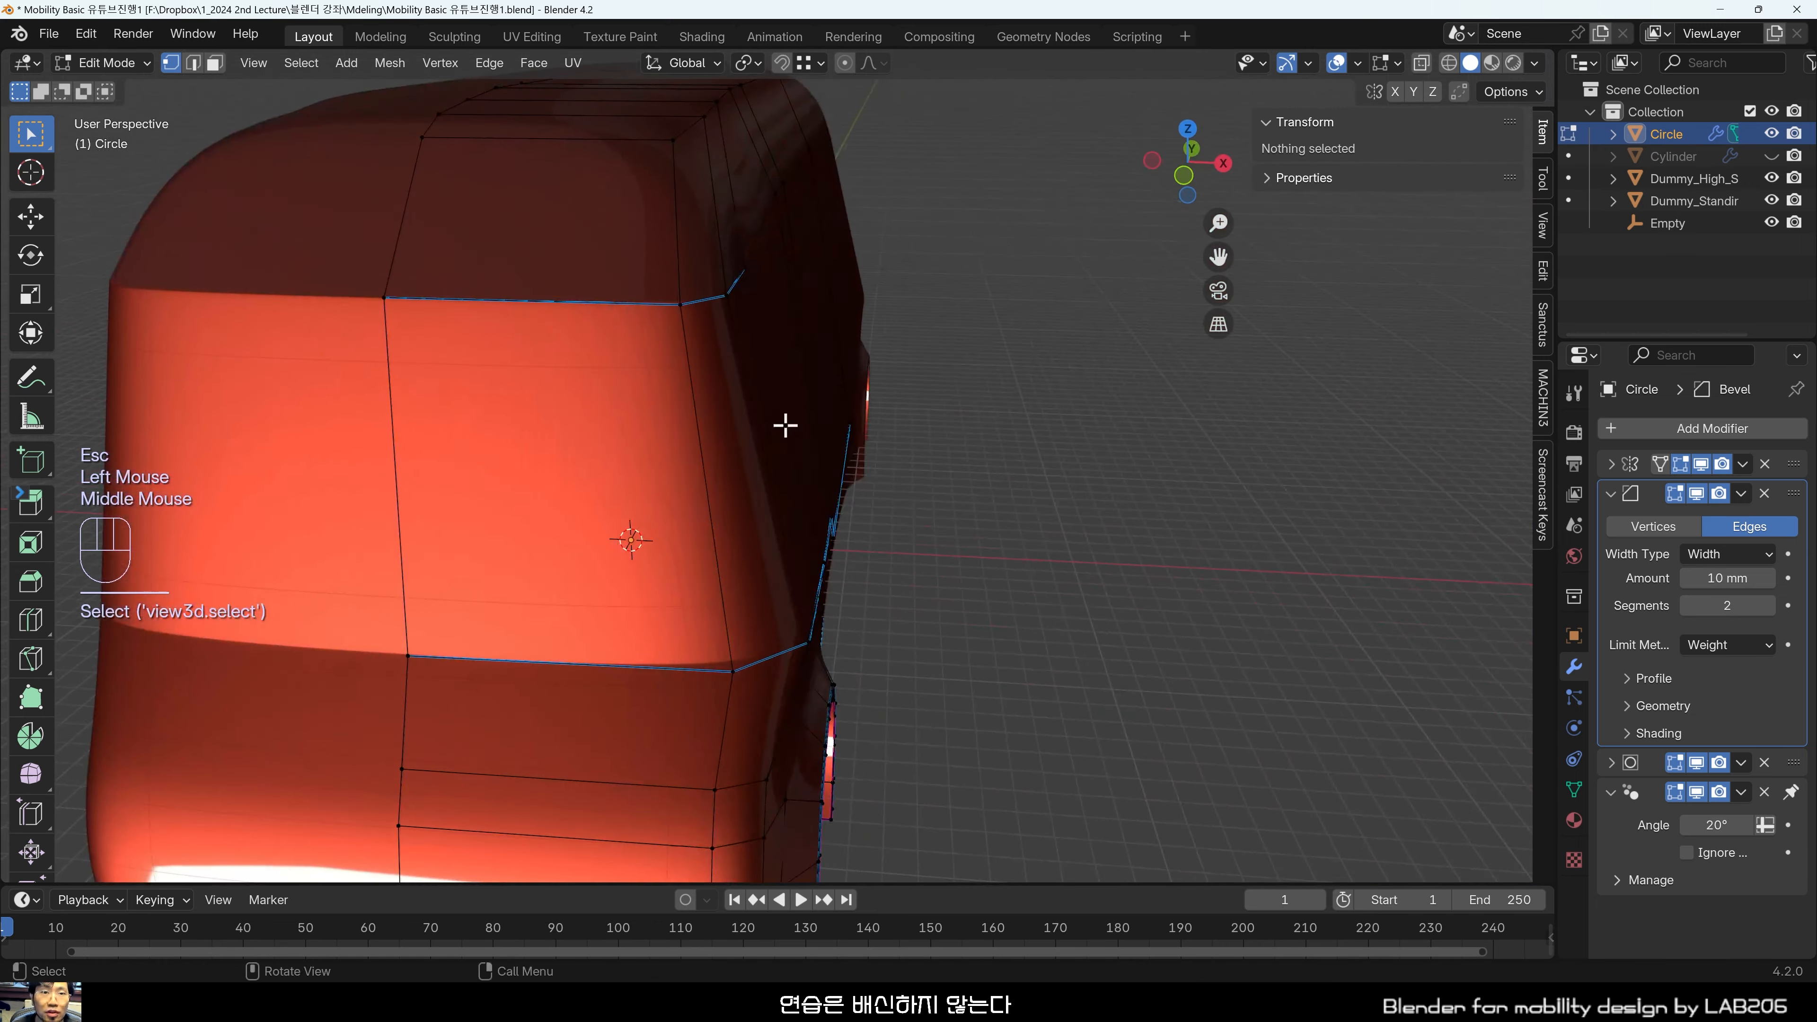
scroll(459, 364, "down", 5)
middle_click_drag(458, 365, 369, 437)
scroll(458, 308, "up", 5)
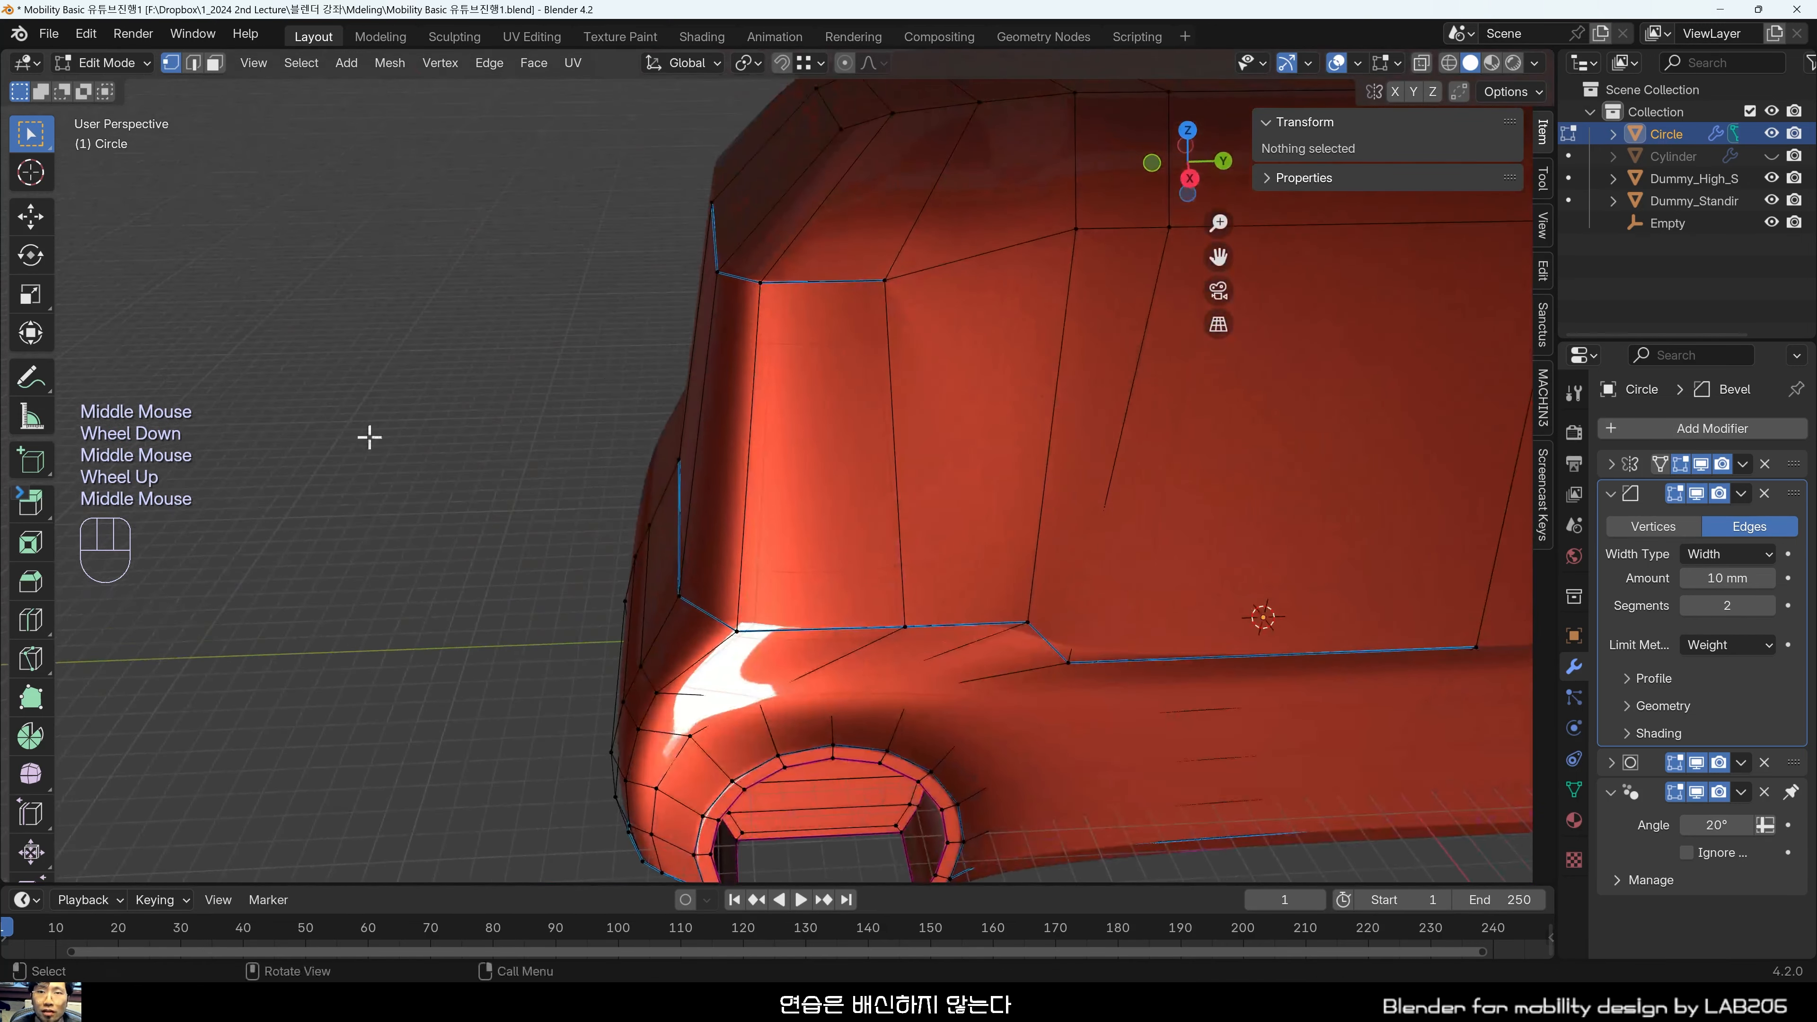
key("grave")
key("alt+z")
left_click_drag(597, 230, 1071, 330)
left_click(576, 231)
left_click_drag(568, 229, 952, 376)
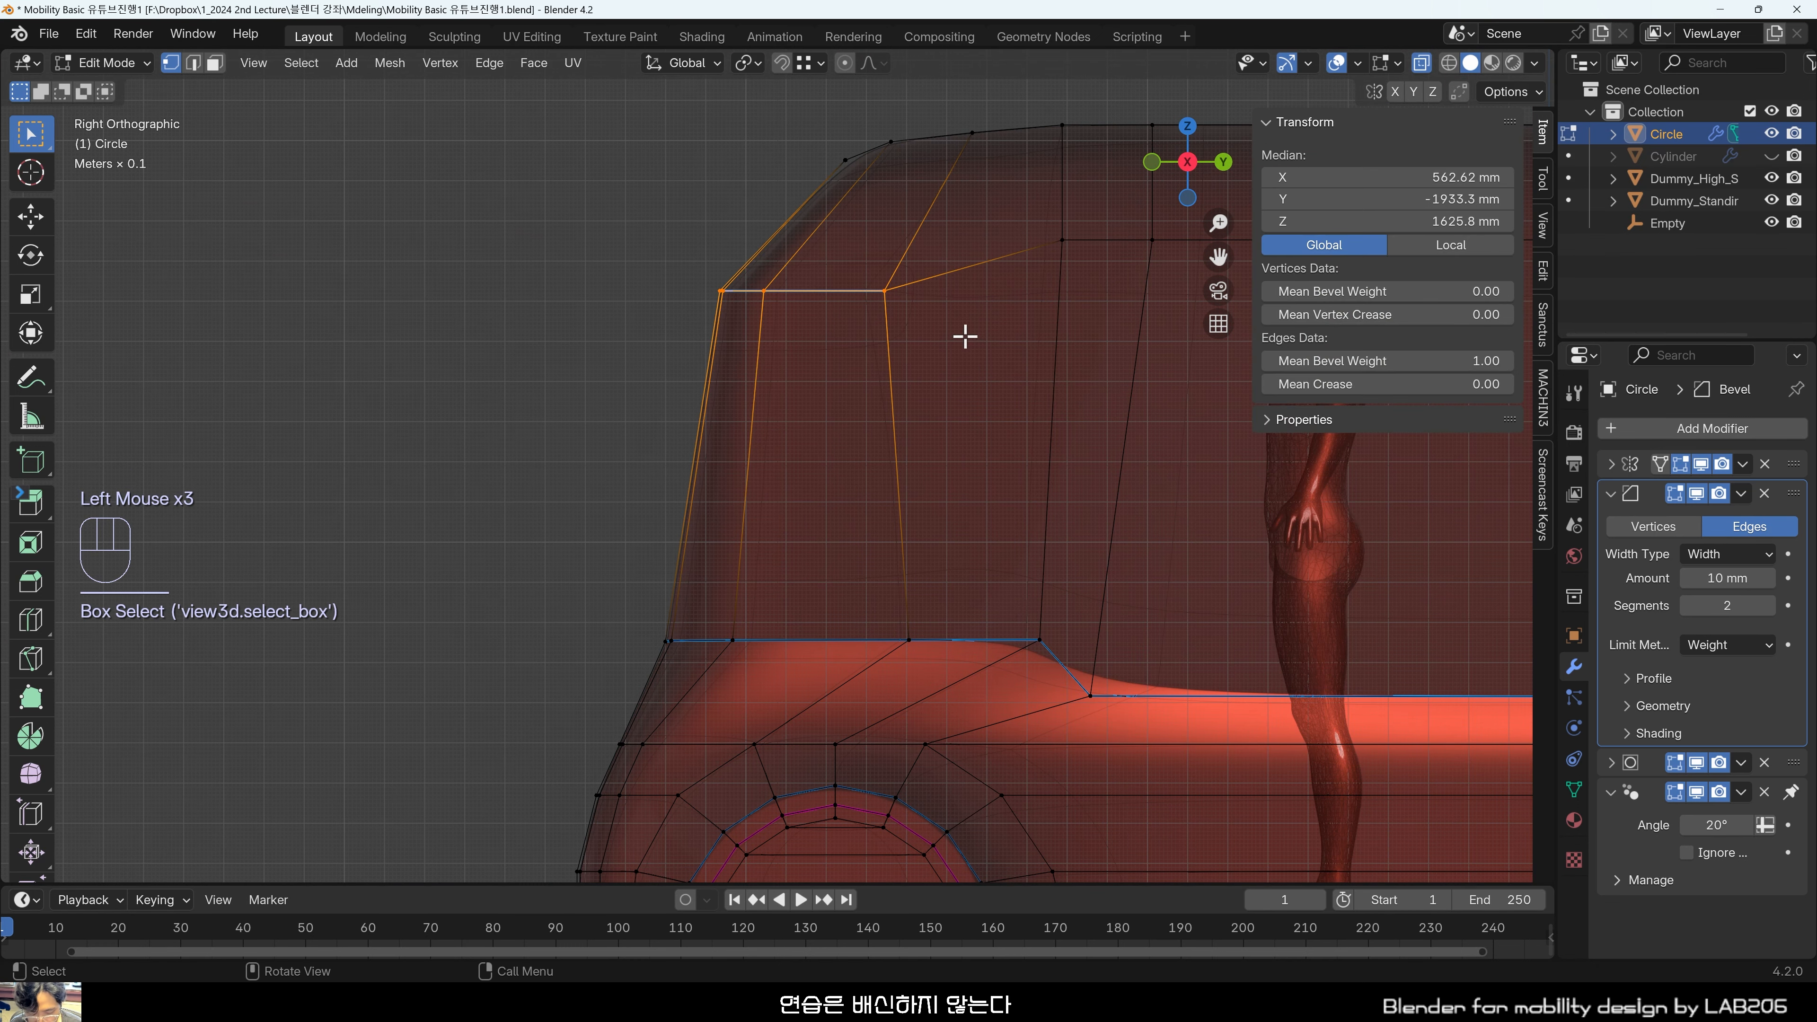
scroll(629, 276, "up", 3)
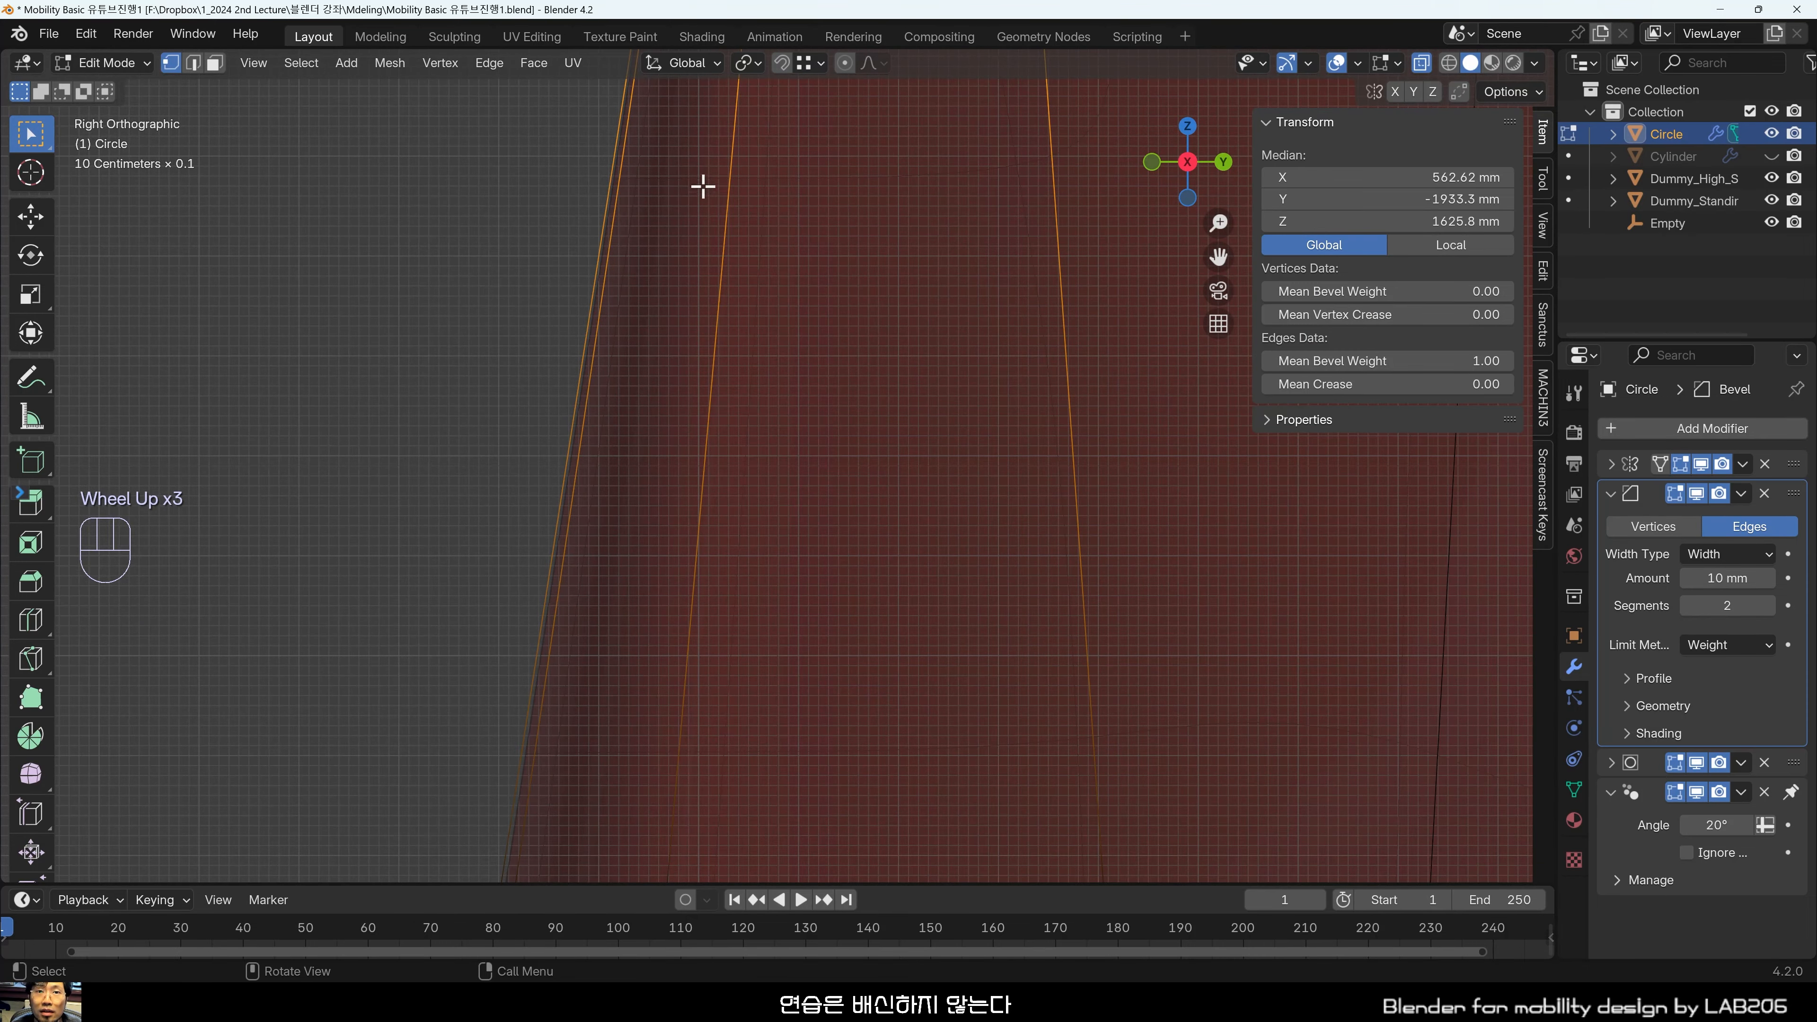
middle_click_drag(702, 183, 783, 620, "shift")
scroll(783, 621, "up", 2)
scroll(730, 540, "down", 5)
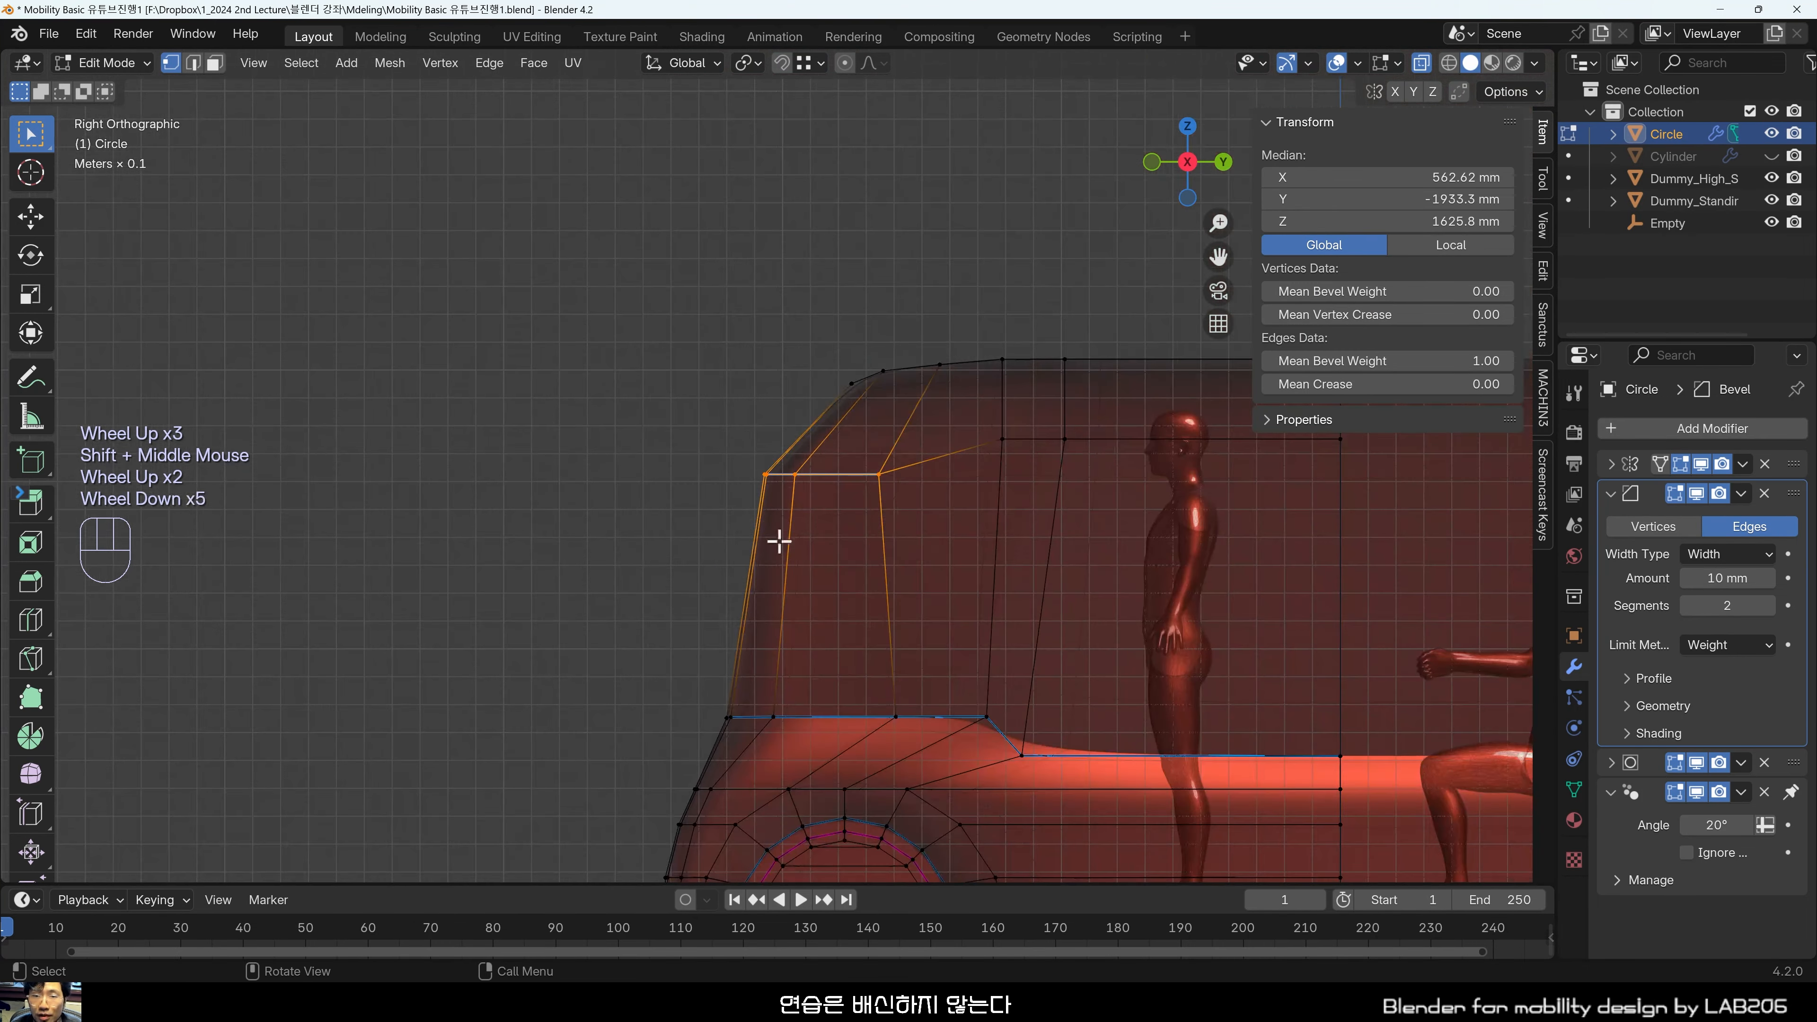
middle_click_drag(916, 623, 922, 525, "shift")
scroll(923, 525, "up", 1, "shift")
key("g")
key("y")
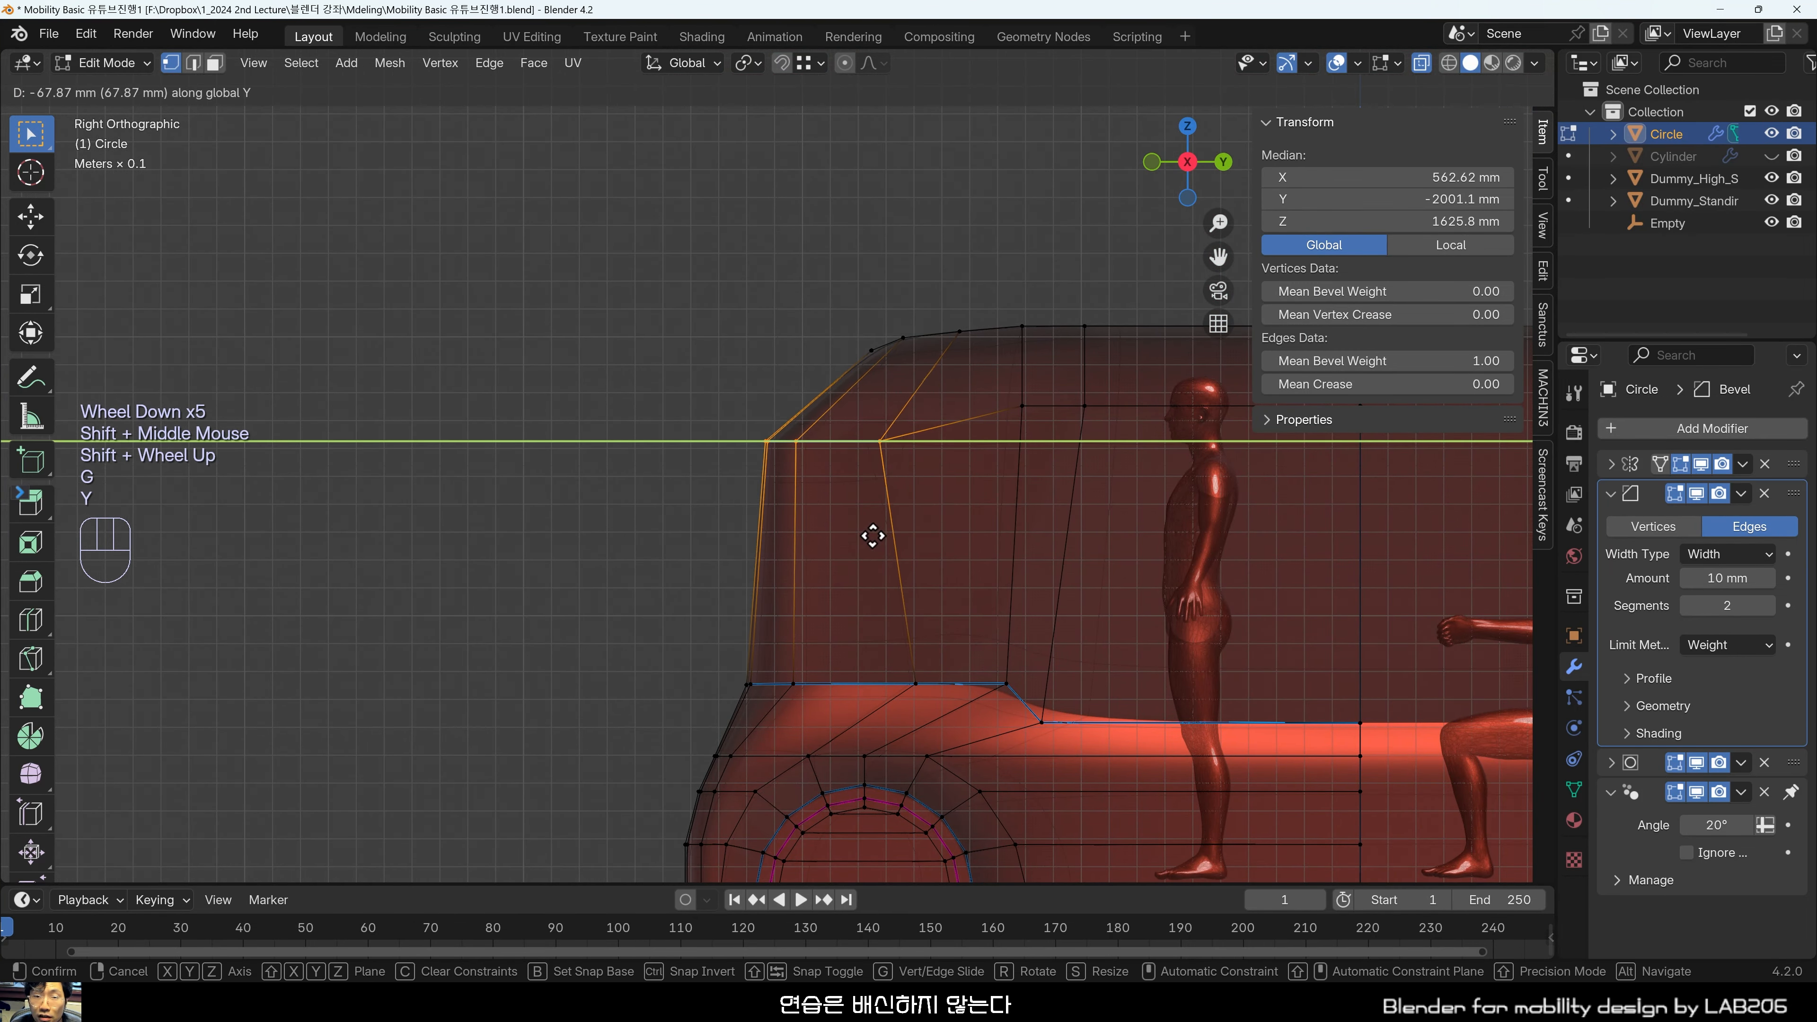
left_click(860, 540)
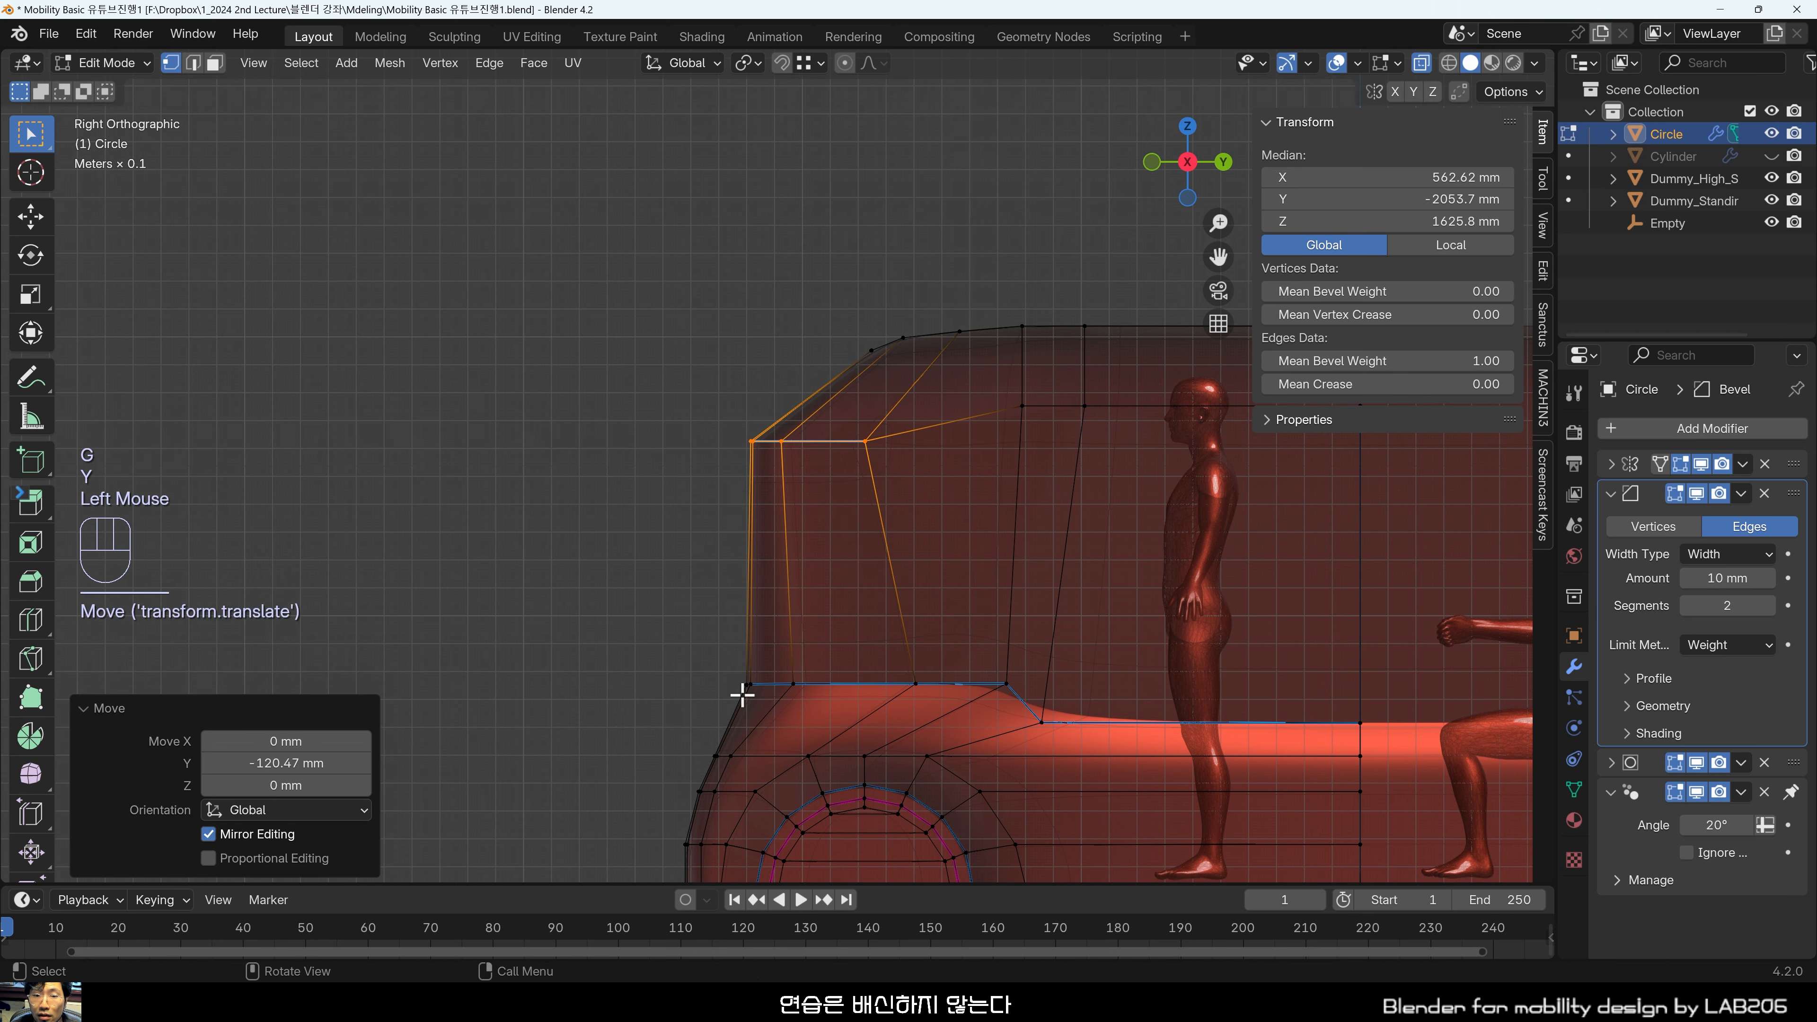
Select the outer vertices at the lower window line of the body end and move them outward along Y.
scroll(742, 698, "up", 1)
left_click_drag(644, 673, 943, 793)
key("g")
key("y")
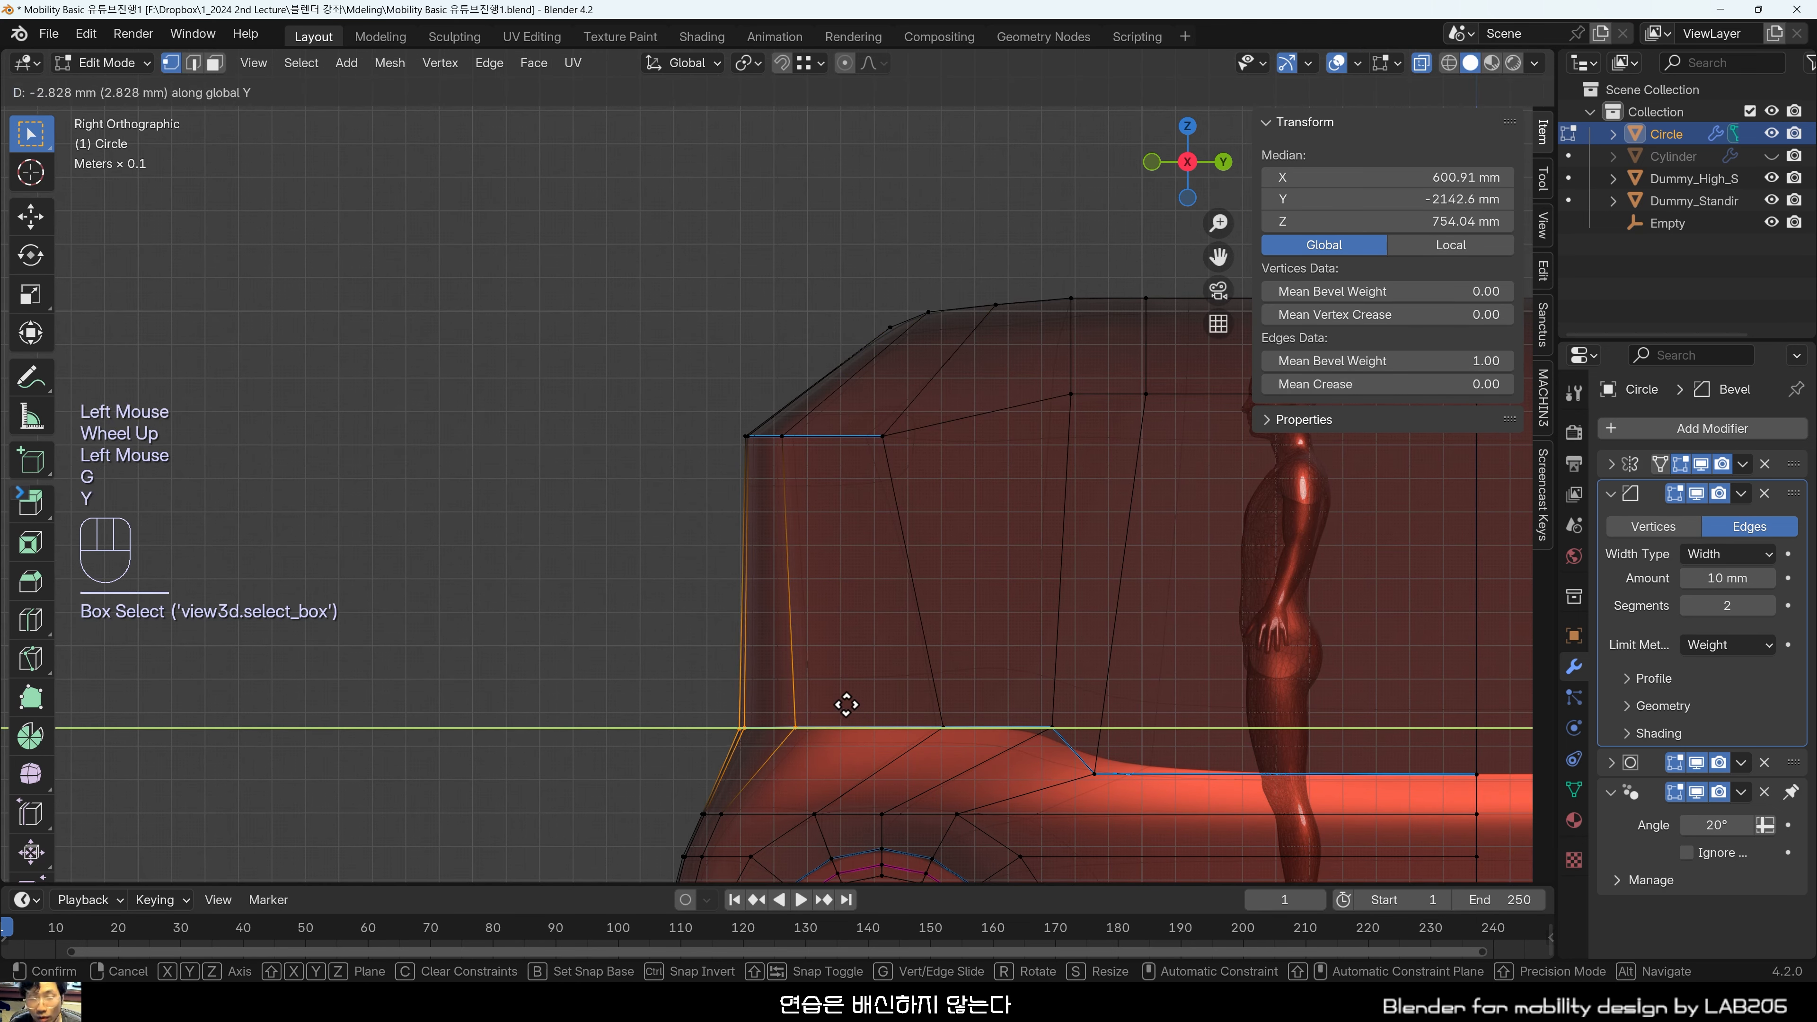
left_click(831, 604)
Move the upper window-line vertices about 66 mm further outward along Y, then deselect them and turn X-ray off.
left_click_drag(641, 410, 1016, 497)
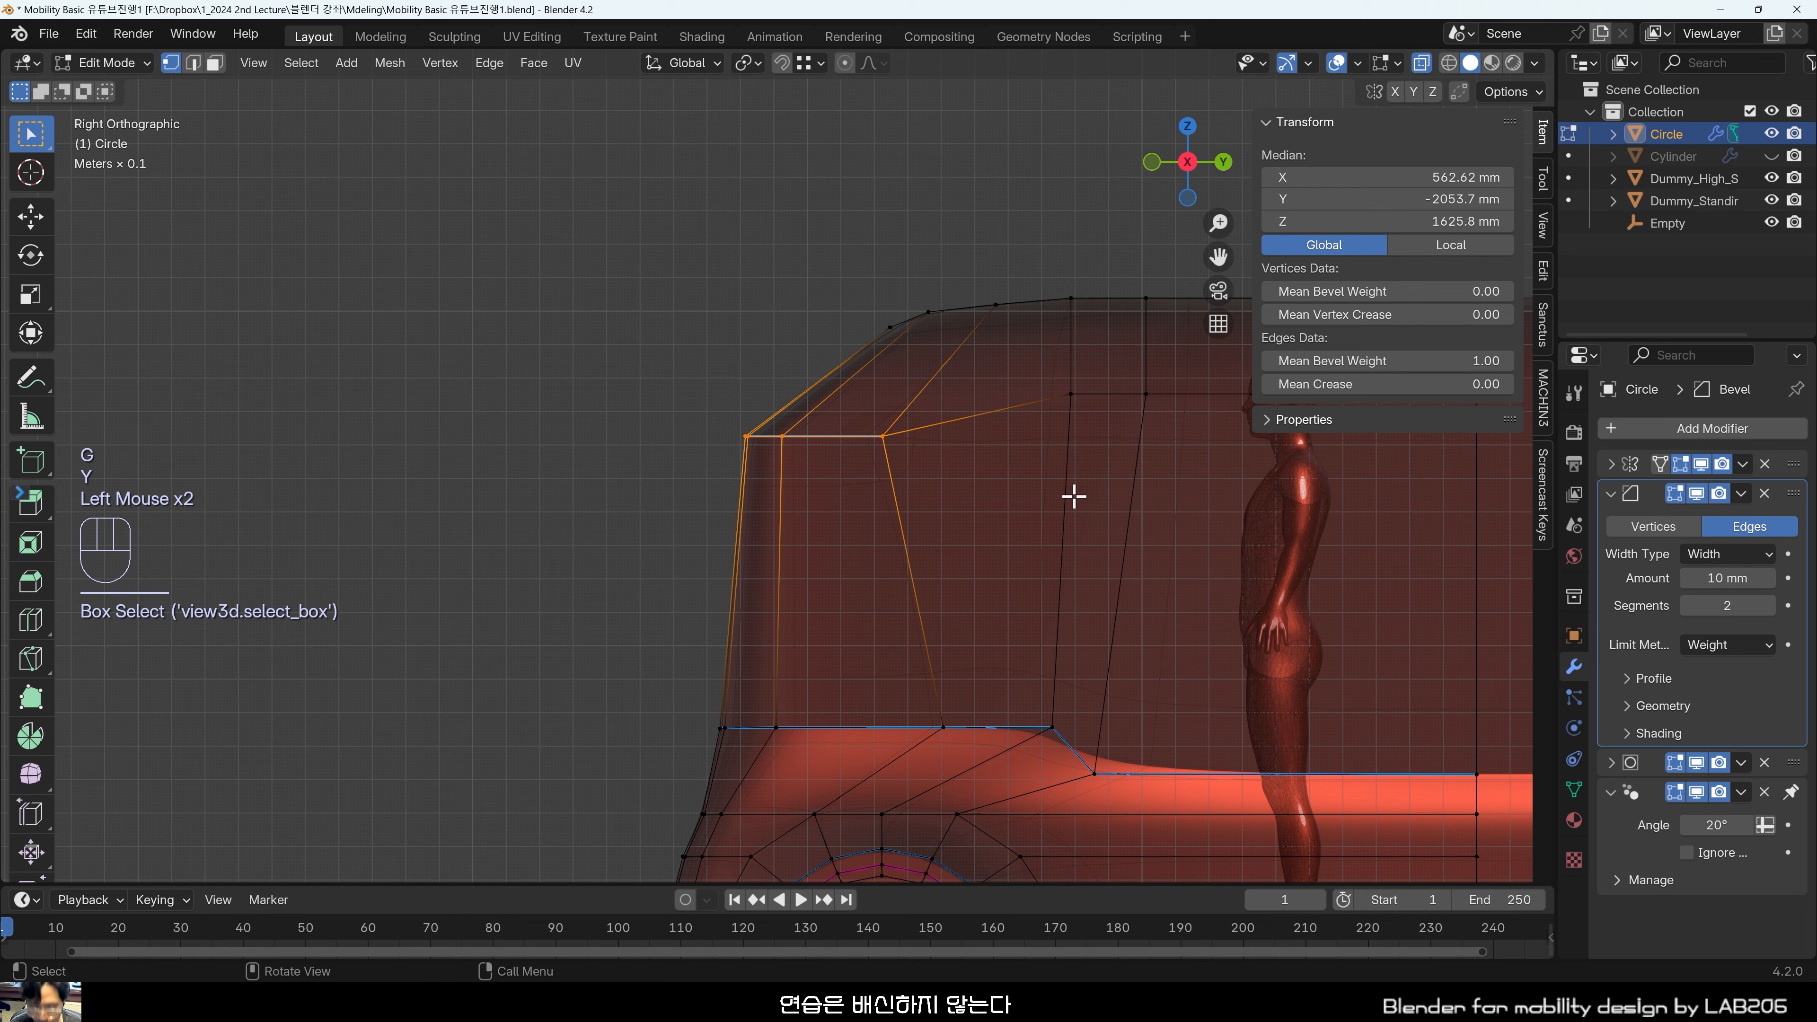
key("g")
key("y")
left_click(956, 490)
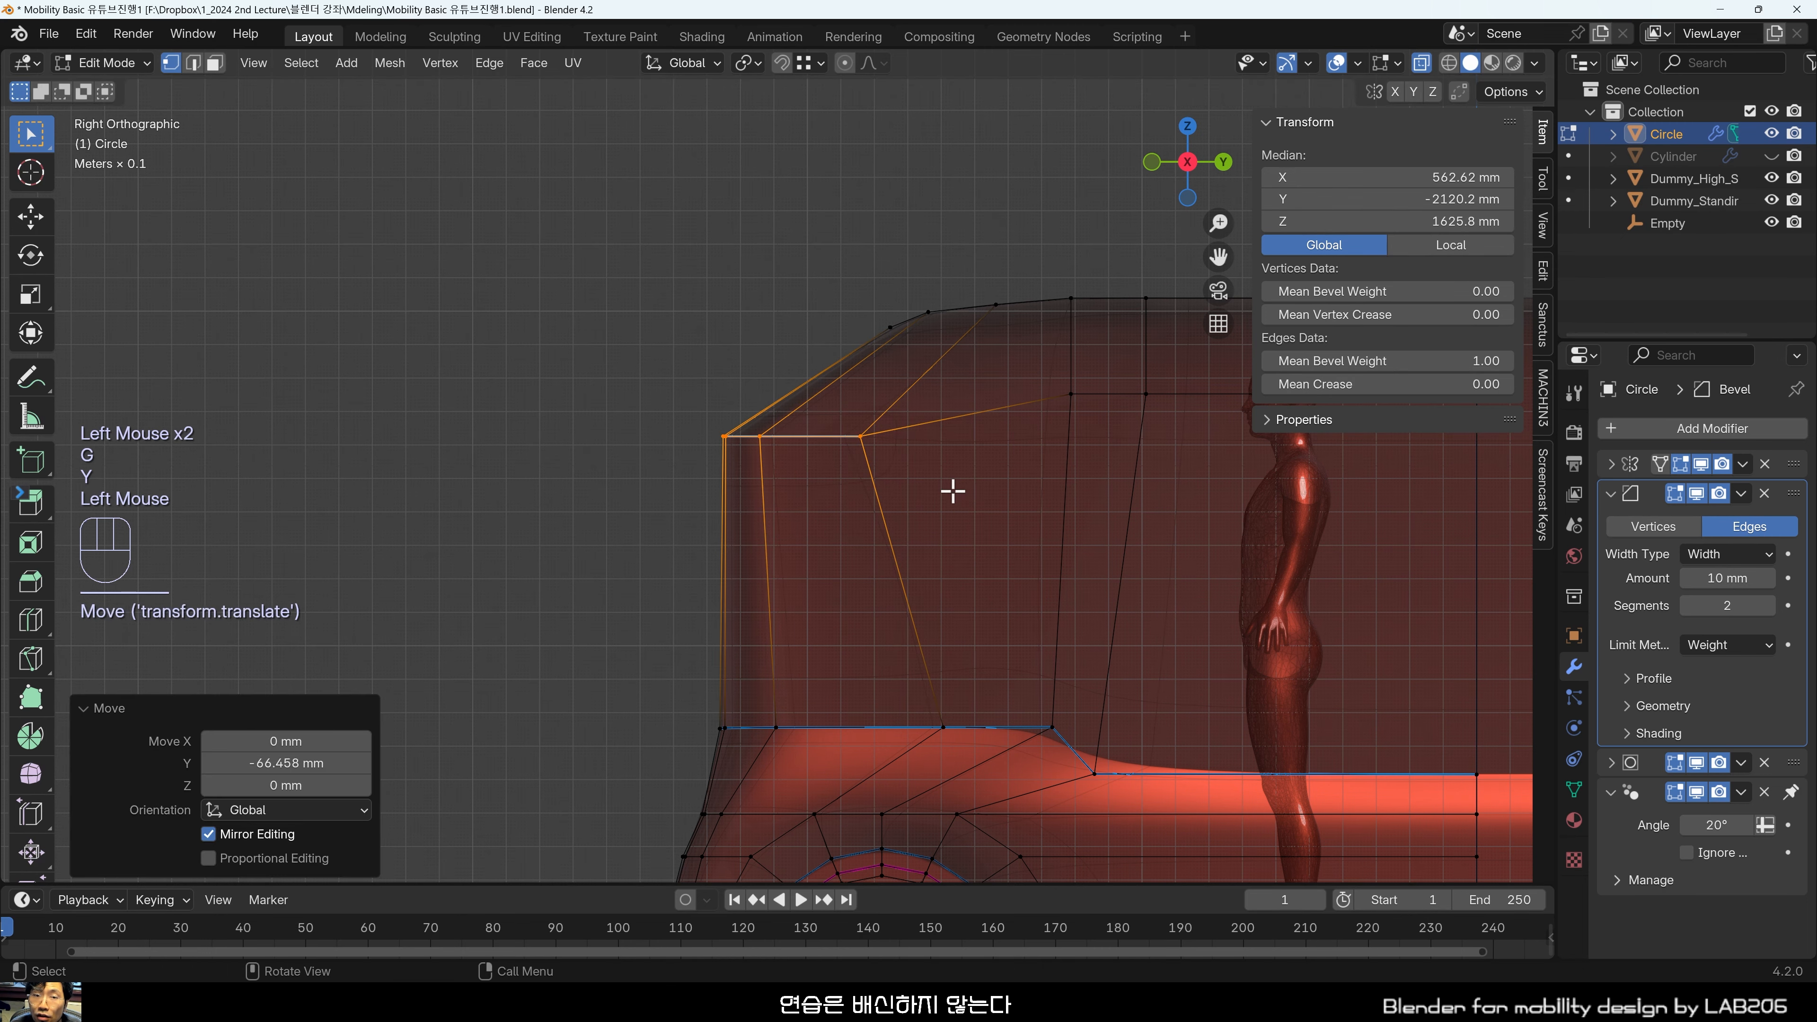
scroll(951, 494, "up", 1)
left_click(664, 269)
key("alt+z")
Examine the reshaped body end, window lines and wheel arch from the side, end and corner.
scroll(758, 393, "down", 3)
scroll(758, 394, "up", 3)
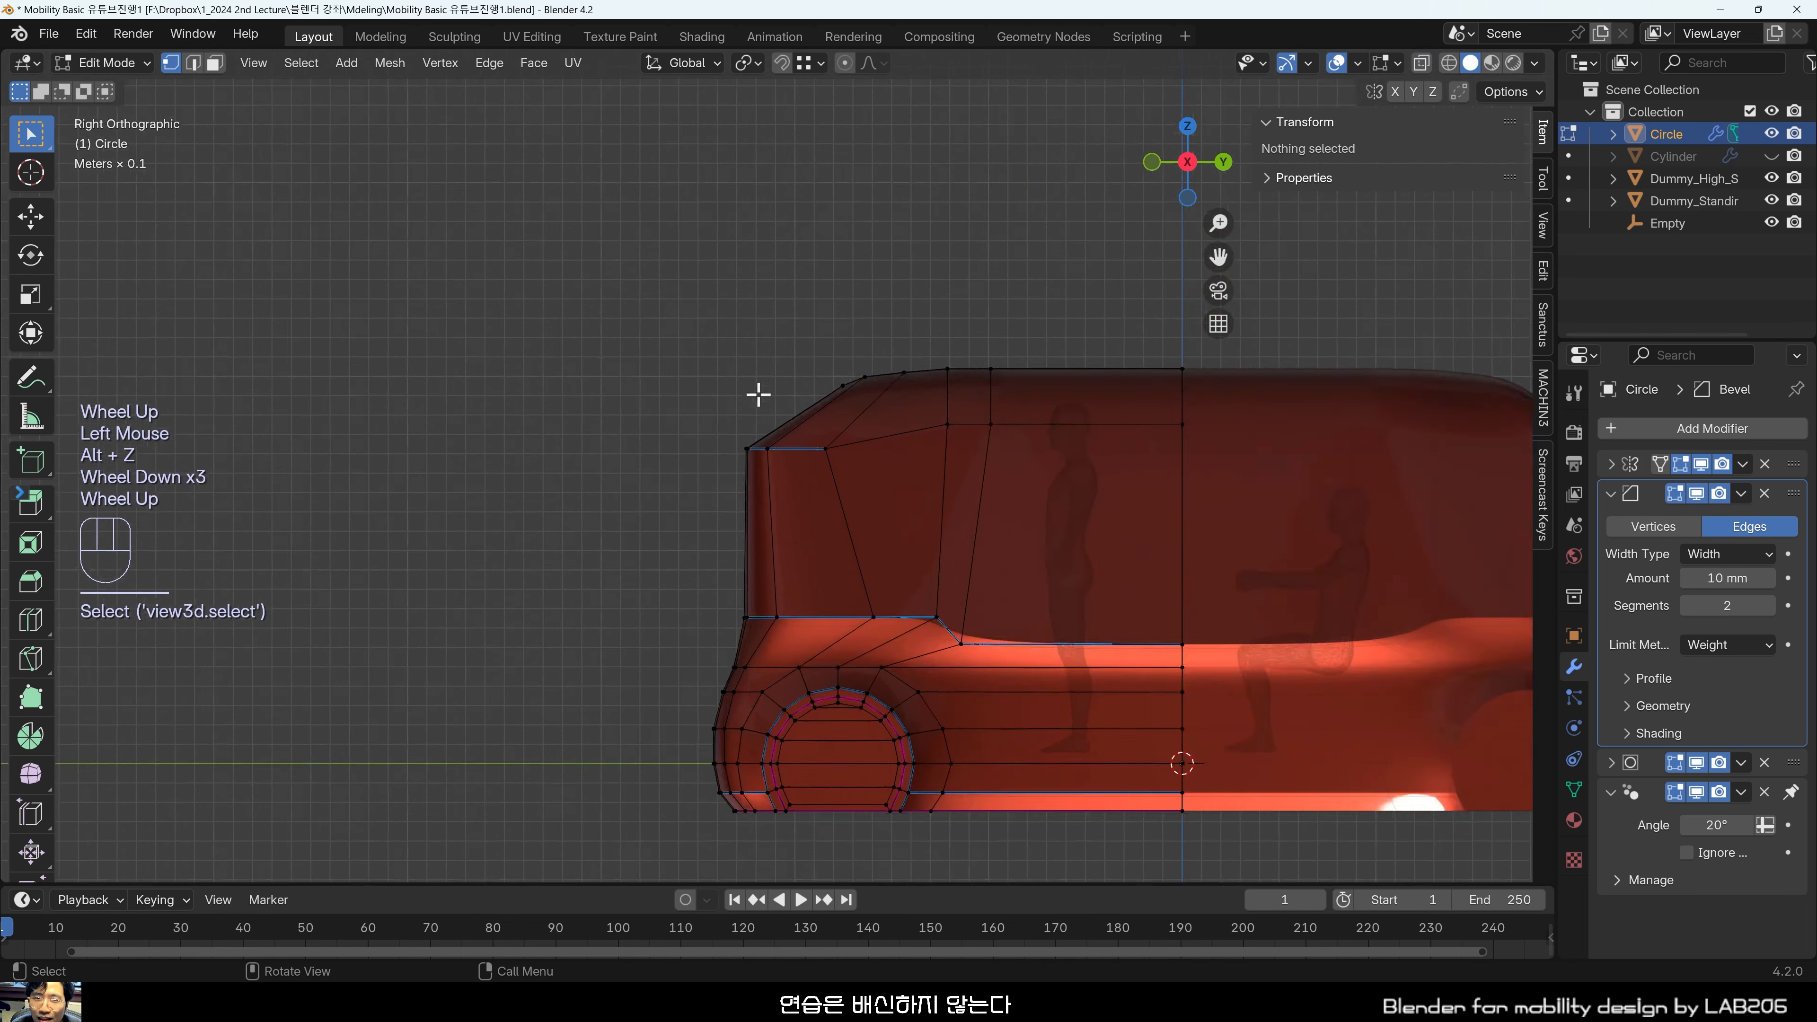
middle_click_drag(949, 511, 710, 392, "shift")
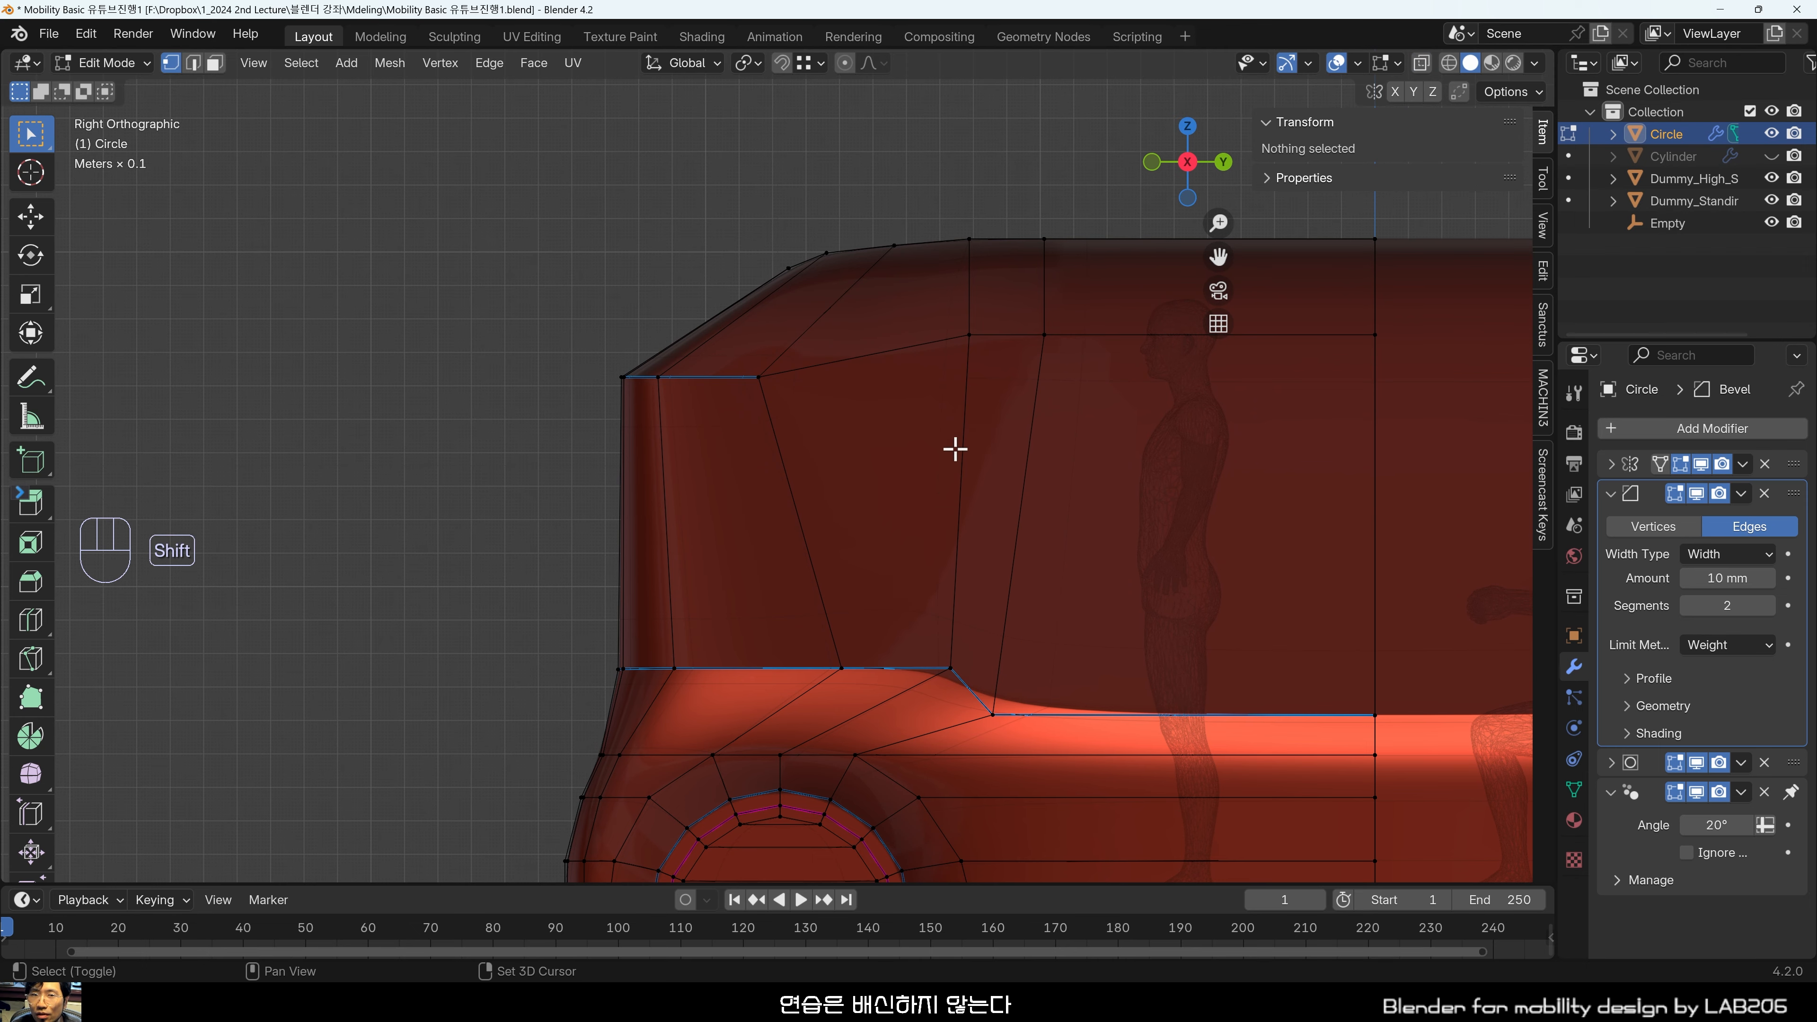
middle_click_drag(955, 449, 1036, 564, "shift")
scroll(909, 562, "down", 1)
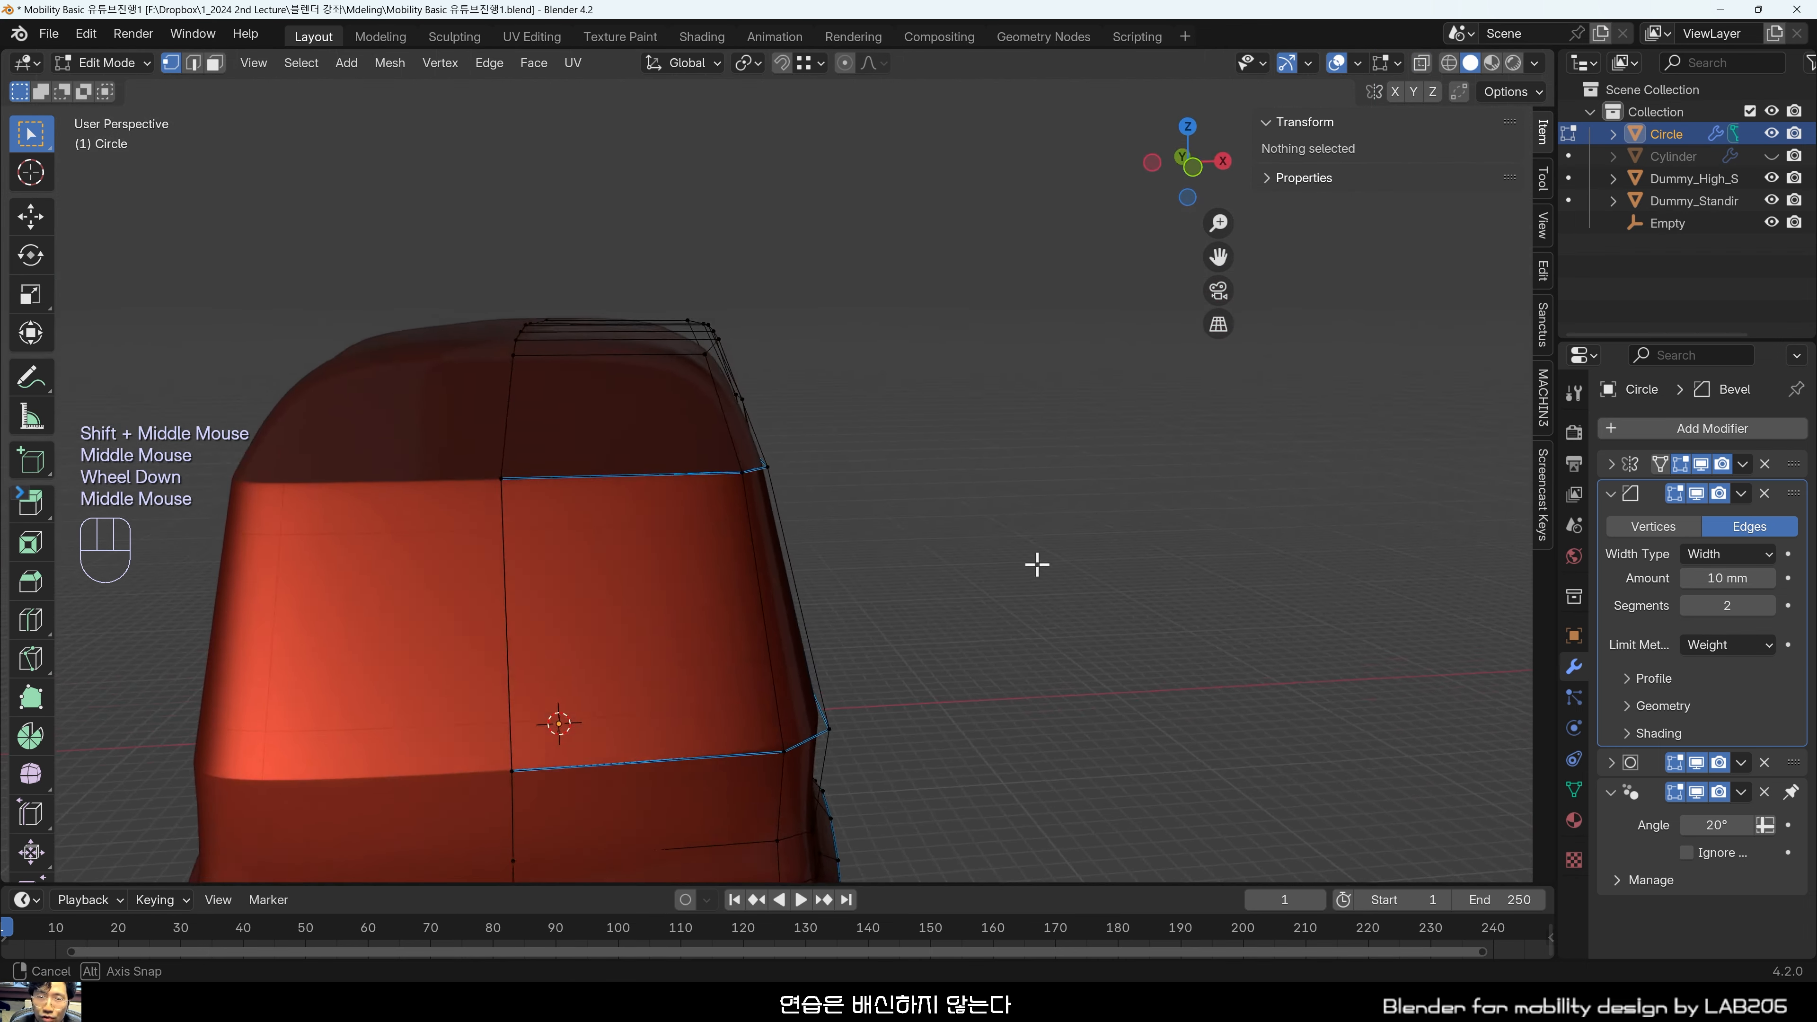
scroll(1016, 530, "down", 2)
middle_click_drag(997, 491, 864, 581)
scroll(812, 807, "up", 2)
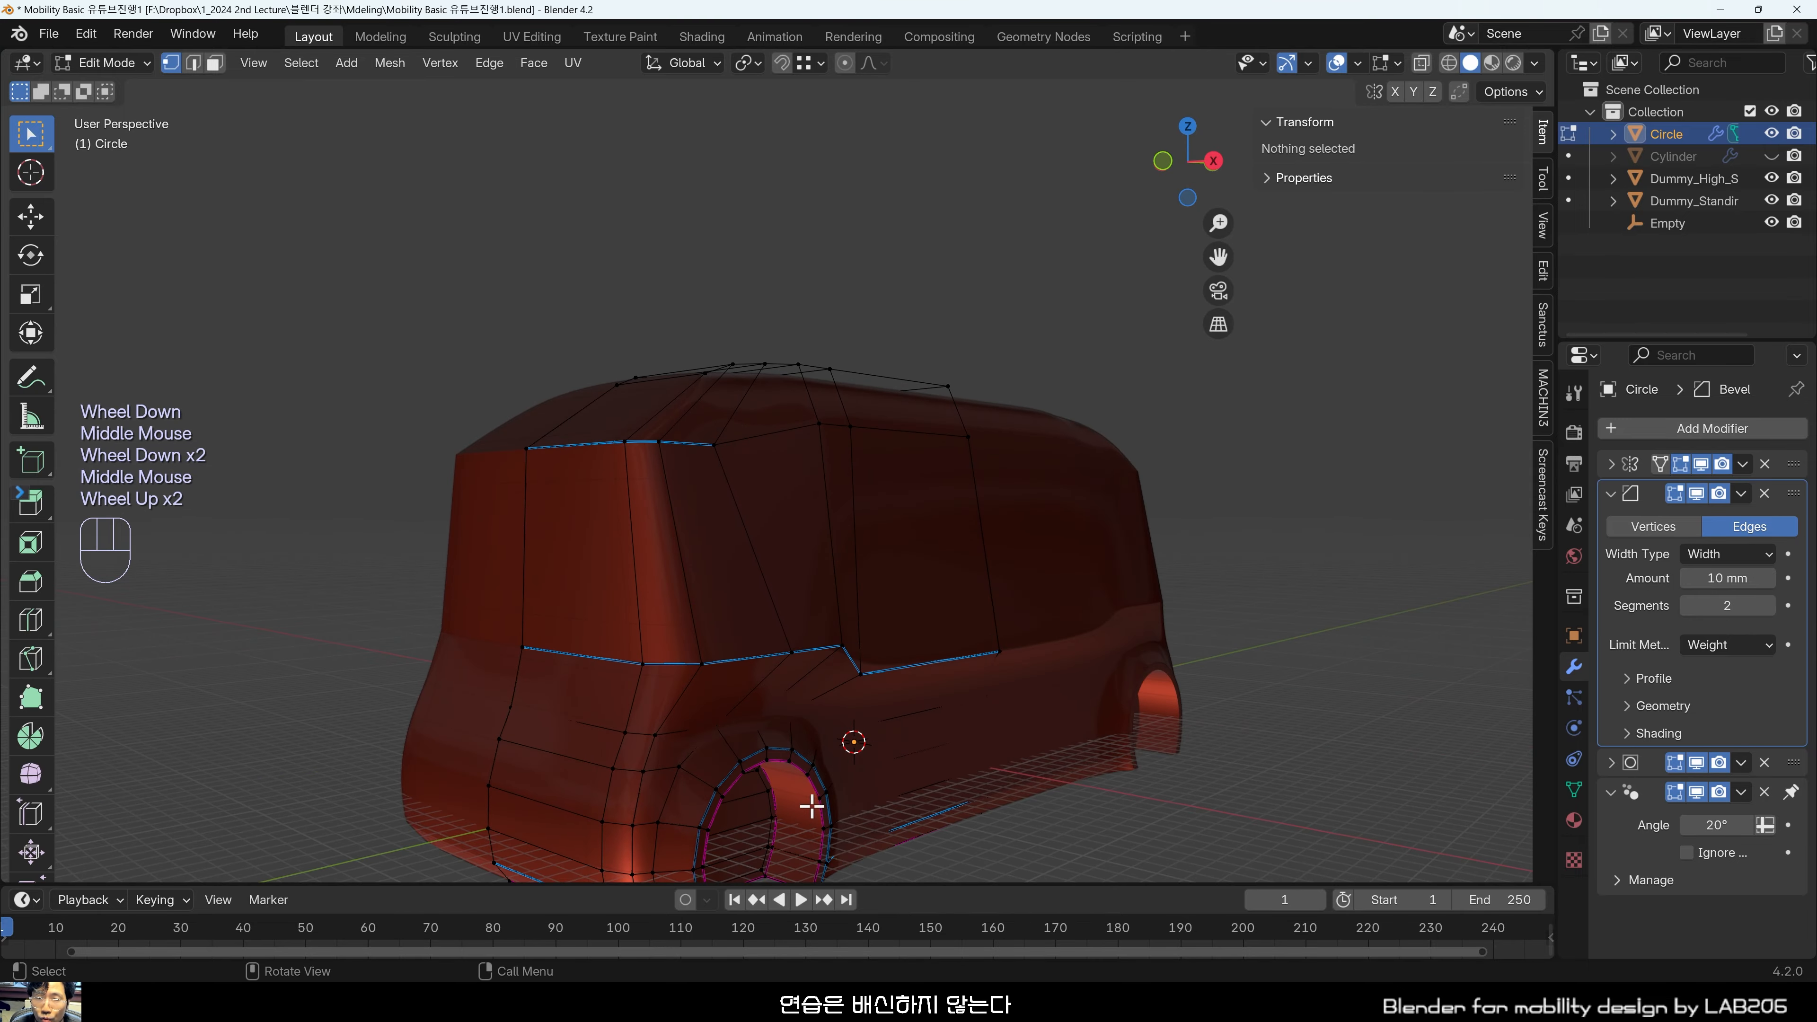
middle_click_drag(812, 807, 936, 596, "shift")
scroll(767, 434, "up", 1)
middle_click_drag(767, 435, 937, 435, "shift")
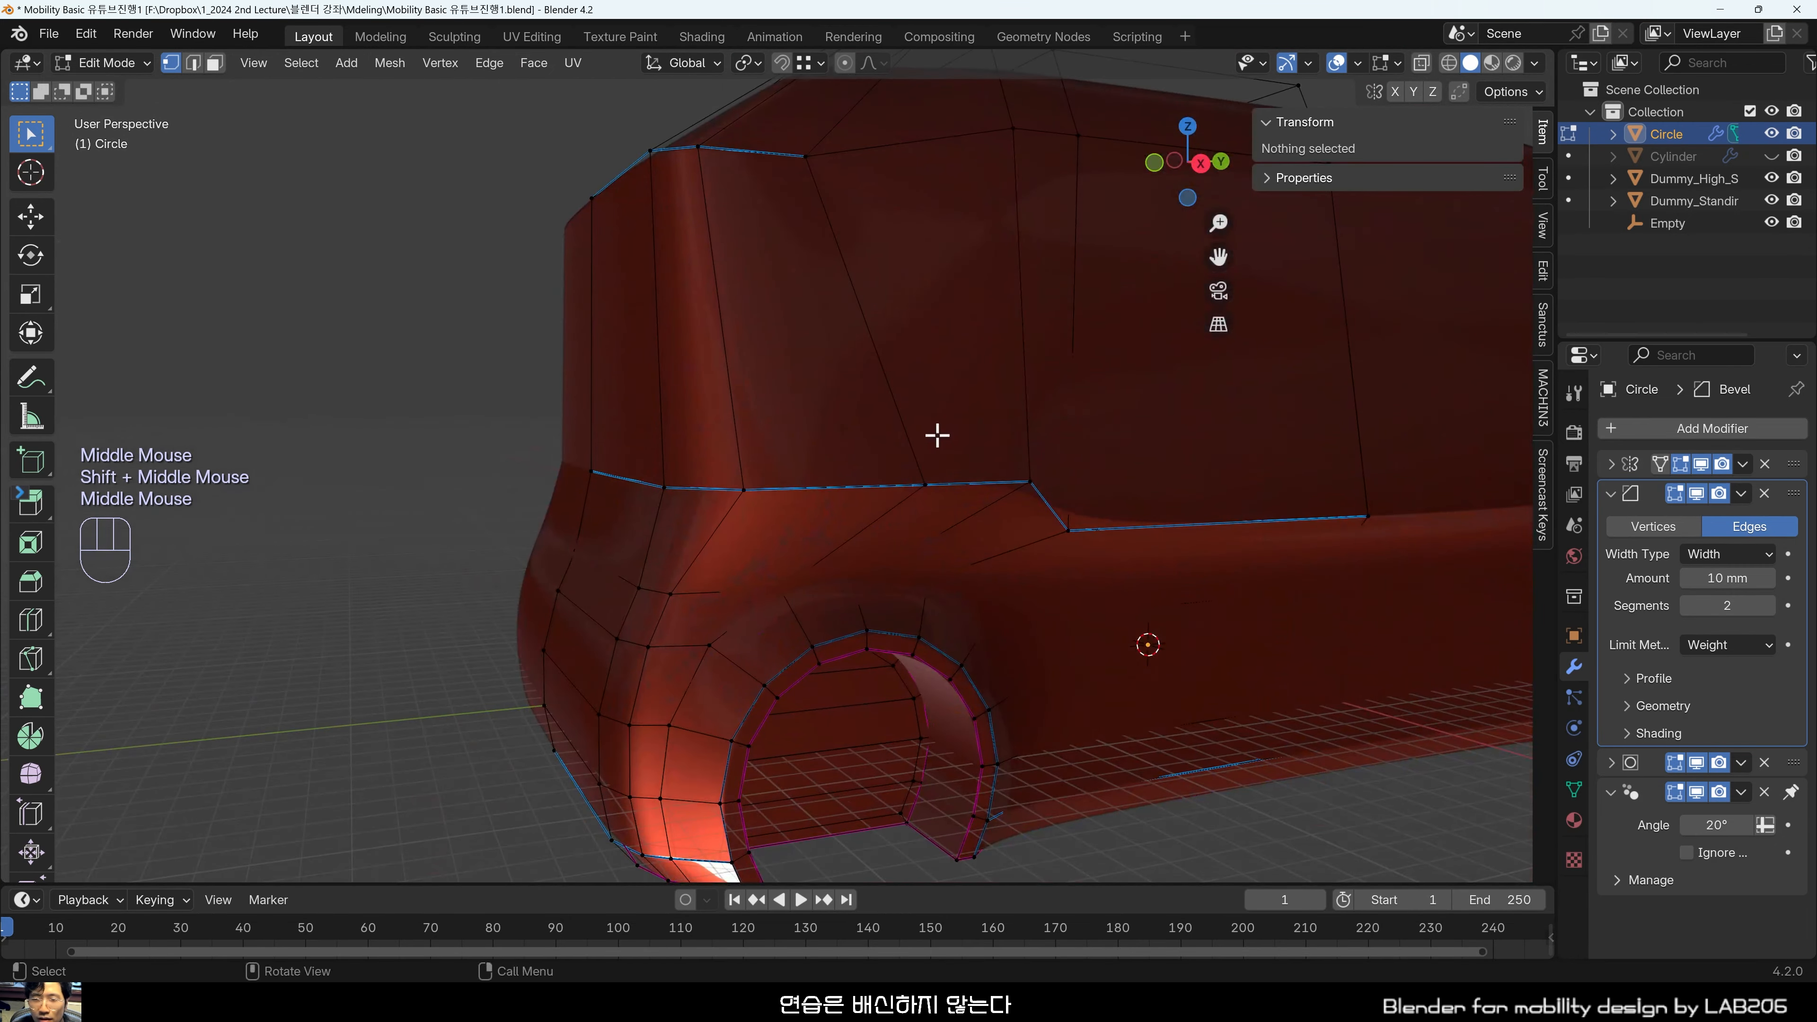
scroll(1089, 657, "down", 2)
Leave edit mode, unhide the wheels and clear the selection.
key("Tab")
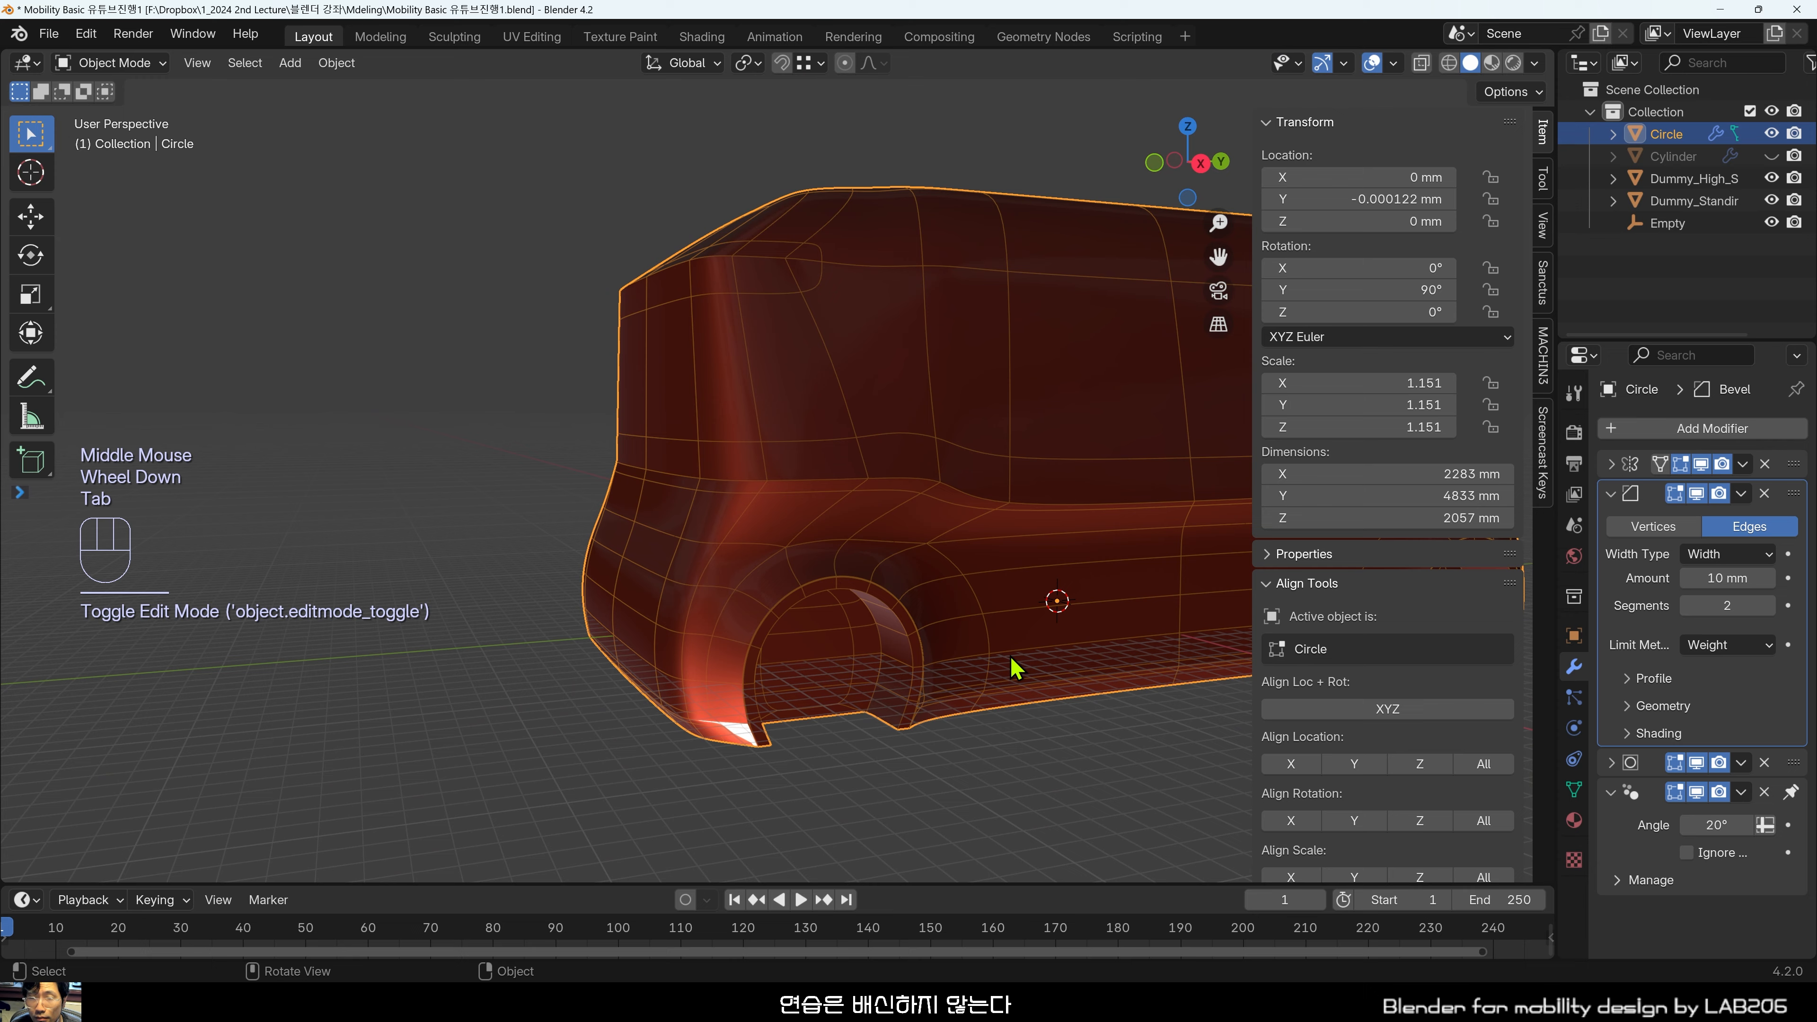
middle_click_drag(1016, 667, 1080, 665)
key("alt+h")
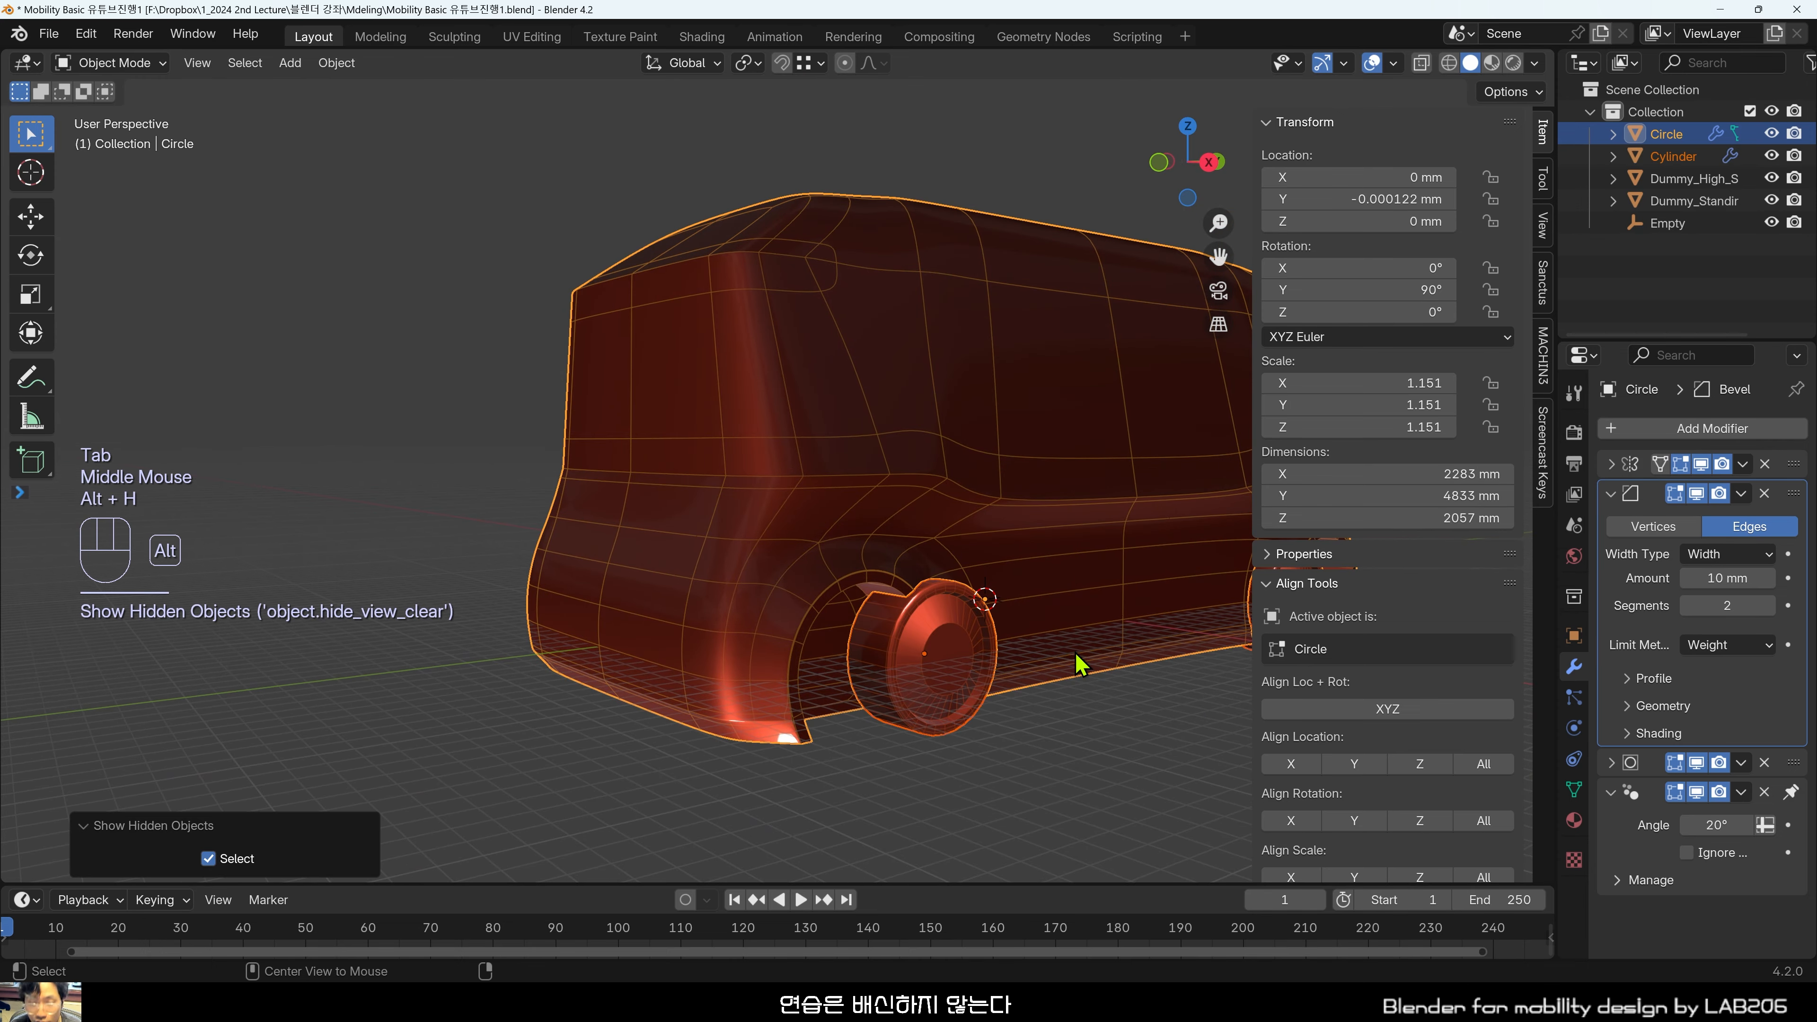
left_click(1095, 758)
Examine the wheel's position relative to the reshaped wheel arch from several angles.
left_click(954, 707)
scroll(868, 719, "up", 1)
middle_click_drag(868, 718, 867, 415)
scroll(763, 698, "up", 2)
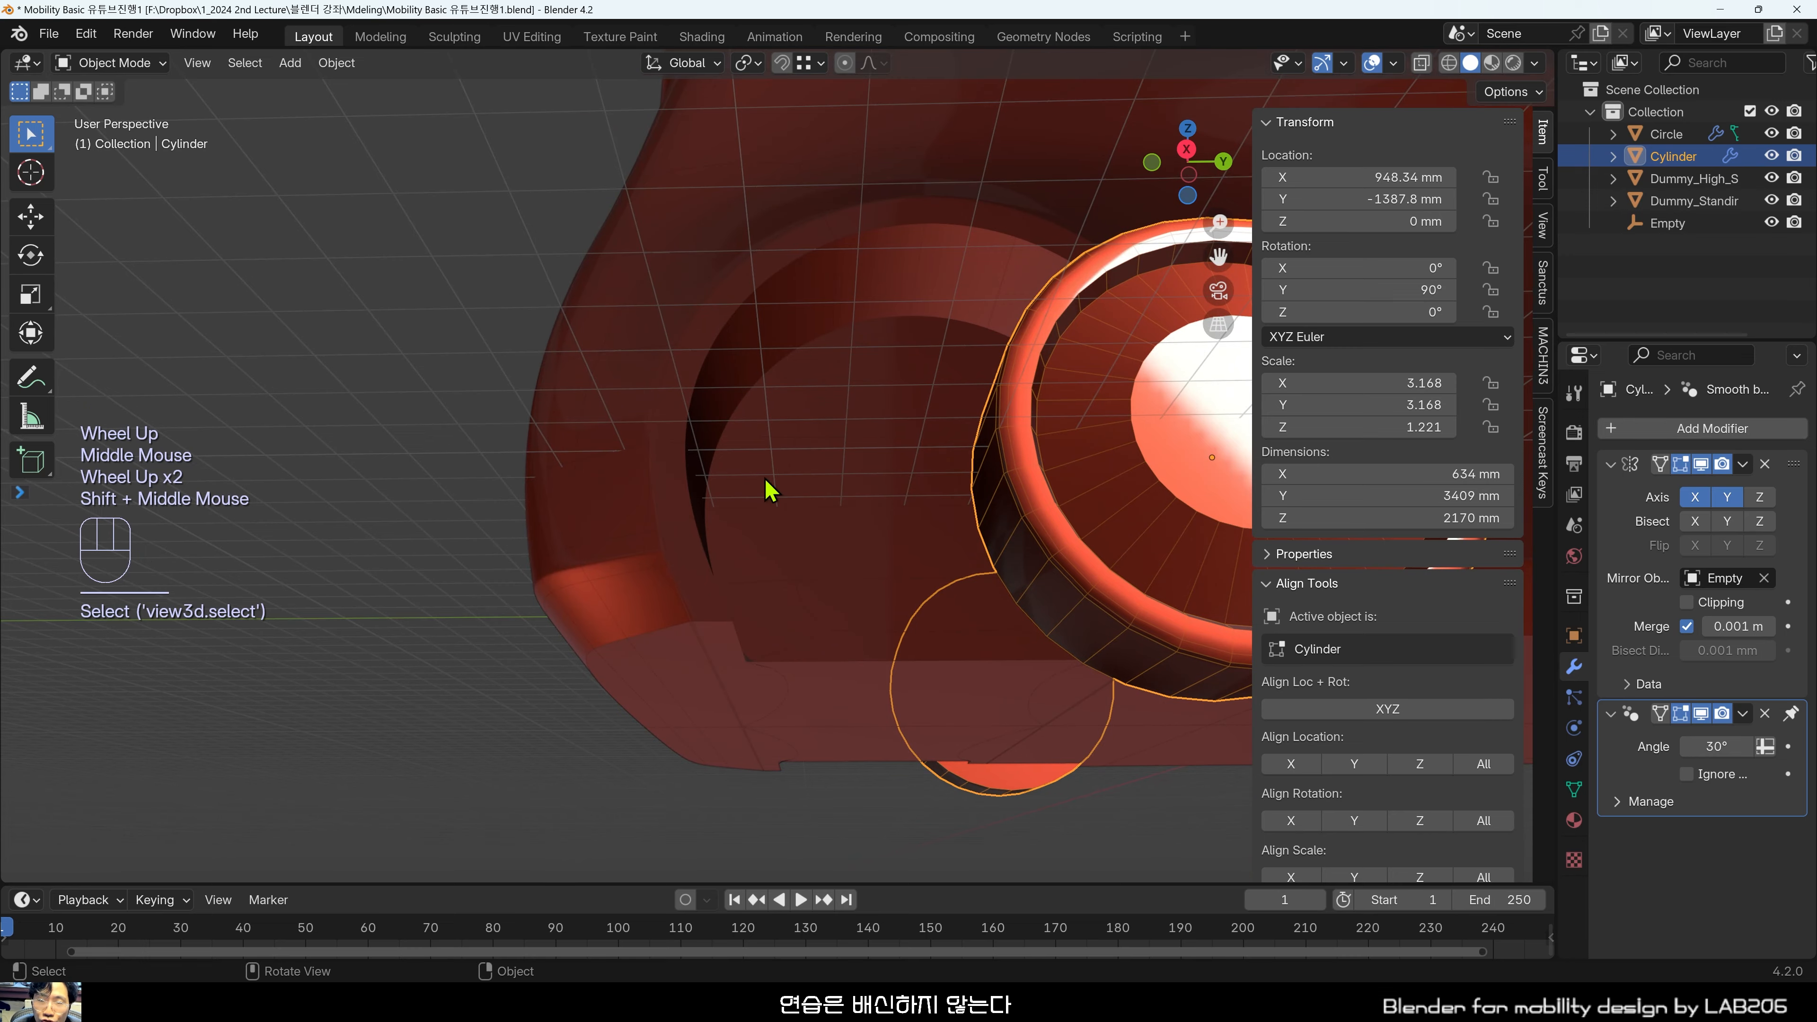
middle_click_drag(769, 491, 942, 602)
left_click(943, 602)
scroll(944, 600, "down", 3)
scroll(1067, 629, "up", 2)
middle_click_drag(1067, 630, 899, 649)
left_click(843, 716)
left_click(897, 628)
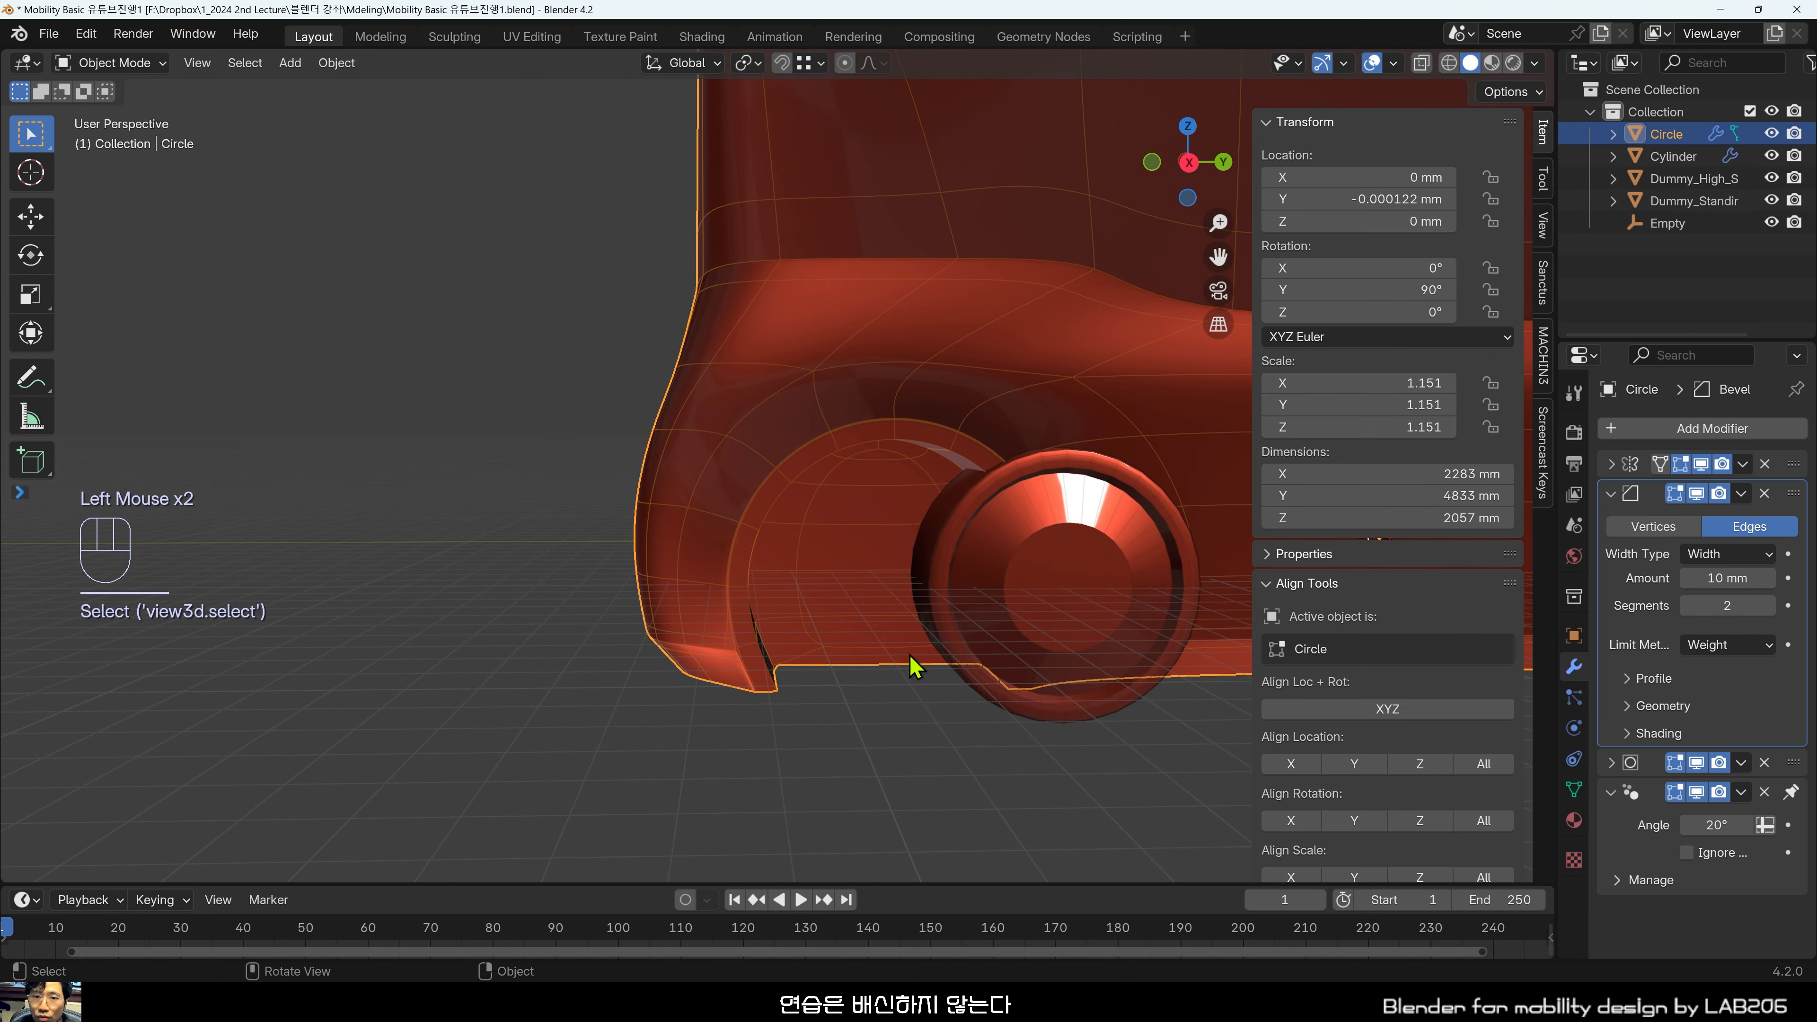
middle_click_drag(910, 666, 1005, 674)
scroll(804, 609, "up", 1)
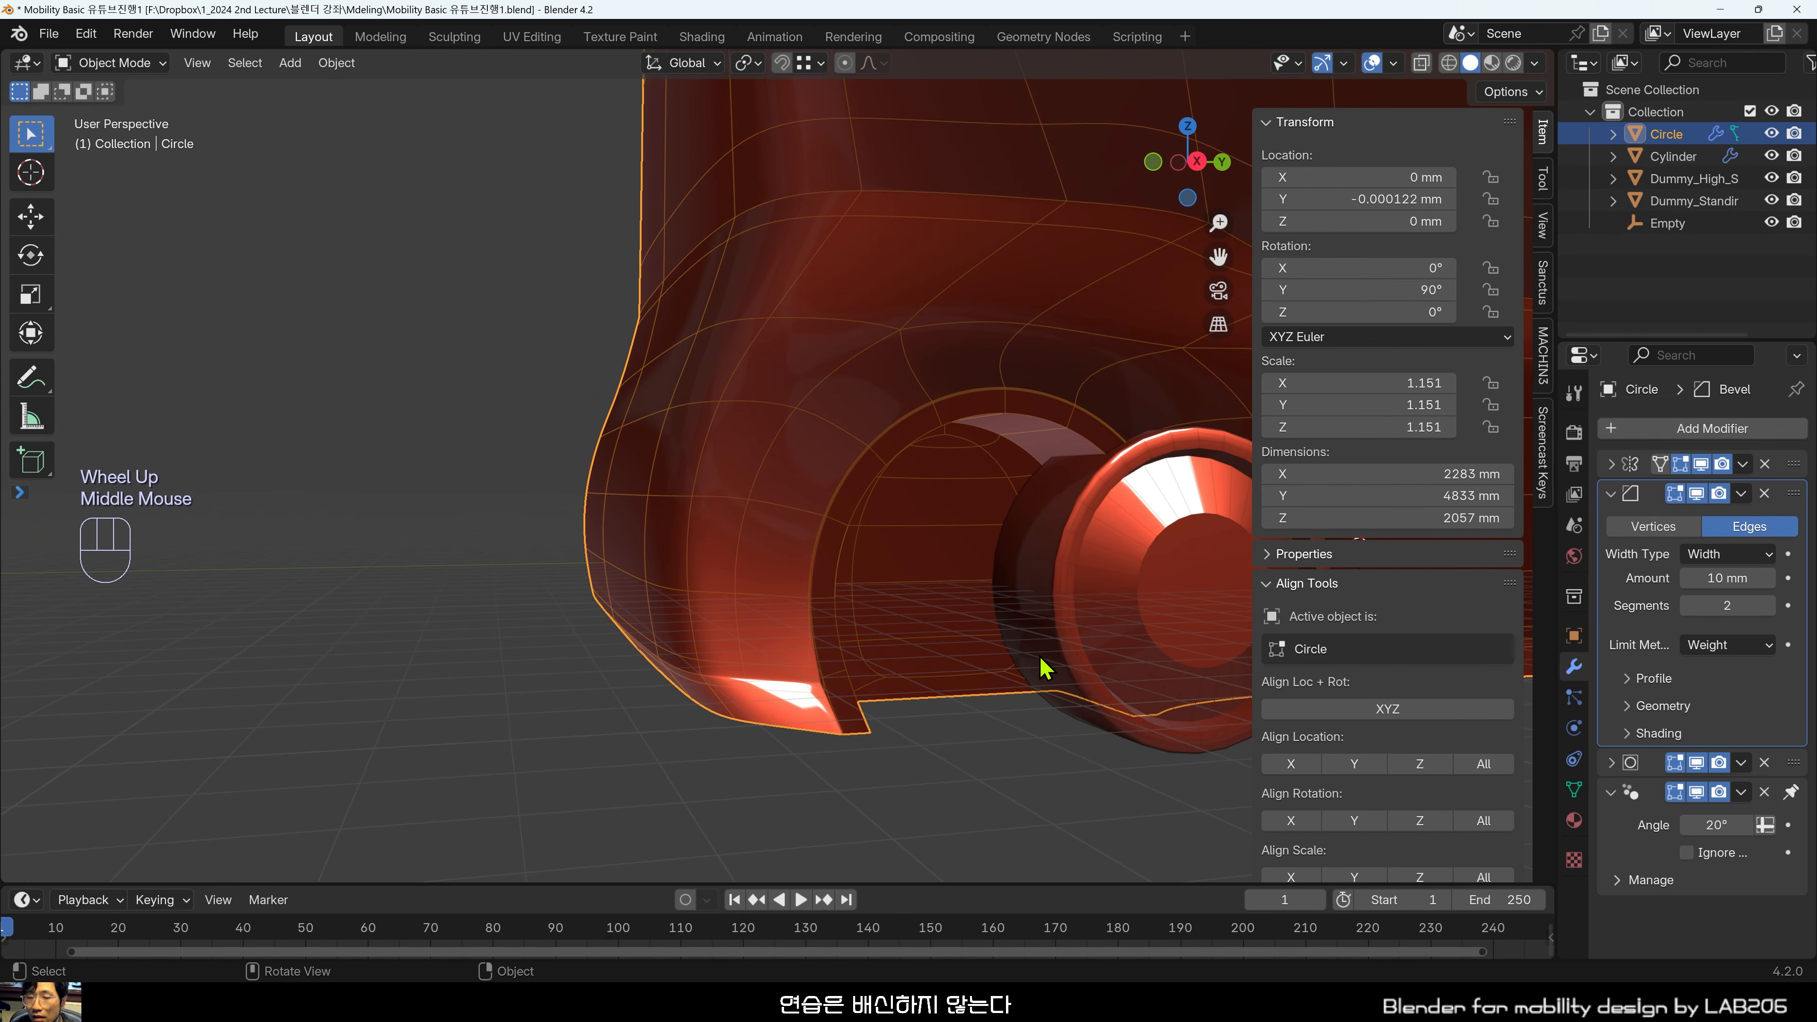
middle_click_drag(998, 648, 914, 734)
left_click(1057, 652)
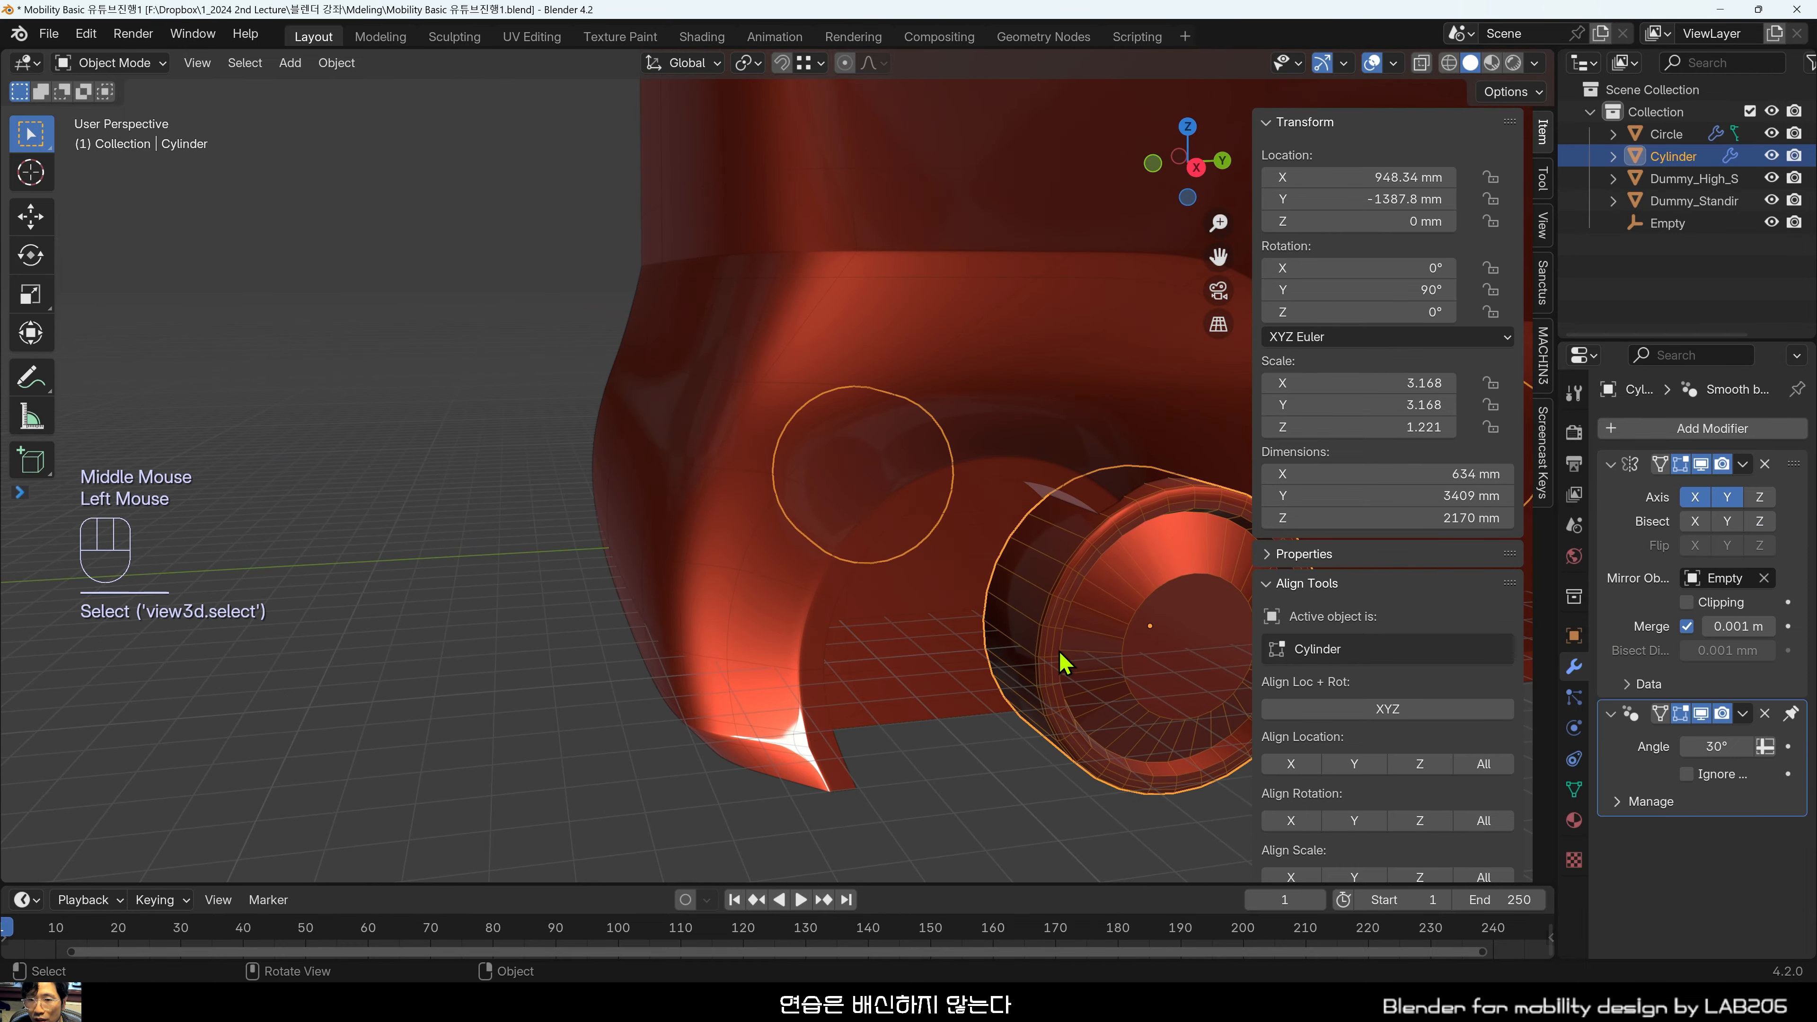
middle_click_drag(1100, 653, 859, 655, "shift")
mouse_move(858, 655)
middle_mouse_down()
mouse_move(996, 650)
mouse_move(864, 641)
middle_mouse_up()
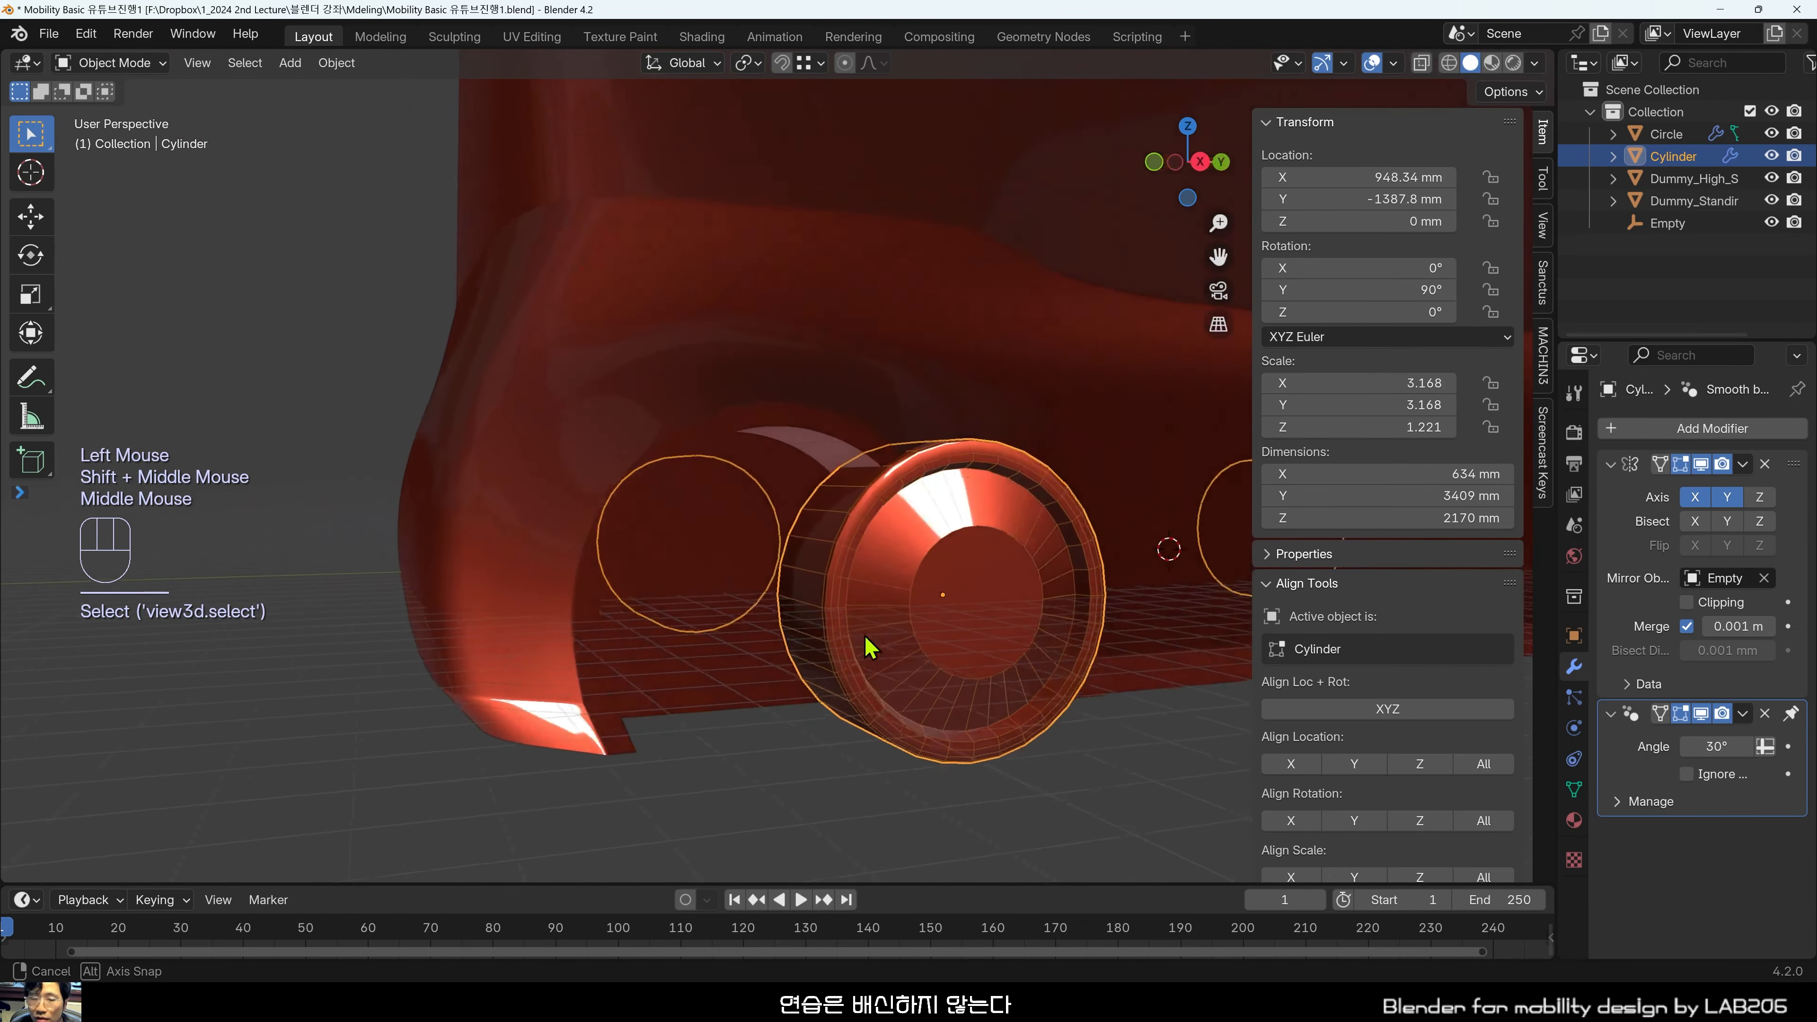
Hide the wheels again and open the van body in edit mode.
left_click(762, 754)
left_click(1038, 581)
key("h")
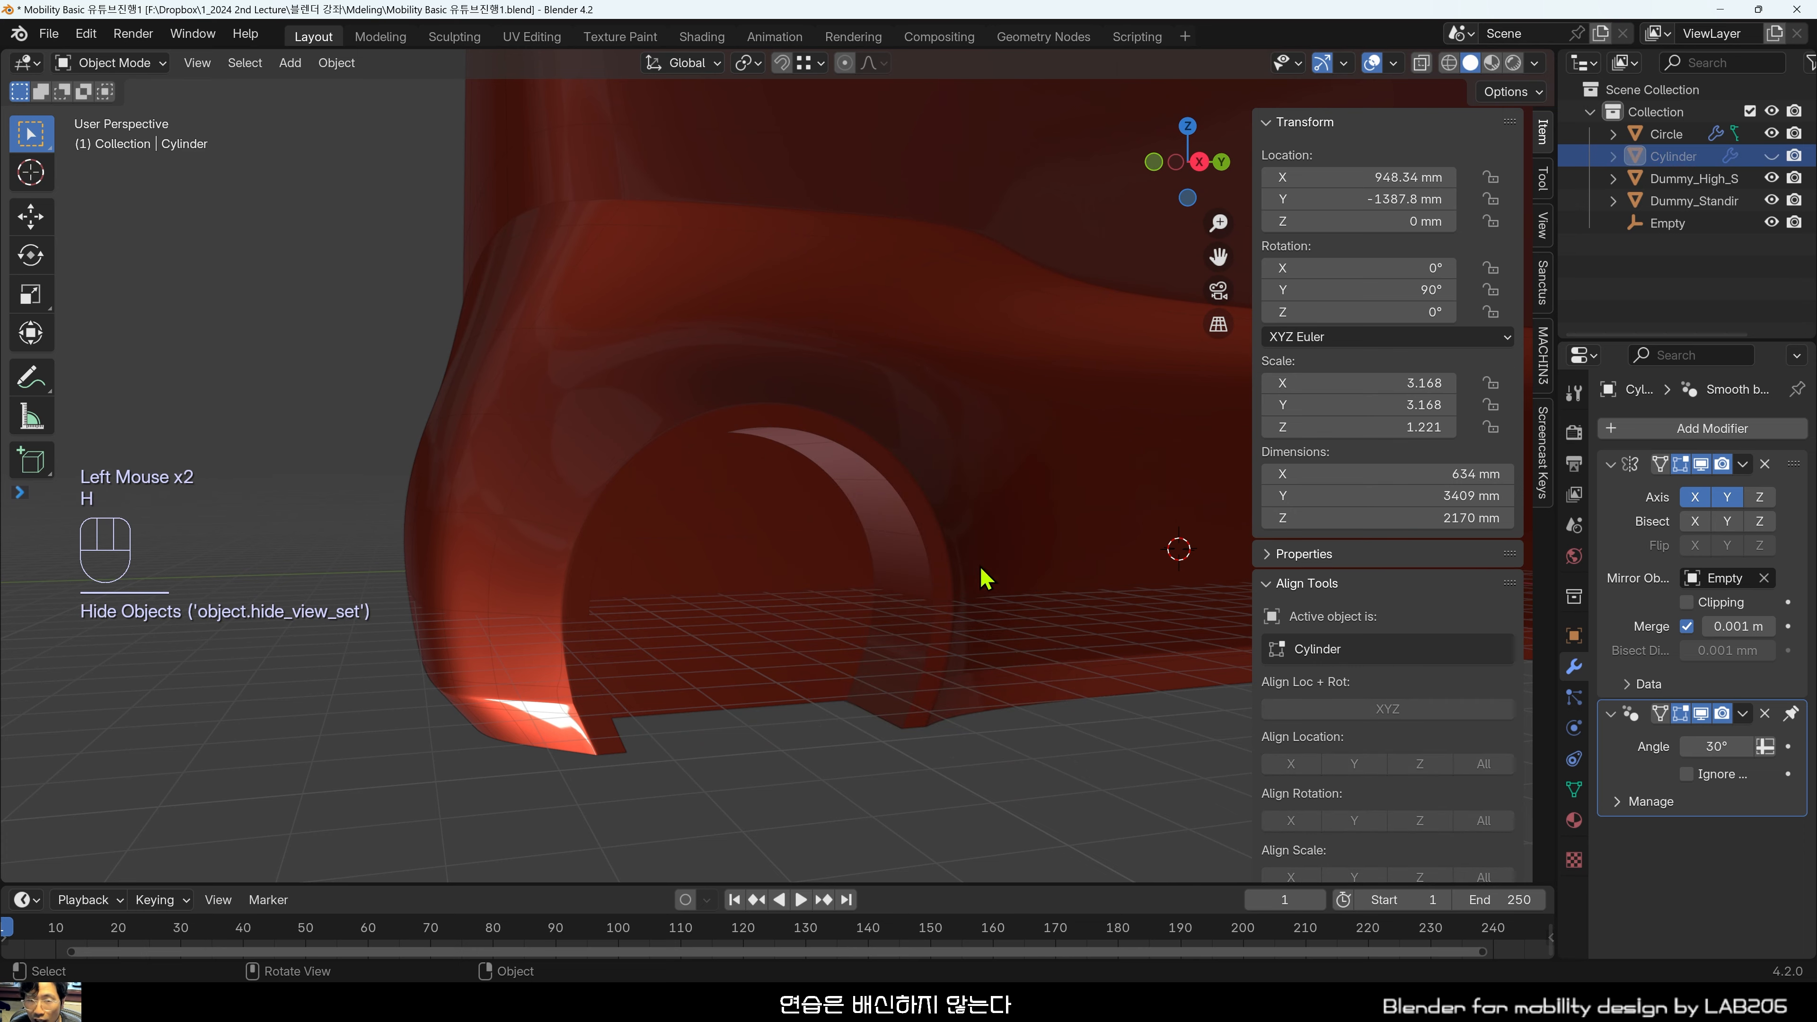
left_click(913, 596)
middle_click_drag(913, 597, 862, 575)
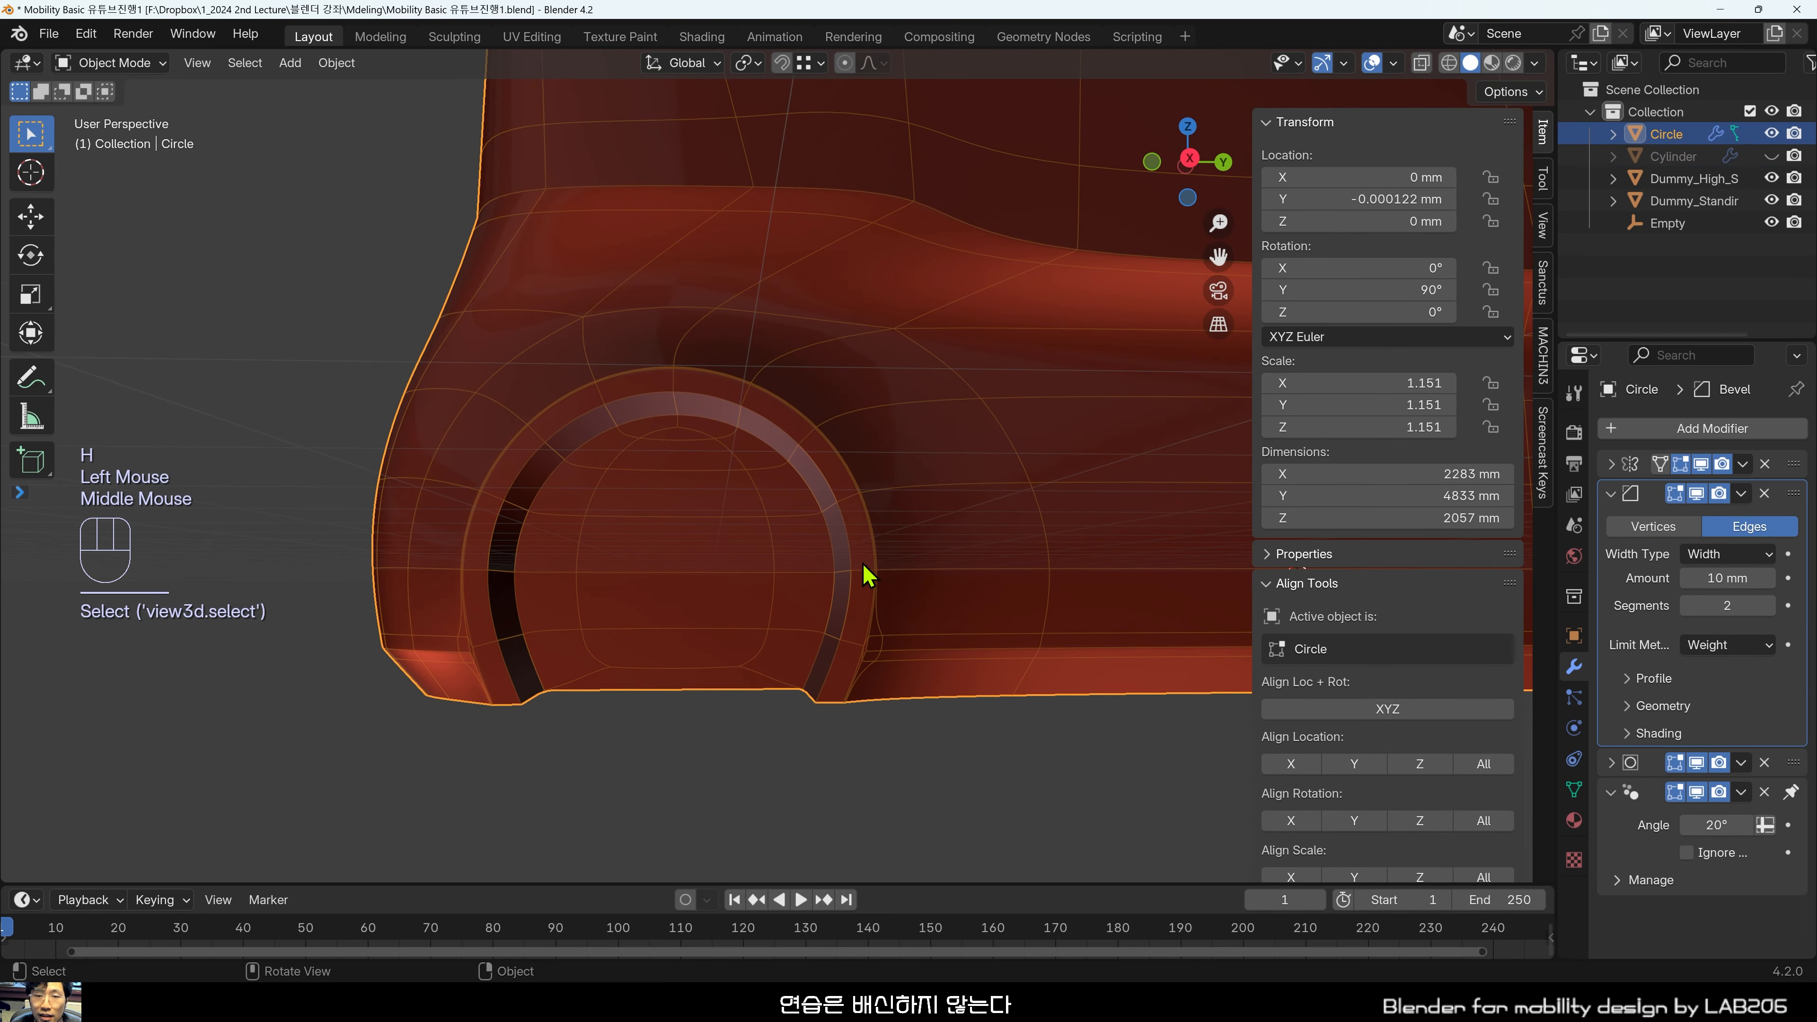
key("Tab")
Select the two opposite vertices at mid-height on the inner outline of the wheel well and check the pair in the right side view.
scroll(863, 562, "down", 2)
scroll(543, 649, "up", 3)
middle_click_drag(542, 650, 823, 620, "shift")
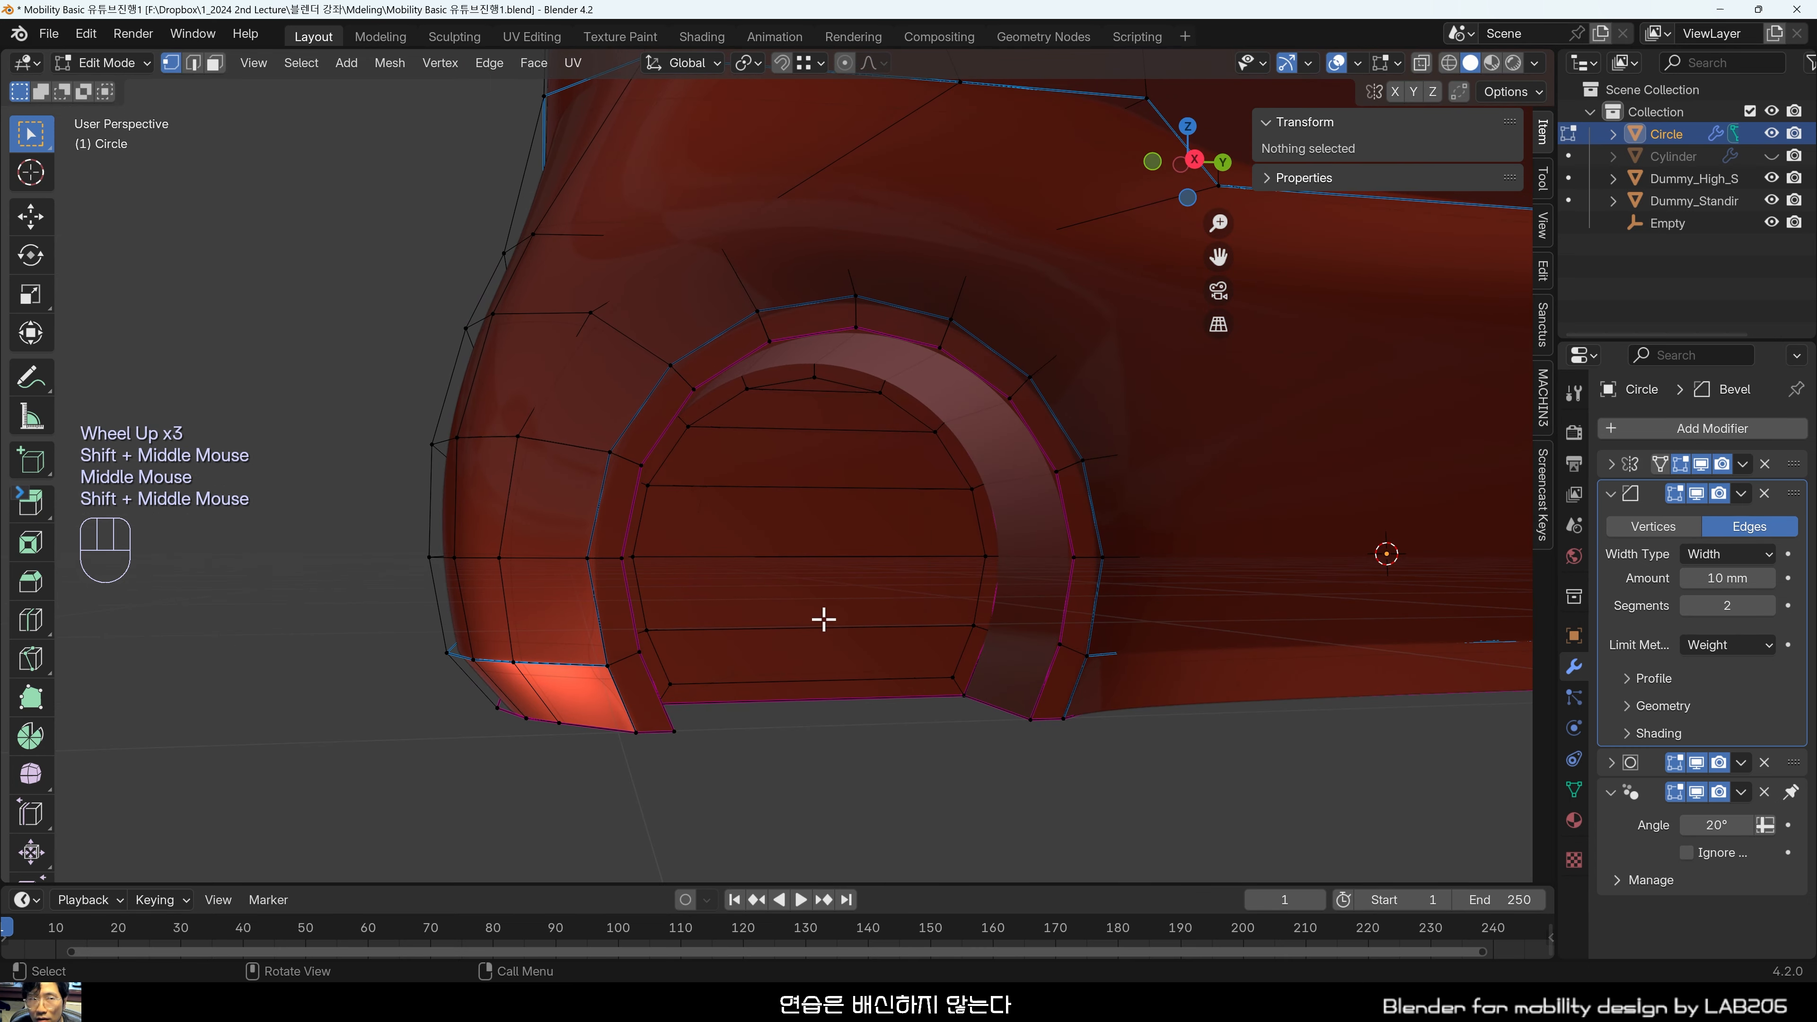
scroll(843, 627, "up", 1)
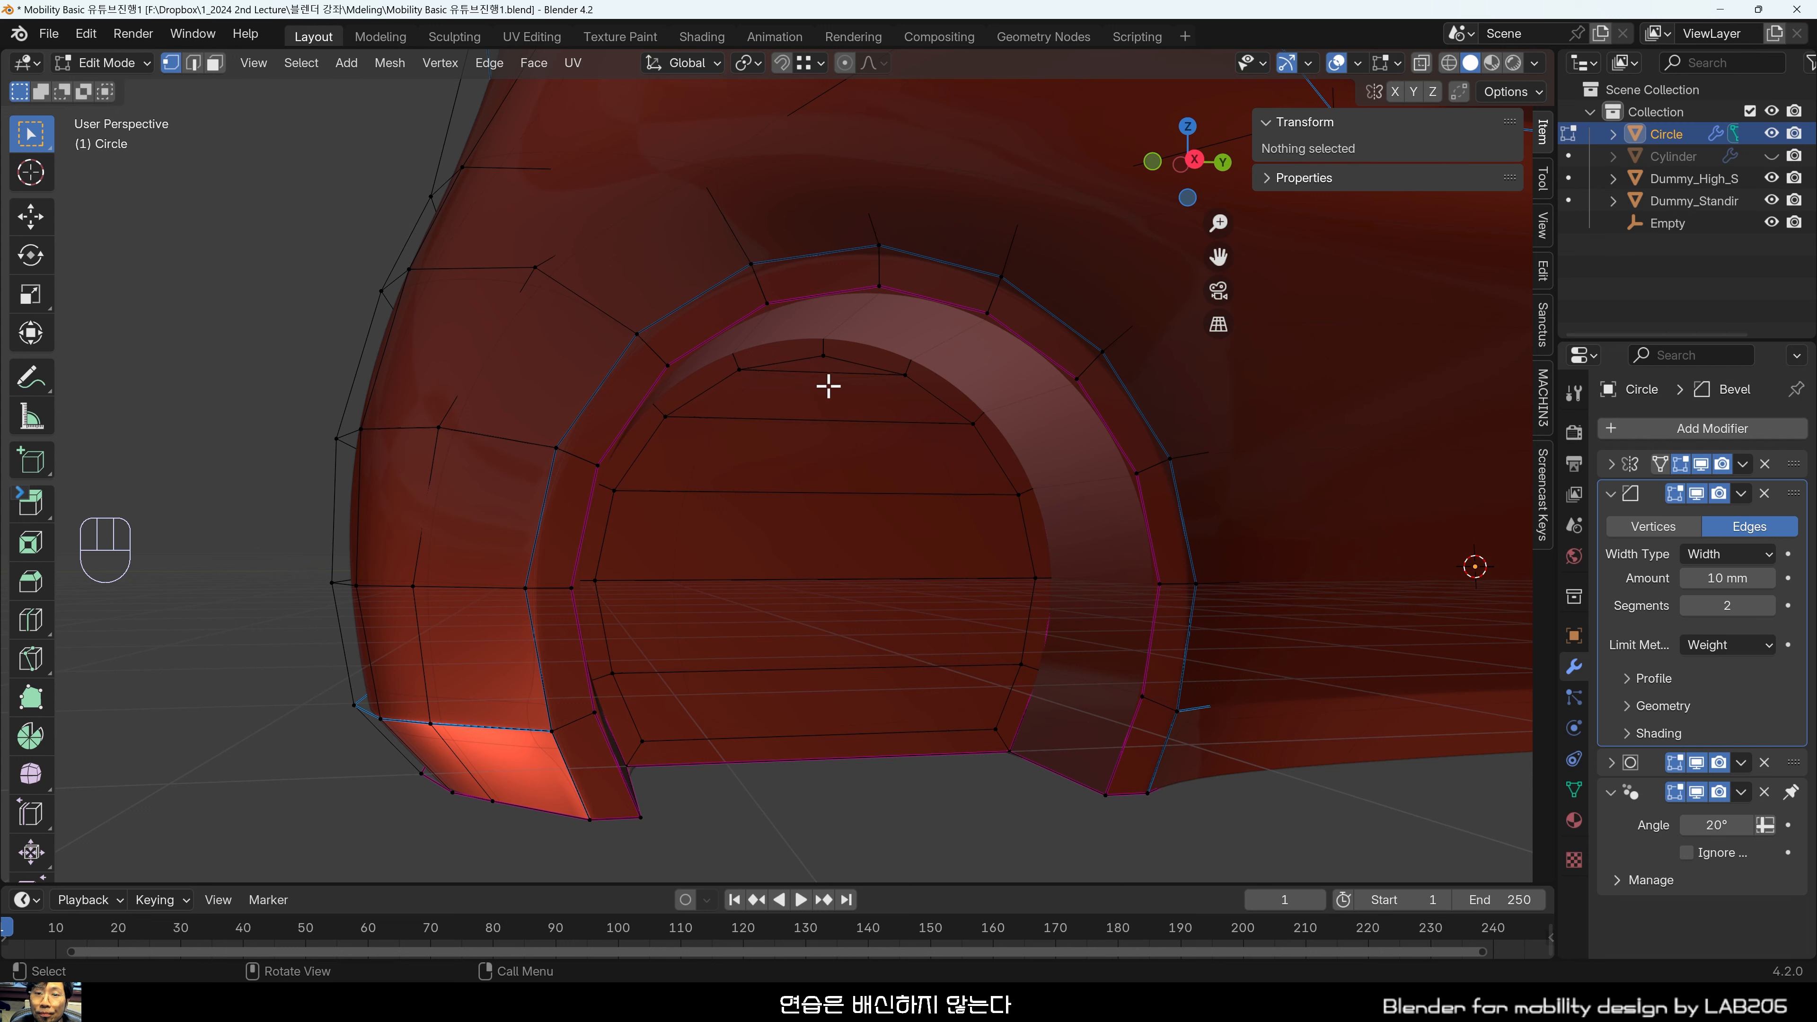
left_click(824, 356)
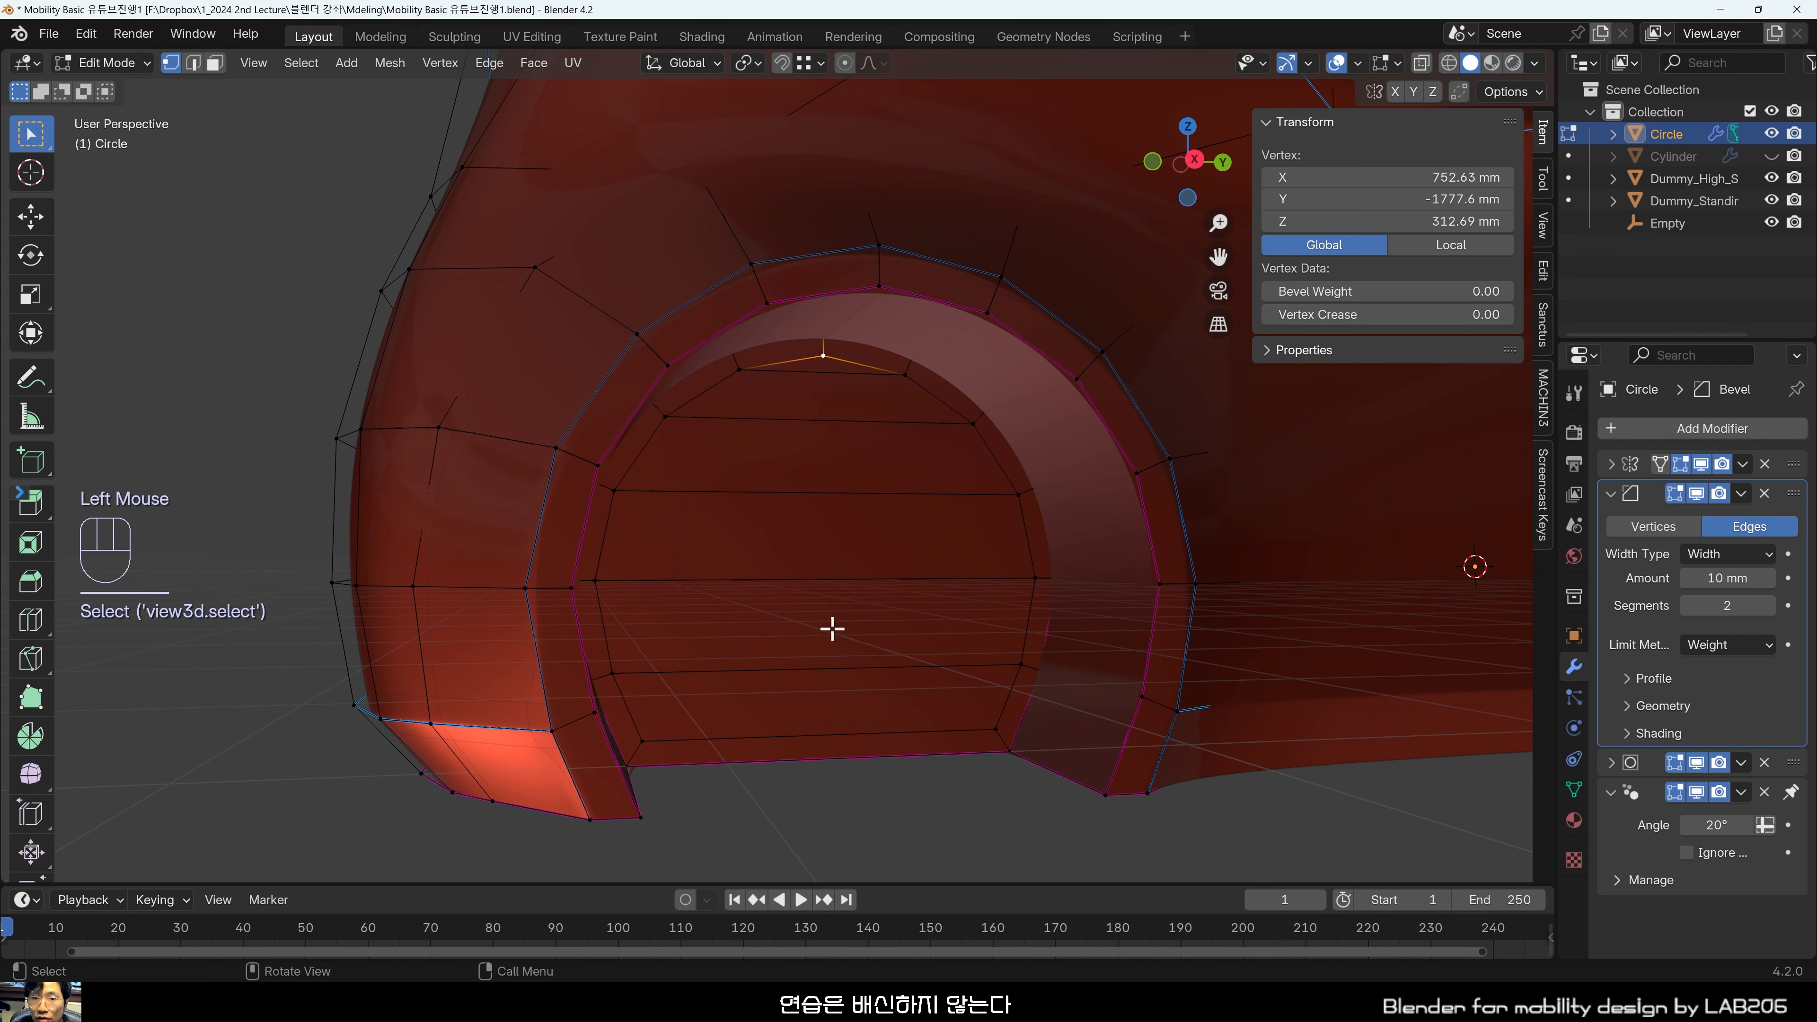
middle_click_drag(815, 532, 604, 585)
left_click(576, 580)
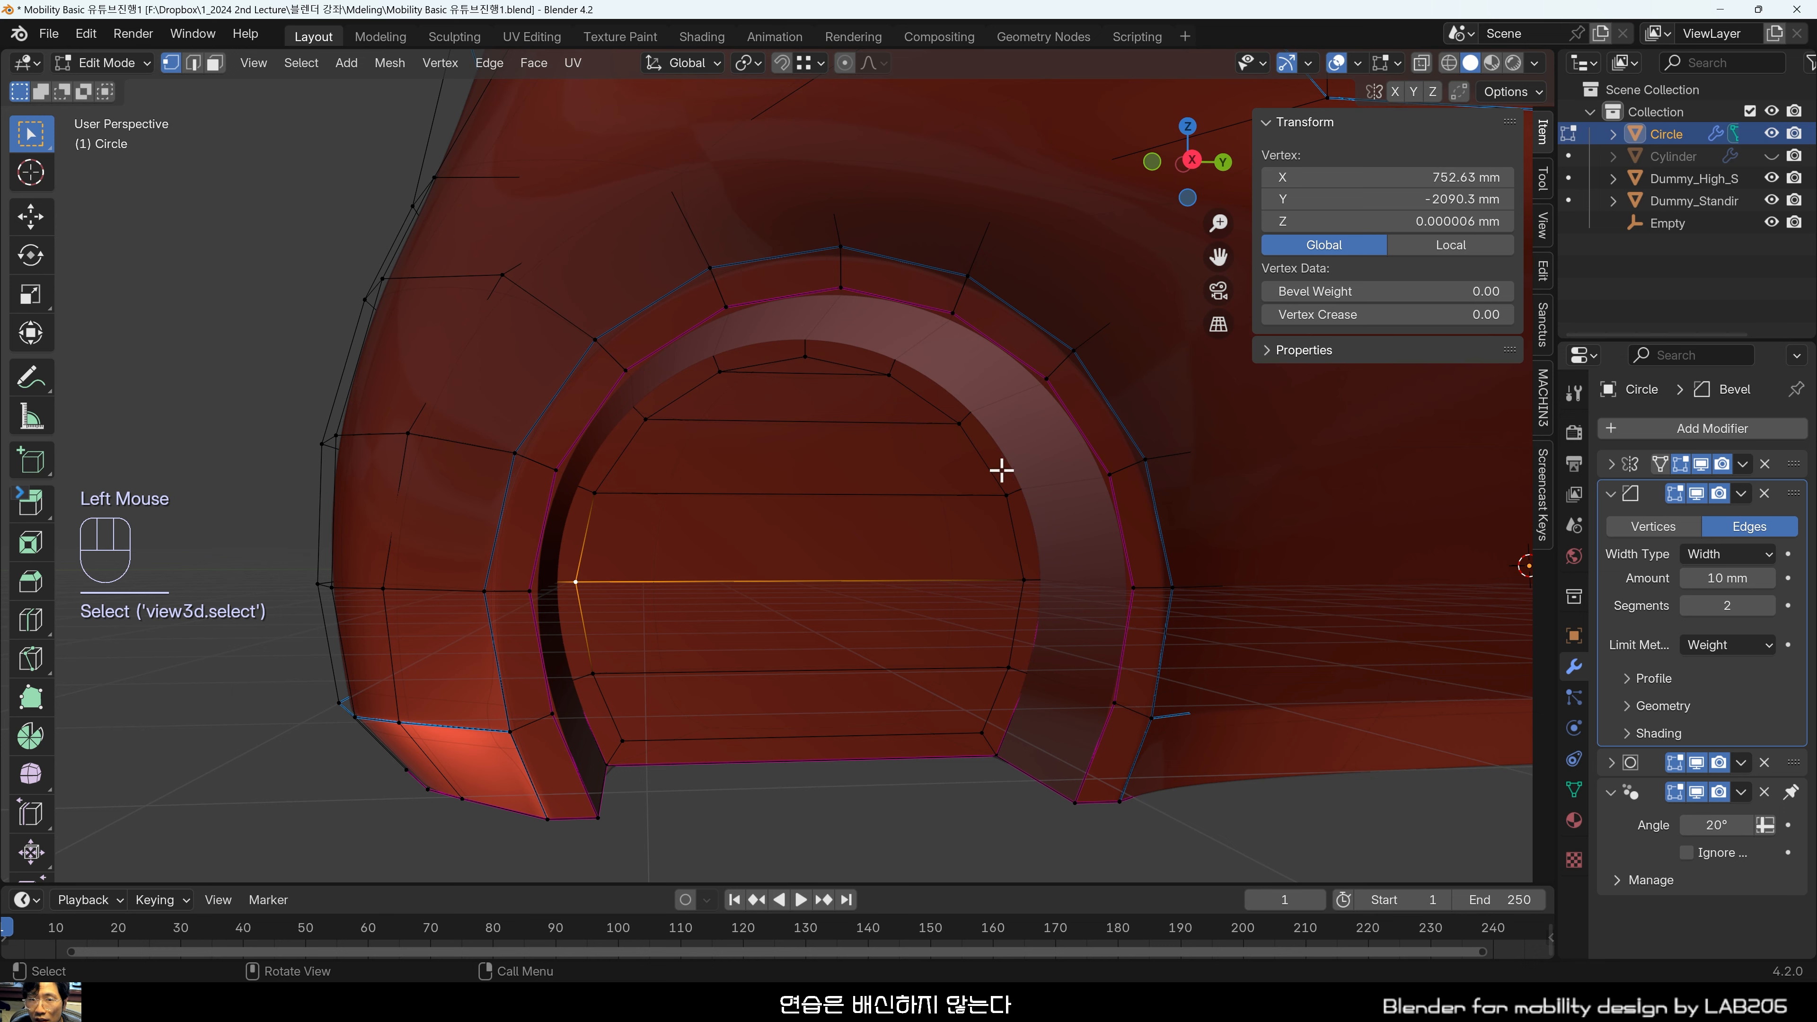
middle_click_drag(912, 651, 1002, 581)
left_click(997, 563, "shift")
key("grave")
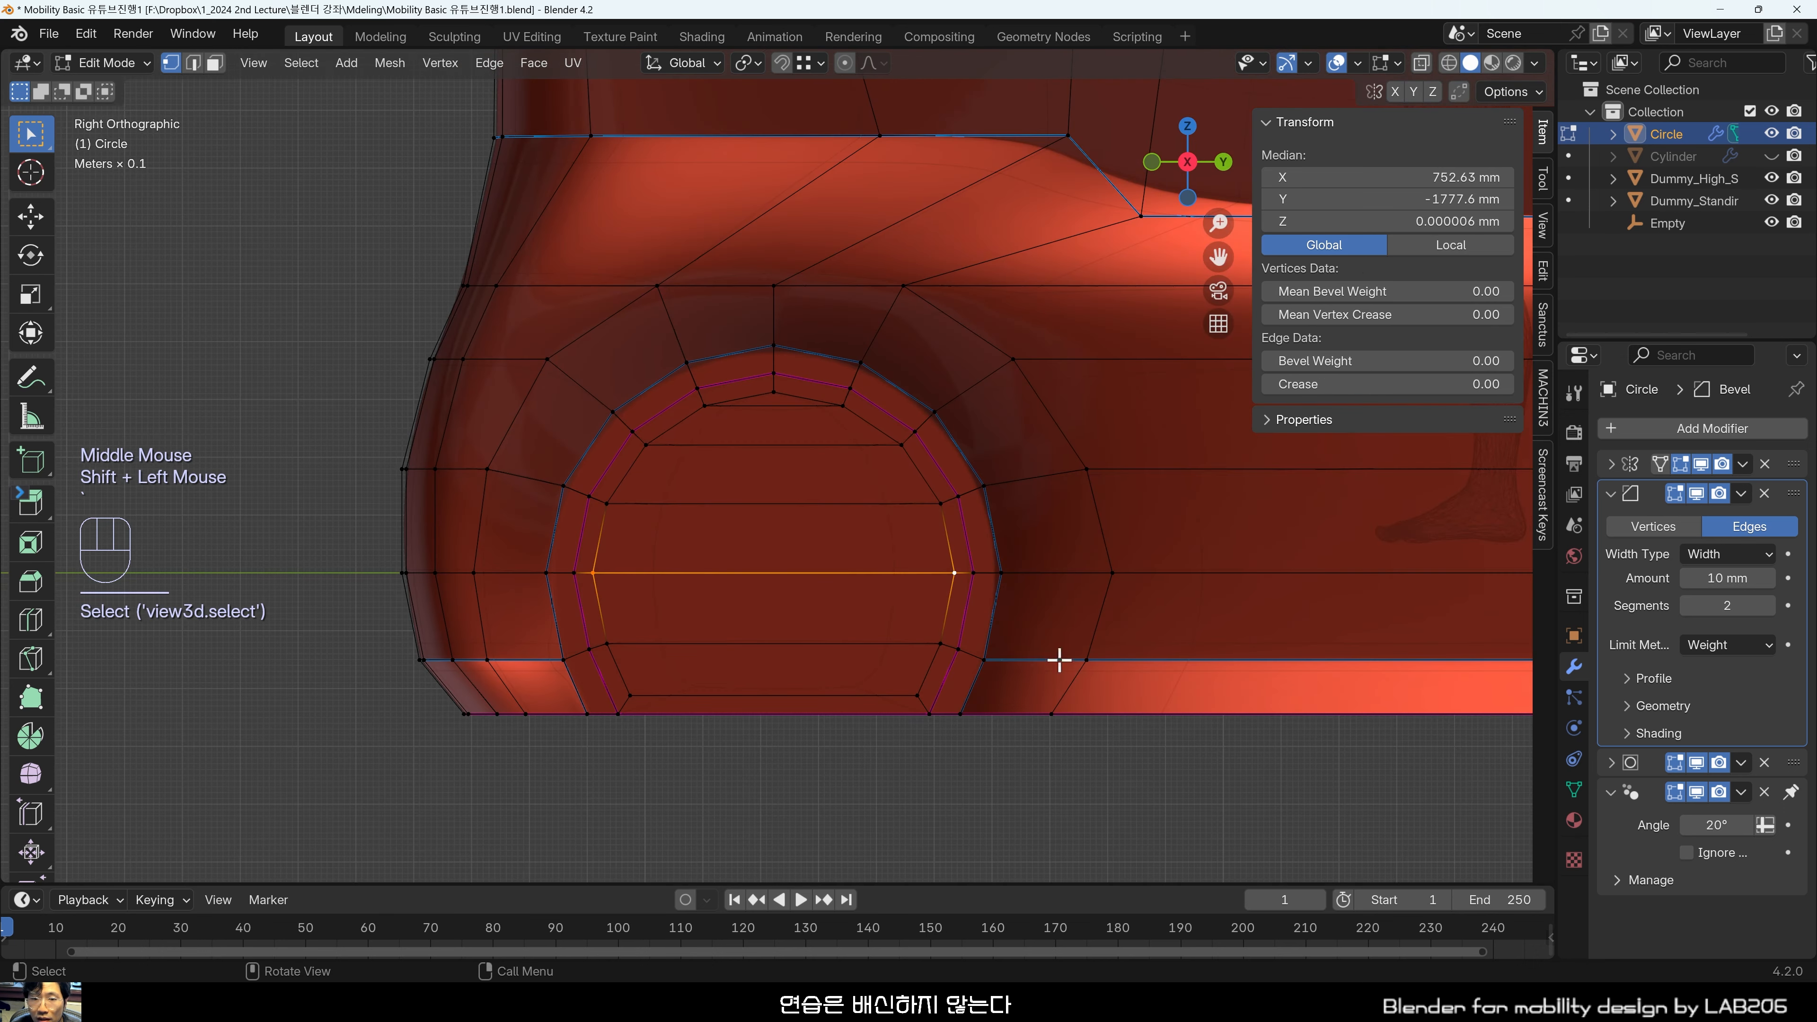
scroll(879, 671, "up", 3)
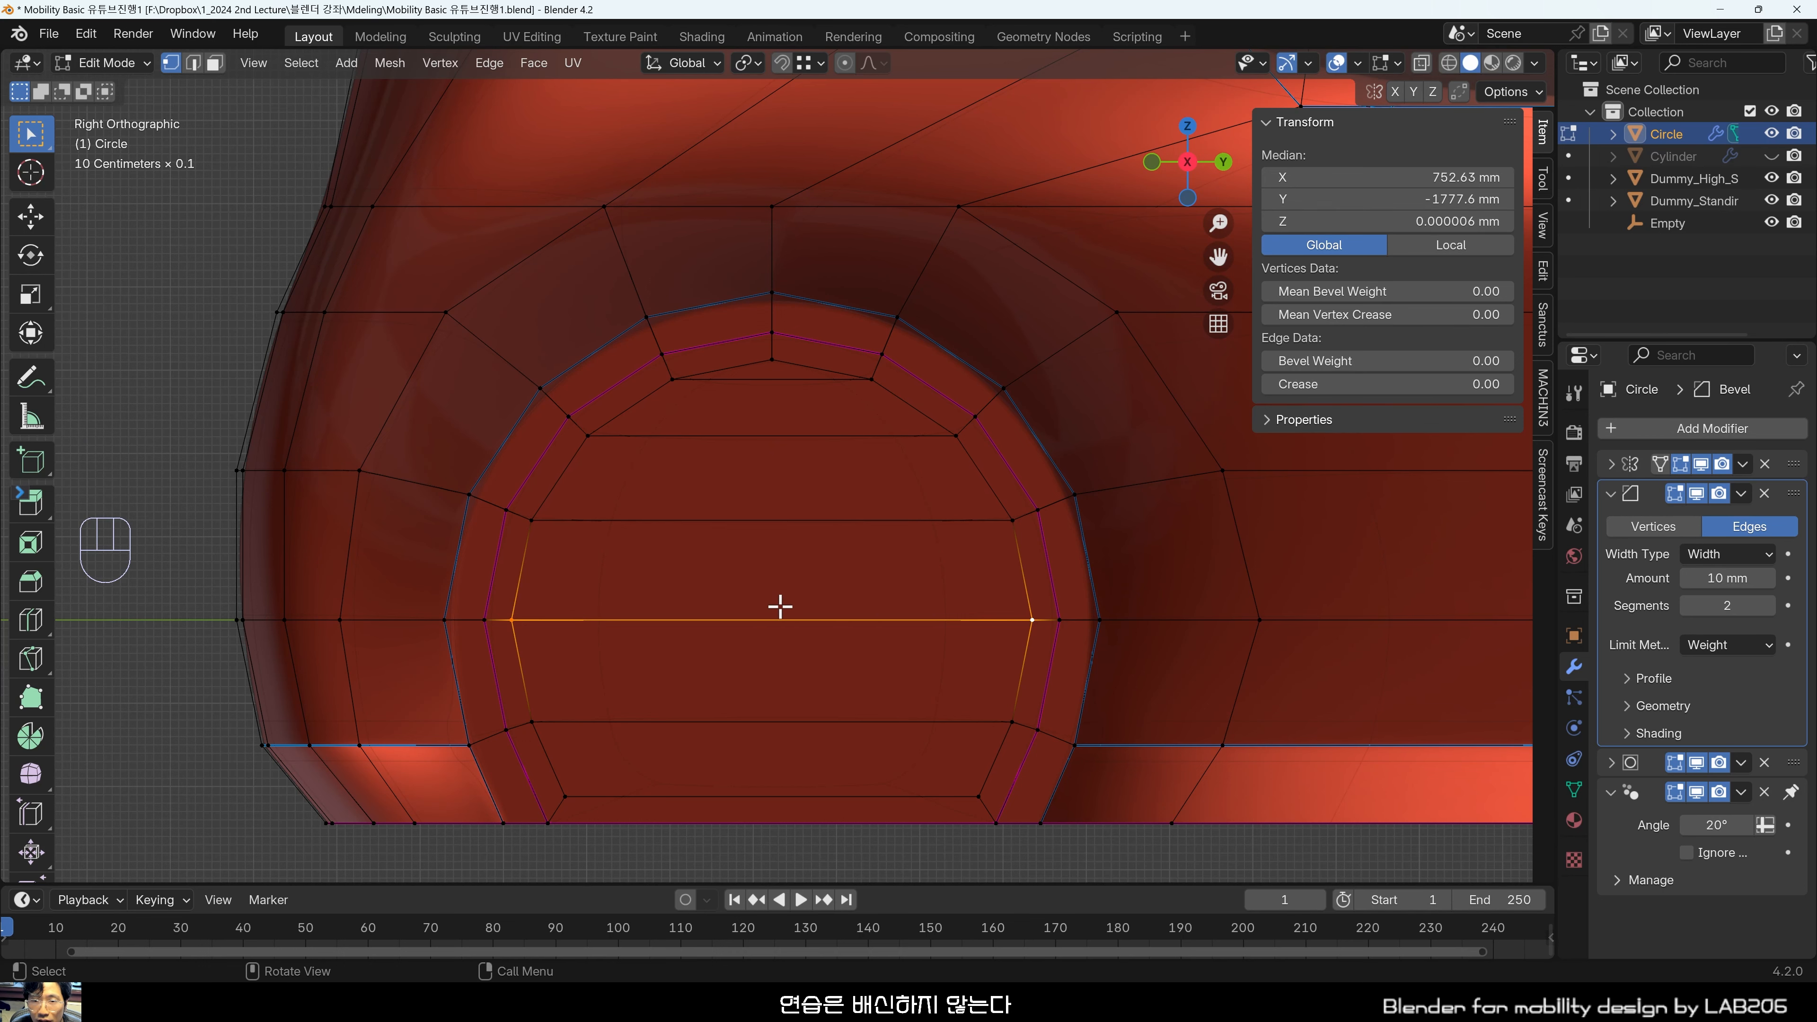
scroll(780, 606, "down", 1)
scroll(780, 606, "up", 1)
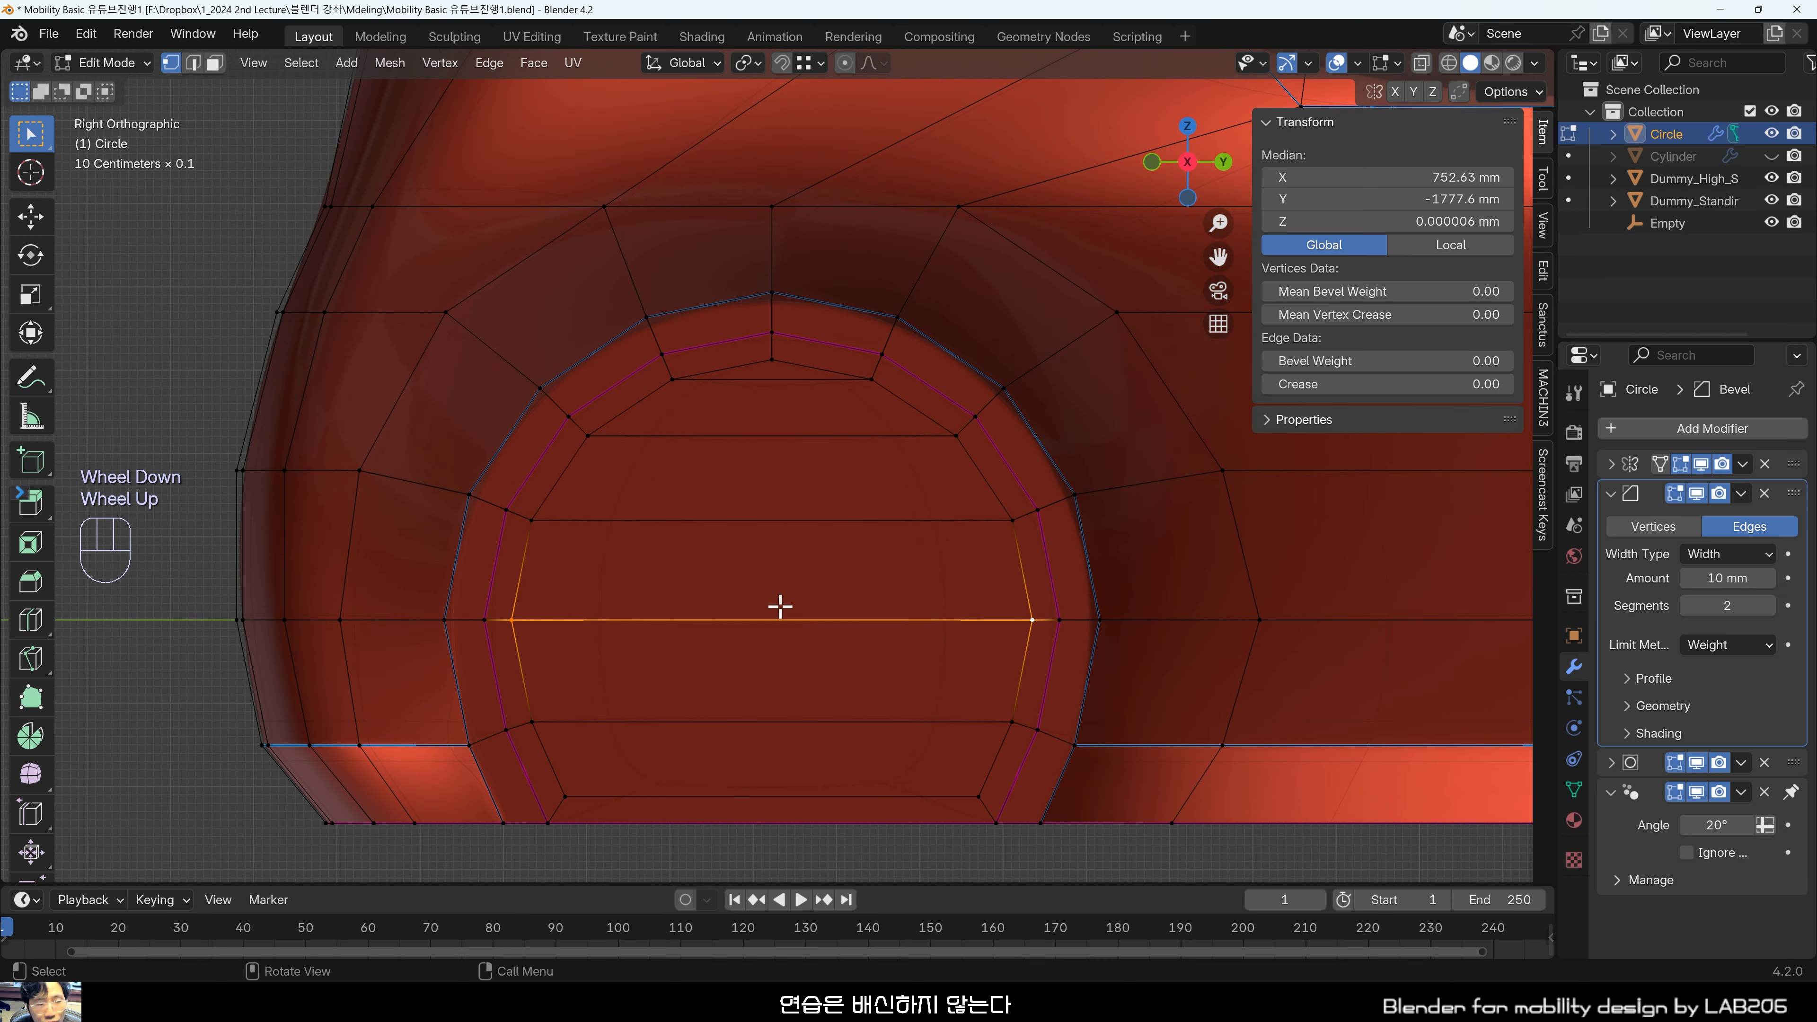
scroll(780, 606, "down", 1)
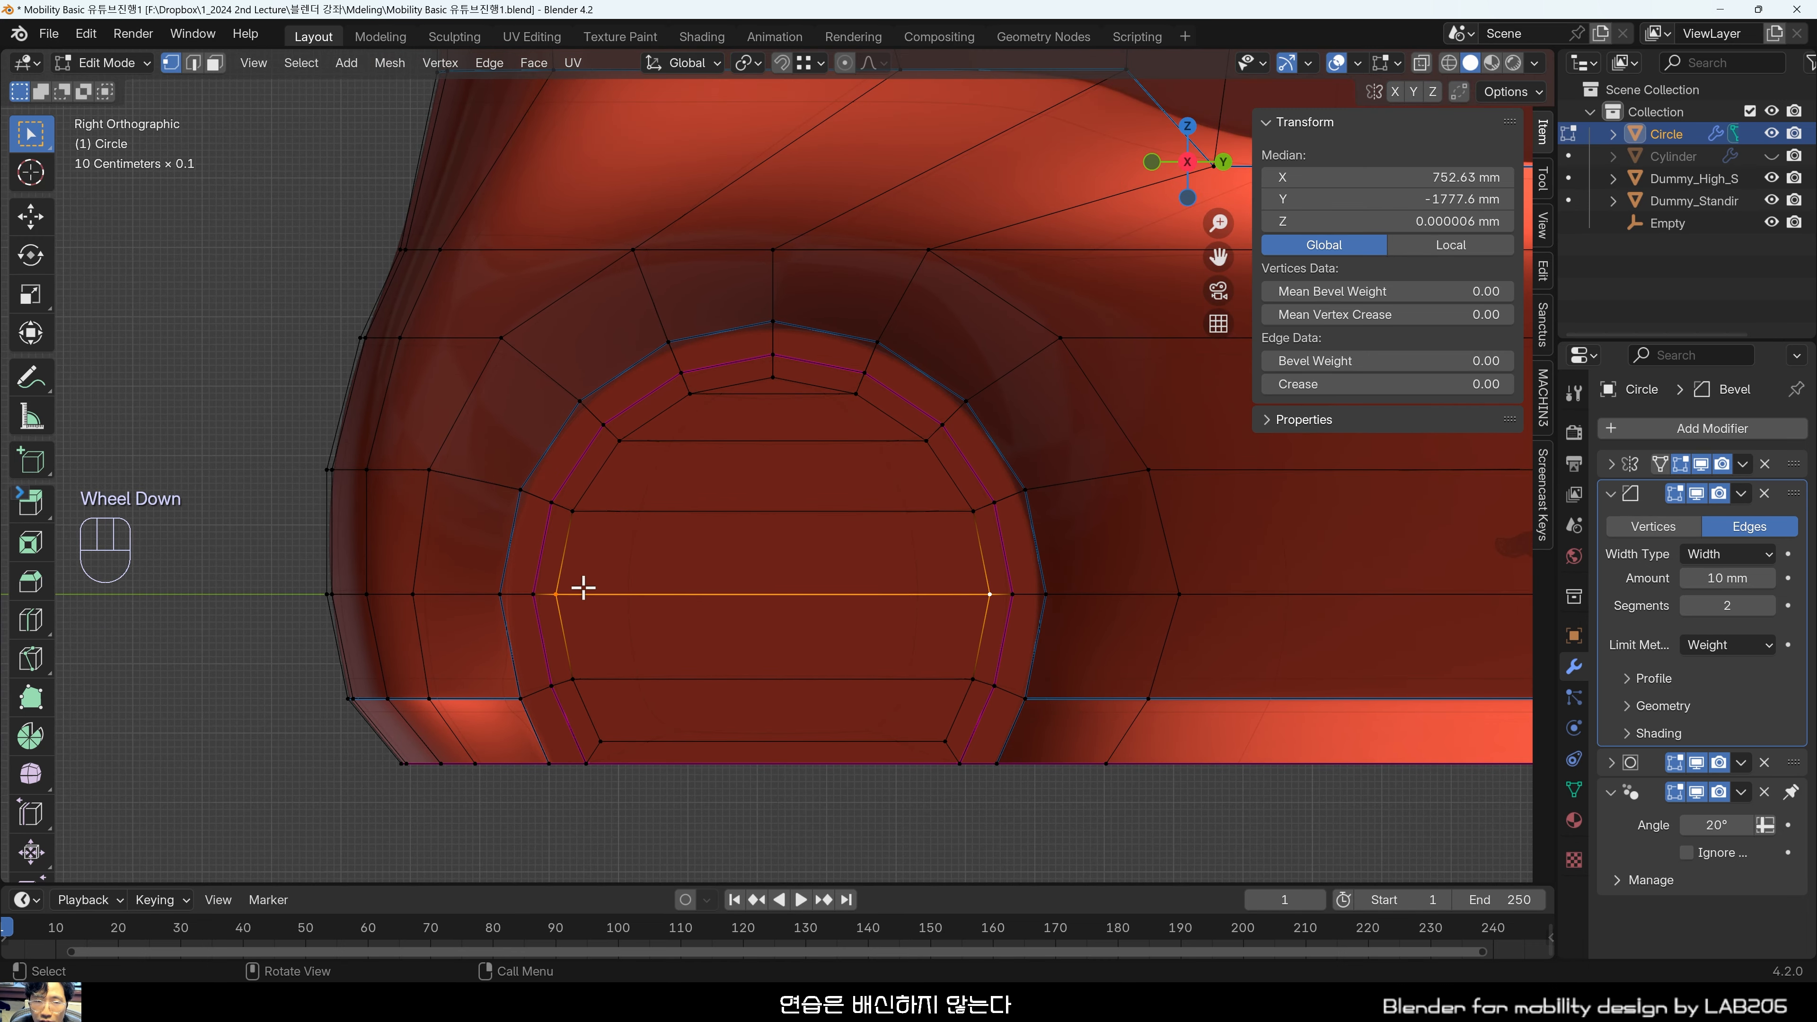
Switch to edge selection for the horizontal edge across the wheel well's middle and snap the 3D cursor to it.
middle_click_drag(874, 571, 967, 601)
key("2")
left_click(859, 652)
scroll(933, 609, "down", 1)
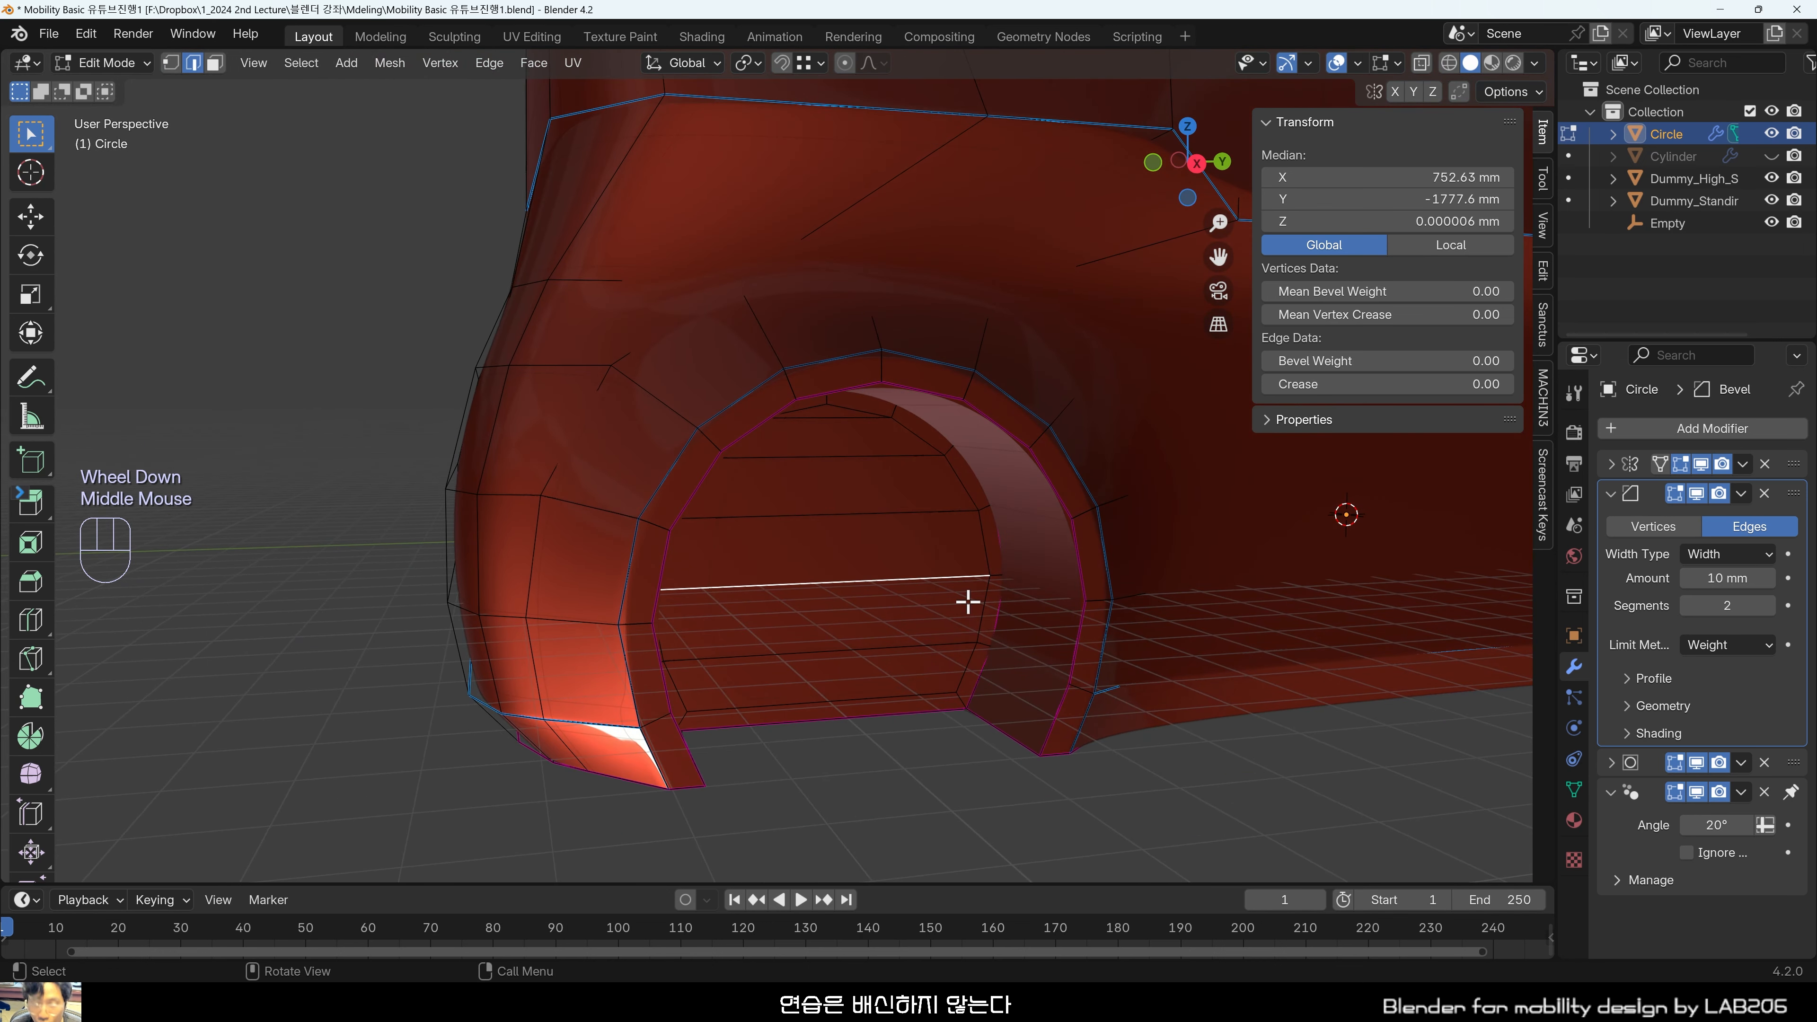
key("shift+s")
key("shift+s")
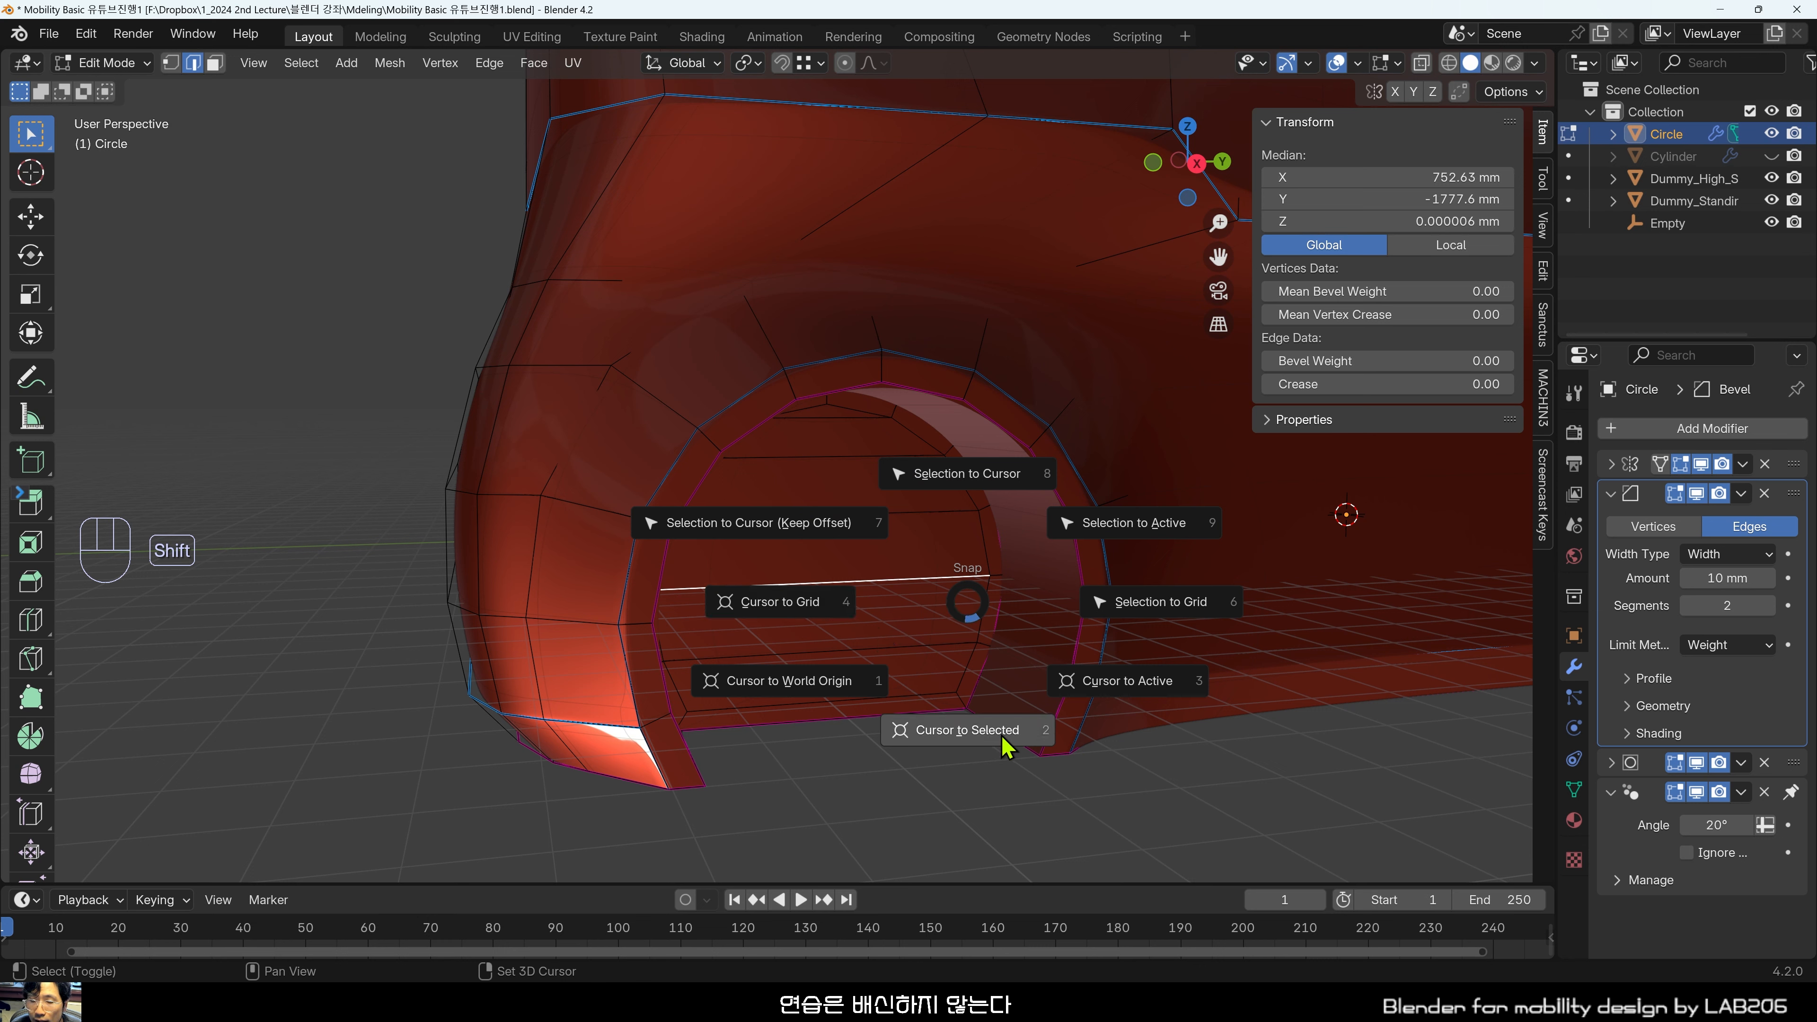
left_click(967, 729)
scroll(949, 678, "up", 4)
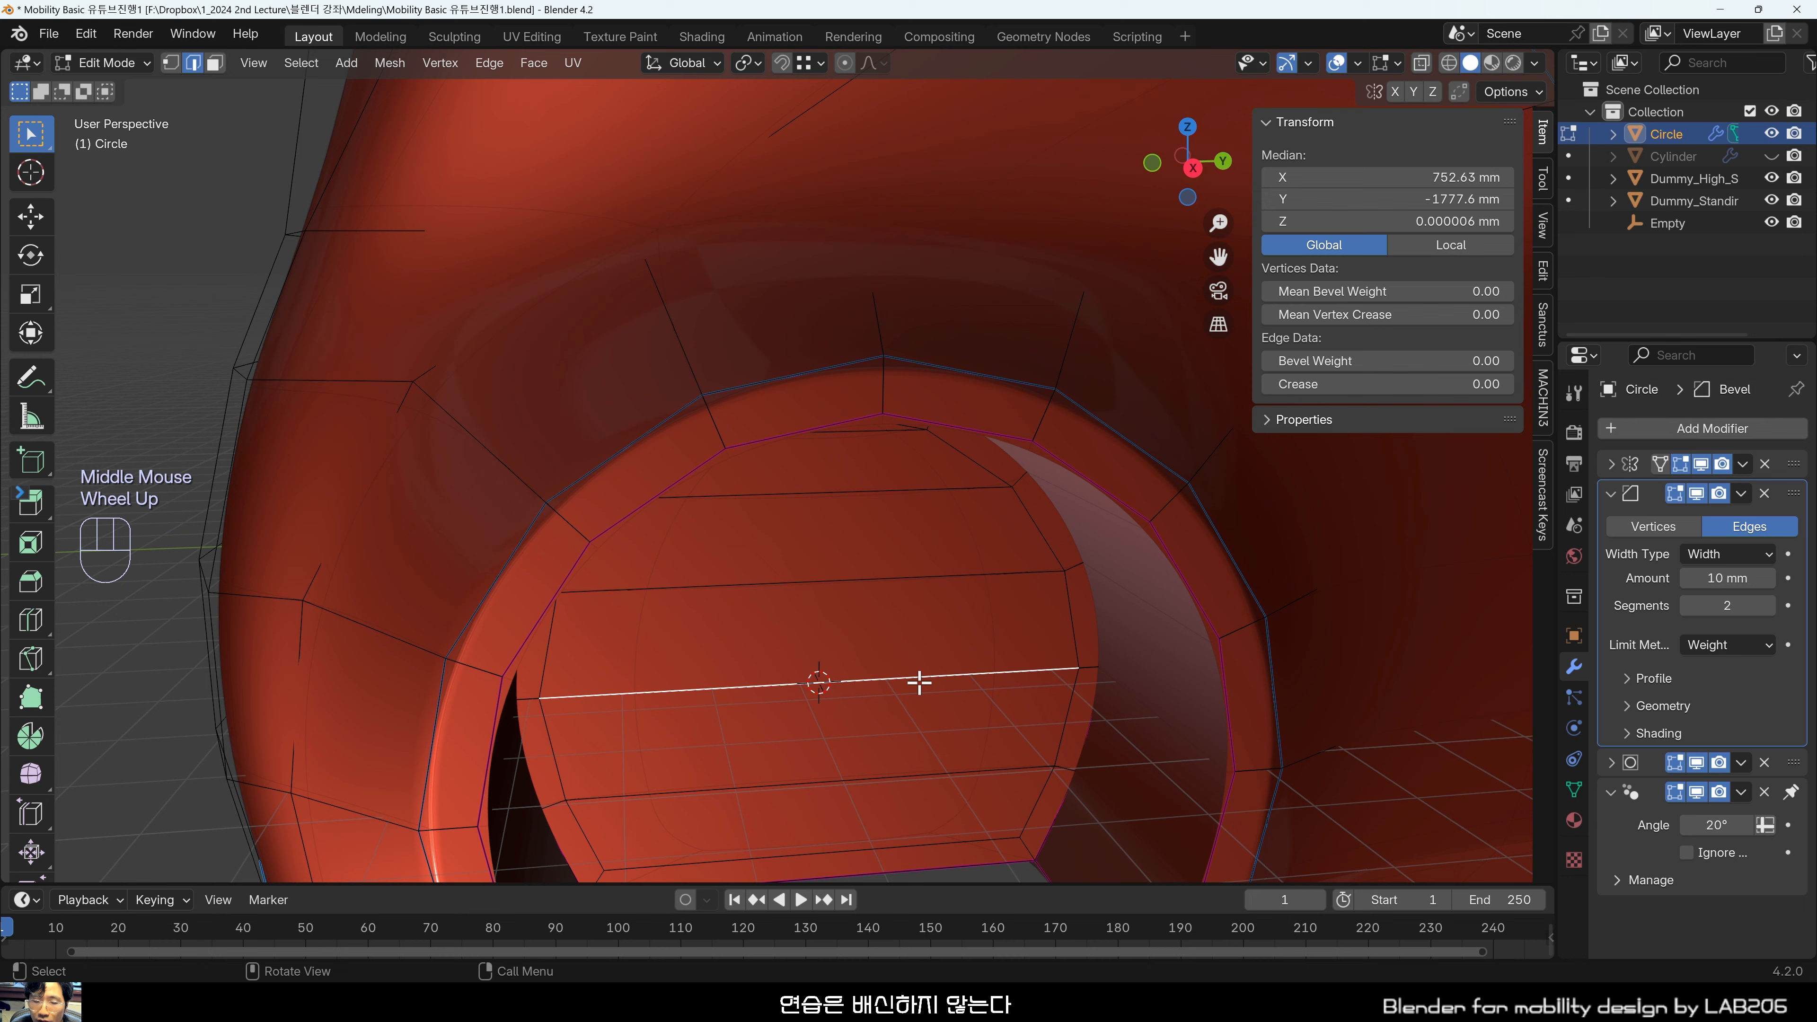
scroll(835, 661, "down", 3)
mouse_move(897, 629)
middle_mouse_down()
mouse_move(957, 606)
mouse_move(911, 624)
middle_mouse_up()
scroll(937, 613, "down", 2)
scroll(958, 606, "up", 2)
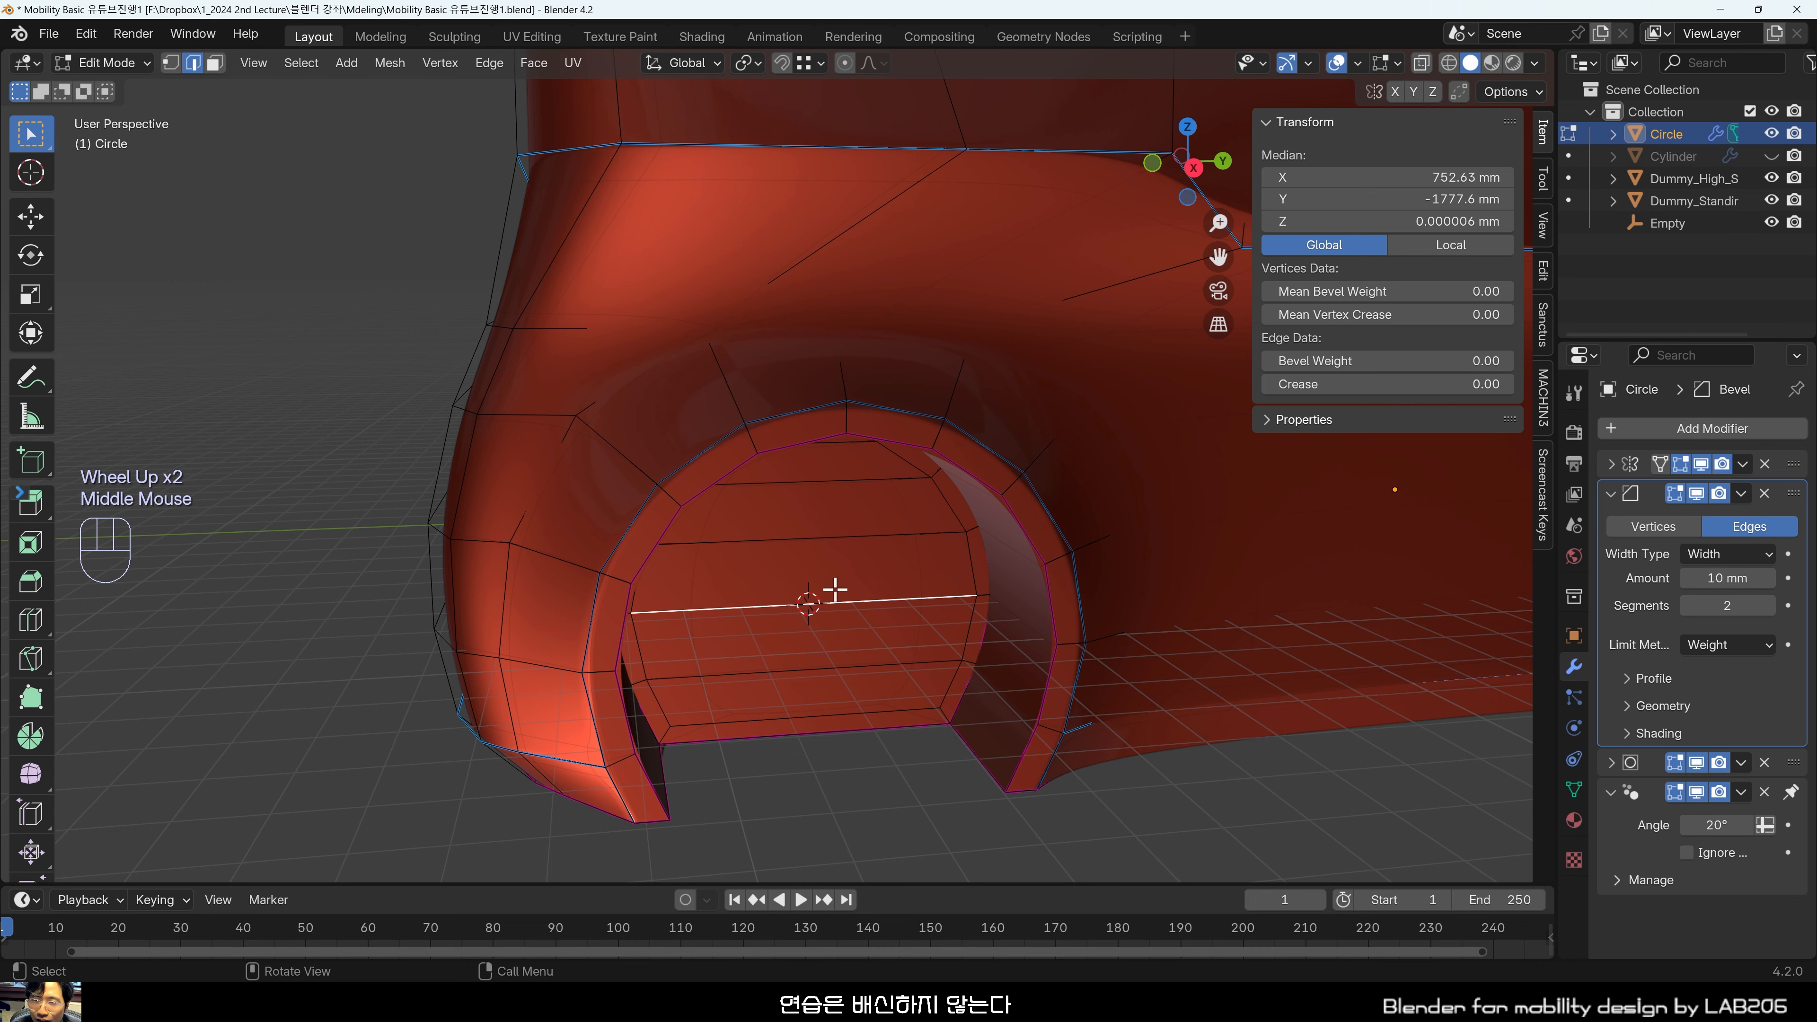
middle_click_drag(807, 607, 842, 605)
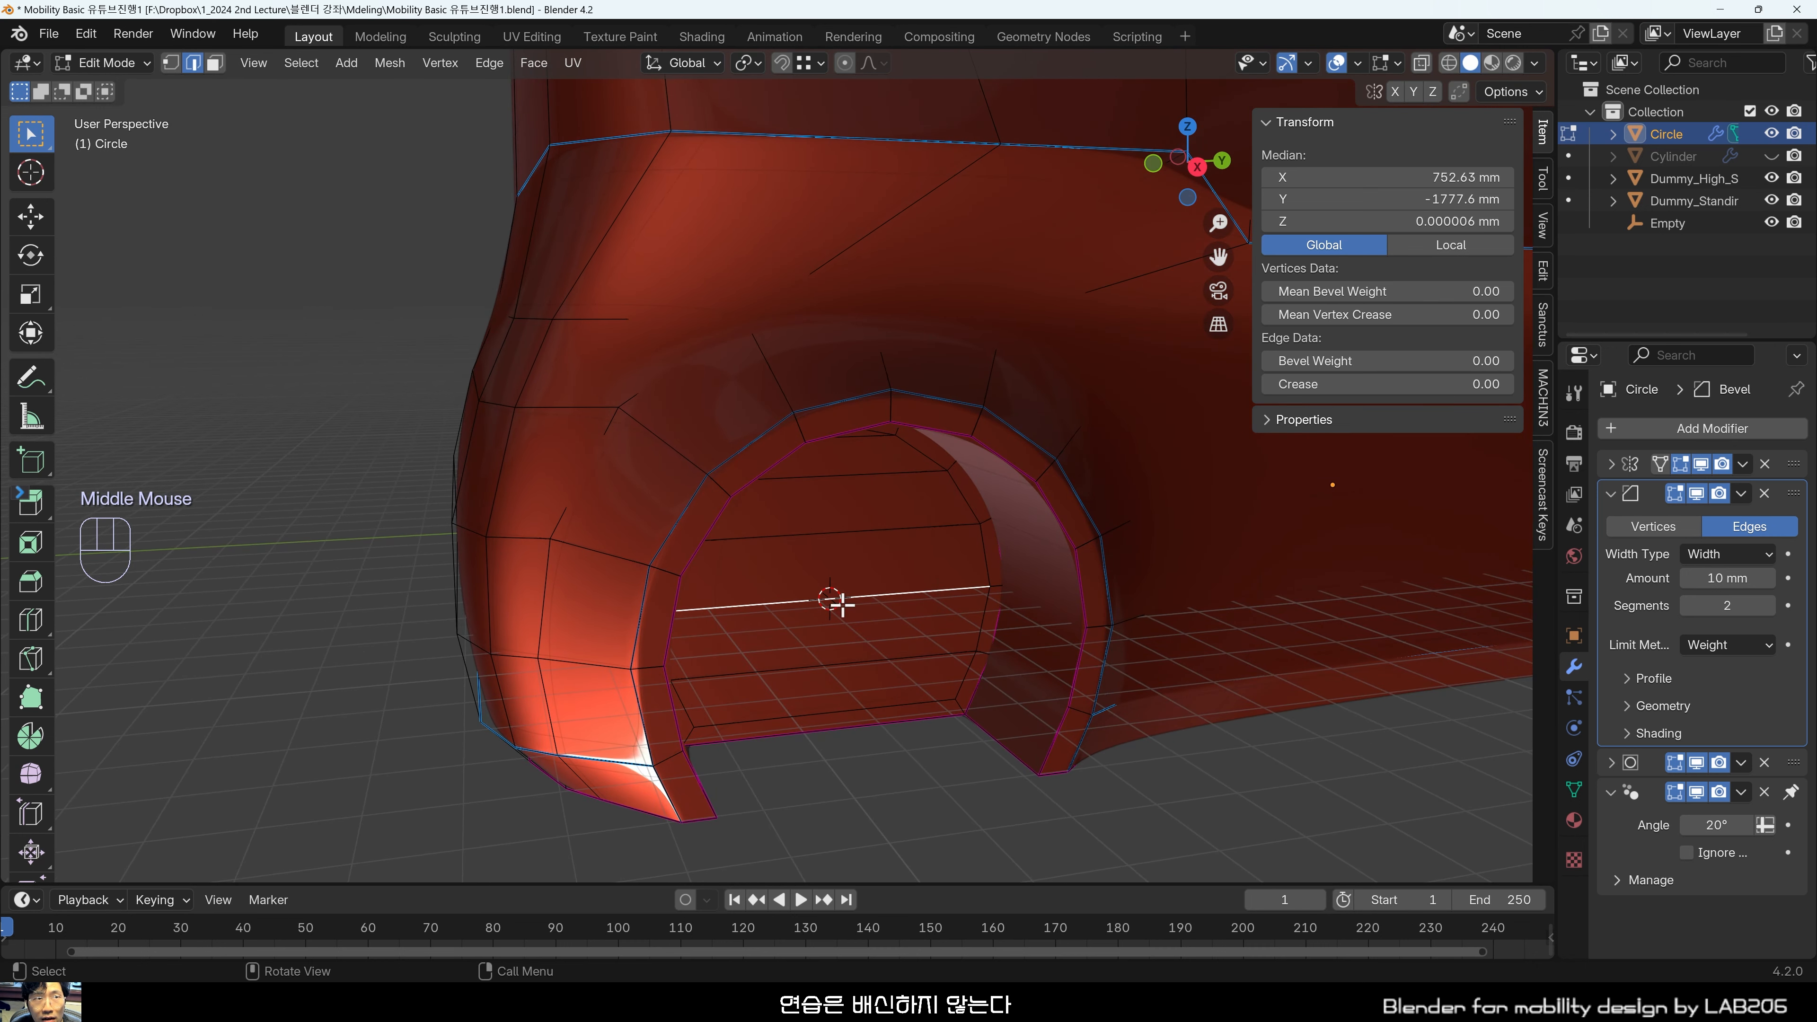
Leave edit mode and set the van body's origin to the 3D cursor.
key("Tab")
middle_click_drag(893, 601, 872, 455)
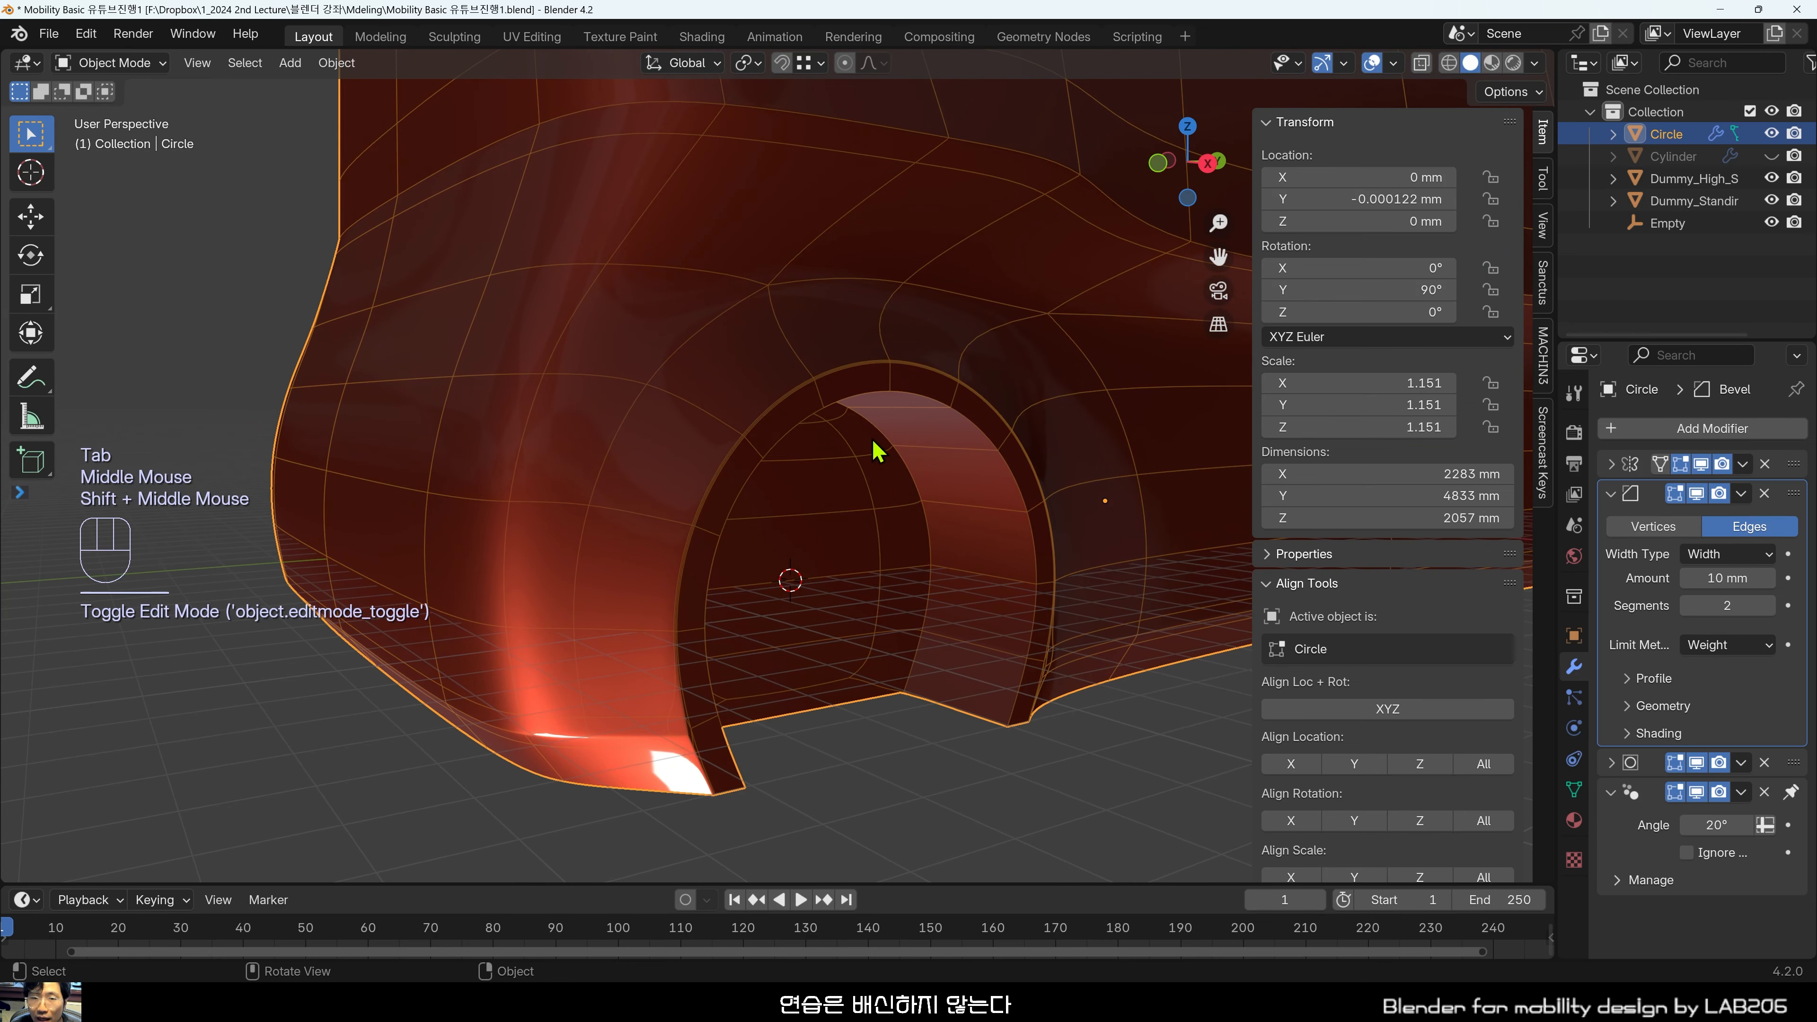
right_click(846, 479)
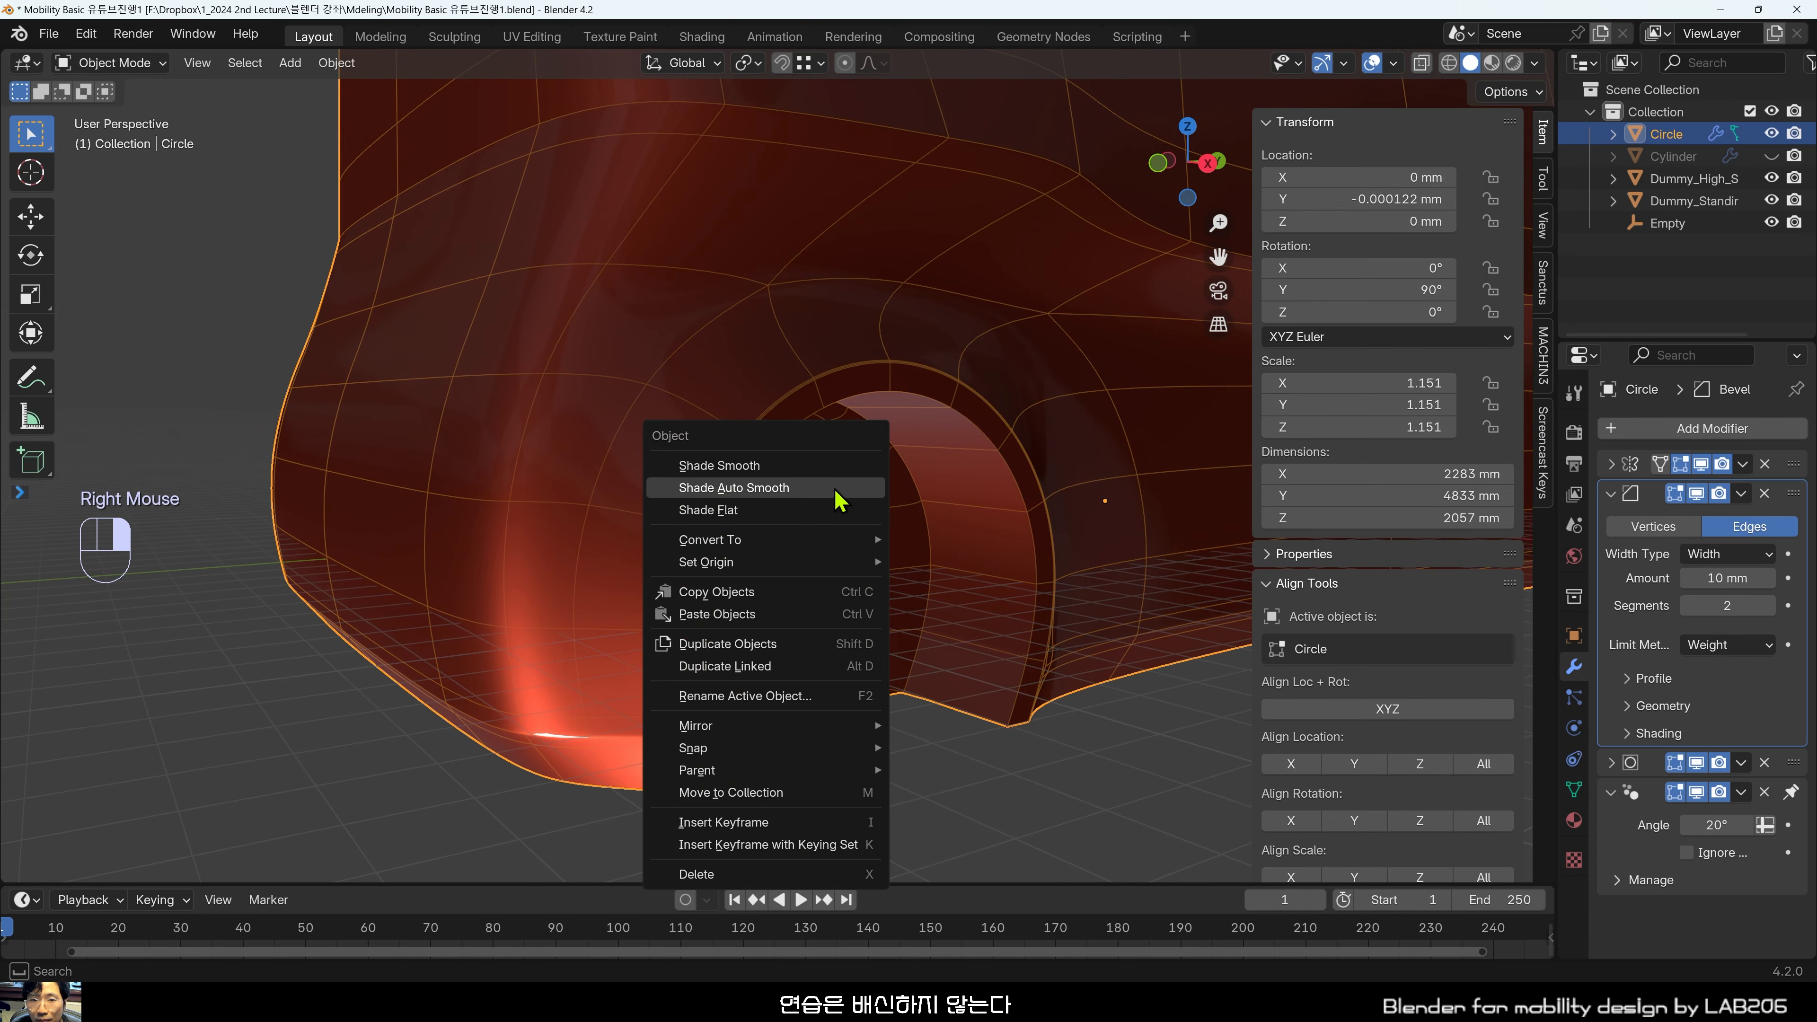
mouse_move(806, 571)
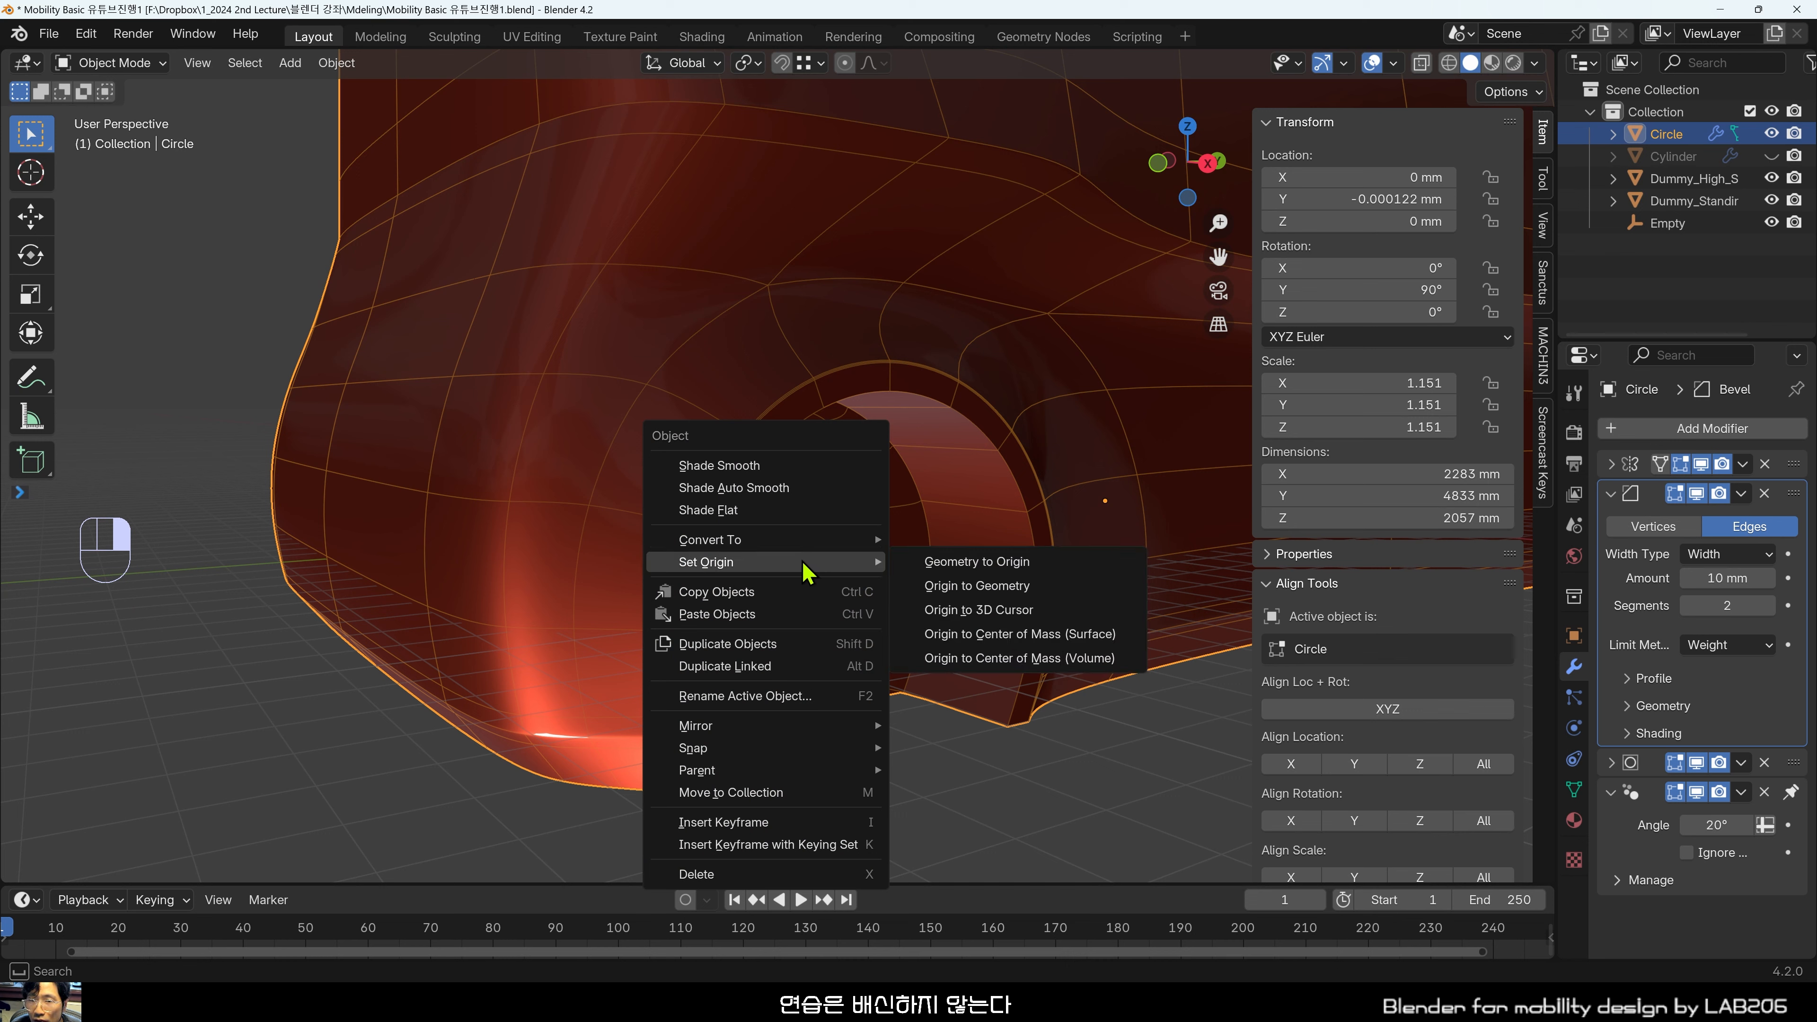
left_click(1088, 610)
middle_click_drag(1086, 616, 756, 614)
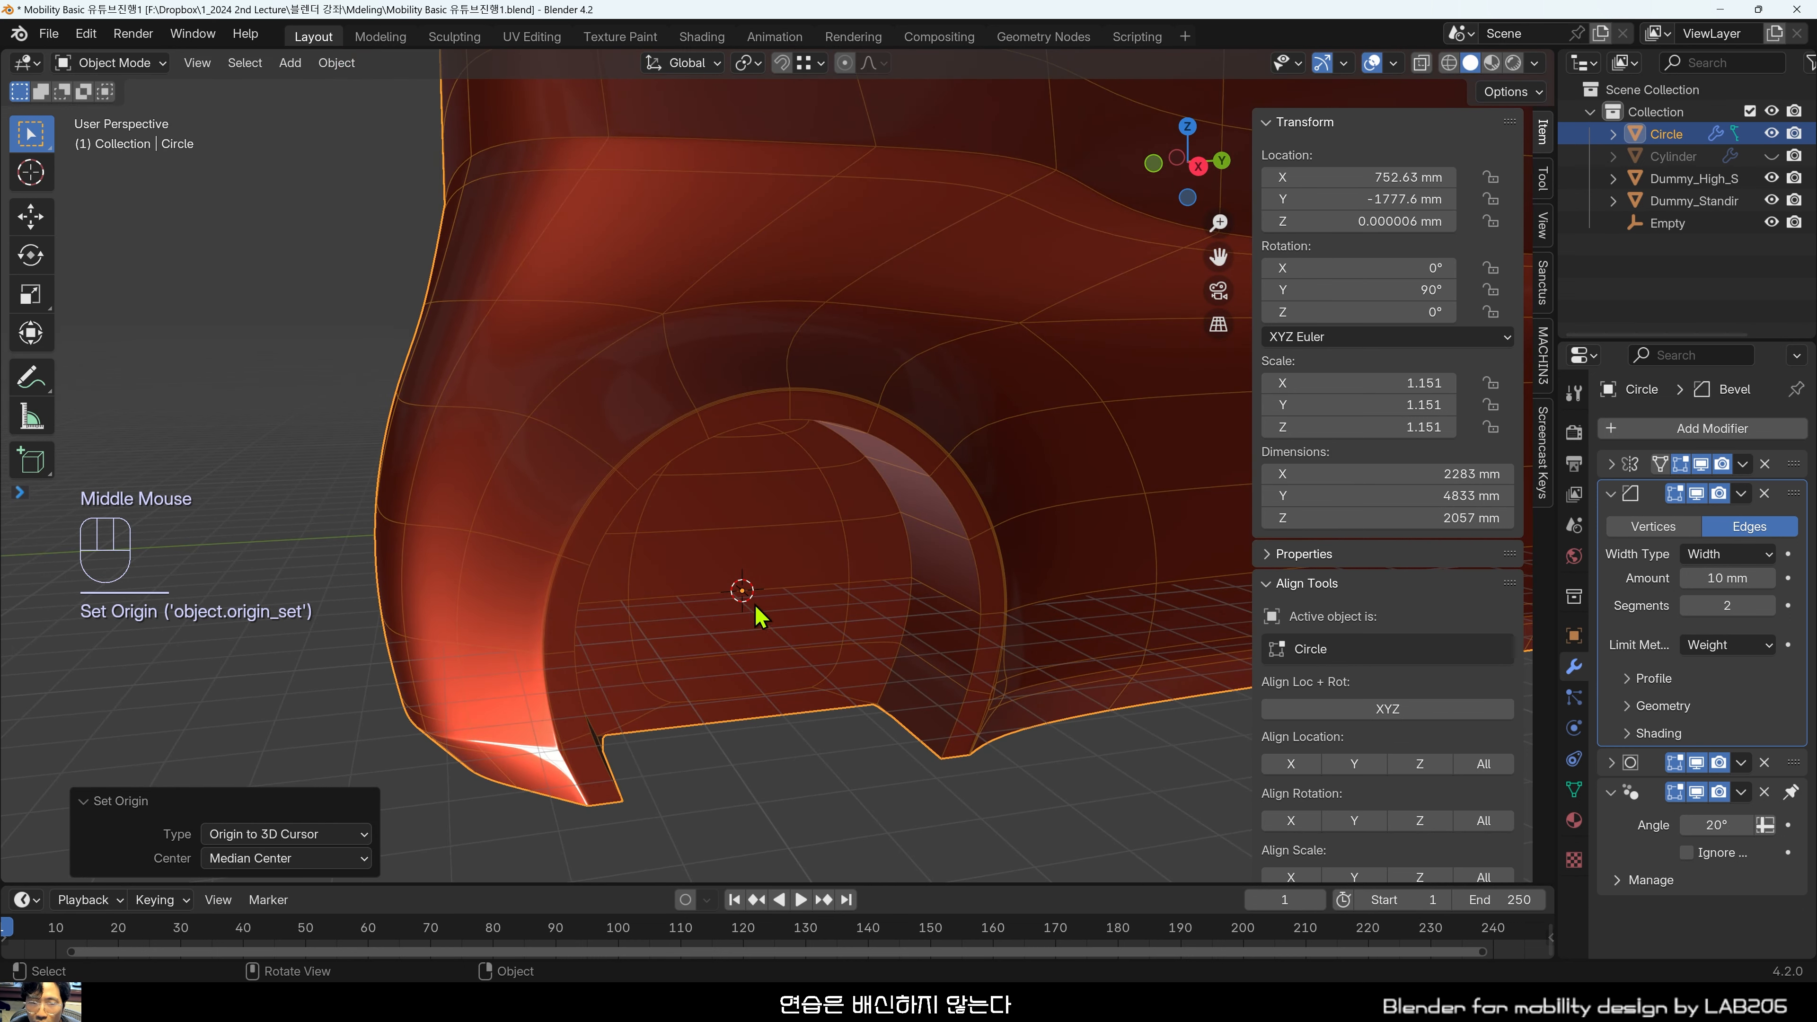
scroll(741, 603, "up", 1)
scroll(848, 639, "down", 2)
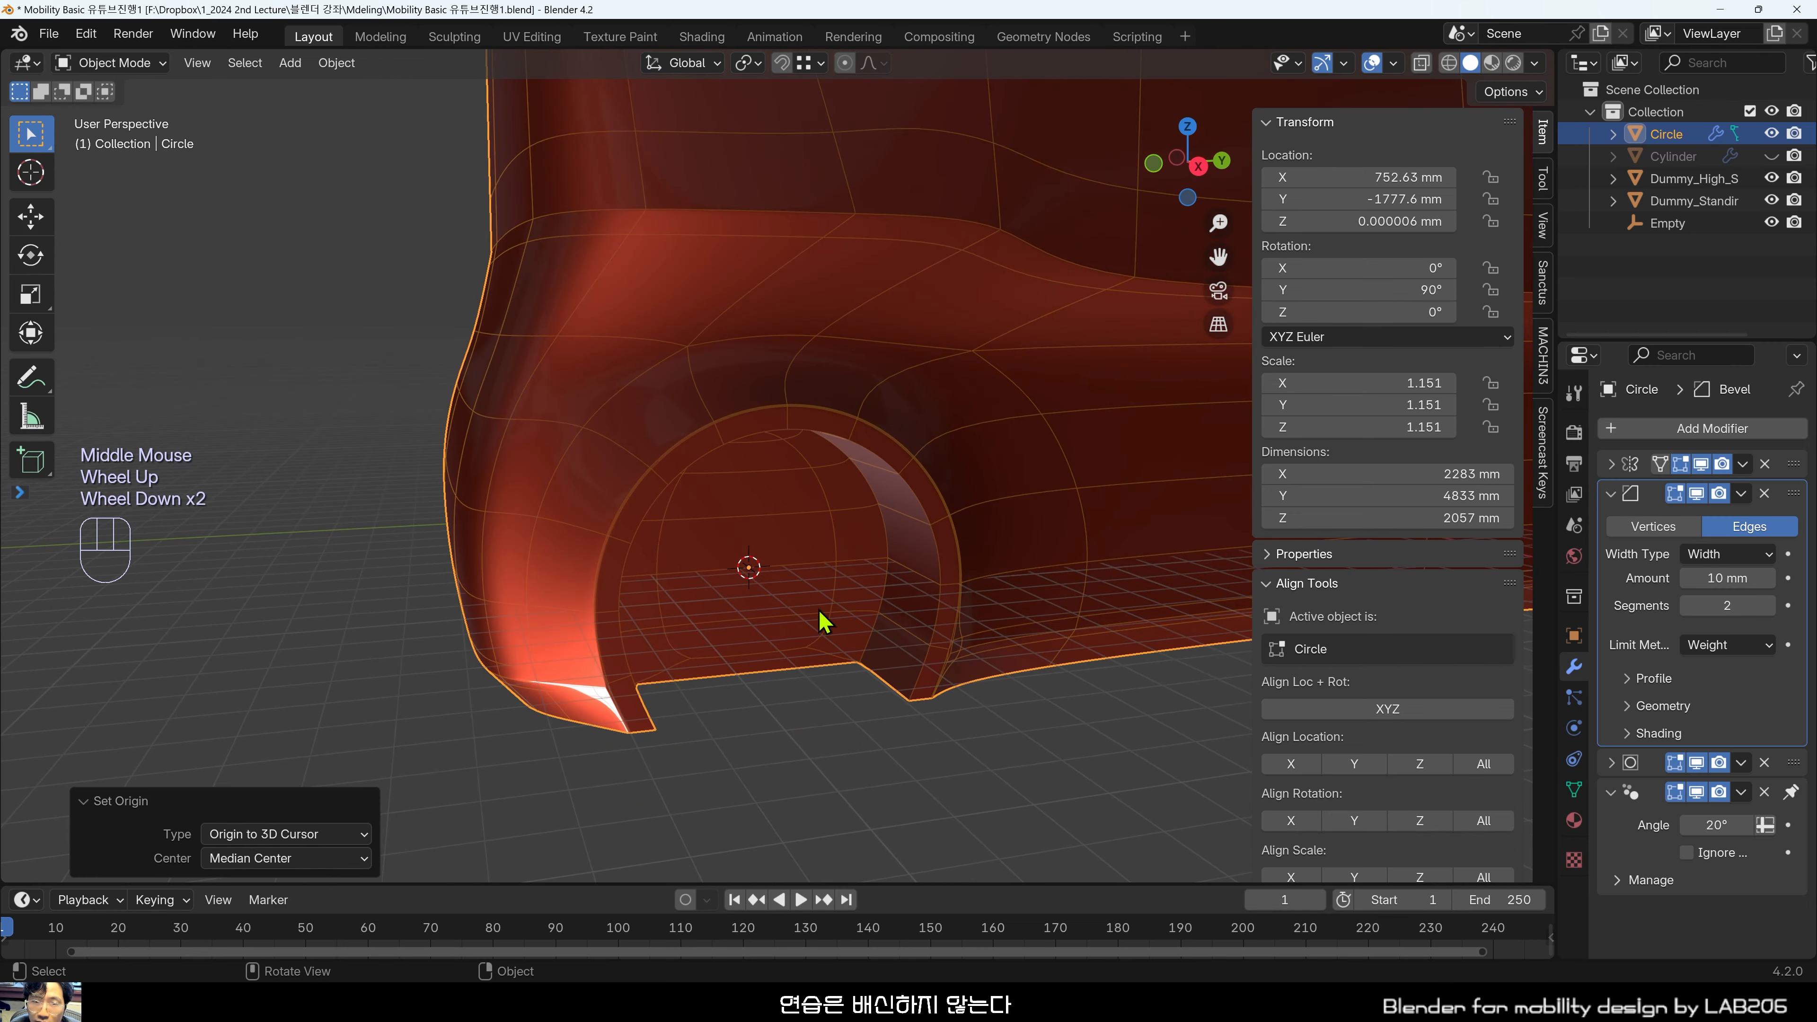
Clear the selection and examine the 3D cursor's position inside the wheel arch.
scroll(743, 573, "down", 2)
left_click(884, 722)
middle_click_drag(885, 723, 764, 666, "shift")
scroll(574, 661, "down", 1)
scroll(729, 608, "up", 3)
scroll(710, 628, "up", 1)
scroll(758, 608, "down", 2)
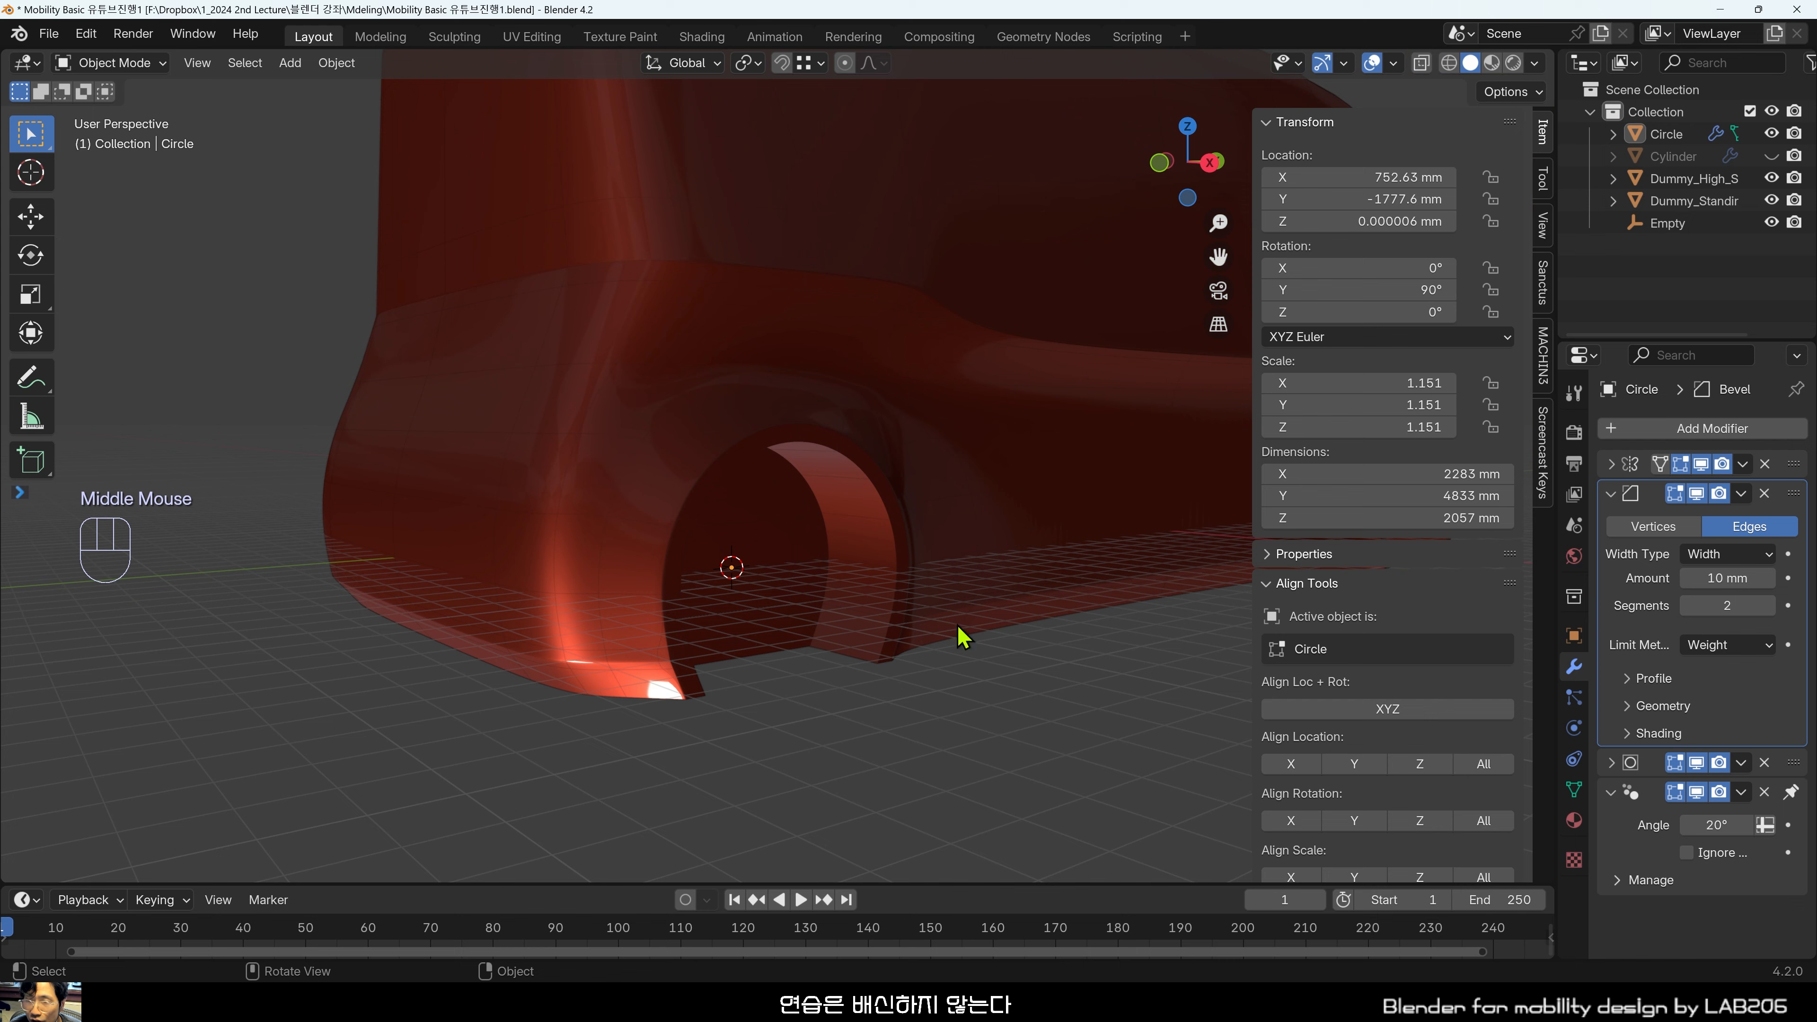
middle_click_drag(968, 627, 888, 629)
key("Tab")
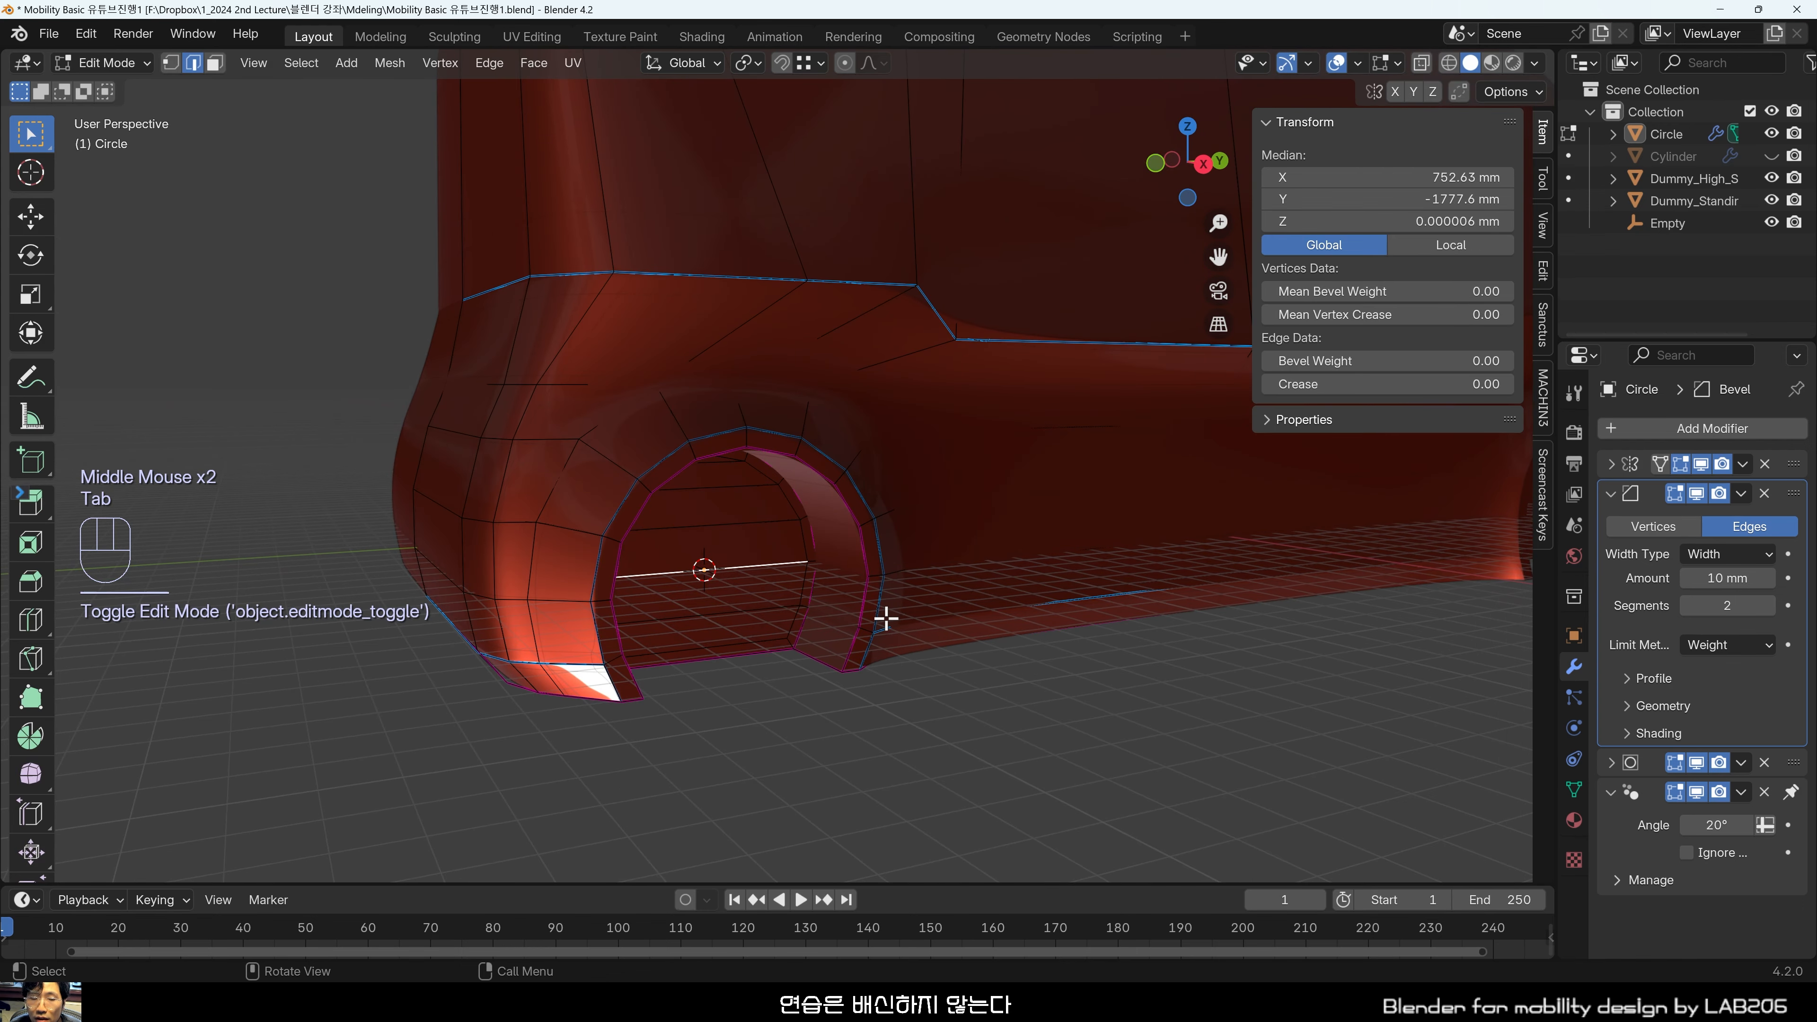
key("Tab")
left_click(1023, 685)
middle_click_drag(1023, 685, 862, 714, "shift")
Unhide the wheels, select them and add the van body to the selection as the active object.
key("alt+h")
left_click(831, 730)
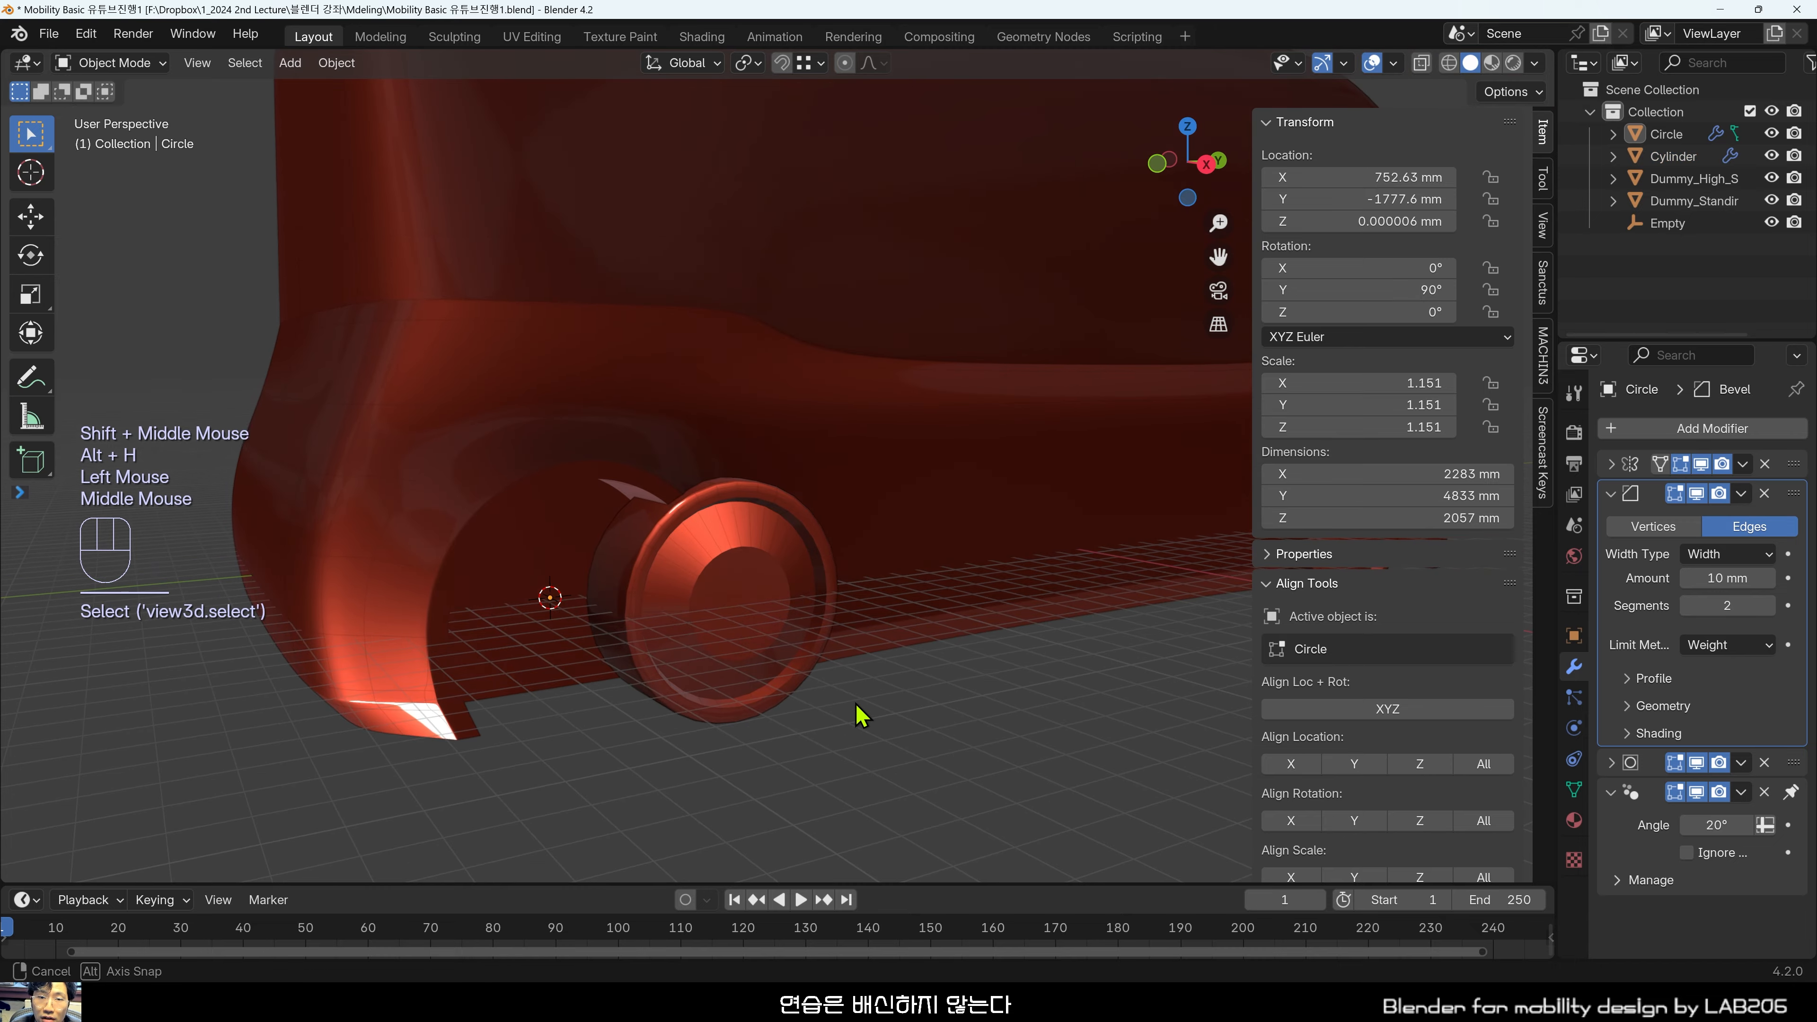
left_click(718, 588)
mouse_move(717, 588)
middle_mouse_down()
mouse_move(872, 547)
mouse_move(974, 568)
mouse_move(864, 573)
mouse_move(722, 528)
mouse_move(705, 573)
mouse_move(661, 601)
mouse_move(721, 617)
middle_mouse_up()
scroll(754, 528, "up", 2)
scroll(722, 617, "down", 2)
middle_click_drag(1080, 722, 953, 722)
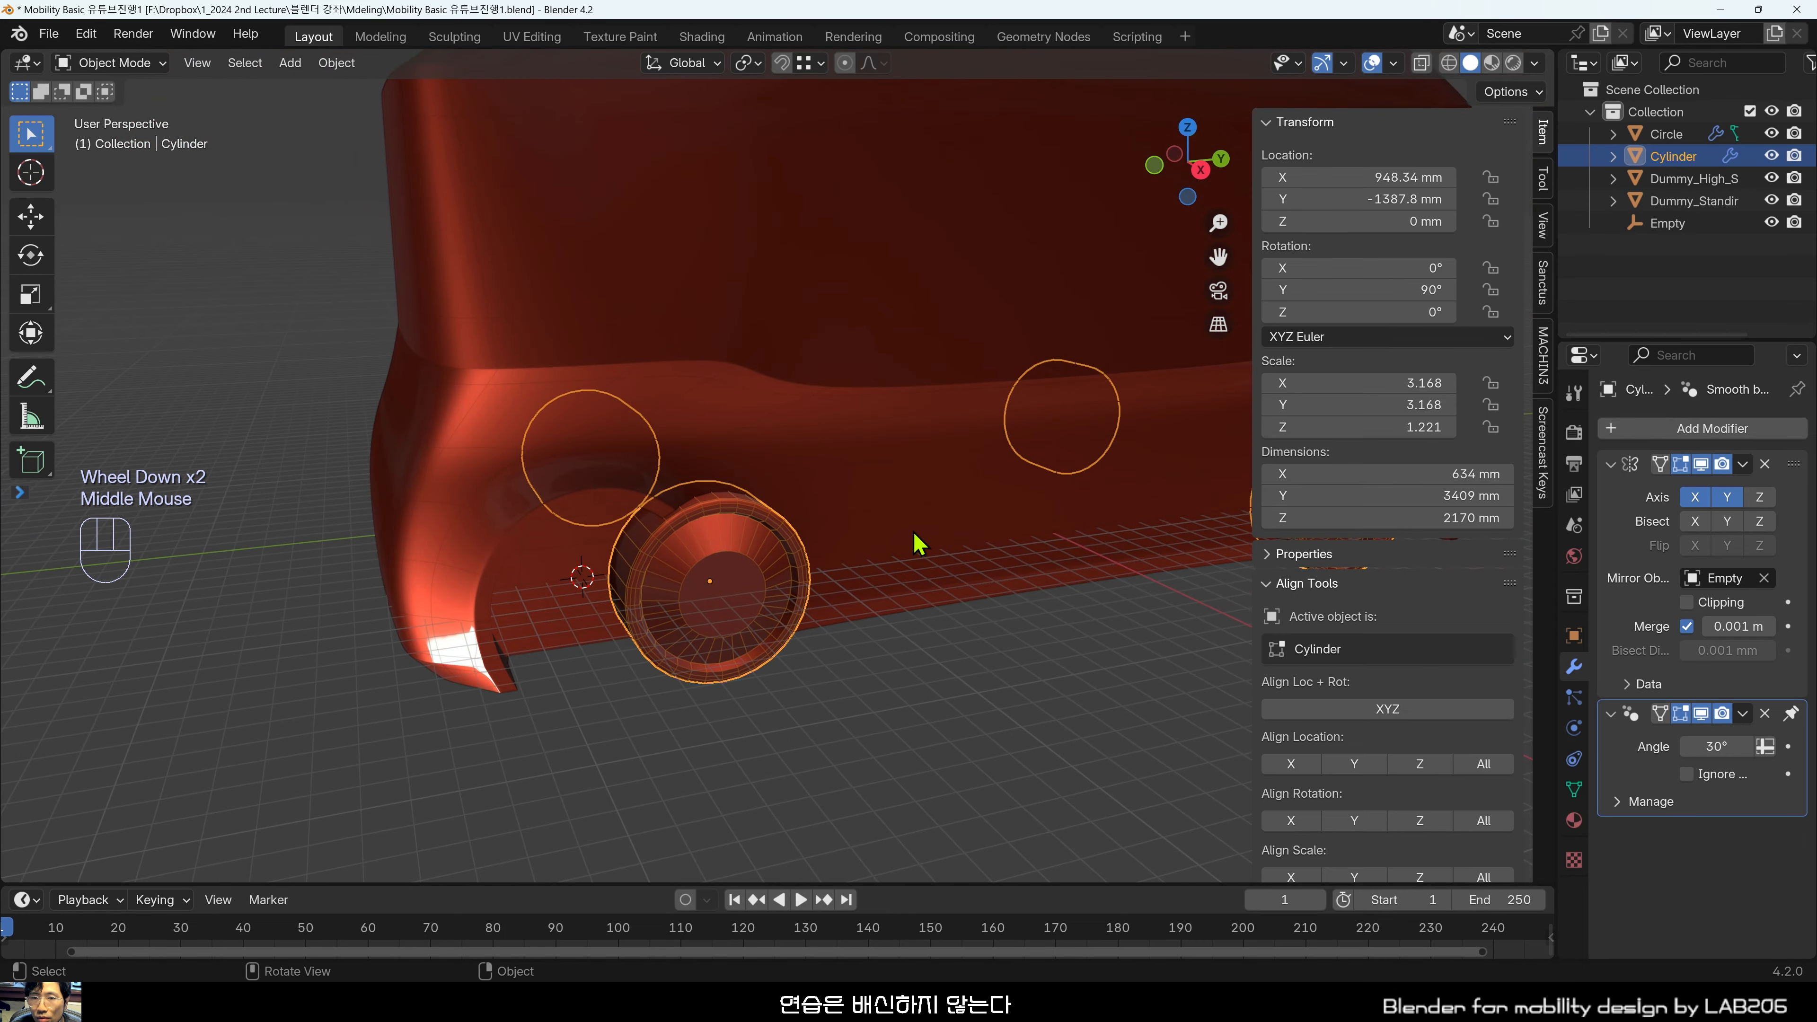
middle_click_drag(912, 572, 783, 581)
left_click(924, 522, "shift")
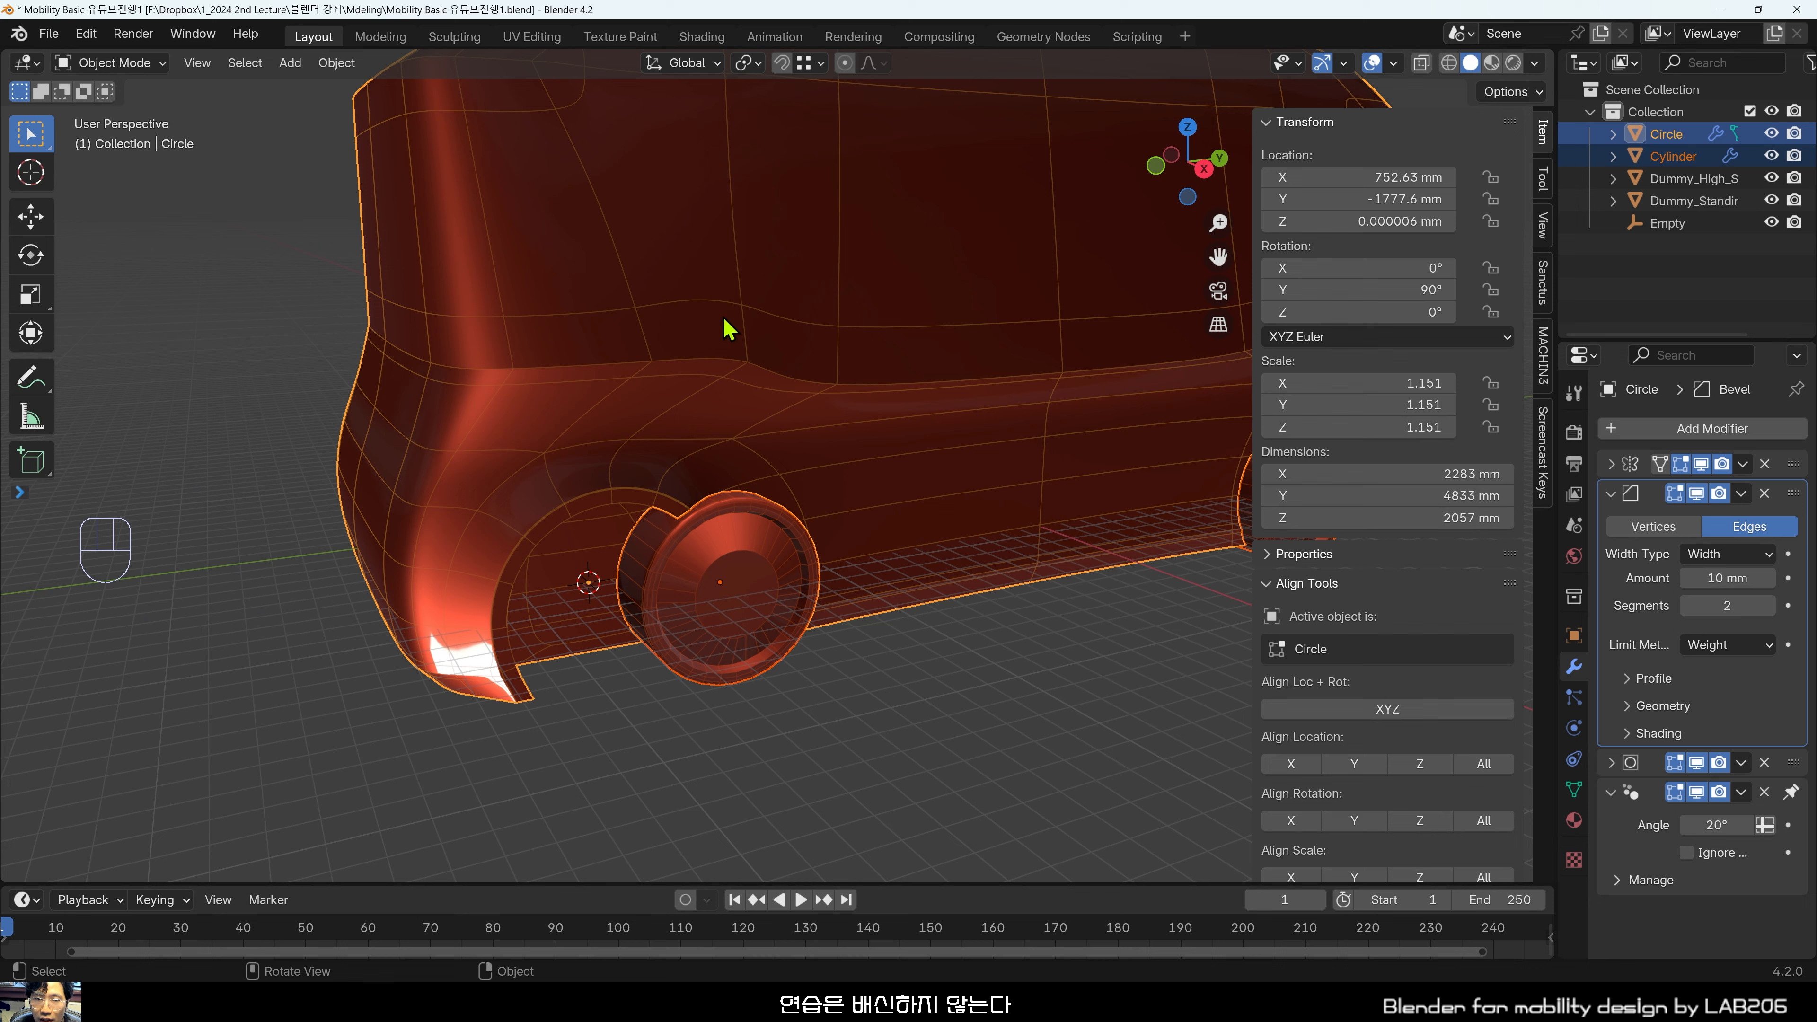
middle_click_drag(586, 592, 563, 675)
scroll(580, 681, "up", 1)
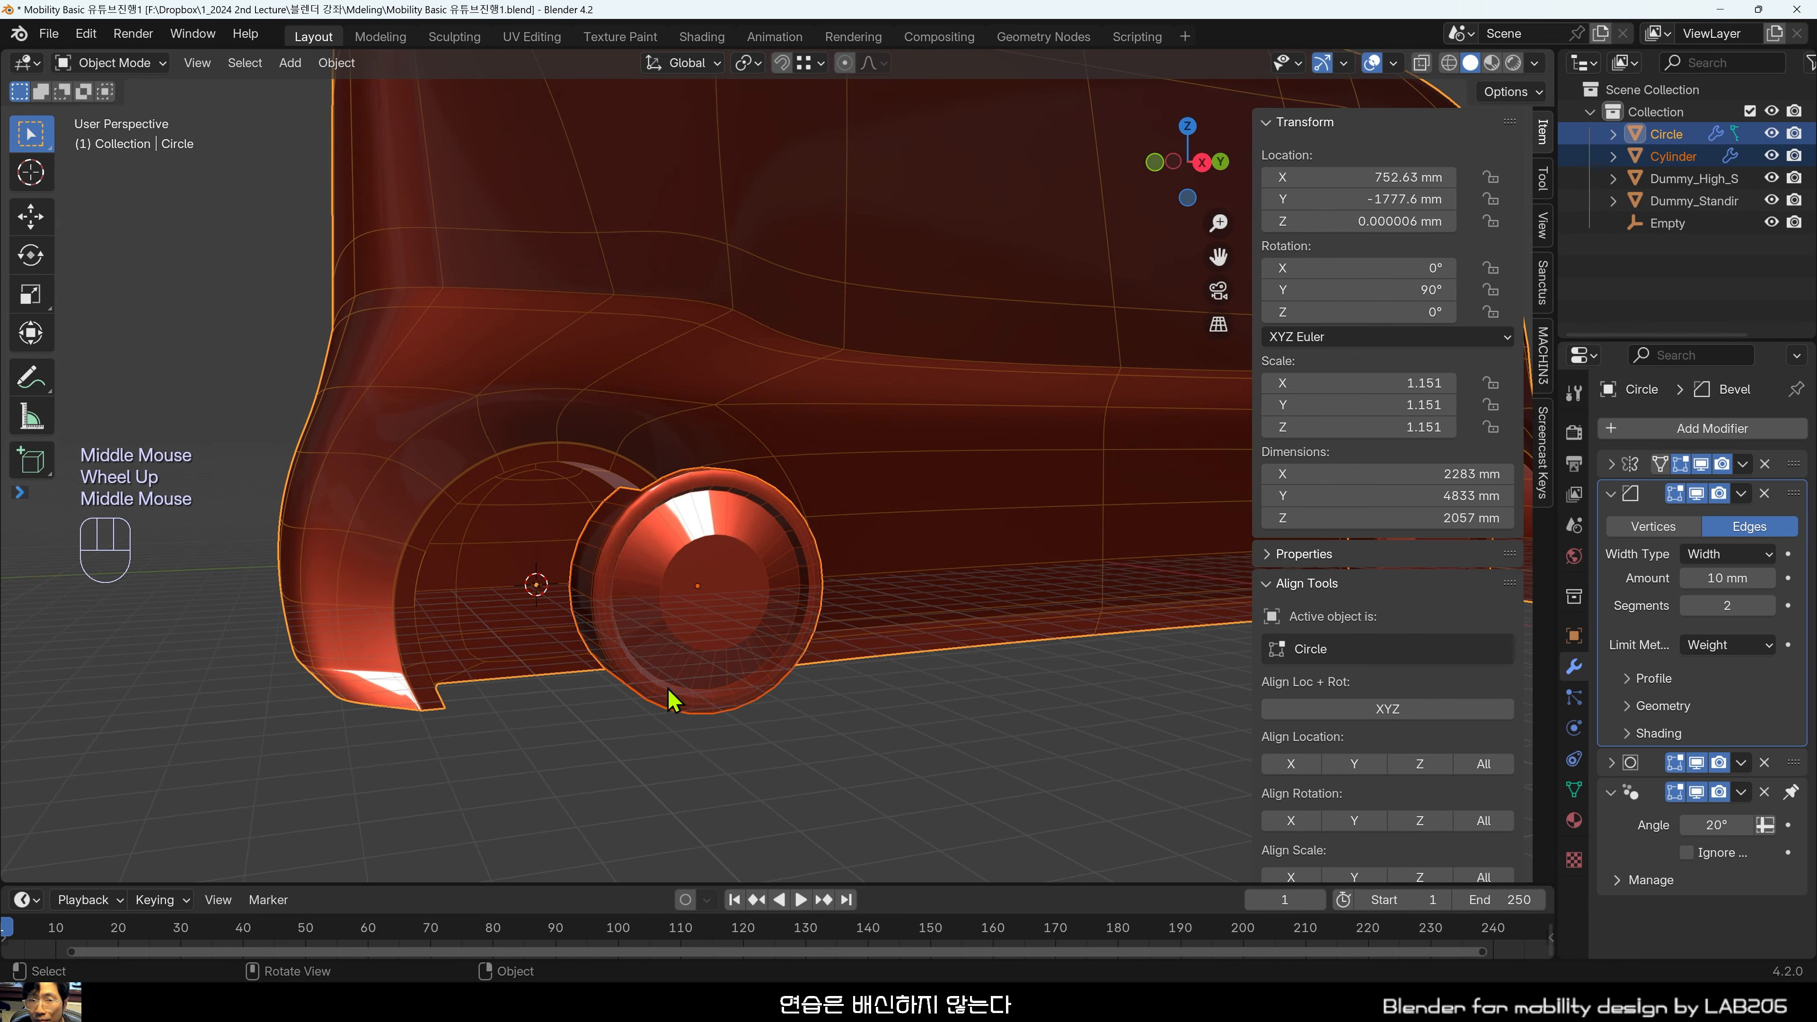
middle_click_drag(672, 698, 689, 722)
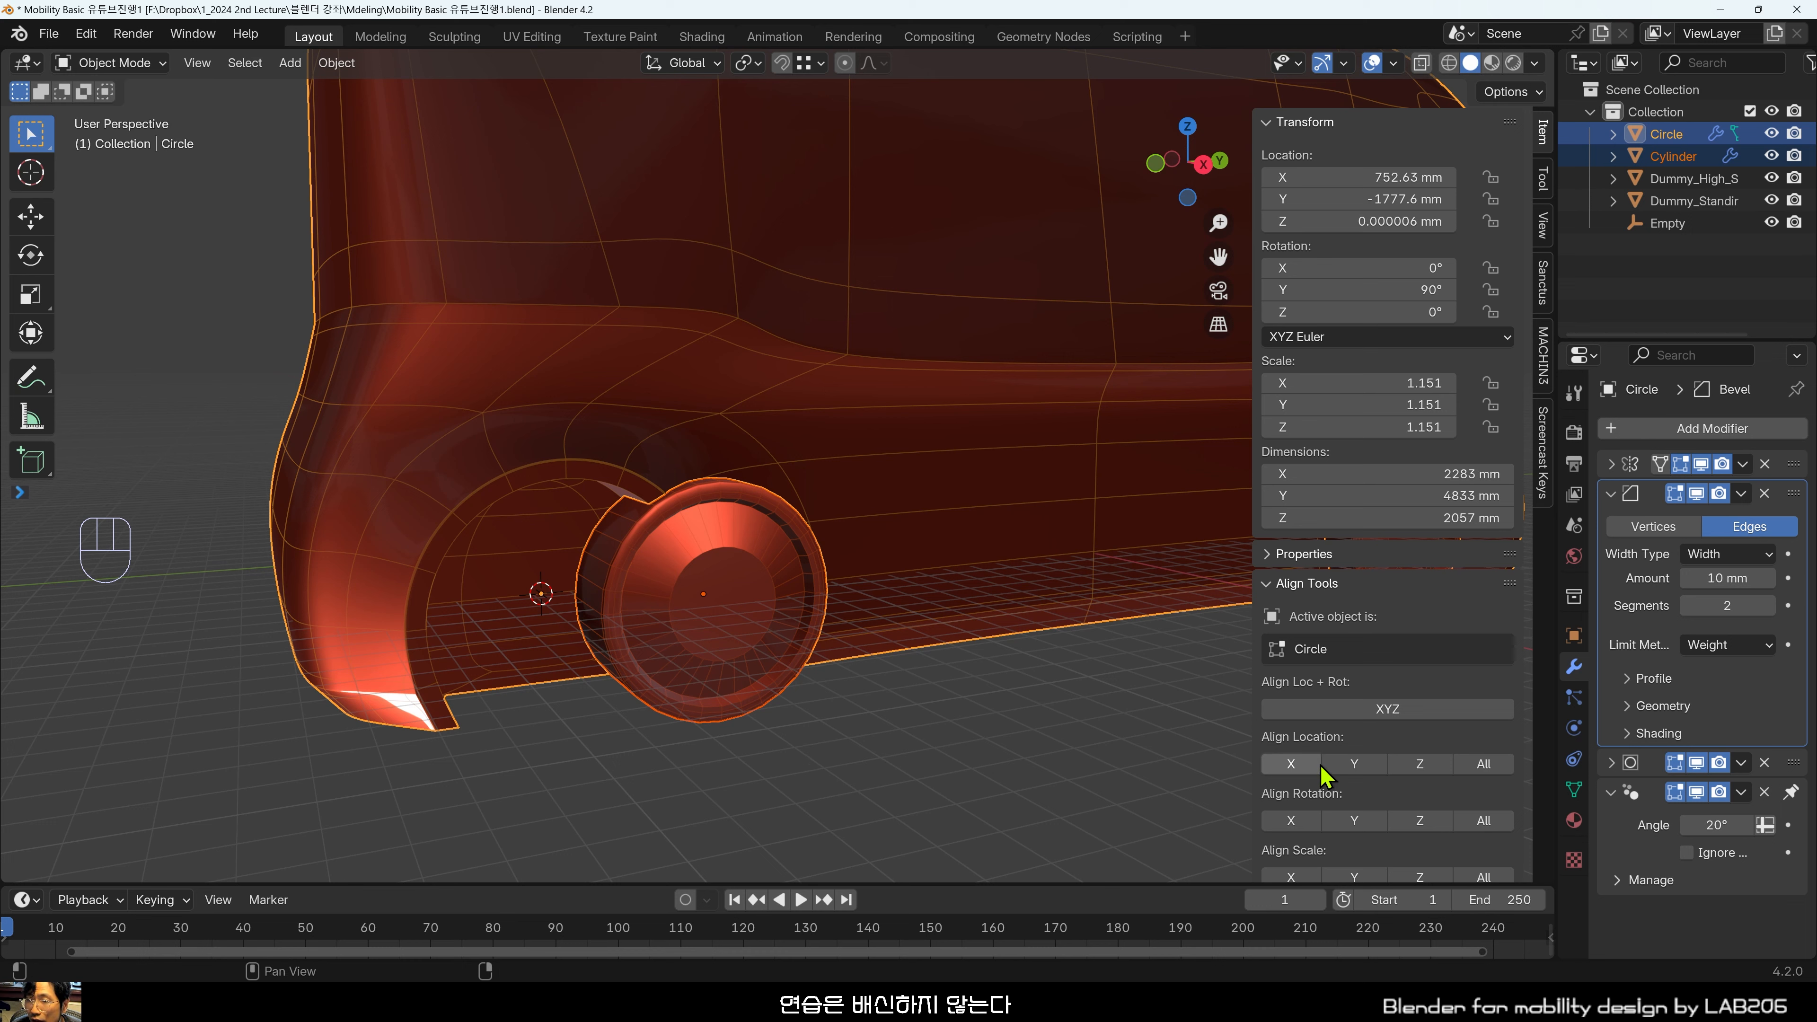
Collapse the transform values above the Align Tools options and dismiss the chat notification.
left_click(1541, 136)
left_click(1263, 126)
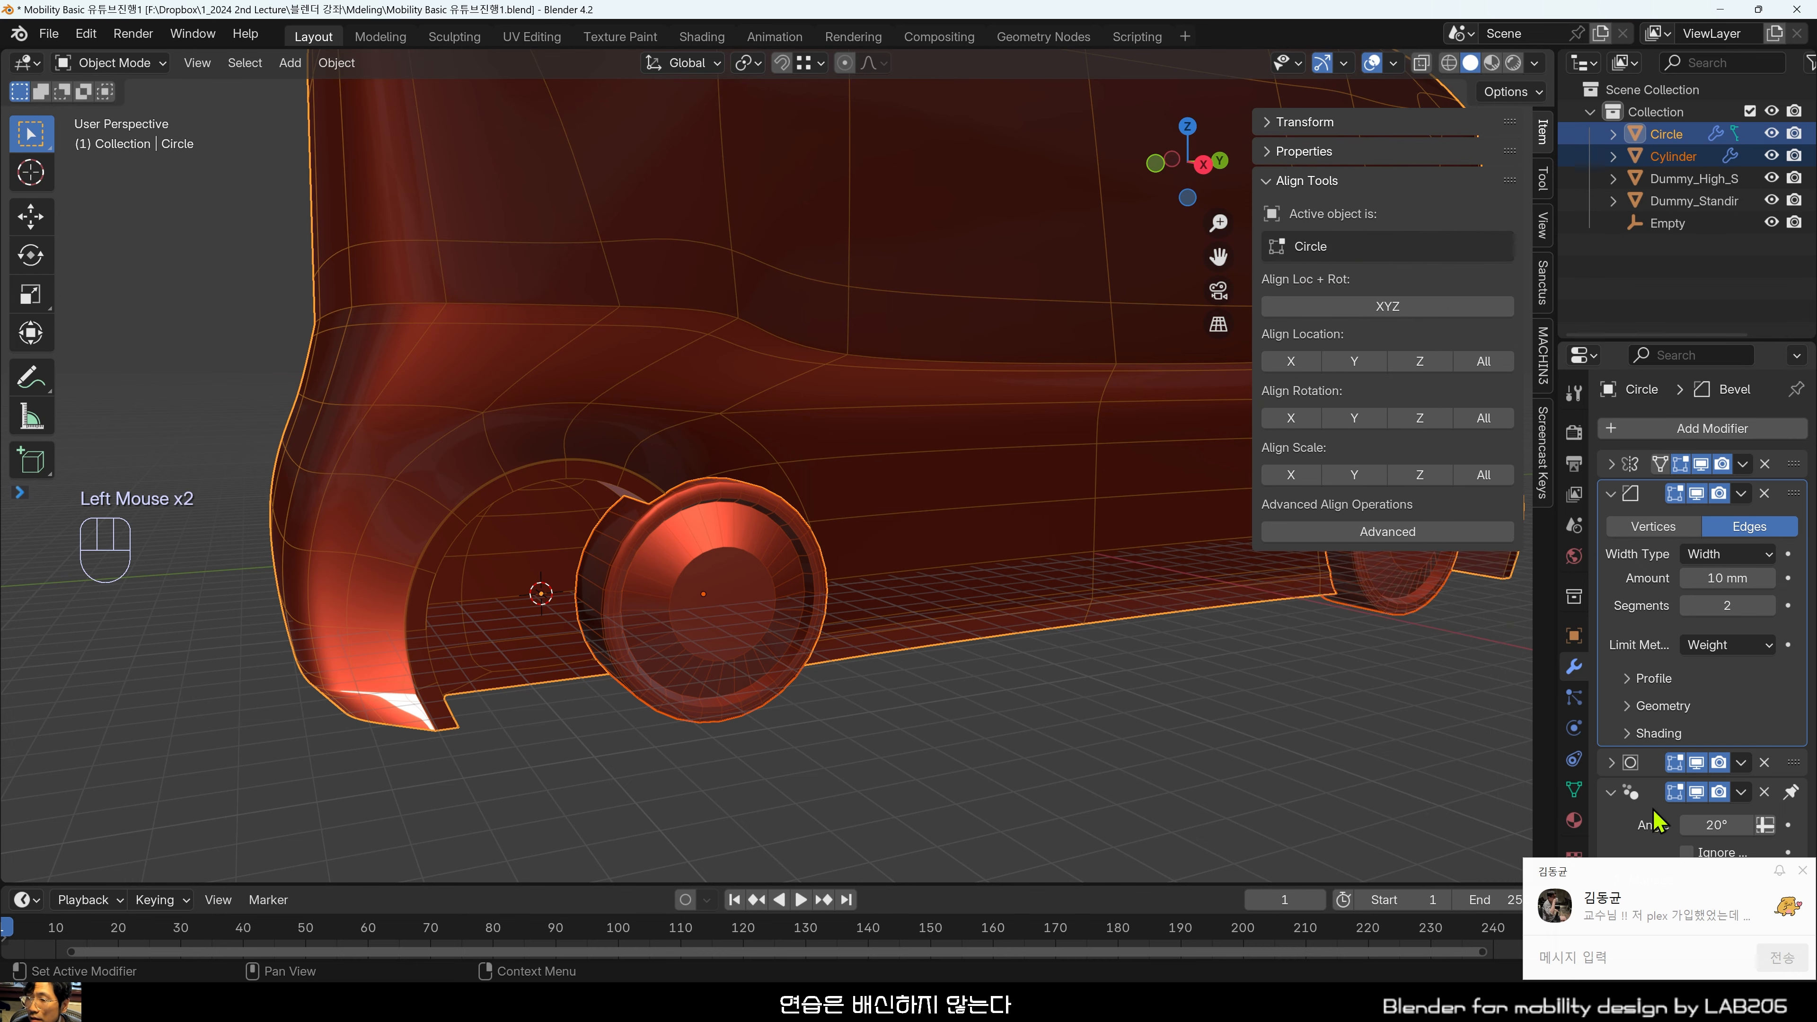
left_click(1802, 871)
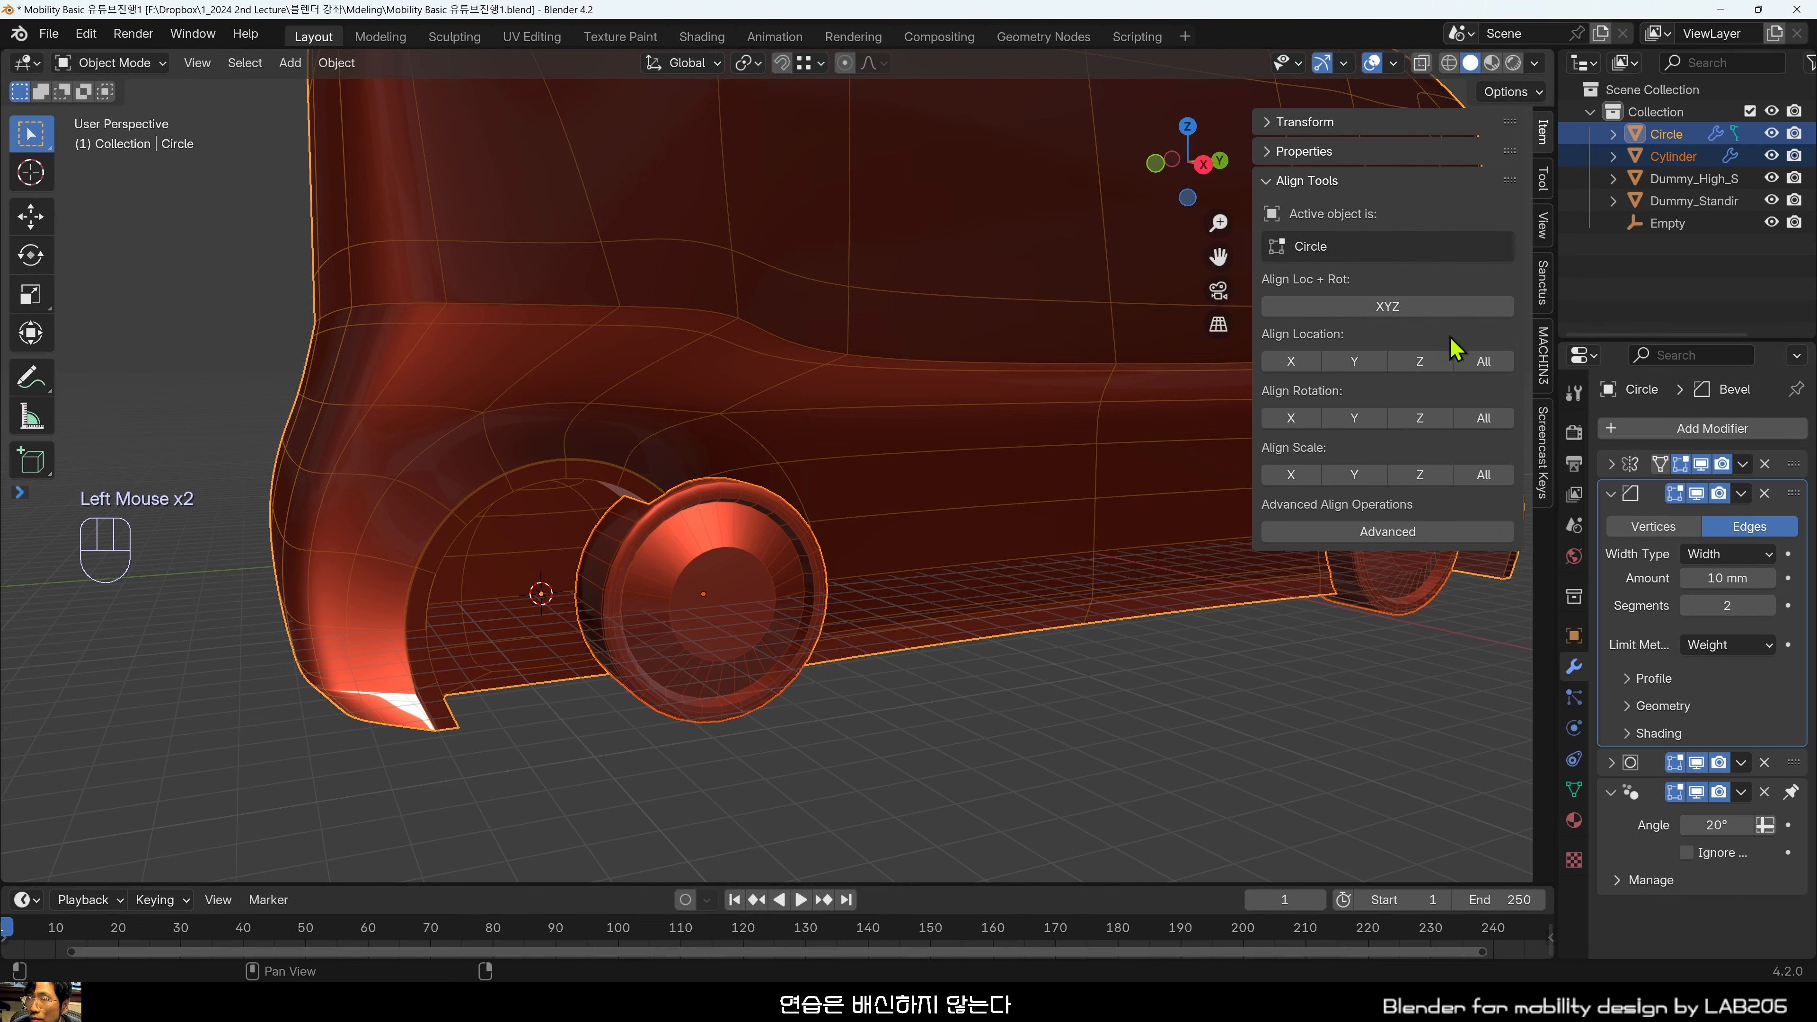
middle_click_drag(780, 444, 764, 489)
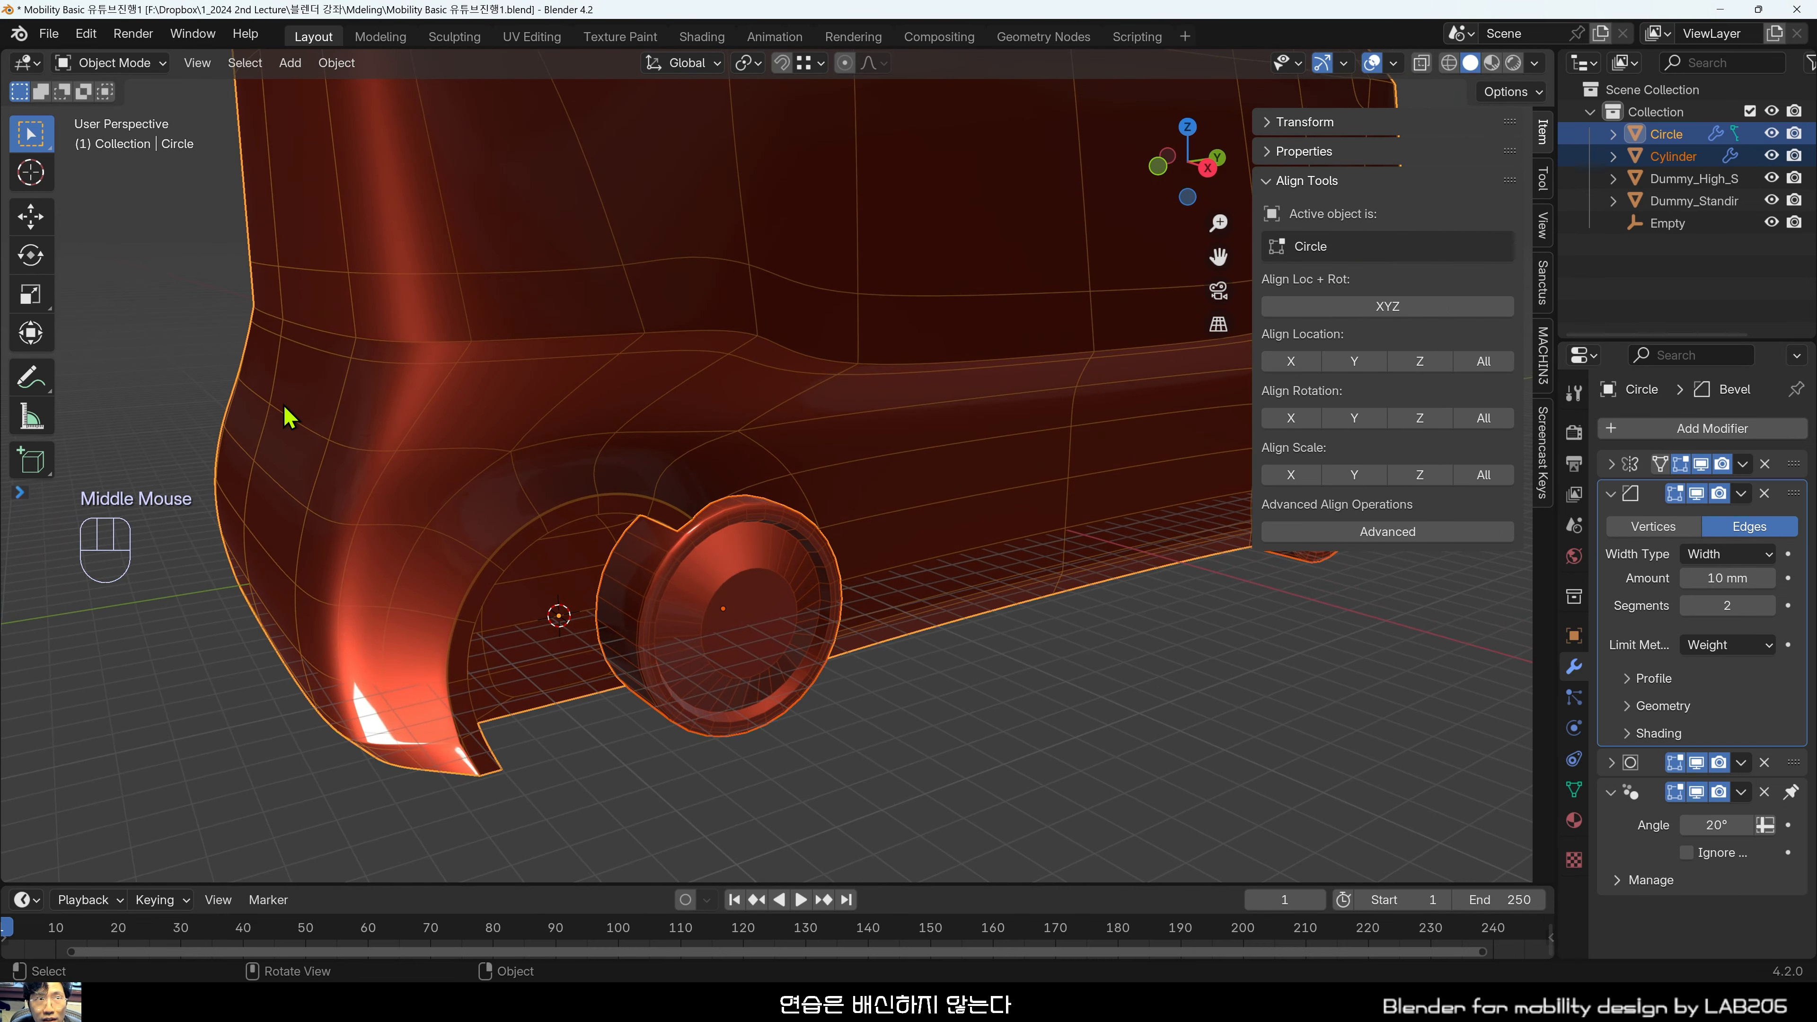
middle_click_drag(297, 426, 342, 444, "shift")
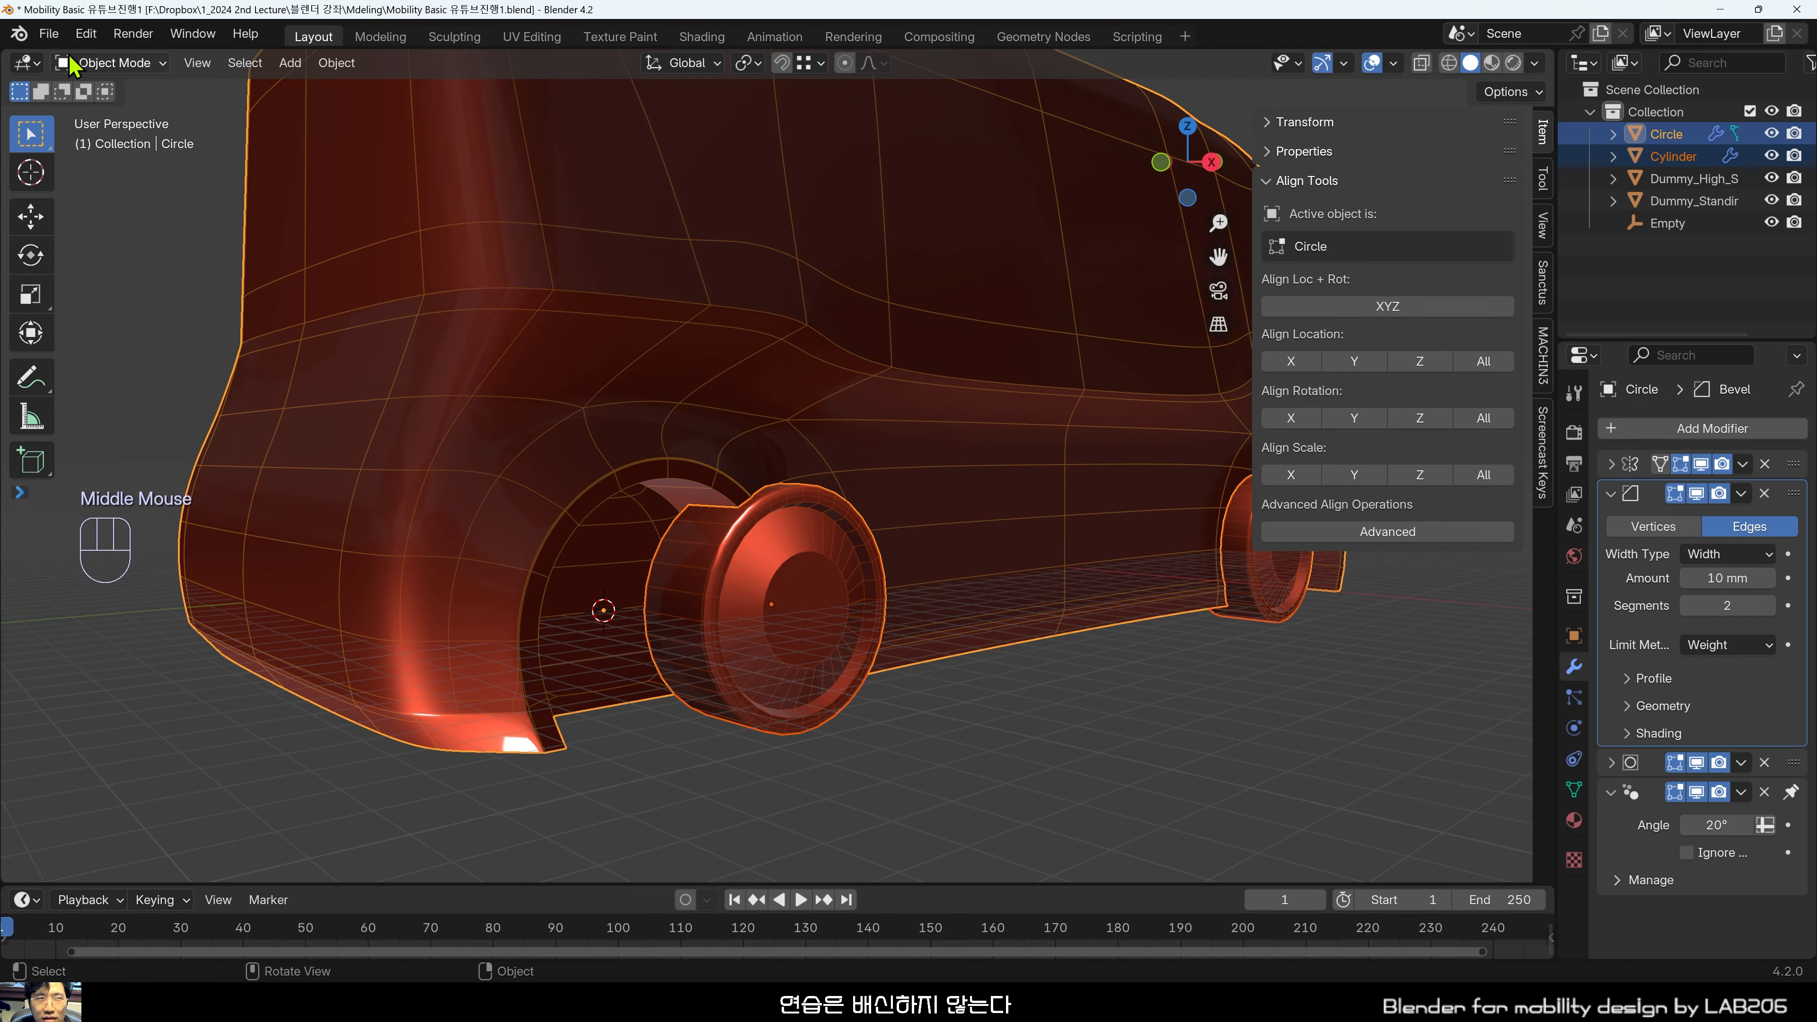
Check in the preferences that the Align Tools add-on is enabled, and close the preferences.
left_click(86, 34)
left_click(136, 321)
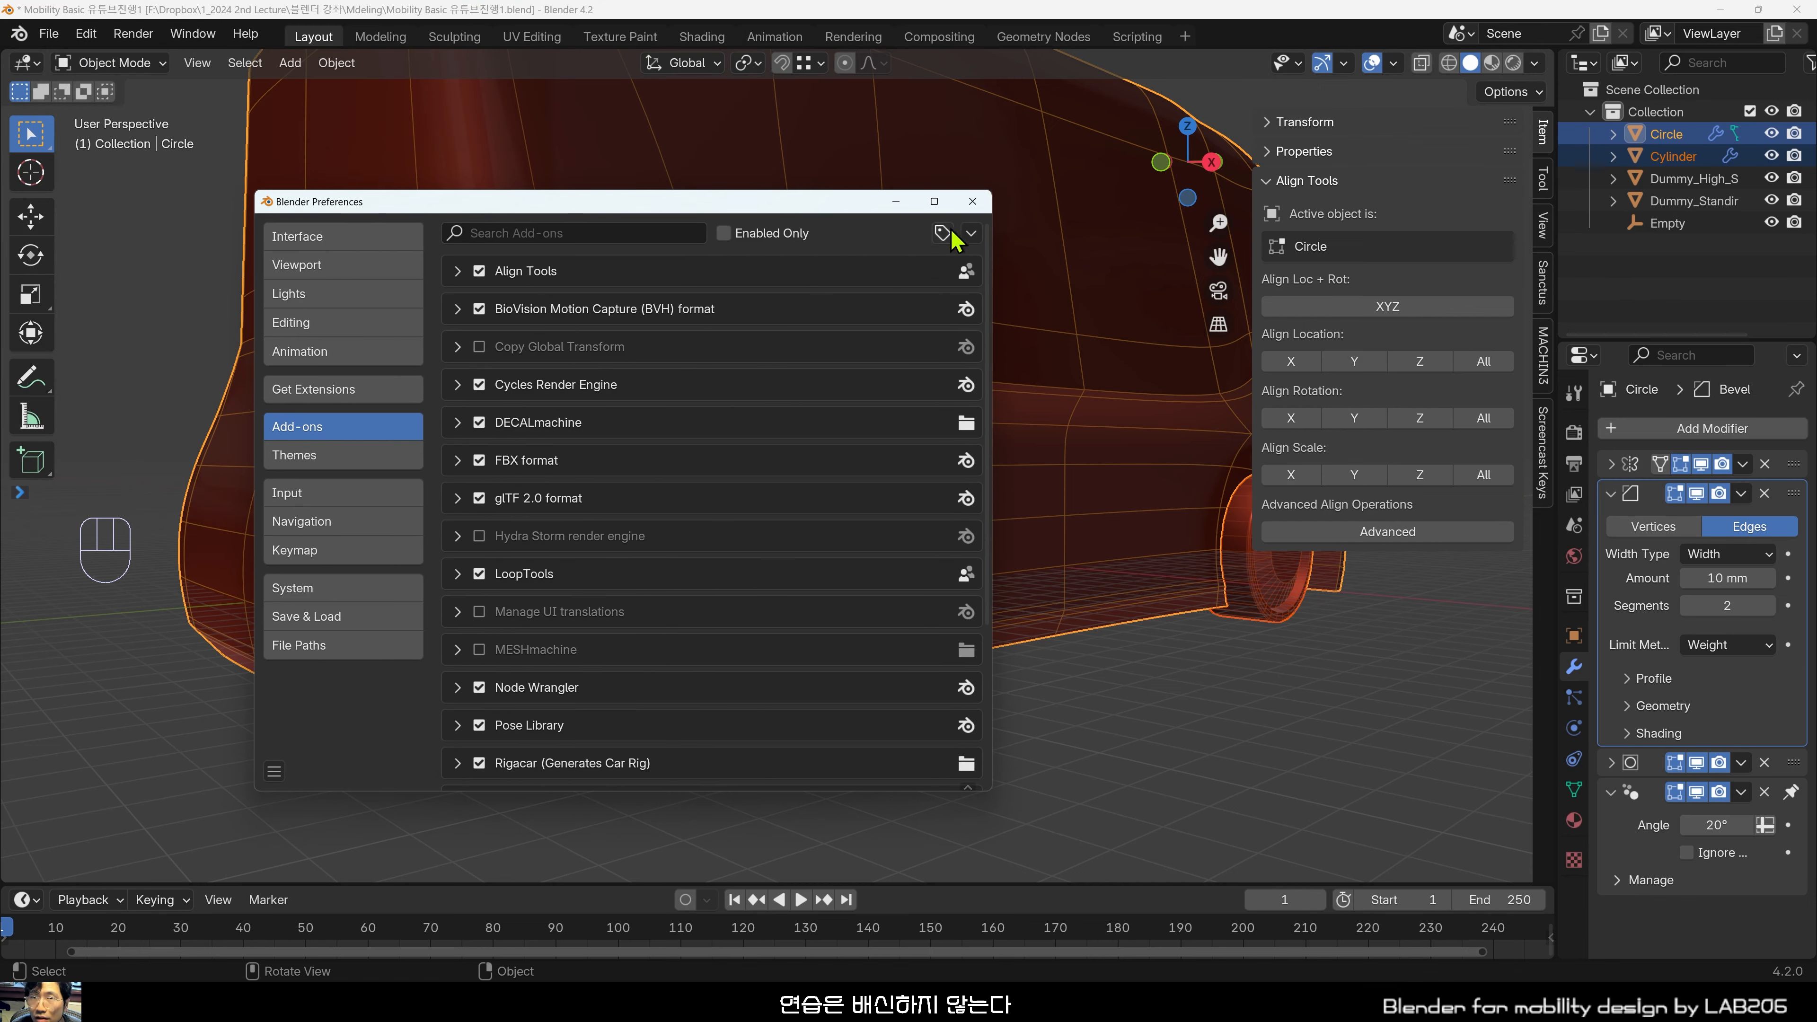
left_click(972, 201)
middle_click_drag(972, 201, 1034, 308)
left_click(1270, 183)
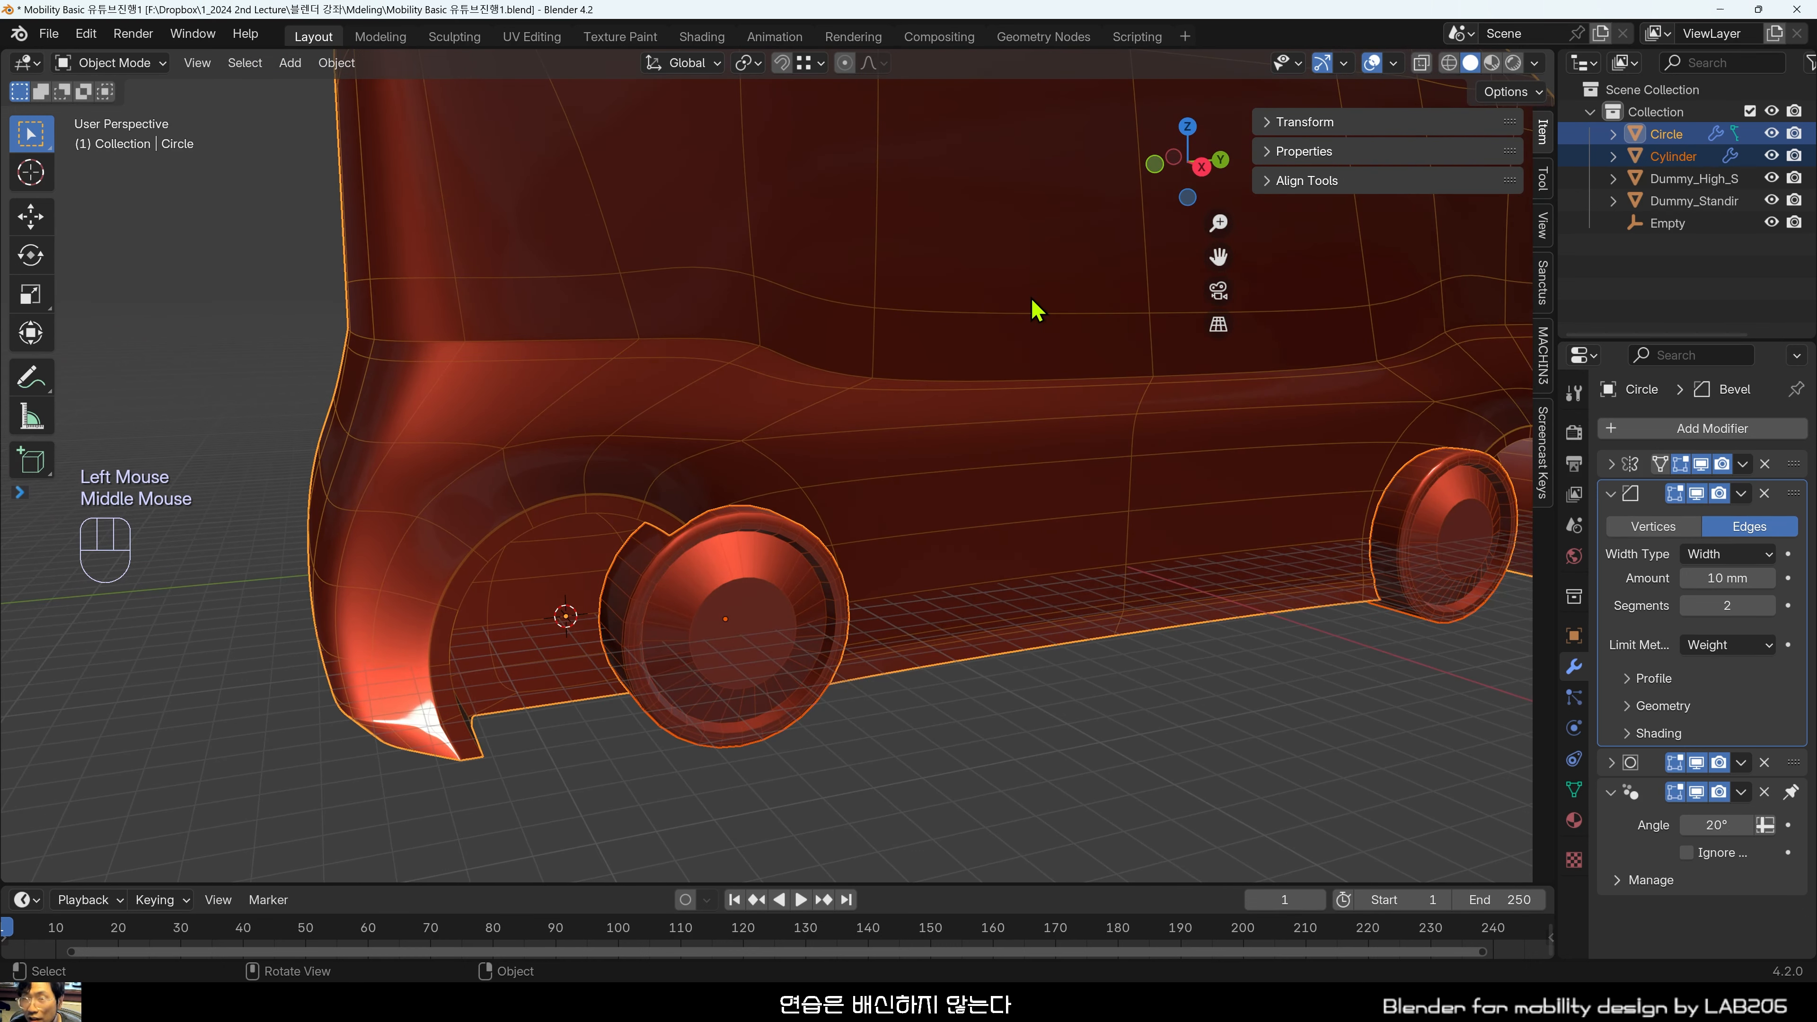
key("n")
key("n")
key("n")
key("n")
key("n")
key("n")
key("n")
key("n")
key("n")
key("n")
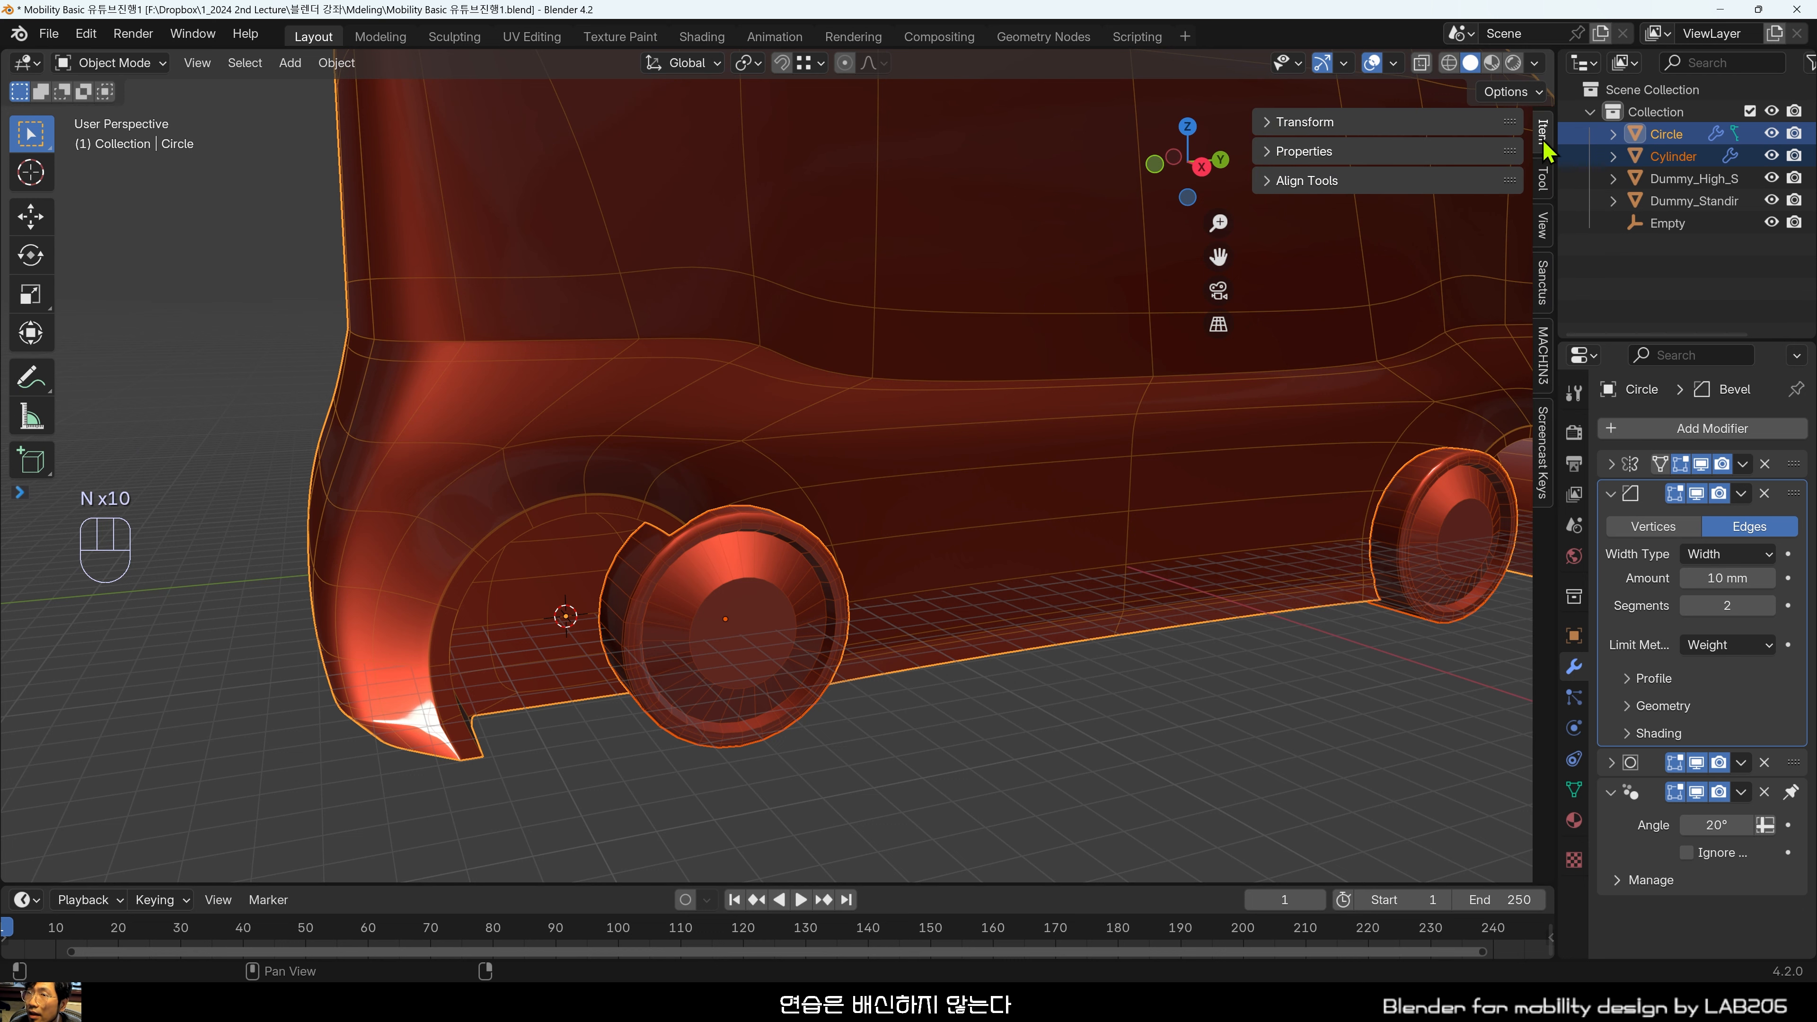
left_click(1279, 183)
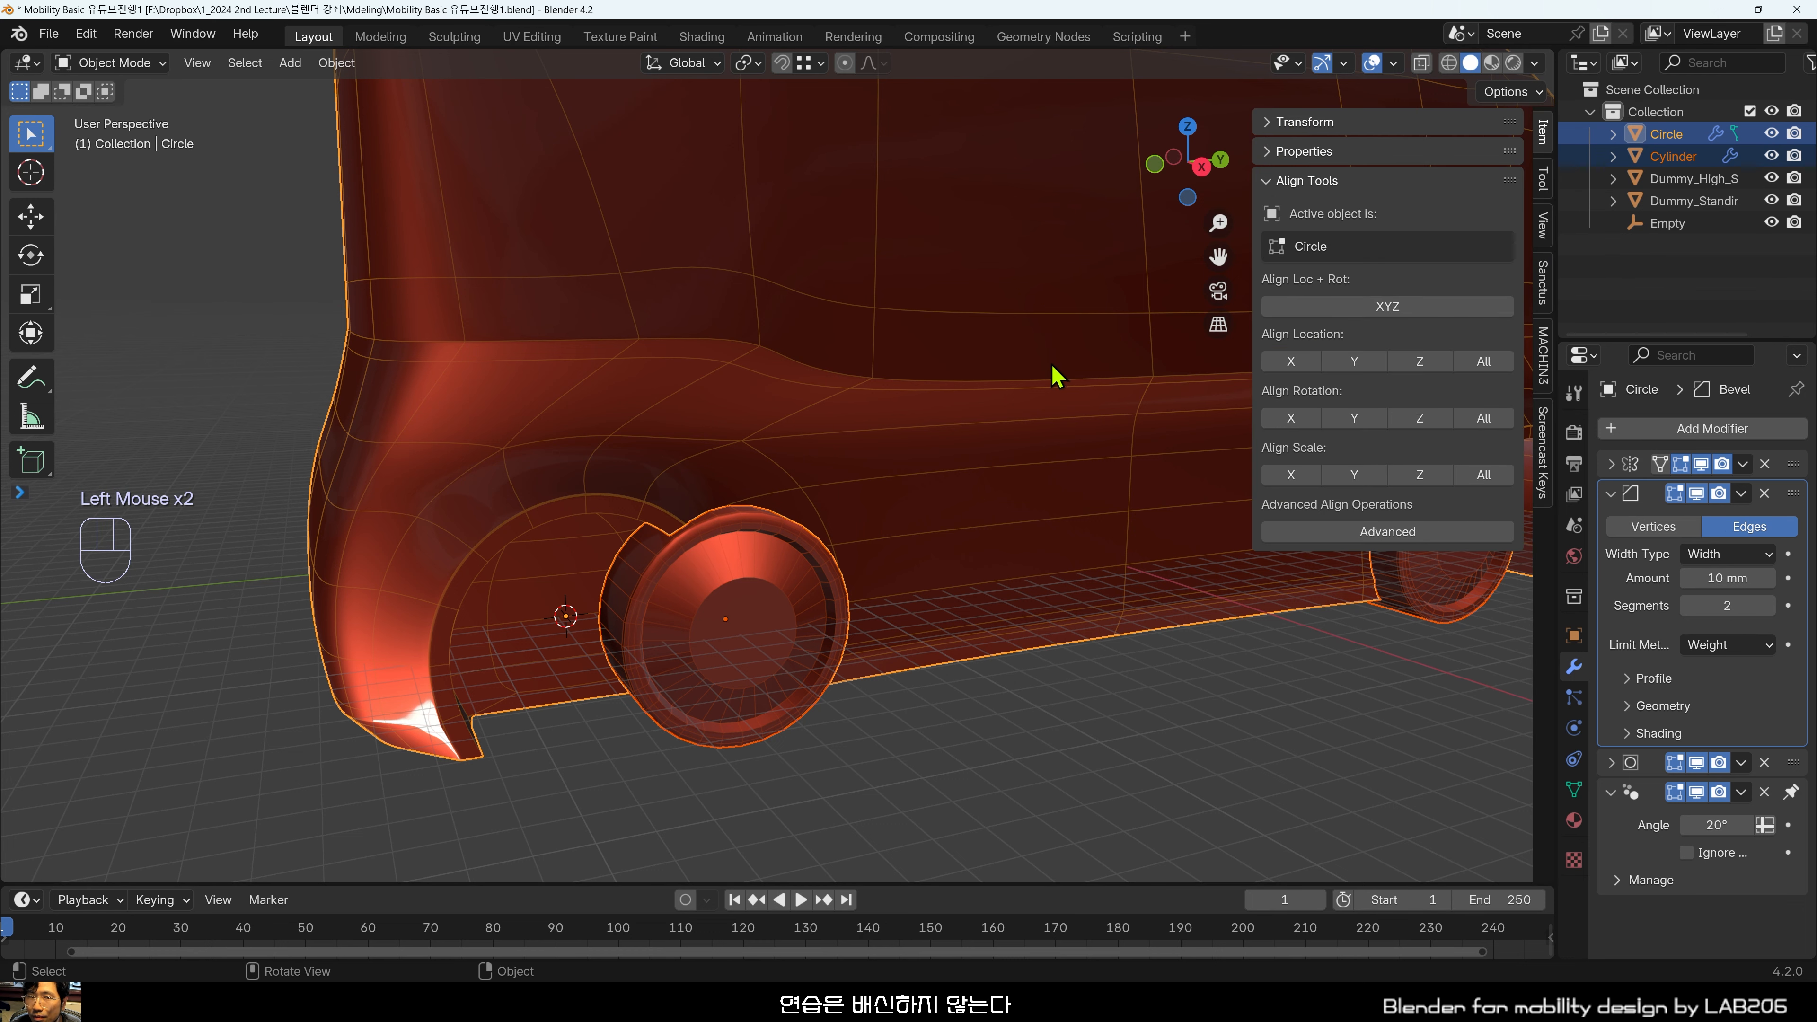
middle_click_drag(1057, 376, 826, 515)
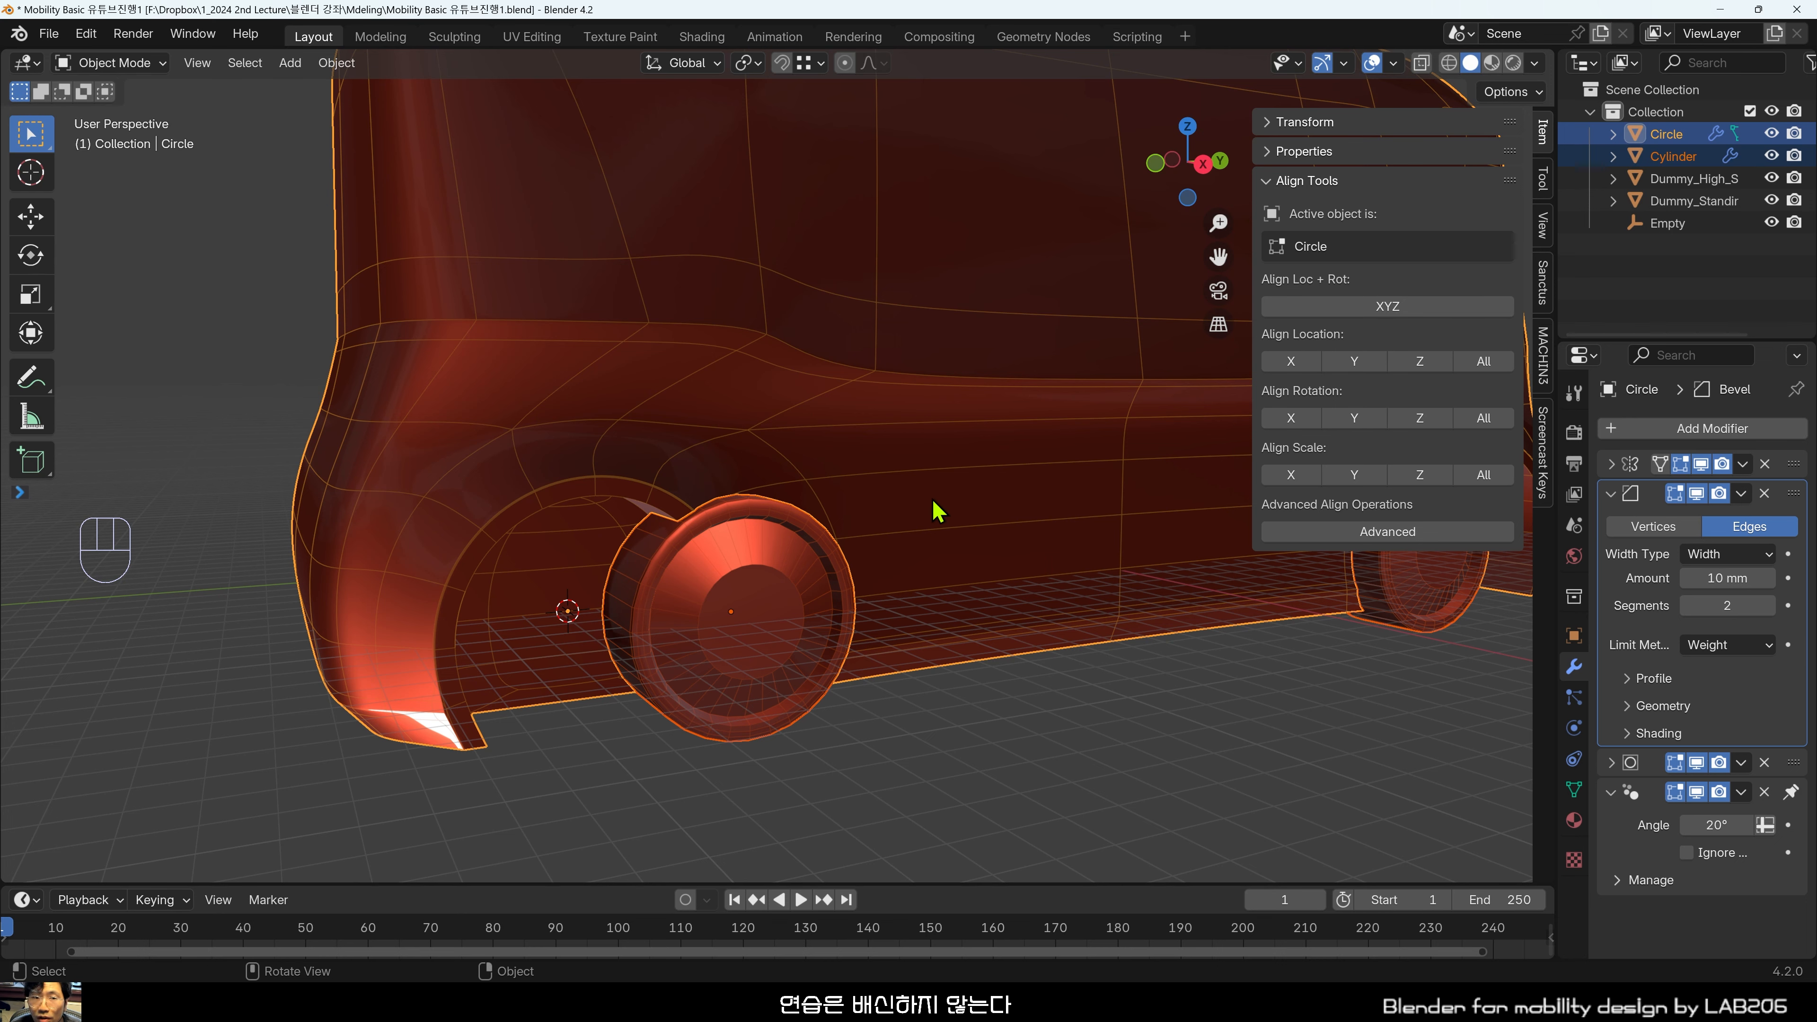
scroll(783, 550, "down", 2)
middle_click_drag(932, 500, 331, 545)
middle_click_drag(499, 551, 509, 564)
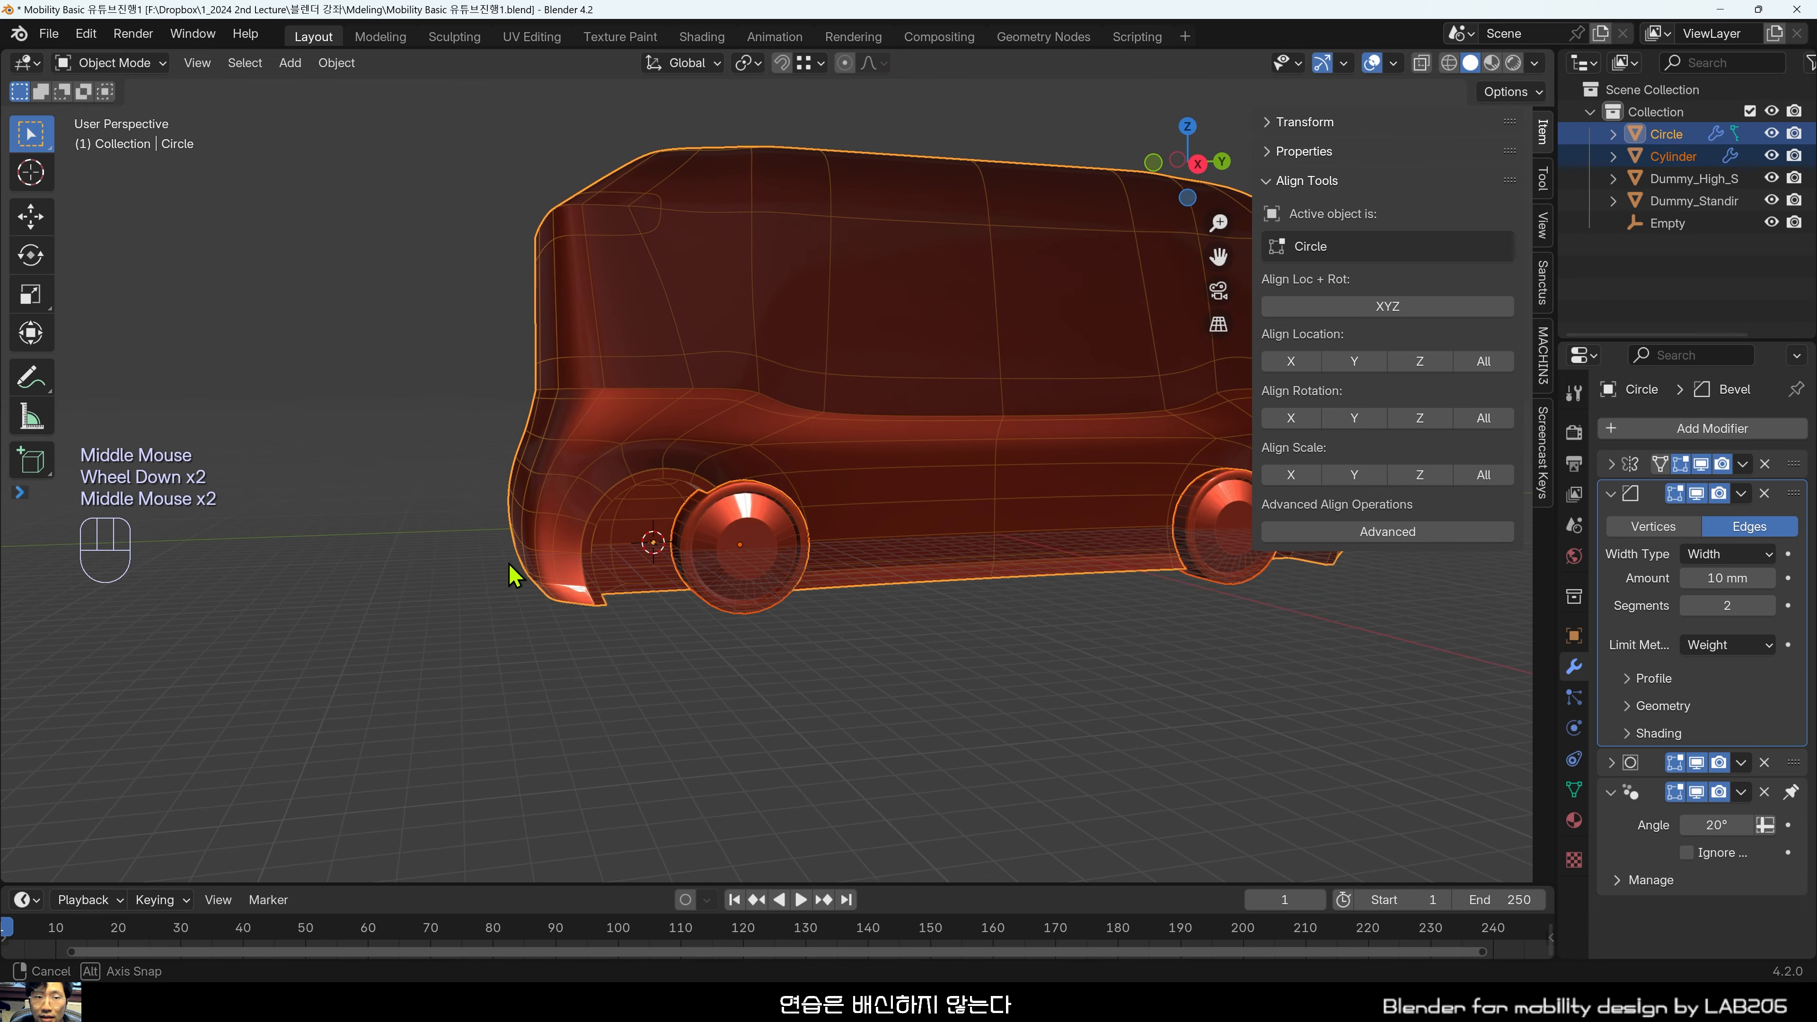
Align the wheels to the van body's origin in Y and Z location with Align Tools.
middle_click_drag(1022, 681, 1146, 611)
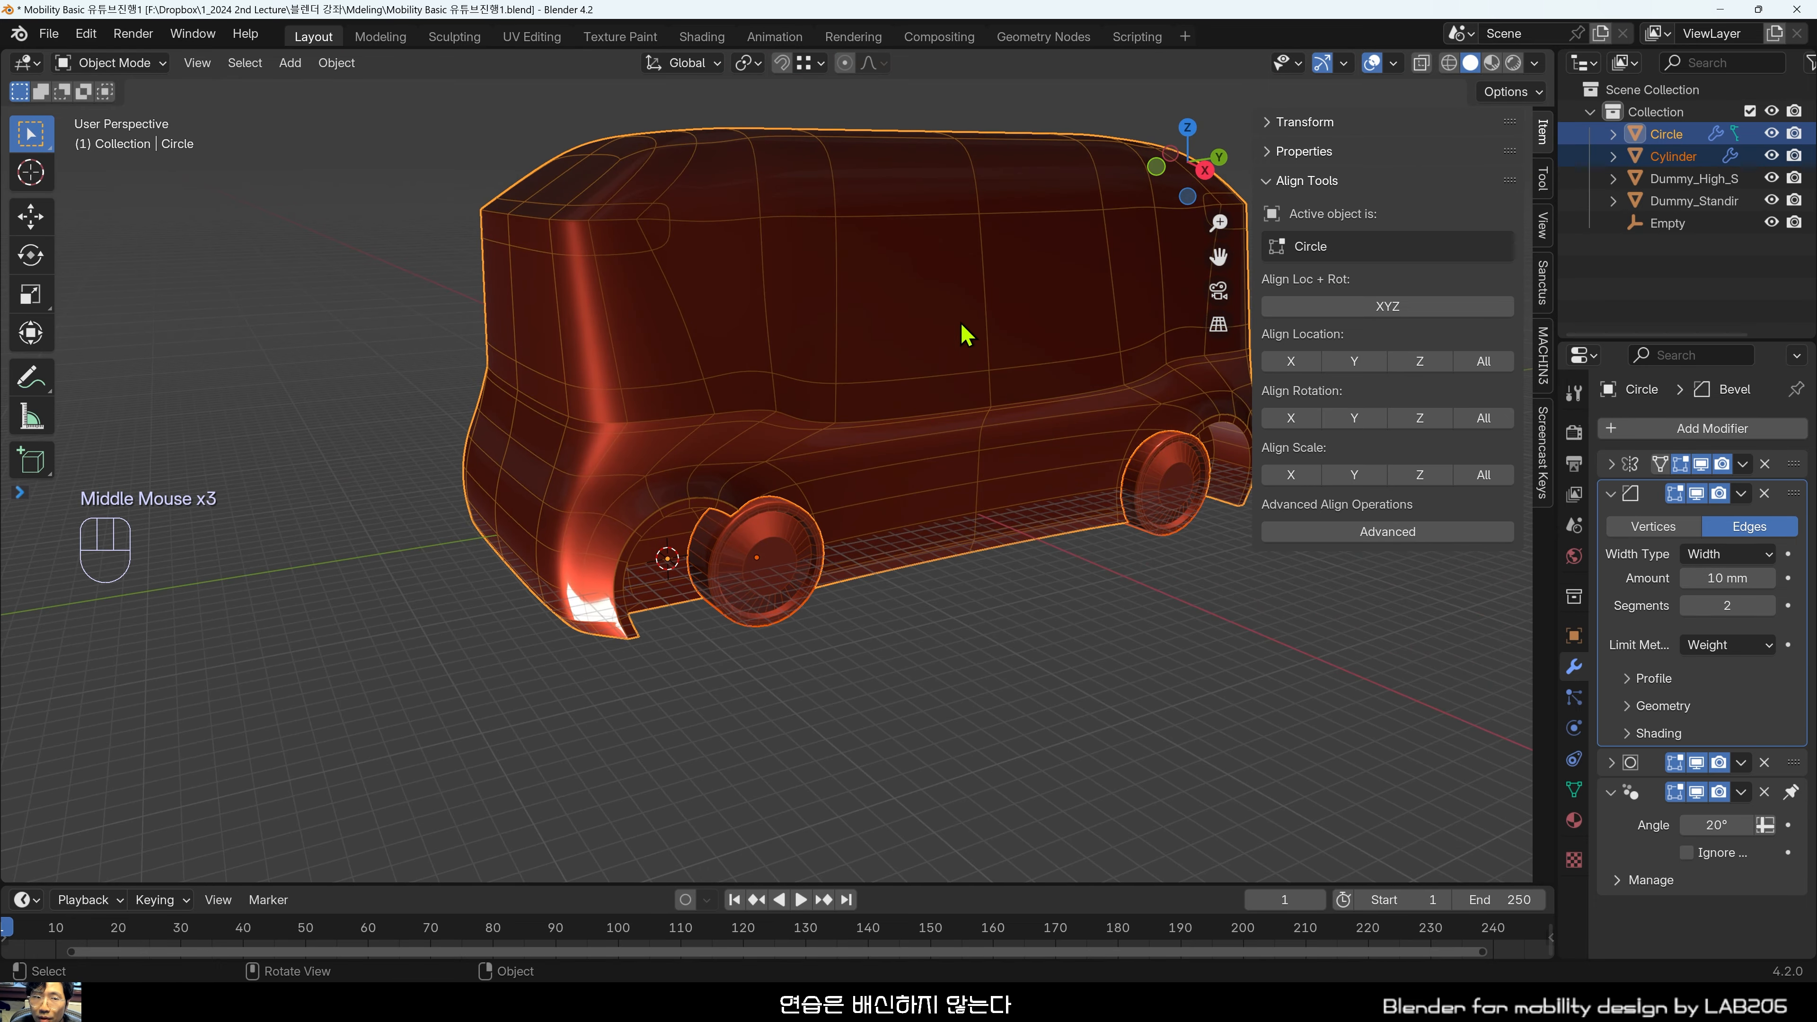
scroll(659, 614, "up", 2)
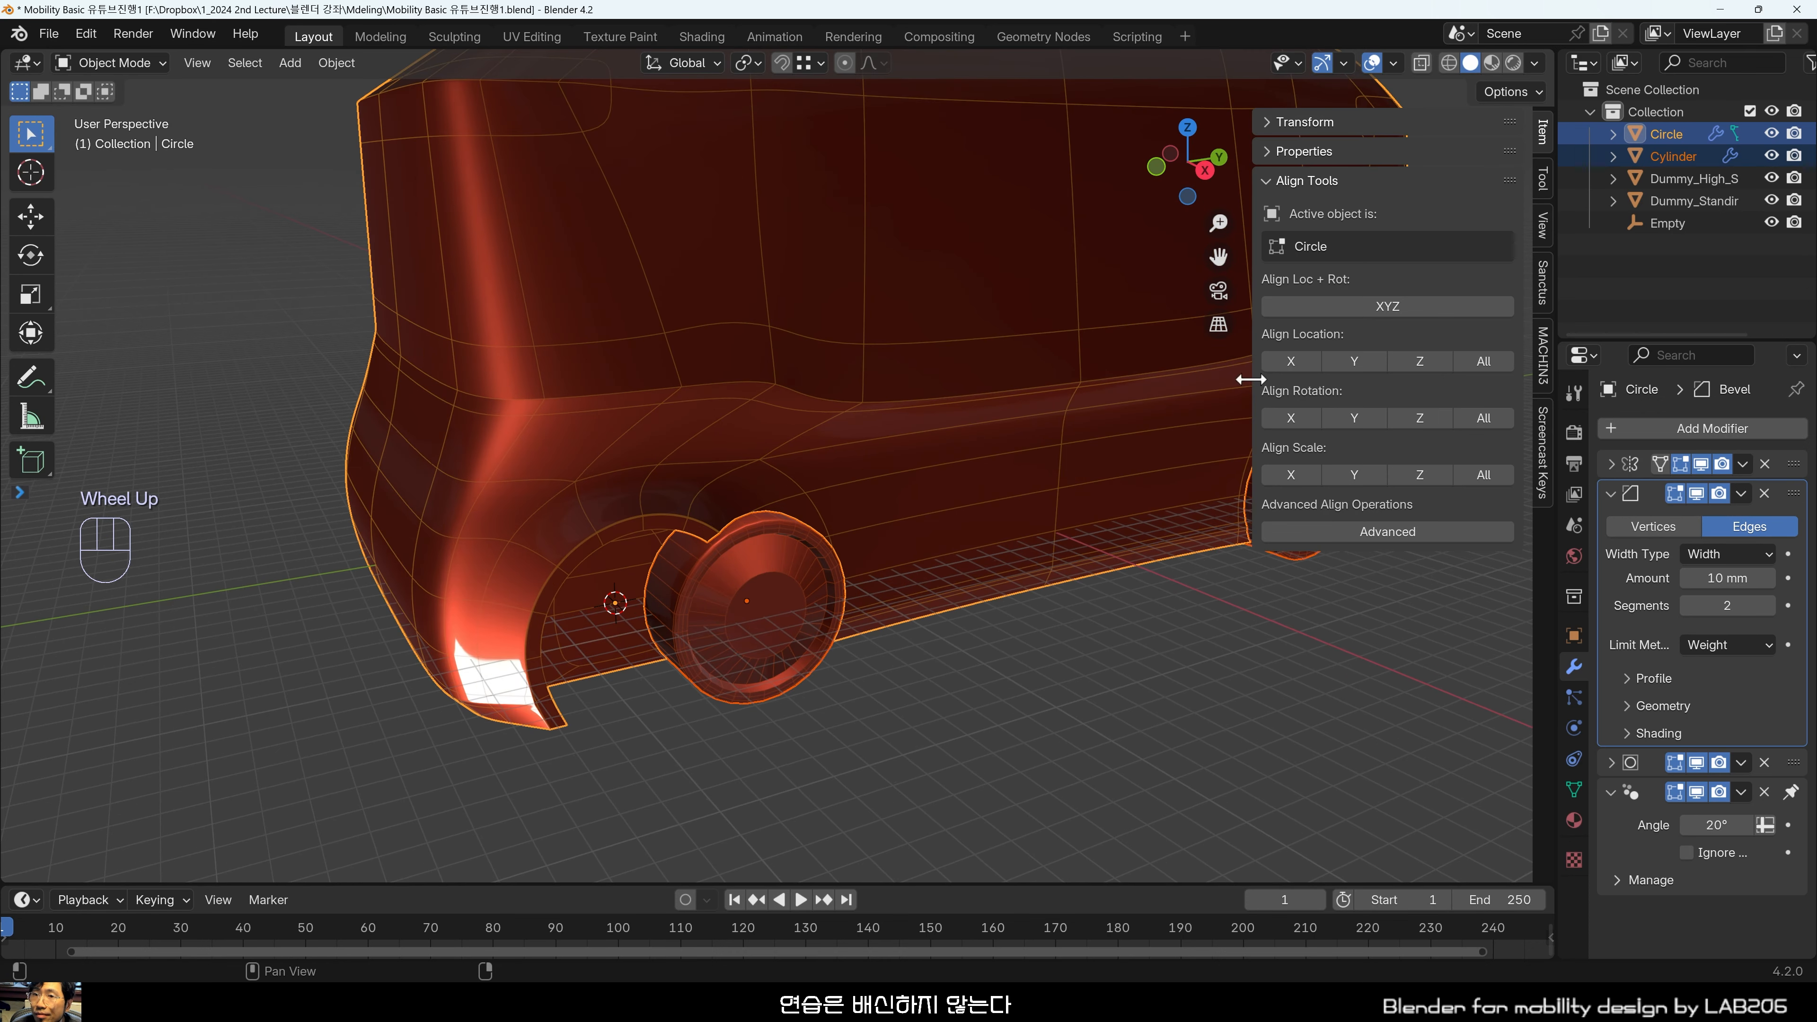
left_click(1348, 363)
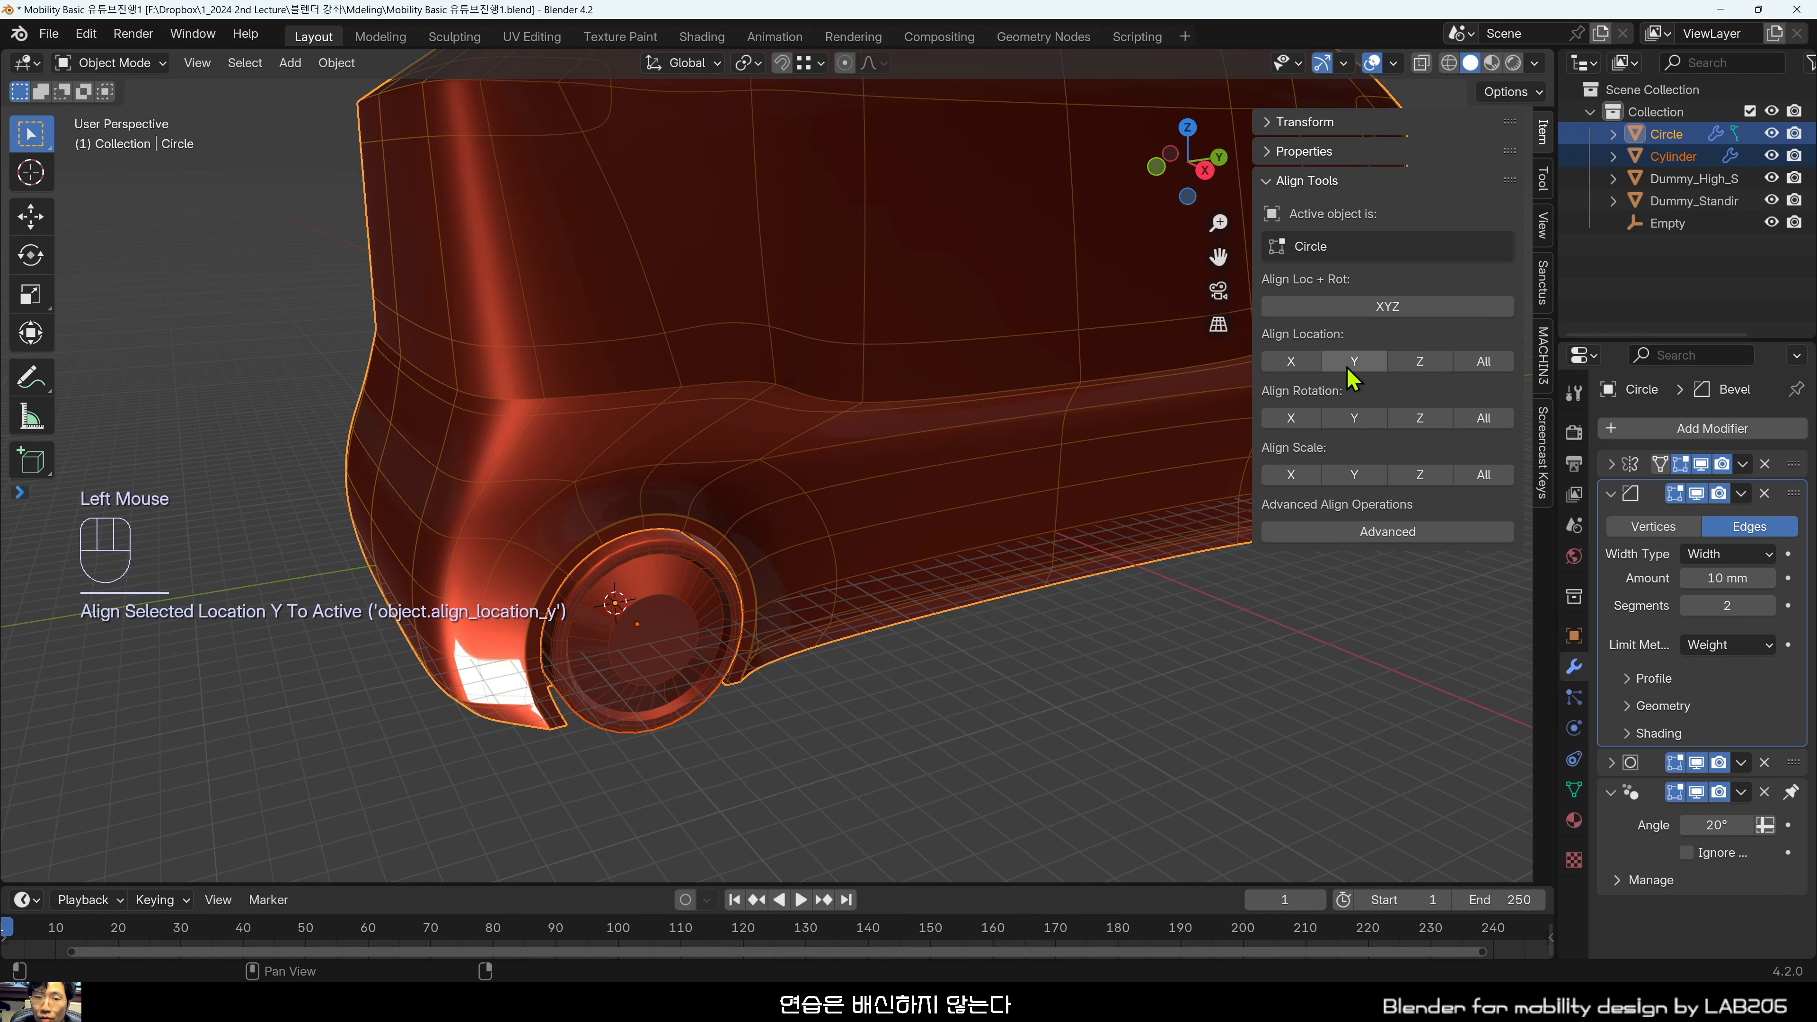
middle_click_drag(1001, 501, 851, 591)
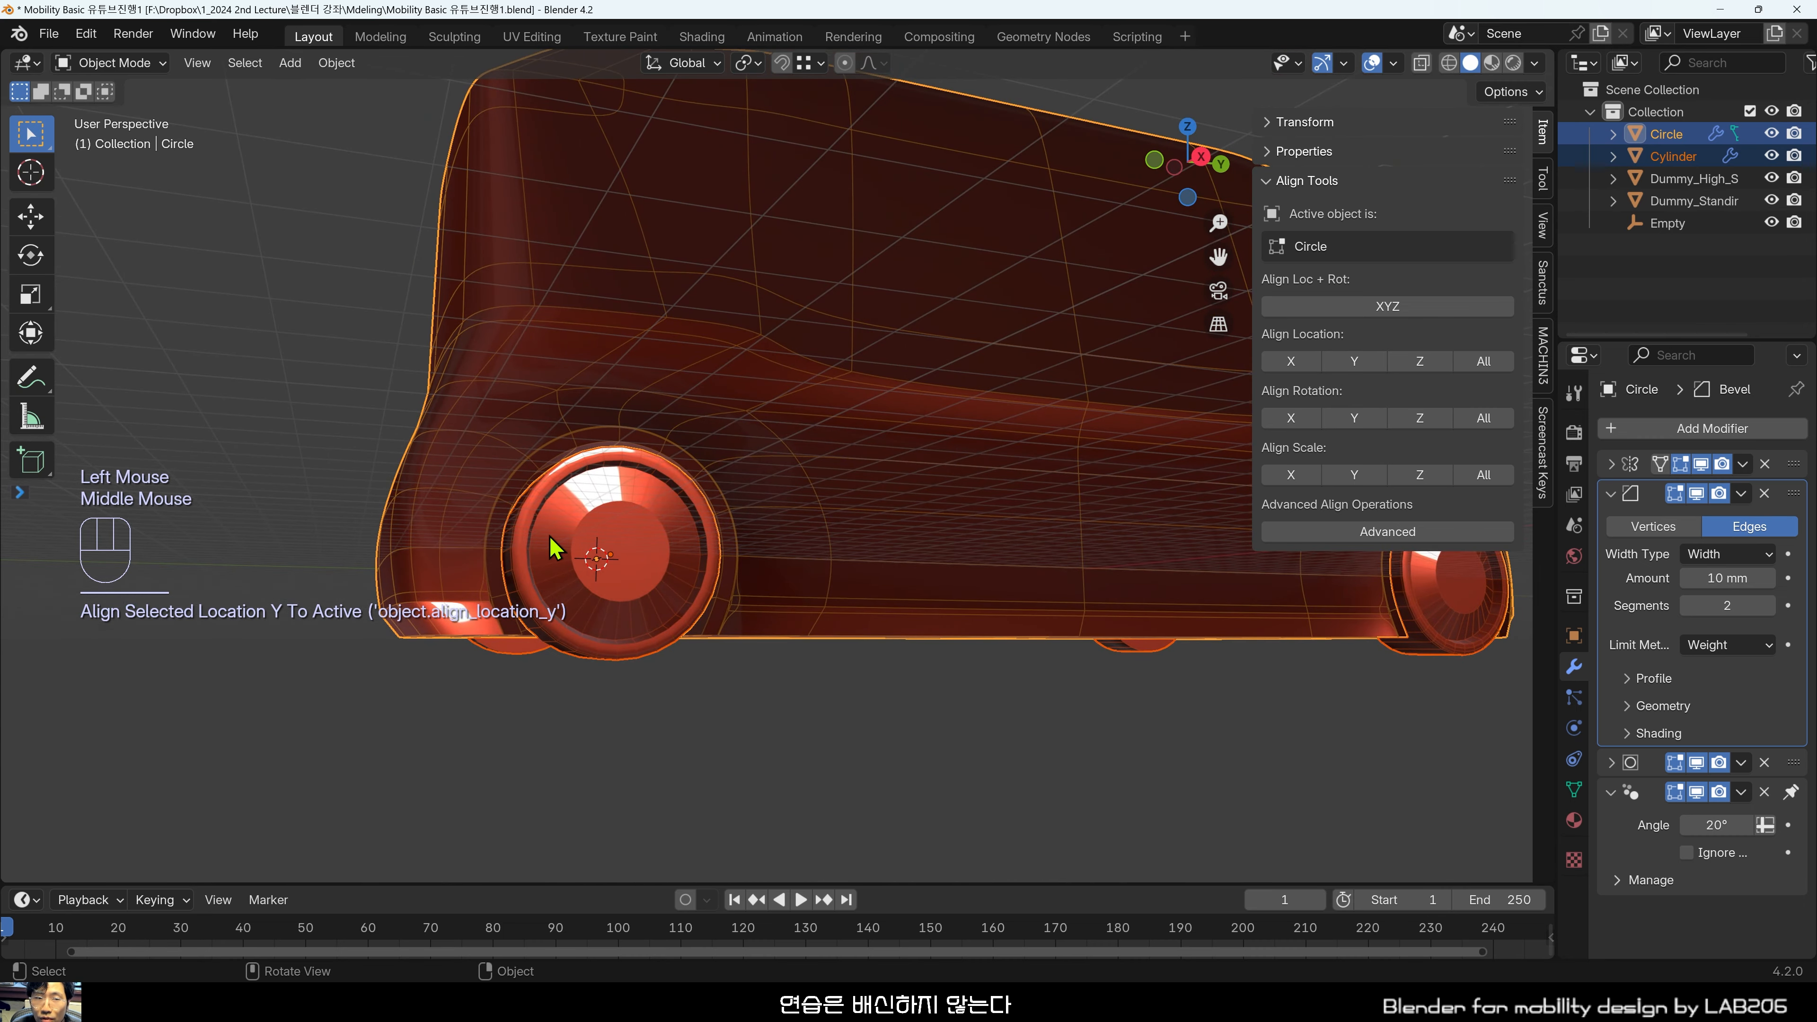
middle_click_drag(555, 548, 561, 614)
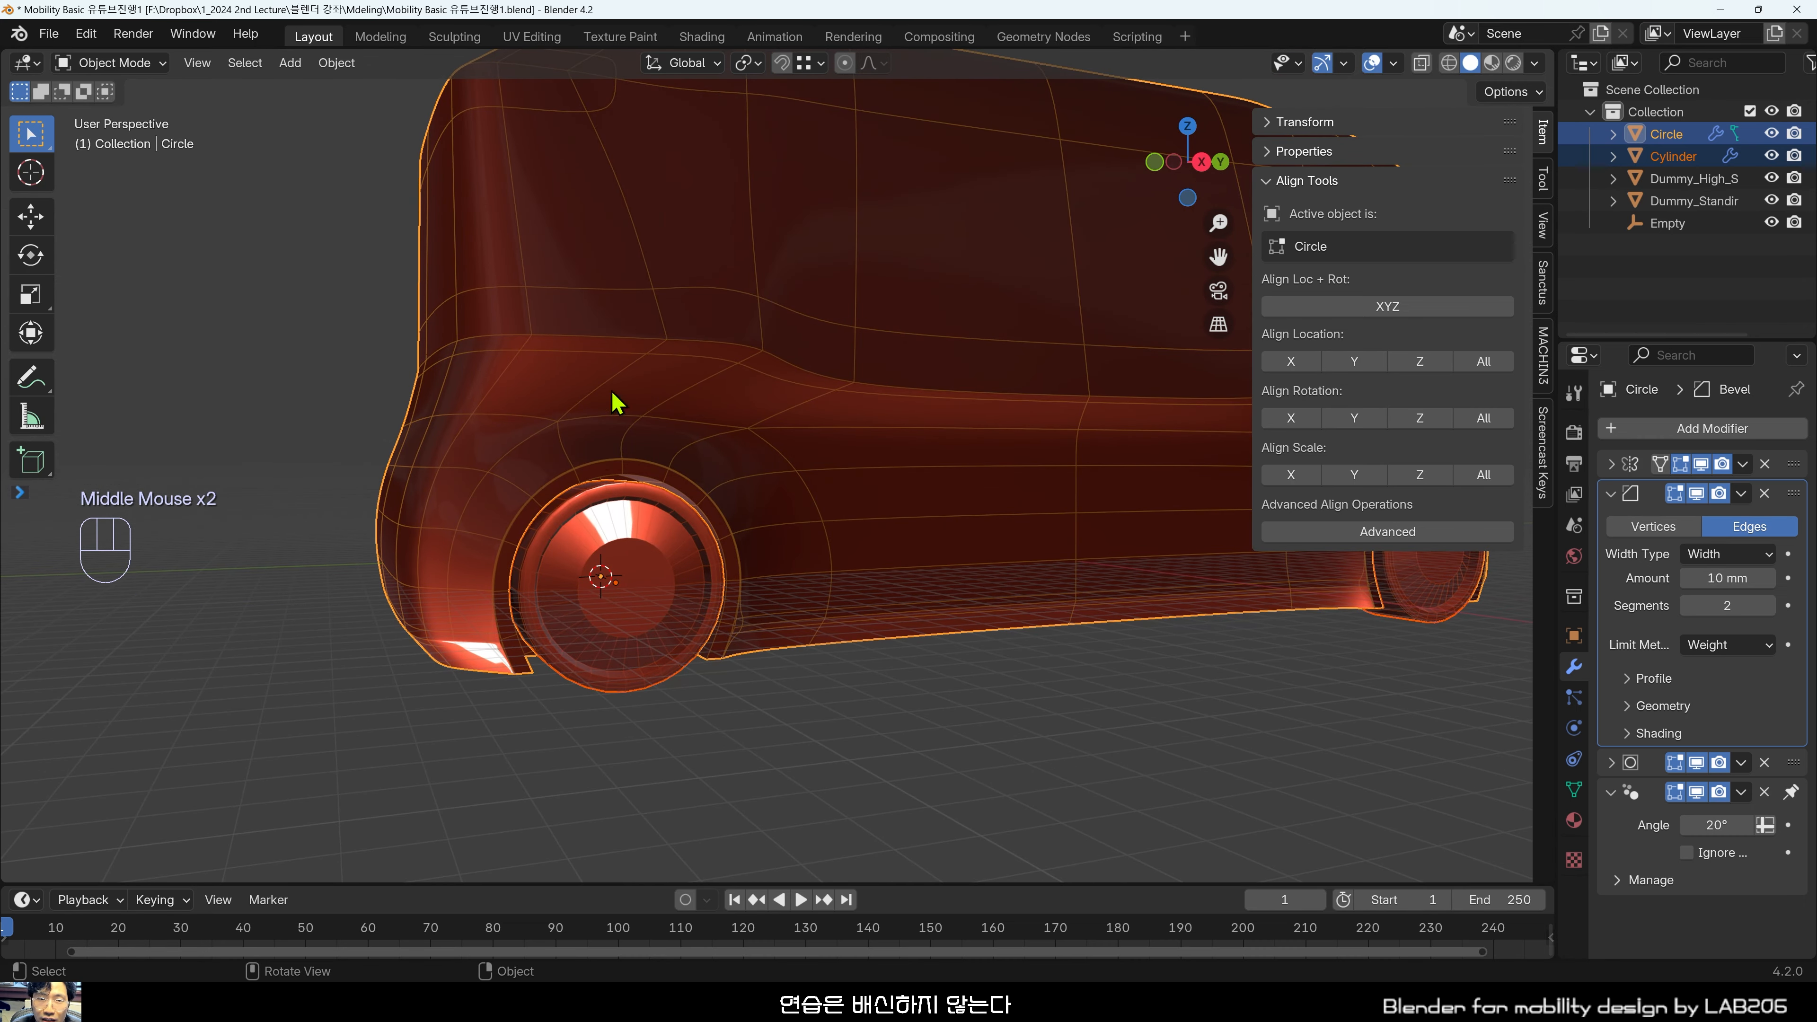
middle_click_drag(862, 553, 872, 568)
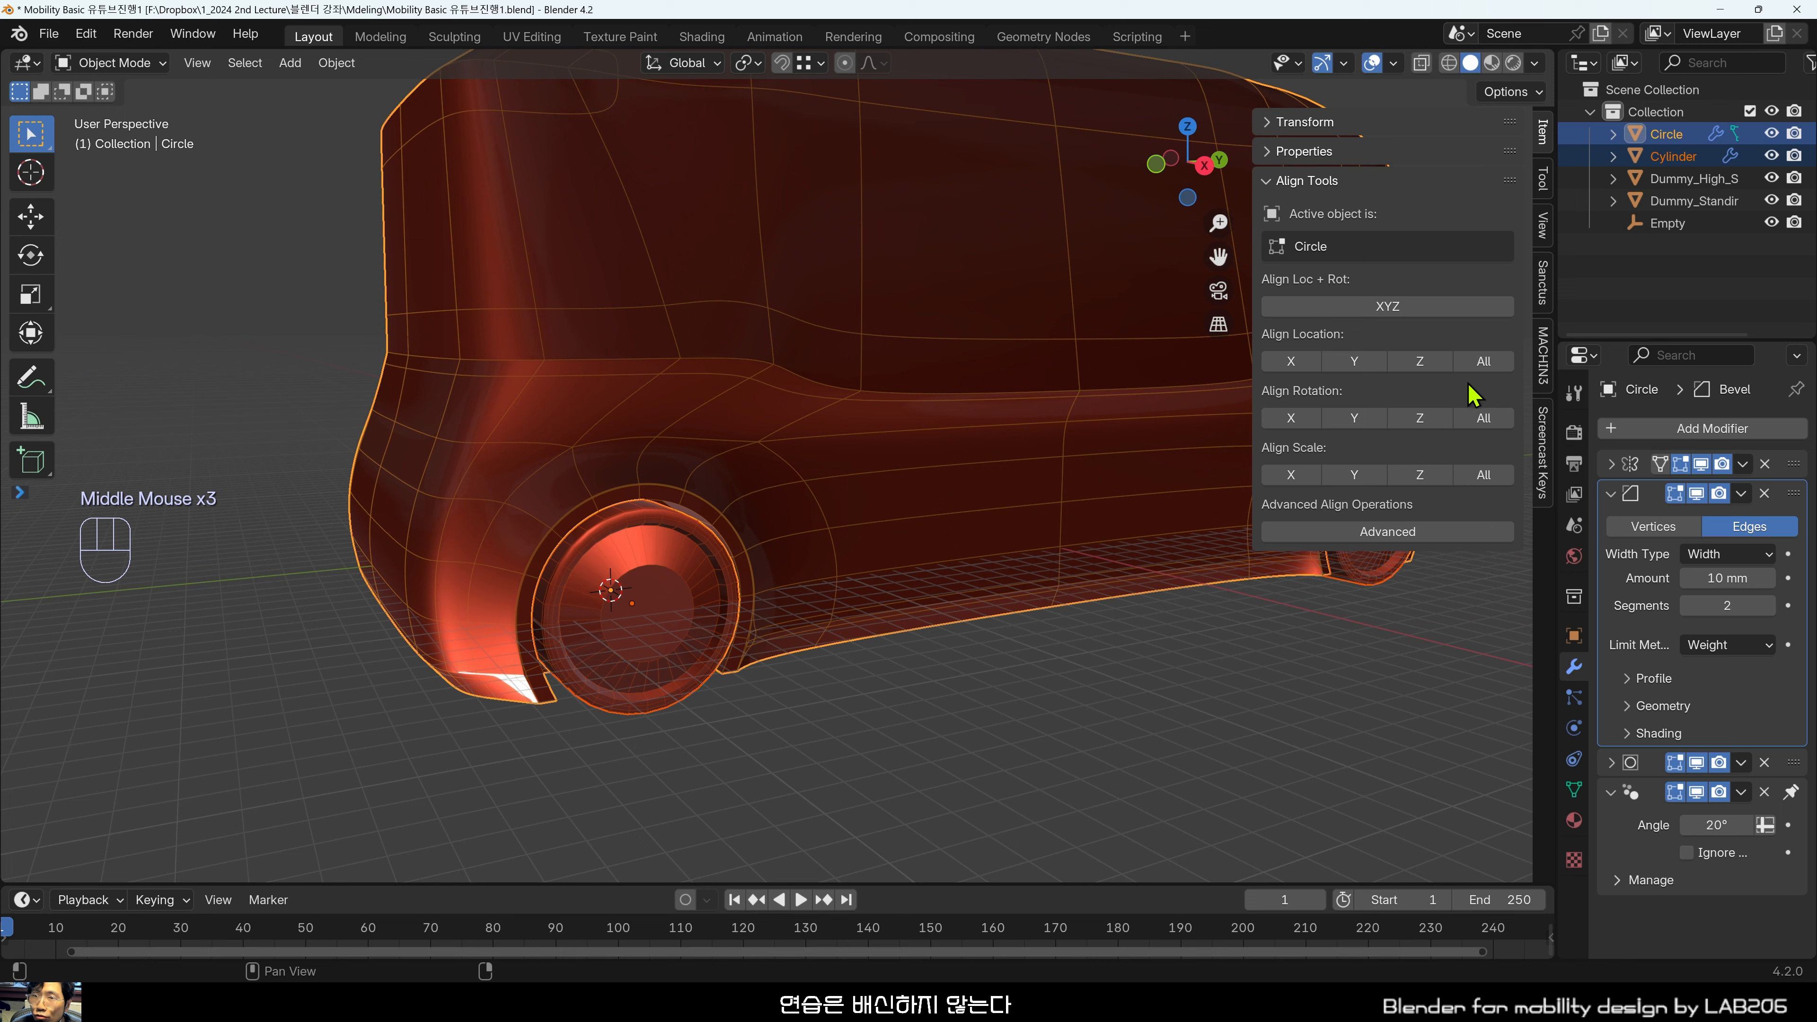
left_click(1431, 369)
middle_click_drag(866, 723, 887, 708)
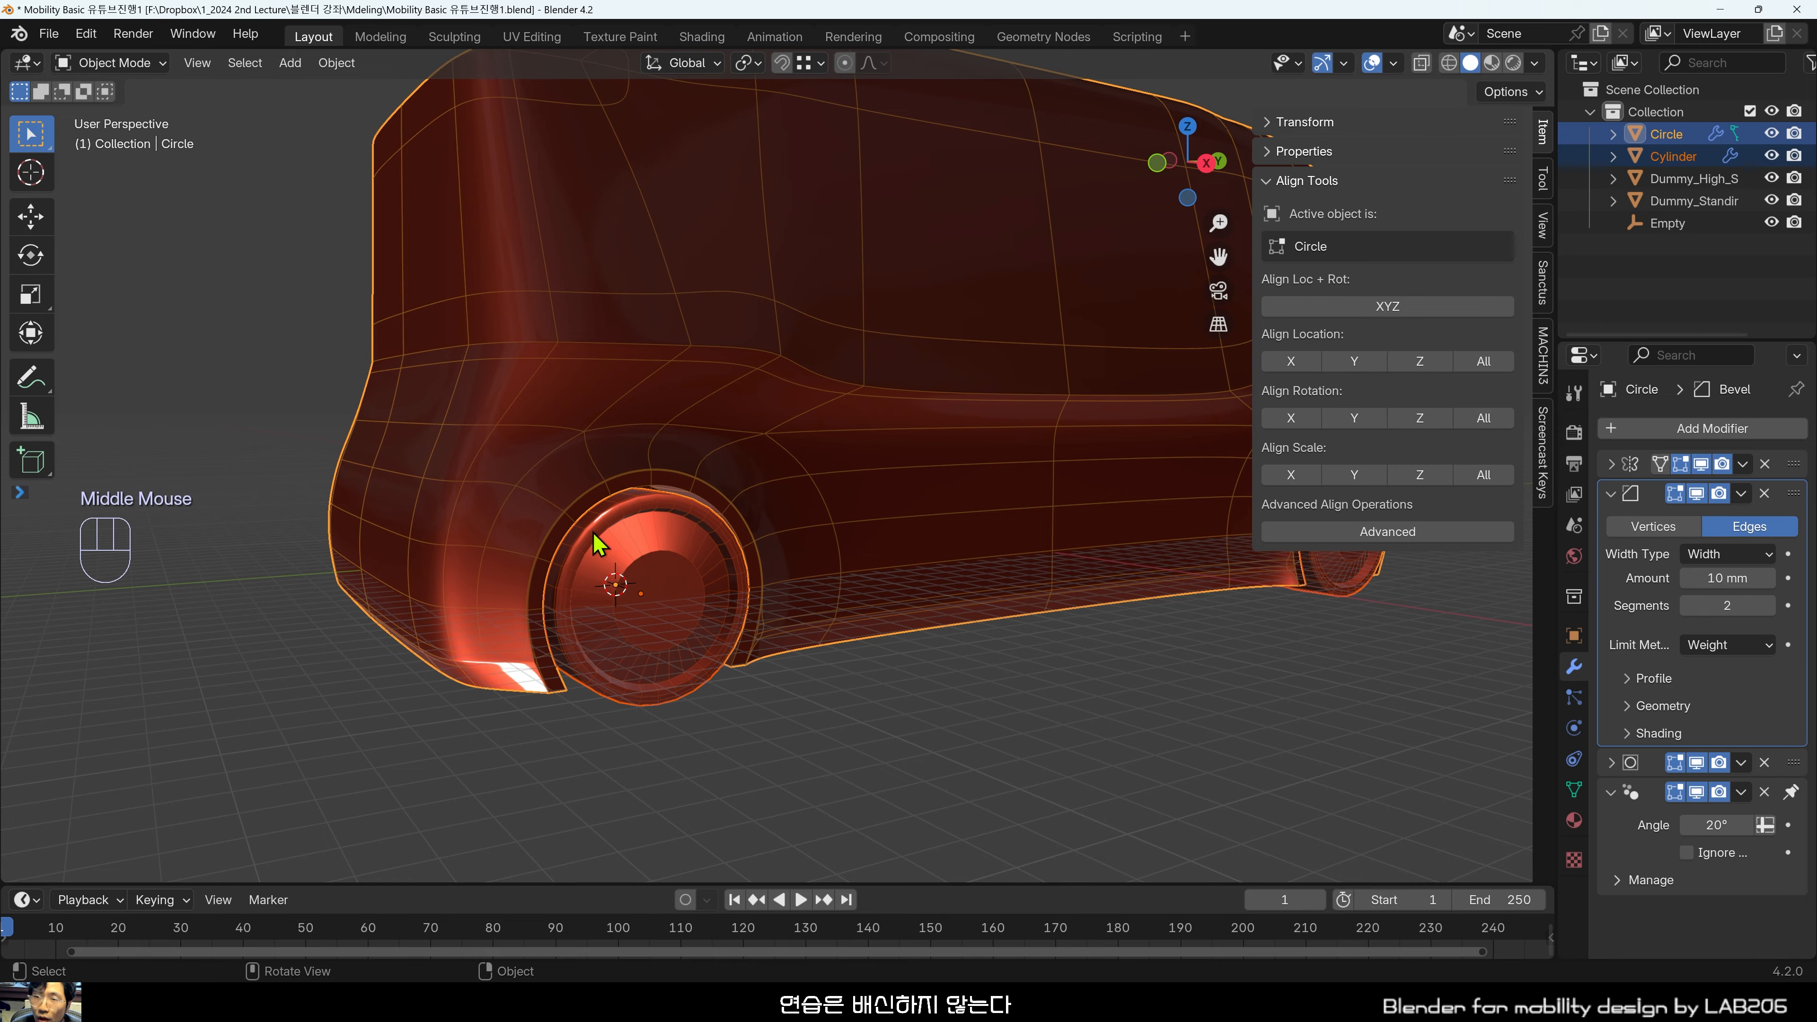
middle_click_drag(704, 571, 868, 515)
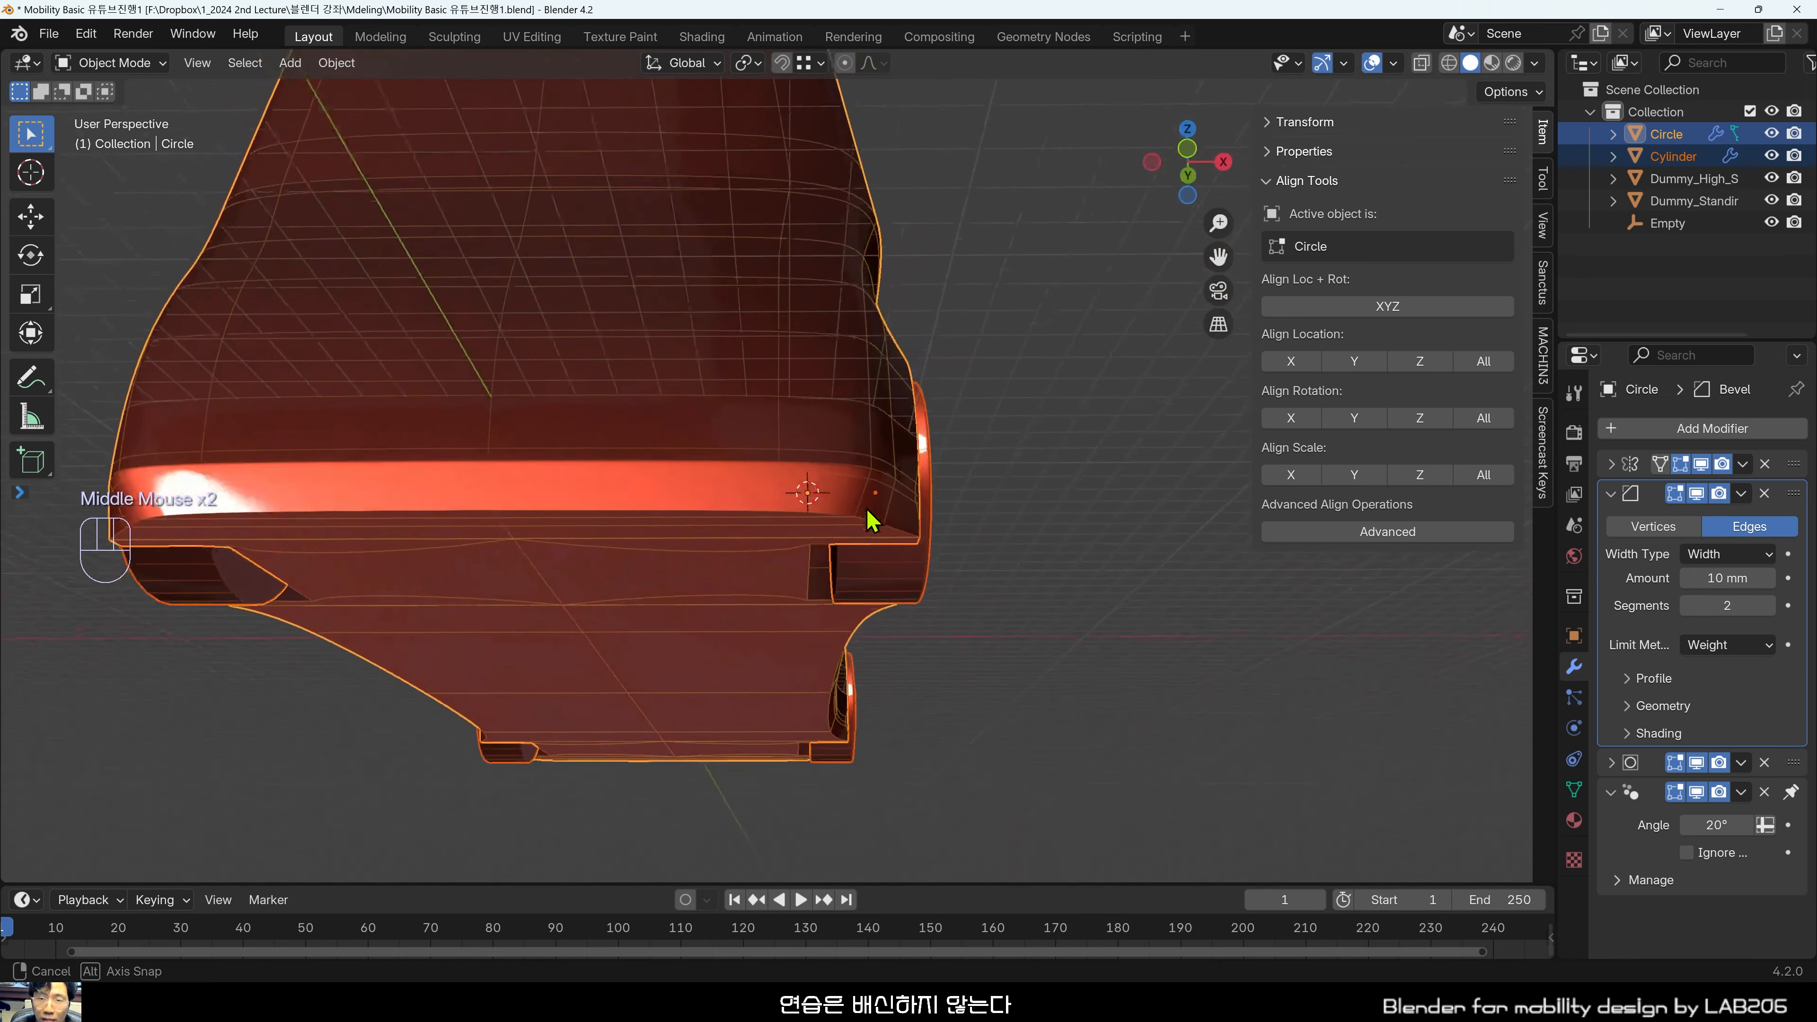
Select only the wheels, working from the underside of the van beside the wheel arch.
scroll(915, 581, "up", 3)
scroll(938, 672, "up", 1, "shift")
scroll(934, 664, "up", 1)
middle_click_drag(934, 664, 937, 365)
scroll(907, 529, "up", 1)
left_click(937, 365)
left_click(881, 339)
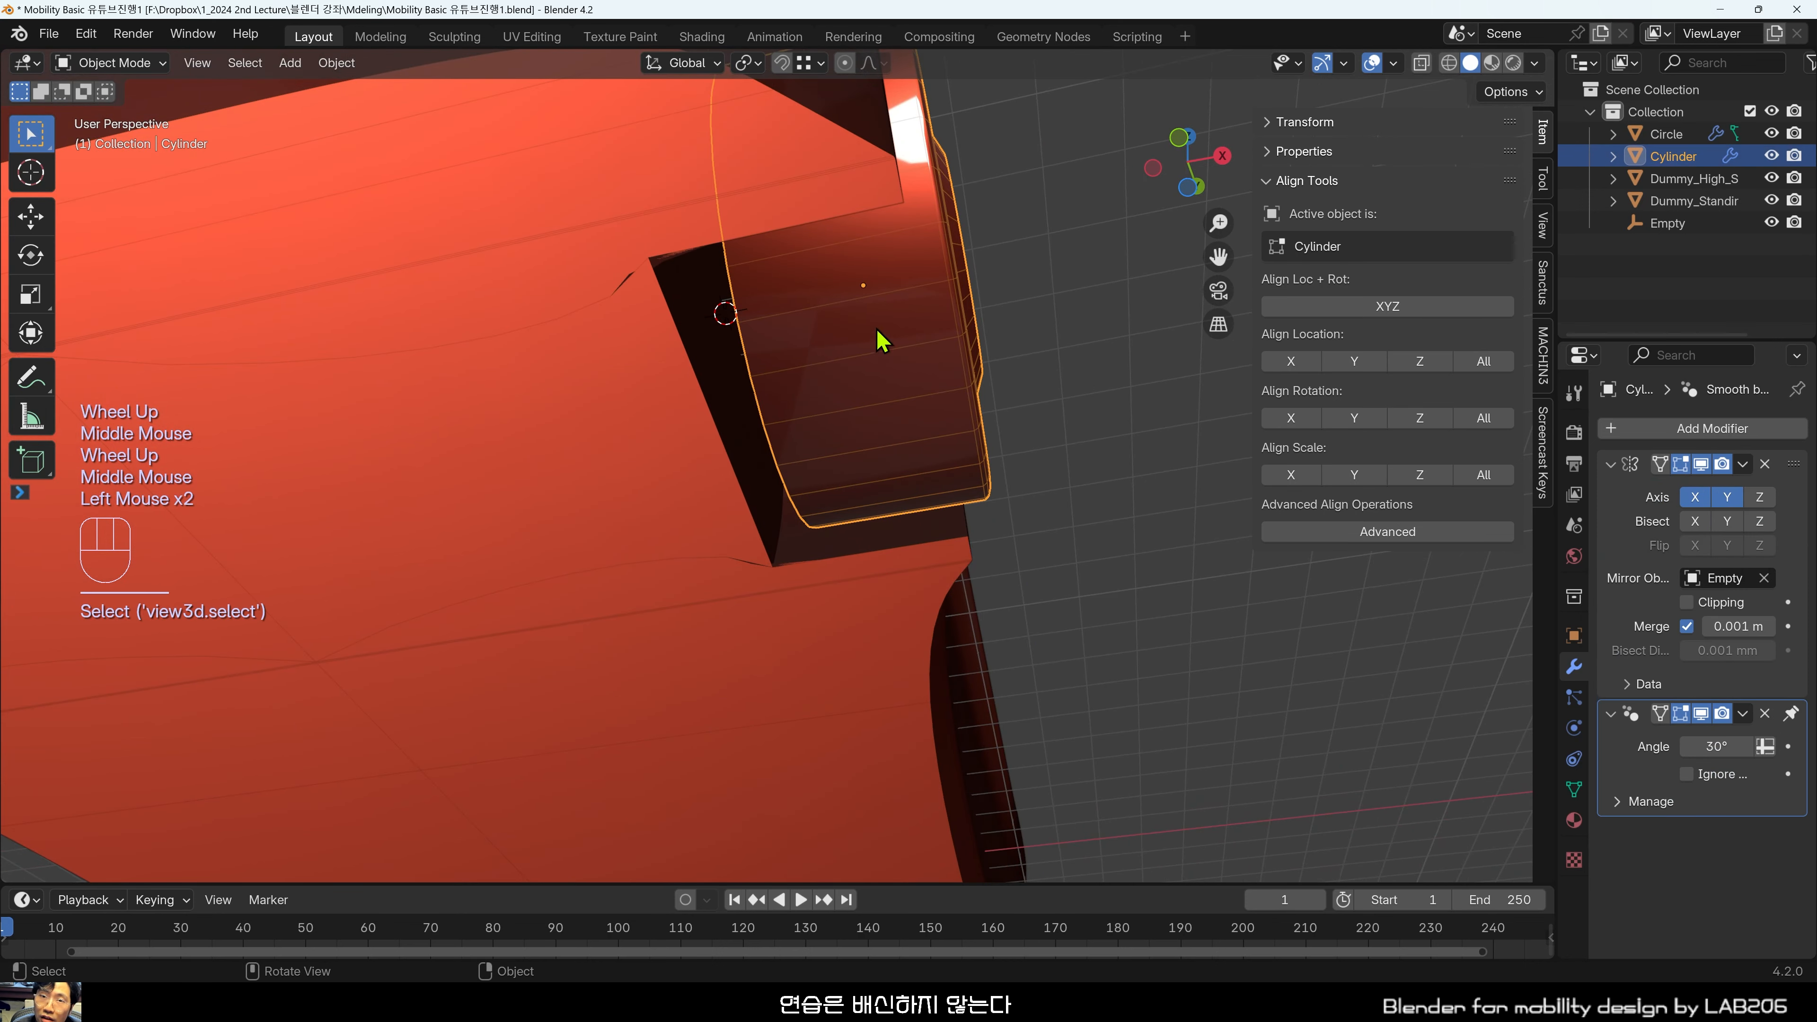
middle_click_drag(855, 294, 813, 383)
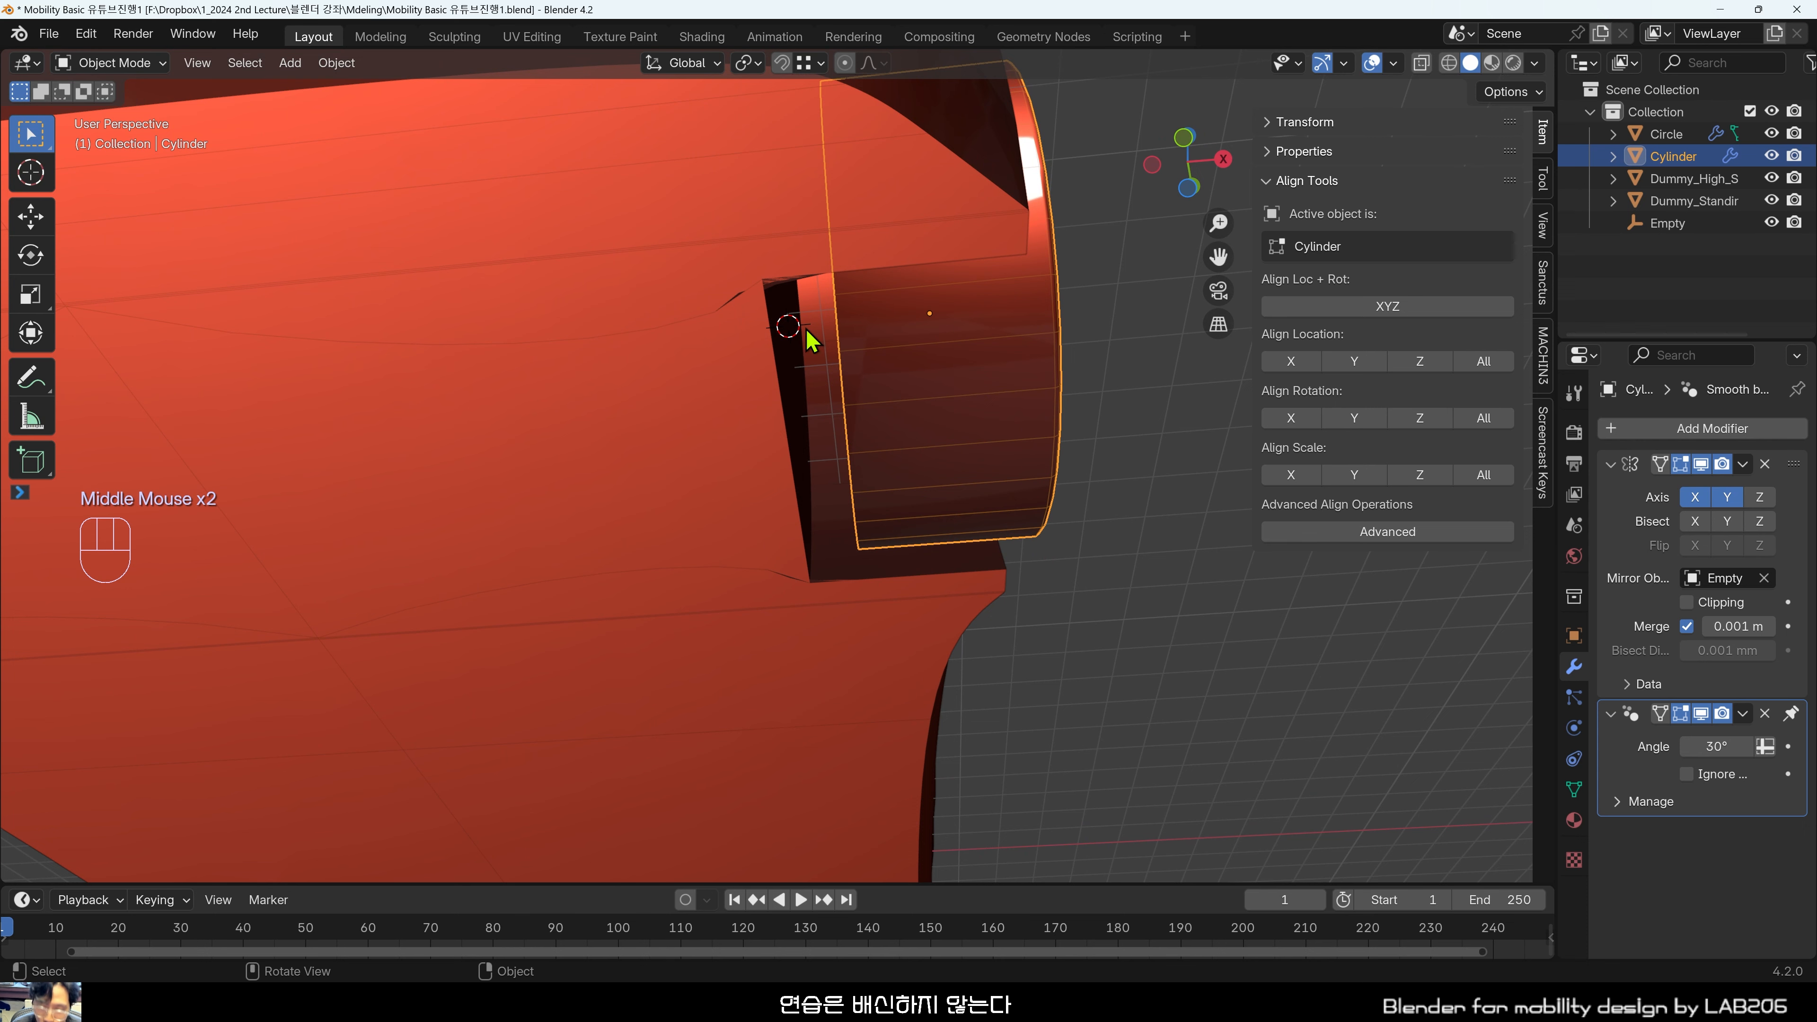
key("g")
key("x")
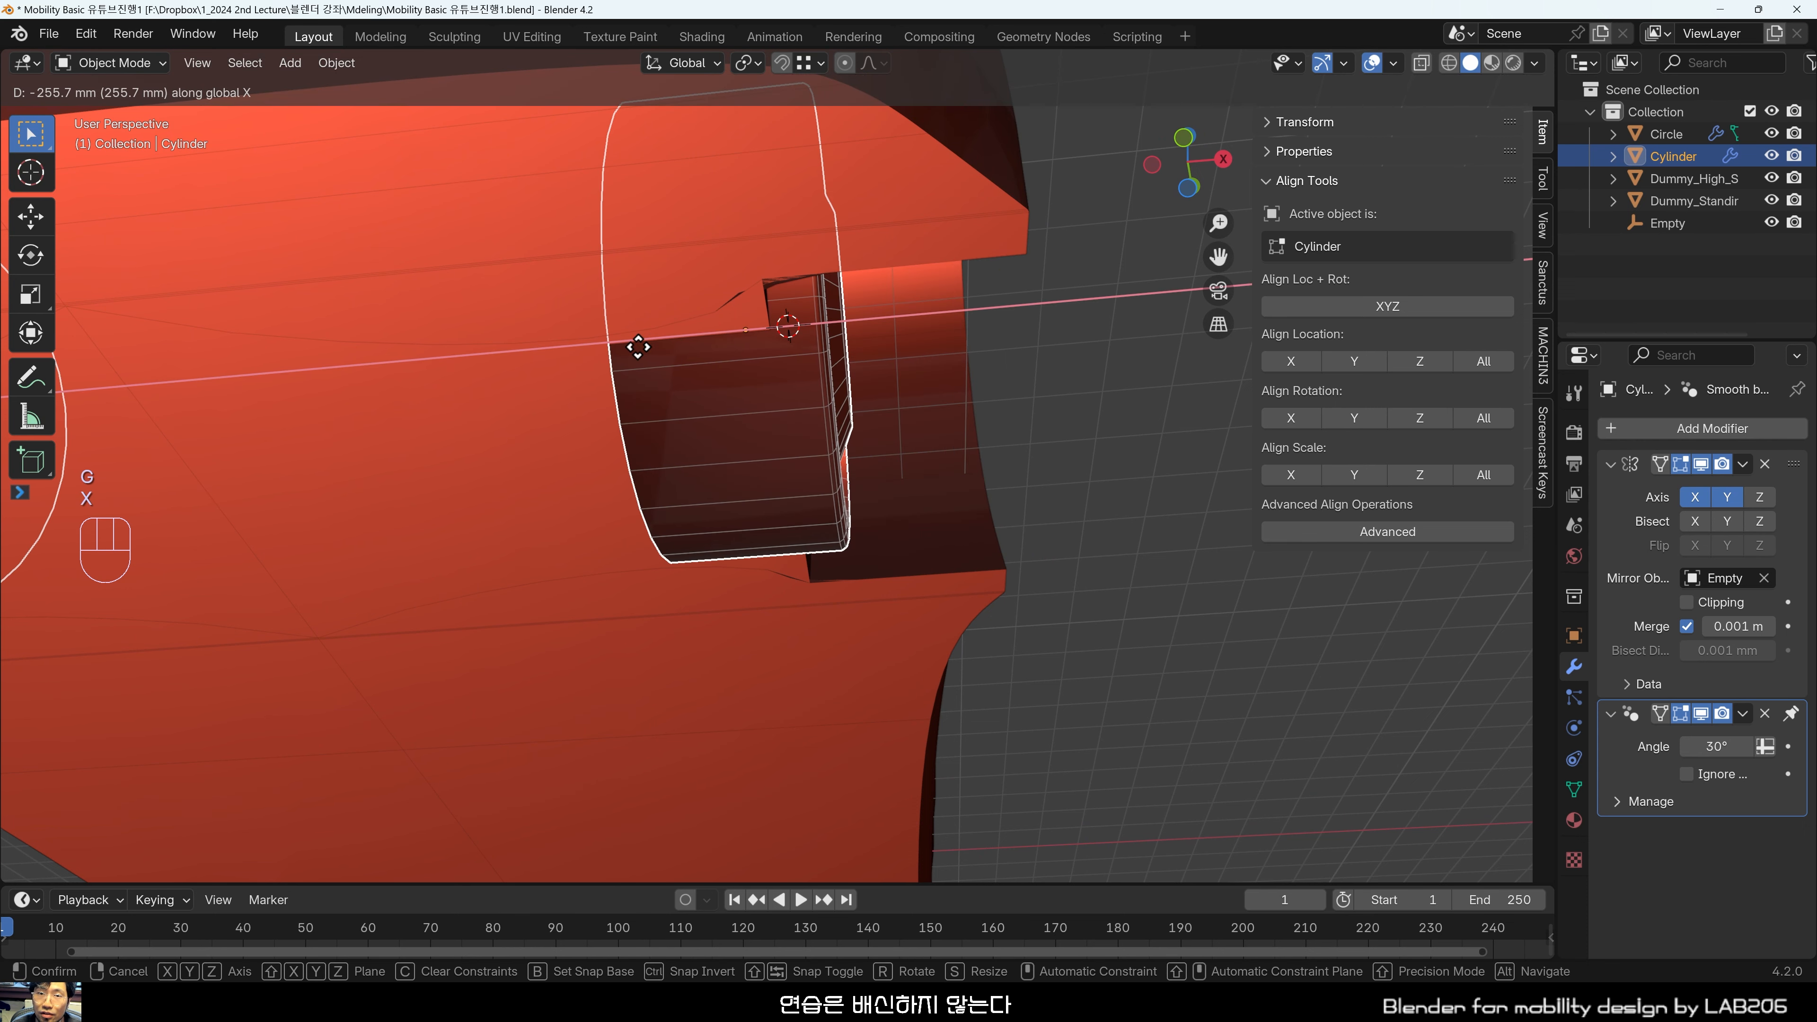
key("Escape")
Move the wheels about 20.7 mm inward along the X axis into the arch.
middle_click_drag(1035, 414, 909, 499)
key("g")
key("x")
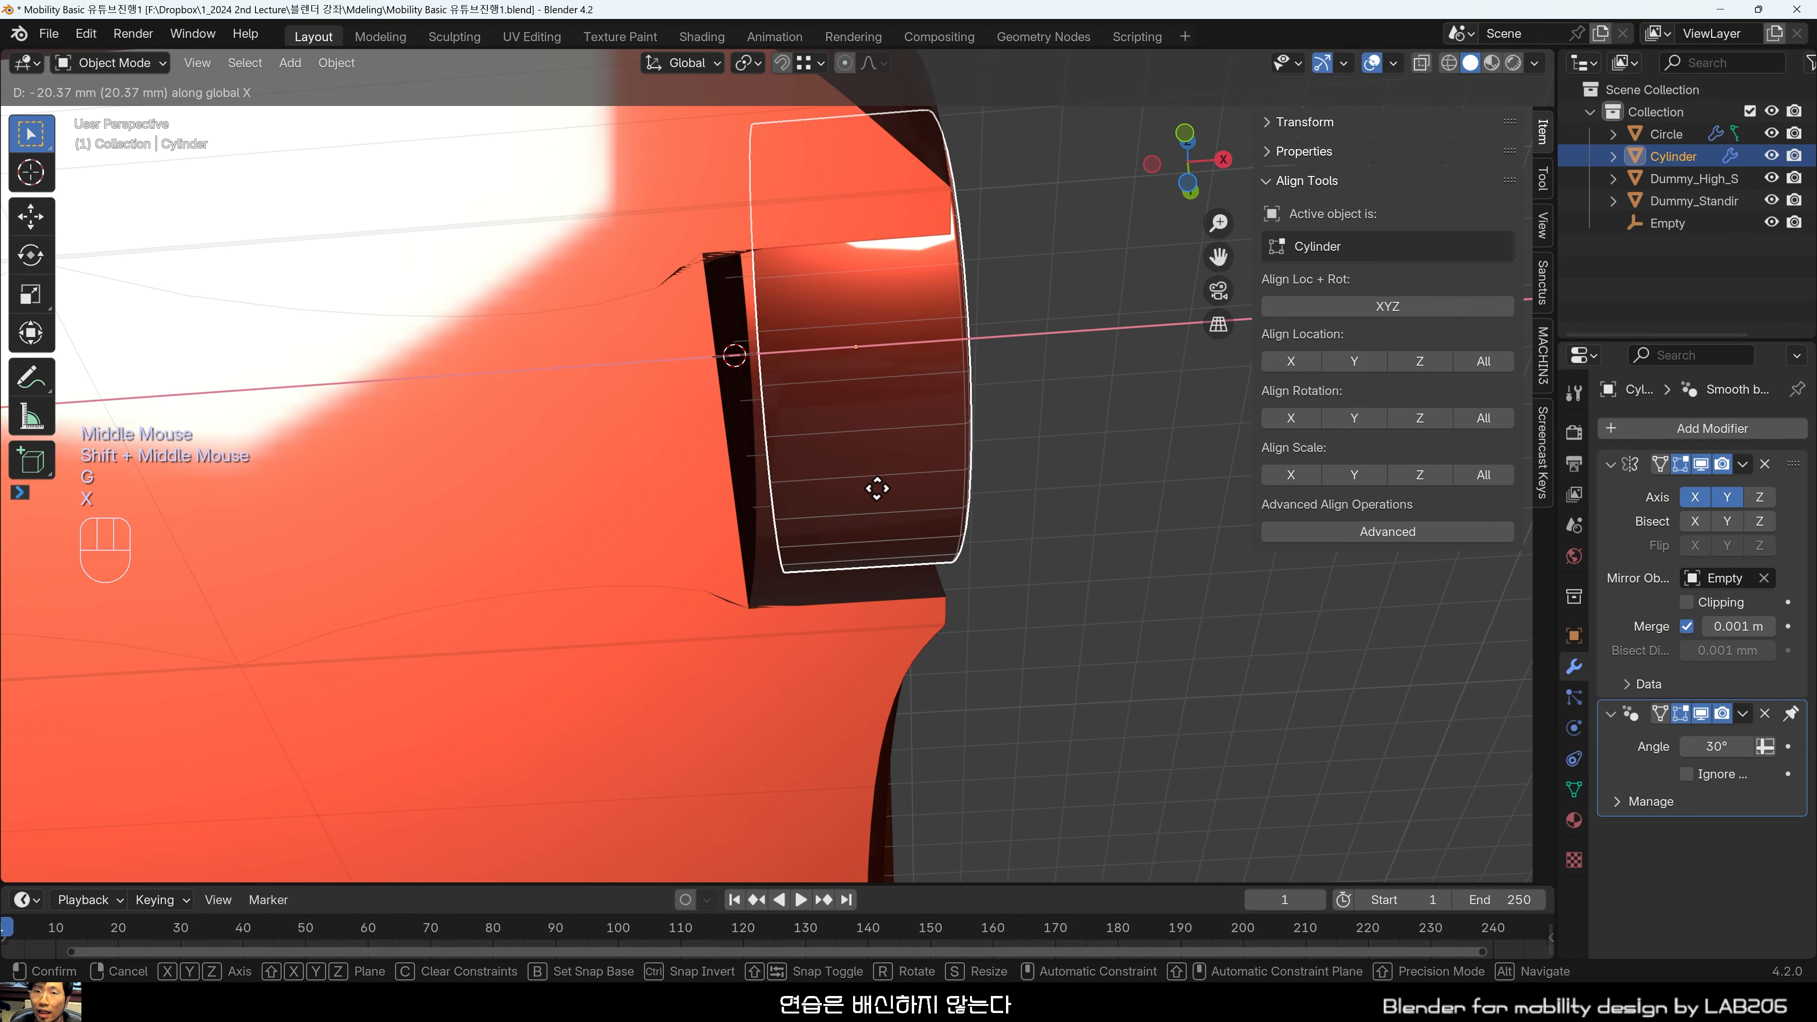
left_click(887, 504)
scroll(888, 504, "down", 1)
middle_click_drag(887, 504, 800, 730)
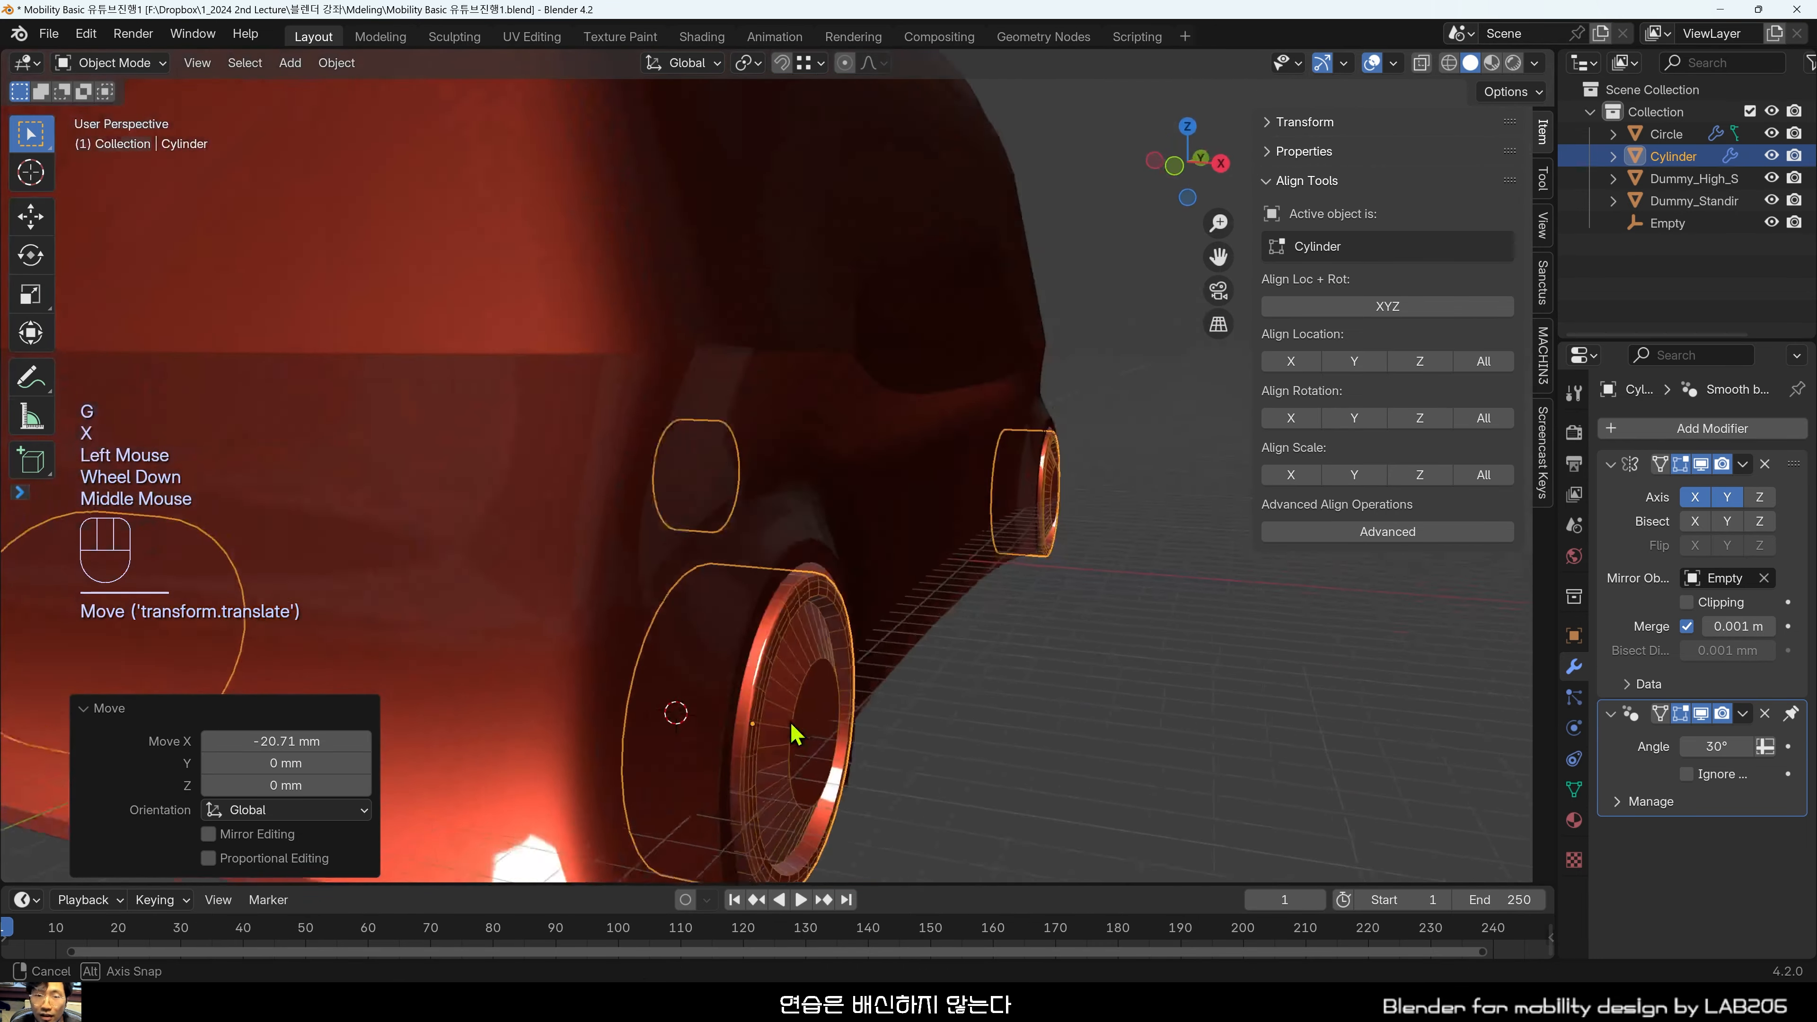
Nudge the wheels slightly further inward along the X axis.
scroll(794, 743, "up", 2)
key("g")
key("x")
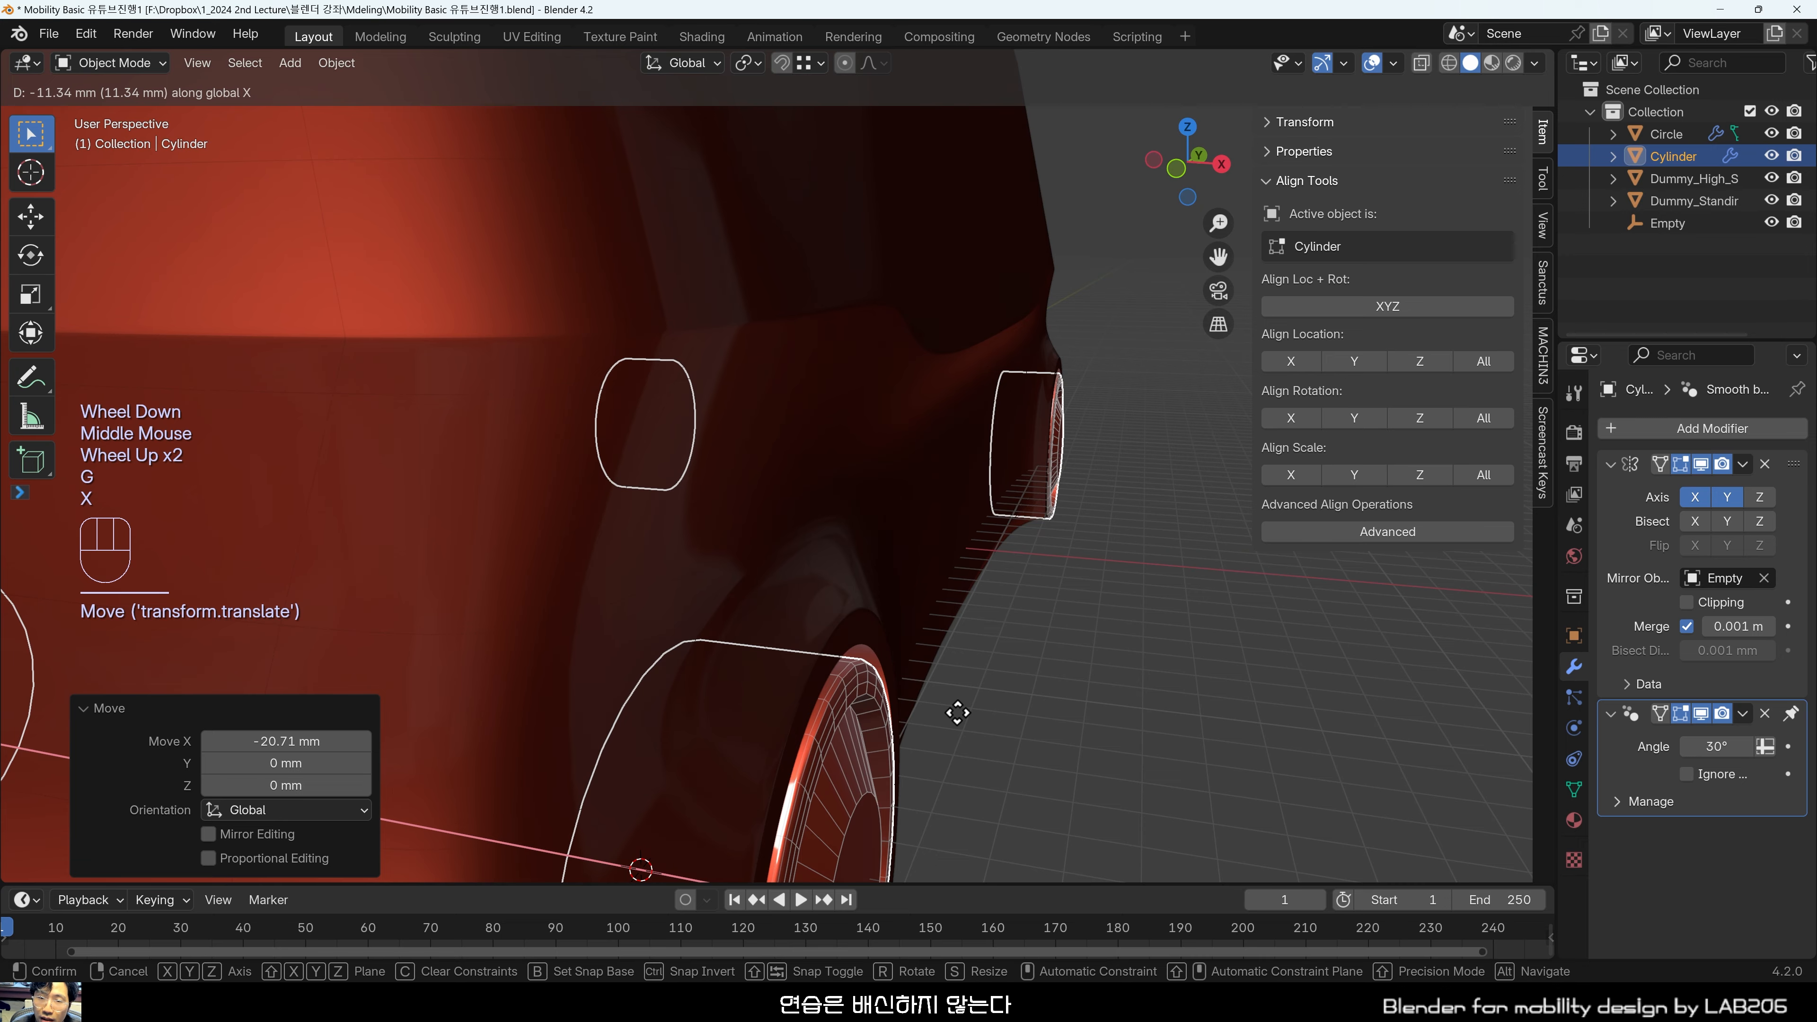
left_click(957, 718)
left_click(1001, 705)
Select the van body and examine the underside corners of its wheel arch in both Edit Mode and Object Mode.
middle_click_drag(1087, 680, 867, 494)
scroll(977, 648, "down", 1)
scroll(851, 497, "up", 1)
middle_click_drag(442, 537, 868, 673, "shift")
left_click(1218, 734)
scroll(1219, 734, "down", 1)
key("Tab")
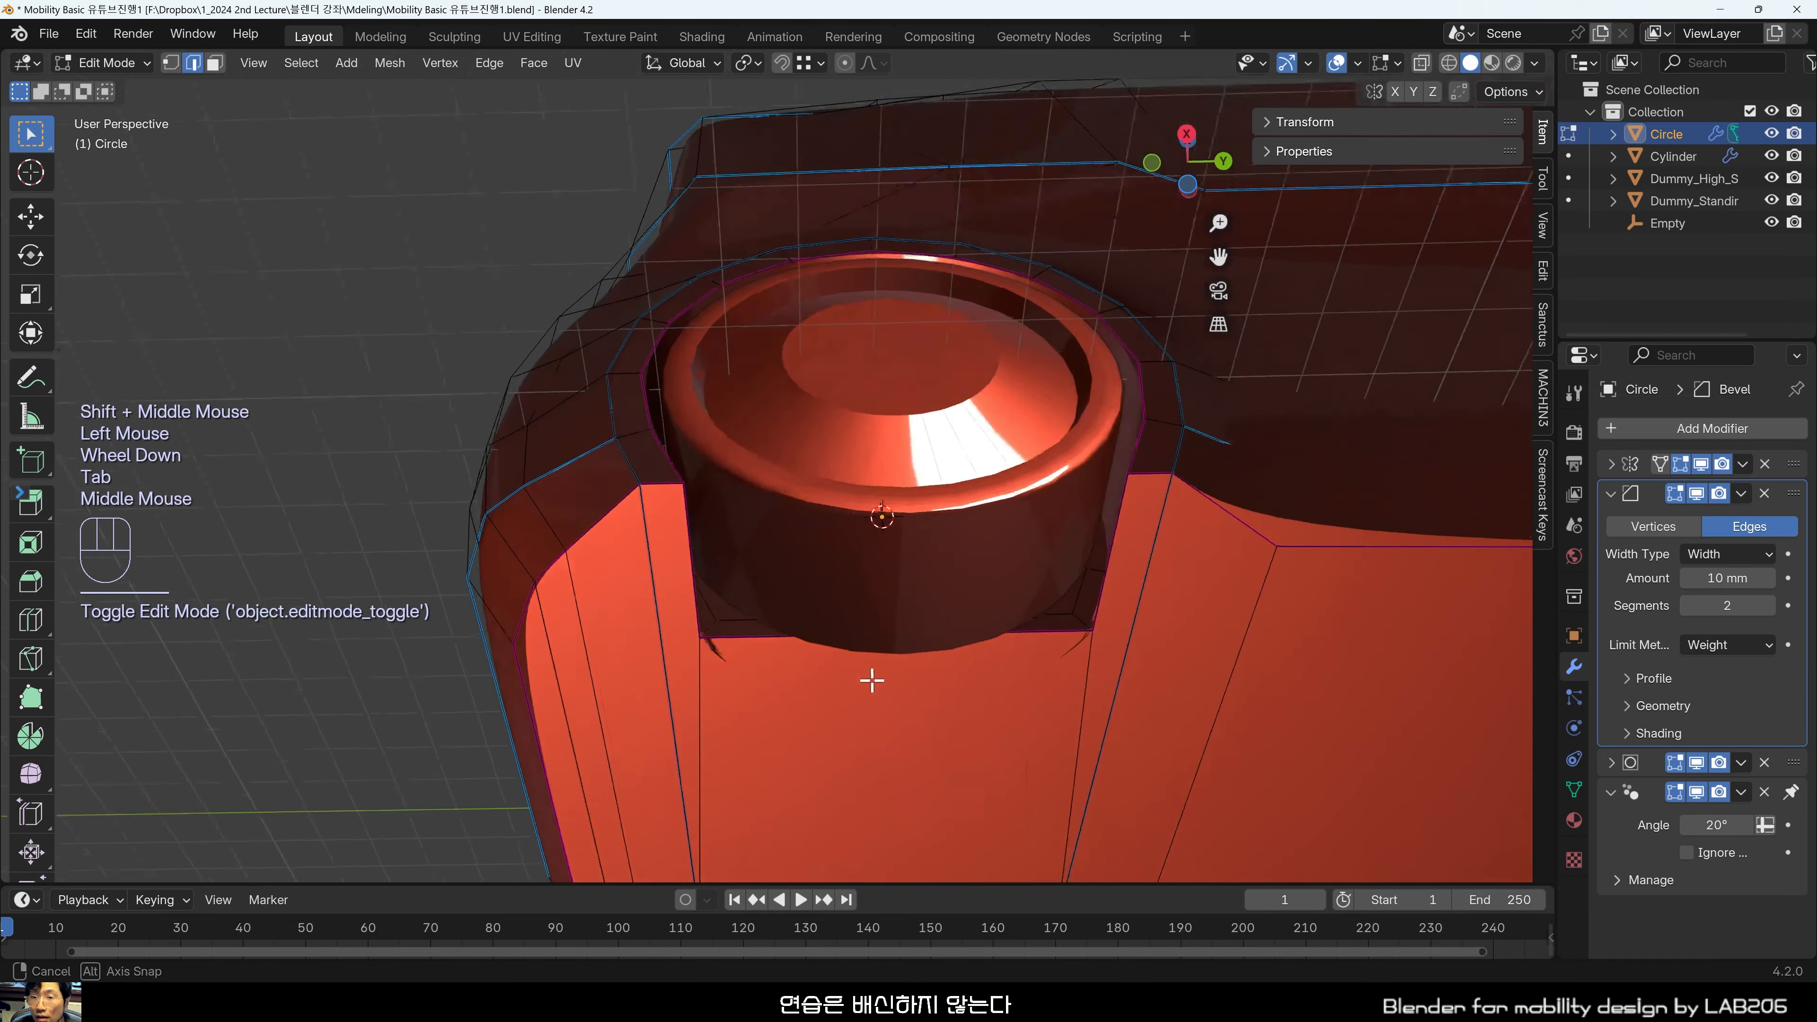
scroll(1052, 730, "up", 2)
middle_click_drag(1053, 730, 1188, 689)
key("Tab")
scroll(986, 702, "down", 2)
scroll(909, 755, "up", 2)
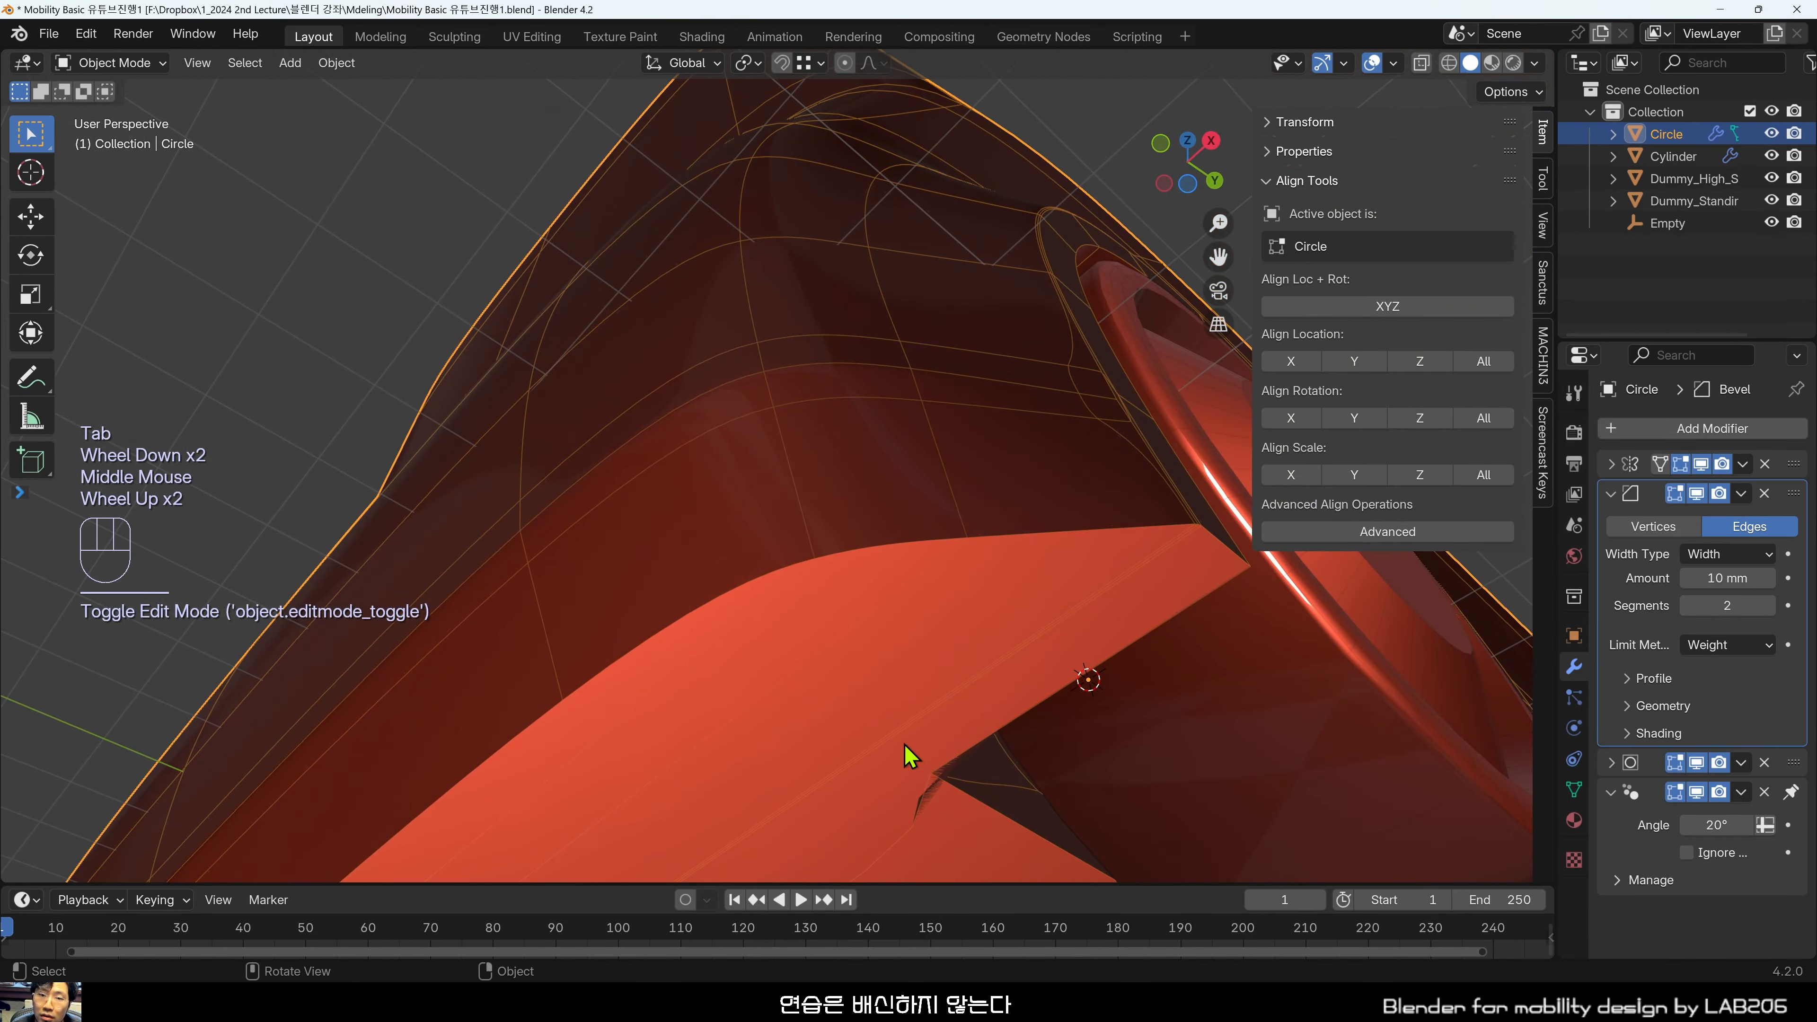
key("Tab")
key("Tab")
key("Tab")
middle_click_drag(916, 759, 933, 730)
scroll(928, 629, "up", 2)
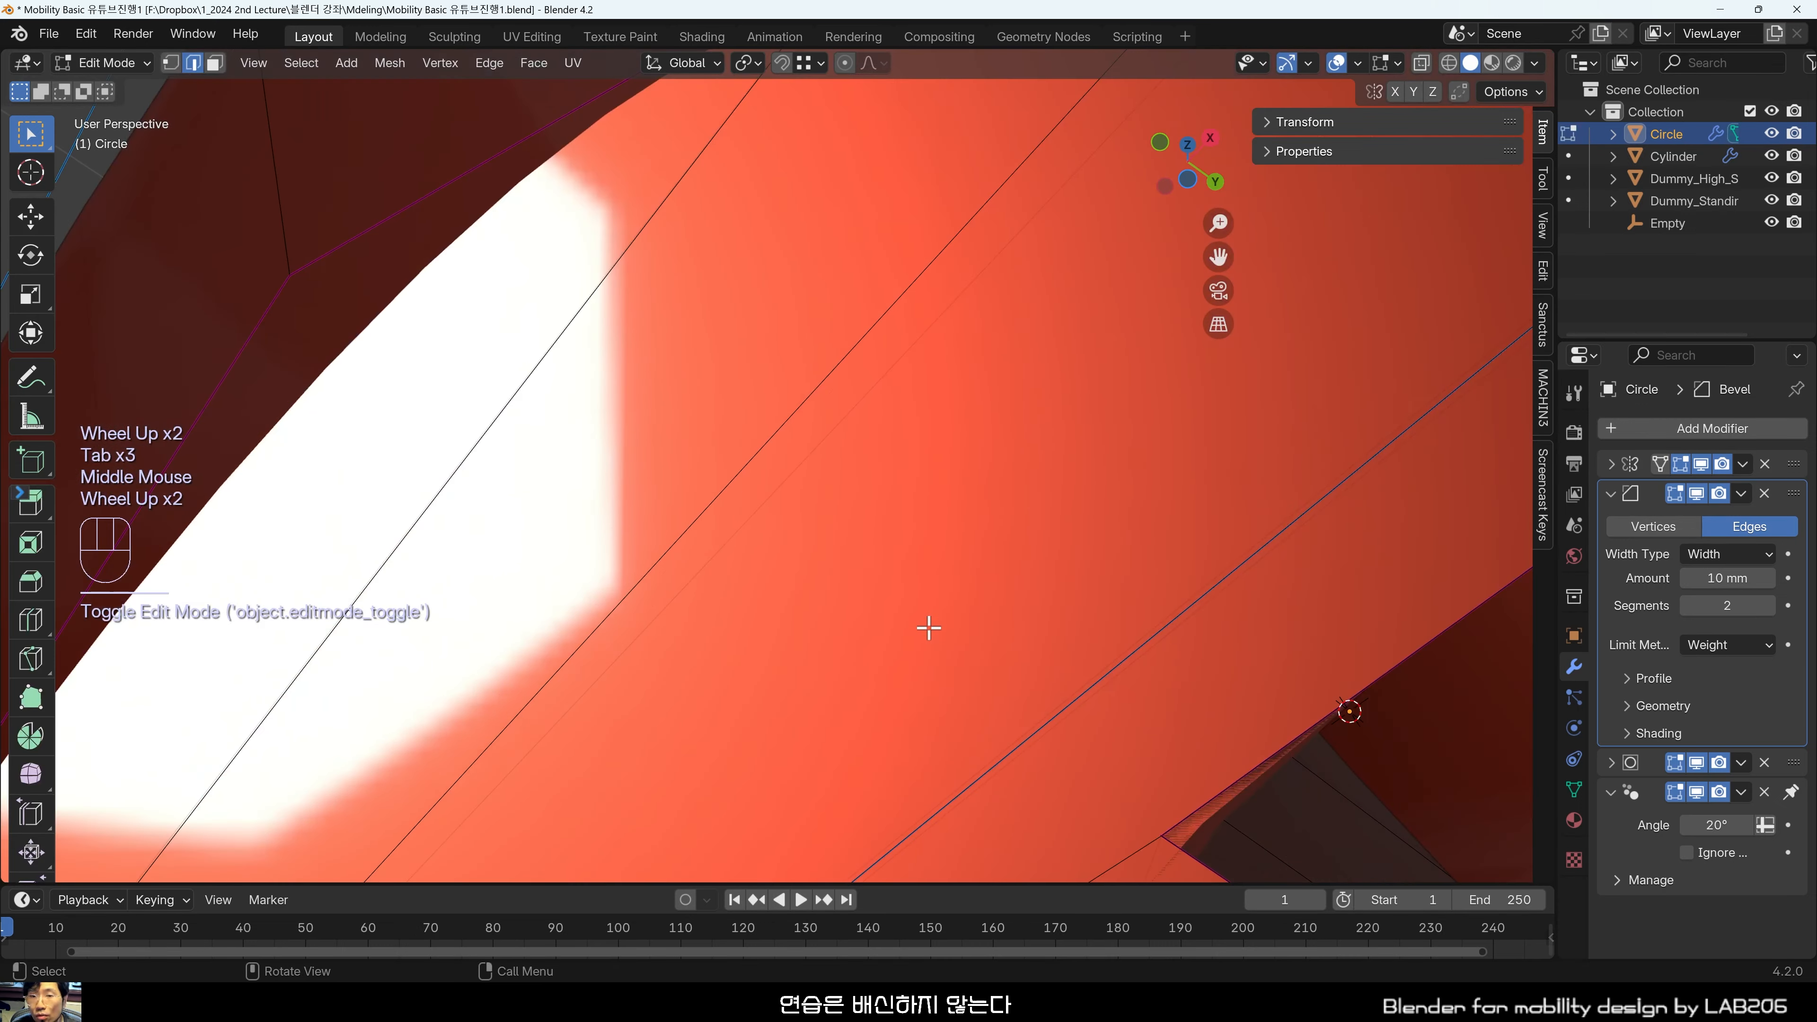
middle_click_drag(928, 629, 813, 612)
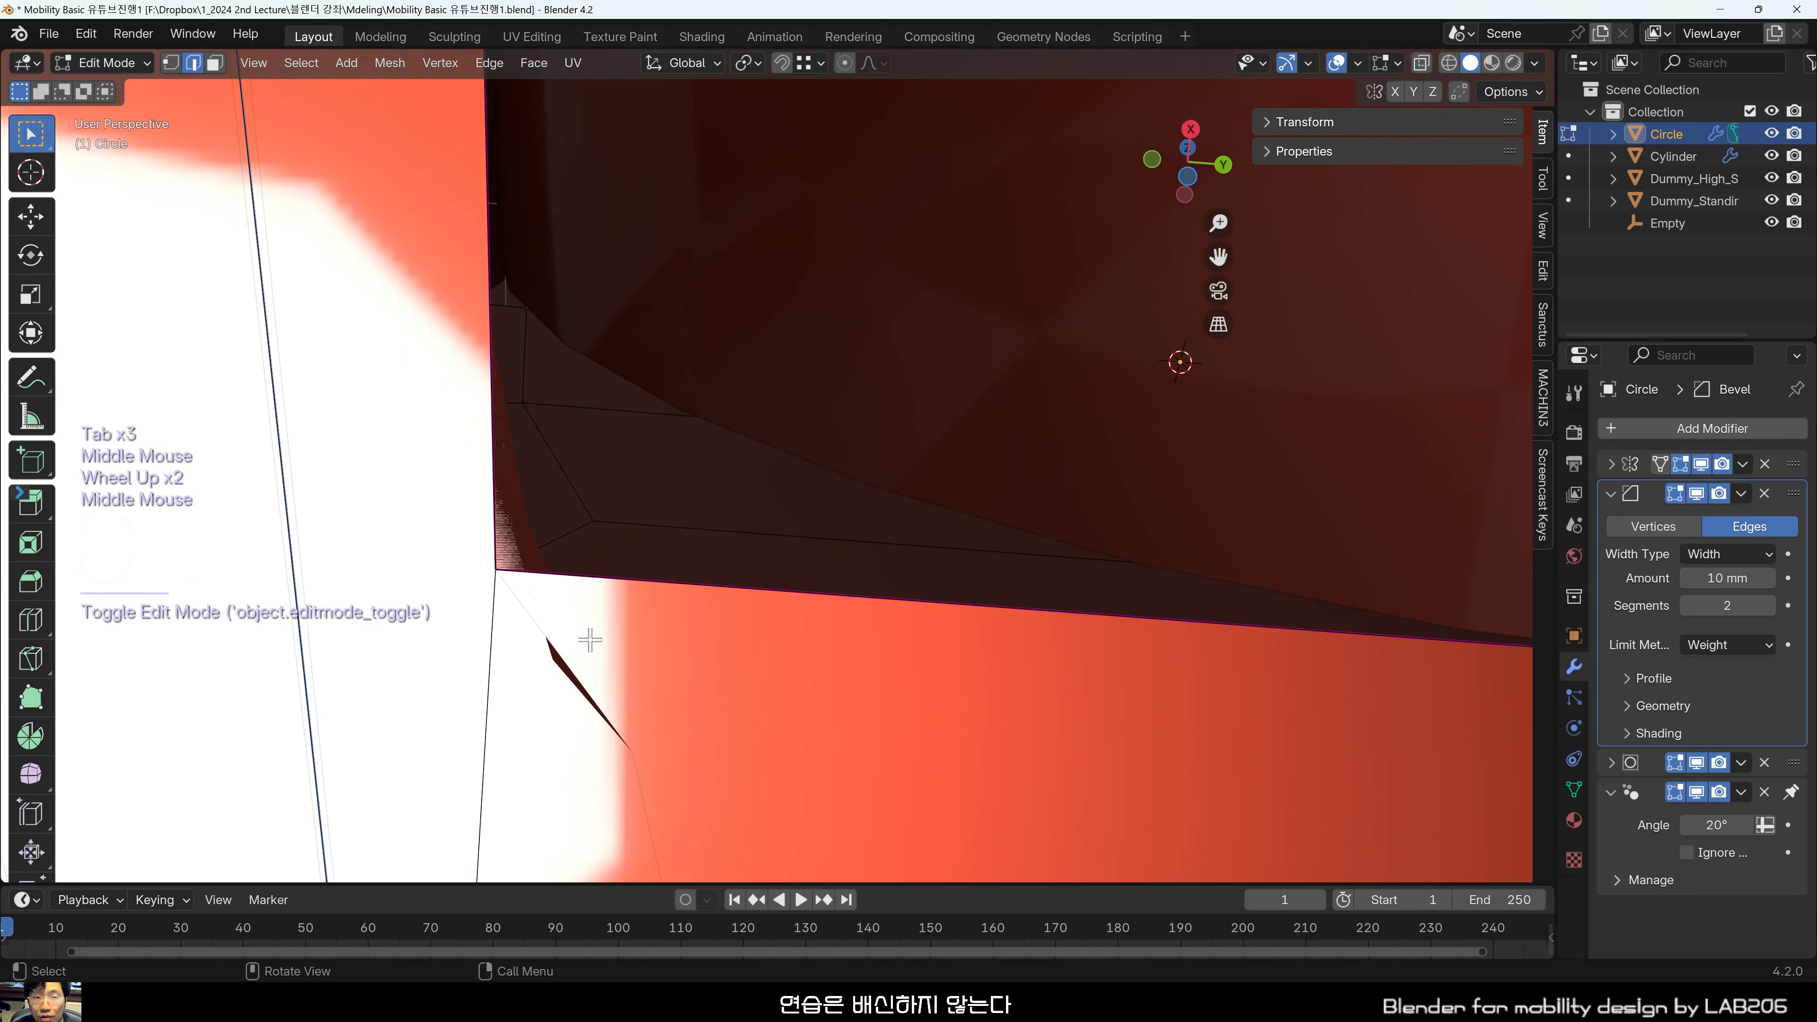
key("Tab")
Clear the selection and examine the wheel fit and overall body shape from the side and the corner.
scroll(608, 620, "down", 3)
middle_click_drag(608, 620, 1155, 714)
scroll(884, 755, "up", 2)
left_click(1156, 715)
scroll(1046, 649, "down", 1)
middle_click_drag(1047, 649, 801, 559, "shift")
scroll(736, 621, "down", 2)
middle_click_drag(801, 558, 492, 673)
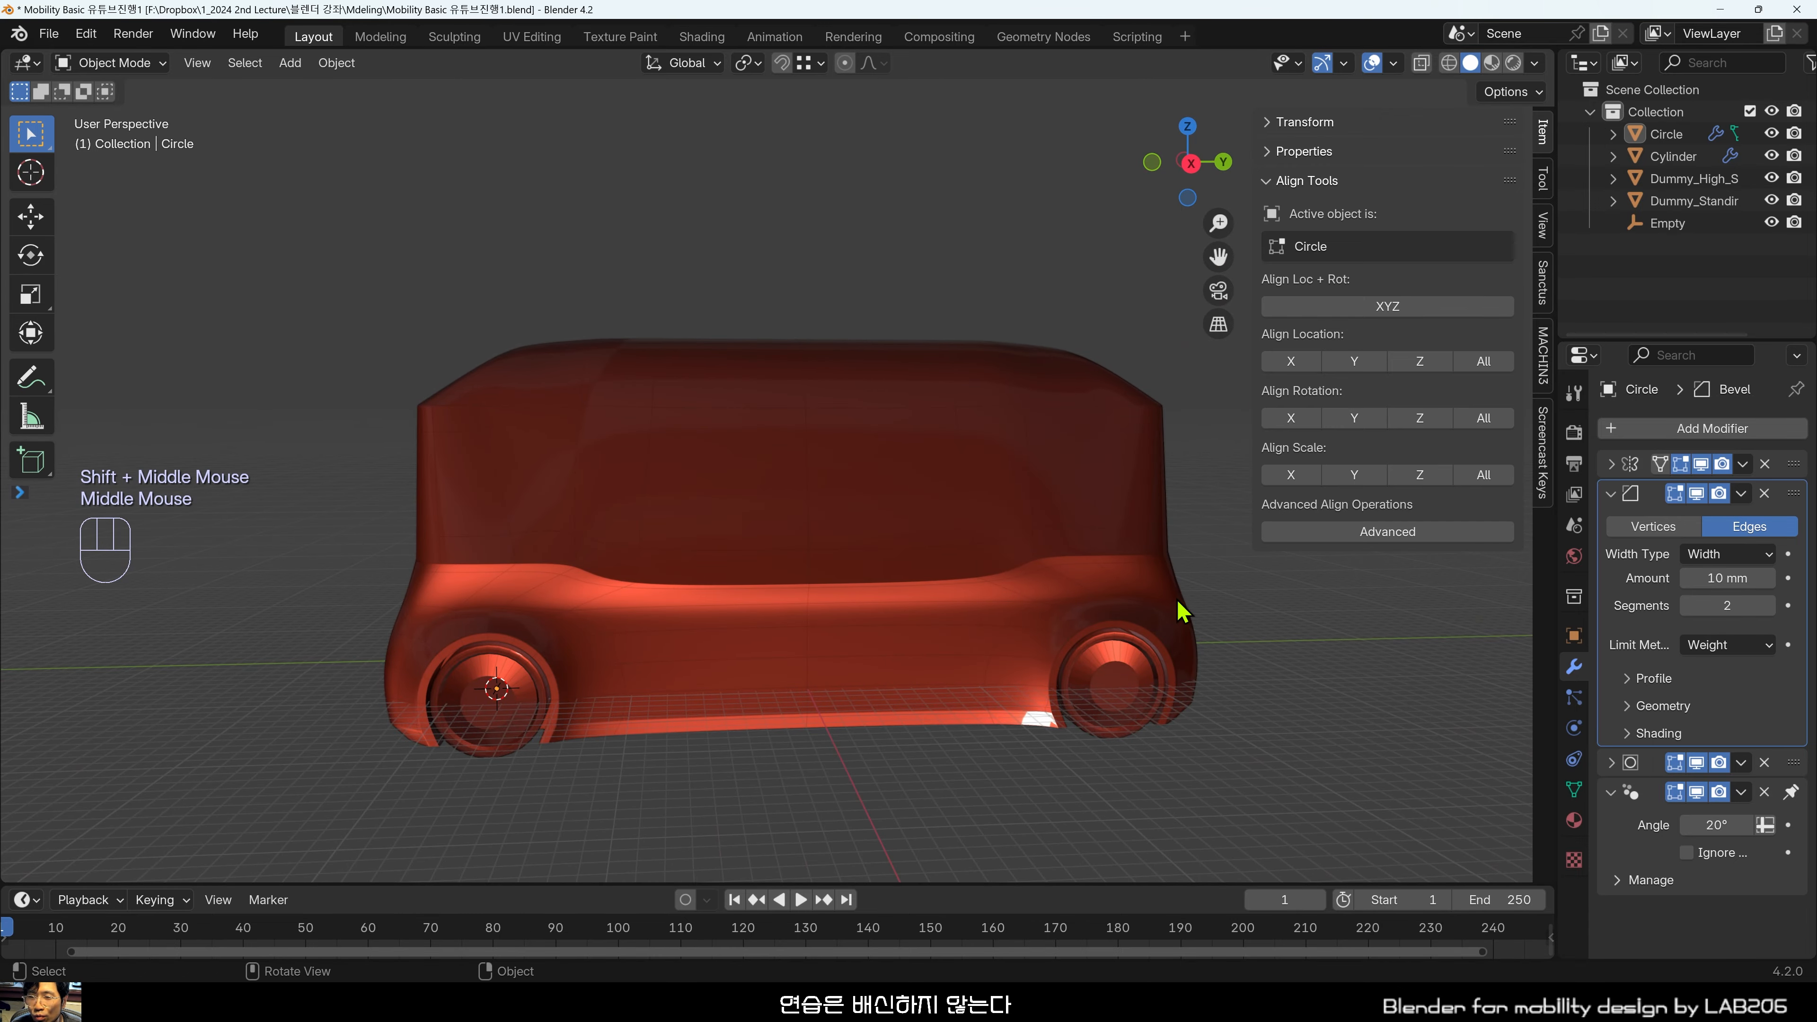
middle_click_drag(637, 669, 733, 556)
scroll(520, 637, "up", 2)
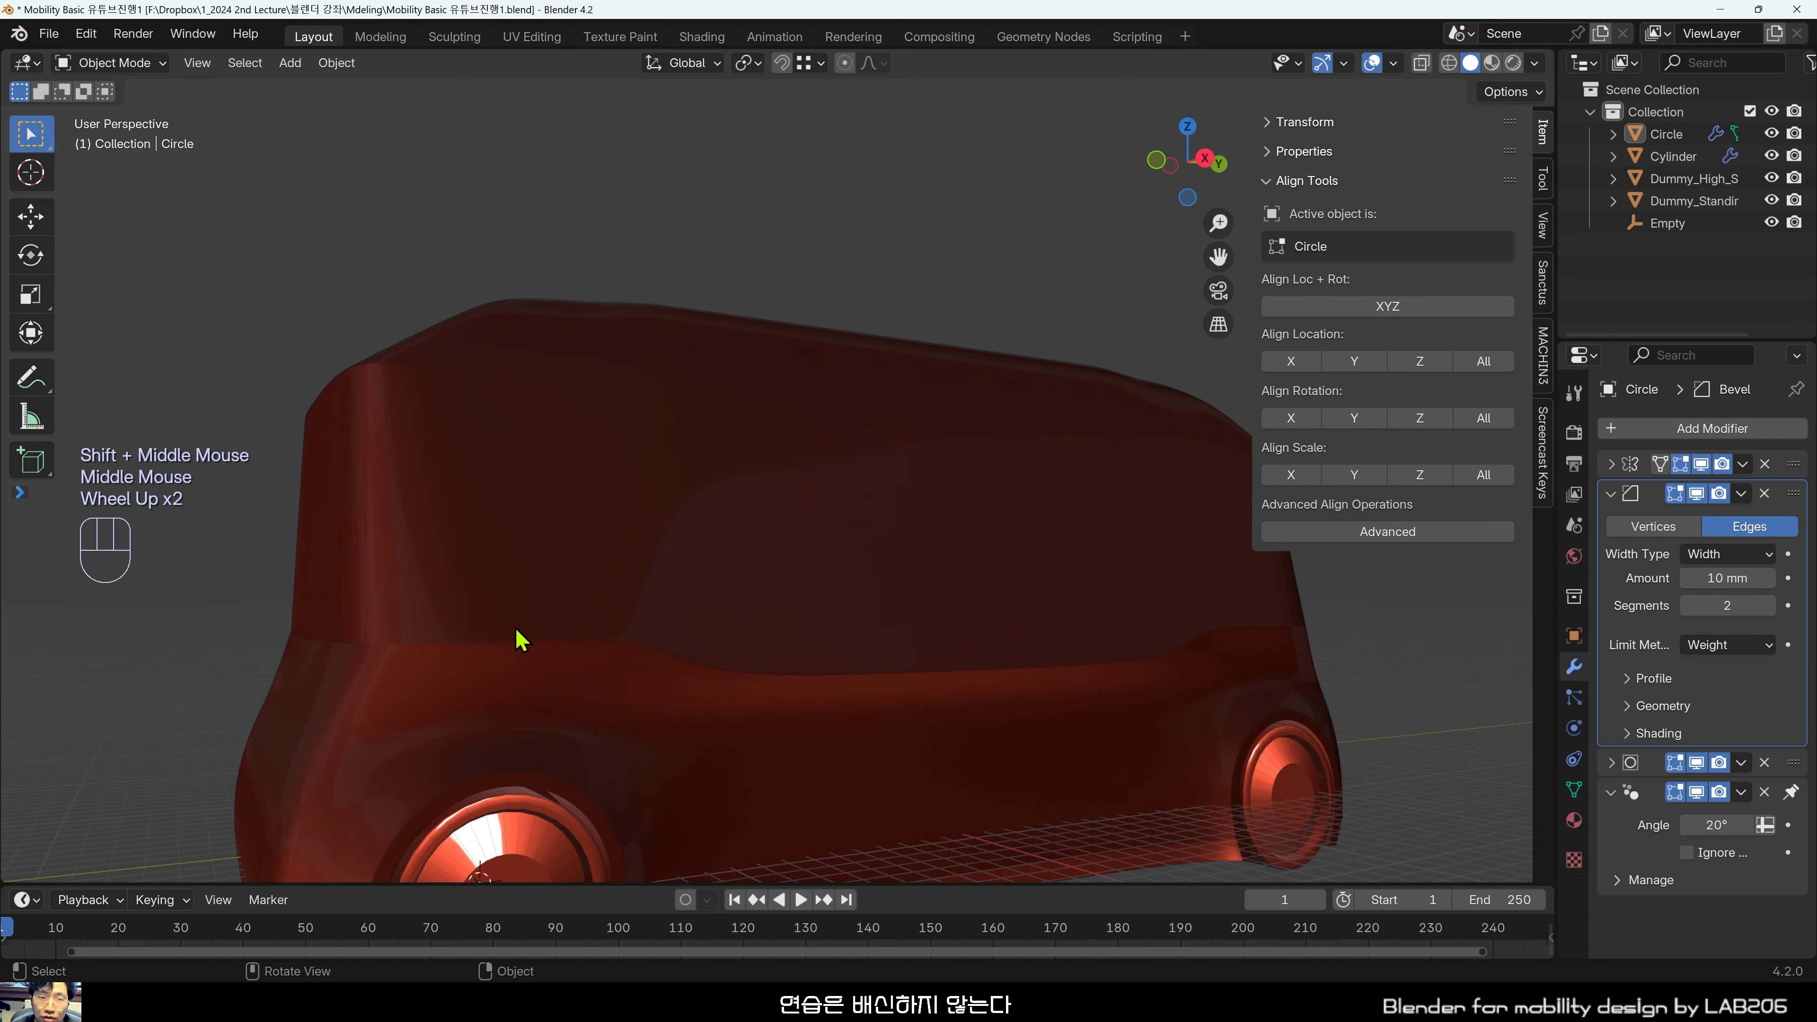
middle_click_drag(520, 639, 638, 716, "shift")
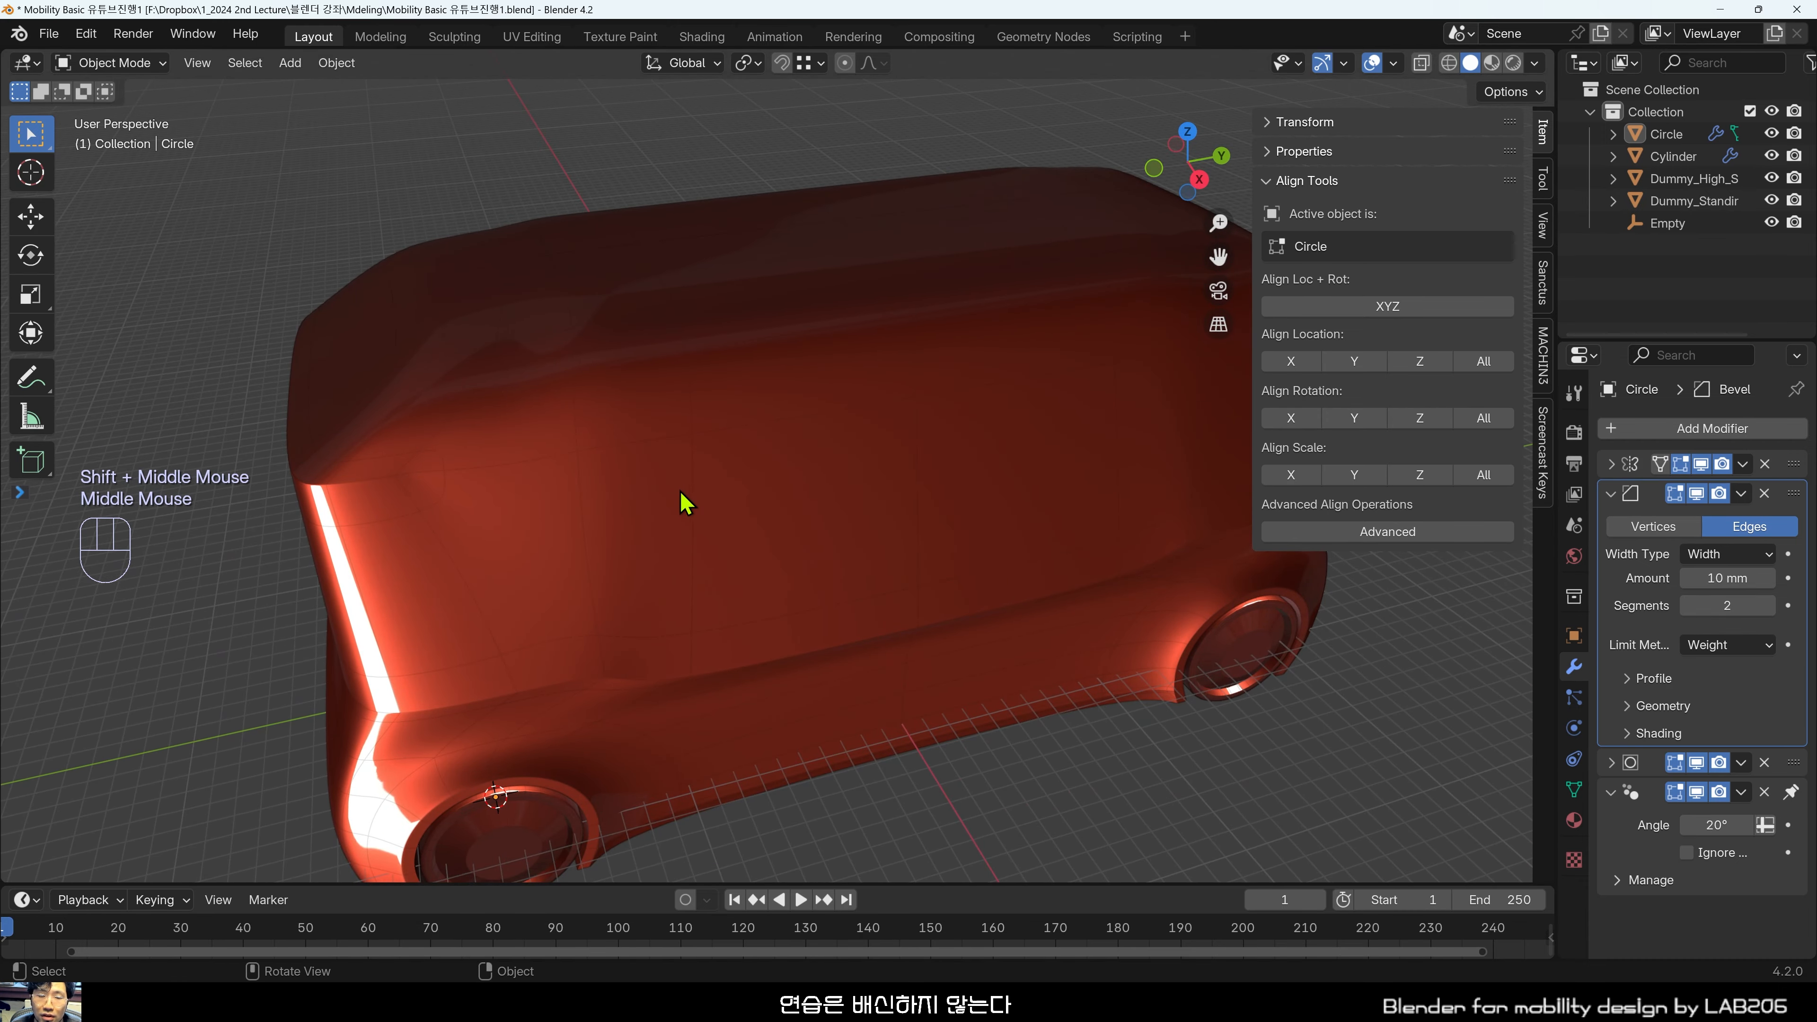
Enter Edit Mode on the van body and select the upper window-band faces along the side, corner pillar and end.
key("Tab")
middle_click_drag(677, 487, 621, 483)
key("3")
left_click(765, 490)
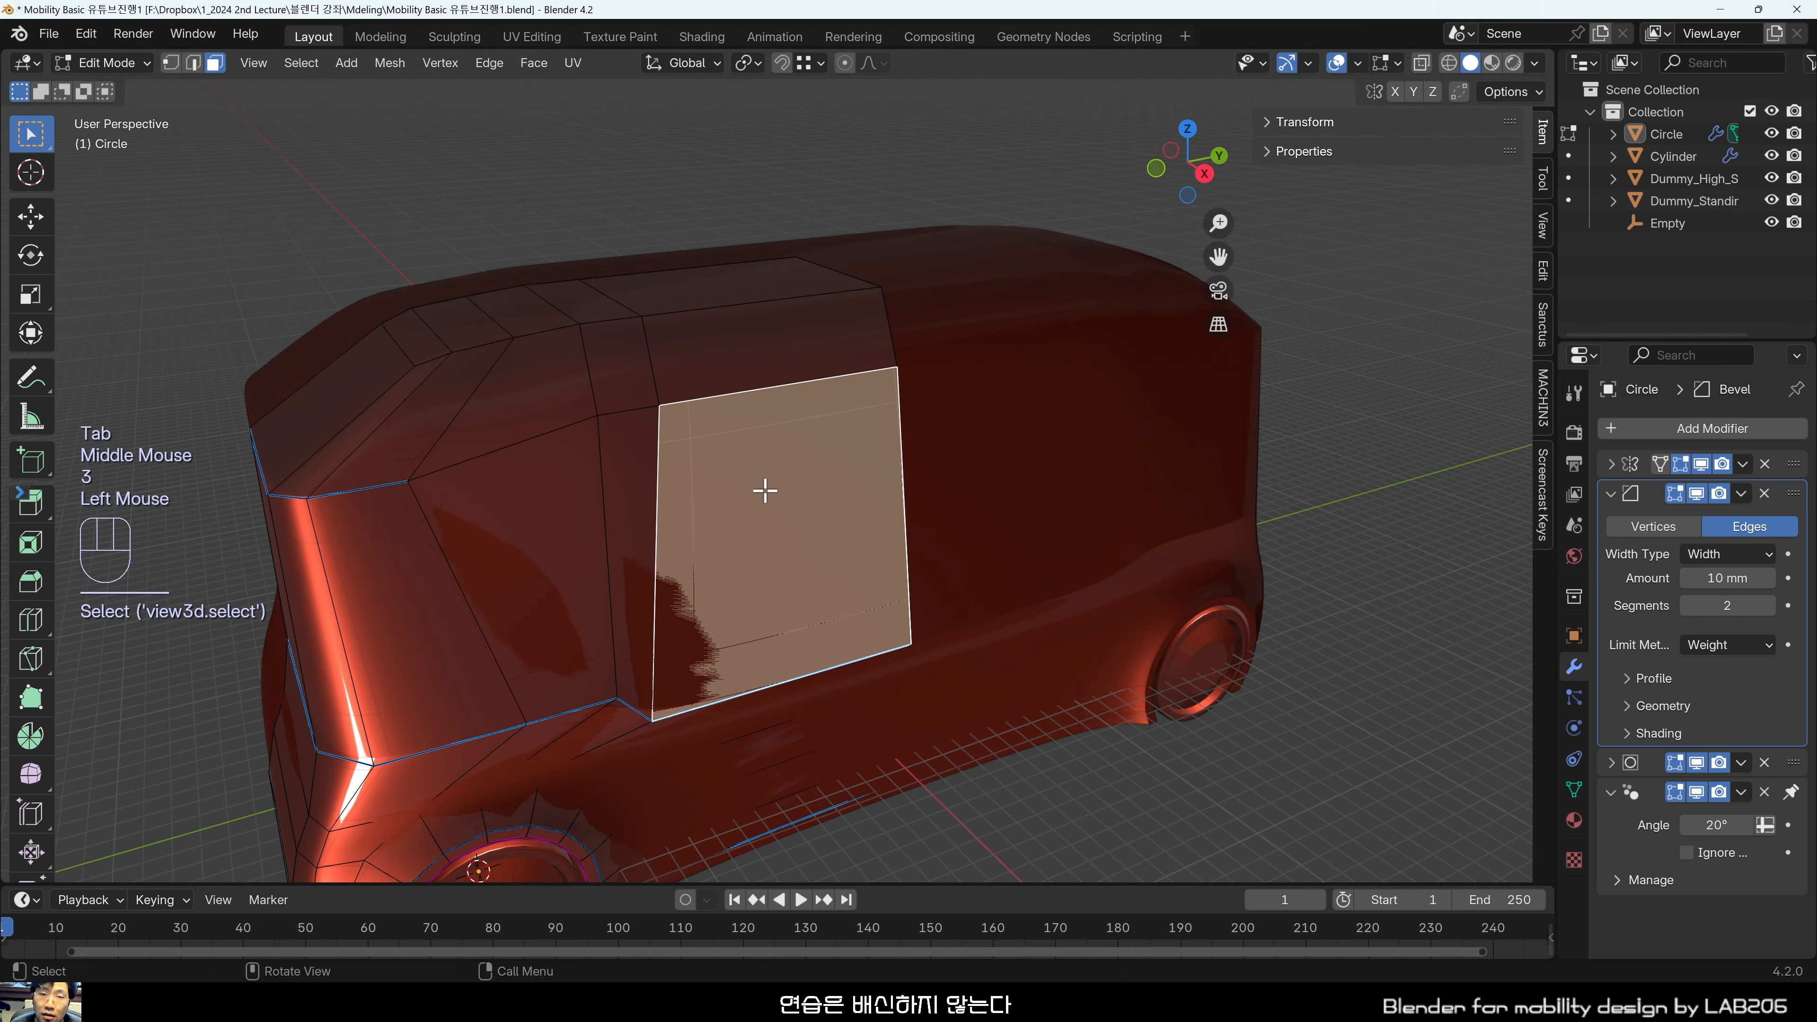
left_click(629, 491, "shift")
left_click(418, 536, "shift")
left_click(305, 573, "shift")
middle_click_drag(304, 572, 391, 531)
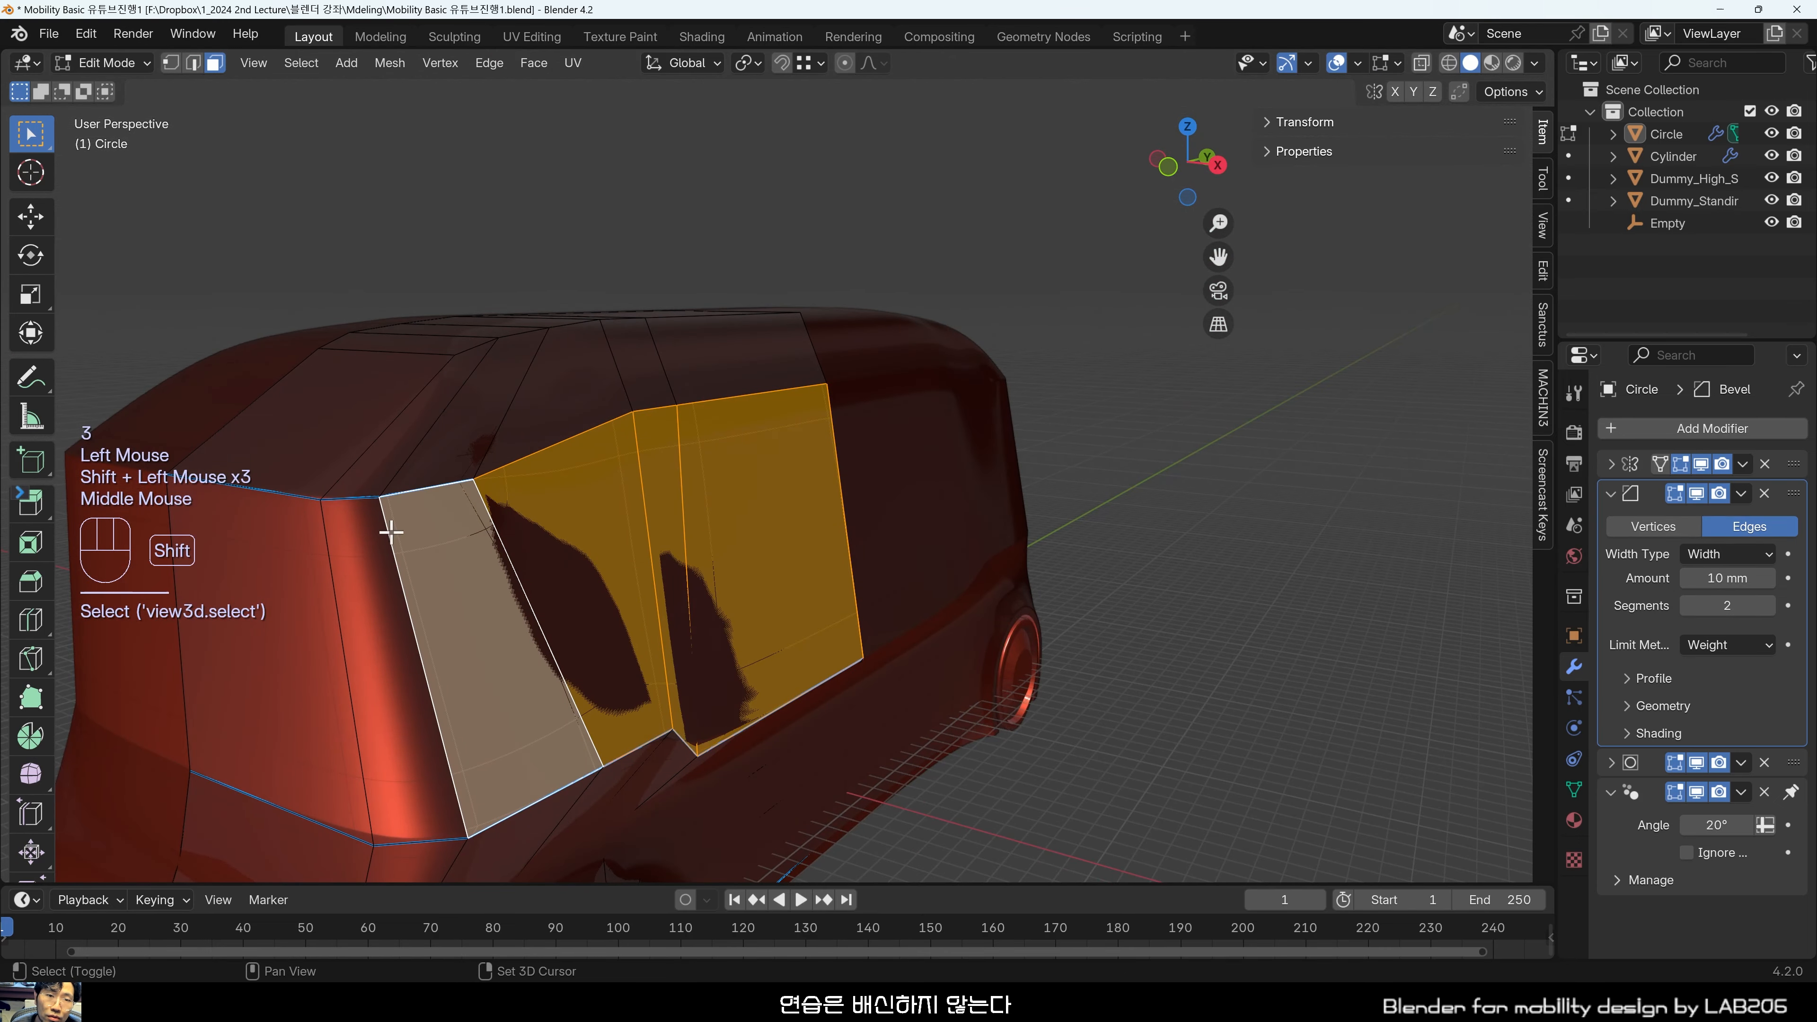
left_click(300, 584, "shift")
left_click(300, 585, "shift")
middle_click_drag(299, 585, 547, 620)
scroll(572, 579, "down", 2)
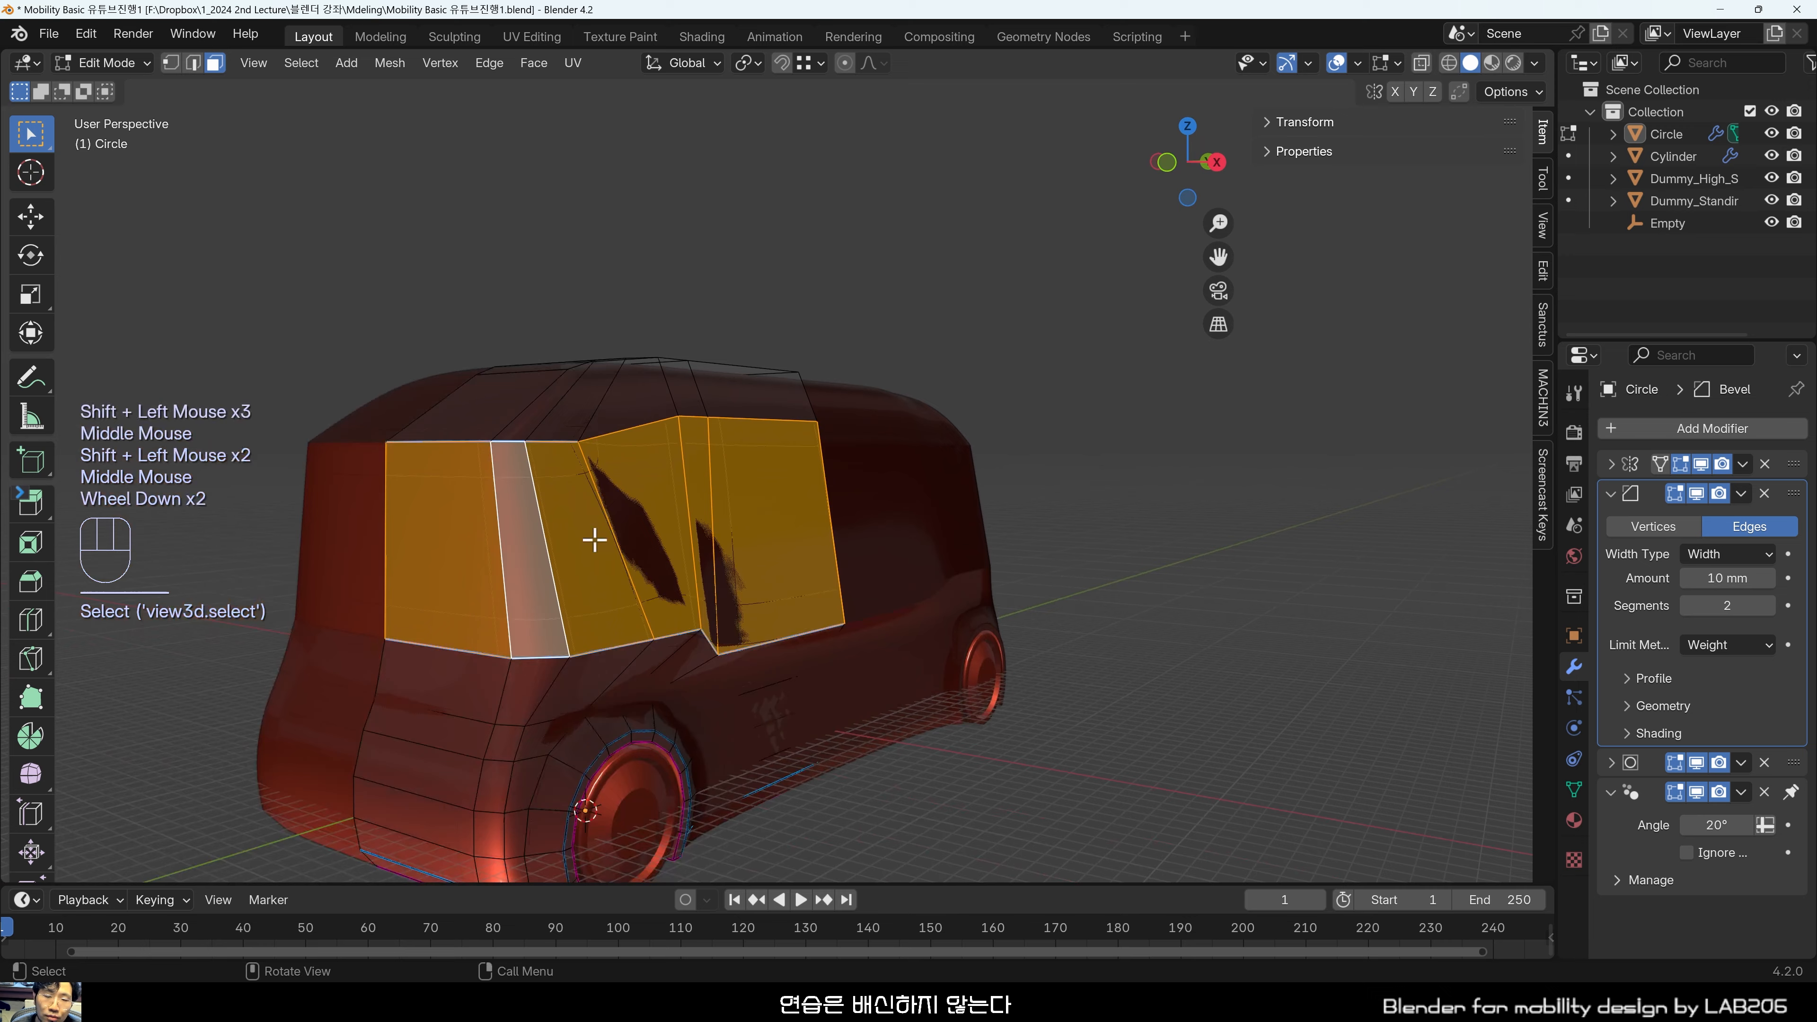
middle_click_drag(594, 540, 727, 507, "shift")
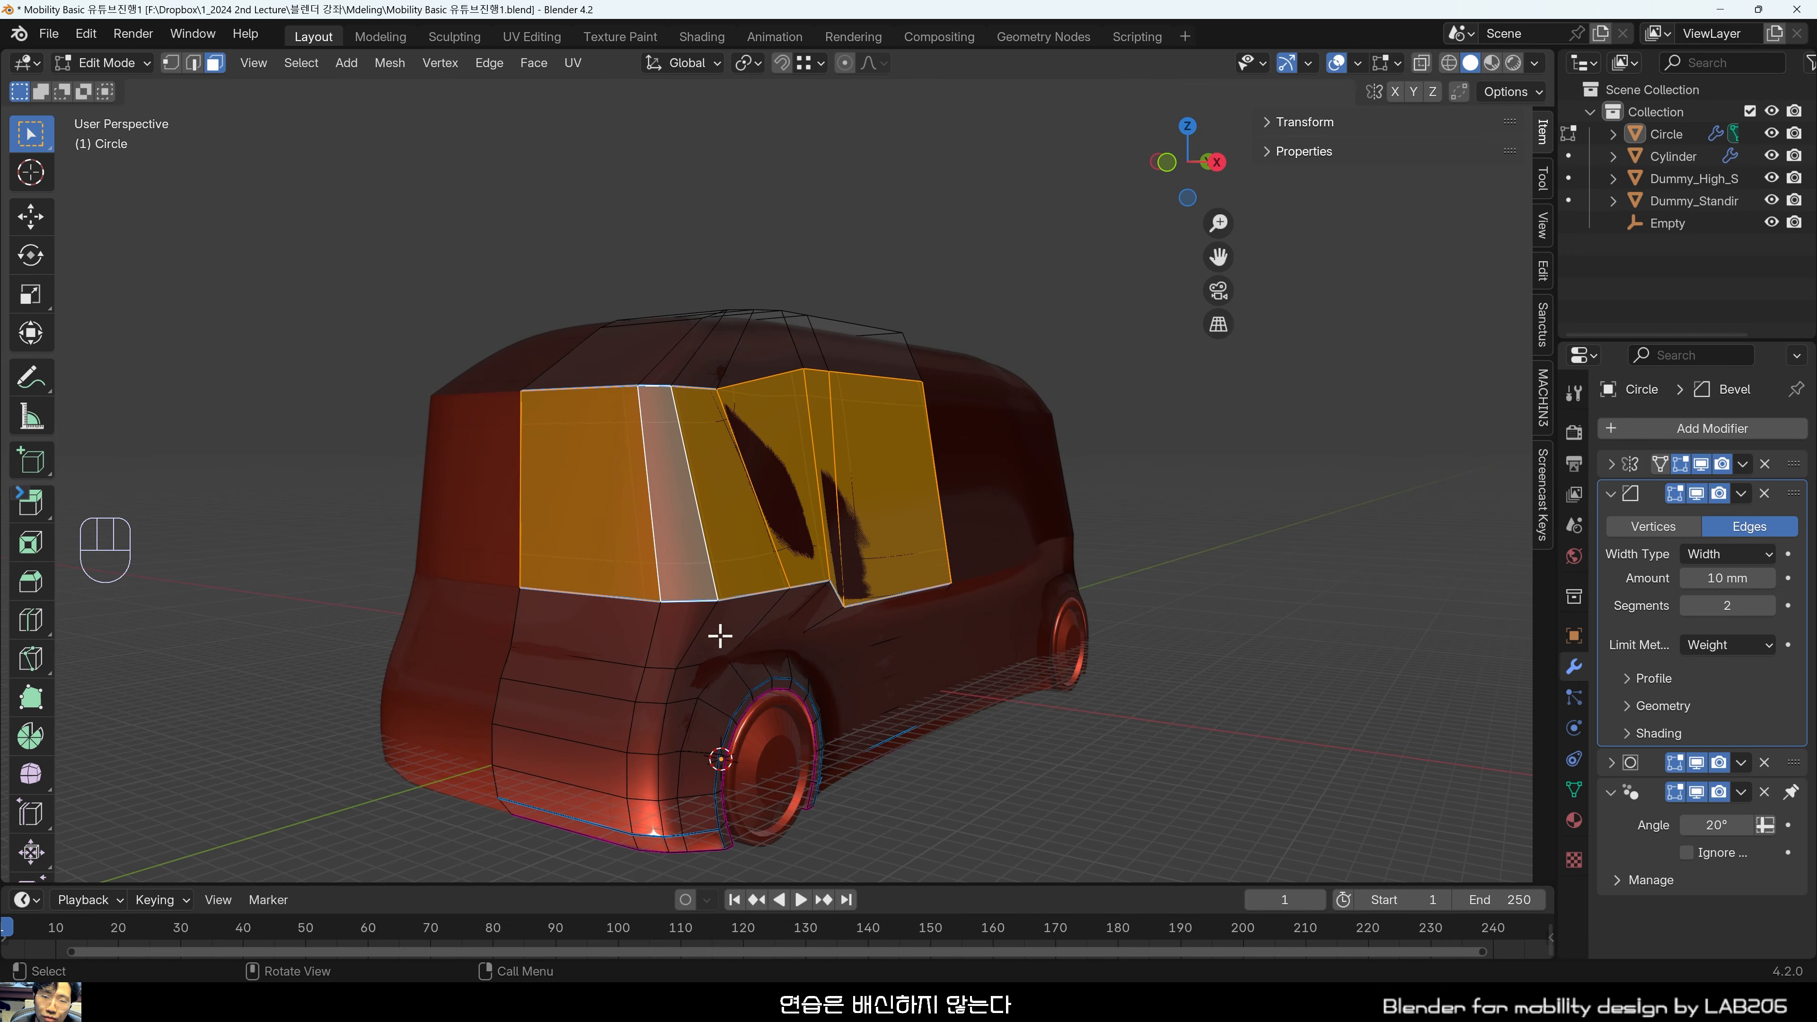
middle_click_drag(720, 635, 775, 670)
scroll(791, 678, "up", 1)
scroll(787, 602, "up", 1)
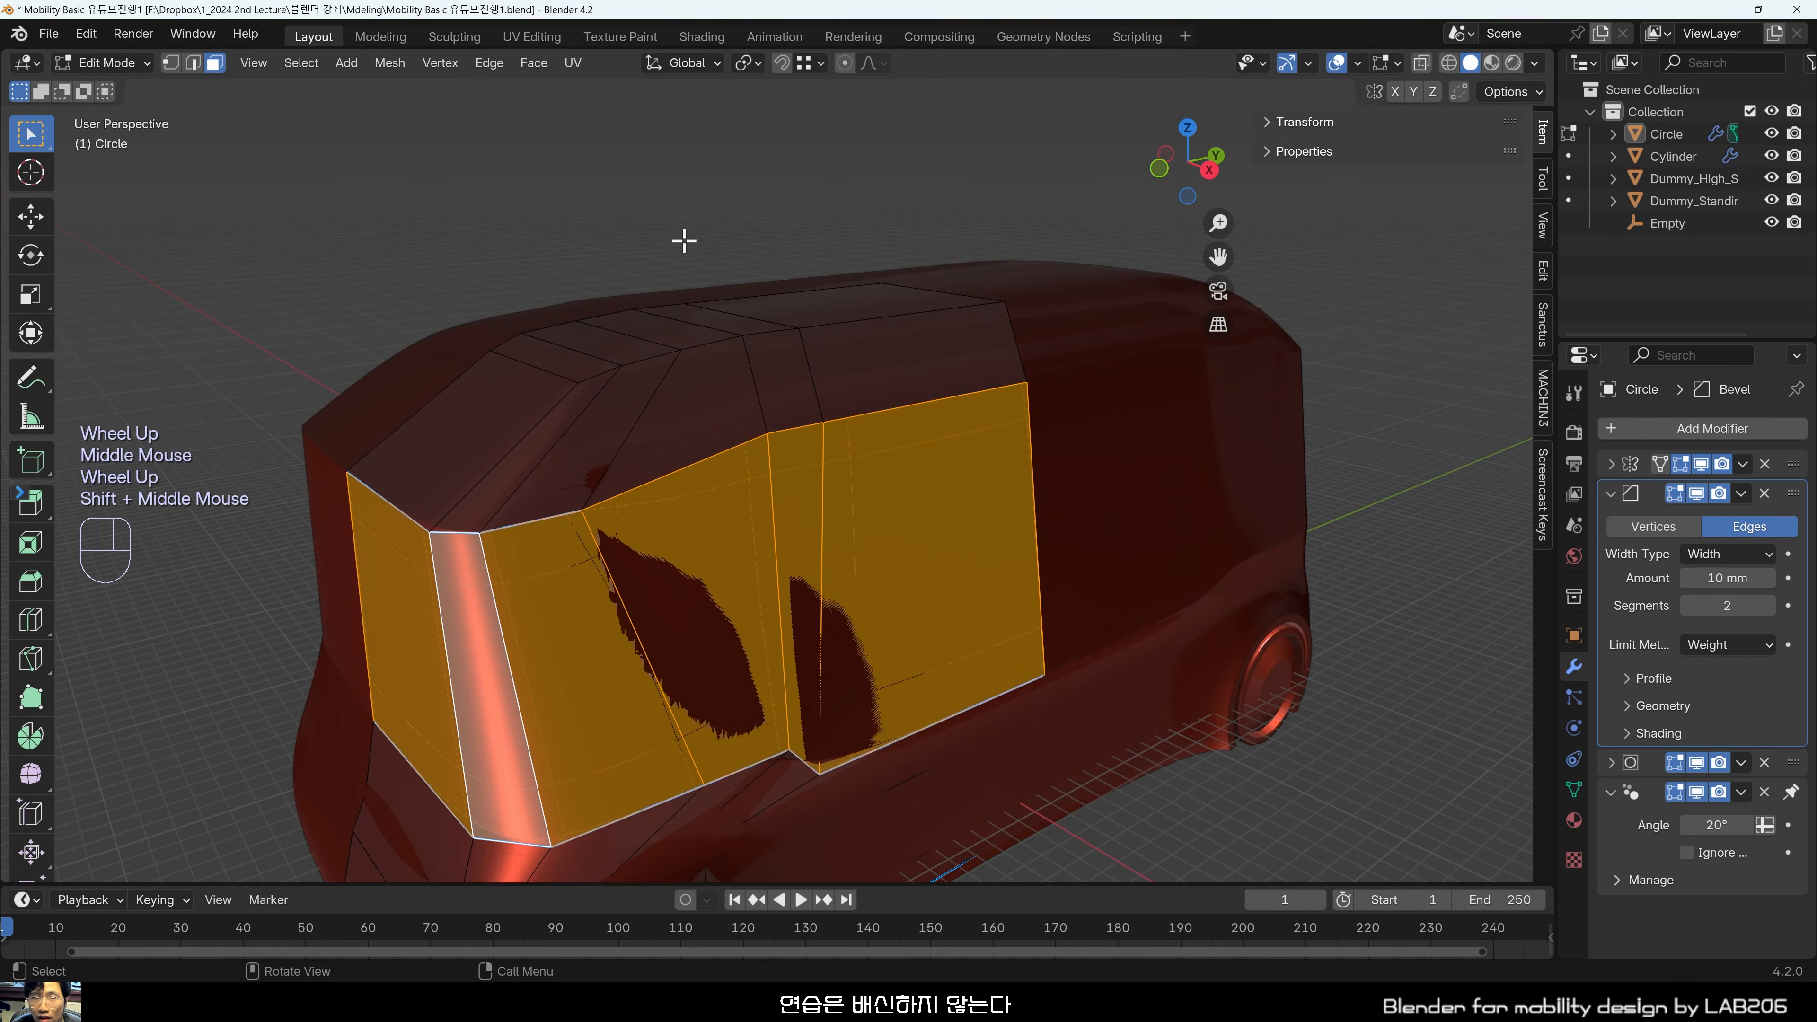
Switch to edge selection and select the edge loop along the top of the window band below the roof.
left_click(682, 487)
left_click(691, 476)
key("2")
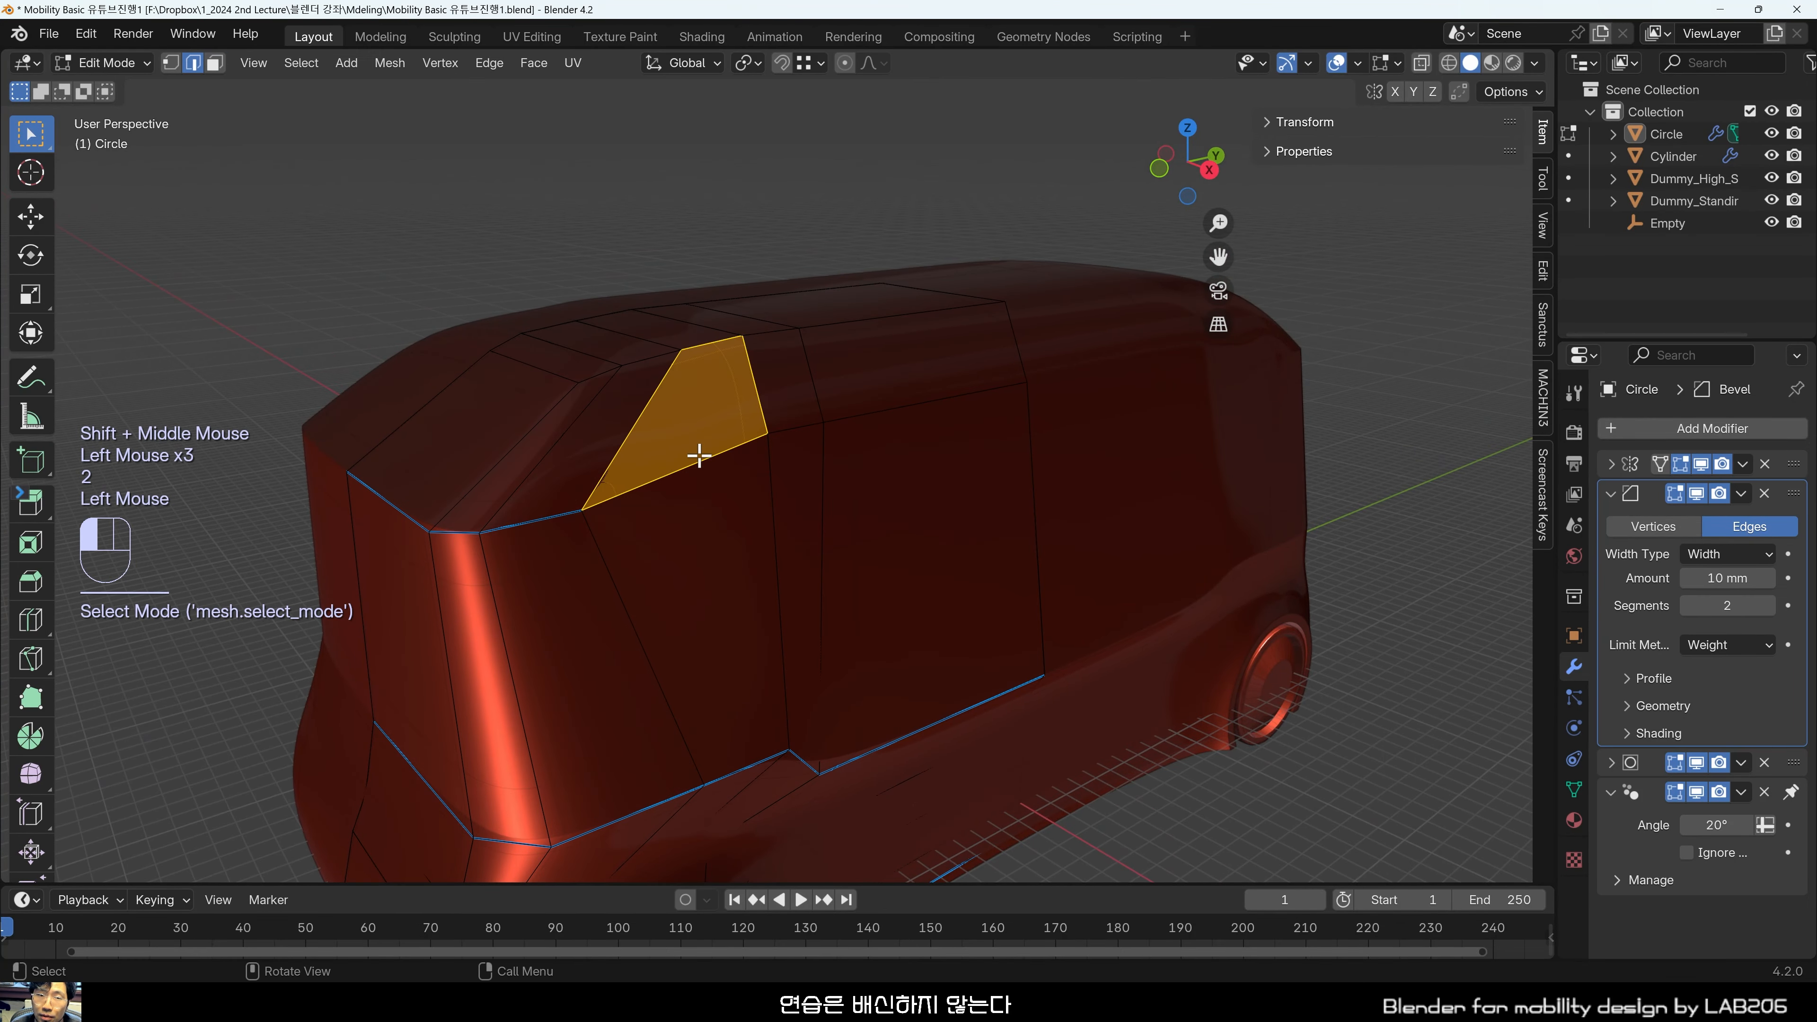
left_click(700, 460)
left_click(802, 428, "shift")
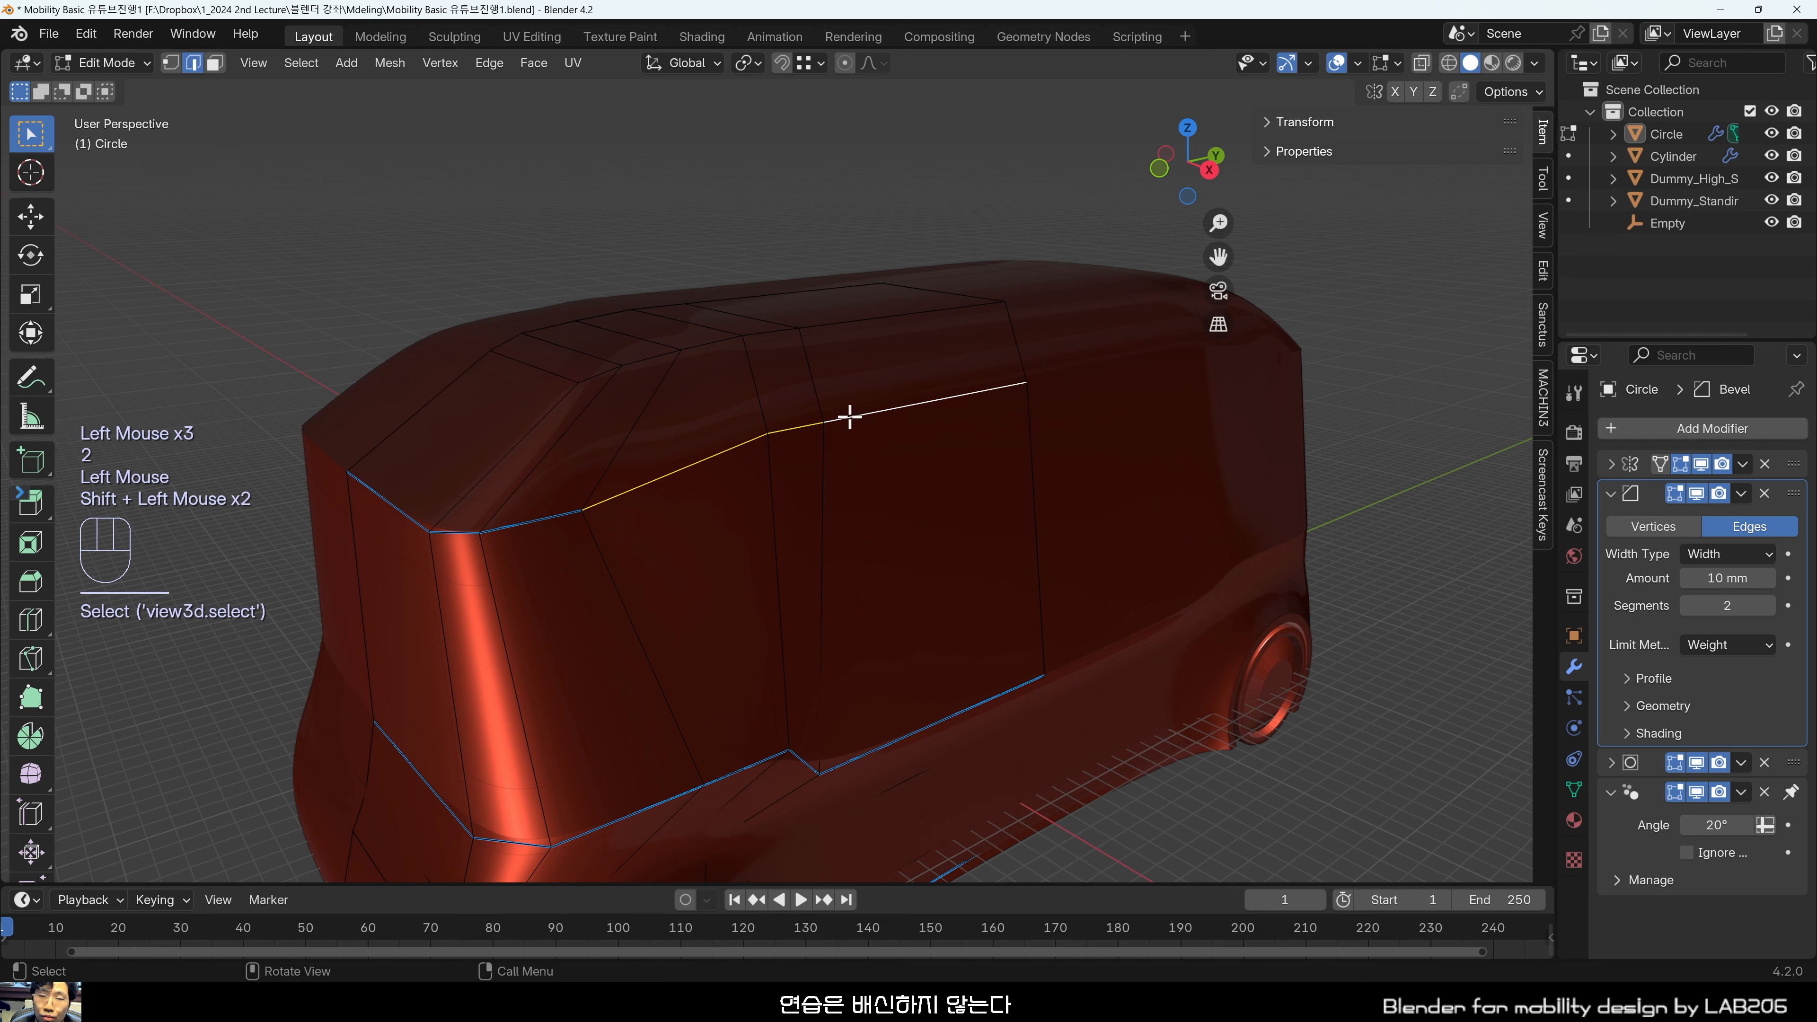
left_click(831, 264)
left_click(830, 423, "alt")
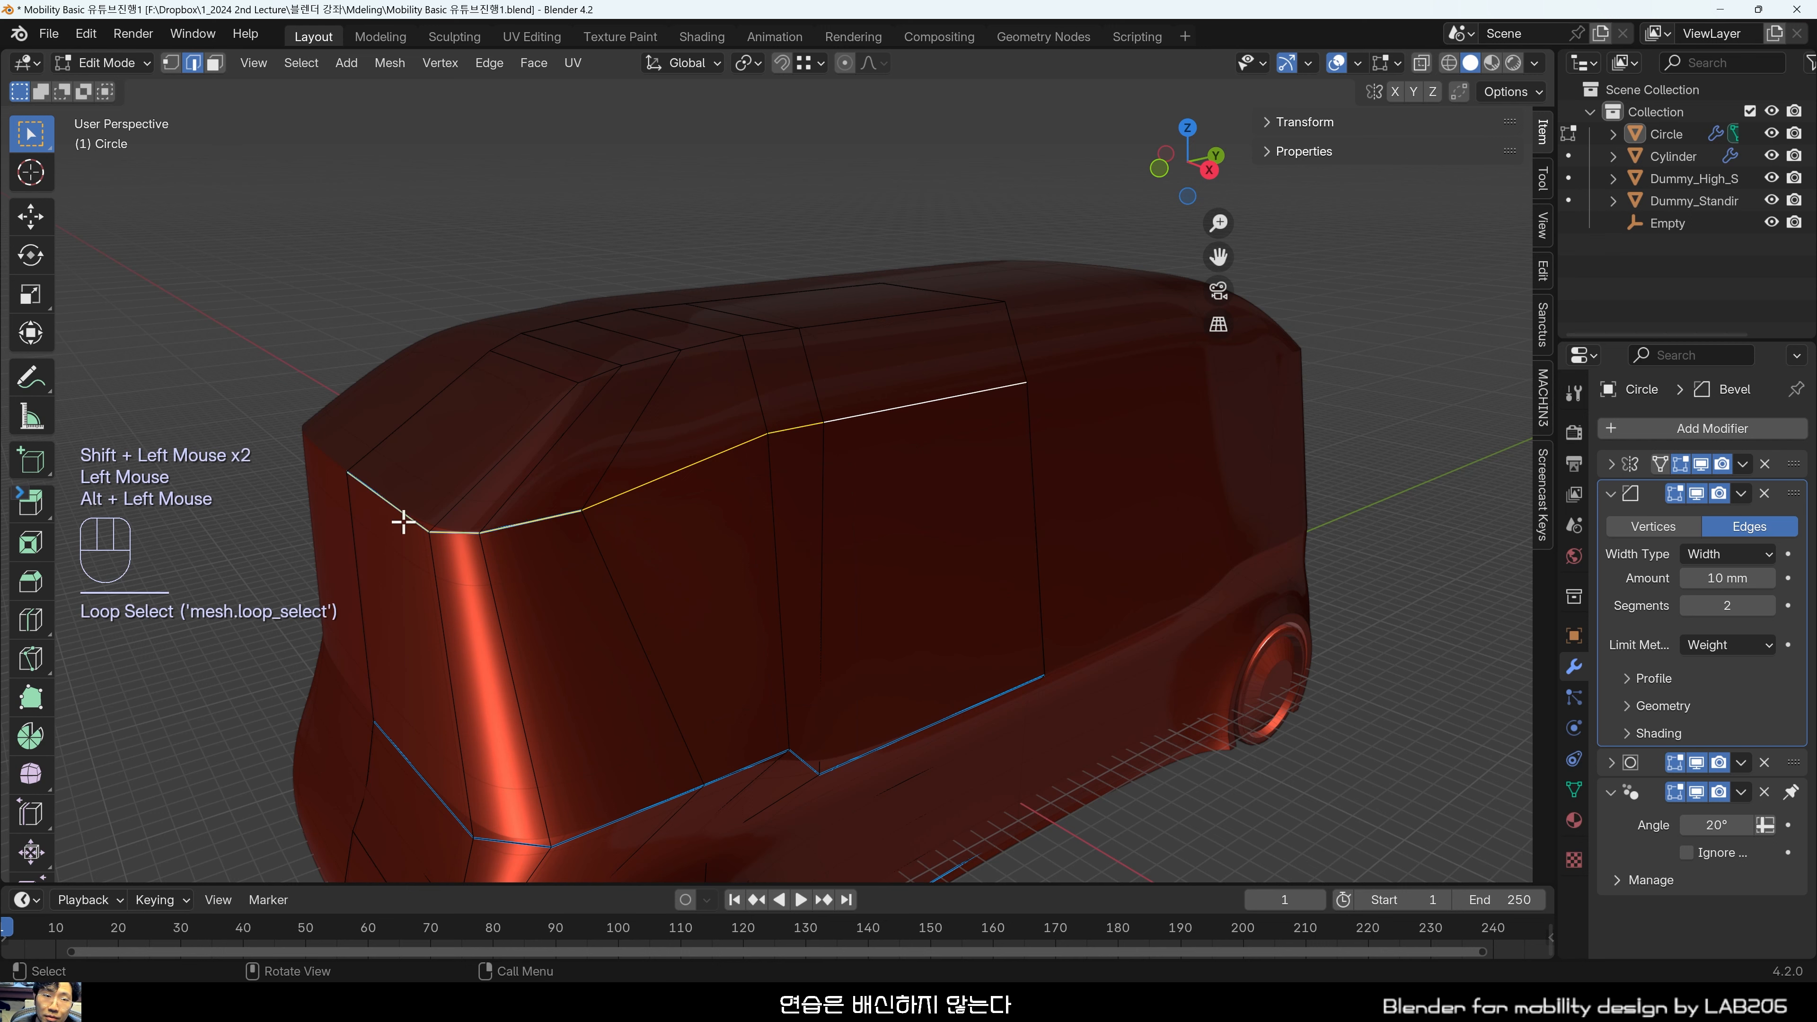
Set the selected roofline edges' mean bevel weight to 1.00 and clear the selection.
left_click(1543, 137)
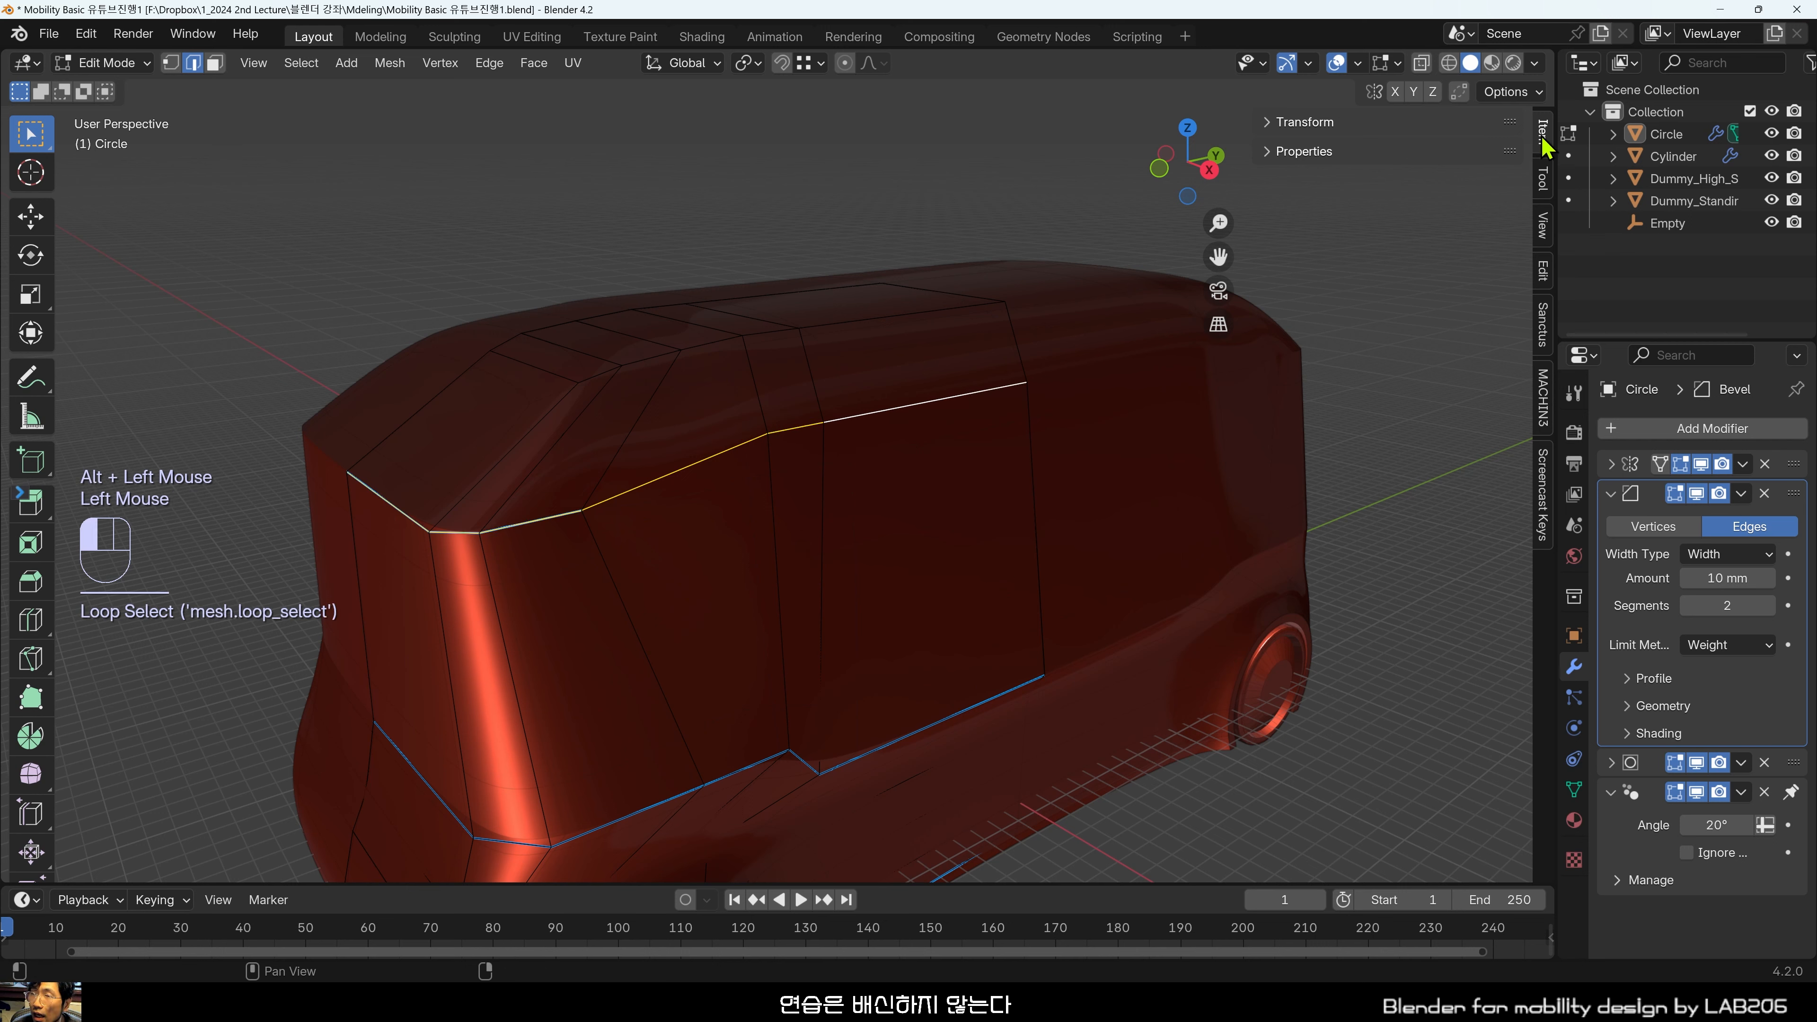
left_click(1323, 123)
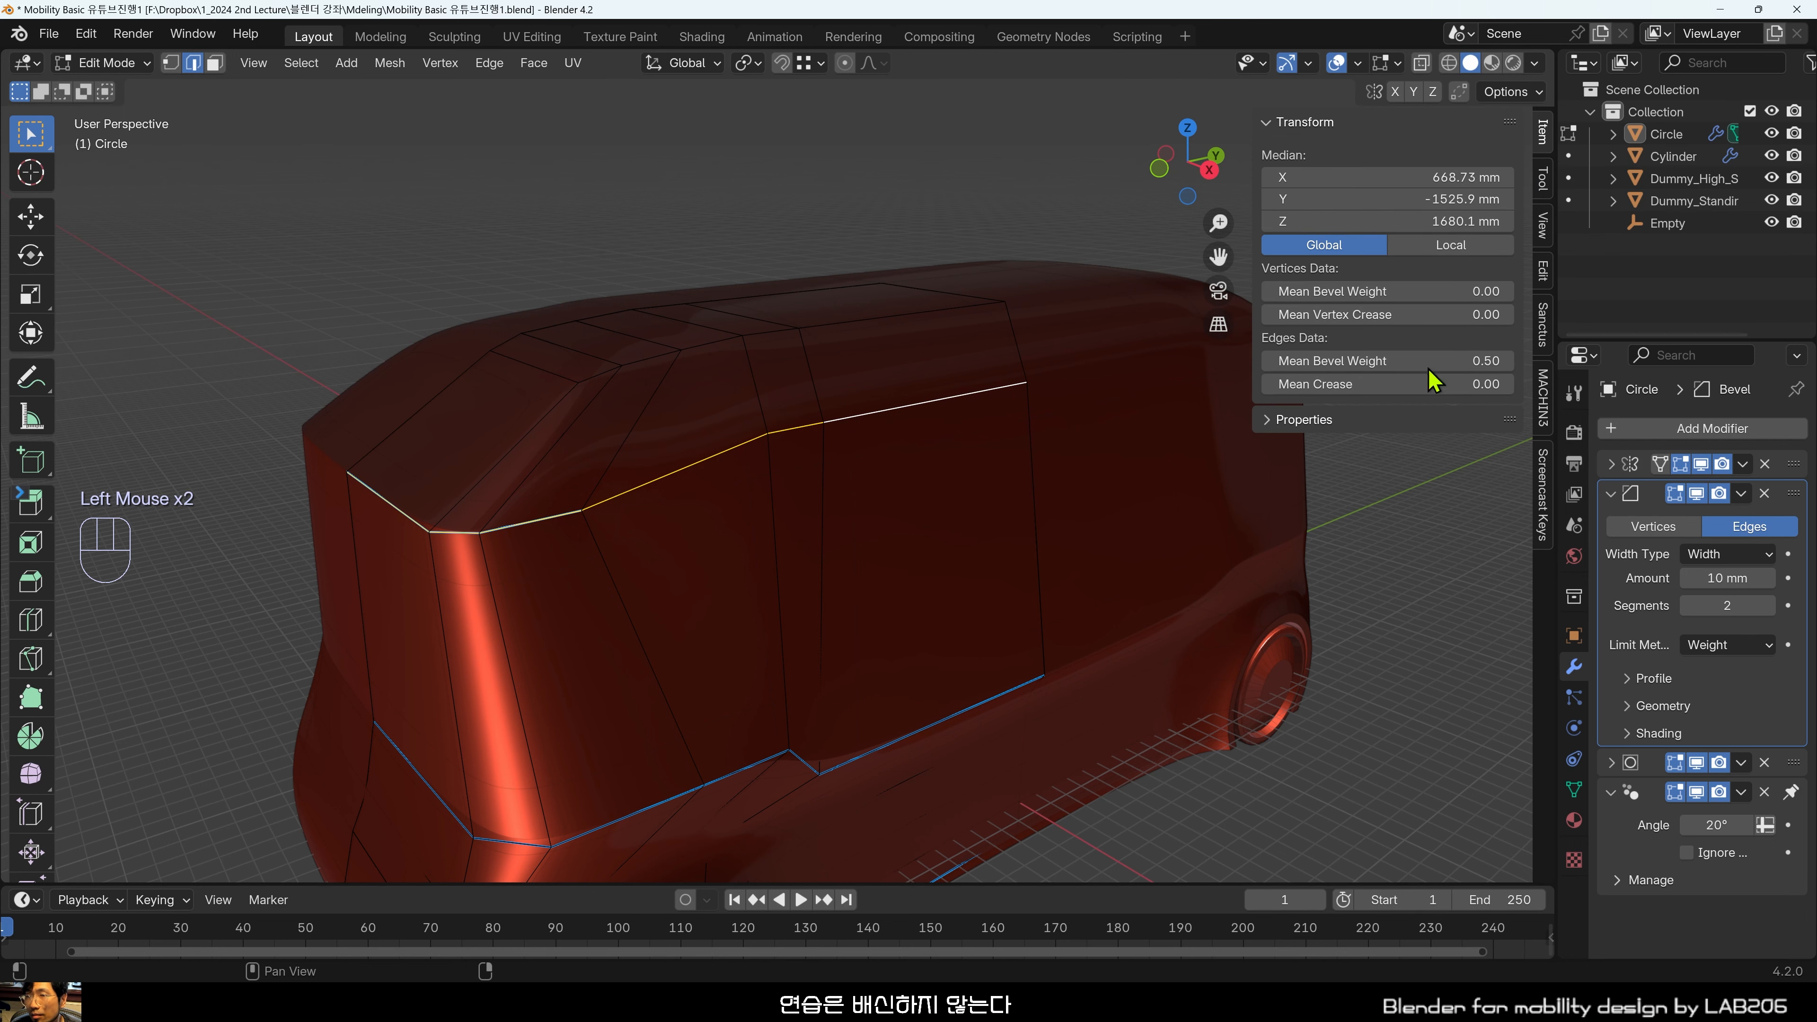
left_click_drag(1295, 361, 1348, 363)
middle_click_drag(433, 533, 471, 722)
scroll(401, 495, "up", 2)
scroll(494, 532, "down", 2)
left_click(837, 719)
Select the edges along the top of the window band again one by one, from the side around to the end.
middle_click_drag(837, 719, 608, 471)
scroll(872, 519, "up", 1)
middle_click_drag(953, 354, 796, 464)
left_click(928, 459)
left_click(869, 452, "shift")
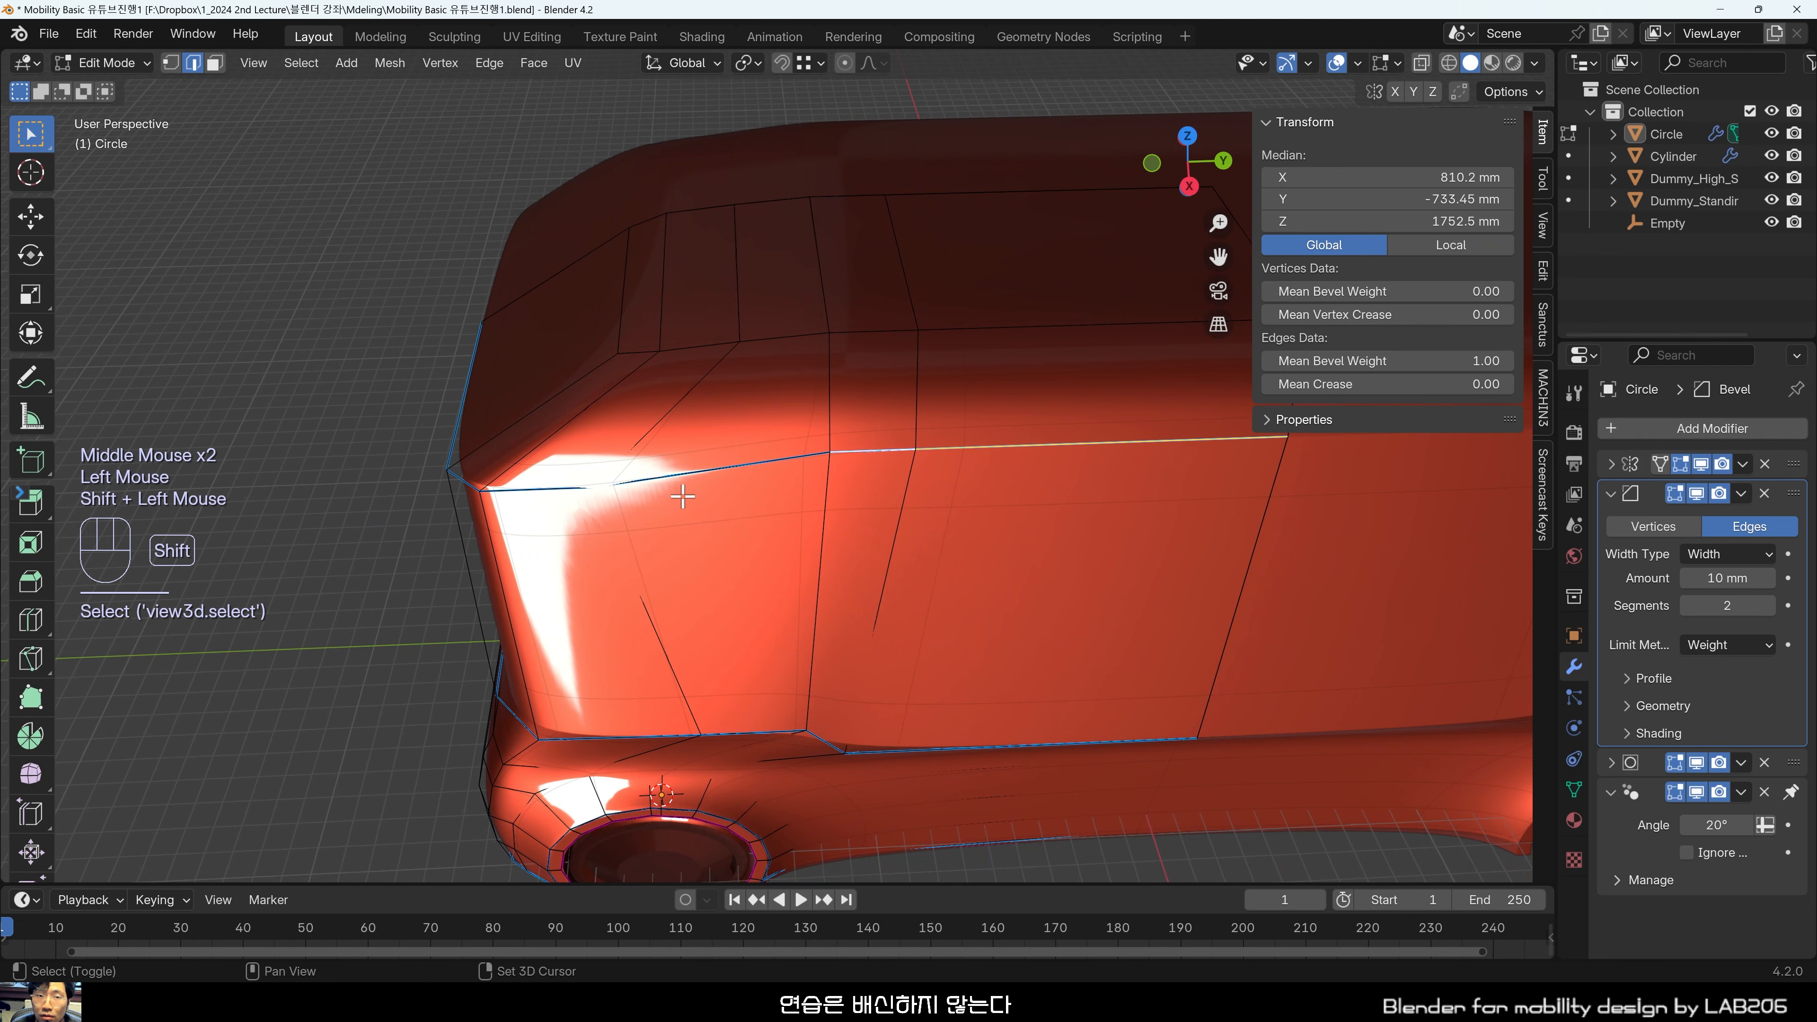
left_click(684, 474, "shift")
left_click(516, 489, "shift")
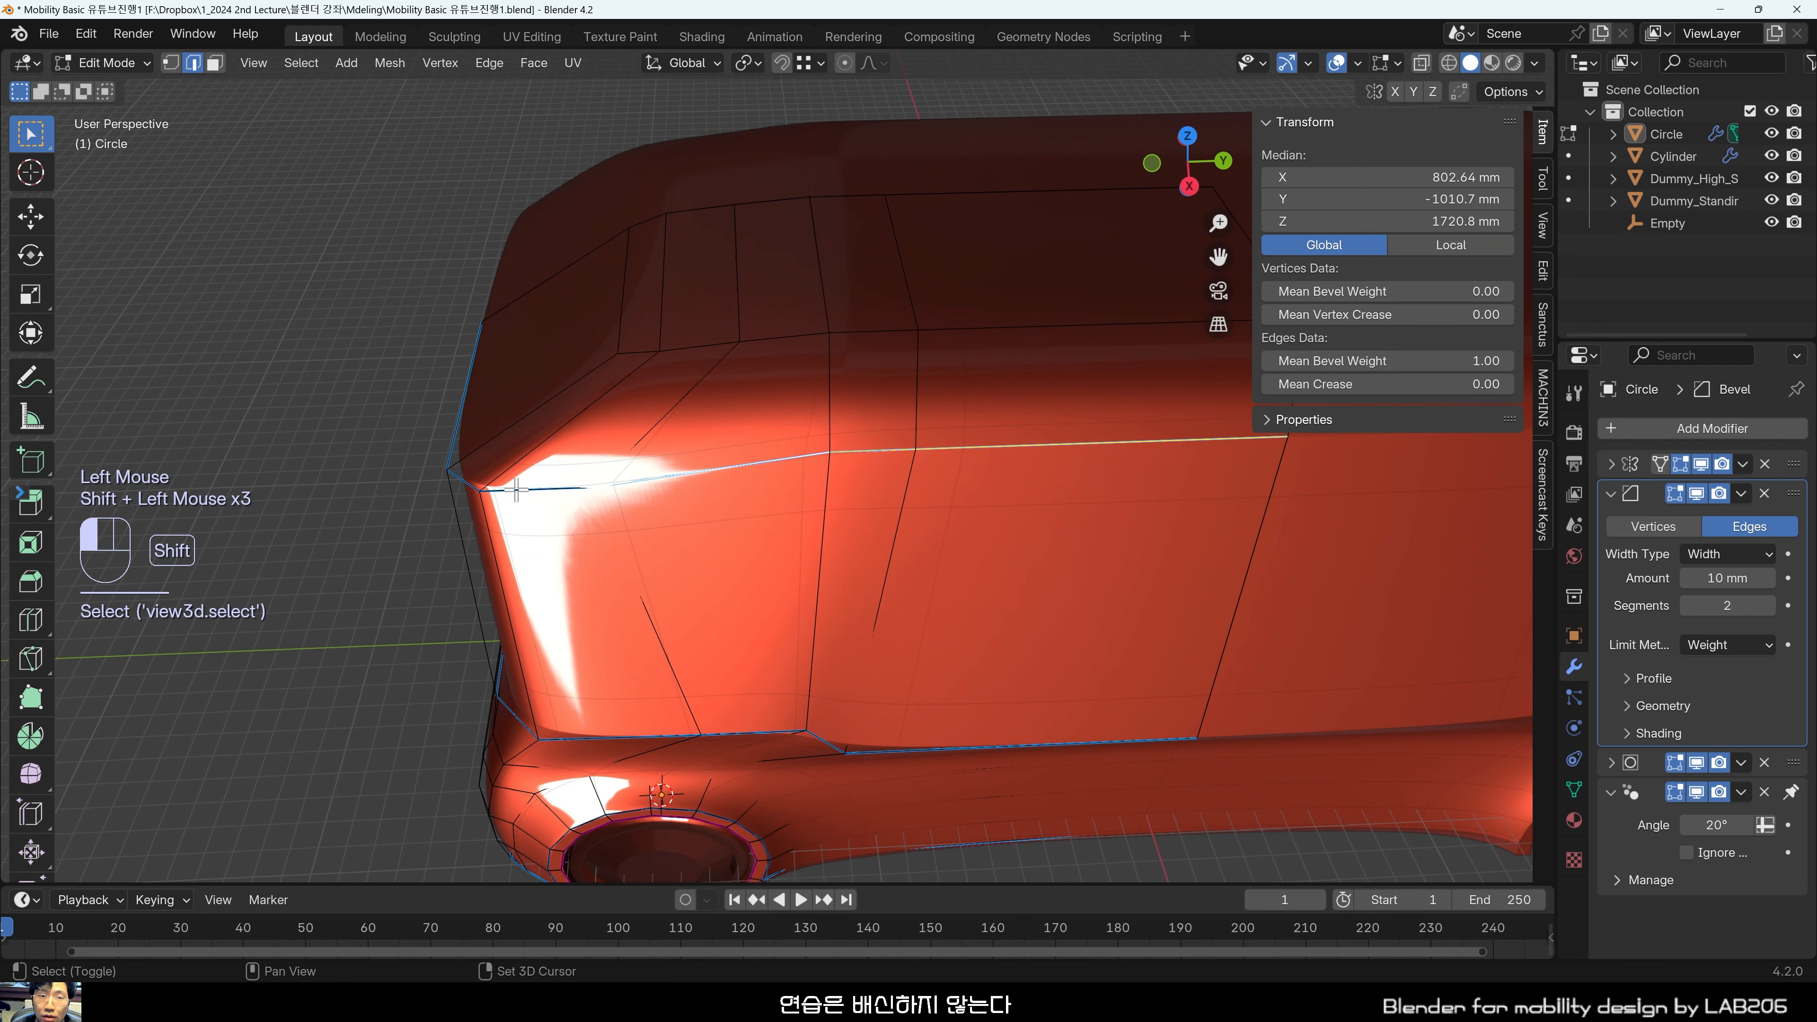
left_click(440, 434, "shift")
middle_click_drag(441, 434, 742, 406)
scroll(929, 644, "down", 1)
scroll(1049, 823, "up", 1)
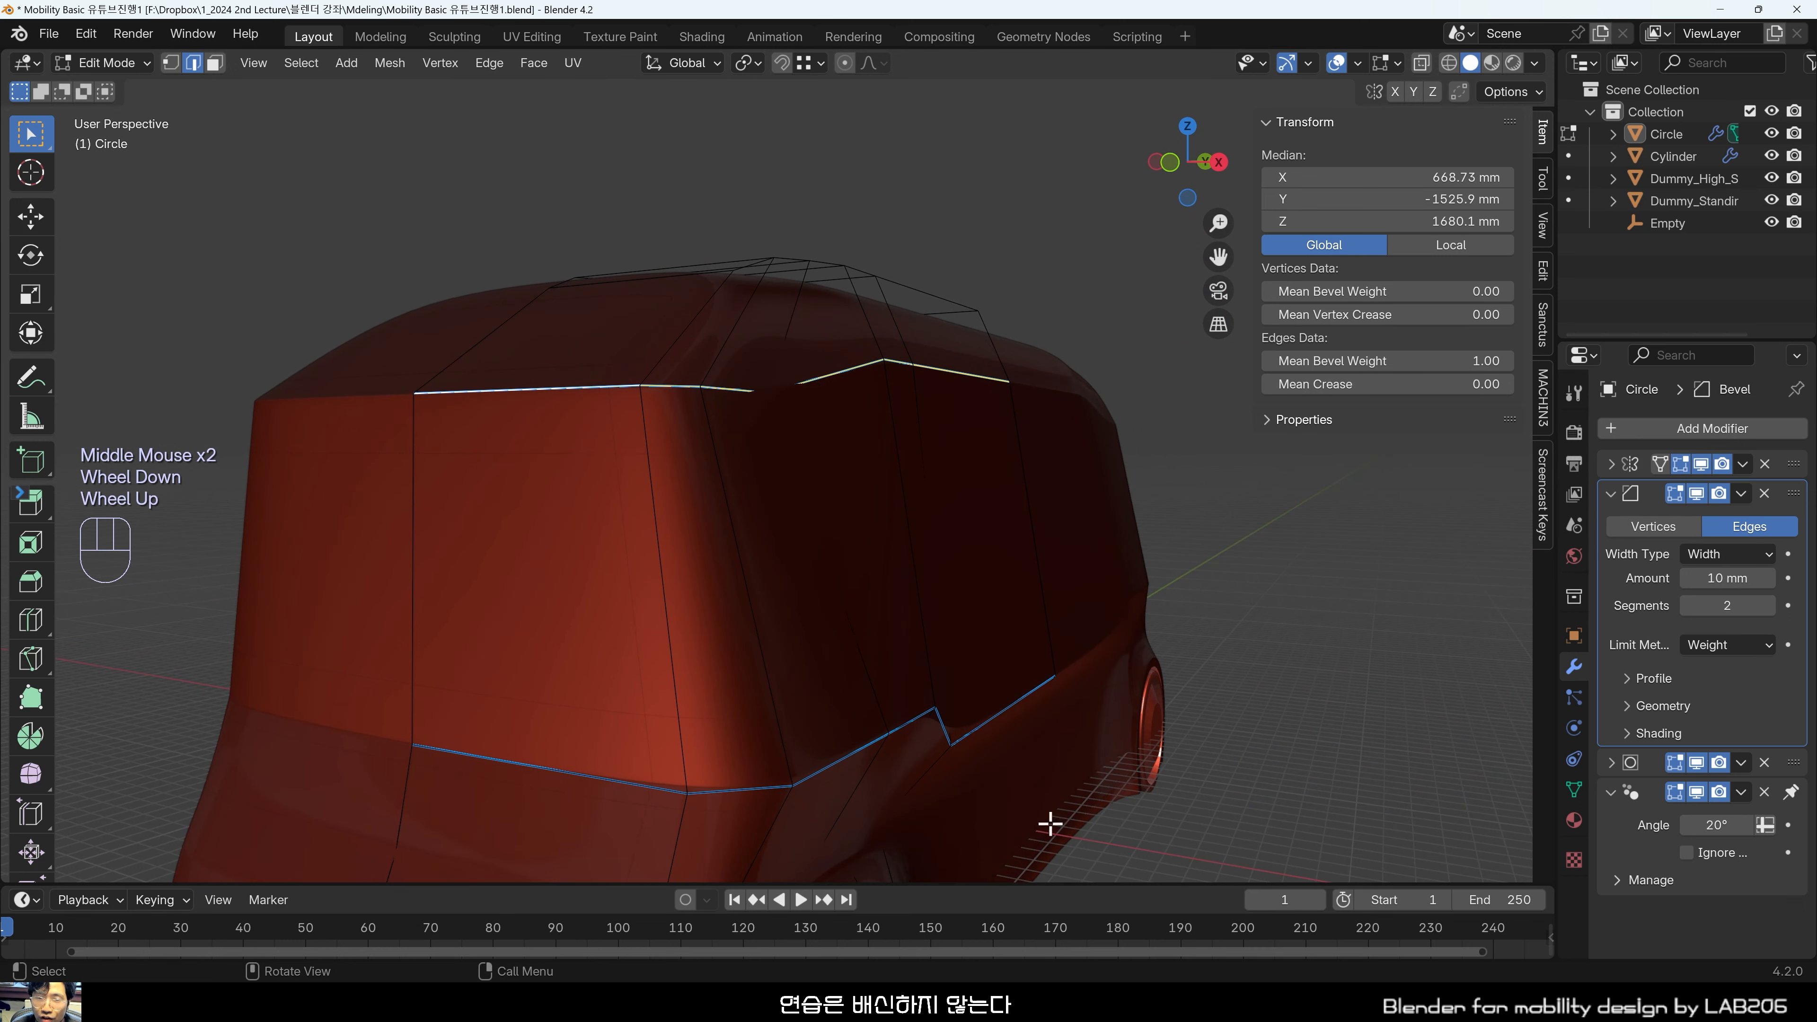
middle_click_drag(909, 527, 916, 616, "shift")
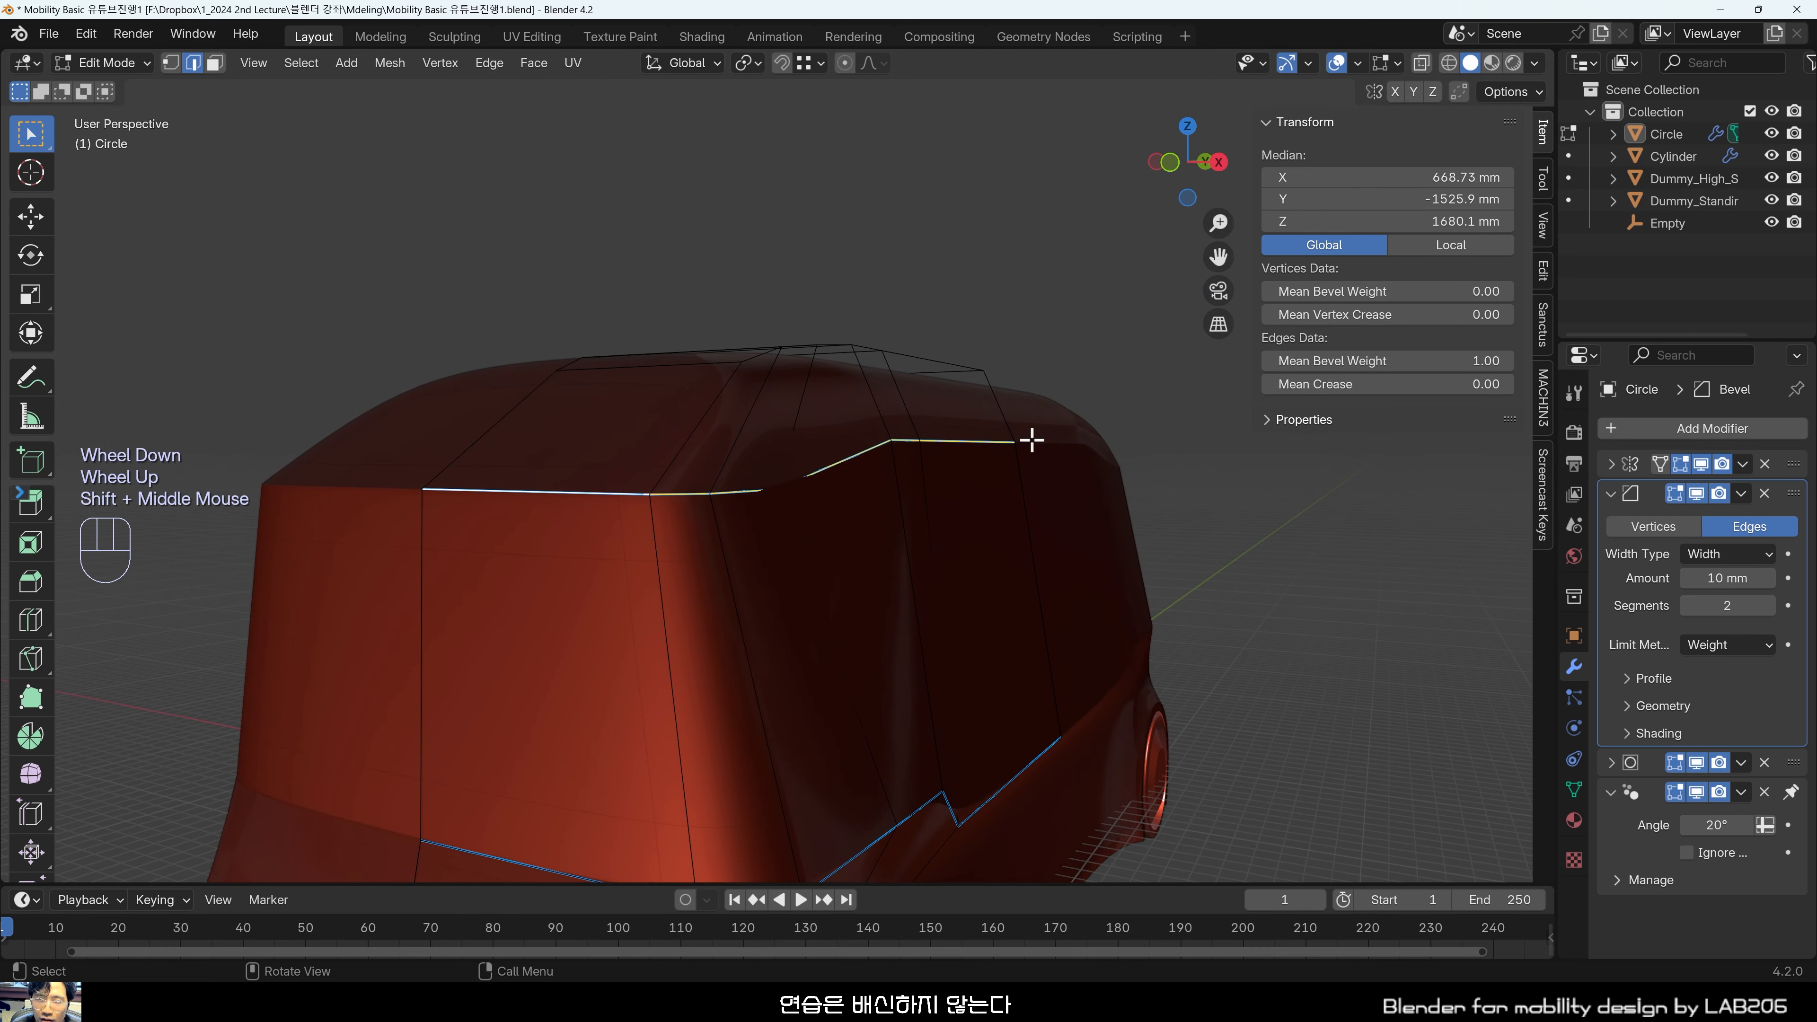
Flatten the selected roofline edges to one level by scaling them to 0 along the global Z axis.
middle_click_drag(490, 489, 702, 505, "shift")
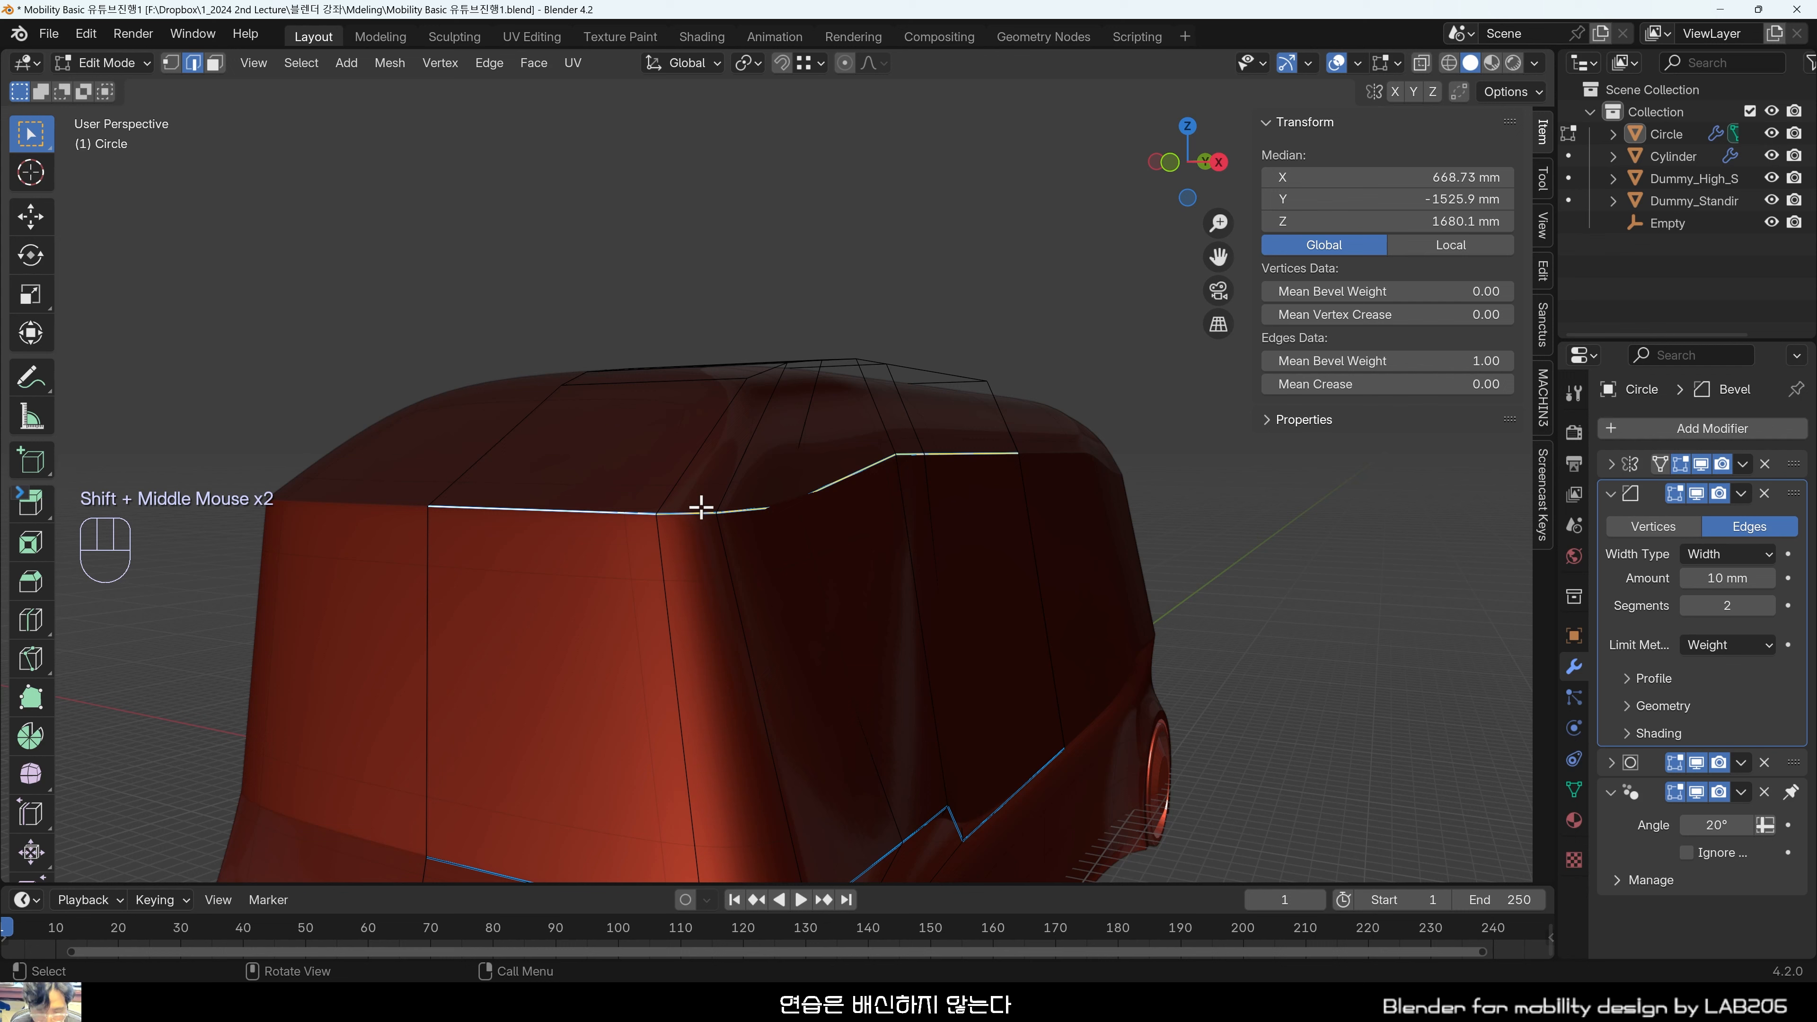
key("s")
key("z")
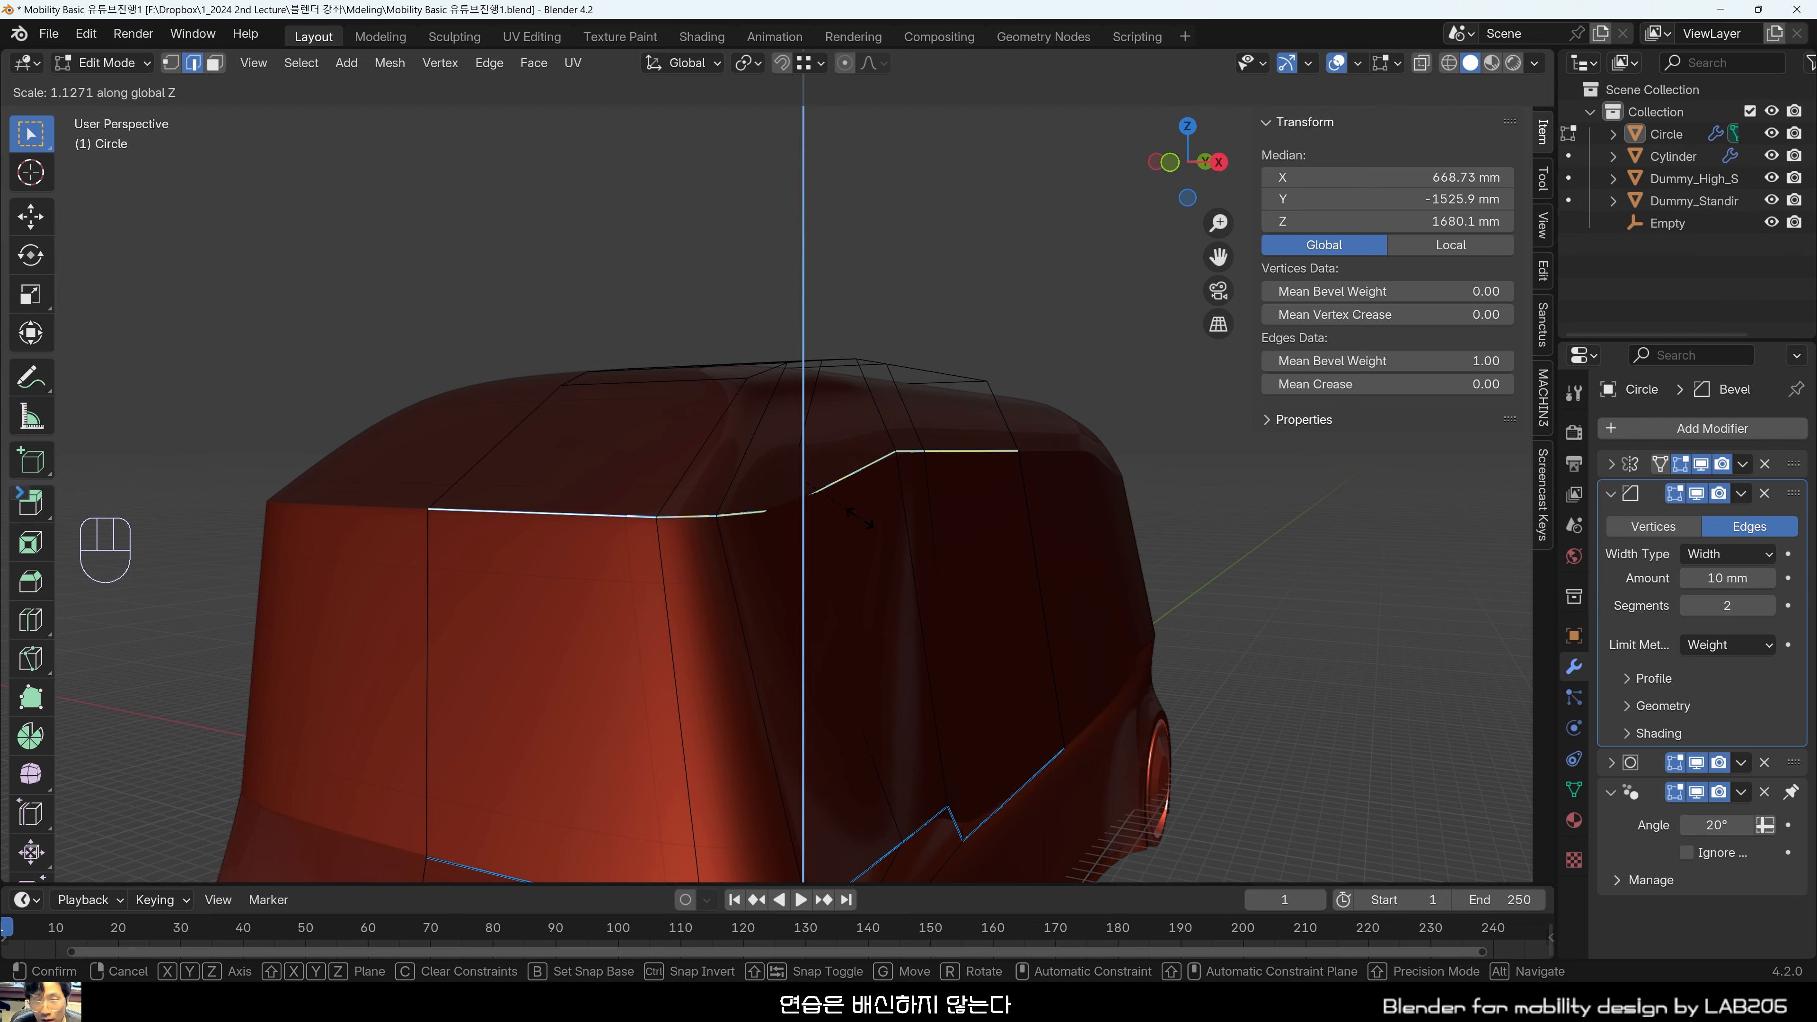
key("KP_0")
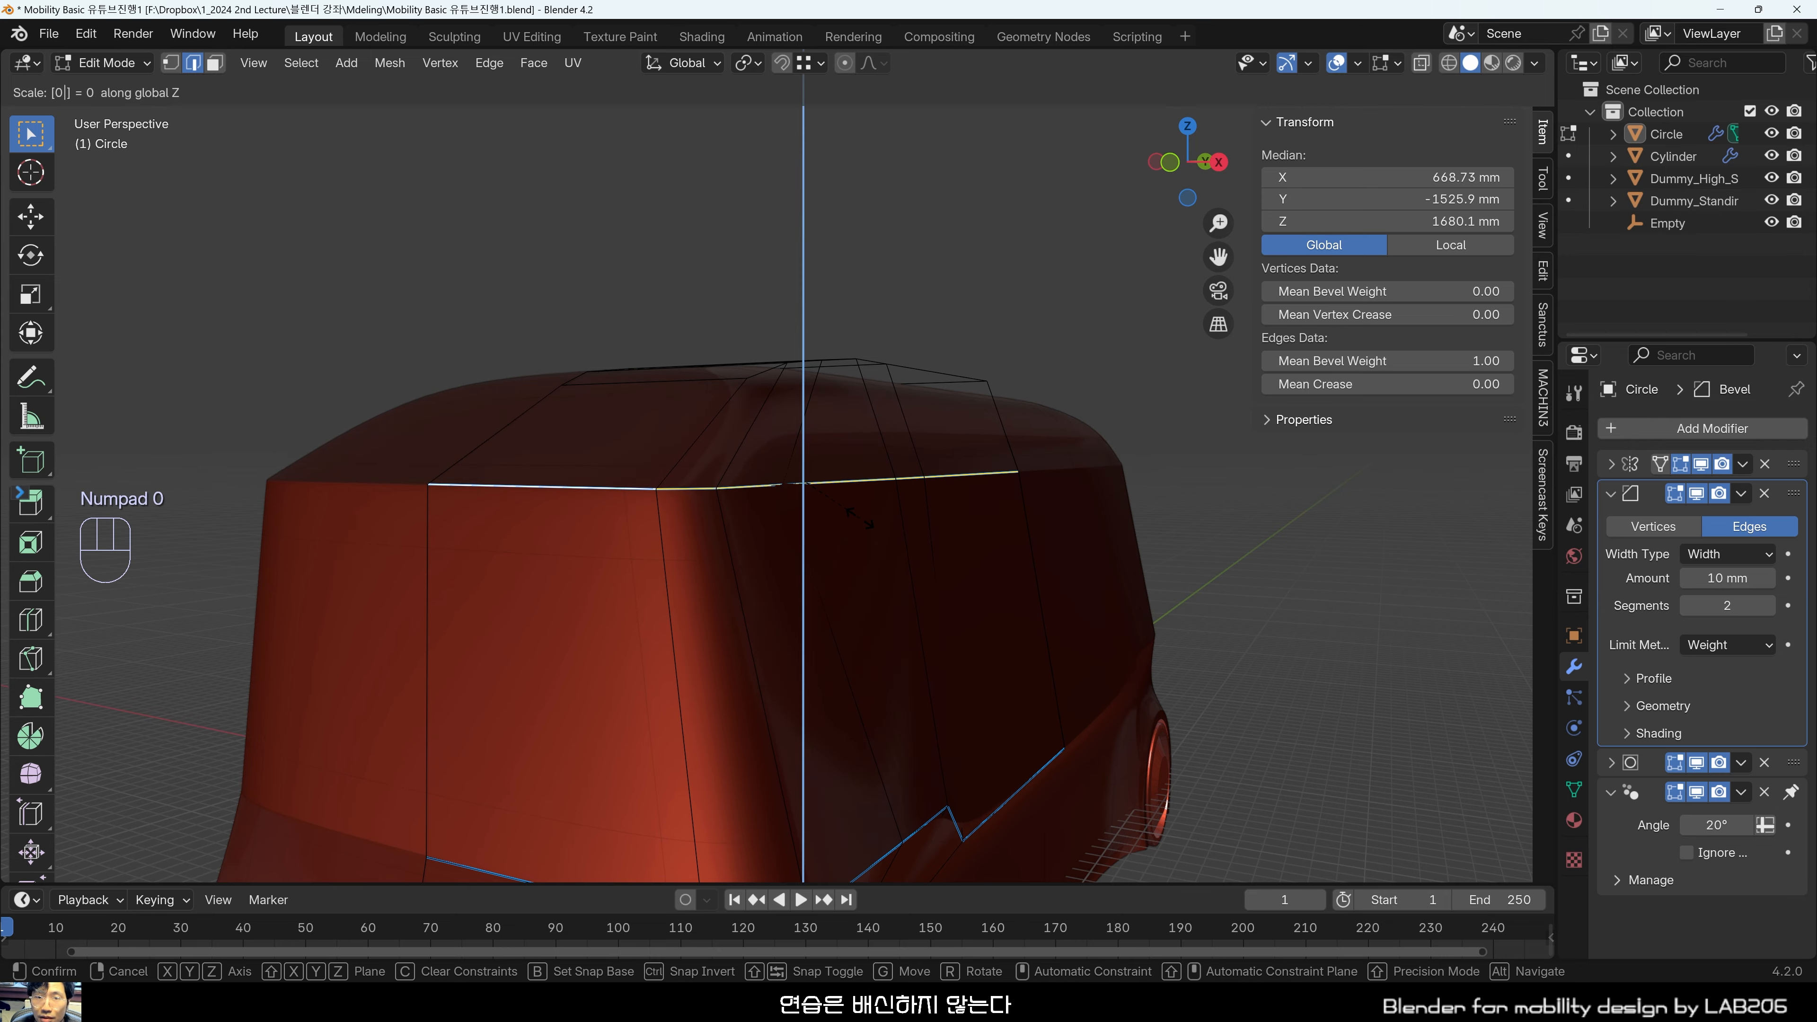
key("KP_Enter")
middle_click_drag(890, 579, 948, 639)
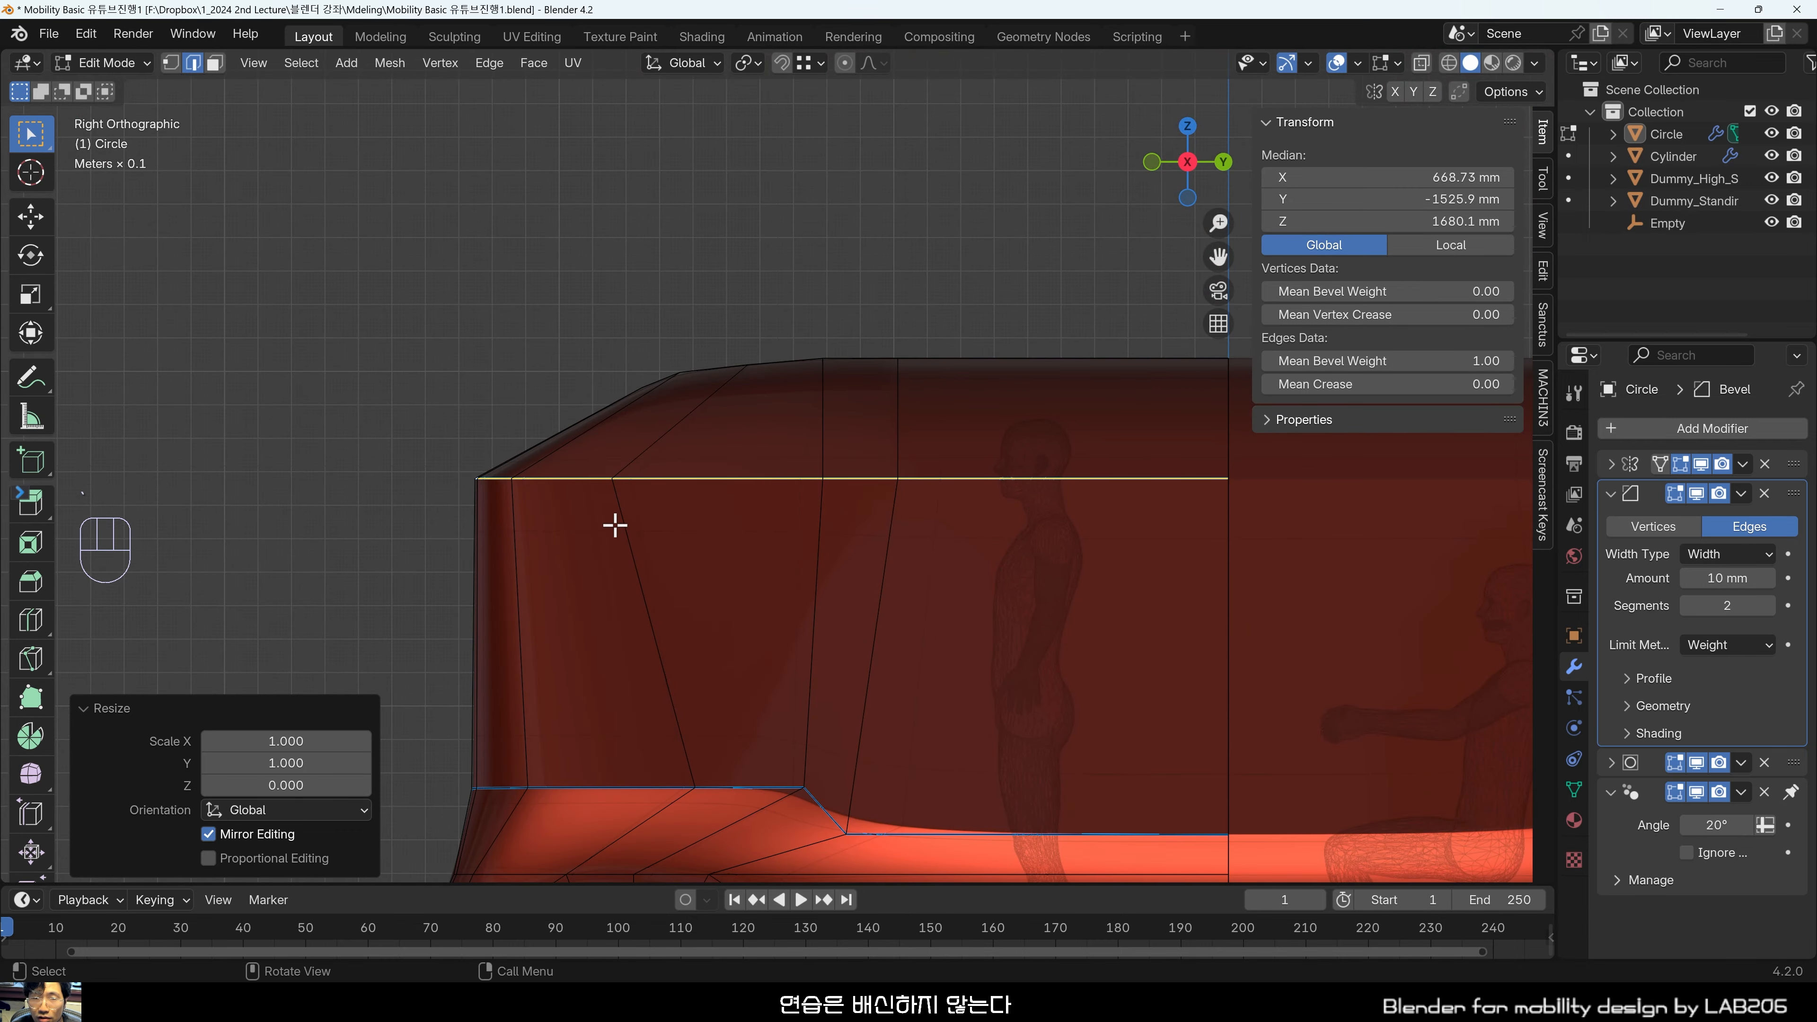
In top view, move the roofline vertex on the side just behind the corner outward about 14 mm along X, then deselect it.
middle_click_drag(865, 458, 887, 659)
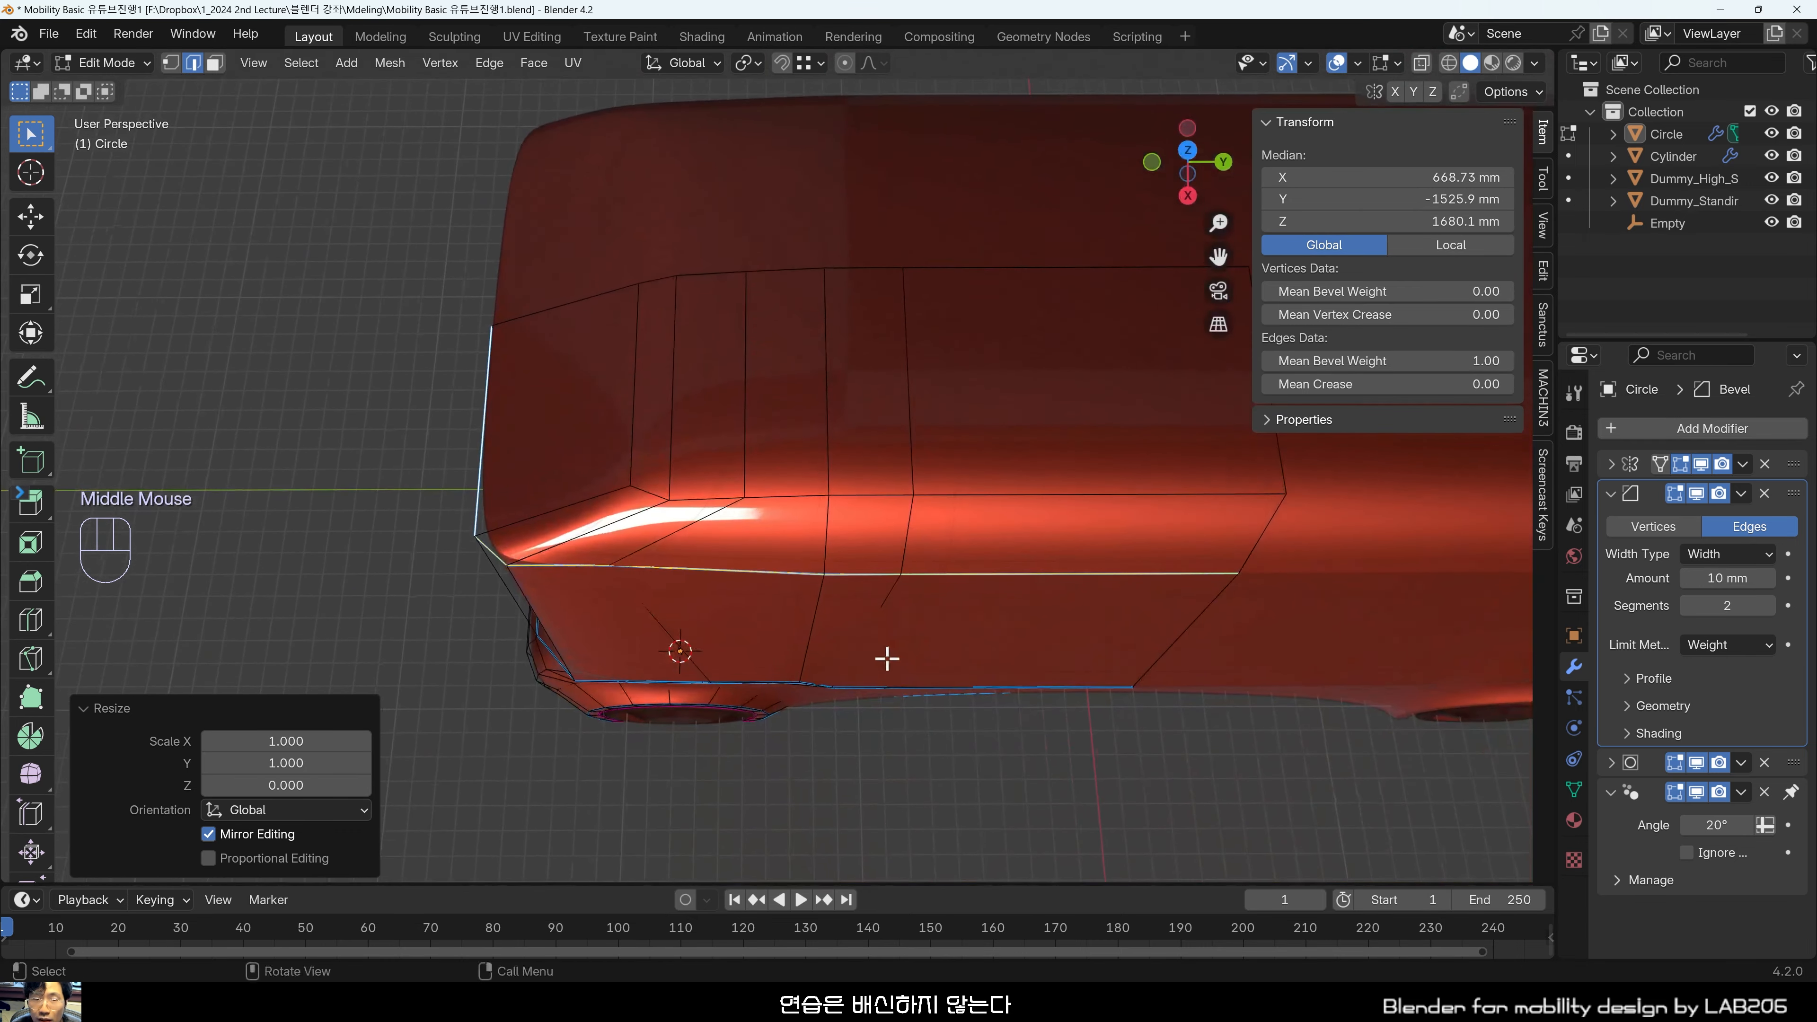
scroll(793, 654, "up", 1)
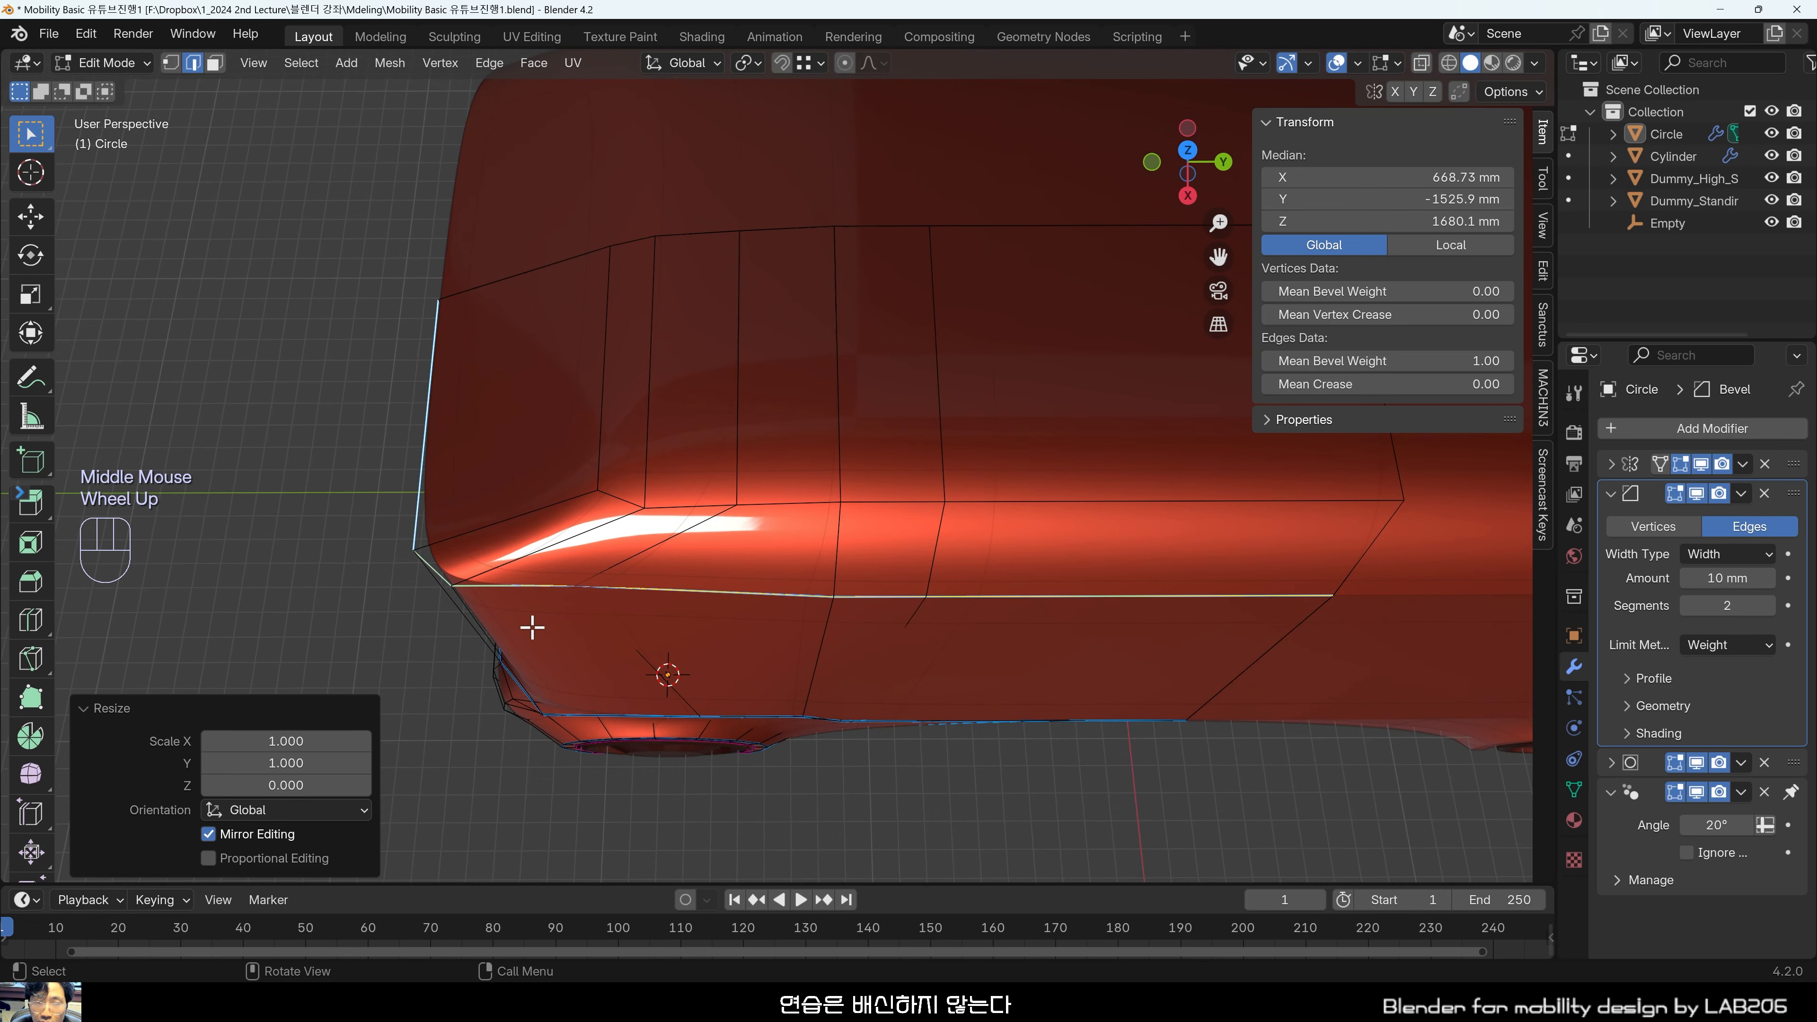
middle_click_drag(532, 627, 840, 694, "shift")
key("grave")
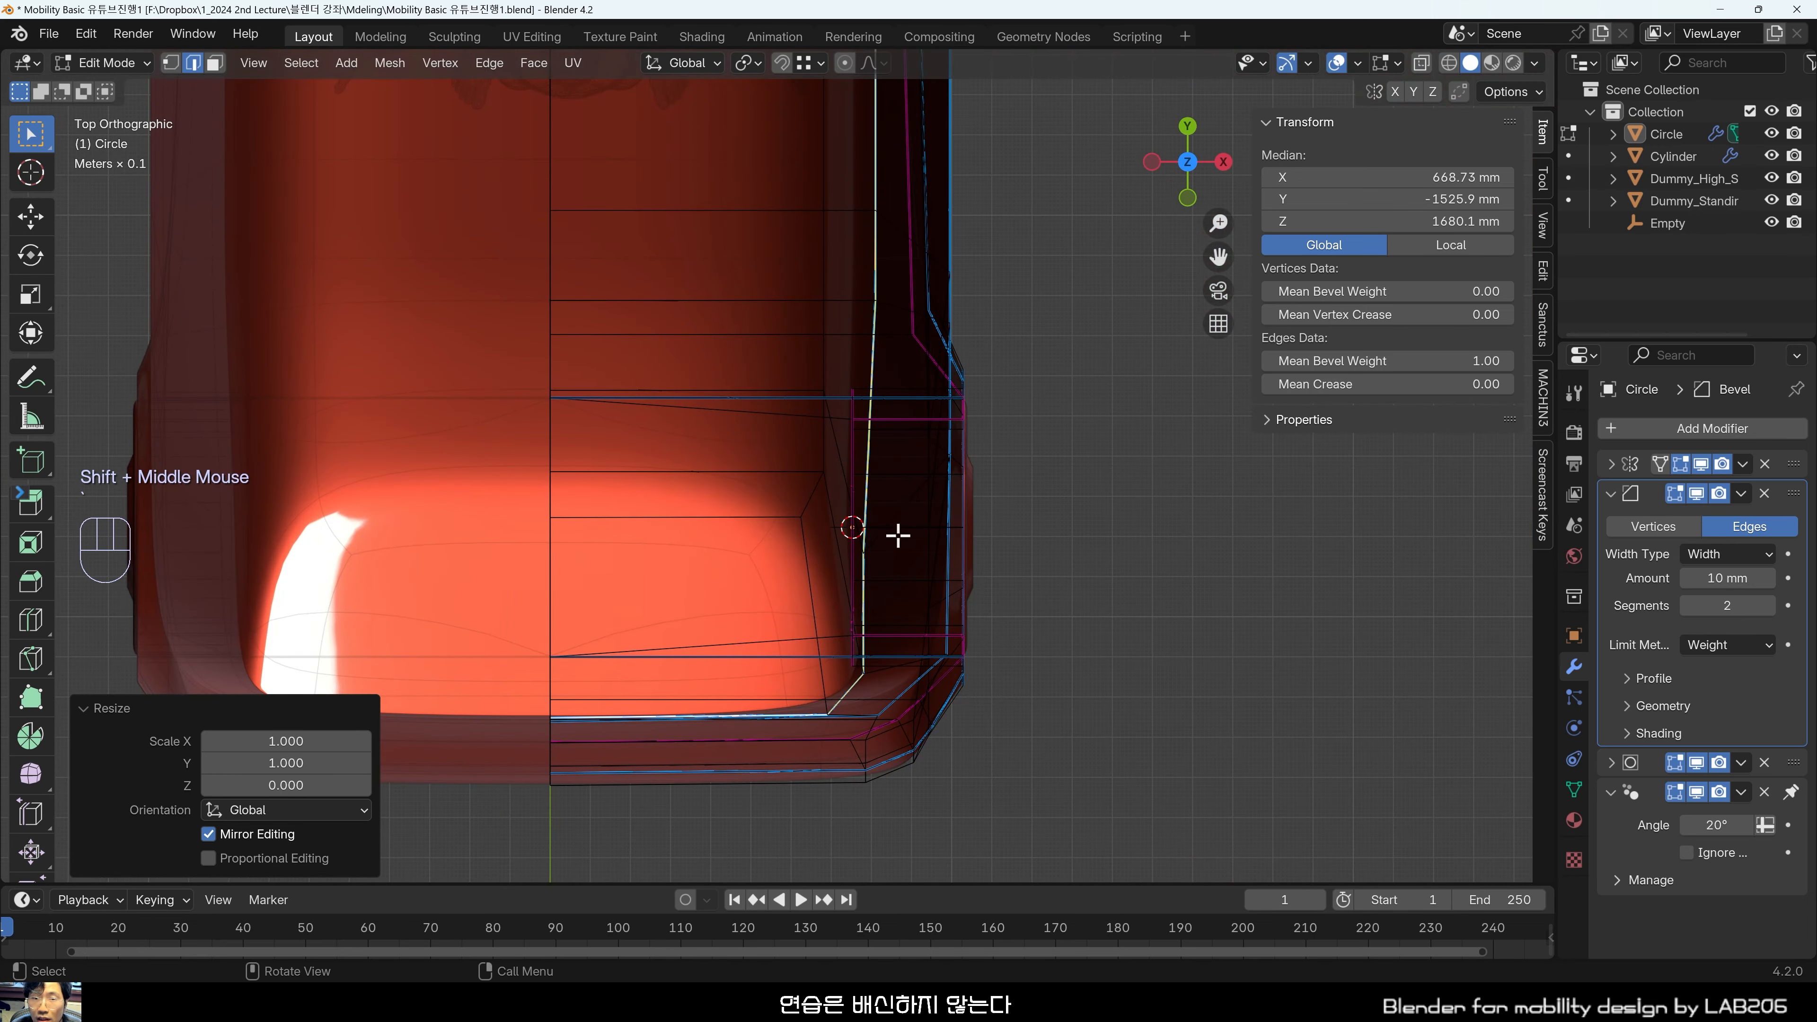
key("1")
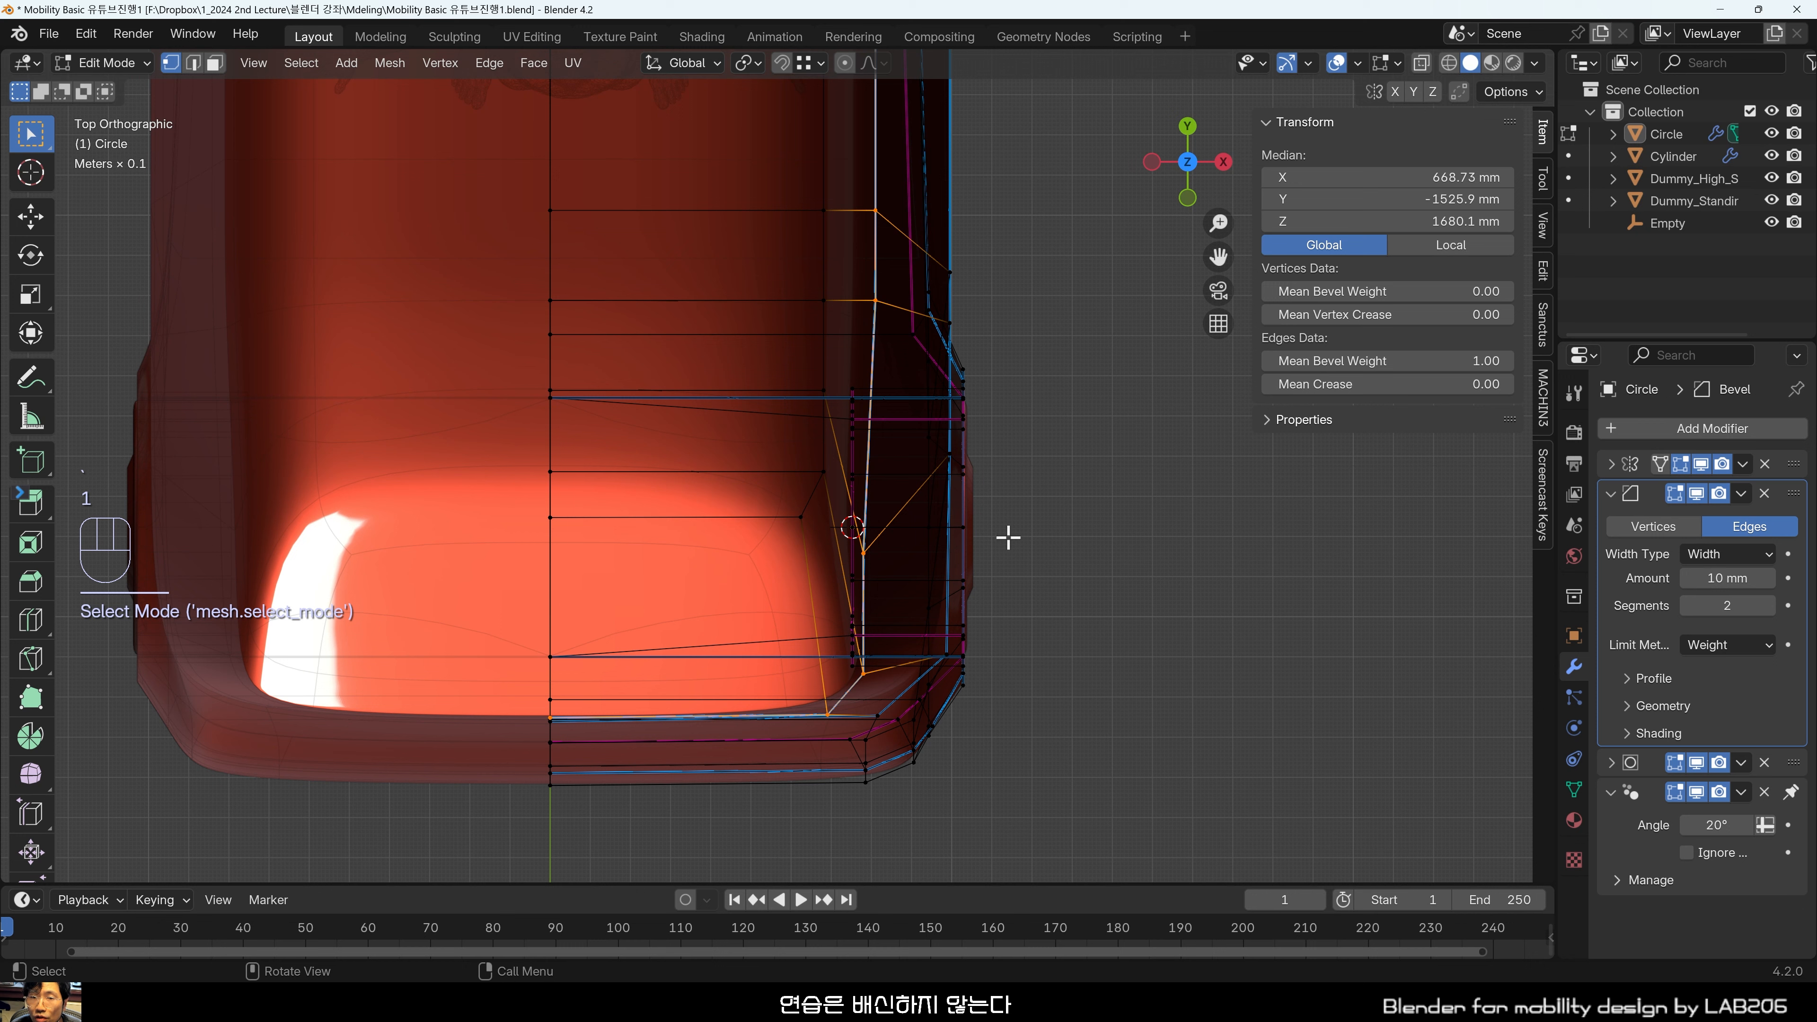
left_click(864, 550)
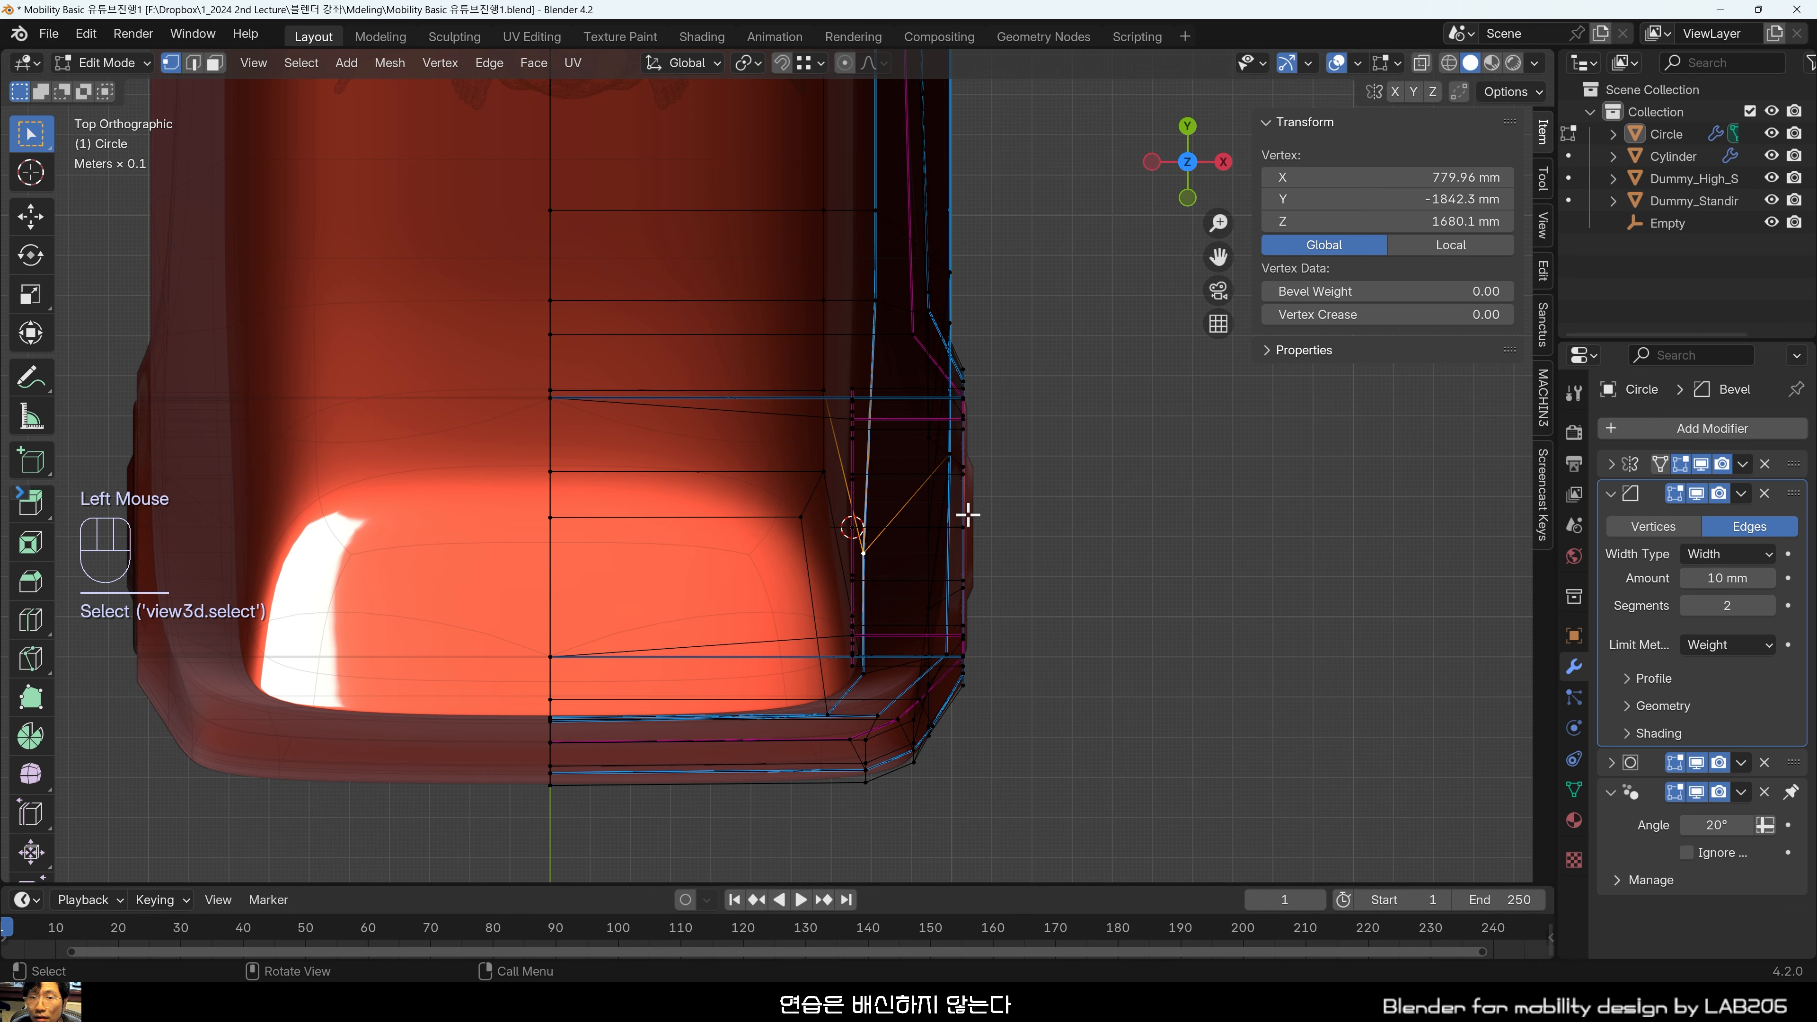
key("g")
key("x")
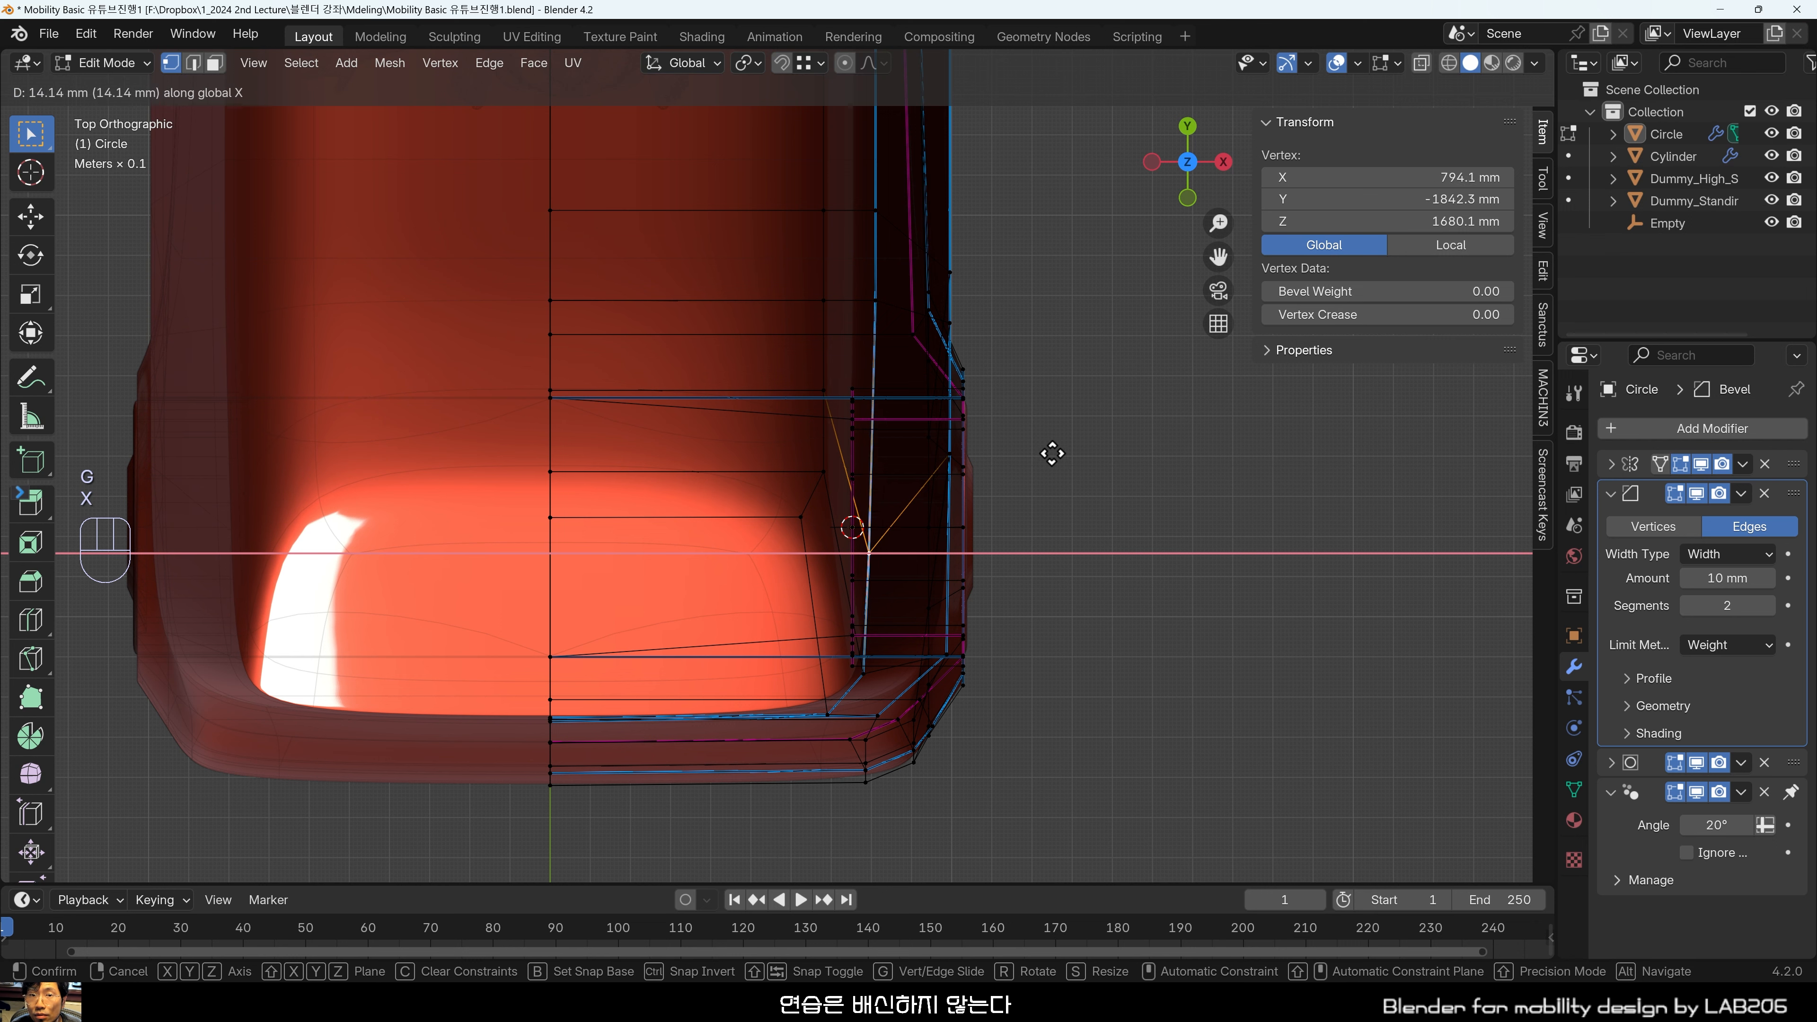
left_click(1097, 457)
left_click(1097, 457)
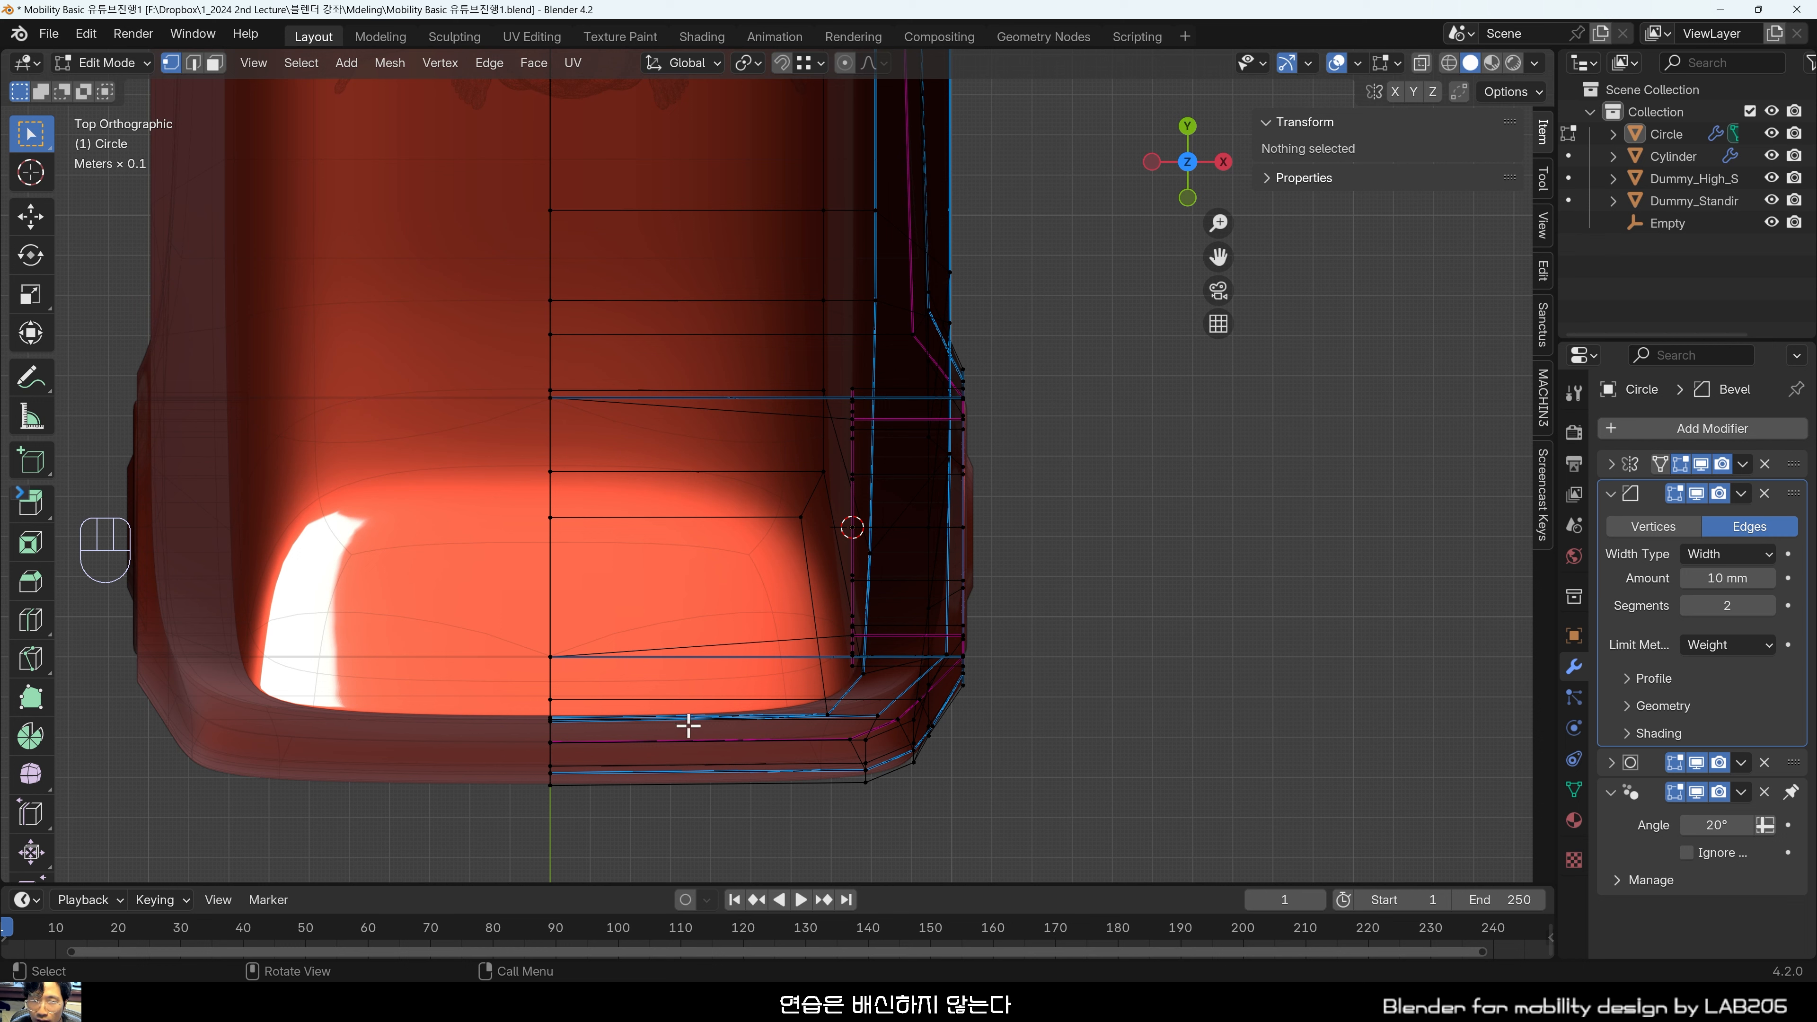
Select the roofline edge loop in top view and check its line along the side and around the corner.
left_click(877, 212)
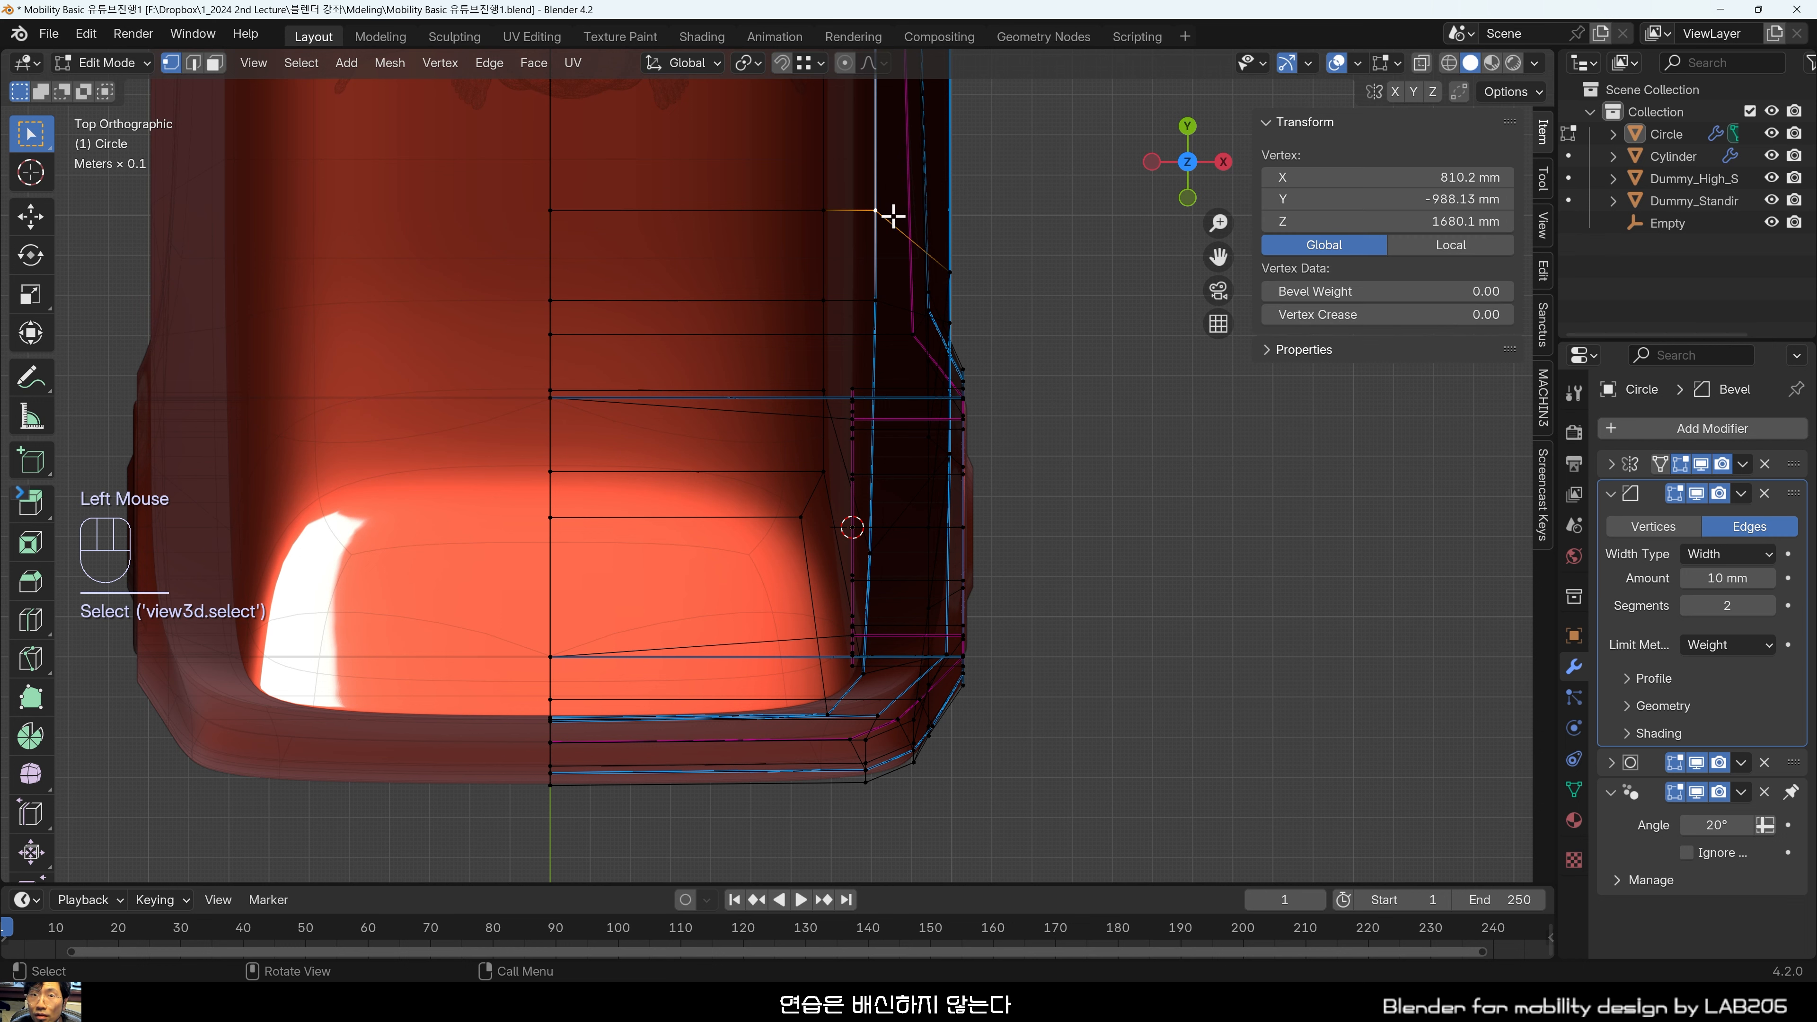
left_click(877, 243, "alt")
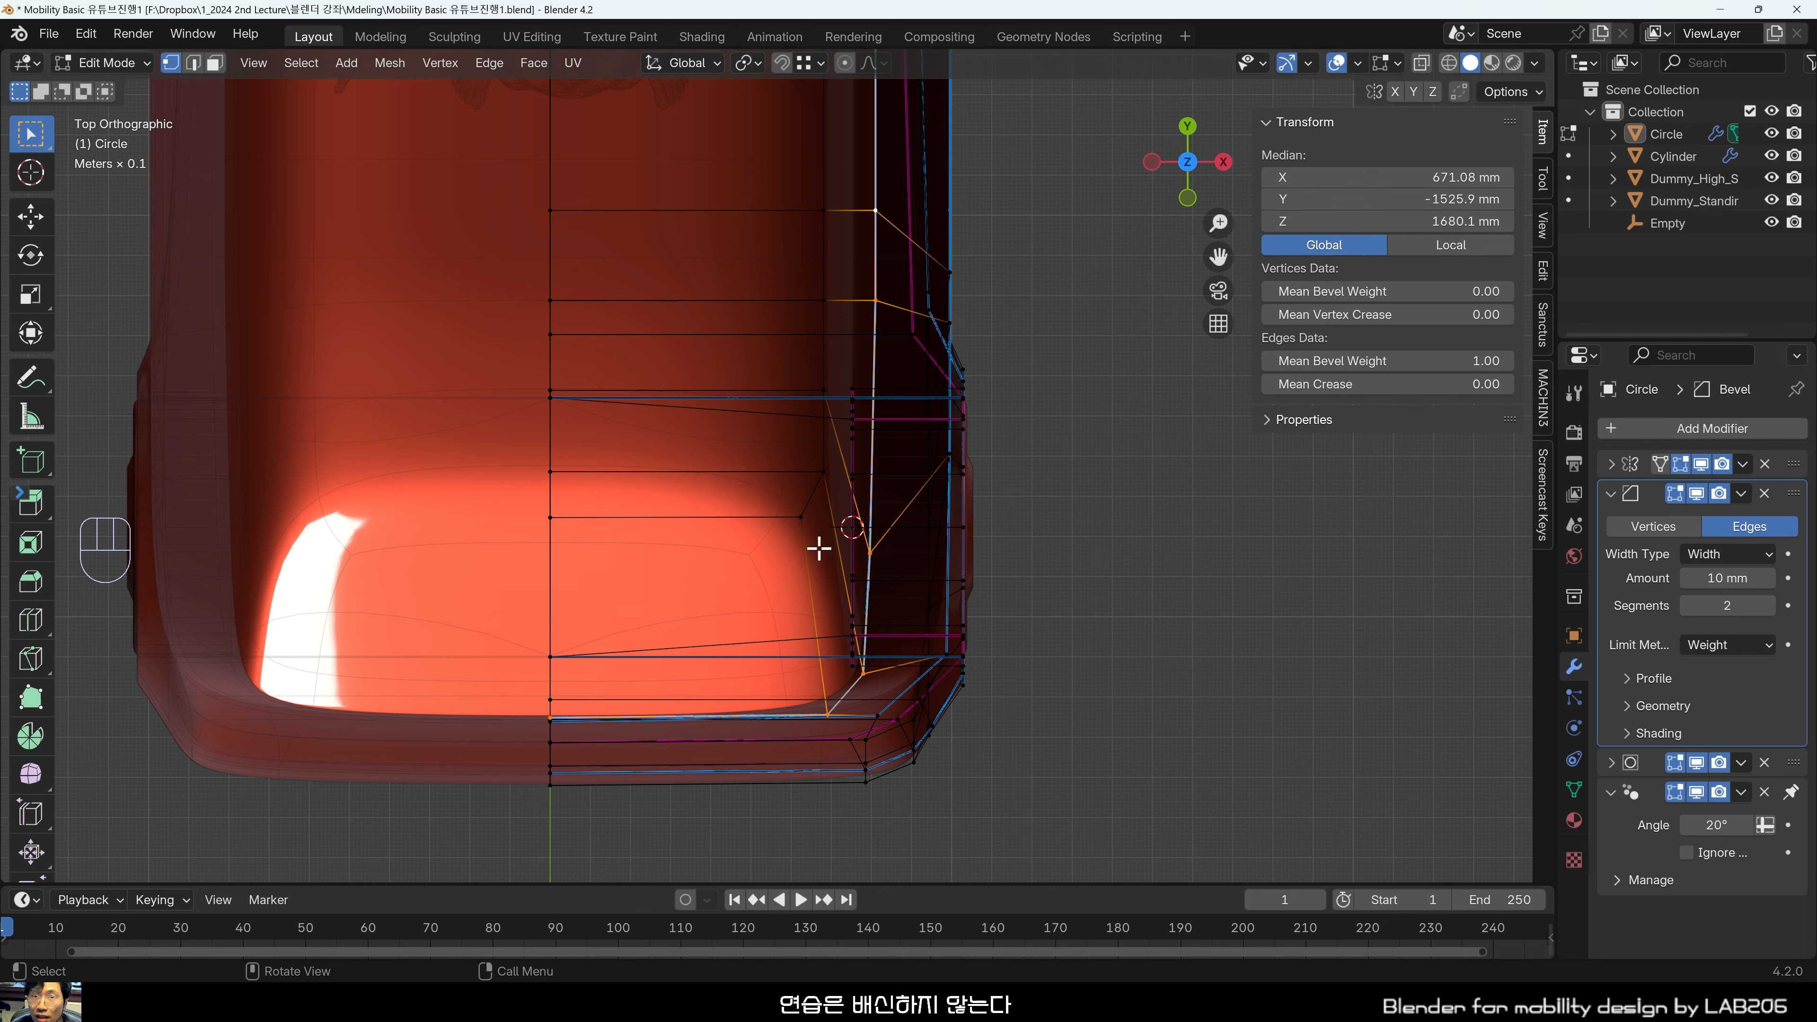
middle_click_drag(877, 701, 671, 451)
left_click(831, 300)
scroll(832, 306, "down", 1)
middle_click_drag(832, 306, 742, 532)
Leave Edit Mode and examine the body surface around the roofline and the window-band step above the wheel.
key("Tab")
scroll(868, 659, "down", 2)
scroll(868, 659, "up", 2)
middle_click_drag(868, 659, 717, 573)
scroll(792, 542, "up", 2)
scroll(649, 580, "up", 1)
scroll(540, 568, "down", 1)
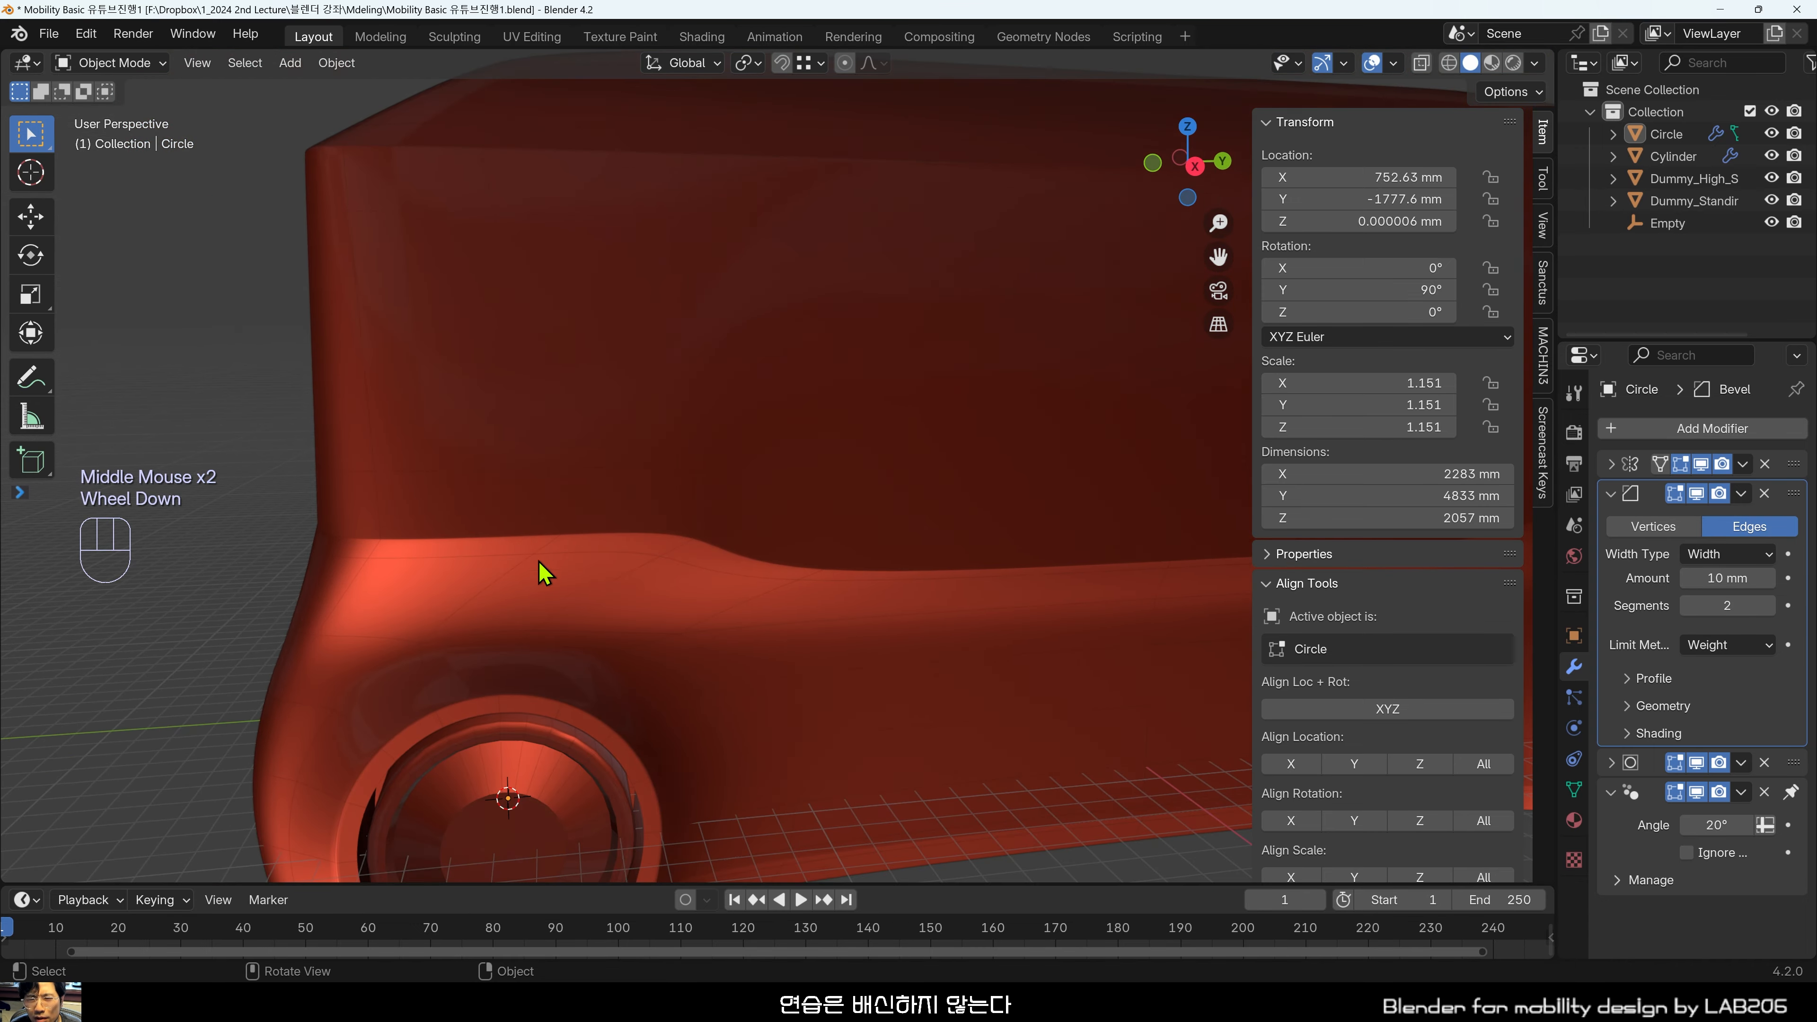
middle_click_drag(540, 568, 782, 532)
scroll(852, 596, "up", 1)
middle_click_drag(852, 596, 641, 564)
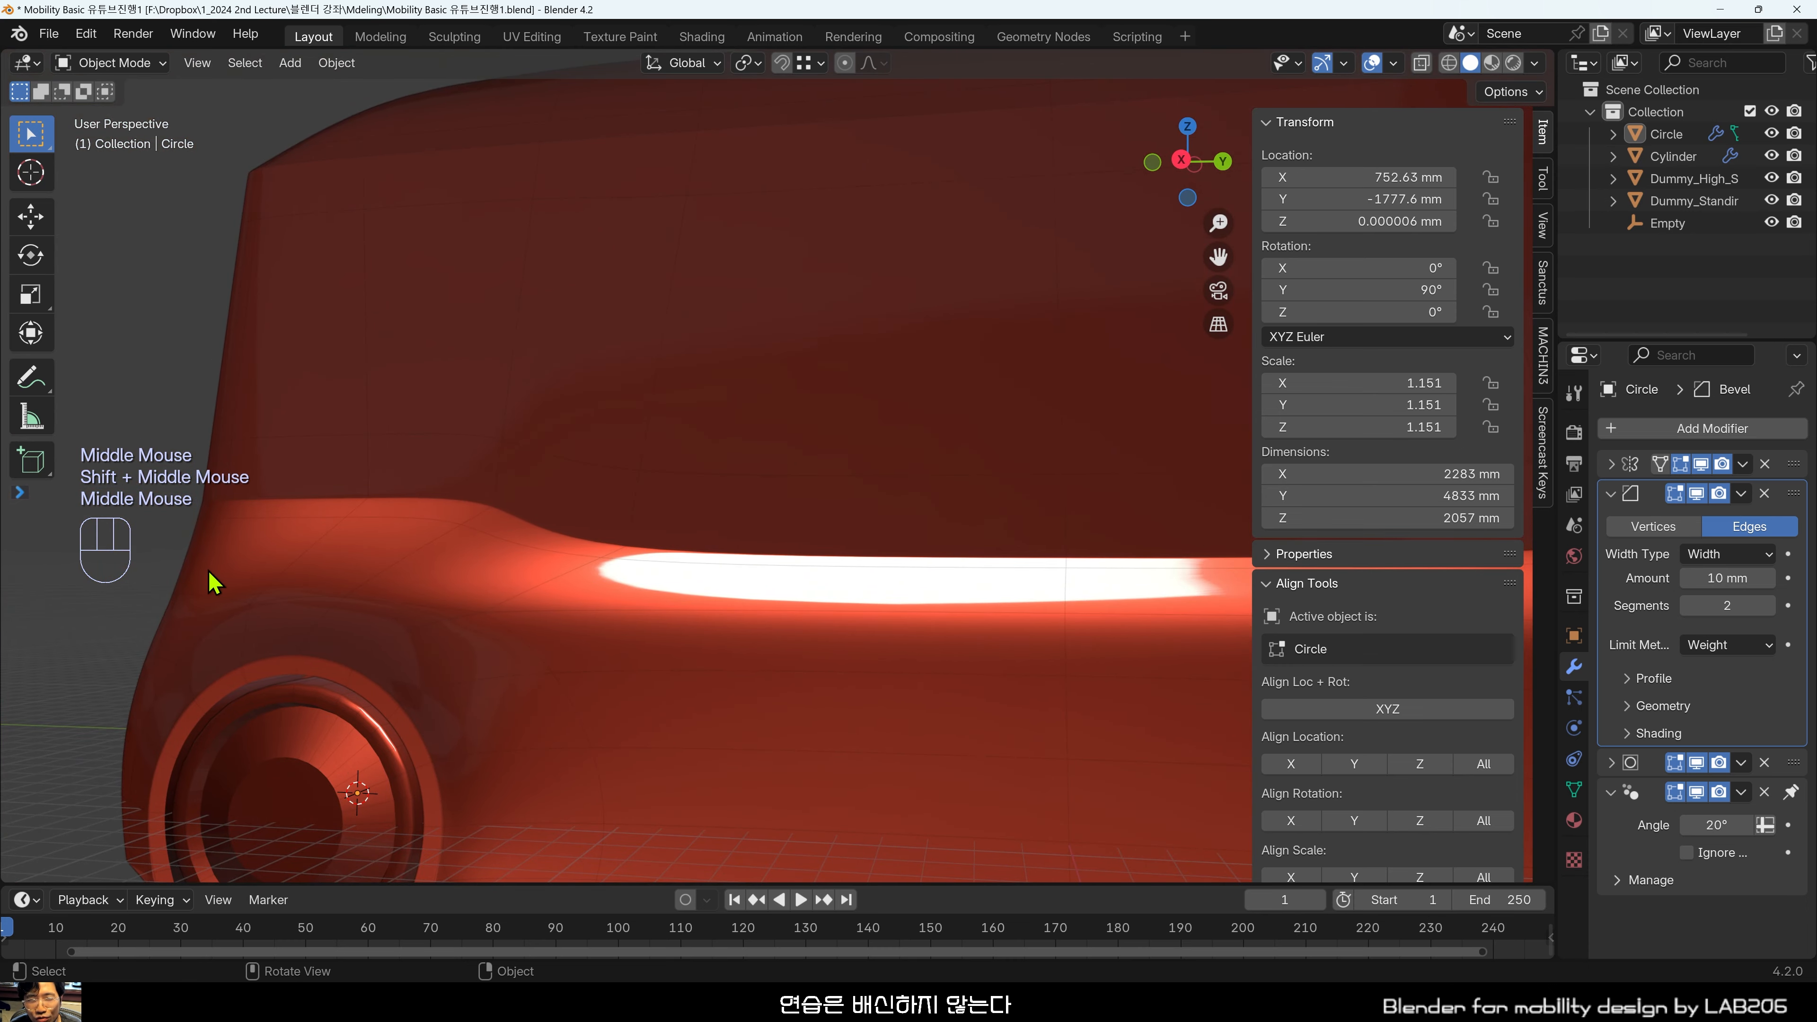
middle_click_drag(888, 568, 758, 573)
mouse_move(758, 572)
middle_mouse_down()
mouse_move(774, 560)
mouse_move(731, 520)
mouse_move(780, 546)
middle_mouse_up()
scroll(721, 554, "down", 2)
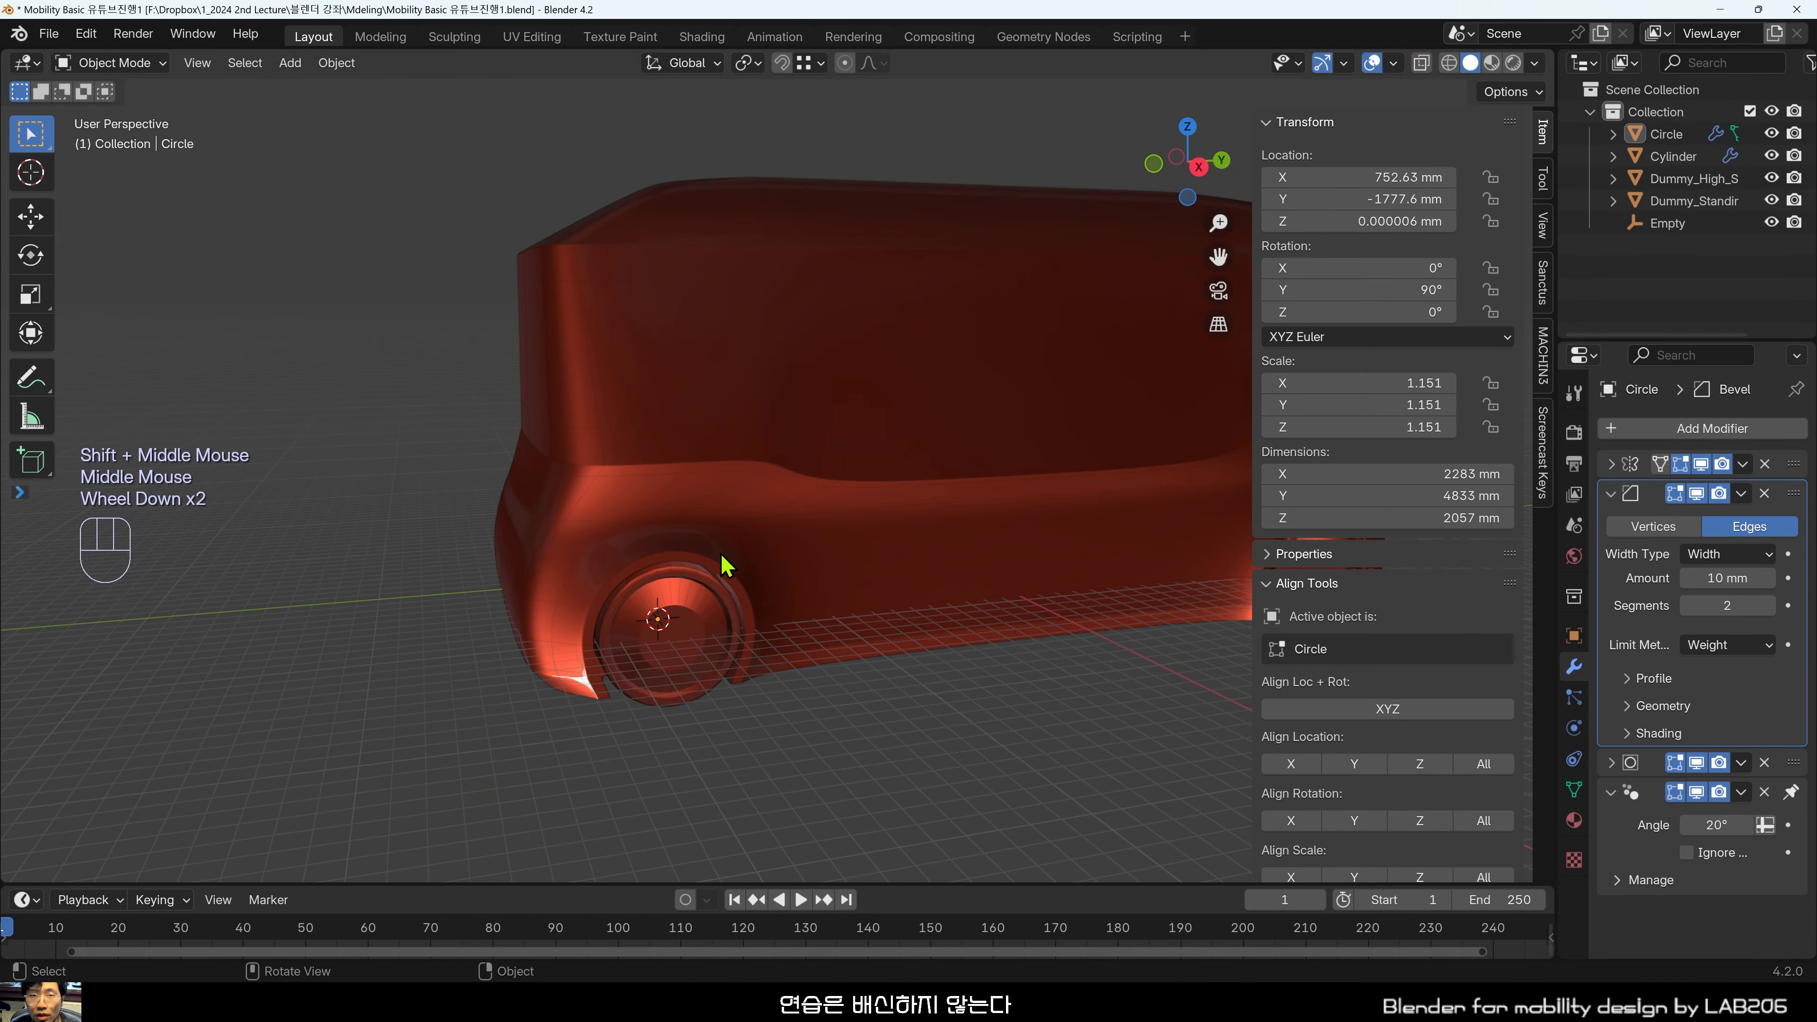
Enter Edit Mode on the van body and examine the mesh around the step in the window band's lower edge.
left_click(792, 496)
key("Tab")
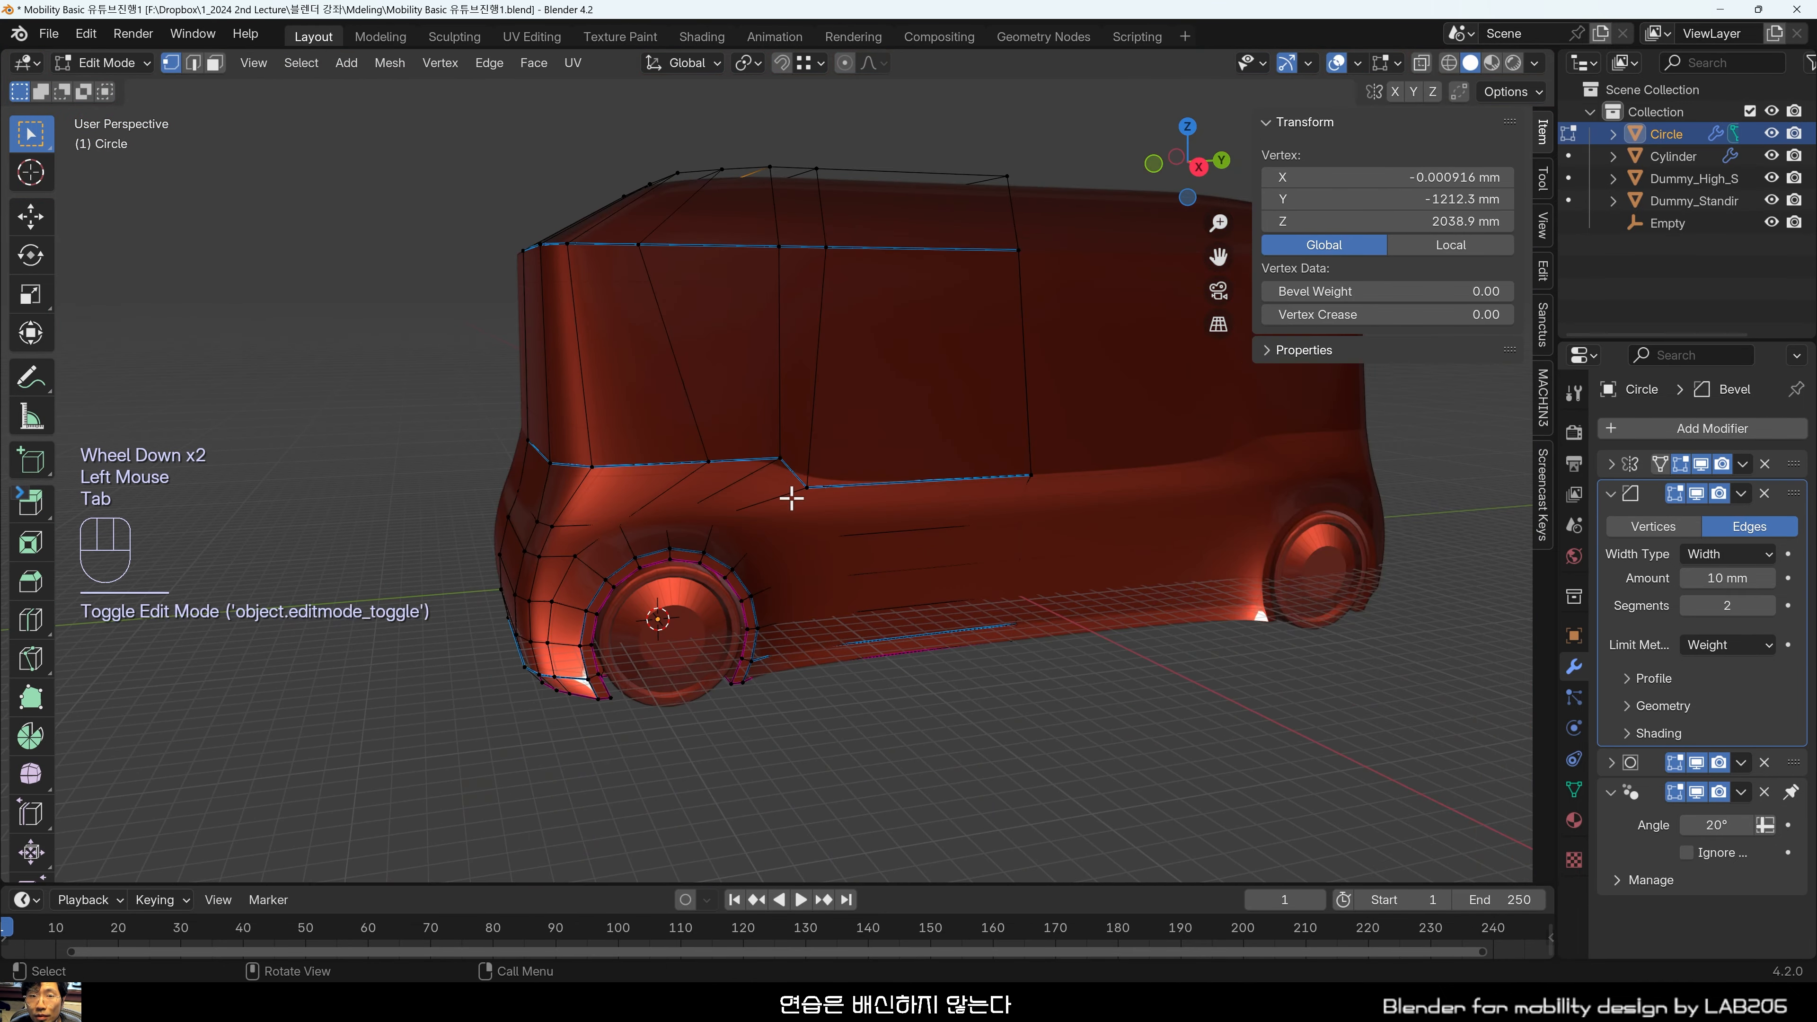
scroll(794, 501, "up", 3)
middle_click_drag(794, 504, 759, 523)
scroll(815, 471, "up", 2)
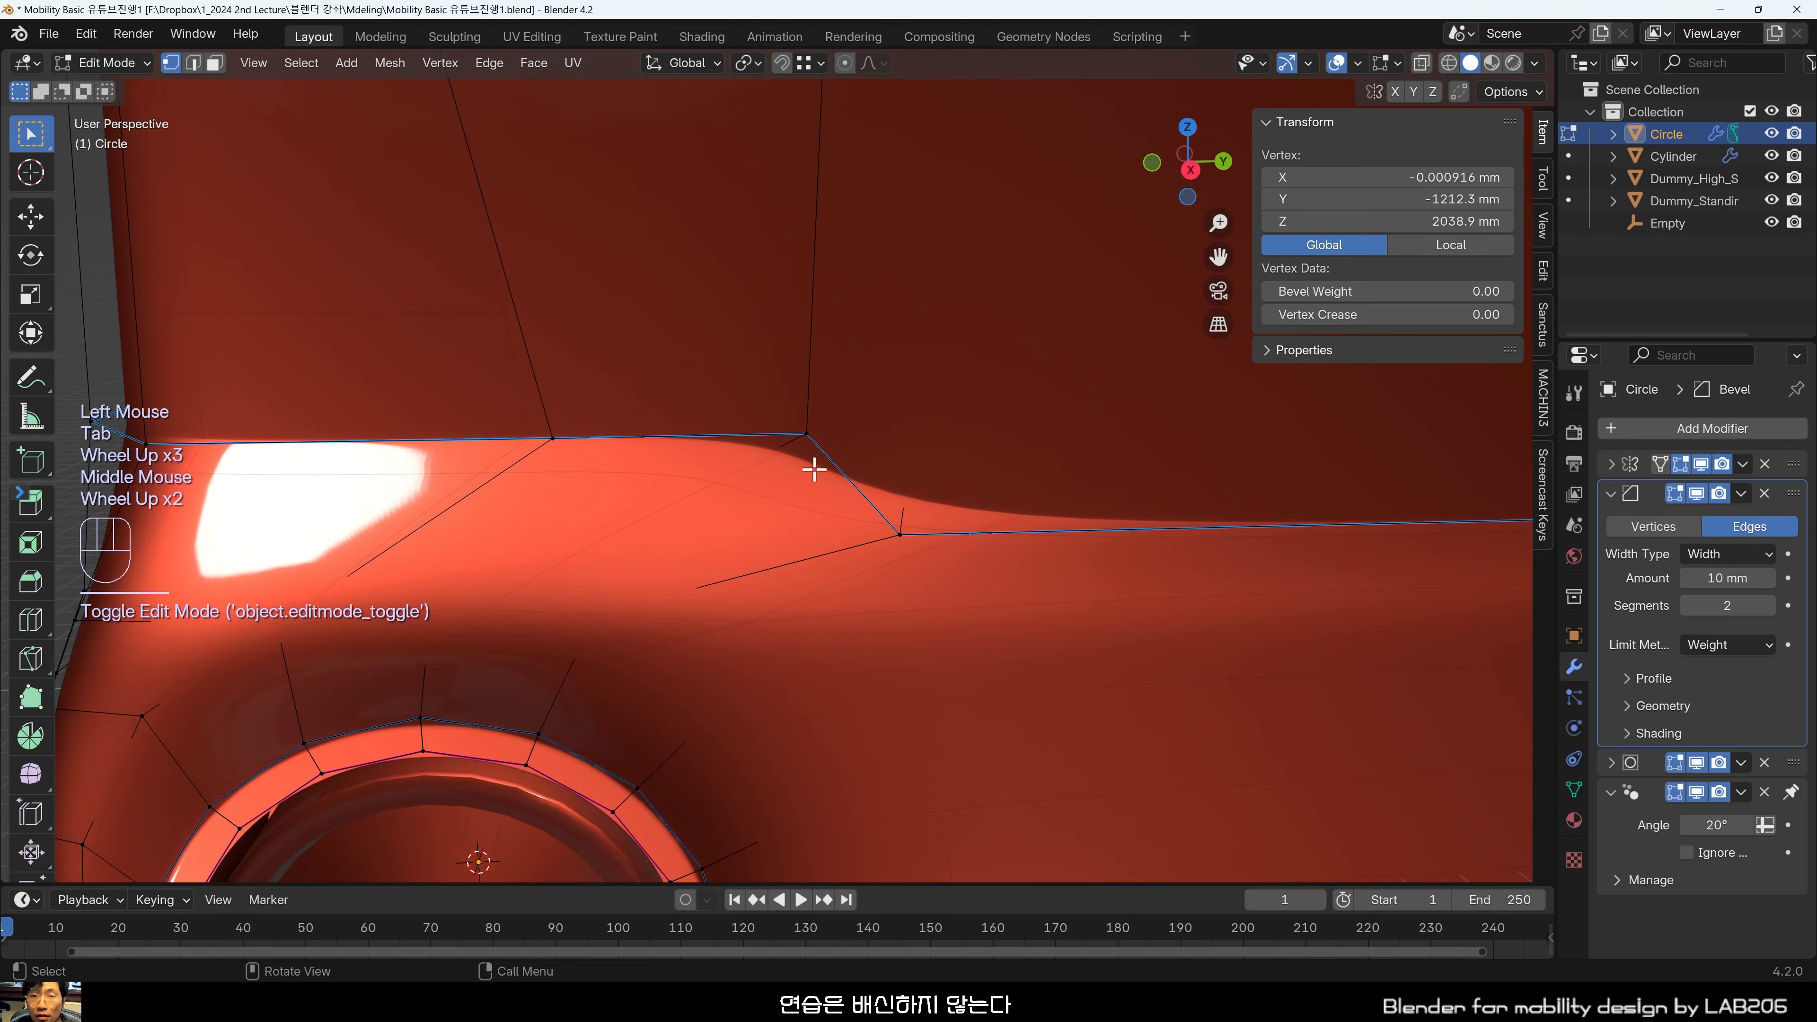
middle_click_drag(815, 471, 831, 576, "shift")
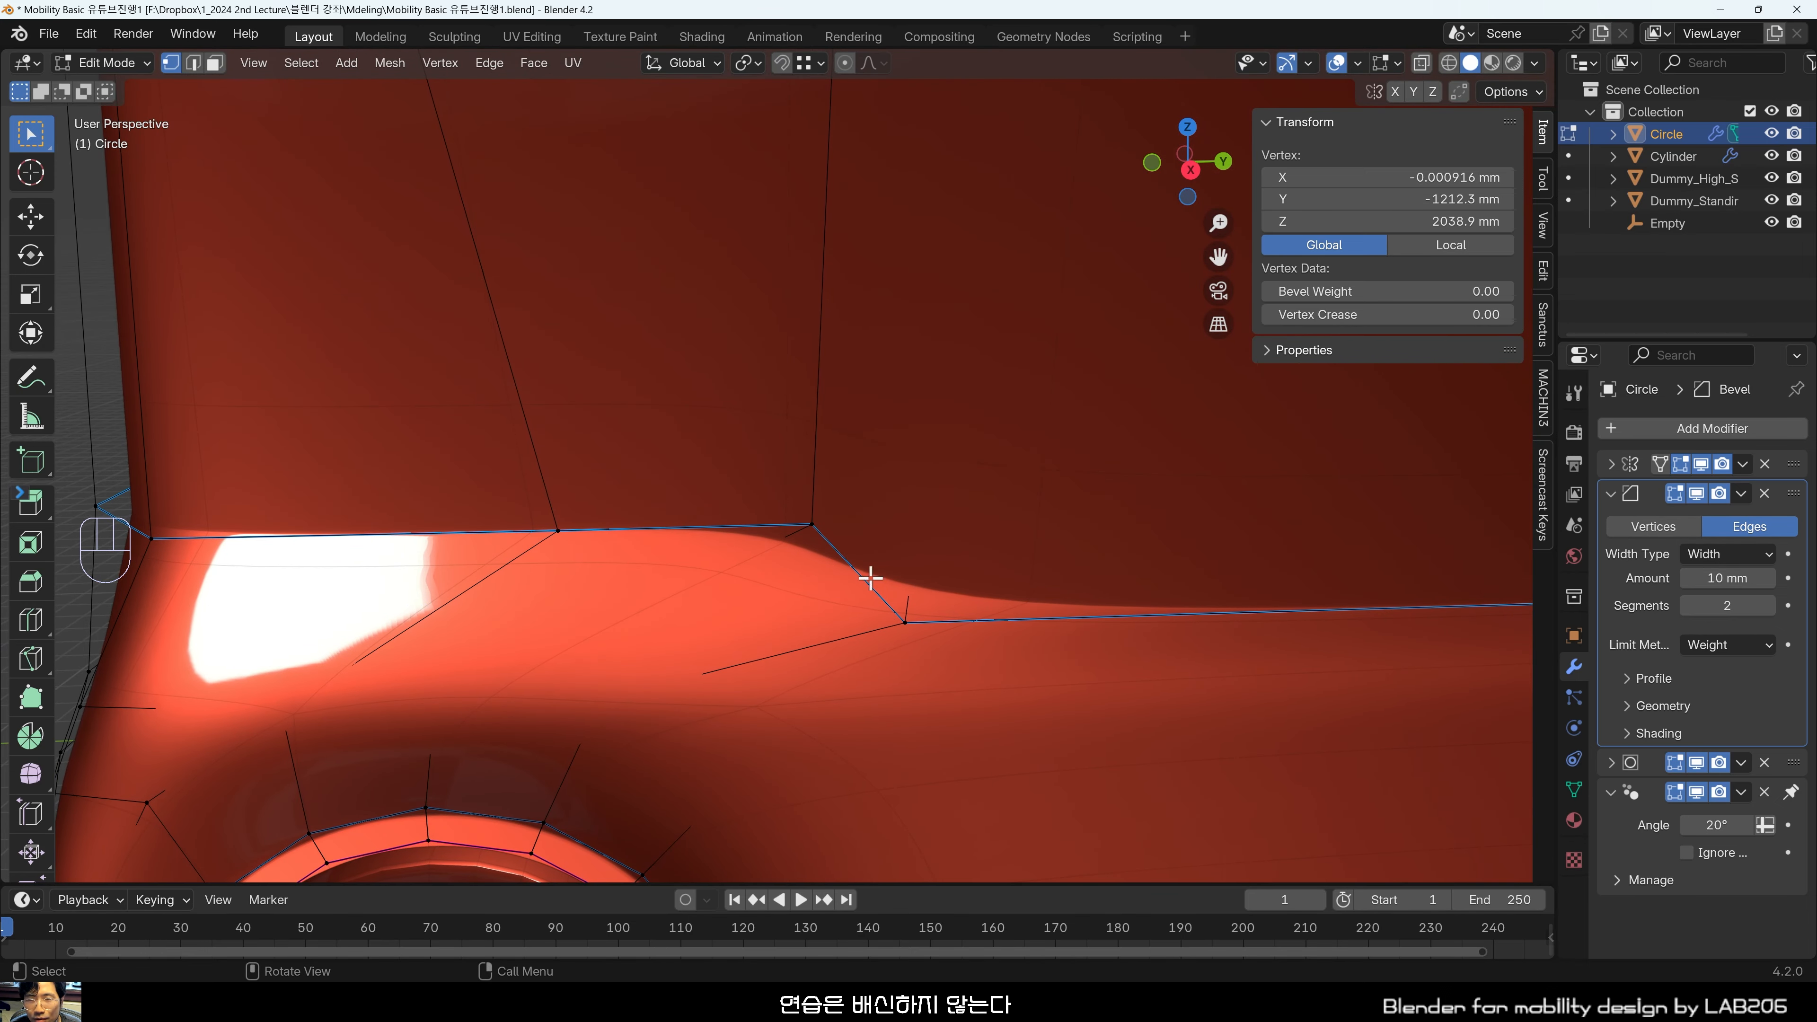
mouse_move(1060, 600)
middle_mouse_down()
mouse_move(921, 511)
mouse_move(985, 544)
middle_mouse_up()
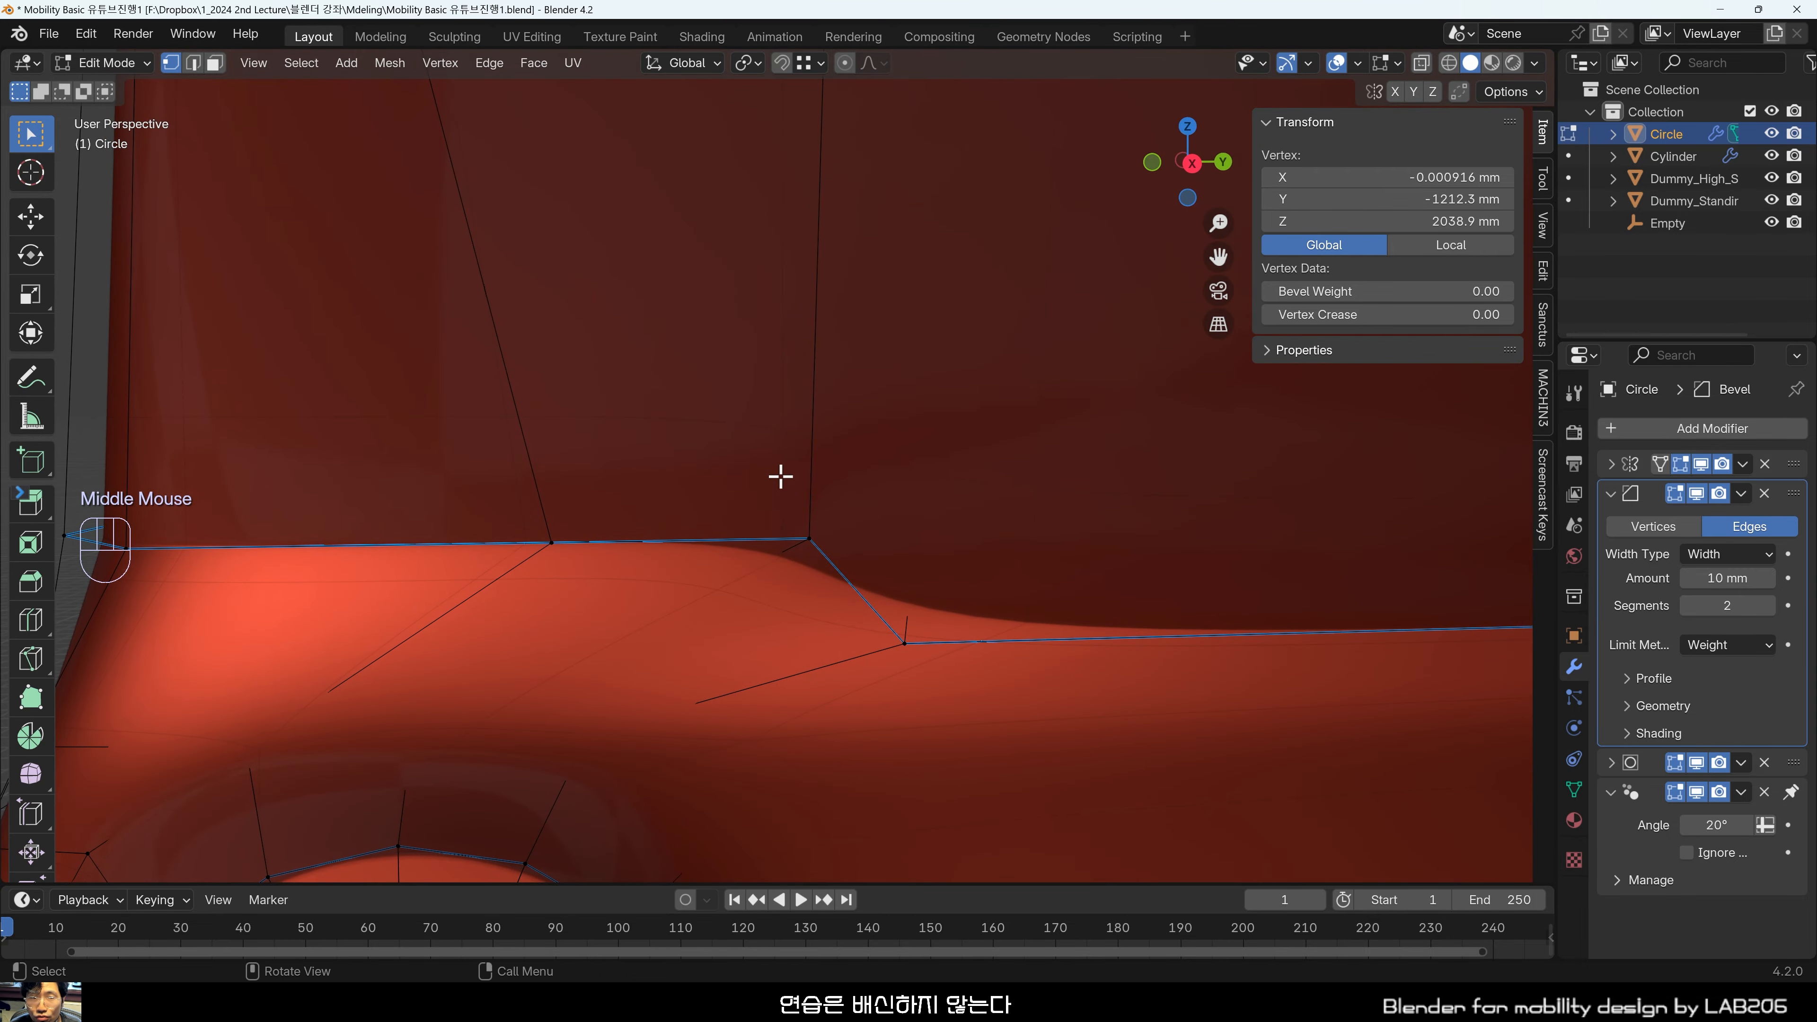
middle_click_drag(780, 476, 855, 621, "shift")
scroll(839, 669, "down", 2)
scroll(862, 720, "up", 1)
scroll(862, 720, "up", 1)
scroll(872, 588, "down", 3)
scroll(1002, 807, "up", 3)
mouse_move(1001, 807)
middle_mouse_down("shift")
mouse_move(1013, 555)
mouse_move(974, 582)
middle_mouse_up("shift")
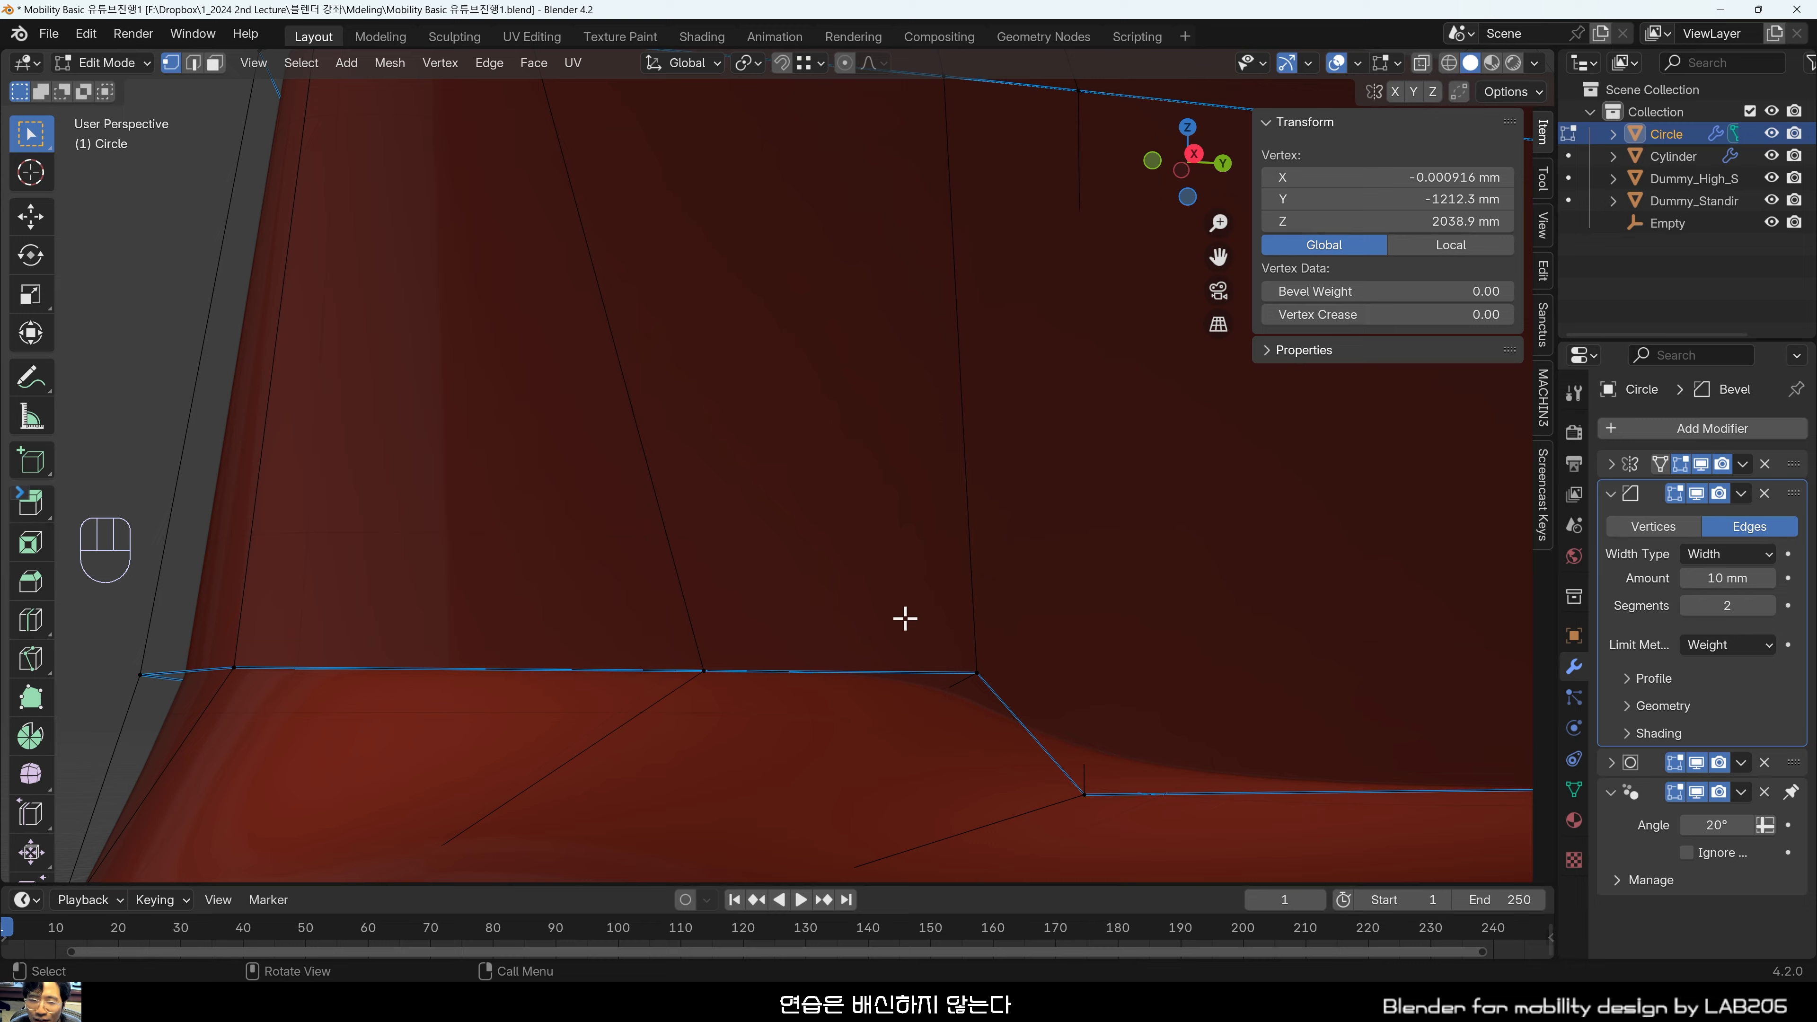
middle_click_drag(905, 618, 944, 714)
scroll(887, 501, "down", 2)
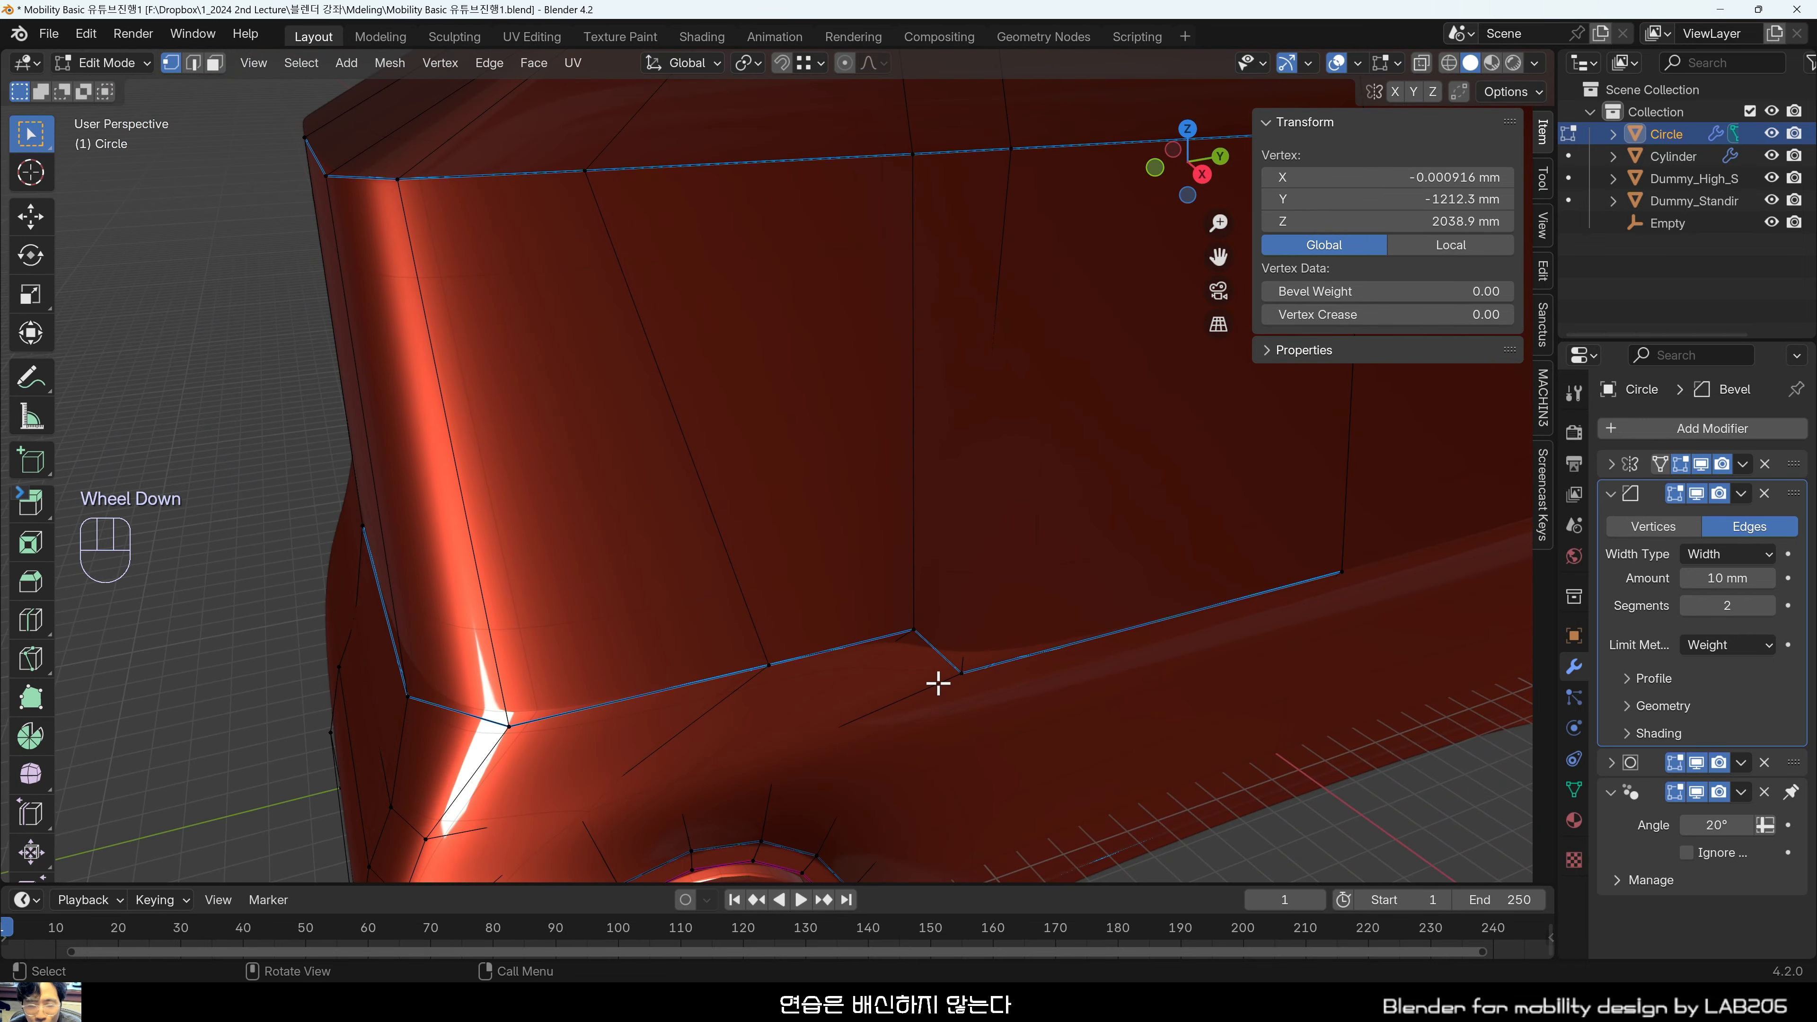
middle_click_drag(938, 683, 938, 595)
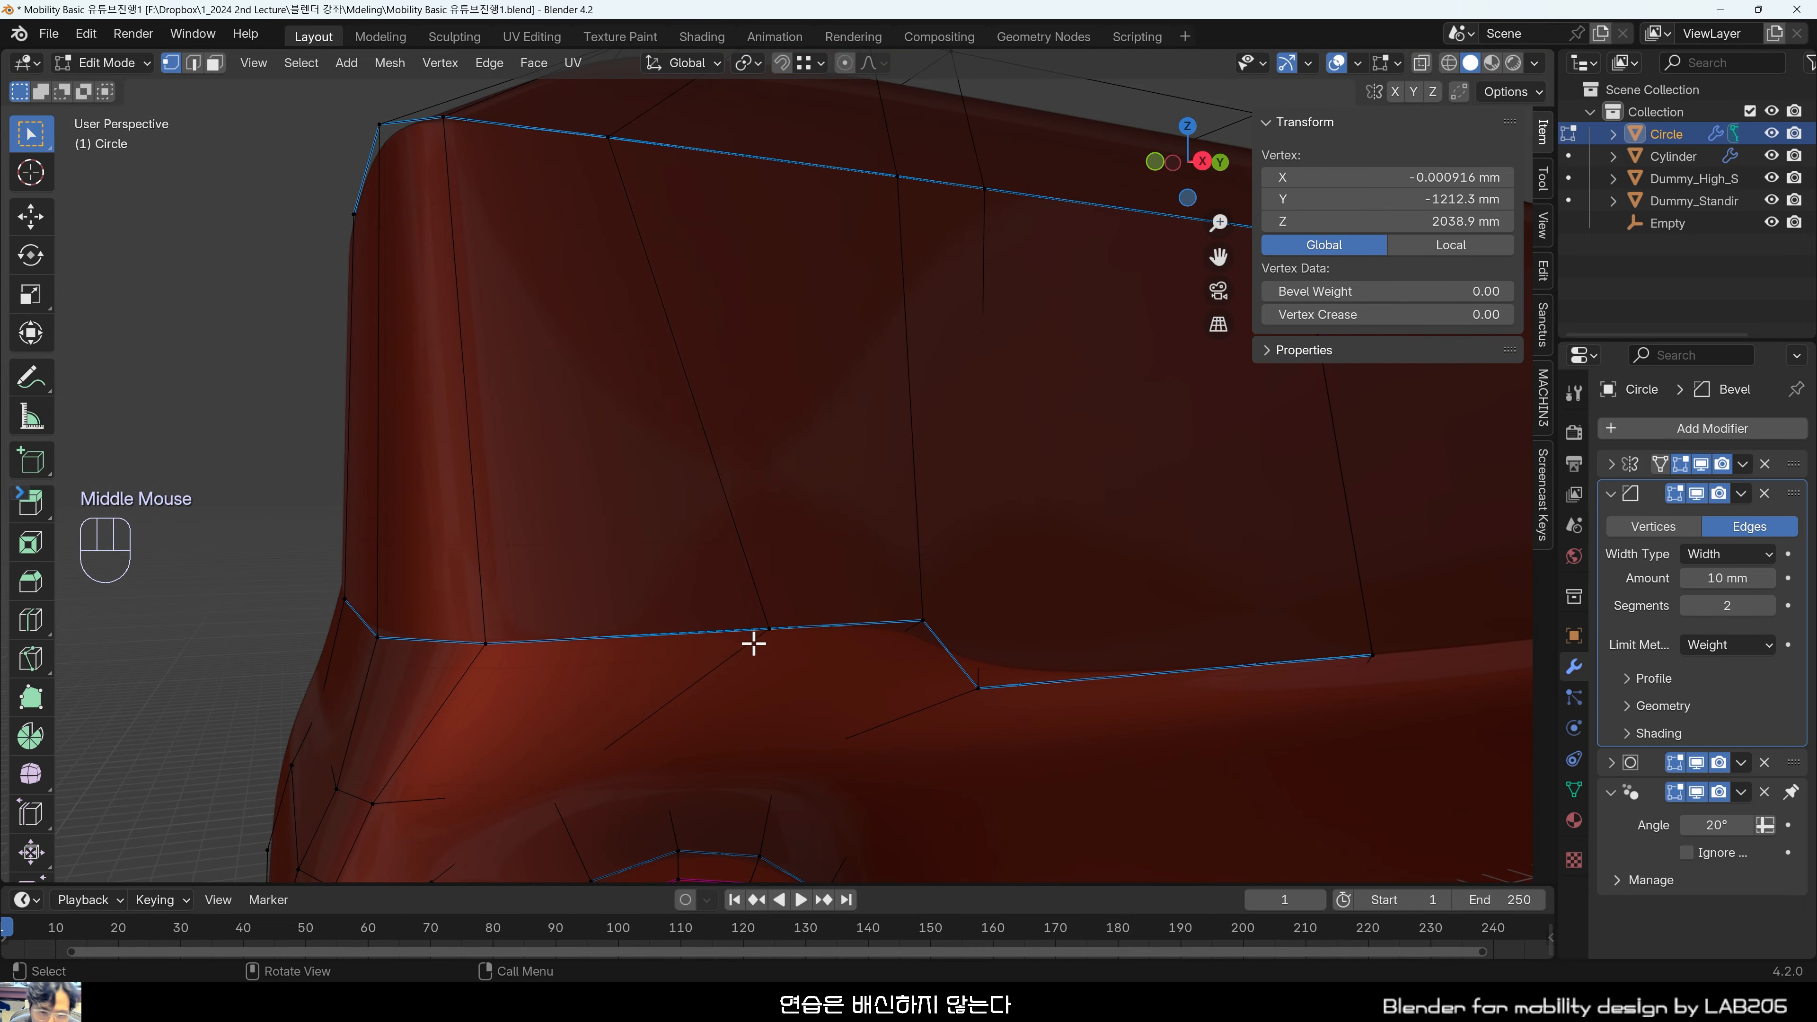
middle_click_drag(753, 644, 888, 640)
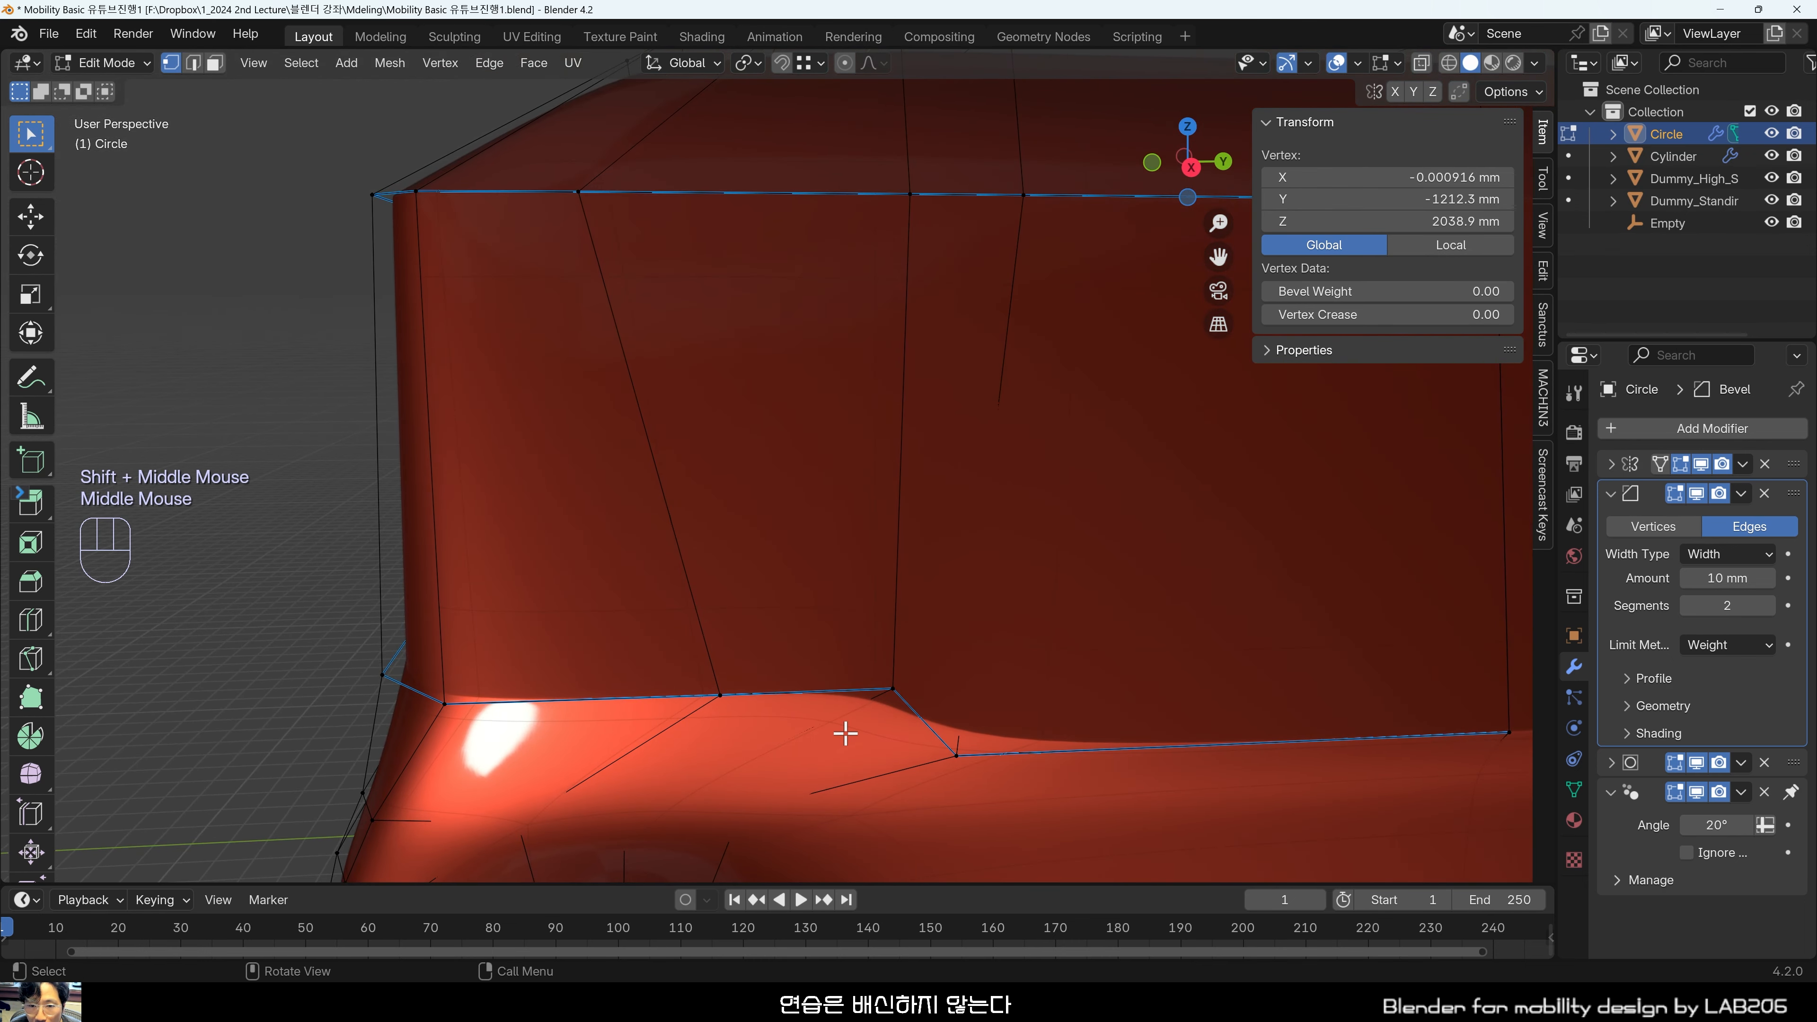
mouse_move(845, 733)
middle_mouse_down()
mouse_move(824, 694)
mouse_move(861, 710)
middle_mouse_up()
middle_click_drag(848, 356, 835, 422)
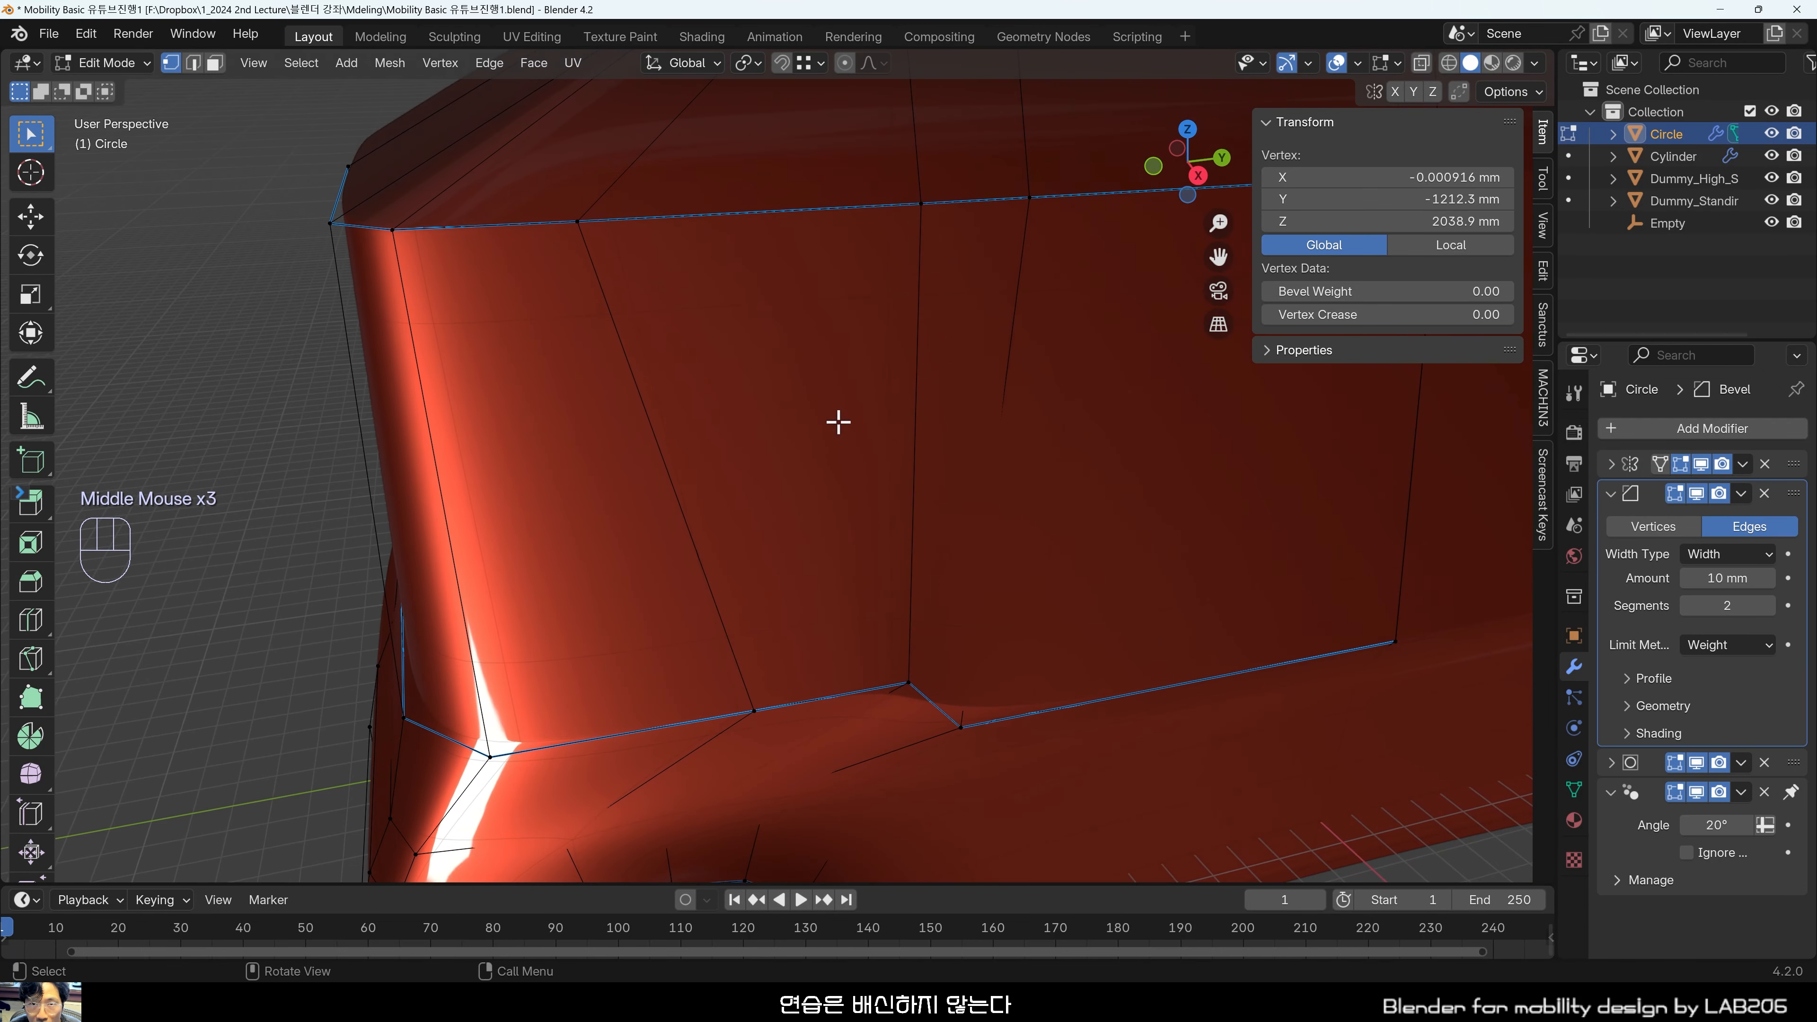
Knife-cut a new edge beside the window-band step, from the band's lower edge up past the roofline and over the roof to the centreline.
key("k")
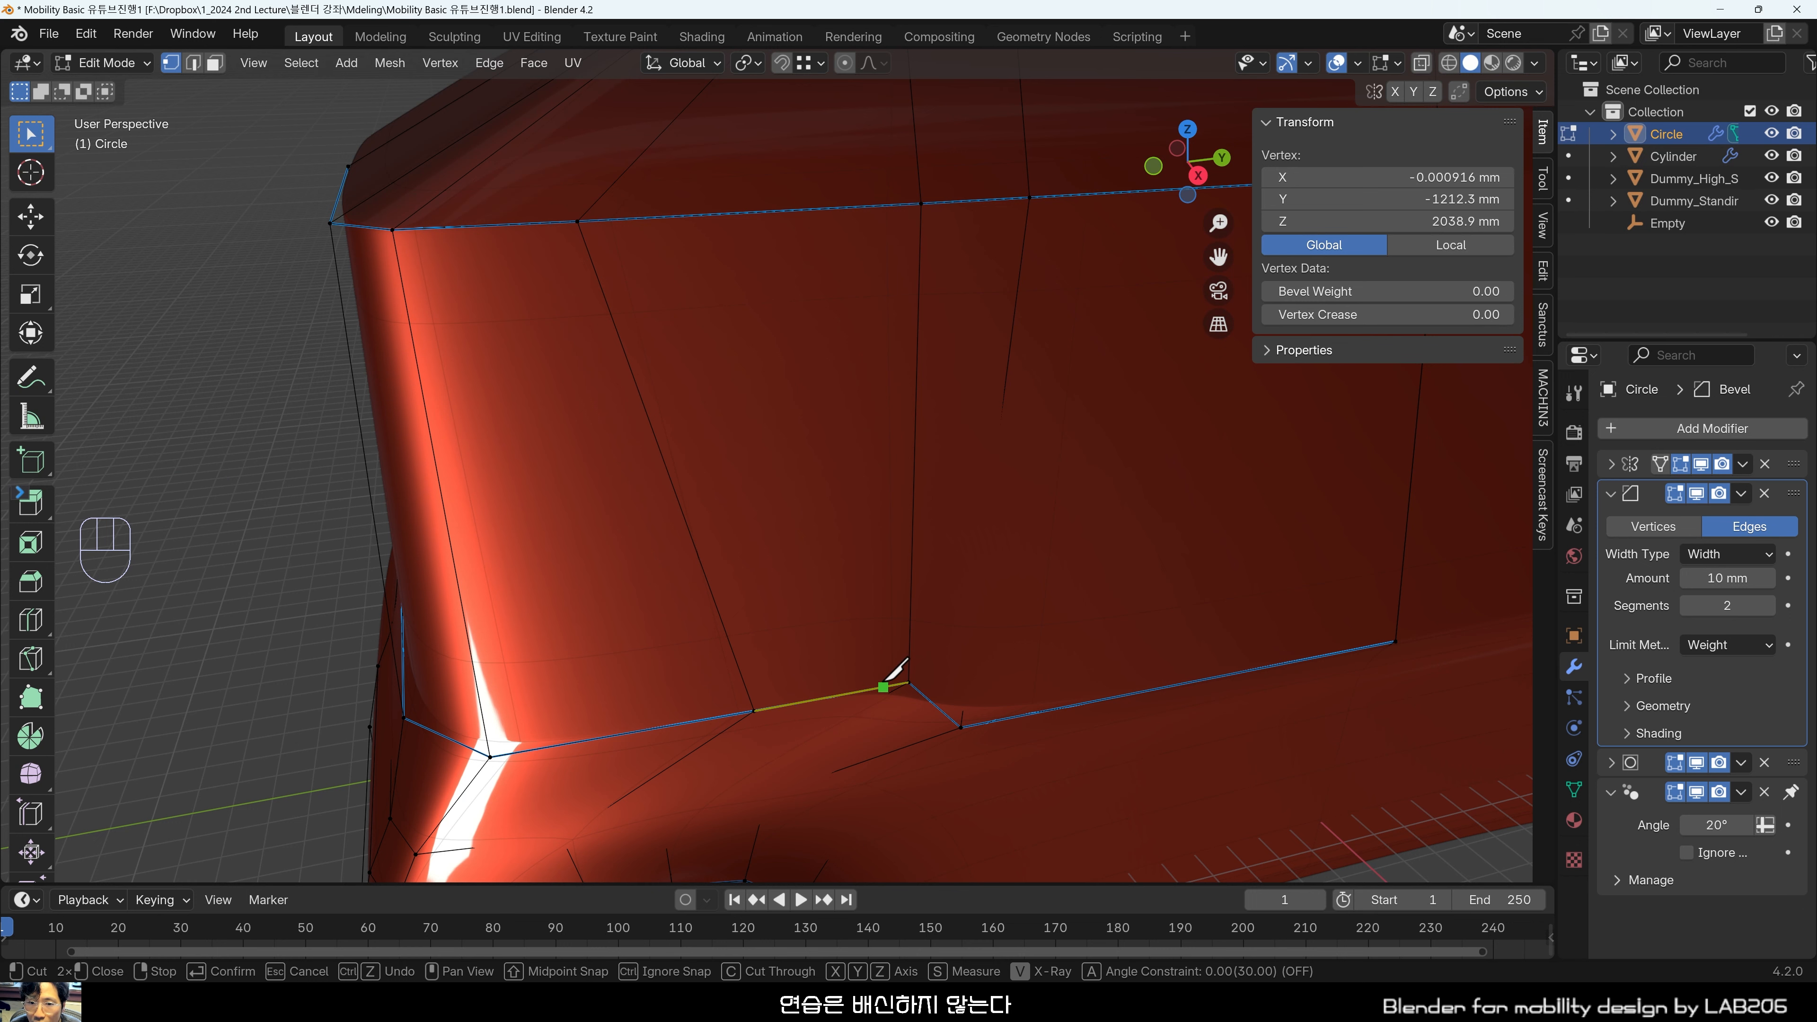
scroll(887, 680, "up", 1)
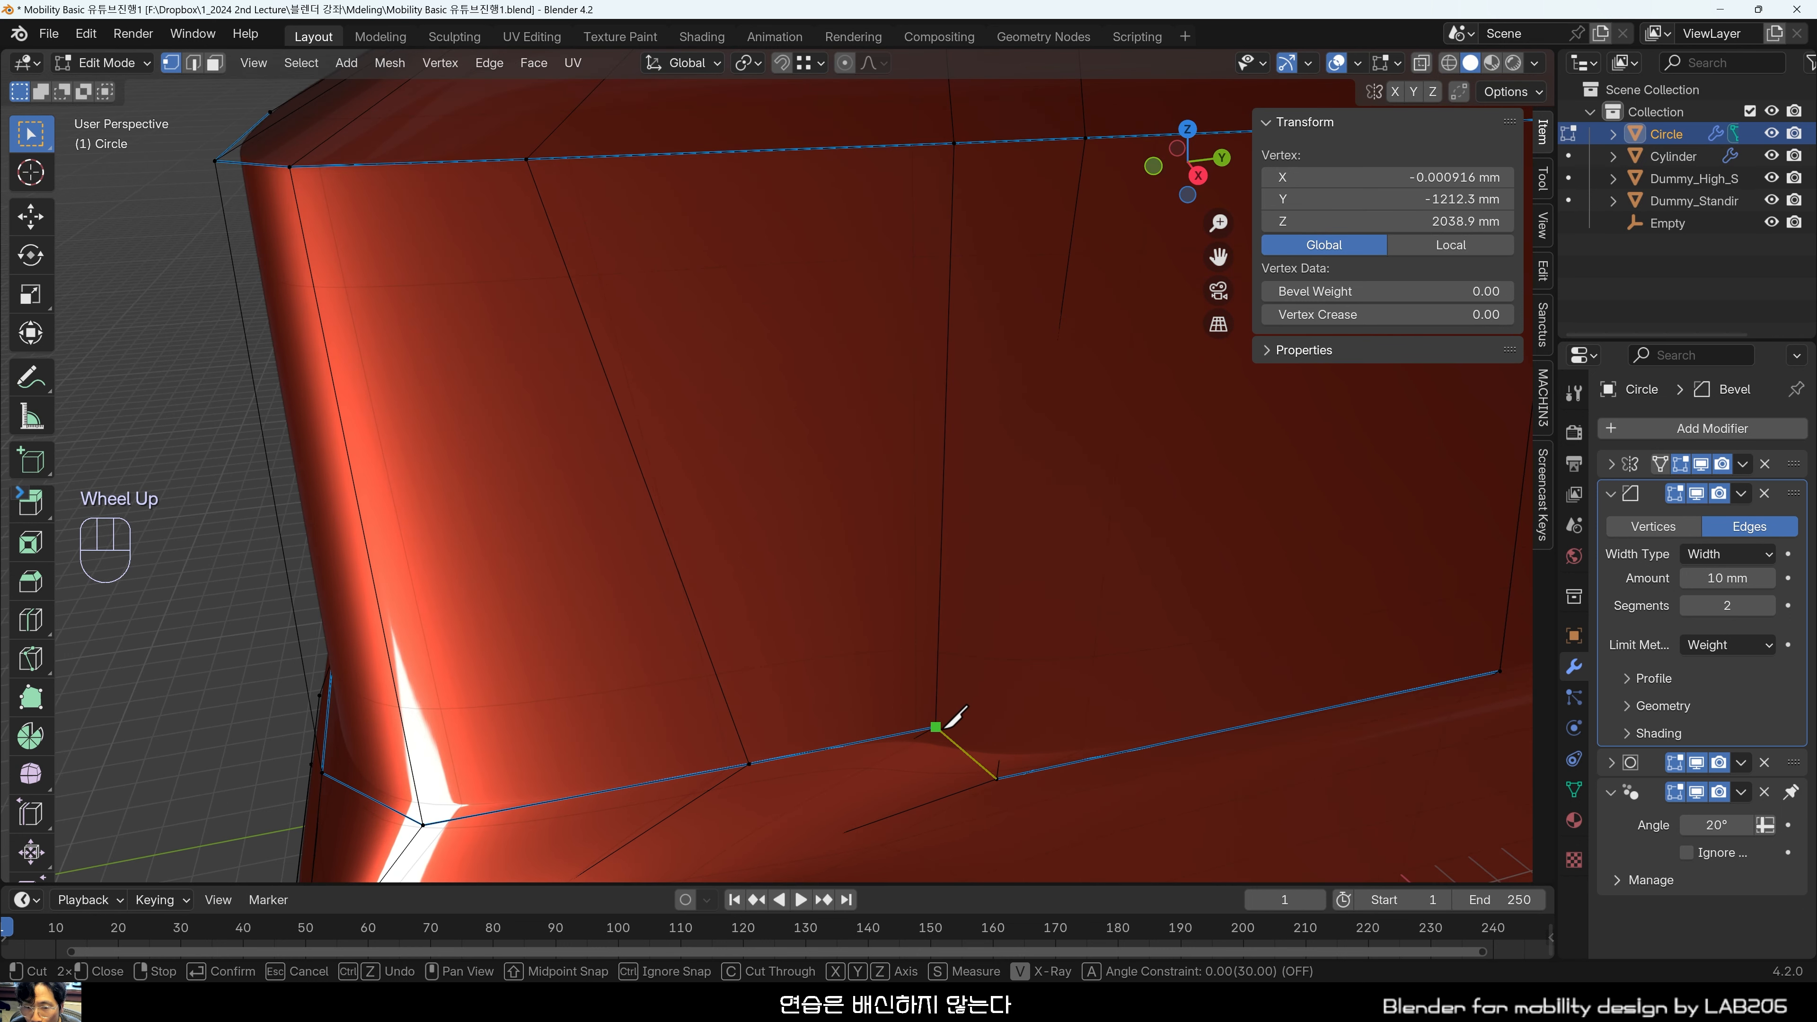
left_click(911, 730)
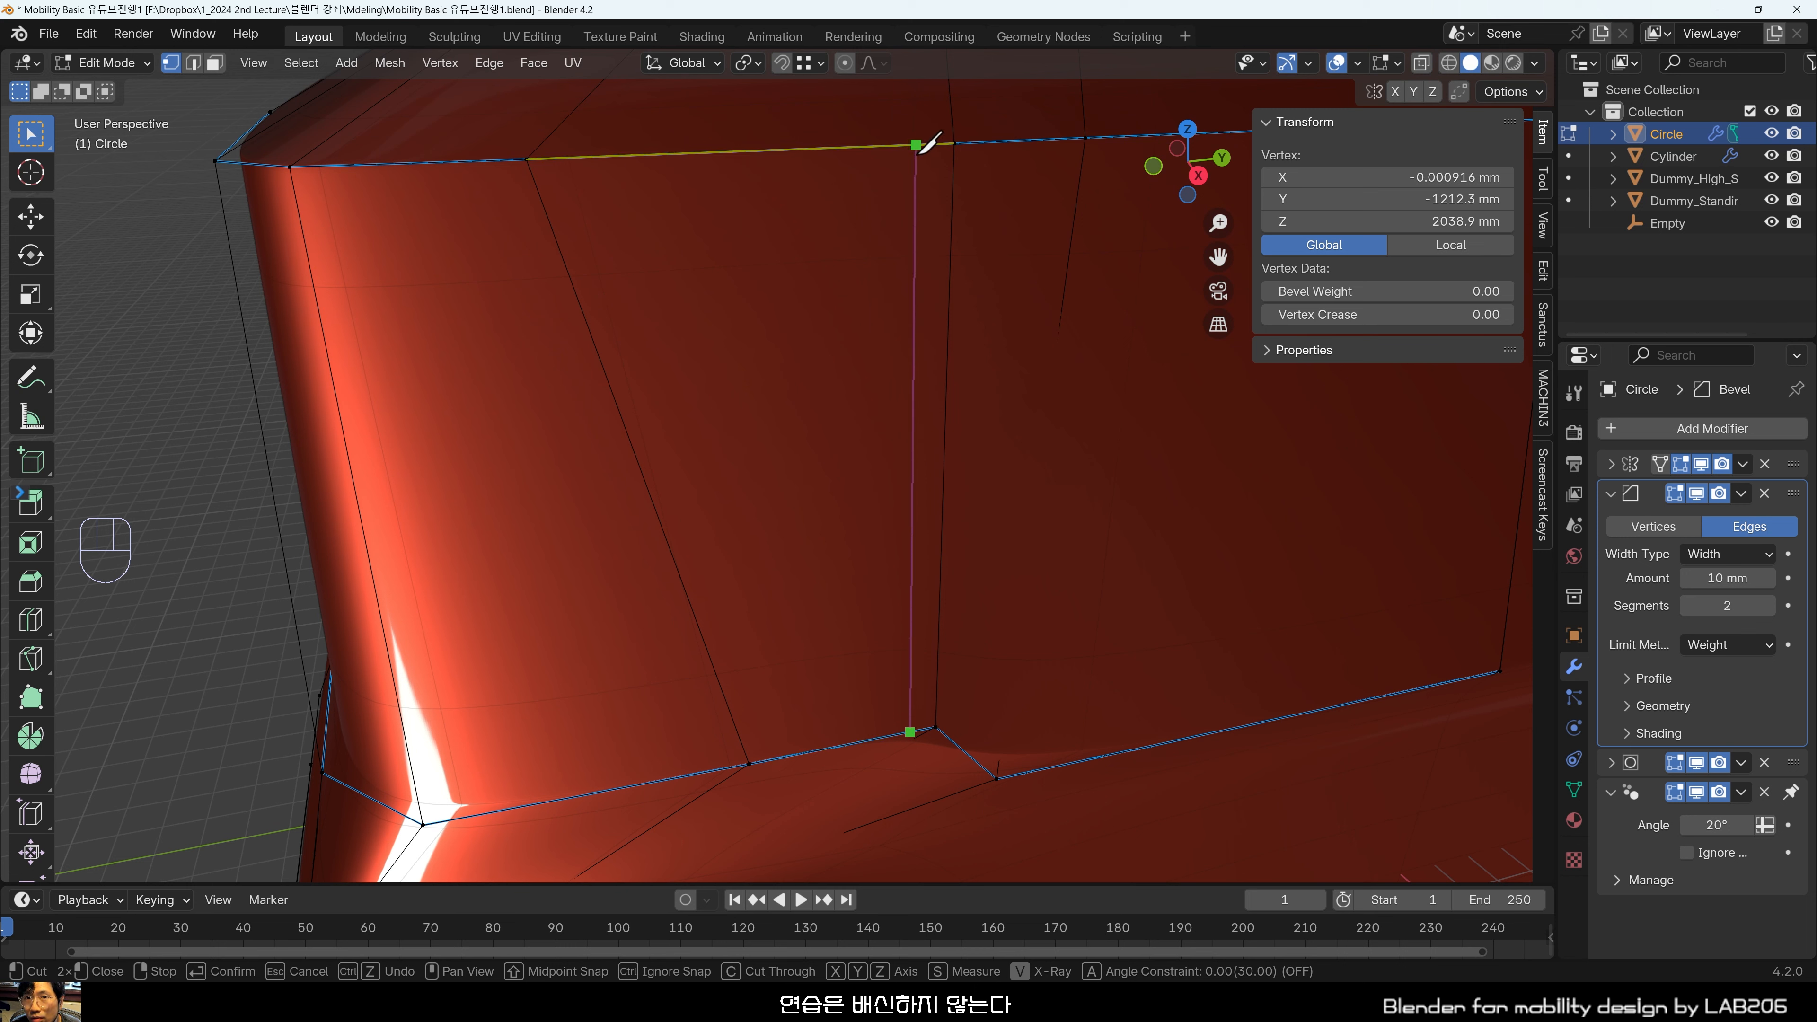
left_click(917, 147)
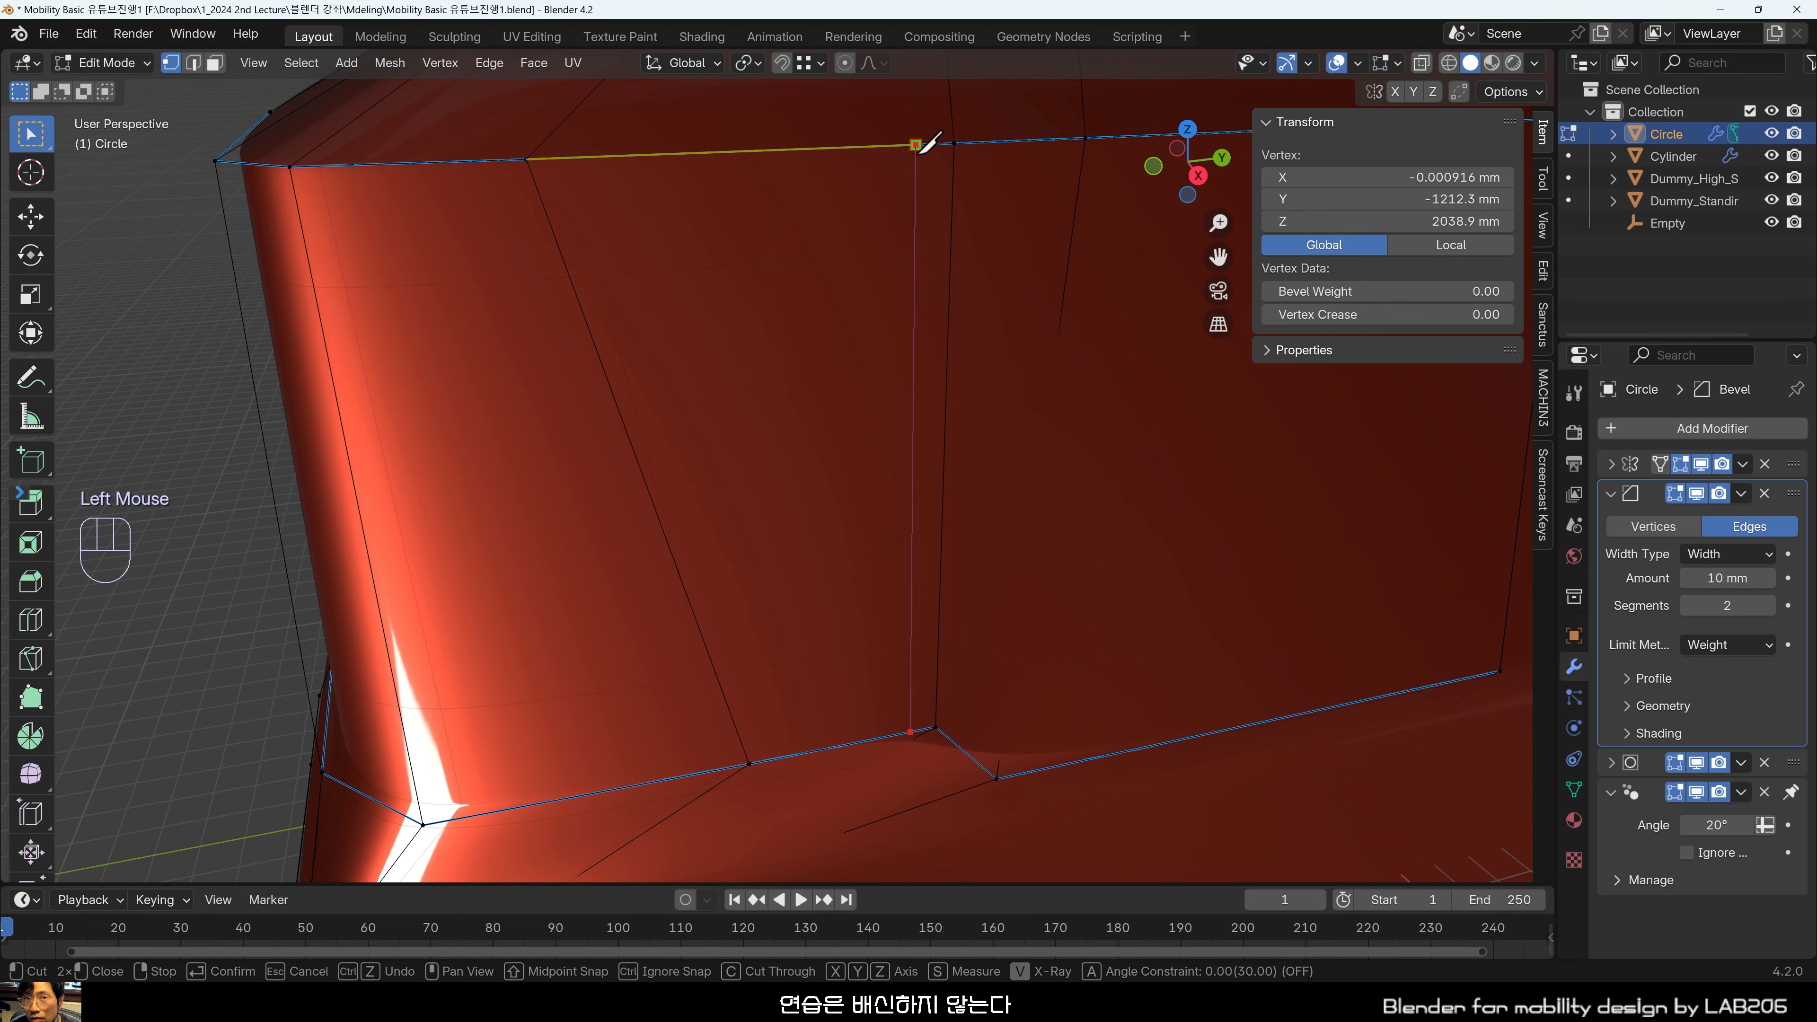
scroll(928, 151, "down", 2)
scroll(929, 151, "up", 1)
middle_click_drag(928, 150, 871, 435)
left_click(855, 421)
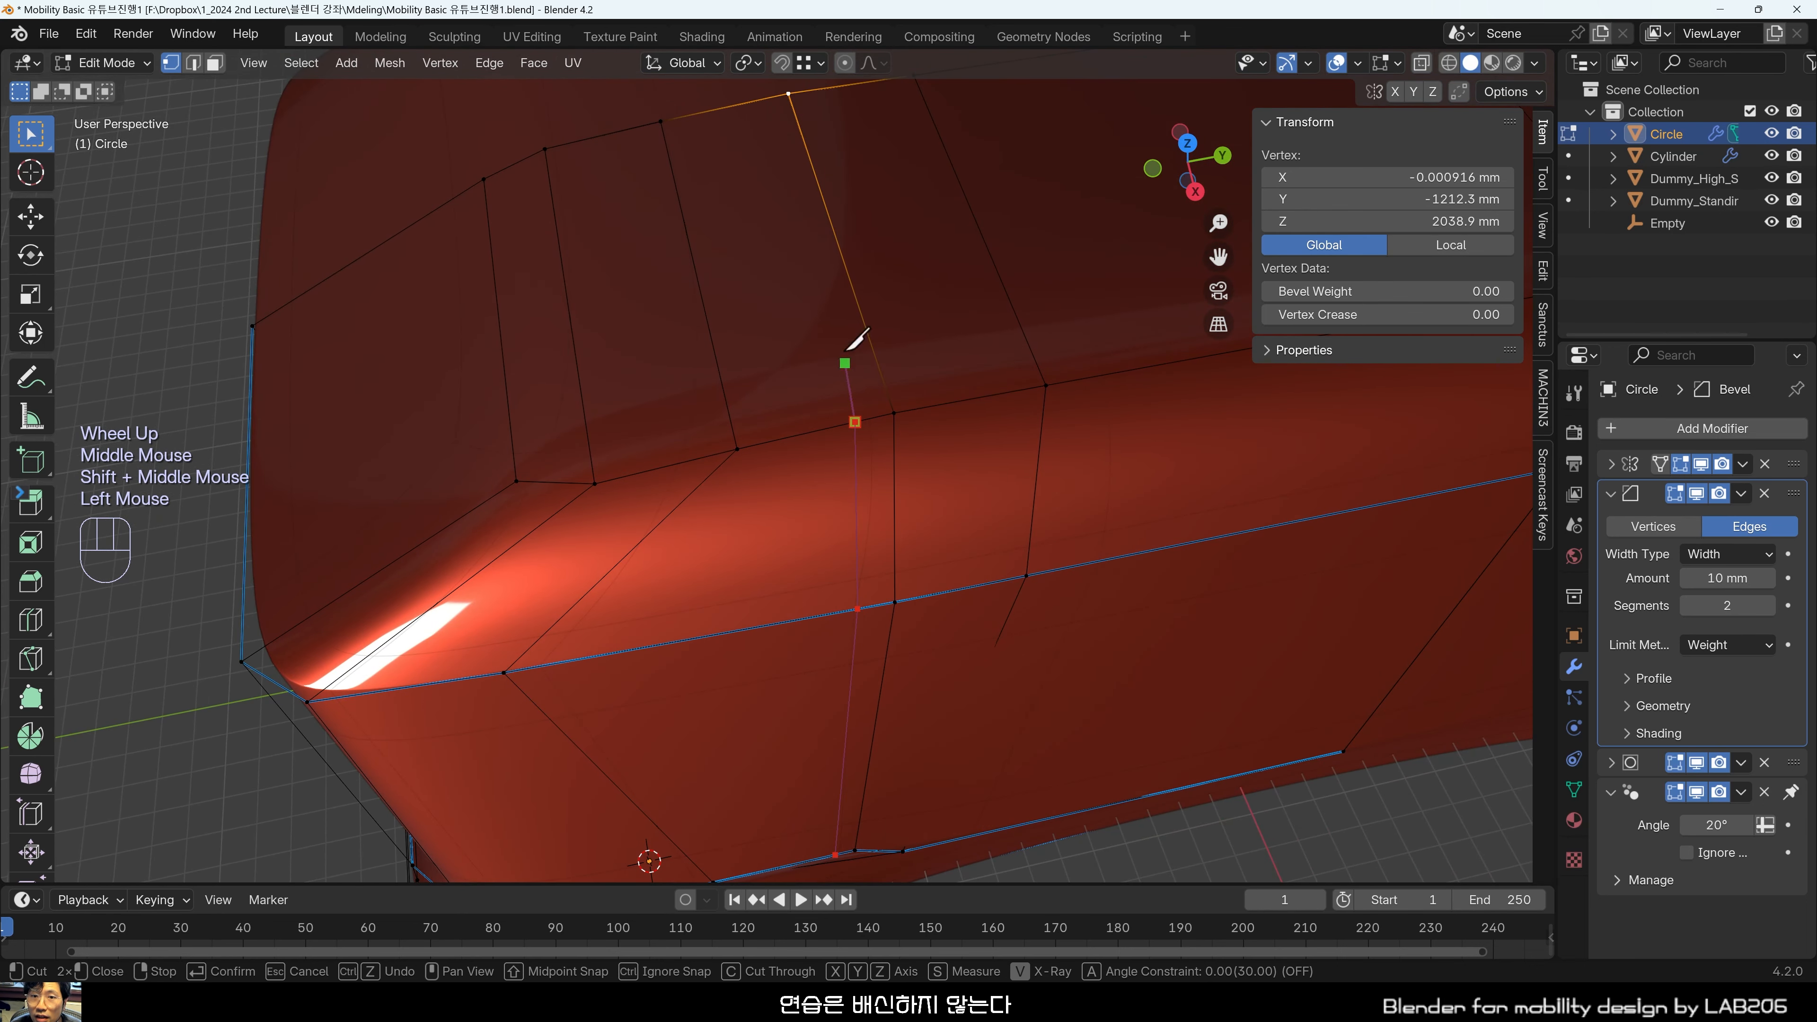
left_click(755, 101)
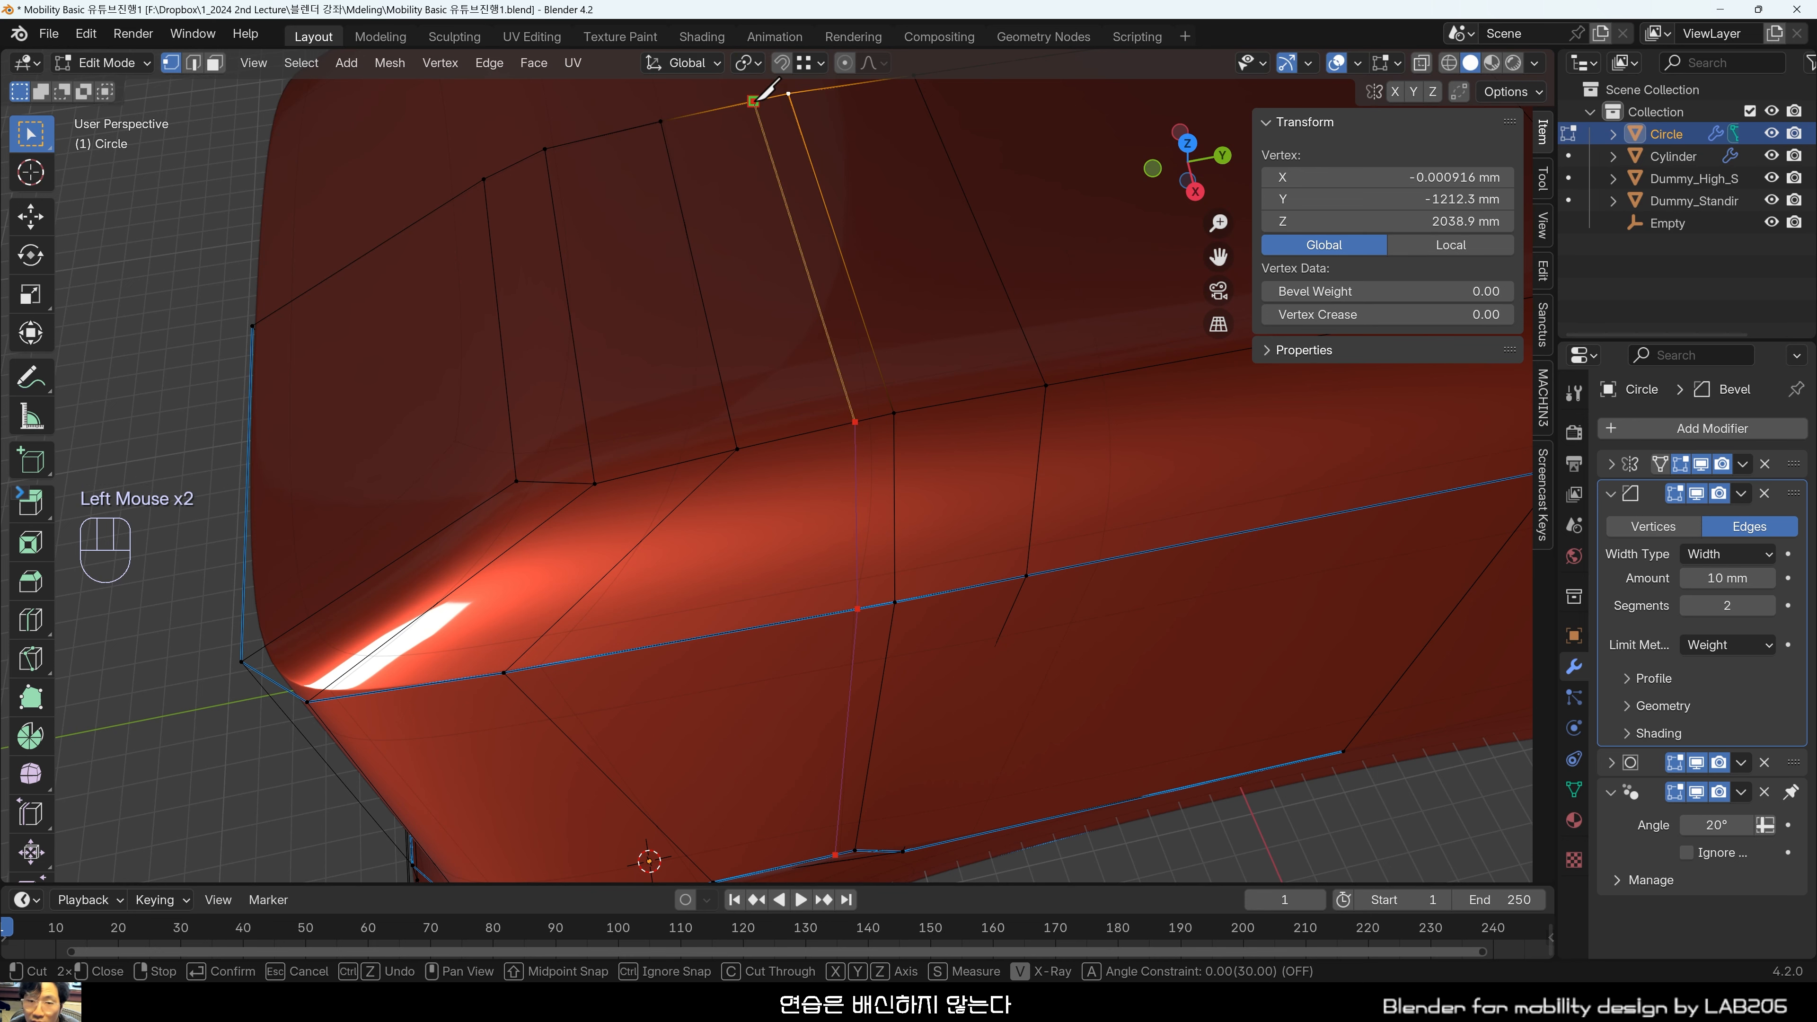
key("Return")
Compare the smoothed surface with the mesh cage at the window-band step by switching between Object and Edit Mode.
middle_click_drag(975, 852, 951, 595)
middle_click_drag(852, 224, 925, 438)
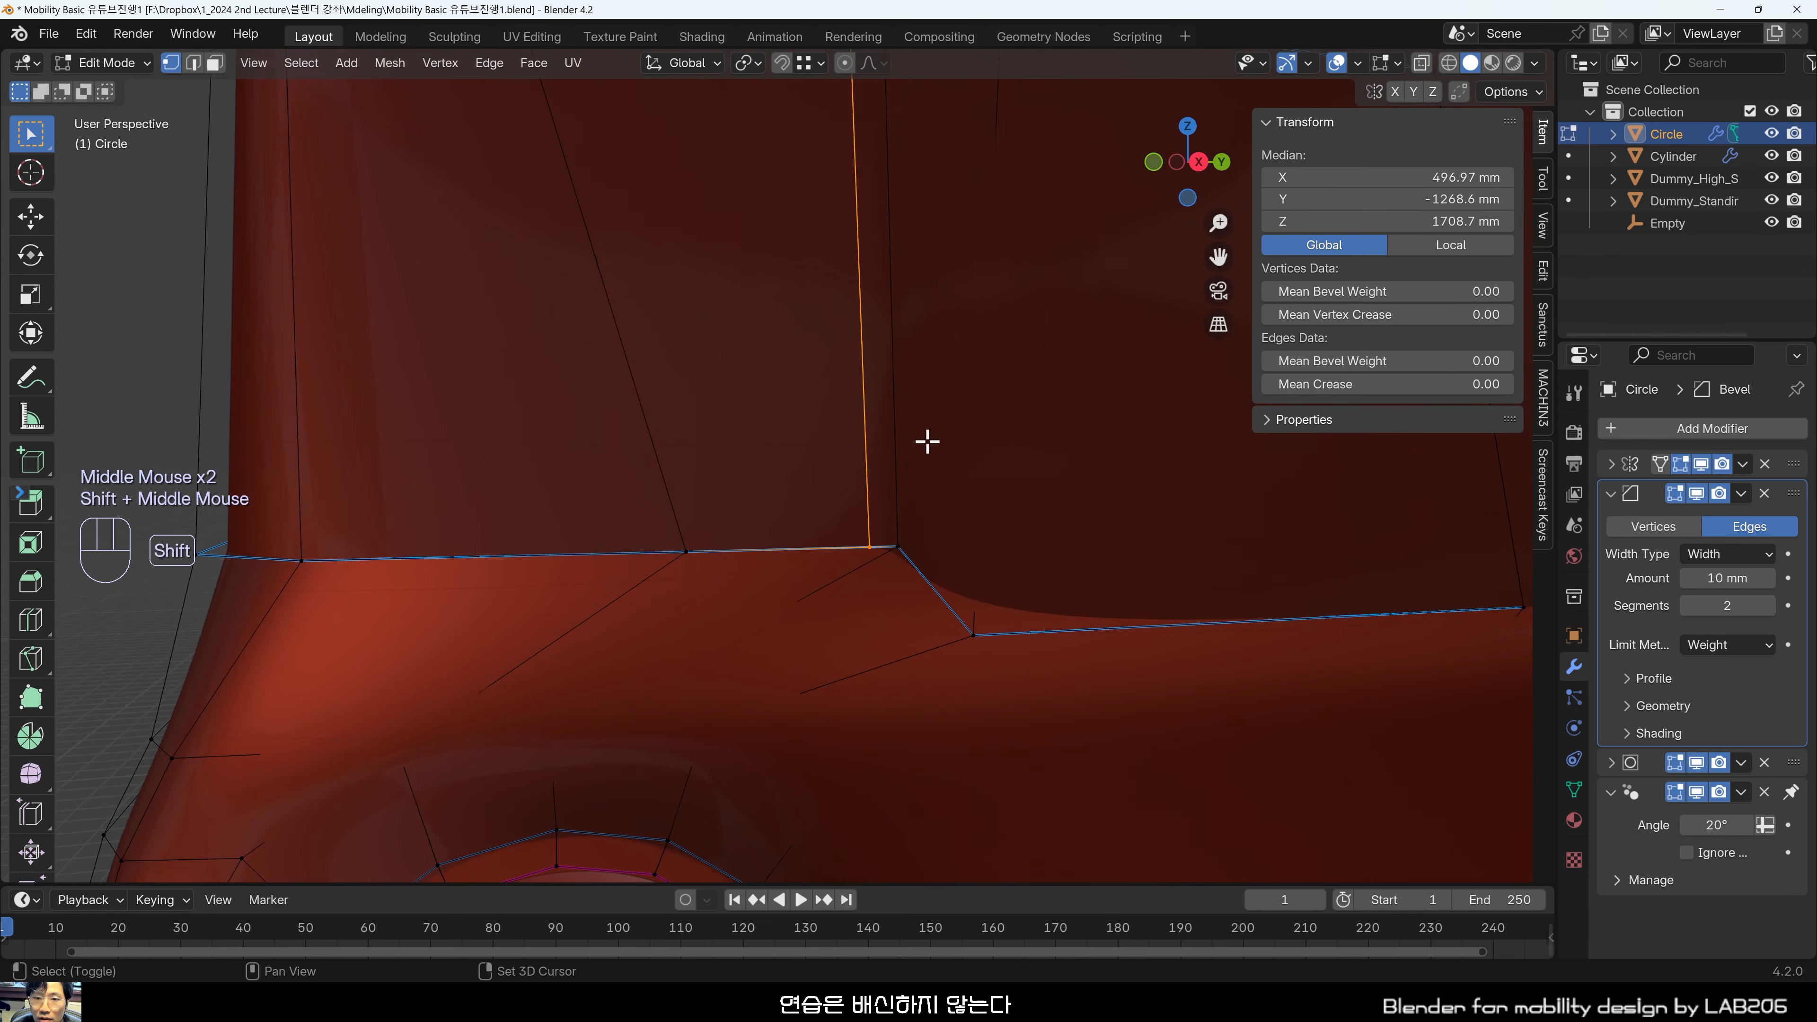
key("Tab")
middle_click_drag(903, 727, 830, 716)
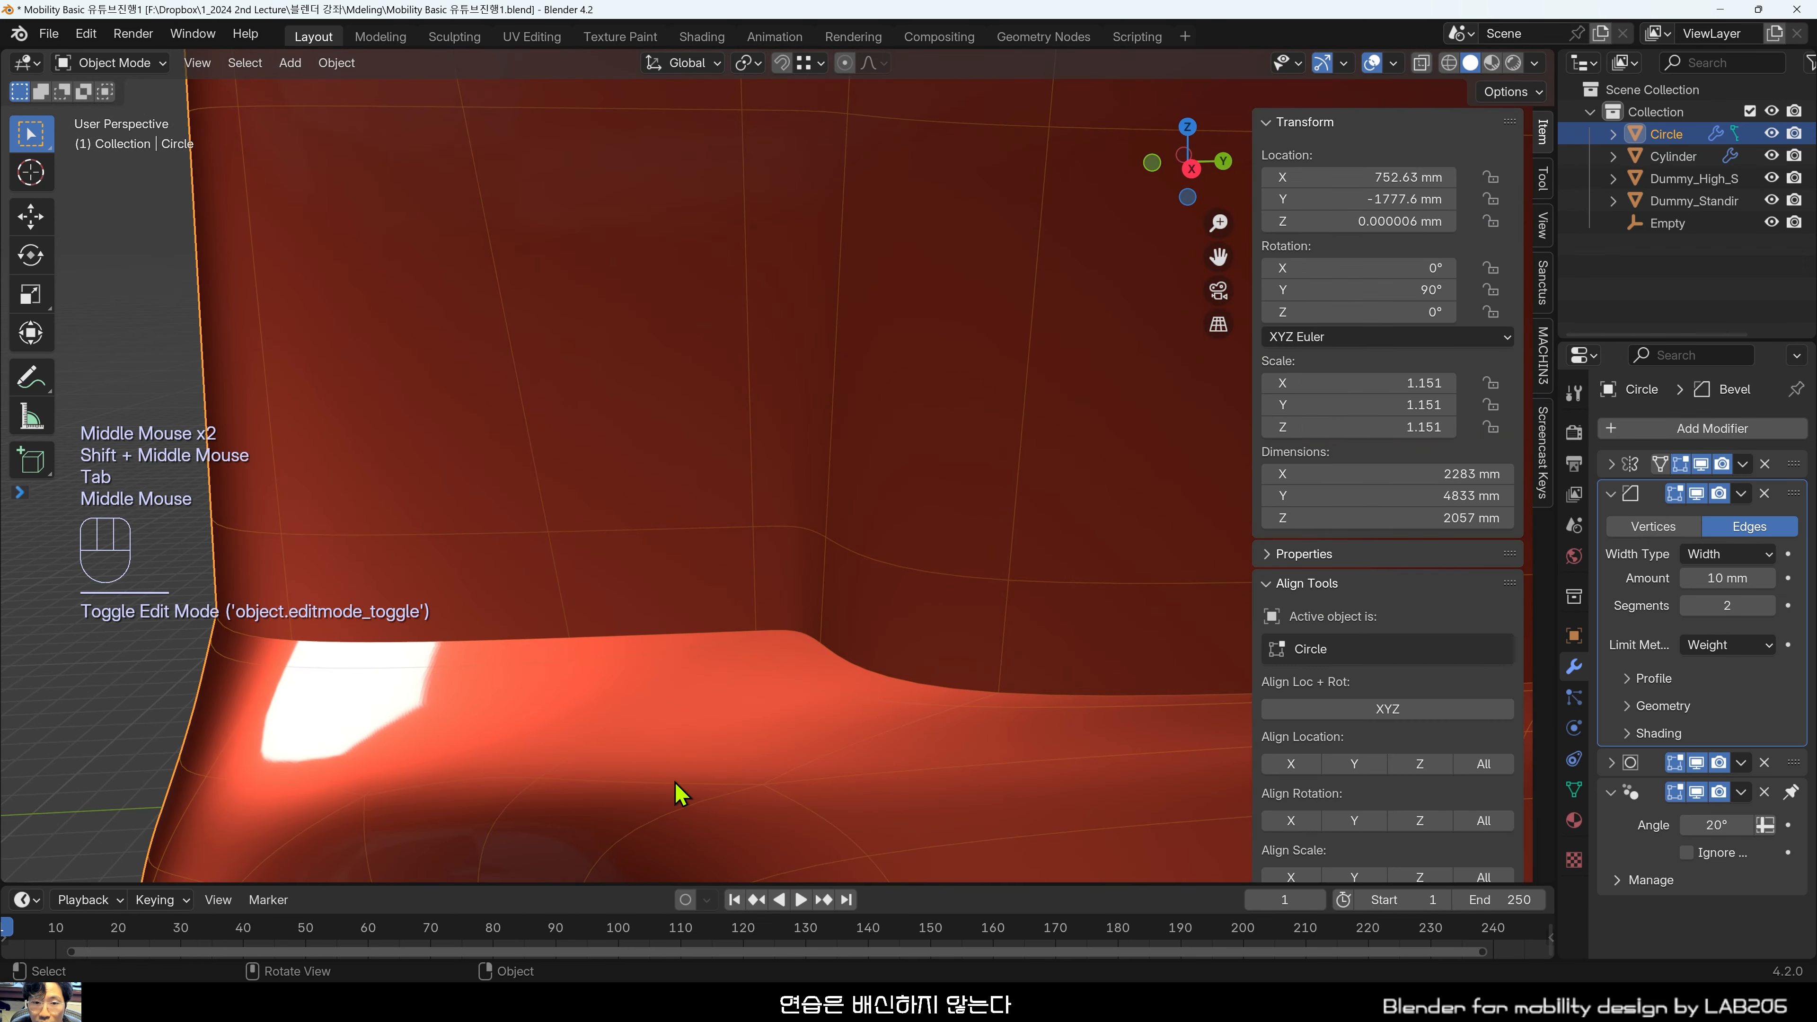
key("Tab")
key("Tab")
key("Tab")
key("Tab")
key("Tab")
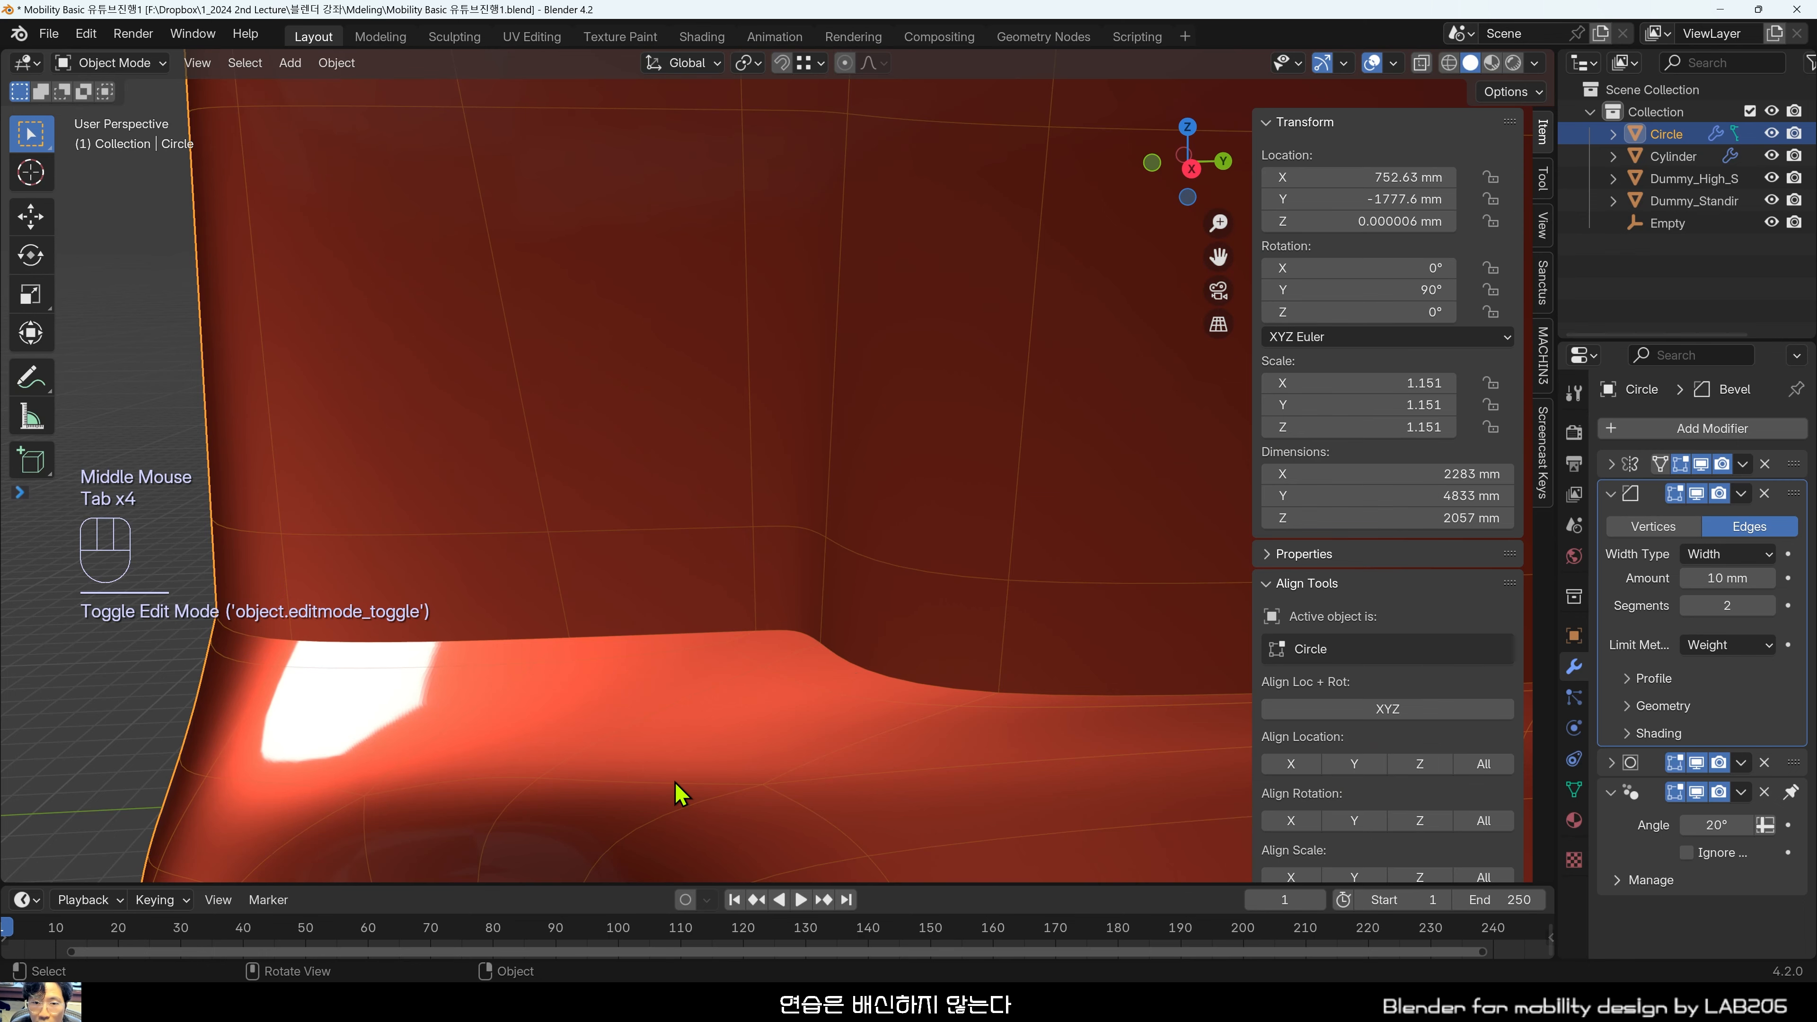
key("Tab")
key("Tab")
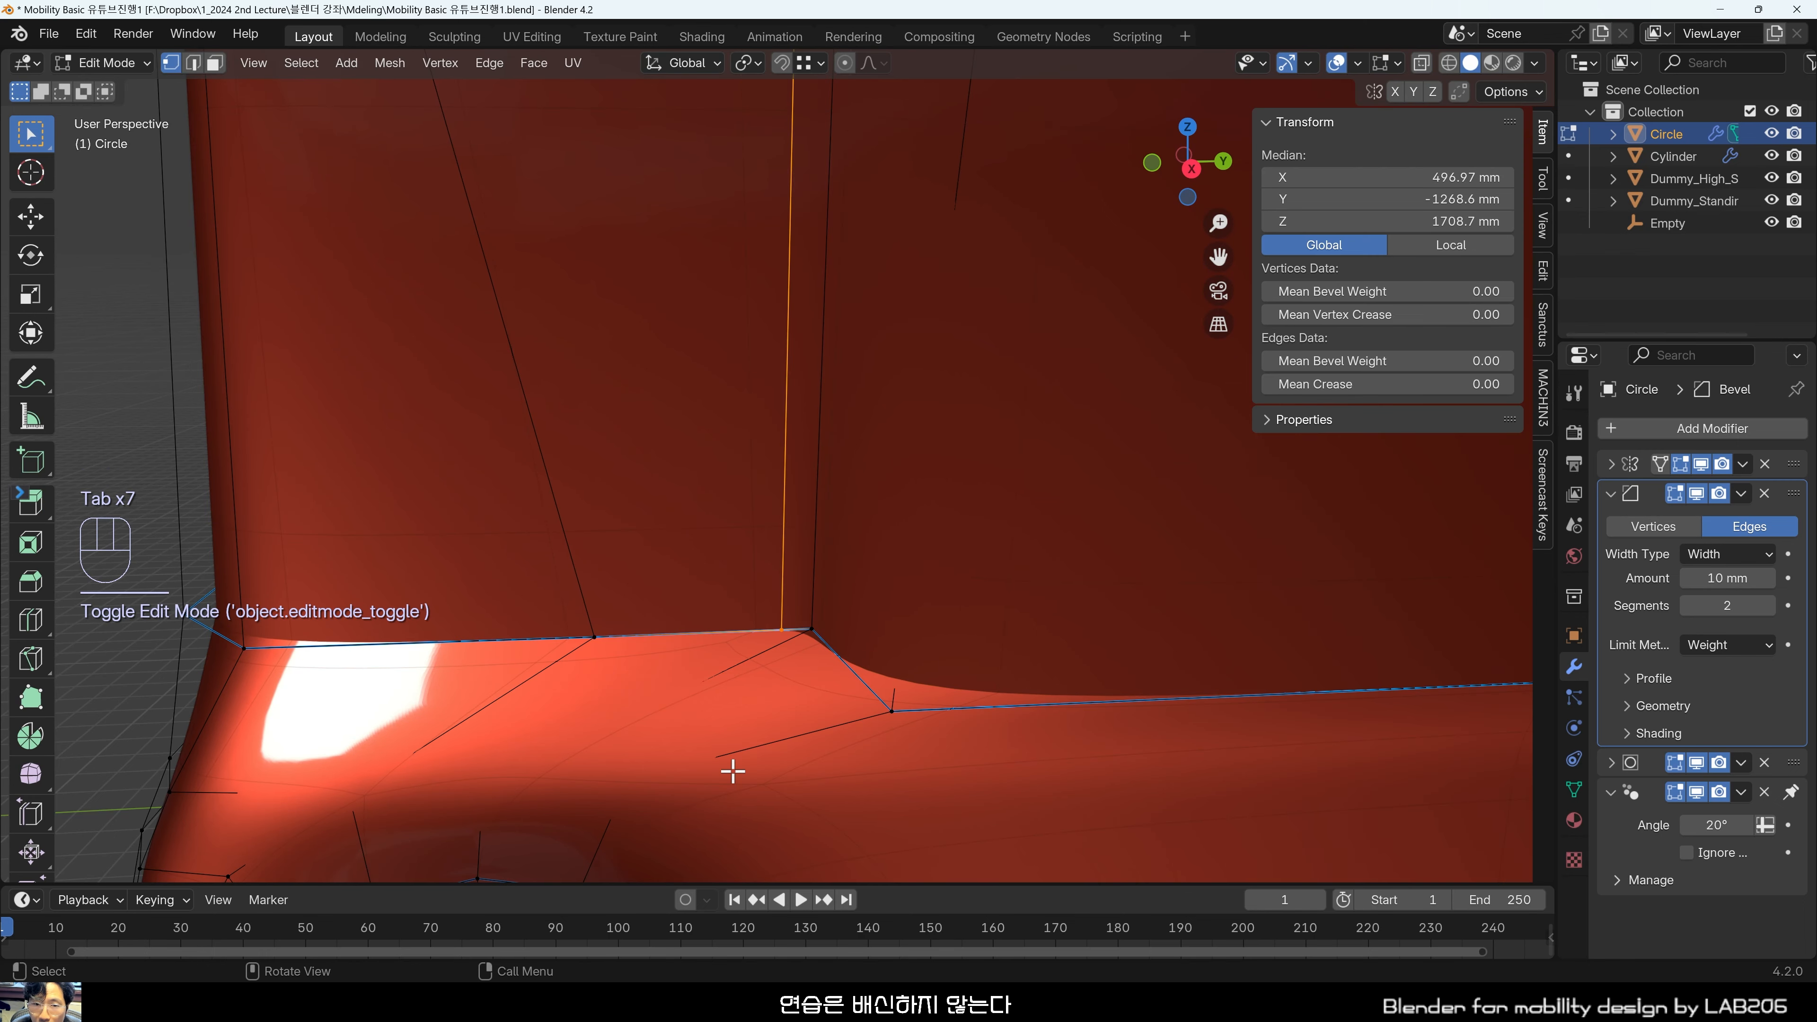
In the right view with X-ray on, move the three edge lines above the wheel, including their roof vertices, -196.78 mm along Y.
middle_click_drag(734, 766, 940, 532, "shift")
scroll(805, 546, "up", 1)
middle_click_drag(805, 547, 950, 747, "shift")
scroll(961, 572, "down", 2)
key("grave")
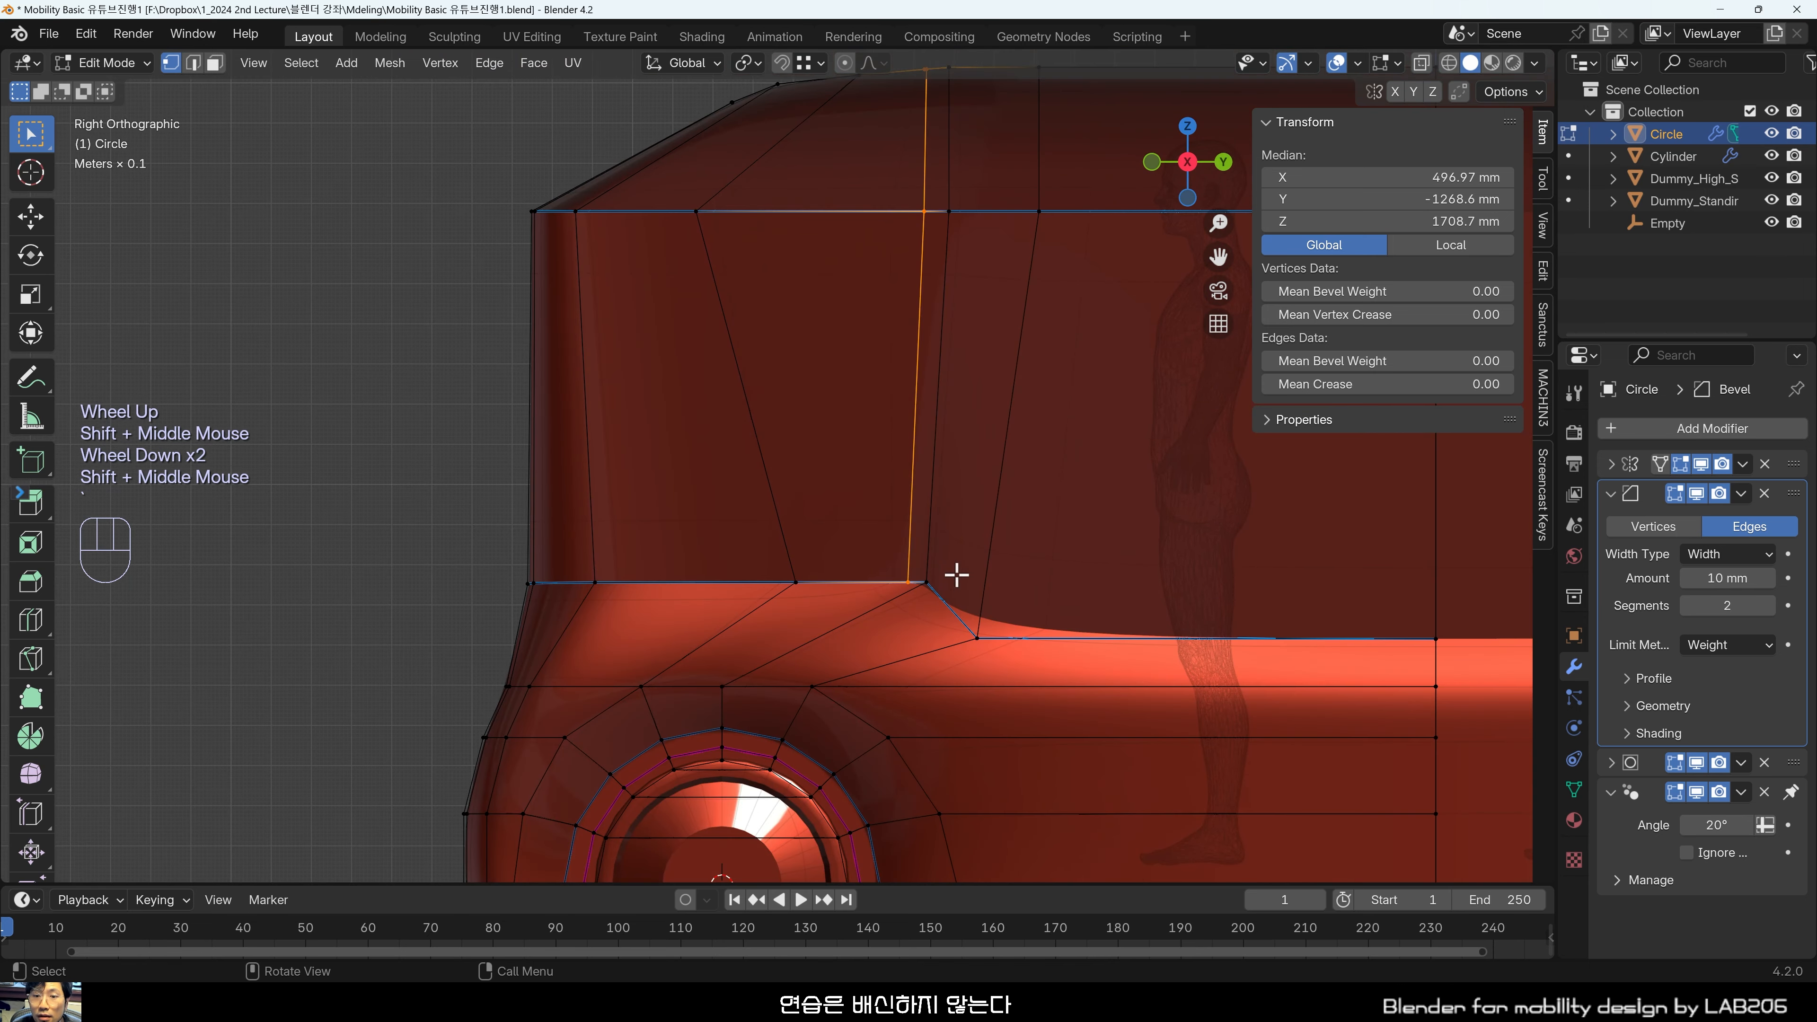
middle_click_drag(956, 575, 1081, 587, "shift")
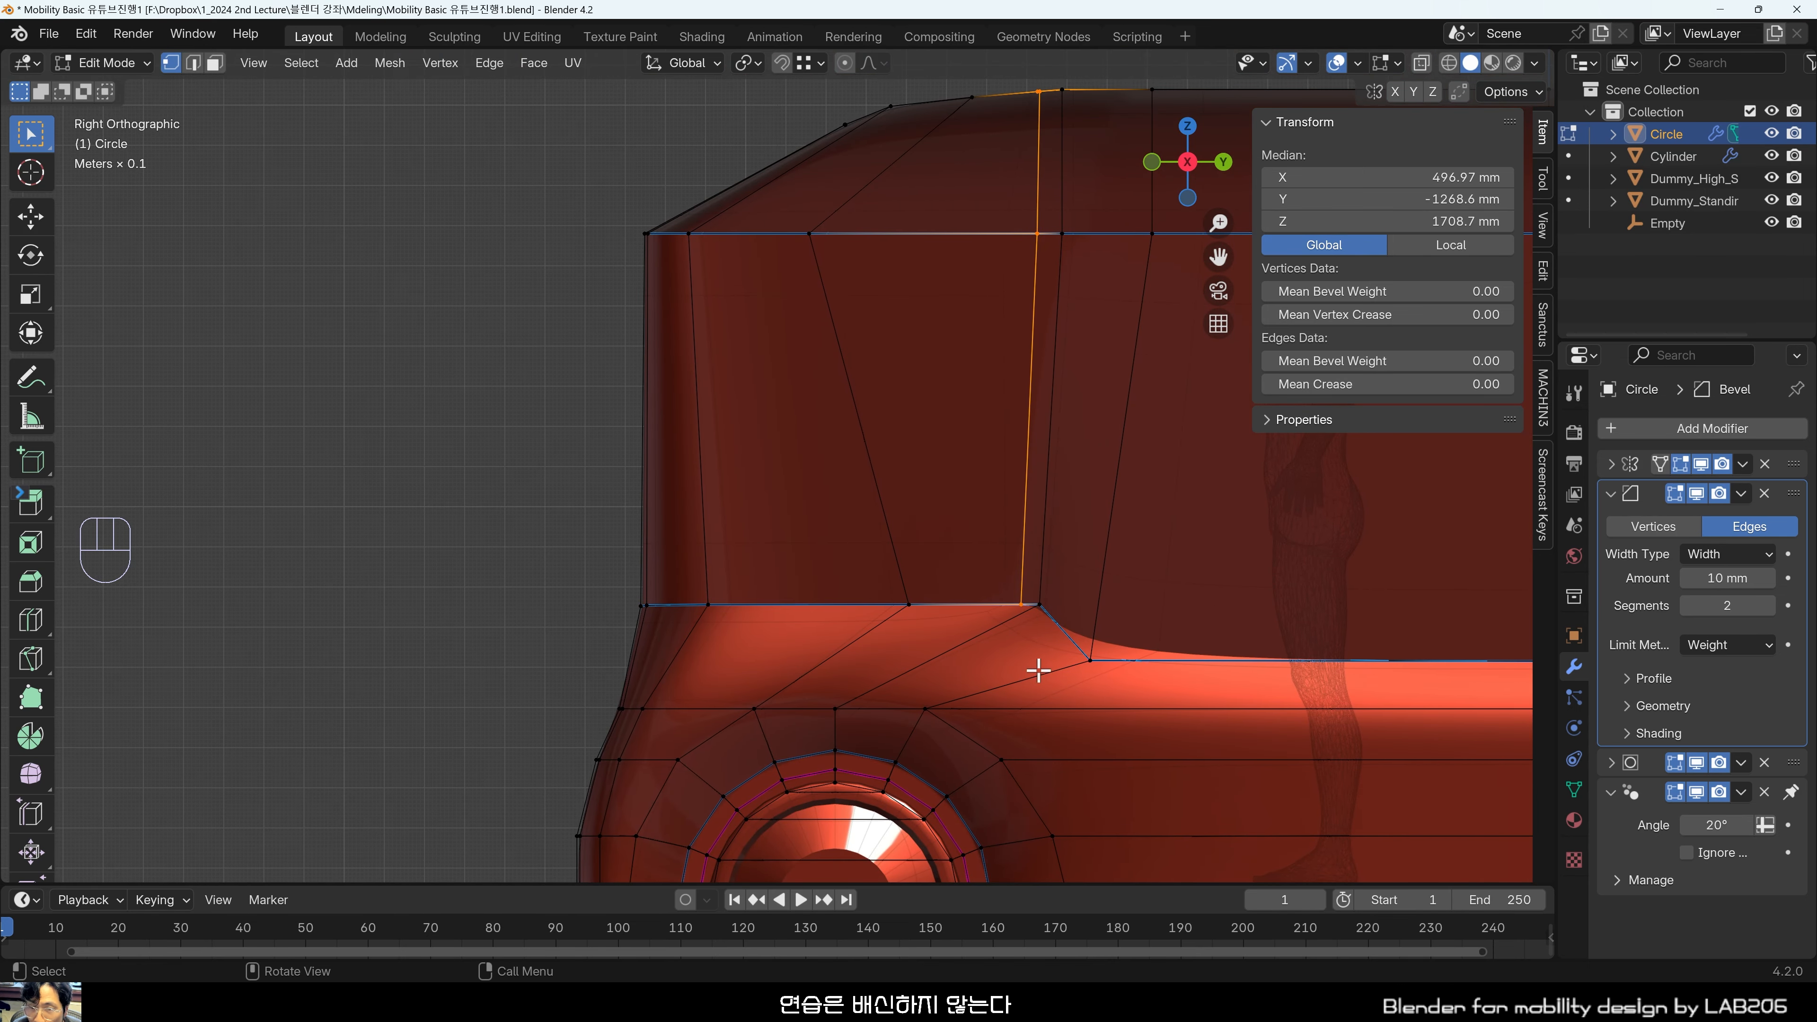
middle_click_drag(1067, 637, 1025, 681, "shift")
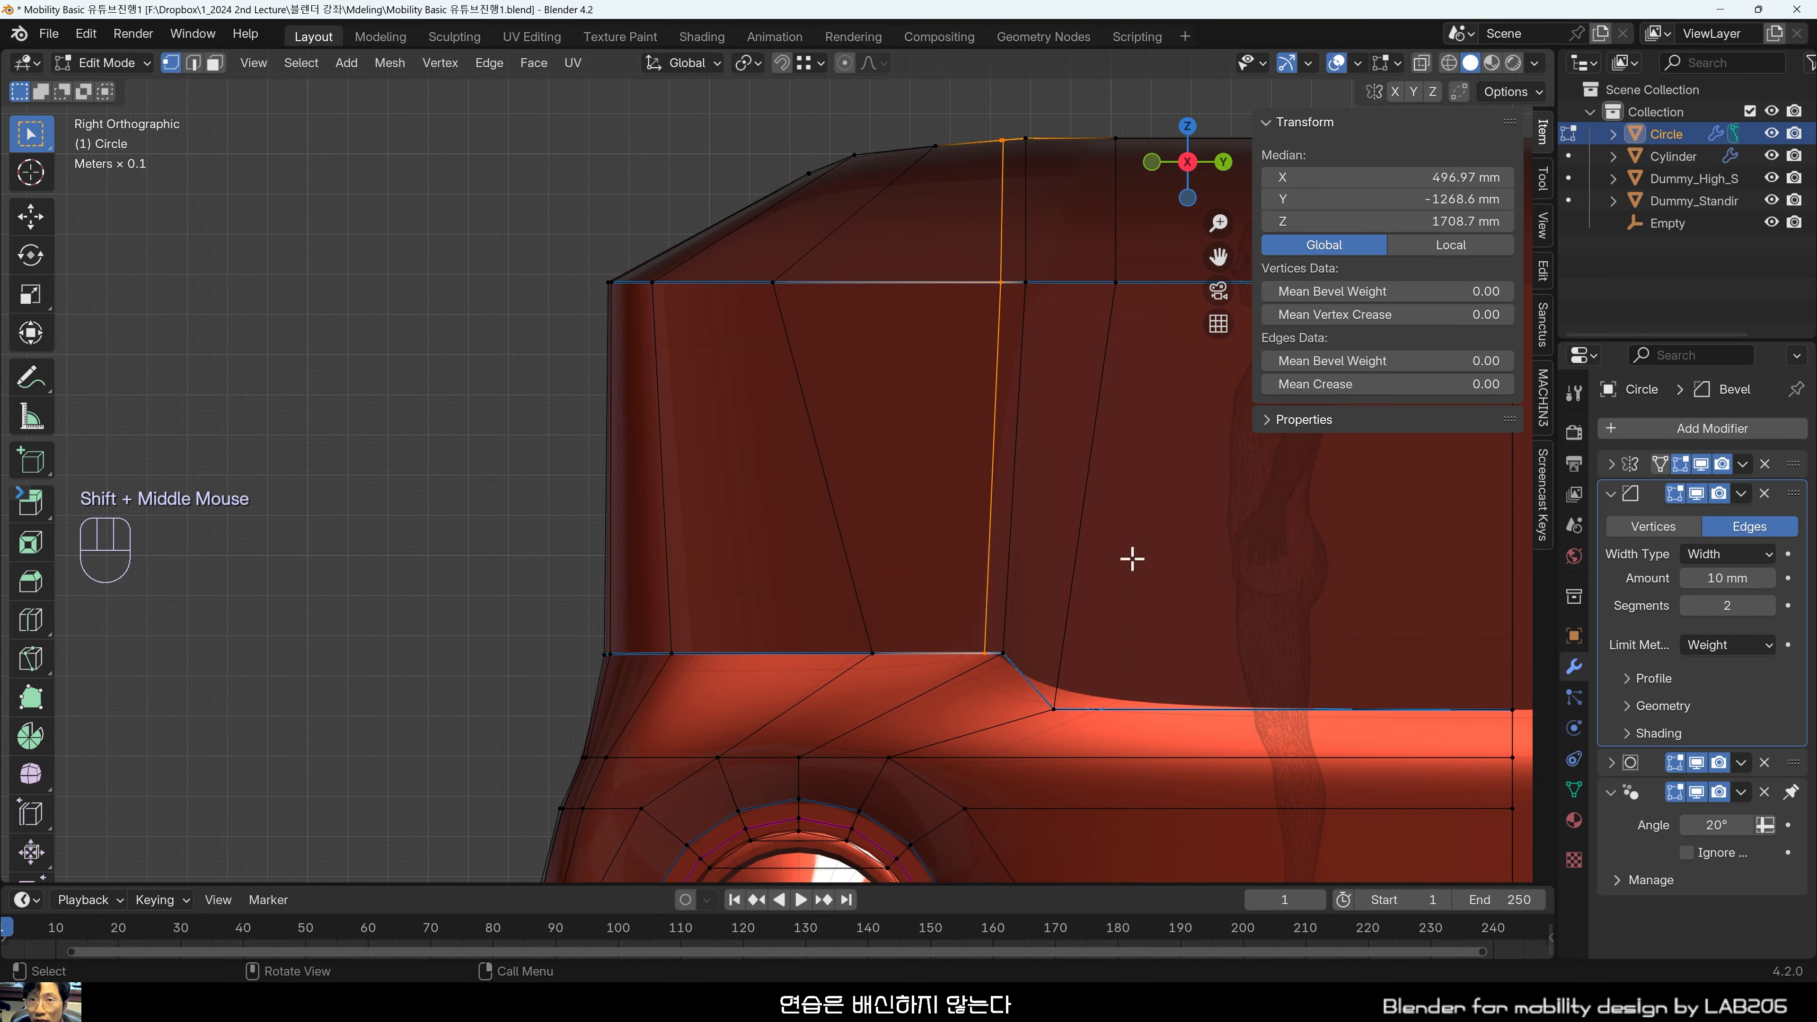
middle_click_drag(1132, 559, 1026, 532, "shift")
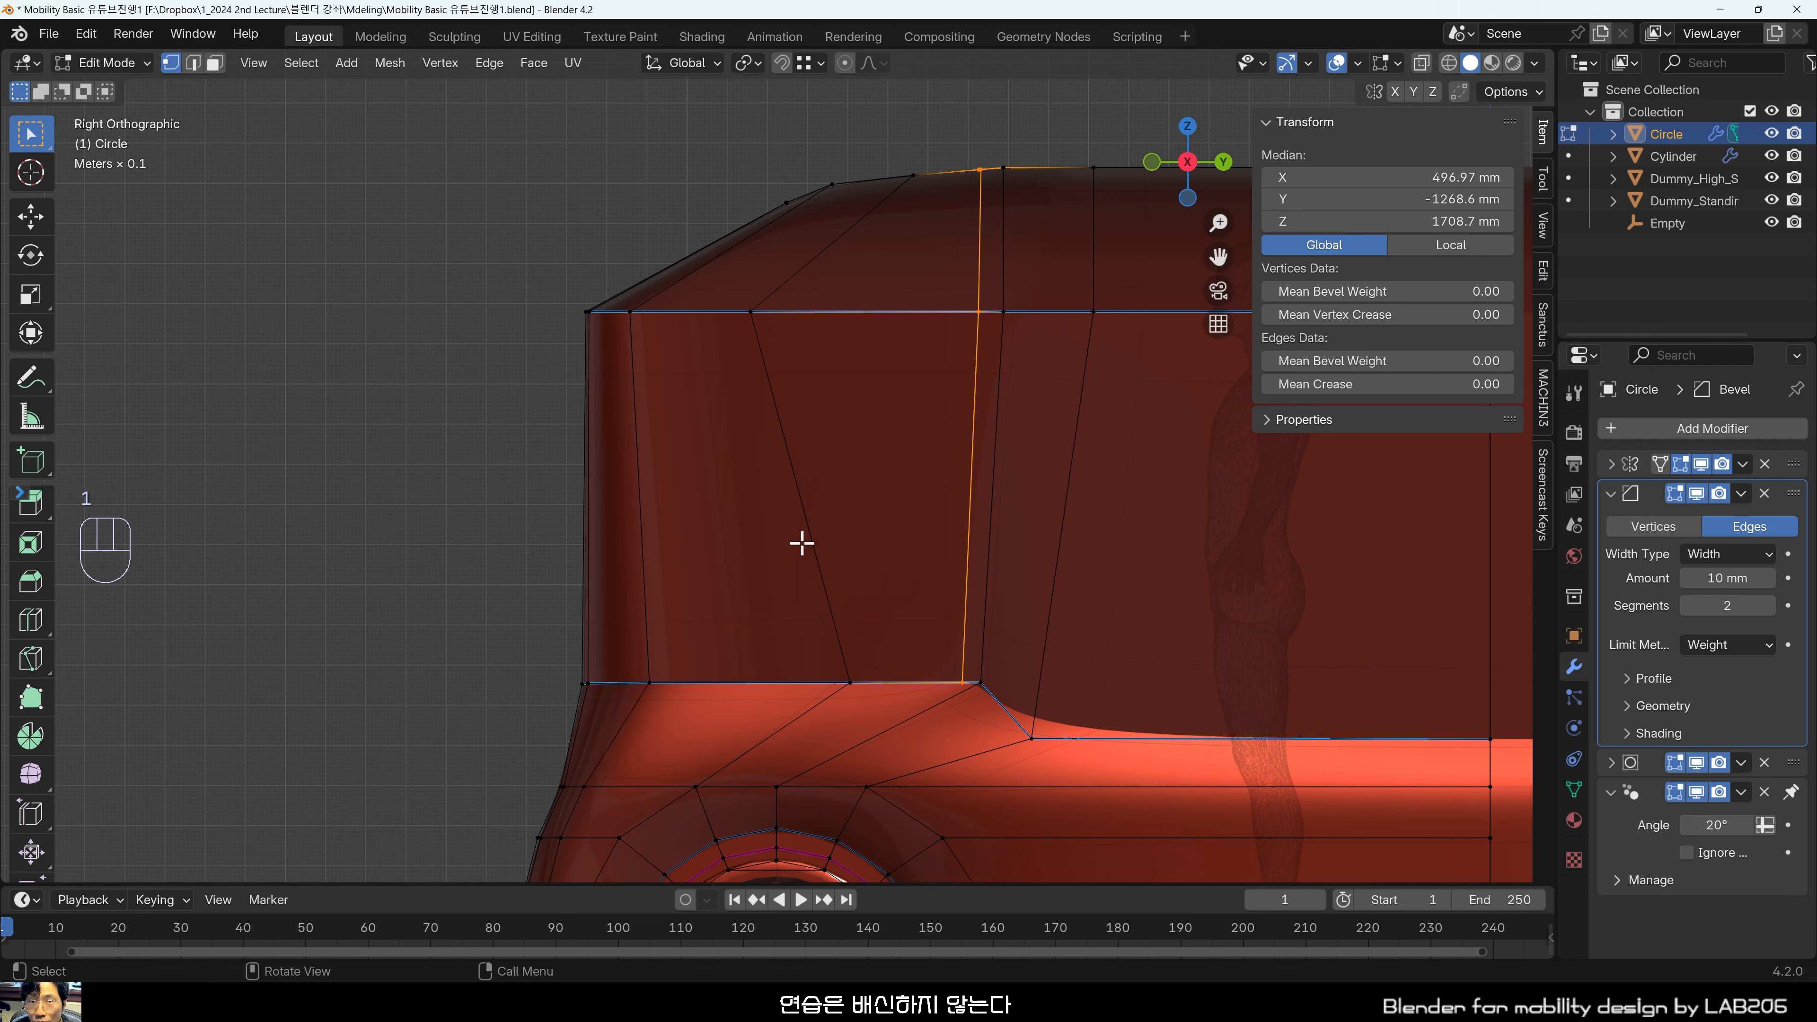
key("alt+z")
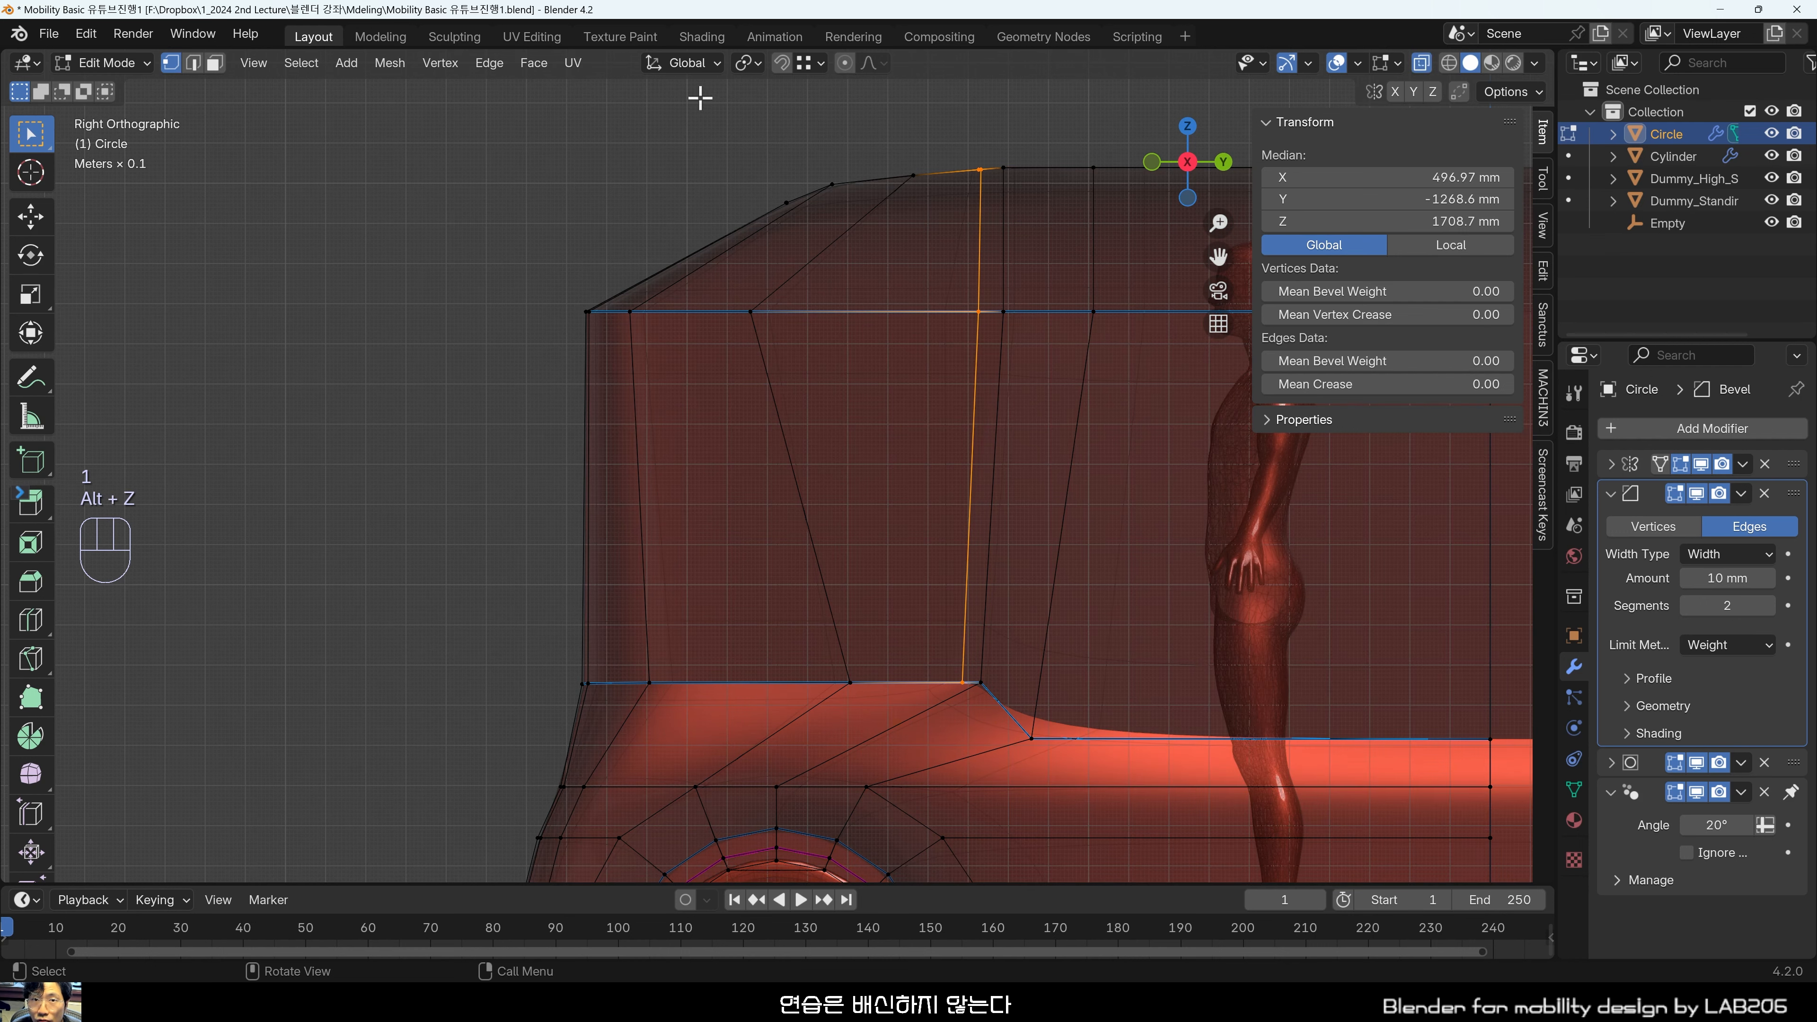
left_click_drag(699, 99, 1022, 707)
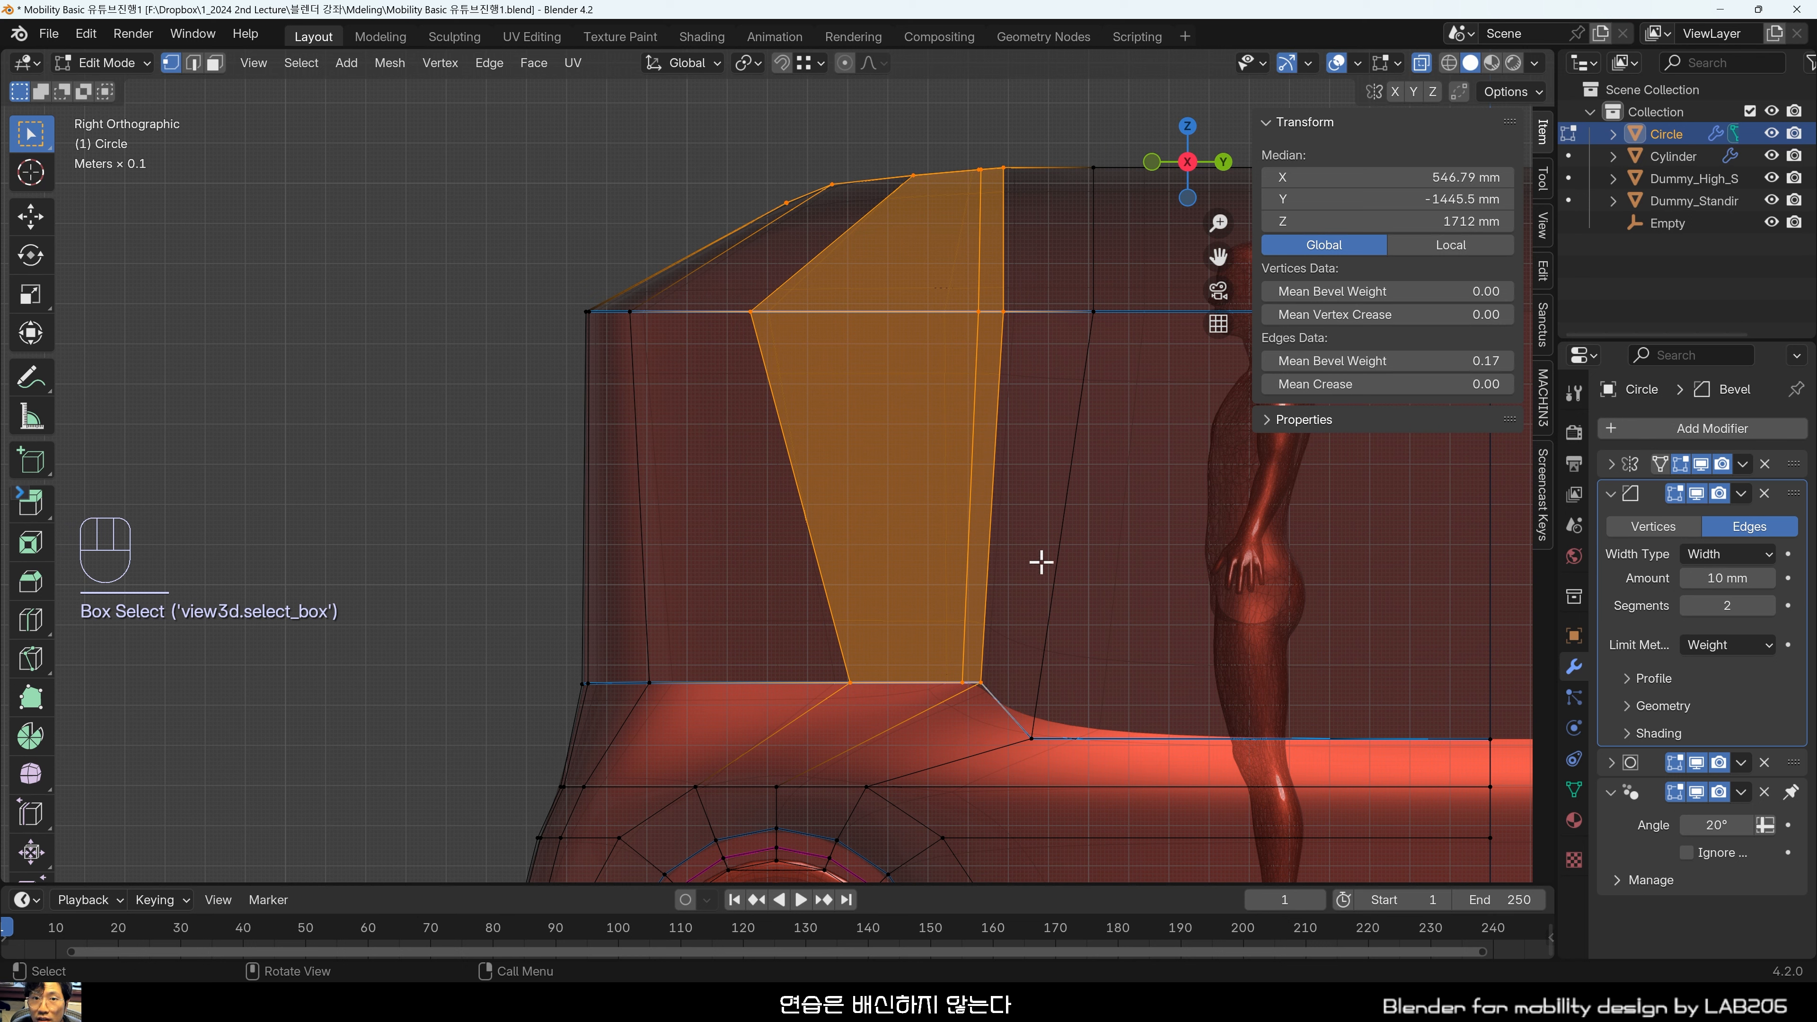
key("g")
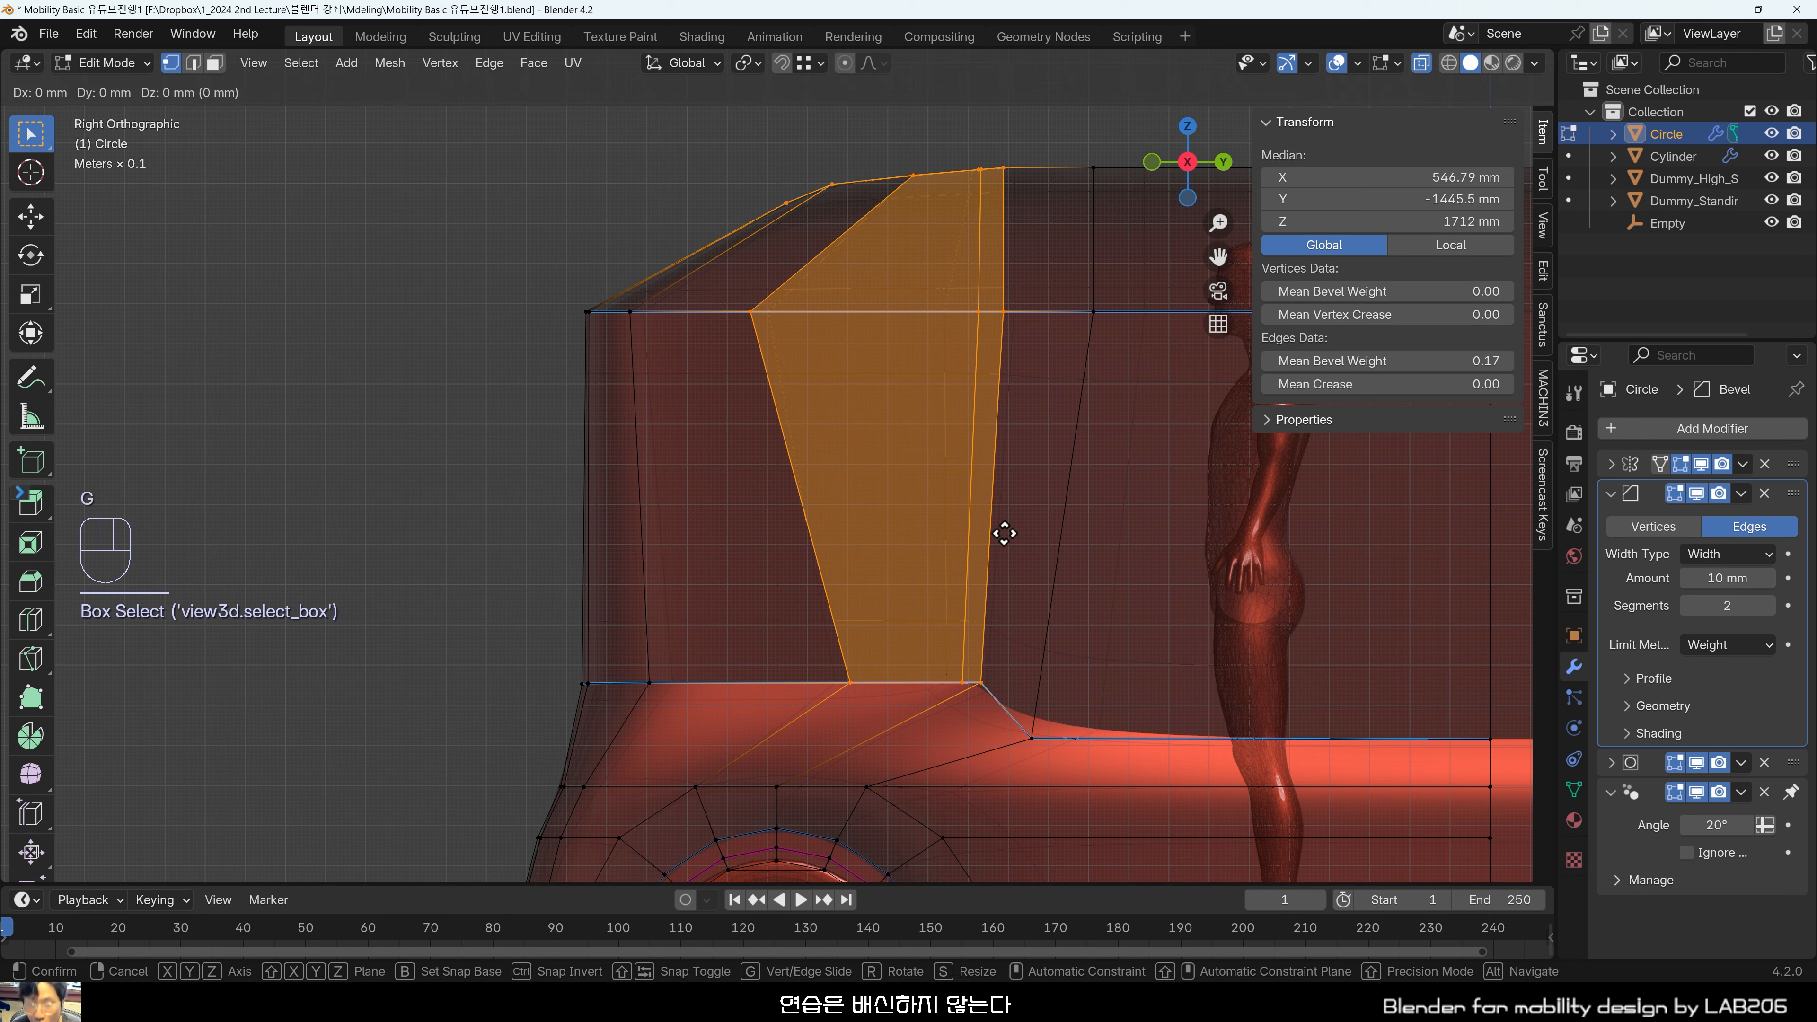
key("y")
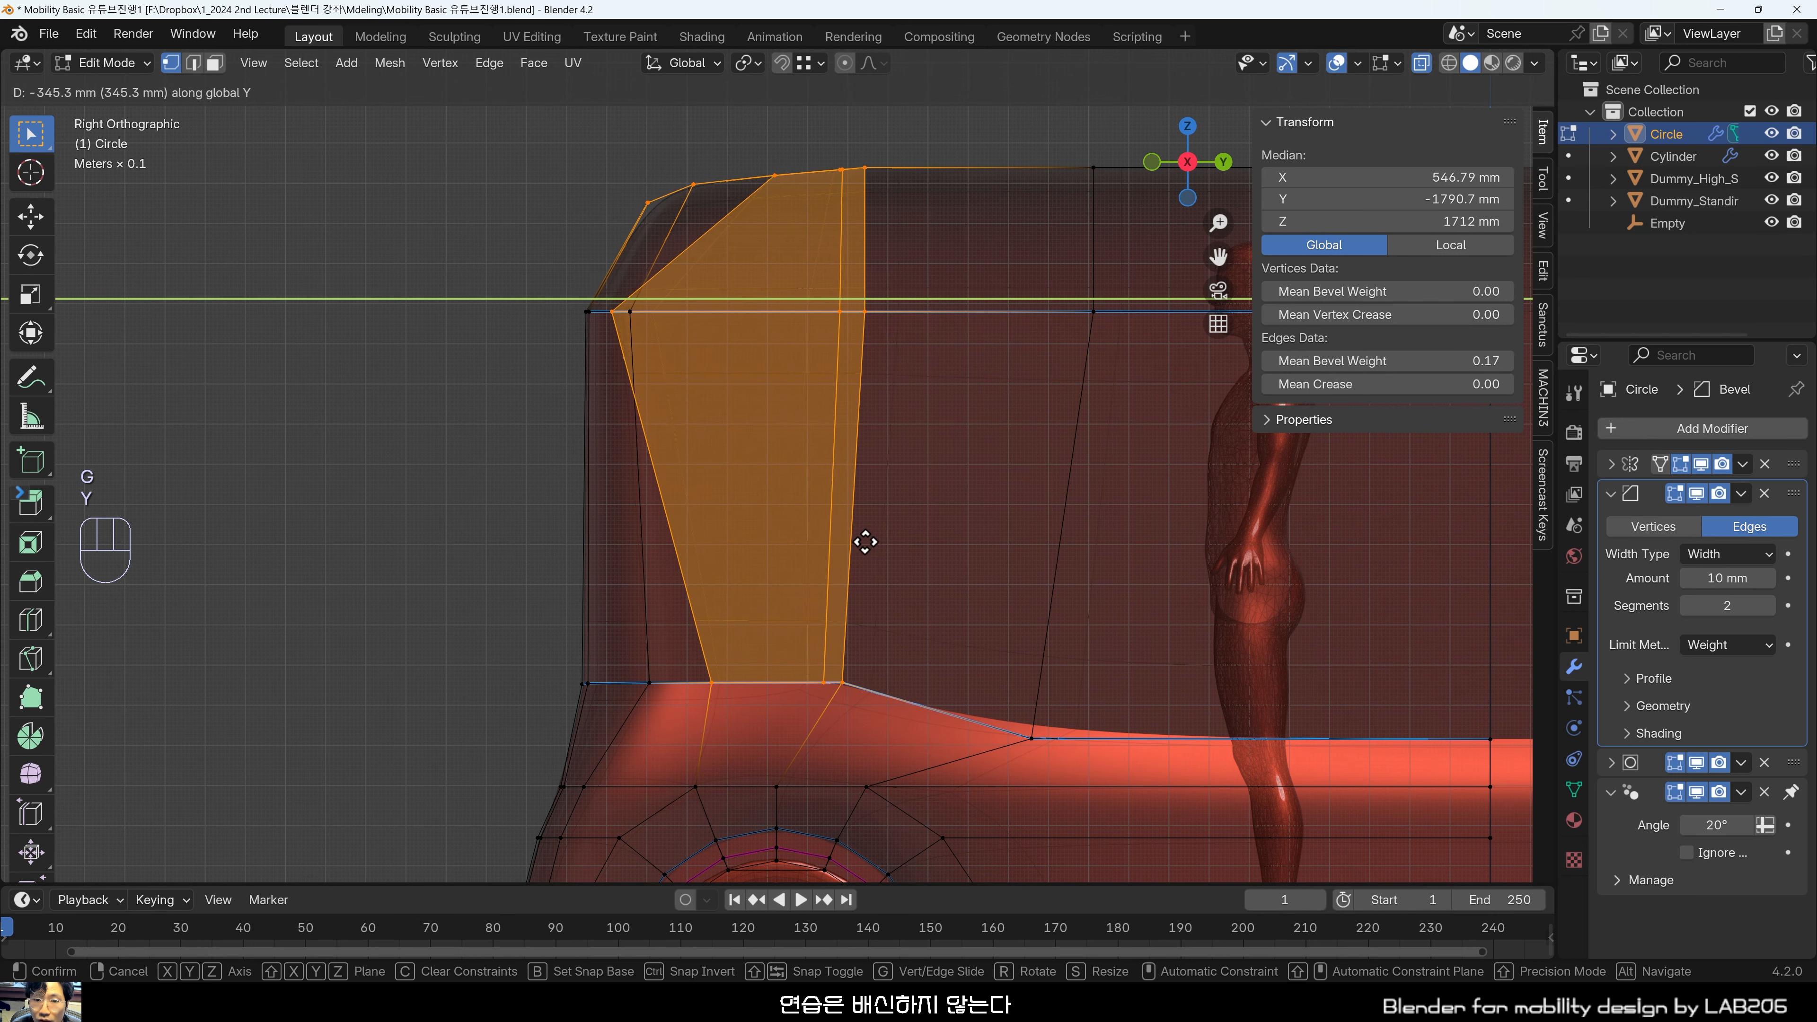
left_click(927, 614)
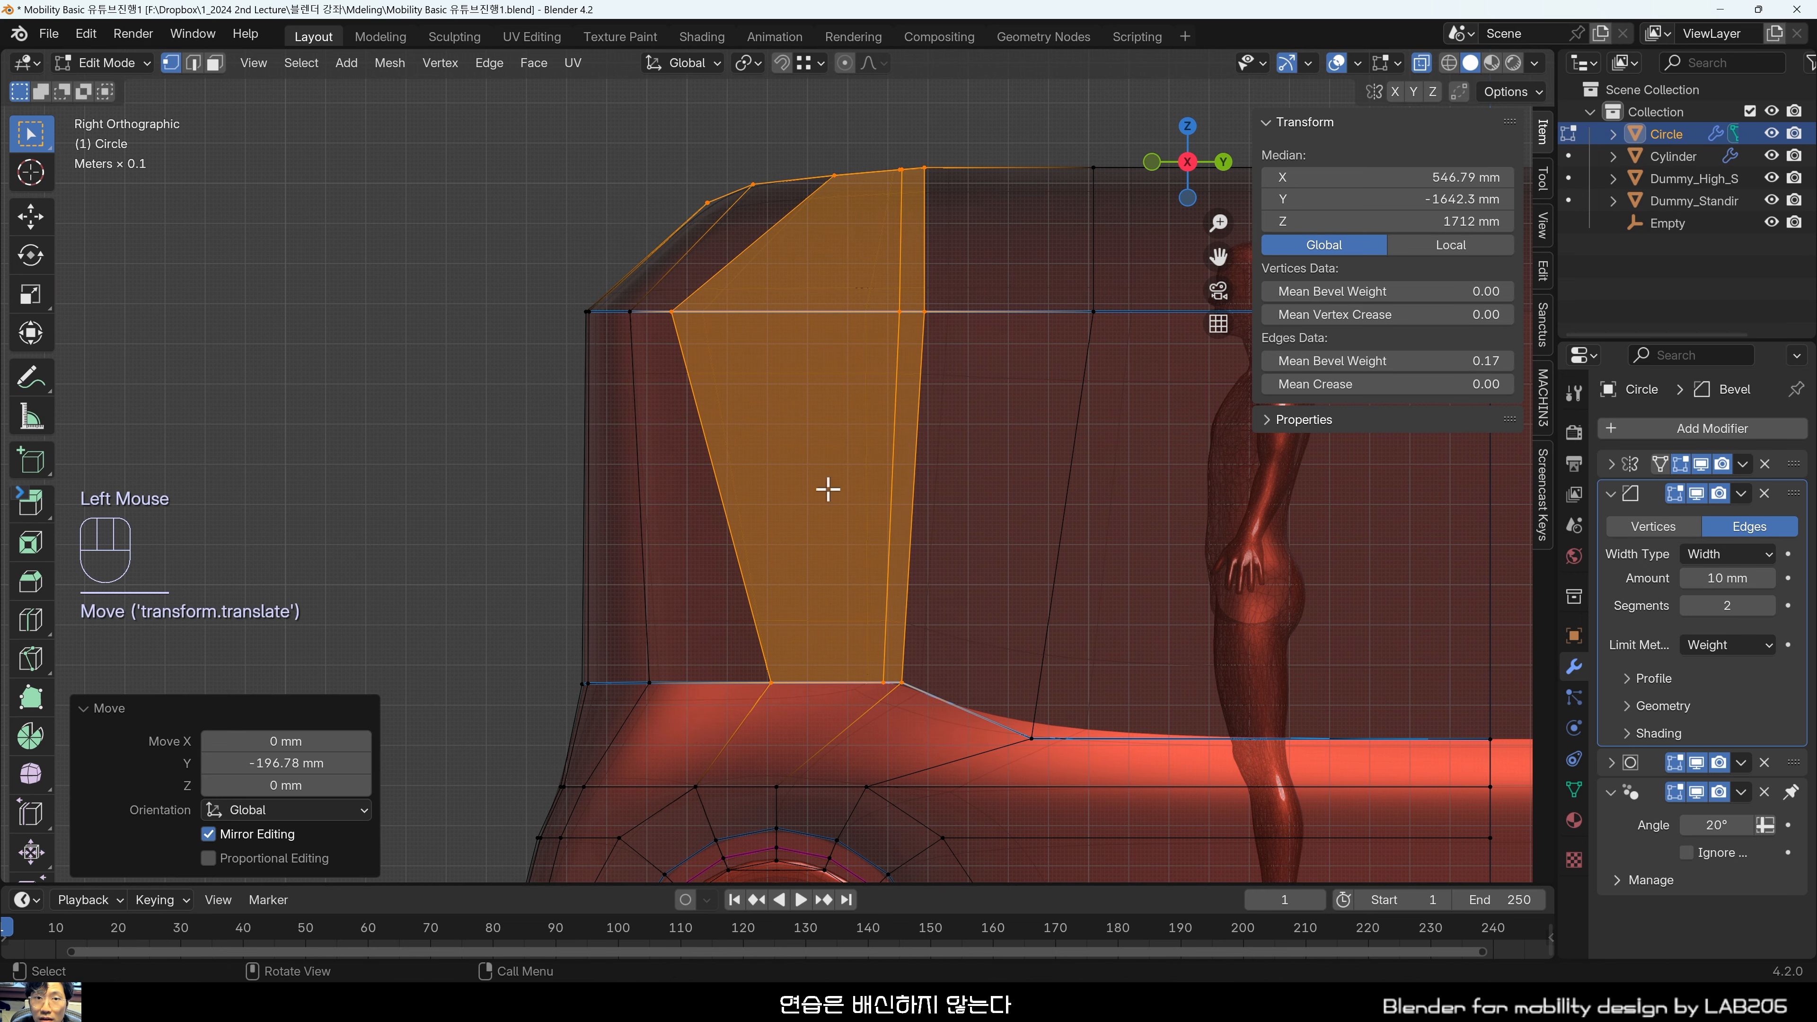
Move the roofline vertex of the slanted edge line in the +Y direction so that edge runs nearly parallel to its neighbours.
left_click_drag(659, 299, 673, 315)
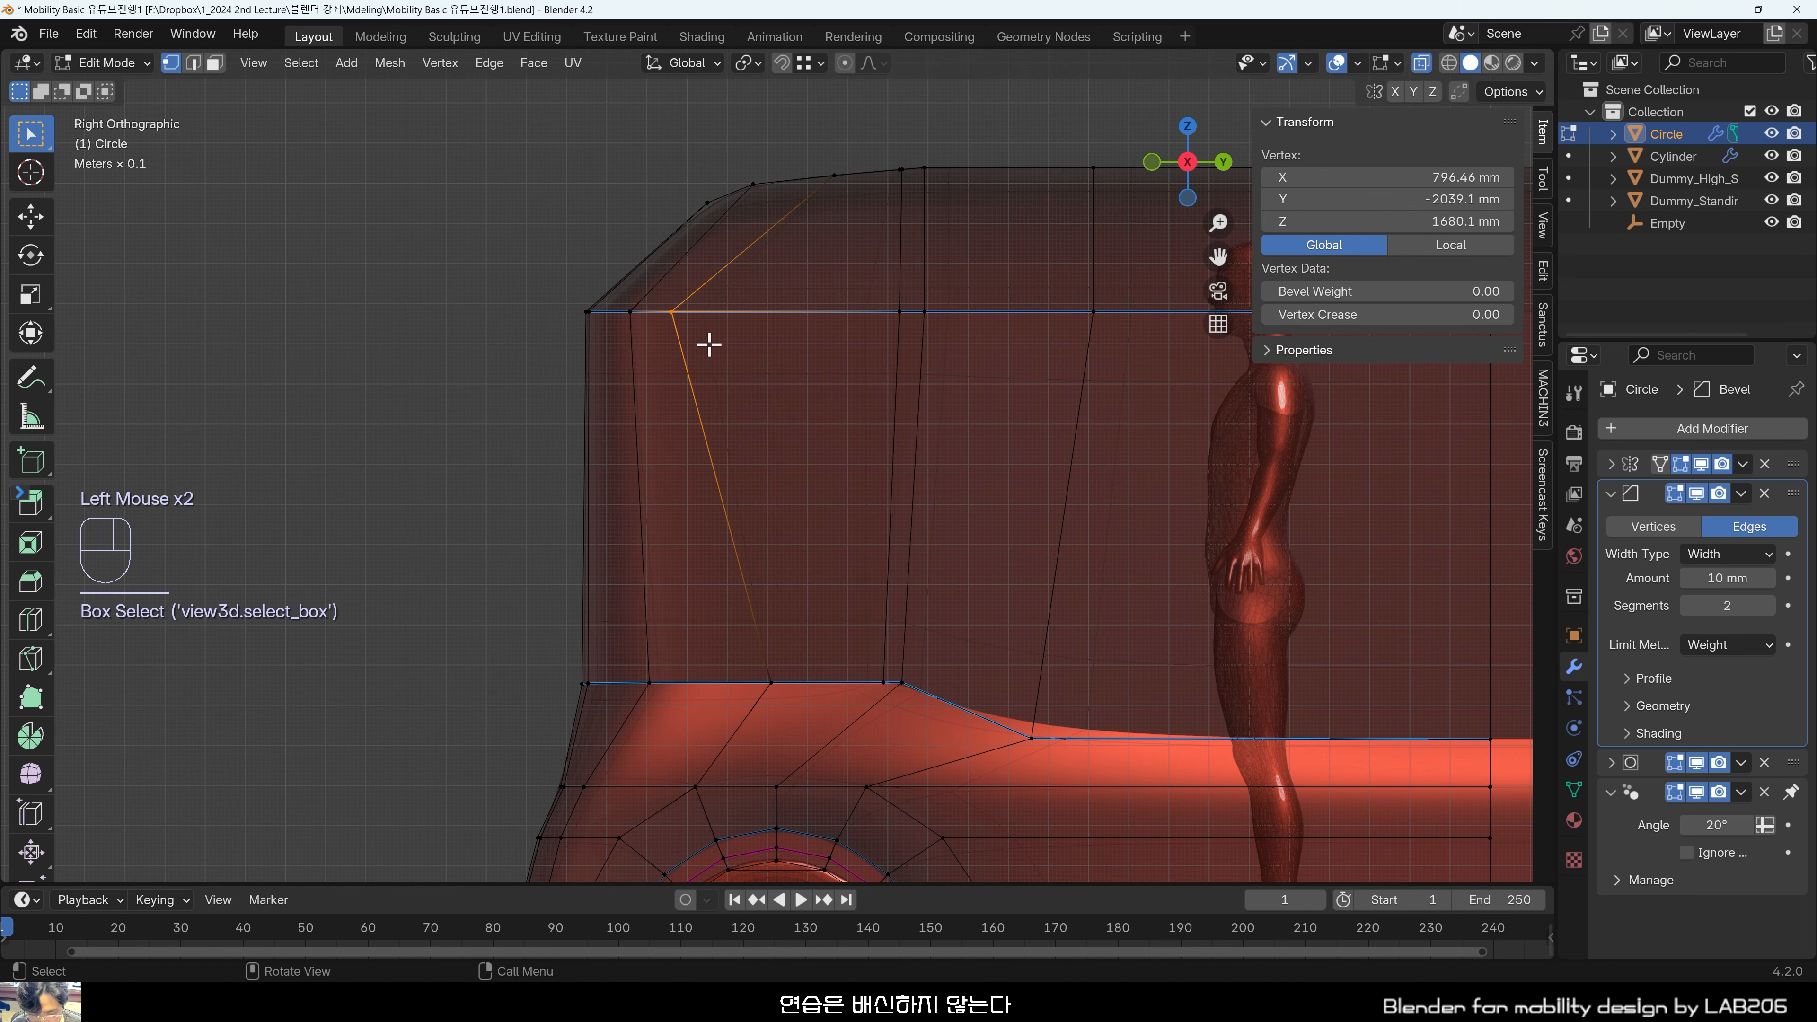
key("g")
key("y")
left_click(835, 345)
Move the three near-parallel edge lines beside the window-band step, from roof to lower band edge, -103.69 mm along Y.
left_click_drag(781, 148, 1052, 565)
left_click_drag(710, 636, 946, 690, "shift")
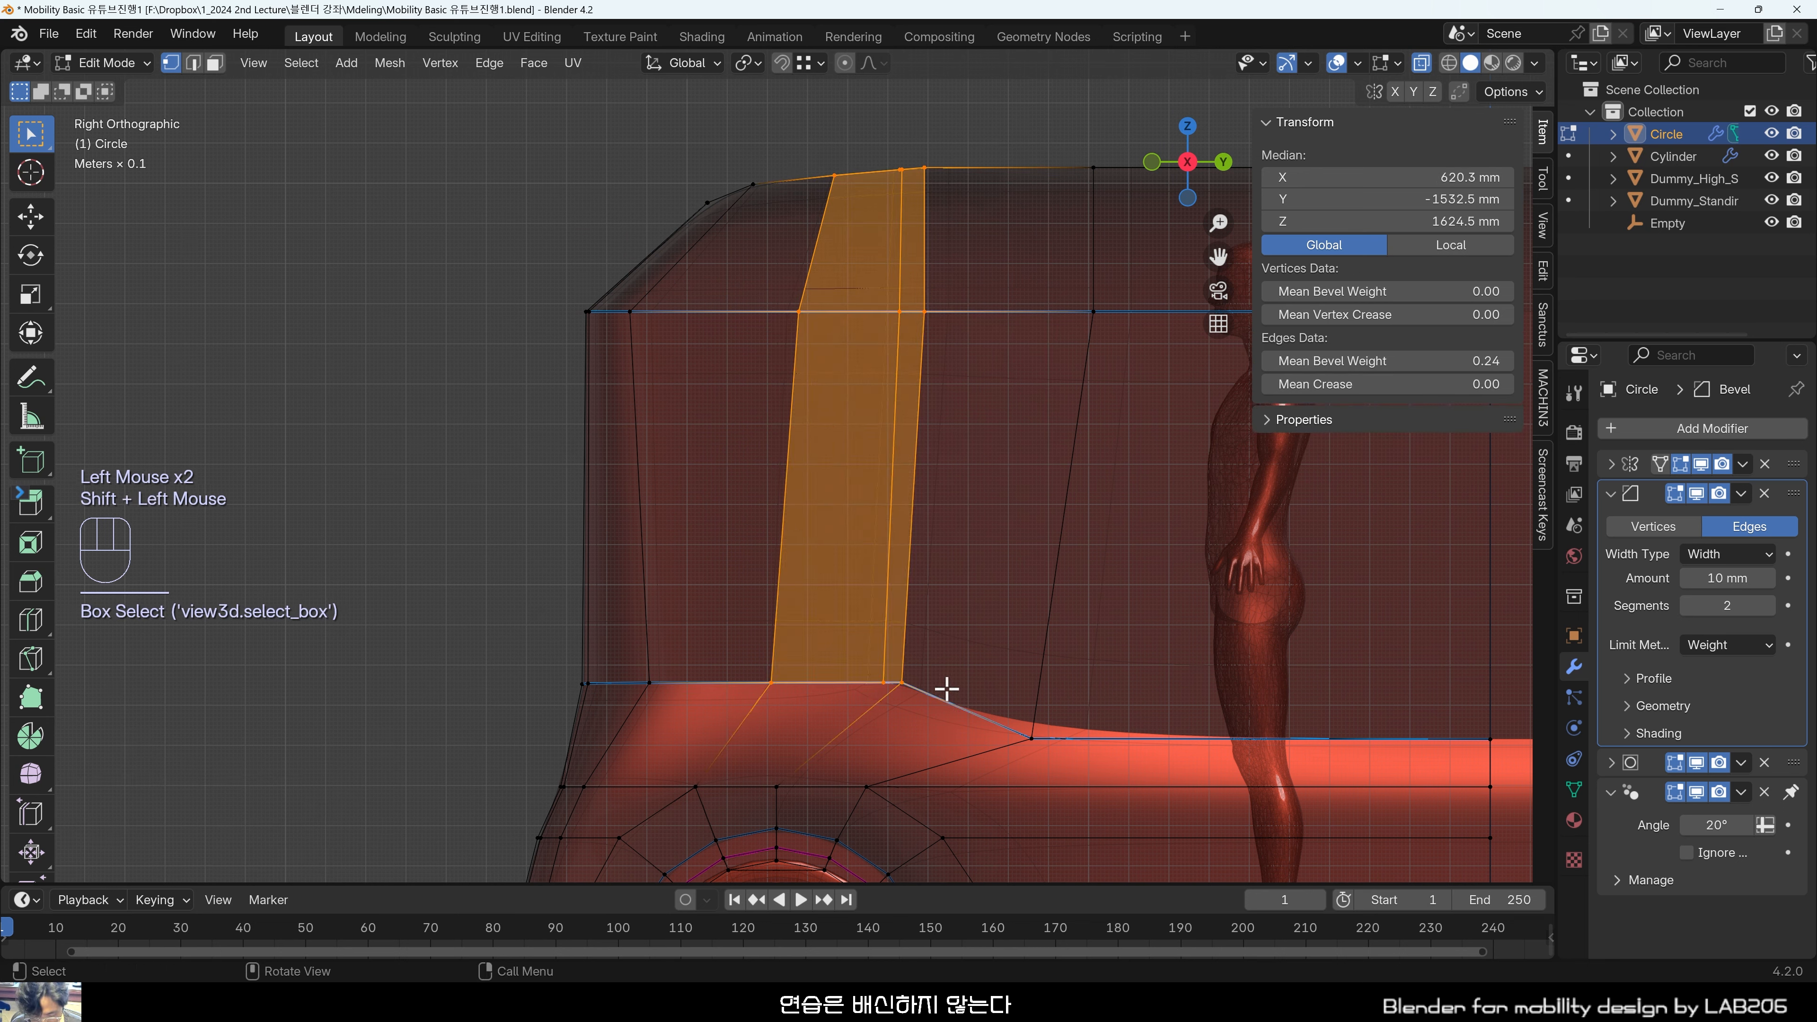
key("g")
key("y")
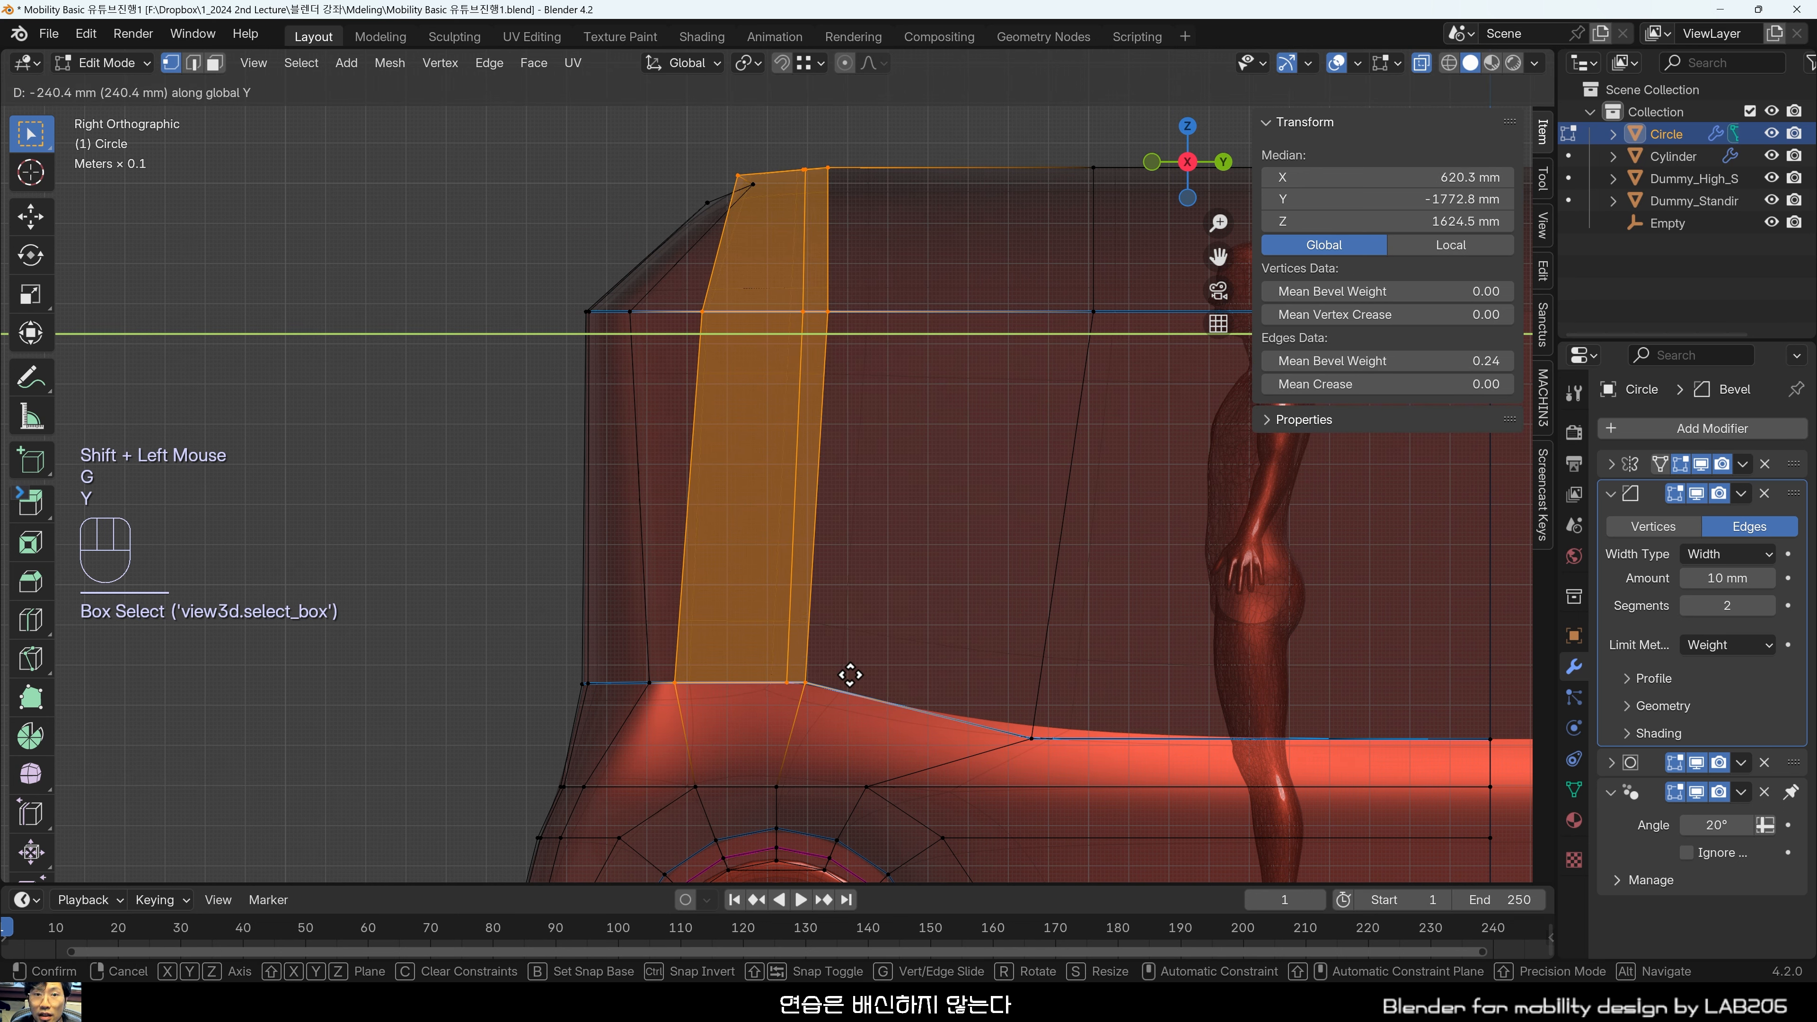
left_click(878, 658)
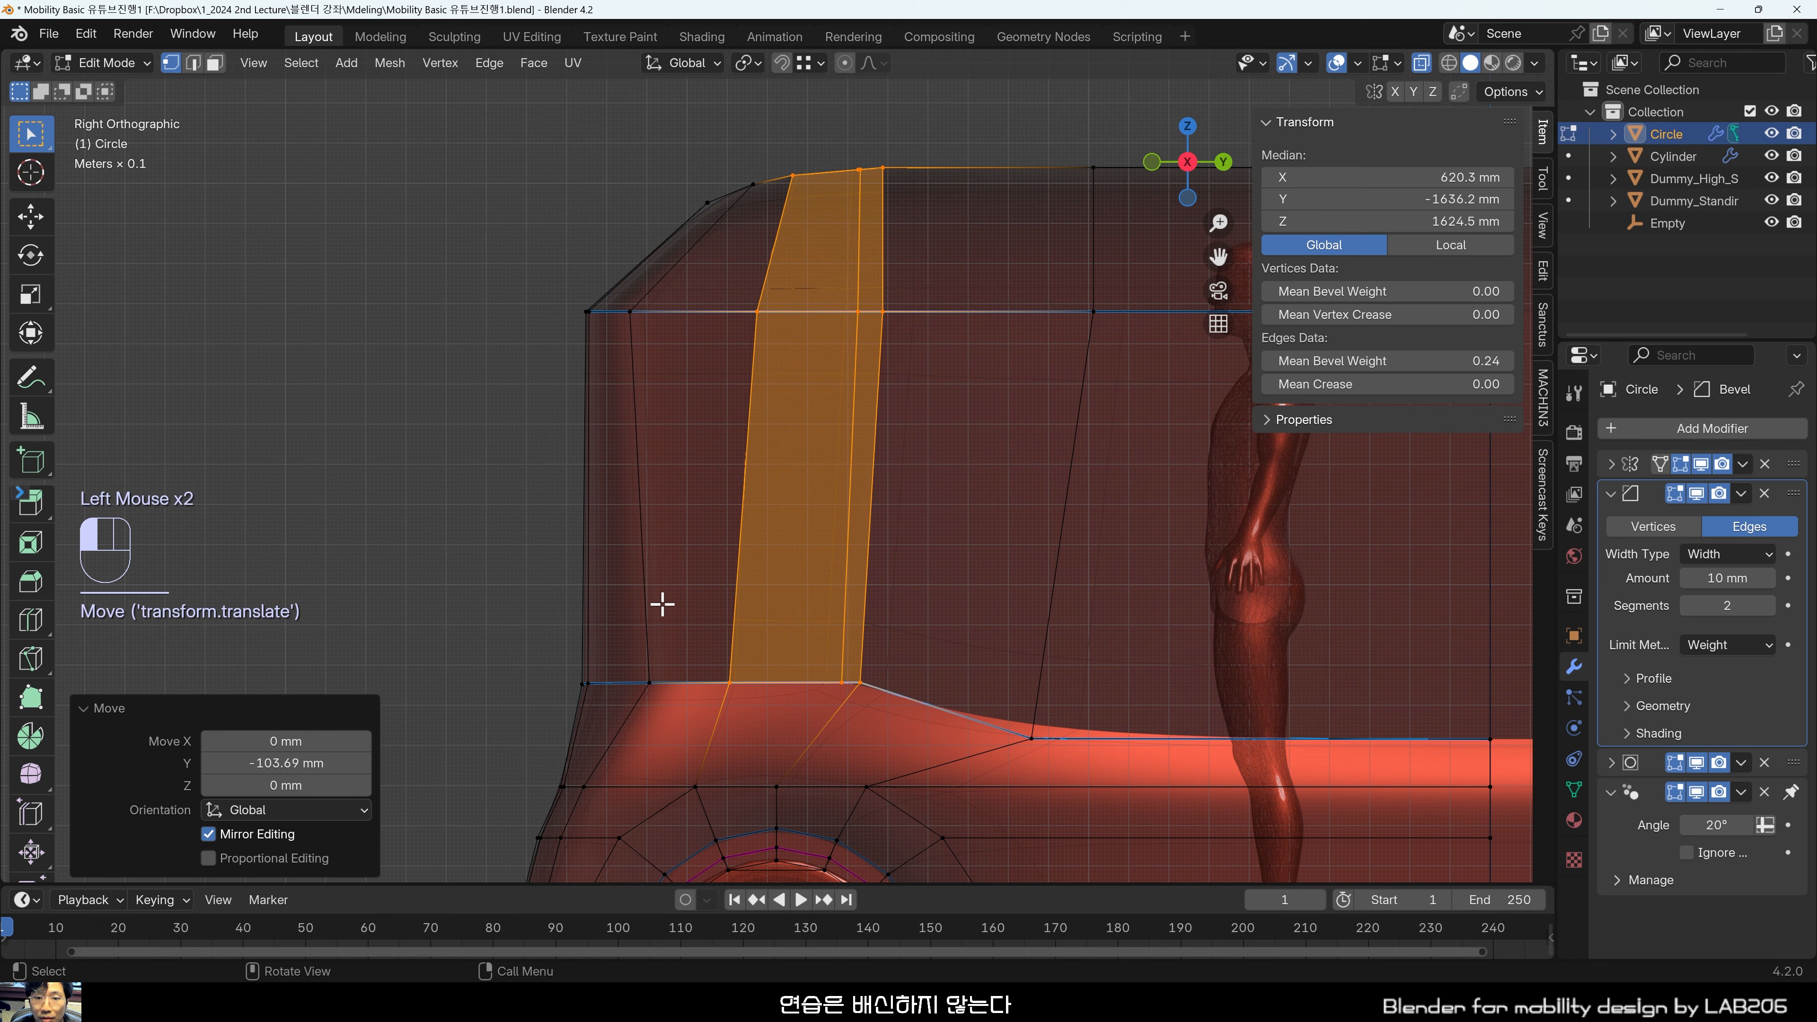
Move the three edge lines' vertices on the window band's lower edge about -115 mm along Y.
left_click(715, 625)
left_click_drag(702, 625, 900, 730)
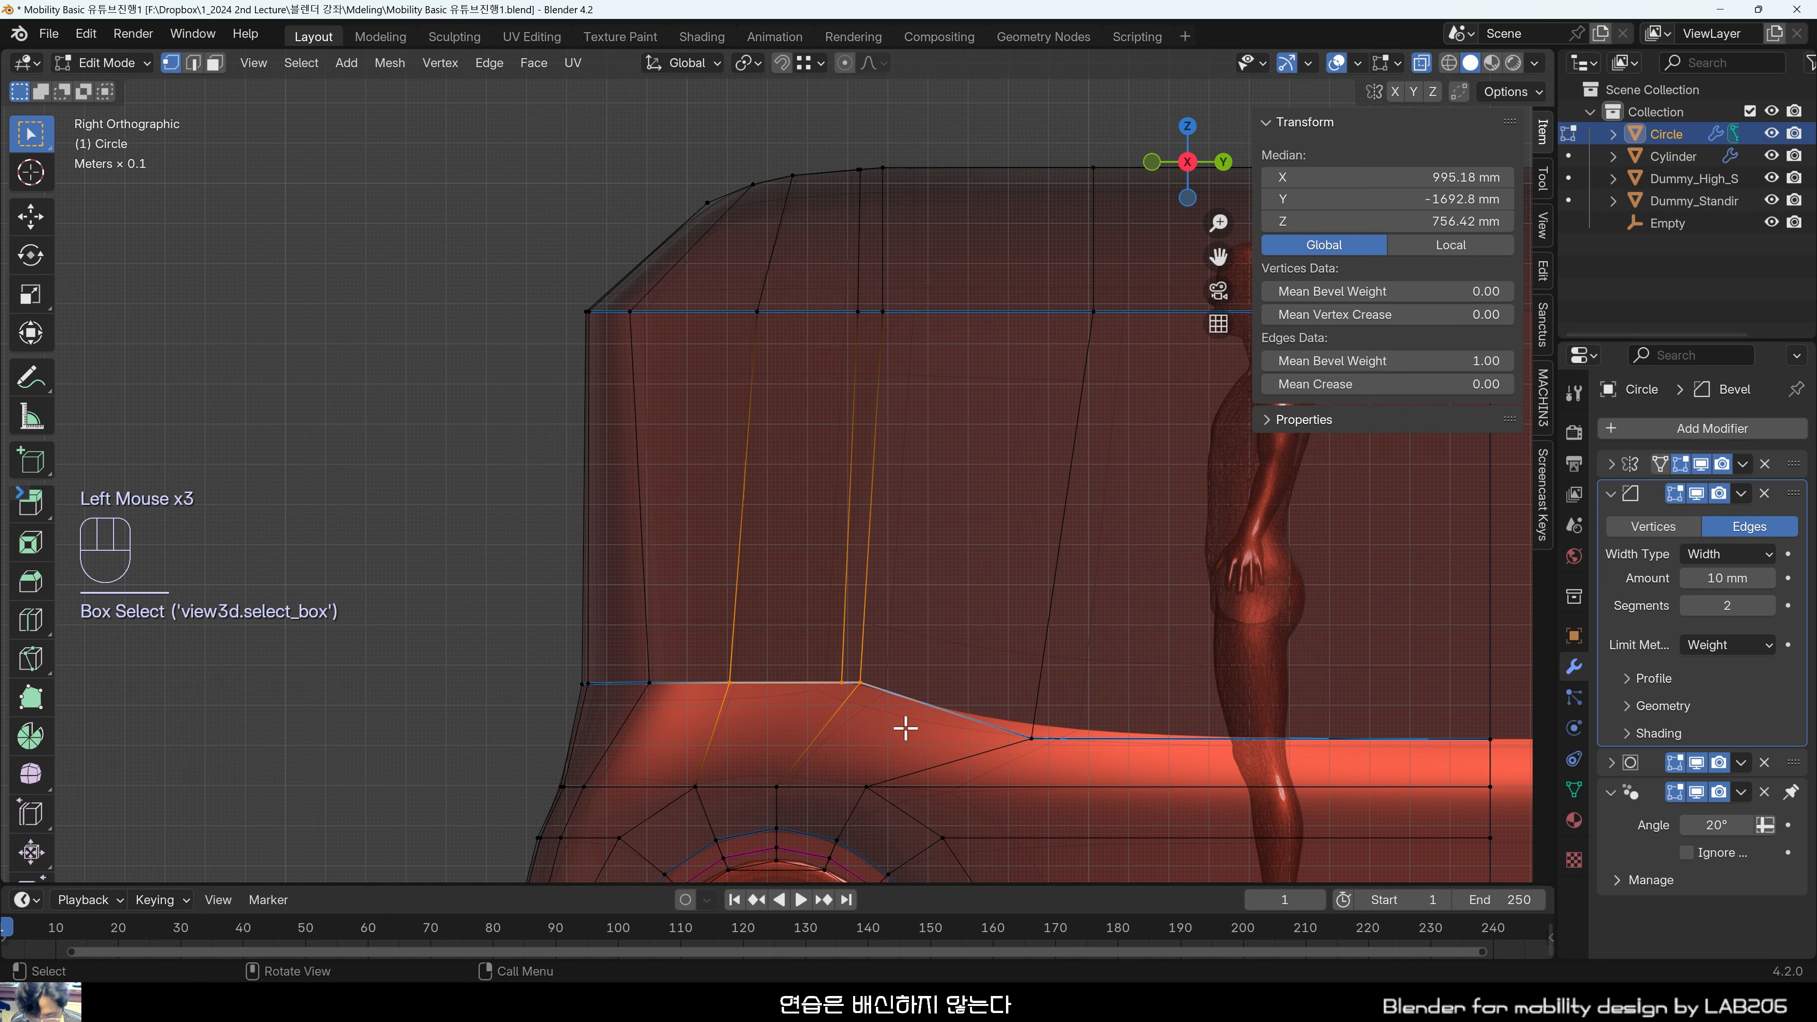
key("g")
key("y")
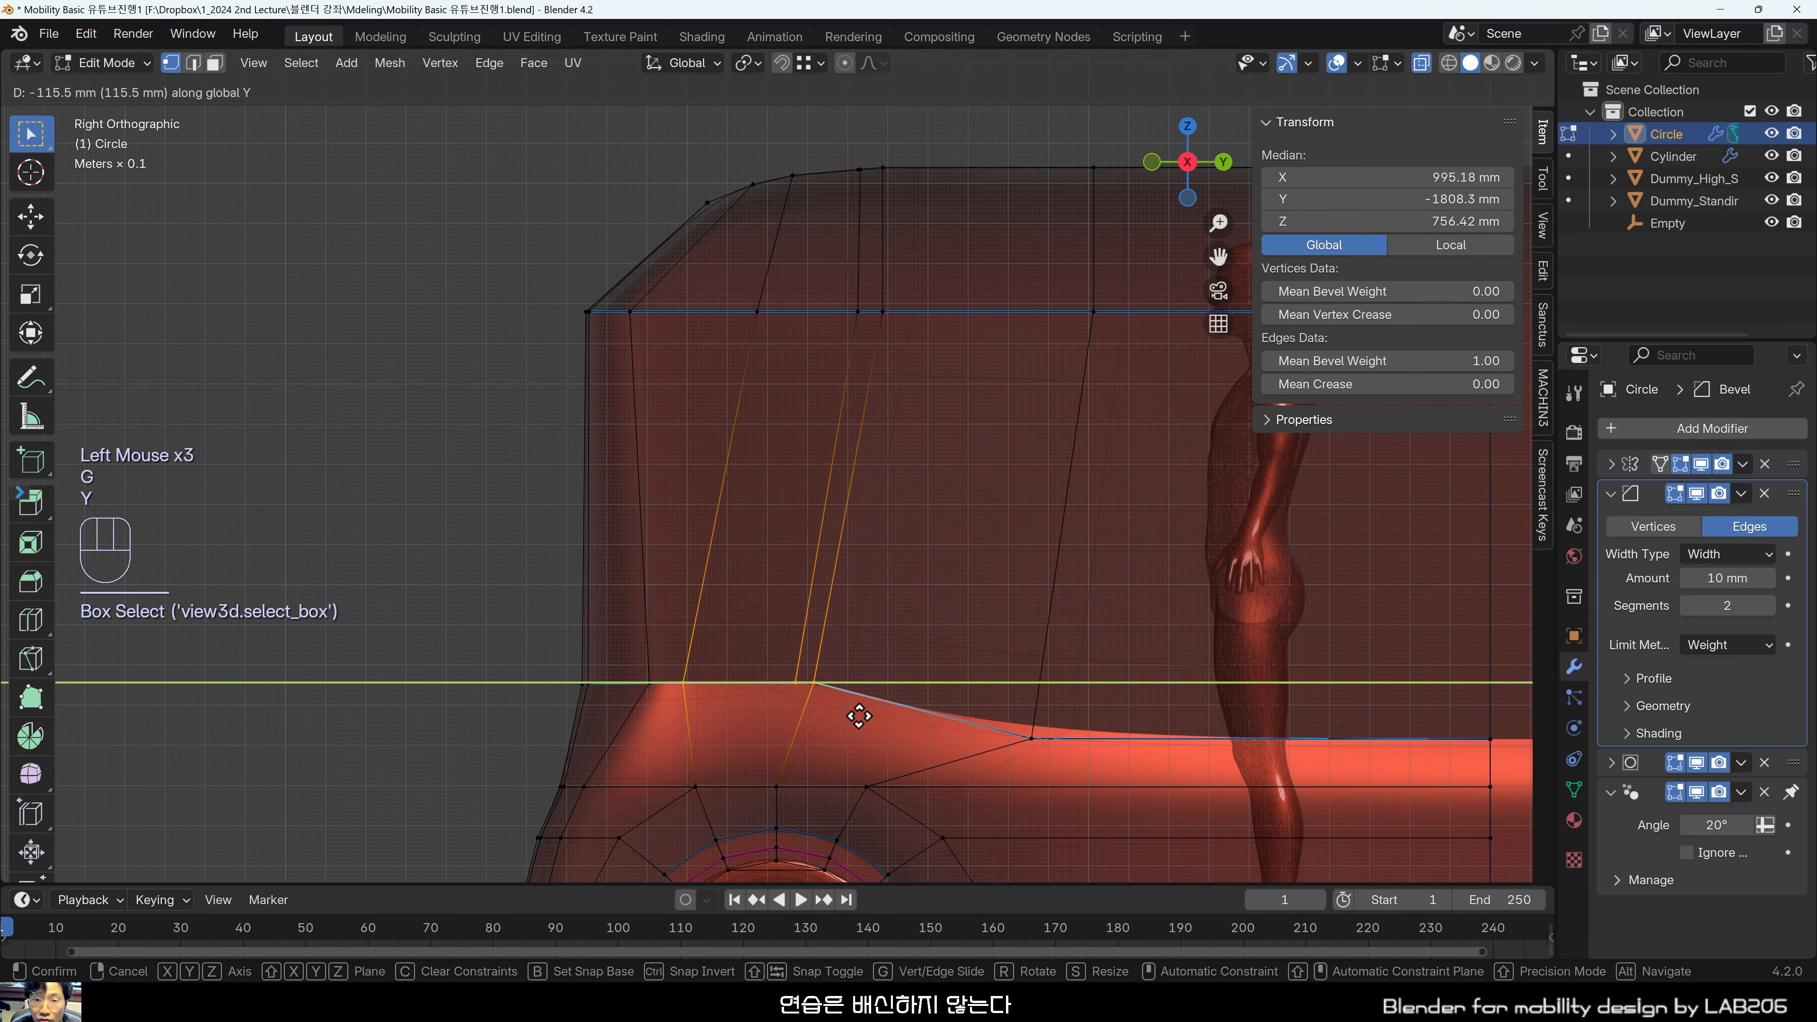
left_click(857, 713)
Move the two lower-edge vertices at the upper end of the window-band step about -55 mm along Y.
left_click(896, 693)
key("g")
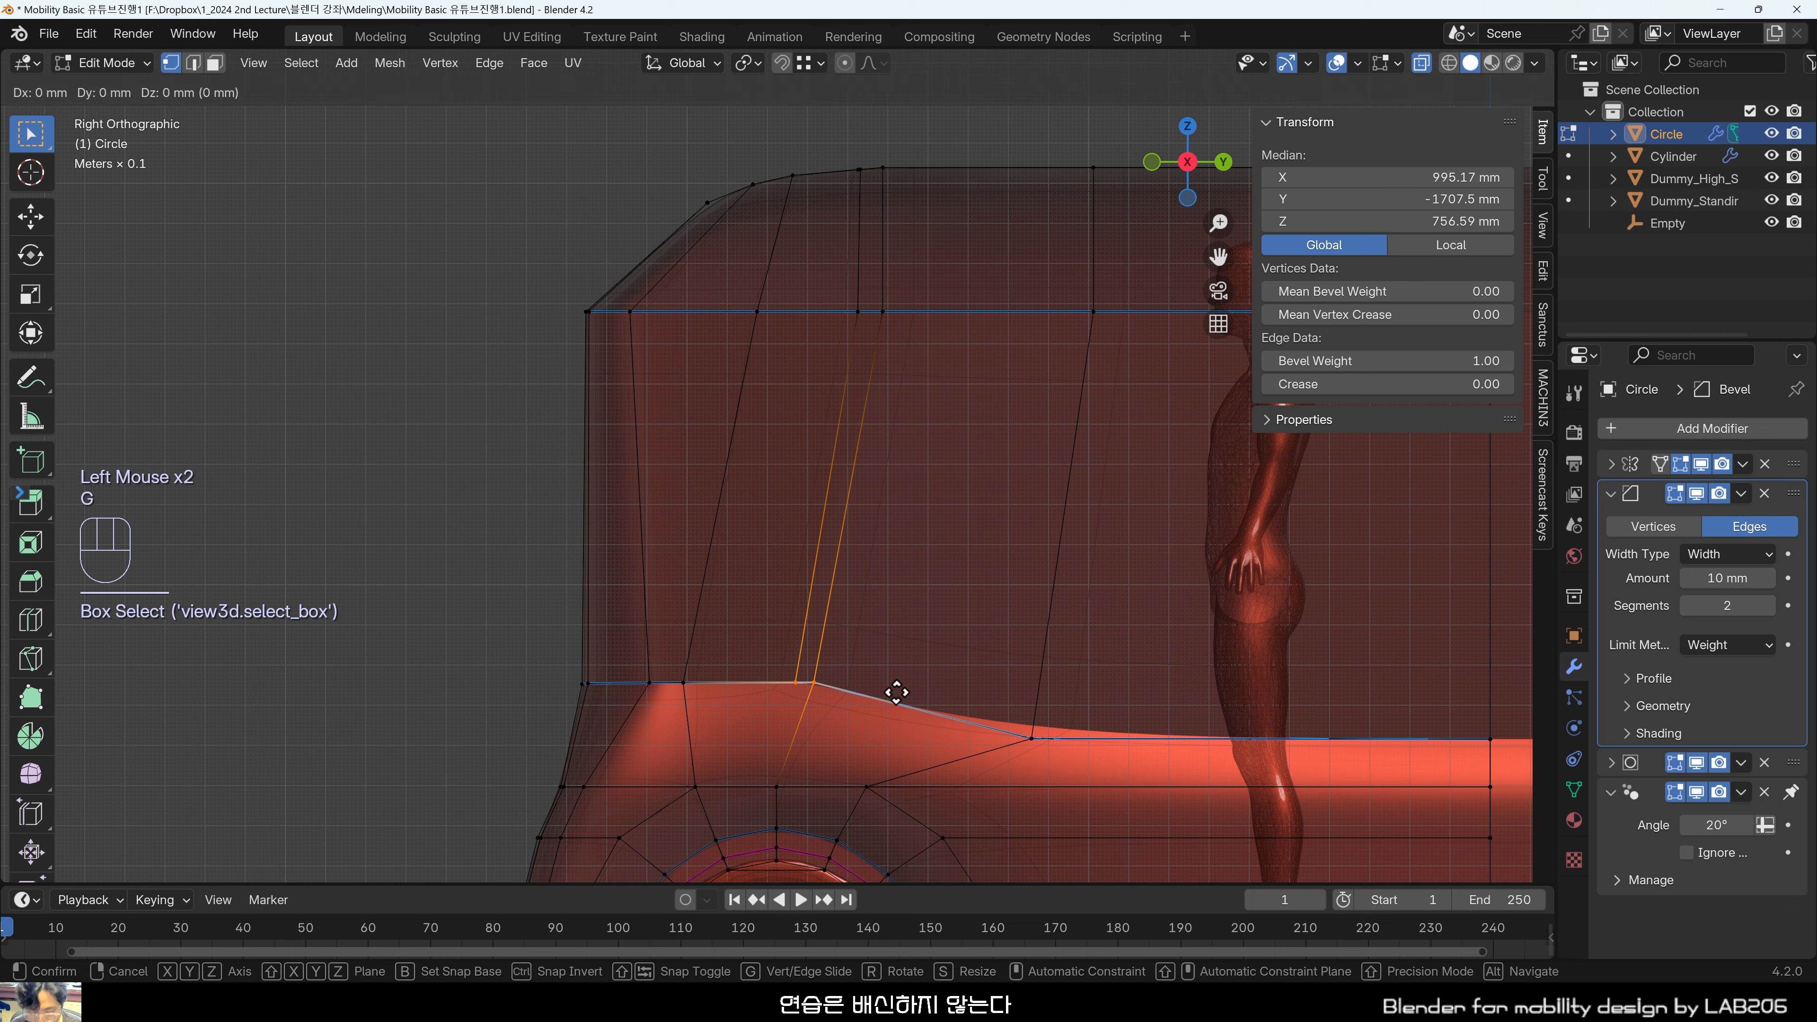
key("y")
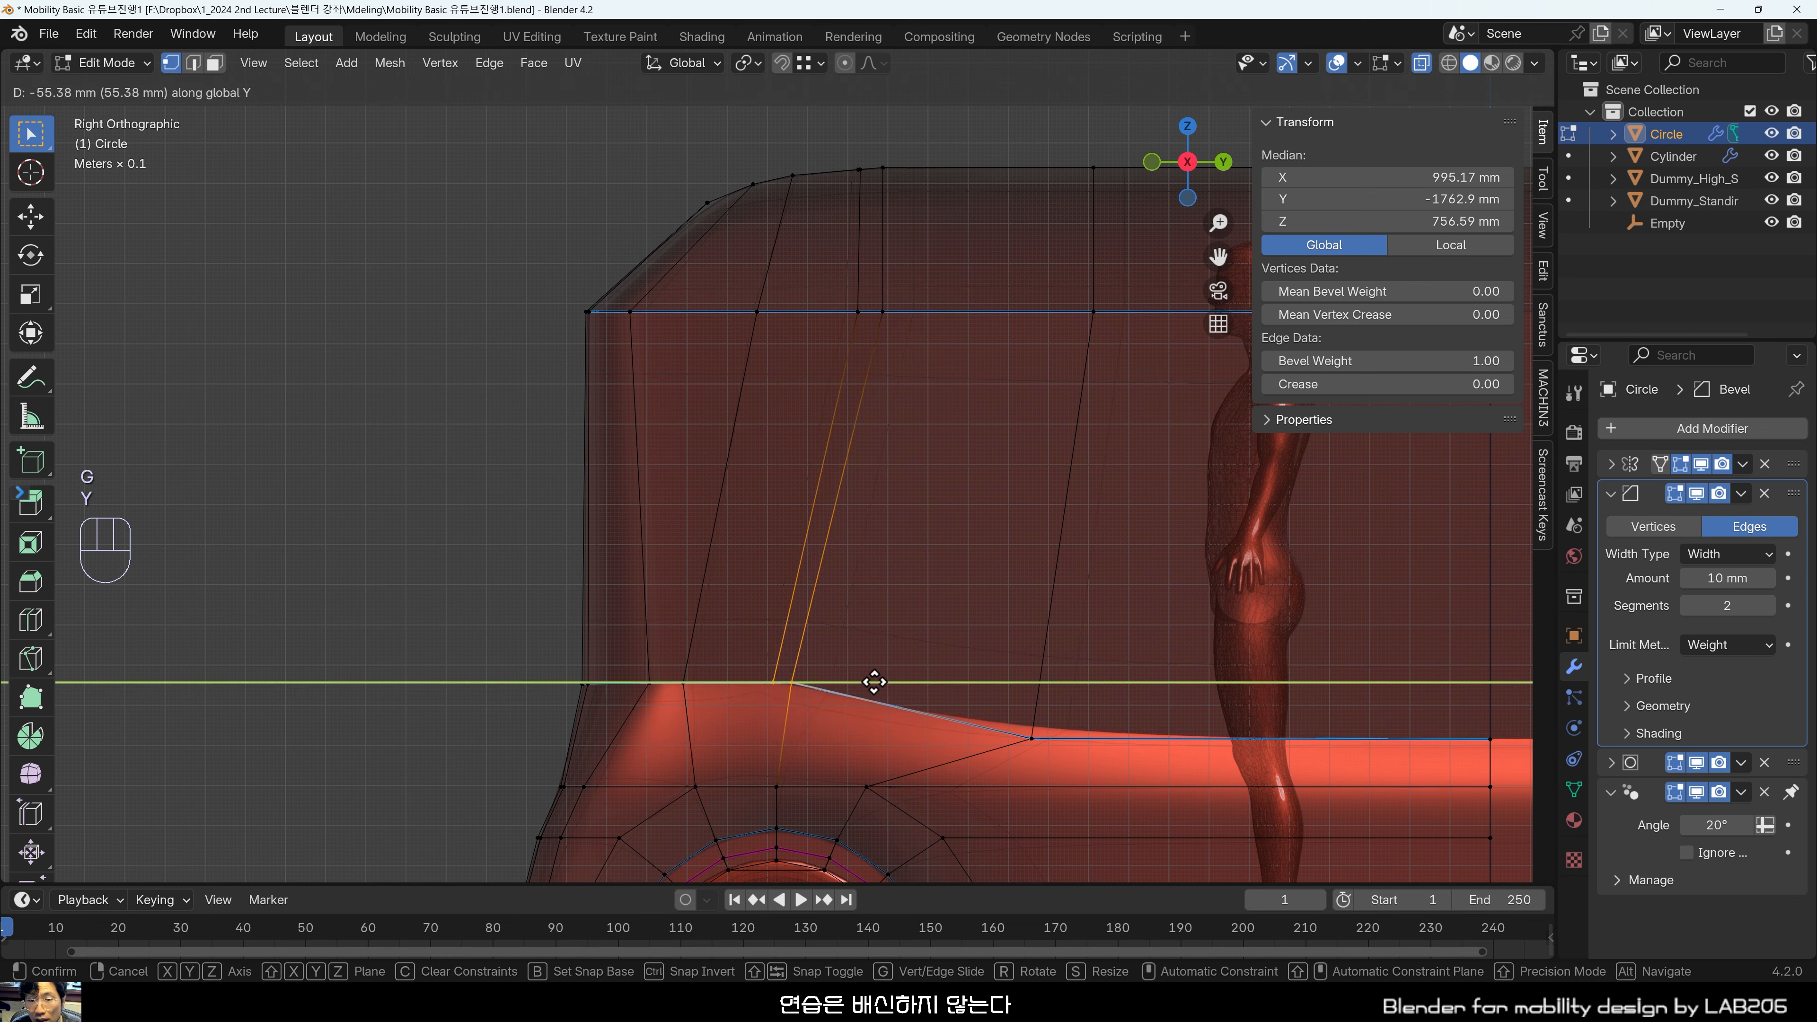
left_click(877, 680)
Move the roofline and roof vertices of the two closely spaced edge lines about -71 mm along Y.
left_click(913, 617)
left_click_drag(818, 286, 934, 380)
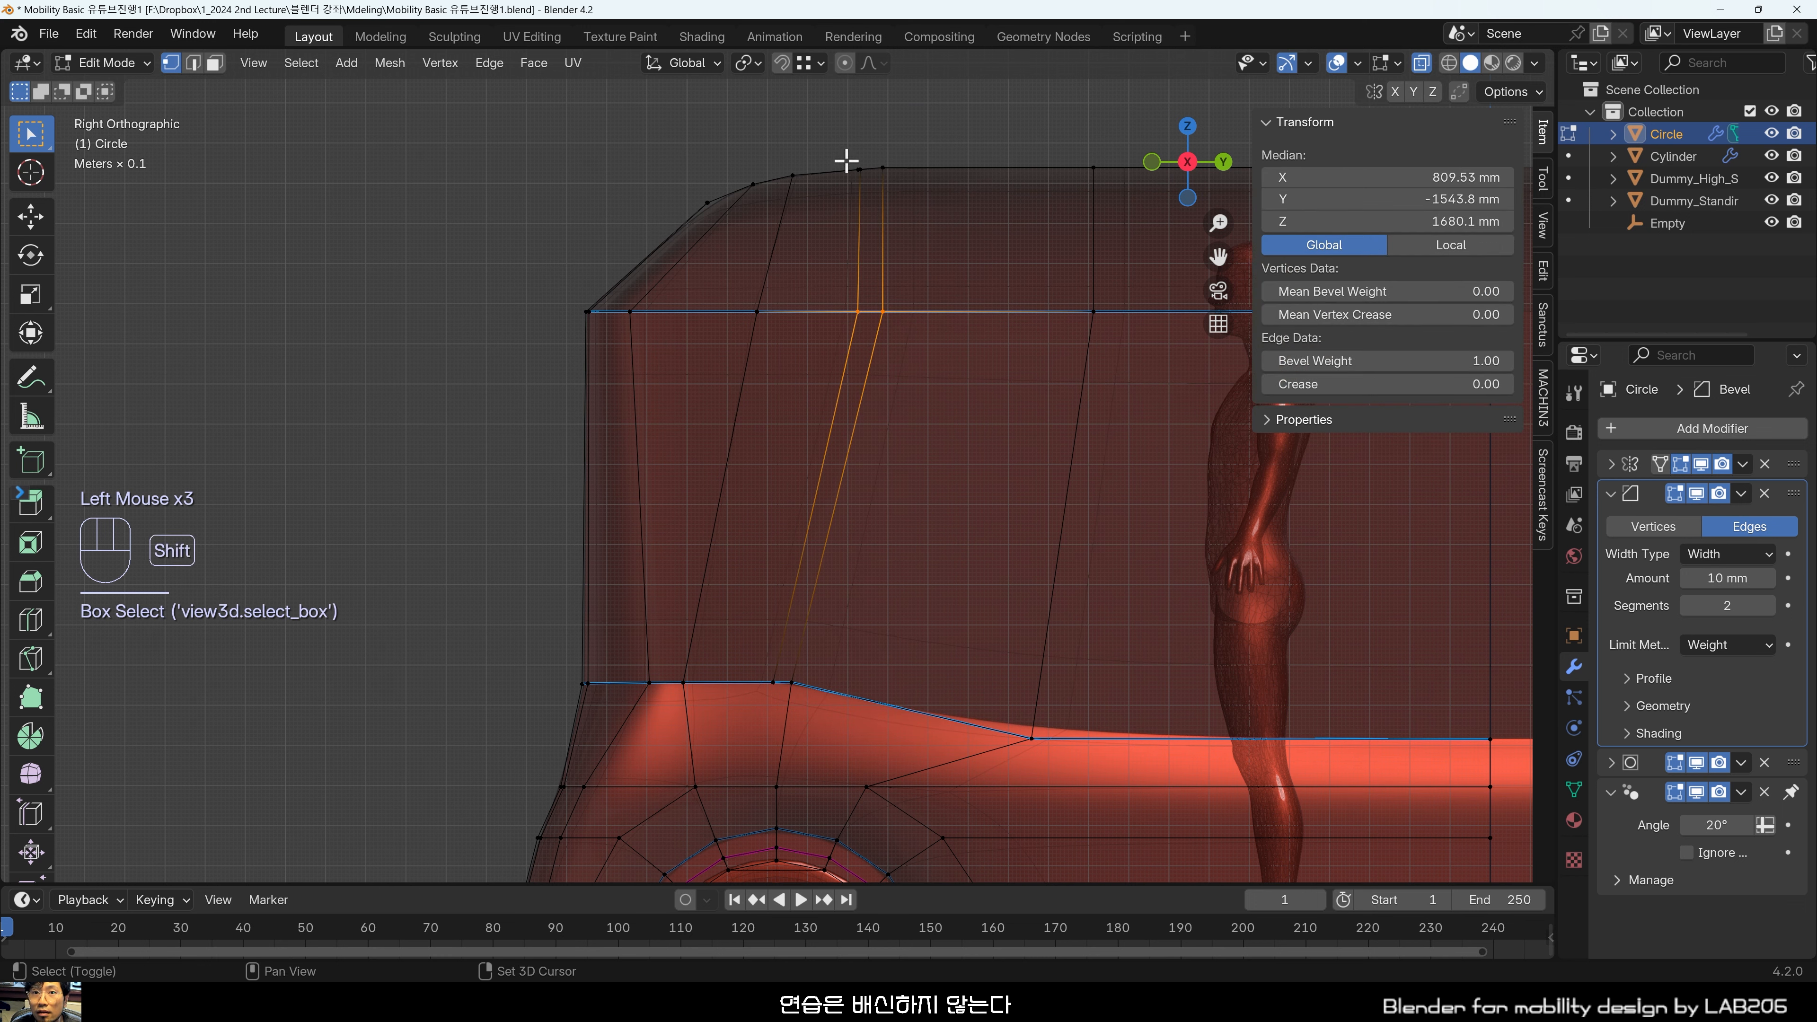
left_click(862, 169, "shift")
key("g")
key("y")
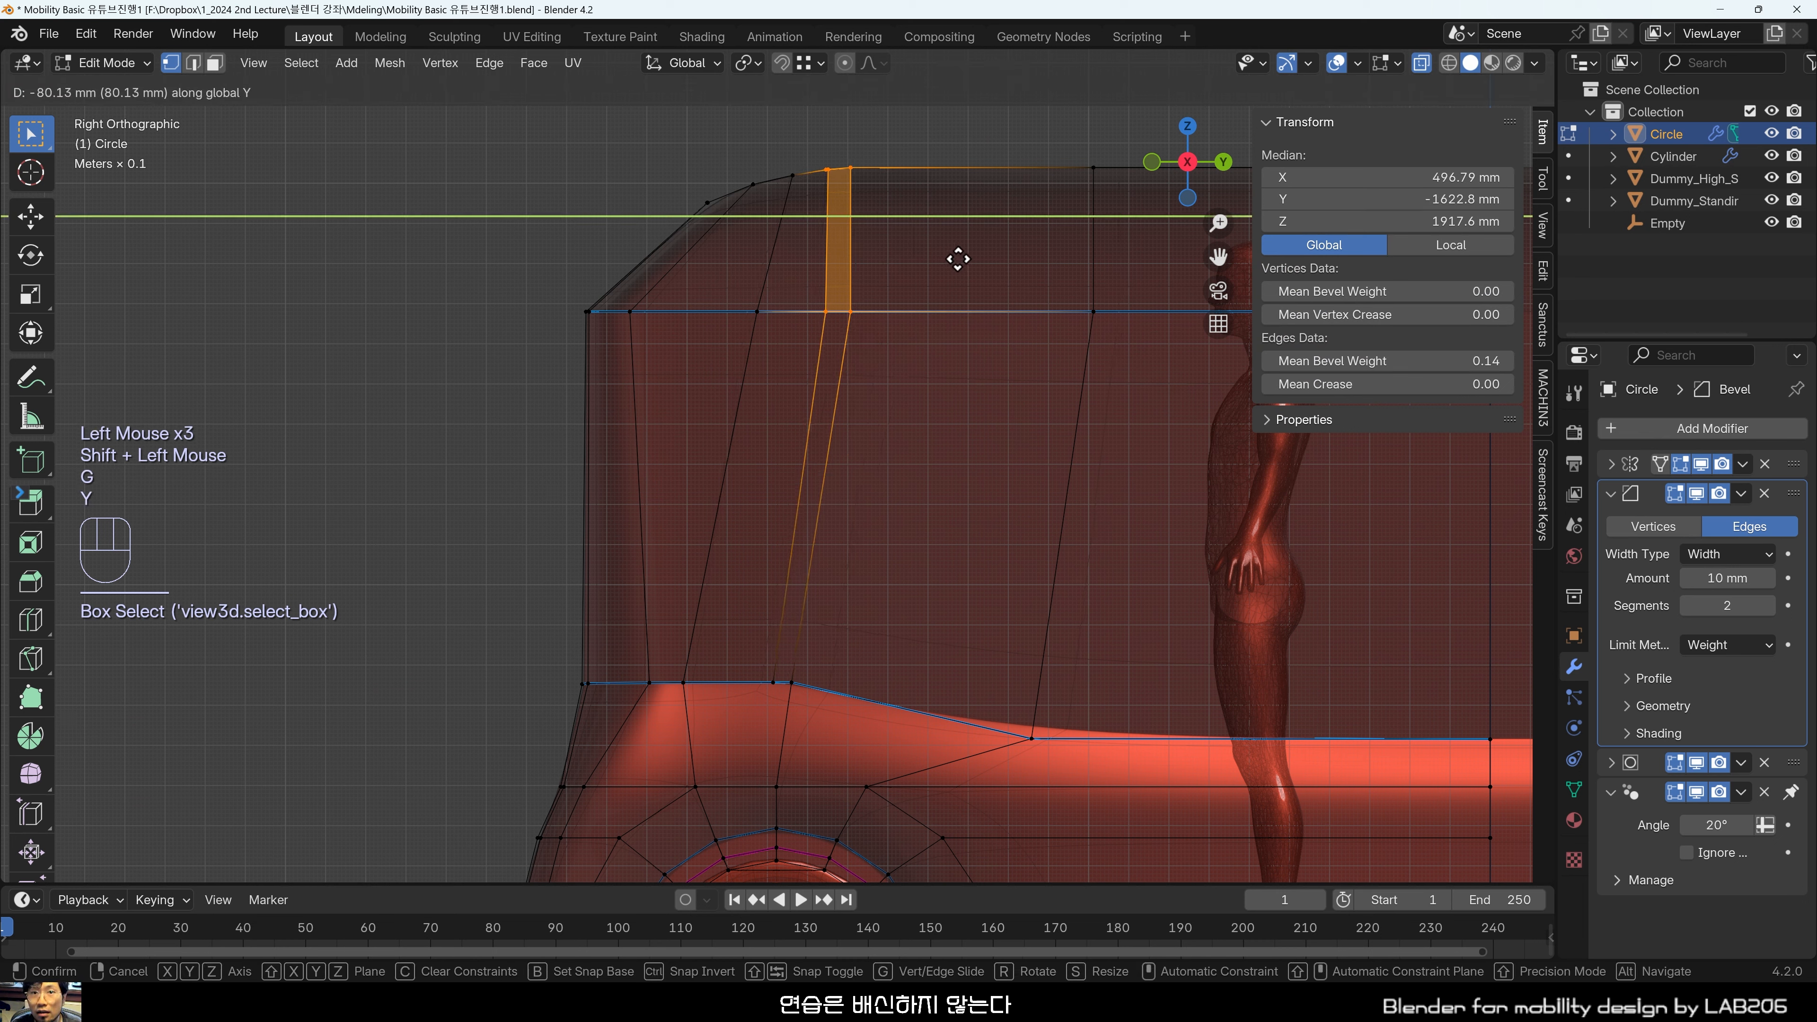
left_click(957, 257)
Shift only the roofline vertices of the two closely spaced edge lines farther in the -Y direction.
left_click(823, 306)
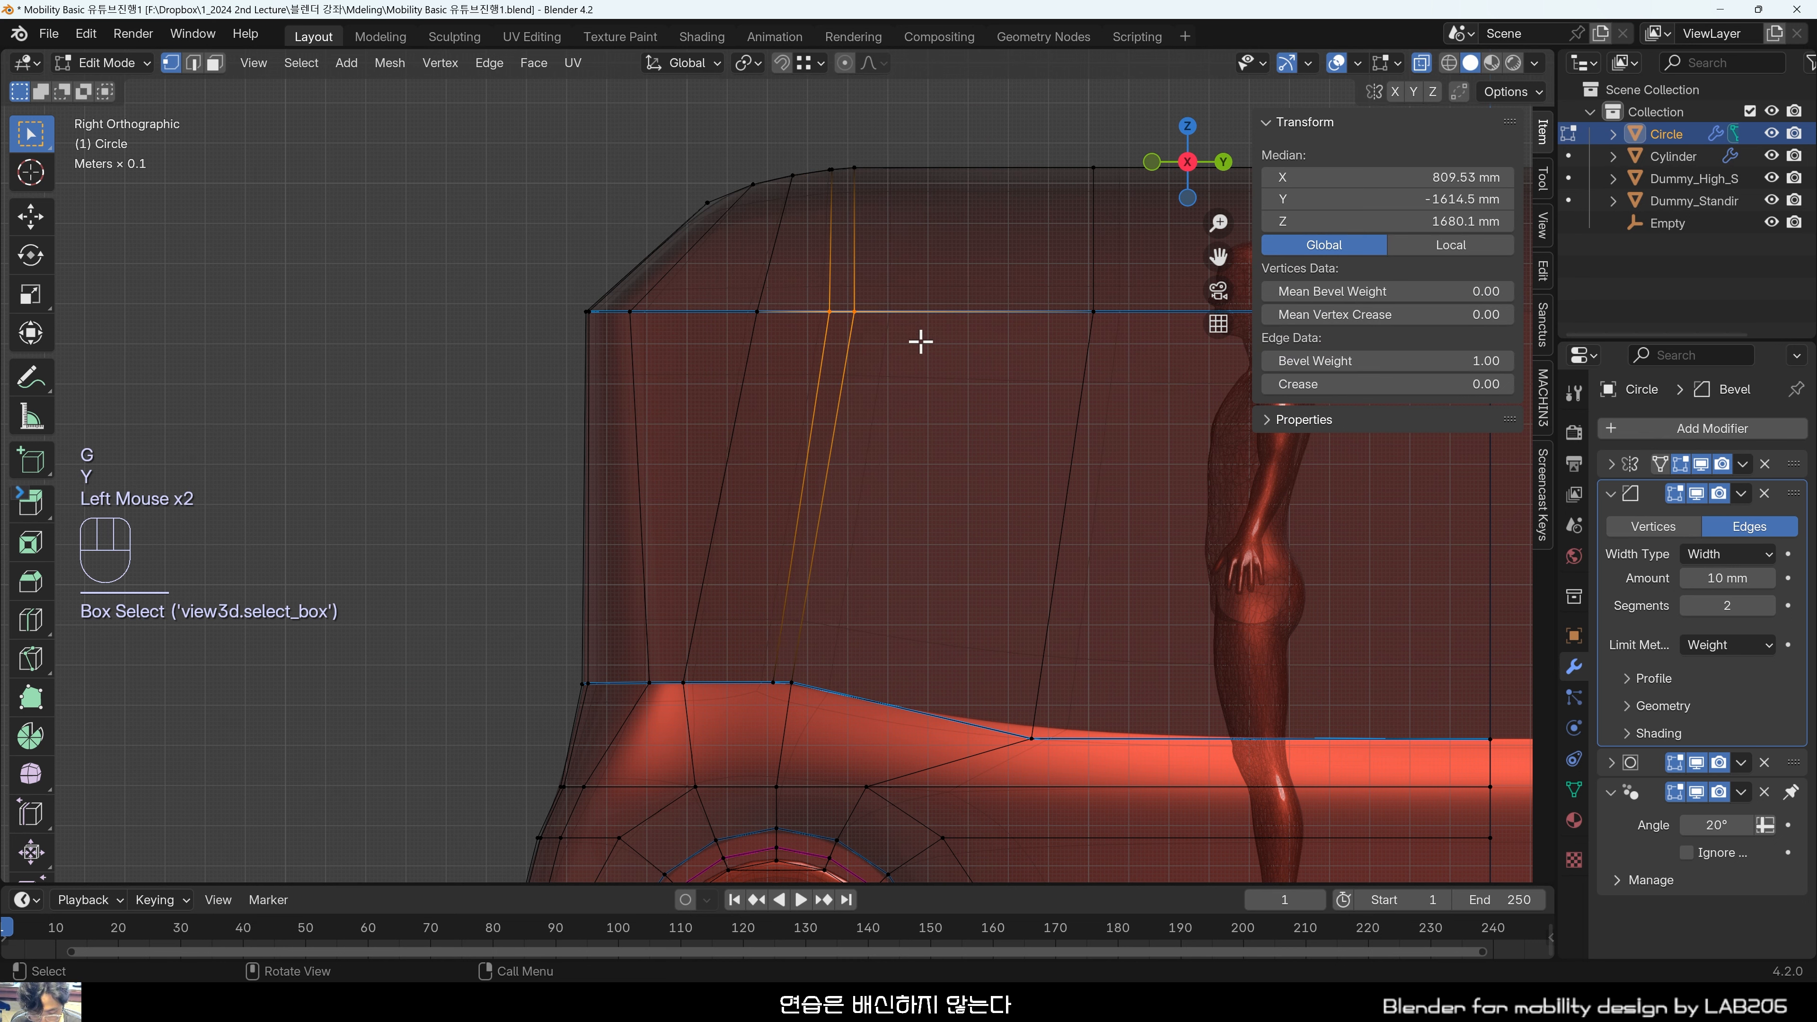
key("g")
key("y")
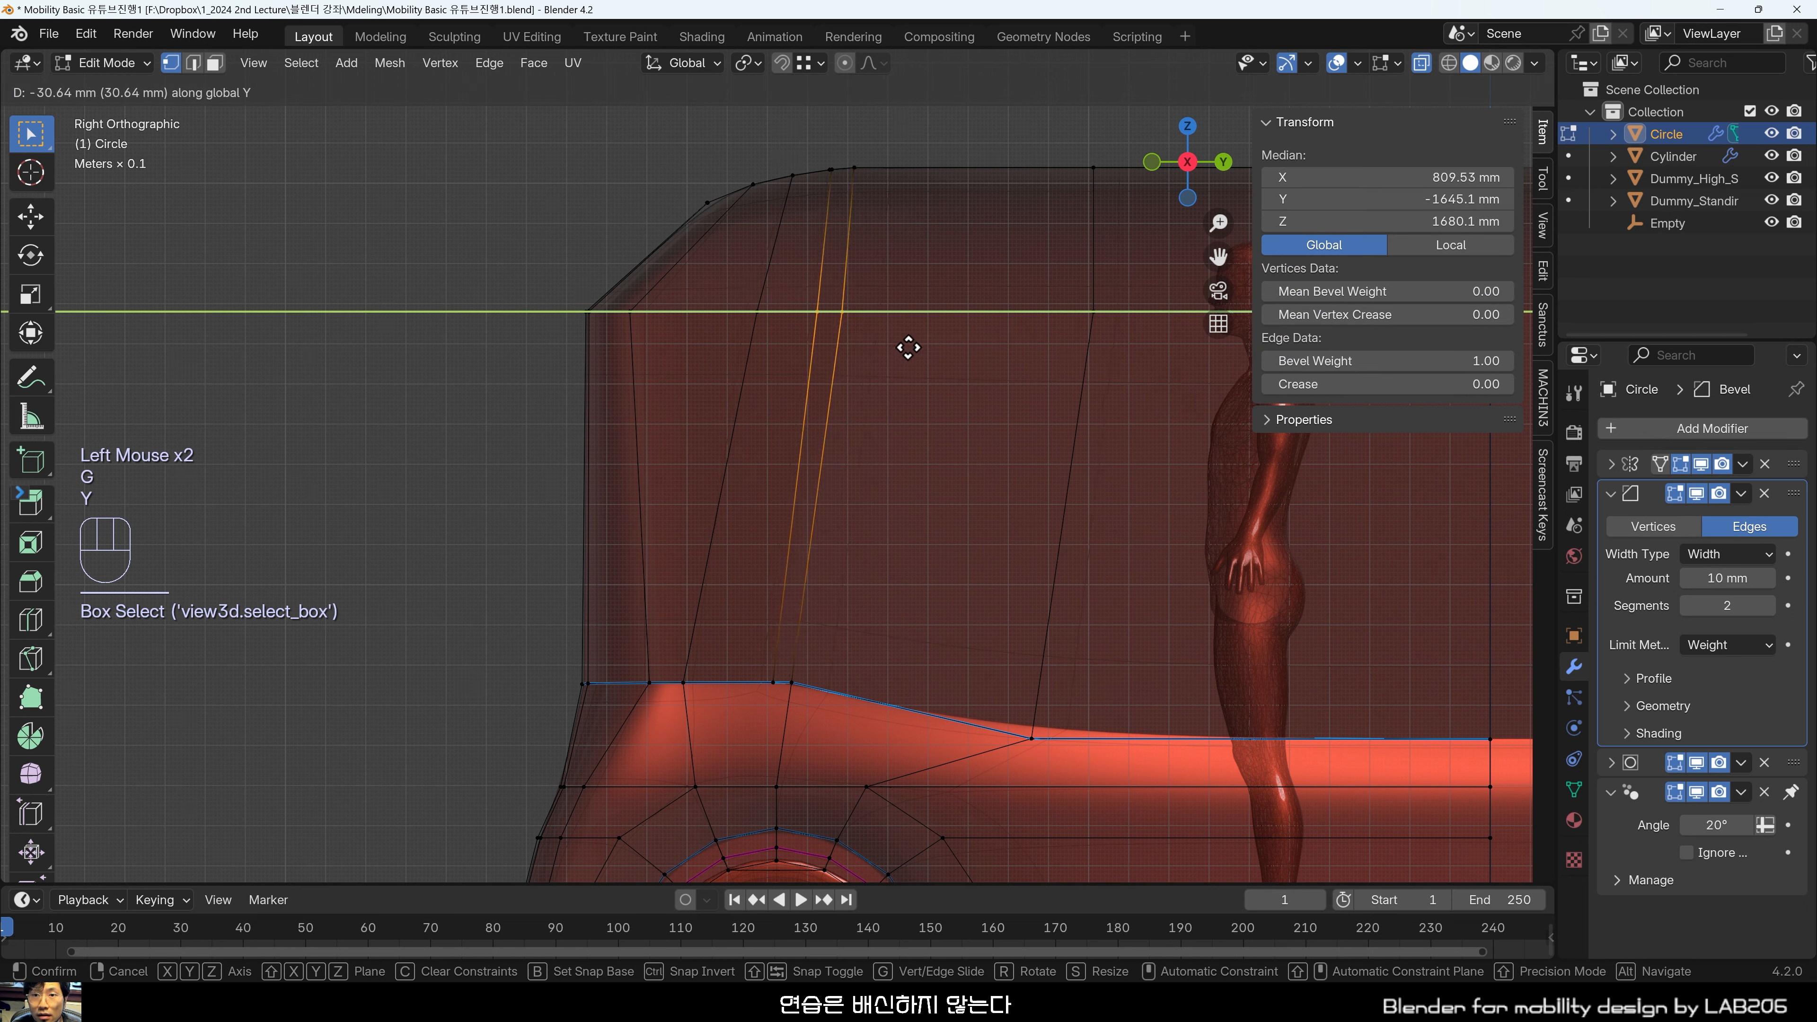
left_click(937, 458)
Clear the selection, turn off X-ray and examine the reshaped surface around the window-band step and wheel arch from several angles.
left_click(872, 864)
scroll(877, 823, "up", 1)
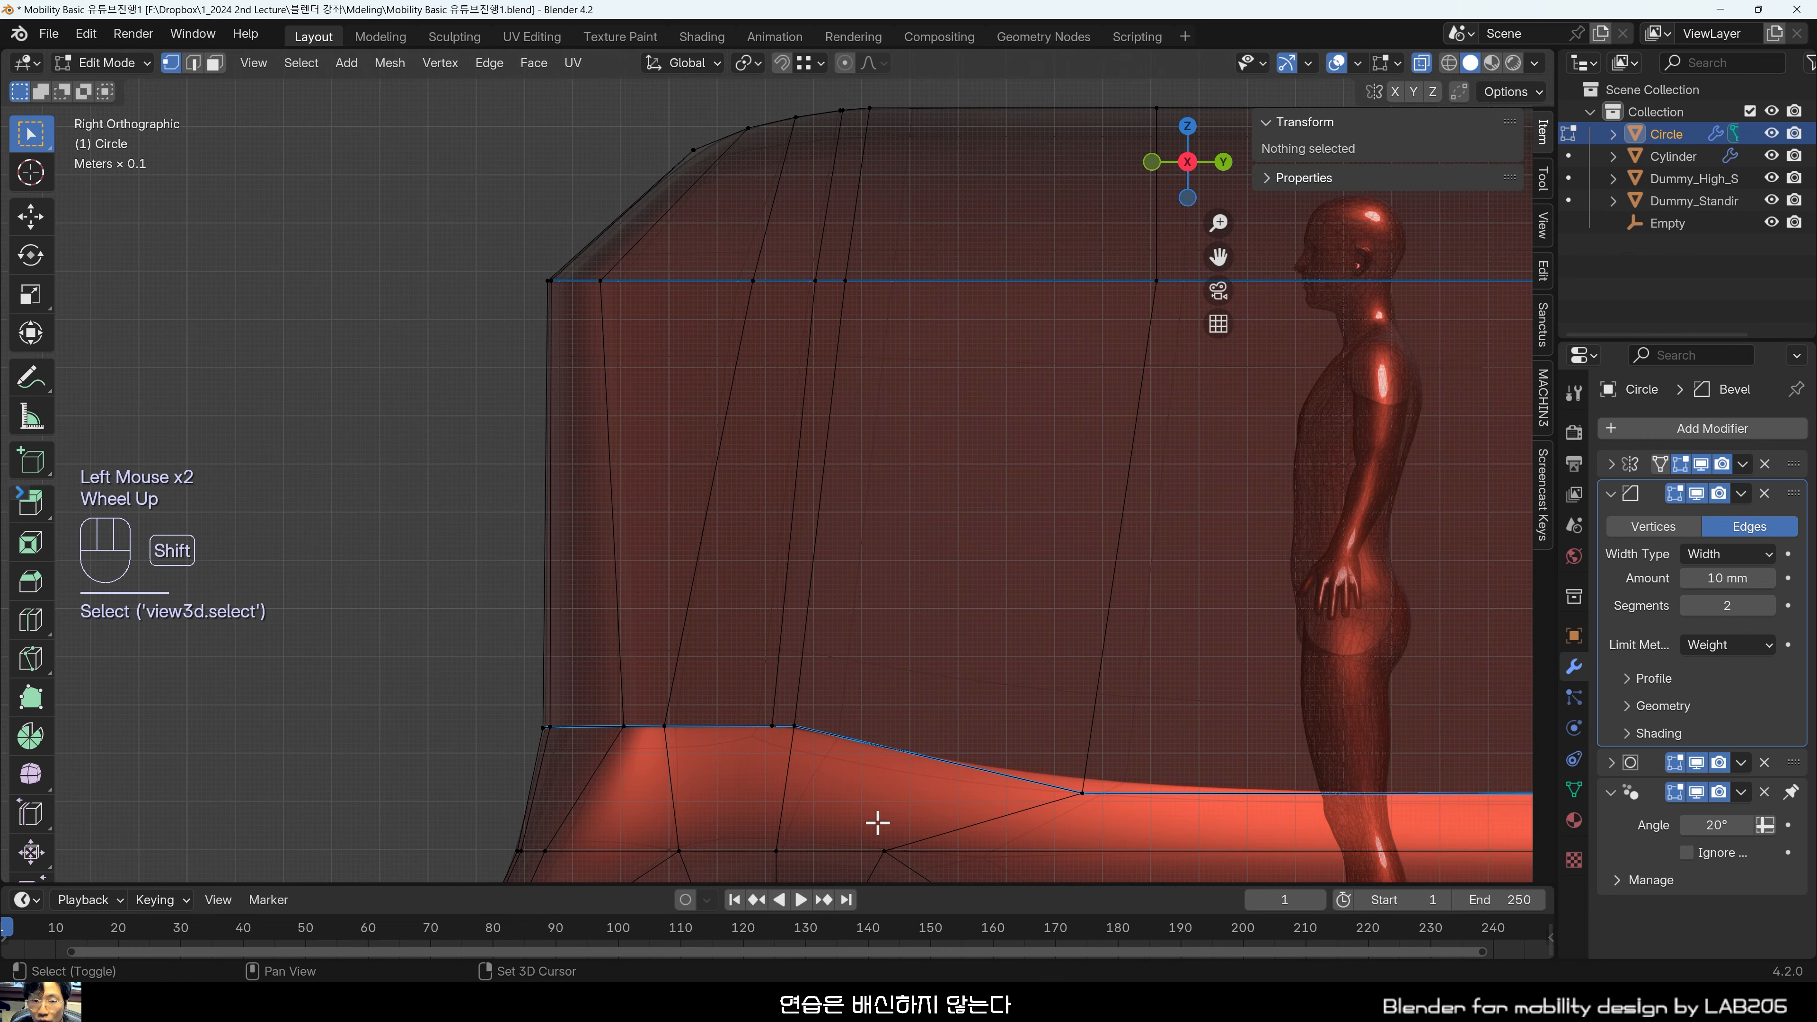
middle_click_drag(877, 823, 1067, 410, "shift")
scroll(1087, 430, "up", 2)
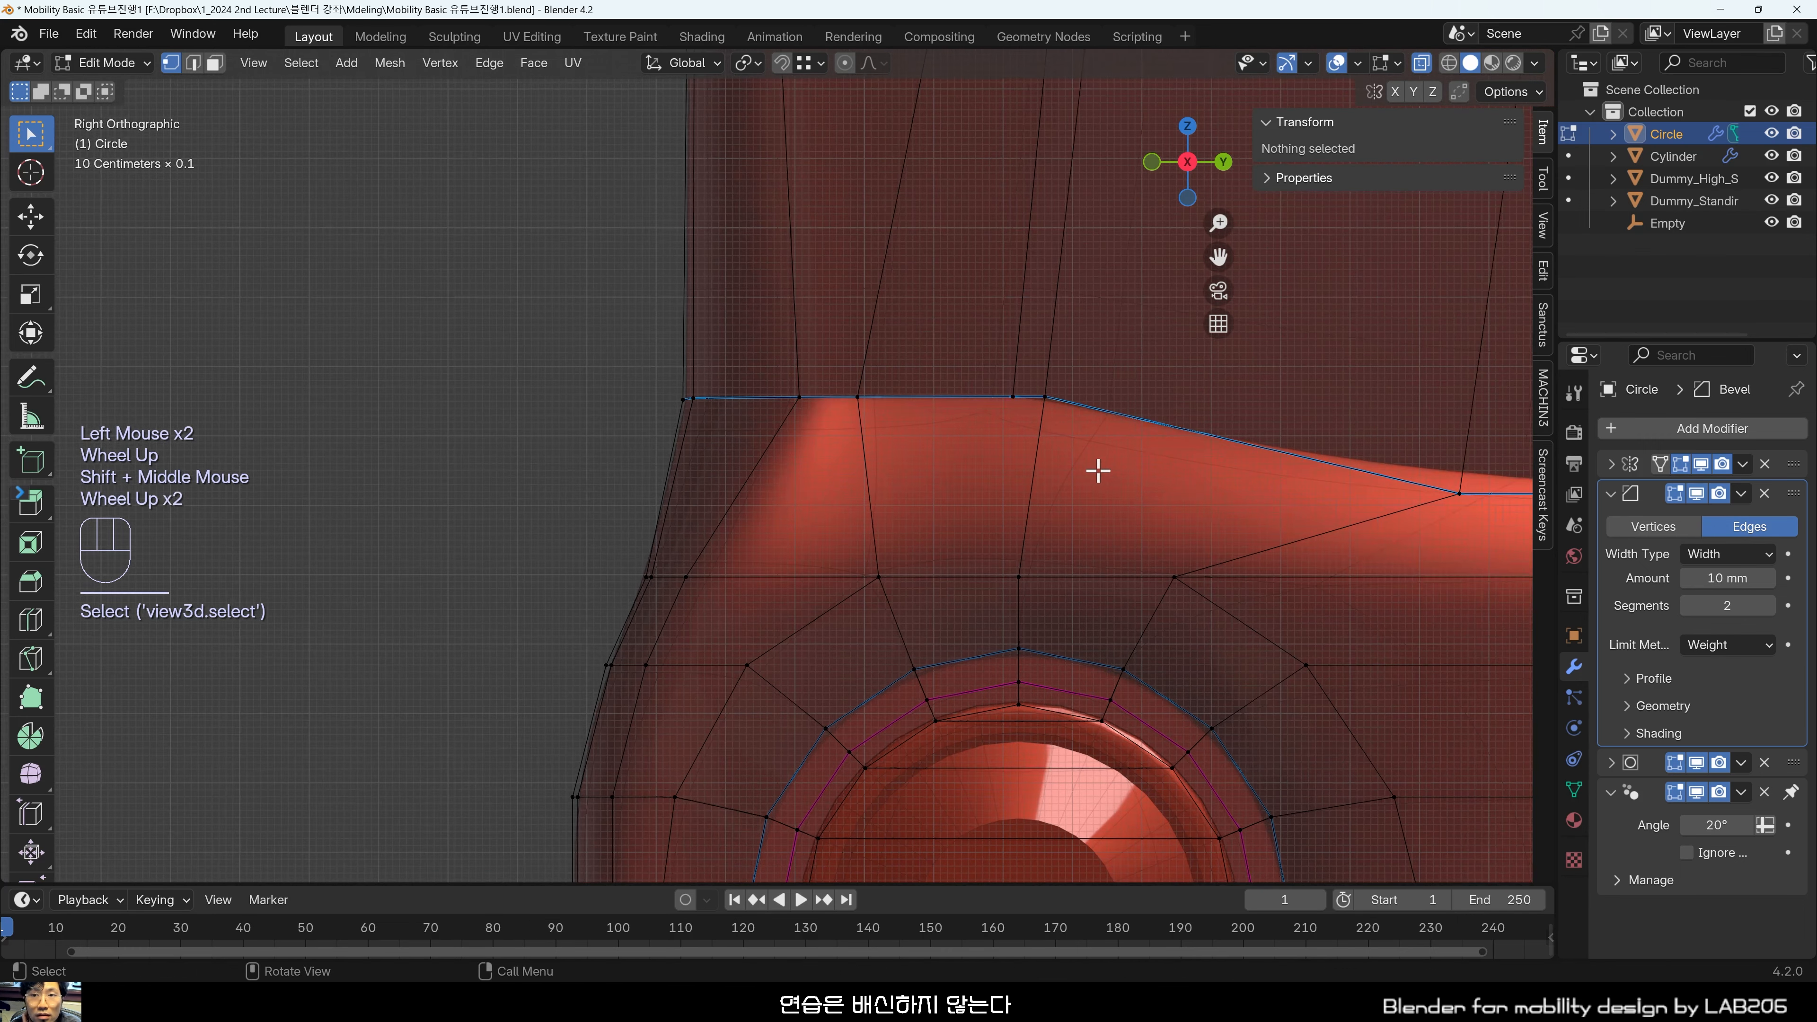
scroll(1096, 486, "down", 1)
scroll(1033, 512, "up", 1)
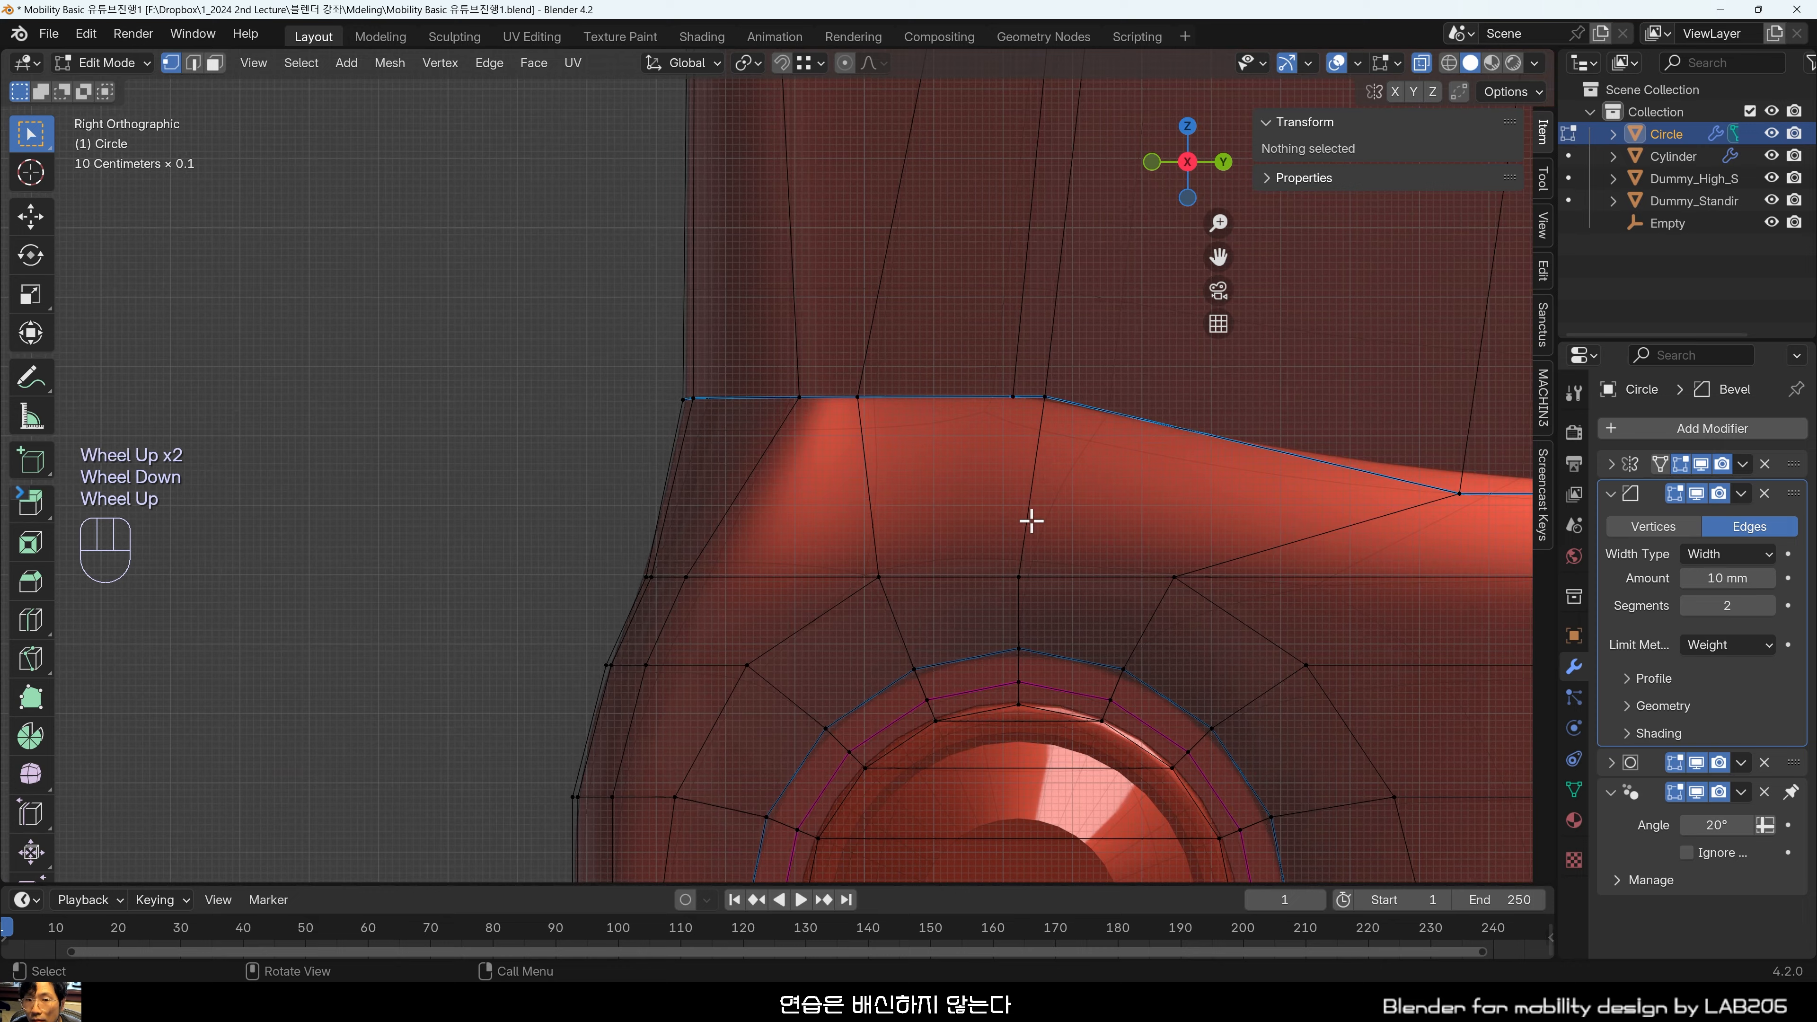
middle_click_drag(1030, 520, 1040, 567)
key("alt+z")
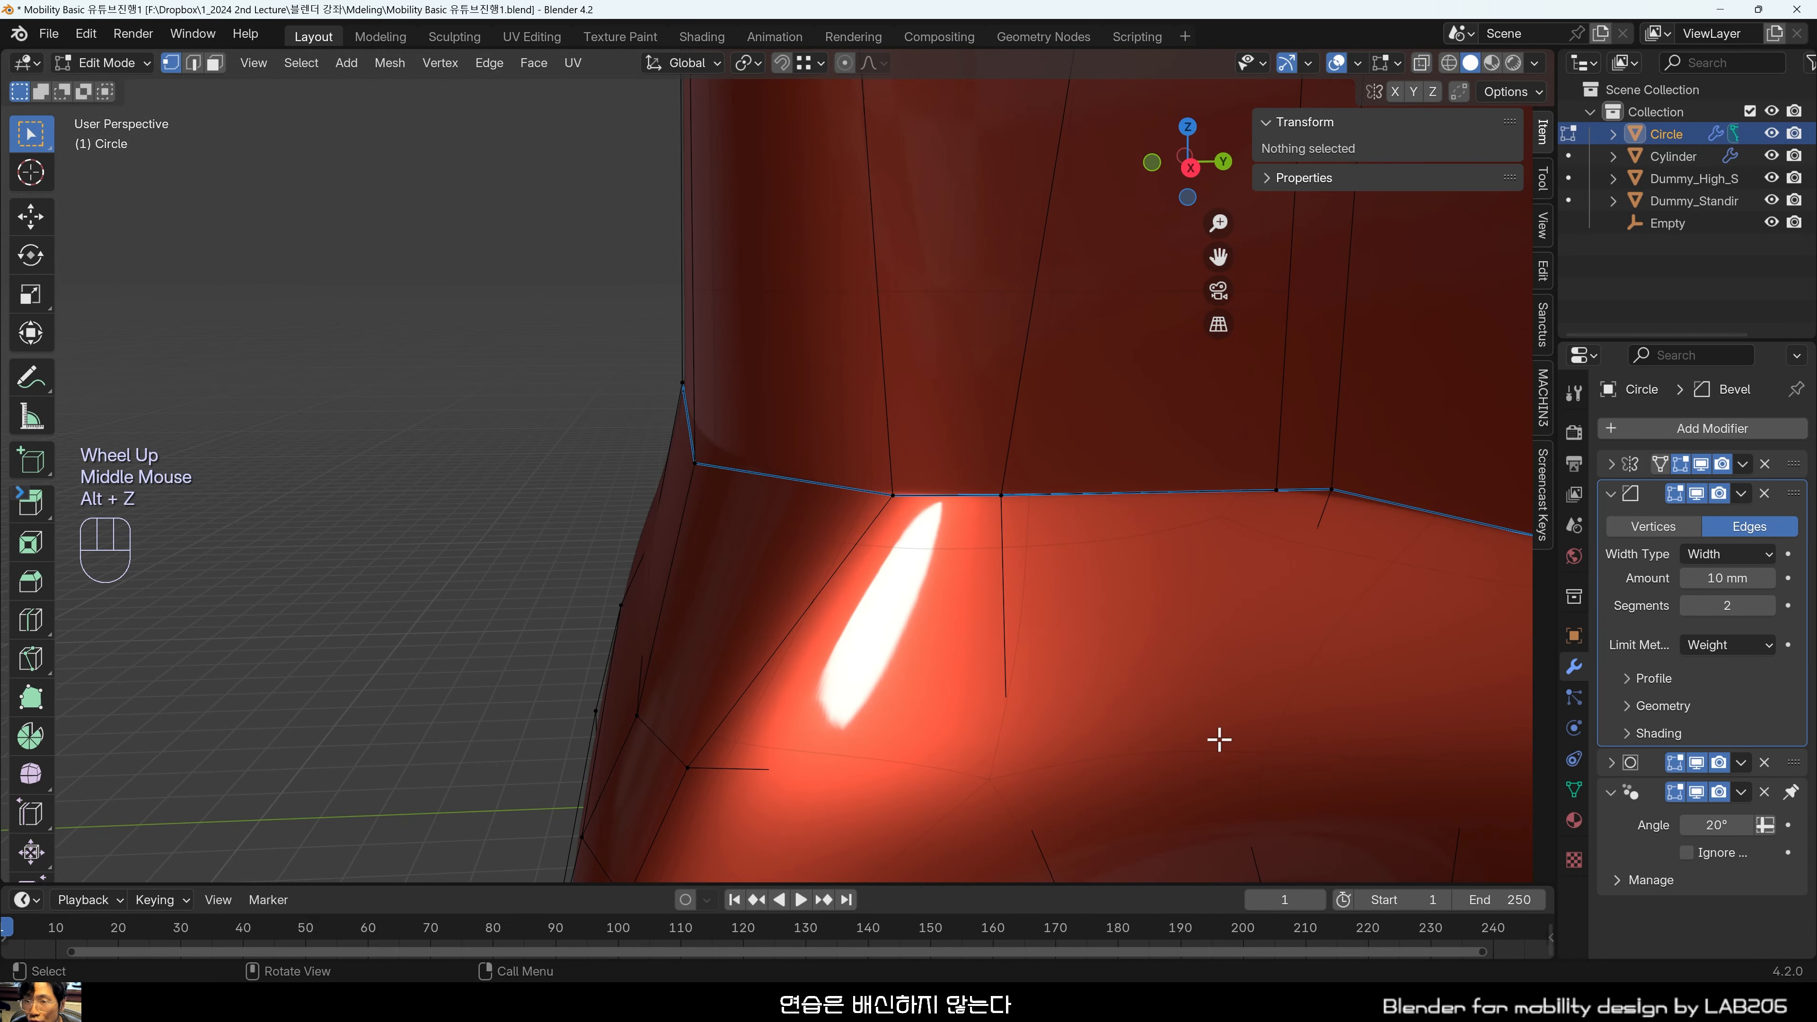
scroll(1225, 673, "down", 1)
middle_click_drag(1225, 674, 983, 744, "shift")
scroll(937, 819, "up", 1)
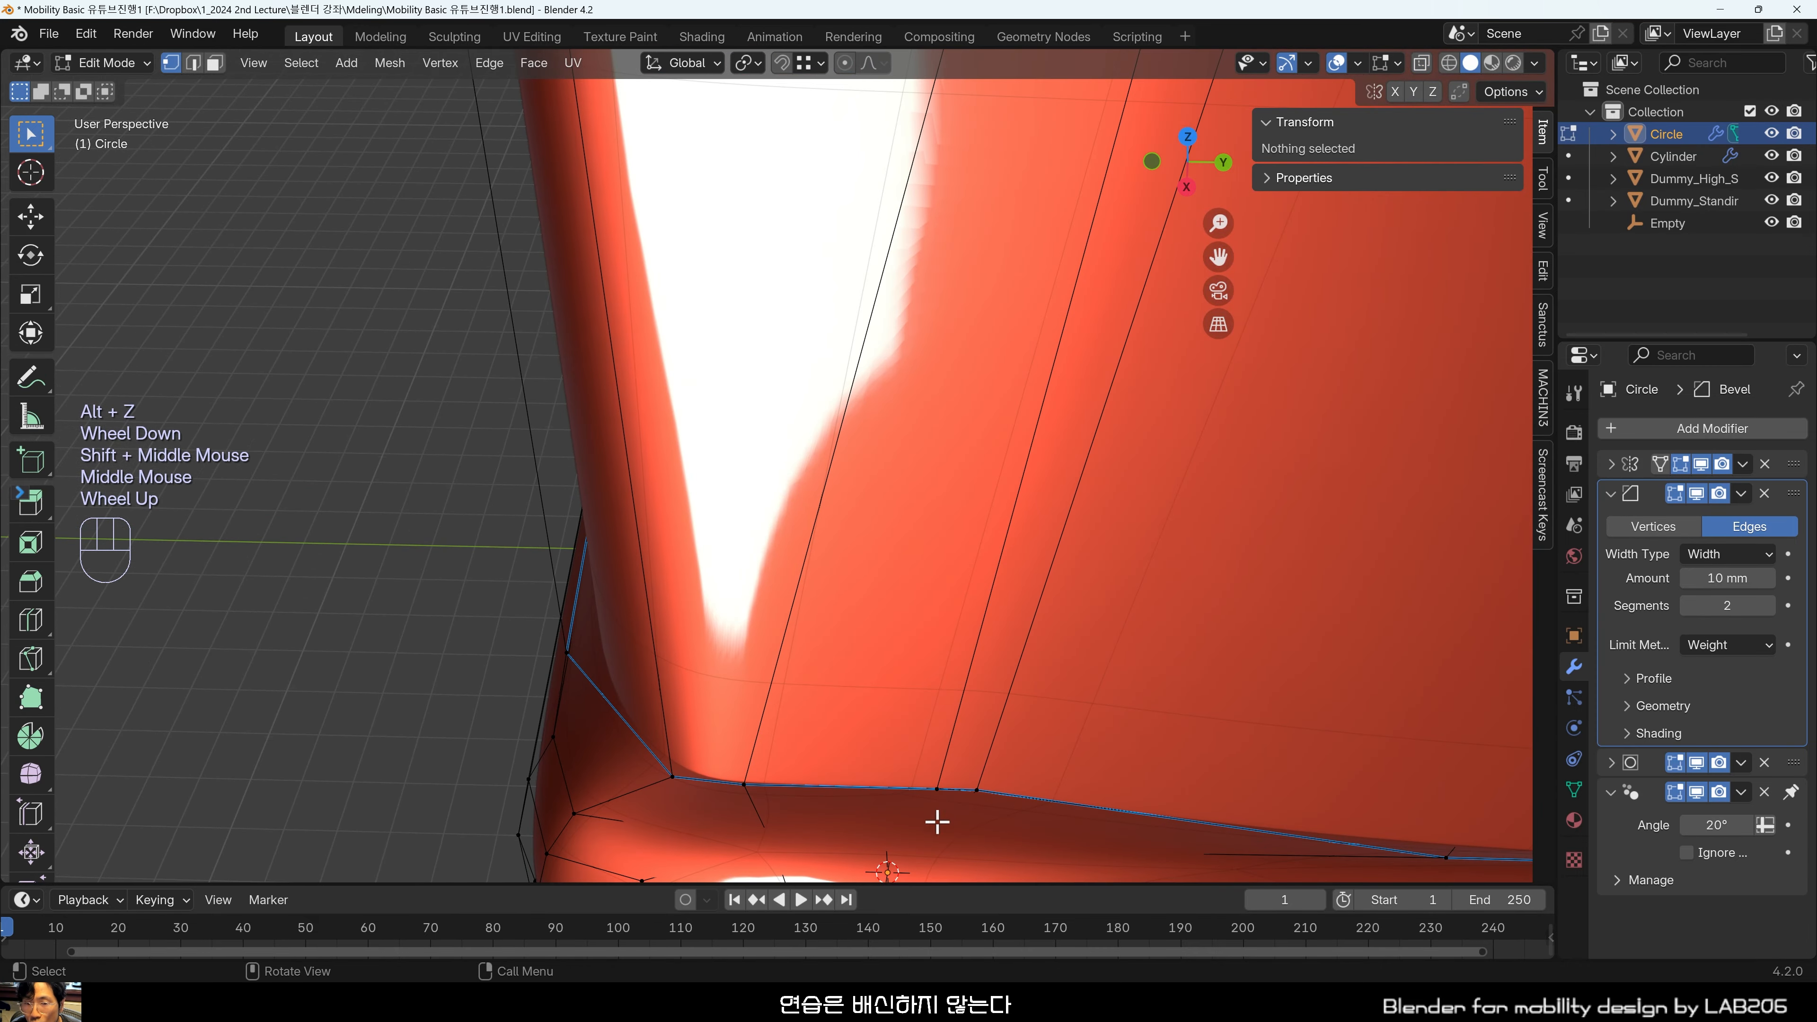
middle_click_drag(936, 819, 1062, 588)
scroll(1011, 568, "up", 1)
scroll(1010, 570, "down", 2)
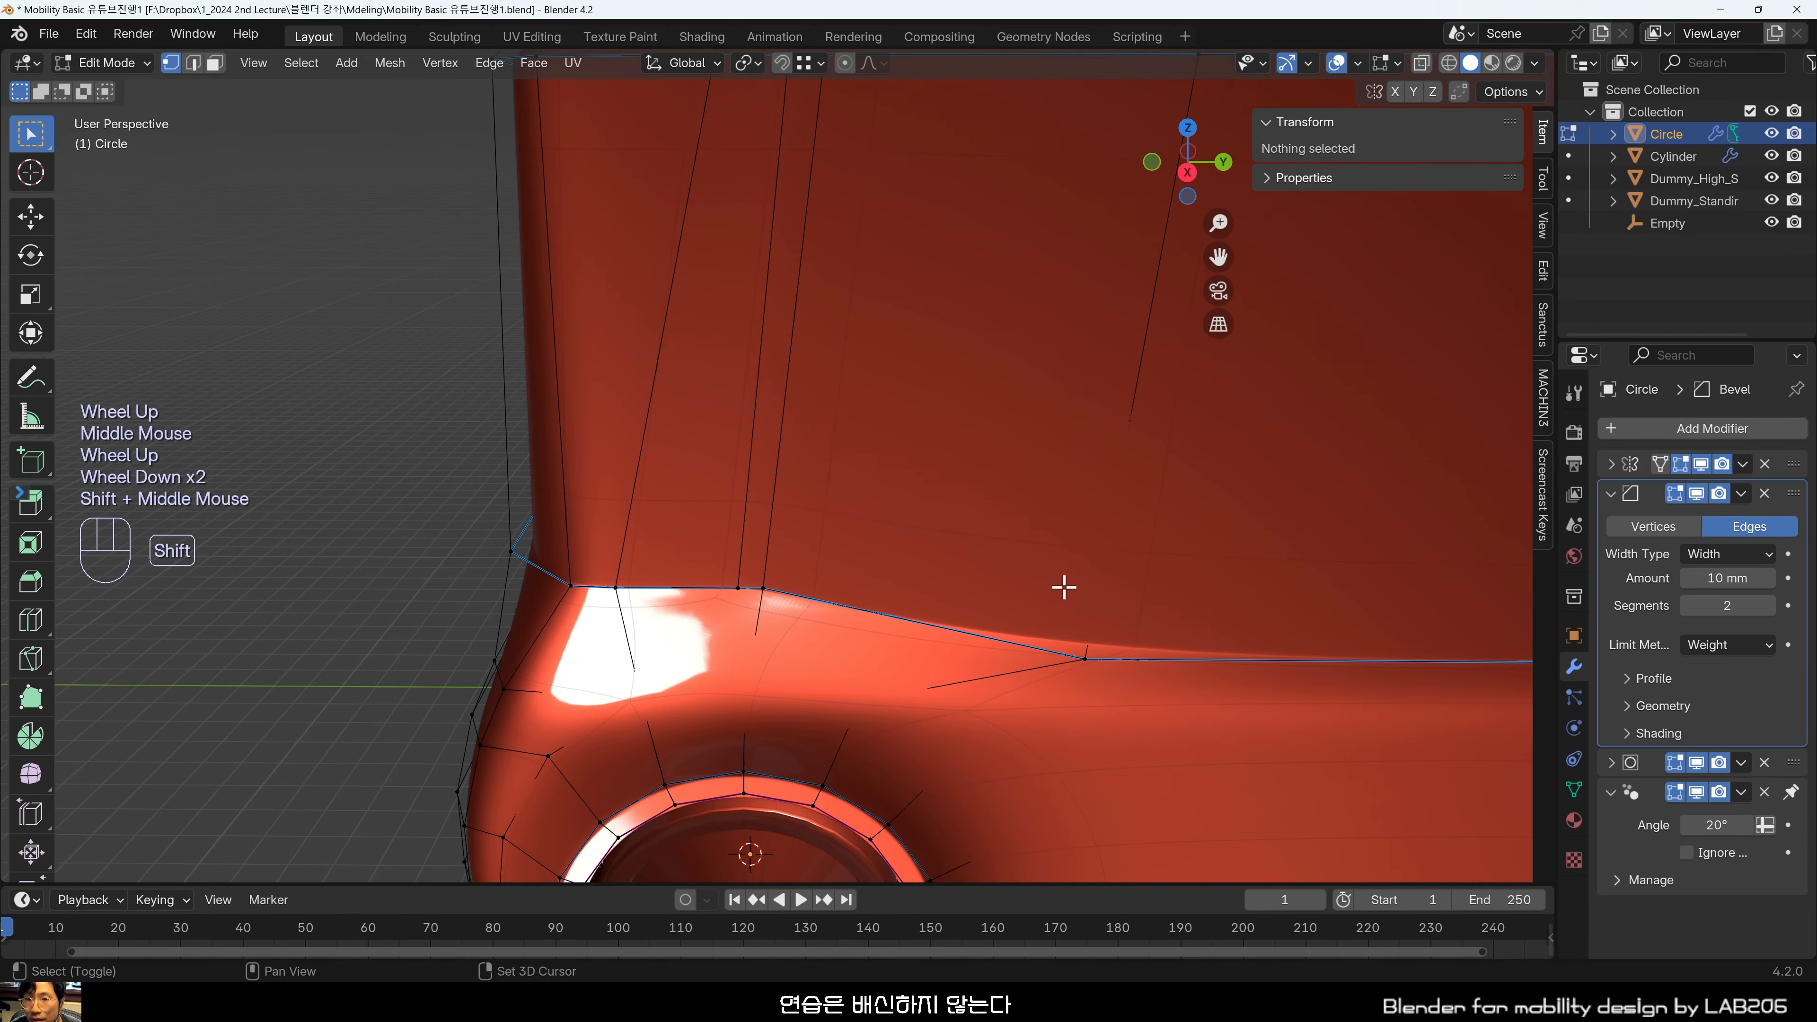
In the right view, move the vertex at the lower end of the window-band step in the -Y direction to steepen the step.
key("grave")
middle_click_drag(1030, 464, 973, 544, "shift")
left_click(1005, 609)
key("g")
key("y")
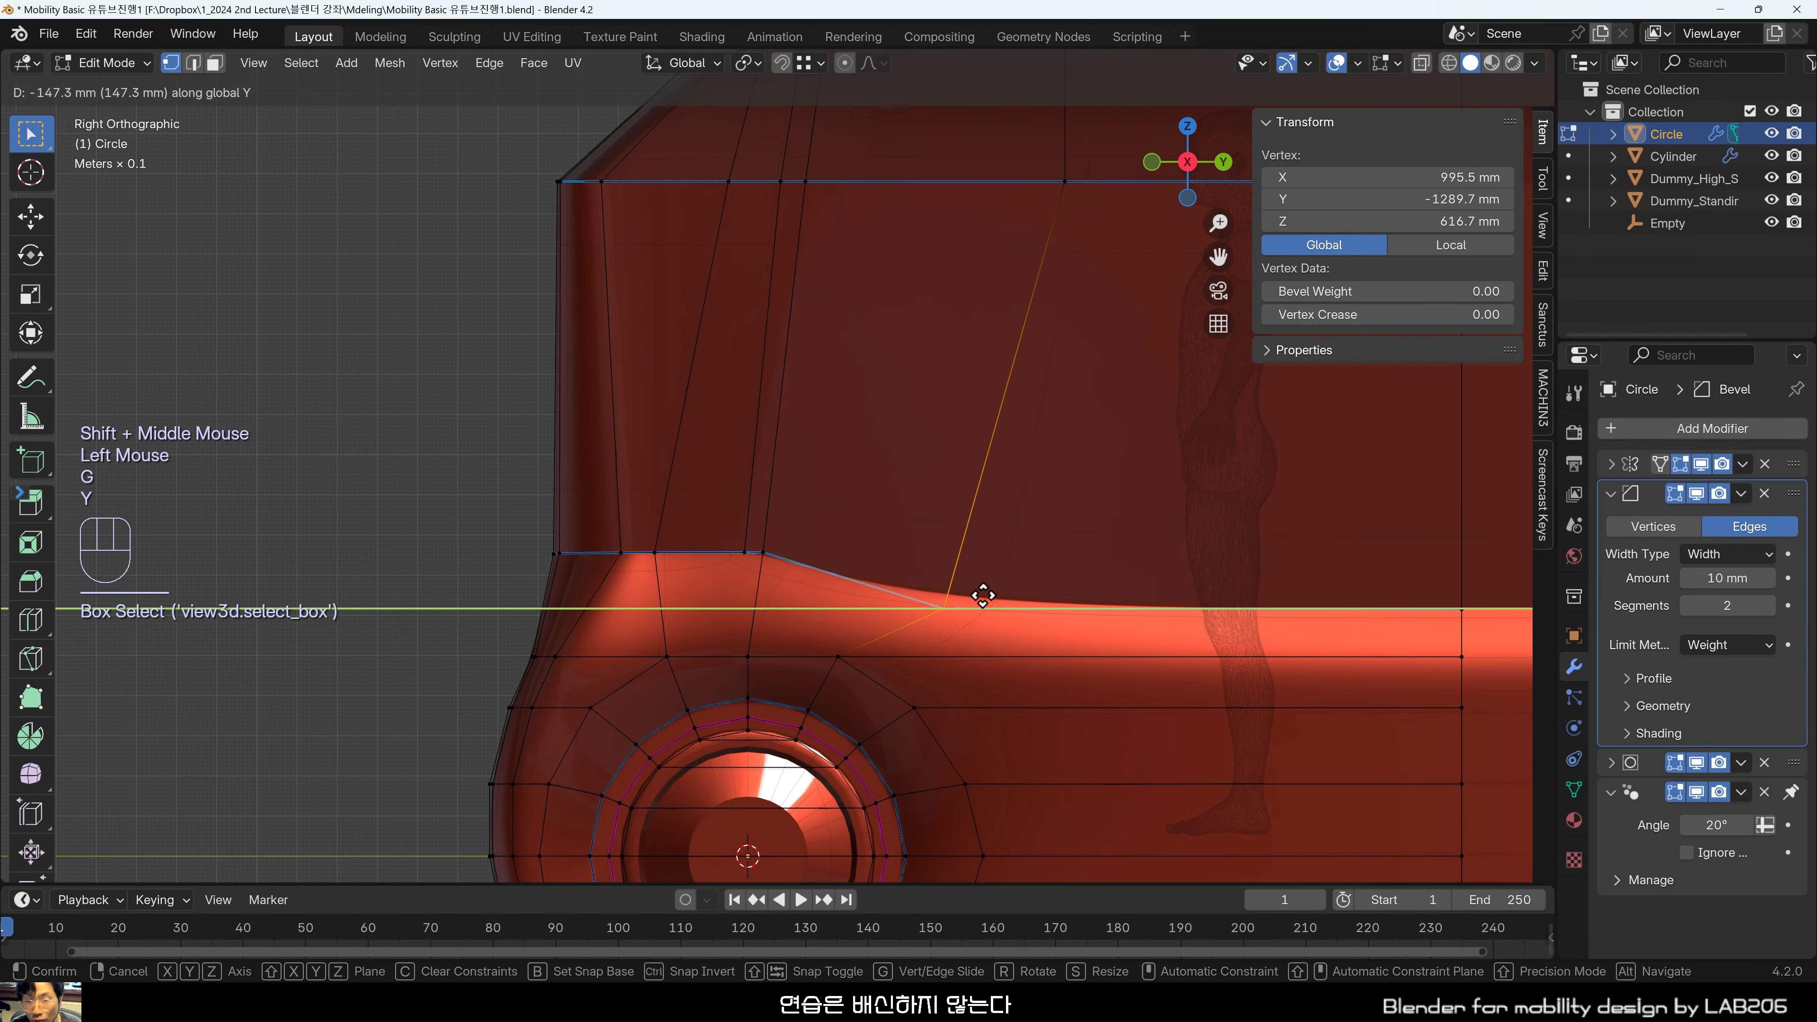
left_click(930, 611)
double_click(1103, 410)
Move the roofline and roof vertices above the lower end of the window-band step in the -Y direction to reduce that edge's slant.
scroll(854, 705, "up", 2)
middle_click_drag(854, 705, 831, 612, "shift")
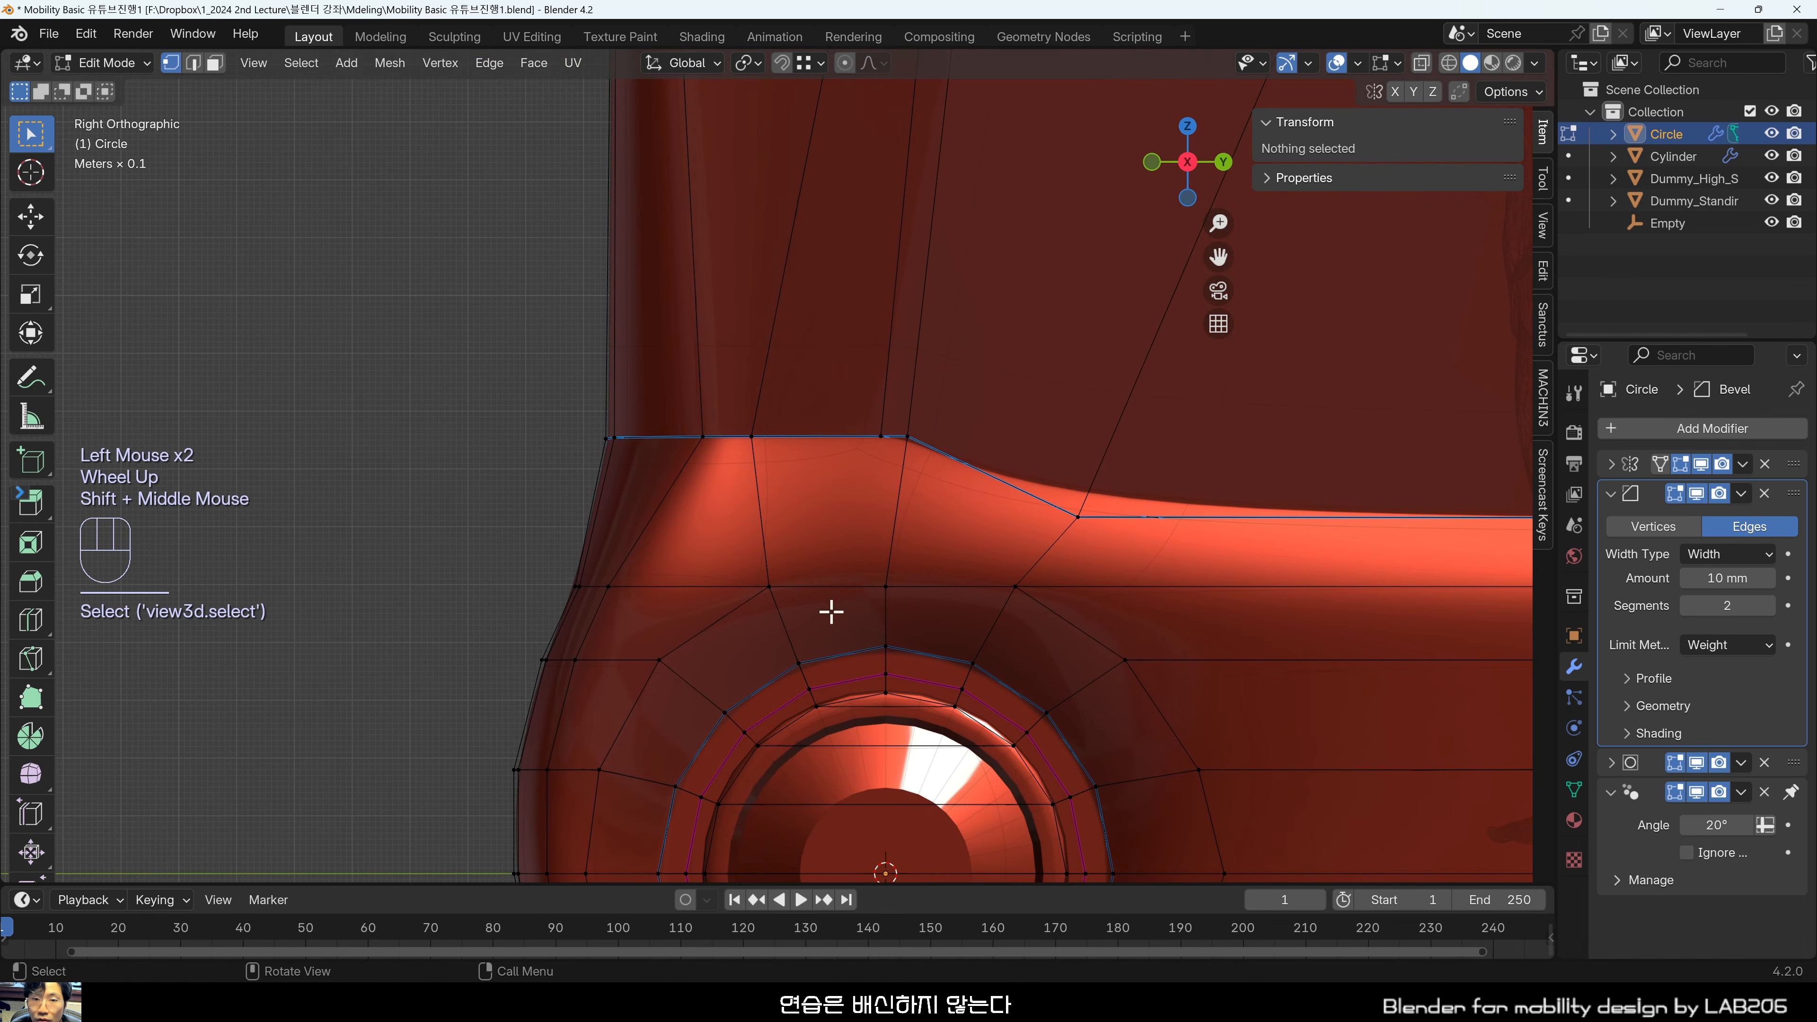
middle_click_drag(1017, 426, 928, 669, "shift")
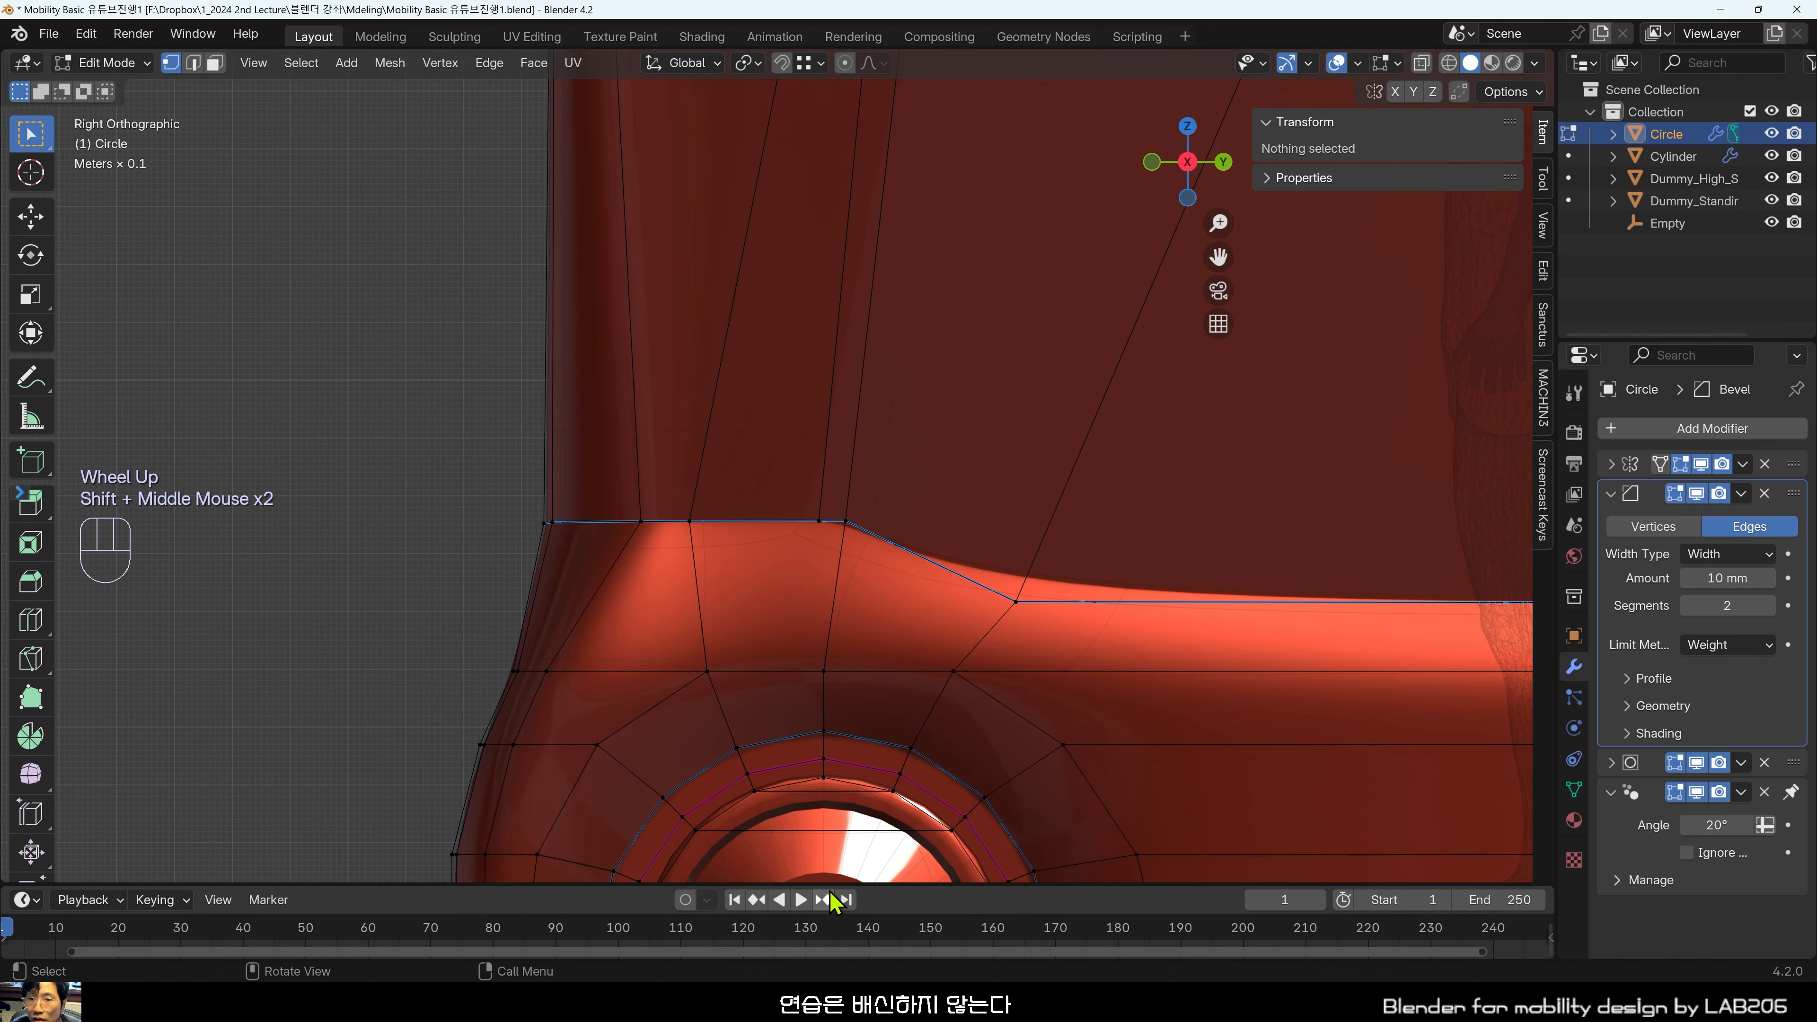
middle_click_drag(1073, 506, 890, 612, "shift")
scroll(880, 617, "down", 2)
middle_click_drag(948, 458, 913, 511, "shift")
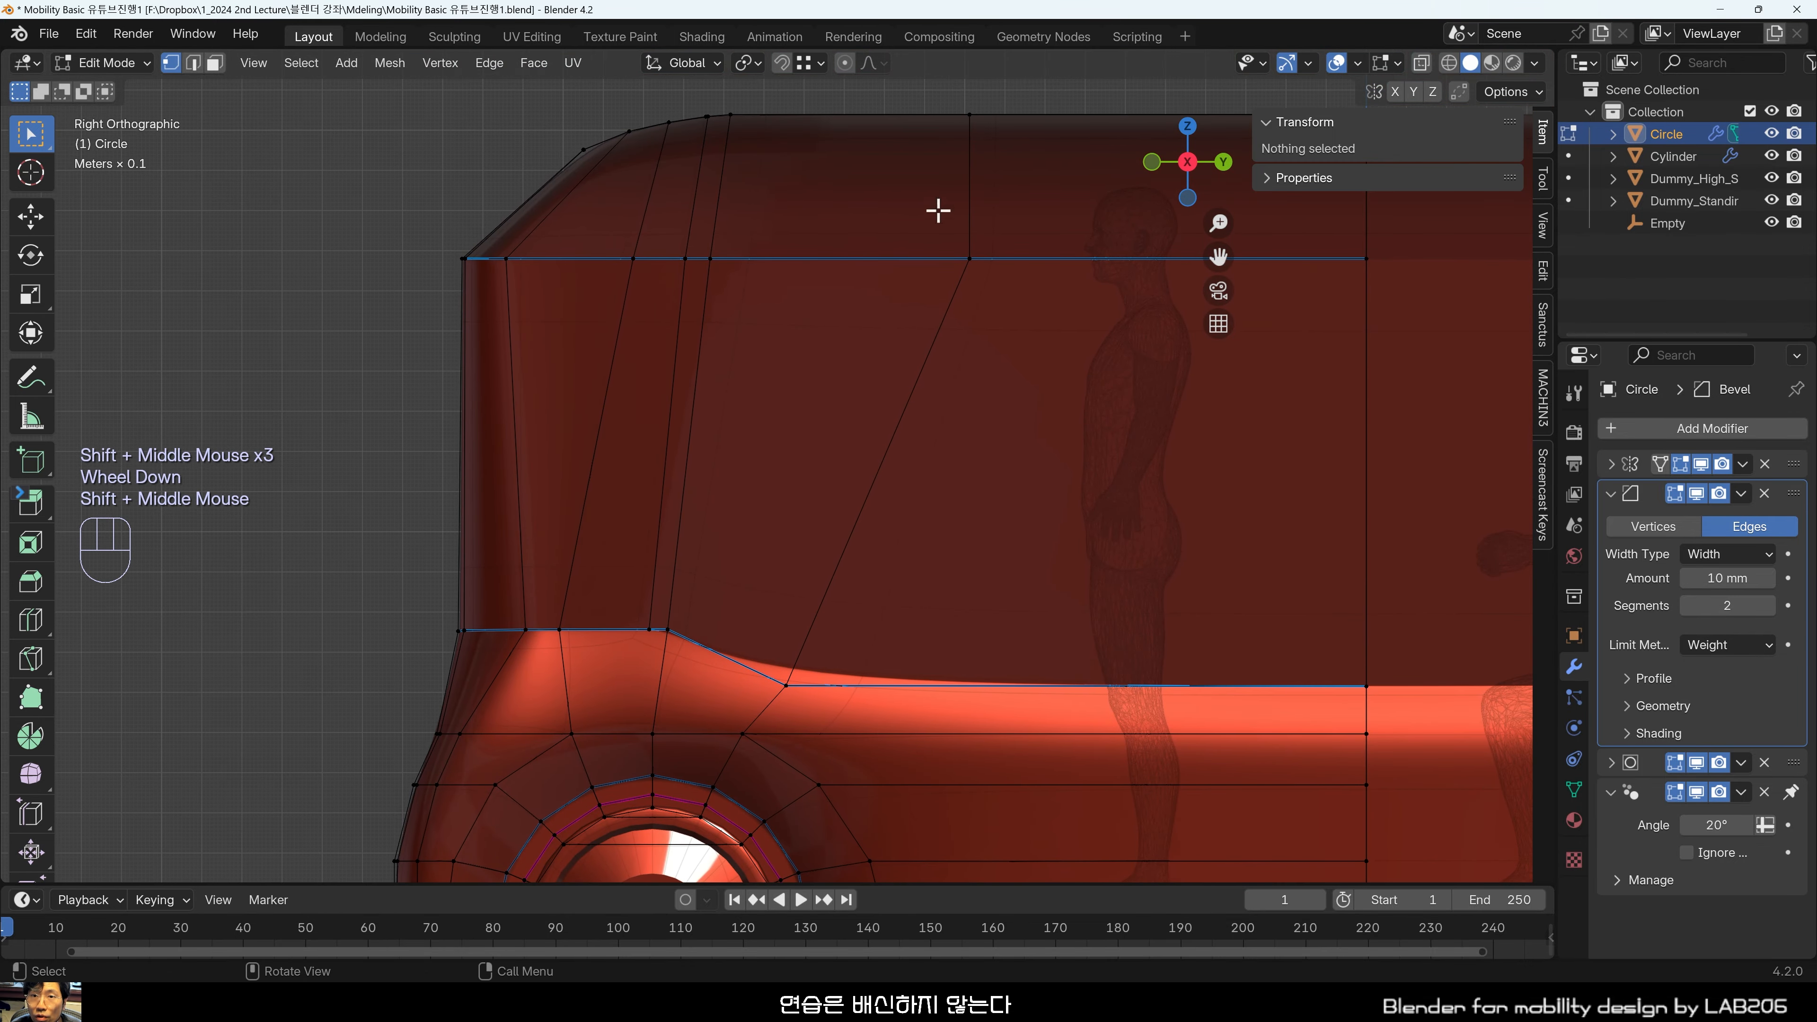
left_click(914, 89)
left_click_drag(914, 89, 1042, 337)
key("g")
key("y")
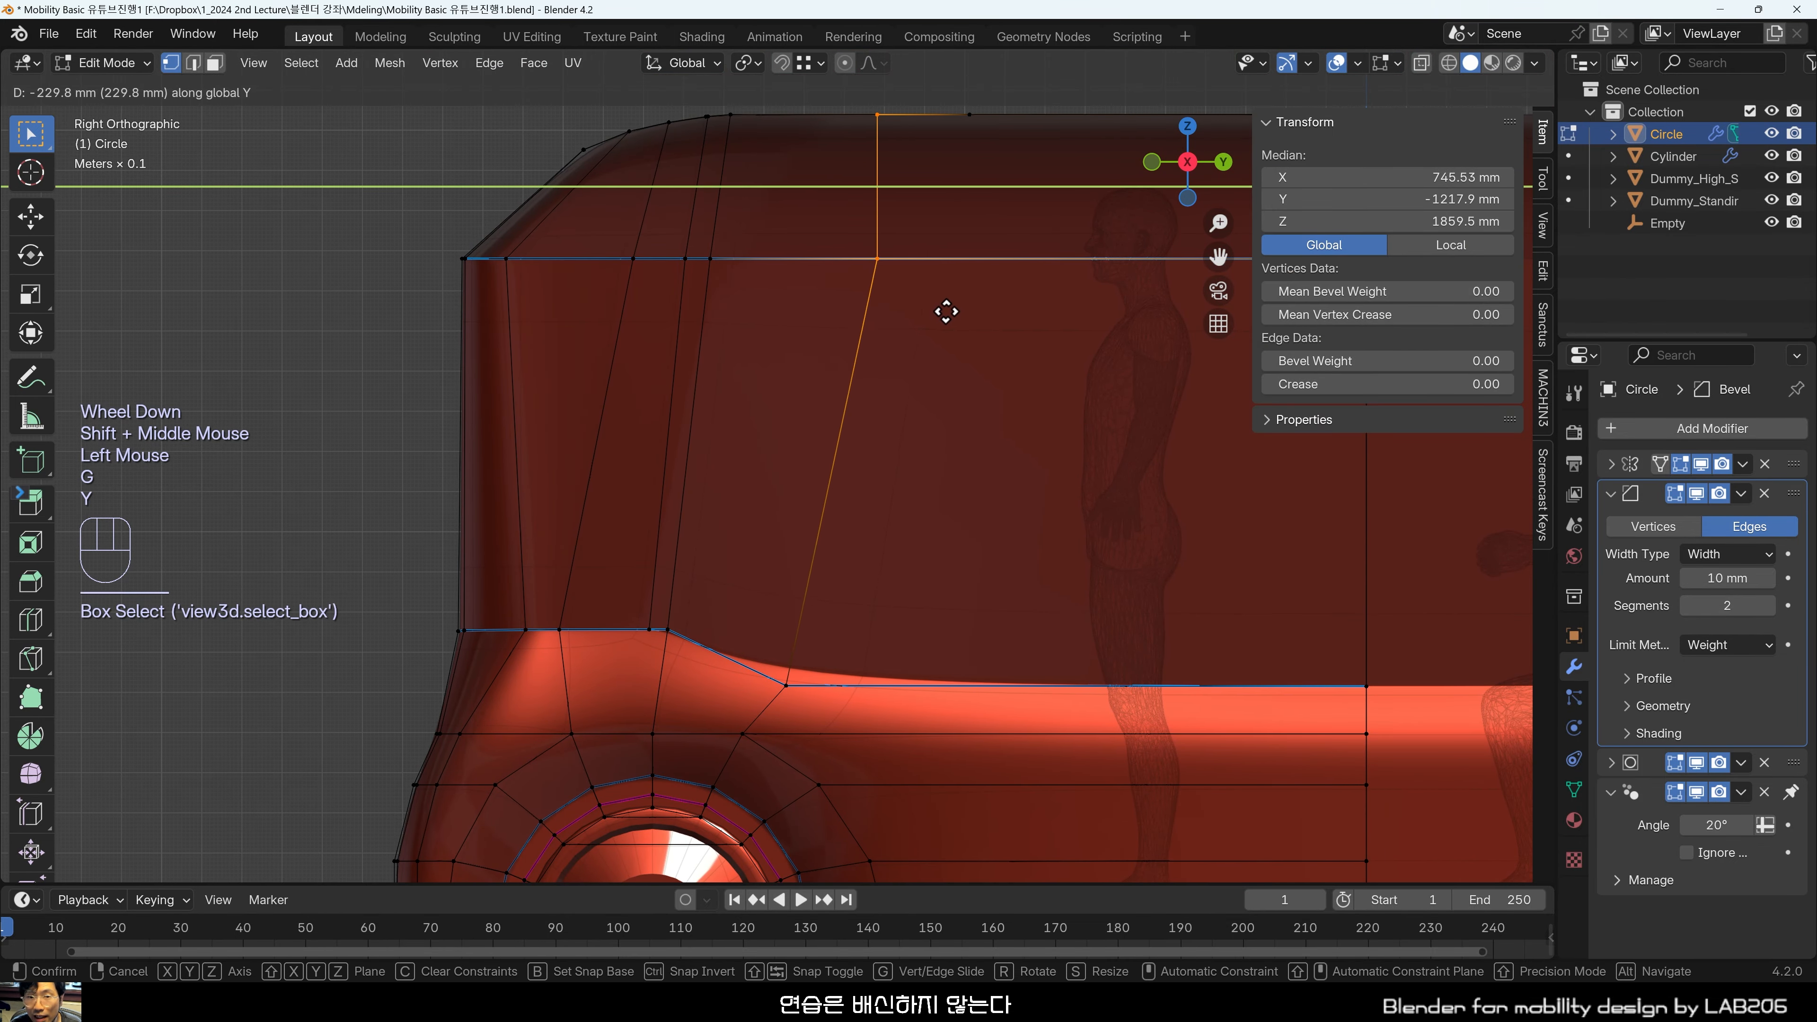
left_click(977, 317)
left_click(912, 629)
scroll(913, 630, "up", 2)
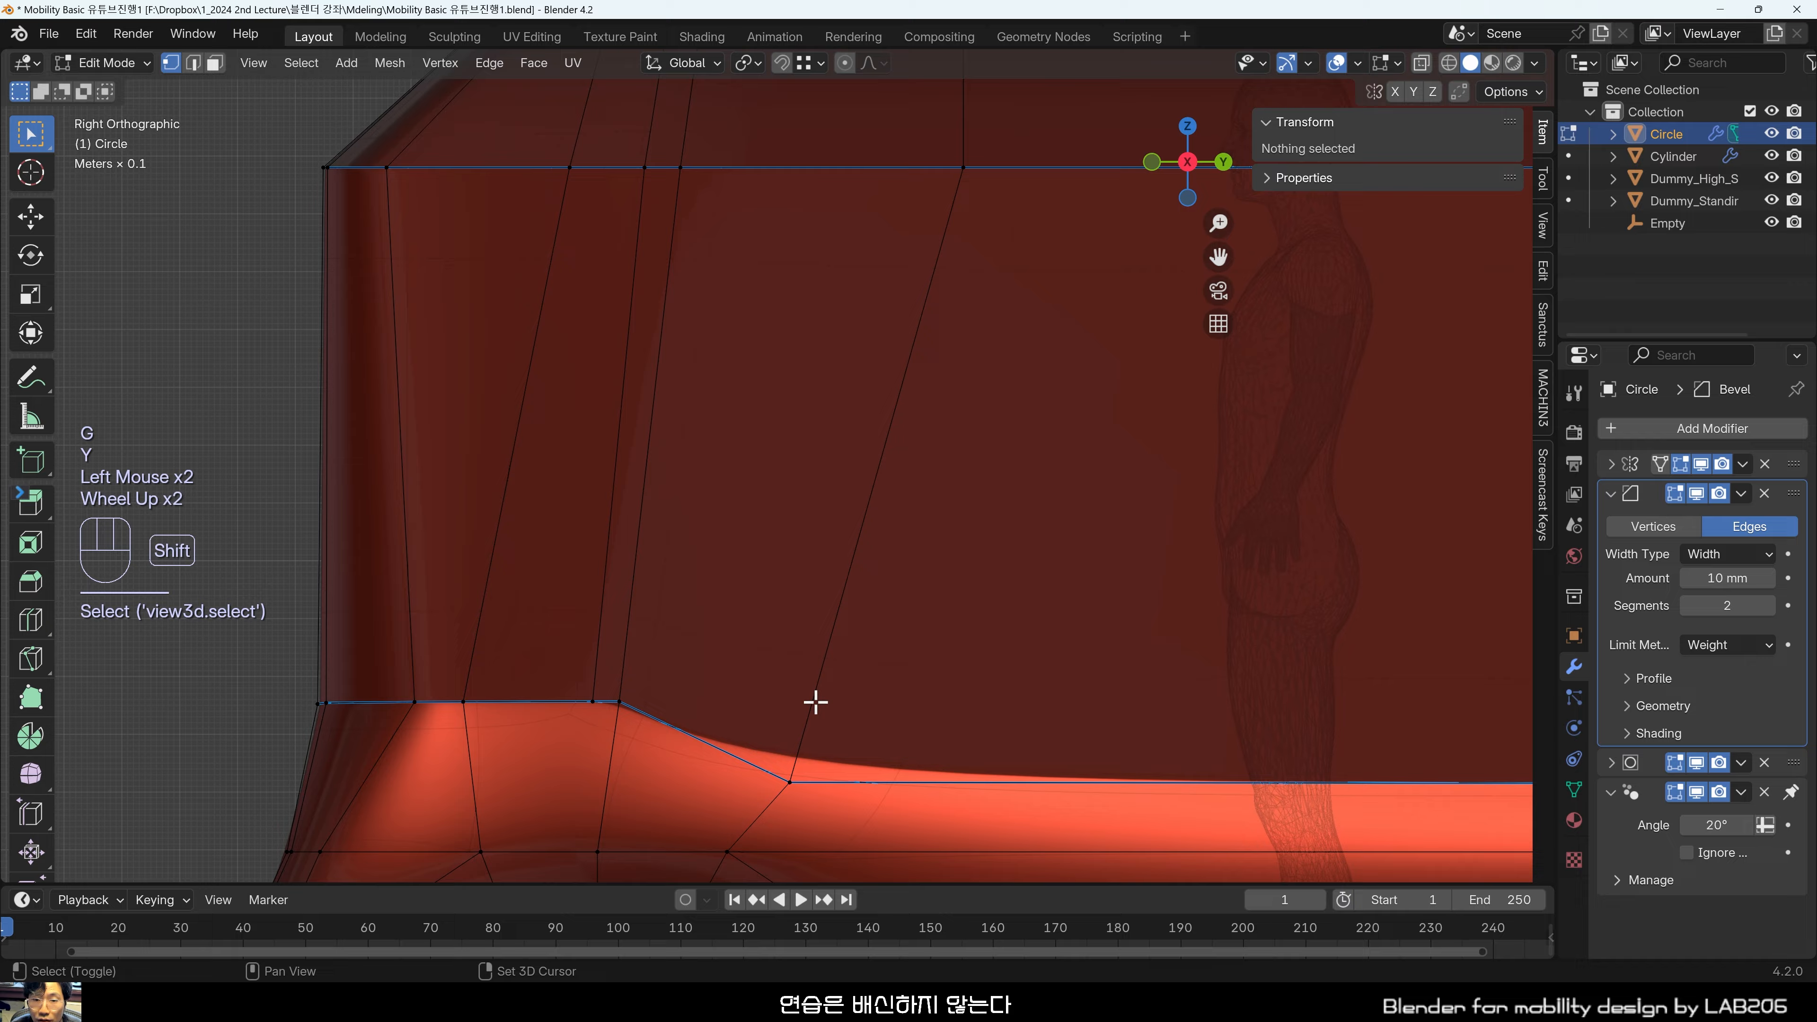
middle_click_drag(815, 702, 970, 658, "shift")
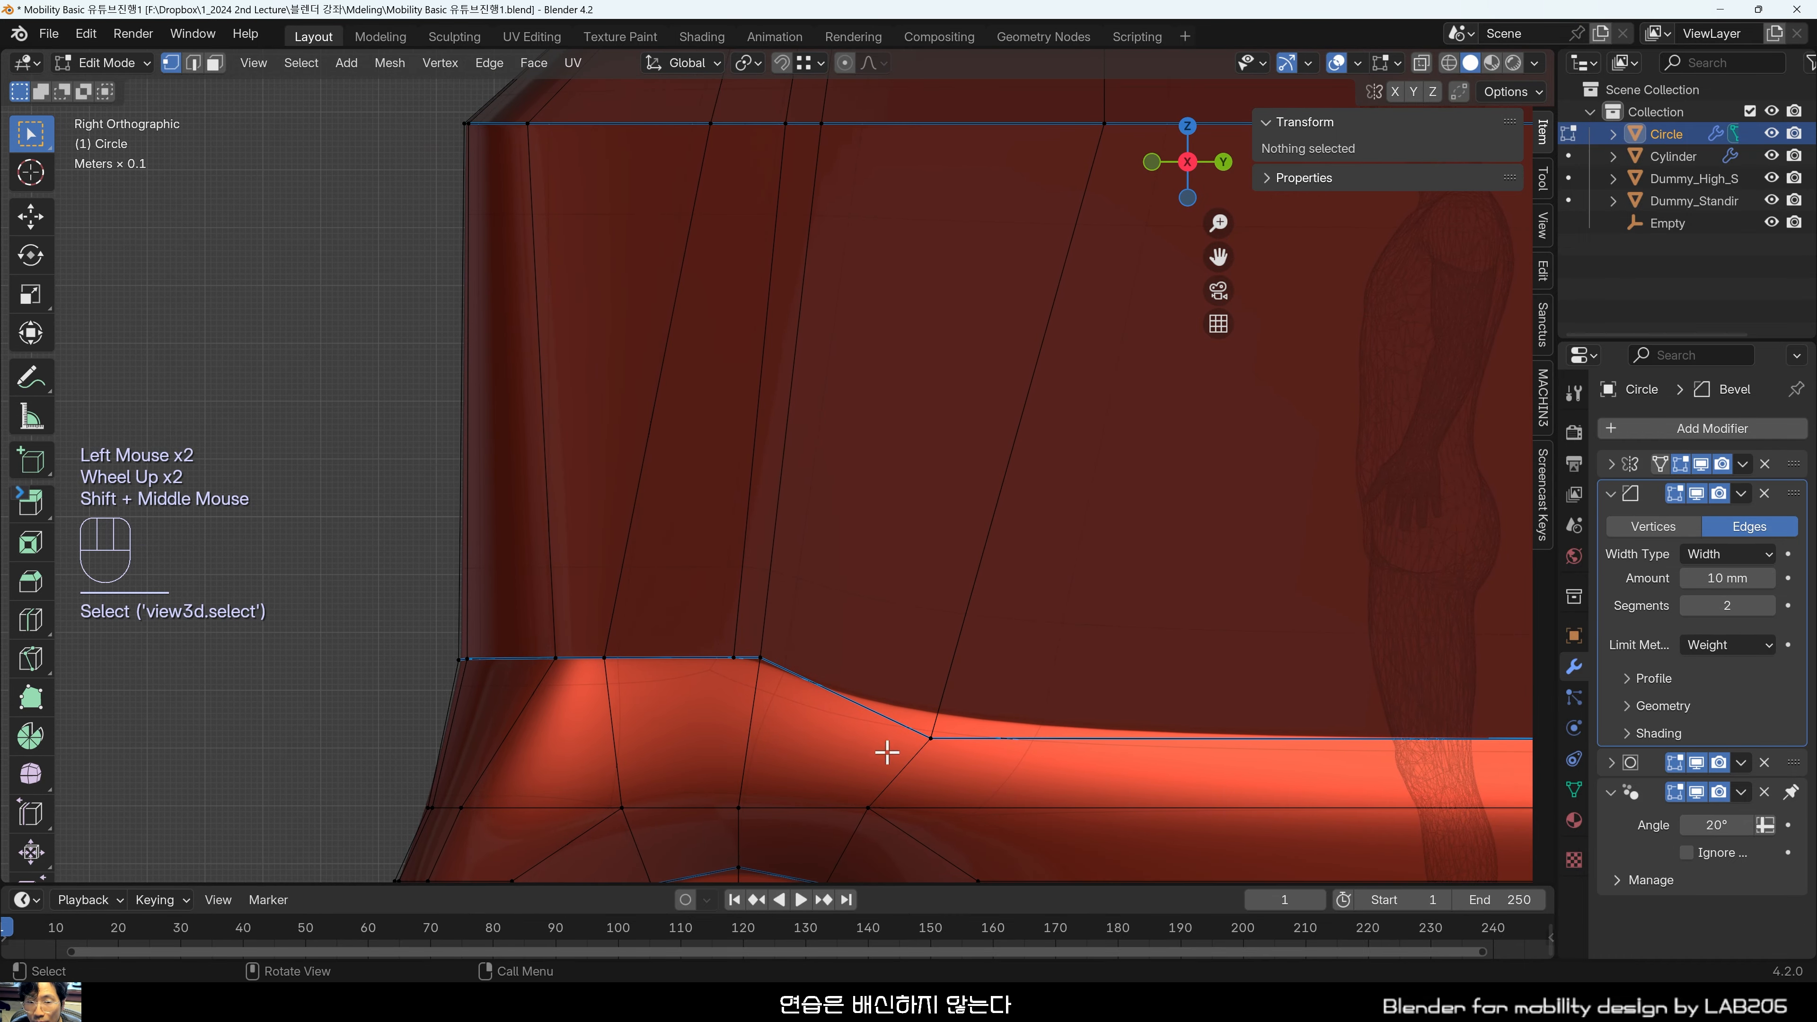
middle_click_drag(922, 741, 903, 784, "shift")
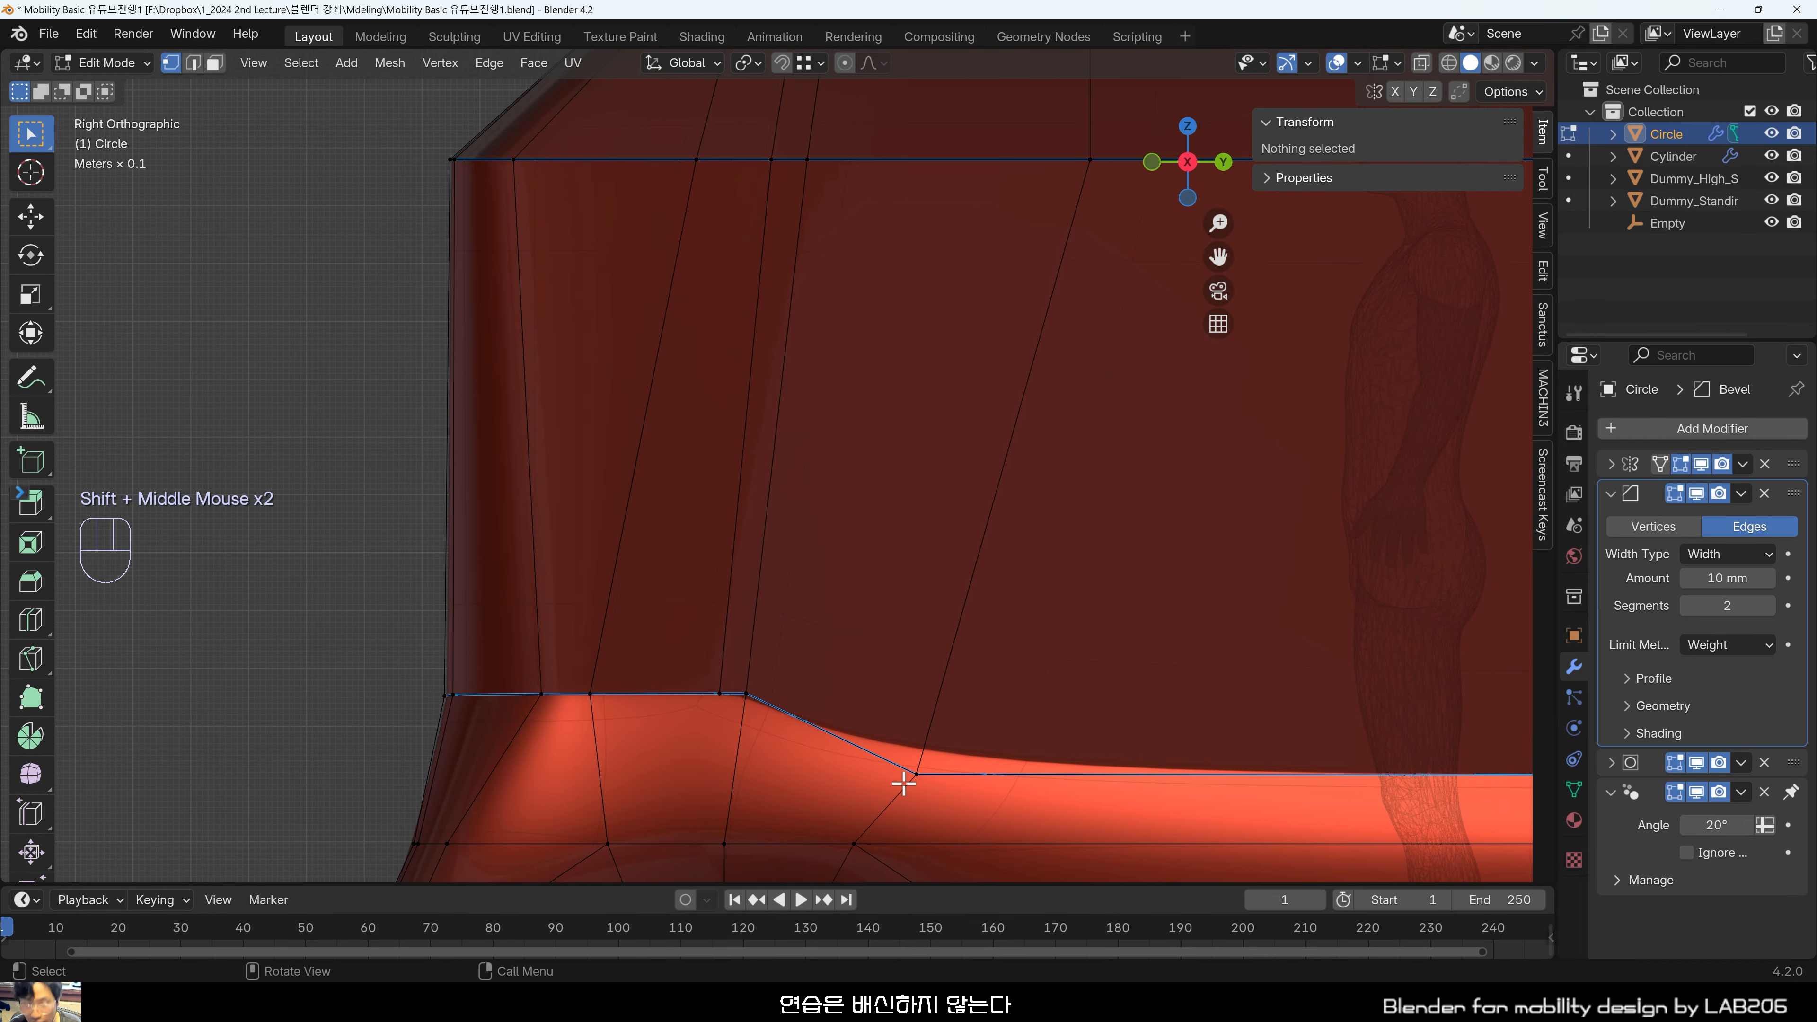
Knife-cut a new edge line just to the -Y side of the step's lower-end edge, from the step across the roofline onto the roof.
key("k")
left_click(894, 763)
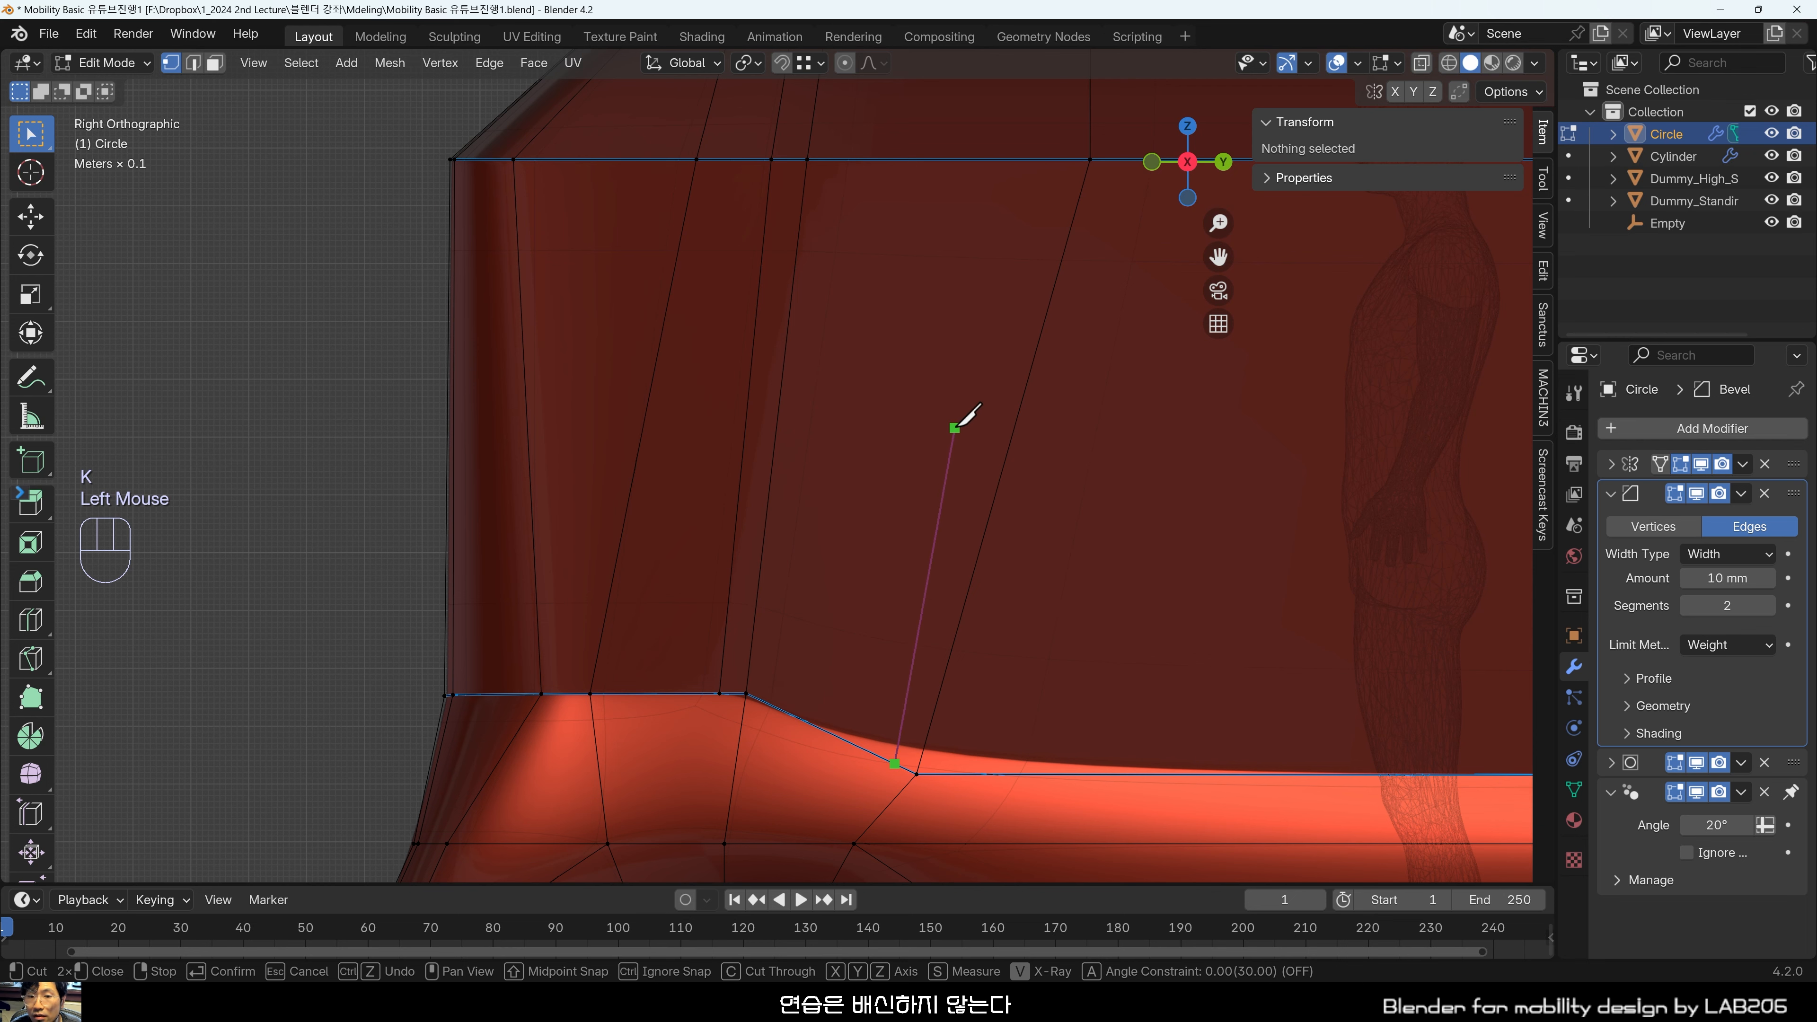
left_click(1062, 159)
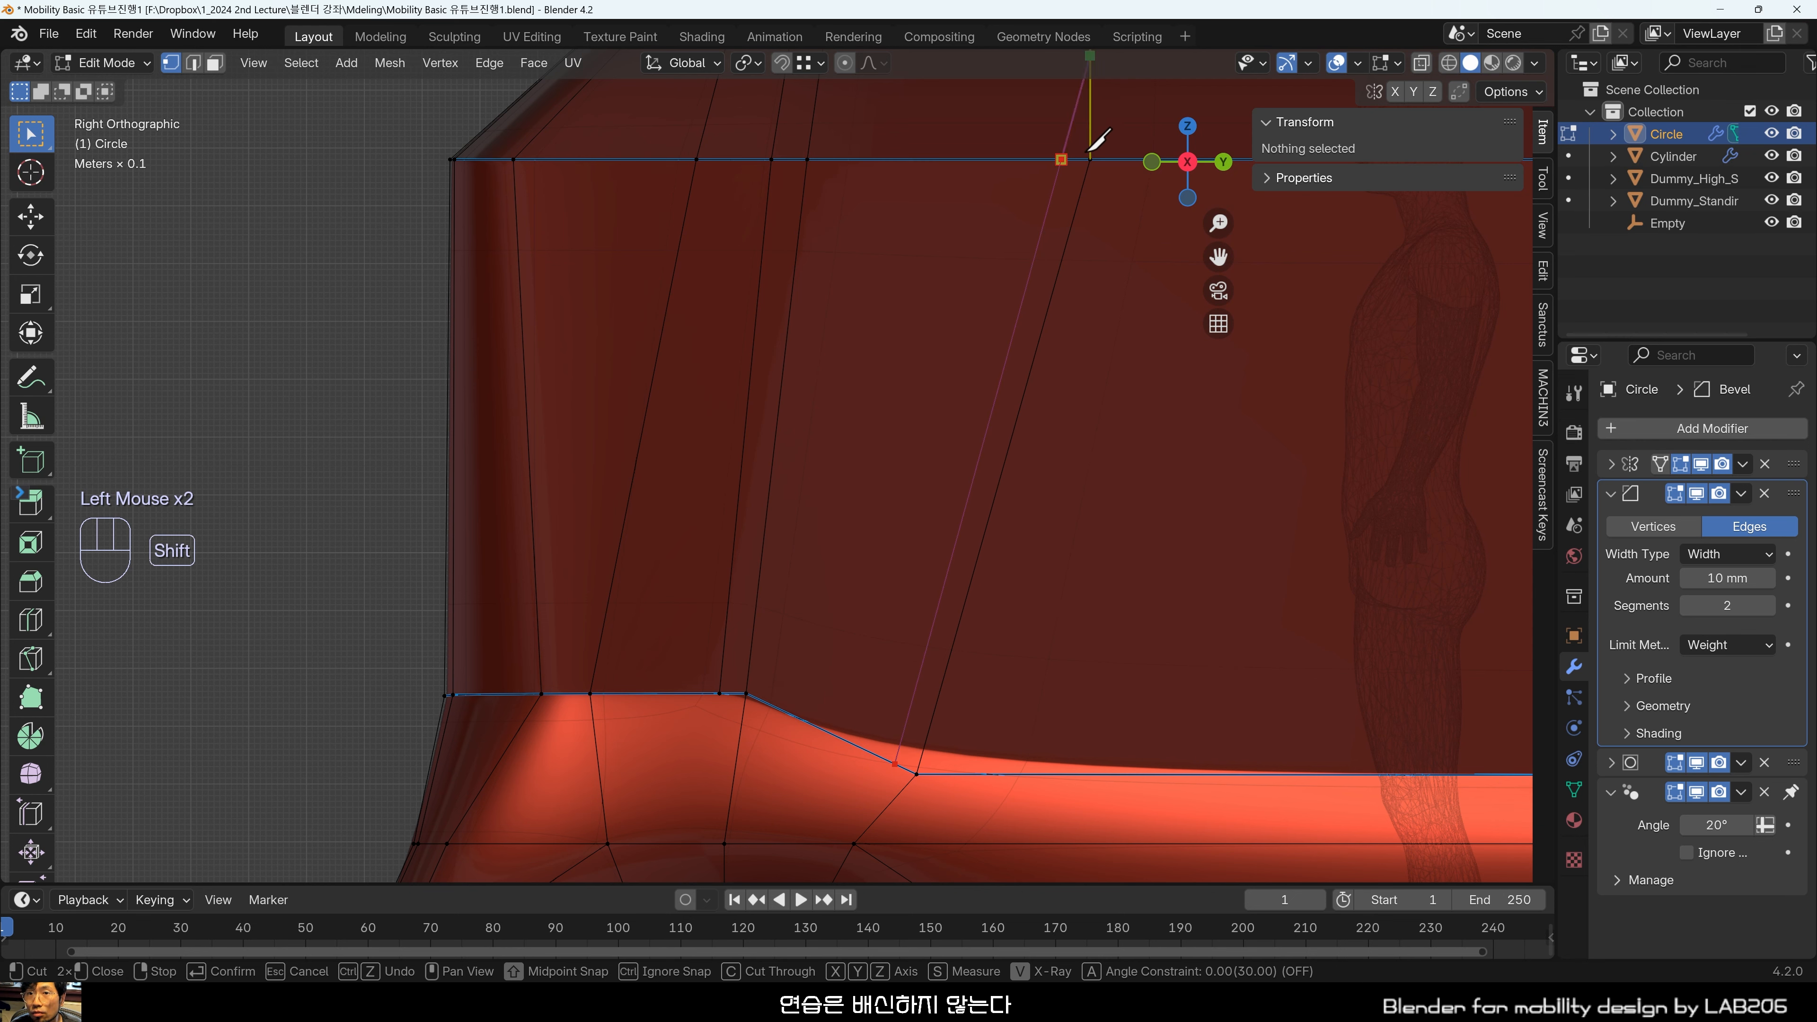
middle_click_drag(1076, 154, 951, 620, "shift")
middle_click_drag(943, 414, 1013, 556)
left_click(1023, 556)
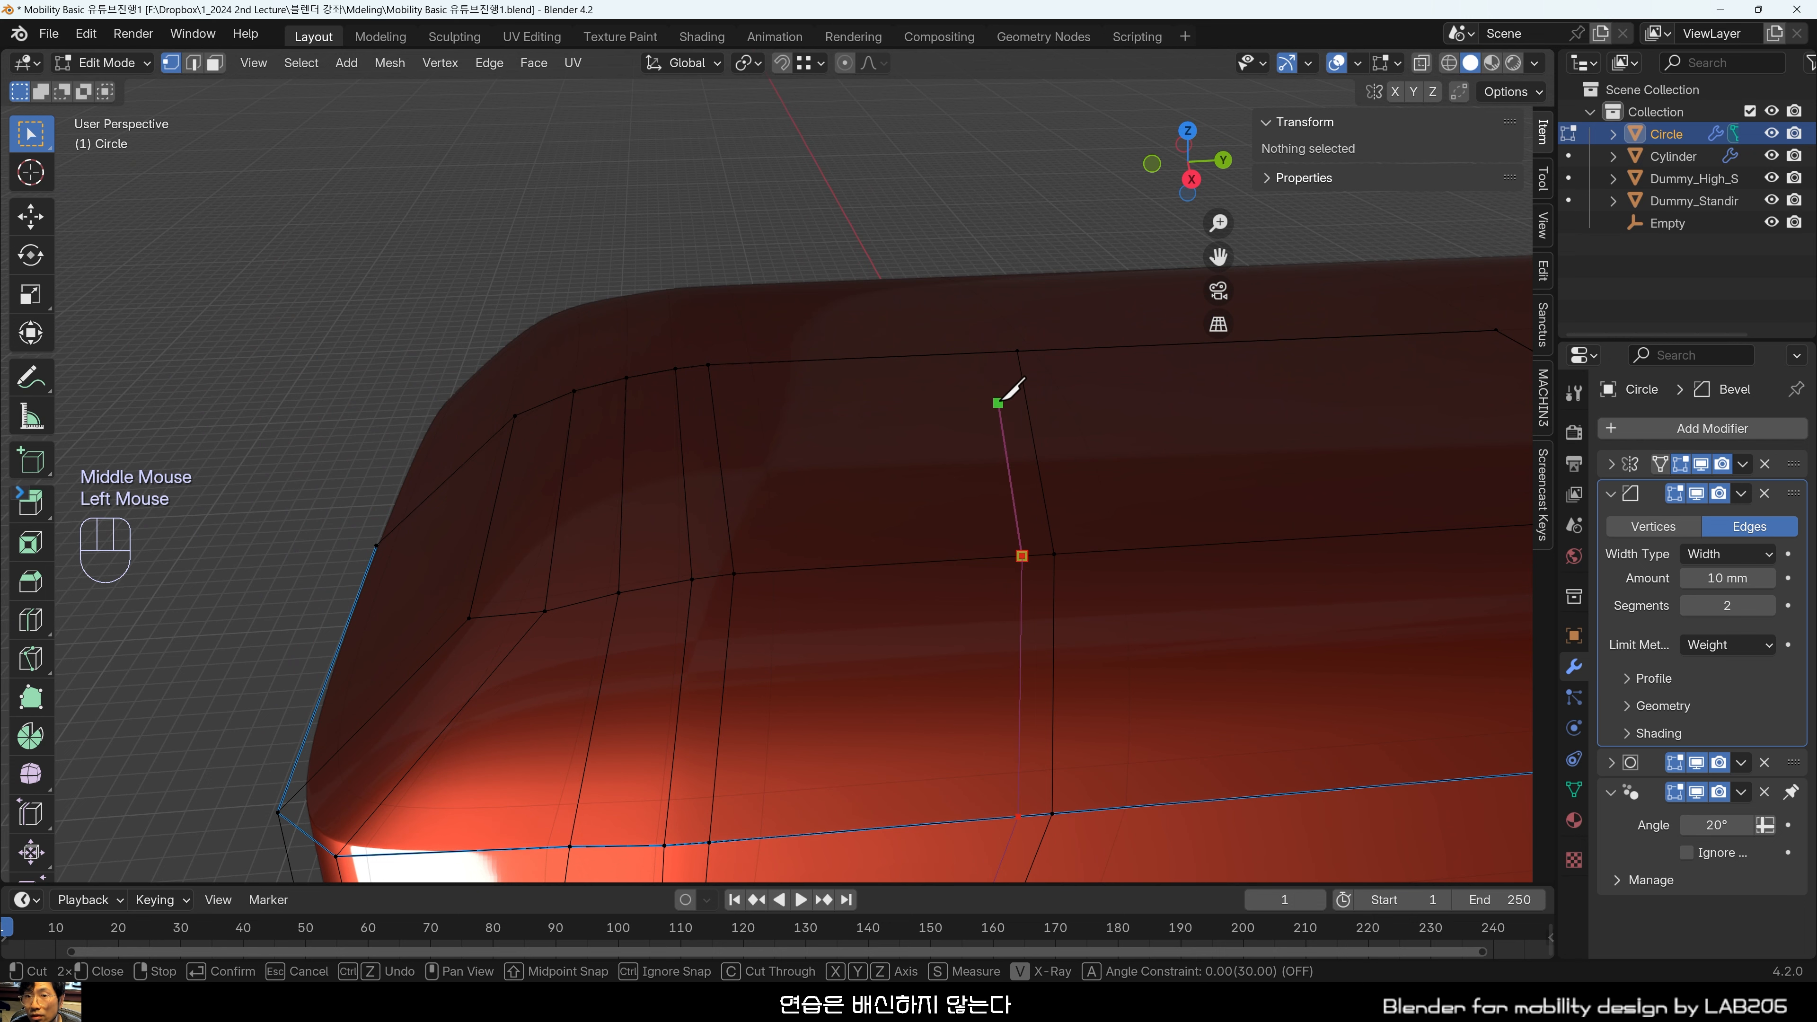
left_click(991, 351)
key("Return")
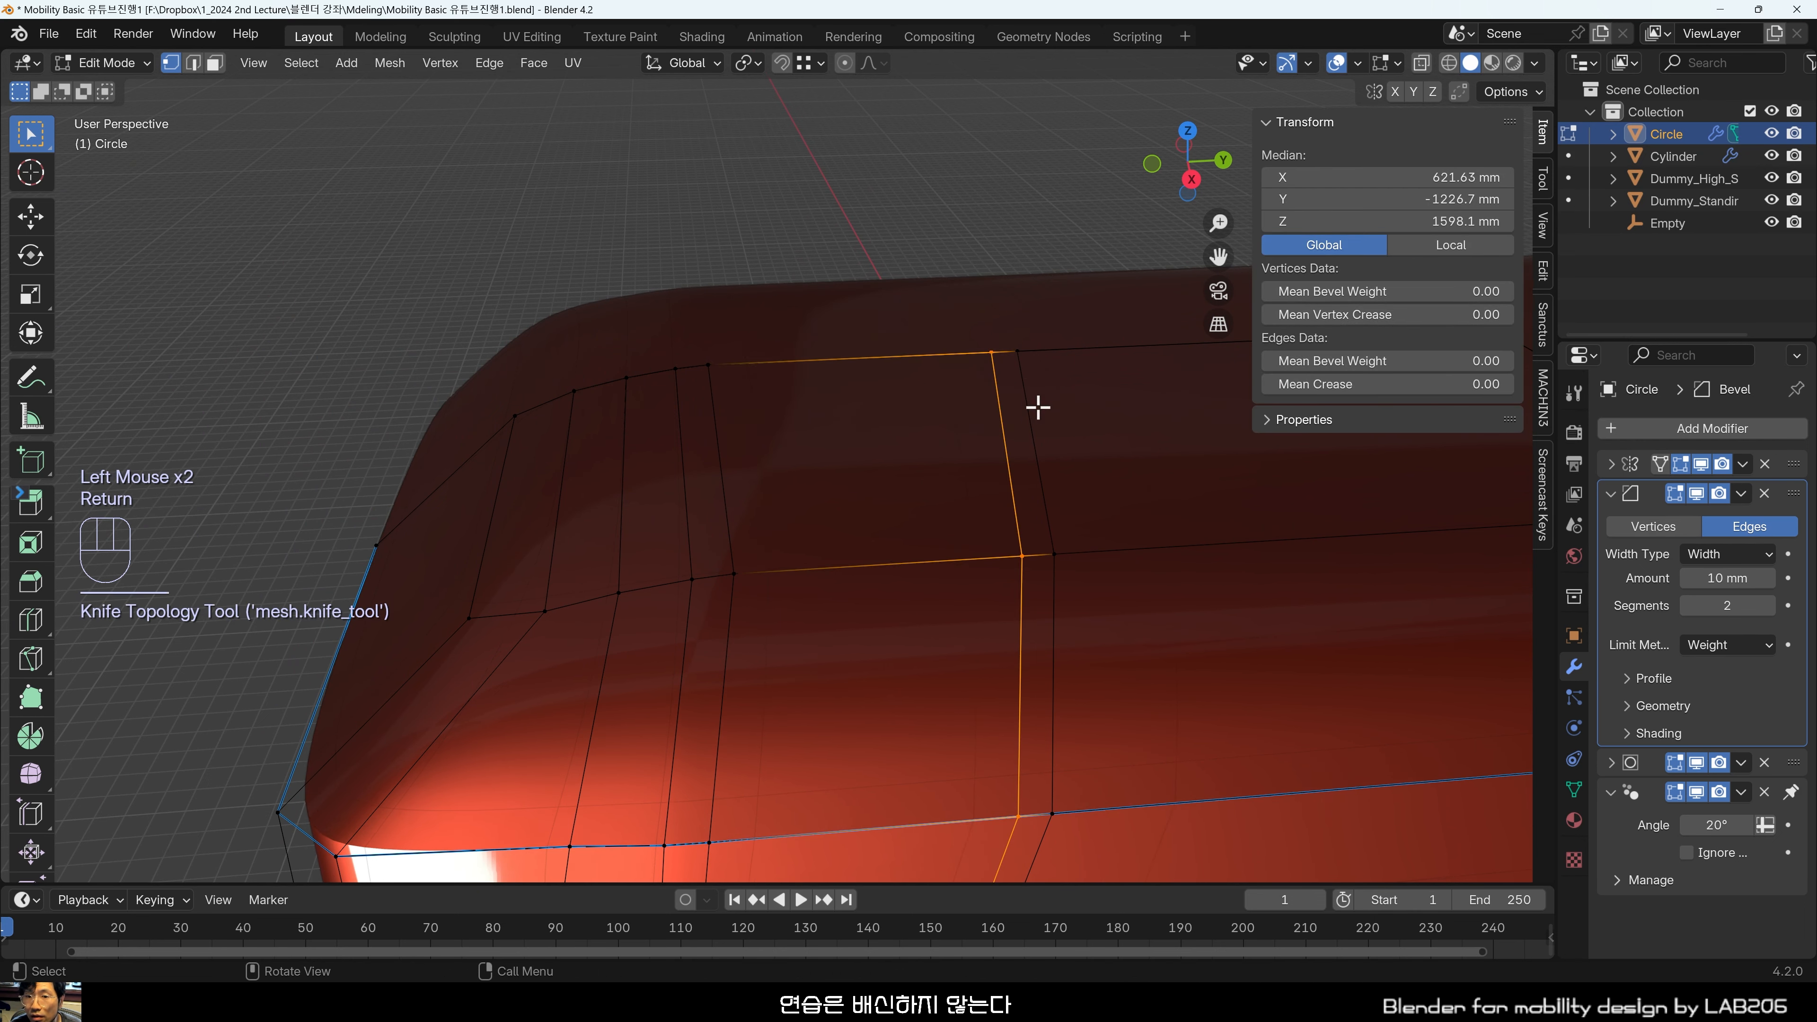
Examine the shading around the window-band step from several angles, comparing the Object Mode surface with the Edit Mode mesh.
scroll(1042, 406, "down", 2)
middle_click_drag(1042, 406, 957, 710)
key("Tab")
scroll(947, 756, "up", 2)
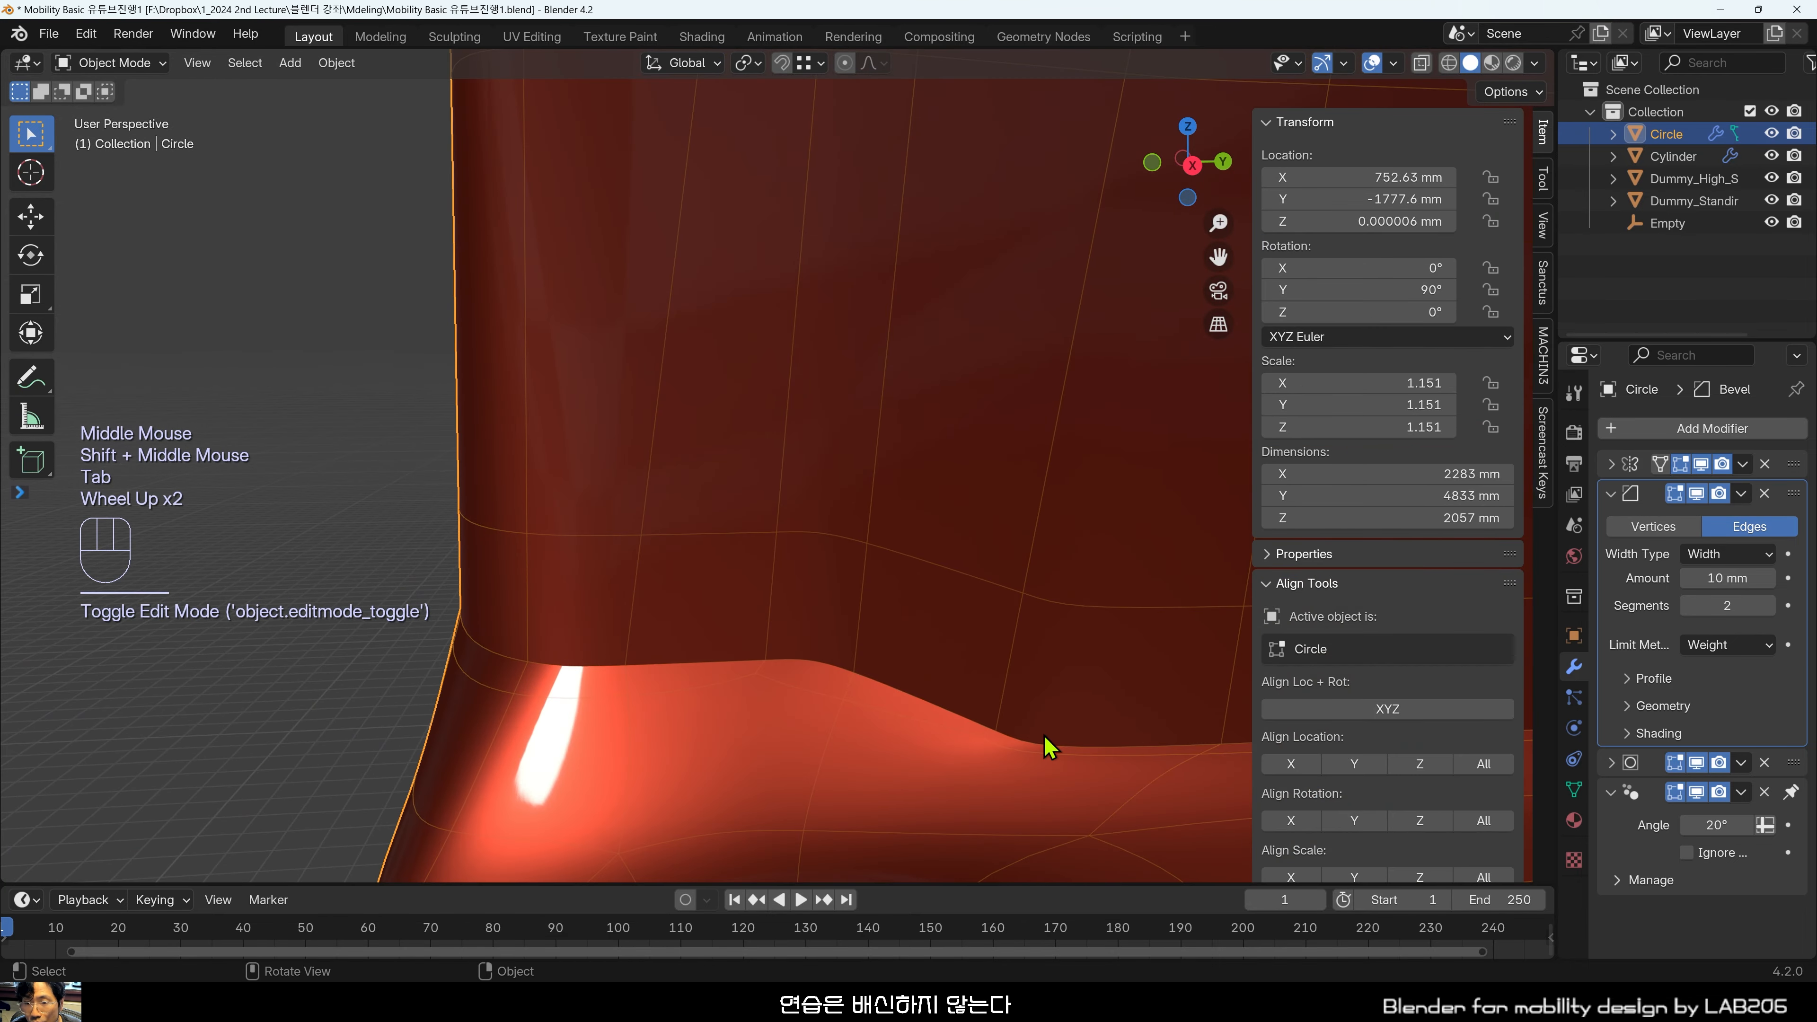
middle_click_drag(1046, 748, 873, 578)
scroll(980, 592, "down", 2)
middle_click_drag(1018, 573, 937, 609, "shift")
middle_click_drag(936, 608, 843, 625)
scroll(851, 630, "up", 1)
key("Tab")
key("Tab")
scroll(844, 769, "up", 1)
middle_click_drag(844, 770, 840, 731)
scroll(858, 658, "up", 1)
scroll(853, 619, "up", 1)
key("Tab")
scroll(892, 629, "down", 2)
scroll(841, 820, "up", 2)
key("Tab")
key("Tab")
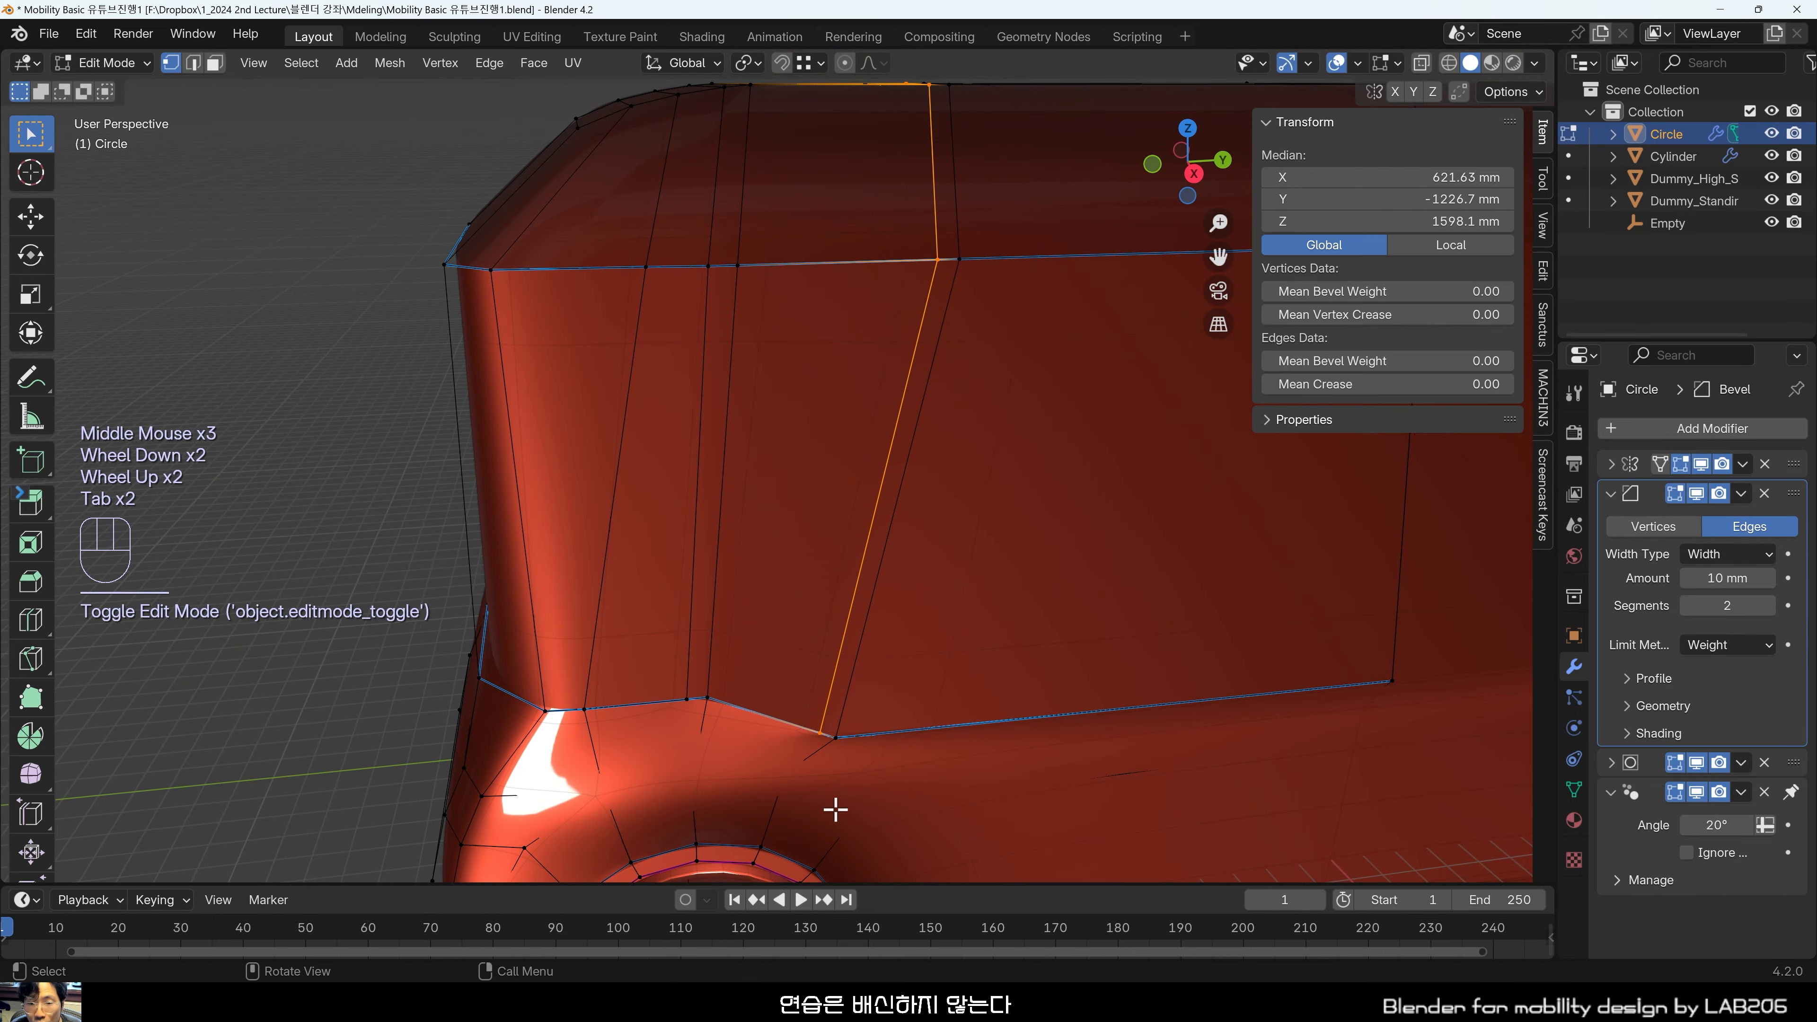
With X-ray on, knife-cut from the new vertex near the step's lower end down to the horizontal edge above the wheel arch.
middle_click_drag(833, 808, 1168, 742, "shift")
scroll(983, 594, "up", 2)
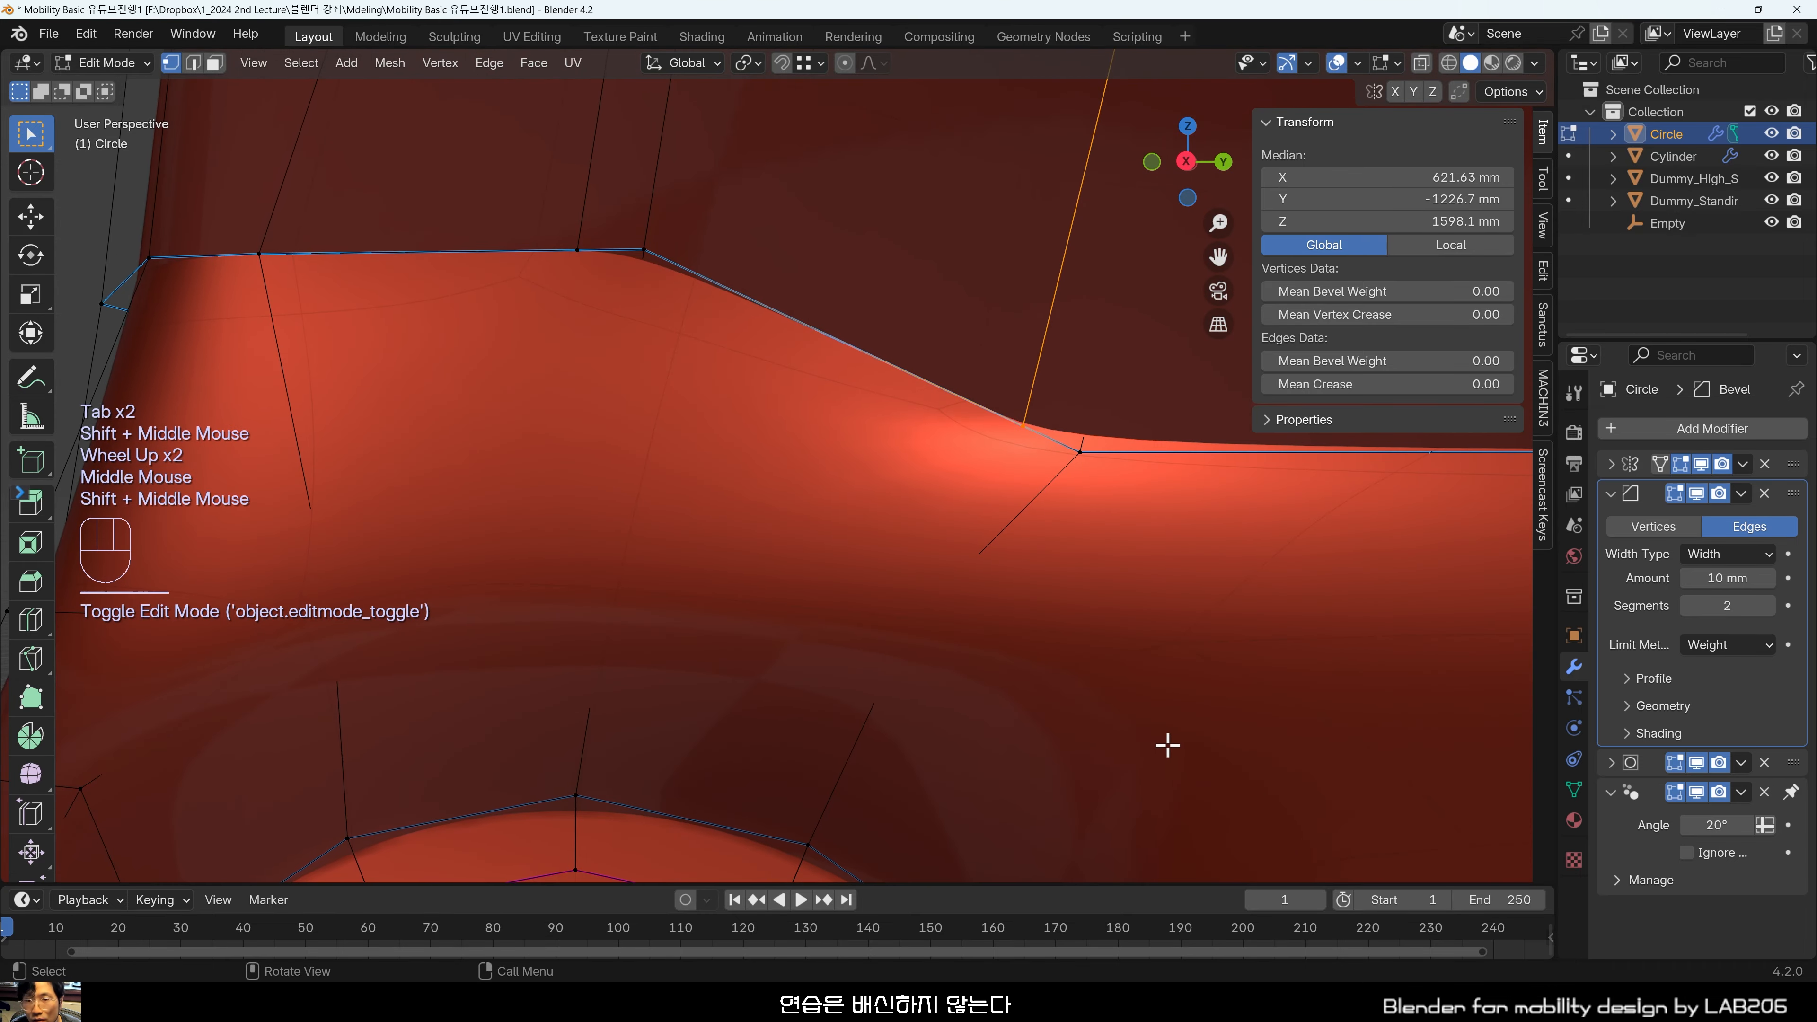
key("Tab")
key("Tab")
key("alt+z")
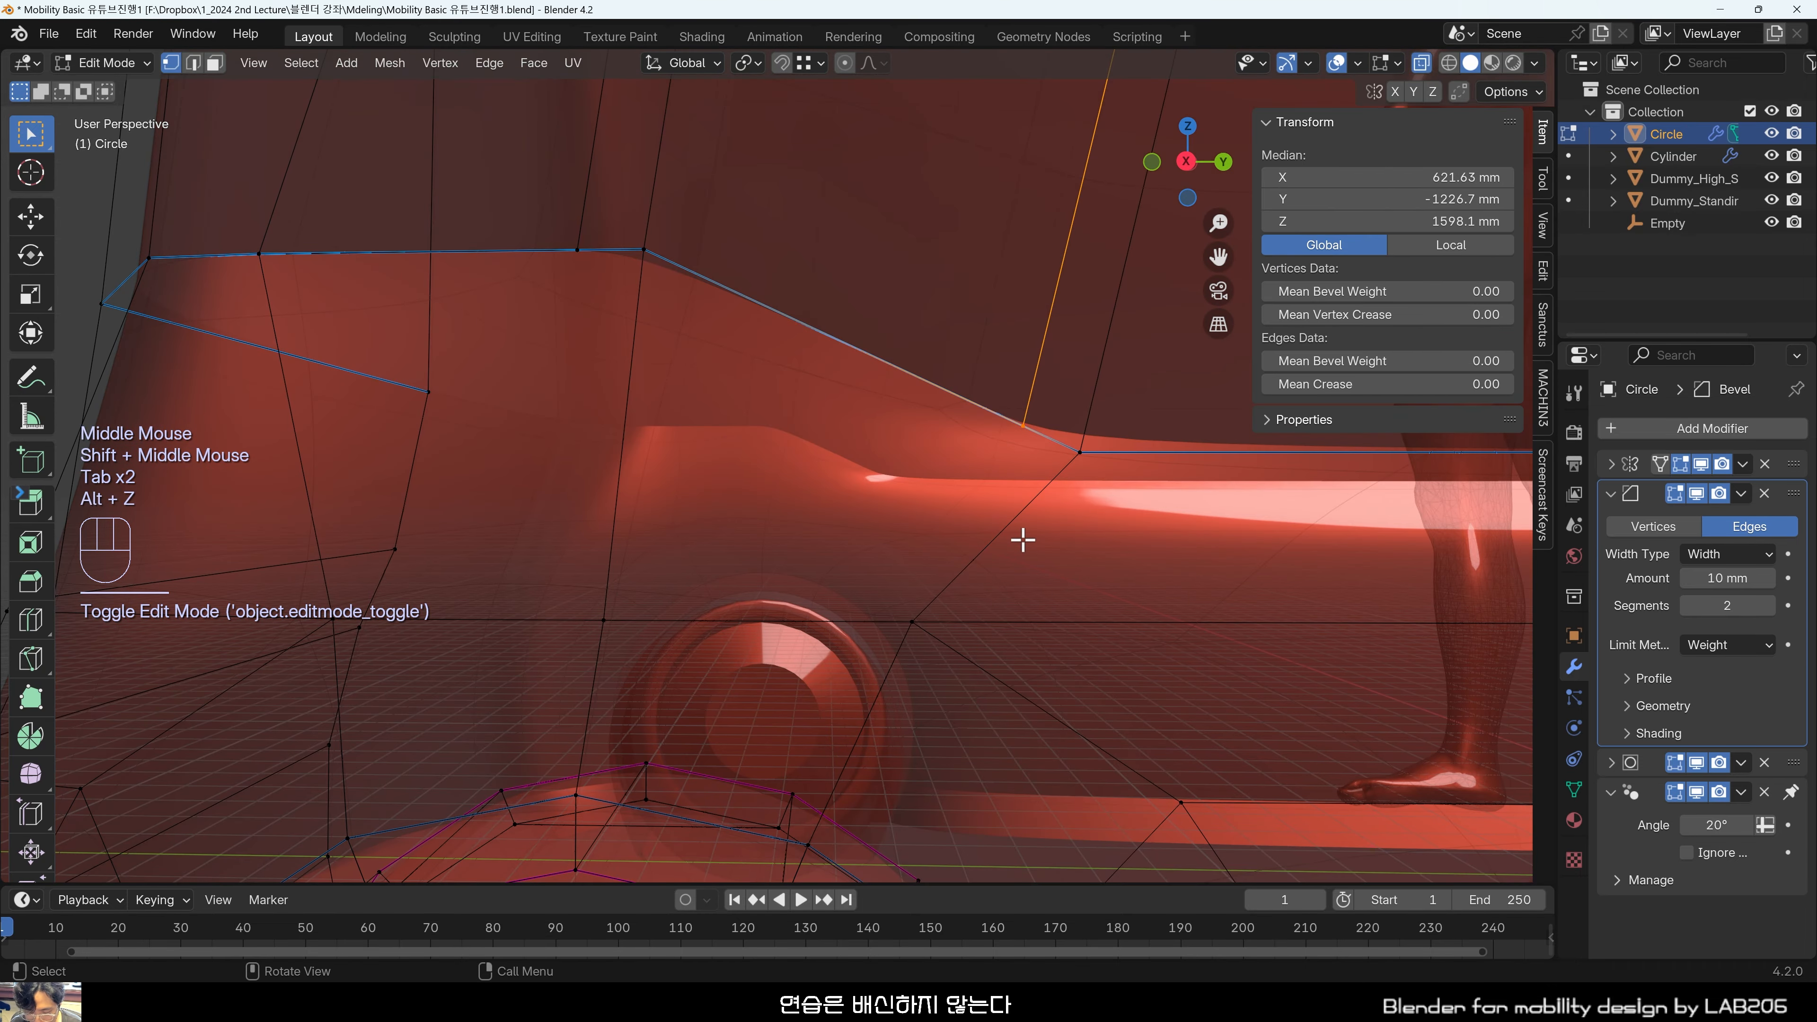
middle_click_drag(1023, 540, 1043, 540)
key("k")
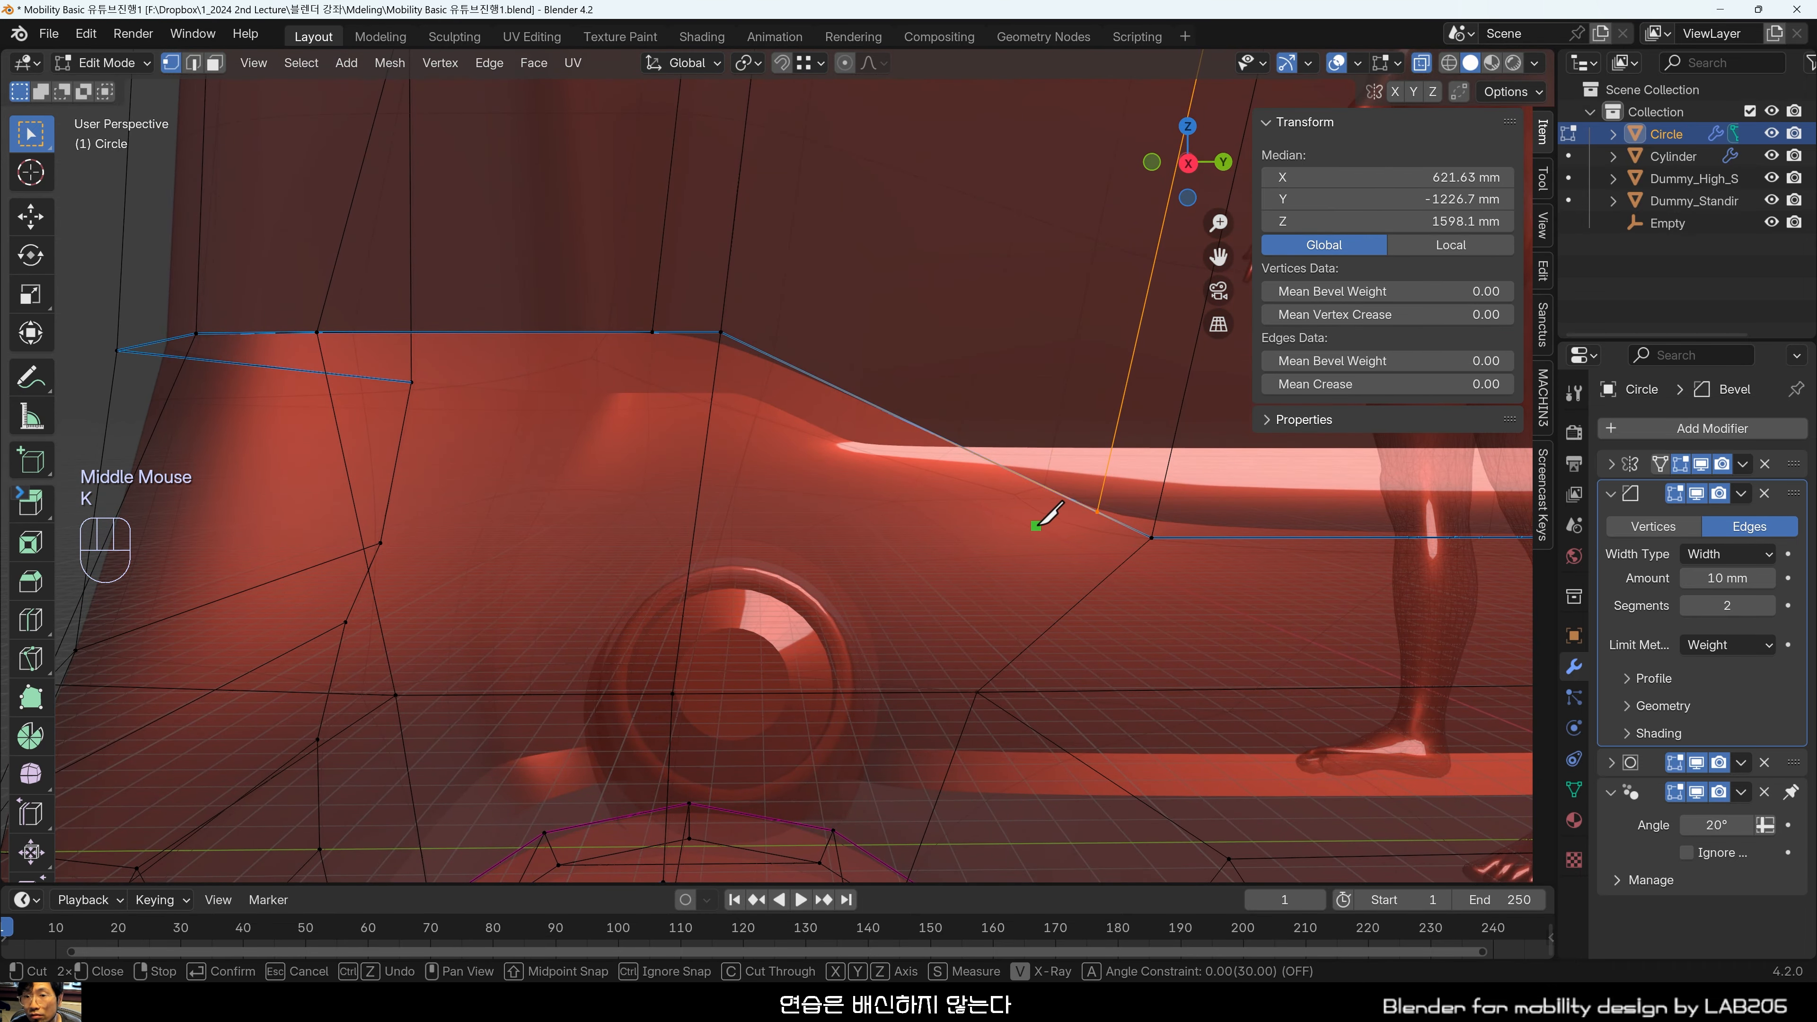
key("Escape")
left_click(822, 63)
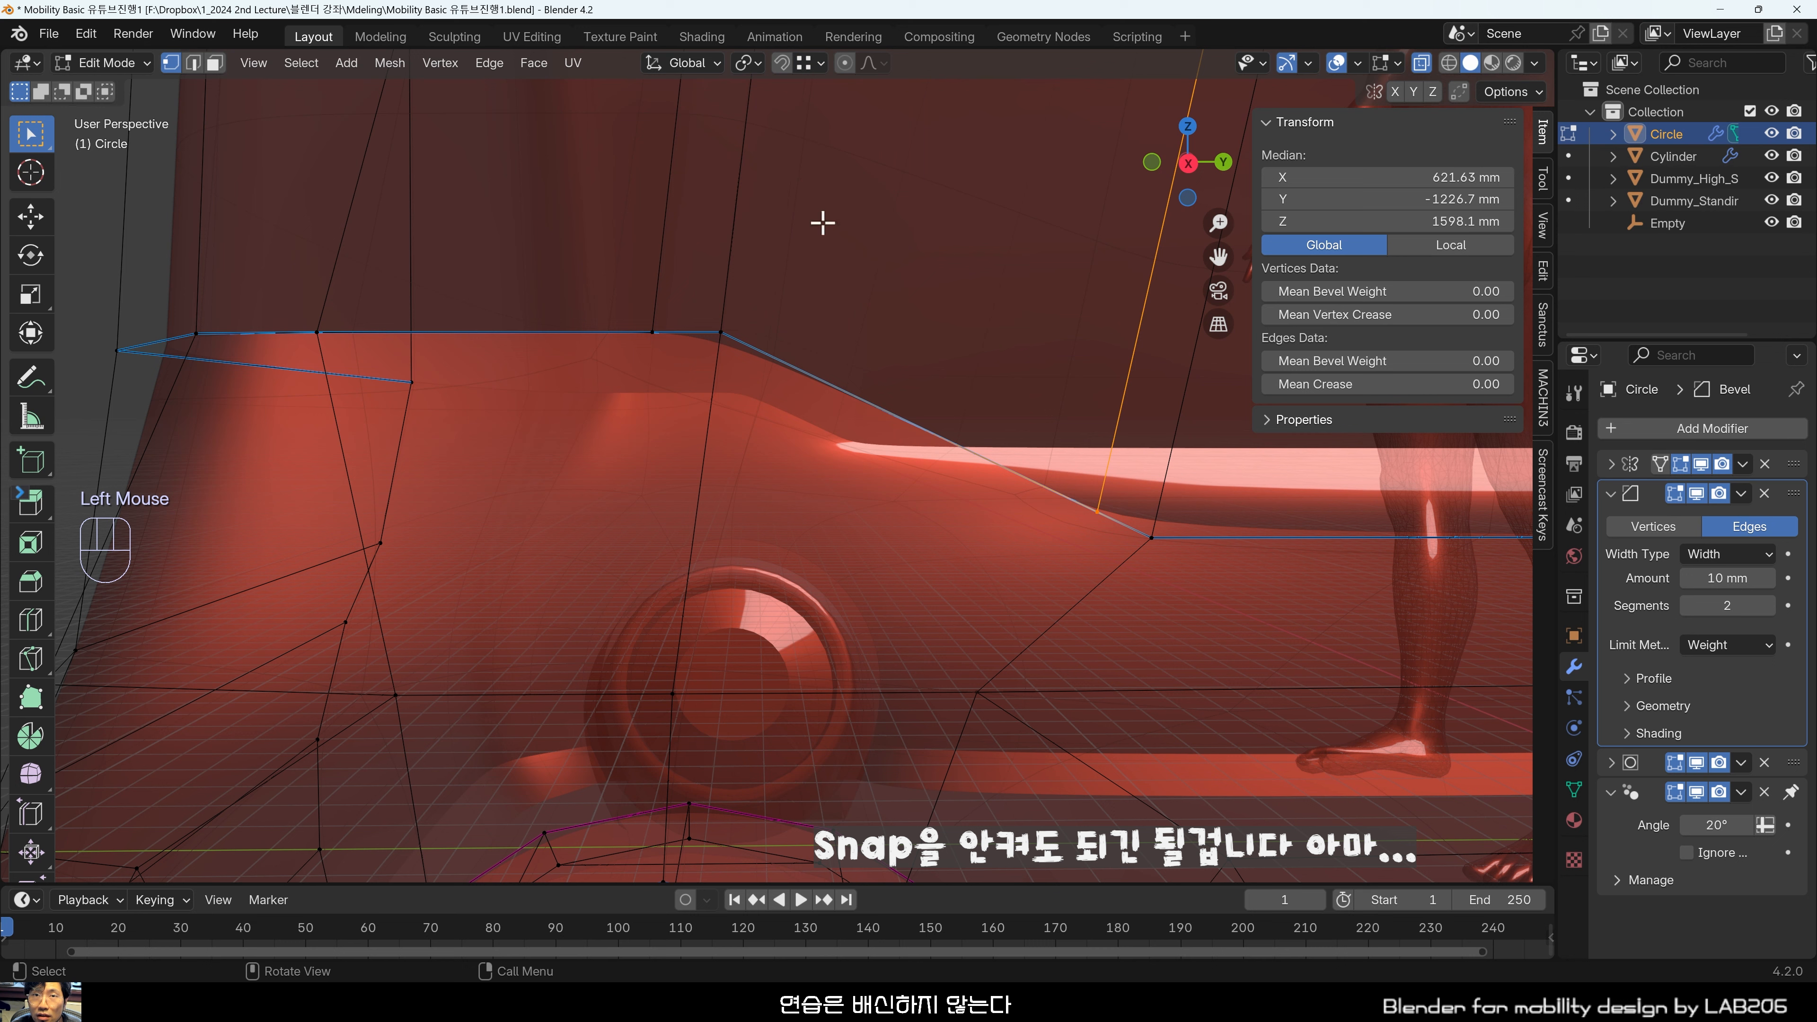
key("k")
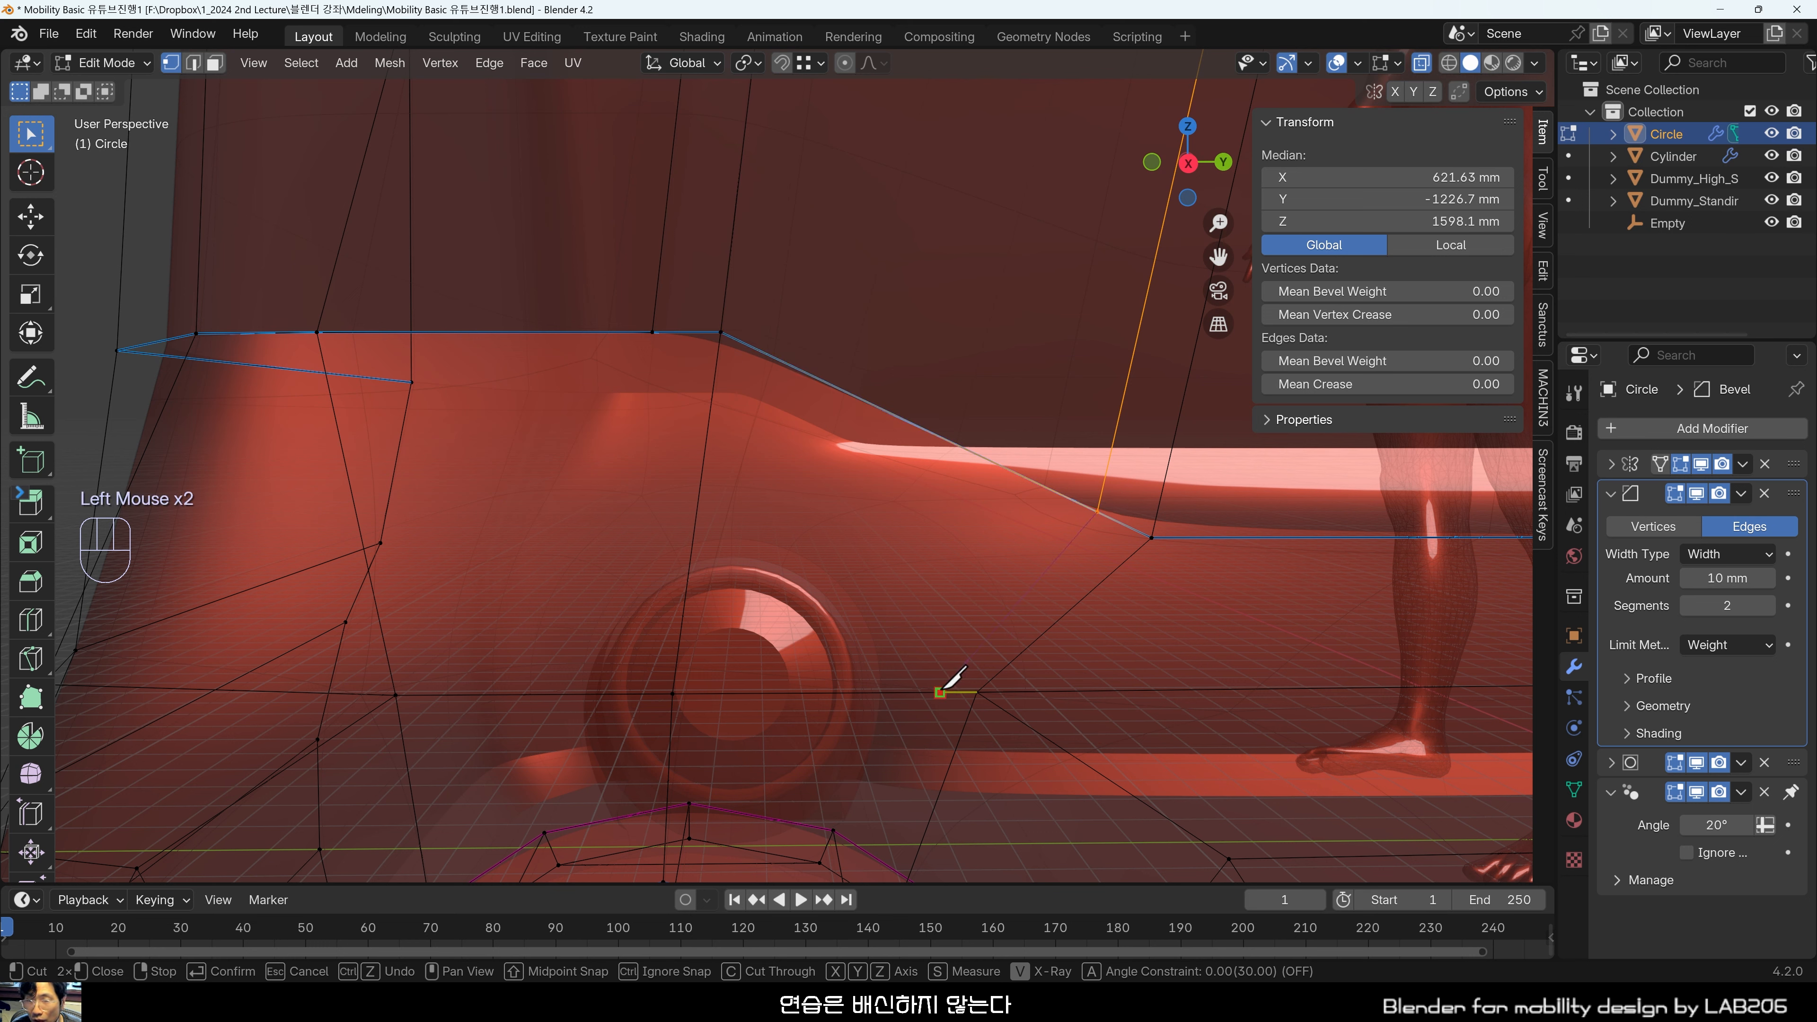
key("Return")
Knife-cut a matching edge from the vertex beside the step's upper end down to the horizontal edge above the wheel arch.
left_click(671, 328)
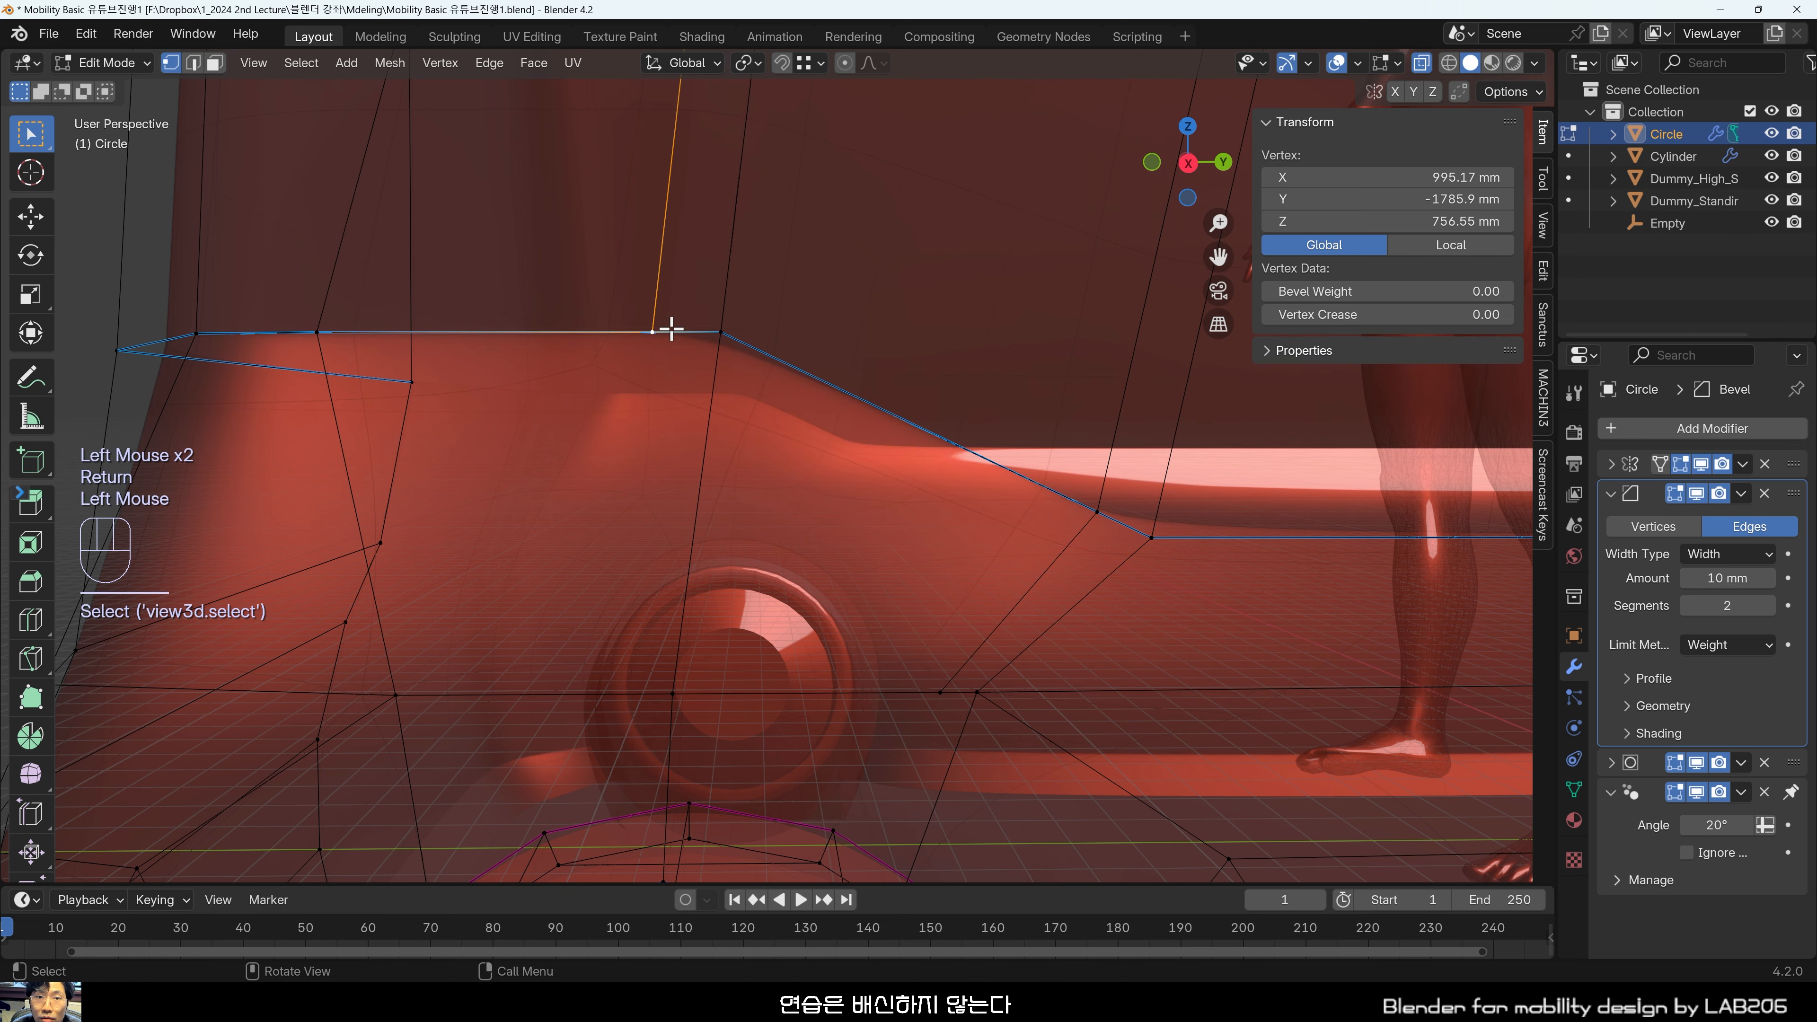
key("j")
key("k")
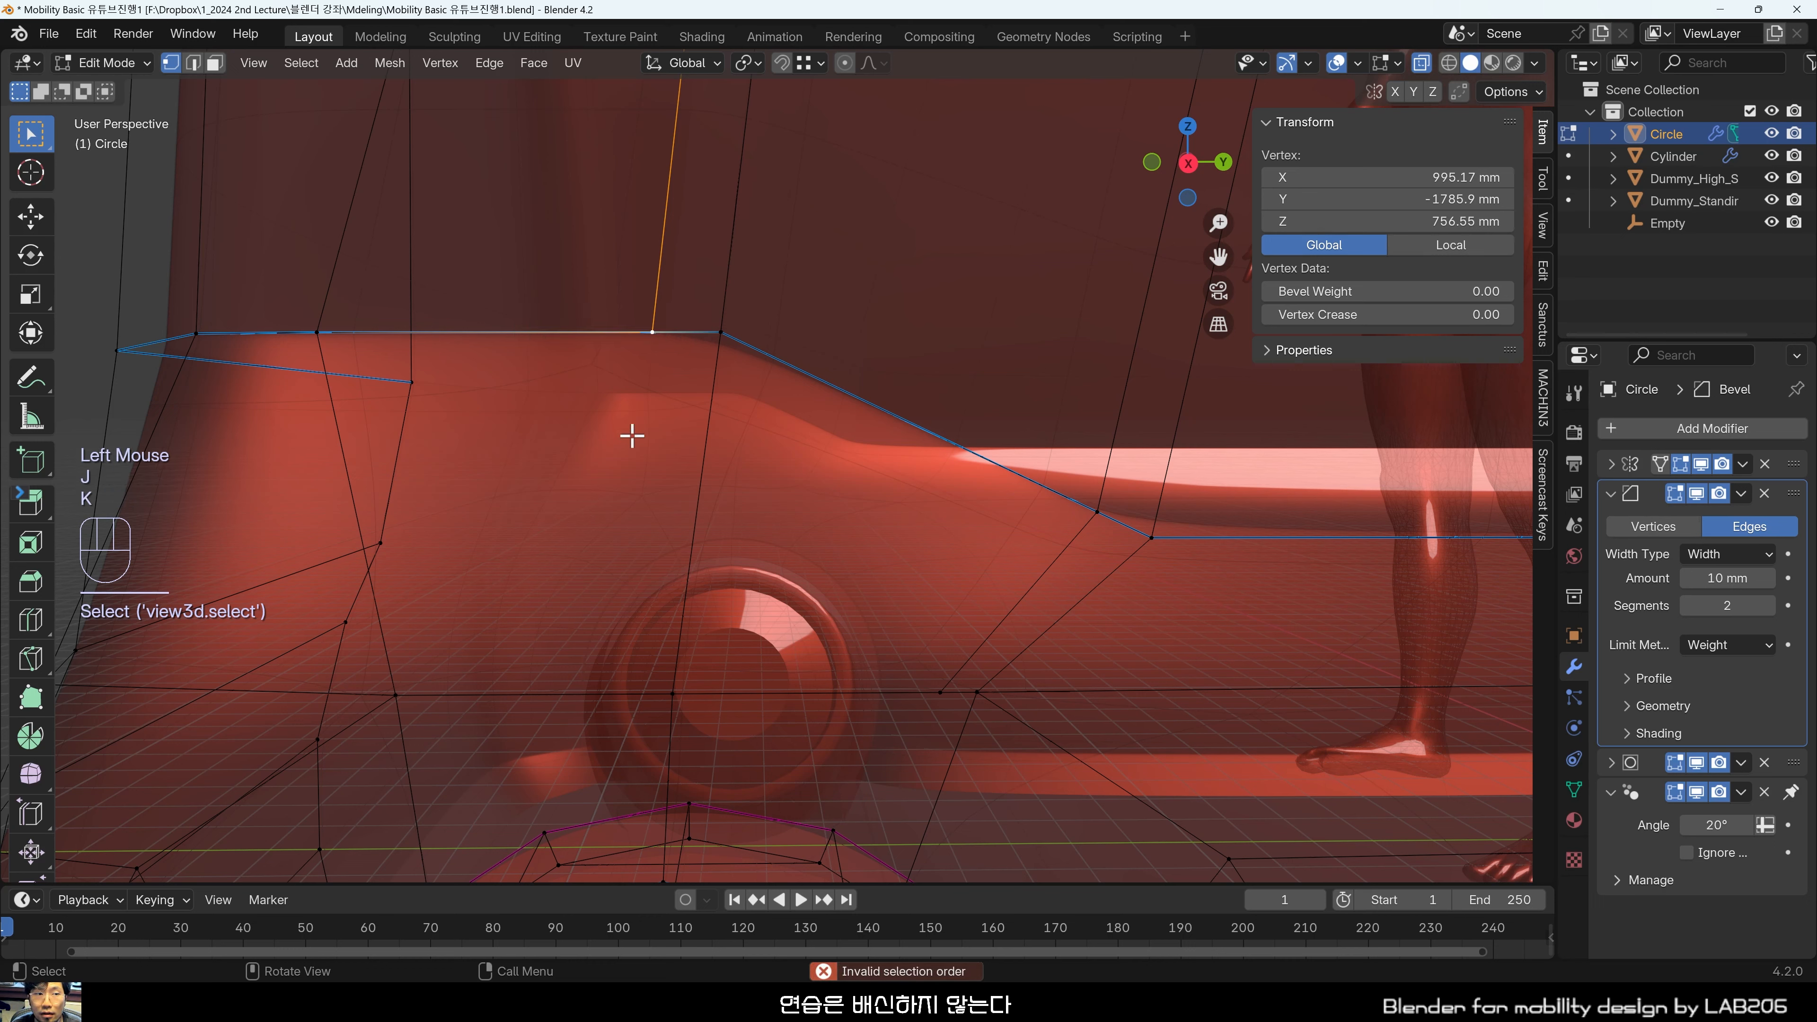
key("k")
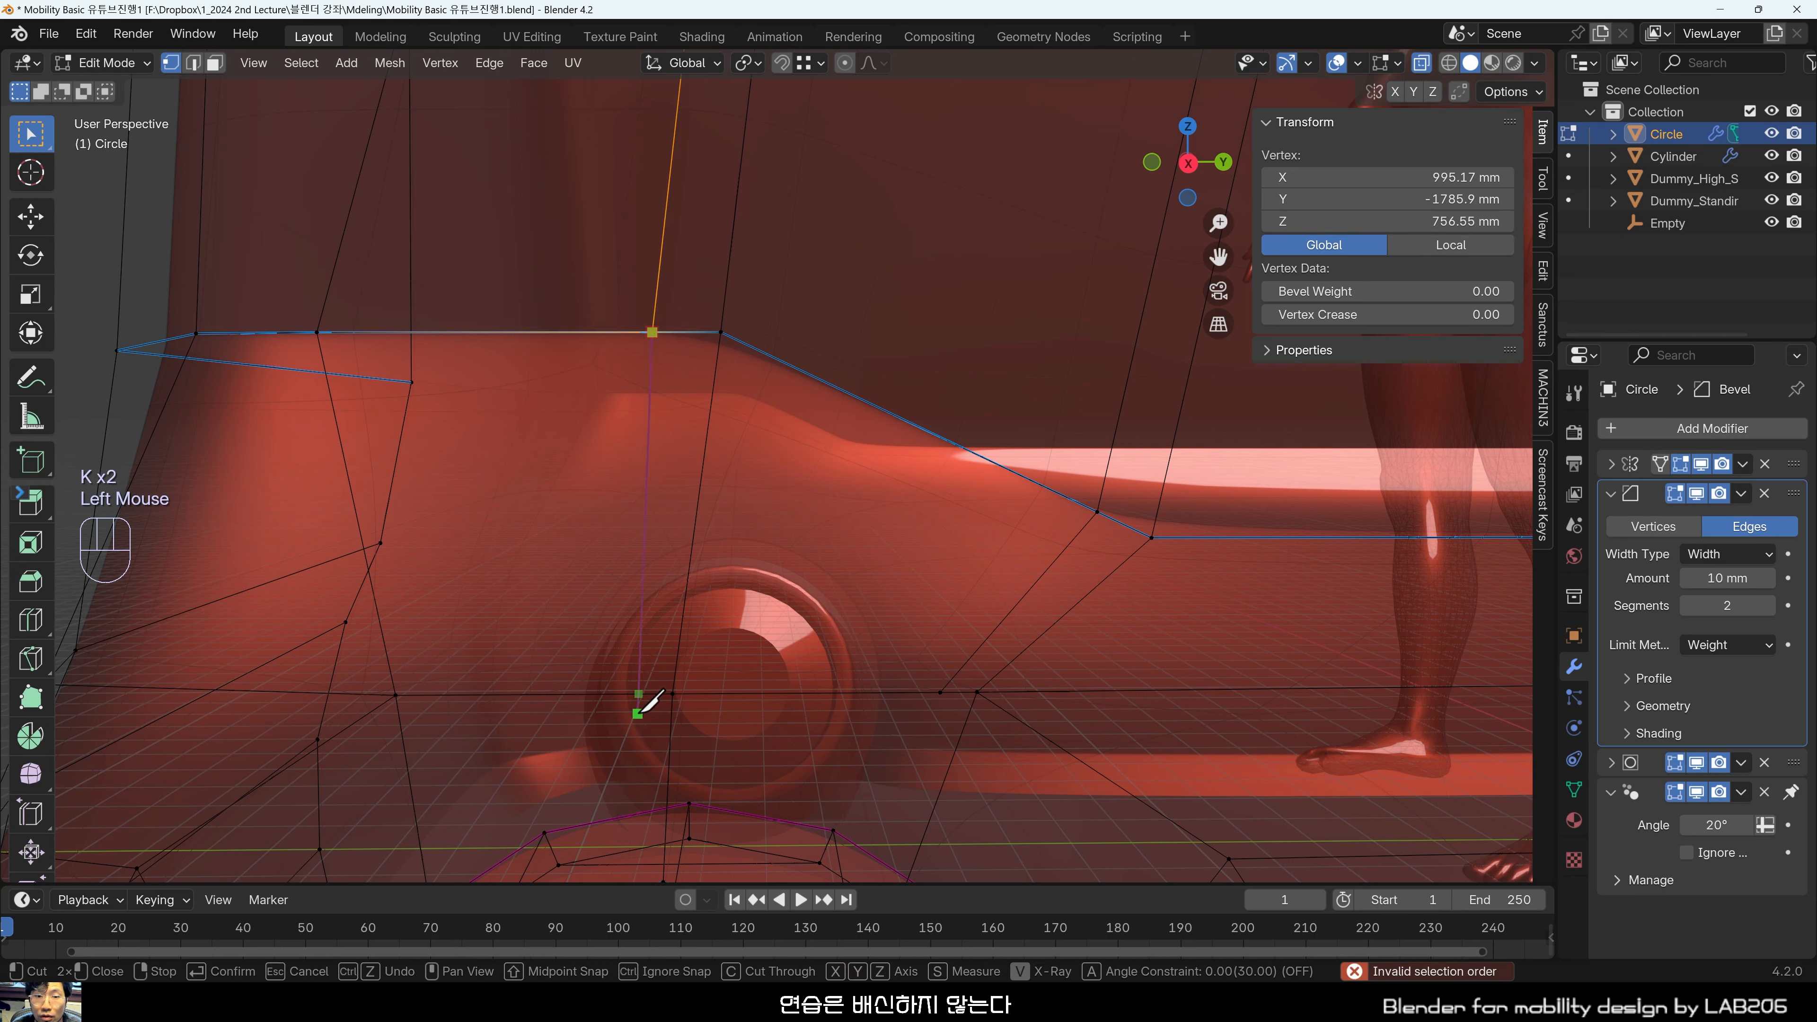
key("Return")
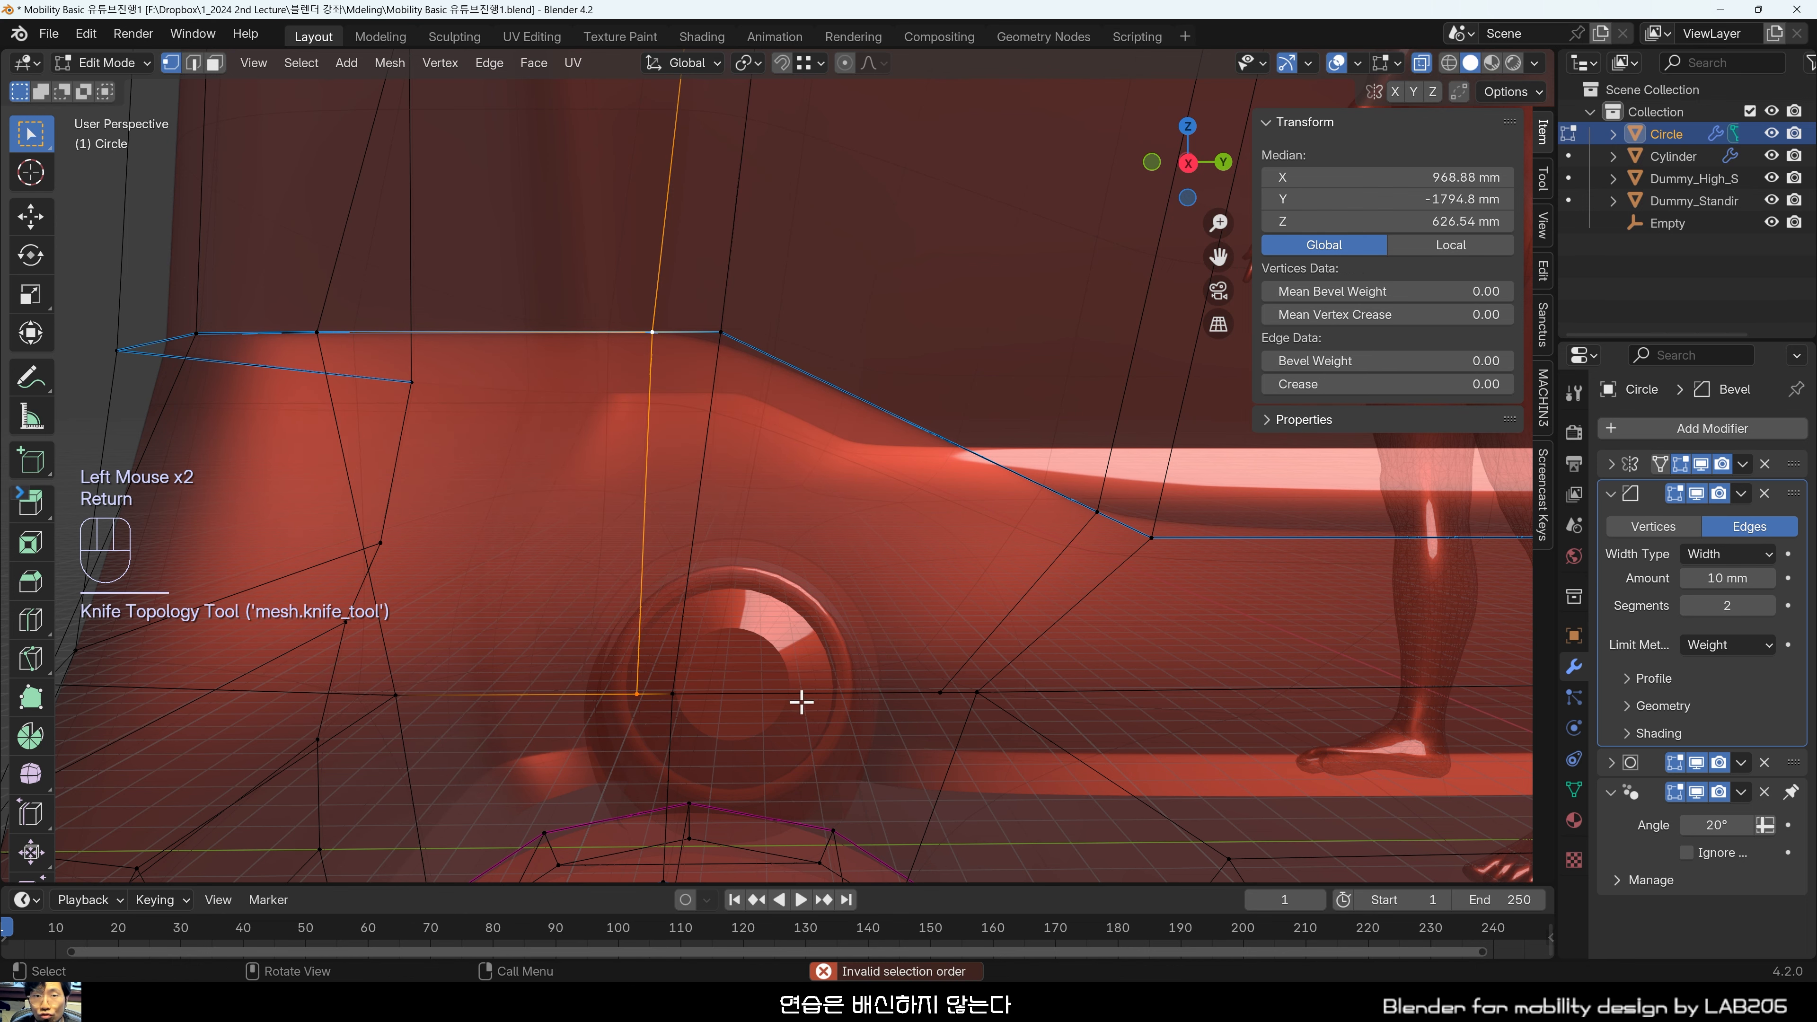
Select the lower vertices of the two cuts, then the horizontal edge segments running between them above the wheel arch.
left_click_drag(580, 657, 805, 743)
left_click_drag(830, 636, 1005, 704, "shift")
middle_click_drag(1005, 704, 1006, 633, "shift")
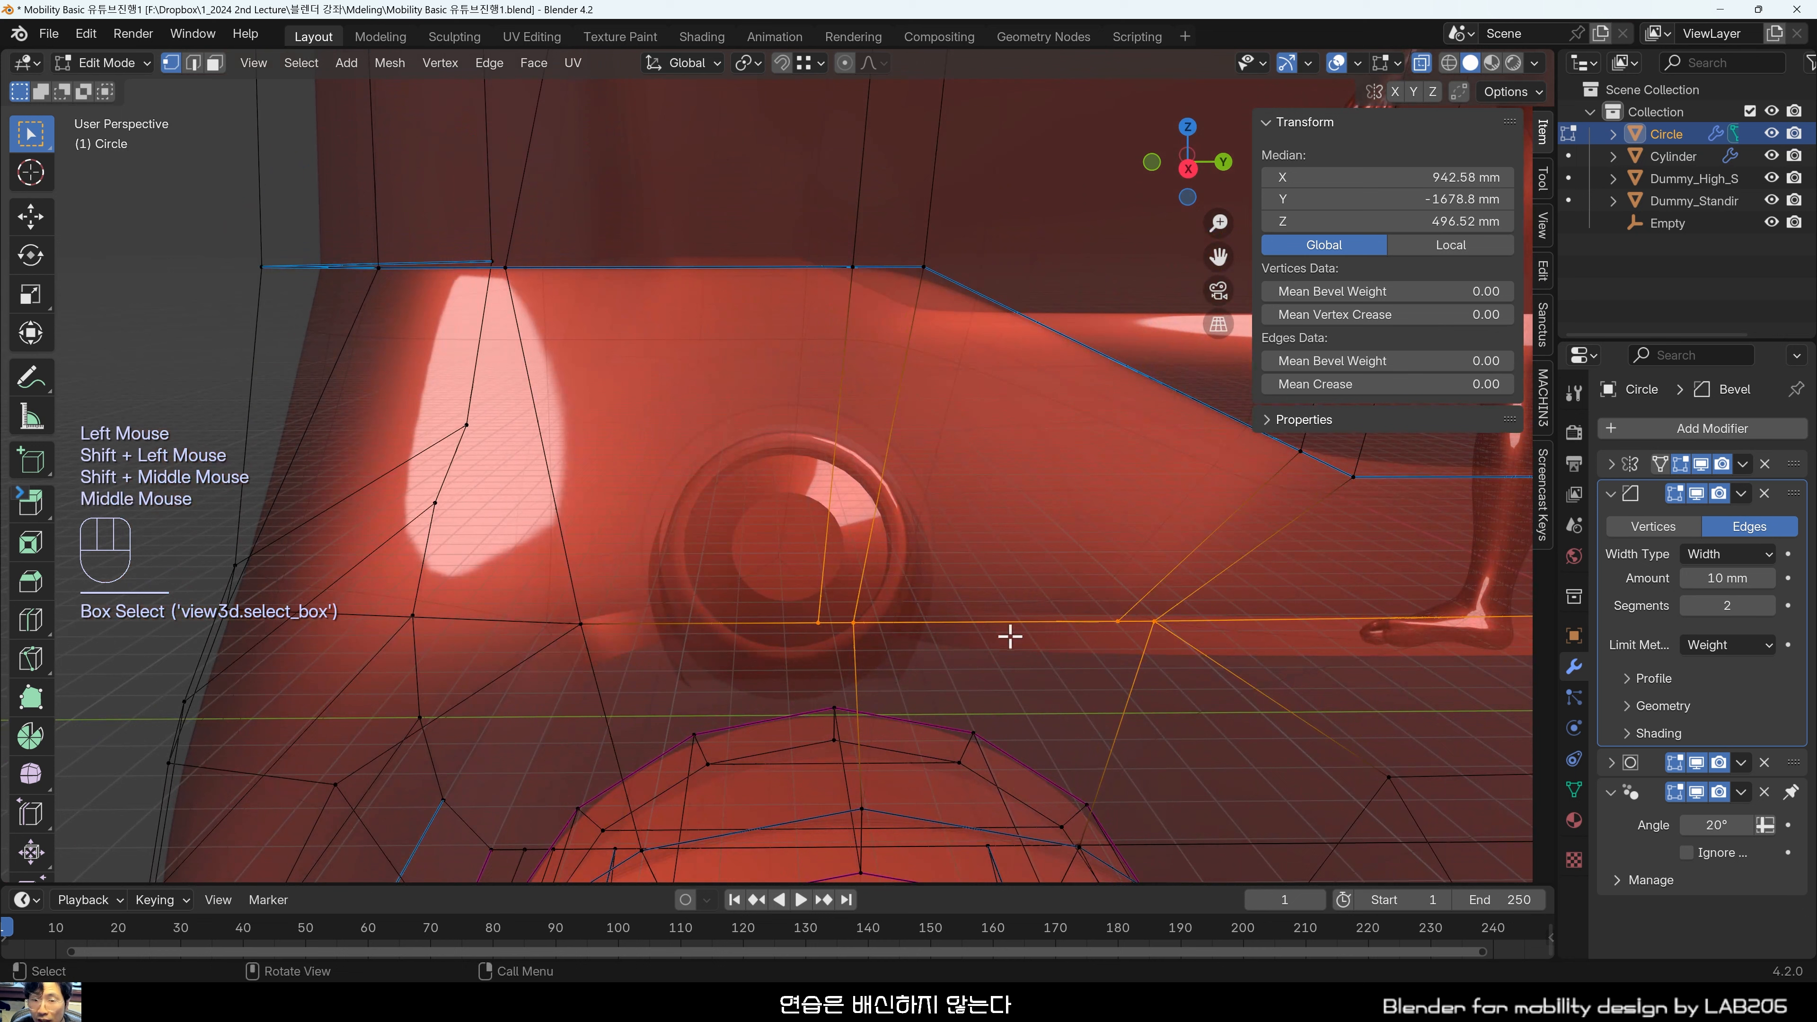
left_click(1006, 632)
key("2")
left_click(1095, 618)
left_click(1142, 619, "shift")
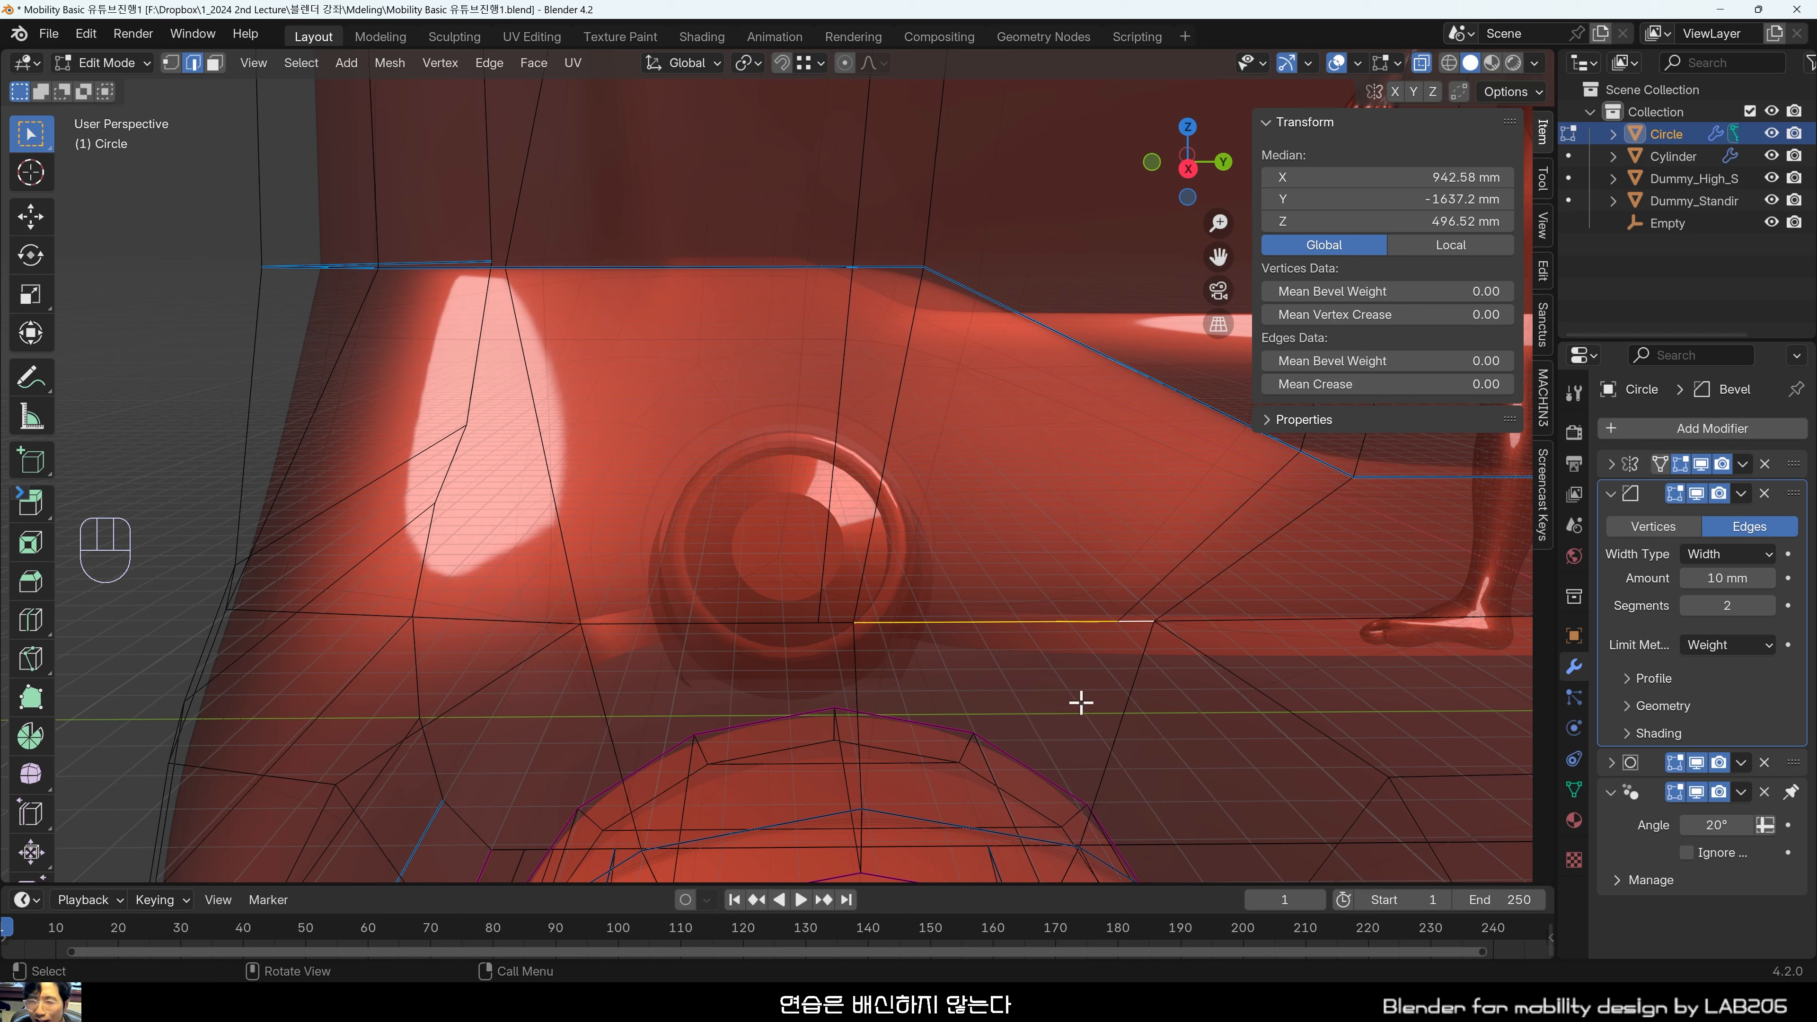
Examine how the two added cuts affect the surface below the step, toggling X-ray and comparing Edit and Object Mode.
key("alt+z")
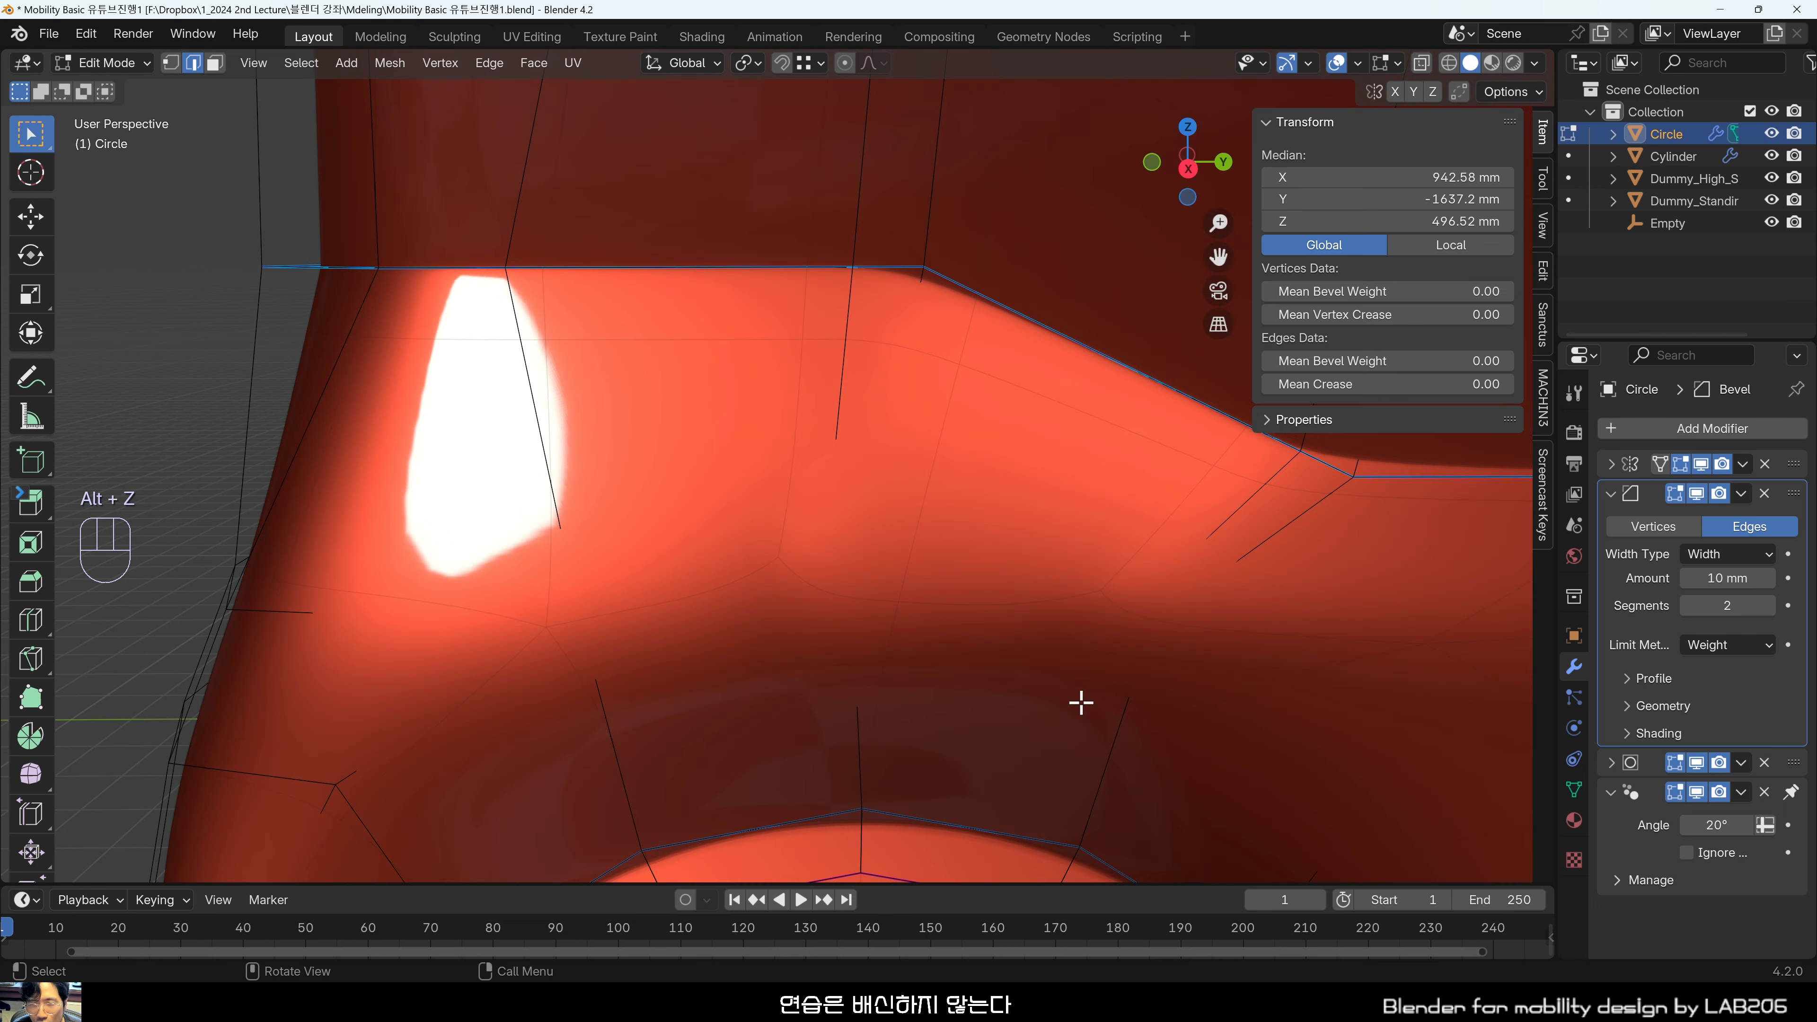
scroll(1081, 703, "down", 2)
middle_click_drag(1079, 702, 892, 692)
key("alt+z")
scroll(1095, 743, "up", 2)
key("alt+z")
scroll(1073, 757, "up", 1)
key("alt+z")
key("alt+z")
scroll(1085, 707, "down", 2)
scroll(1085, 707, "down", 1)
scroll(1047, 630, "up", 3)
key("Tab")
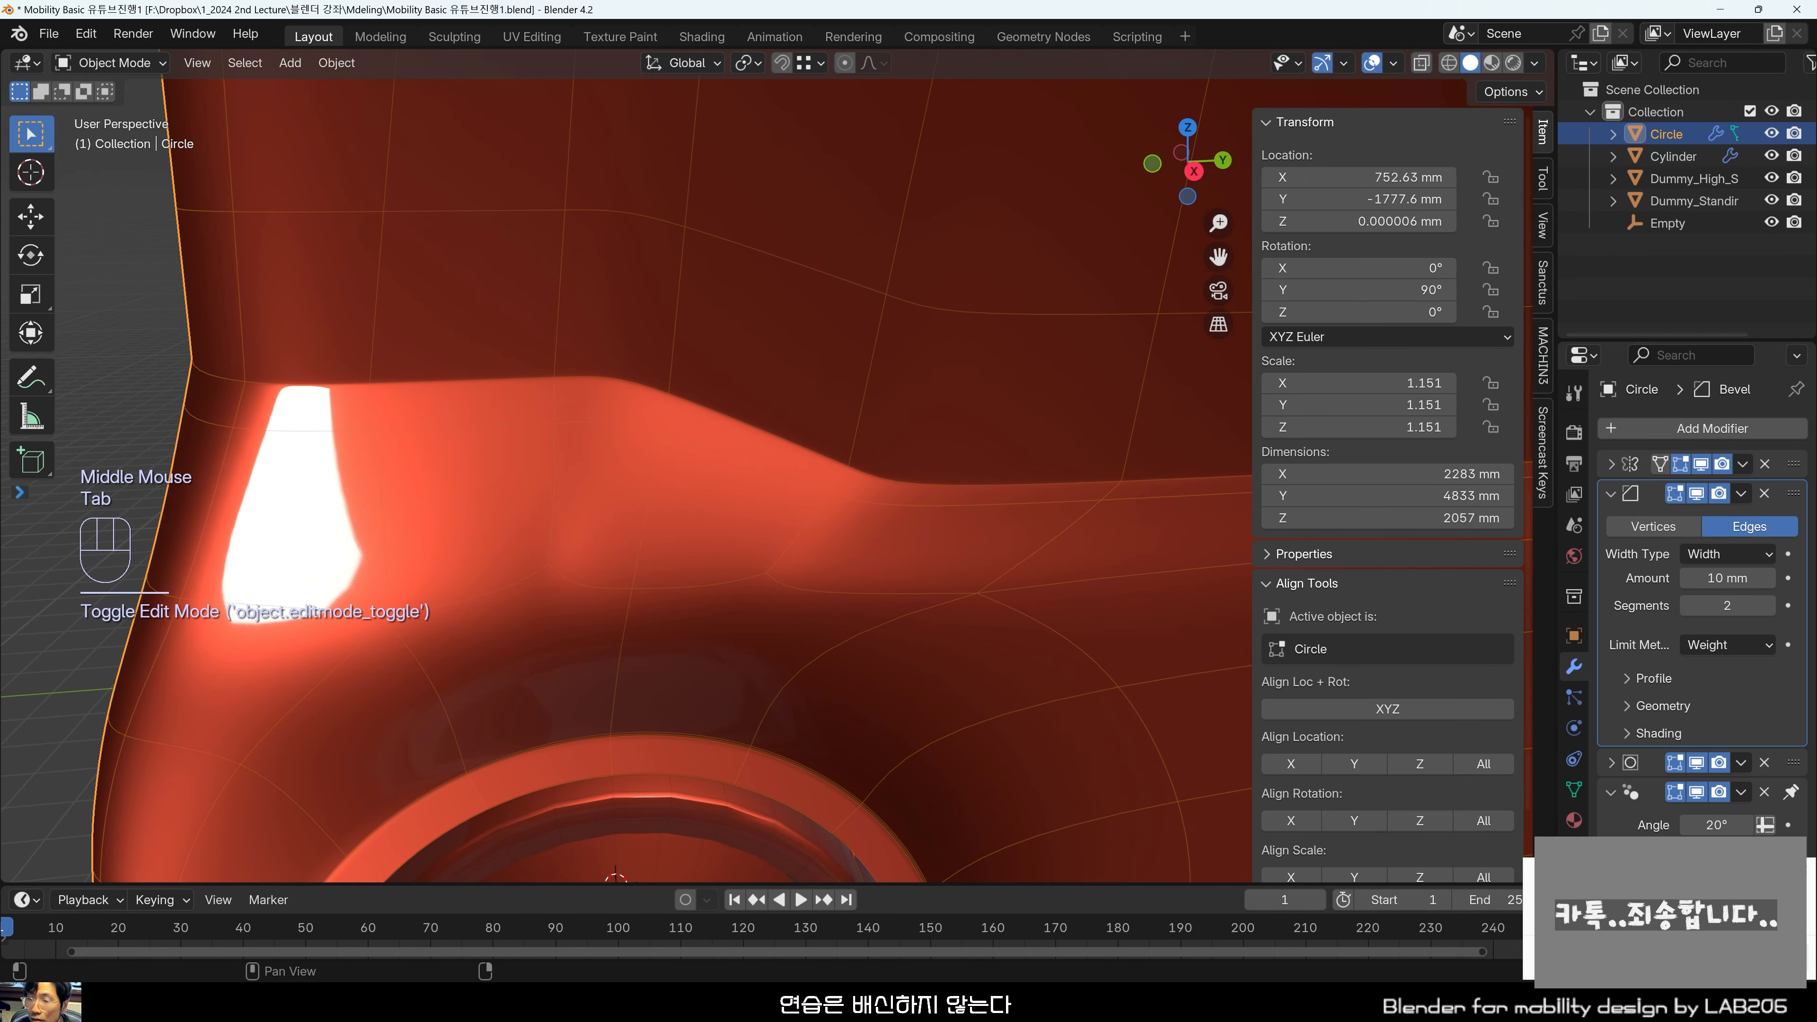
middle_click_drag(733, 617, 916, 681, "shift")
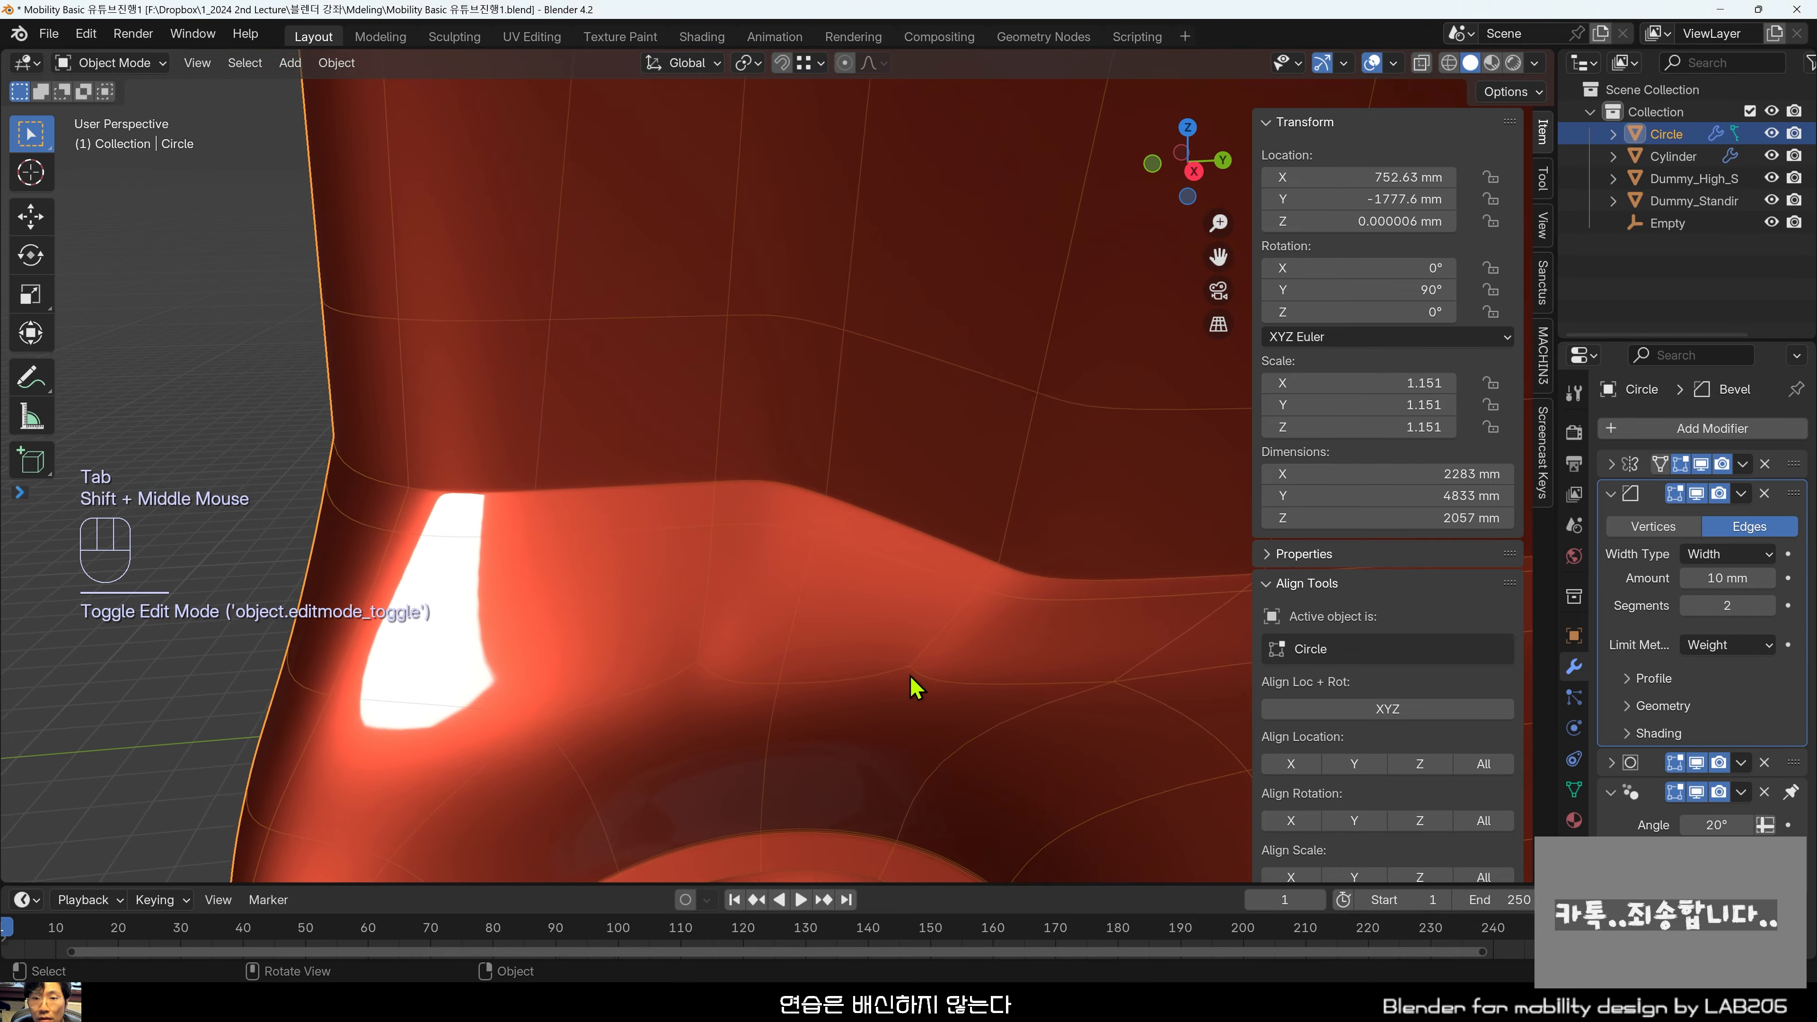
key("Tab")
left_click(987, 634)
key("Tab")
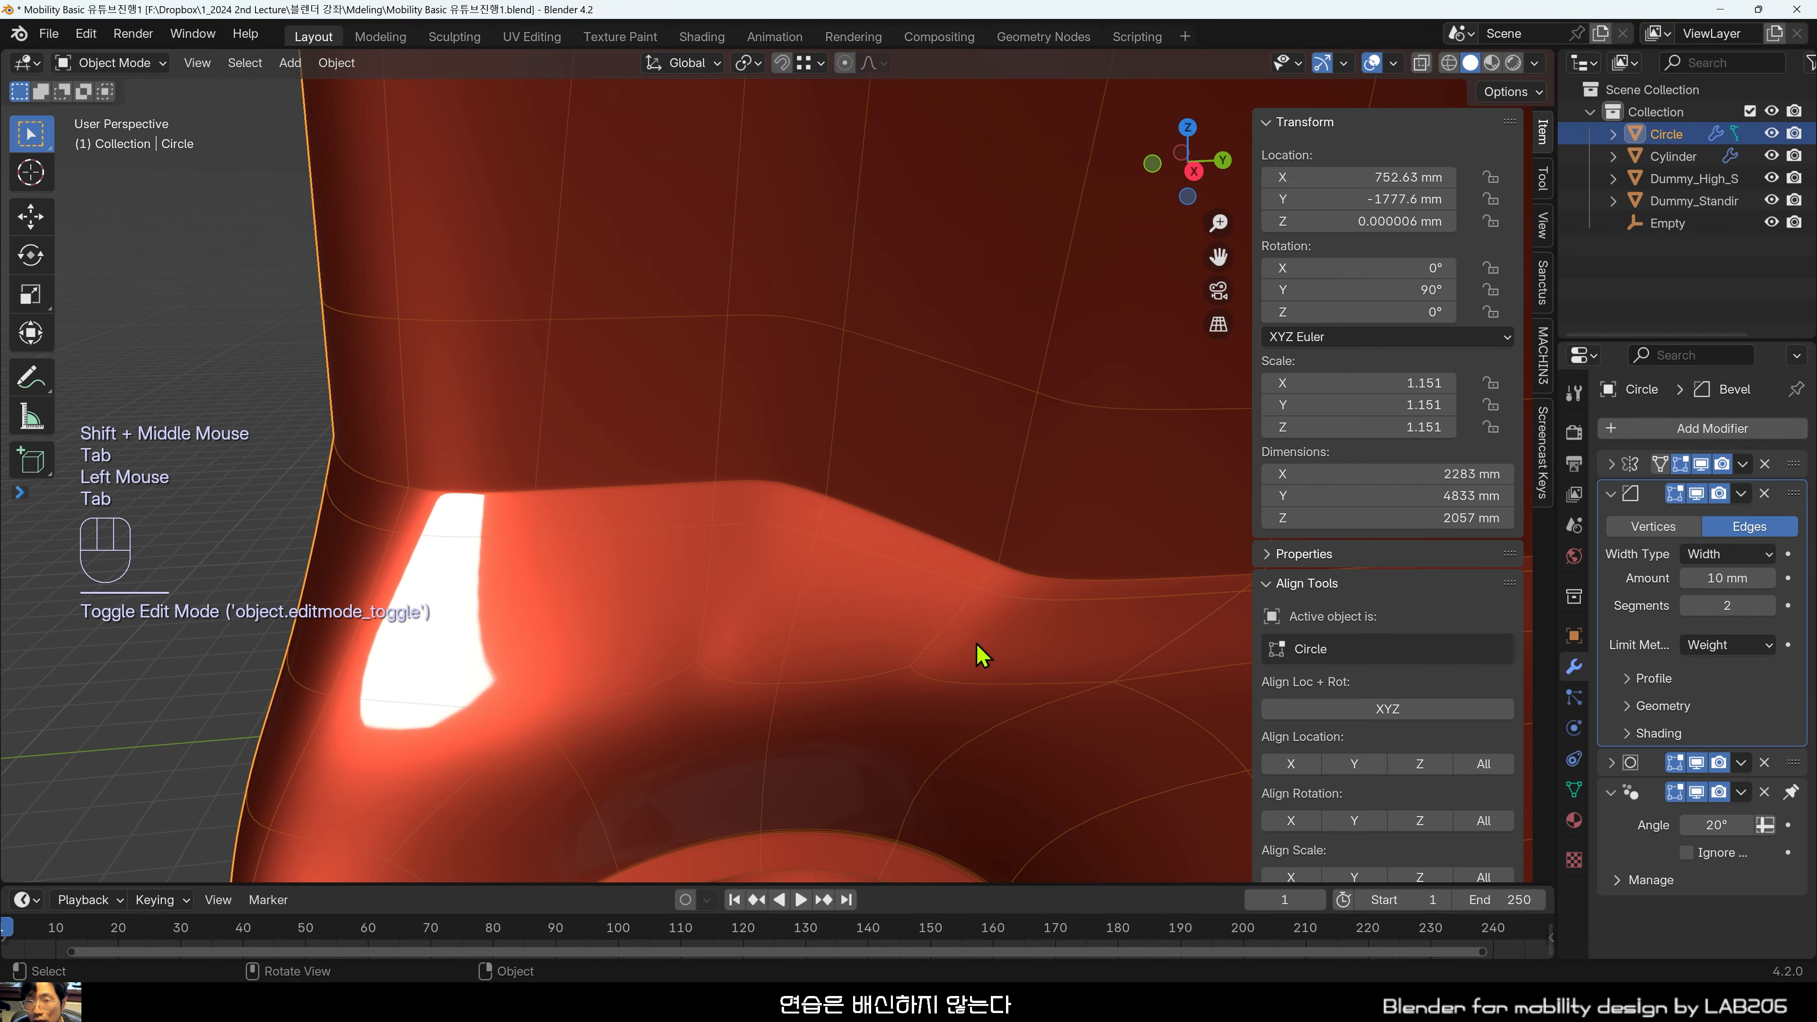
key("Tab")
left_click(972, 637)
key("Tab")
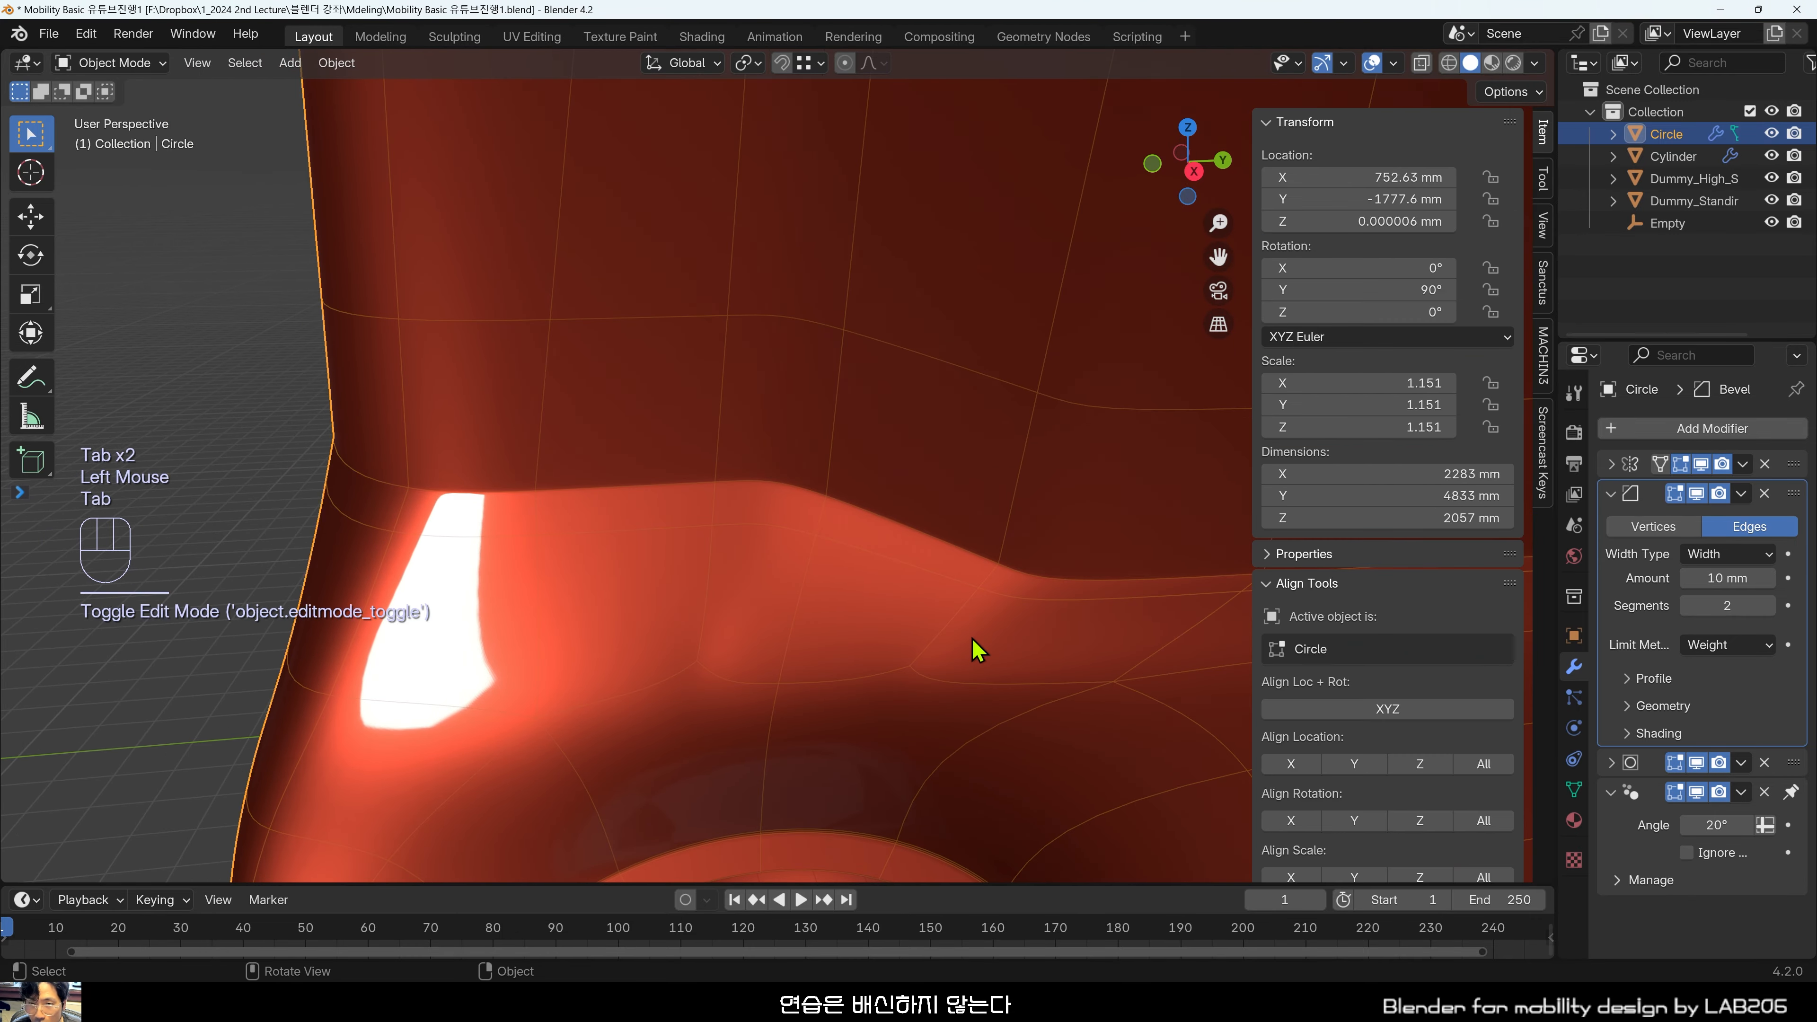
Slide the lower vertex of the cut under the step's lower end in the -Y direction along the edge above the wheel arch.
key("alt+z")
key("Tab")
key("1")
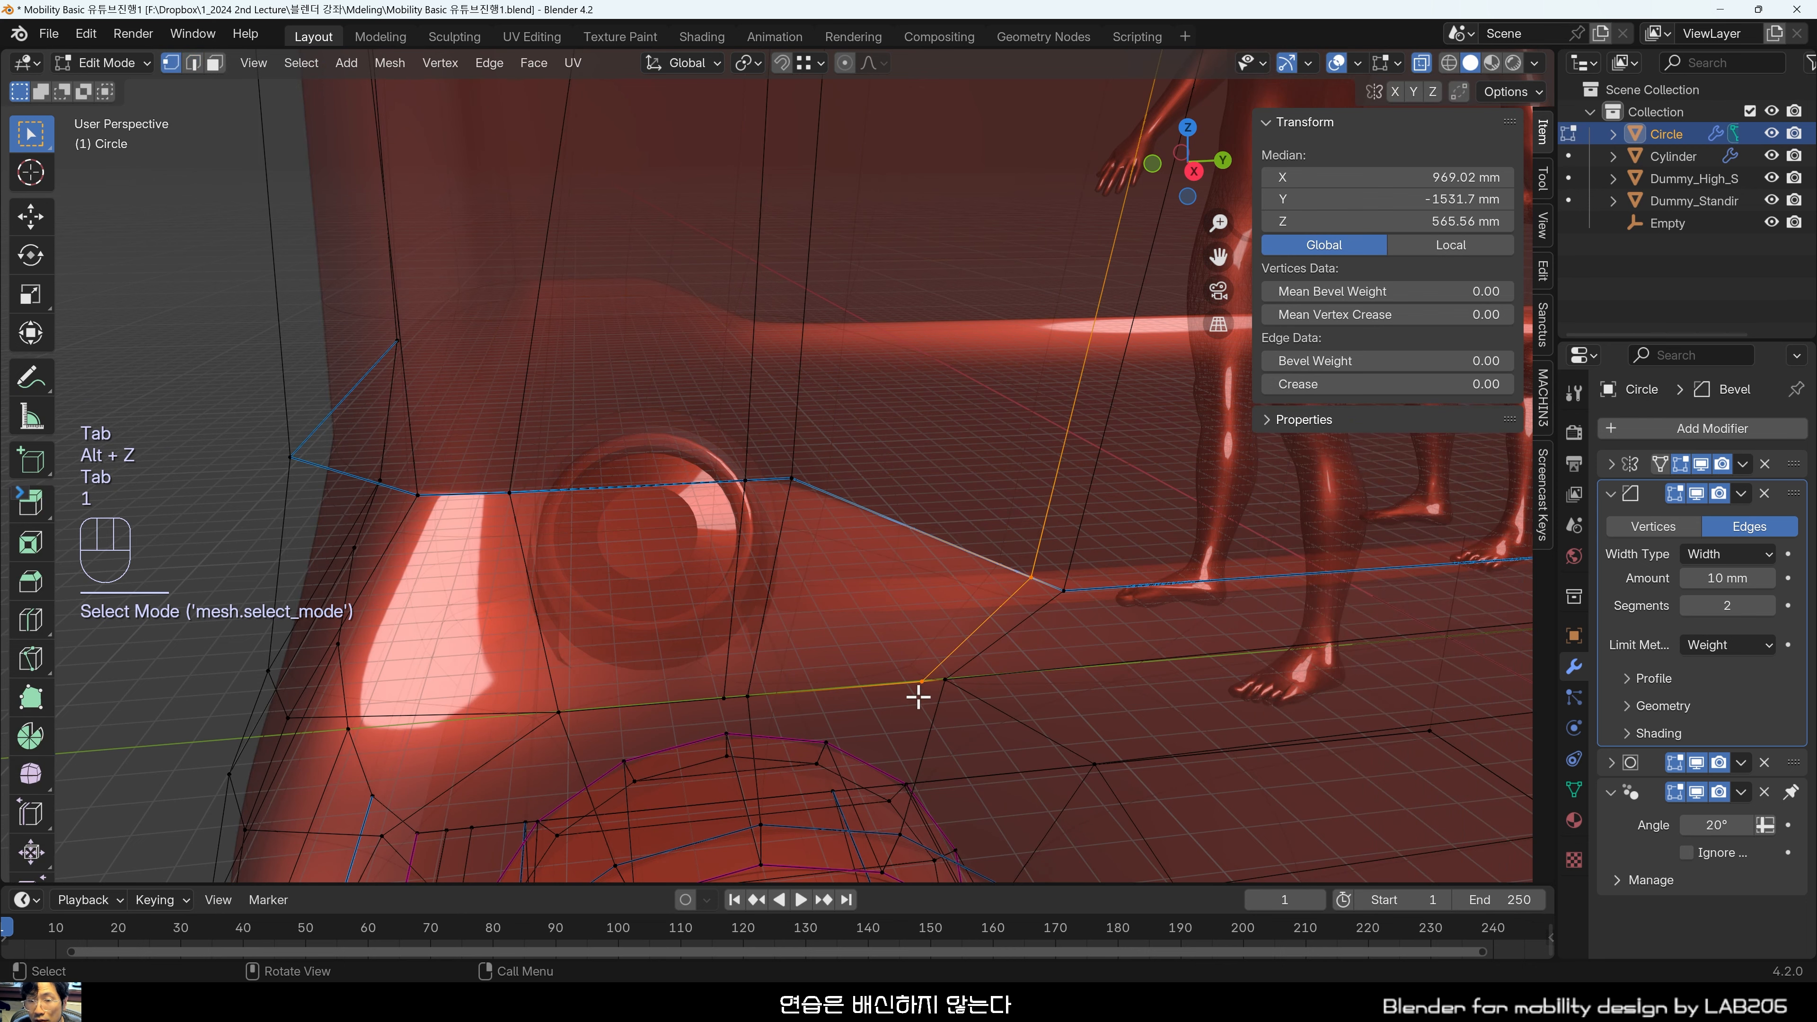
left_click(928, 687)
middle_click_drag(934, 696, 1022, 735, "shift")
scroll(1002, 789, "up", 1)
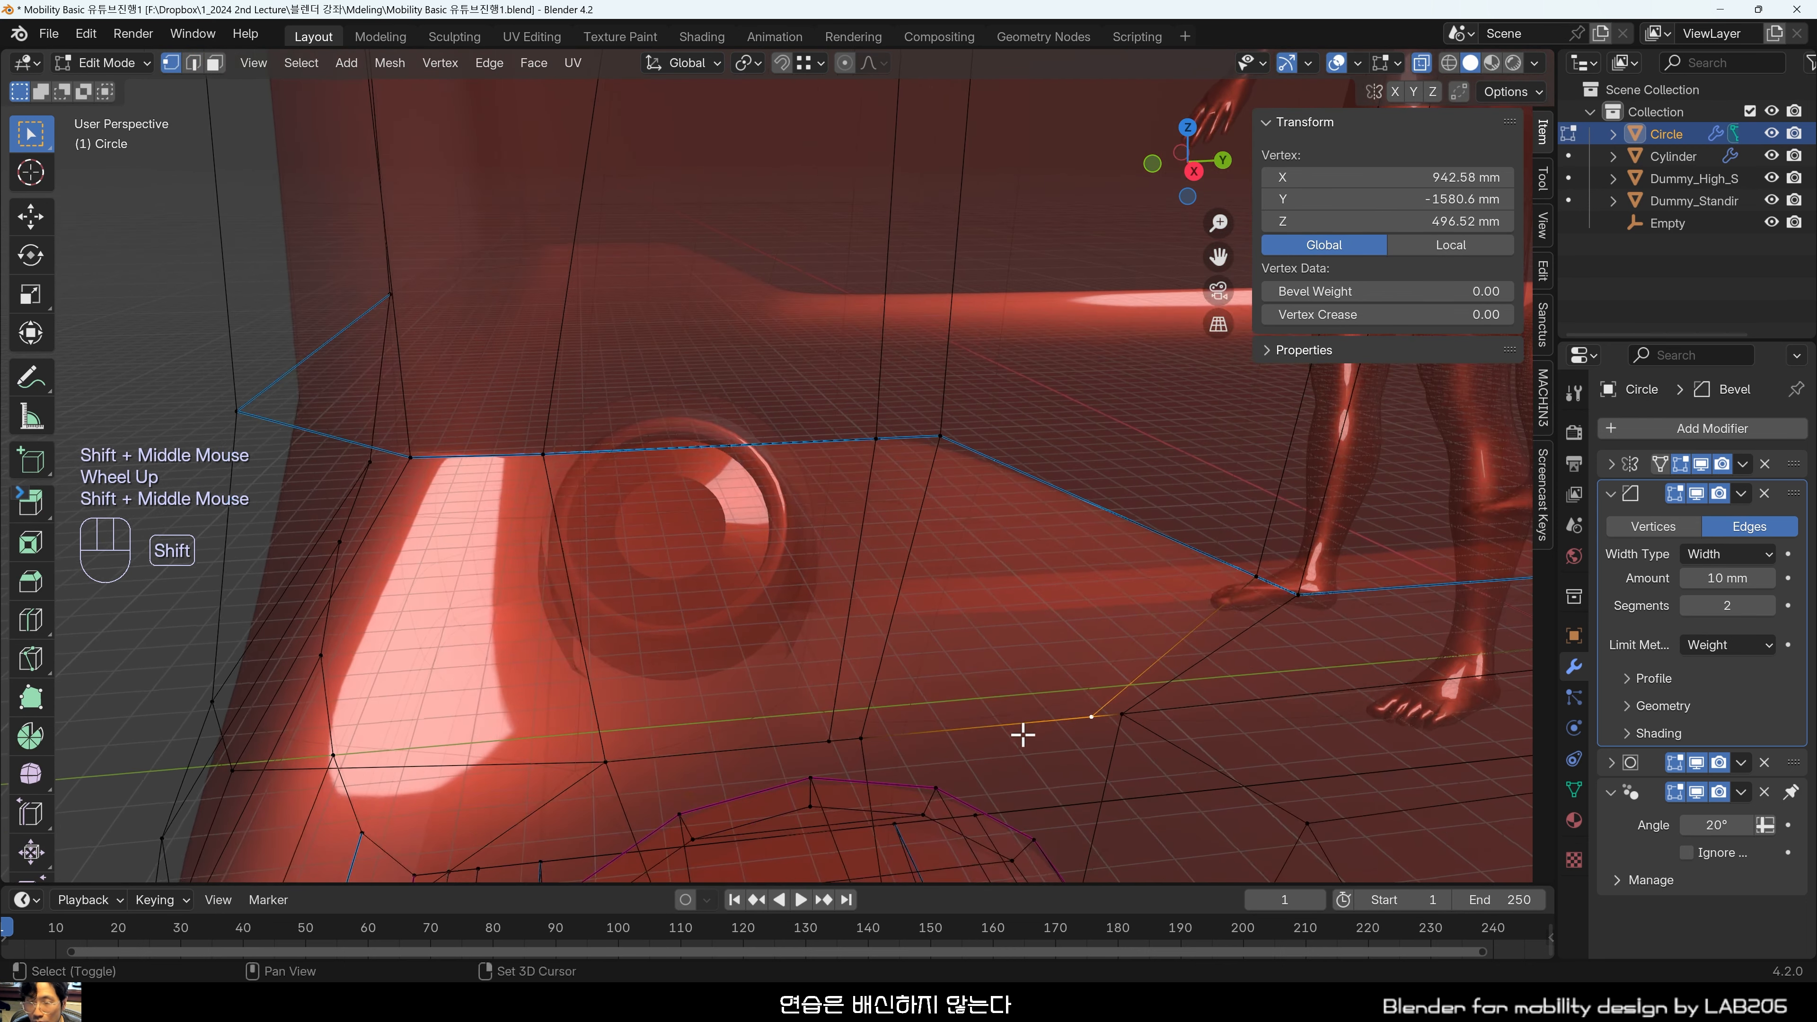
left_click(1092, 716)
key("g")
key("g")
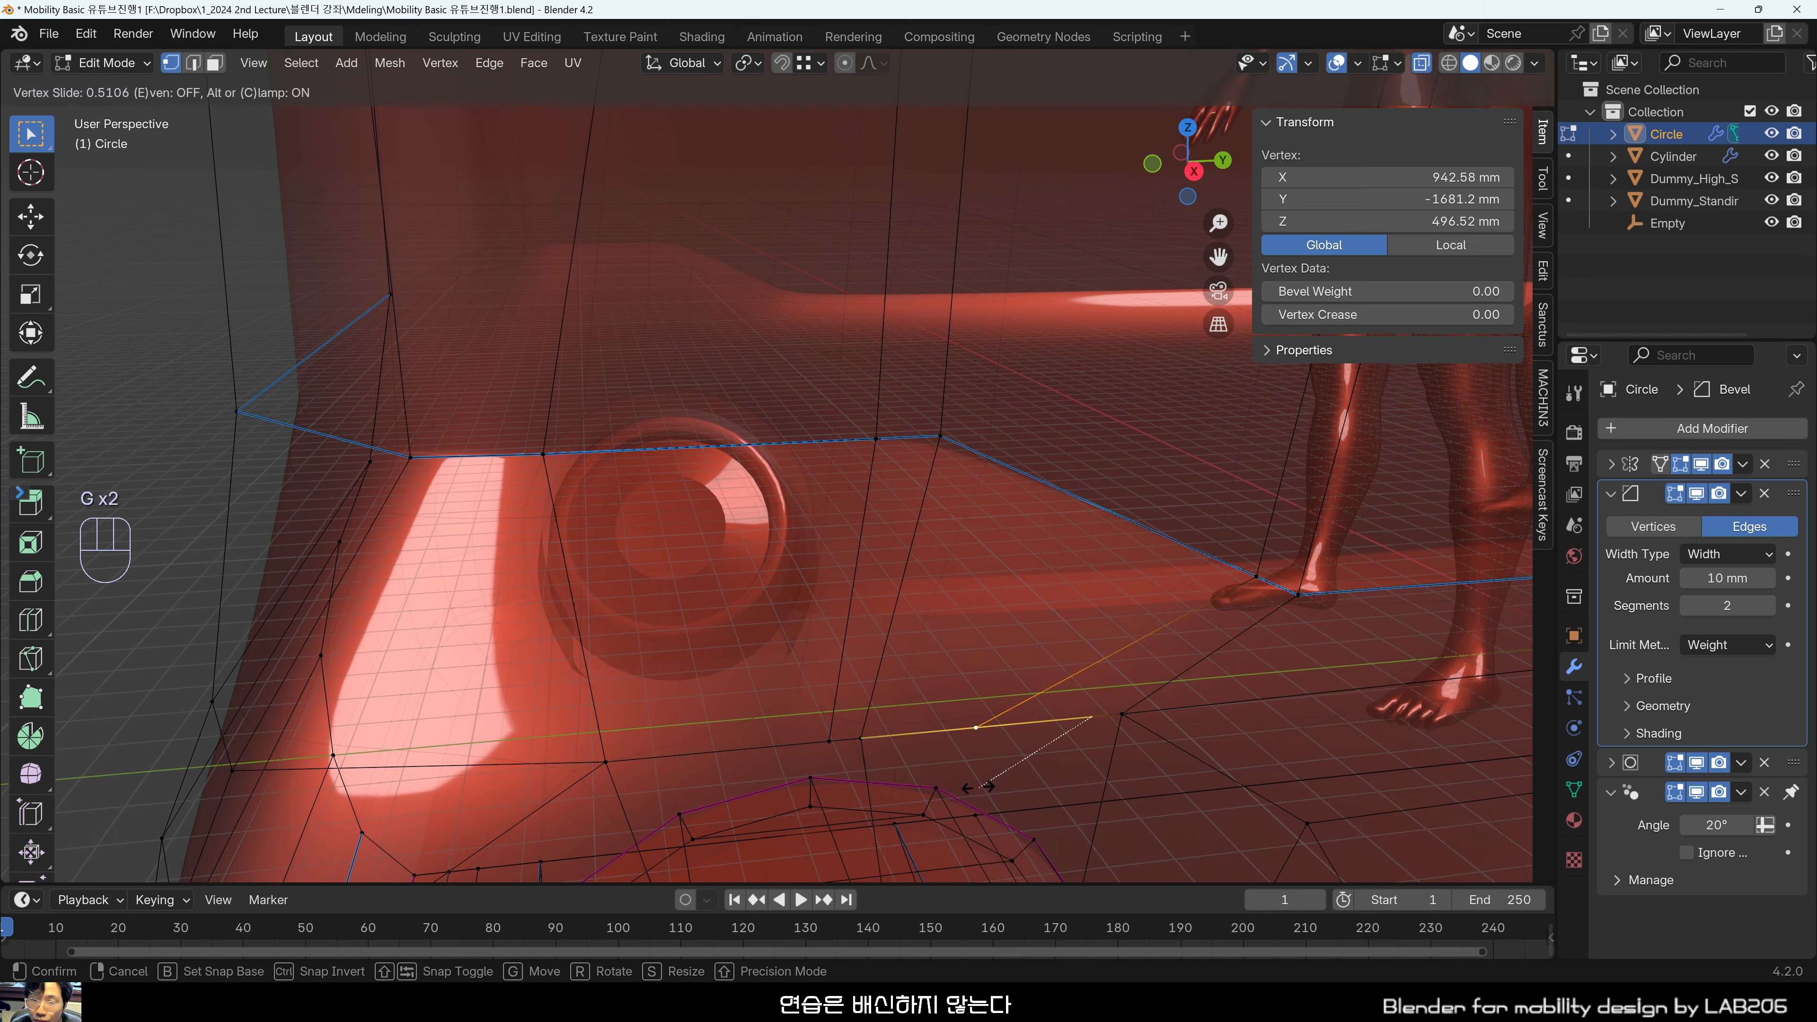
left_click(832, 734)
Slide the lower vertex of the cut beside the step's upper end in the -Y direction by a factor of 0.372.
left_click(831, 734)
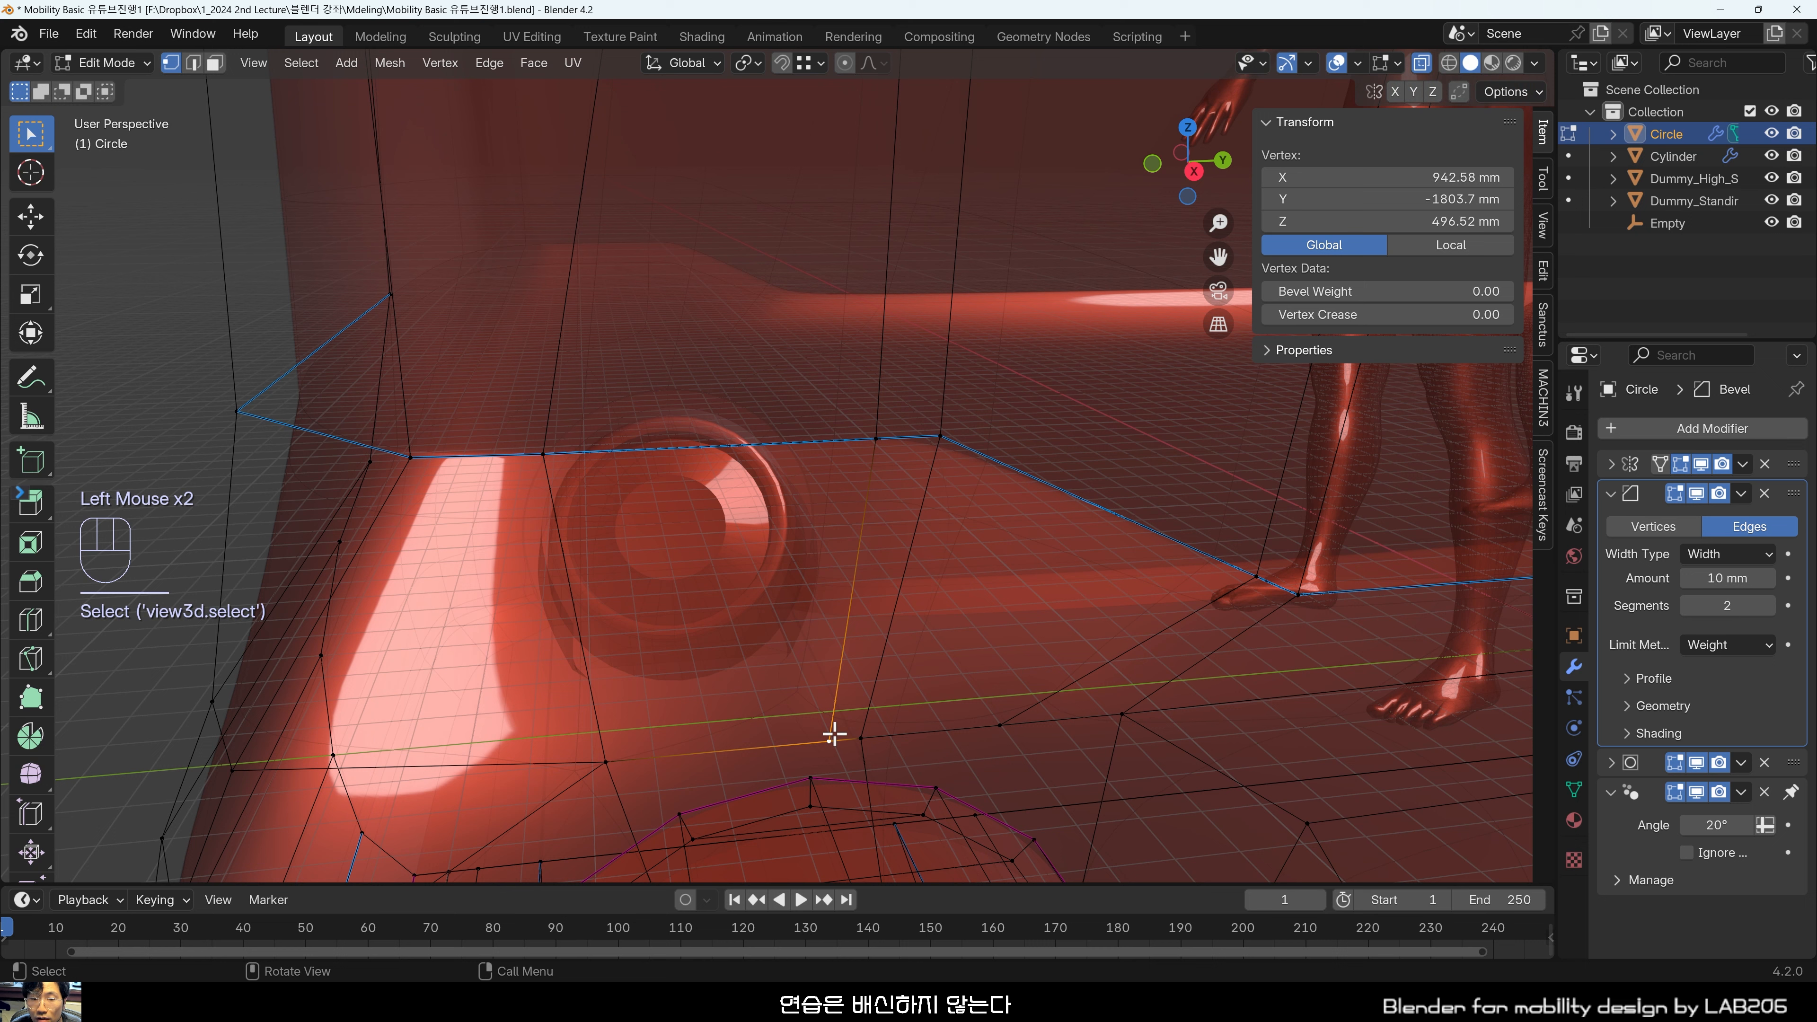
key("g")
key("g")
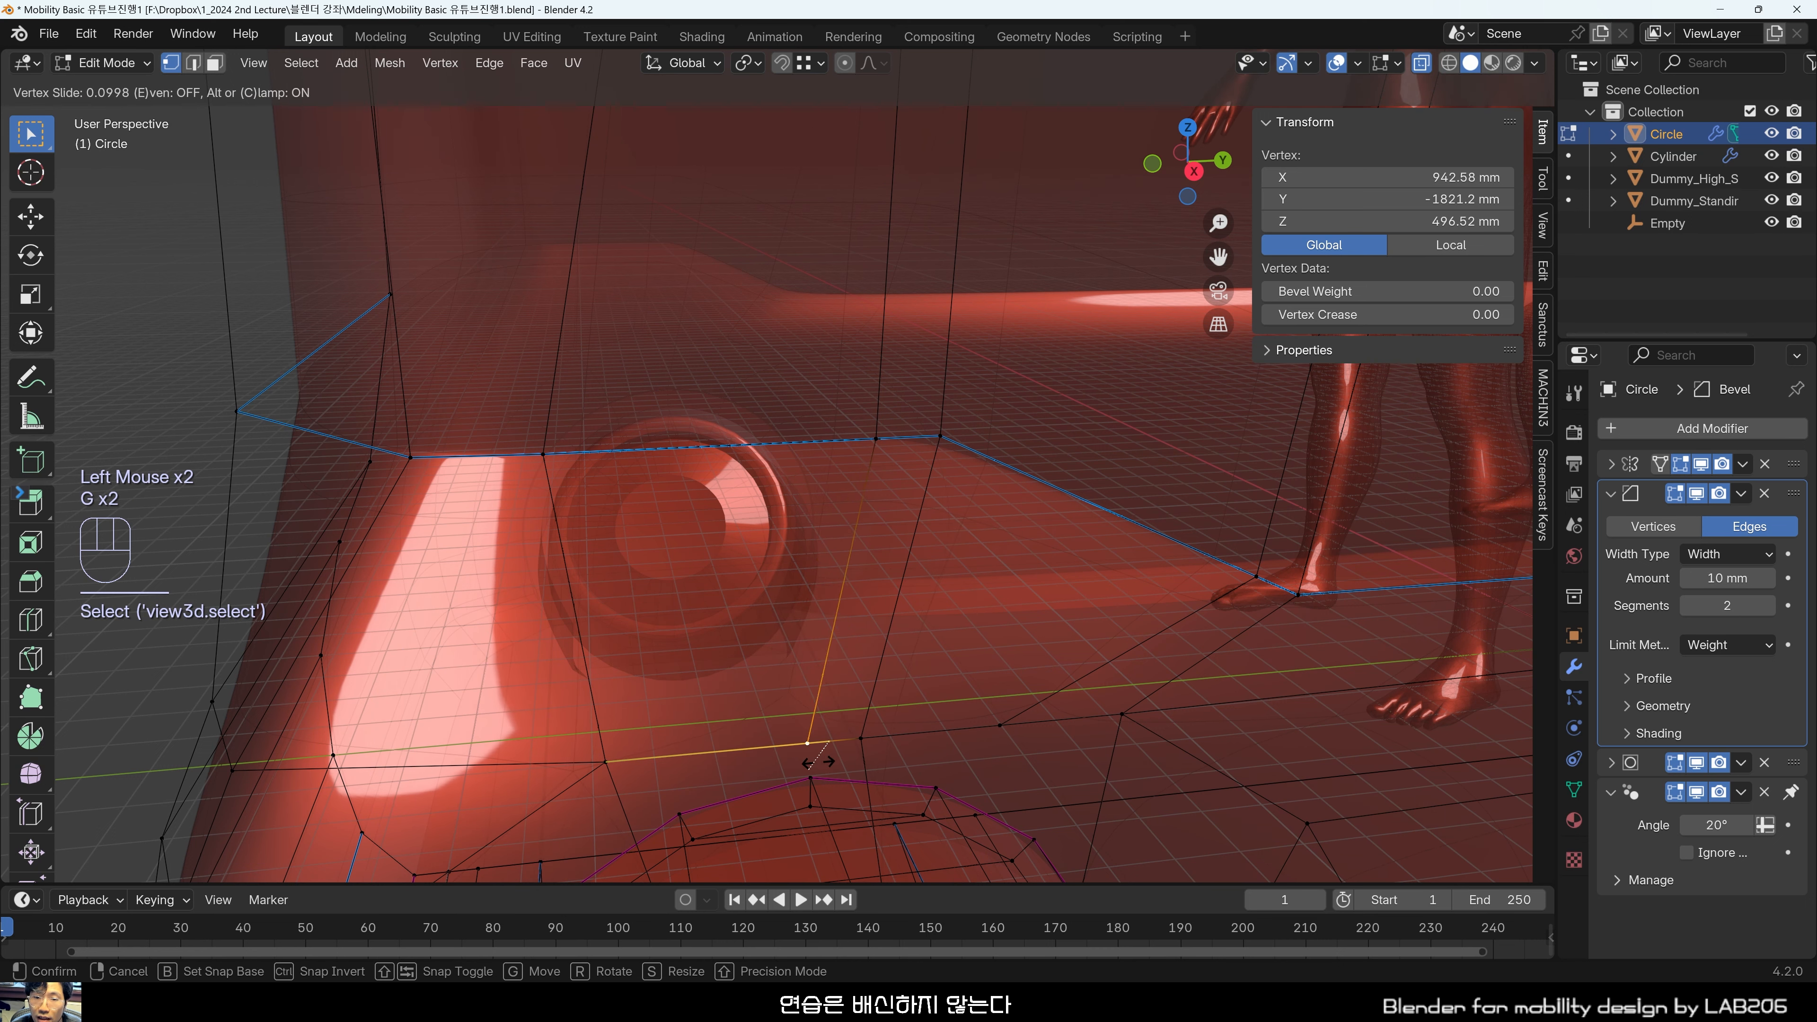
left_click(753, 765)
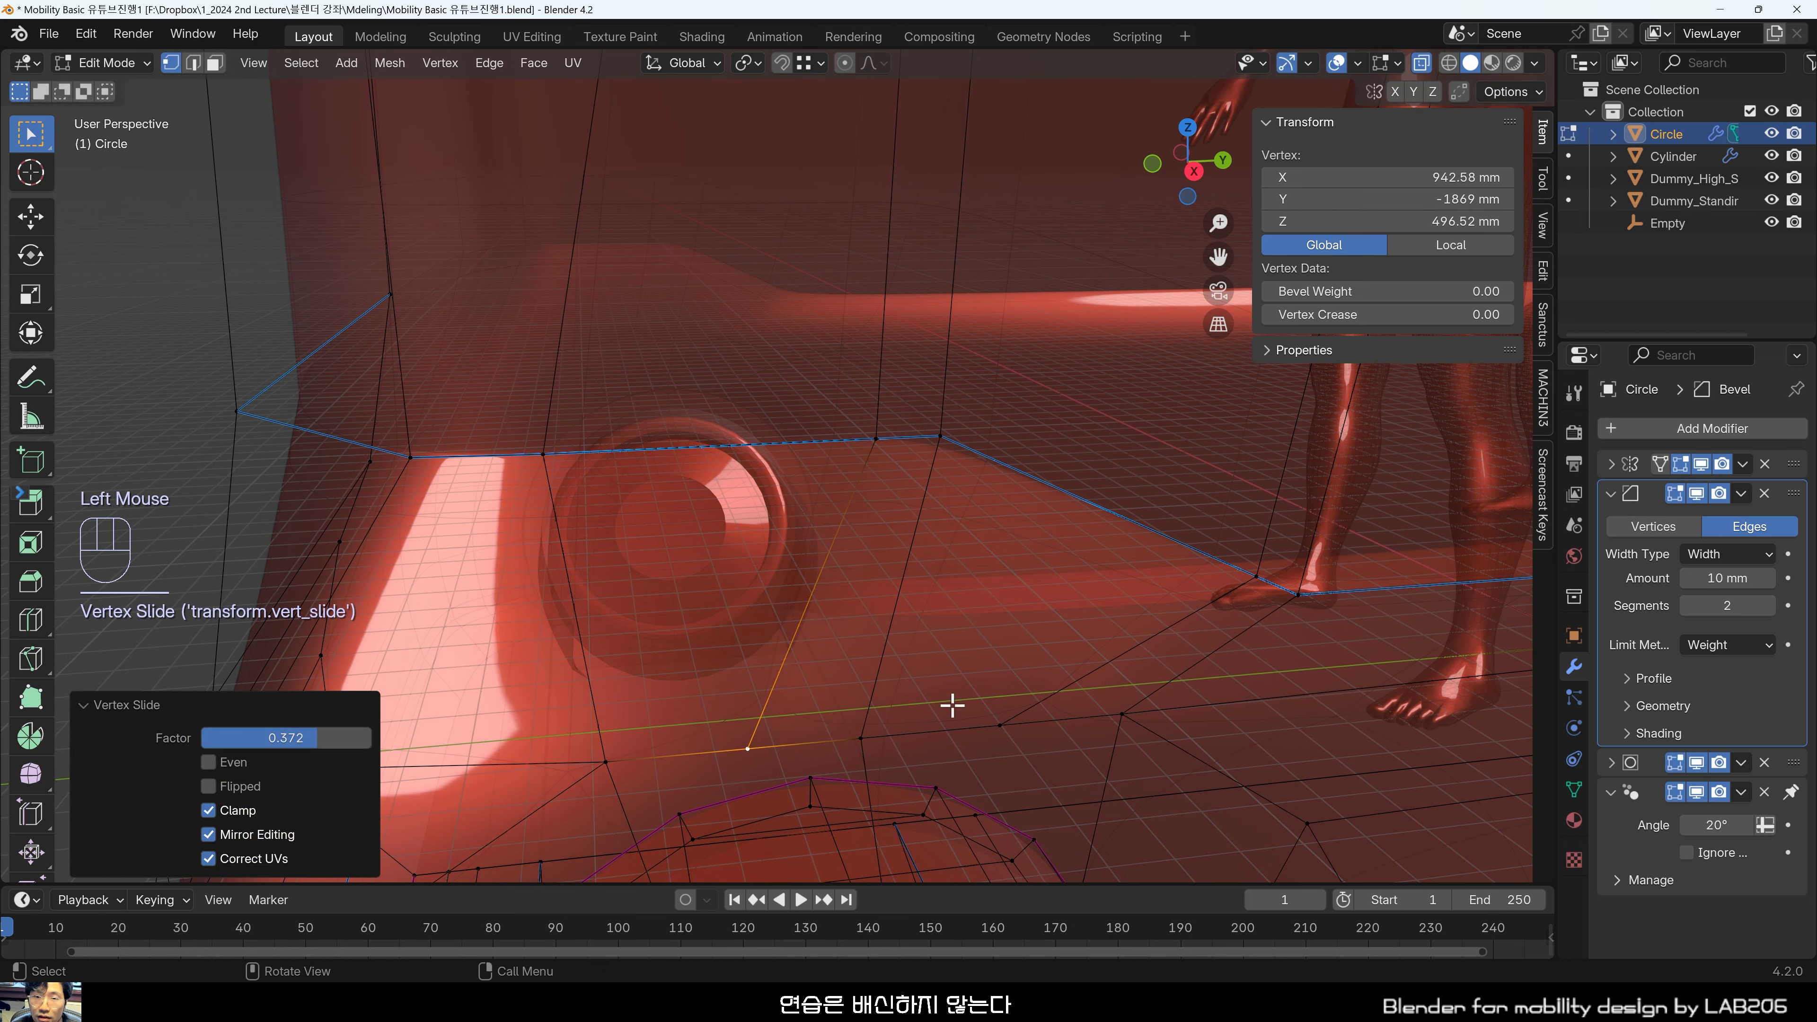
Turn off X-ray in Object Mode and examine the surface below the step with the slid vertices.
key("Tab")
scroll(1057, 626, "down", 2)
key("alt+z")
mouse_move(1057, 626)
middle_mouse_down()
mouse_move(1066, 662)
mouse_move(1014, 705)
mouse_move(1095, 637)
mouse_move(1069, 648)
middle_mouse_up()
scroll(931, 680, "up", 2)
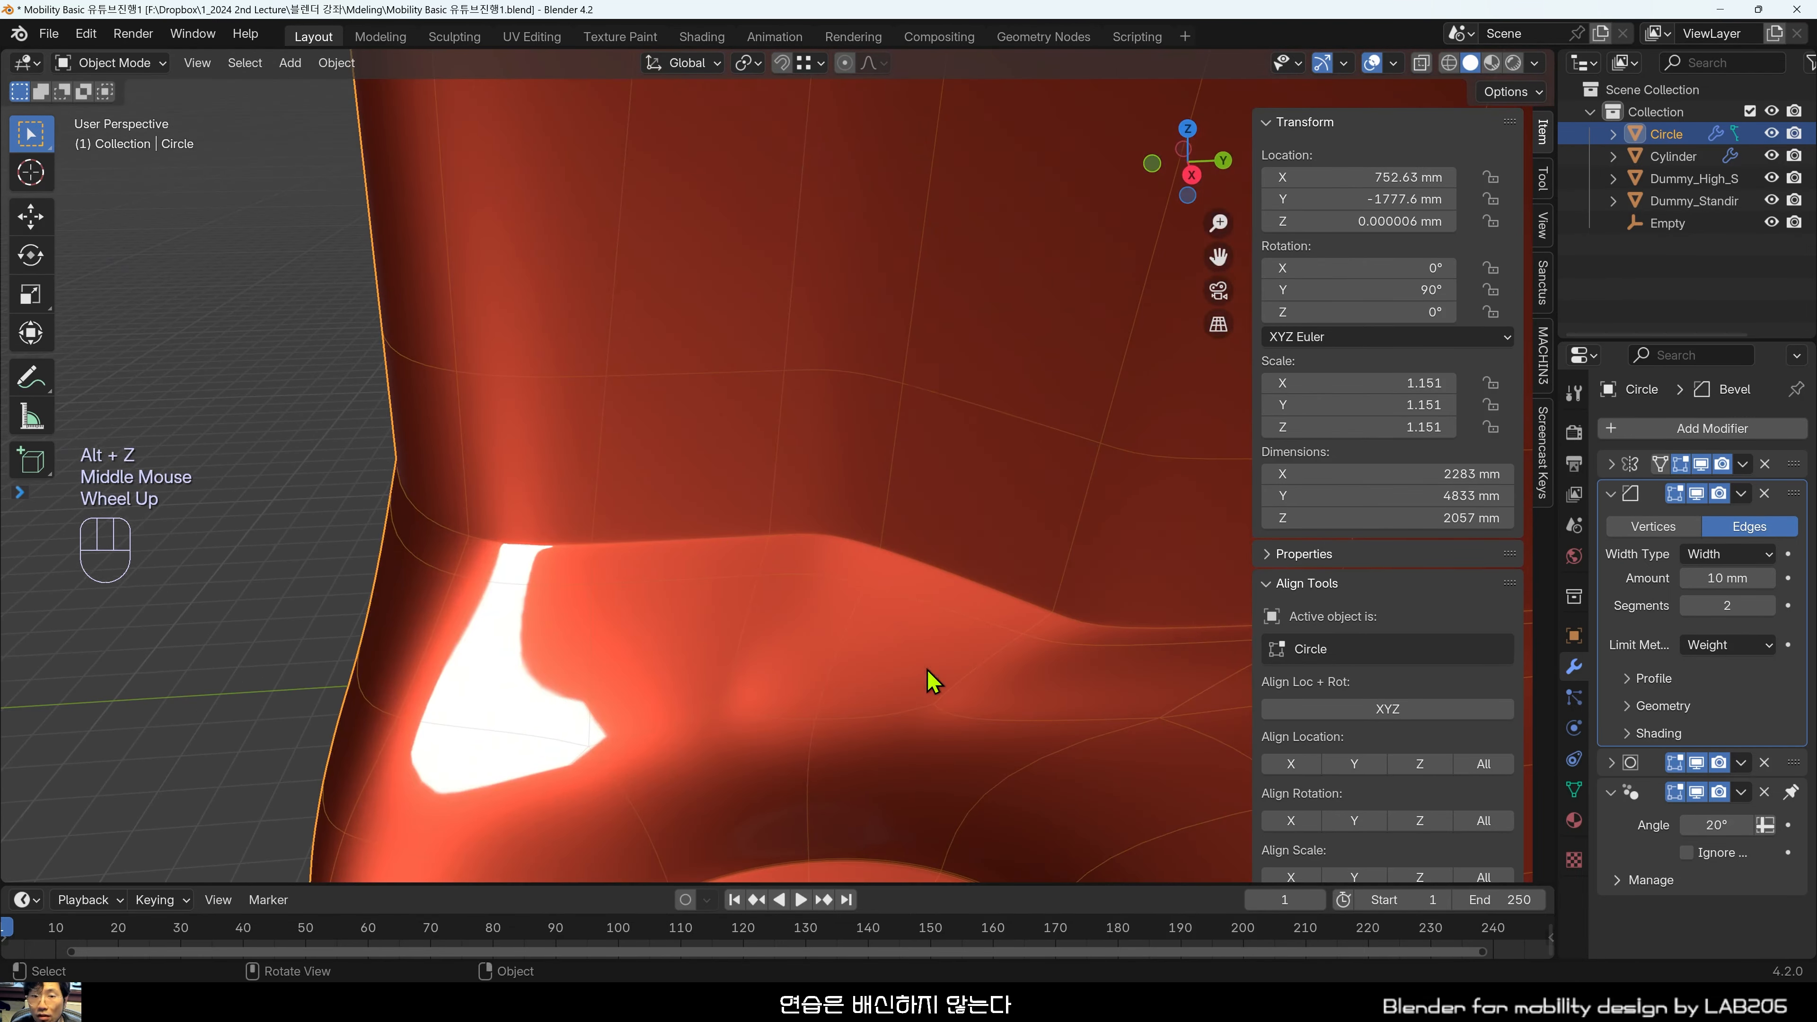
key("alt+z")
key("alt+z")
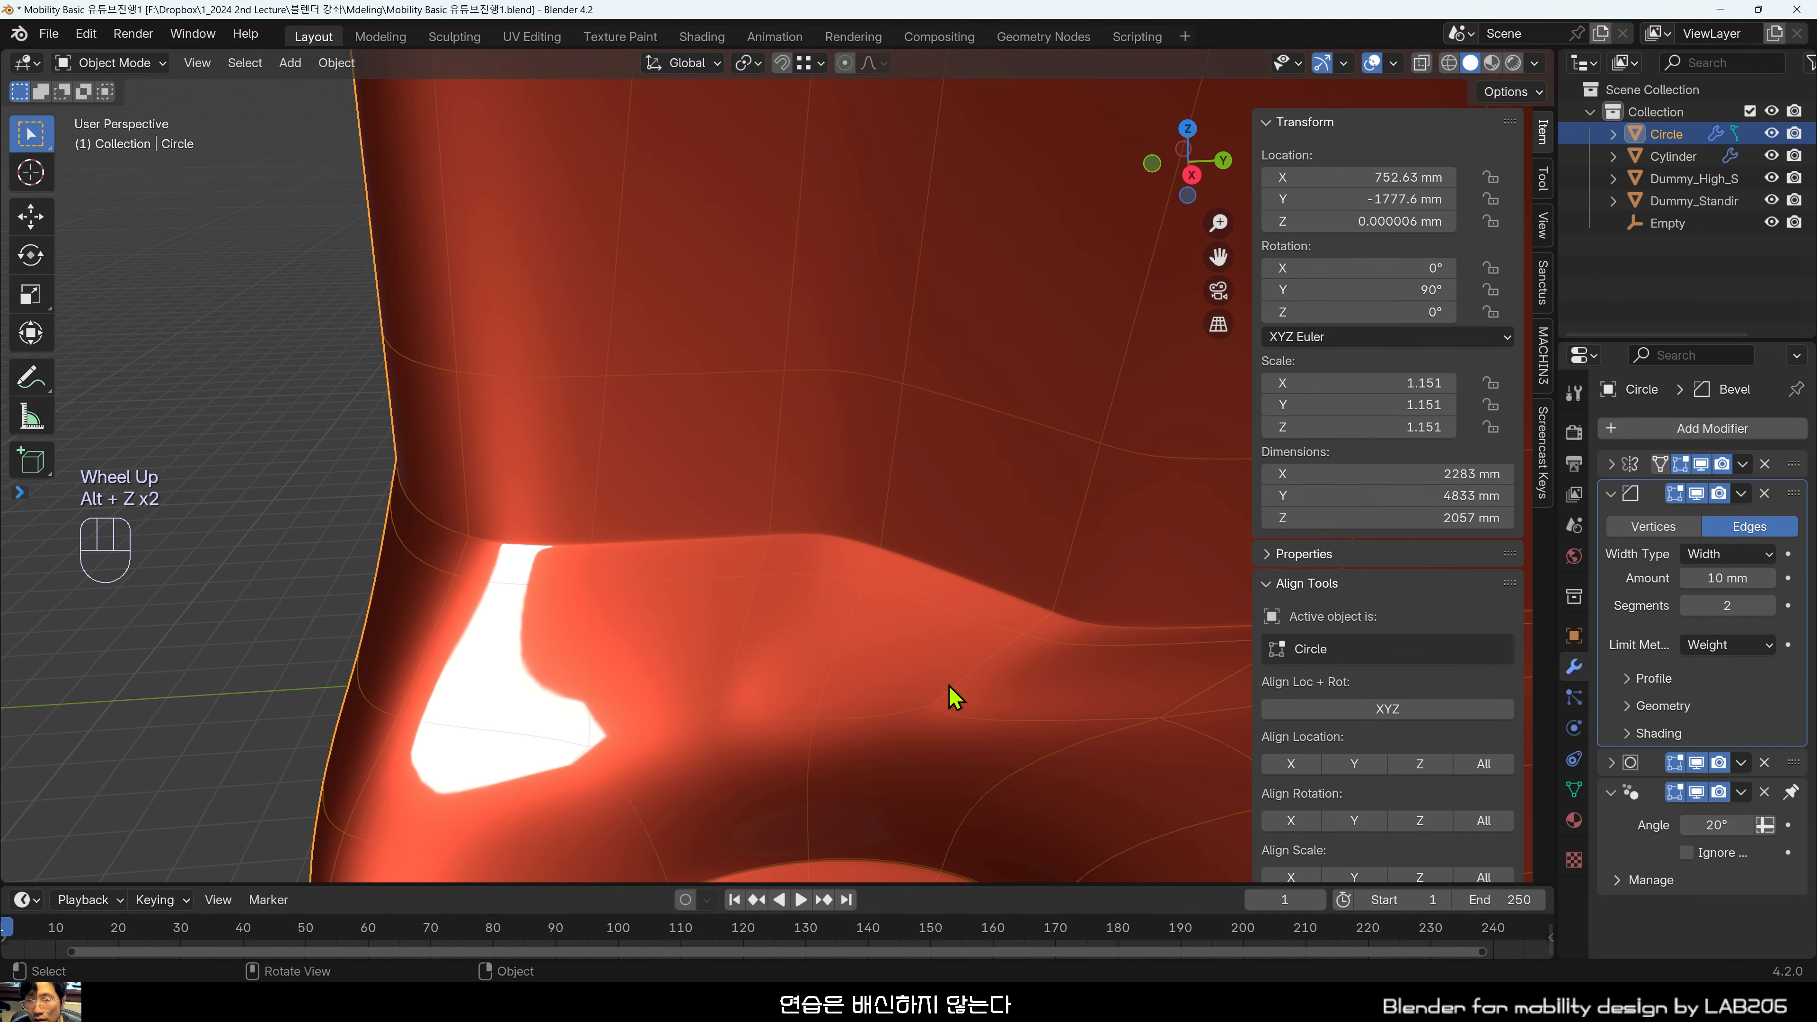
Select the two cut edges between the step line and the wheel arch and dissolve them with their vertices.
key("Tab")
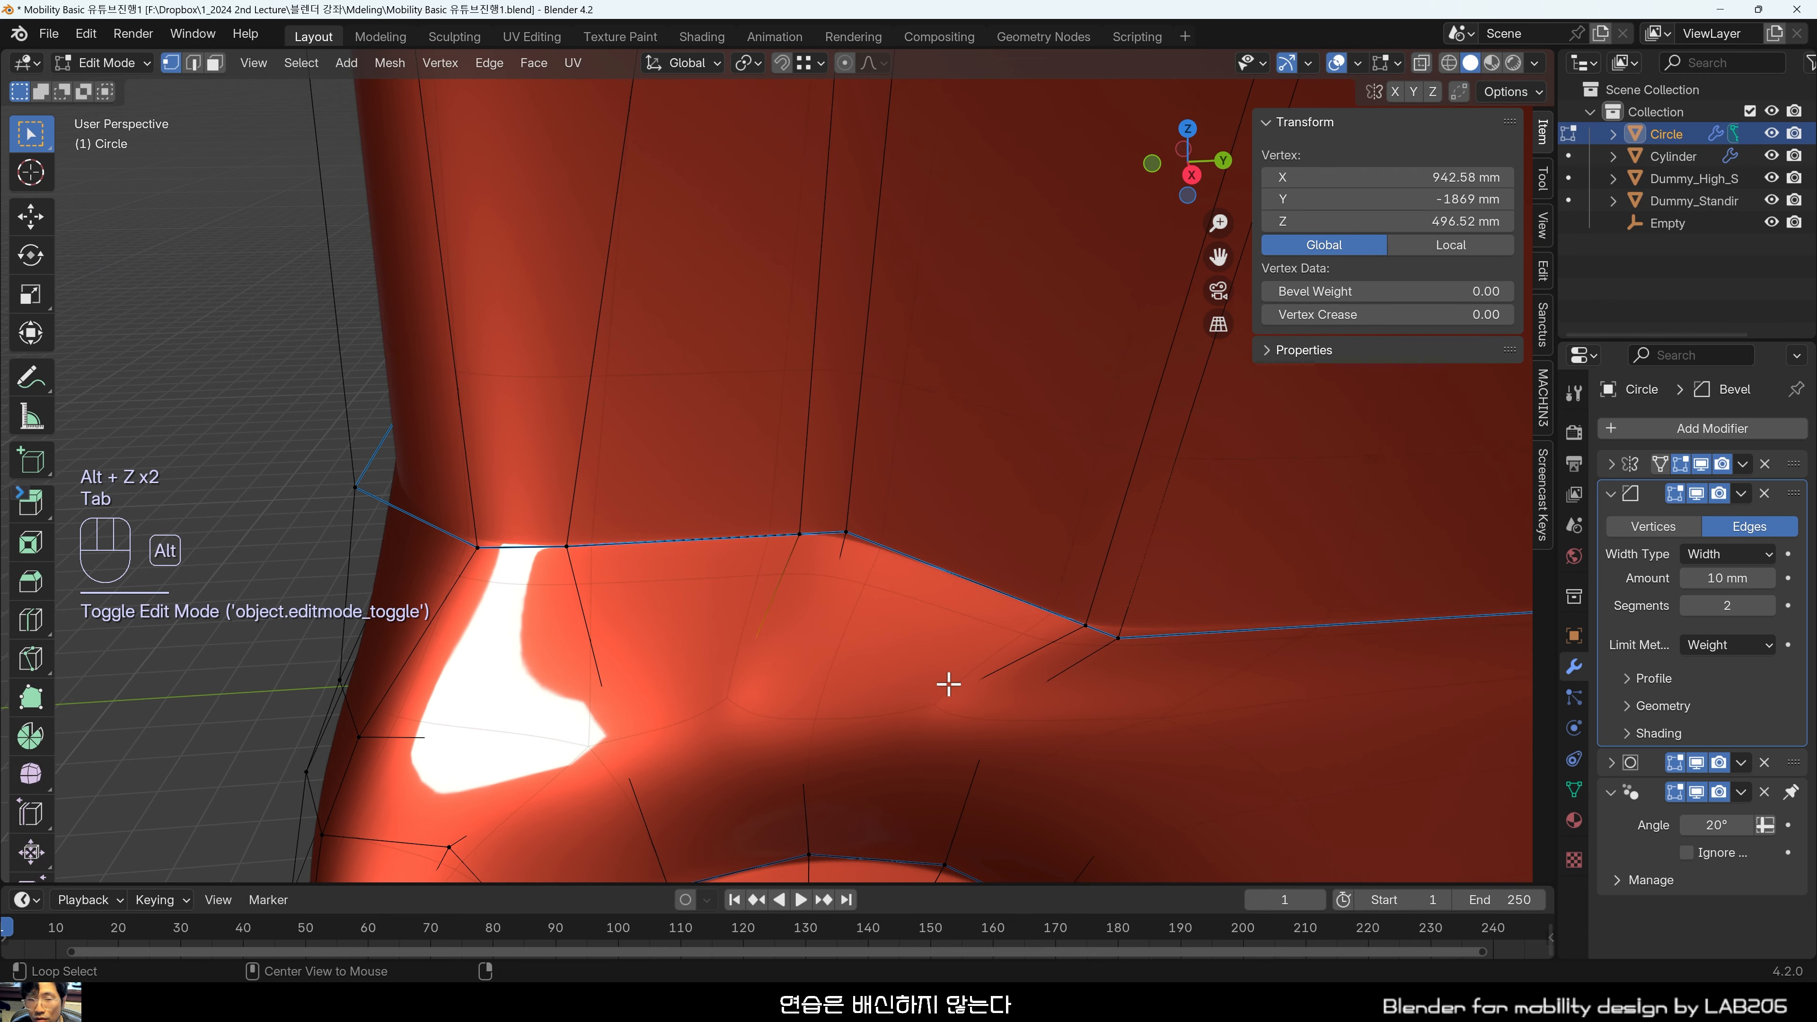
key("alt+z")
middle_click_drag(949, 690, 977, 649)
key("2")
left_click(859, 529)
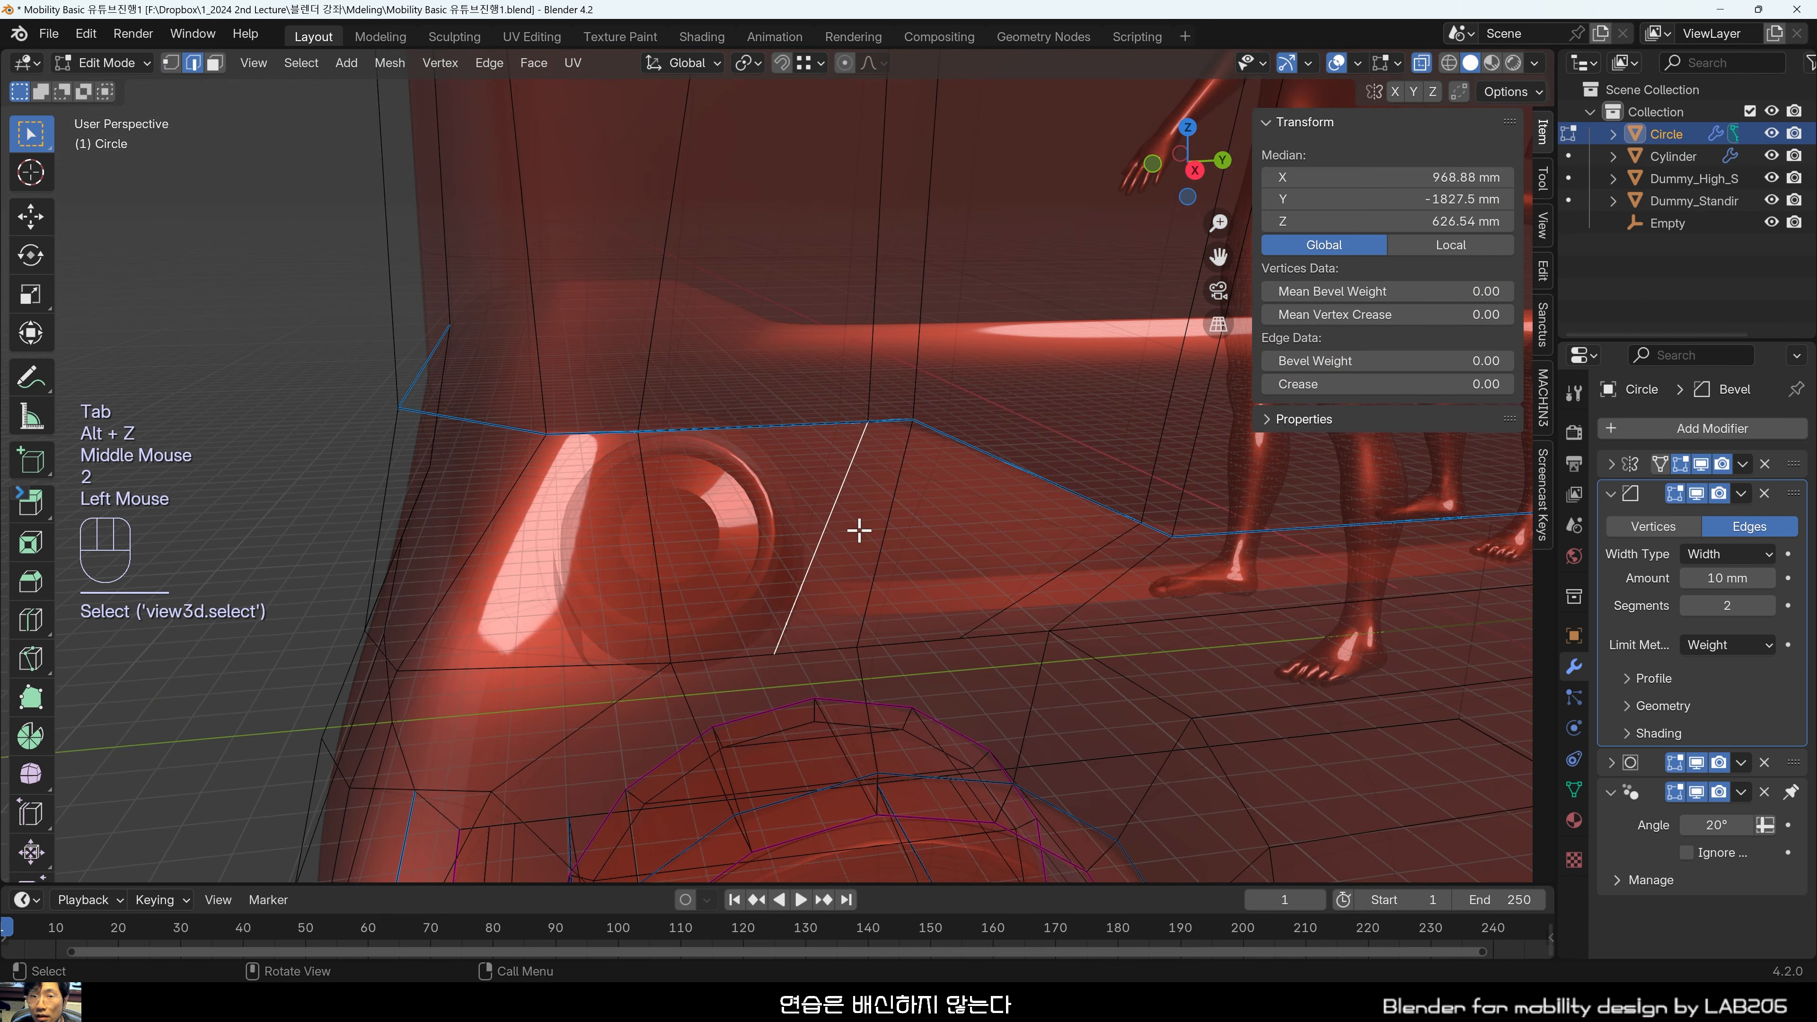
middle_click_drag(859, 529, 994, 621, "shift")
left_click(995, 625, "shift")
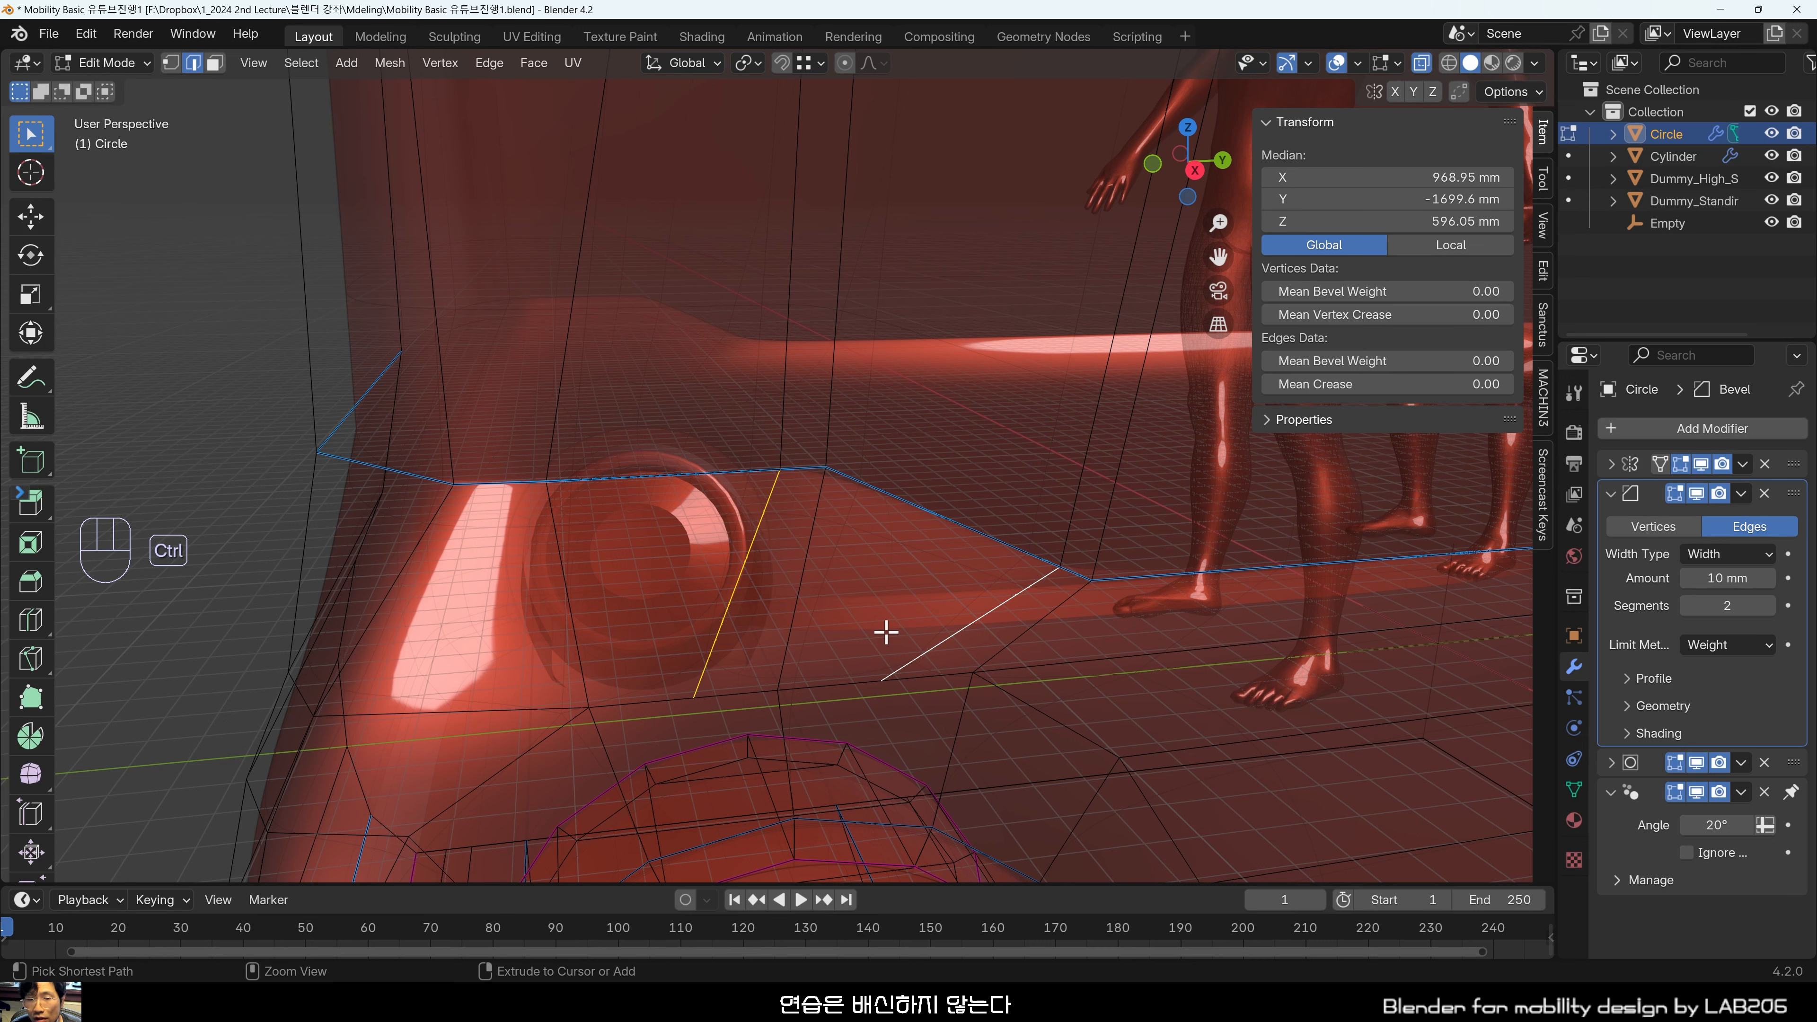
key("ctrl+x")
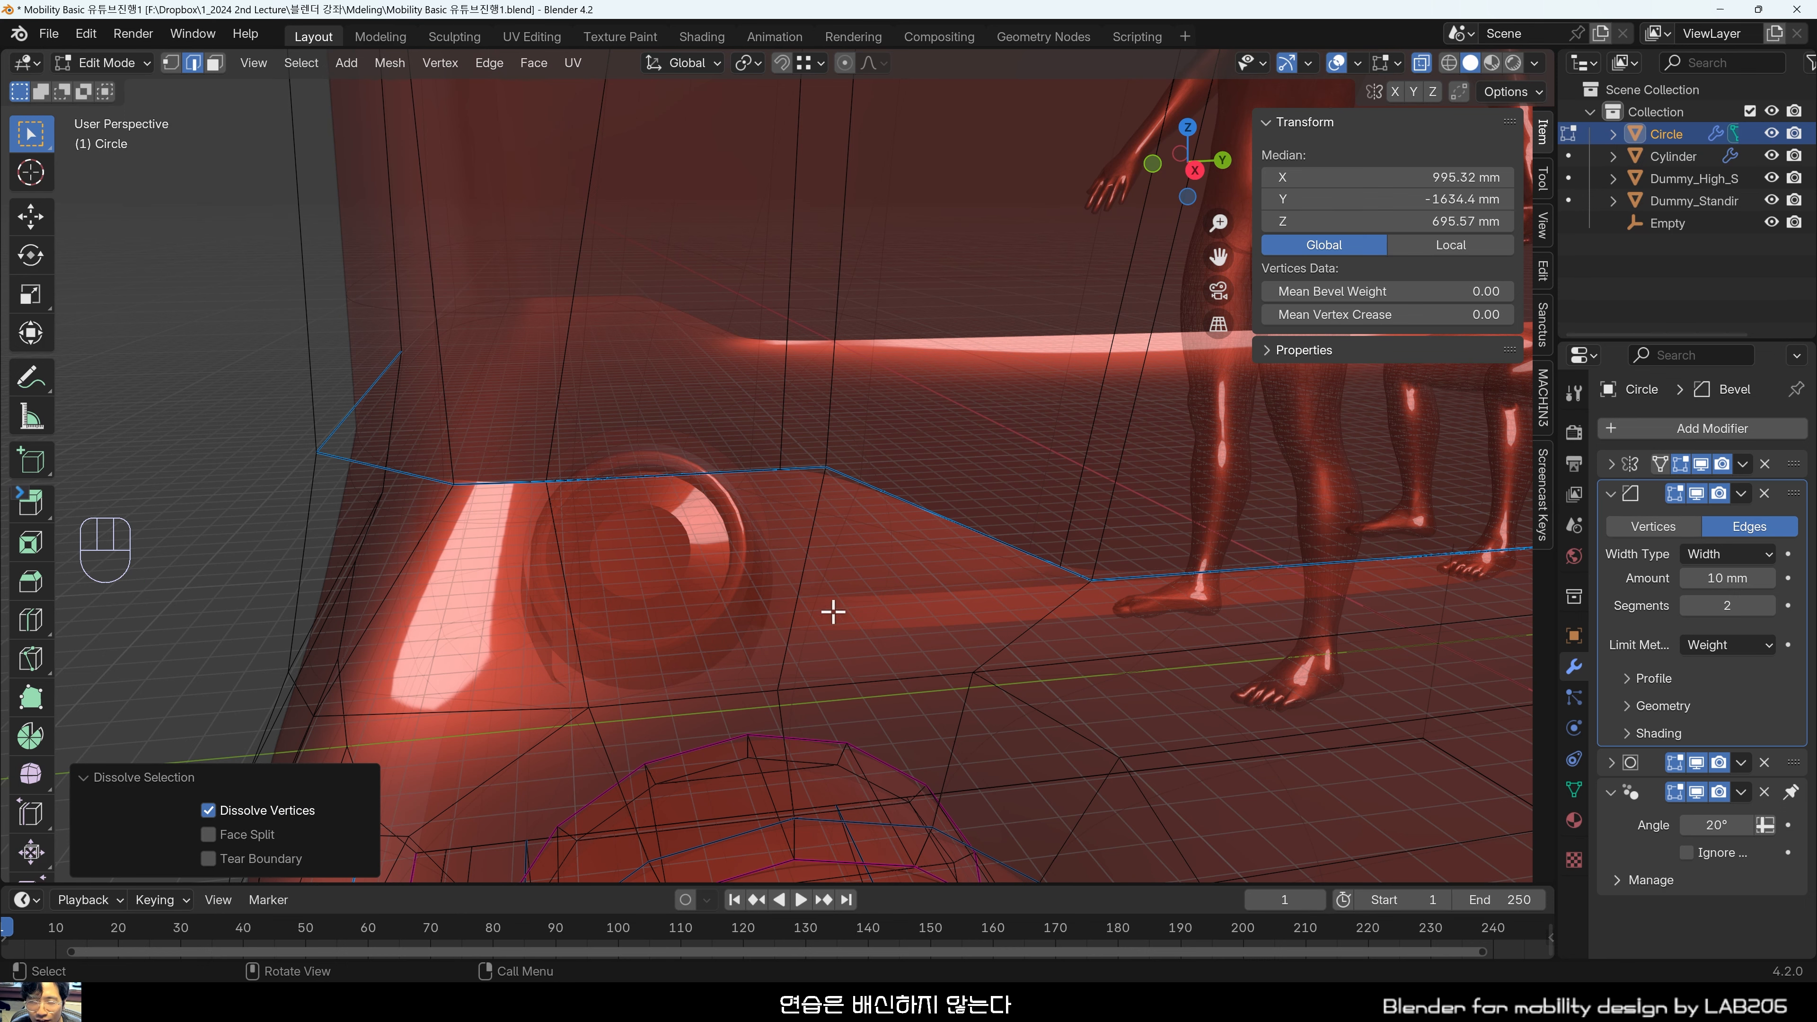
Turn off X-ray and bring the van's side window band into view around the front wheel.
middle_click_drag(834, 681, 1043, 587)
middle_click_drag(966, 686, 872, 596)
scroll(933, 685, "down", 3)
scroll(832, 693, "down", 1)
key("alt+z")
Select the window-band faces from the large side face around the corner onto the van's front.
key("3")
left_click(966, 522)
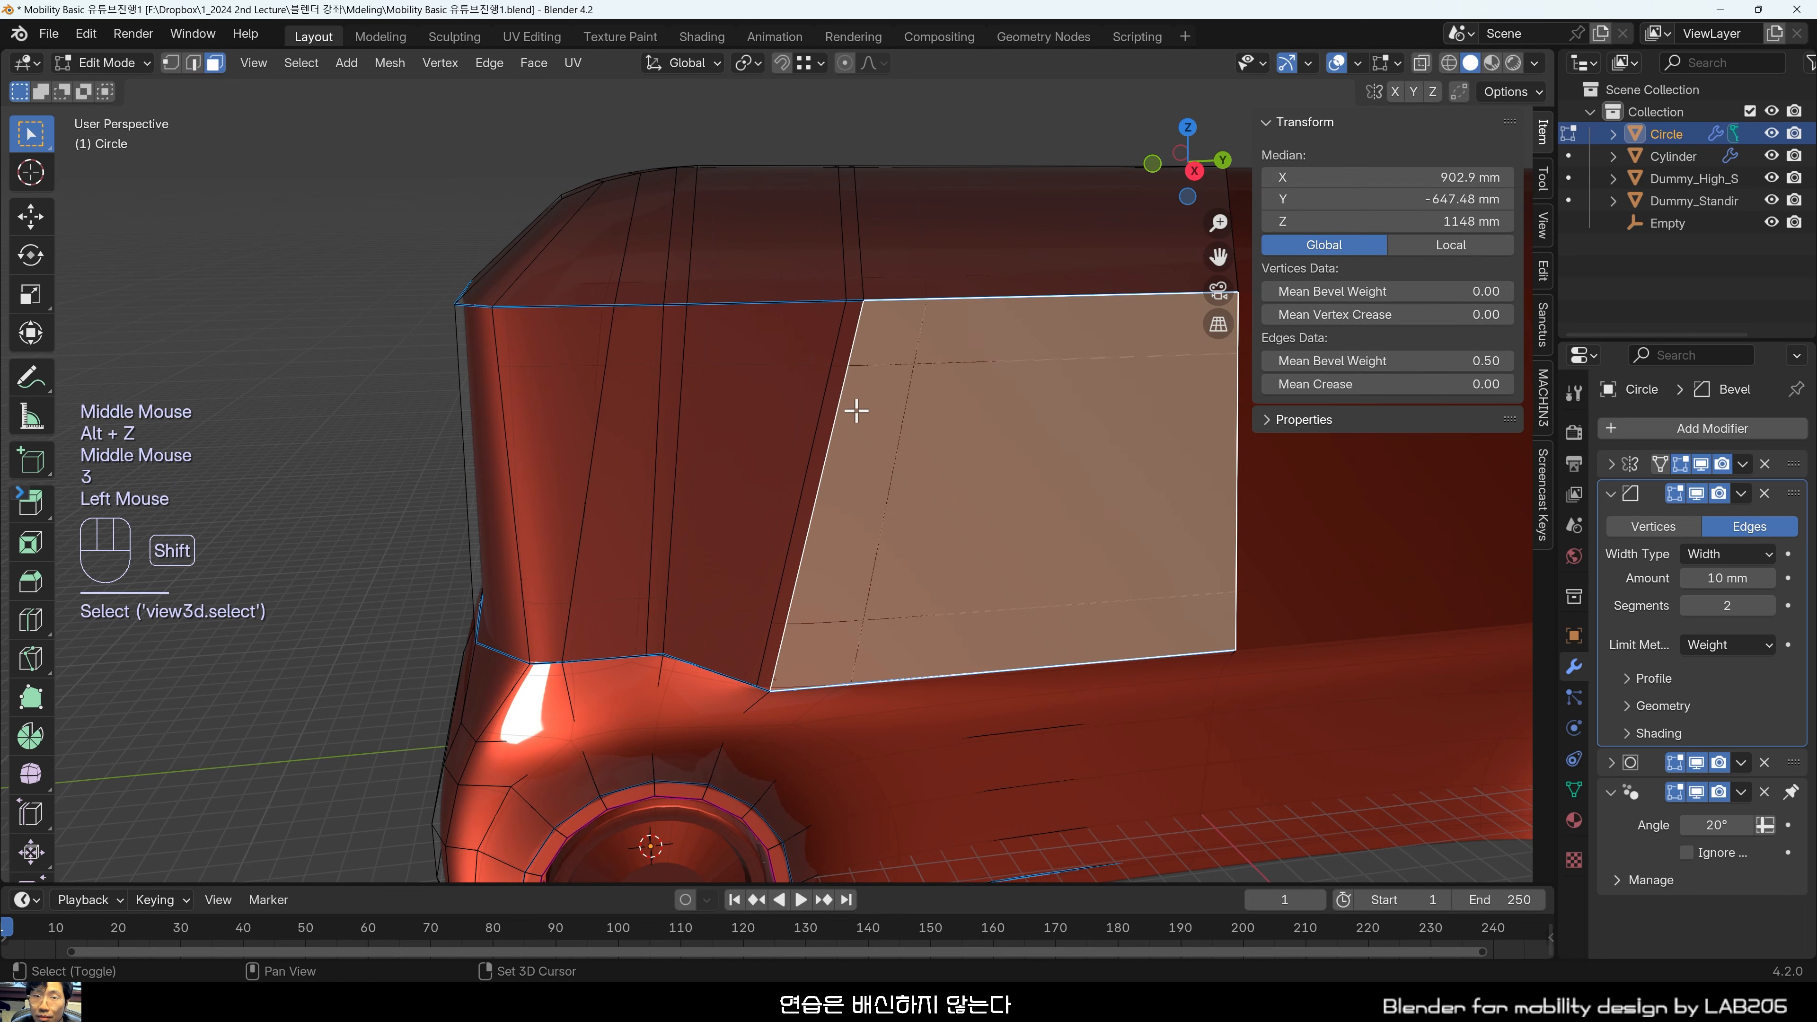
left_click(835, 391, "shift")
left_click(710, 385, "shift")
left_click(709, 390, "shift")
left_click(631, 412, "shift")
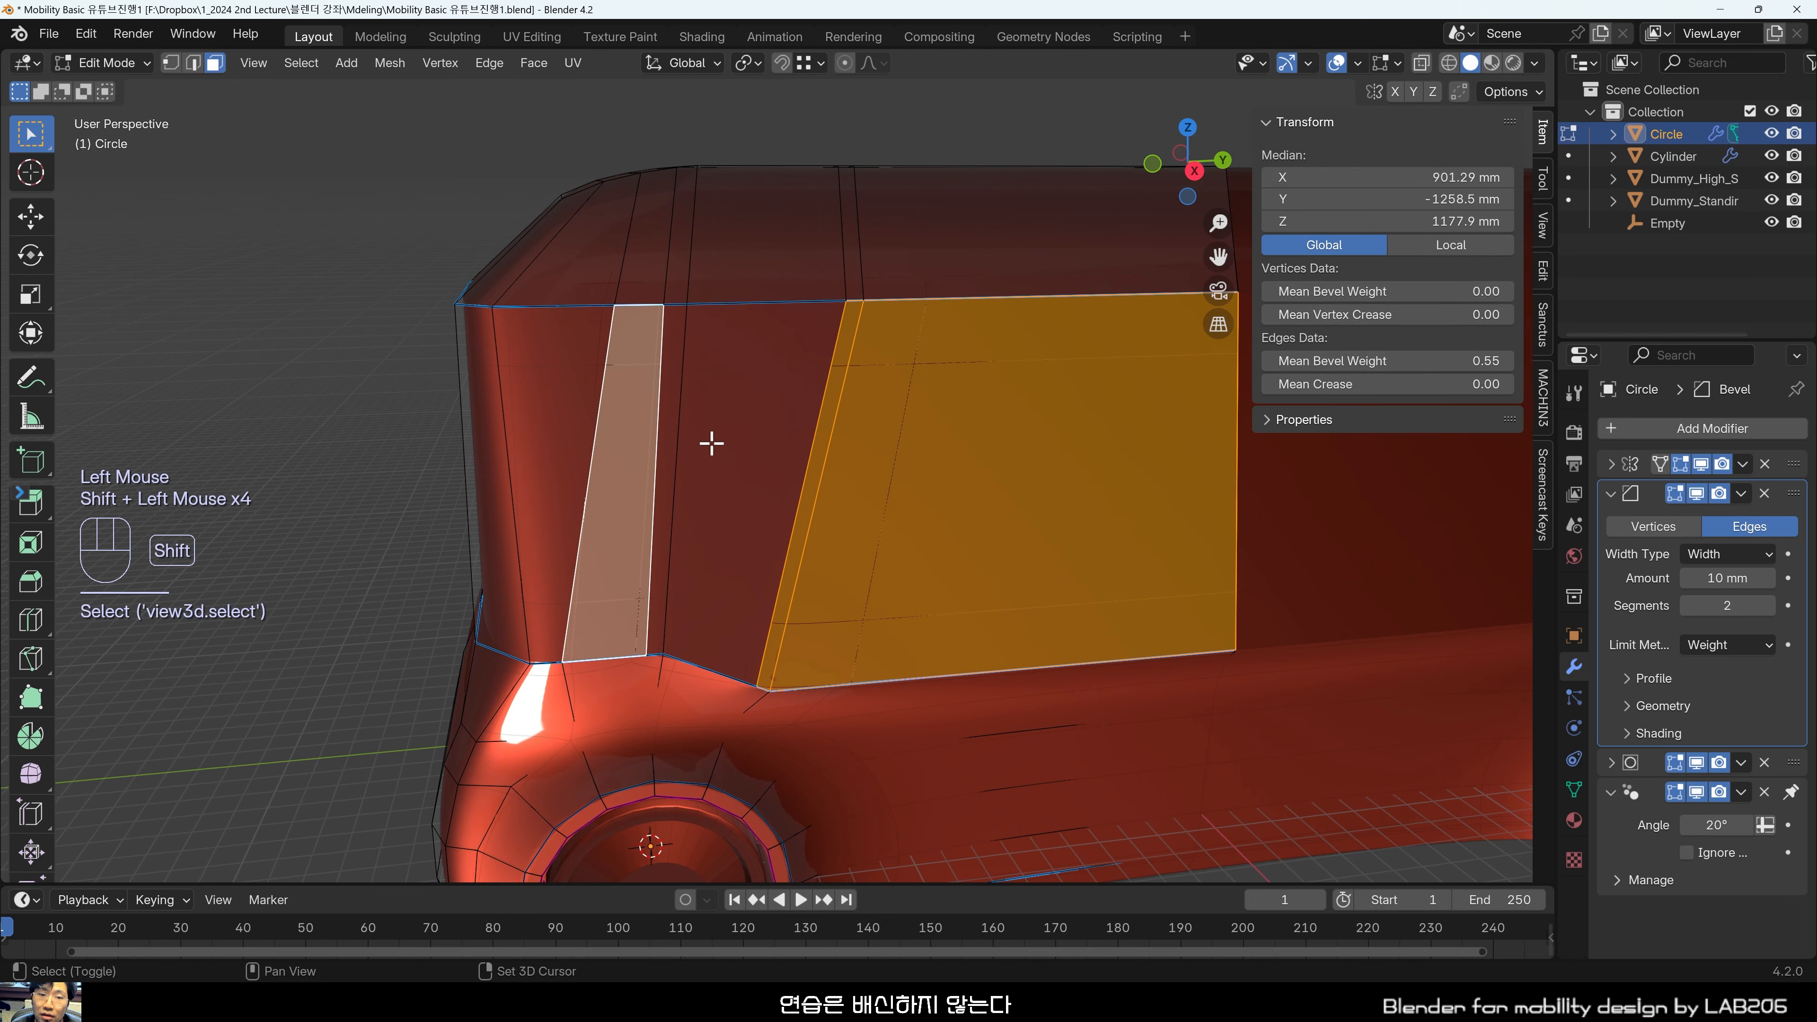
left_click(711, 444, "shift")
left_click(674, 392, "shift")
middle_click_drag(532, 422, 714, 430)
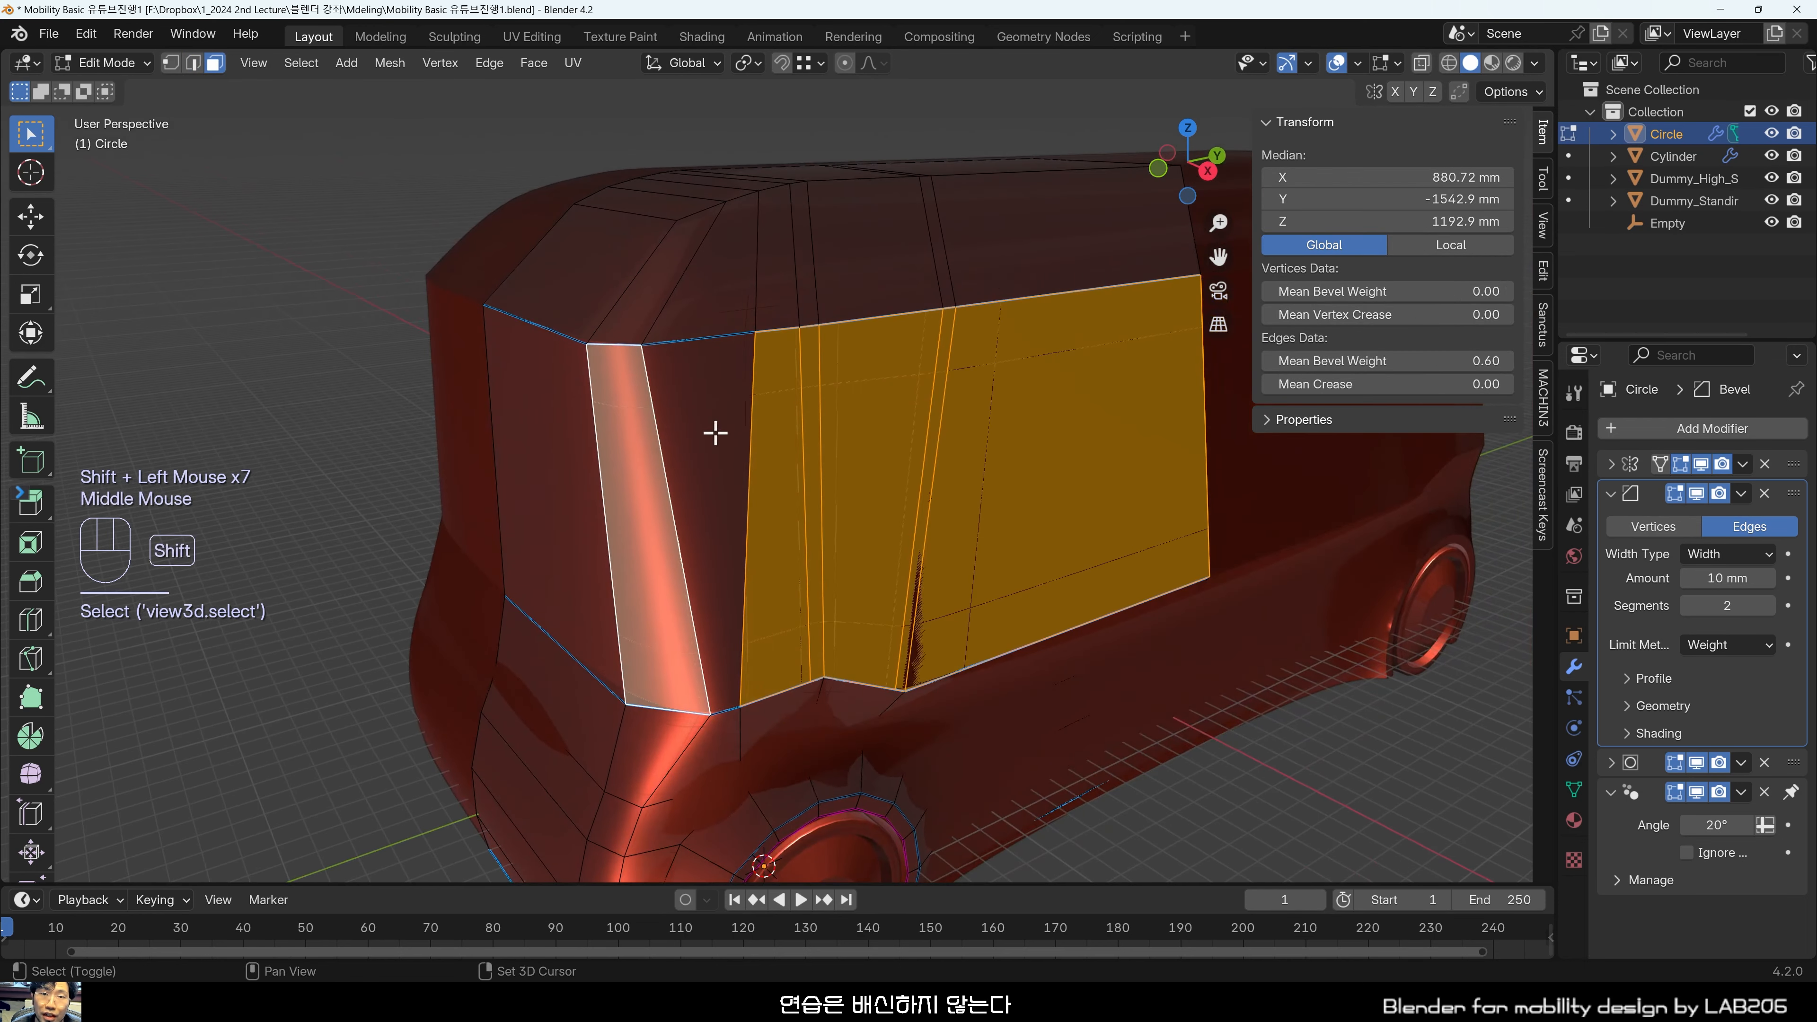
left_click(715, 494, "shift")
left_click(629, 532, "shift")
In right view, move the front vertices on the window band's upper line about 80 mm in +Y to slant the windshield.
middle_click_drag(629, 532, 361, 297)
scroll(481, 423, "up", 2)
key("grave")
scroll(629, 401, "up", 2)
key("1")
left_click(479, 313)
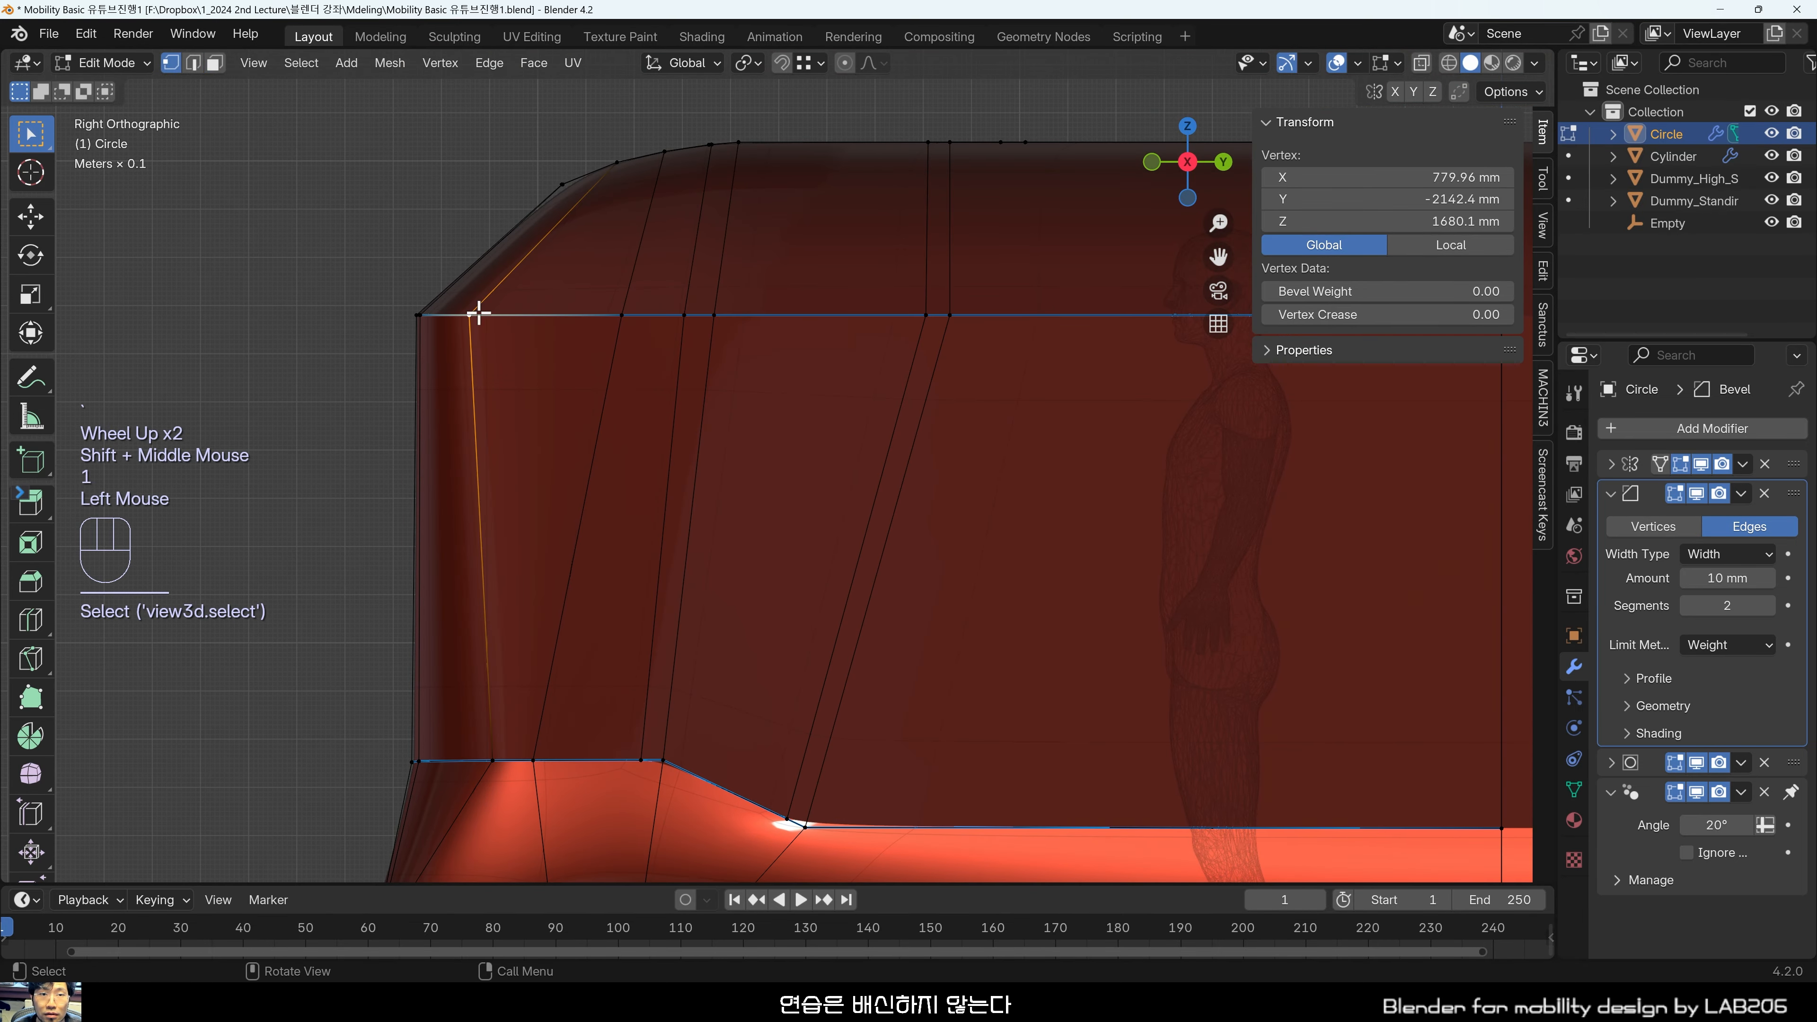
left_click_drag(272, 260, 539, 362)
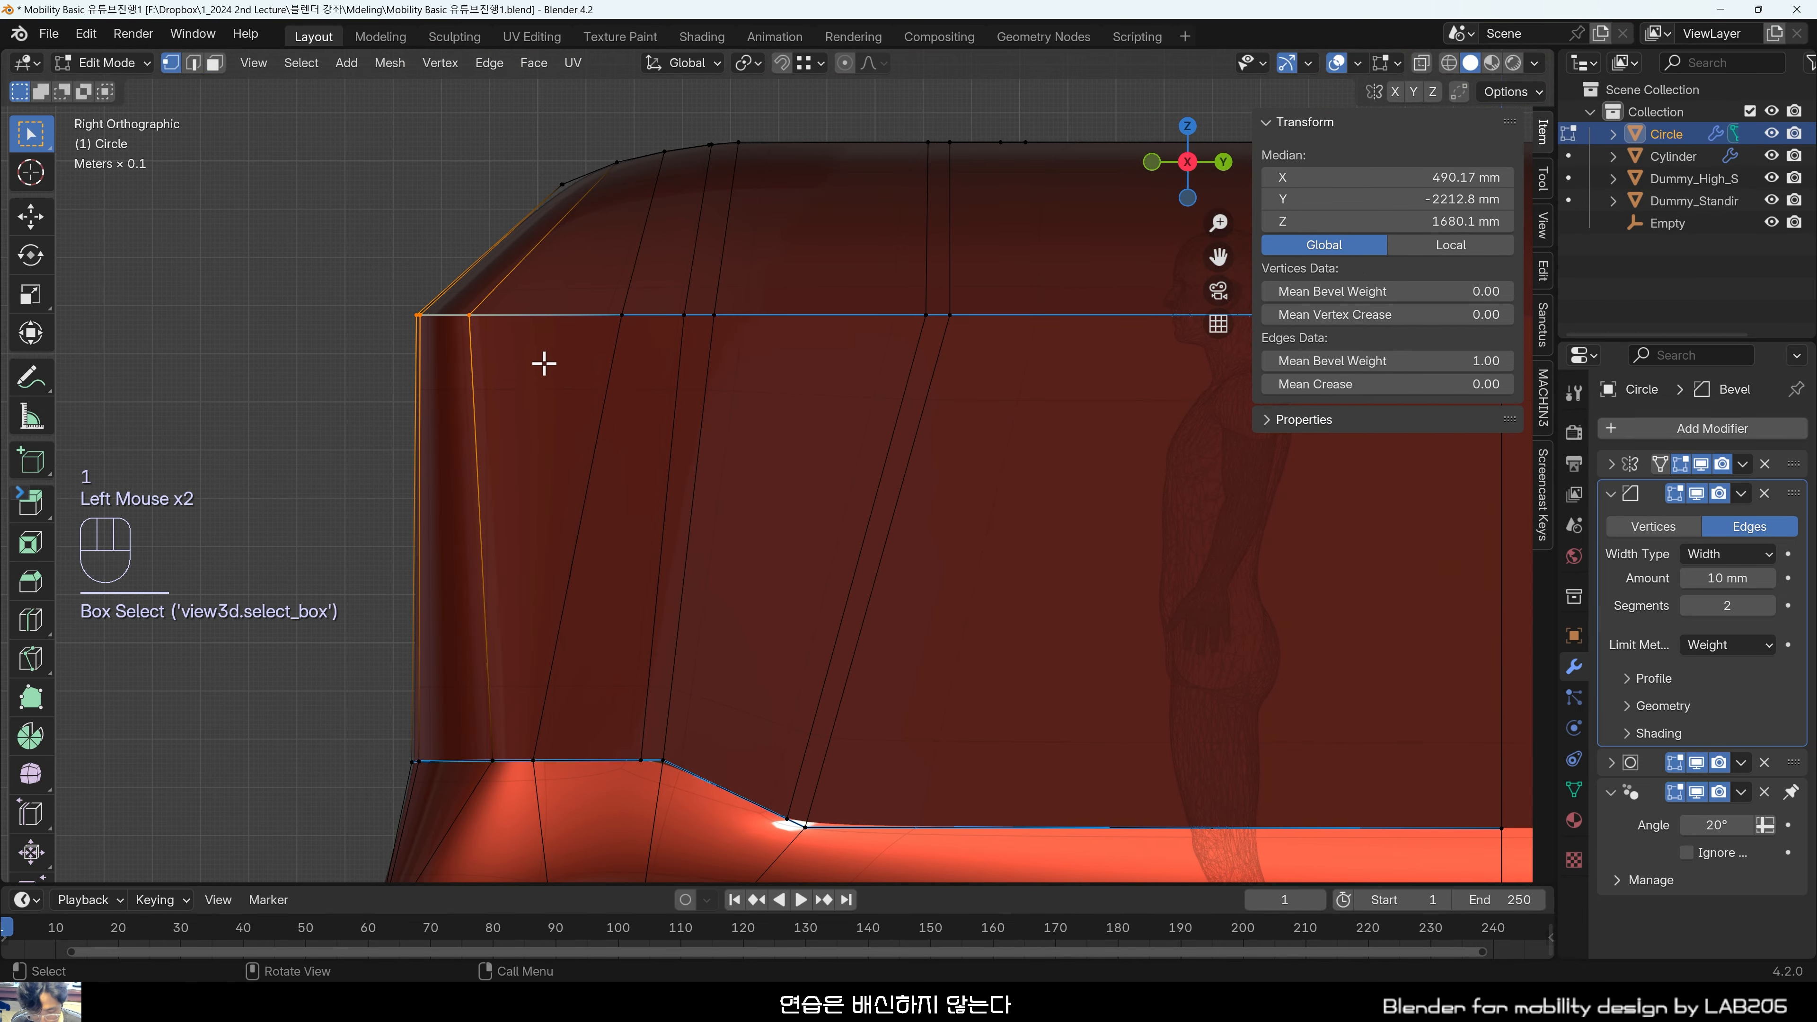
key("g")
key("y")
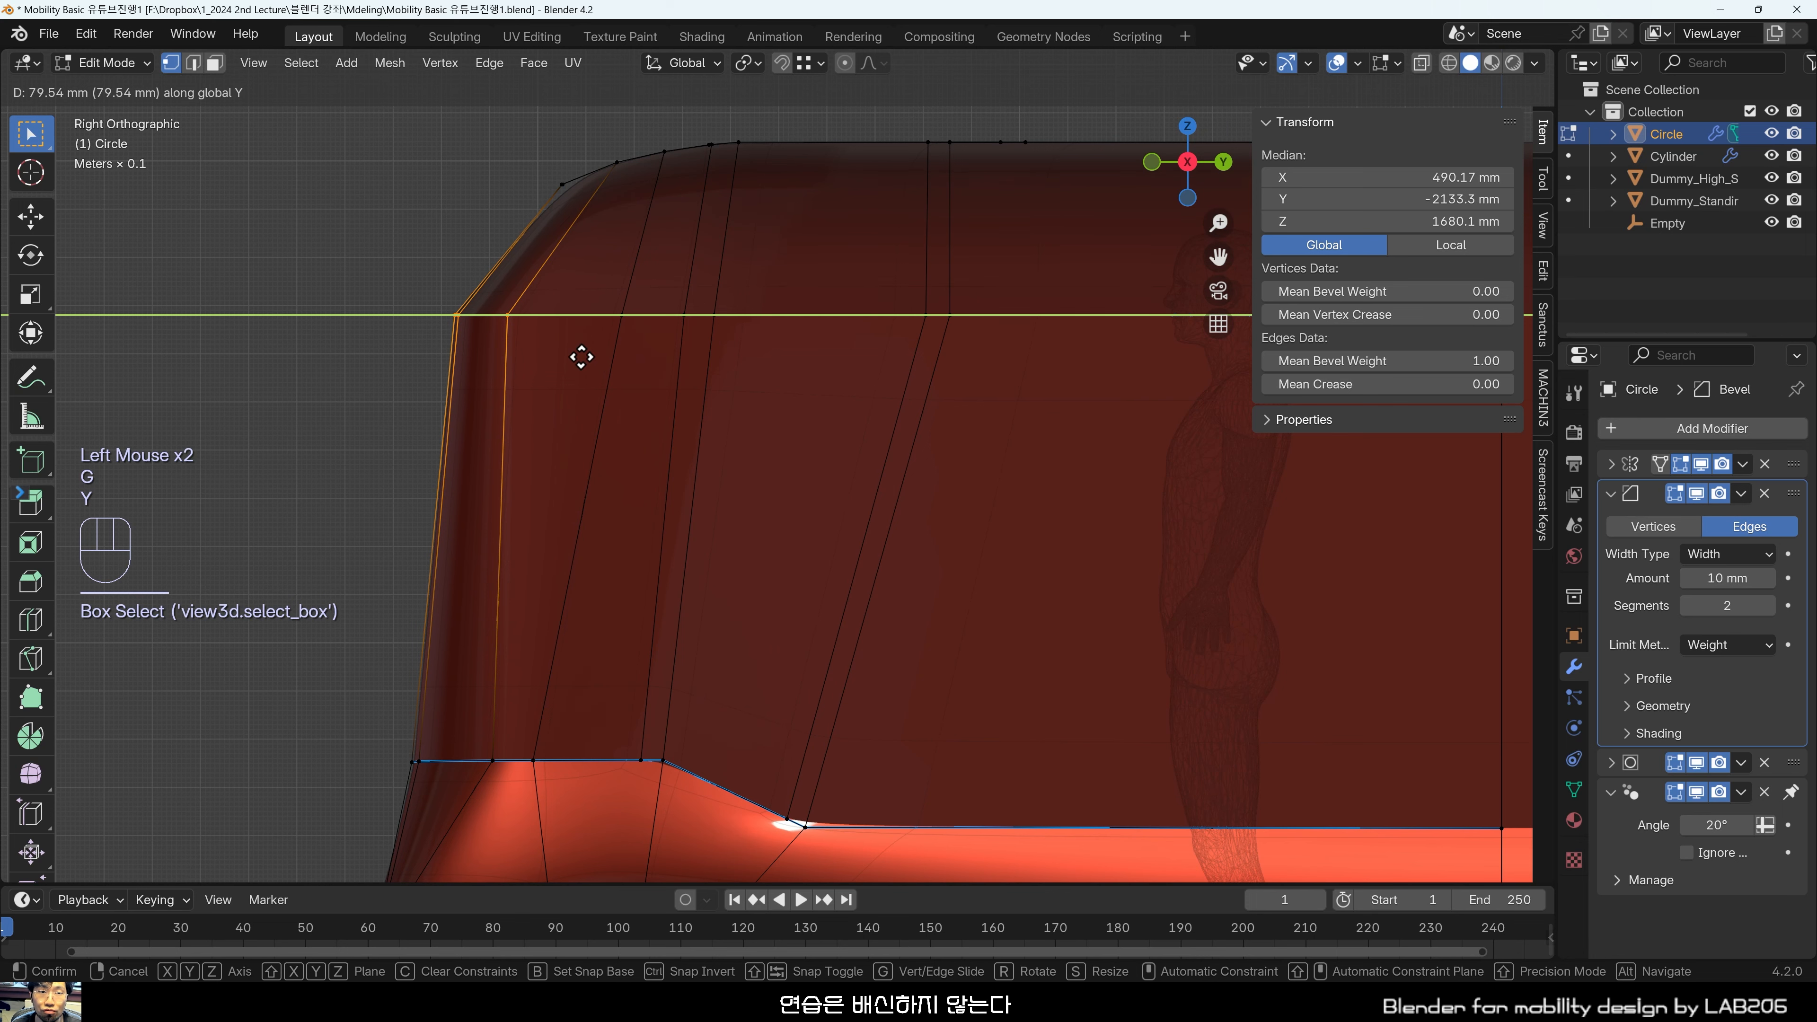
left_click(577, 354)
left_click(427, 297)
scroll(597, 333, "down", 2)
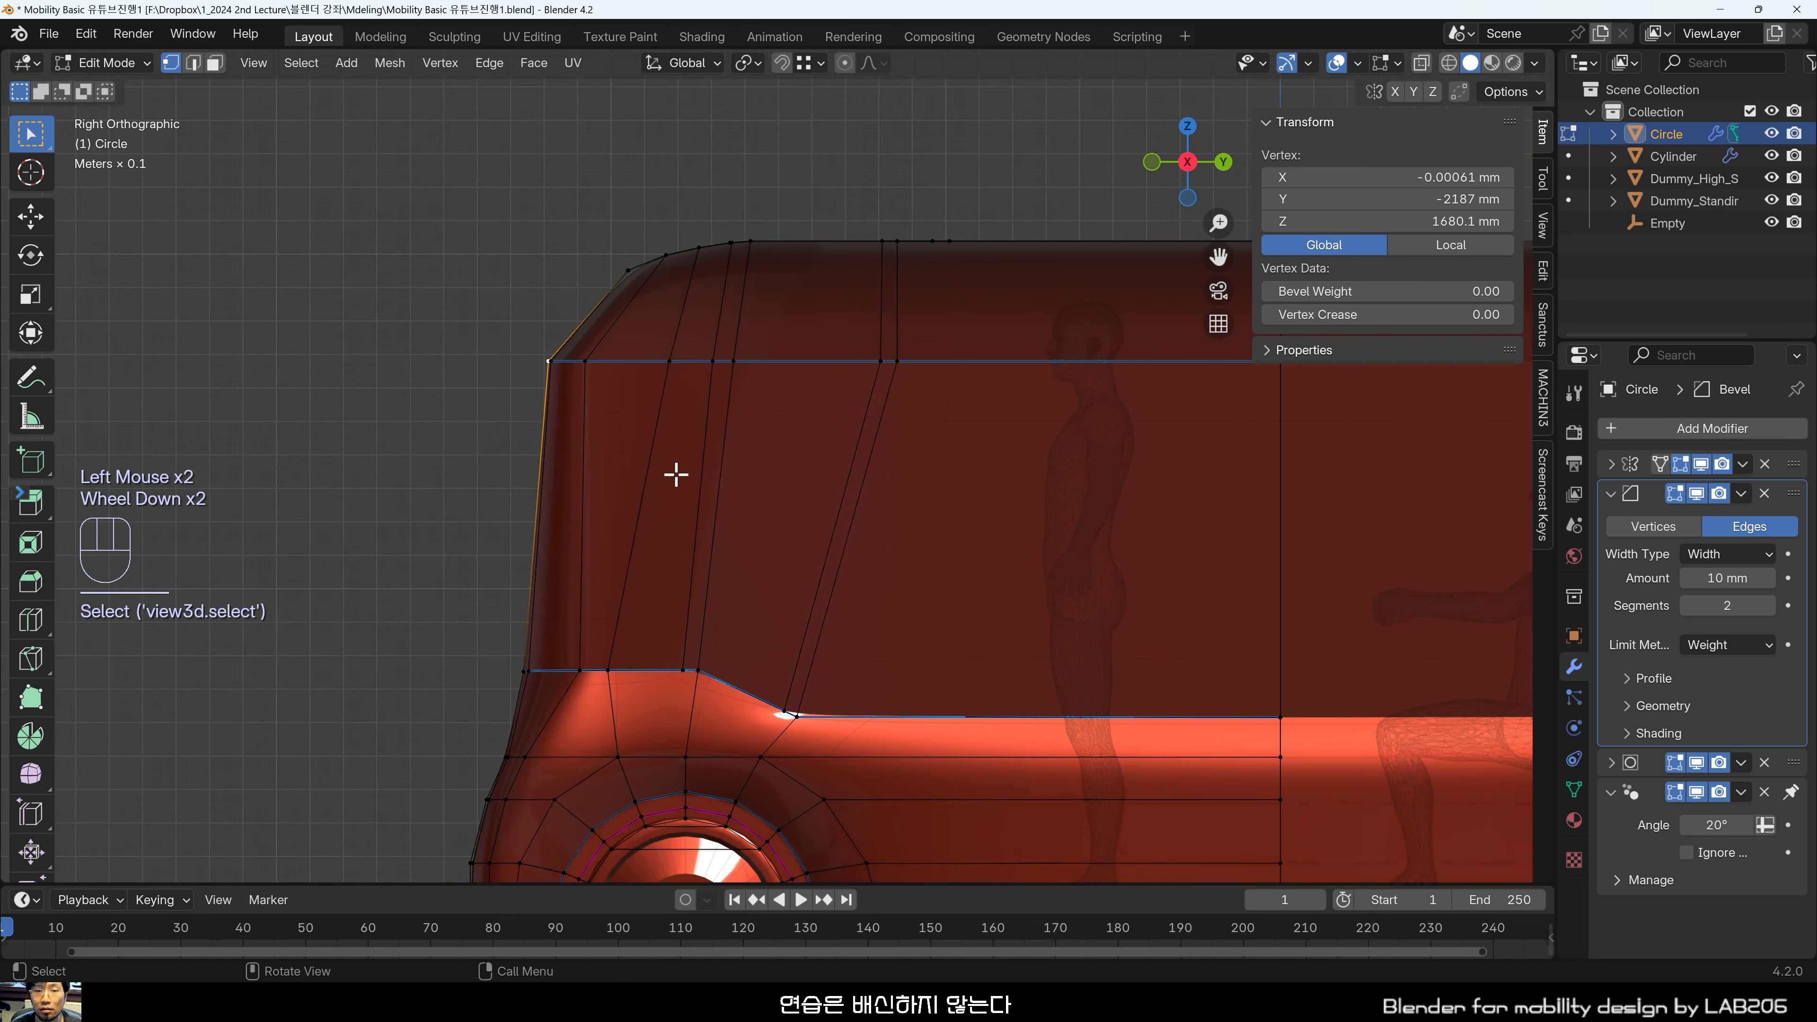
Select the side window-band faces from the large side window face forward to the front corner.
left_click_drag(982, 553, 634, 441)
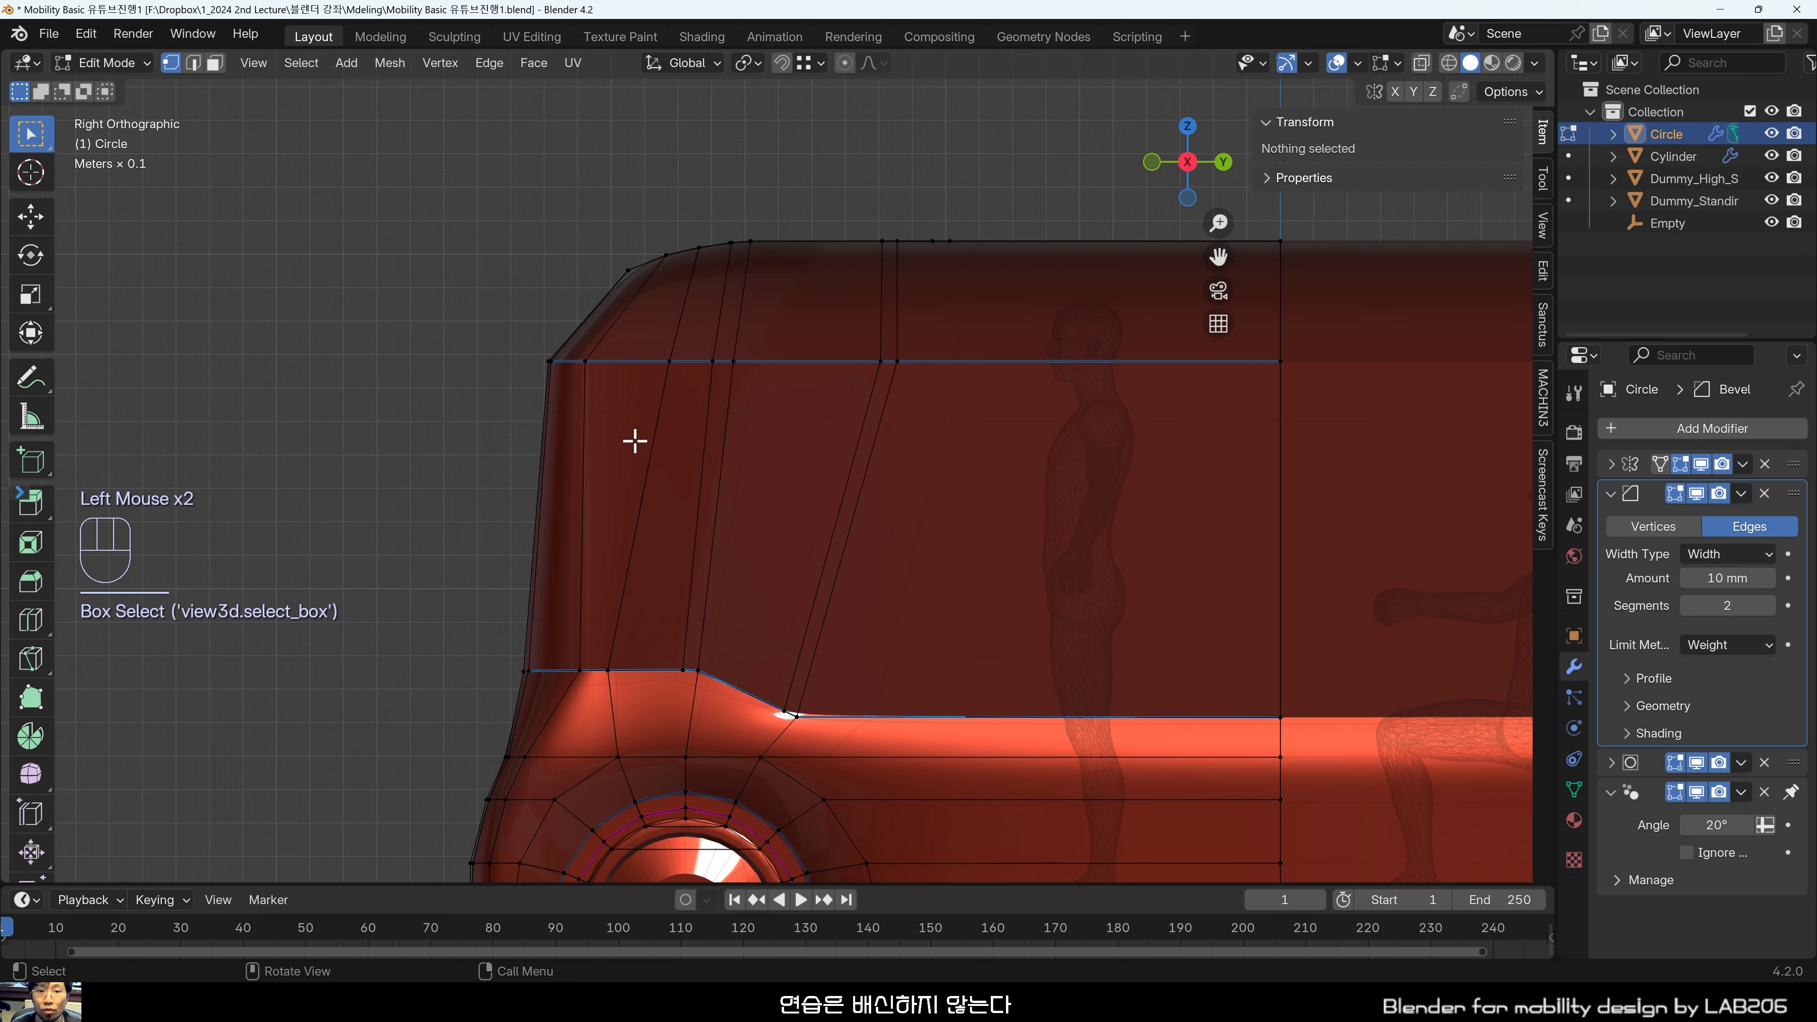
key("3")
left_click(965, 519)
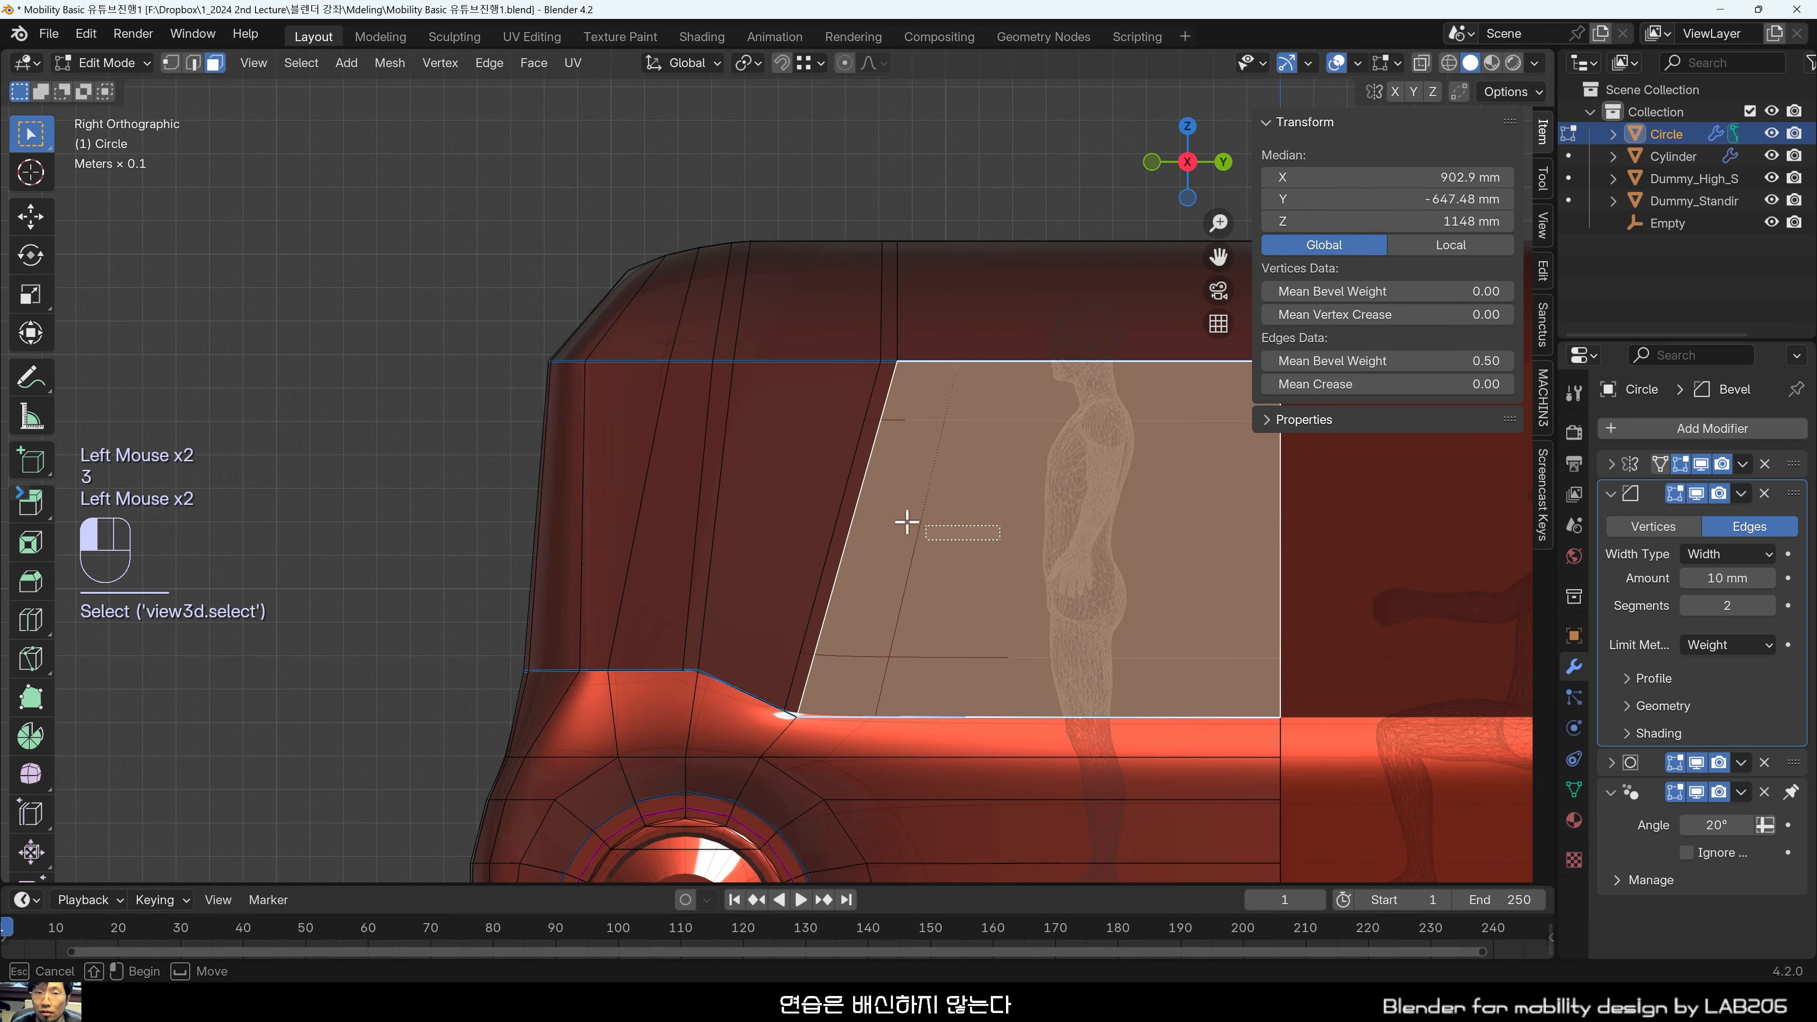
left_click_drag(906, 522, 642, 418, "shift")
scroll(674, 442, "down", 1)
middle_click_drag(714, 470, 649, 459)
scroll(1024, 453, "up", 3)
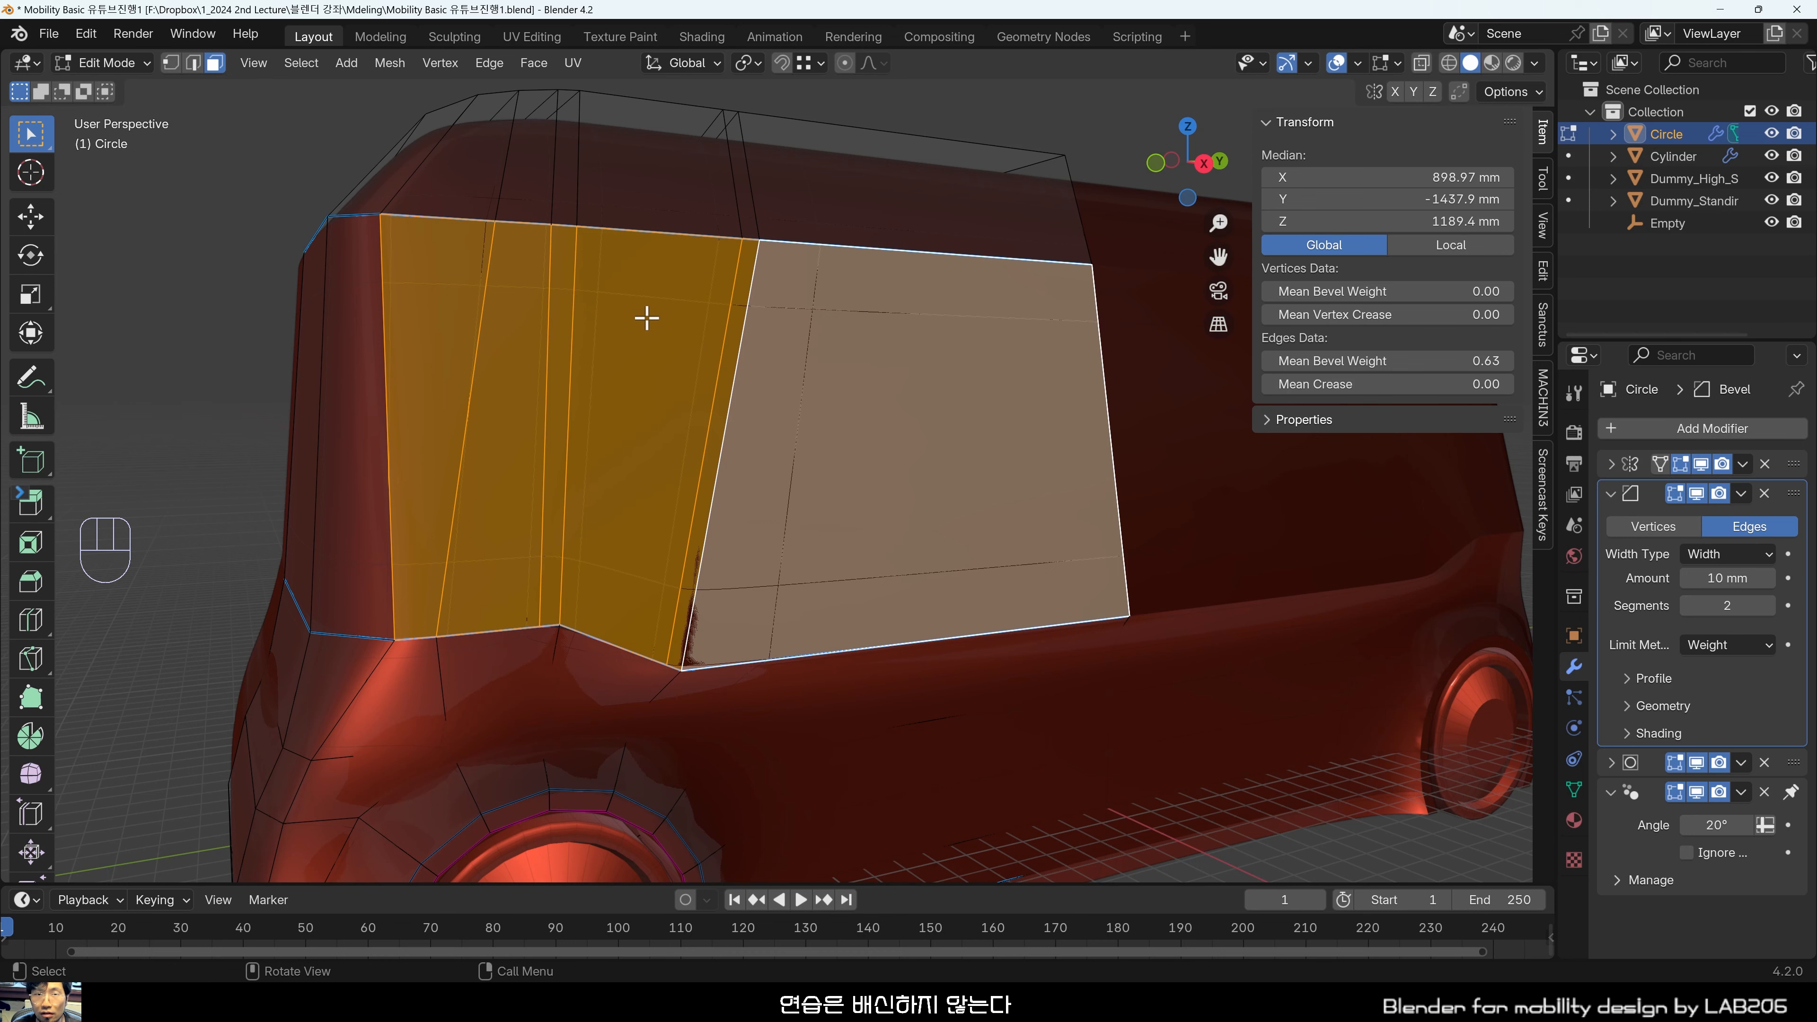
Flatten the selected upper side body faces onto a best-fitting plane with LoopTools Flatten.
middle_click_drag(646, 318, 717, 381)
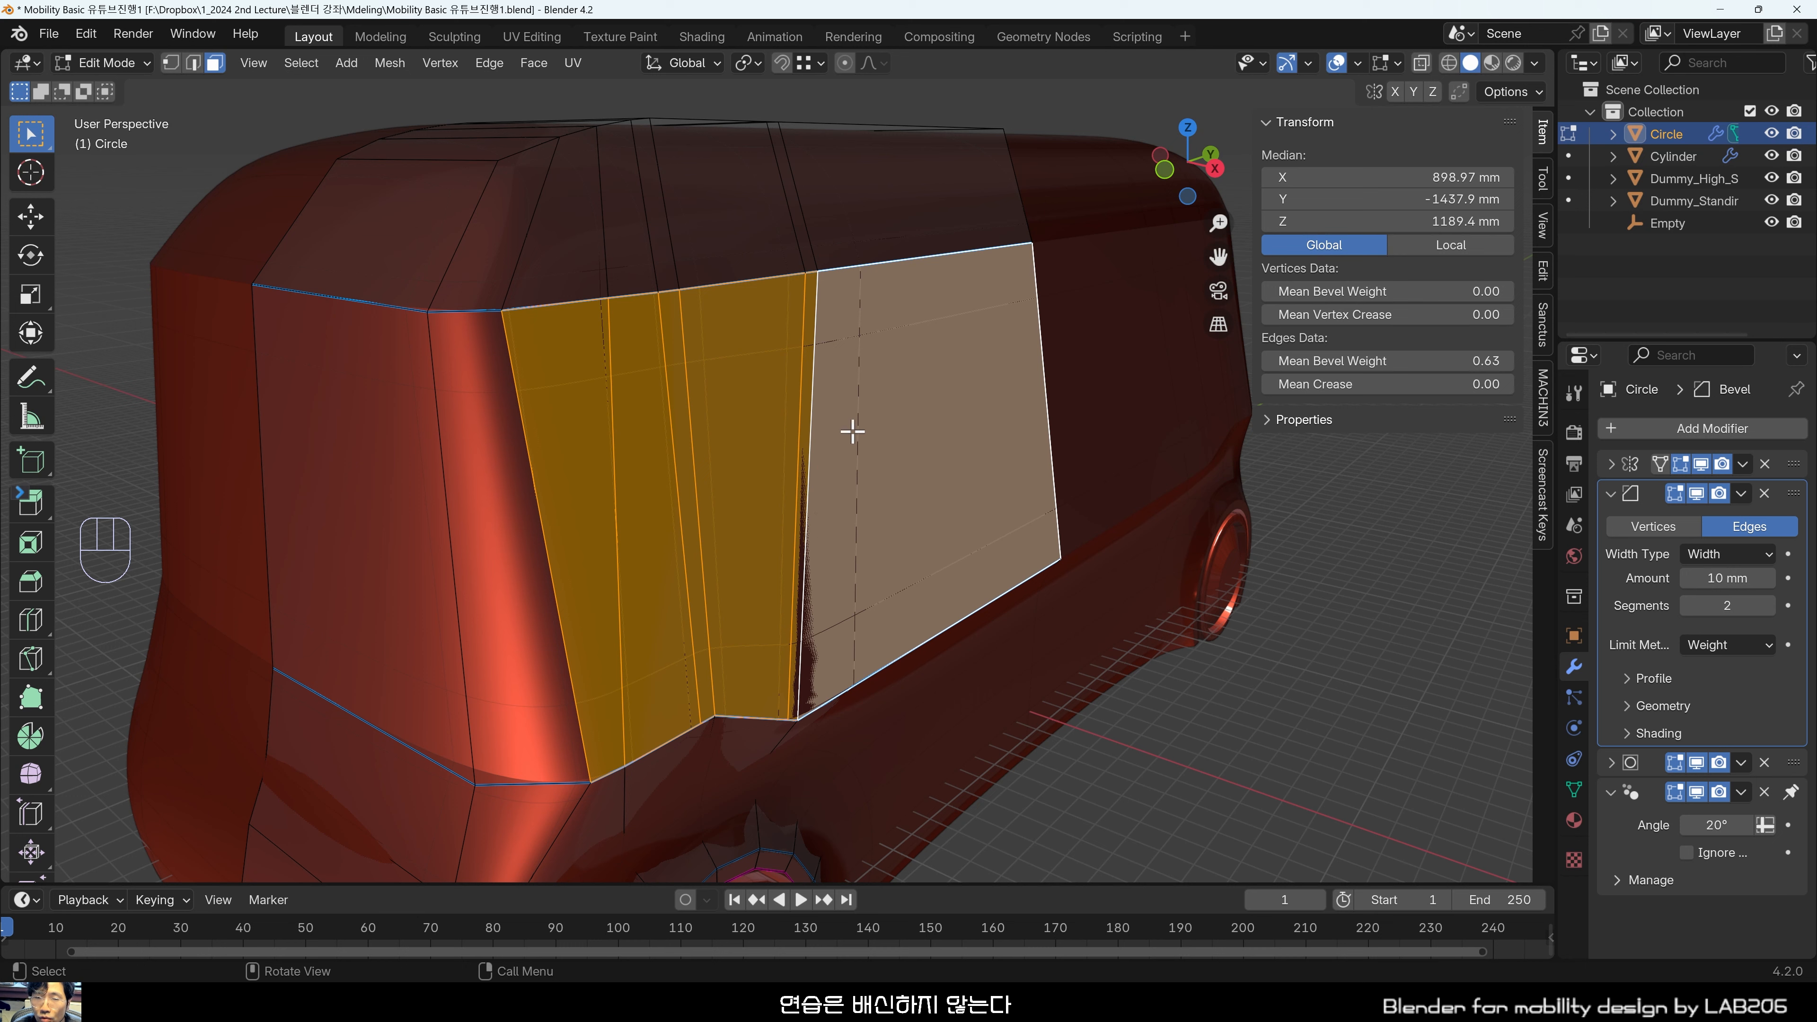
right_click(854, 343)
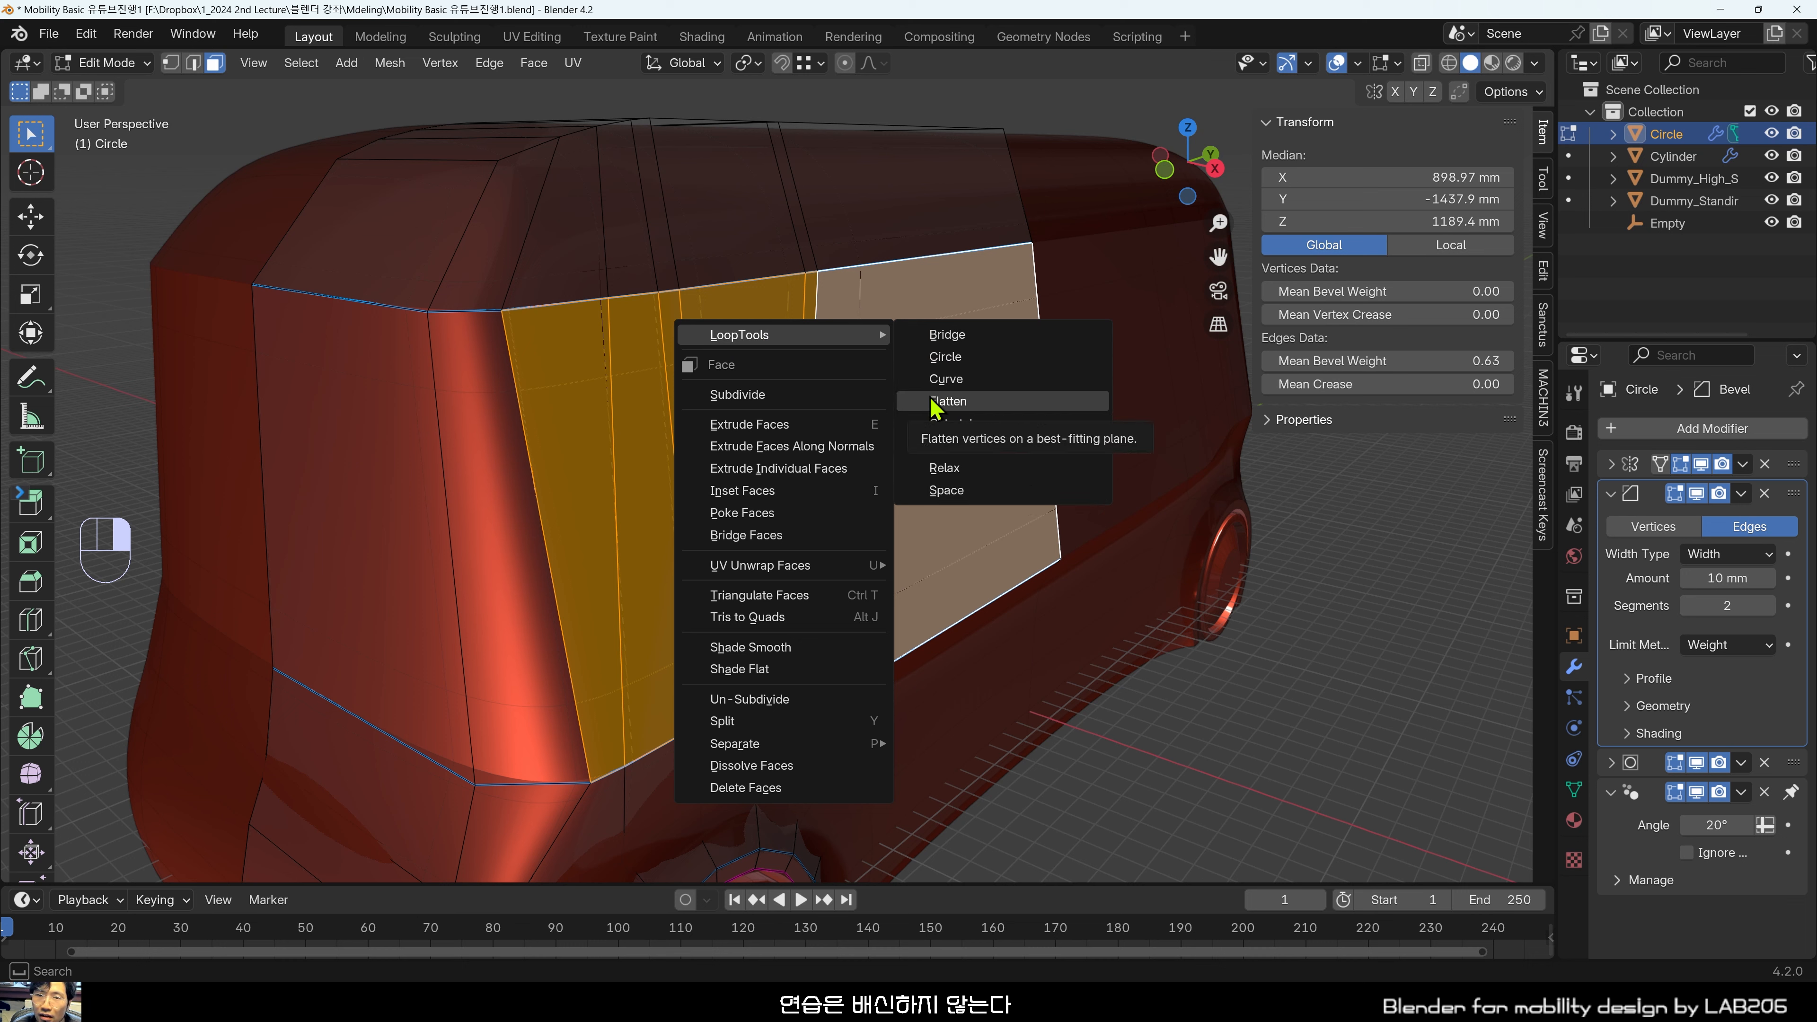
left_click(996, 411)
middle_click_drag(985, 393, 827, 519)
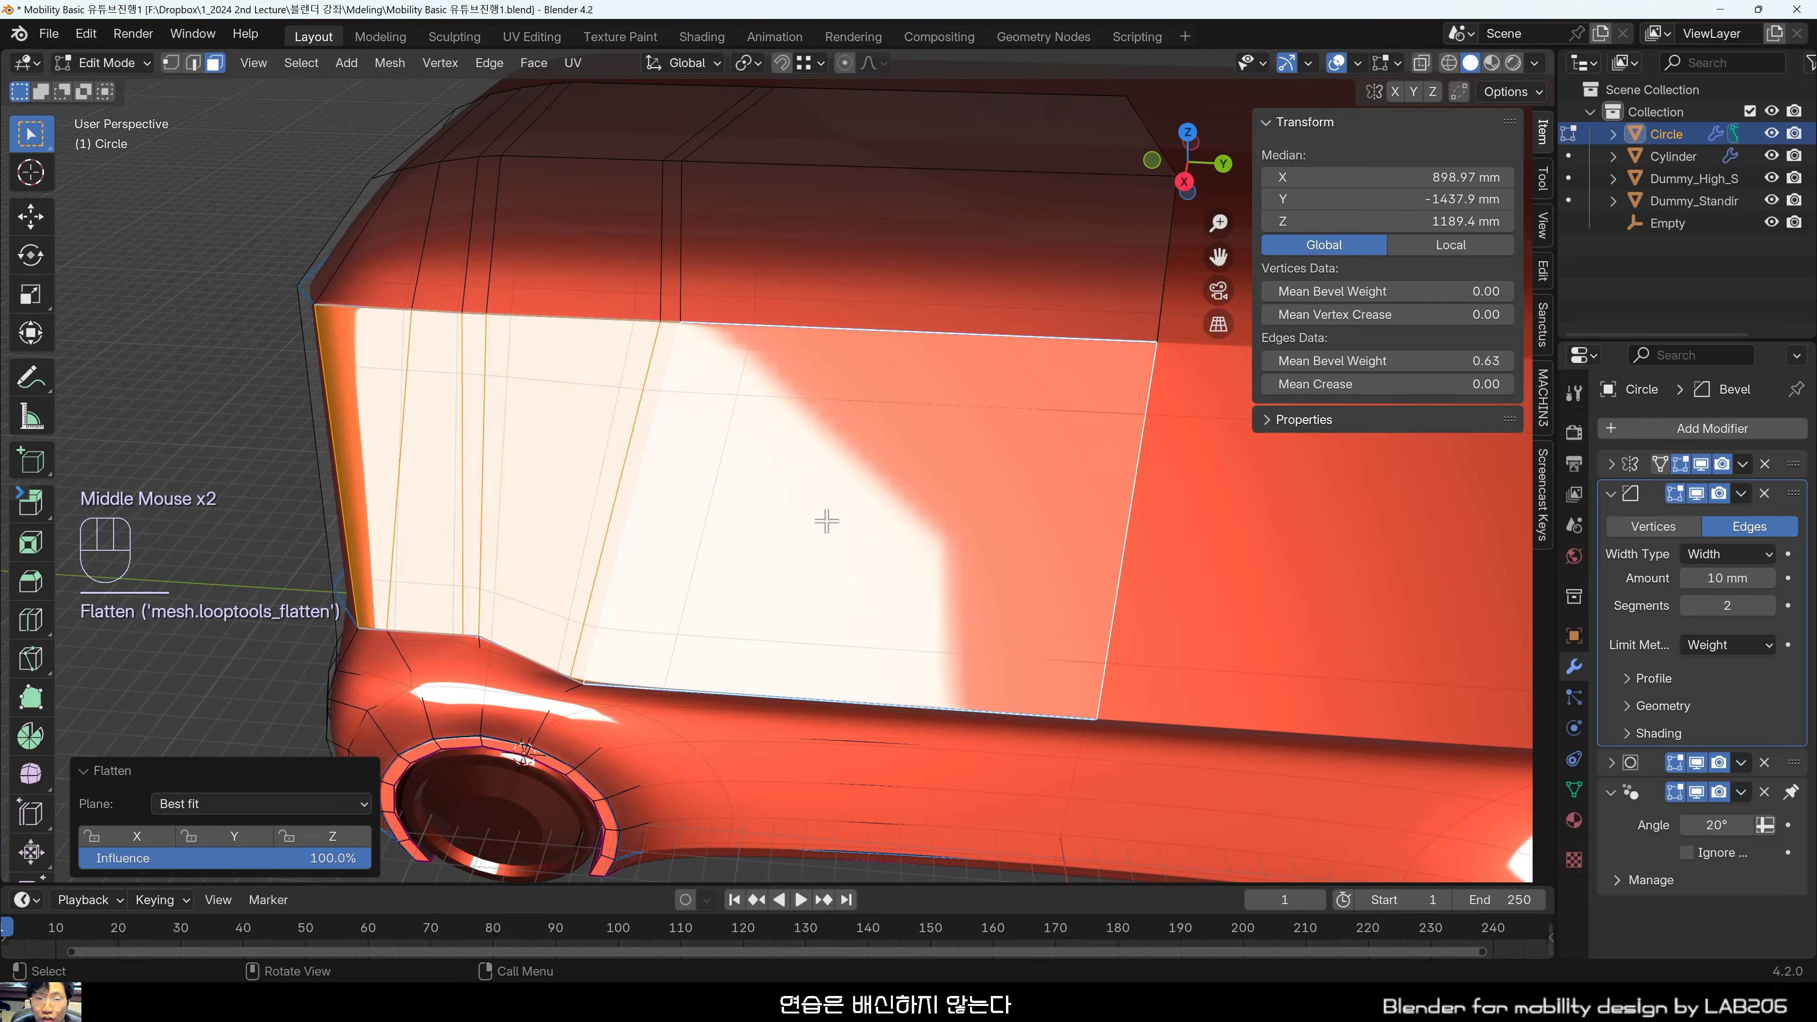
Examine the flattened side faces in Object Mode and Edit Mode from several angles.
key("Tab")
mouse_move(823, 629)
middle_mouse_down()
mouse_move(881, 510)
mouse_move(726, 597)
mouse_move(824, 636)
mouse_move(917, 540)
mouse_move(840, 476)
mouse_move(629, 678)
mouse_move(628, 738)
mouse_move(738, 641)
mouse_move(860, 612)
mouse_move(863, 637)
mouse_move(697, 758)
mouse_move(697, 596)
middle_mouse_up()
scroll(563, 702, "up", 3)
key("Tab")
key("Tab")
scroll(629, 739, "down", 2)
key("Tab")
middle_click_drag(692, 721, 943, 602)
key("Tab")
key("Tab")
middle_click_drag(547, 534, 532, 508)
scroll(807, 596, "up", 2)
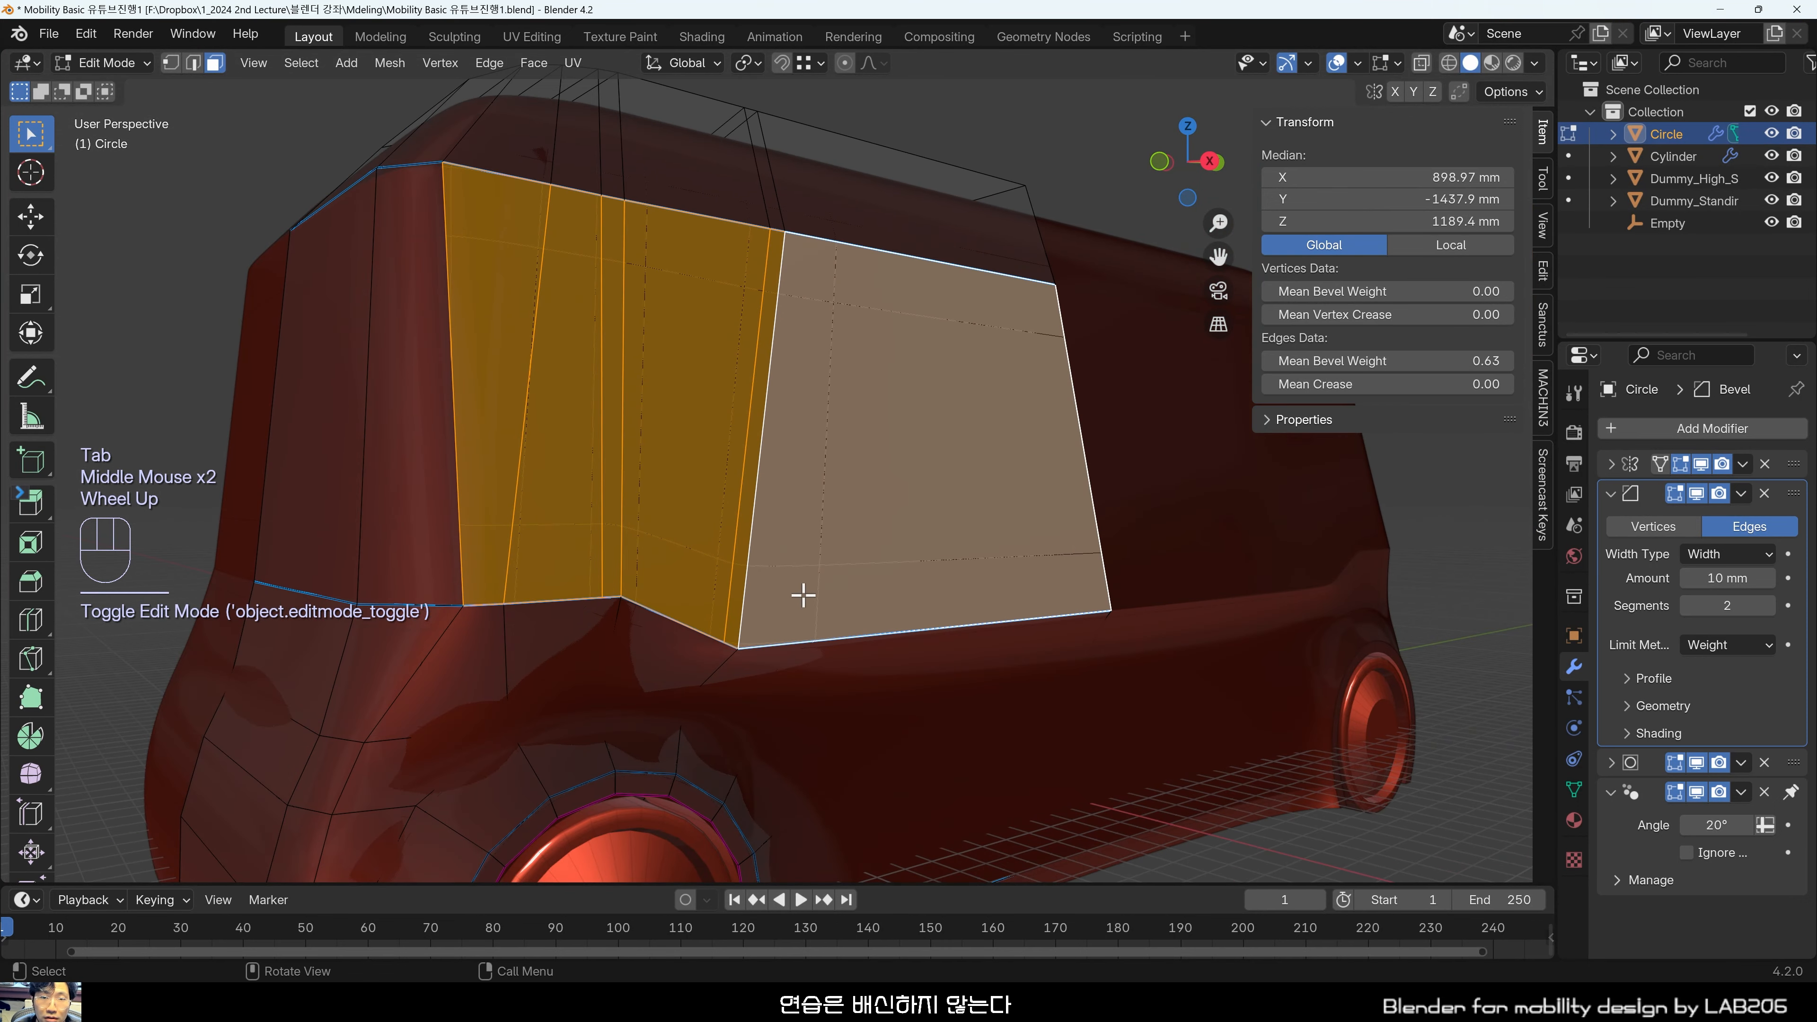
Add a single loop cut across the upper side and rear faces, slid close above the beltline edge at a factor of about 0.949.
middle_click_drag(807, 596, 922, 584, "shift")
key("2")
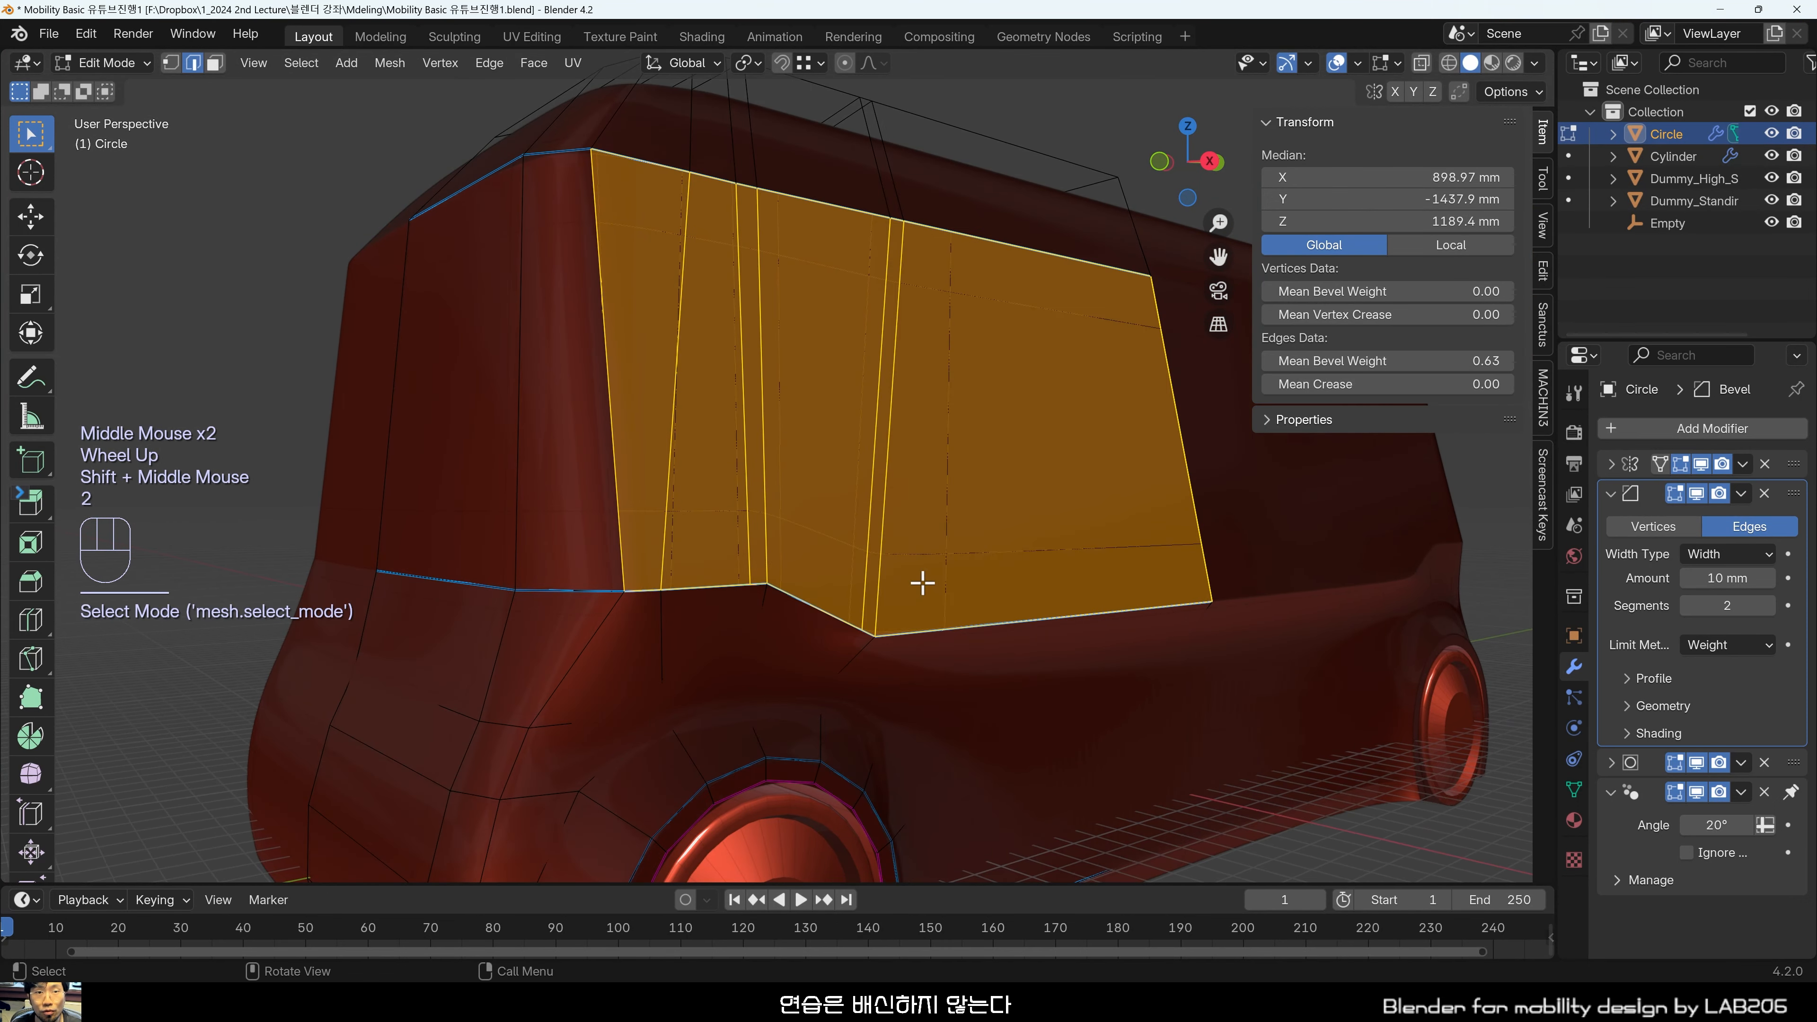
left_click(922, 583)
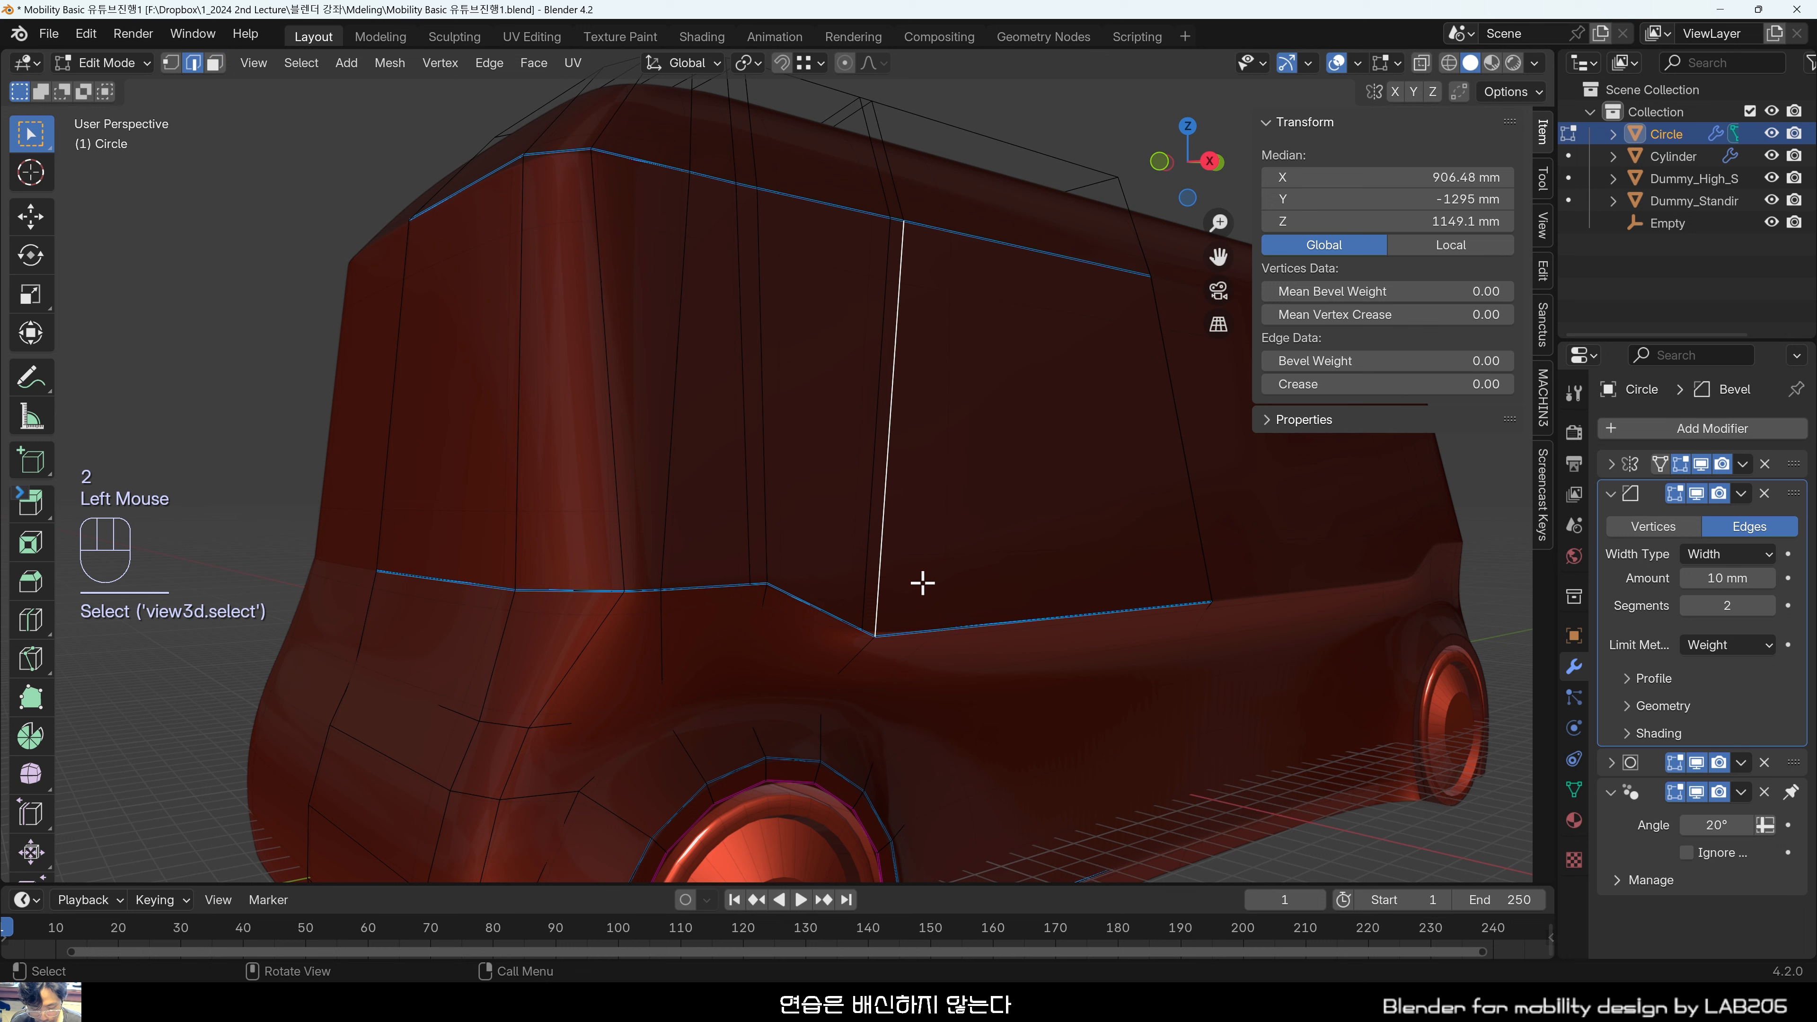
key("ctrl+r")
left_click(804, 398)
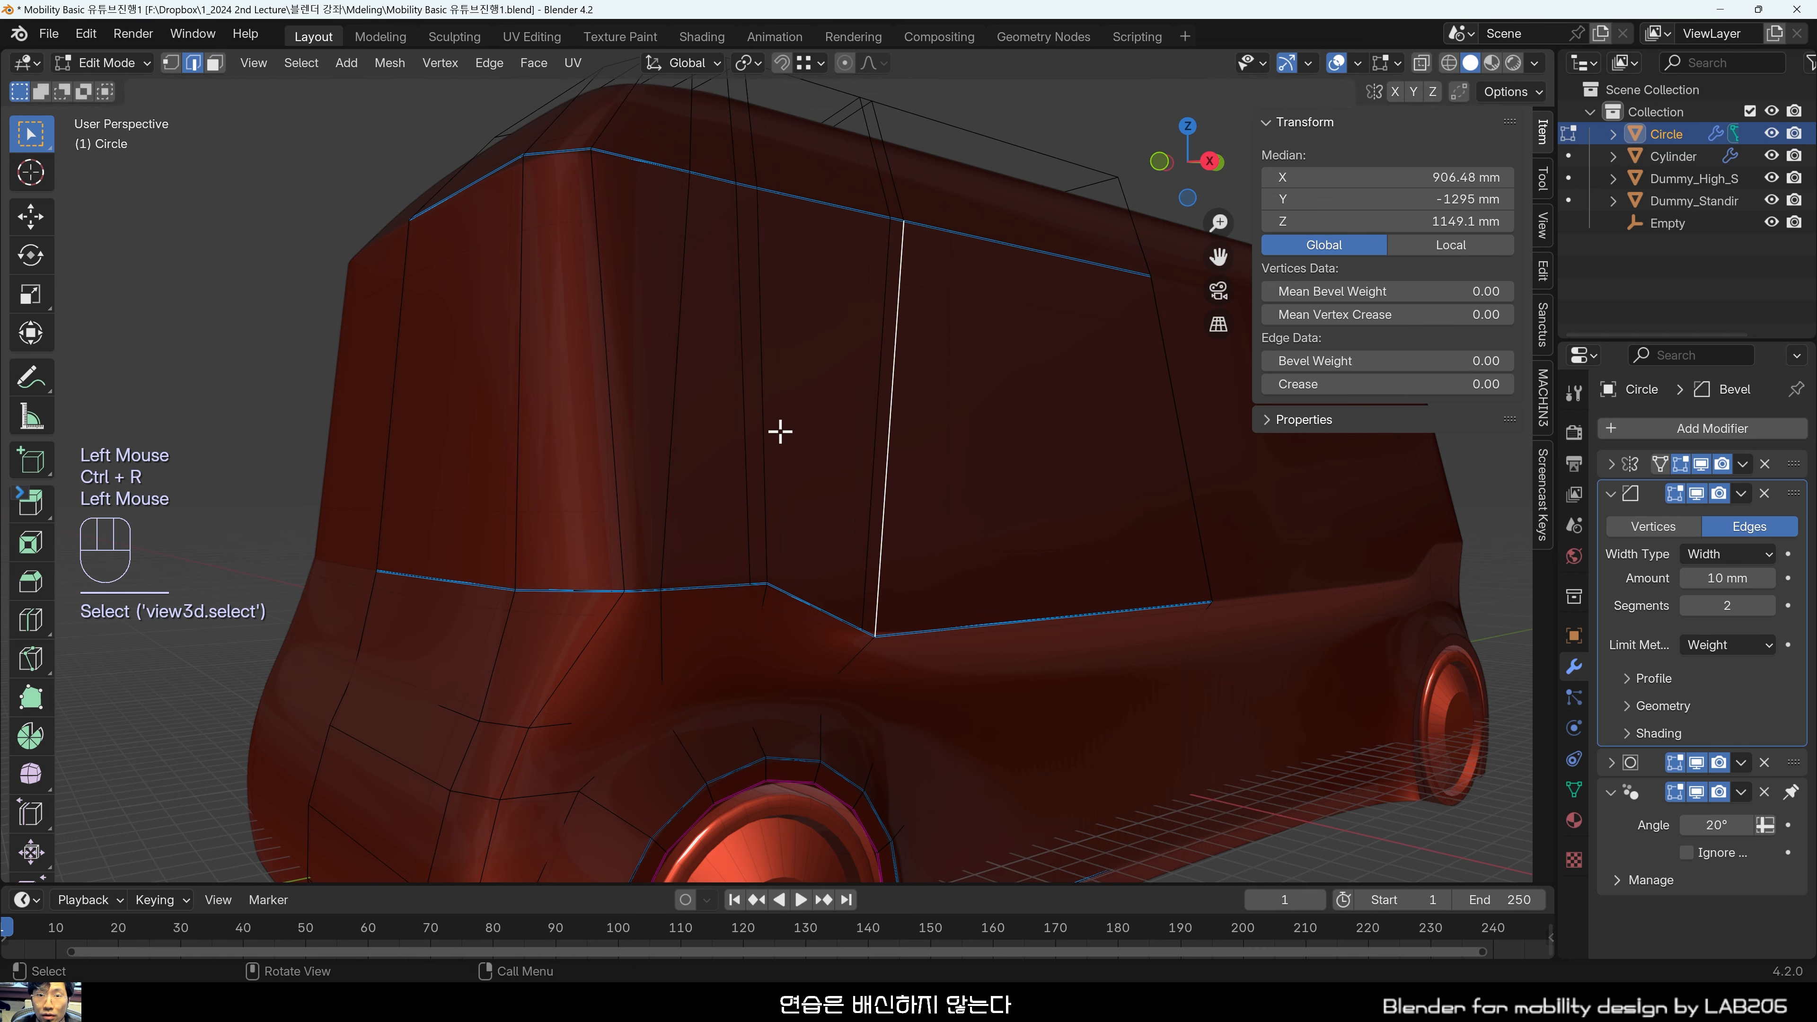
middle_click_drag(750, 411, 736, 531)
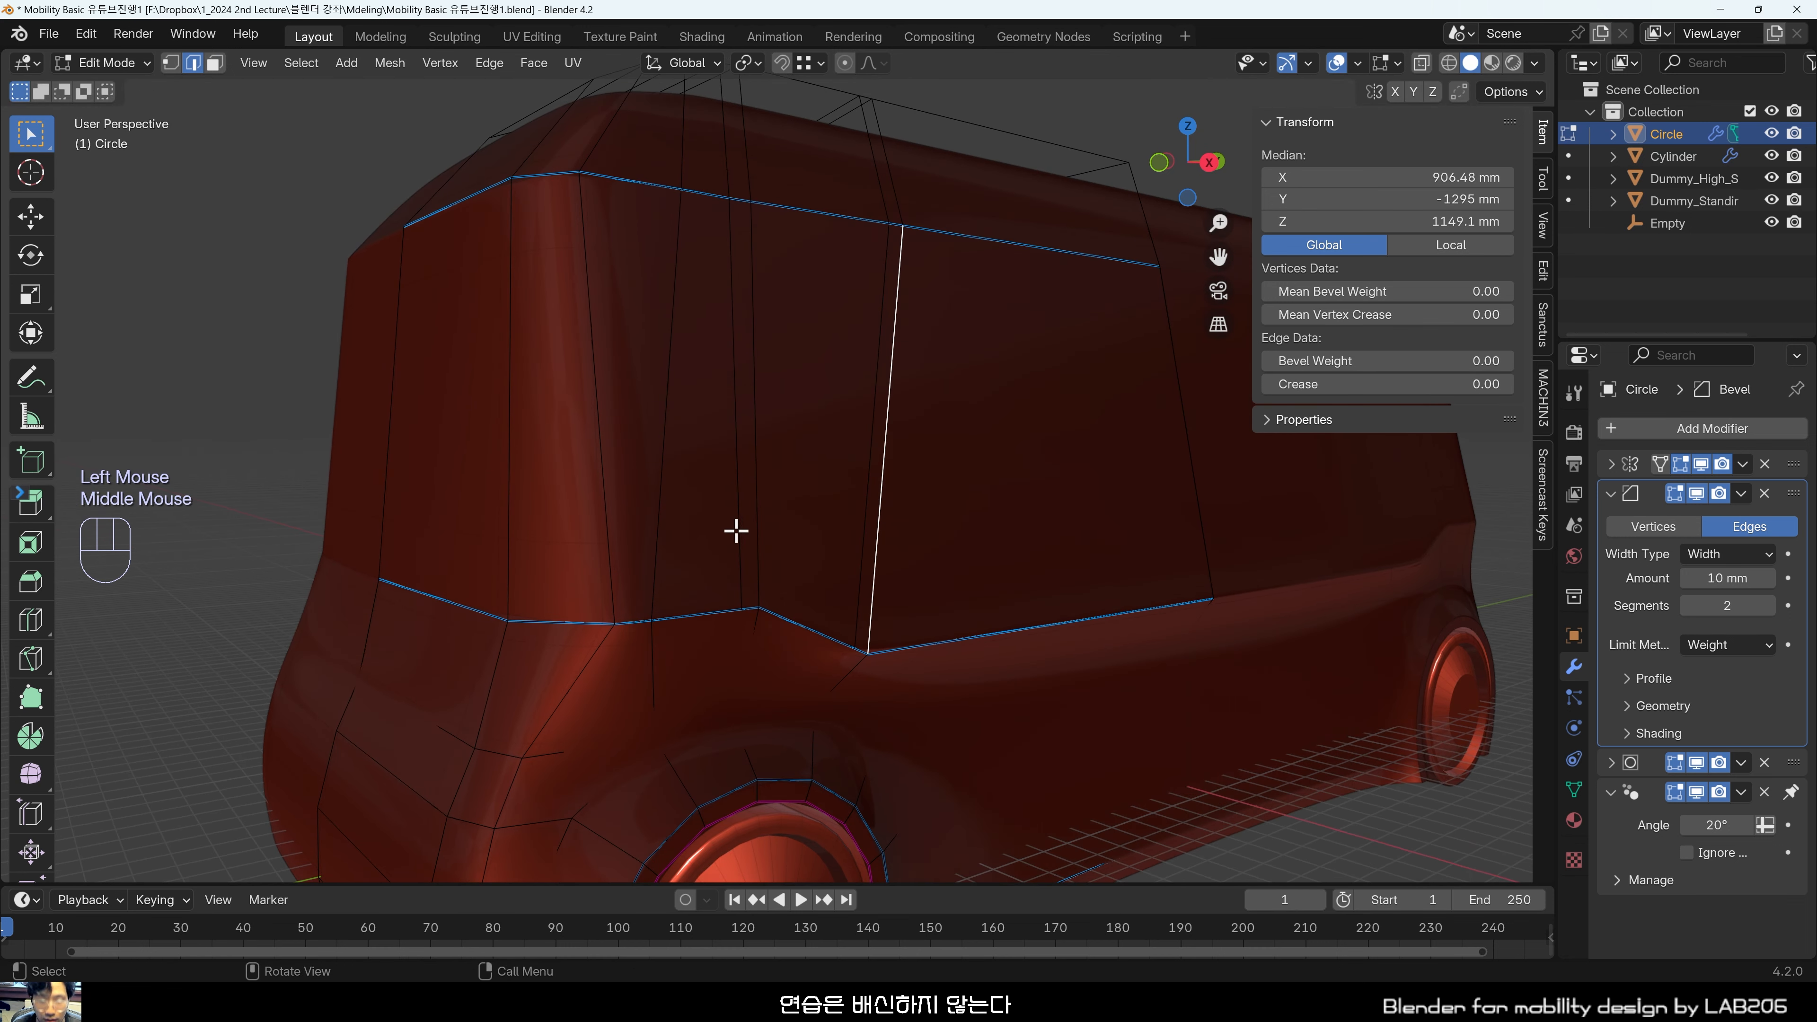
key("ctrl+r")
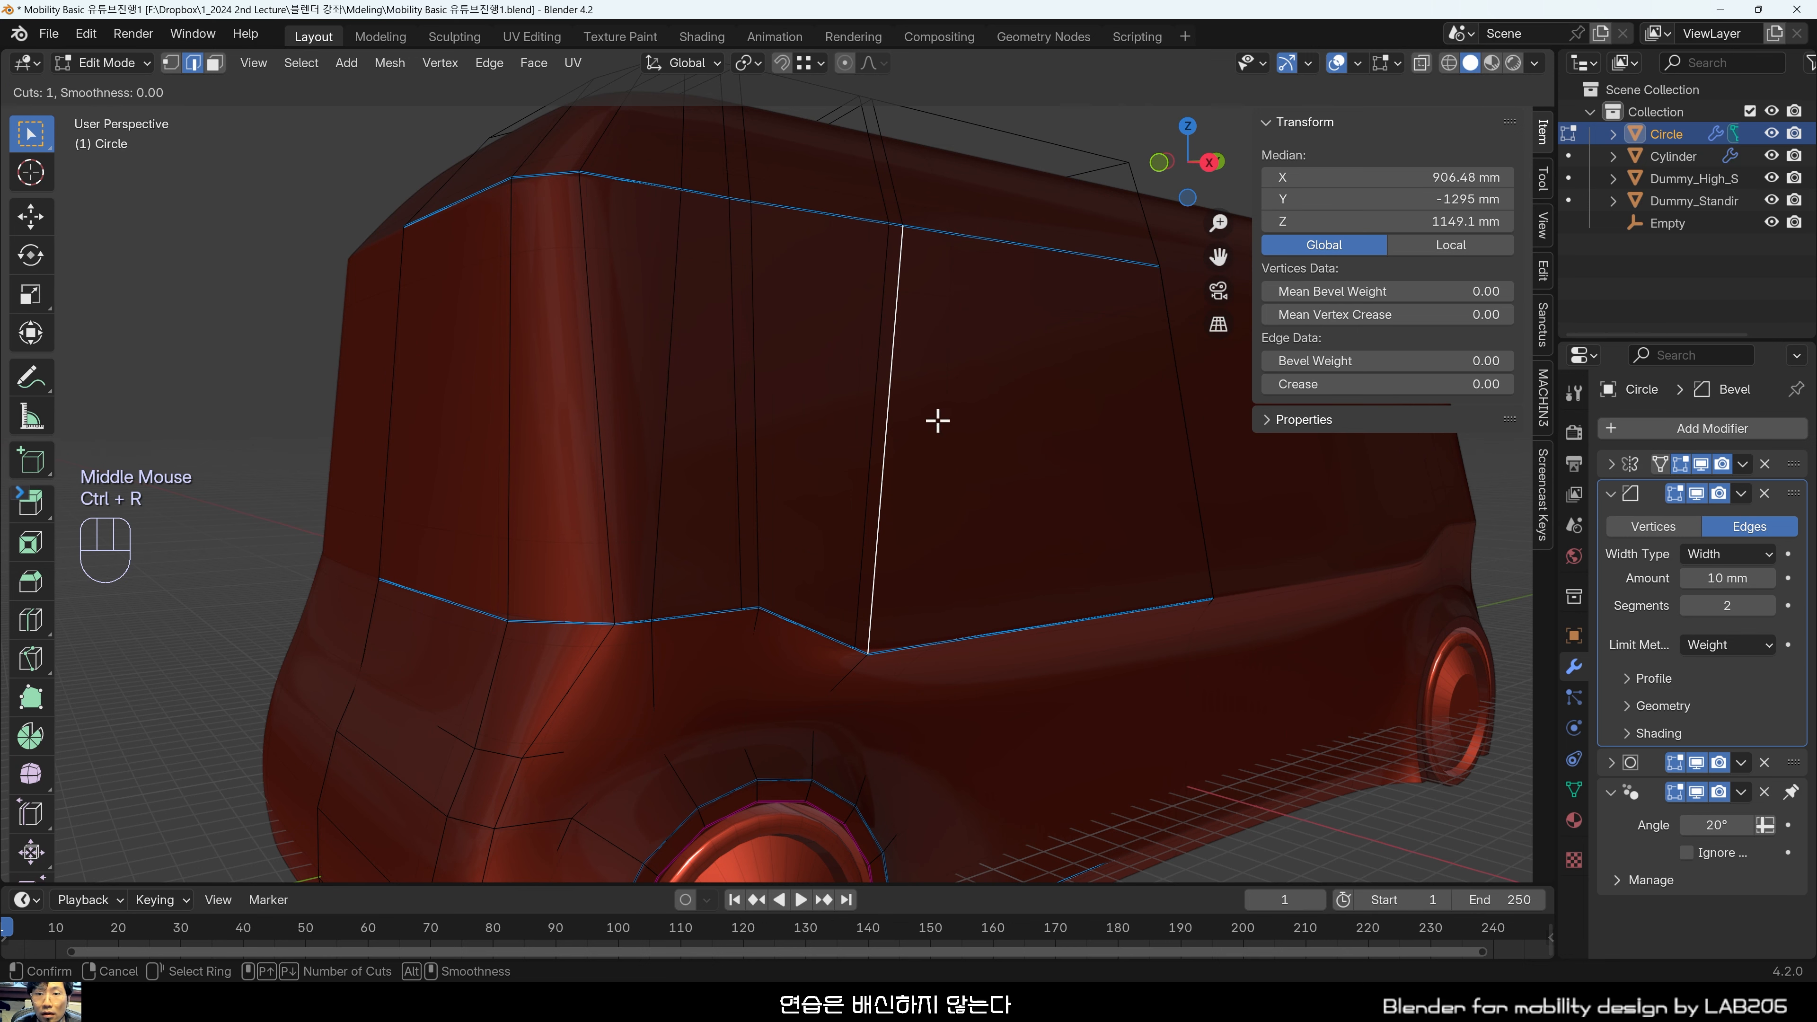
left_click(889, 410)
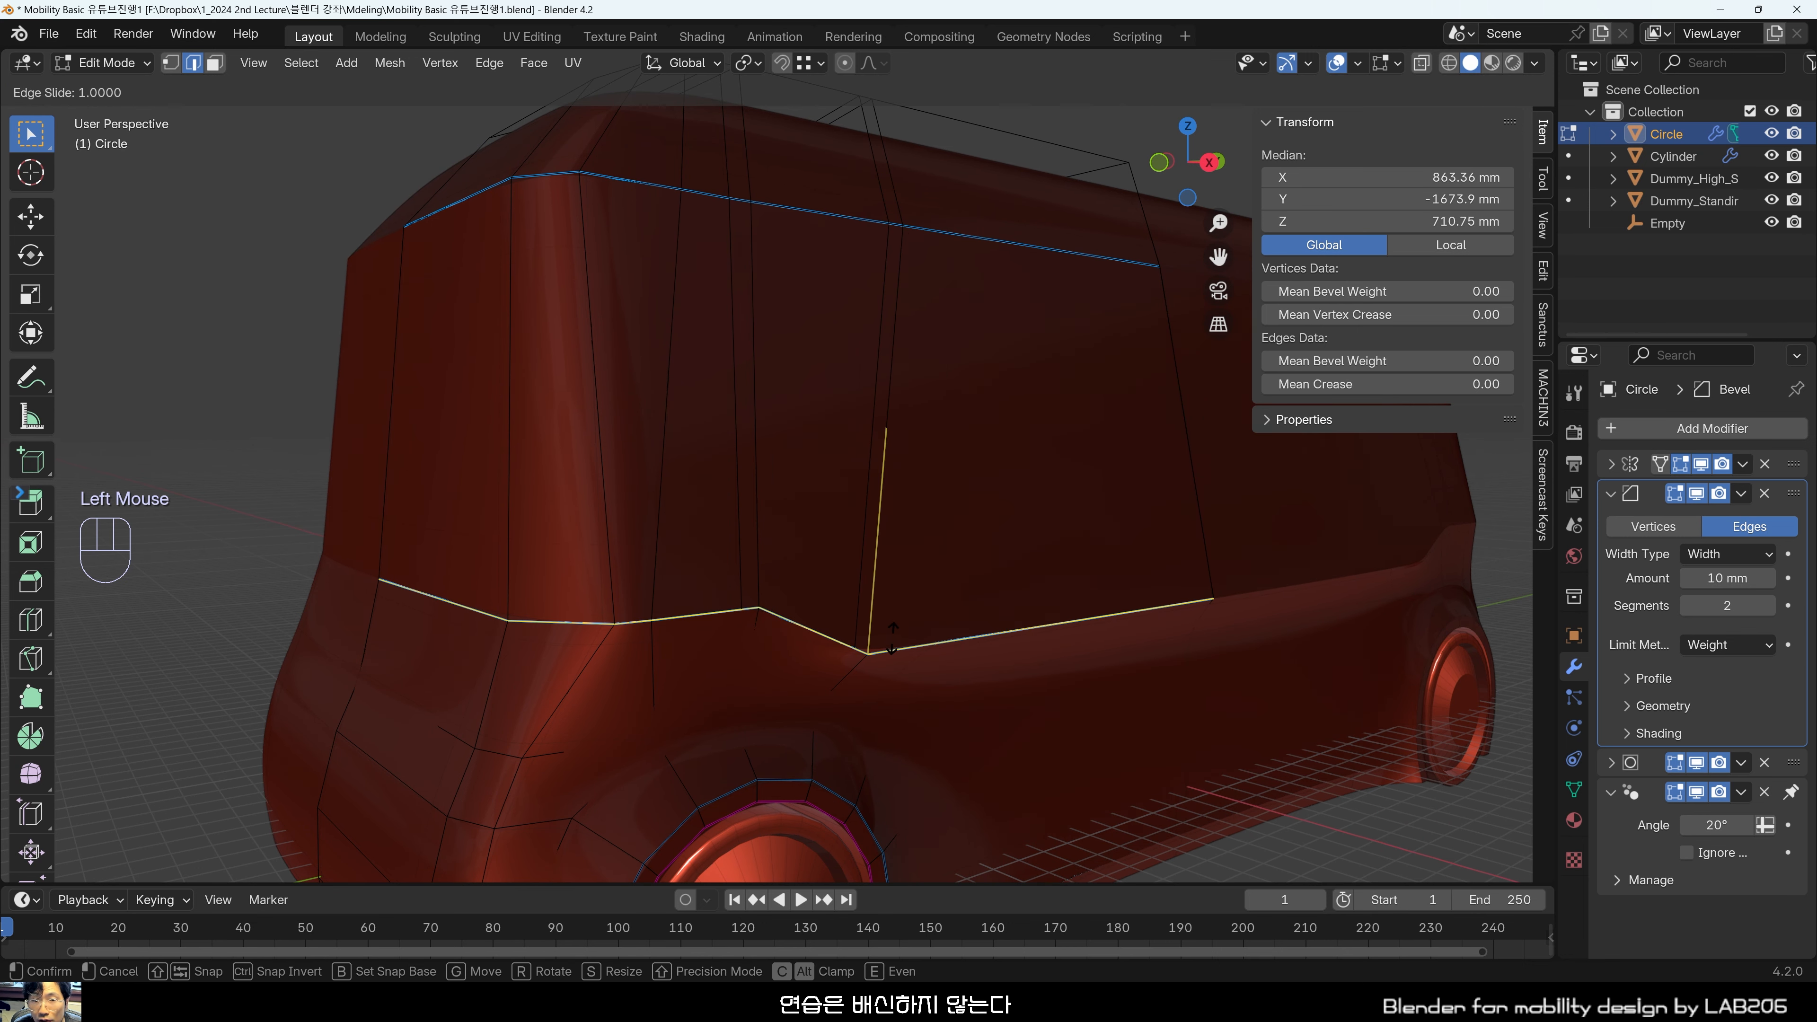
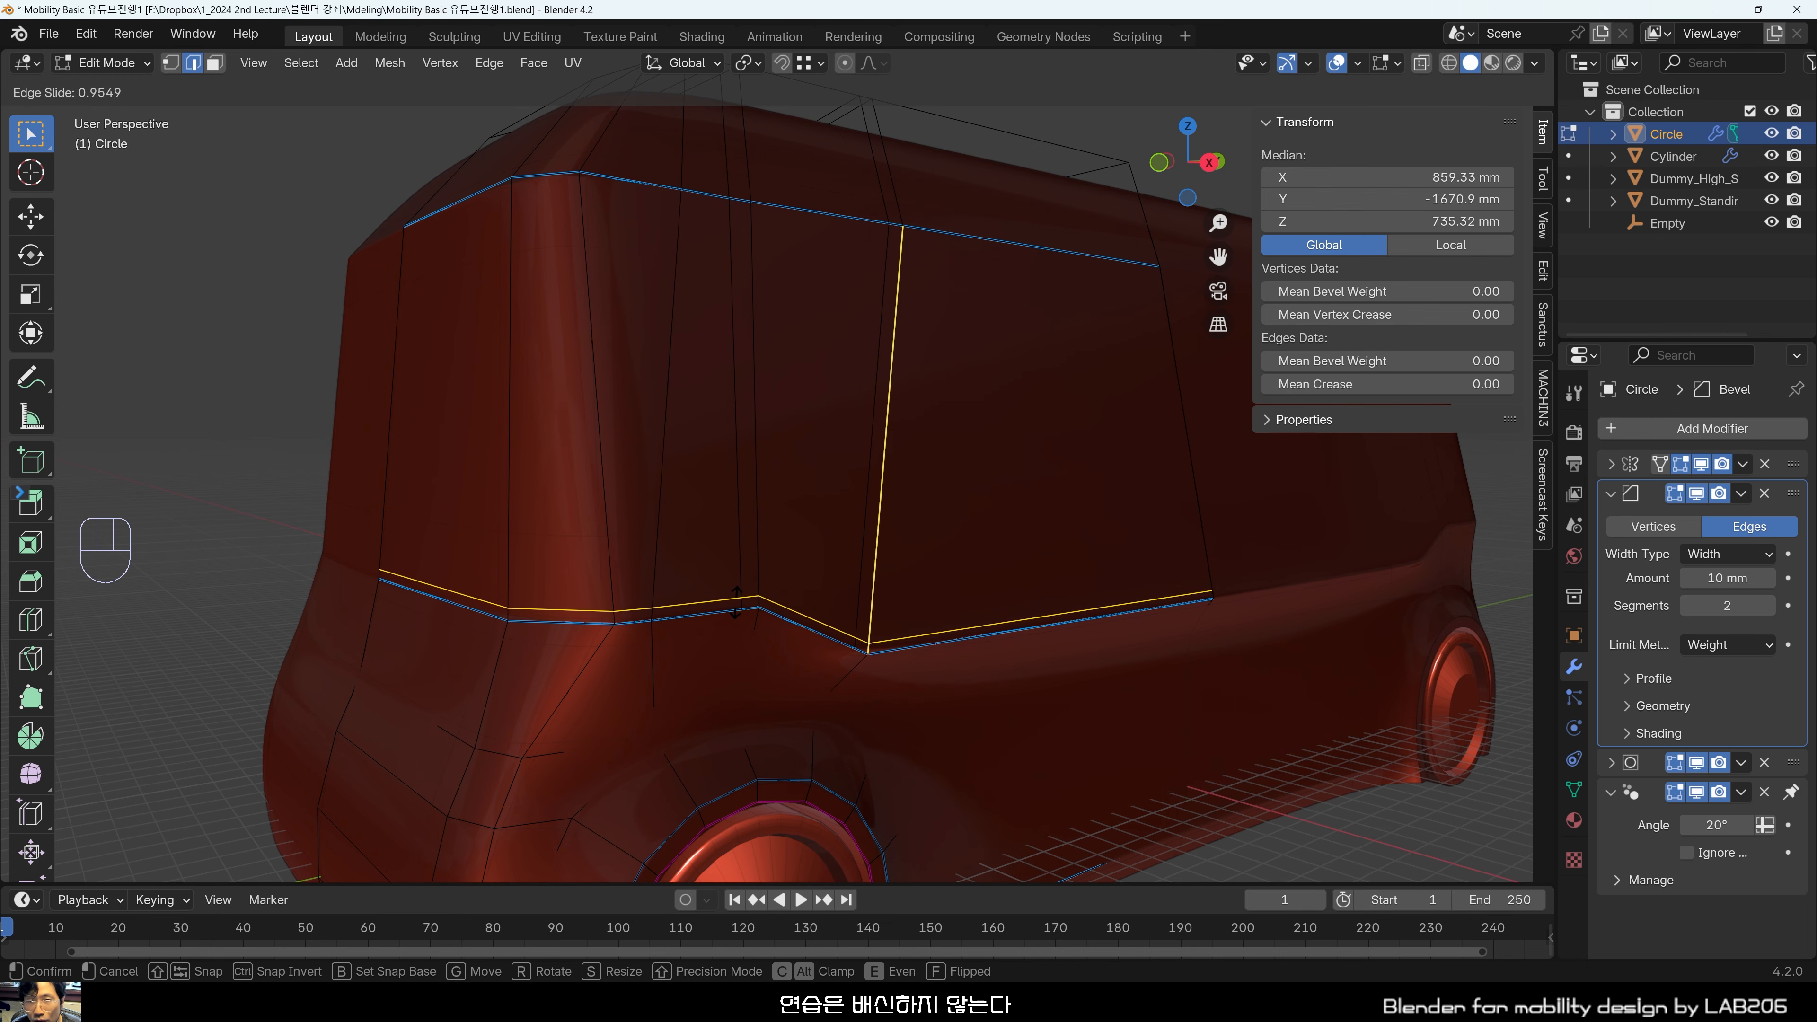
left_click(735, 602)
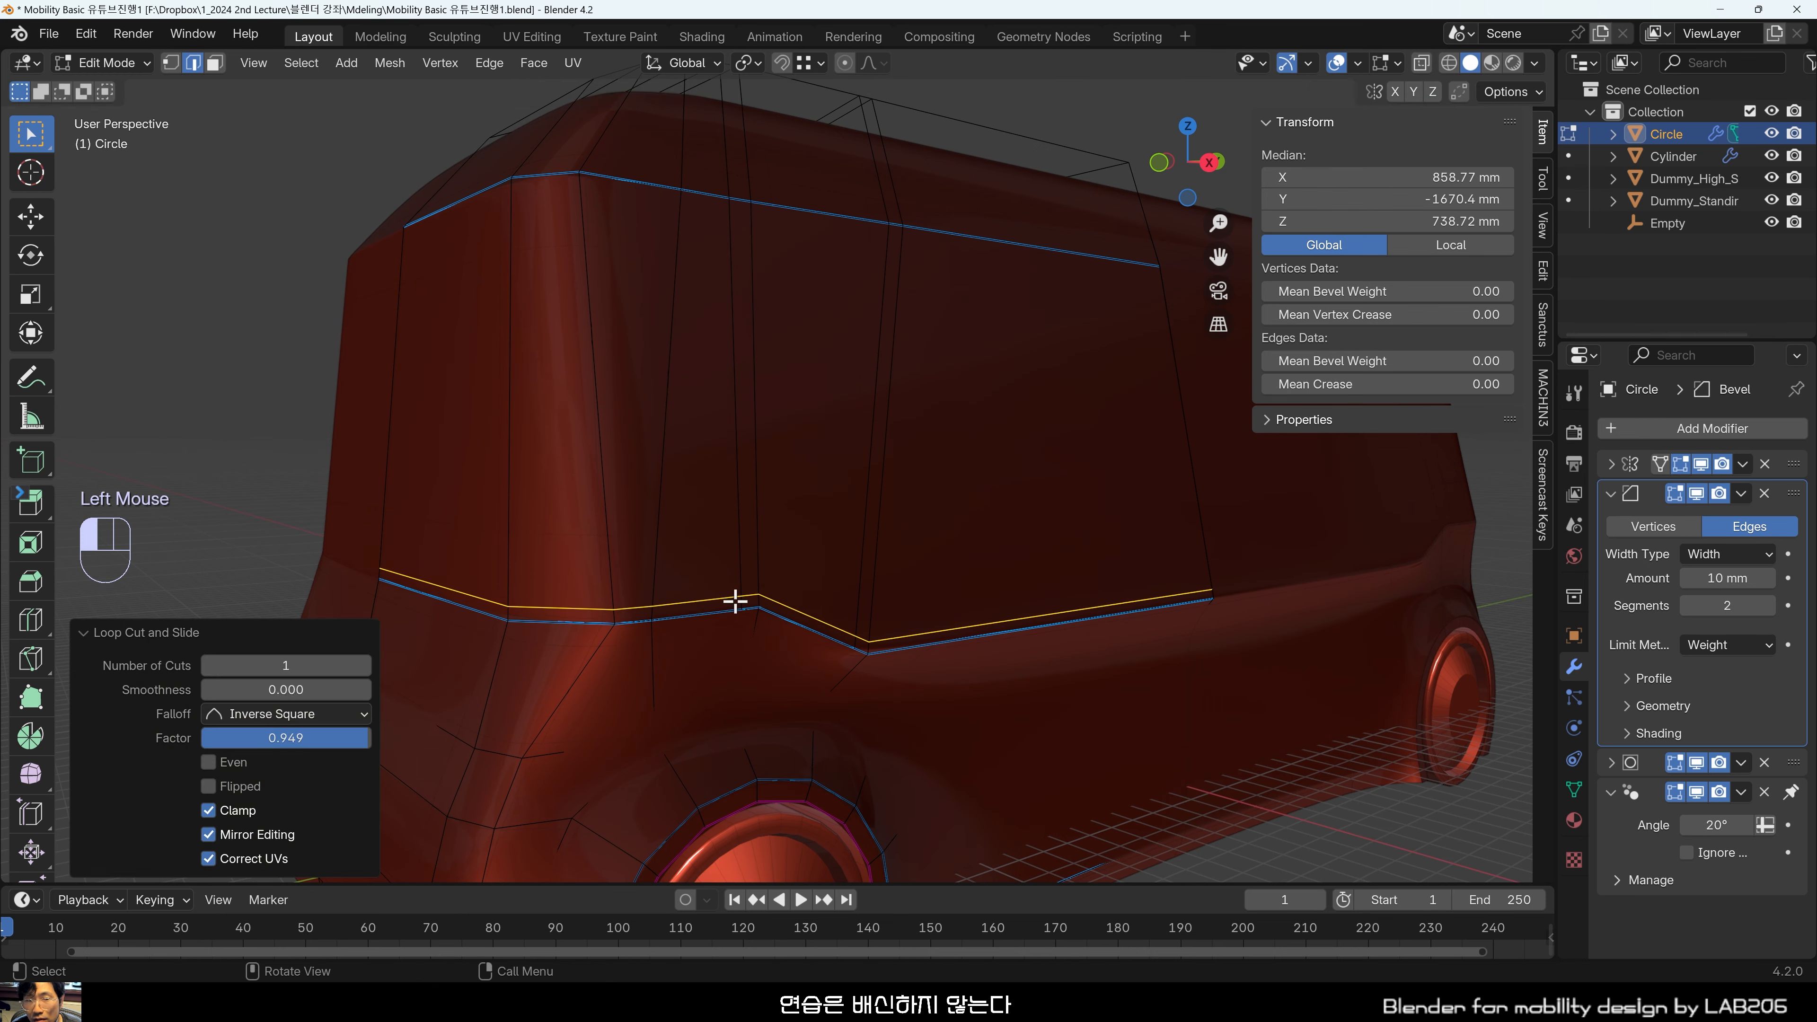
left_click(1384, 830)
Select the new edge loop just above the beltline and set its Mean Crease to 1.
middle_click_drag(807, 650, 1019, 571, "shift")
middle_click_drag(1019, 571, 797, 763)
scroll(1062, 634, "up", 2)
scroll(896, 739, "up", 1)
key("Tab")
key("Tab")
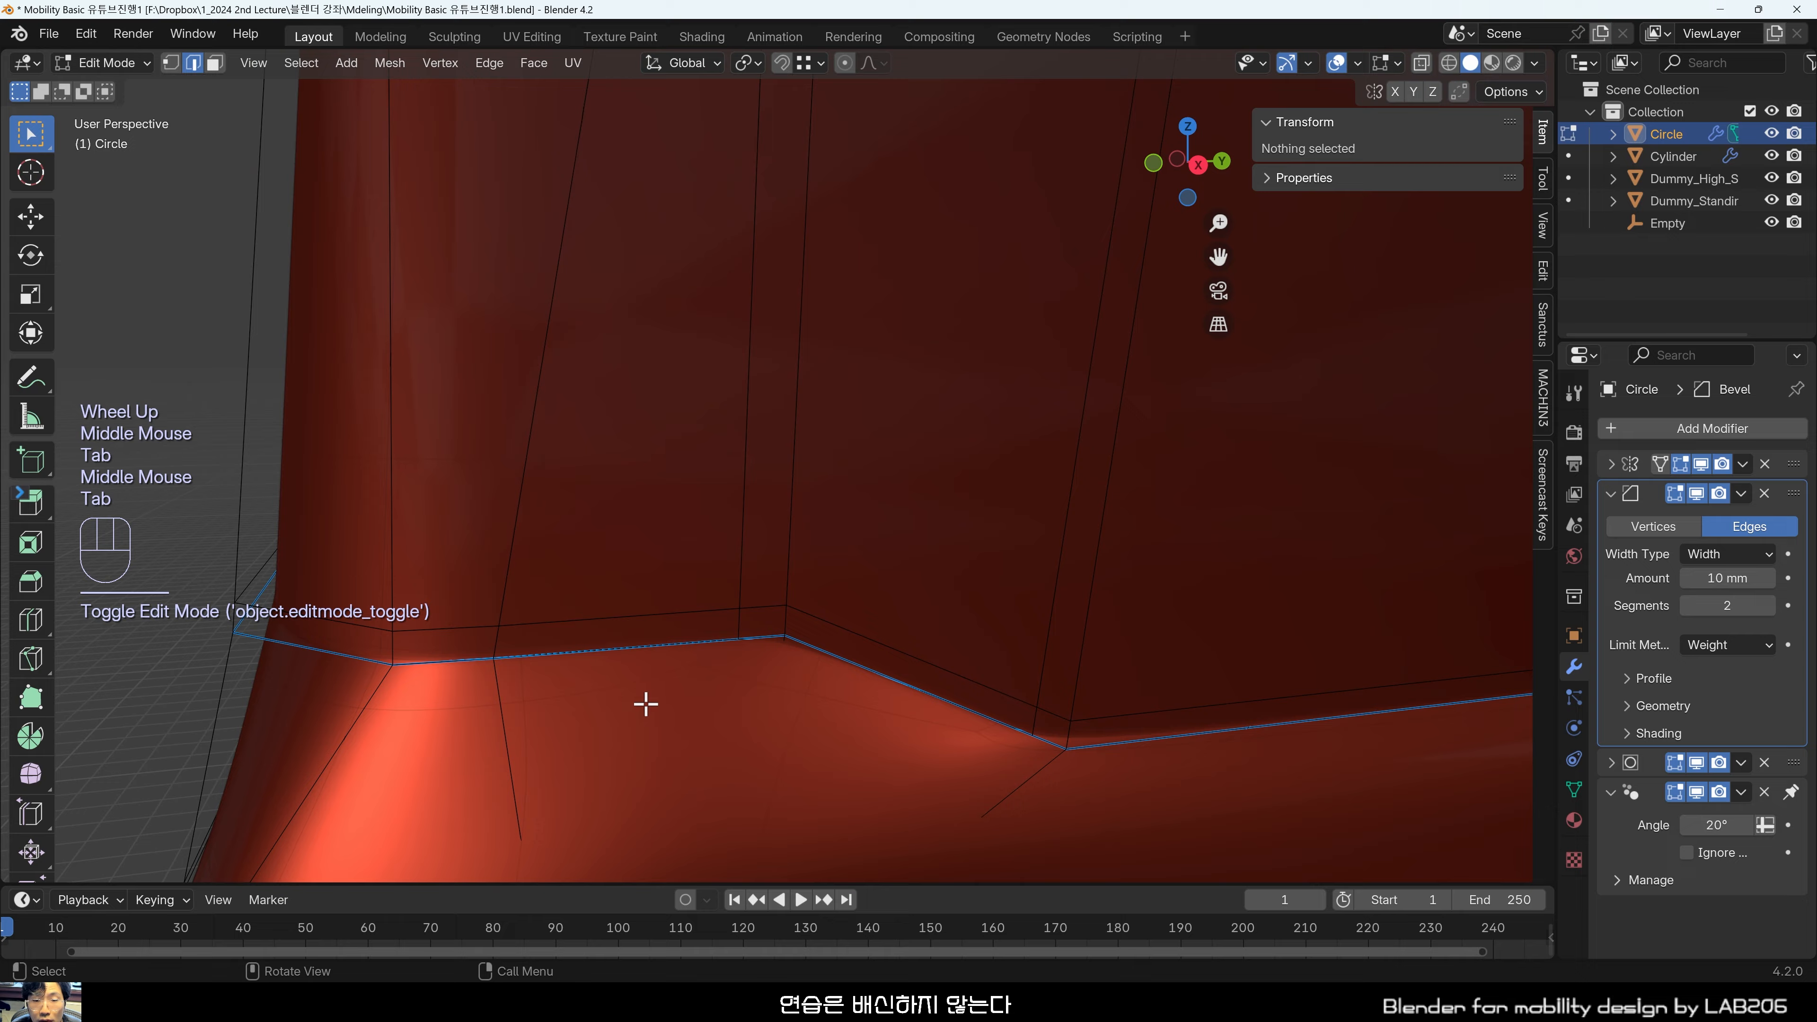
middle_click_drag(646, 704, 749, 723)
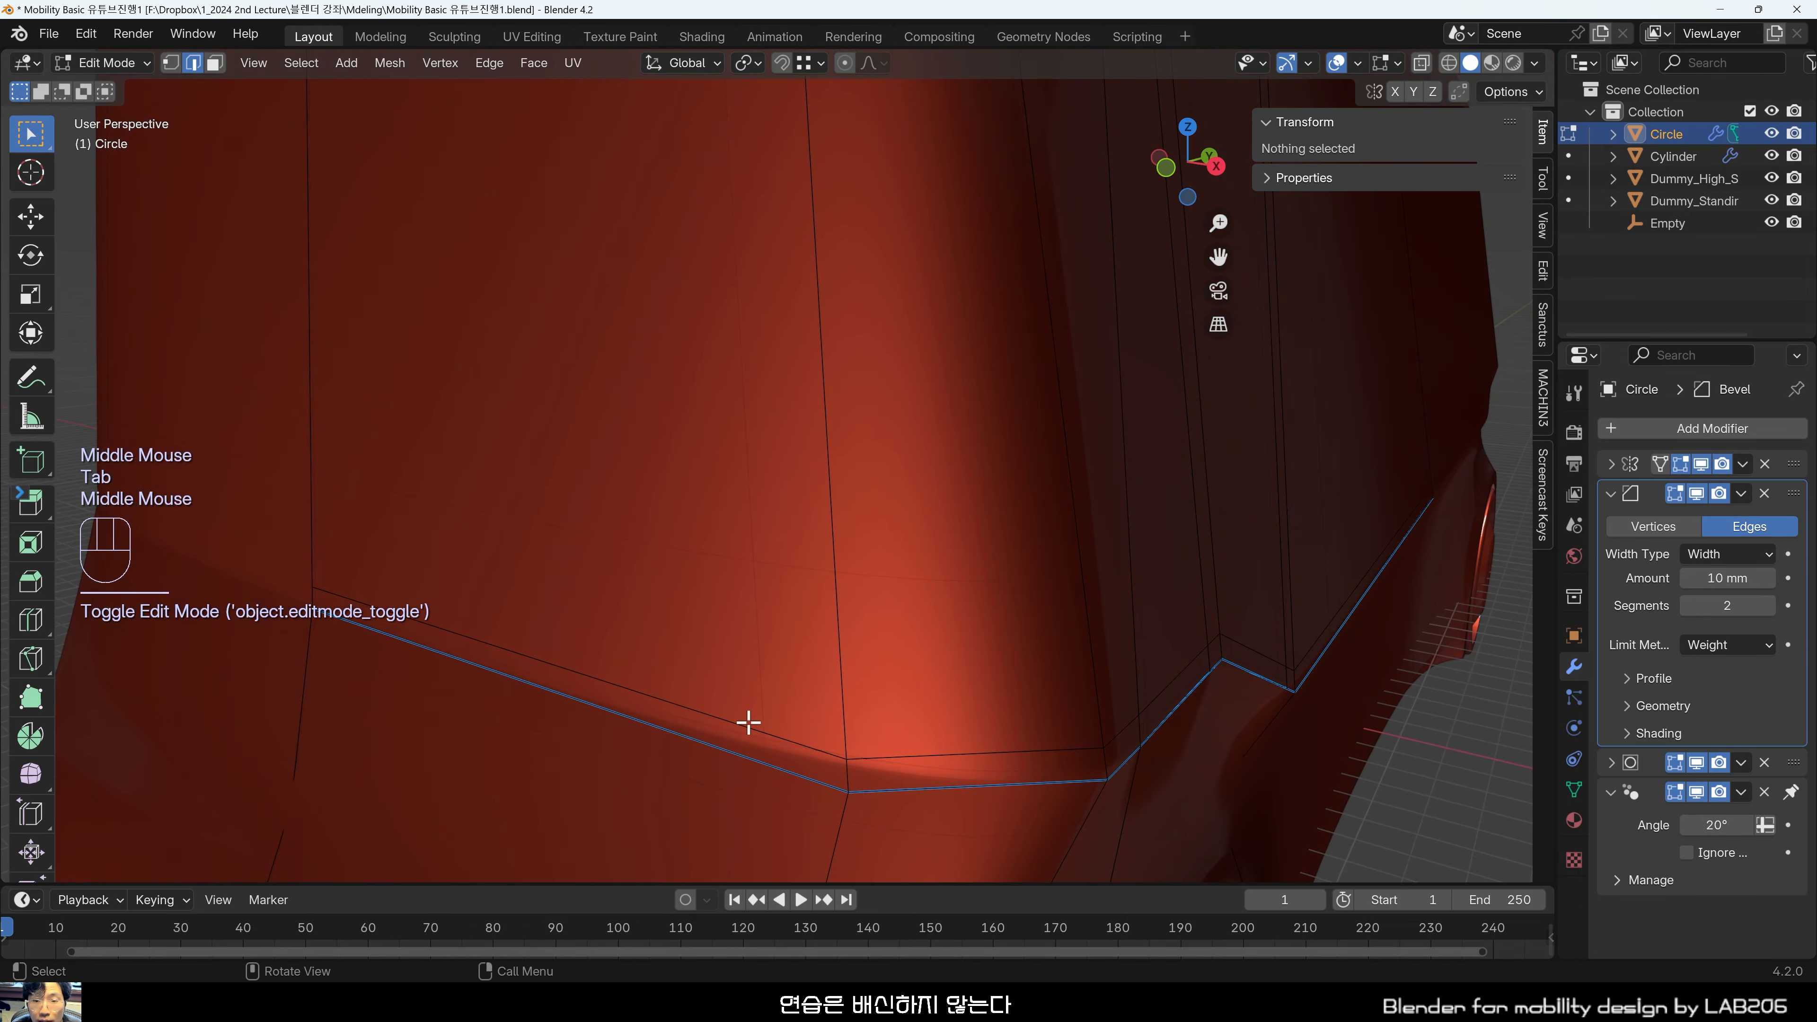
left_click(942, 757)
left_click(942, 753, "alt")
left_click(941, 754)
middle_click_drag(941, 754, 714, 645)
left_click(673, 634, "alt")
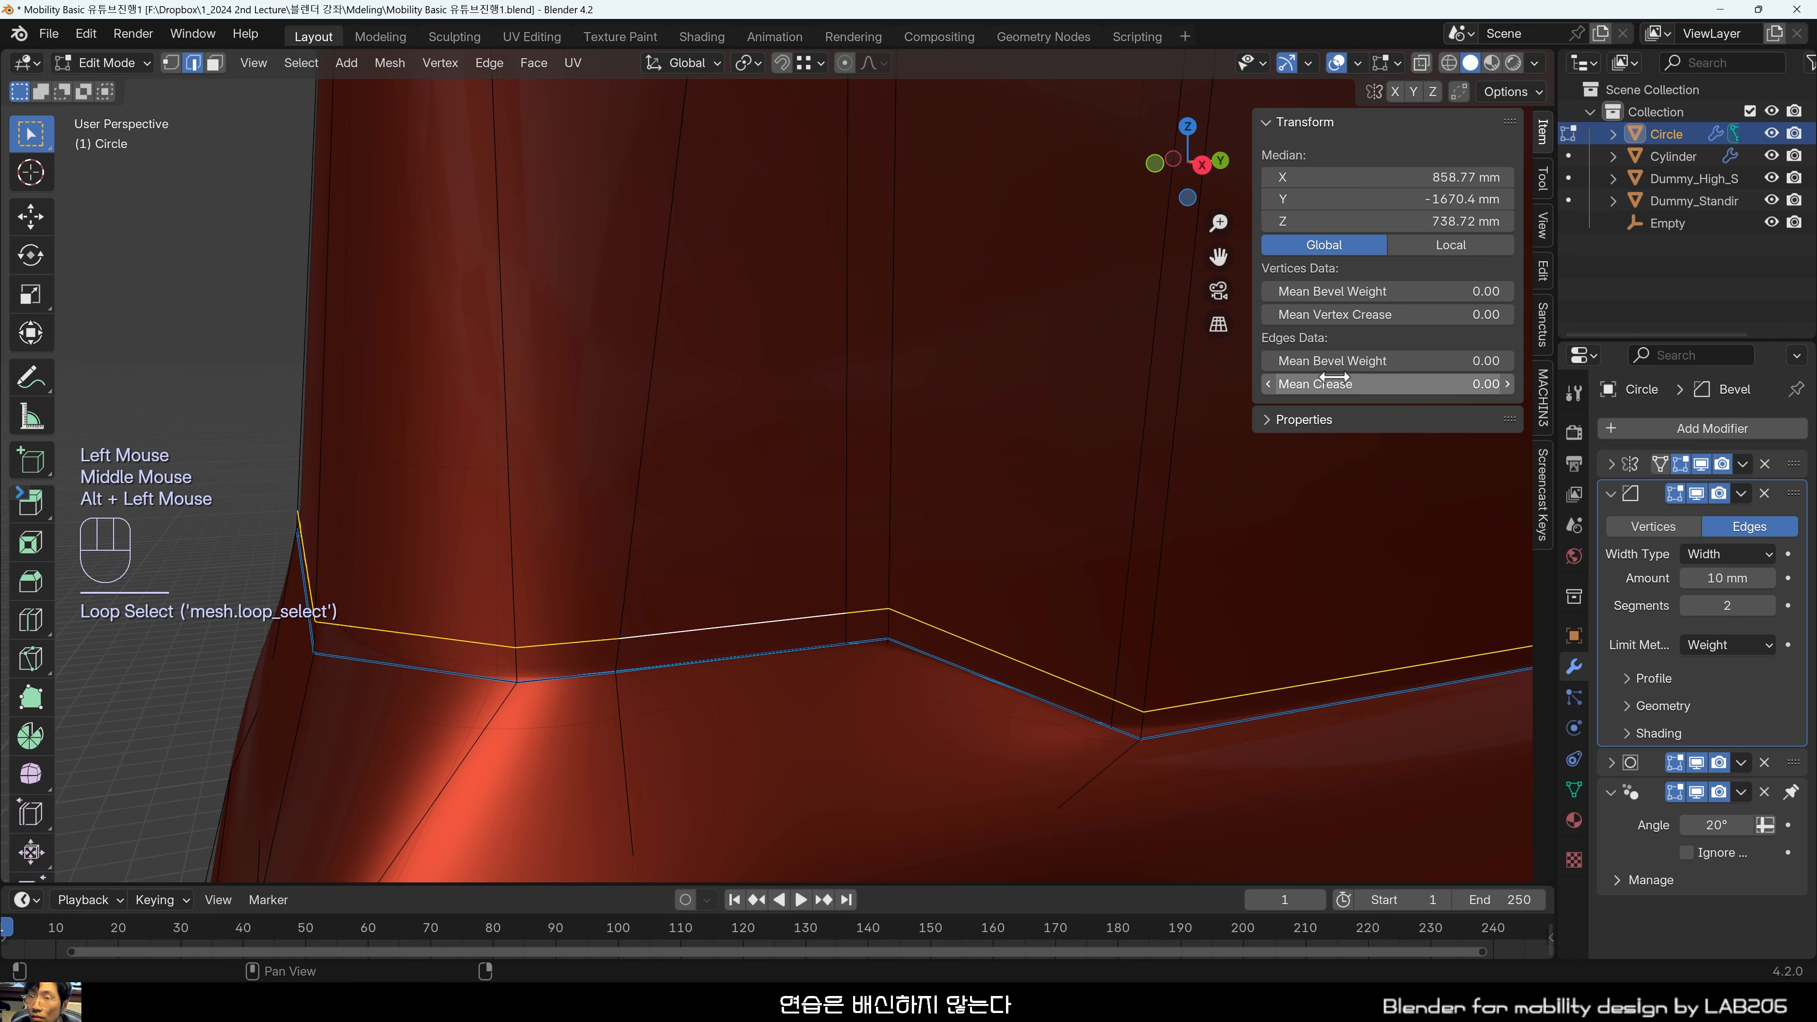
scroll(957, 633, "down", 4)
middle_click_drag(957, 633, 1054, 540, "shift")
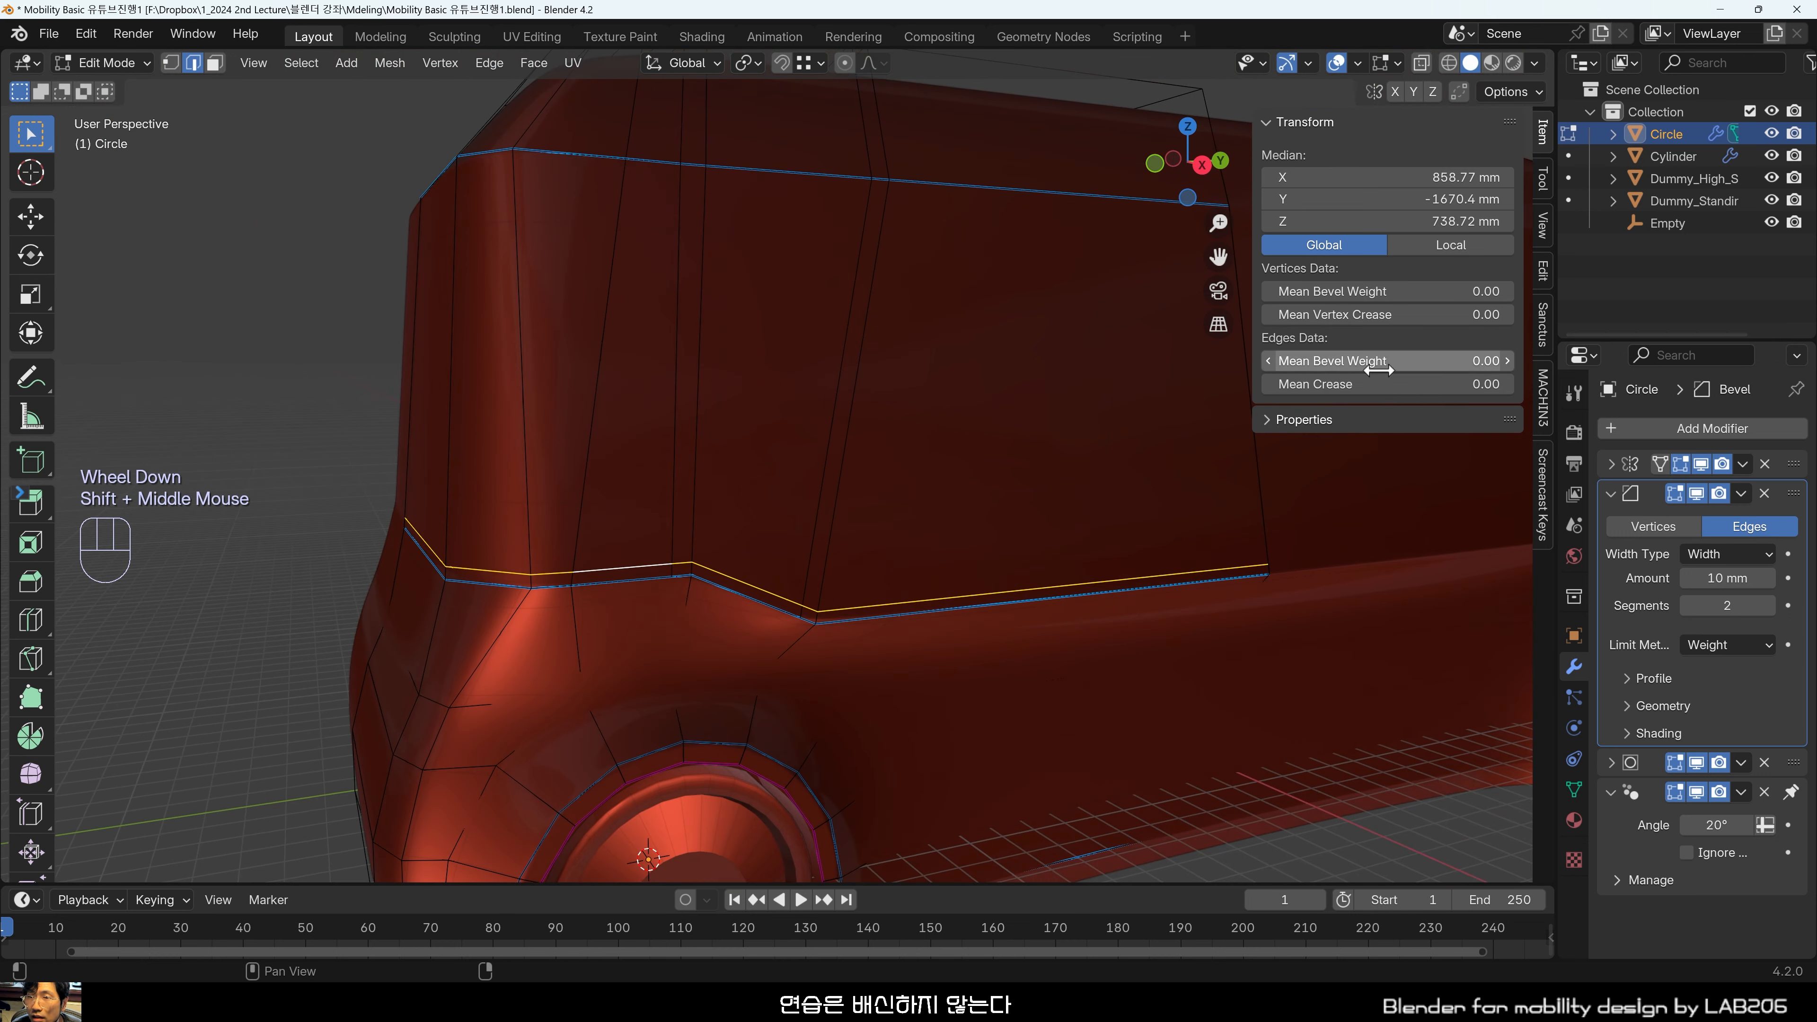
left_click(1391, 384)
scroll(284, 593, "up", 4)
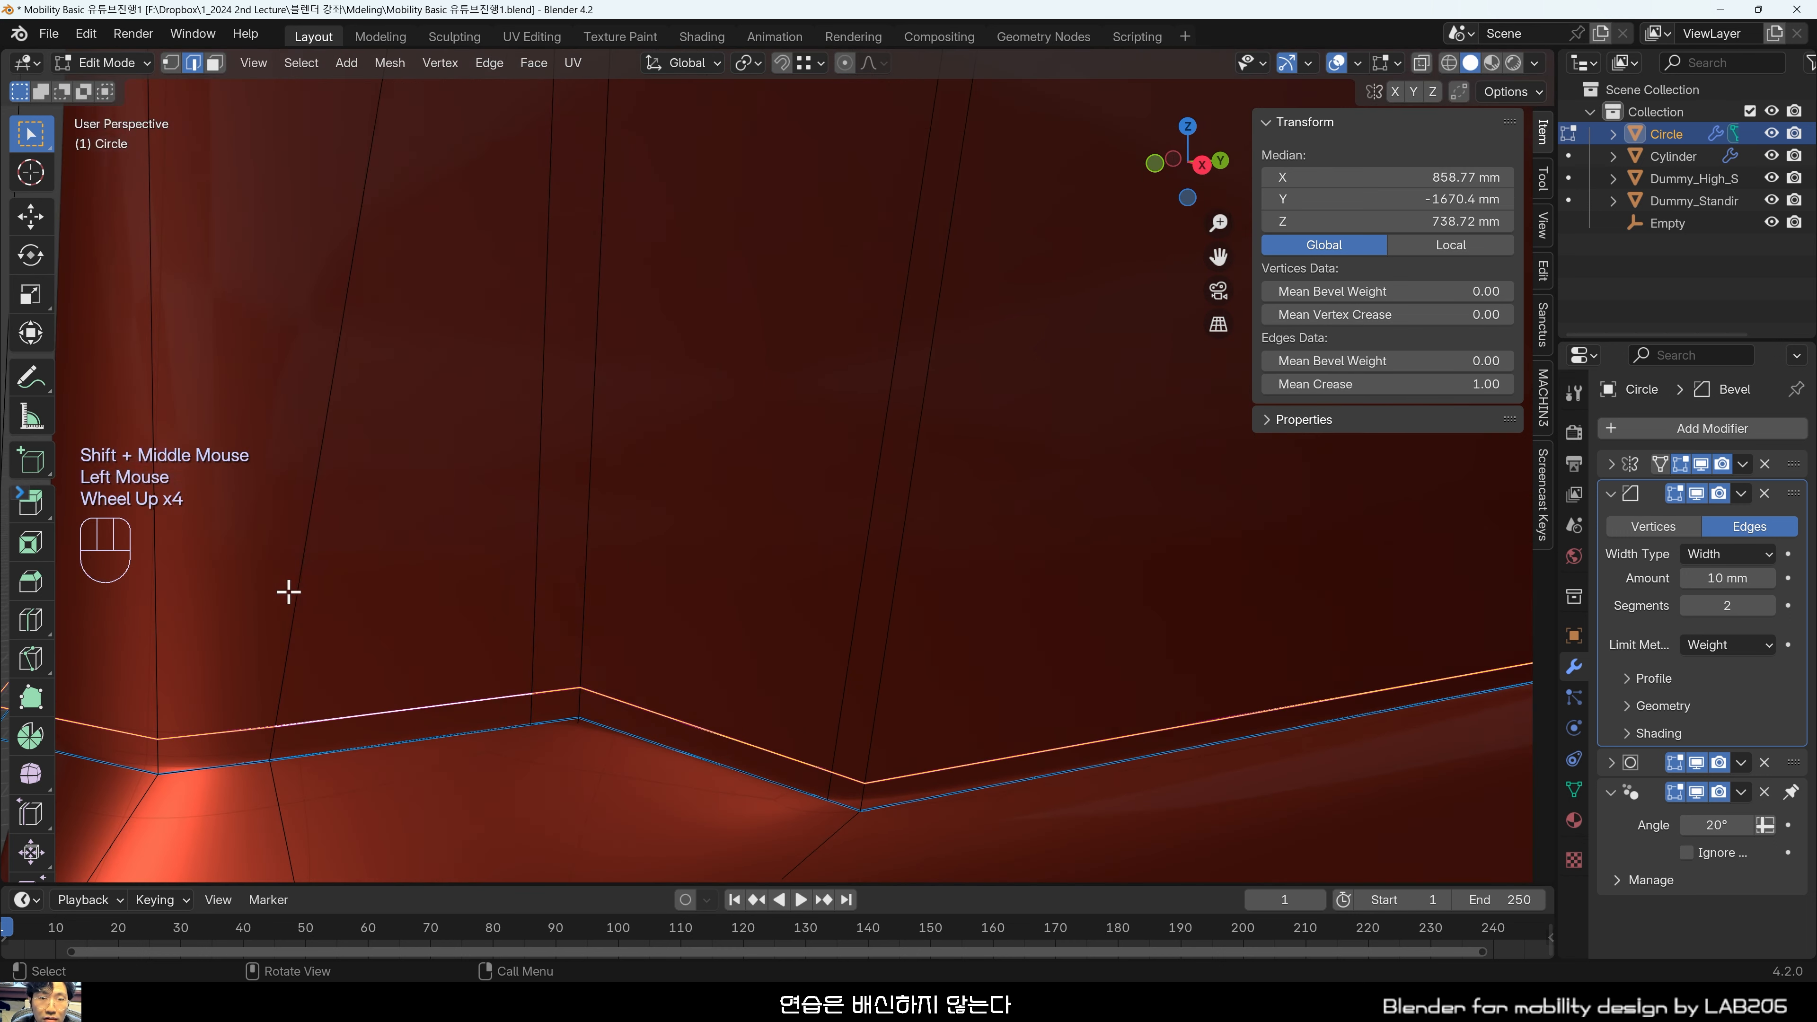
Try adjusting the Mean Bevel Weight of the creased edge loop, leaving the loop deselected.
middle_click_drag(284, 593, 603, 665, "shift")
scroll(775, 669, "up", 1)
scroll(602, 666, "down", 1)
middle_click_drag(430, 663, 782, 630, "shift")
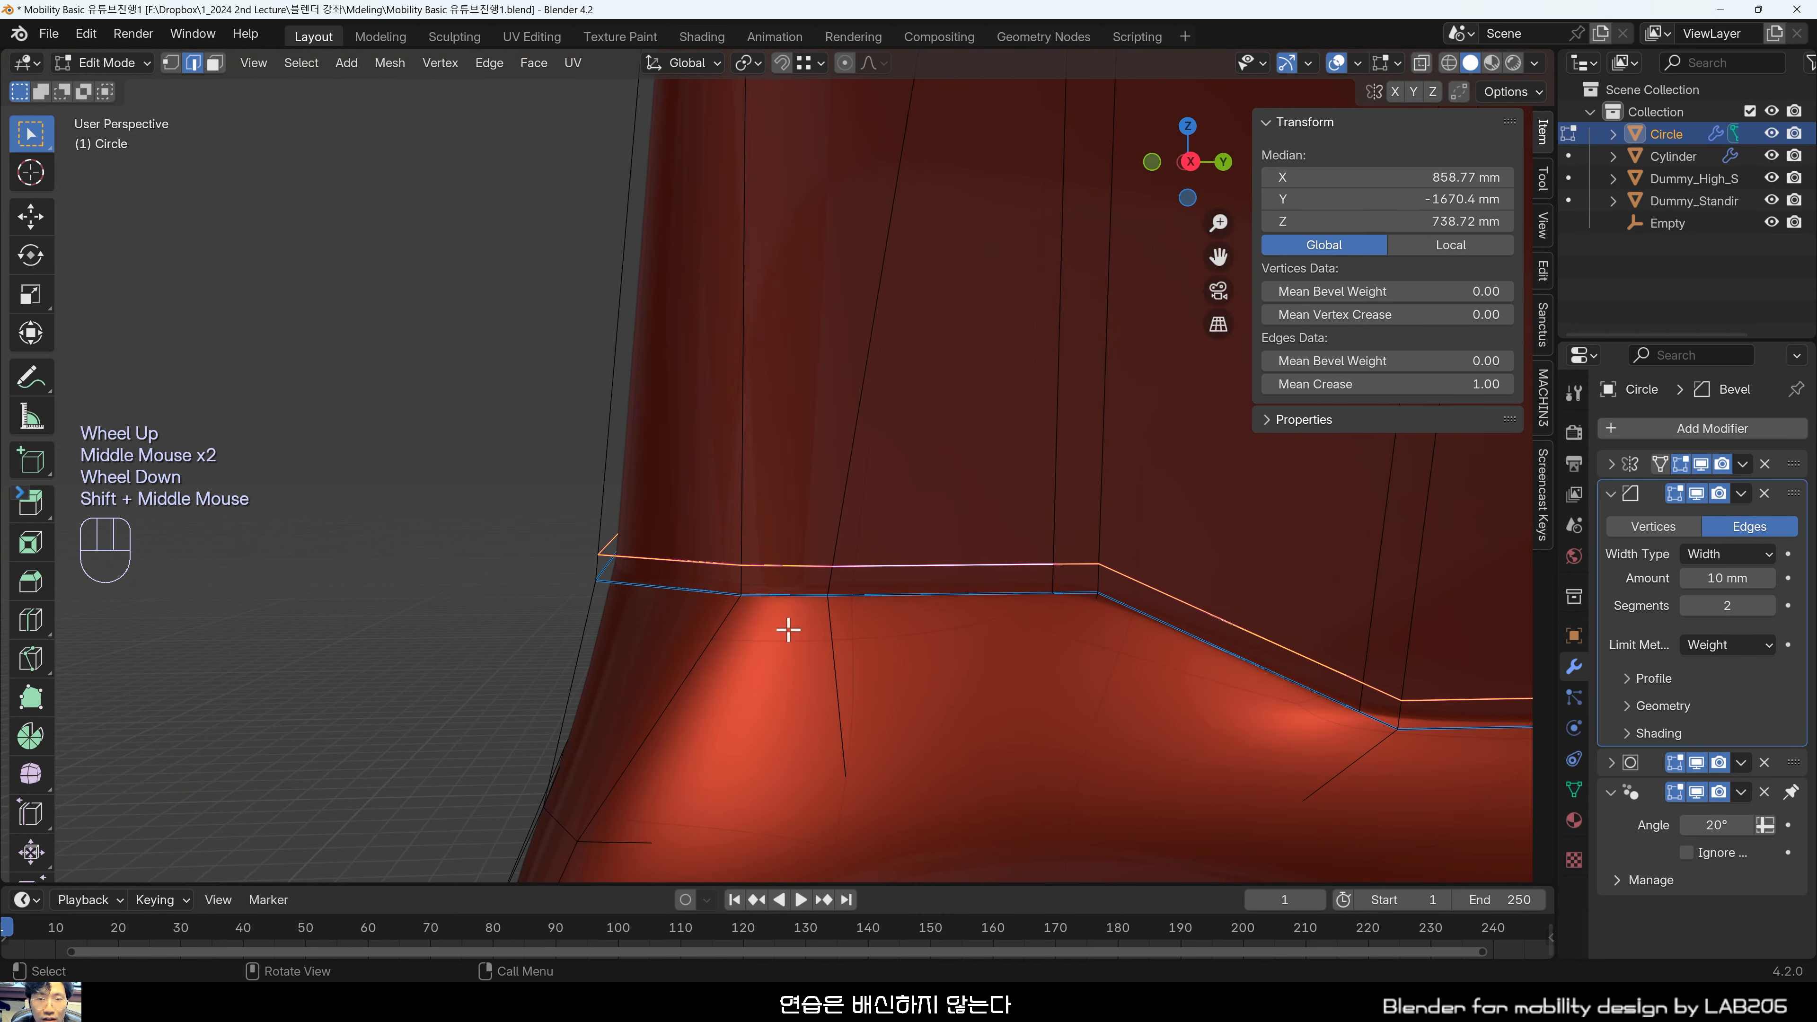
scroll(620, 649, "up", 2)
middle_click_drag(620, 649, 686, 677)
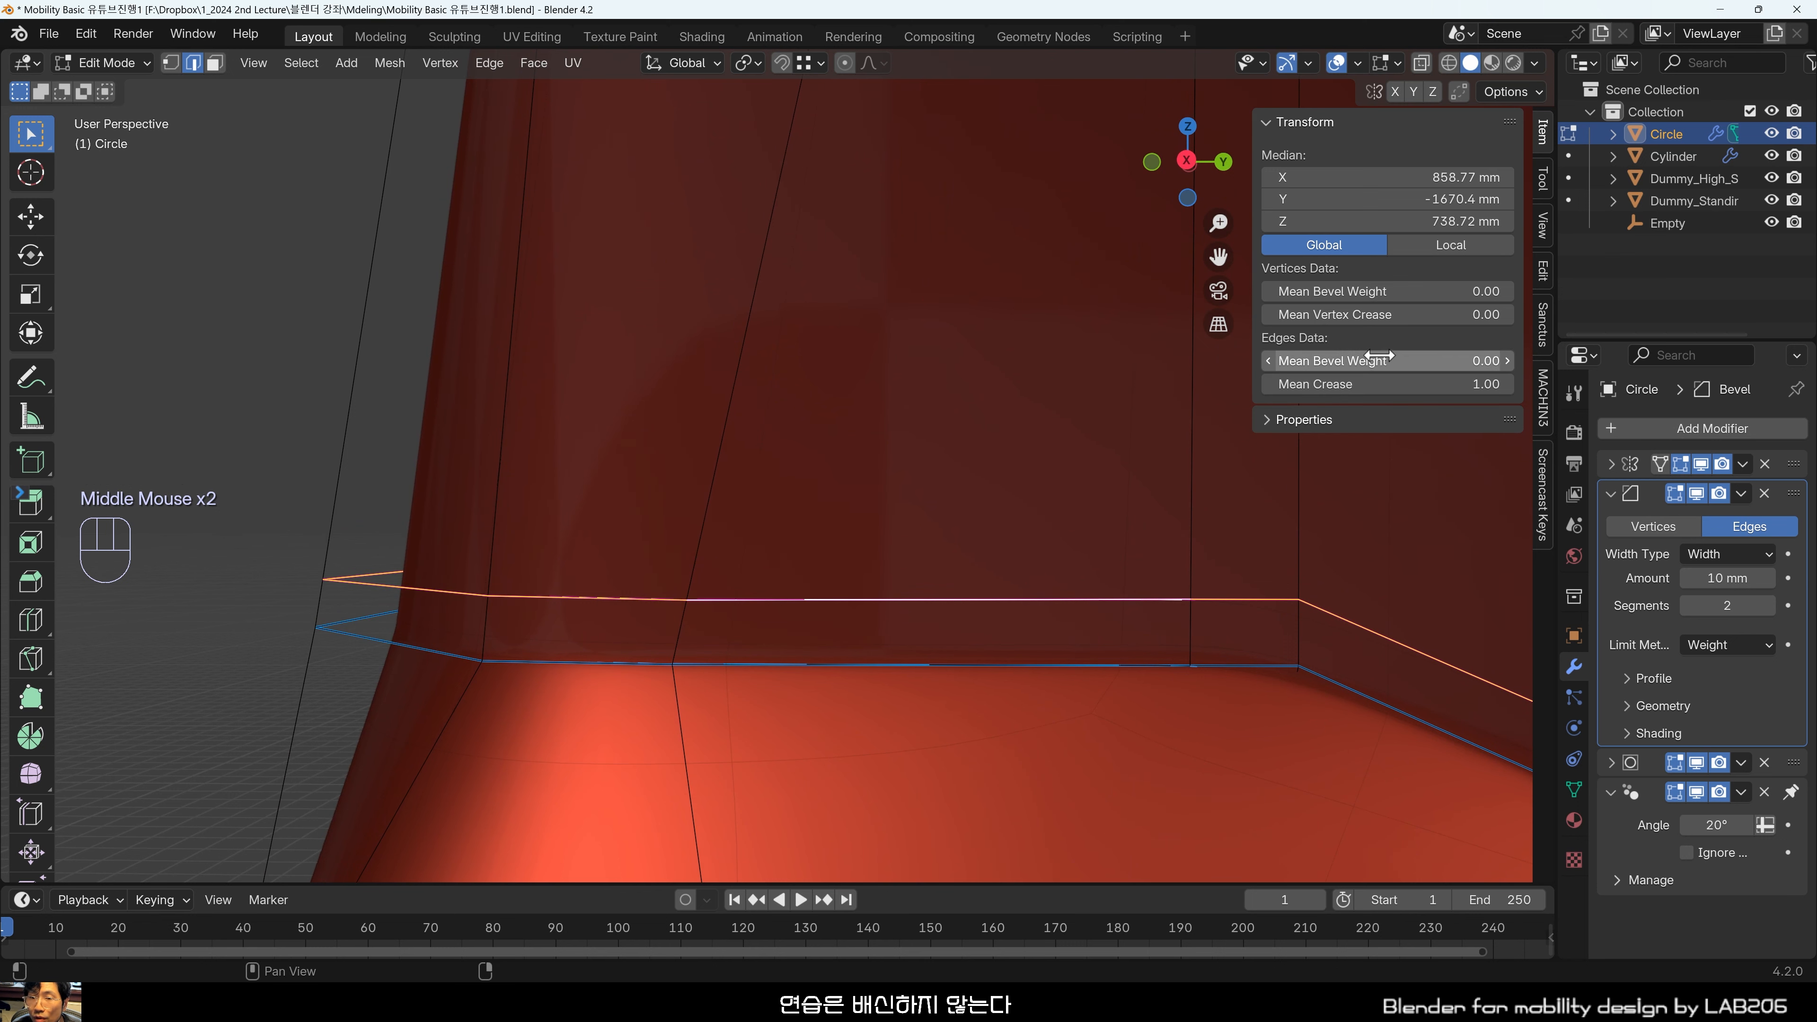
left_click_drag(1385, 360, 1473, 361)
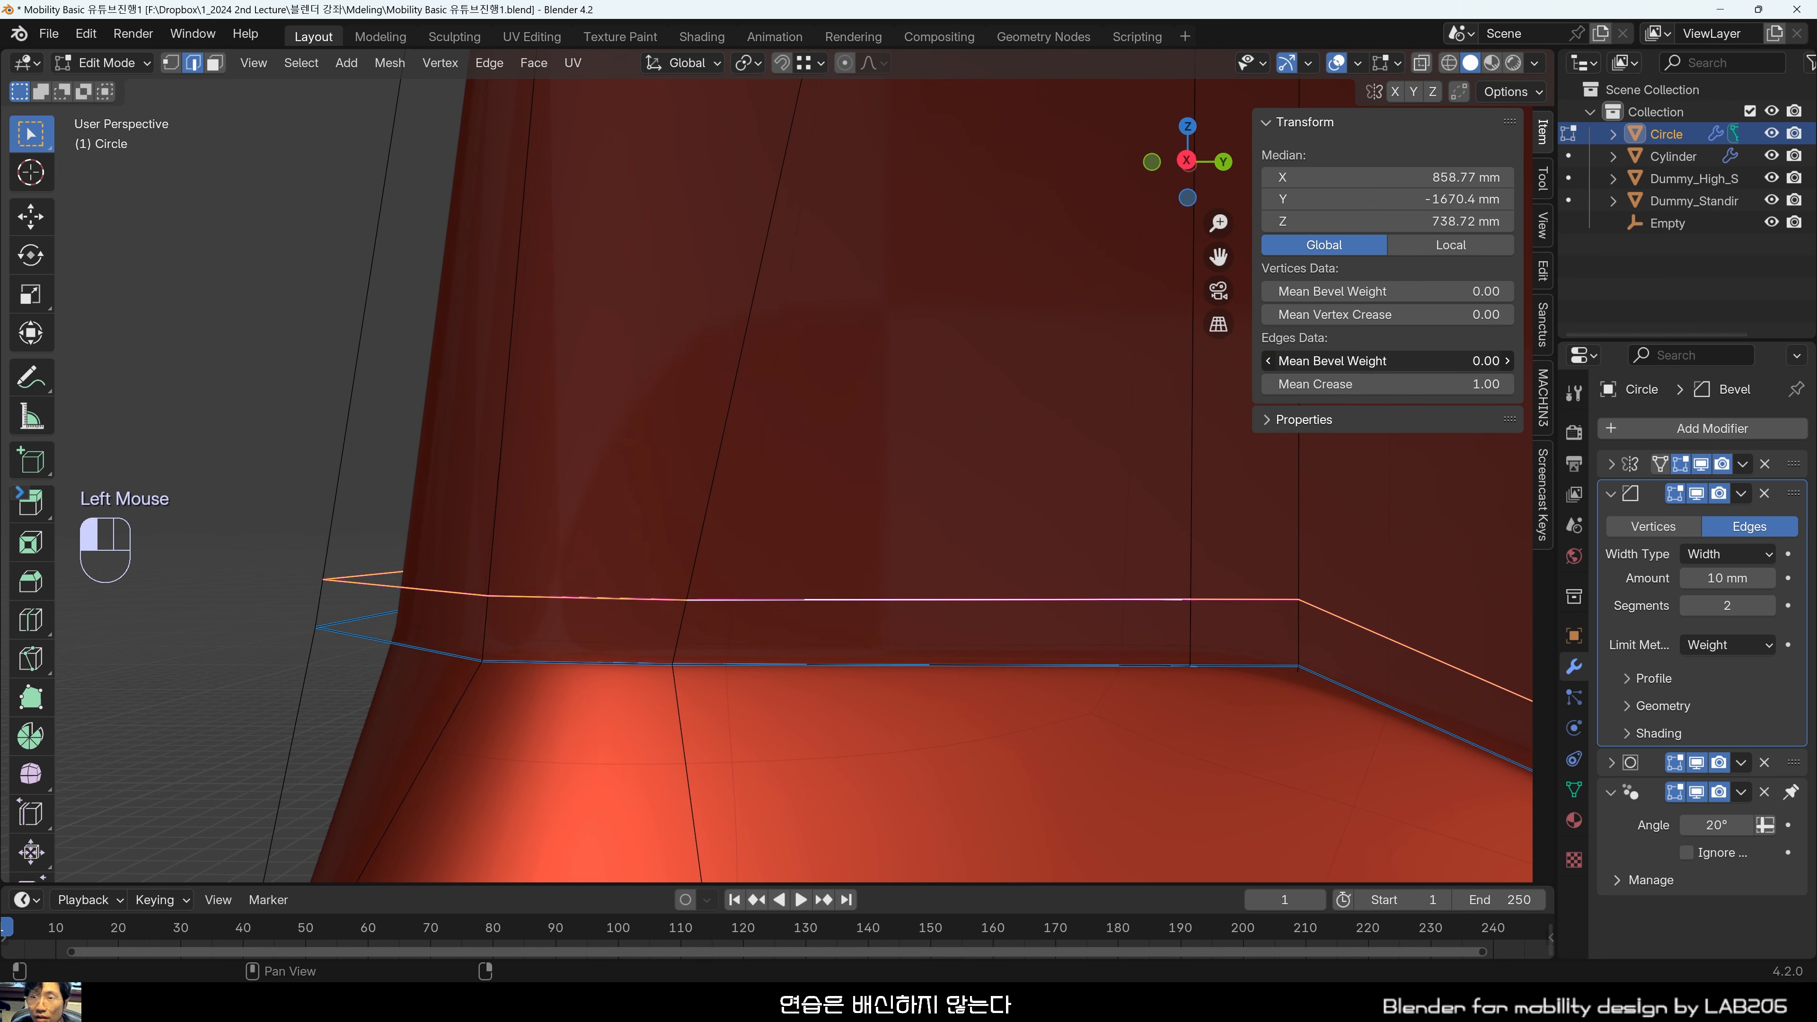
left_click(360, 419)
scroll(317, 430, "down", 2)
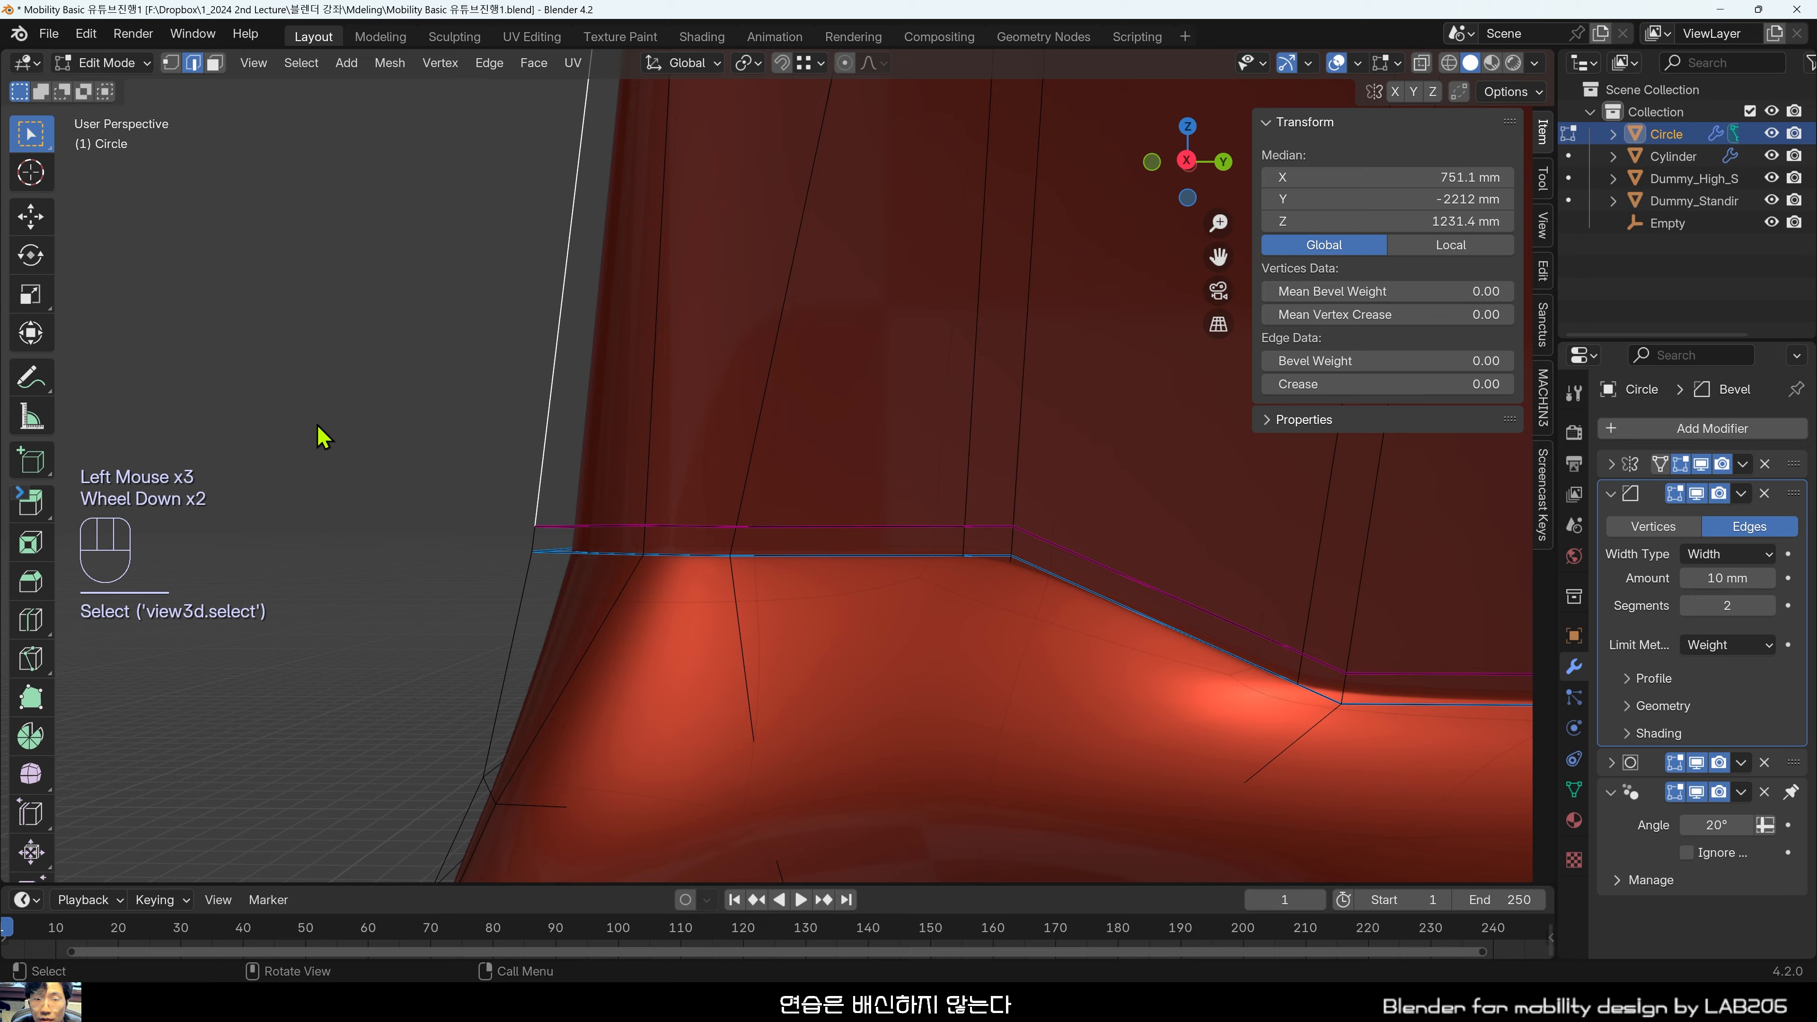
Examine how the creased loop shapes the beltline surface in Object Mode around the body corner.
key("Tab")
middle_click_drag(540, 530, 608, 608)
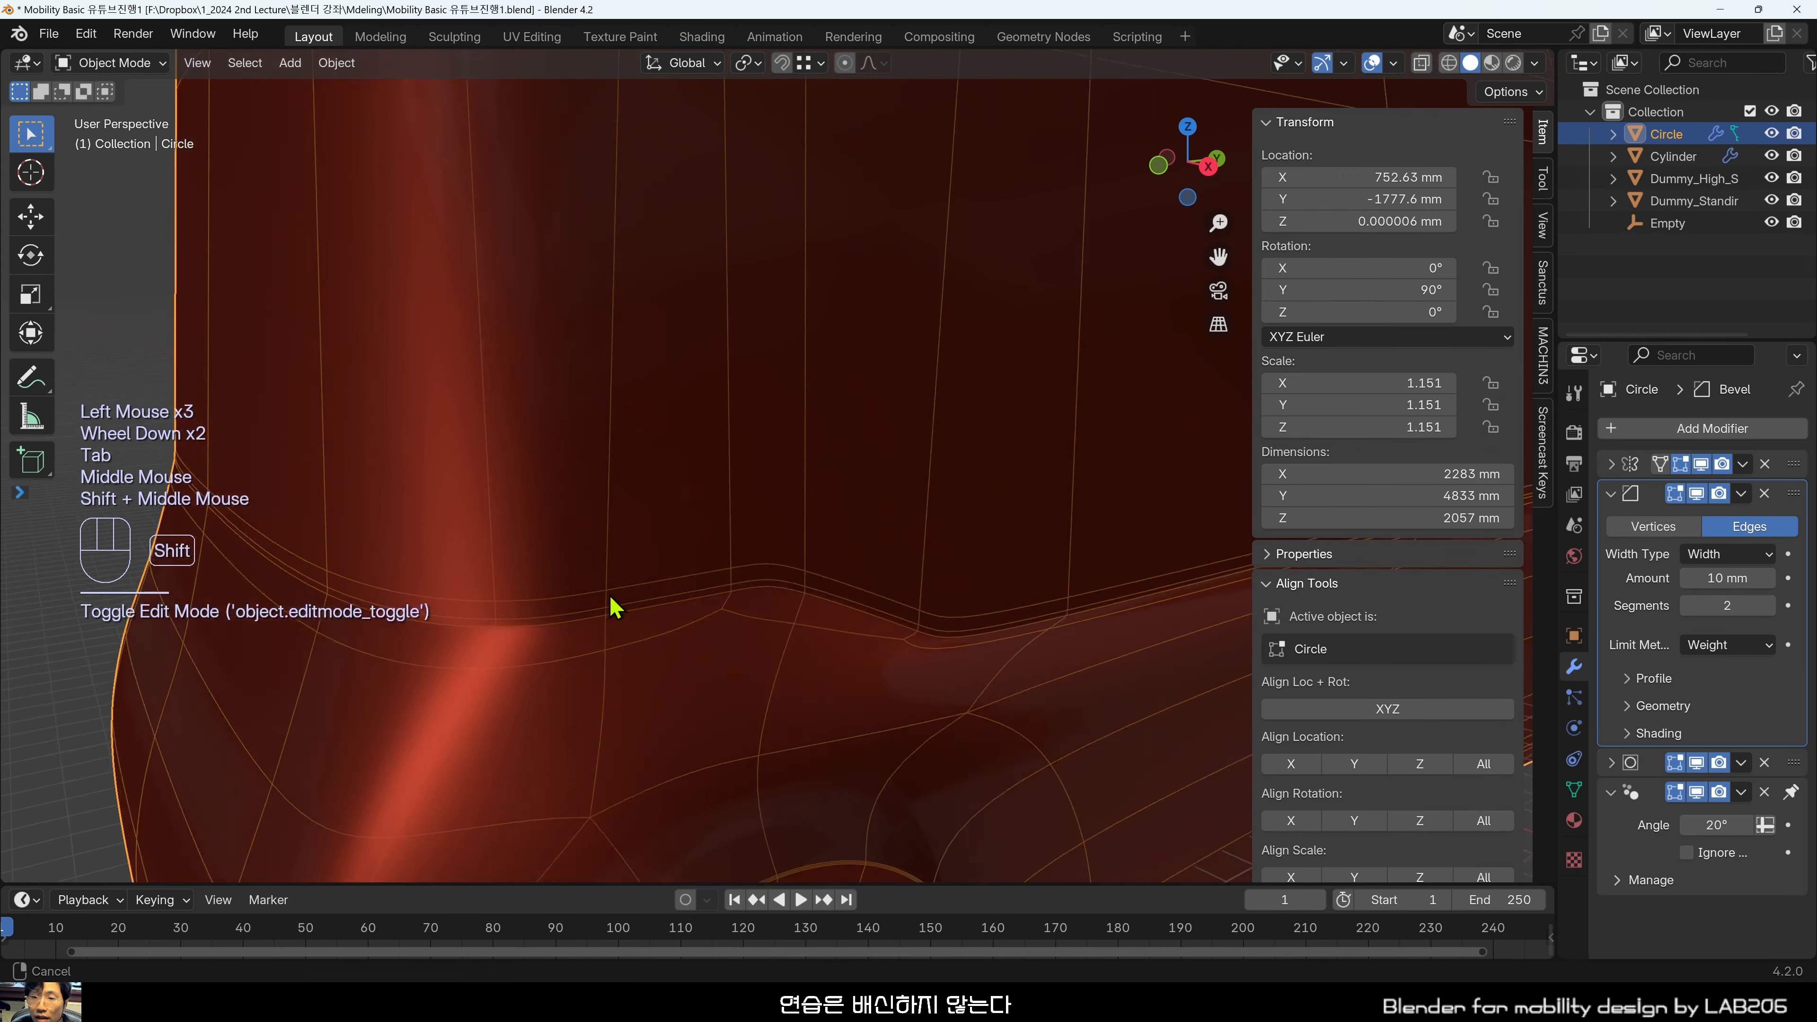
scroll(734, 535, "down", 2)
key("Tab")
key("Tab")
left_click(1221, 868)
middle_click_drag(1220, 867, 714, 868)
scroll(593, 616, "up", 2)
scroll(702, 613, "up", 1)
scroll(644, 673, "down", 2)
scroll(608, 649, "down", 1)
Select the connected path of beltline edges below the creased loop and change its Mean Bevel Weight.
key("Tab")
scroll(615, 585, "up", 2)
left_click(740, 840)
scroll(741, 841, "down", 1)
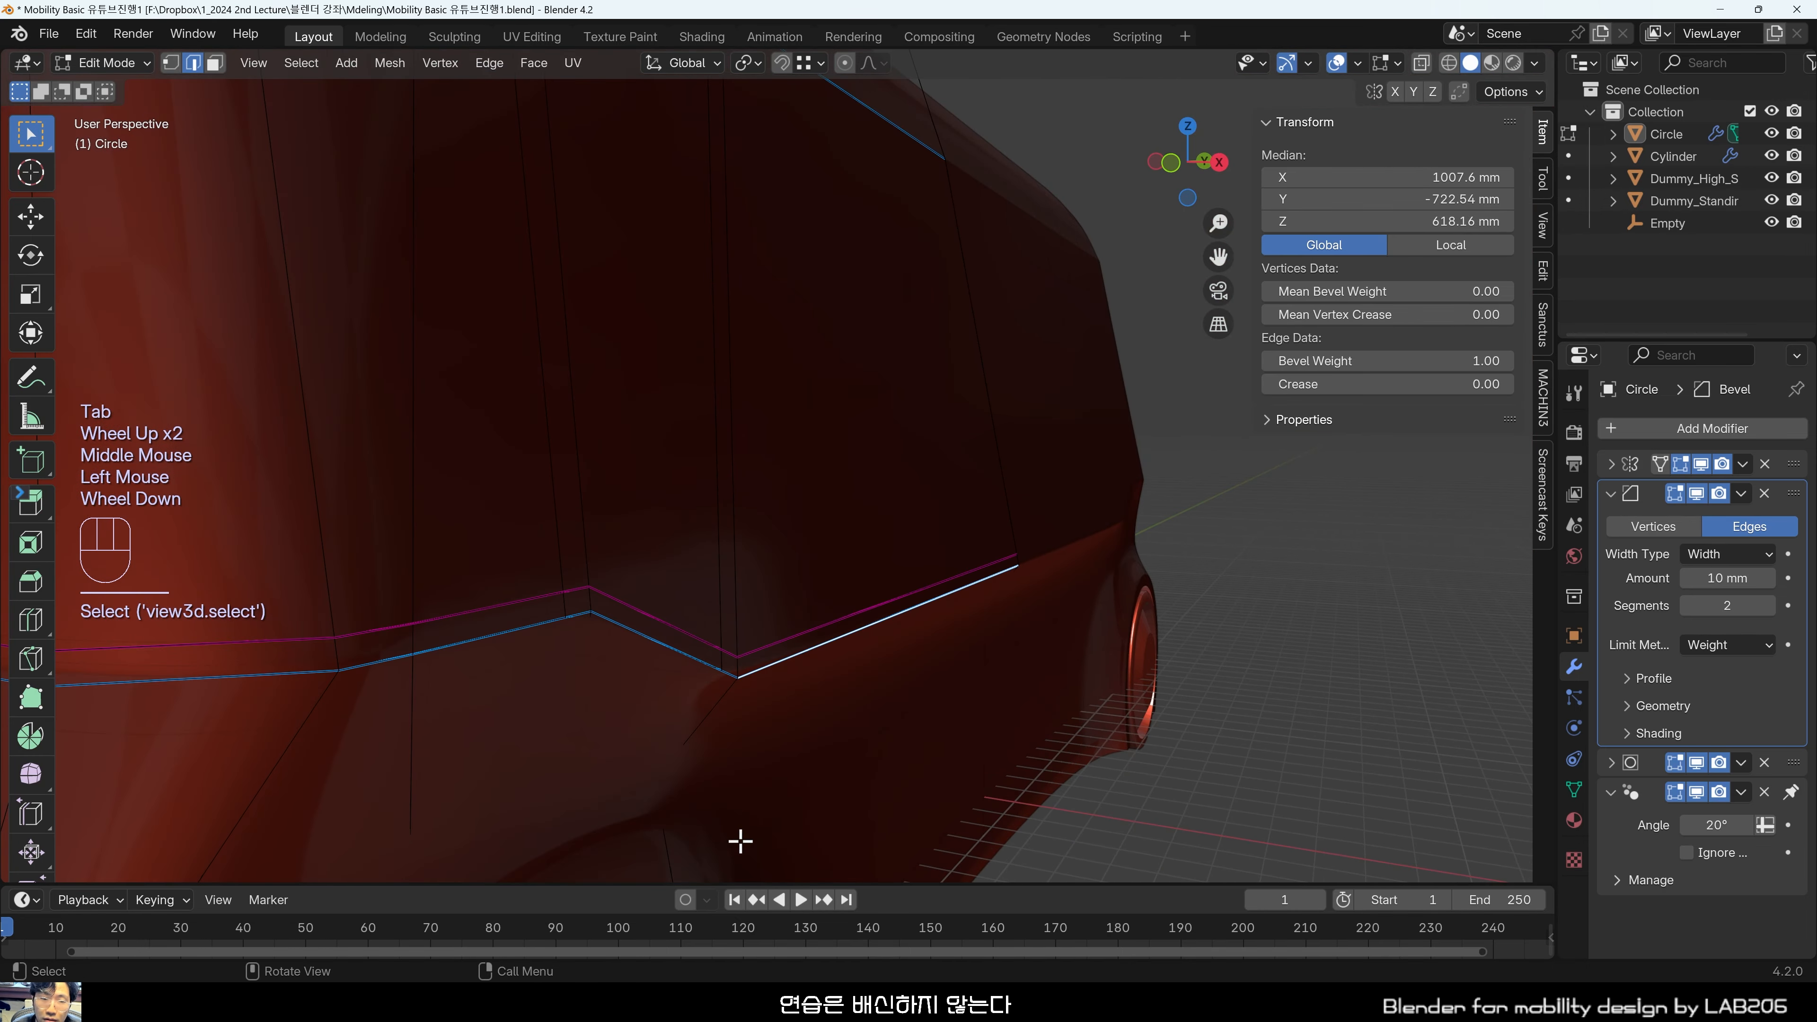
left_click(712, 667, "alt")
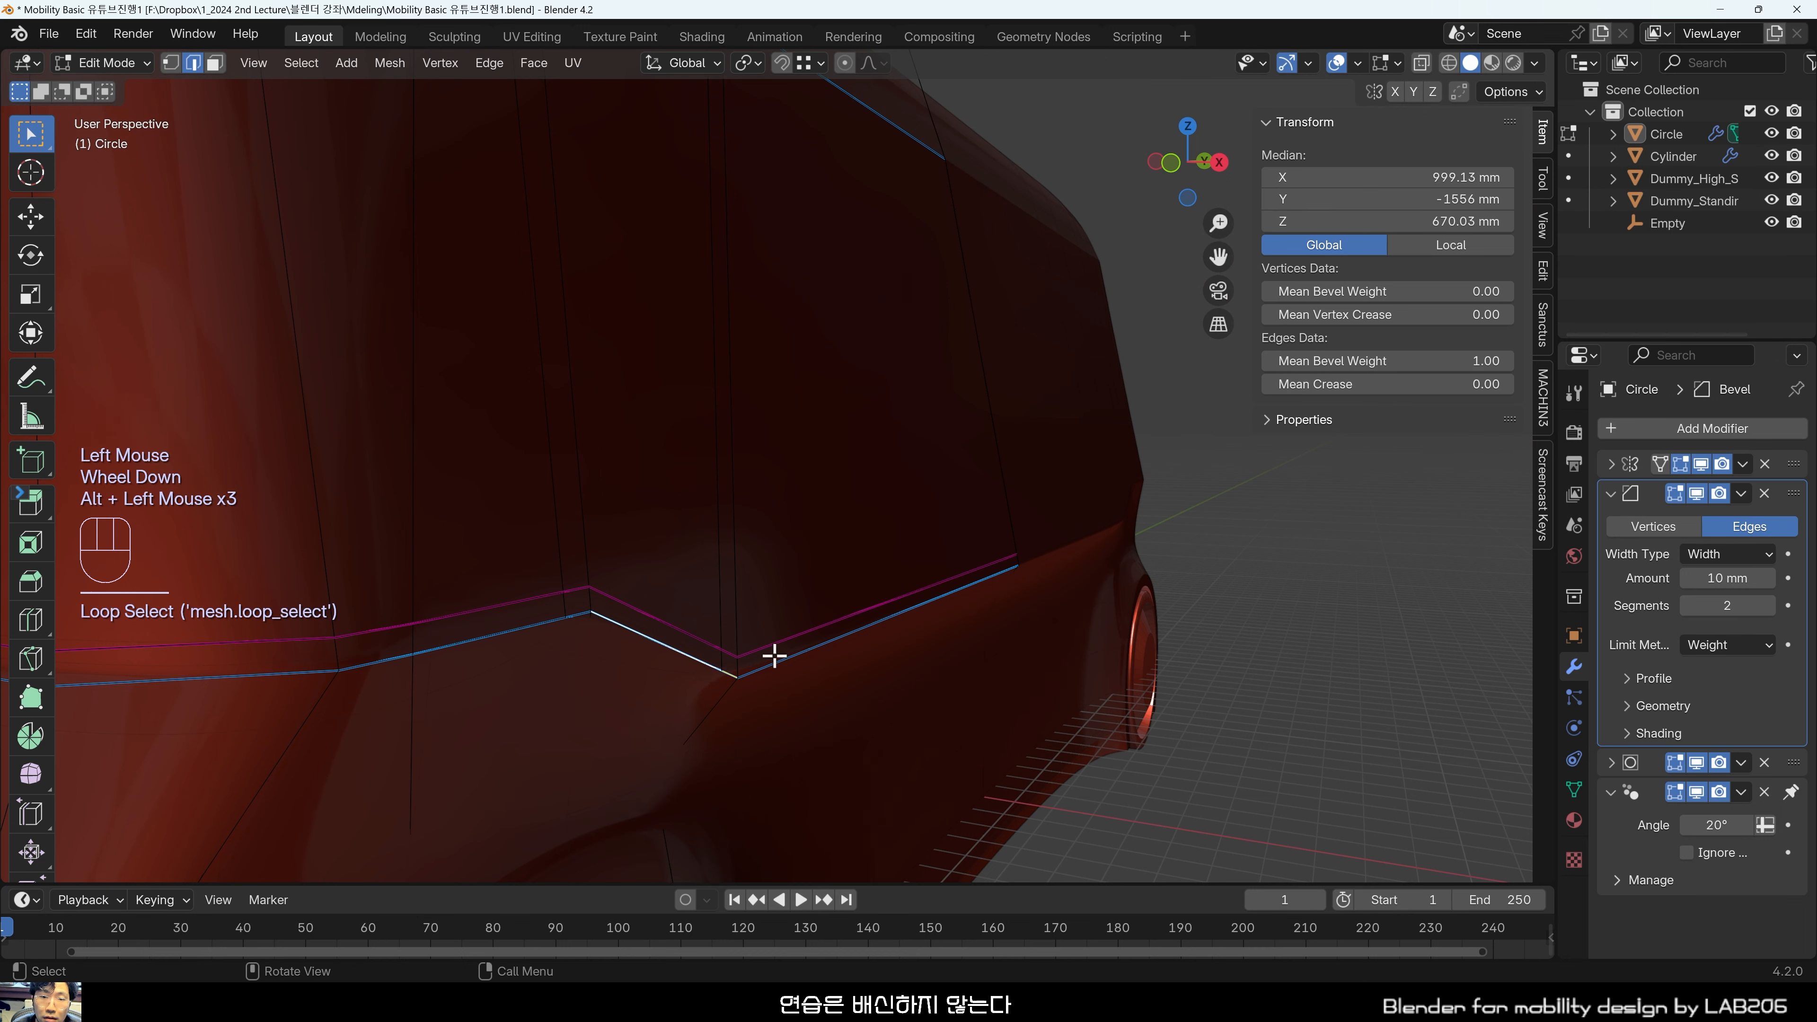
middle_click_drag(780, 664, 880, 654, "shift")
left_click(361, 661, "ctrl")
scroll(361, 662, "down", 1)
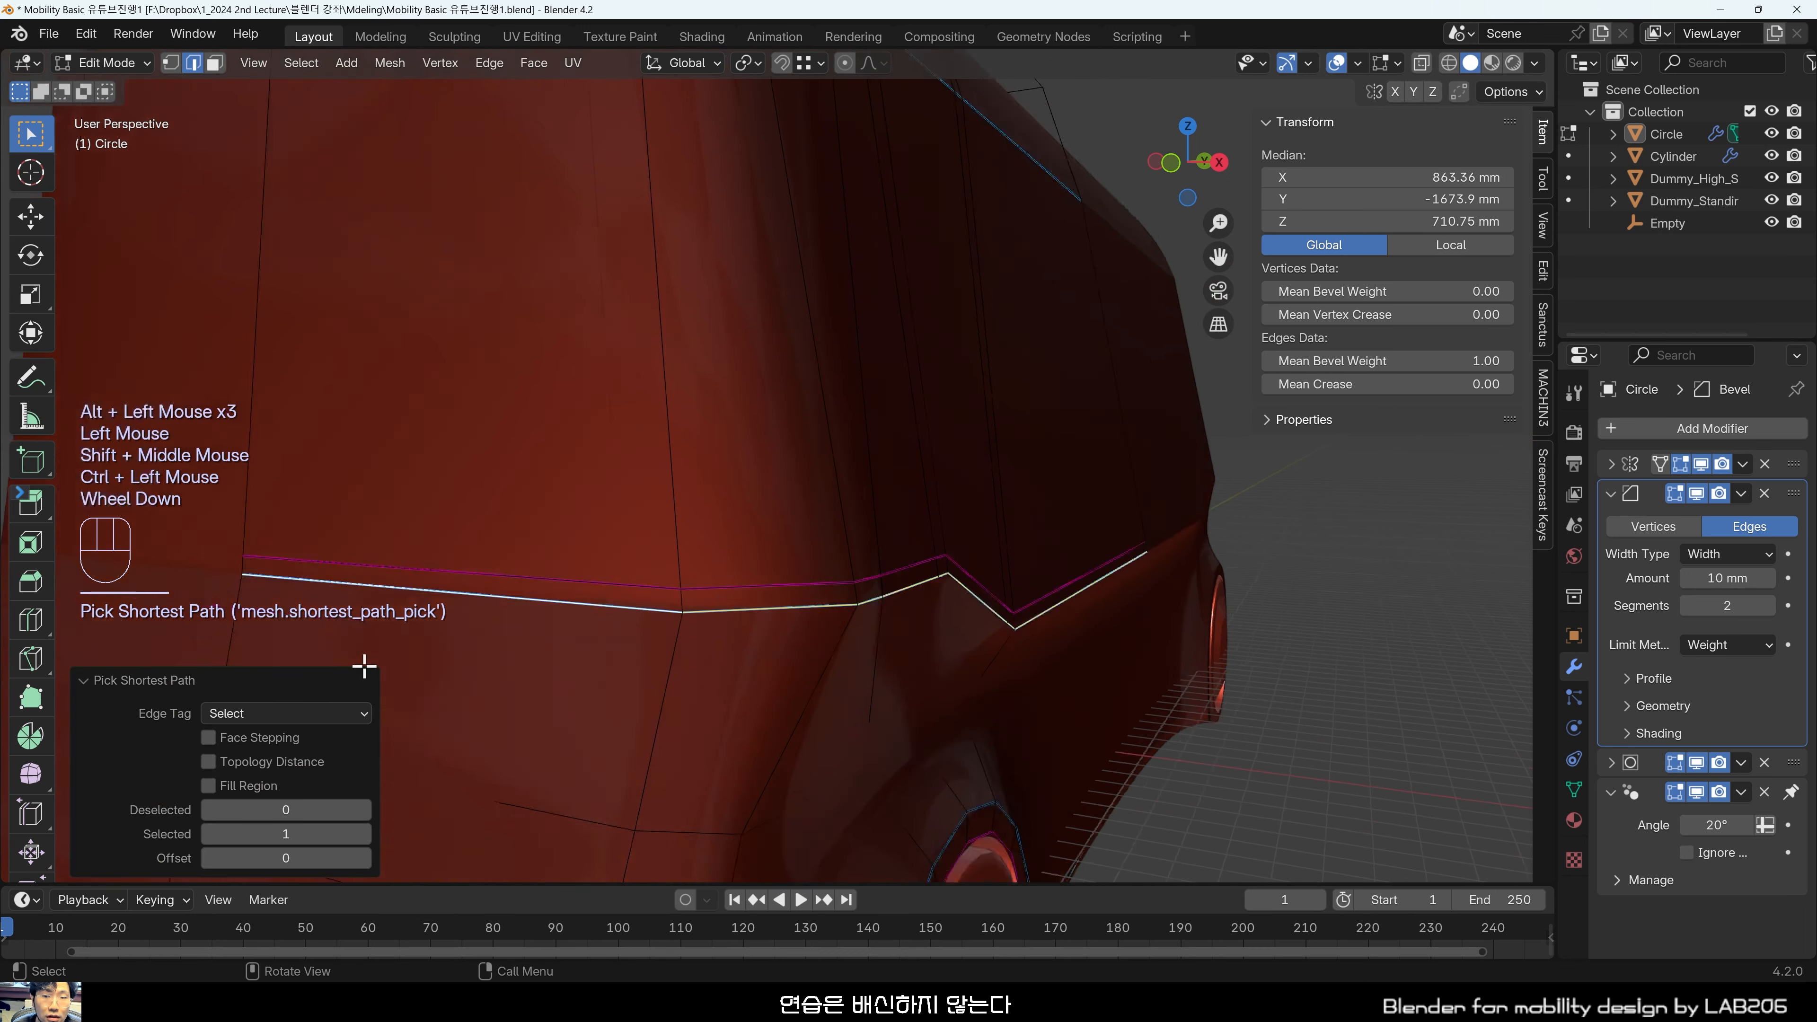
left_click(1414, 355)
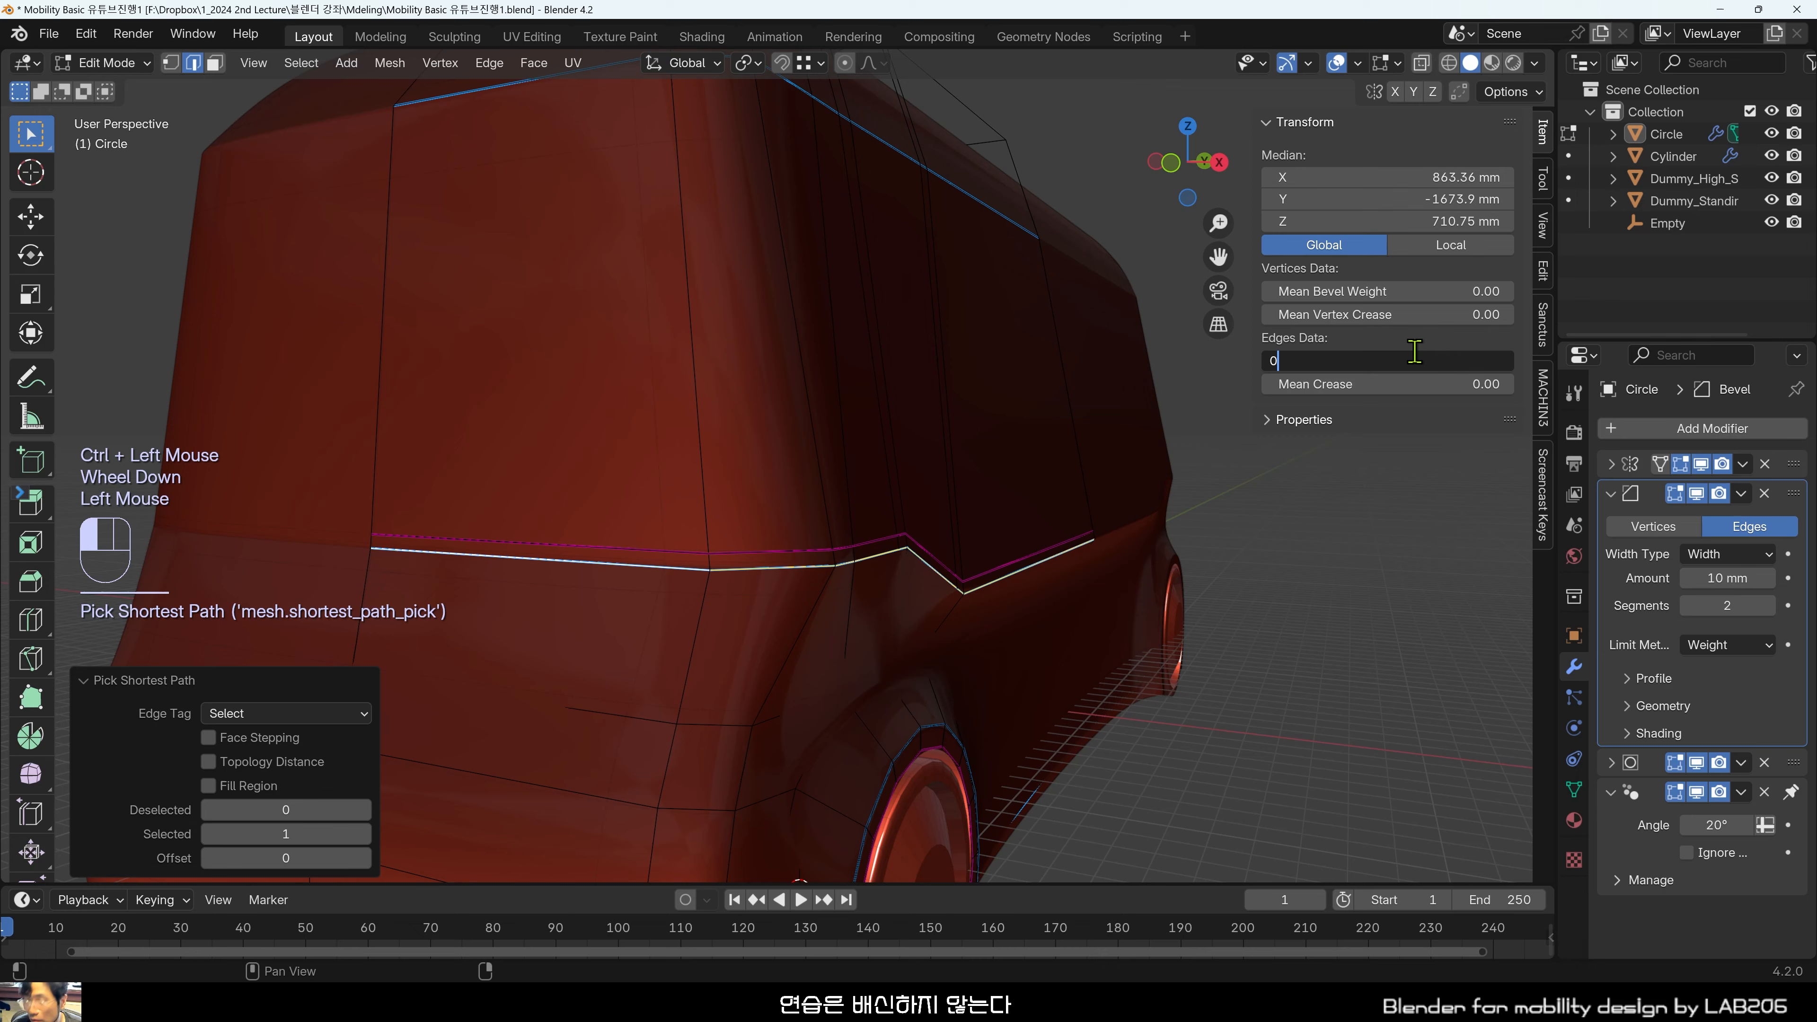
key("Return")
left_click(1379, 710)
Check the beltline transition above the wheel arch in Object Mode and Edit Mode.
middle_click_drag(1052, 402, 937, 393)
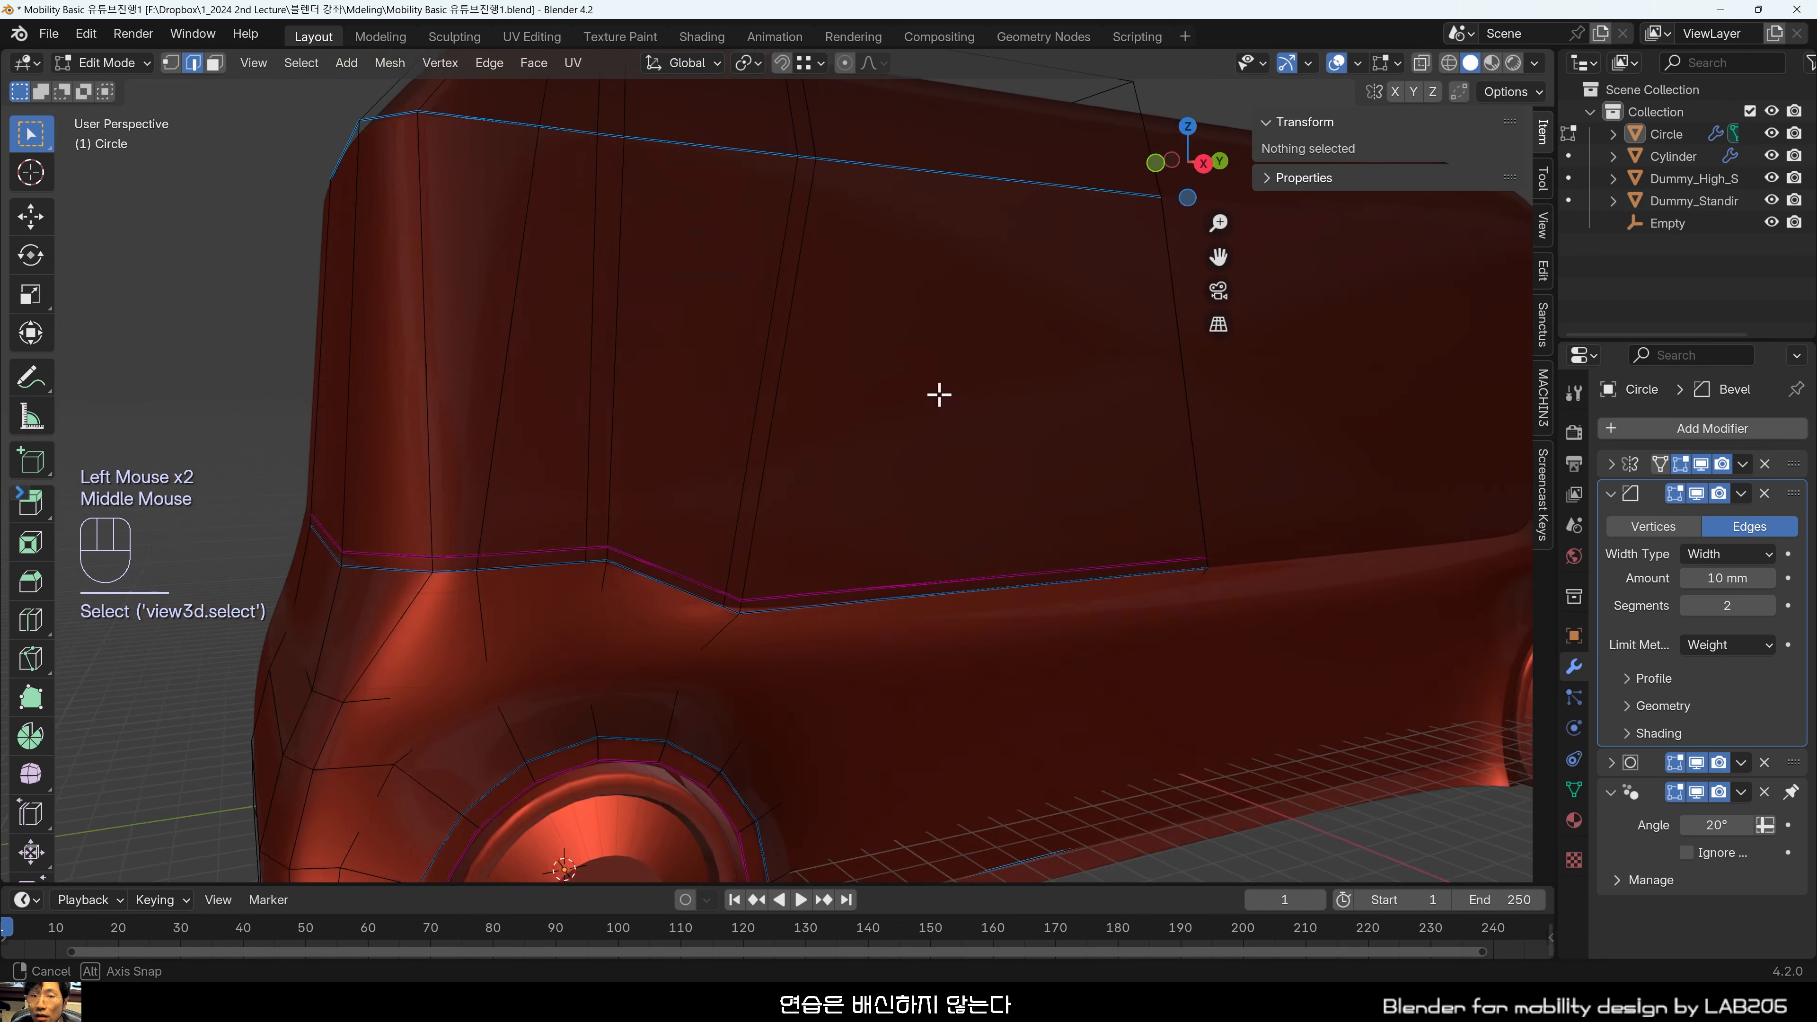
key("Tab")
middle_click_drag(1251, 778, 1016, 658)
scroll(894, 729, "up", 2)
key("Tab")
key("Tab")
key("Tab")
scroll(701, 790, "down", 3)
scroll(742, 714, "up", 2)
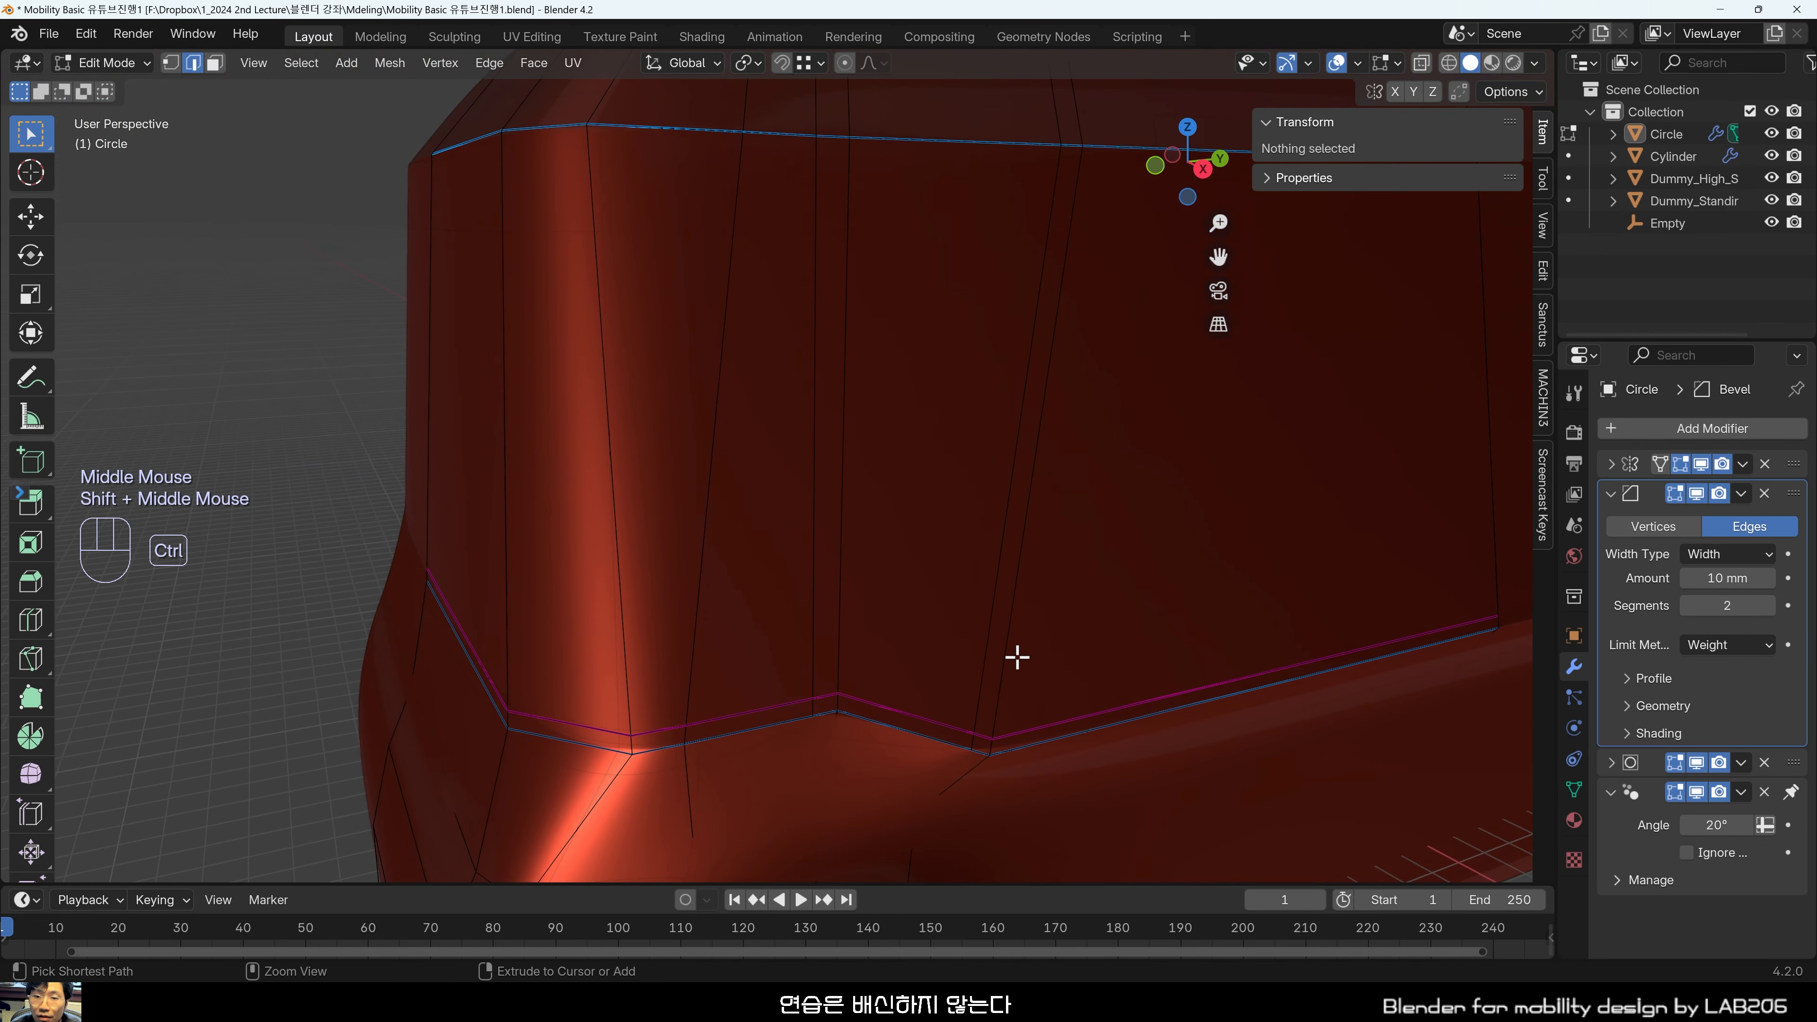
Add another single loop cut above the creased loop, slid down toward it at a factor of about 0.856.
key("ctrl+r")
left_click(1022, 588)
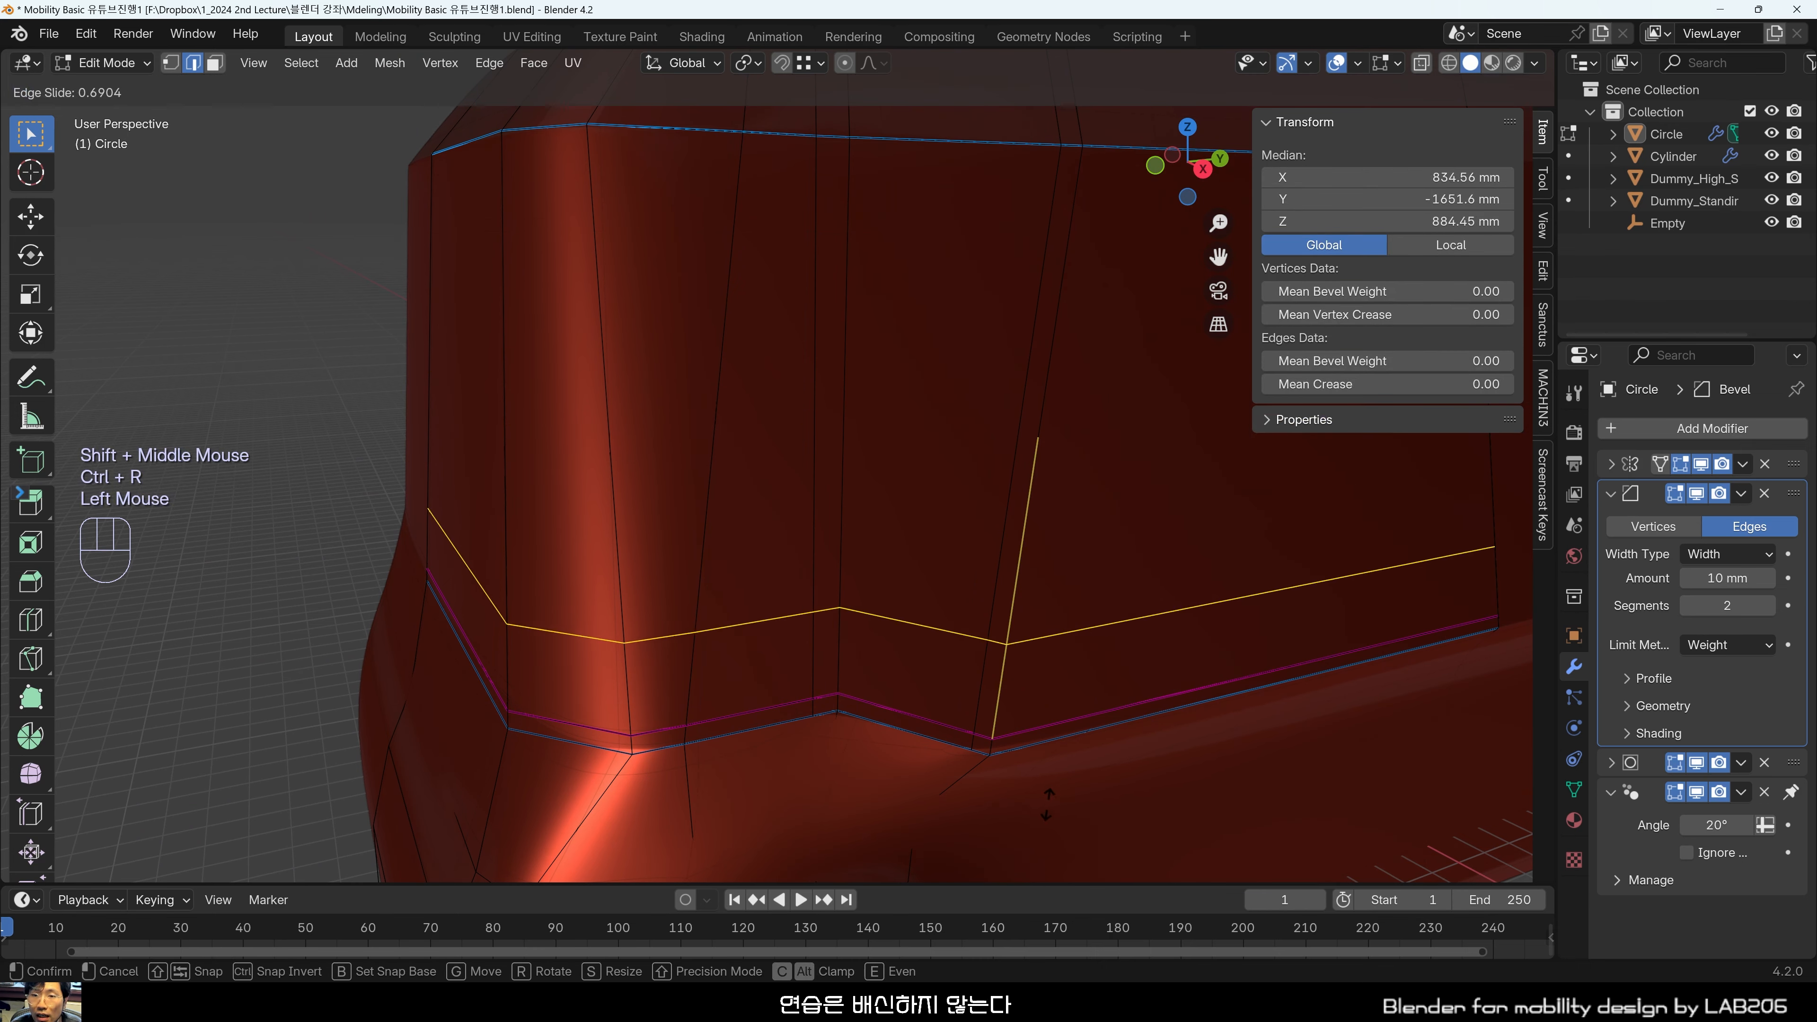
left_click(1021, 850)
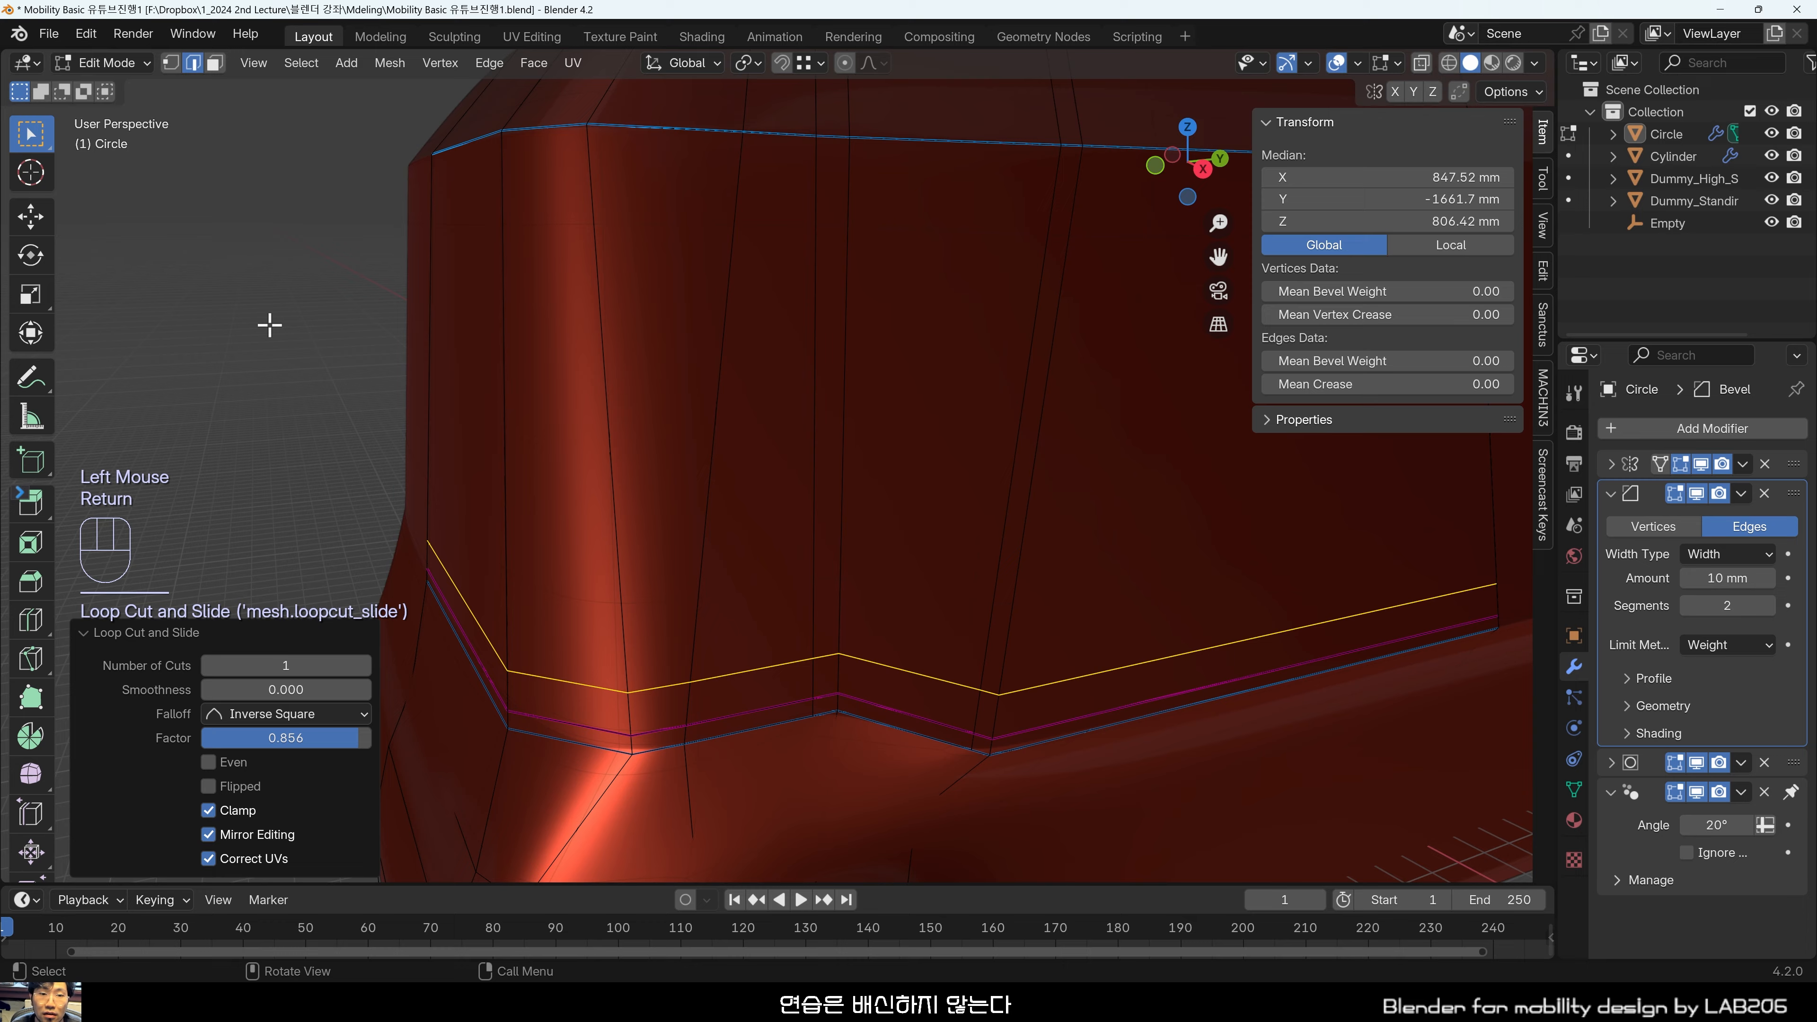
left_click(543, 616)
Select the strip of faces between the new loop and the creased loop and extrude it 13 mm inward along the normals.
middle_click_drag(544, 615, 833, 717)
key("3")
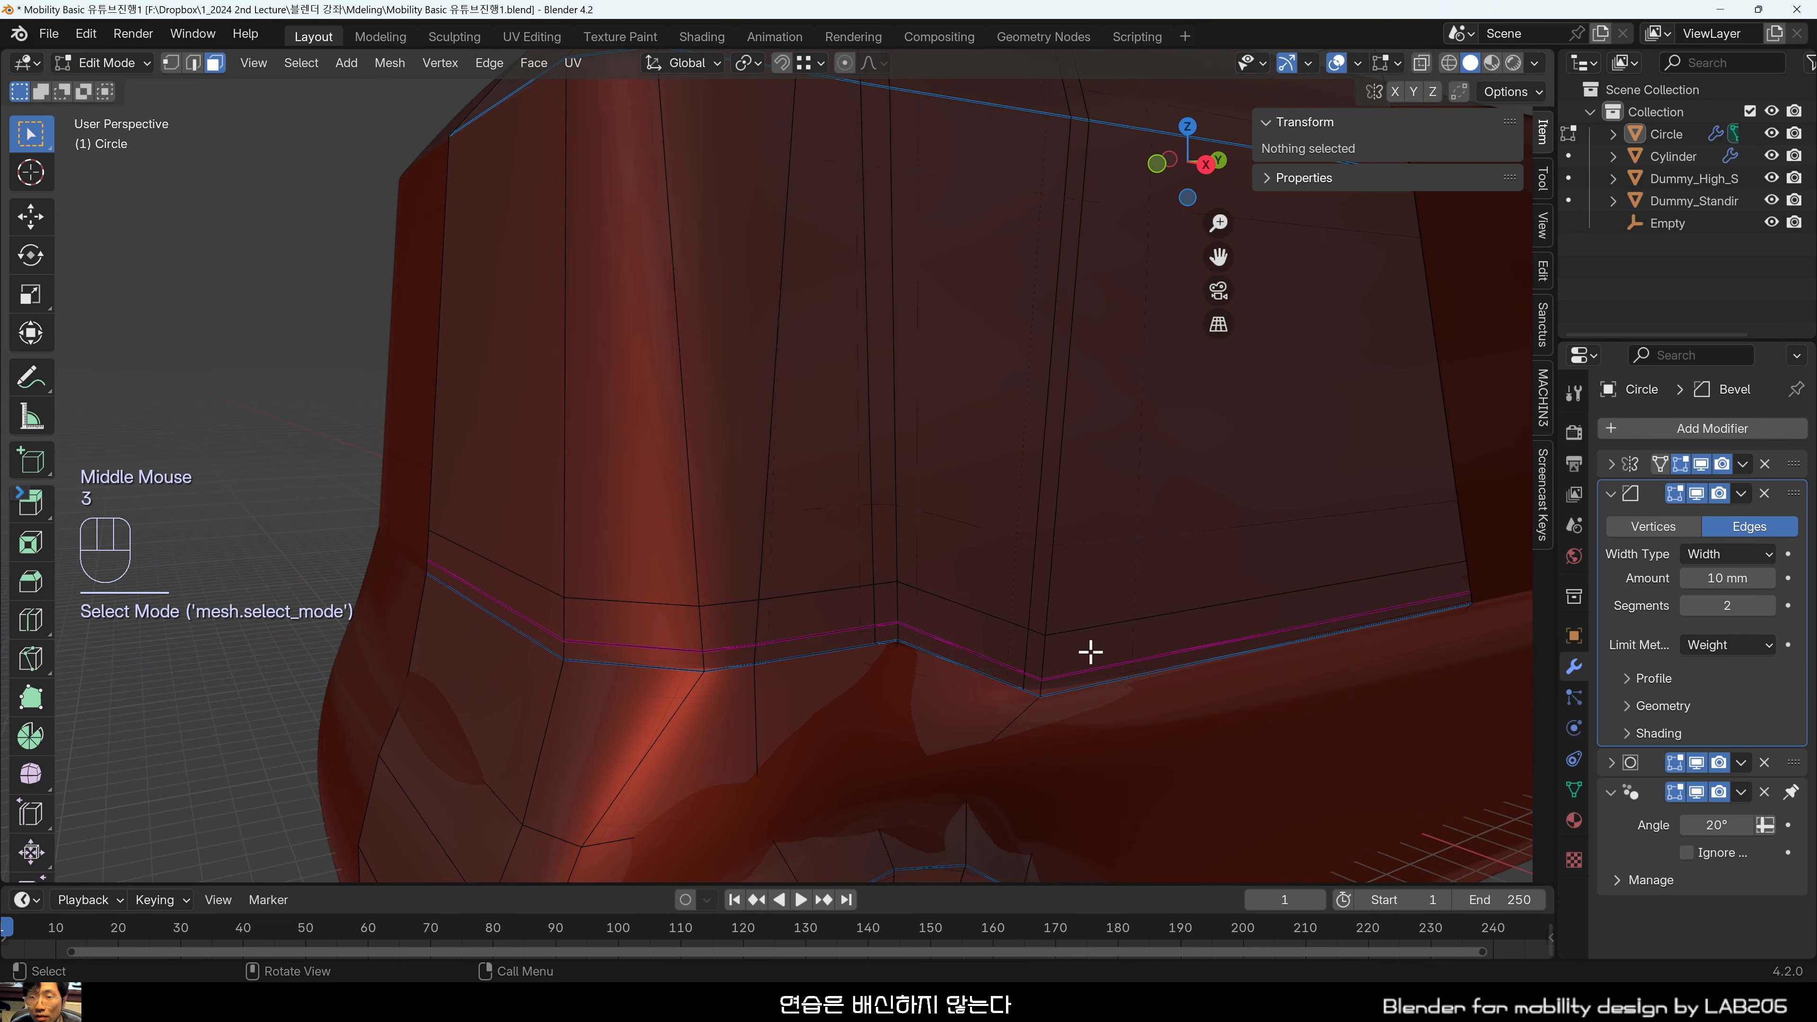
left_click(1096, 645)
left_click(524, 614, "ctrl")
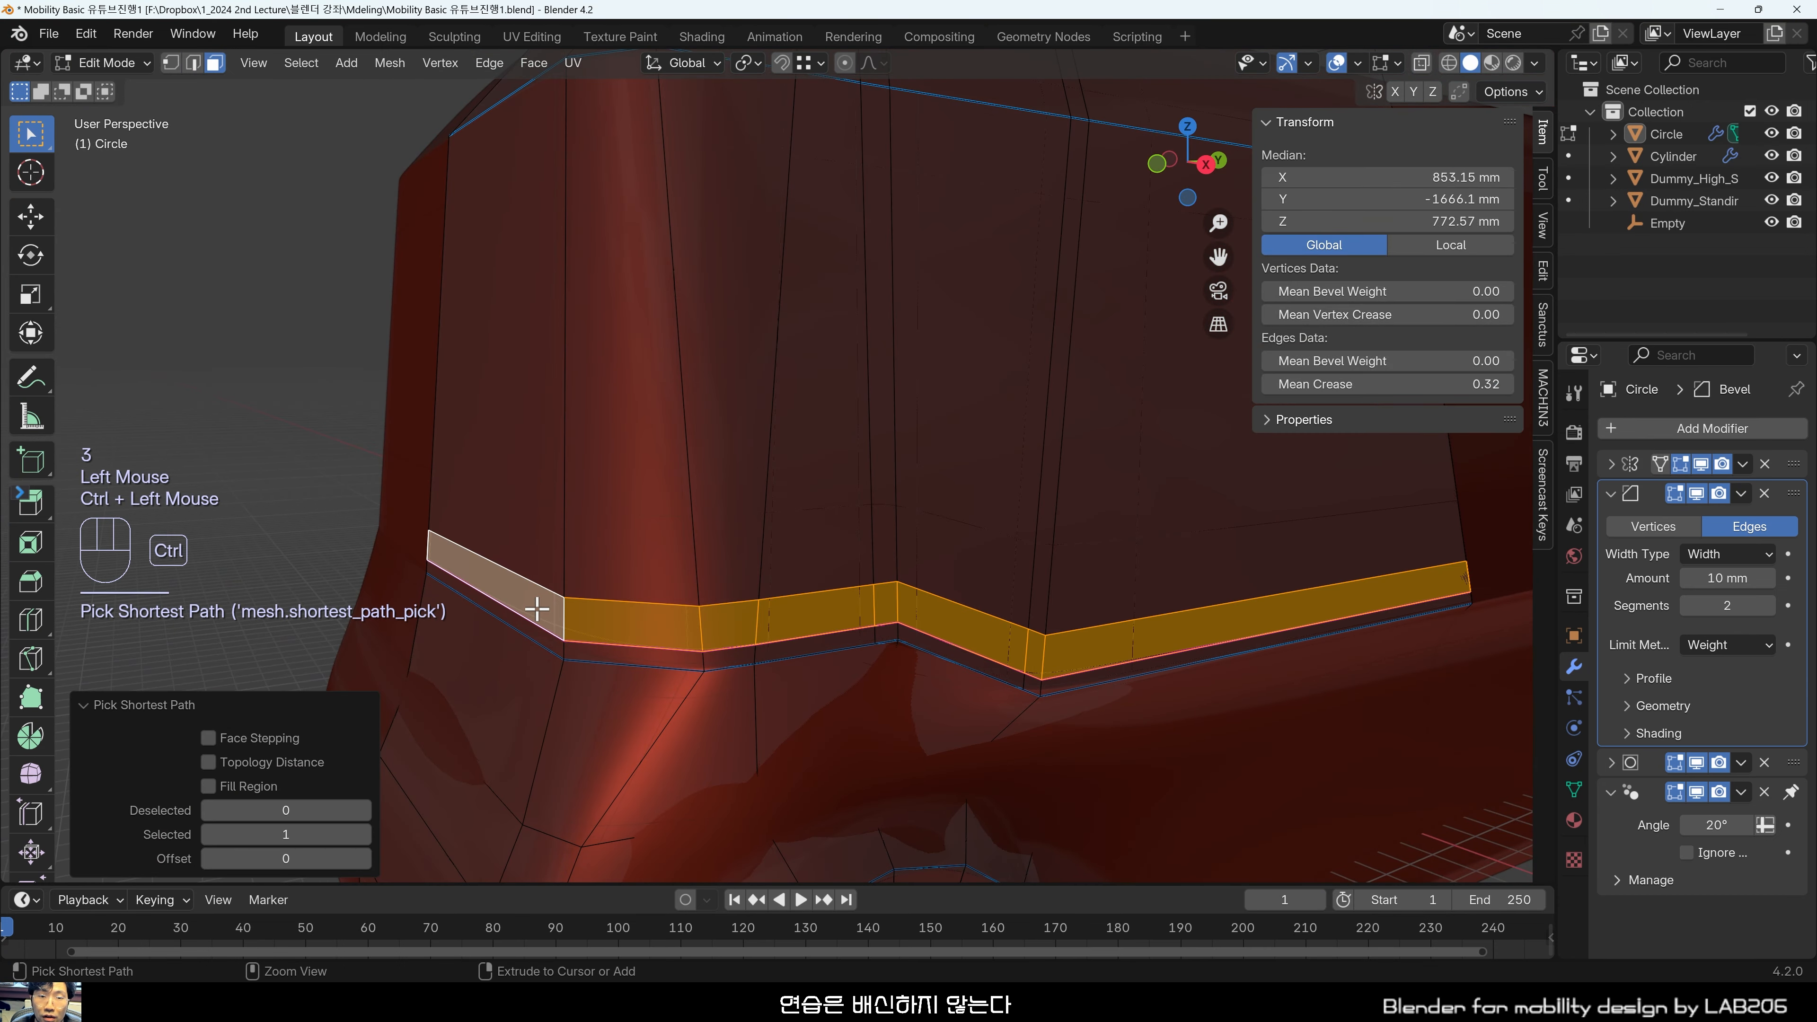
middle_click_drag(527, 604, 636, 652)
scroll(1144, 646, "up", 2)
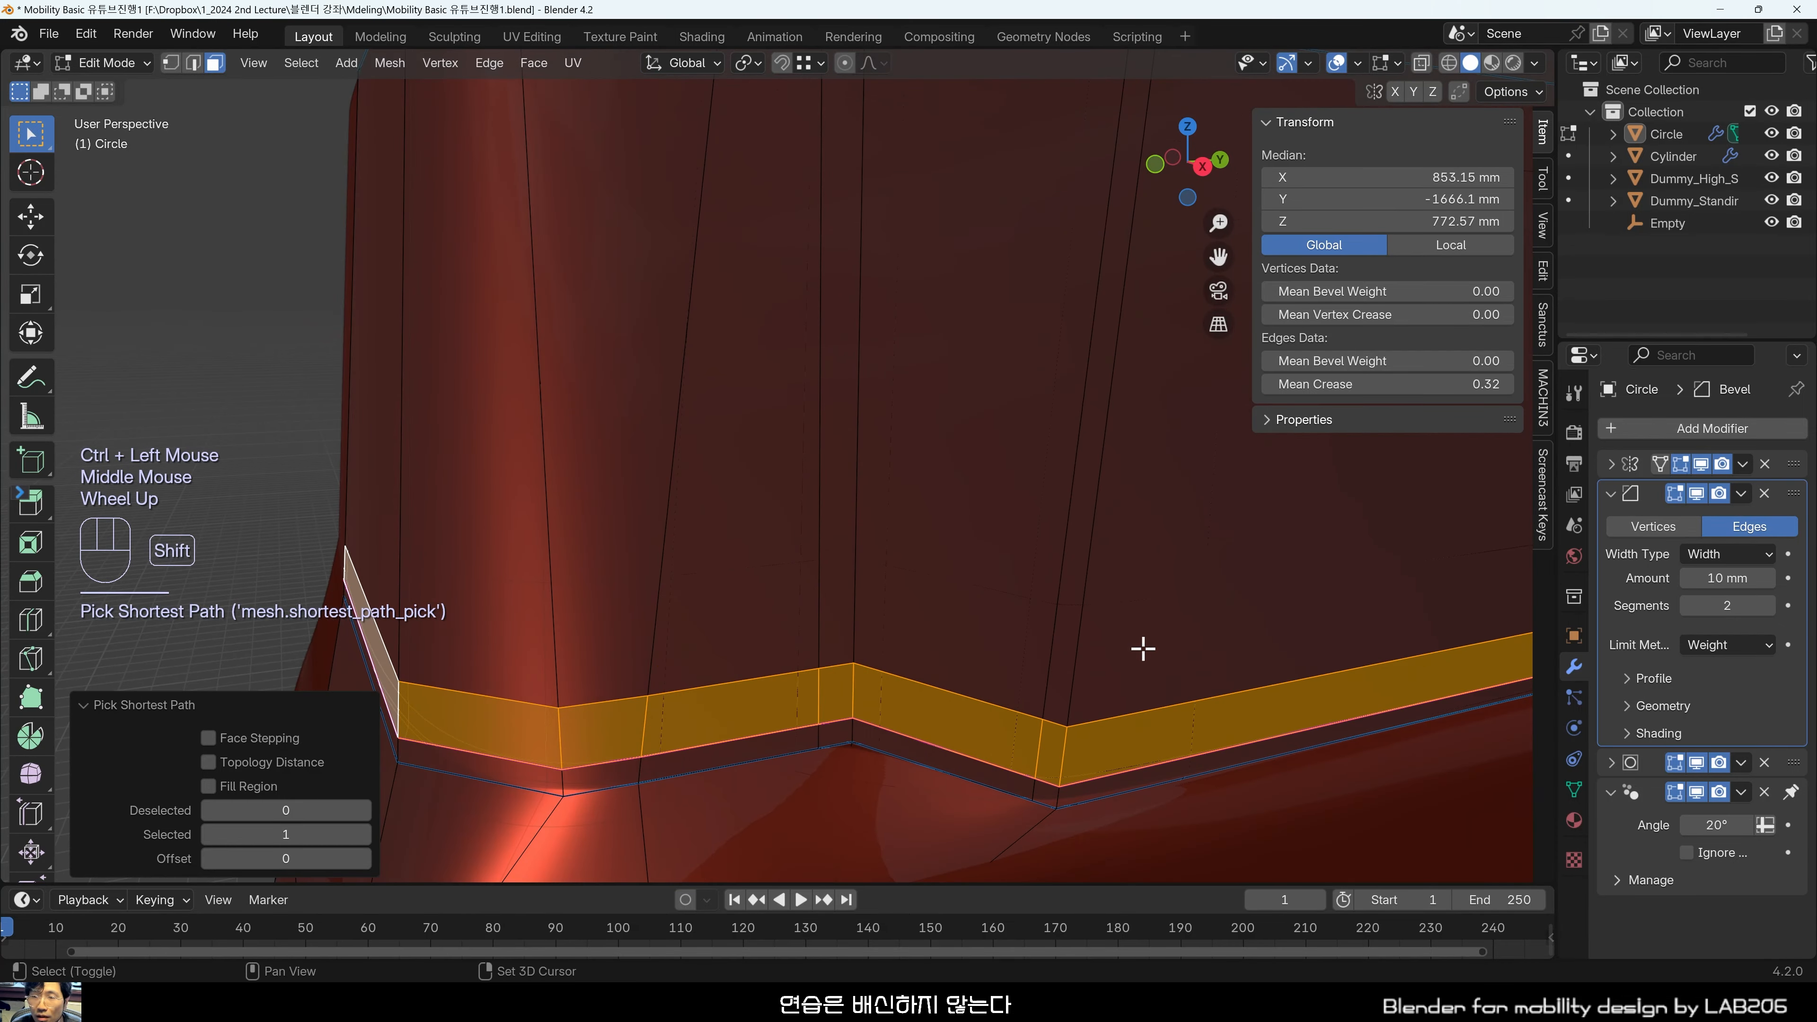
middle_click_drag(1144, 646, 1034, 573, "shift")
key("alt+e")
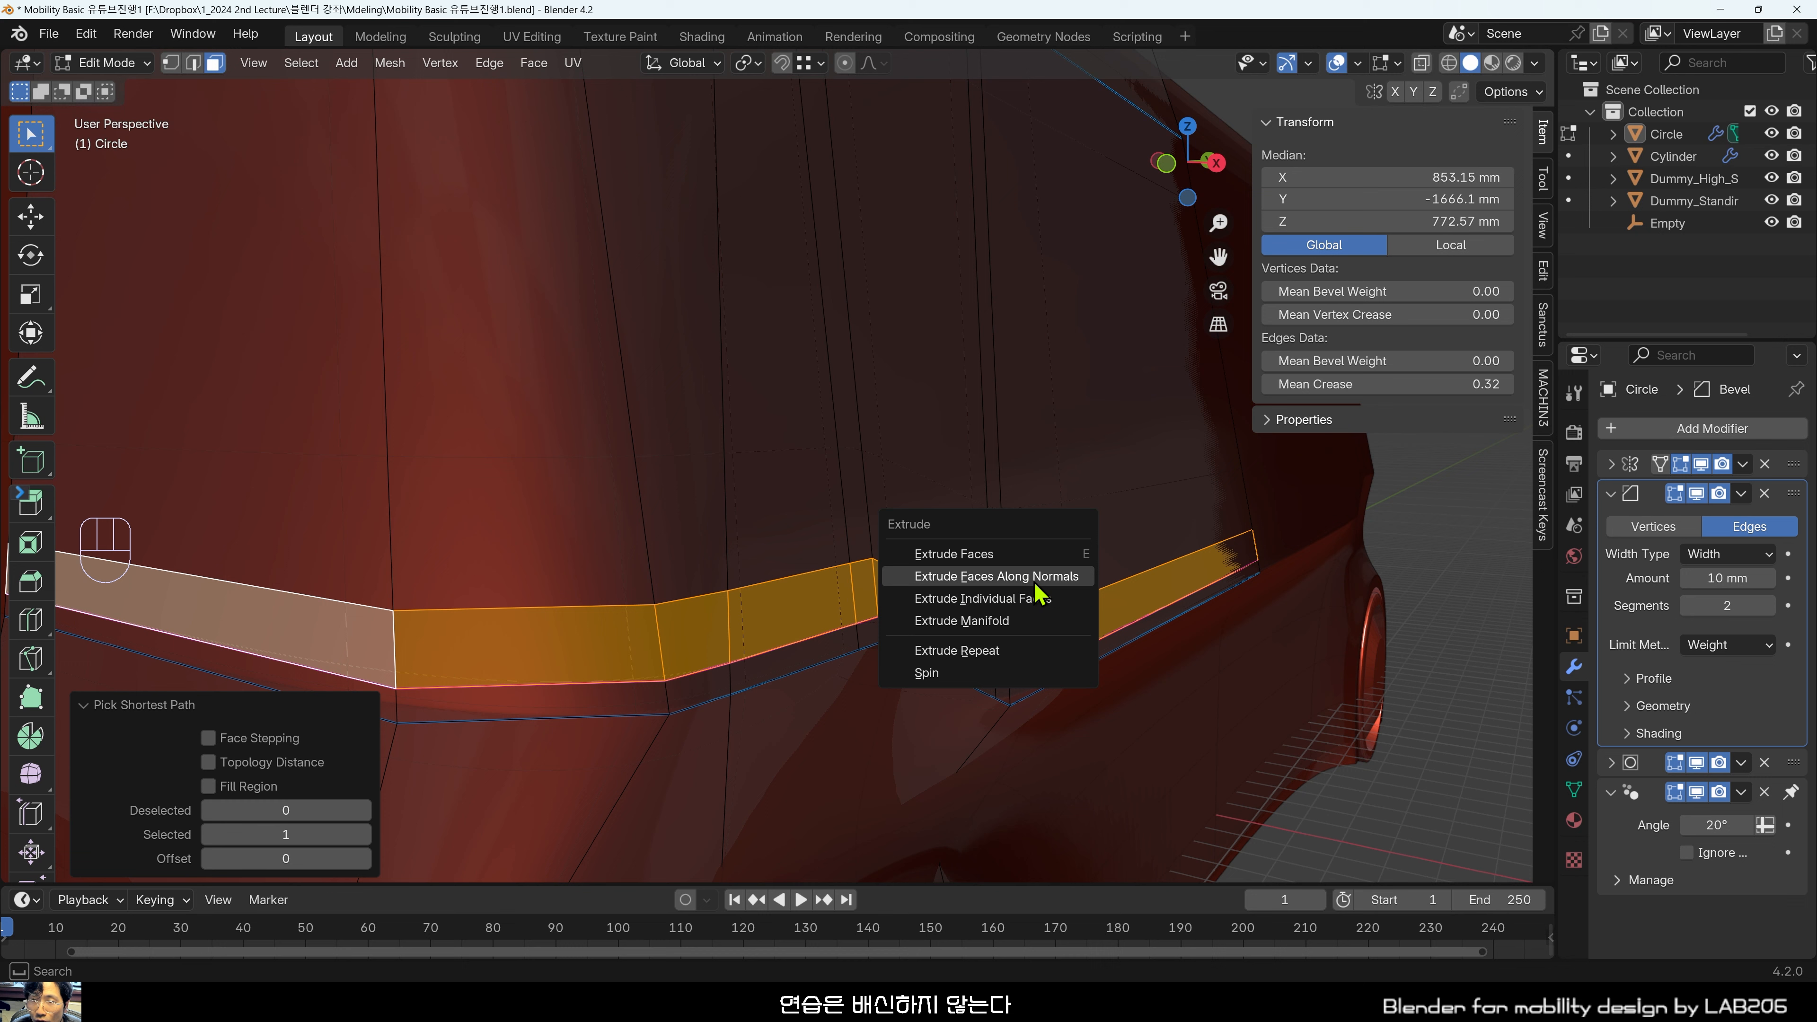
left_click(994, 577)
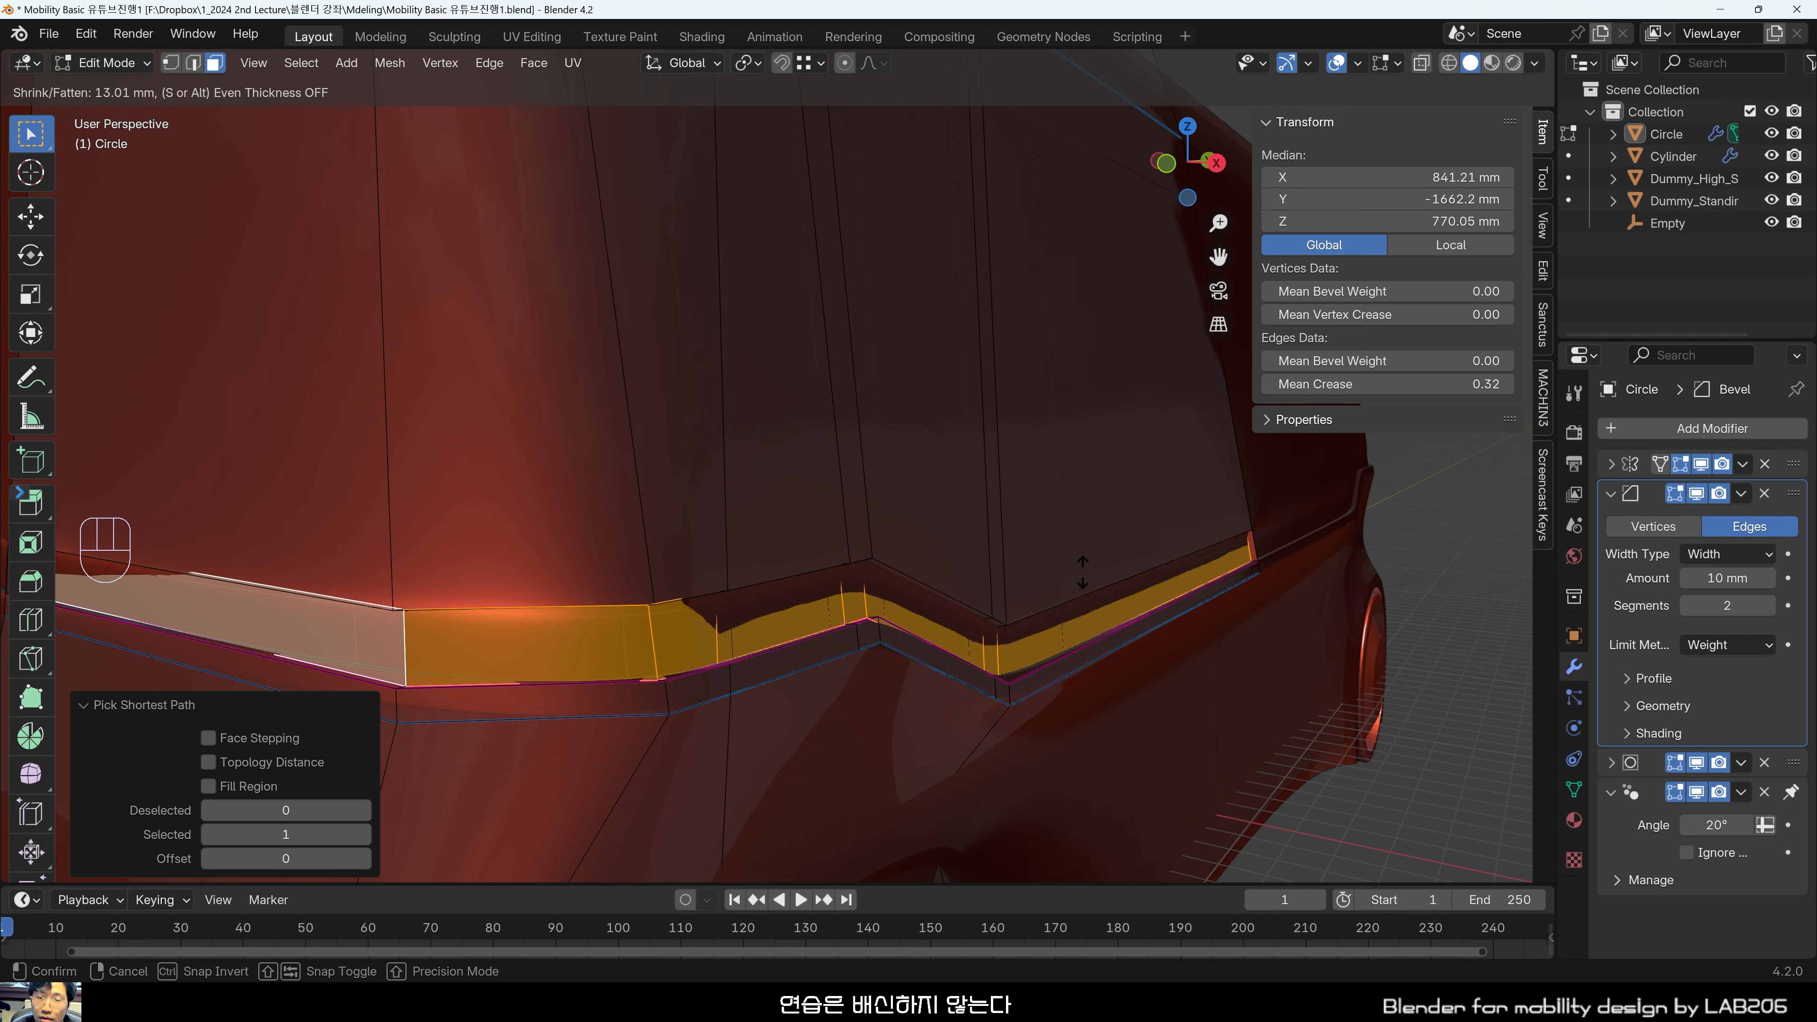
left_click(1051, 573)
Examine the recessed strip around the front body corner in solid and X-ray display.
scroll(783, 556, "down", 4)
middle_click_drag(782, 556, 953, 572)
scroll(697, 677, "up", 3)
scroll(941, 673, "up", 2)
middle_click_drag(941, 673, 914, 694)
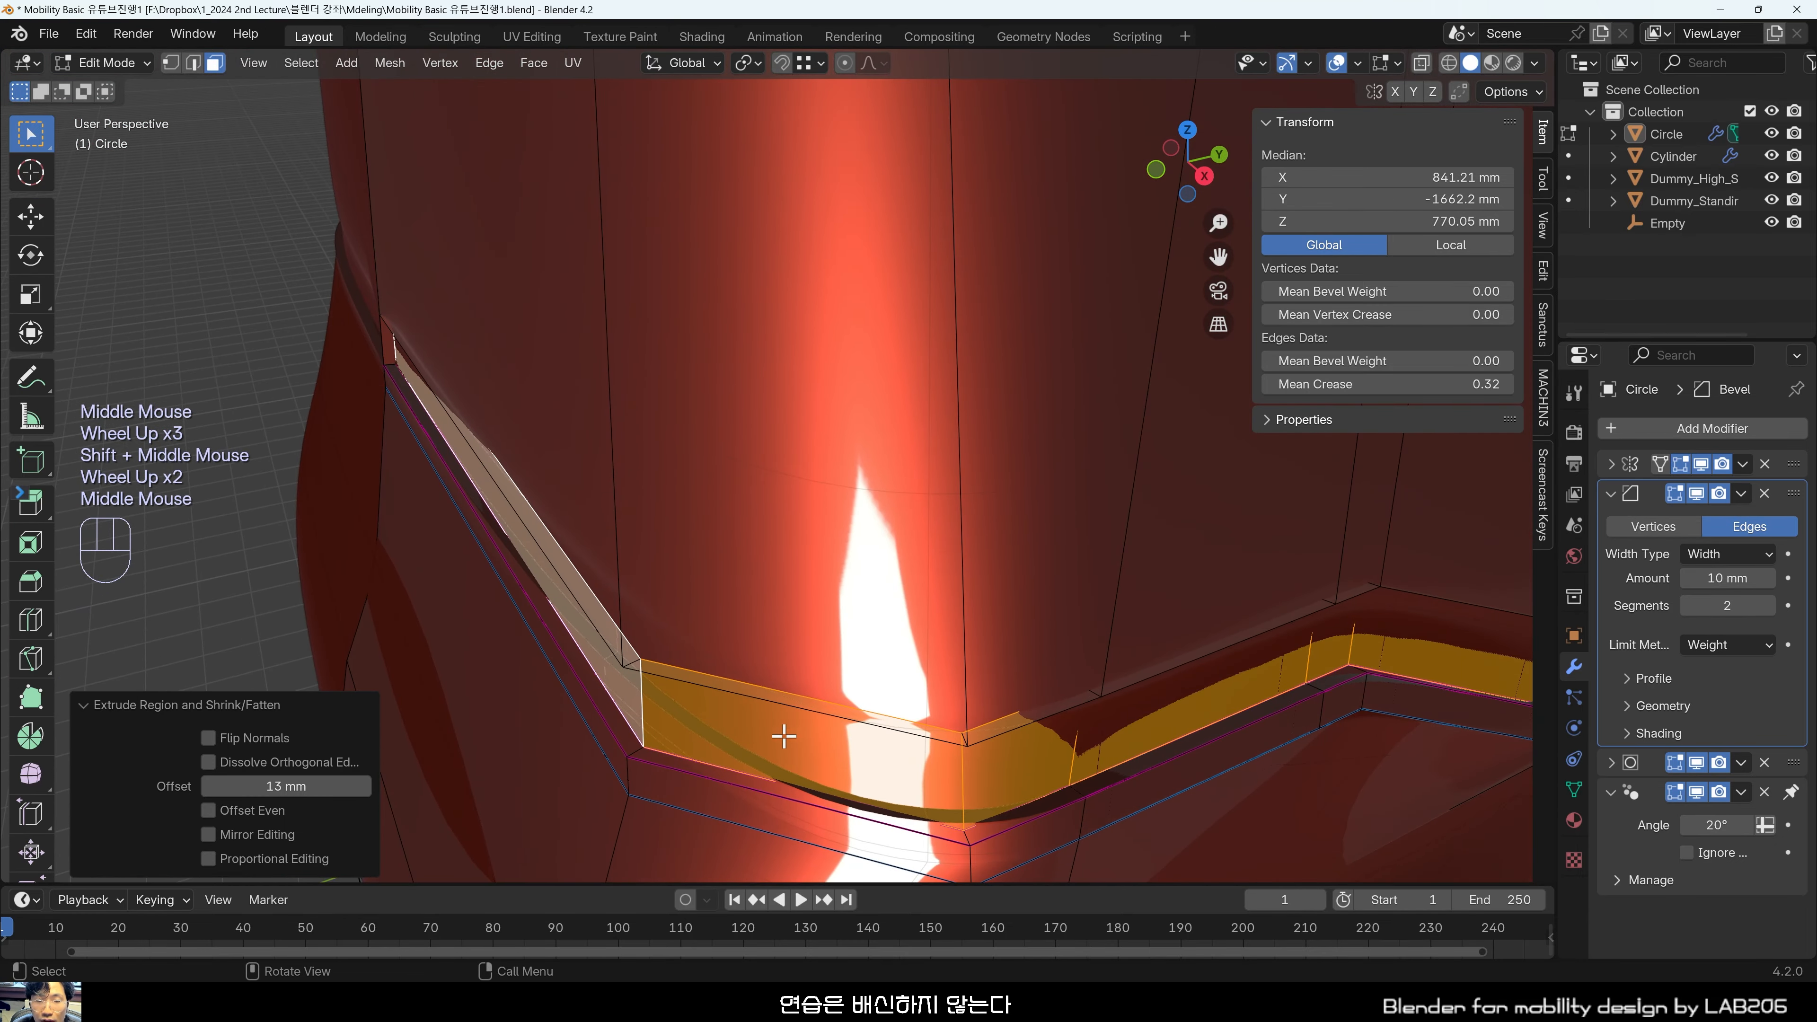
scroll(784, 736, "up", 1)
key("alt+z")
middle_click_drag(710, 779, 925, 661, "shift")
scroll(755, 747, "up", 1)
middle_click_drag(754, 746, 692, 686, "shift")
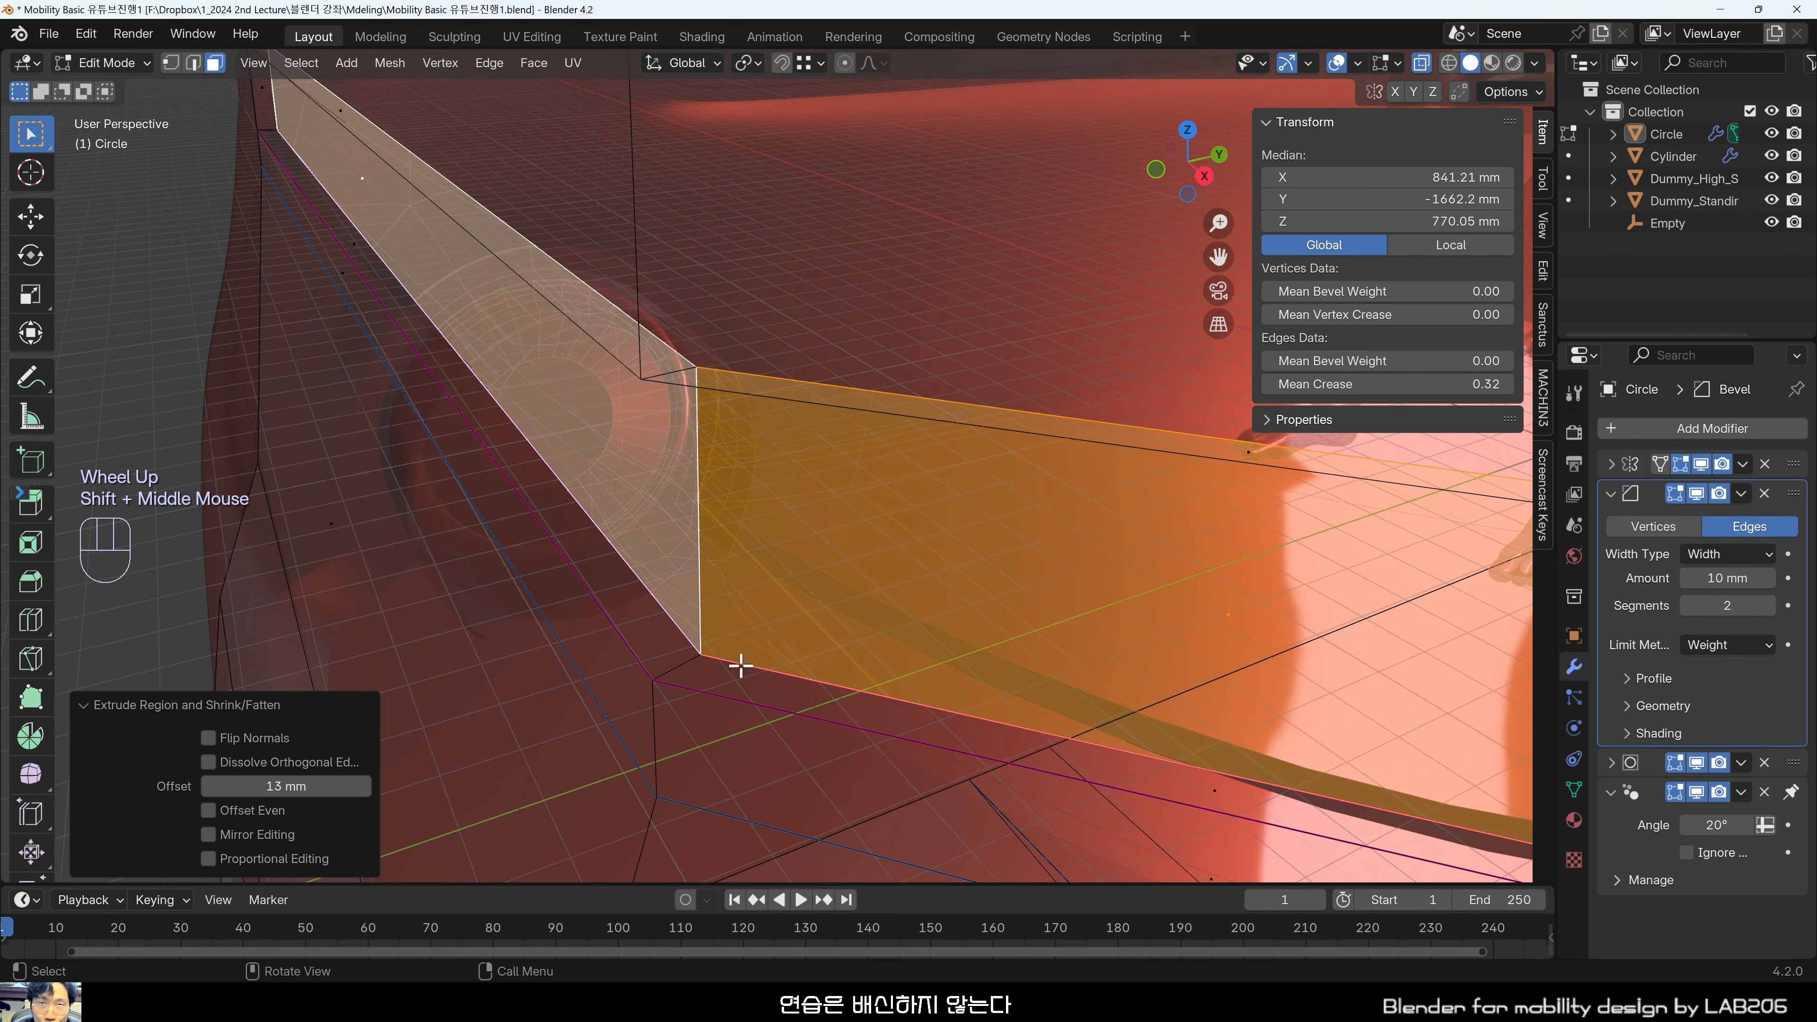
Delete the leftover end face of the recessed strip at the front centre line of the body.
scroll(722, 637, "down", 1)
scroll(657, 496, "up", 2)
middle_click_drag(657, 496, 776, 581, "shift")
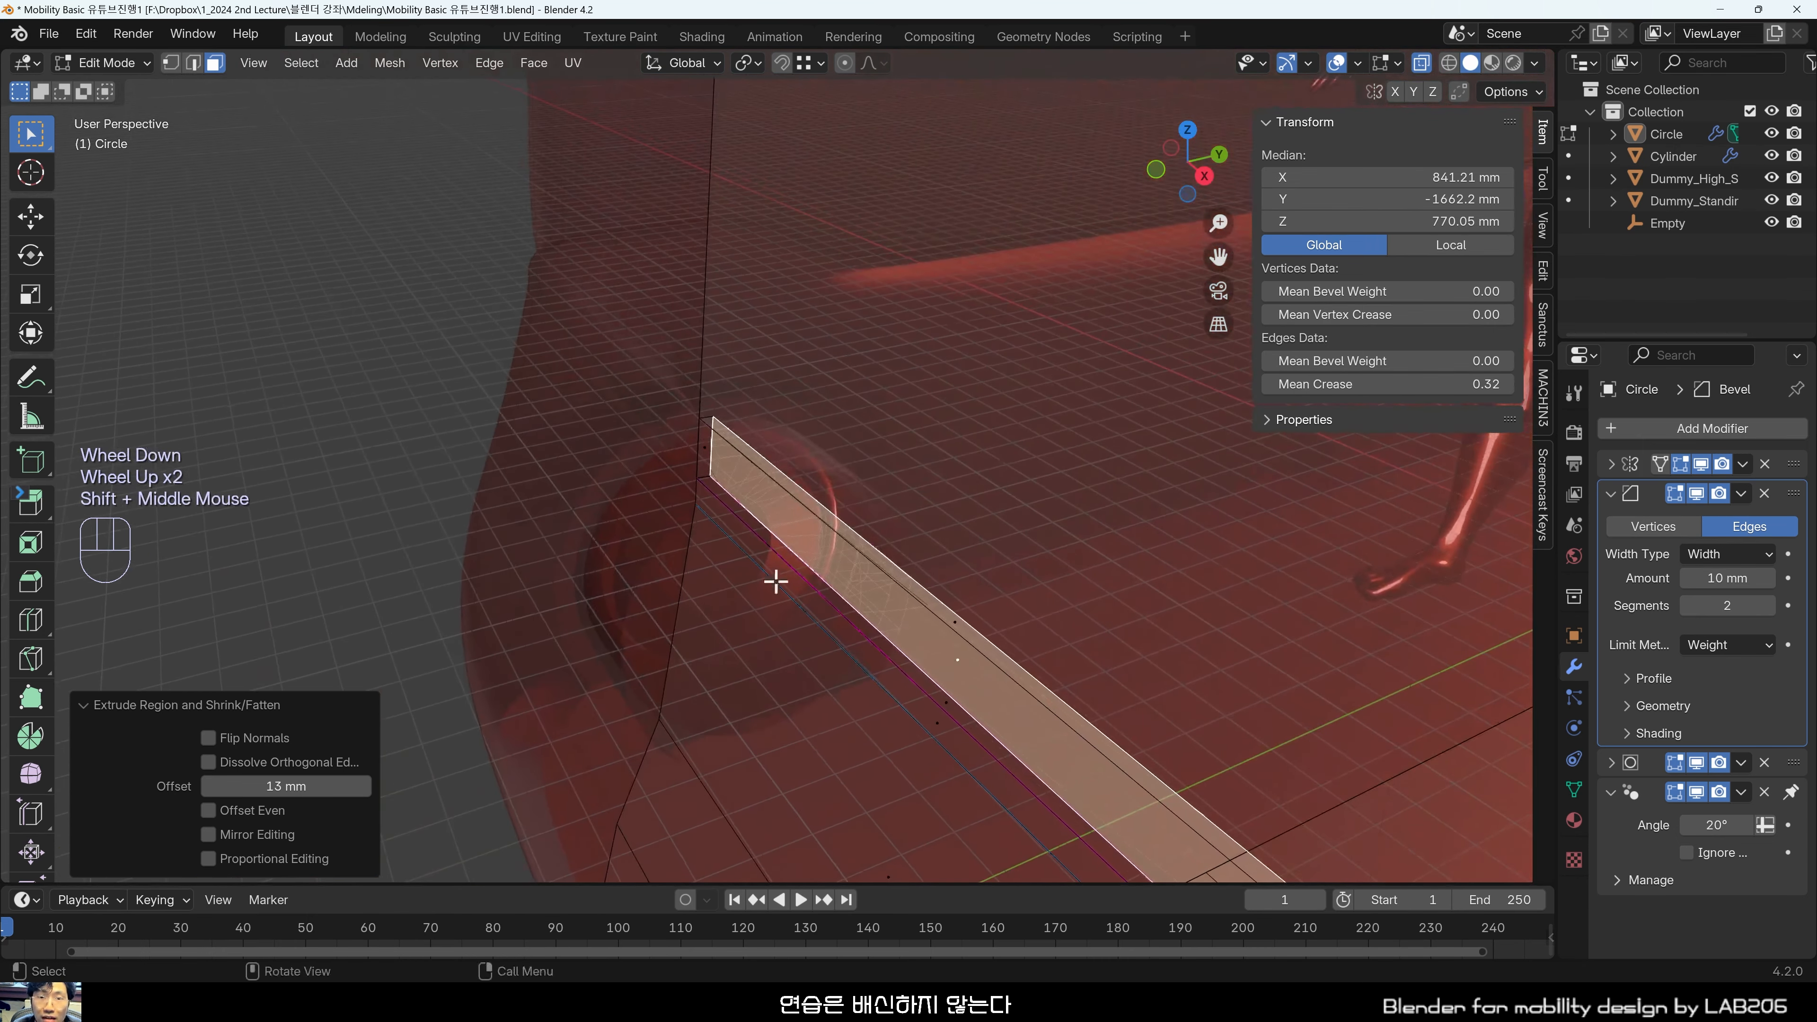
scroll(588, 406, "up", 4)
middle_click_drag(588, 406, 664, 615)
left_click(670, 581)
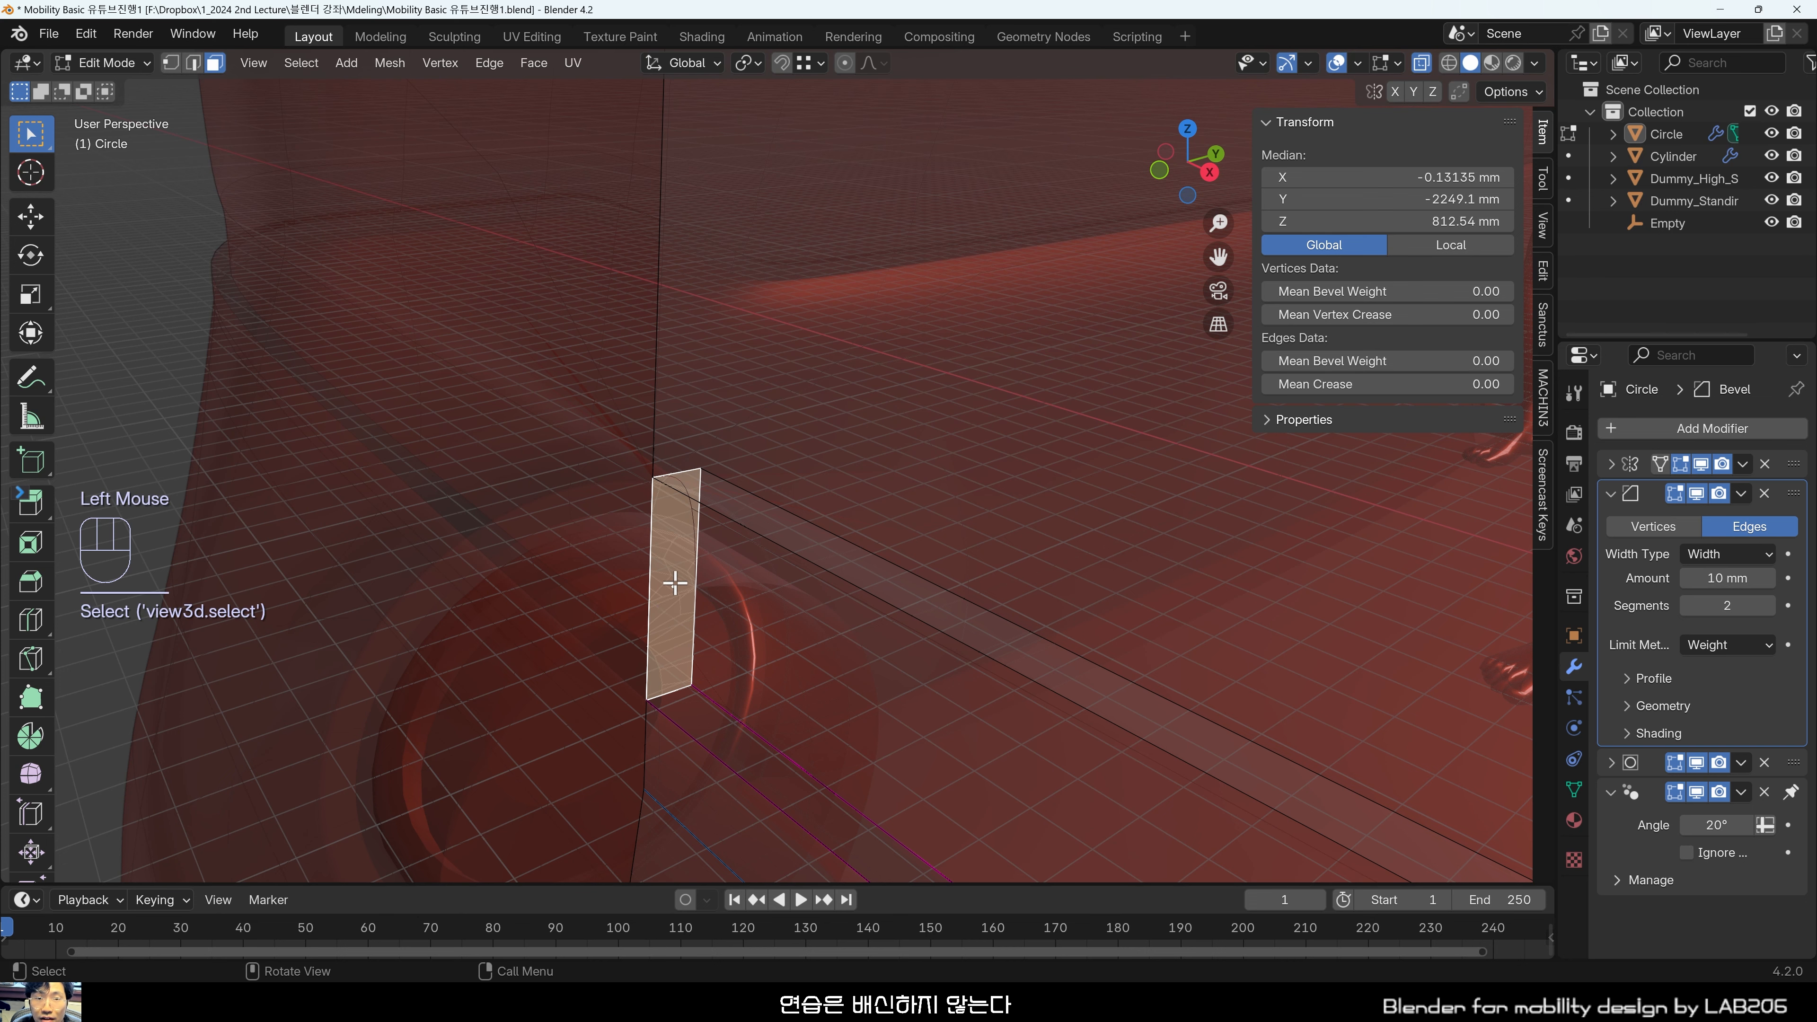
key("alt+z")
key("alt+x")
key("x")
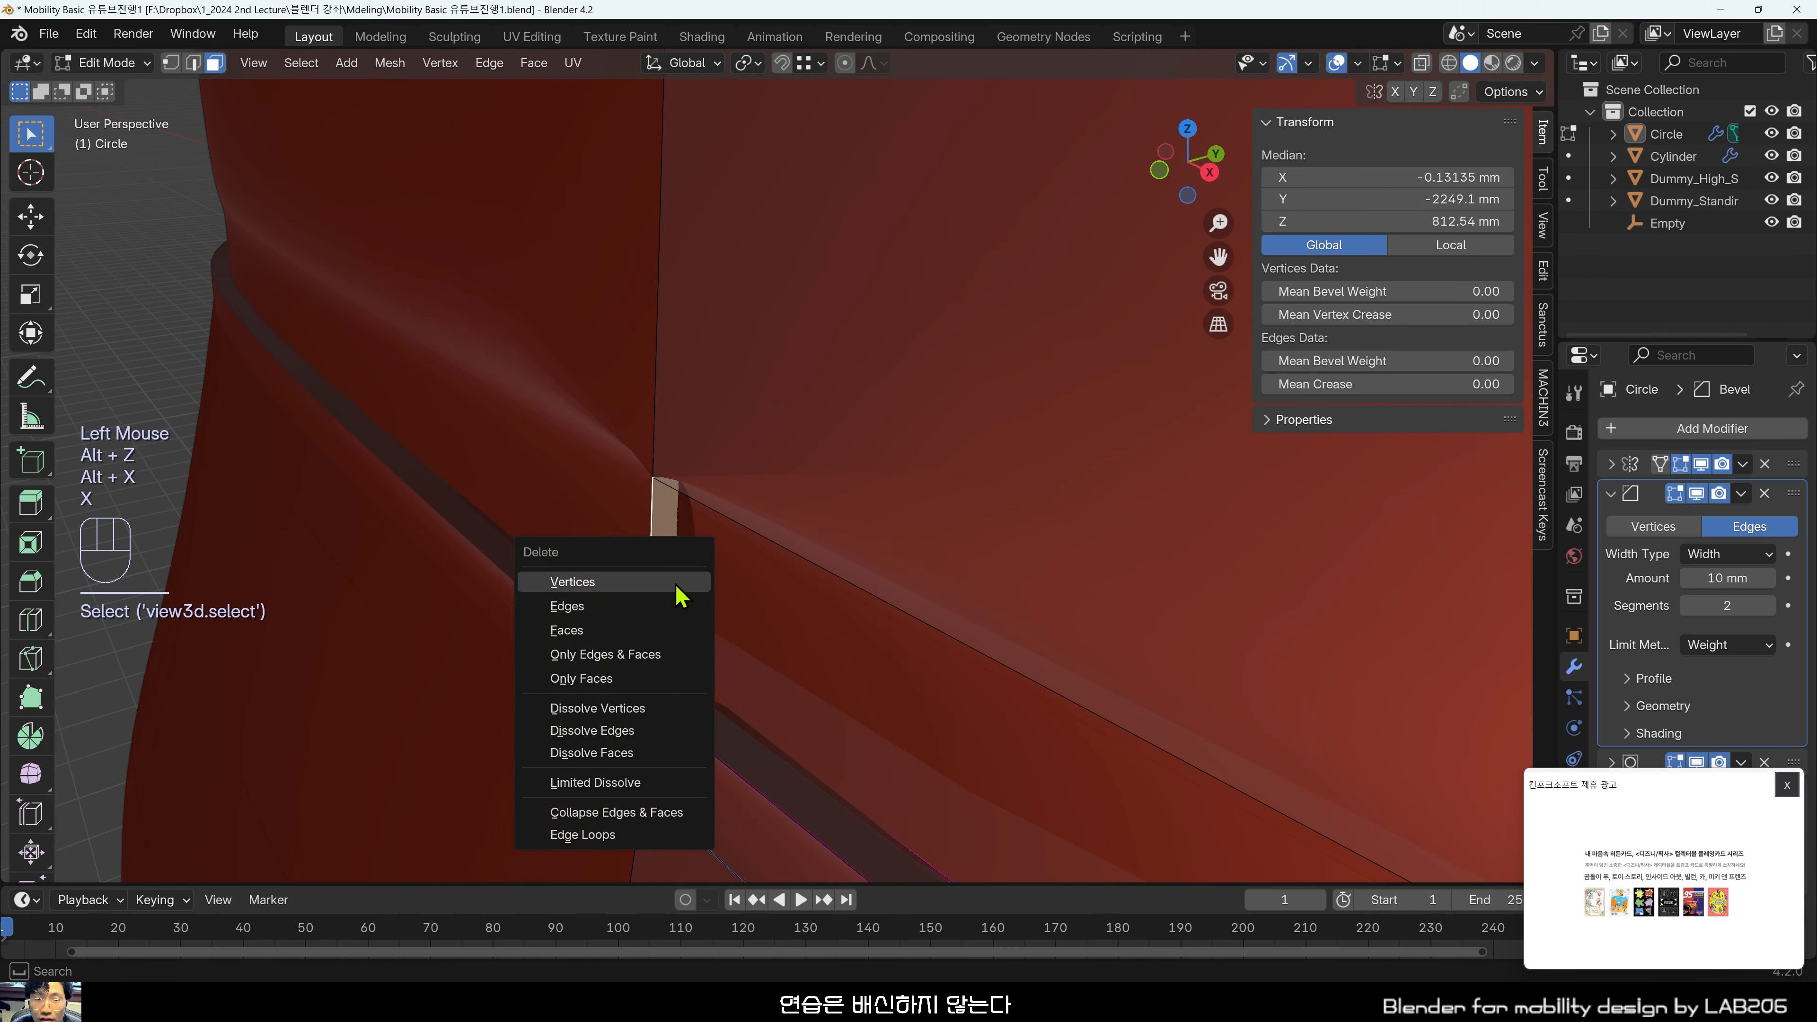
left_click(663, 637)
Delete the leftover end face of the recessed strip at the middle of the body side.
scroll(656, 622, "down", 7)
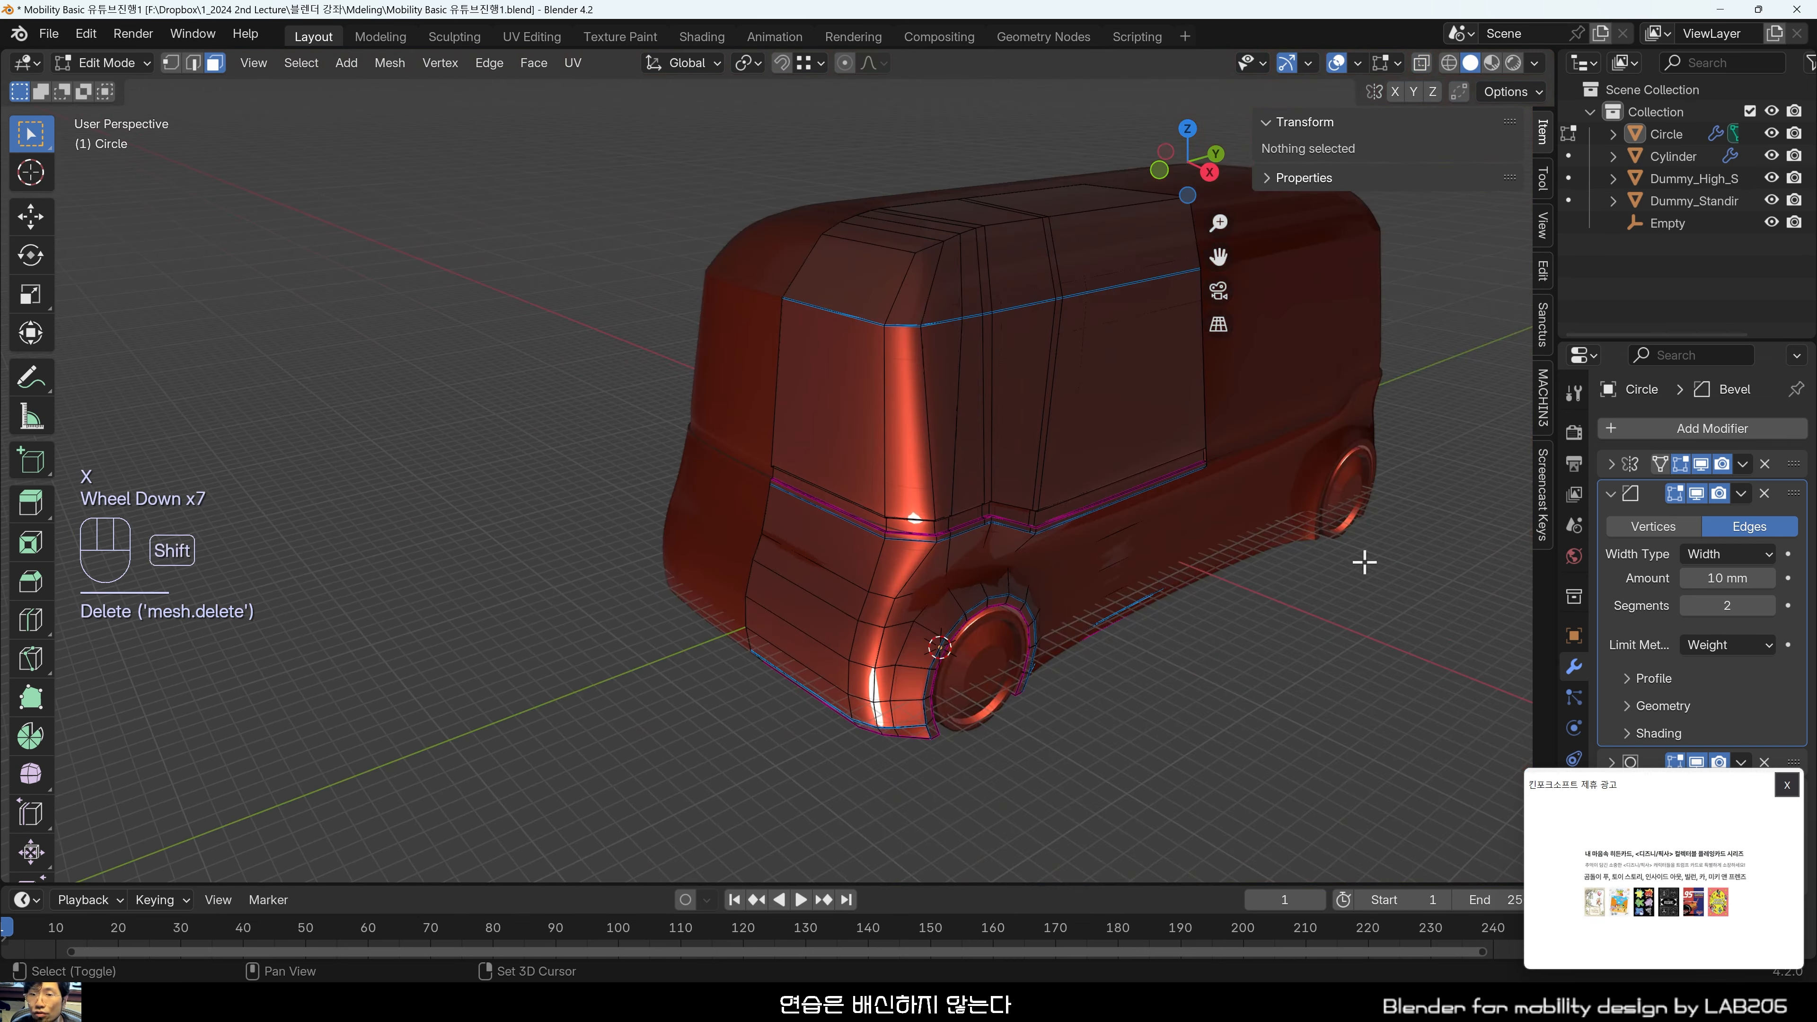
middle_click_drag(1367, 564, 987, 614, "shift")
scroll(987, 615, "up", 1)
scroll(987, 614, "up", 4)
middle_click_drag(1176, 681, 486, 499, "shift")
scroll(1130, 661, "up", 3)
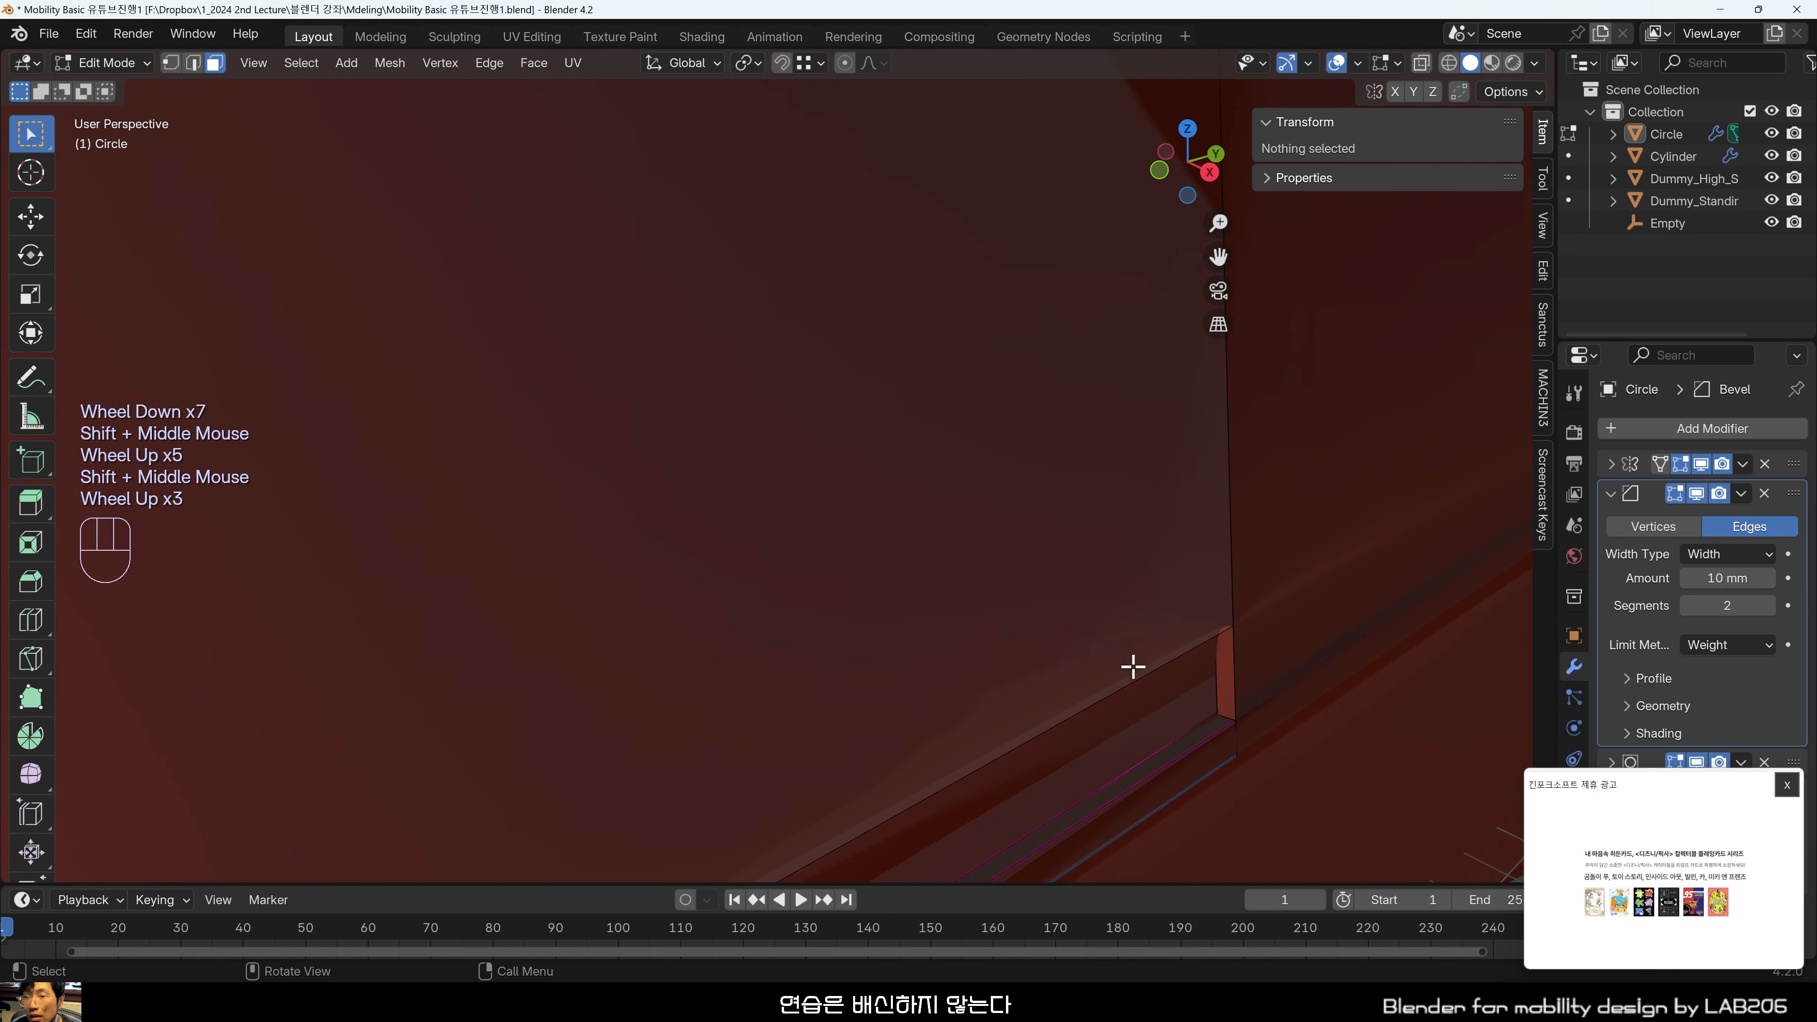
middle_click_drag(1131, 662, 555, 285, "shift")
scroll(1172, 783, "up", 3)
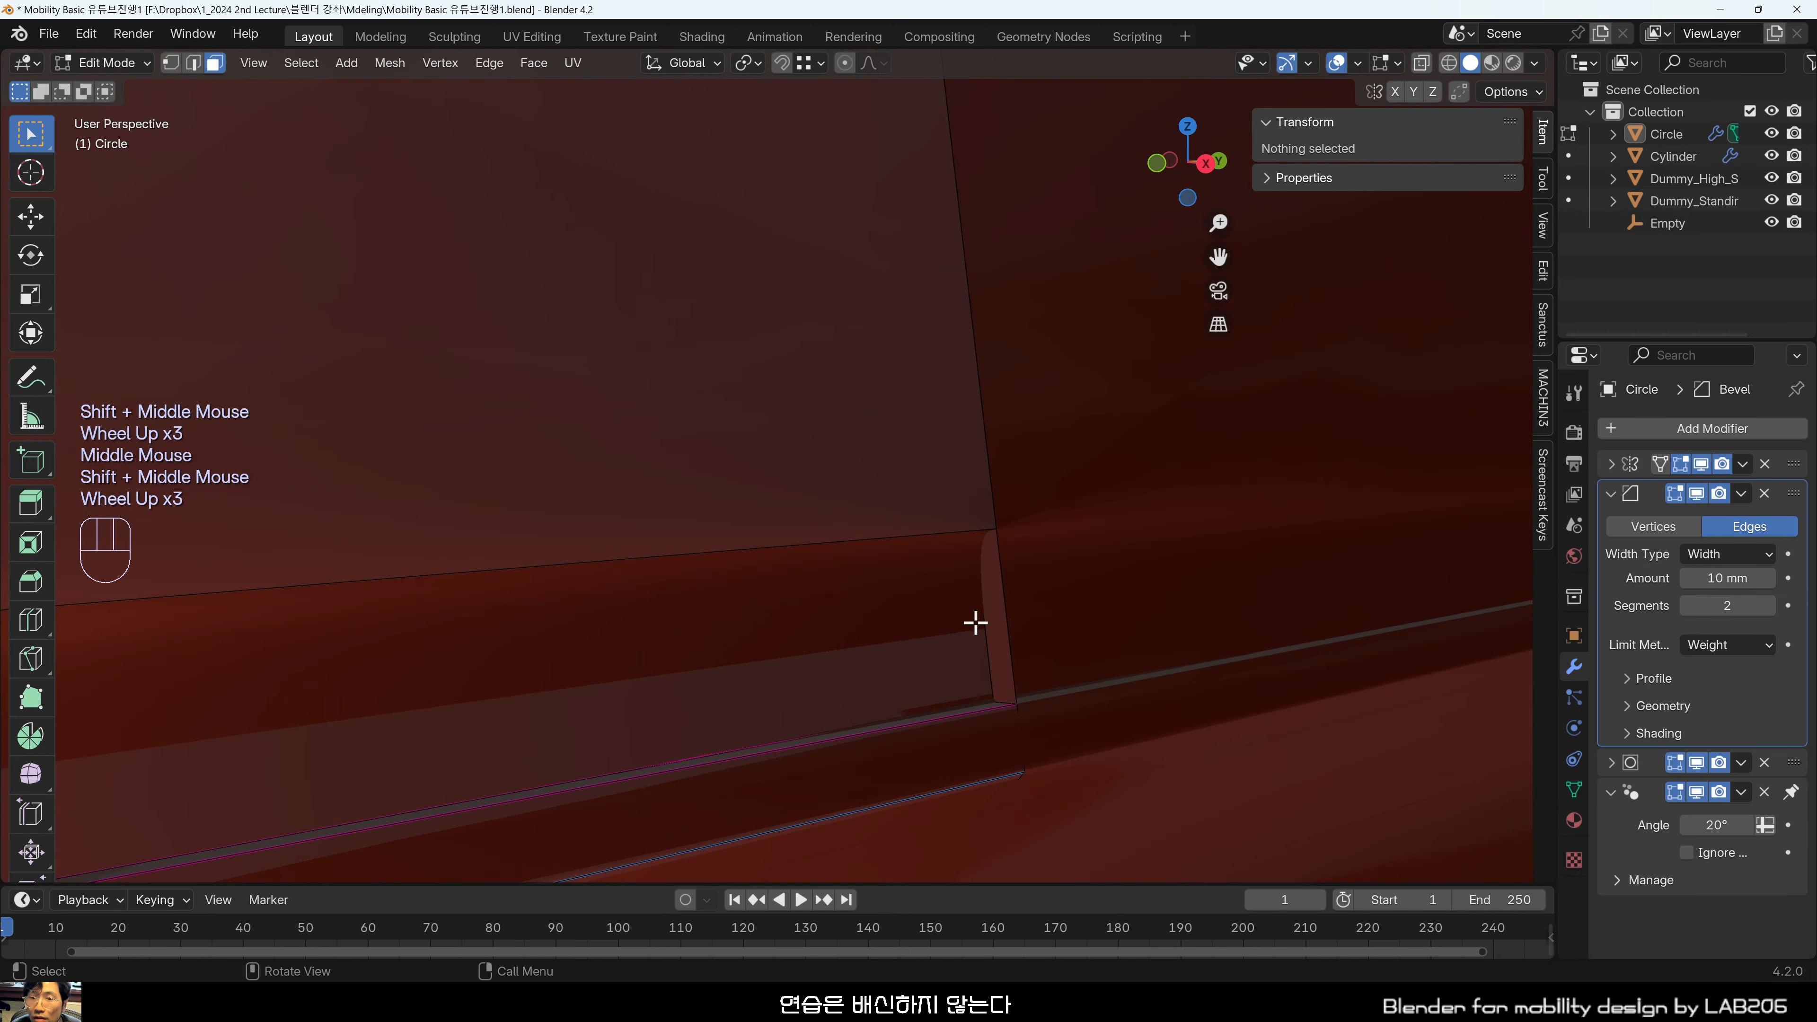
key("alt+z")
left_click(990, 644)
key("x")
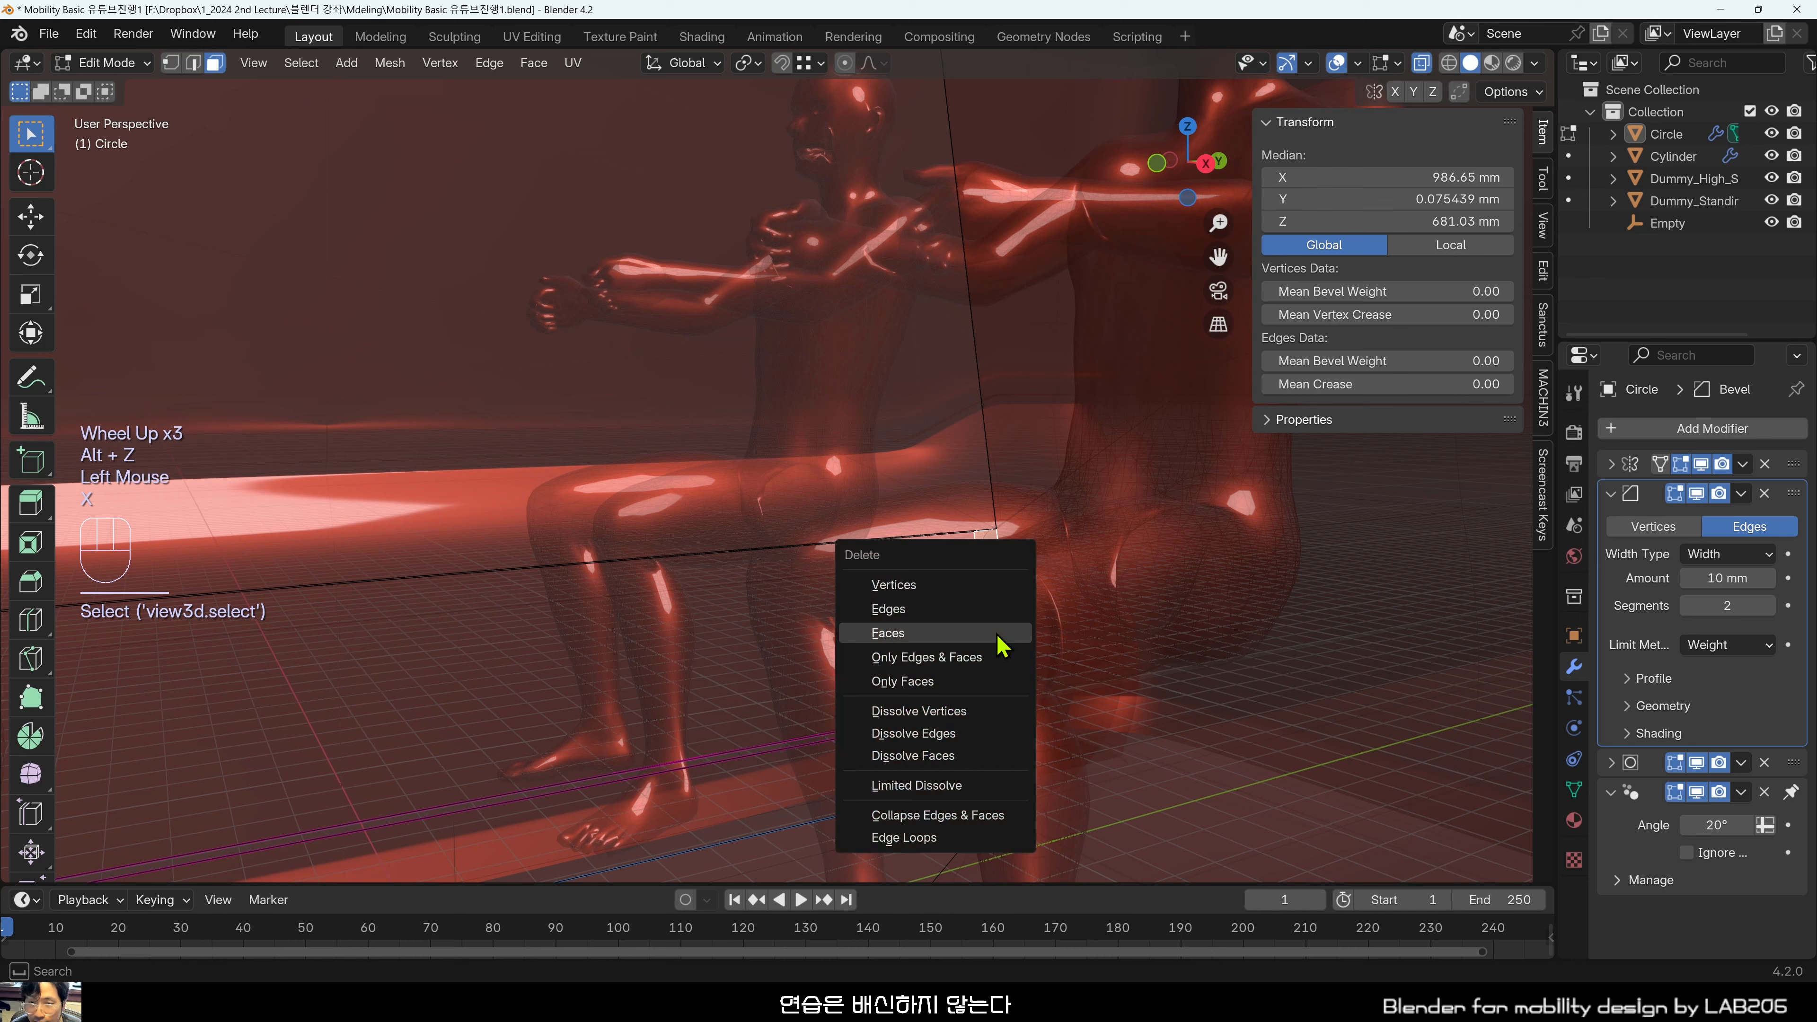
left_click(888, 632)
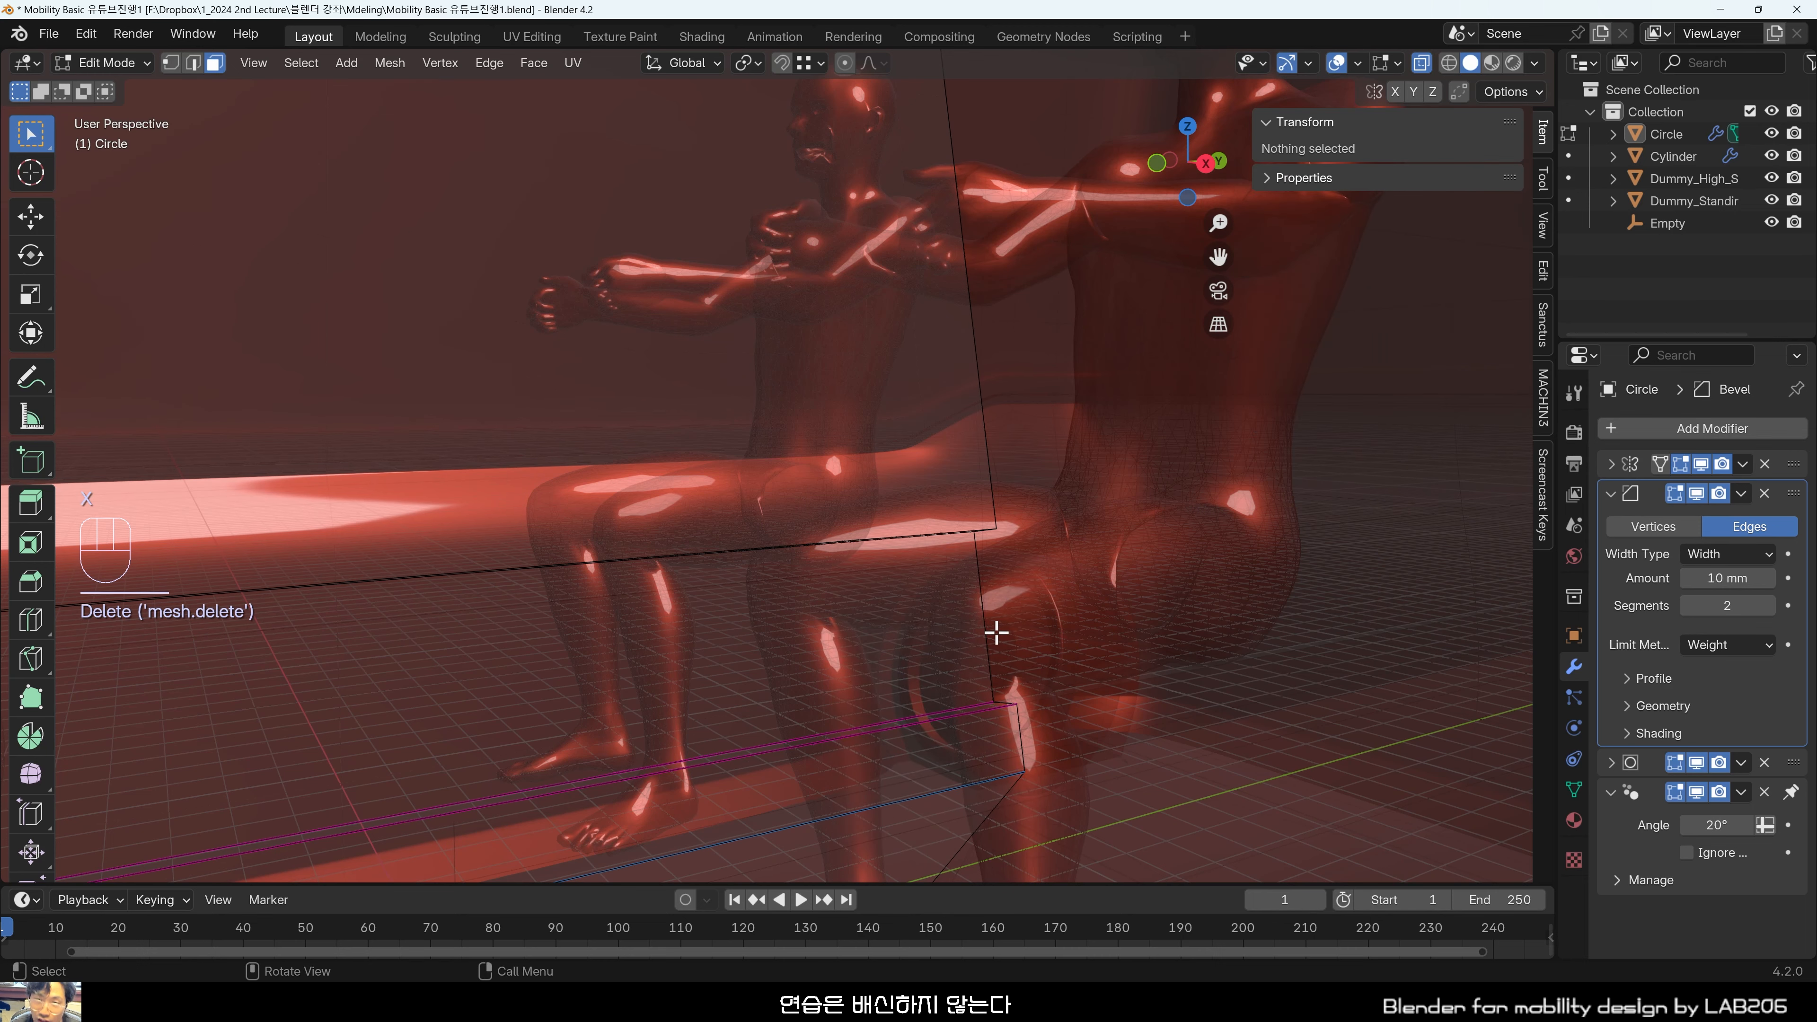
middle_click_drag(995, 632, 1148, 466)
key("alt+z")
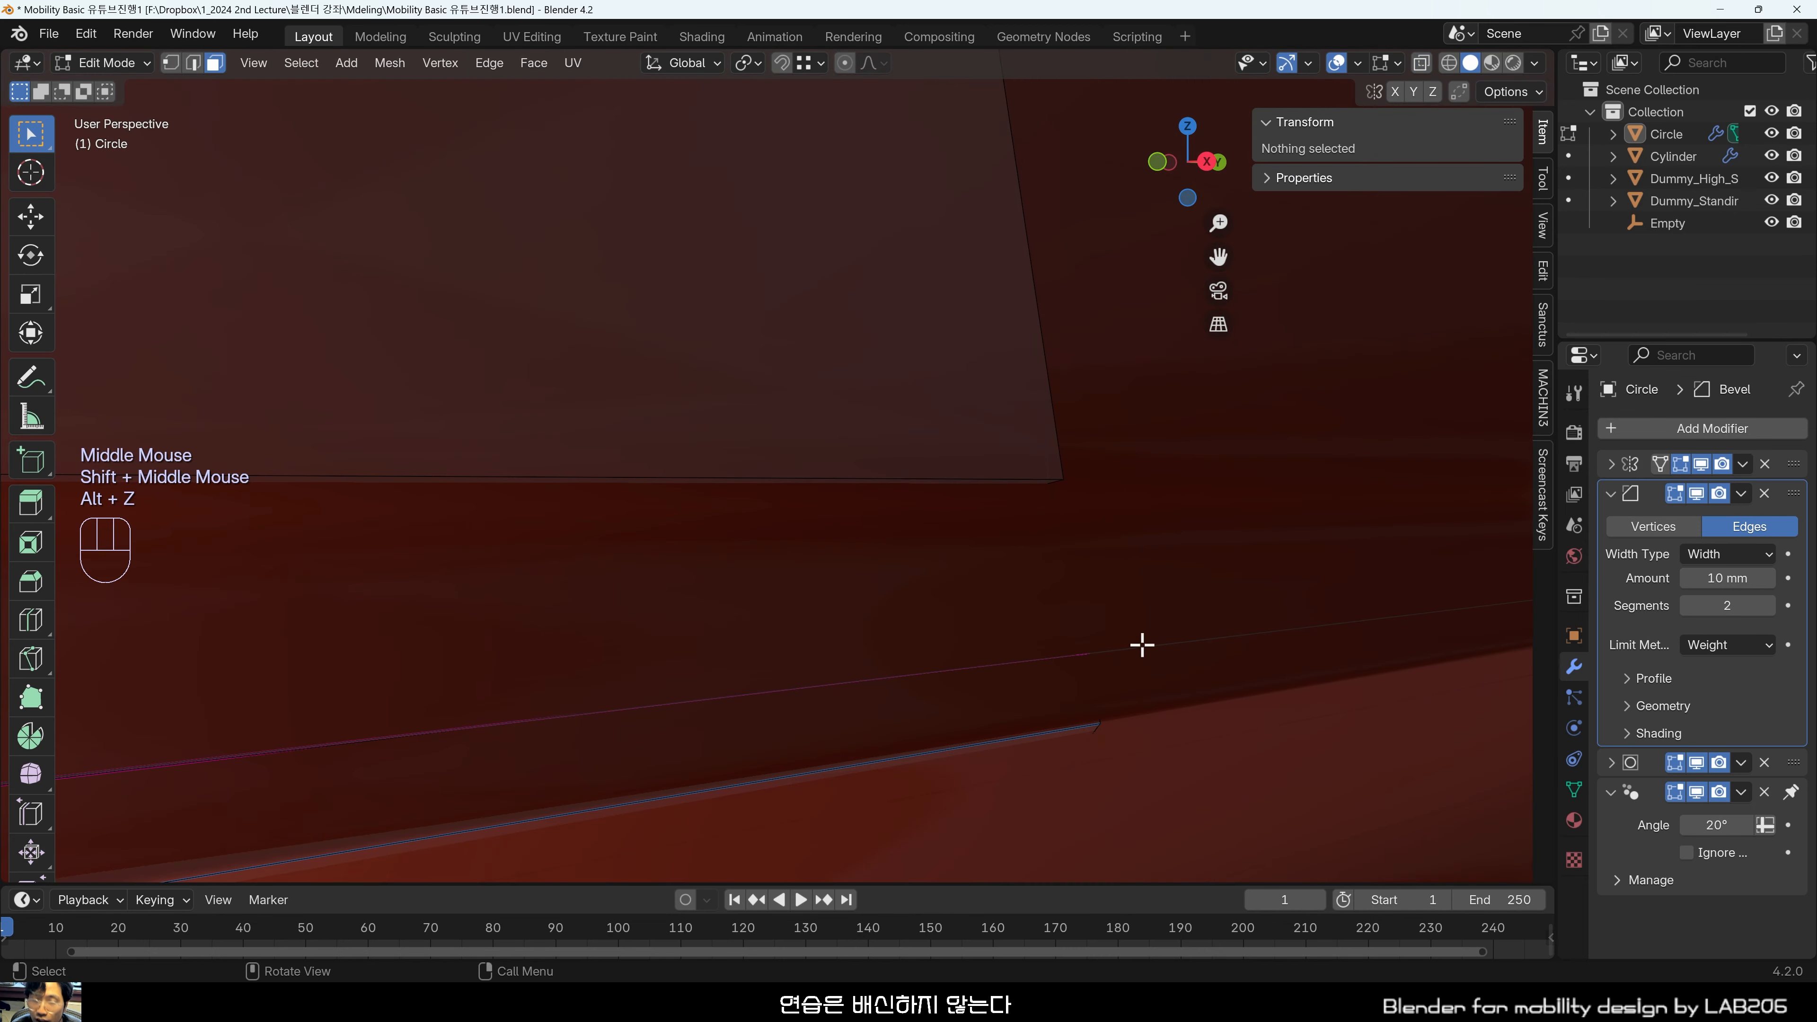
Compare the body's smoothing at subdivision levels 1, 2 and 3 in Object Mode.
key("ctrl+1")
scroll(1059, 649, "down", 7)
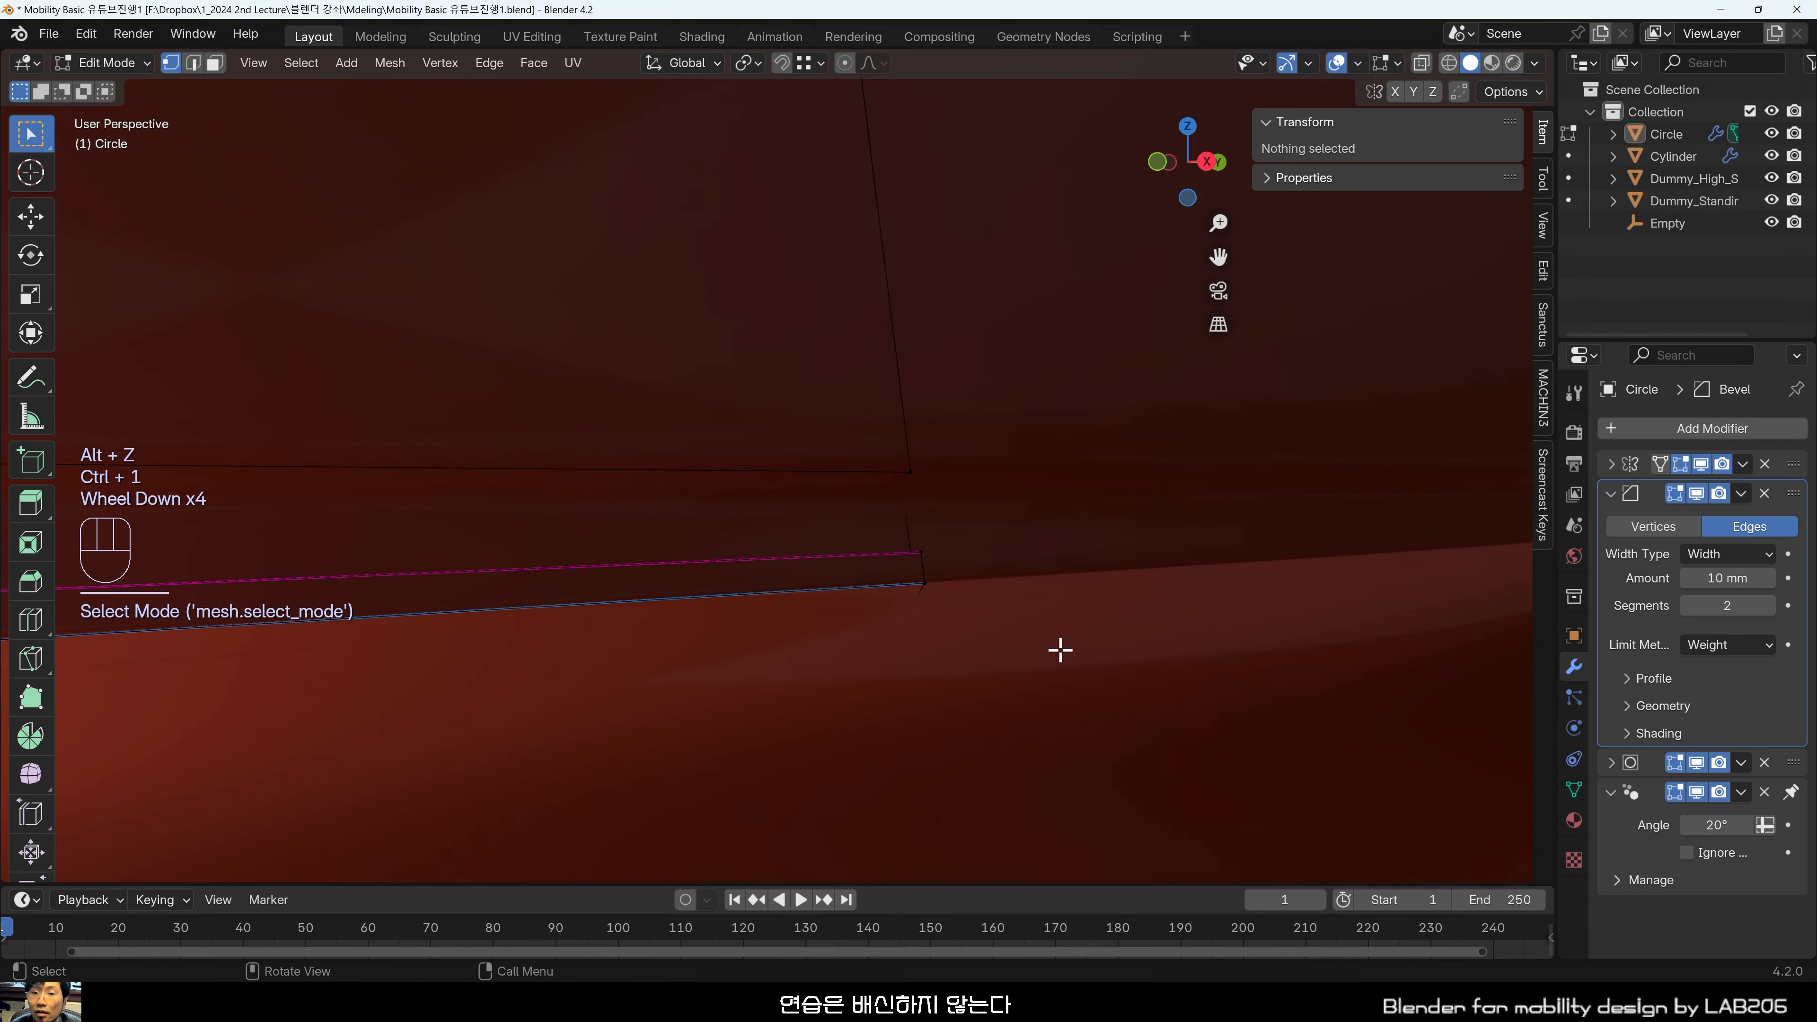
middle_click_drag(925, 609, 837, 698)
key("ctrl+3")
key("Tab")
scroll(728, 656, "down", 1)
left_click(727, 657)
key("ctrl+1")
scroll(852, 723, "up", 2)
key("ctrl+2")
key("ctrl+1")
key("ctrl+2")
key("ctrl+3")
key("ctrl+2")
key("ctrl+1")
key("ctrl+2")
key("ctrl+3")
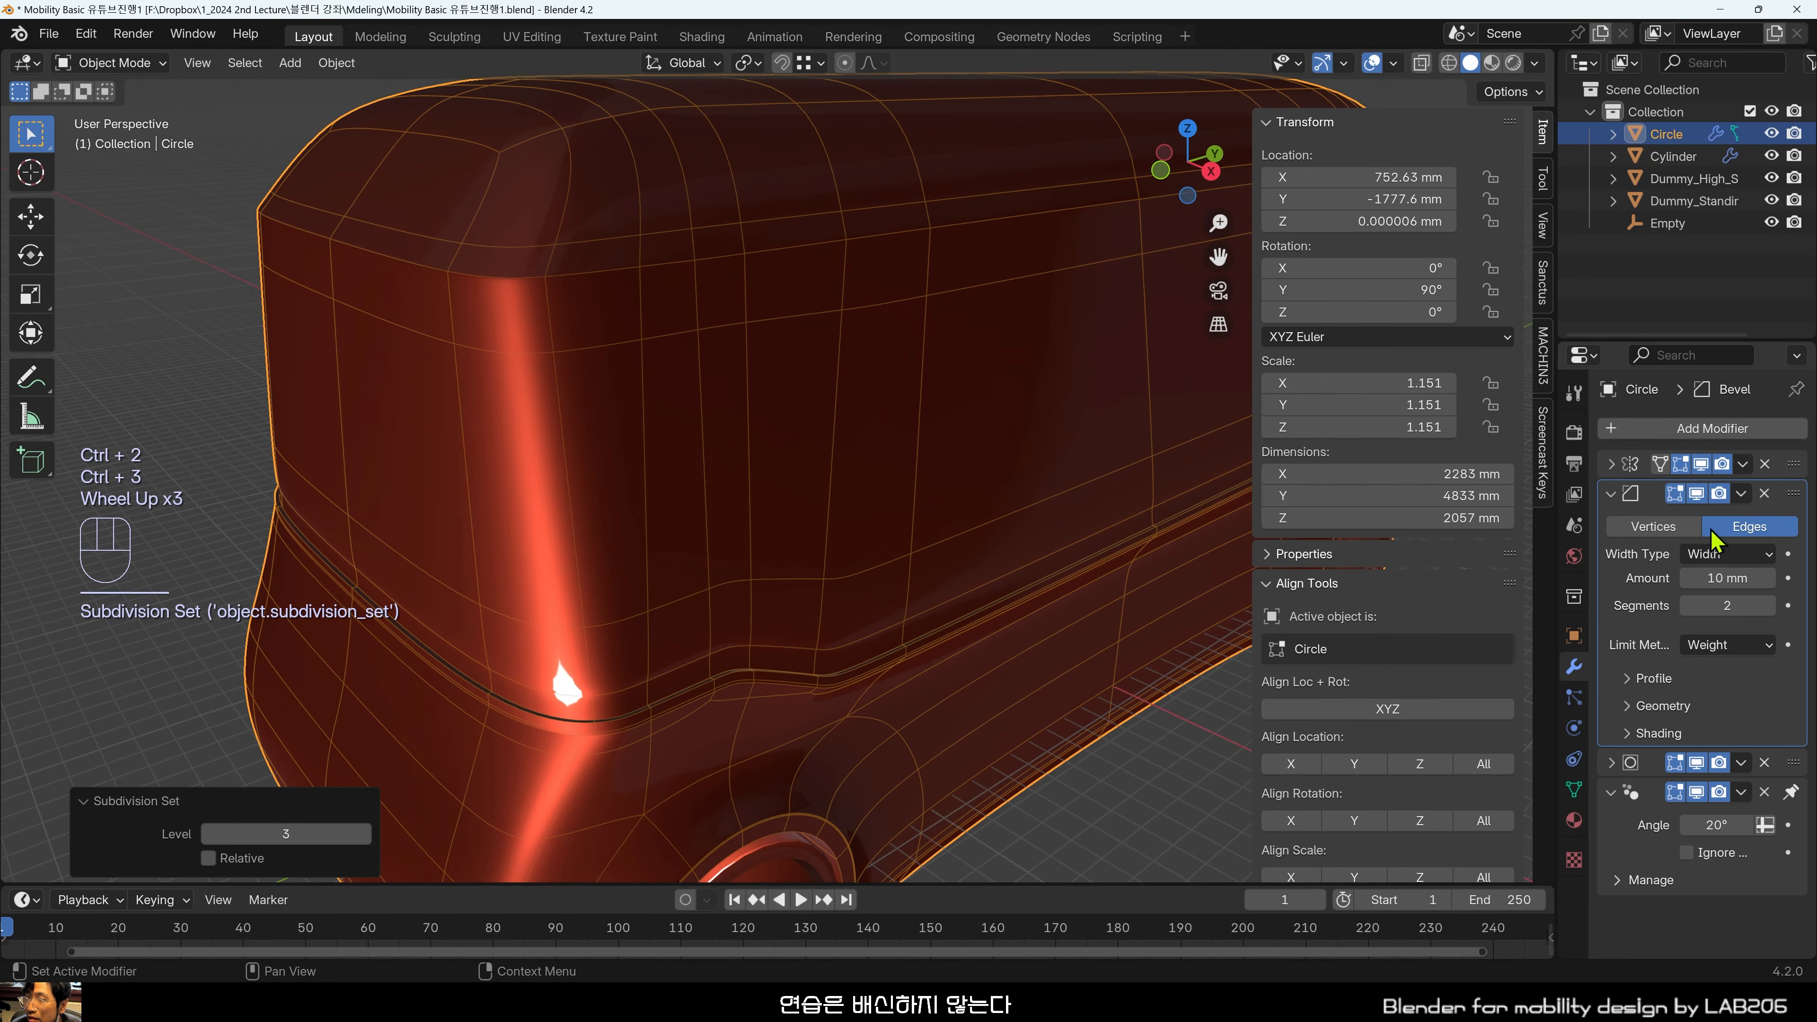
Expand the Subdivision modifier's settings and switch the body between viewport levels 1 and 3, ending at level 3.
left_click(1610, 762)
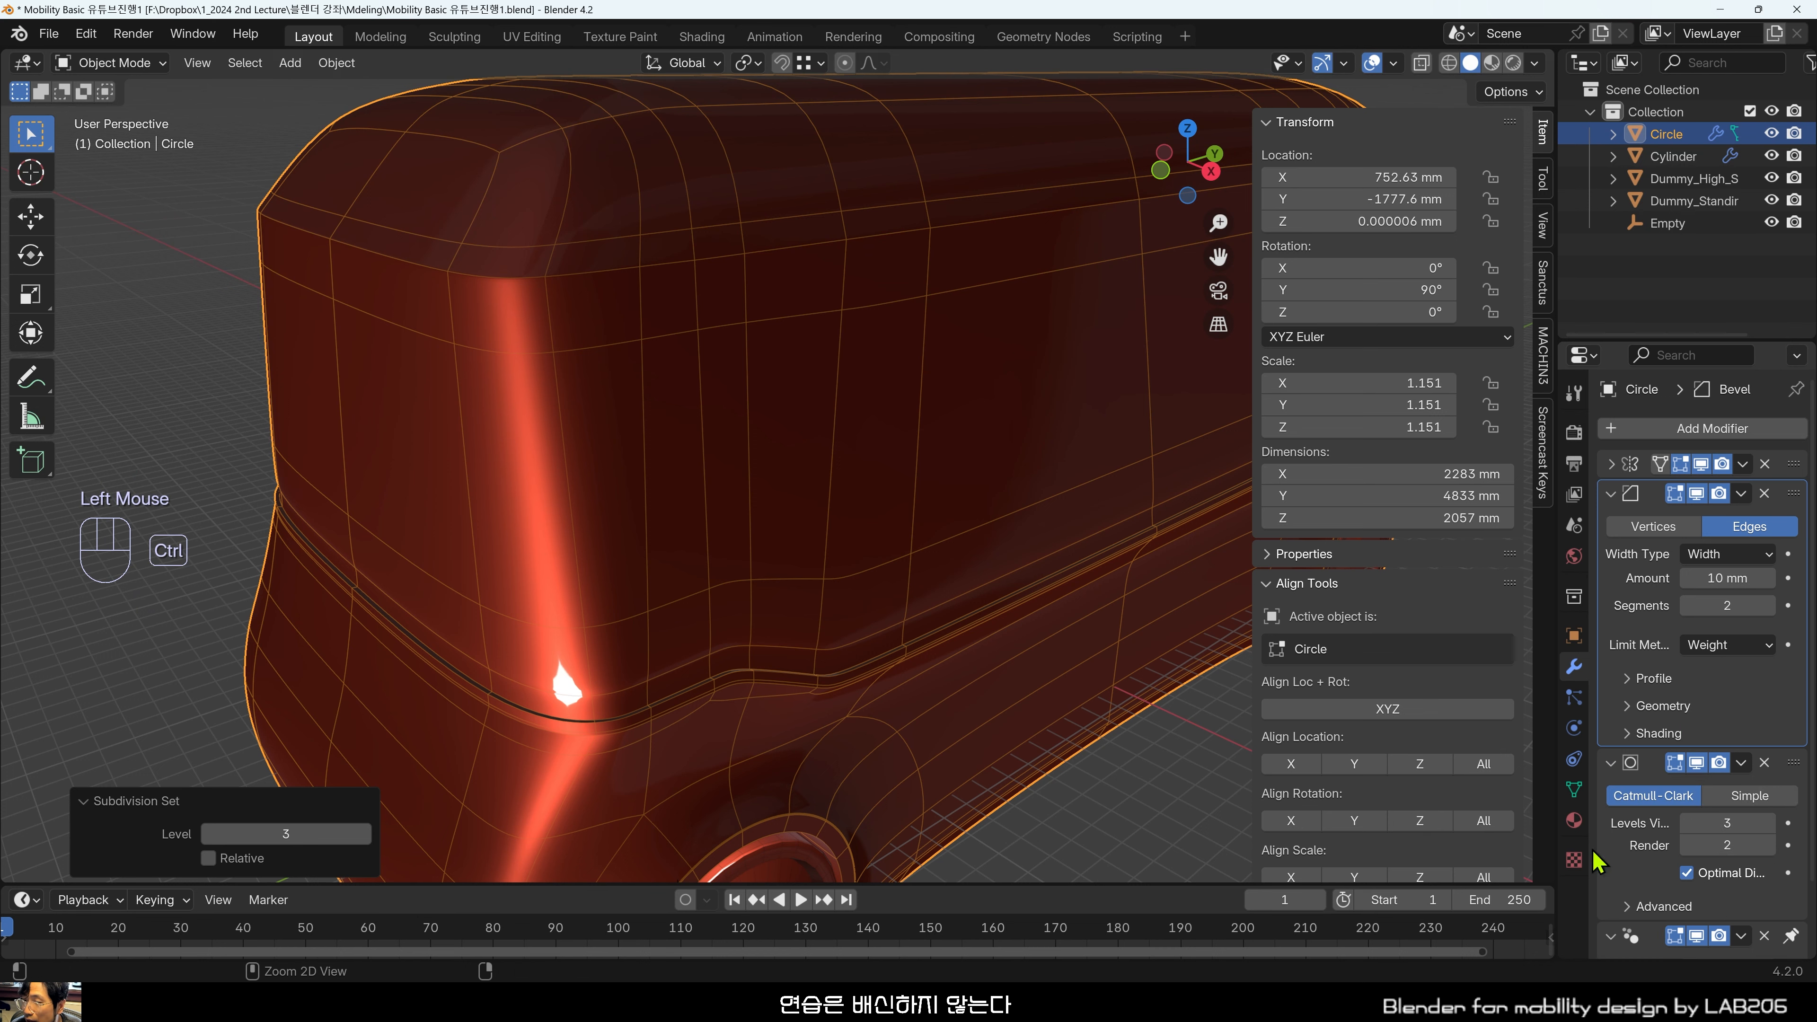
key("ctrl+2")
key("ctrl+1")
key("ctrl+2")
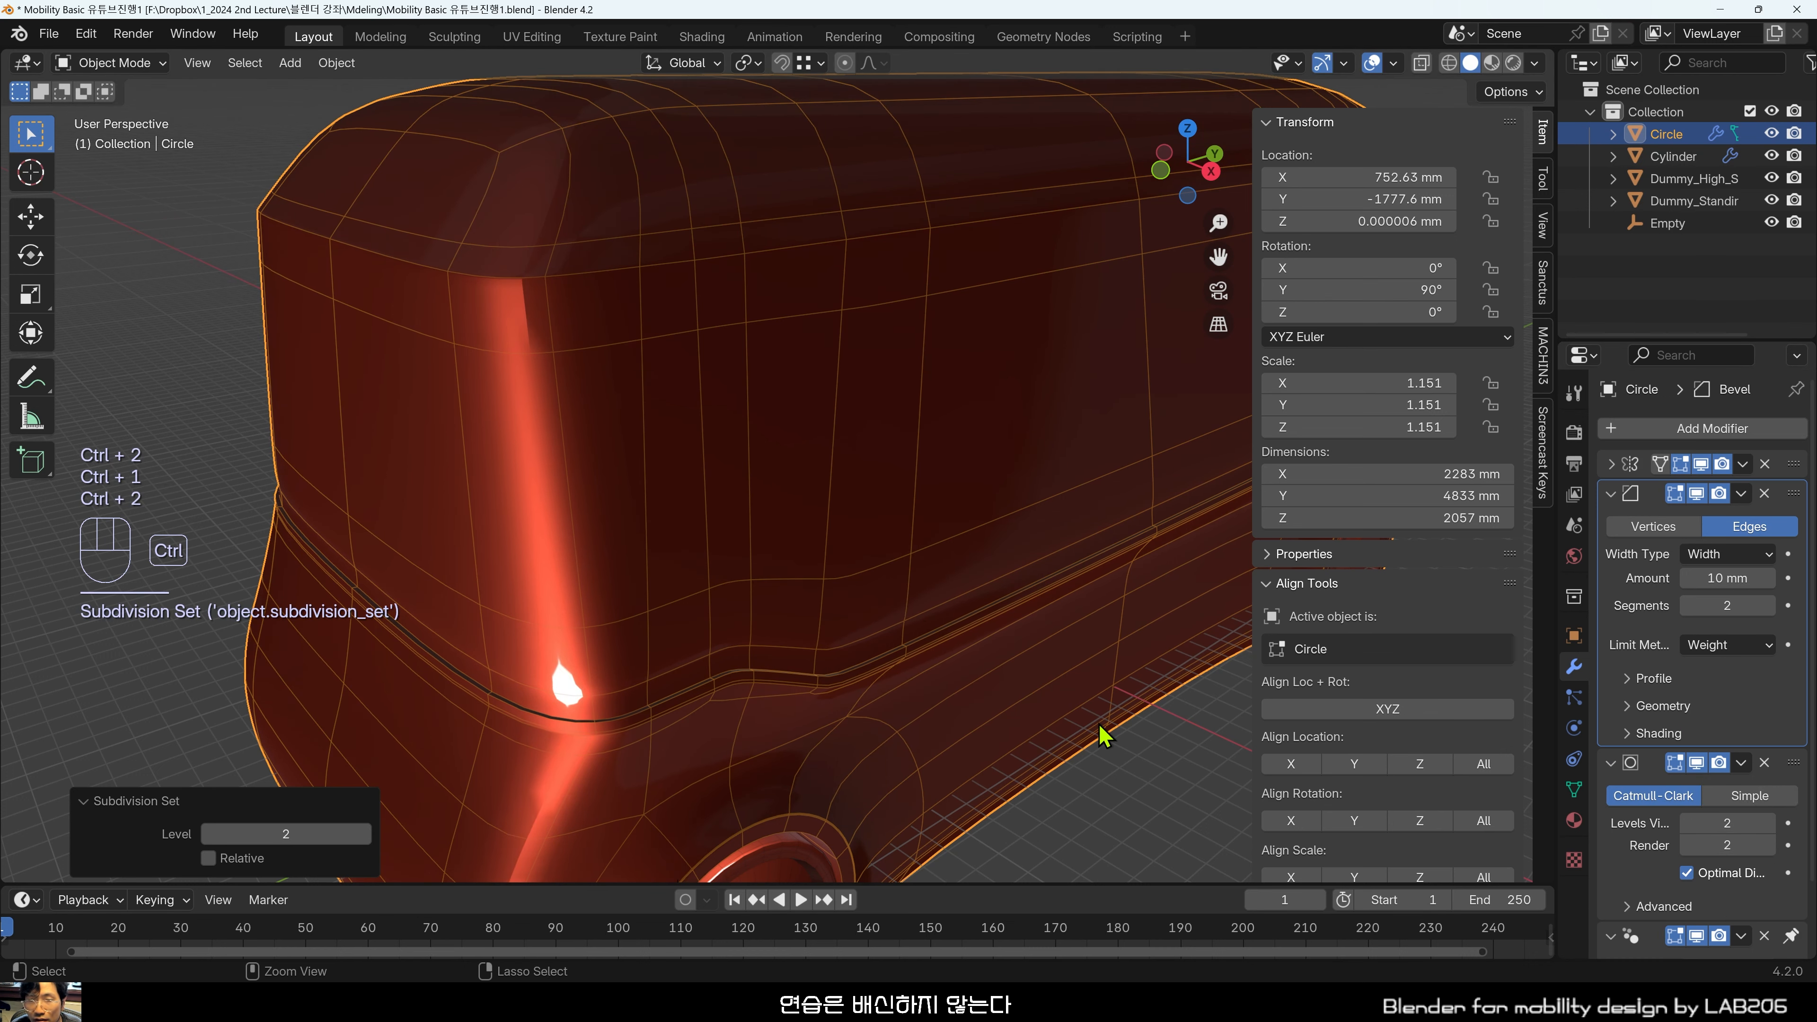
key("ctrl+1")
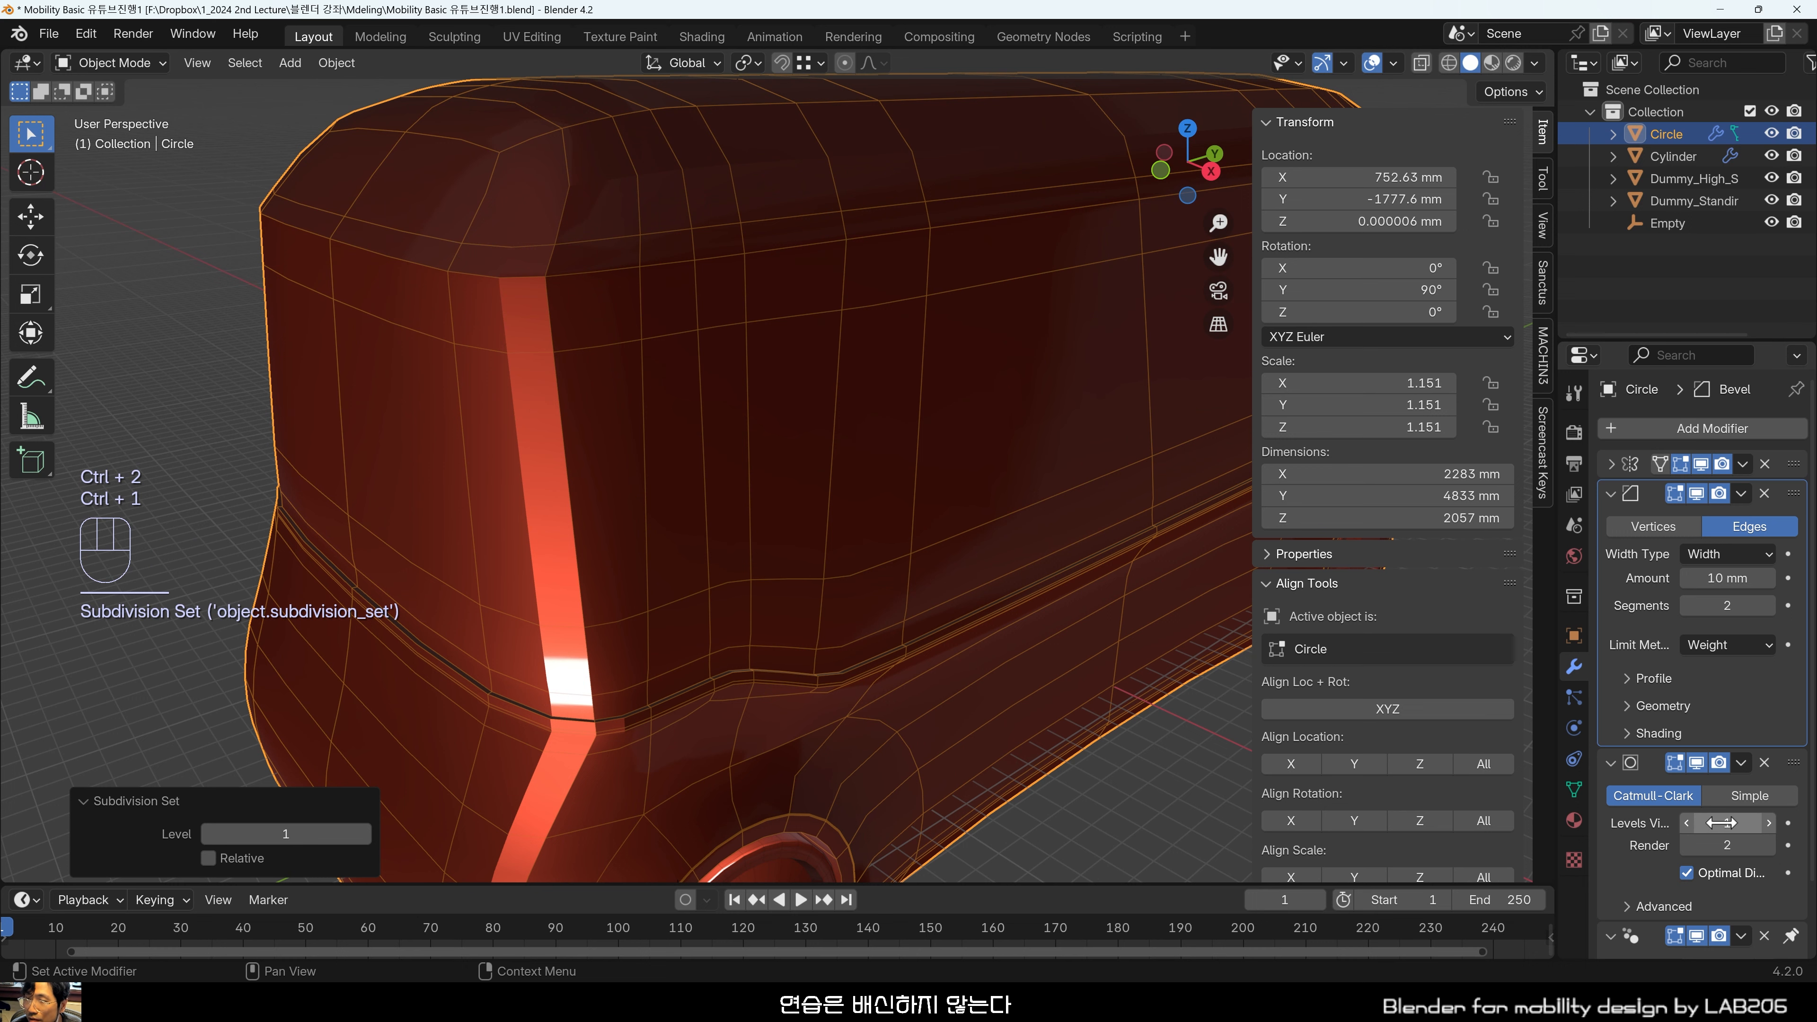
key("ctrl+2")
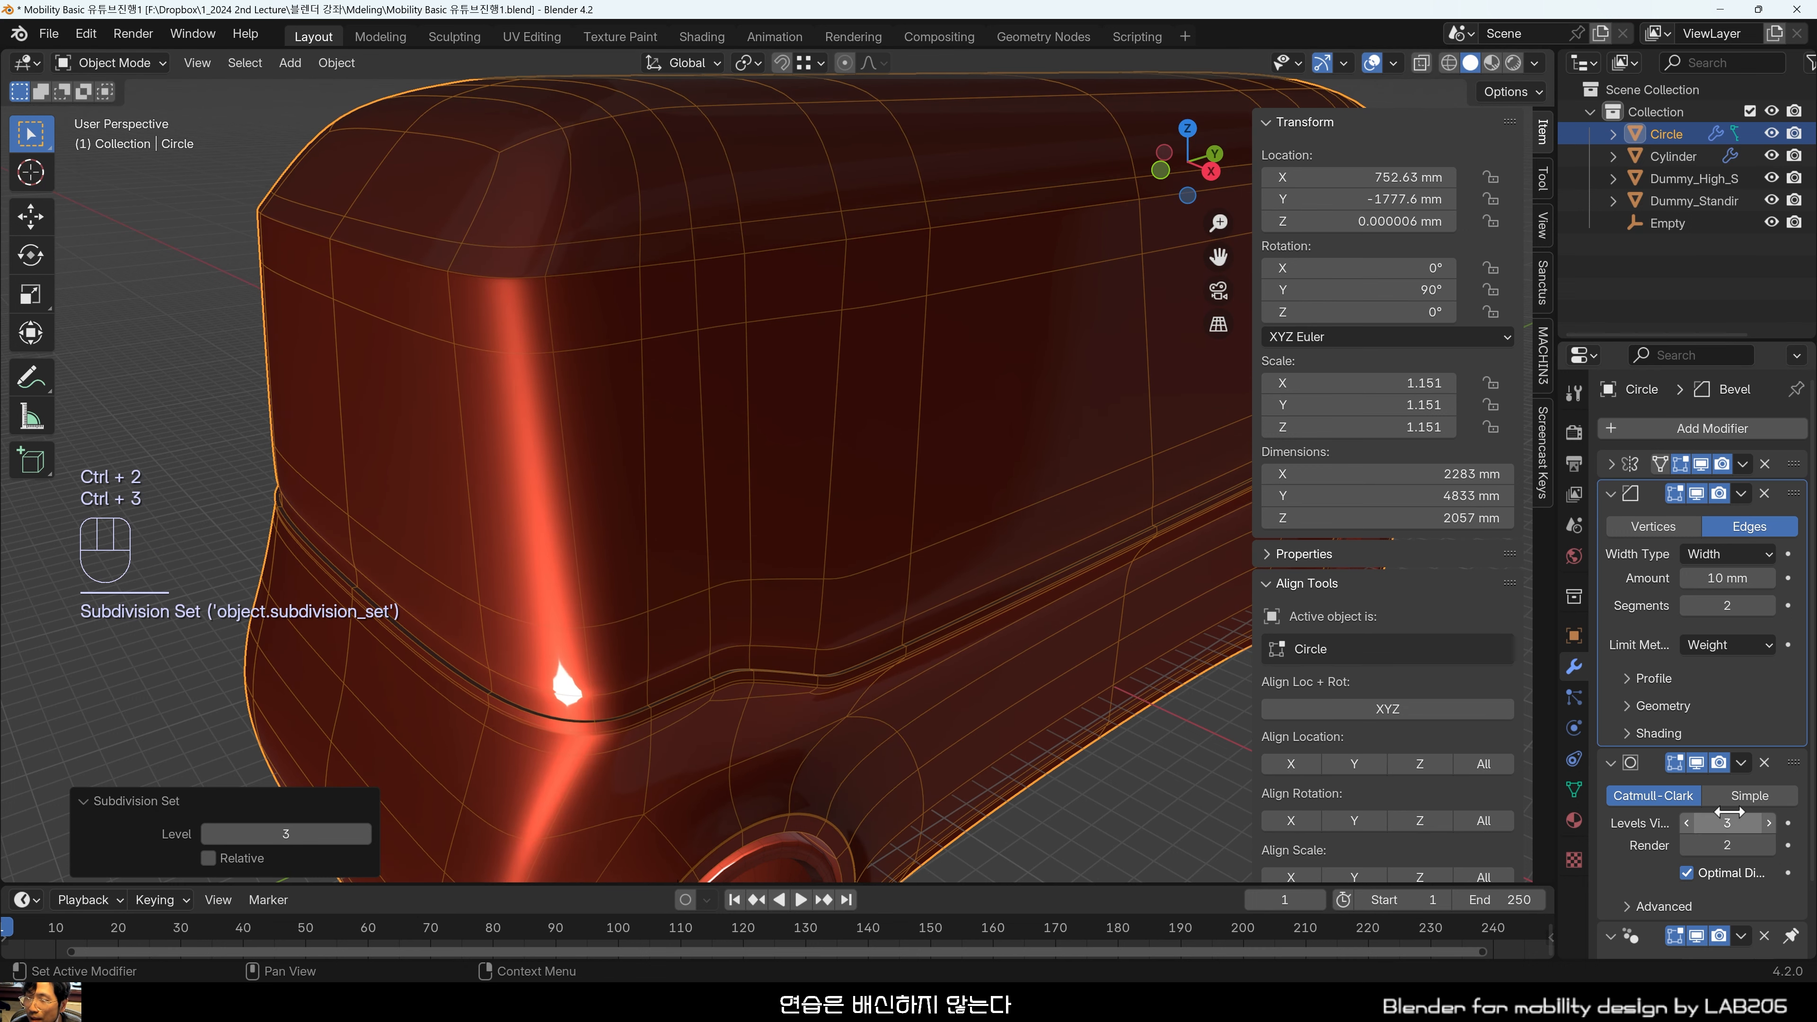
Examine the groove's edges along the body side above the wheel arch in Object Mode and Edit Mode.
middle_click_drag(1002, 680, 795, 608)
scroll(851, 717, "up", 2)
key("Tab")
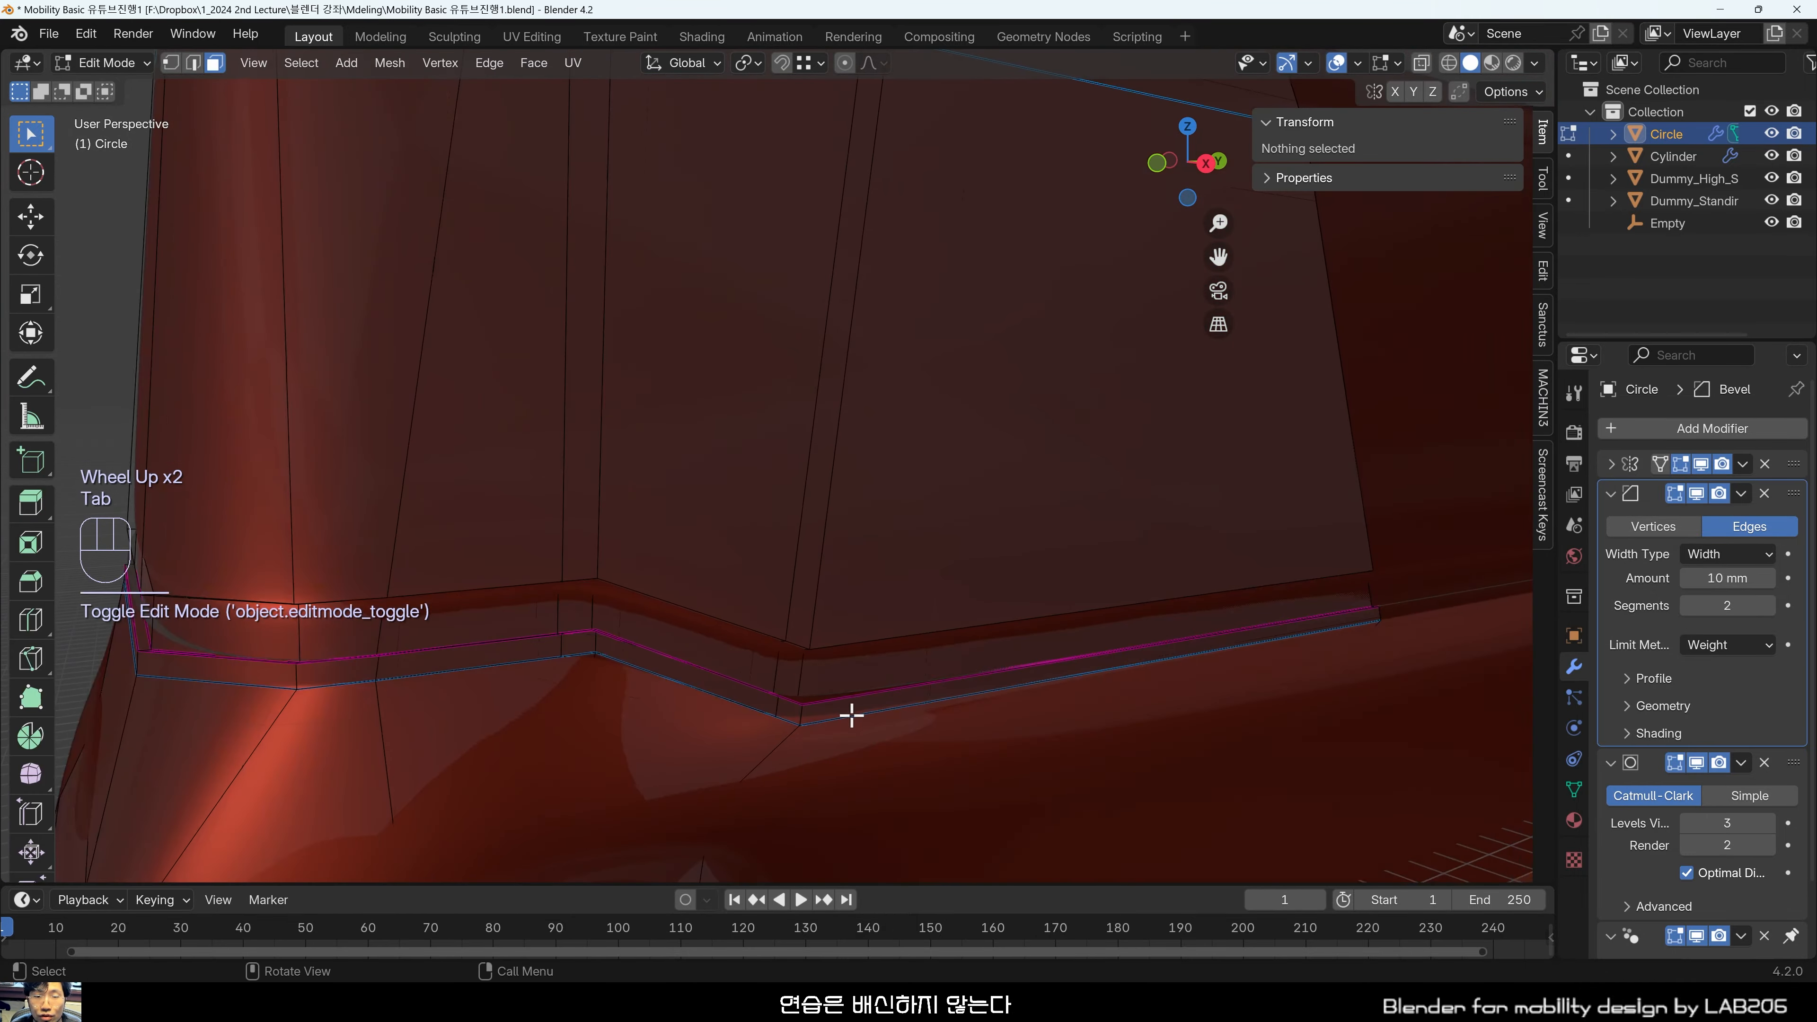
key("Tab")
middle_click_drag(851, 717, 588, 621)
scroll(769, 690, "down", 2)
scroll(588, 644, "up", 2)
scroll(588, 687, "down", 1)
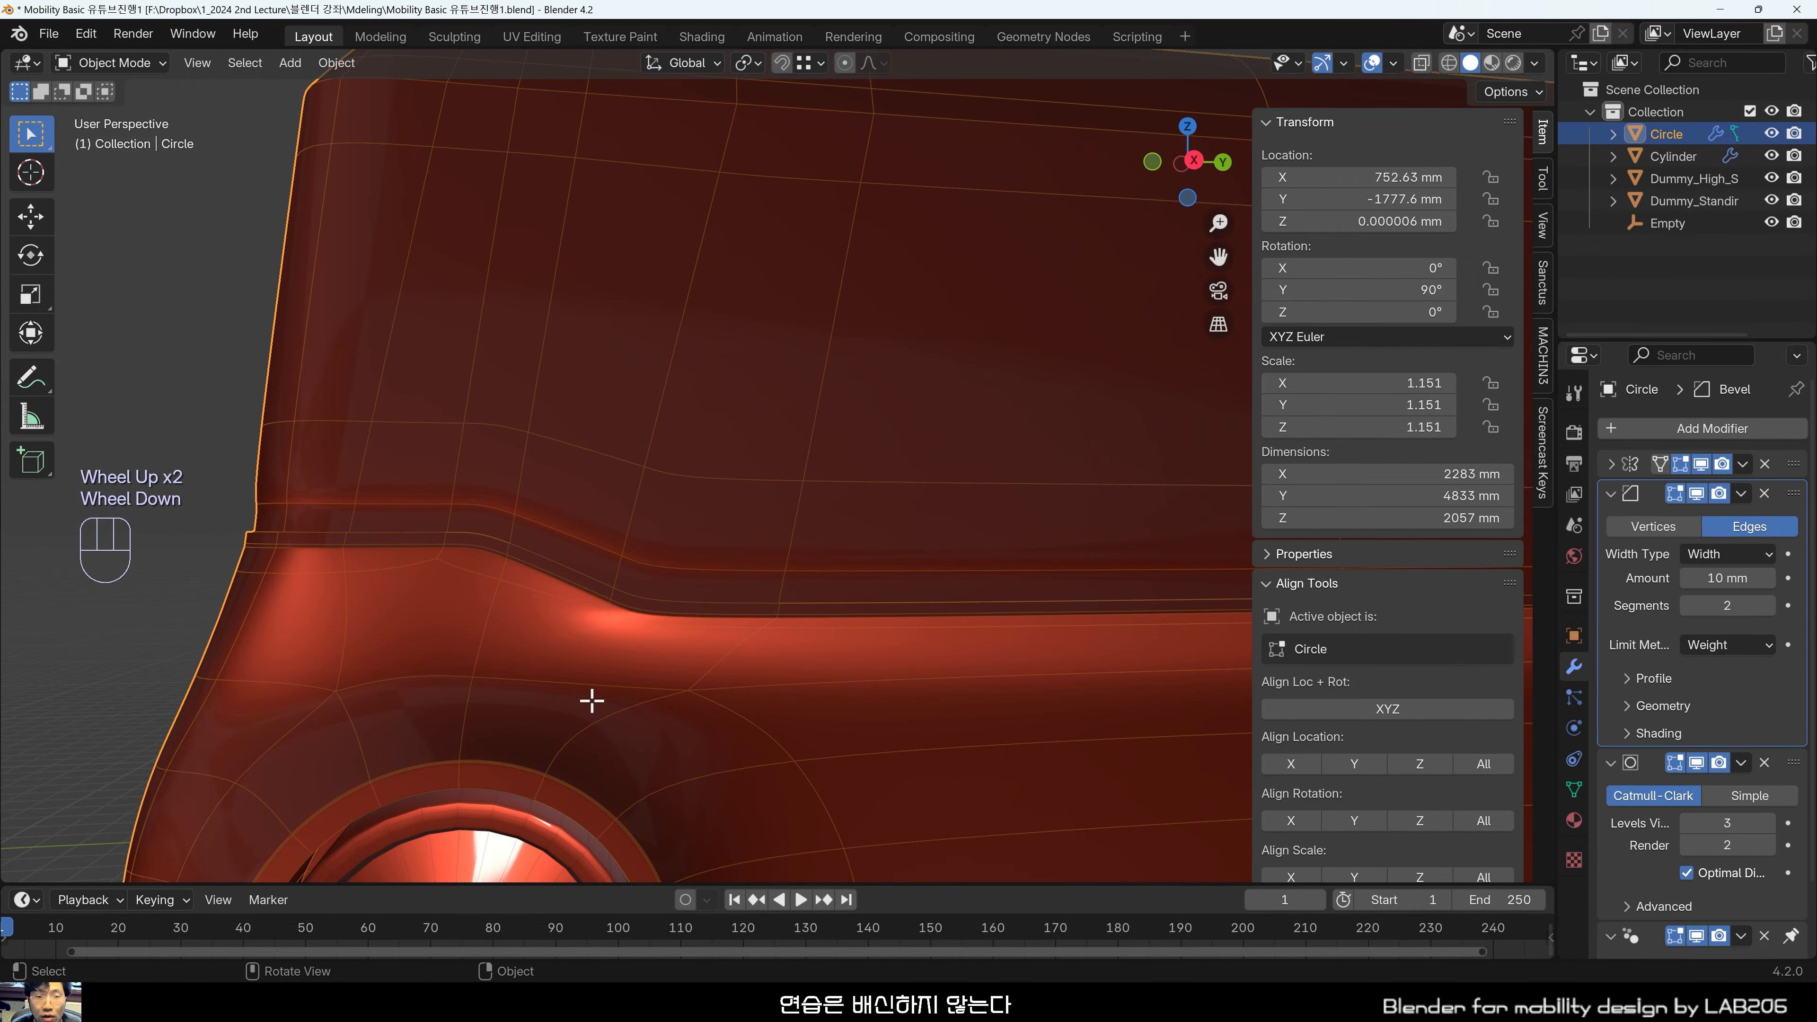
key("Tab")
mouse_move(588, 698)
middle_mouse_down()
mouse_move(591, 731)
mouse_move(649, 739)
mouse_move(596, 705)
middle_mouse_up()
key("Tab")
Select the groove's upper edge loop and set its Mean Crease to 1.00 and Mean Bevel Weight to 0.82.
key("Tab")
scroll(702, 641, "up", 1)
middle_click_drag(701, 641, 823, 680)
scroll(658, 685, "down", 1)
left_click(705, 676)
key("2")
left_click(701, 680)
left_click(701, 680, "alt")
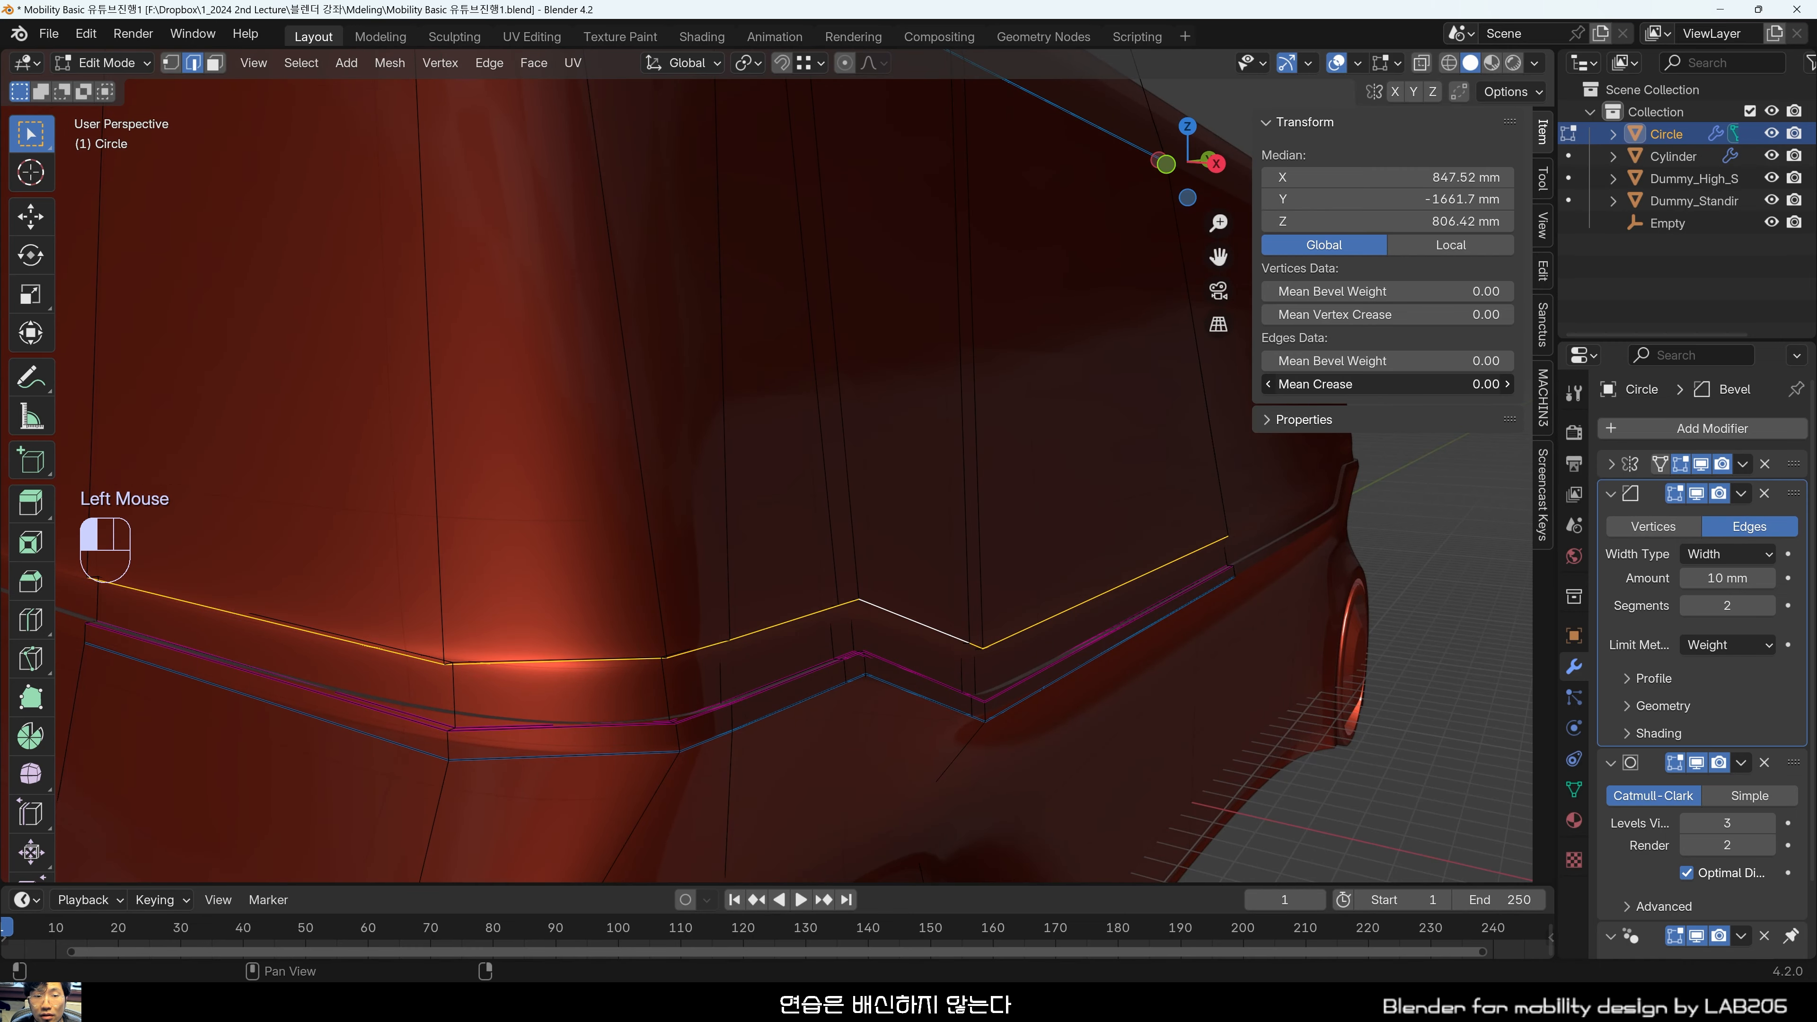
left_click_drag(1282, 367, 1358, 368)
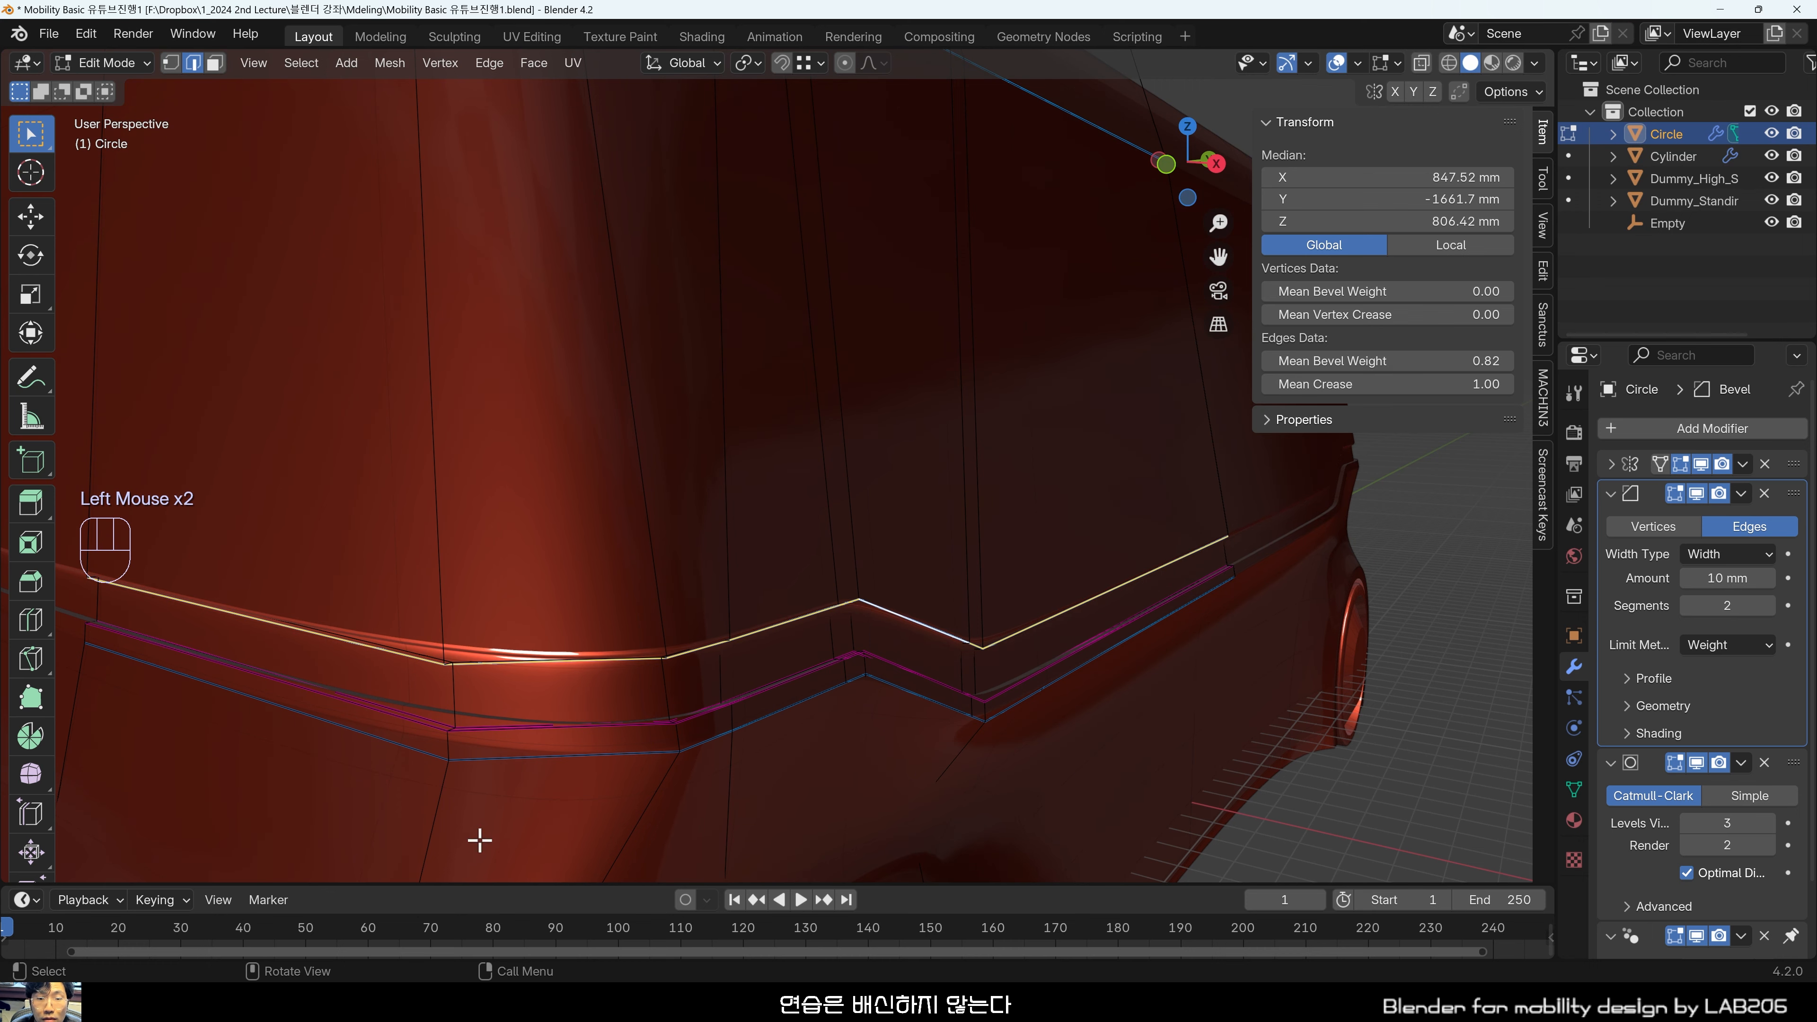
Set the Mean Bevel Weight of the groove's upper edge loop to 0.00.
scroll(479, 840, "up", 2)
middle_click_drag(523, 806, 963, 570, "shift")
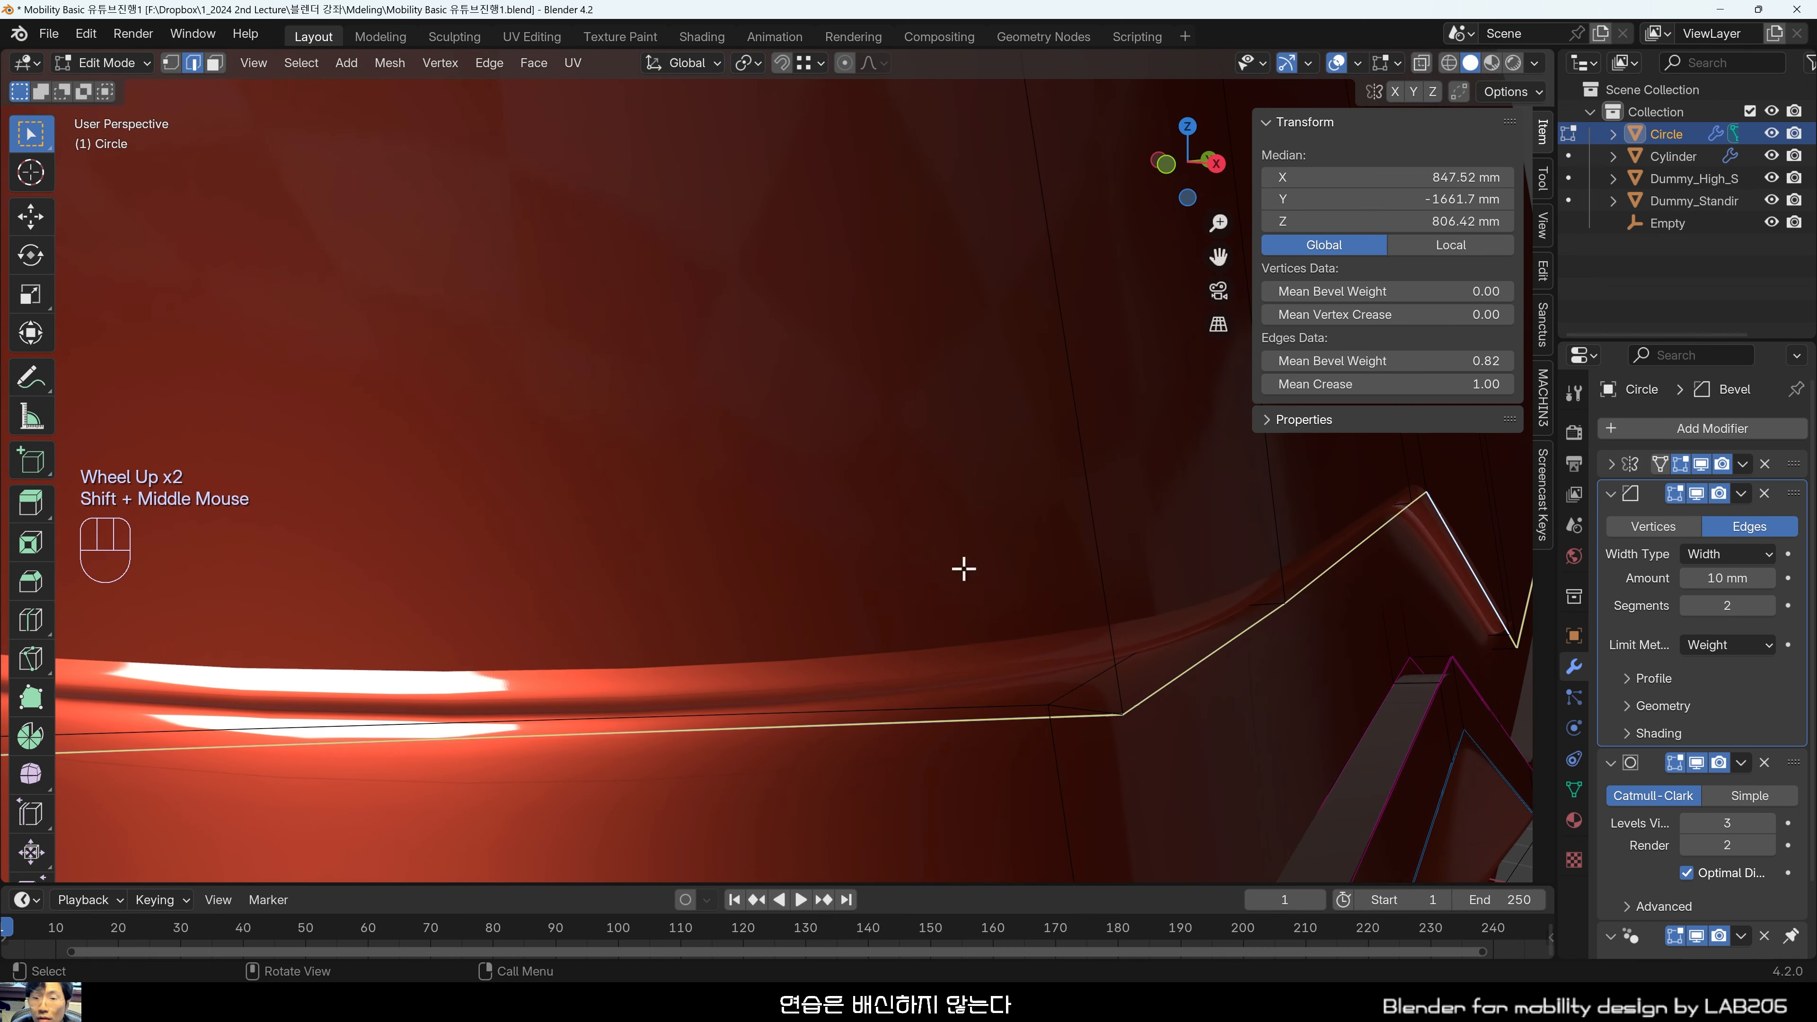
left_click_drag(1451, 361, 1388, 360)
scroll(790, 690, "down", 1)
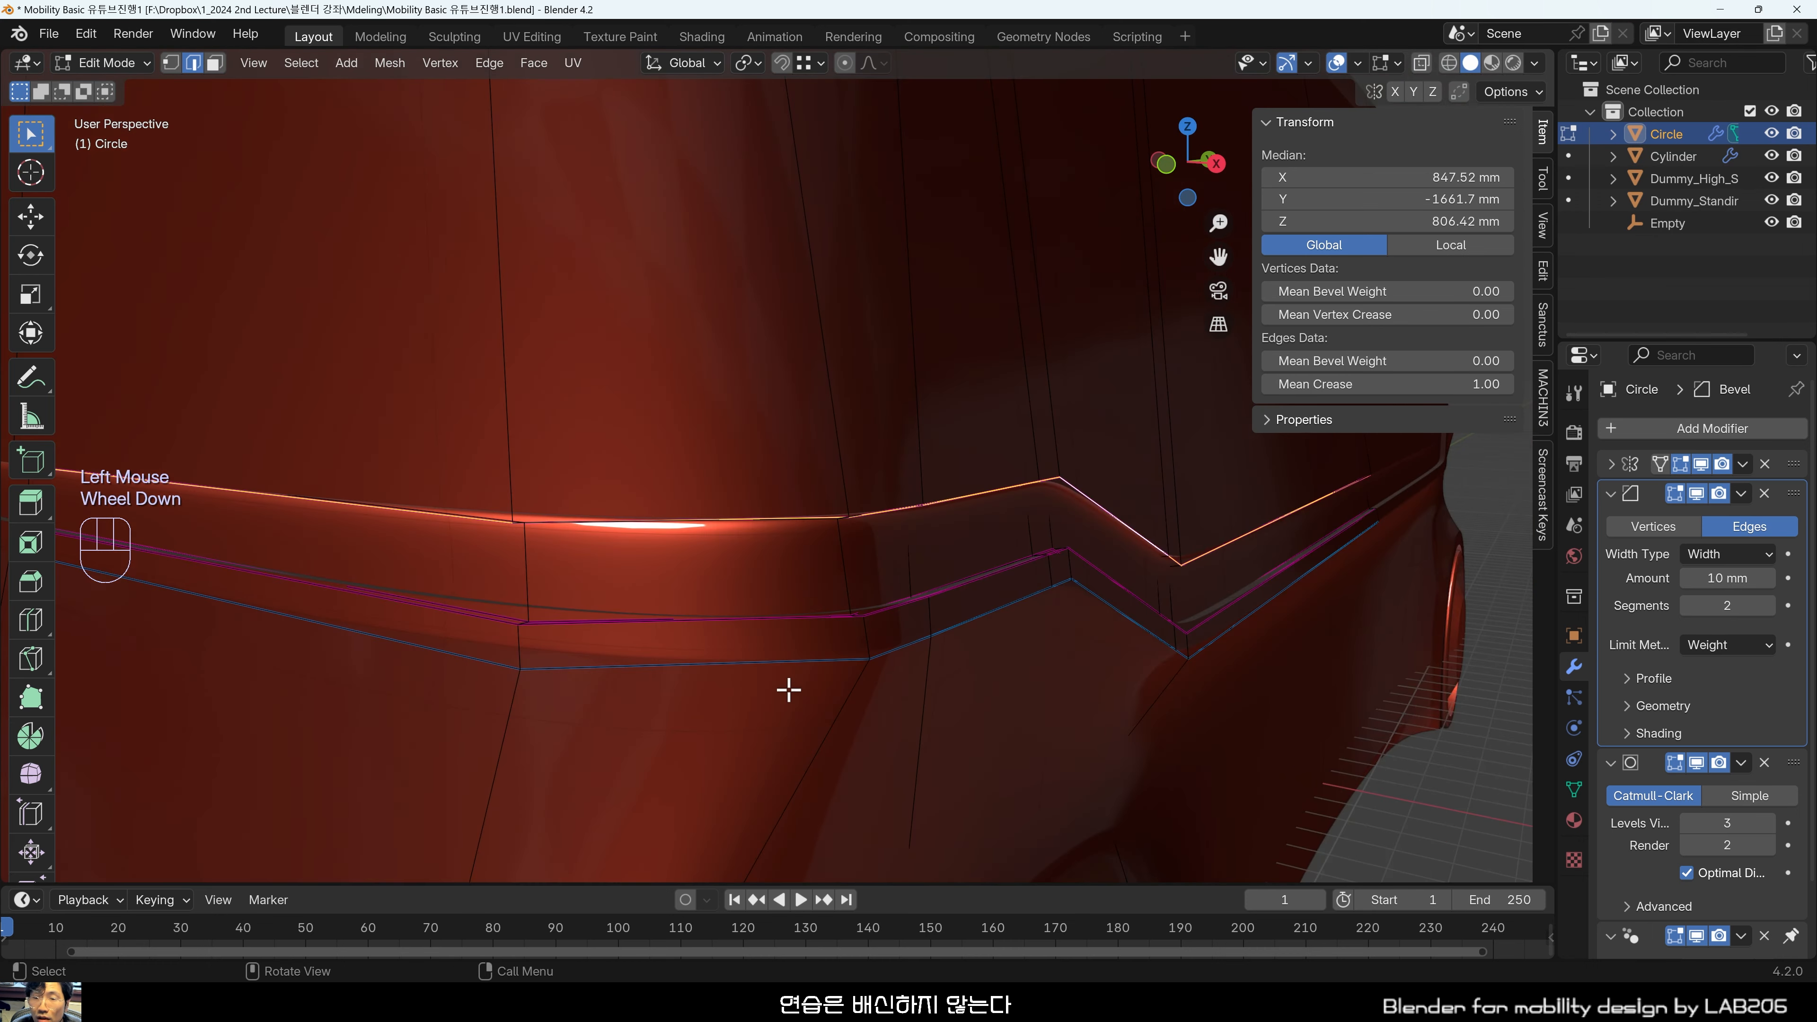
middle_click_drag(790, 690, 823, 673)
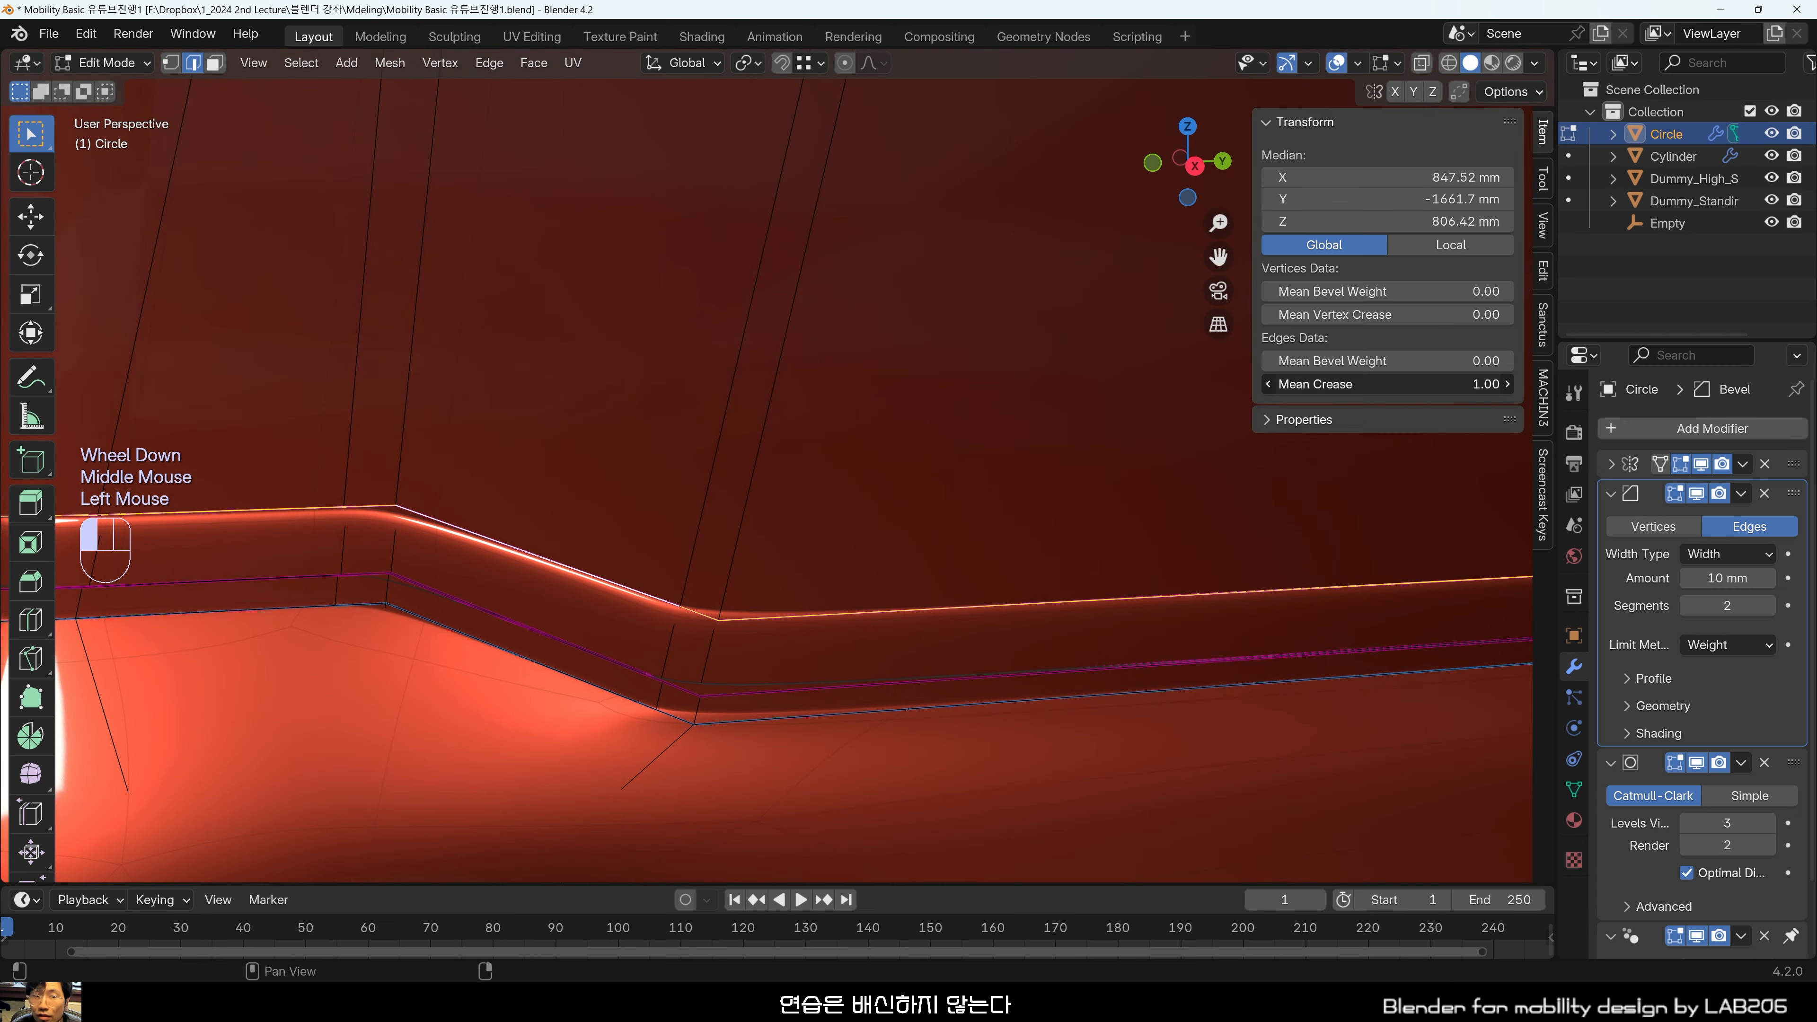
Check the creased upper edge of the groove around the wheel arch in Object Mode.
scroll(747, 507, "down", 2)
key("Tab")
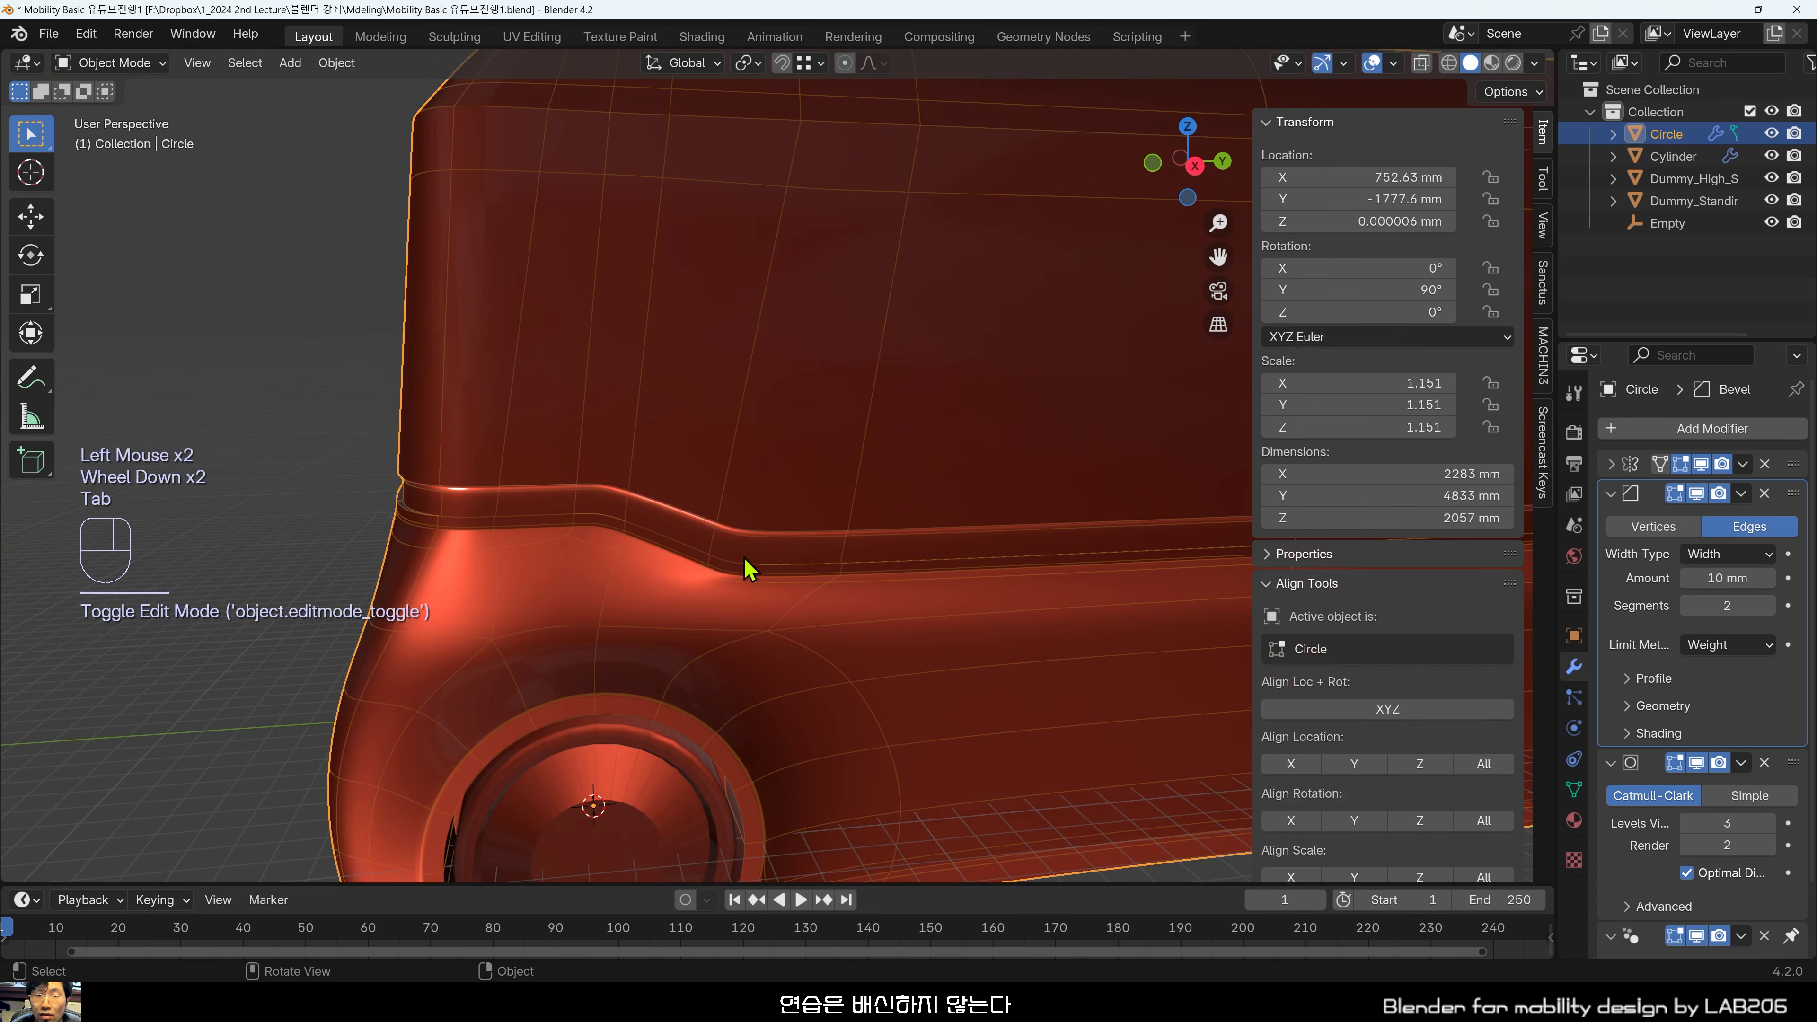
left_click(184, 433)
middle_click_drag(185, 433, 364, 490)
scroll(651, 619, "up", 2)
middle_click_drag(656, 629, 720, 570)
scroll(495, 601, "down", 1)
Add a single loop cut just above the groove's upper edge, slid down toward it at a factor of 0.921.
key("Tab")
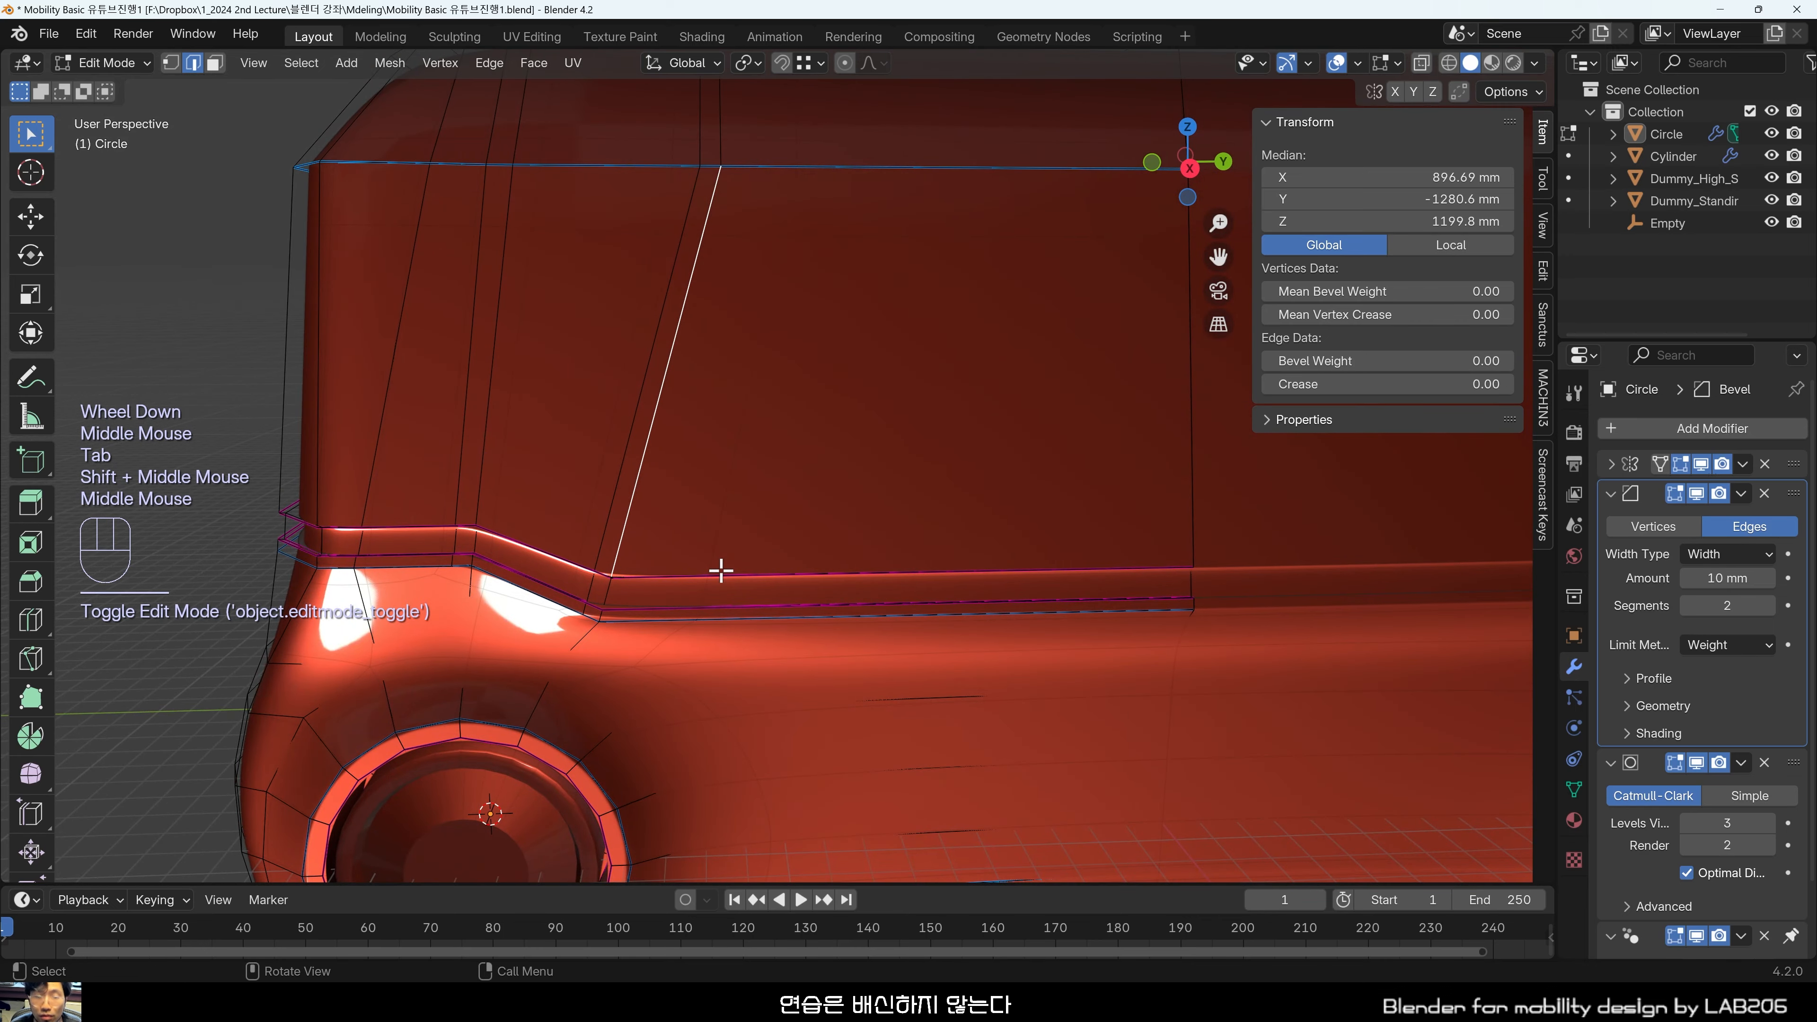
key("ctrl+r")
left_click(649, 493)
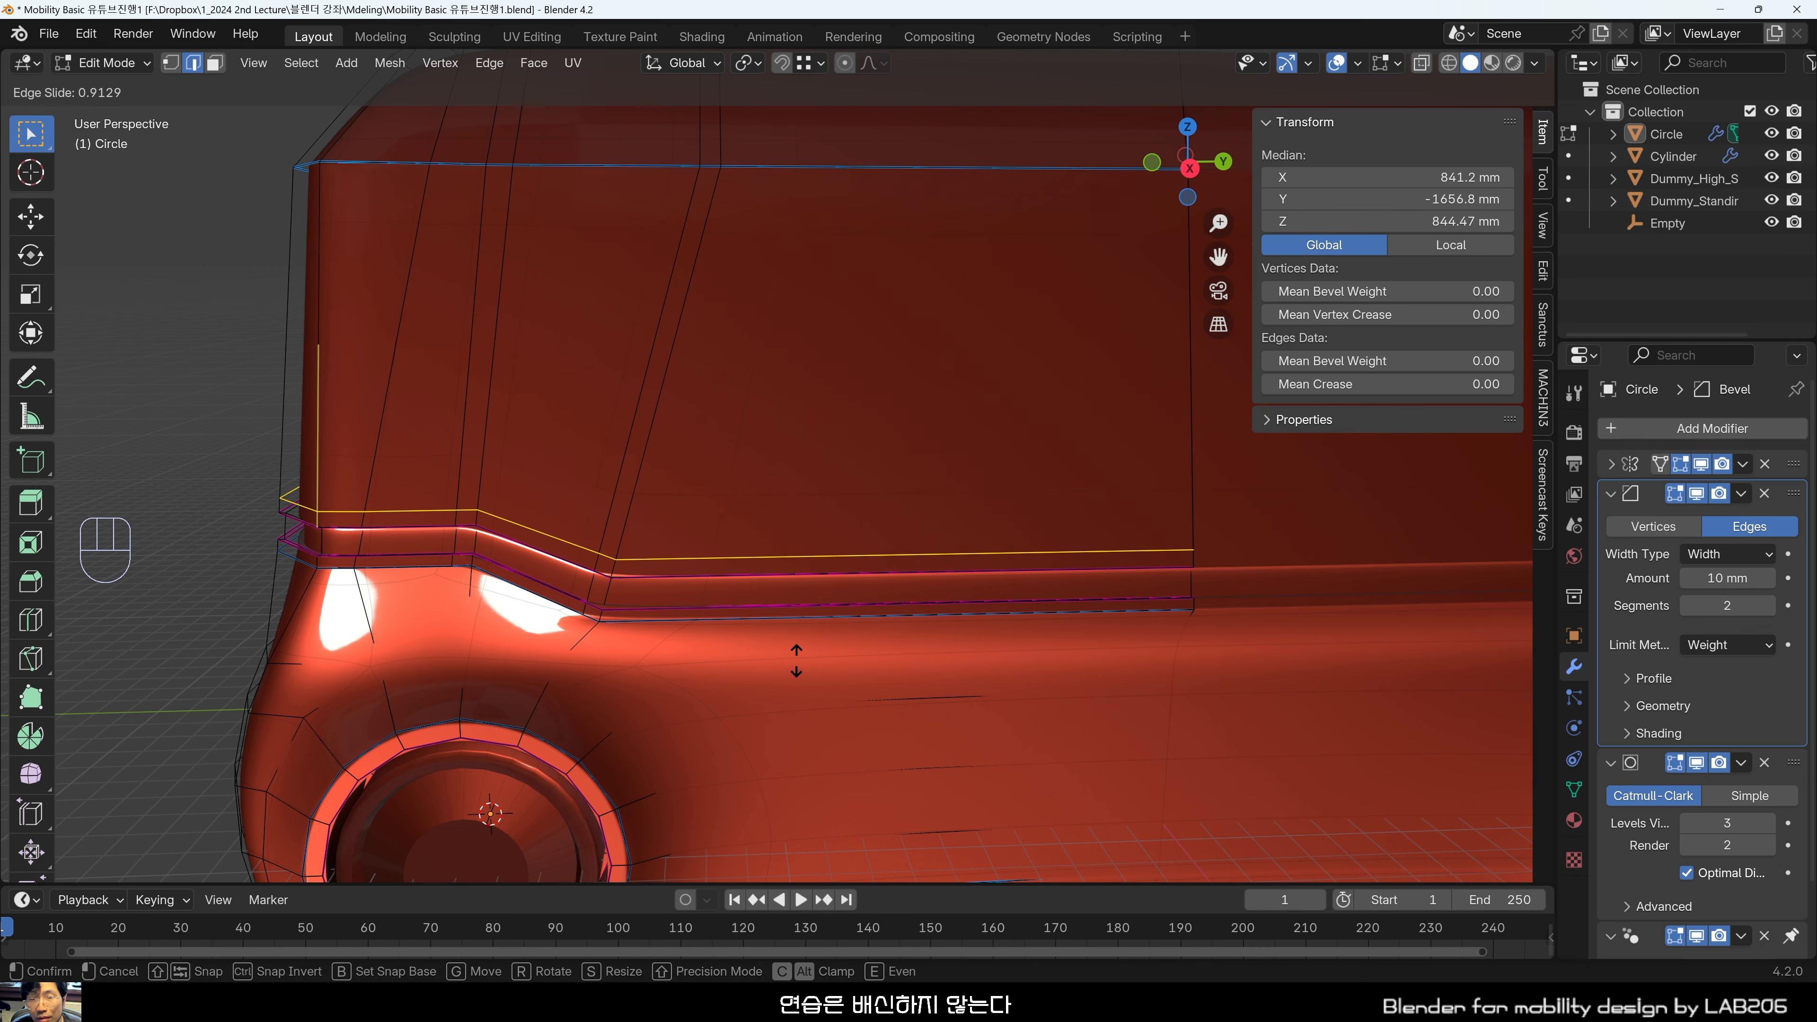
left_click(797, 662)
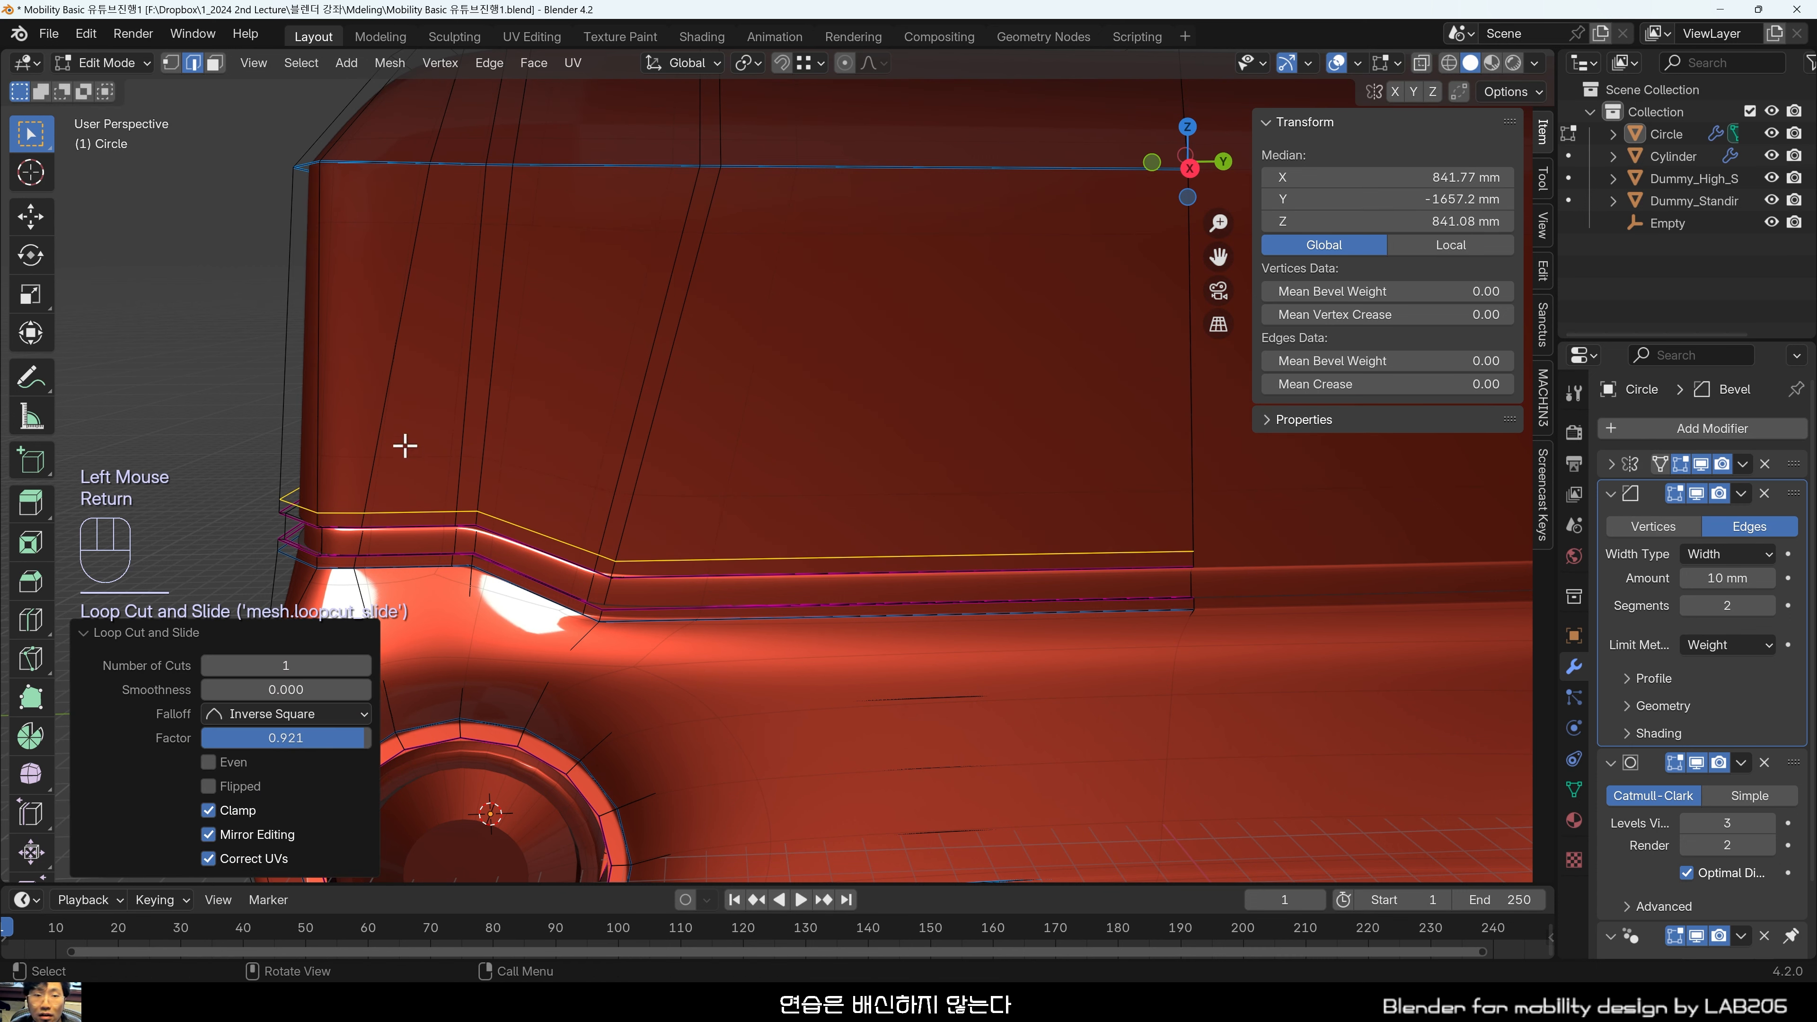
Examine the finished groove along the whole body side in Object Mode with nothing selected.
left_click(199, 361)
middle_click_drag(199, 362, 412, 360)
middle_click_drag(892, 417, 621, 630, "shift")
scroll(814, 366, "down", 2)
key("Tab")
scroll(753, 568, "down", 1)
scroll(723, 612, "up", 2)
scroll(815, 710, "down", 2)
scroll(815, 710, "up", 2)
scroll(815, 710, "up", 1)
mouse_move(815, 710)
middle_mouse_down()
mouse_move(730, 641)
mouse_move(754, 600)
mouse_move(585, 619)
mouse_move(681, 658)
mouse_move(794, 593)
mouse_move(831, 710)
mouse_move(844, 693)
middle_mouse_up()
key("Tab")
key("Tab")
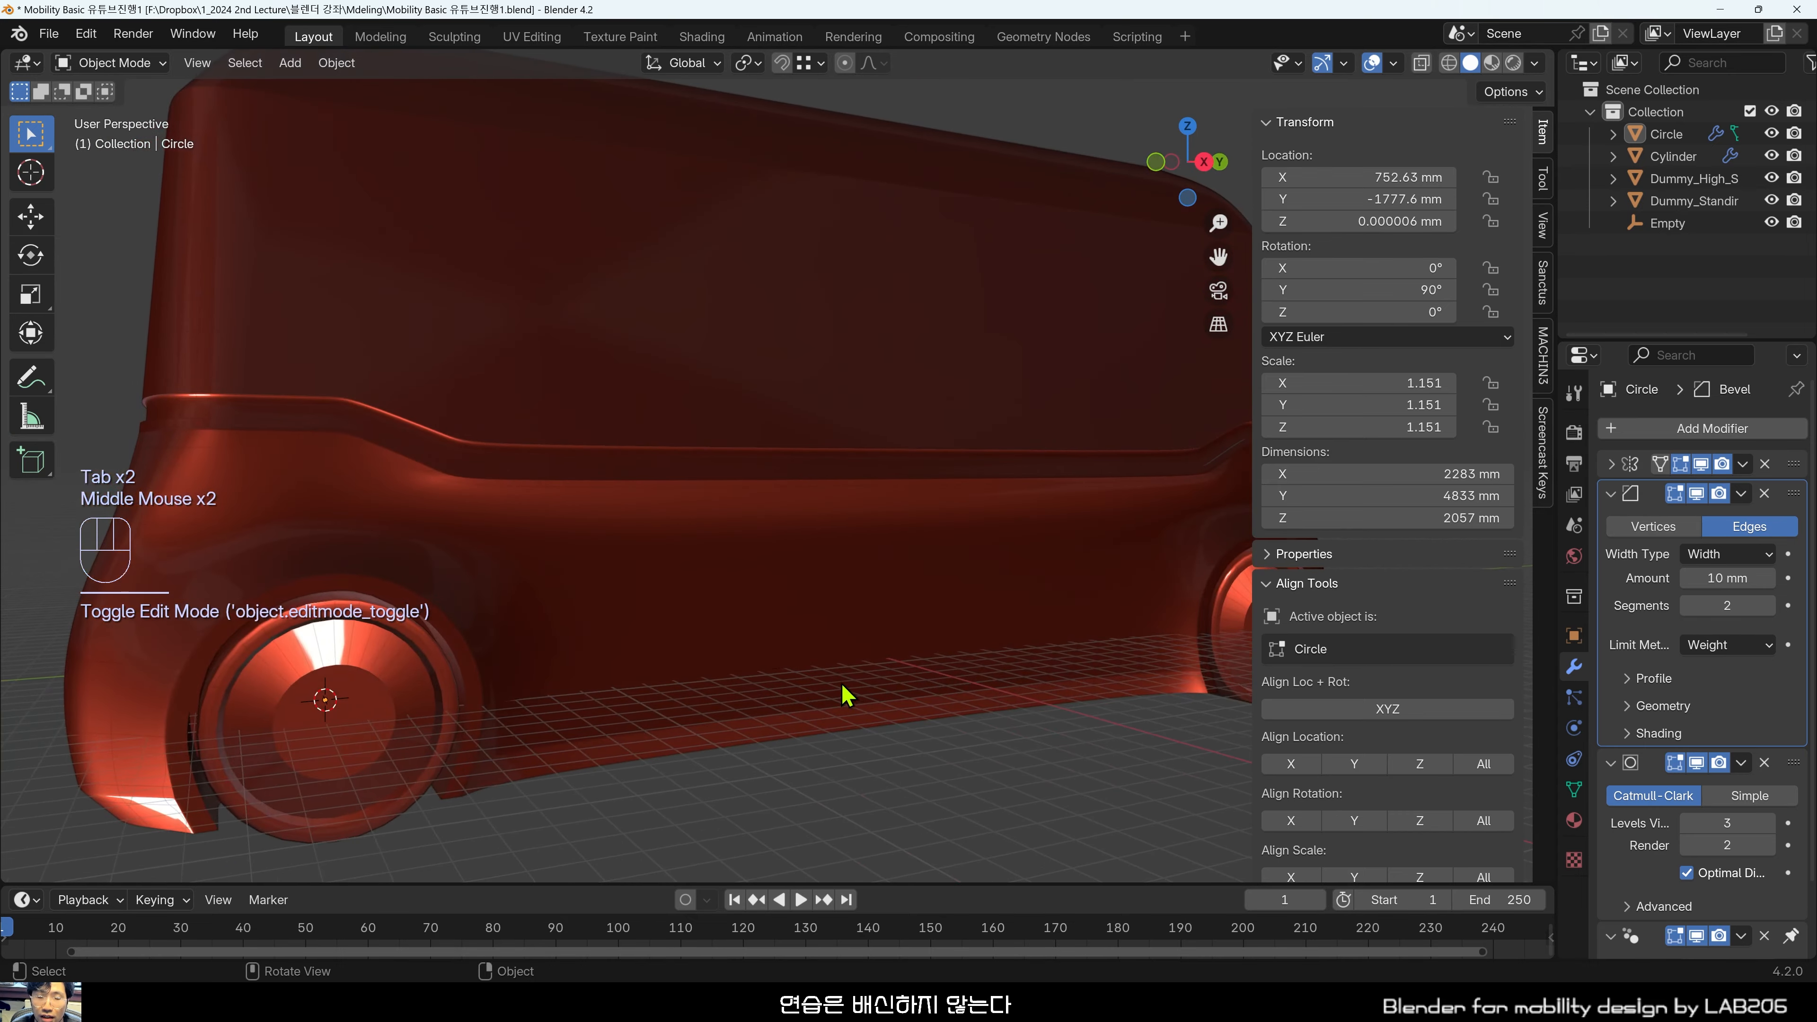
Move the two middle horizontal edges of the lower body side between the wheels outward along X by about 14 mm.
key("Tab")
left_click(710, 607)
middle_click_drag(709, 607, 783, 609, "shift")
scroll(884, 637, "up", 2)
key("alt+z")
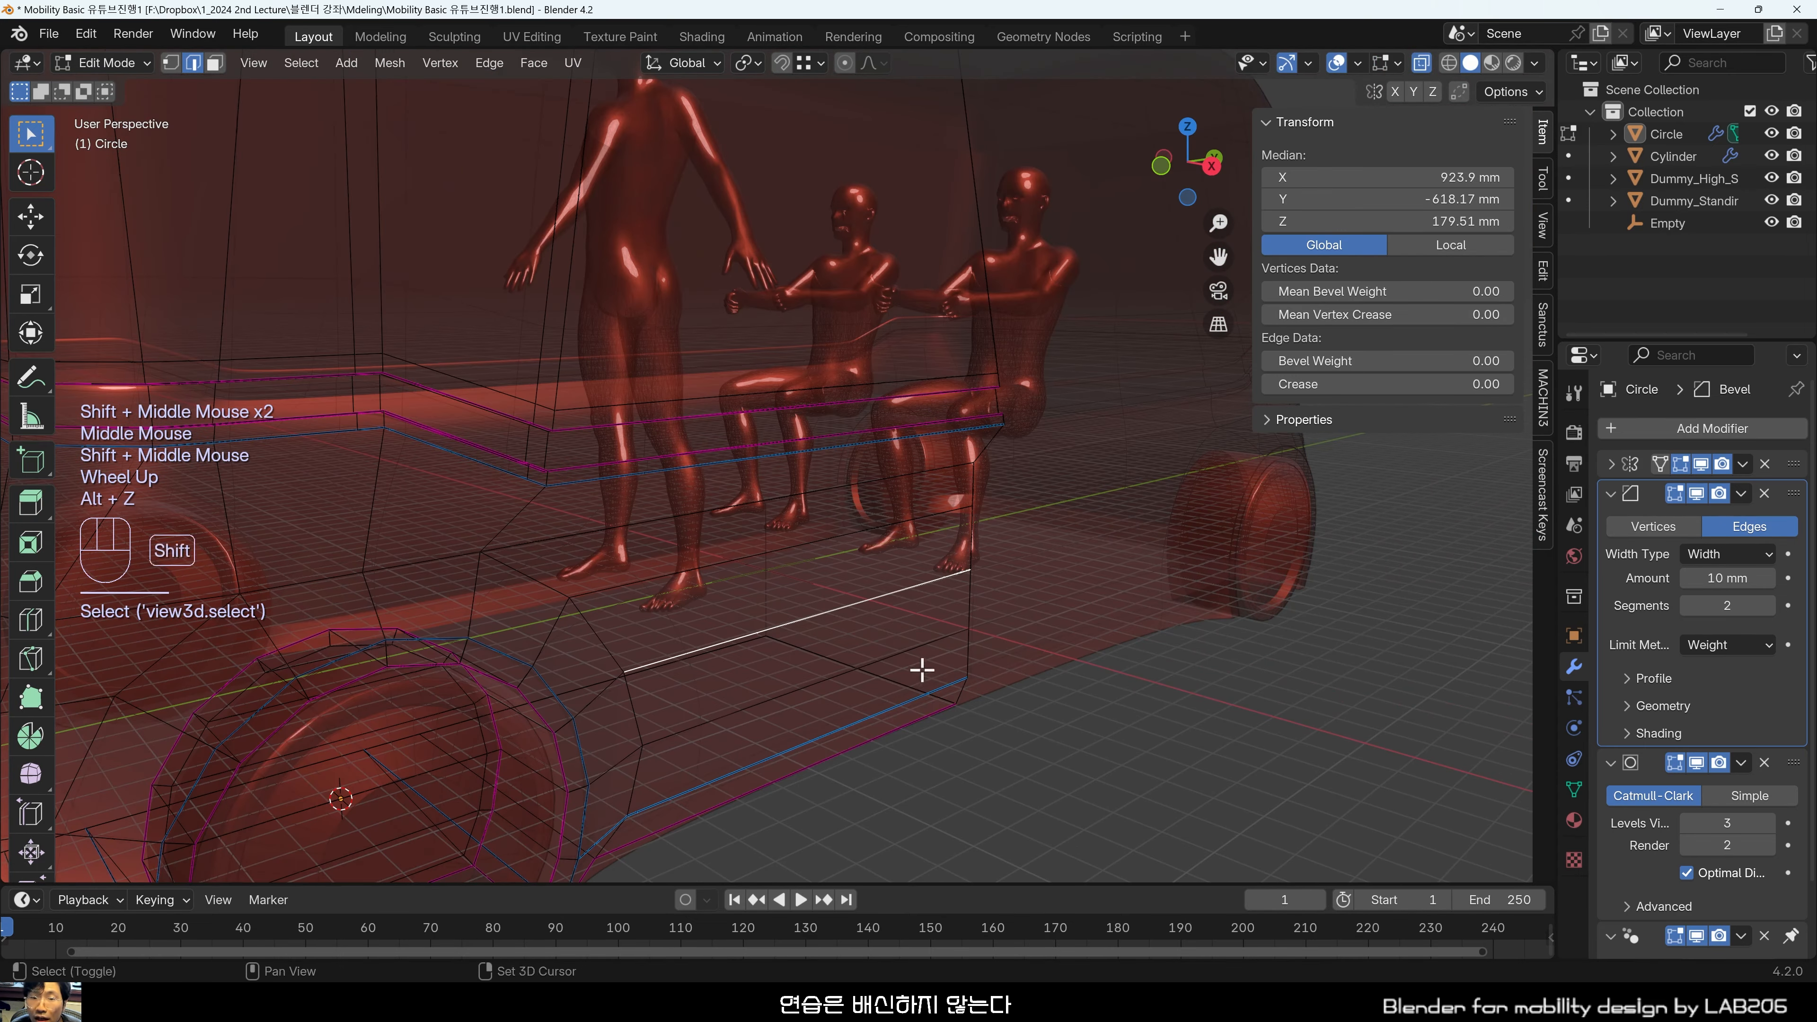
middle_click_drag(922, 670, 865, 645, "shift")
scroll(815, 706, "up", 1)
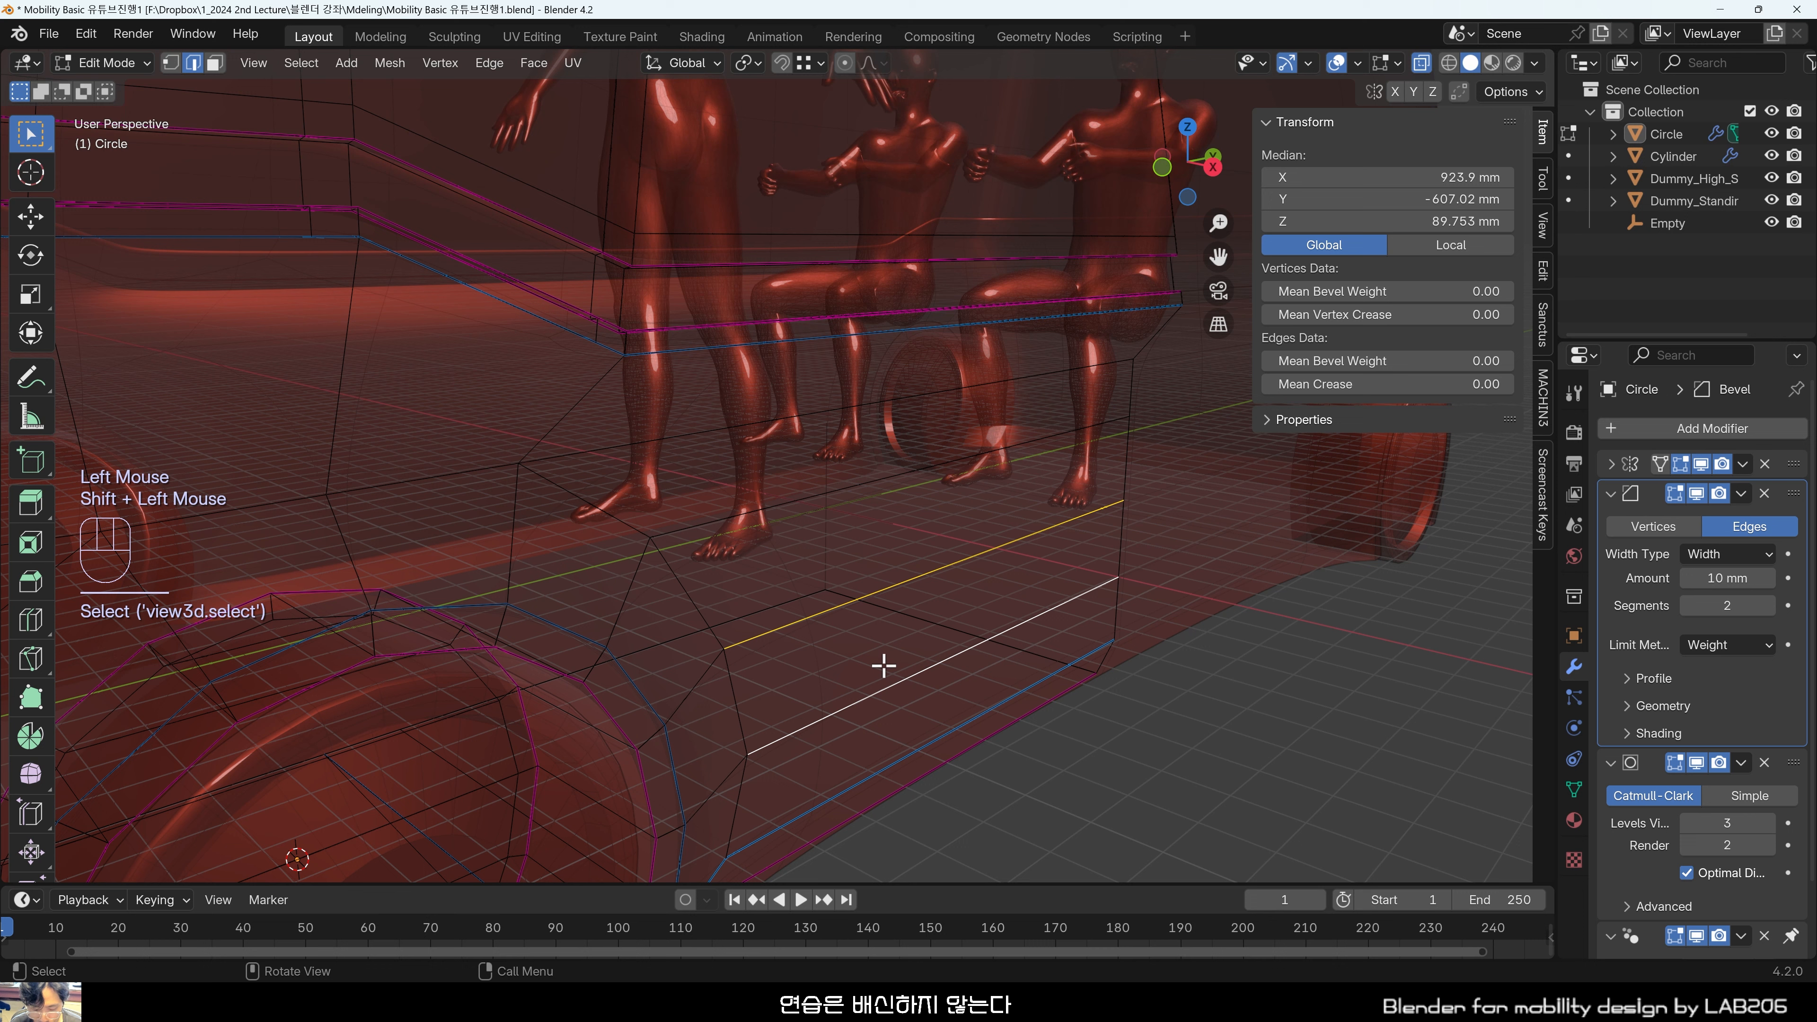
key("g")
key("x")
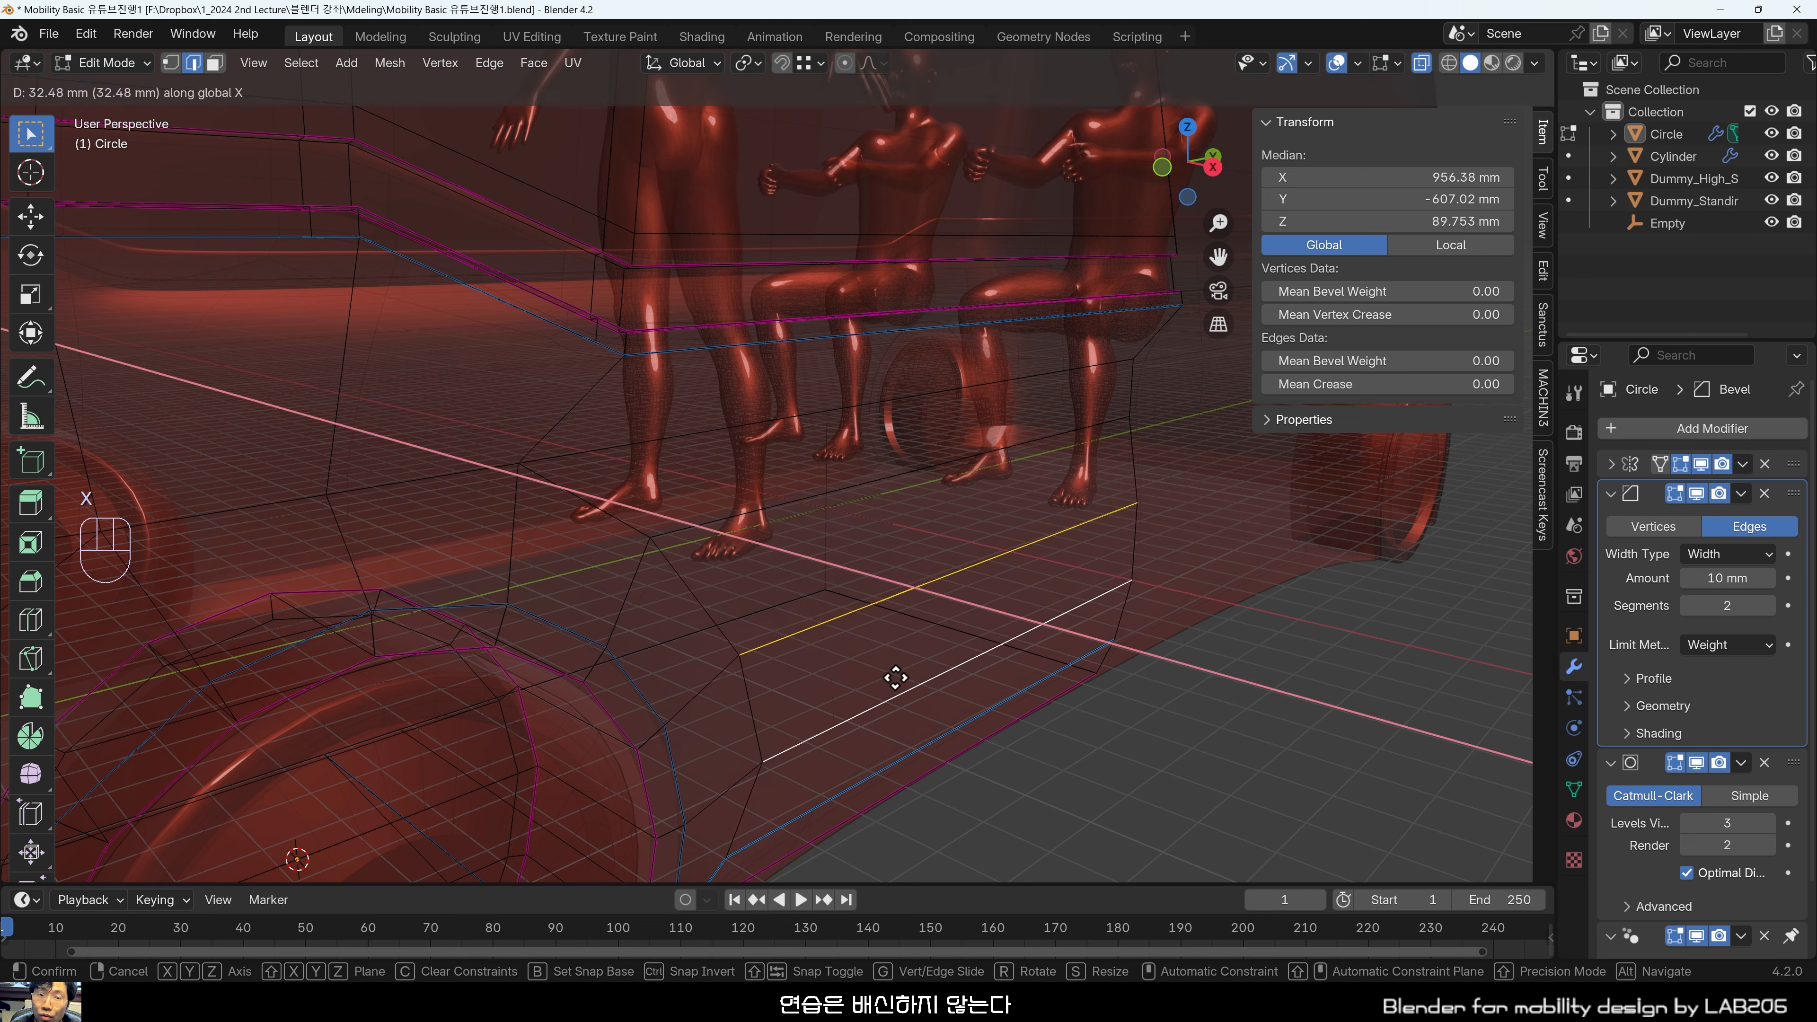
left_click(891, 664)
Push the next higher side edge outward along X, and the edge just below it outward by about 13.7 mm.
left_click(910, 484)
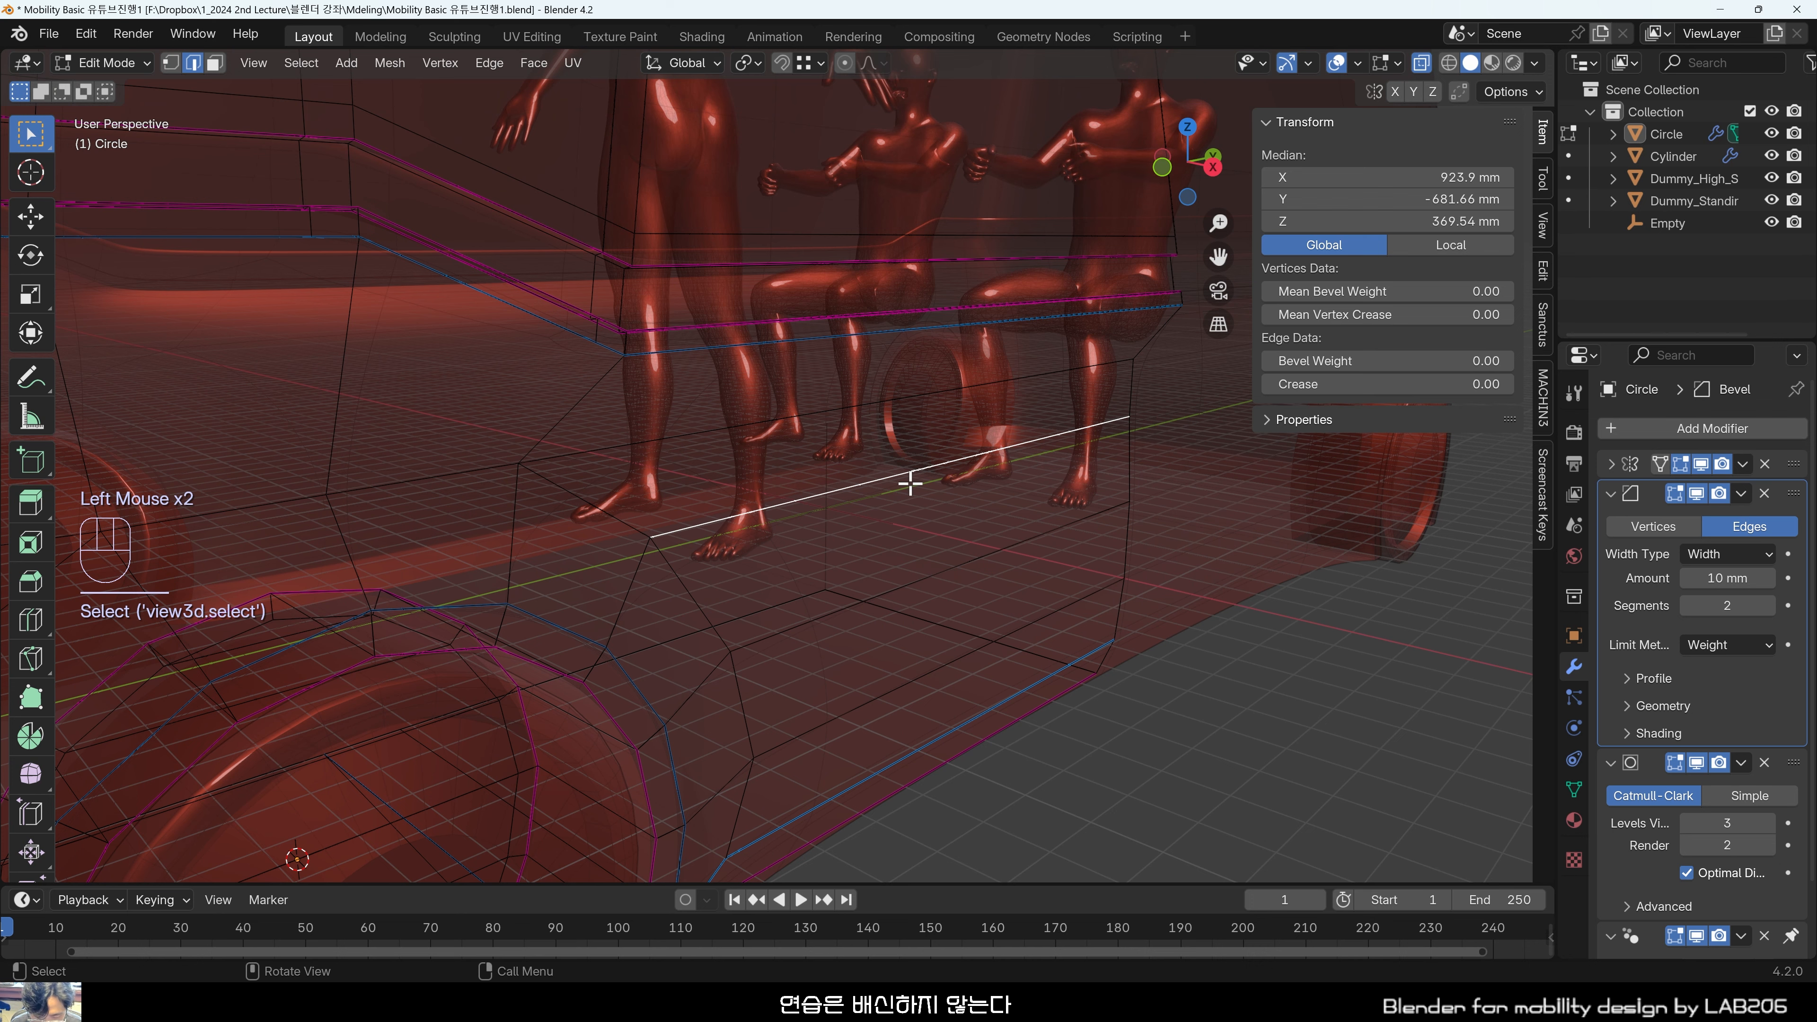
key("g")
key("x")
left_click(919, 501)
left_click(953, 550)
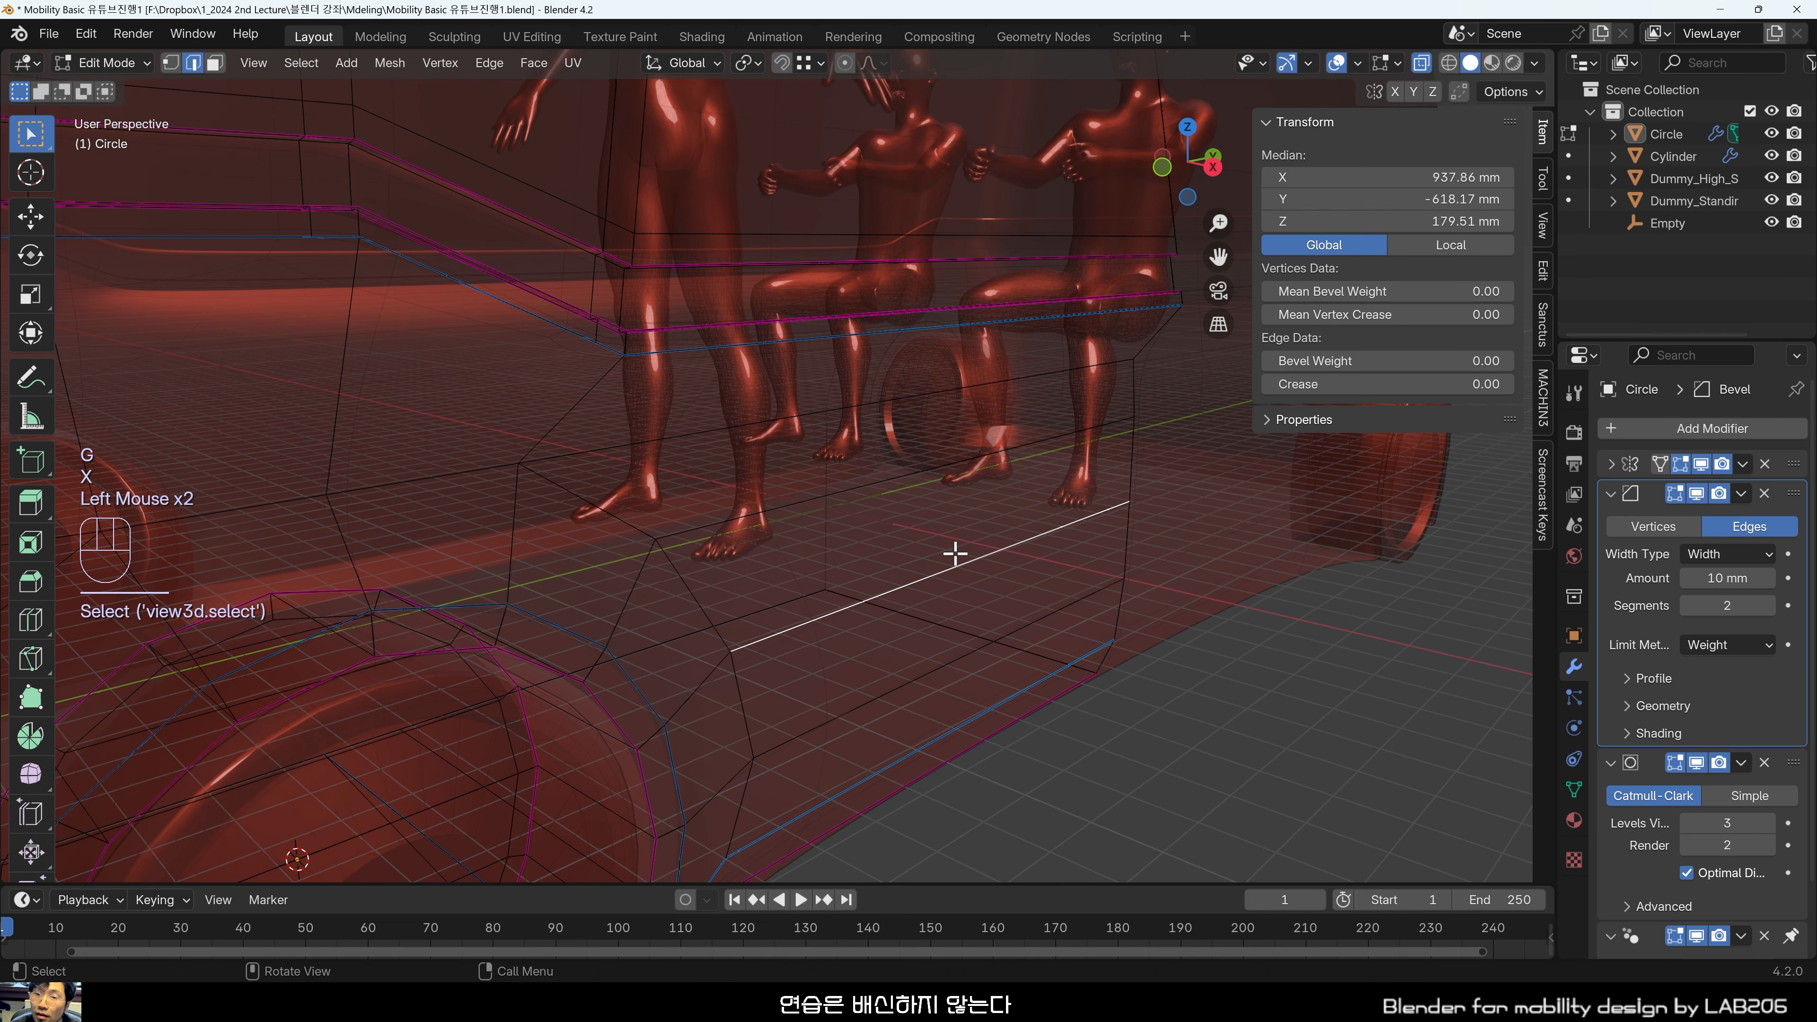
key("g")
key("x")
left_click(962, 555)
Move the lower side face between the two pushed-out edges outward along X by about 29 mm.
middle_click_drag(961, 548, 900, 515)
key("alt+z")
scroll(706, 588, "down", 1)
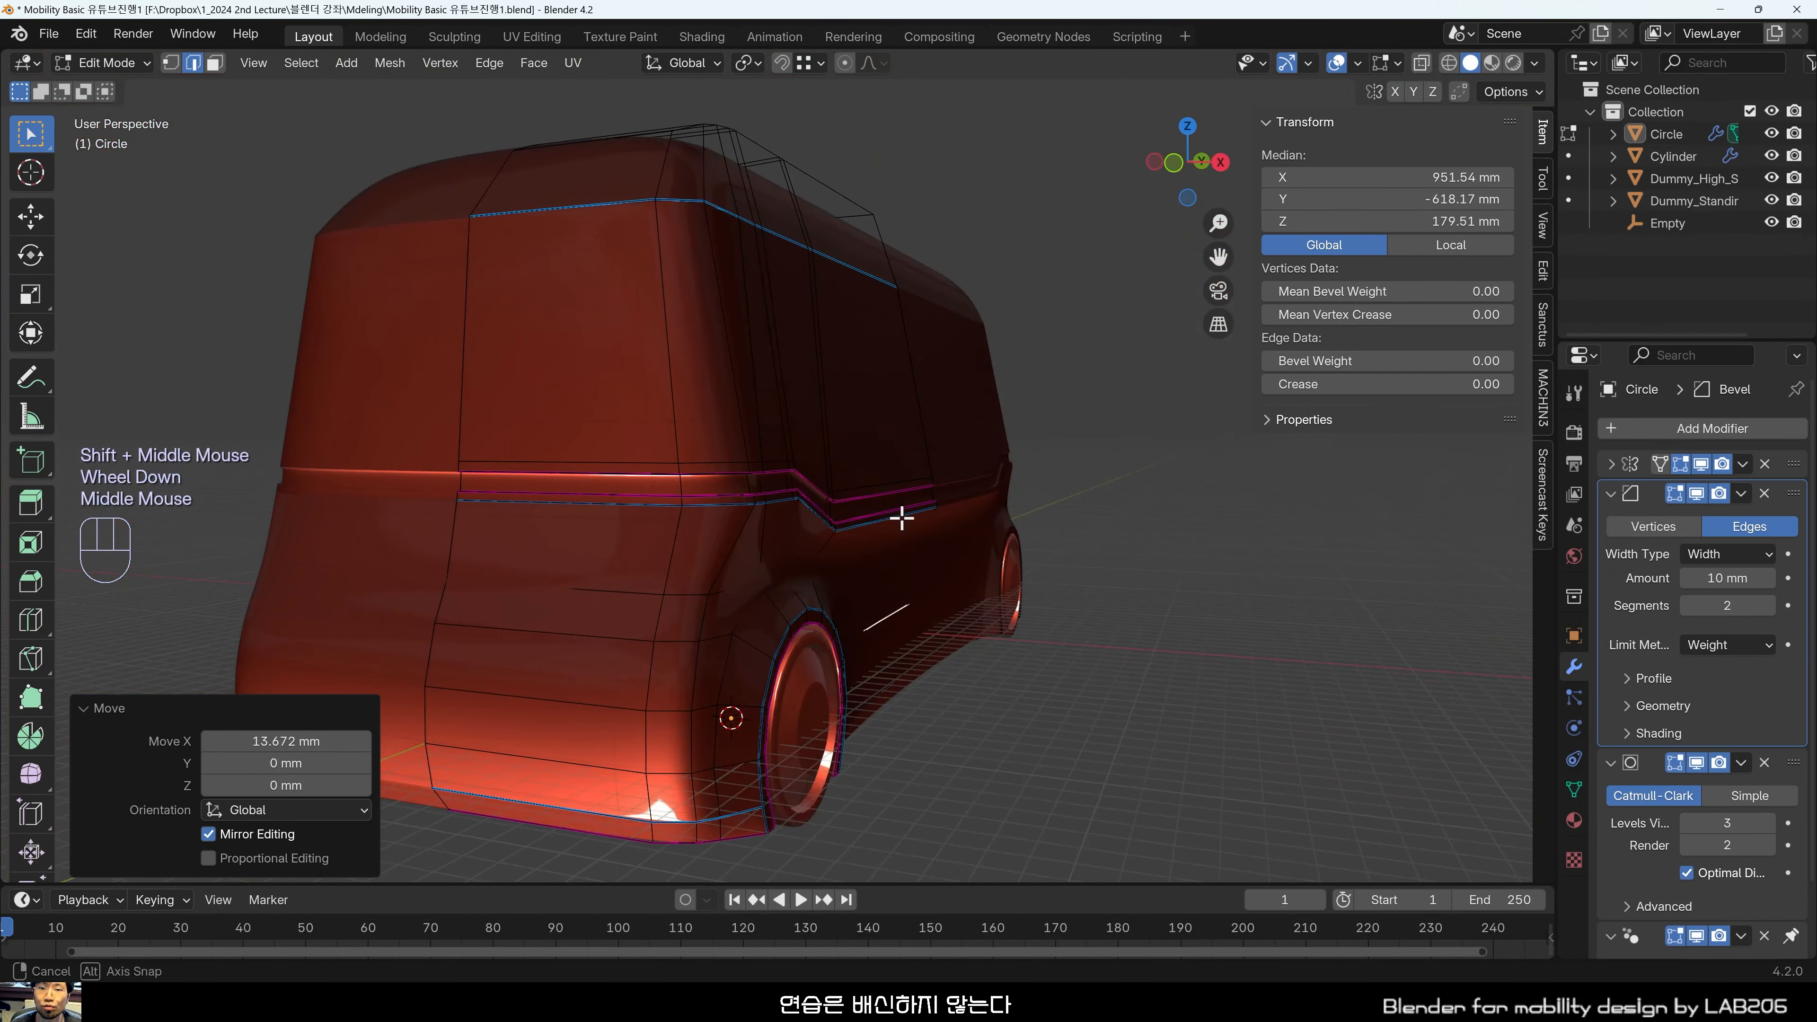
scroll(900, 516, "up", 2)
mouse_move(986, 556)
middle_mouse_down()
mouse_move(1002, 540)
mouse_move(925, 560)
mouse_move(974, 552)
middle_mouse_up()
scroll(892, 631, "up", 1)
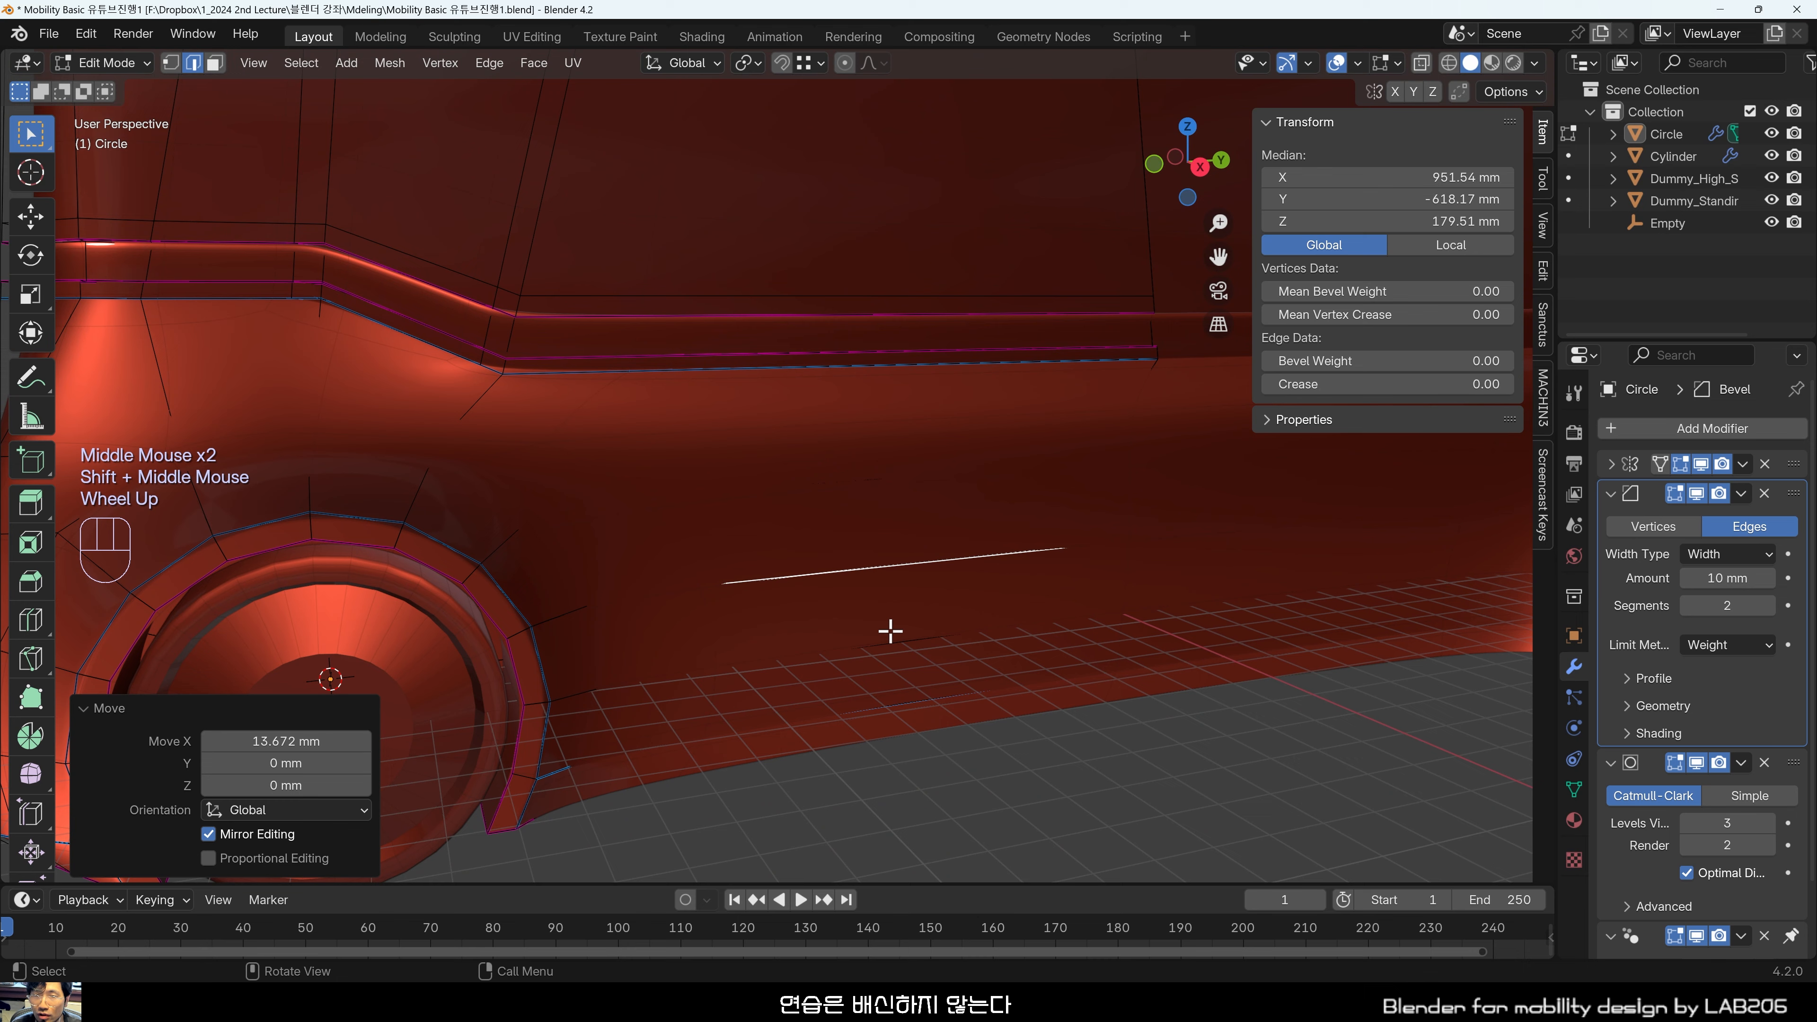
key("3")
left_click(890, 629)
middle_click_drag(891, 629, 990, 619)
key("alt+z")
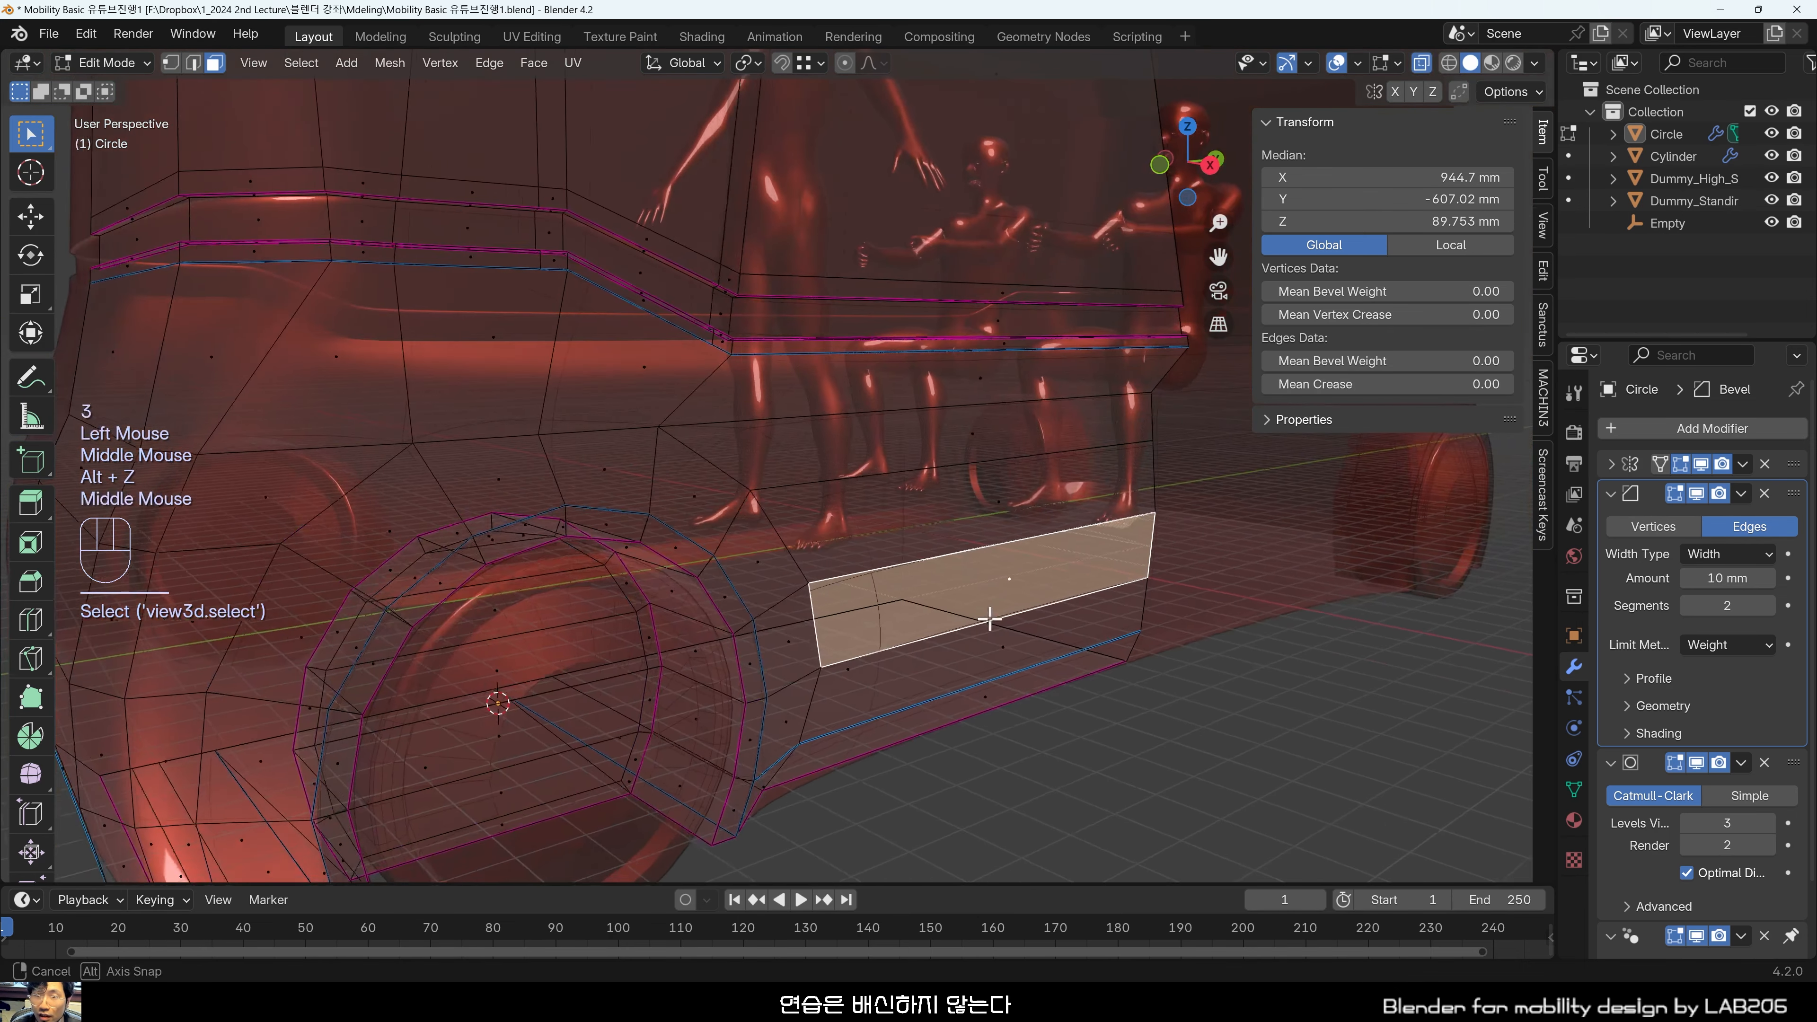
key("g")
key("y")
key("x")
key("c")
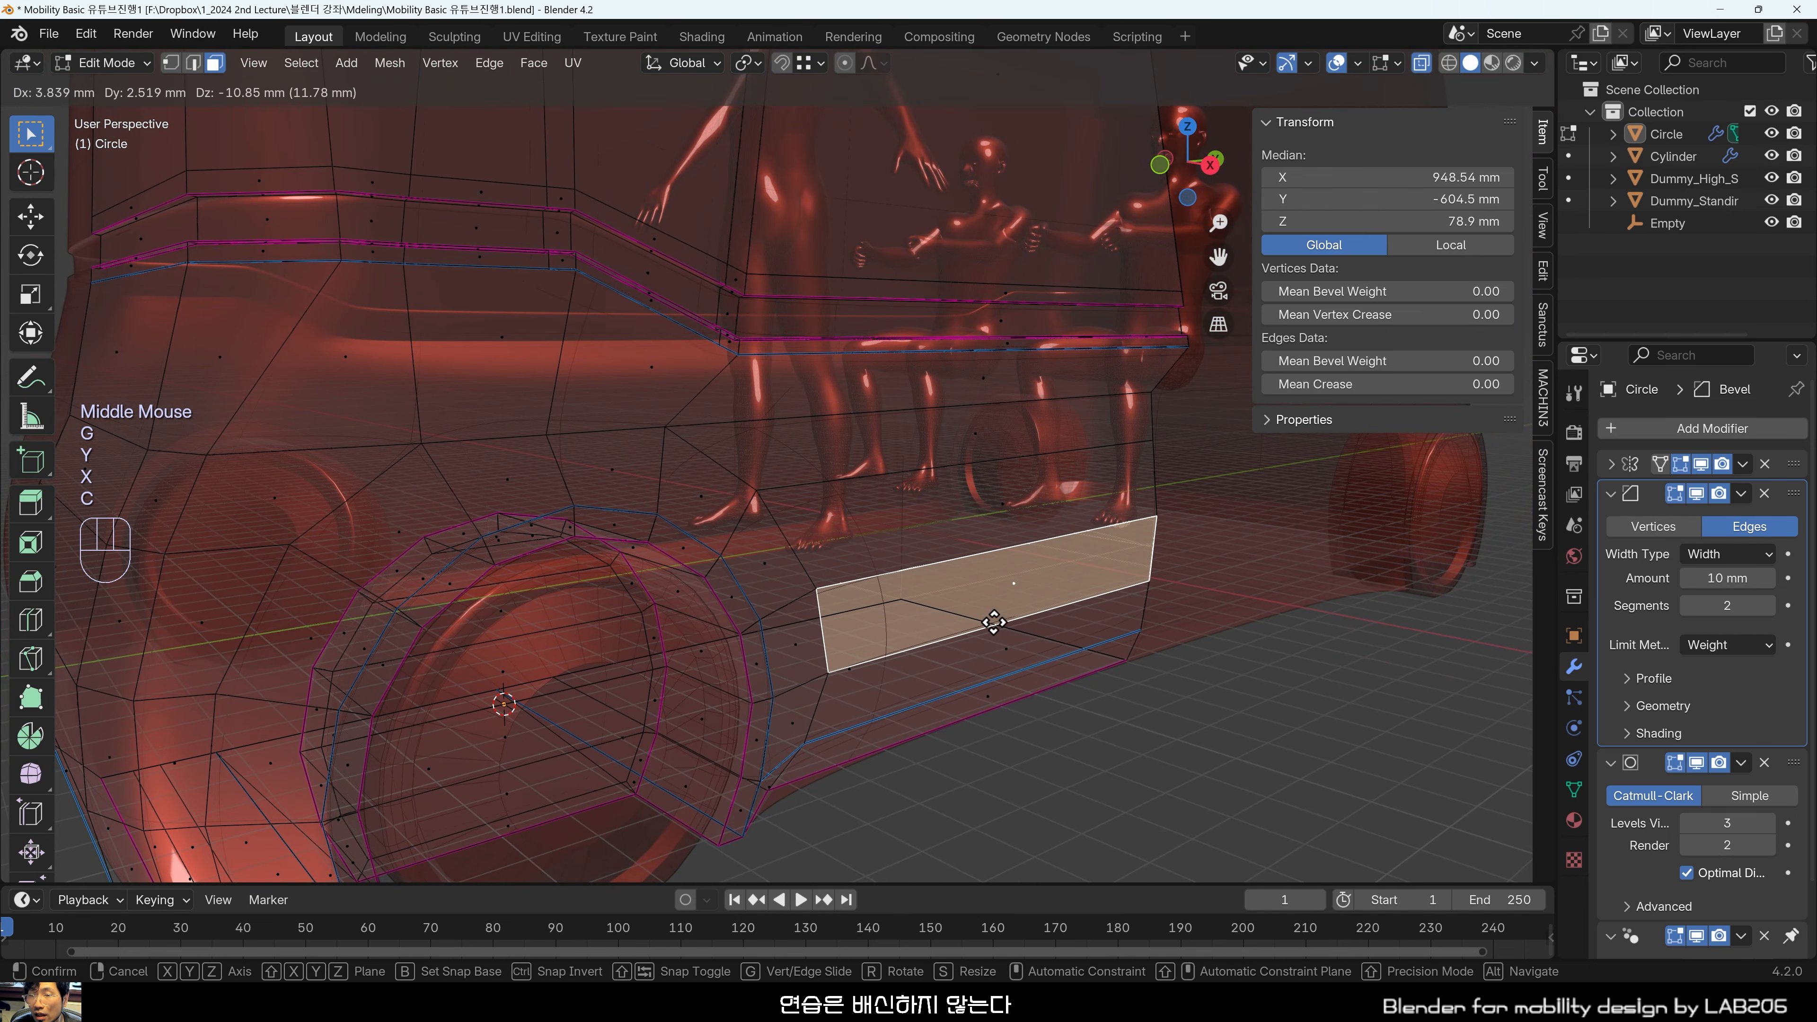
key("x")
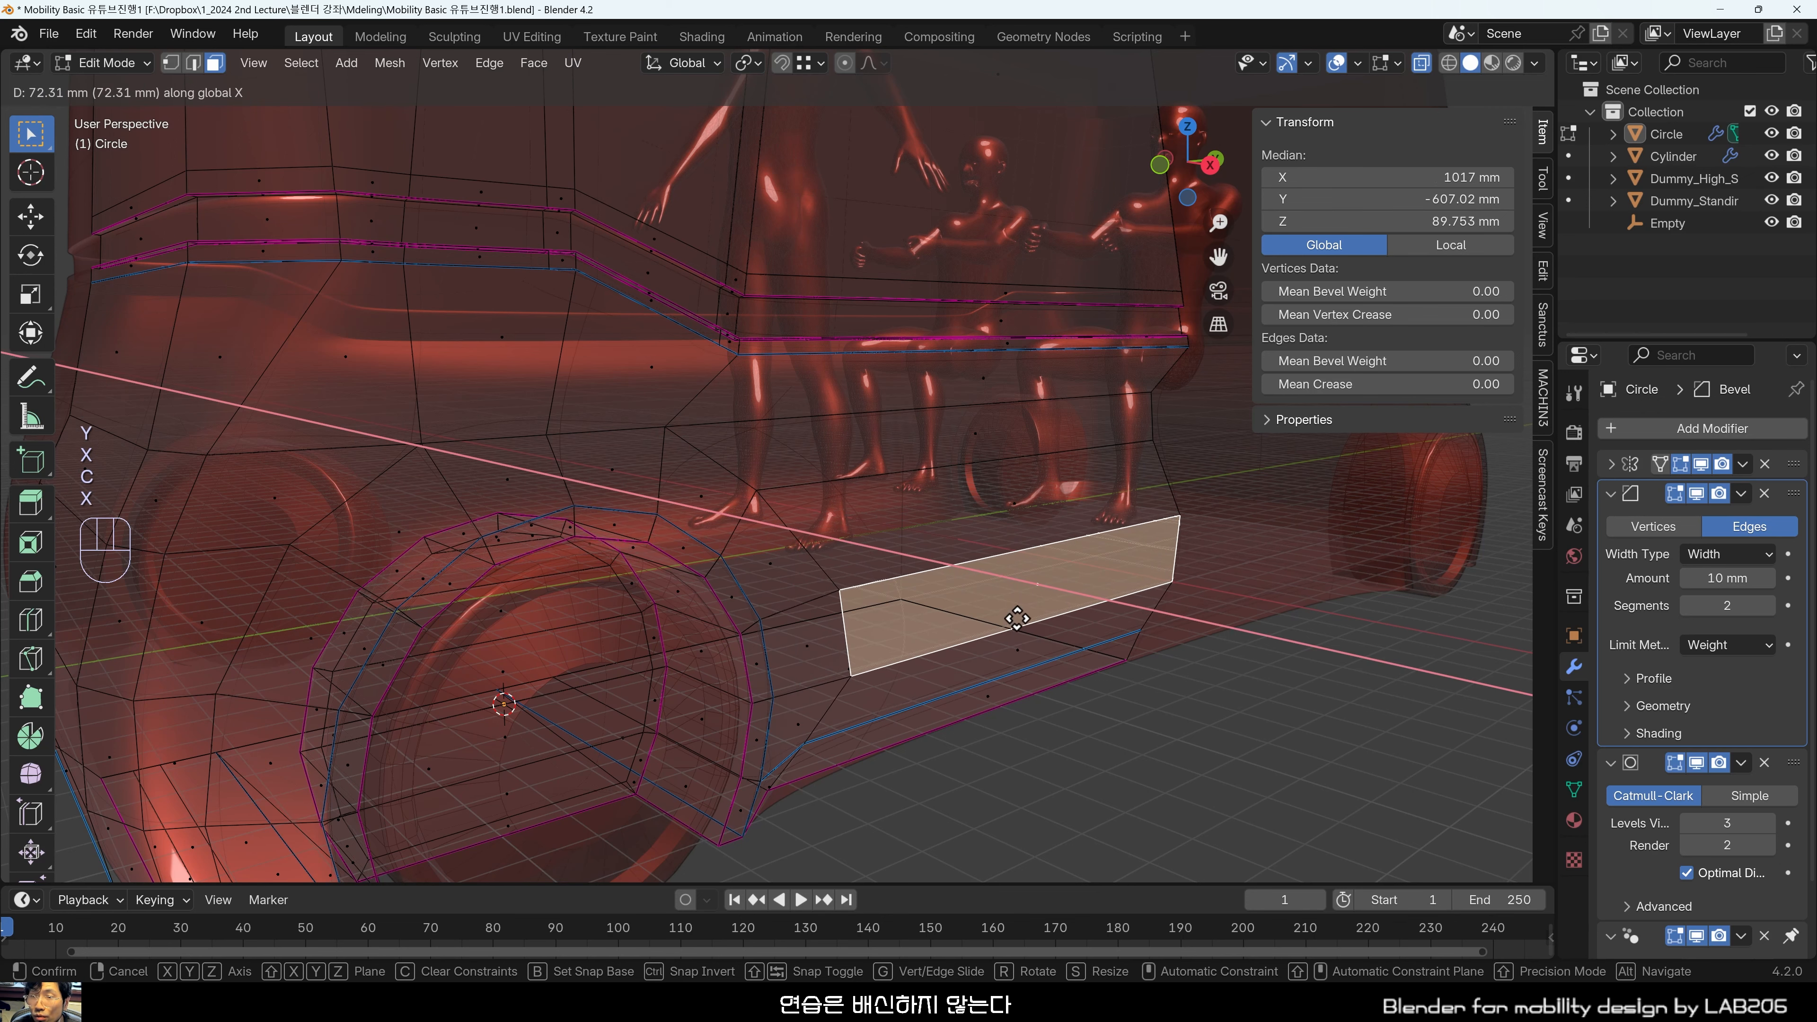
left_click(1005, 605)
scroll(1067, 698, "up", 1)
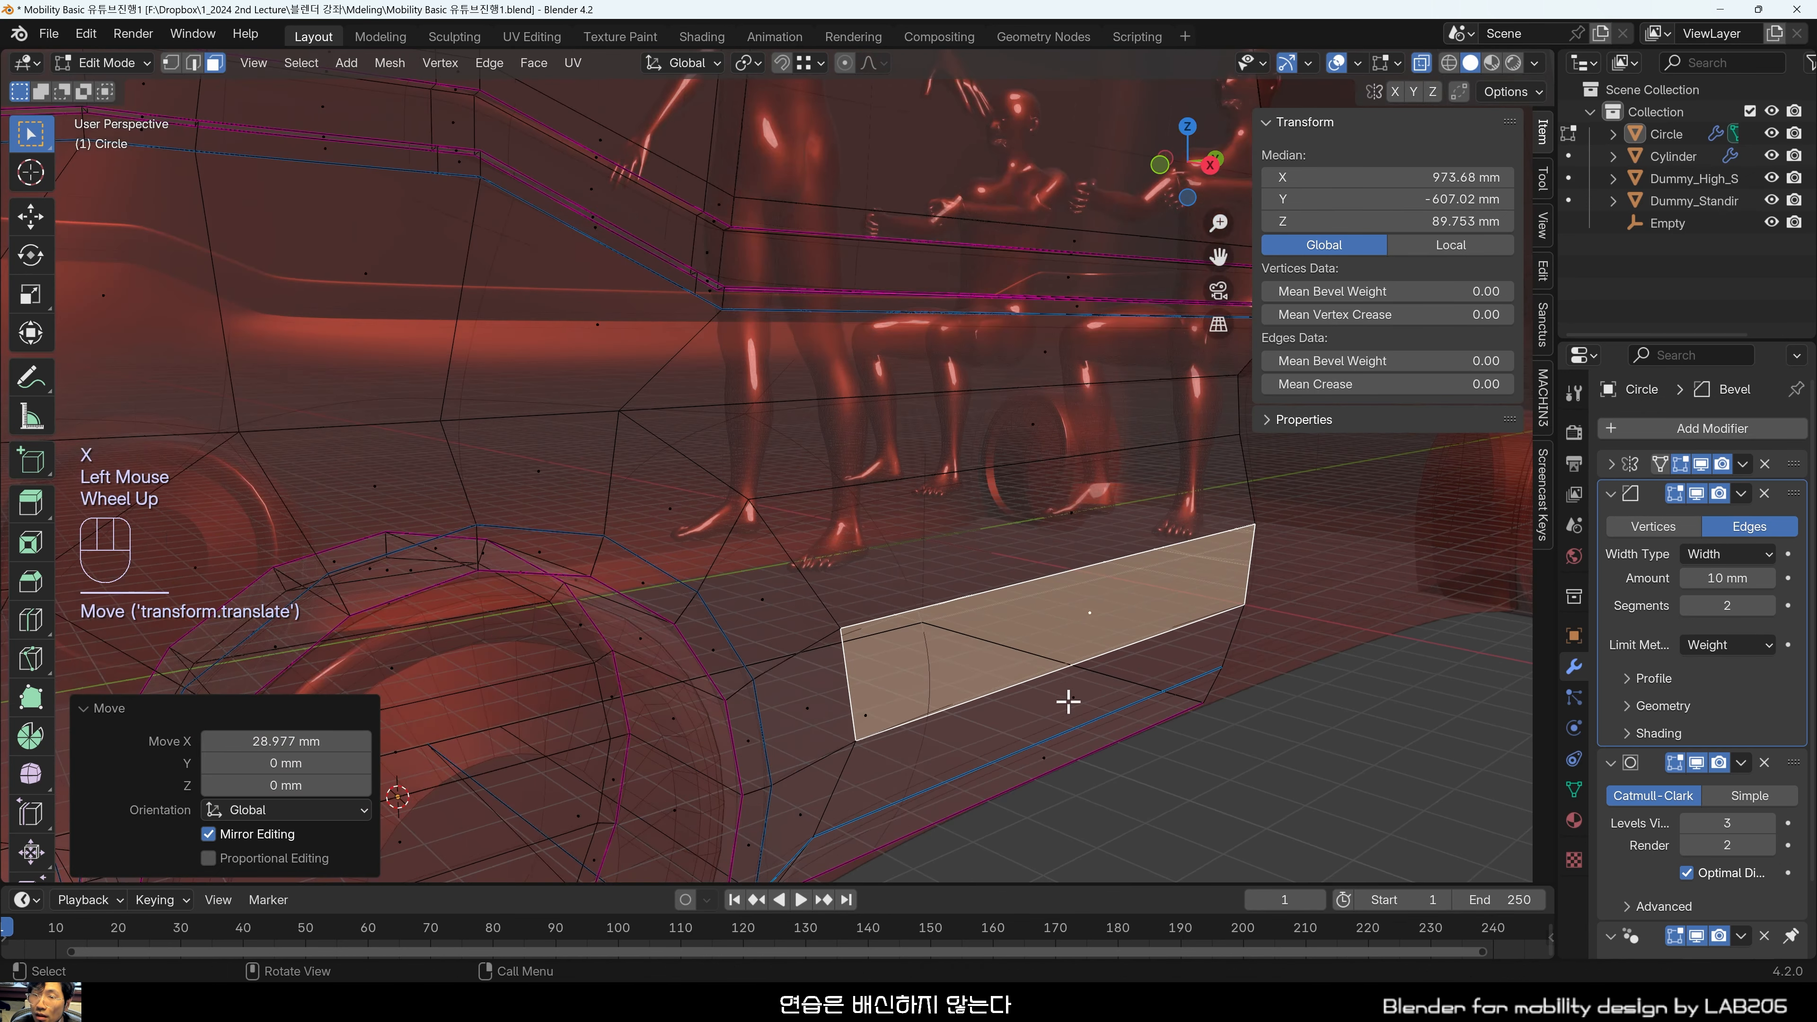
Move the beveled horizontal edge just above the bottom of the body side slightly outward along X and clear the selection.
middle_click_drag(1067, 698, 1173, 590, "shift")
left_click(1149, 644)
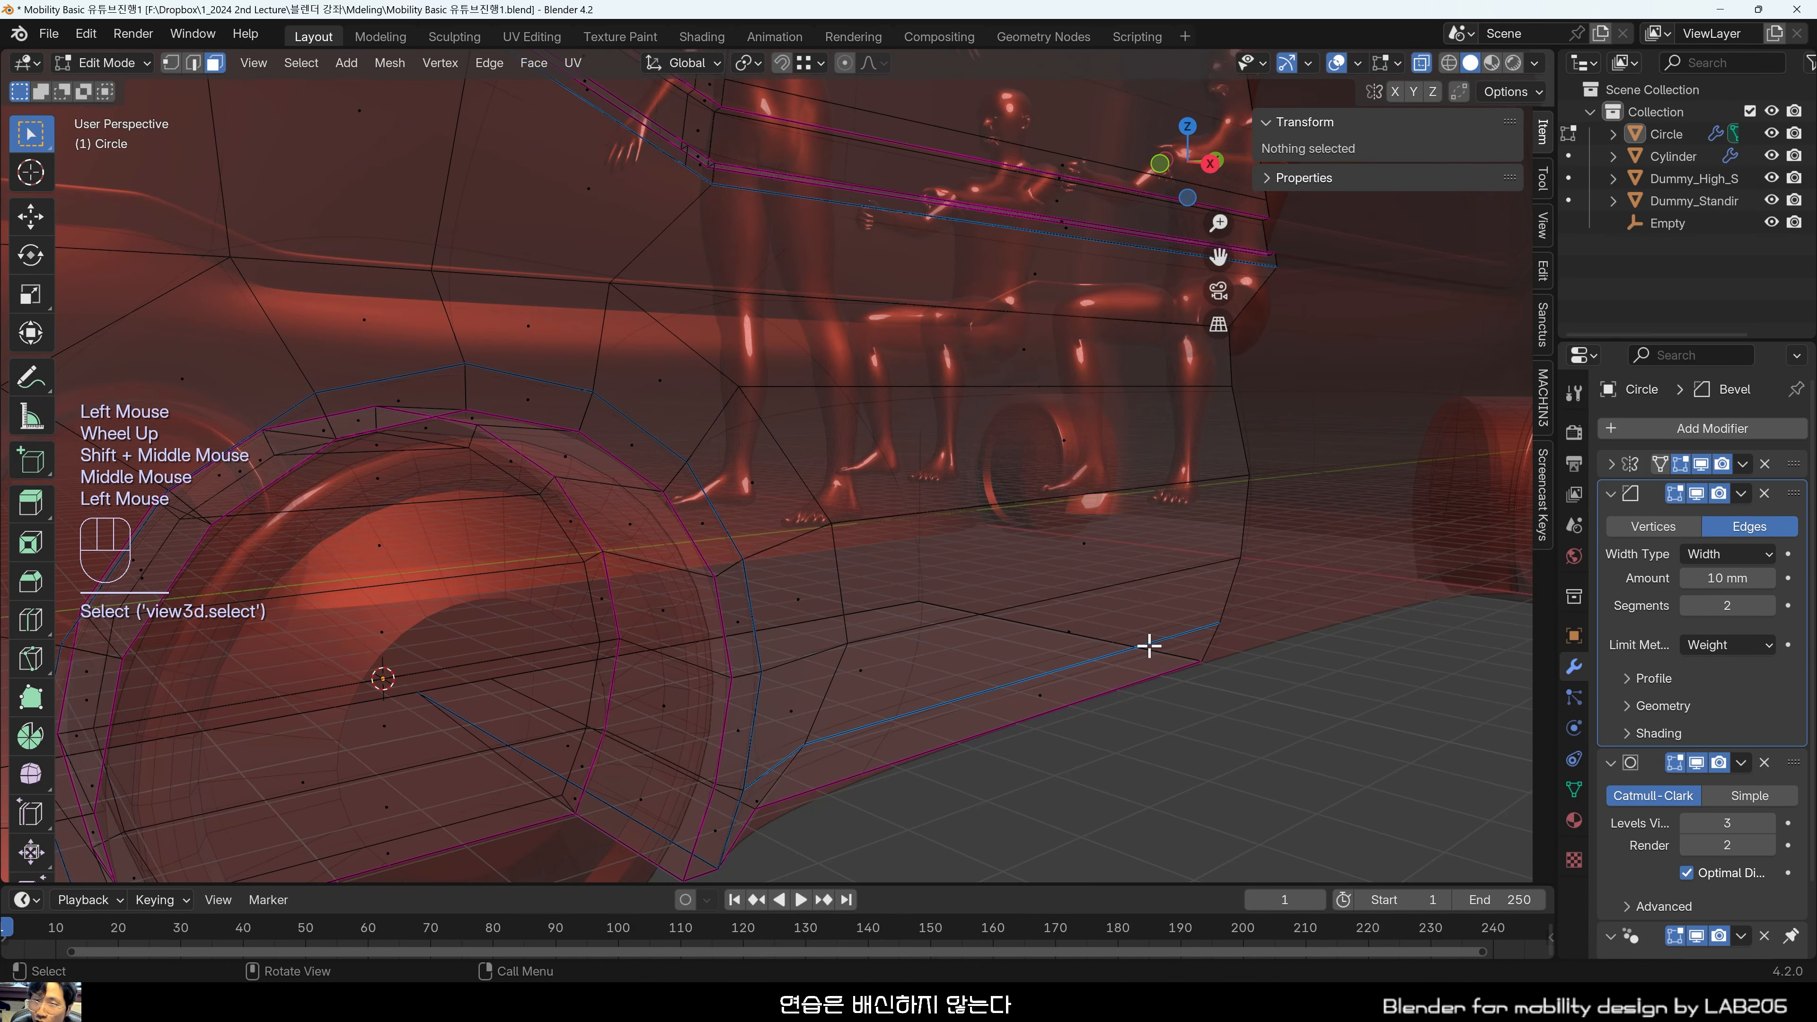
left_click(1086, 669)
key("2")
left_click(1086, 669)
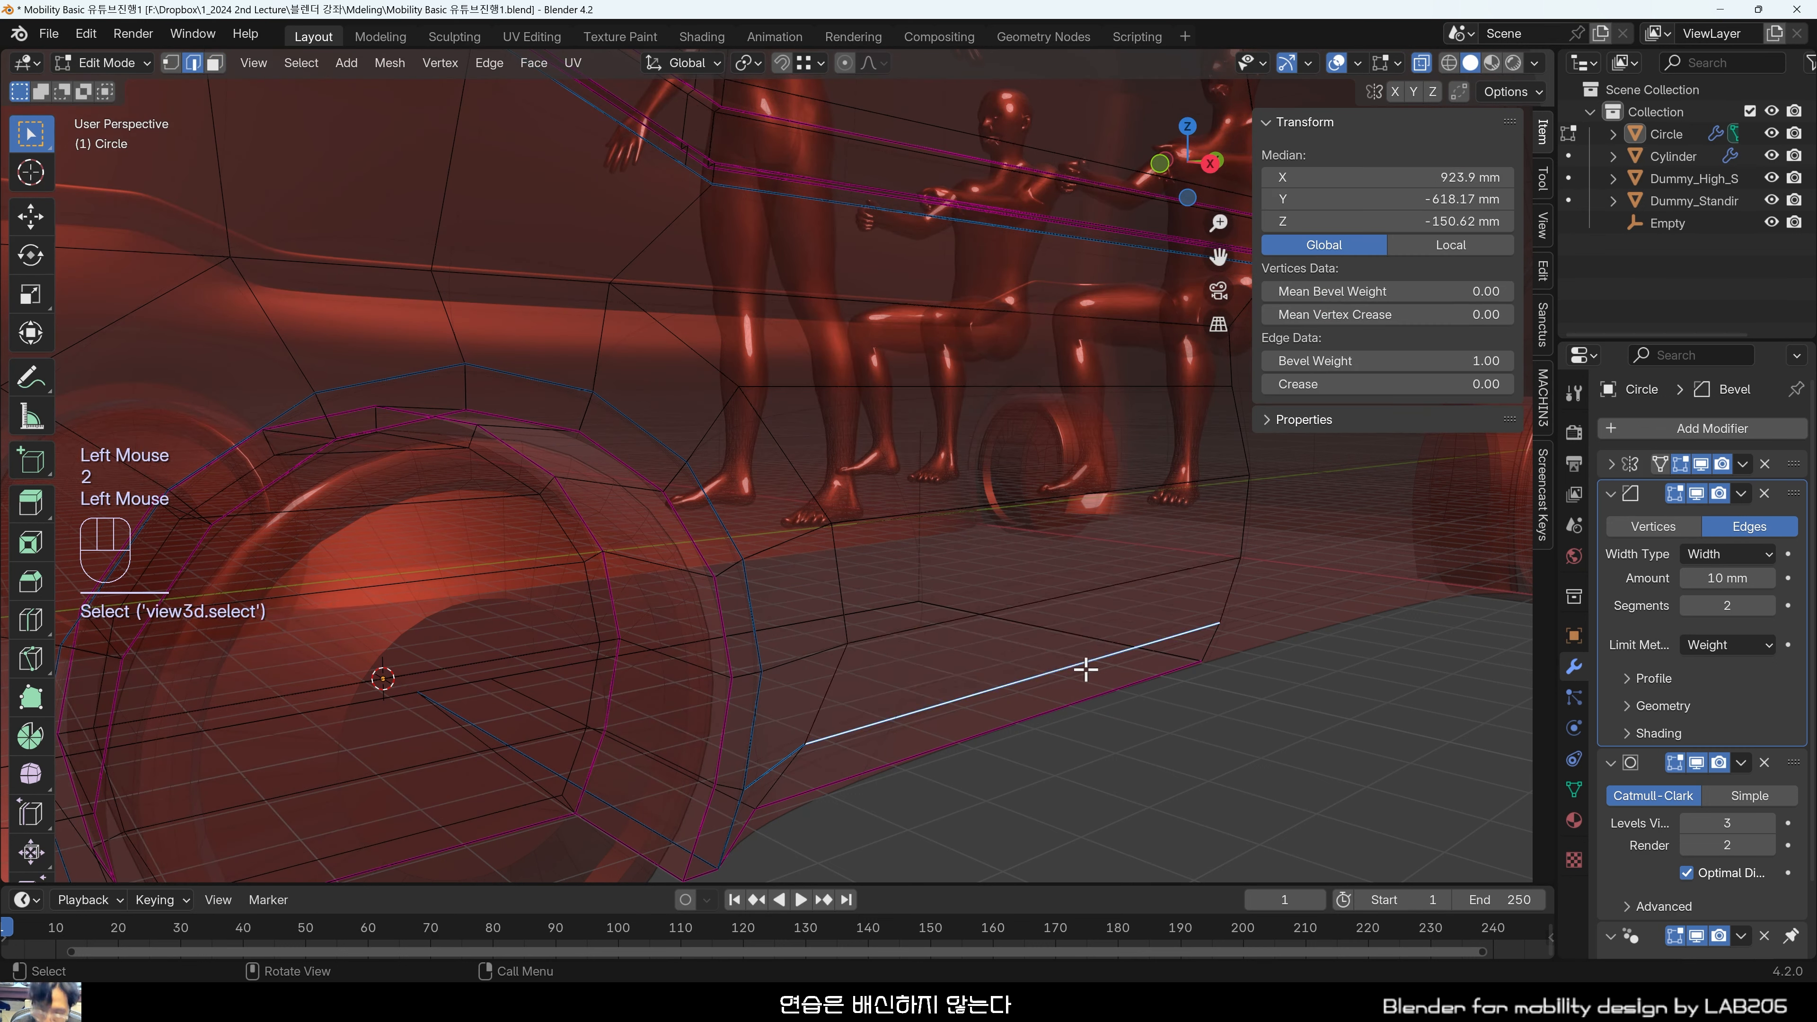
key("g")
key("x")
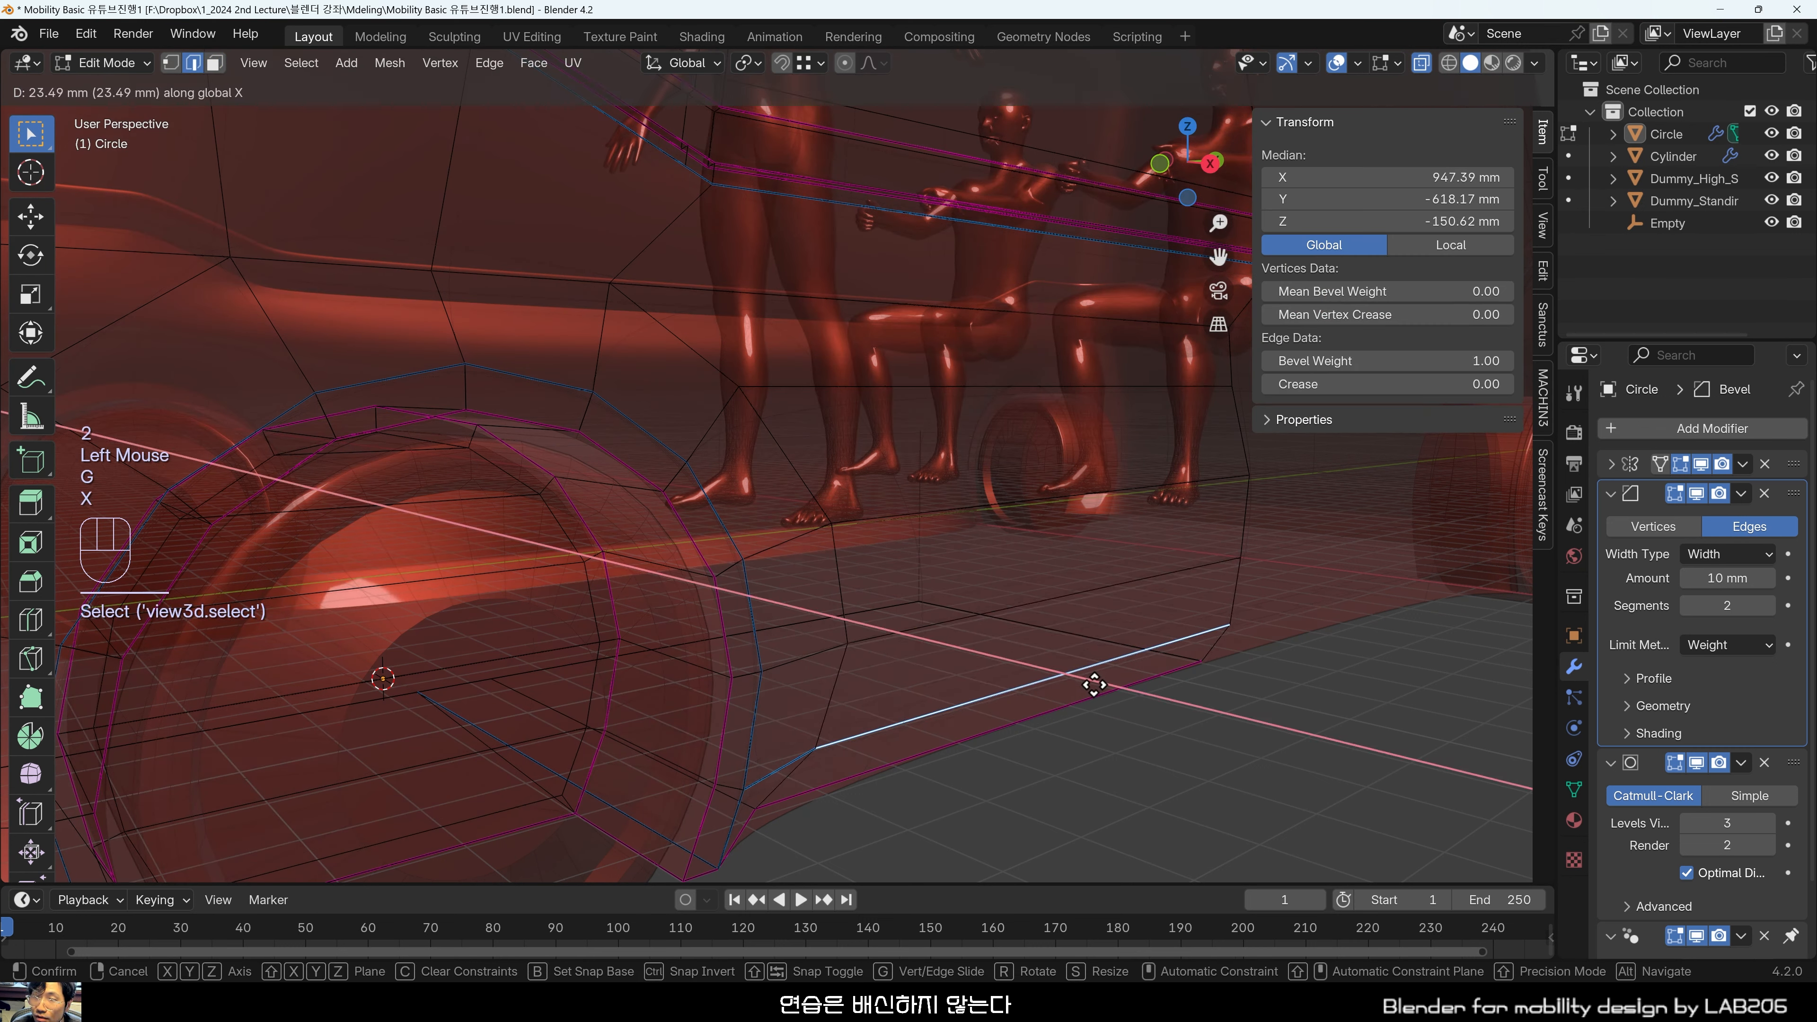
left_click(1092, 680)
left_click(1209, 747)
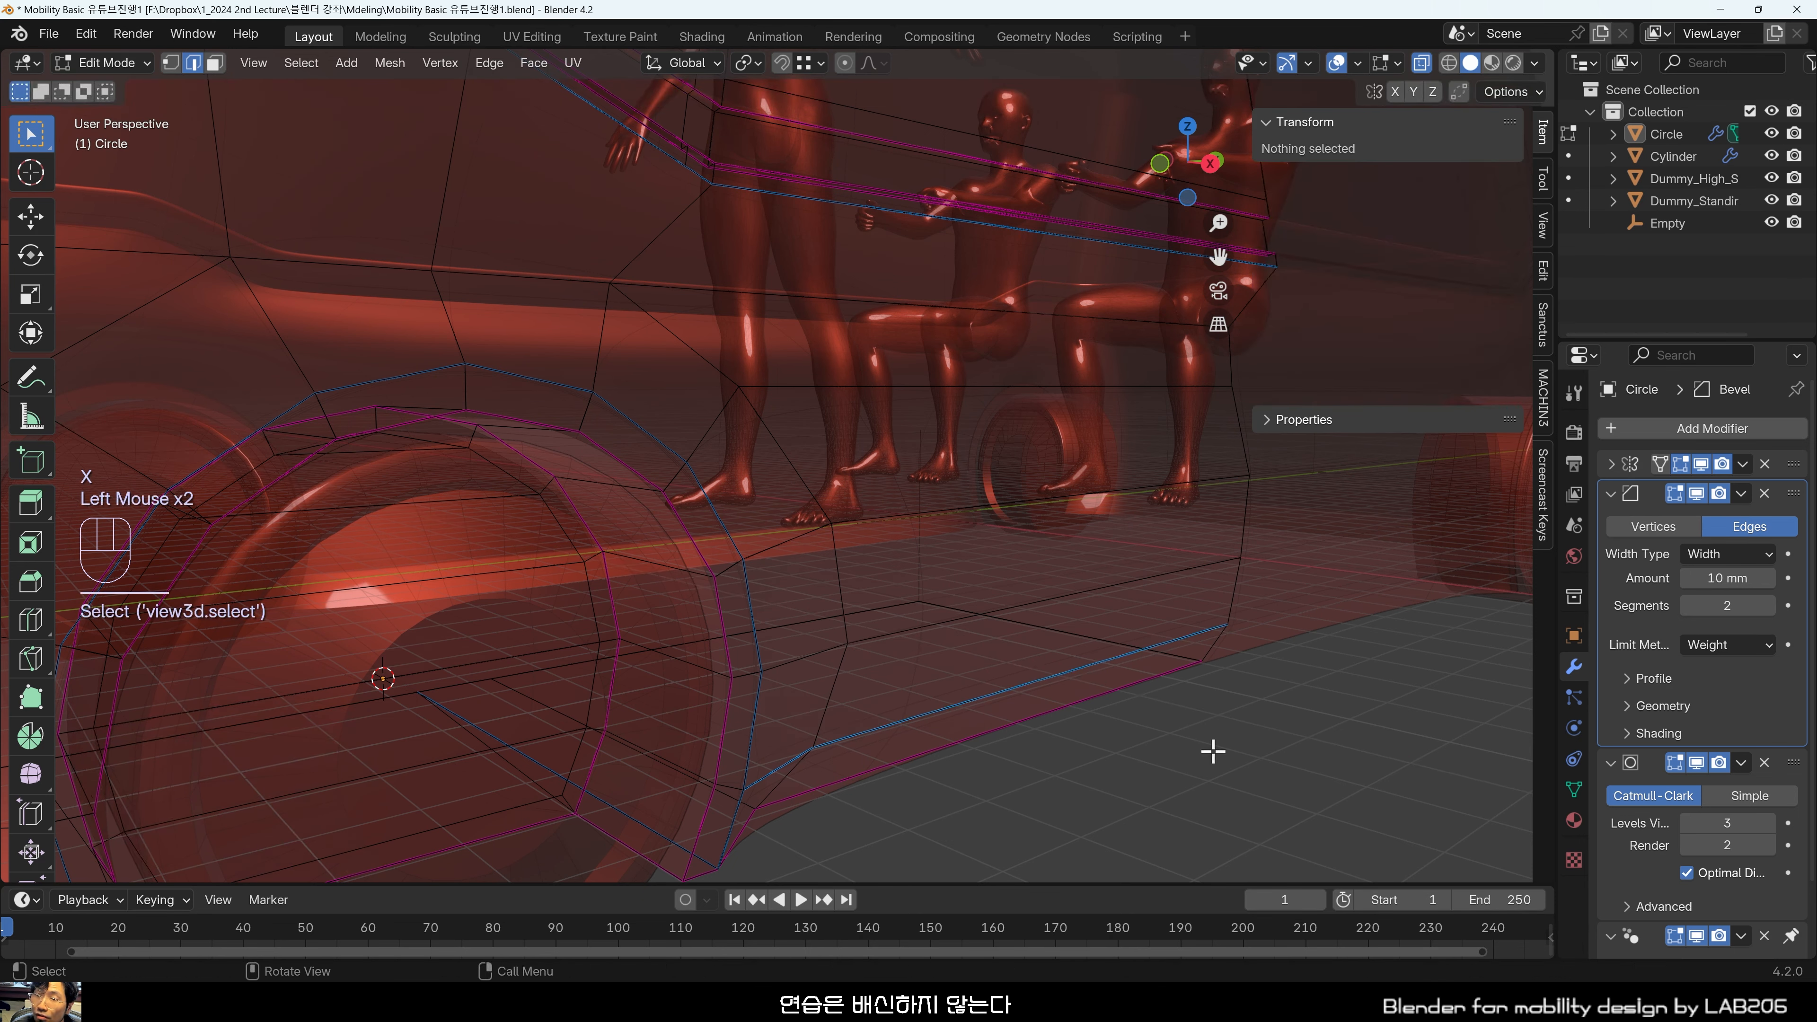
Examine the reshaped lower body side and the overall vehicle form in Object Mode without X-ray.
key("Tab")
key("Tab")
key("Tab")
key("alt+z")
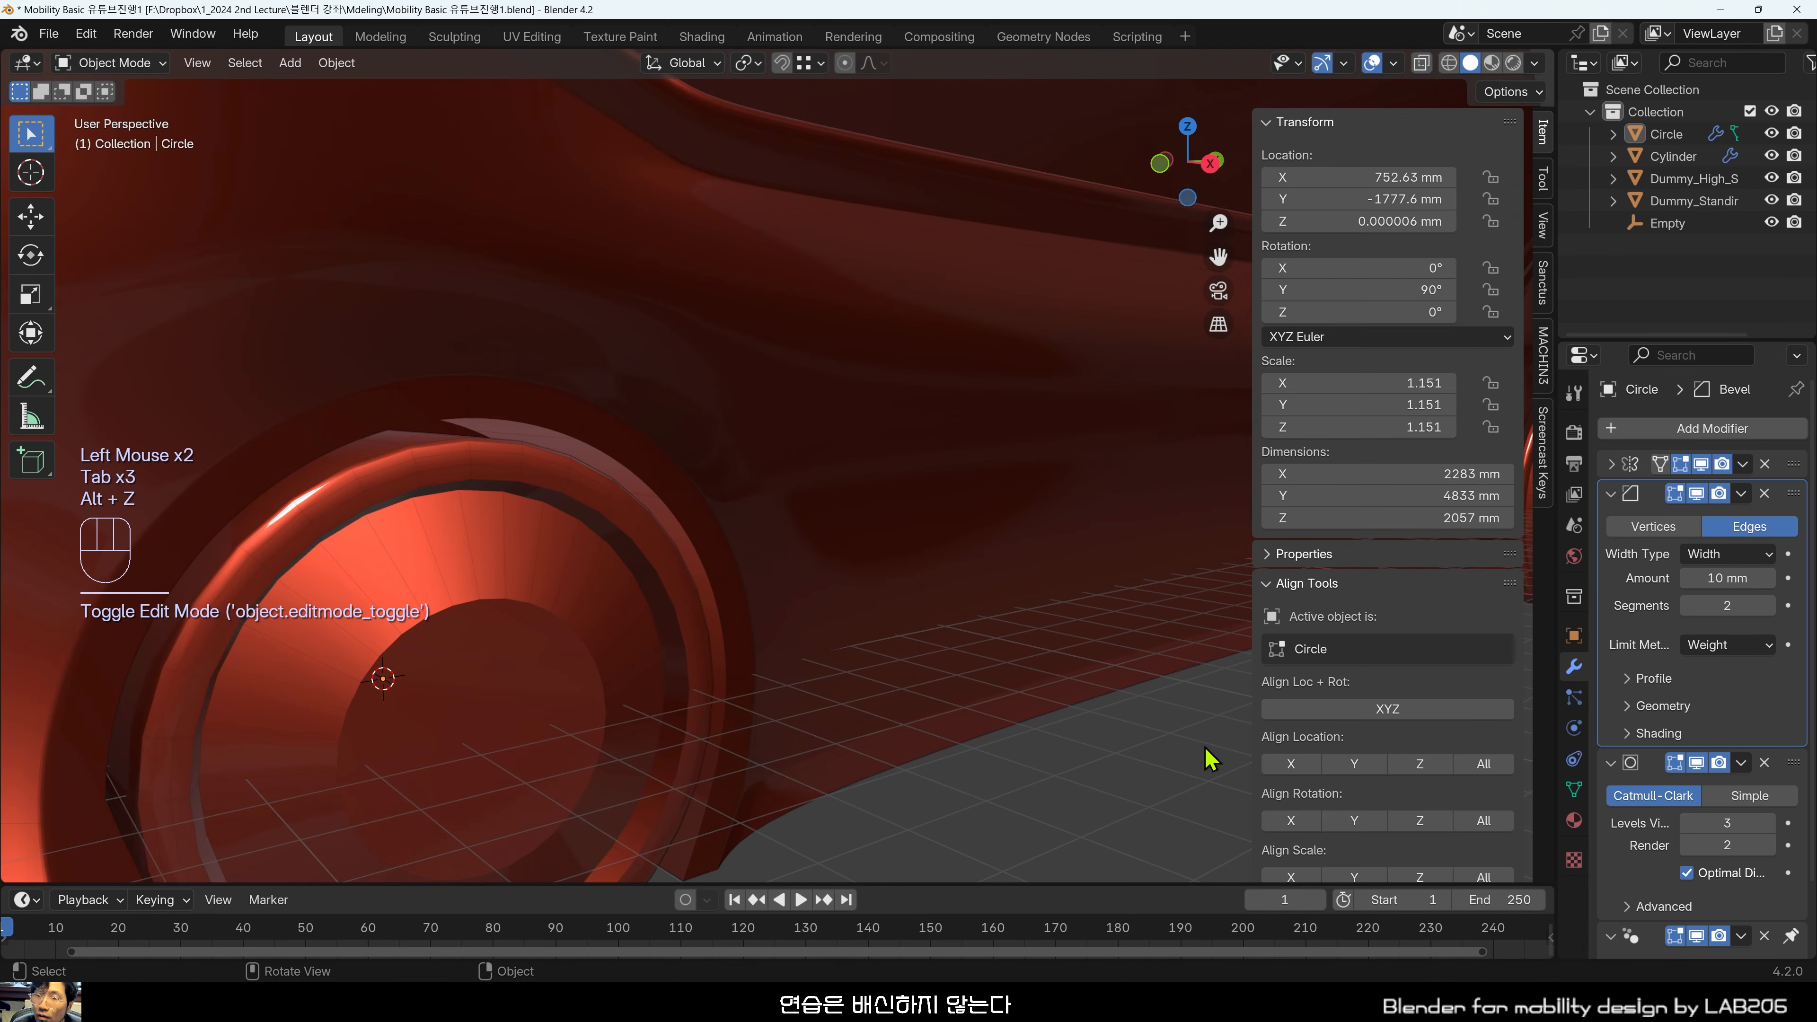
middle_click_drag(1207, 756, 1051, 748)
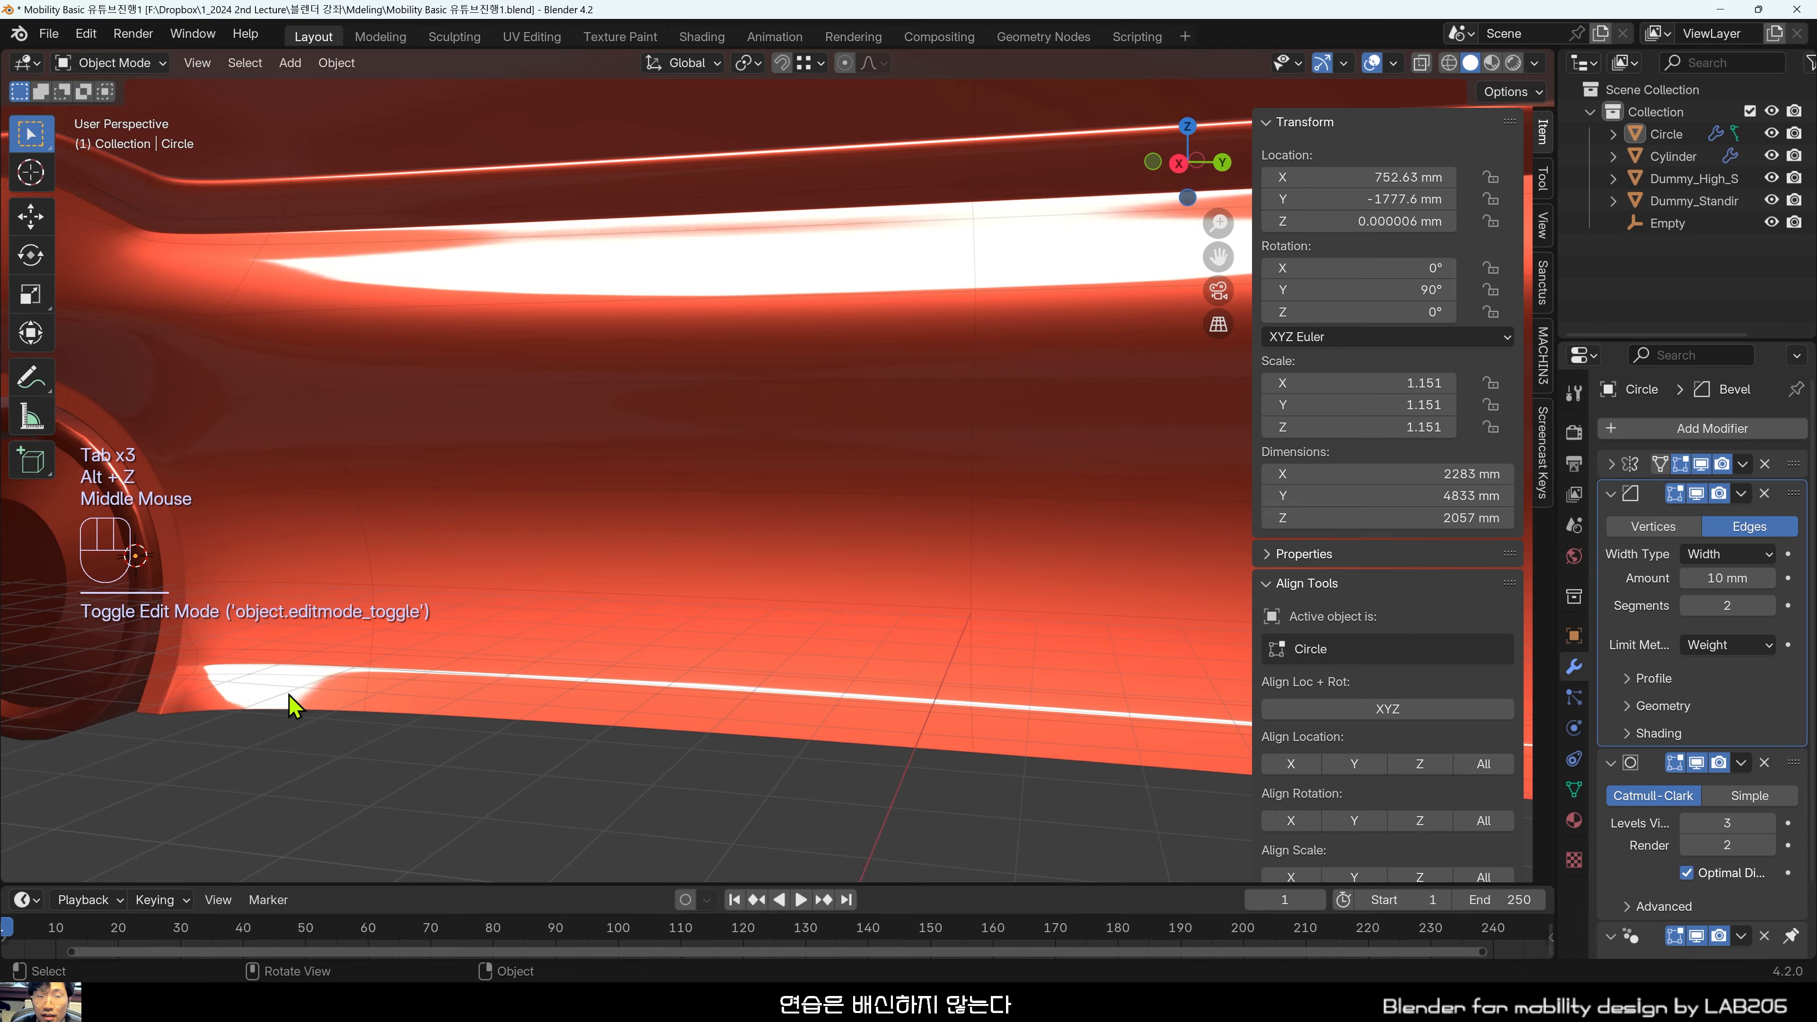
scroll(824, 669, "down", 2)
middle_click_drag(823, 669, 859, 623)
scroll(565, 641, "down", 2)
scroll(591, 651, "up", 2)
middle_click_drag(859, 622, 872, 734)
In top view, move the front end's centre-line vertices forward along Y by about -87.2 mm.
key("Tab")
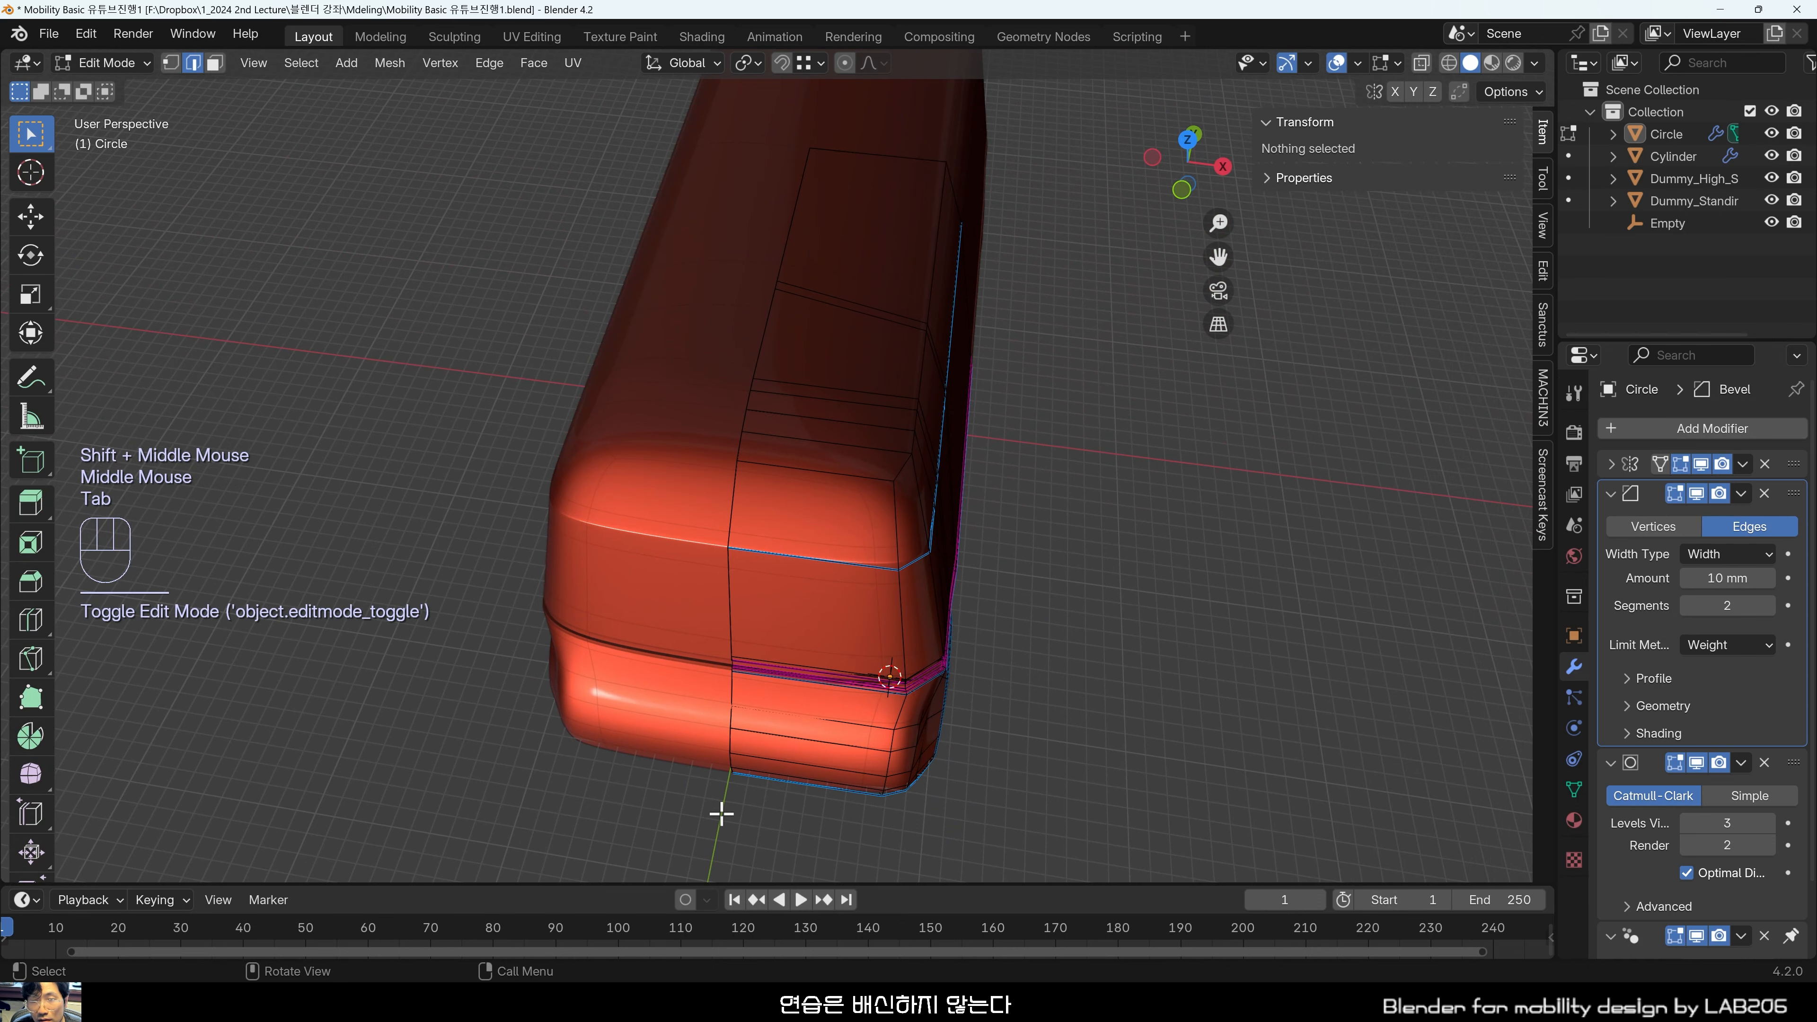
middle_click_drag(721, 814, 763, 773)
key("grave")
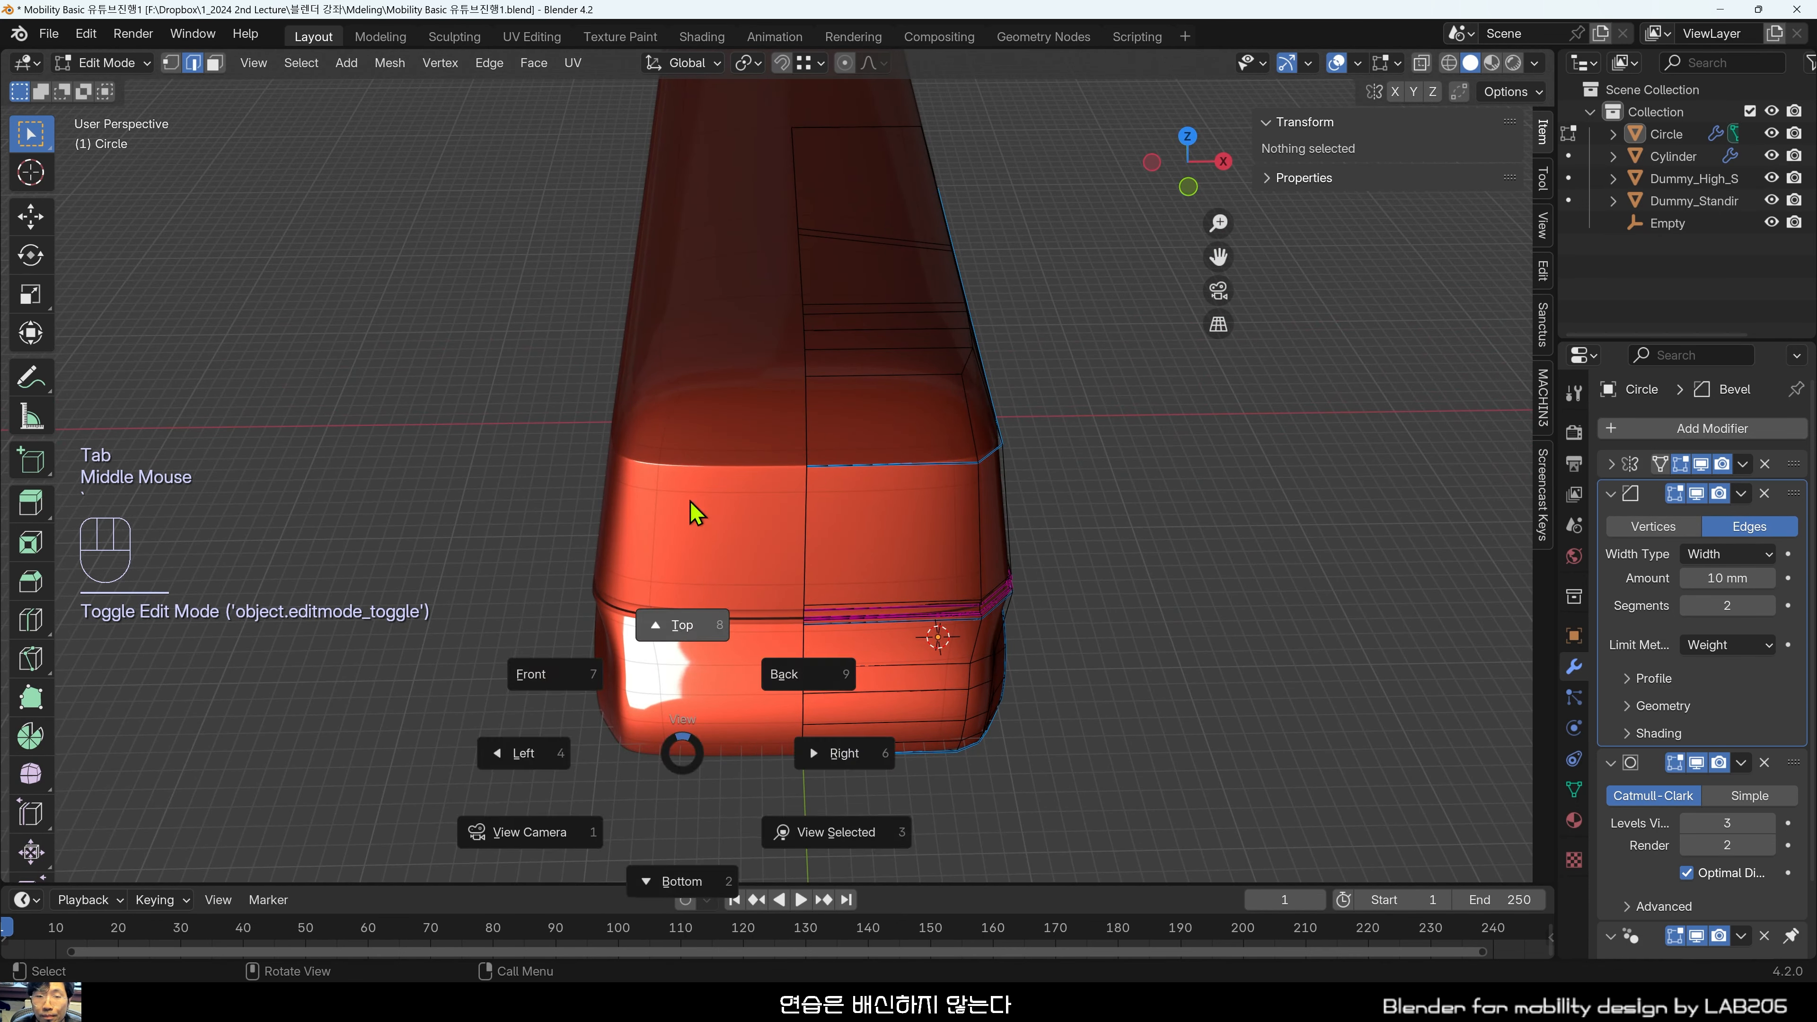
middle_click_drag(709, 532, 795, 524, "shift")
scroll(824, 735, "up", 2)
middle_click_drag(824, 734, 743, 588, "shift")
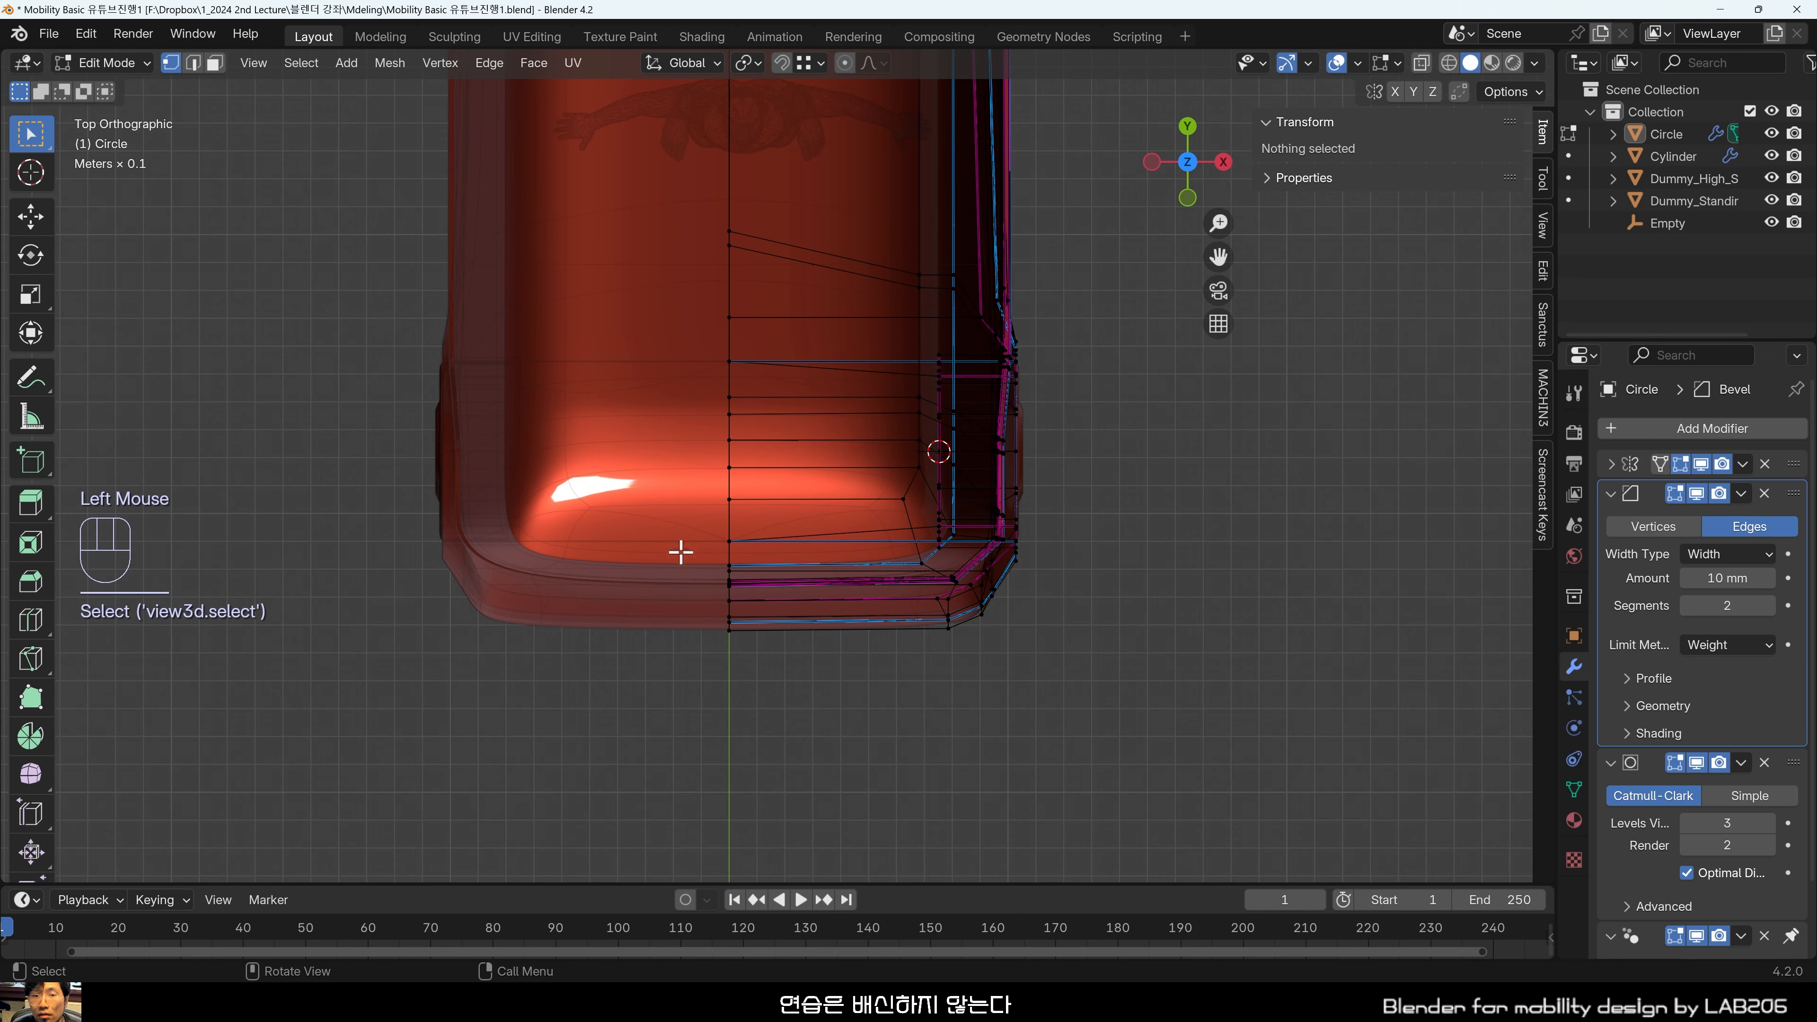
scroll(762, 697, "up", 2)
left_click_drag(799, 749, 799, 750)
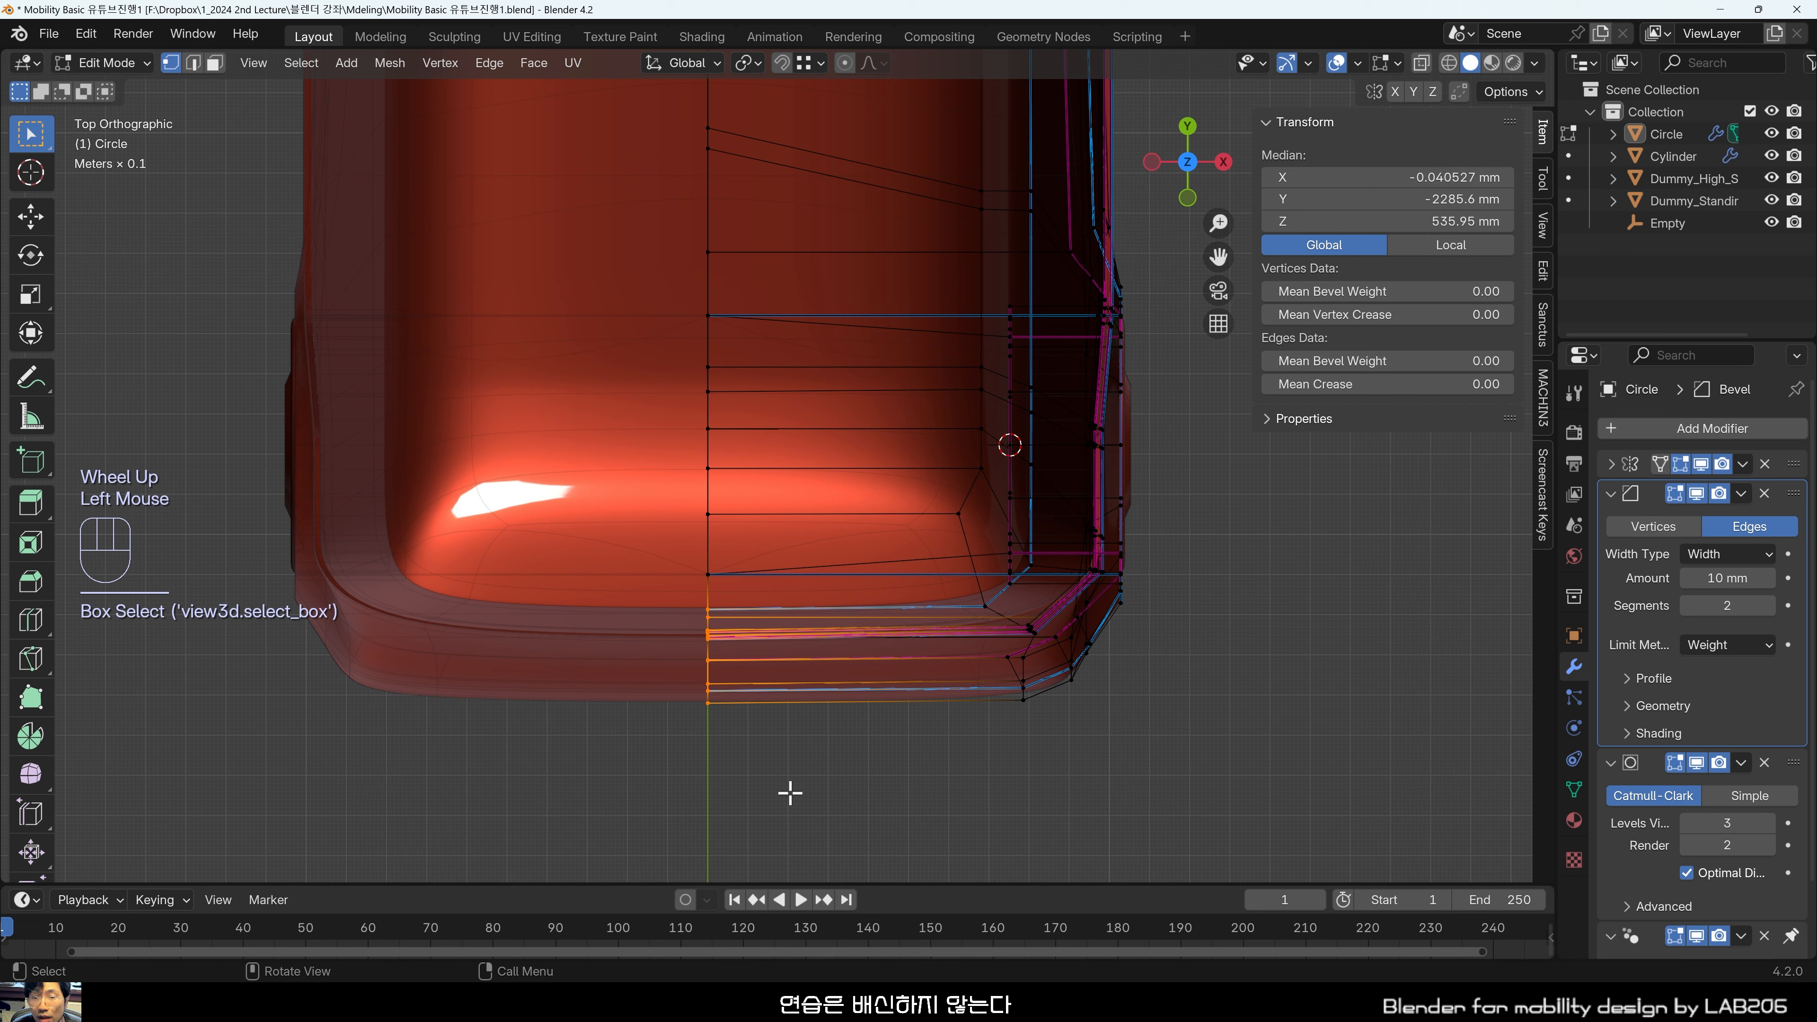
key("g")
key("y")
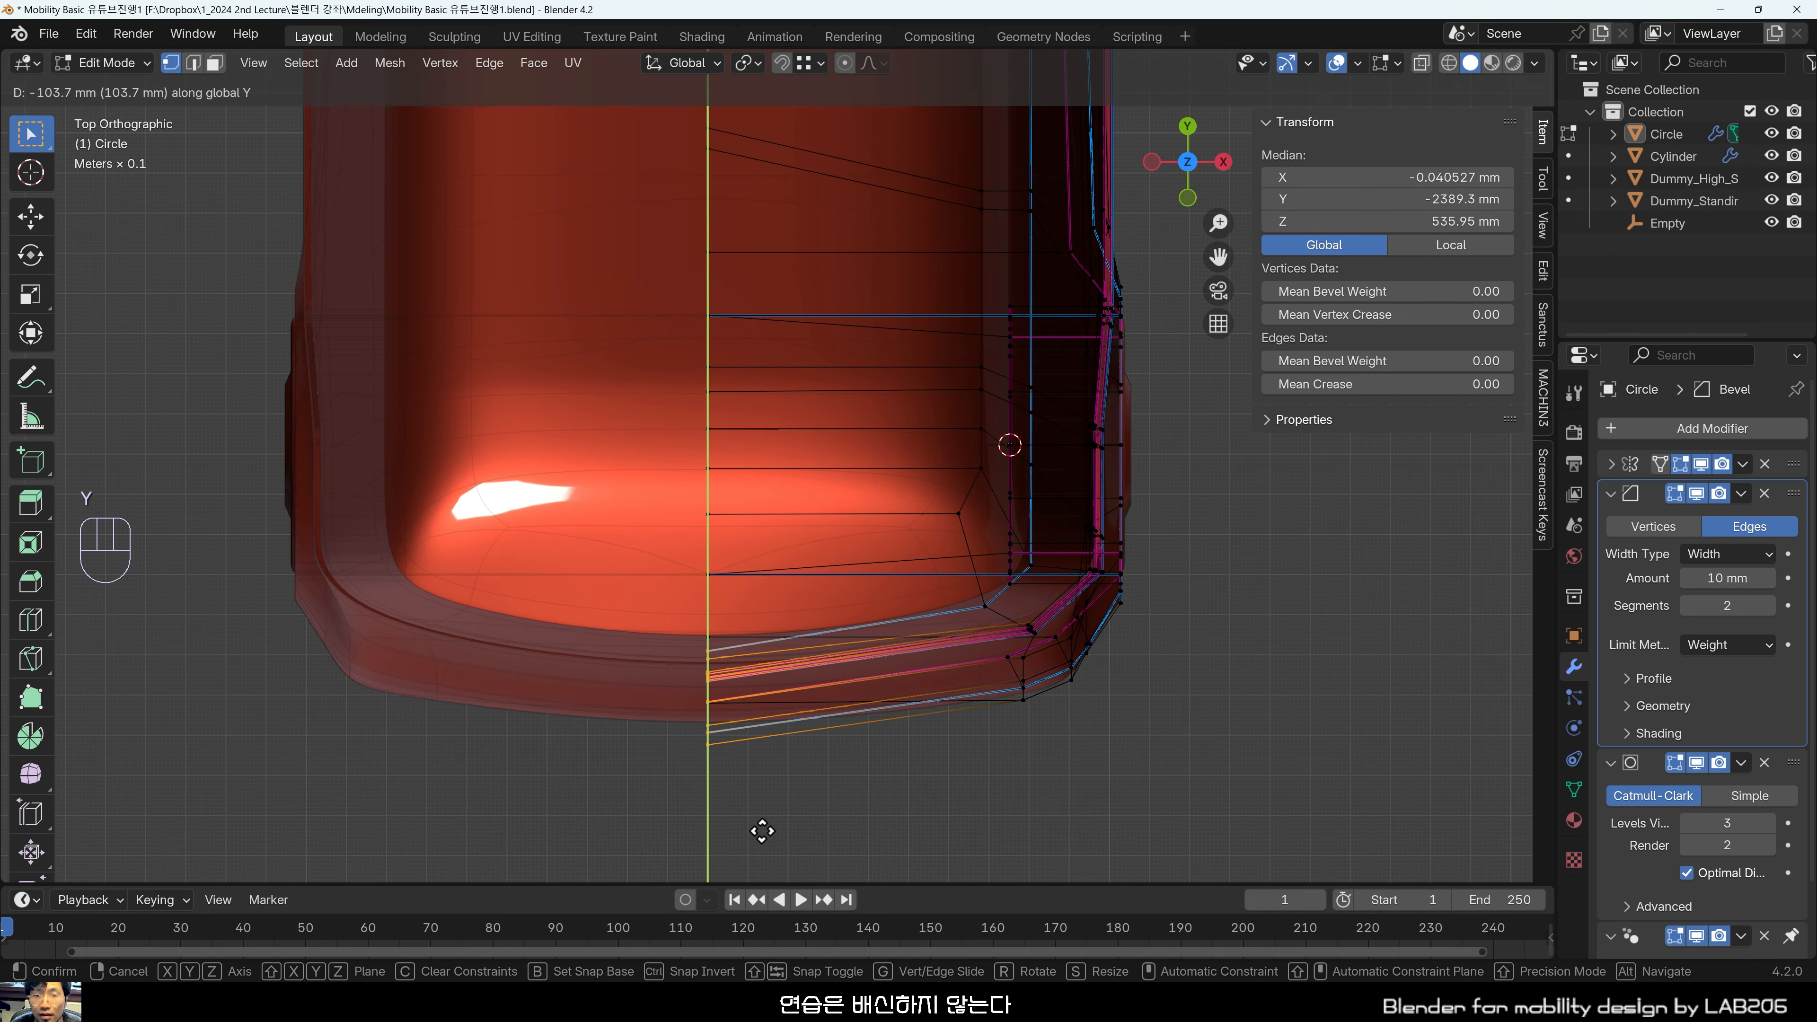
left_click(765, 816)
scroll(1123, 684, "up", 2)
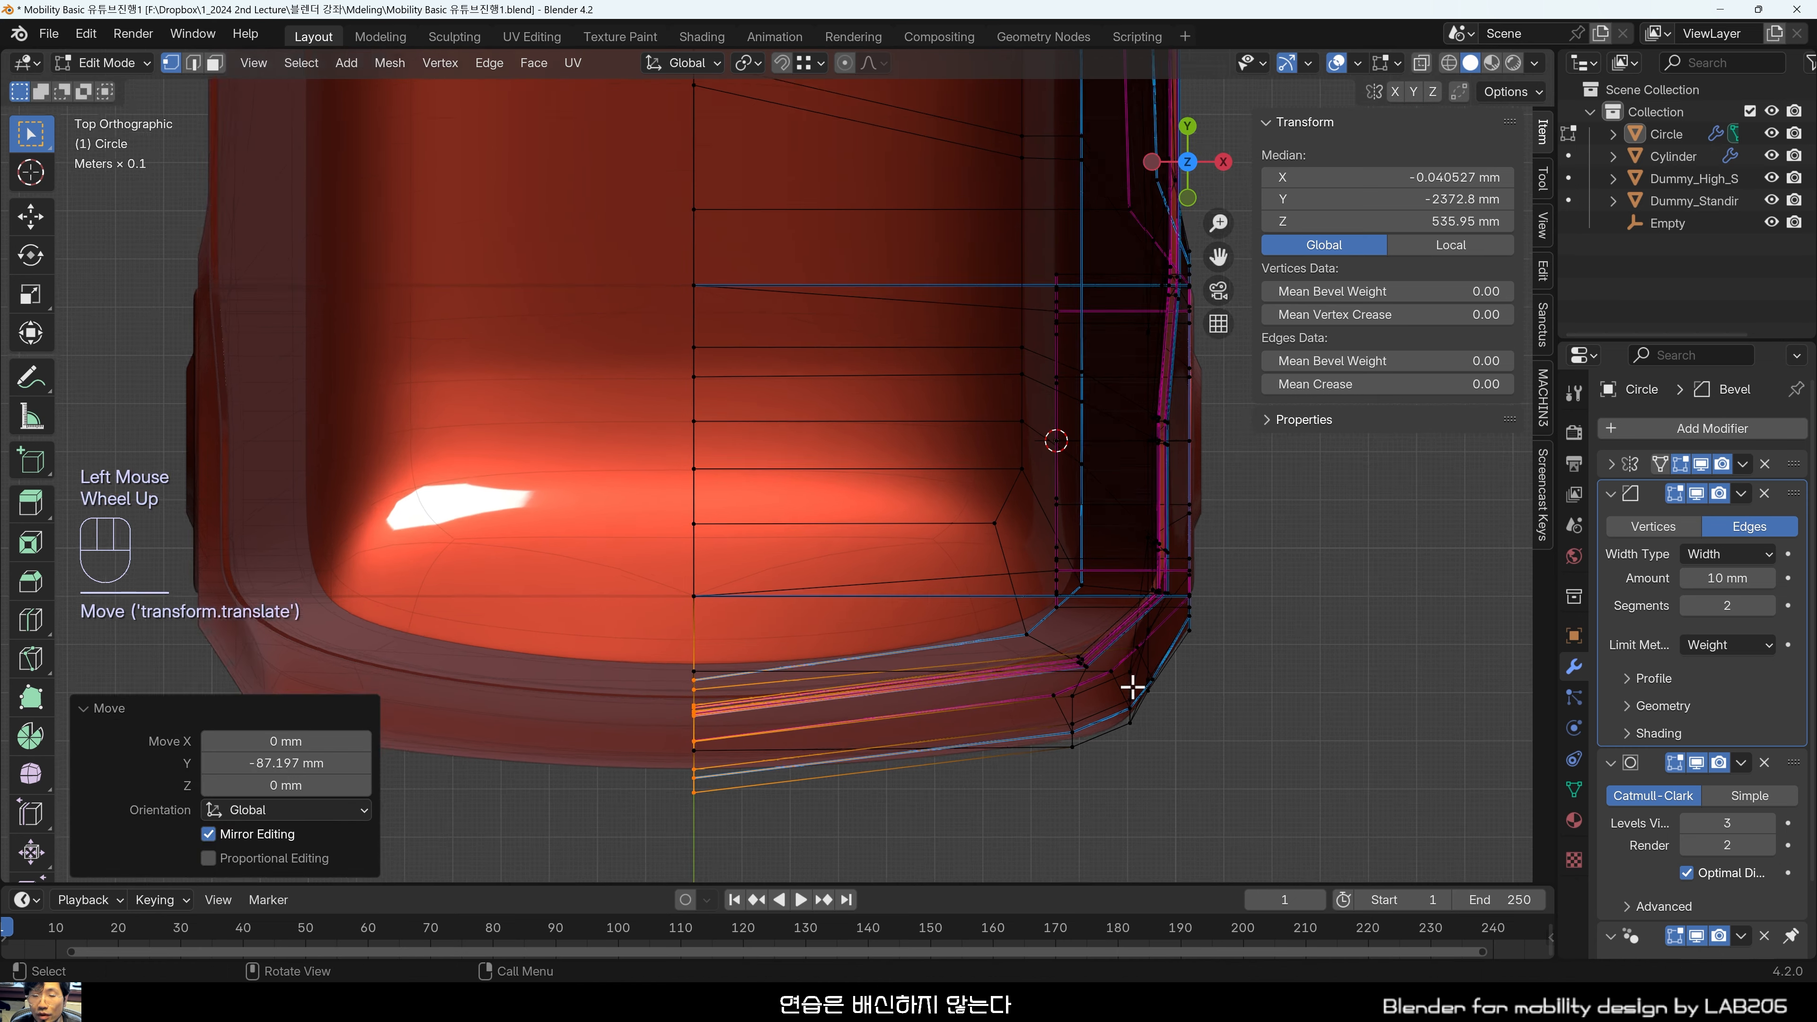
Select the vertical edge loop at the front corner and move it forward along Y by about -48.4 mm.
middle_click_drag(1110, 685, 864, 467, "shift")
scroll(892, 568, "down", 2)
key("3")
key("2")
middle_click_drag(825, 397, 873, 604, "shift")
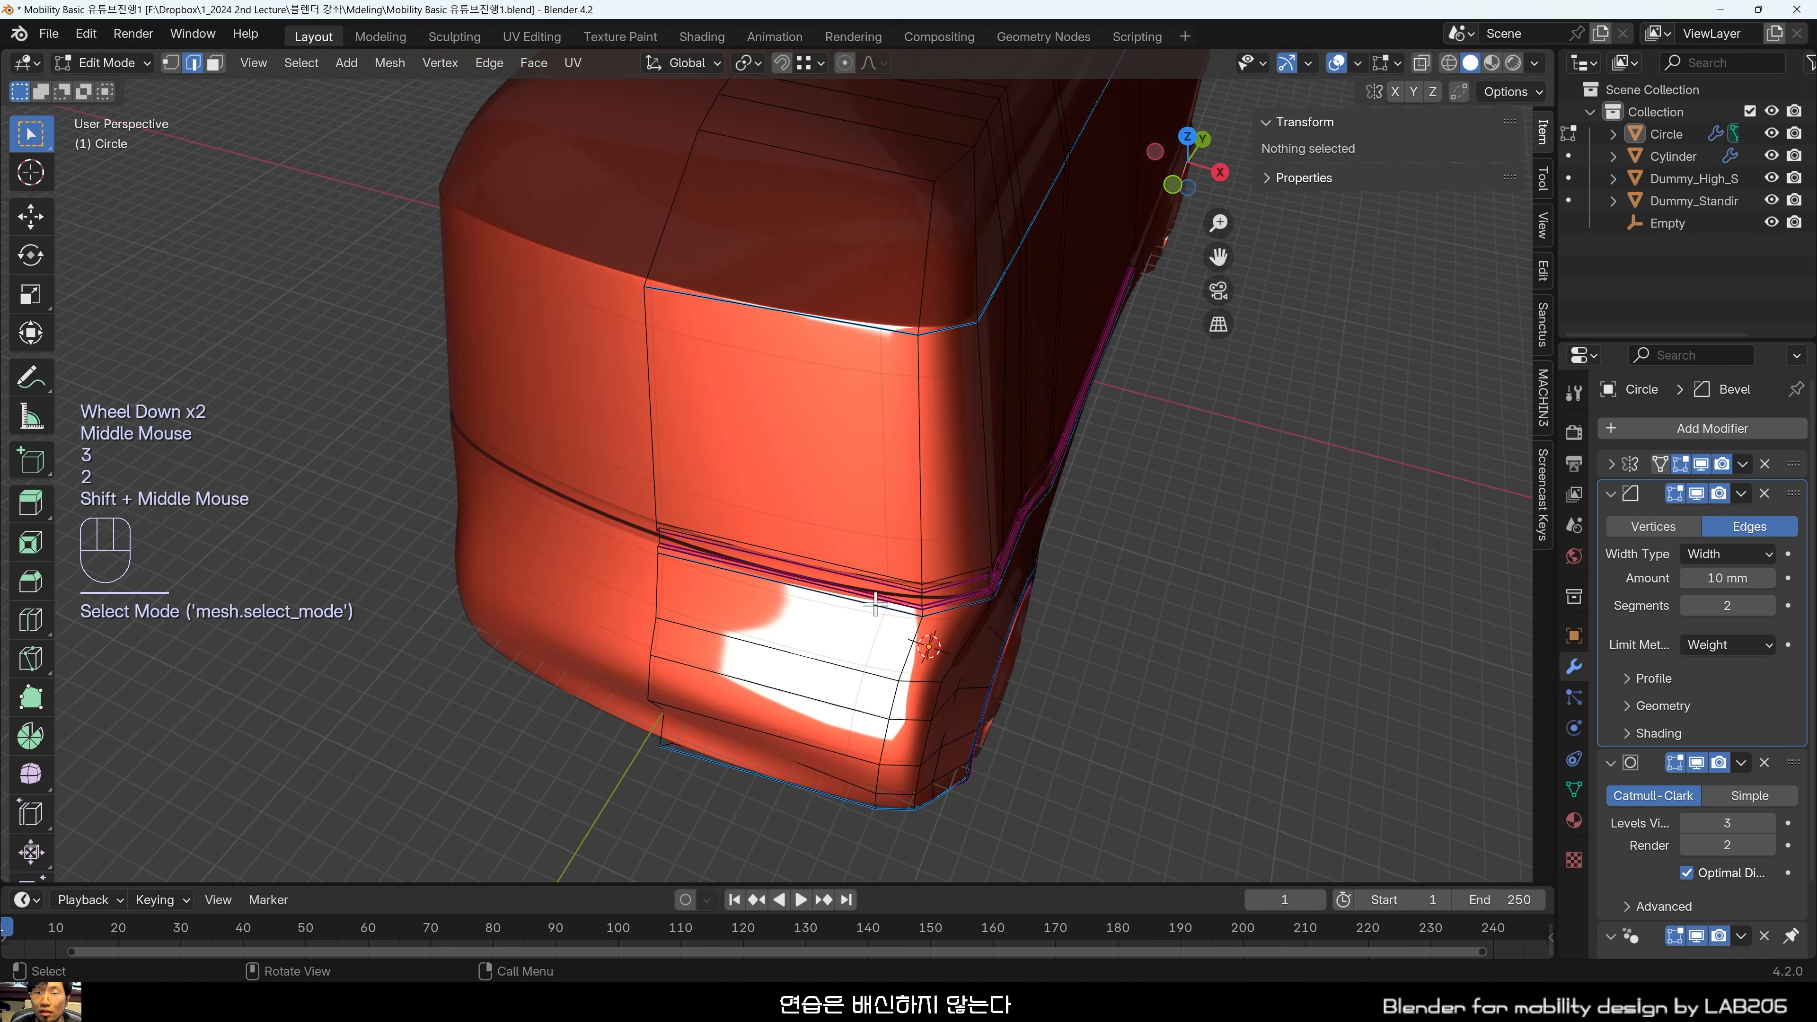
left_click(911, 468, "alt")
middle_click_drag(920, 487, 925, 577)
middle_click_drag(908, 419, 961, 607)
middle_click_drag(1005, 664, 1128, 653)
key("g")
key("y")
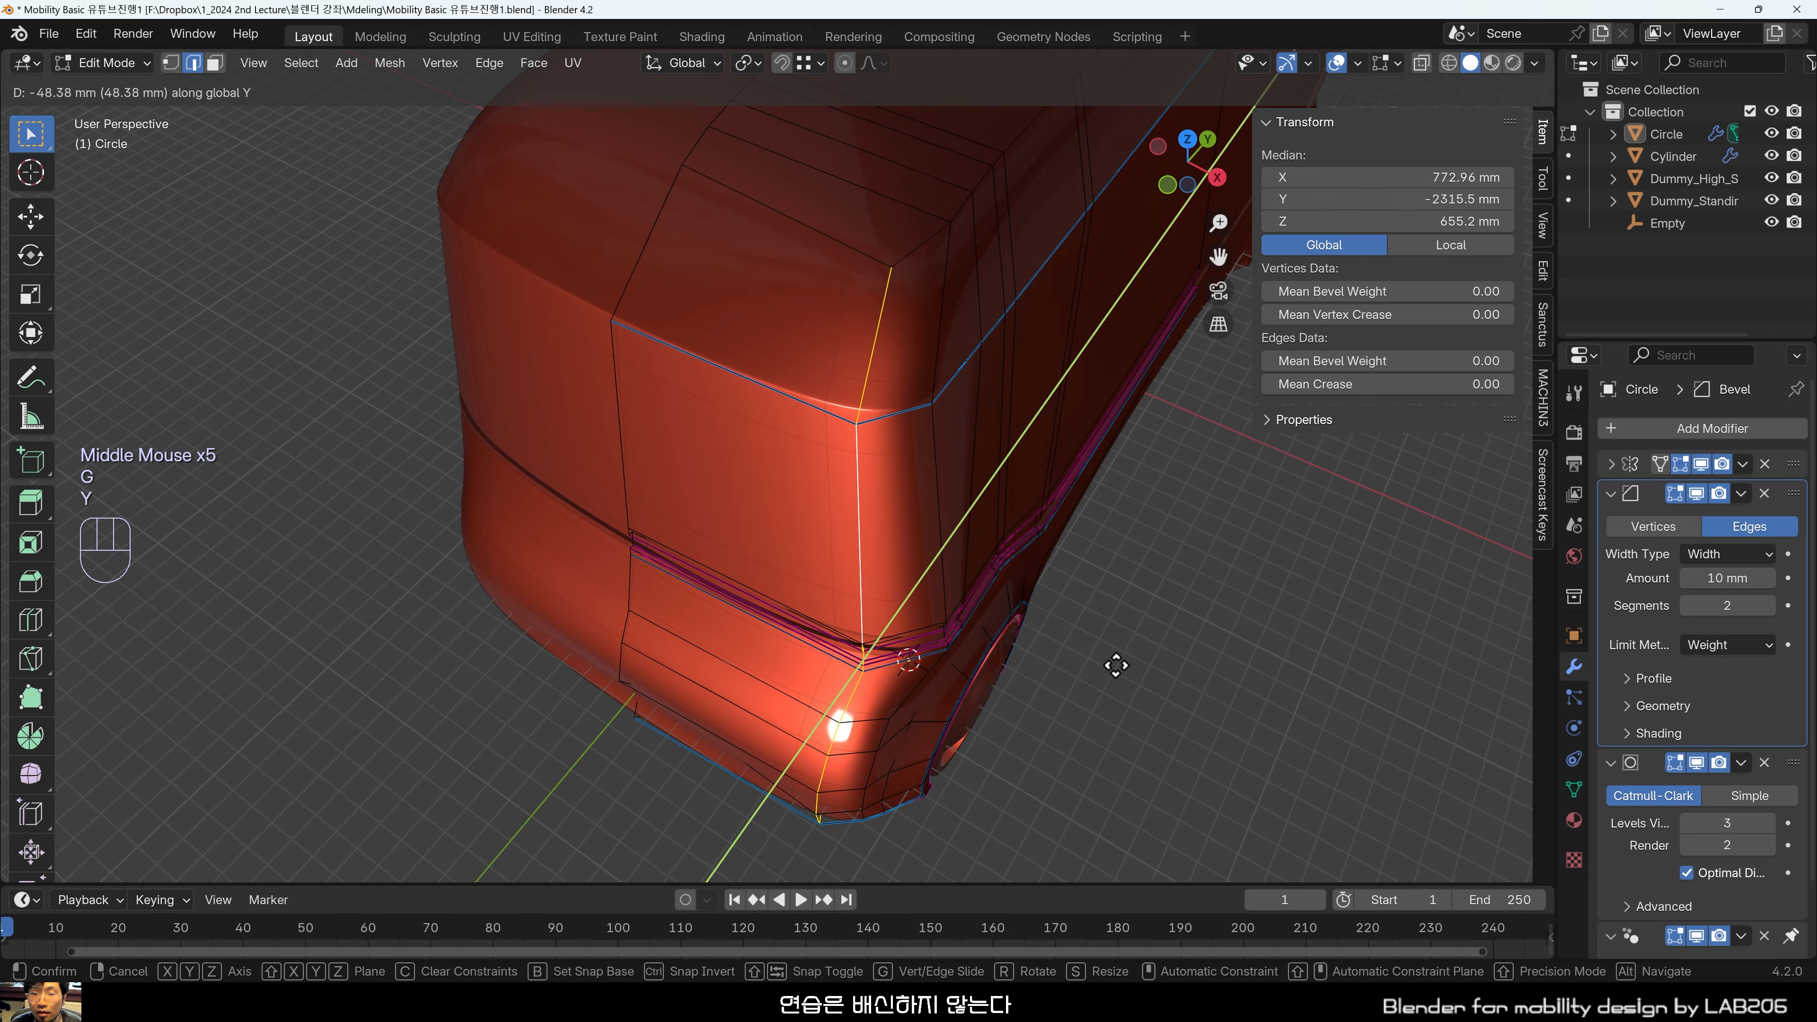
left_click(1115, 666)
Shift the front corner's vertical edge loop inward along X and deselect it.
key("g")
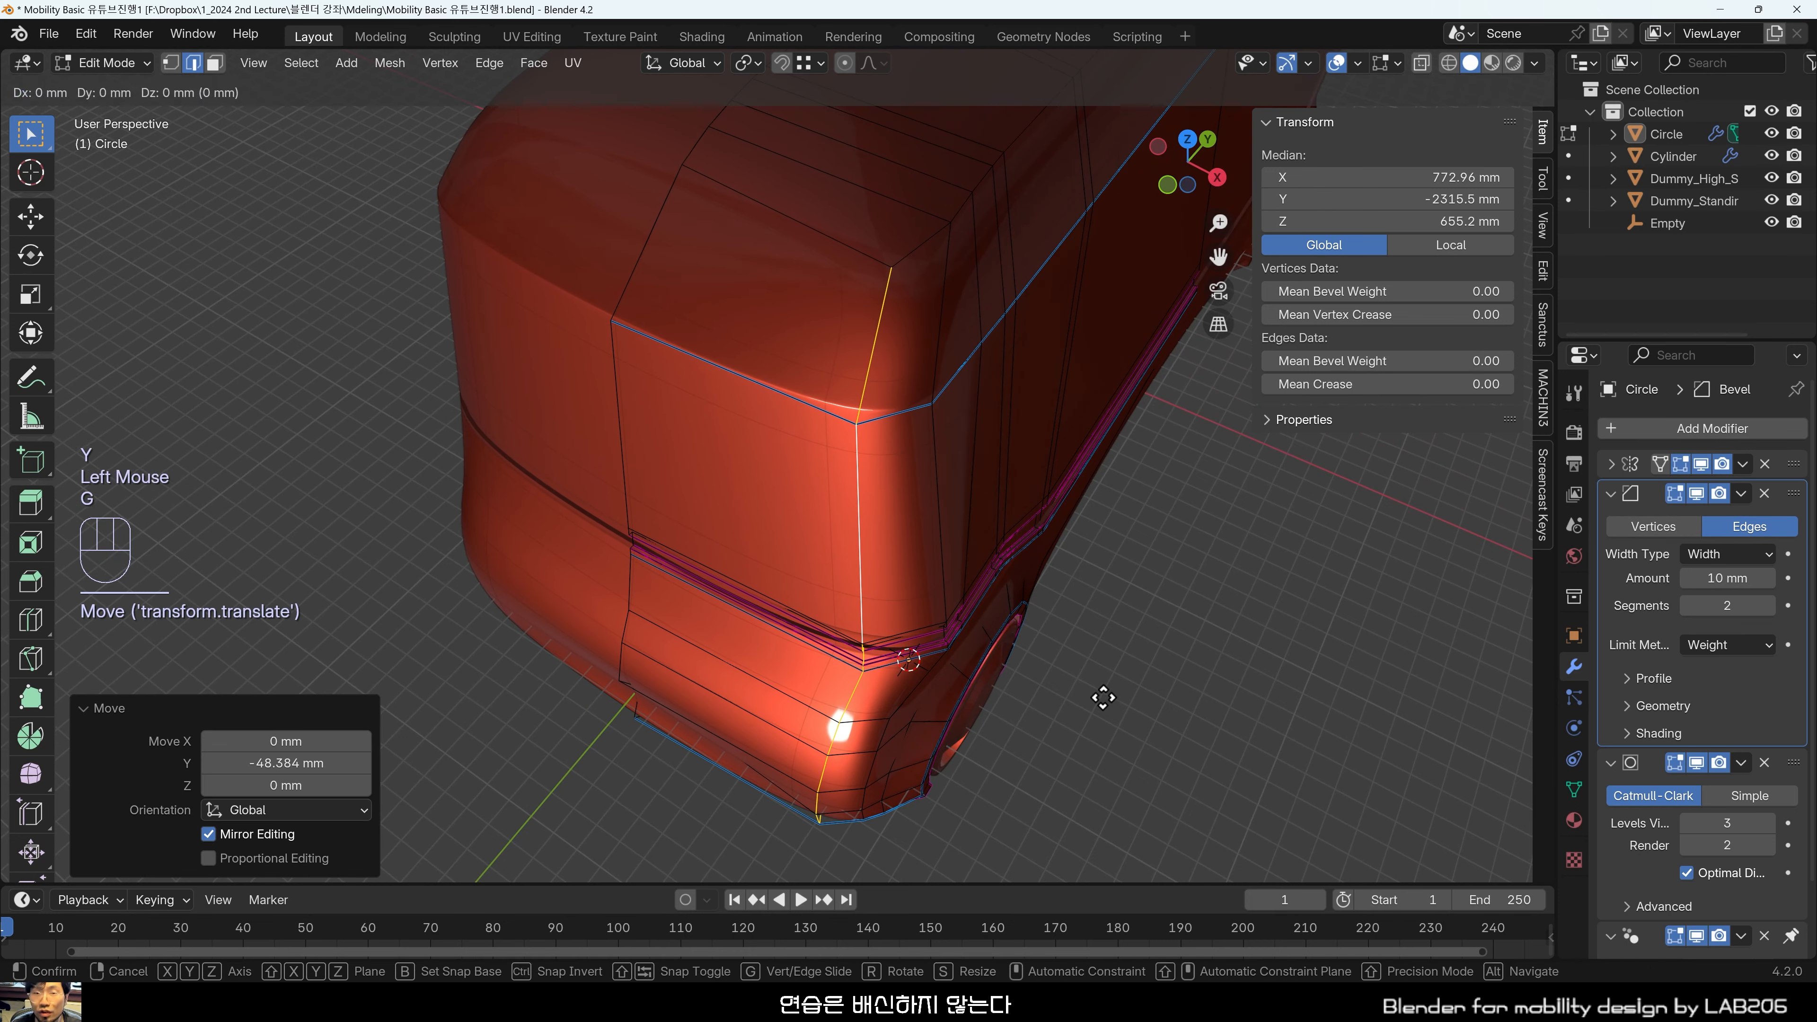
key("x")
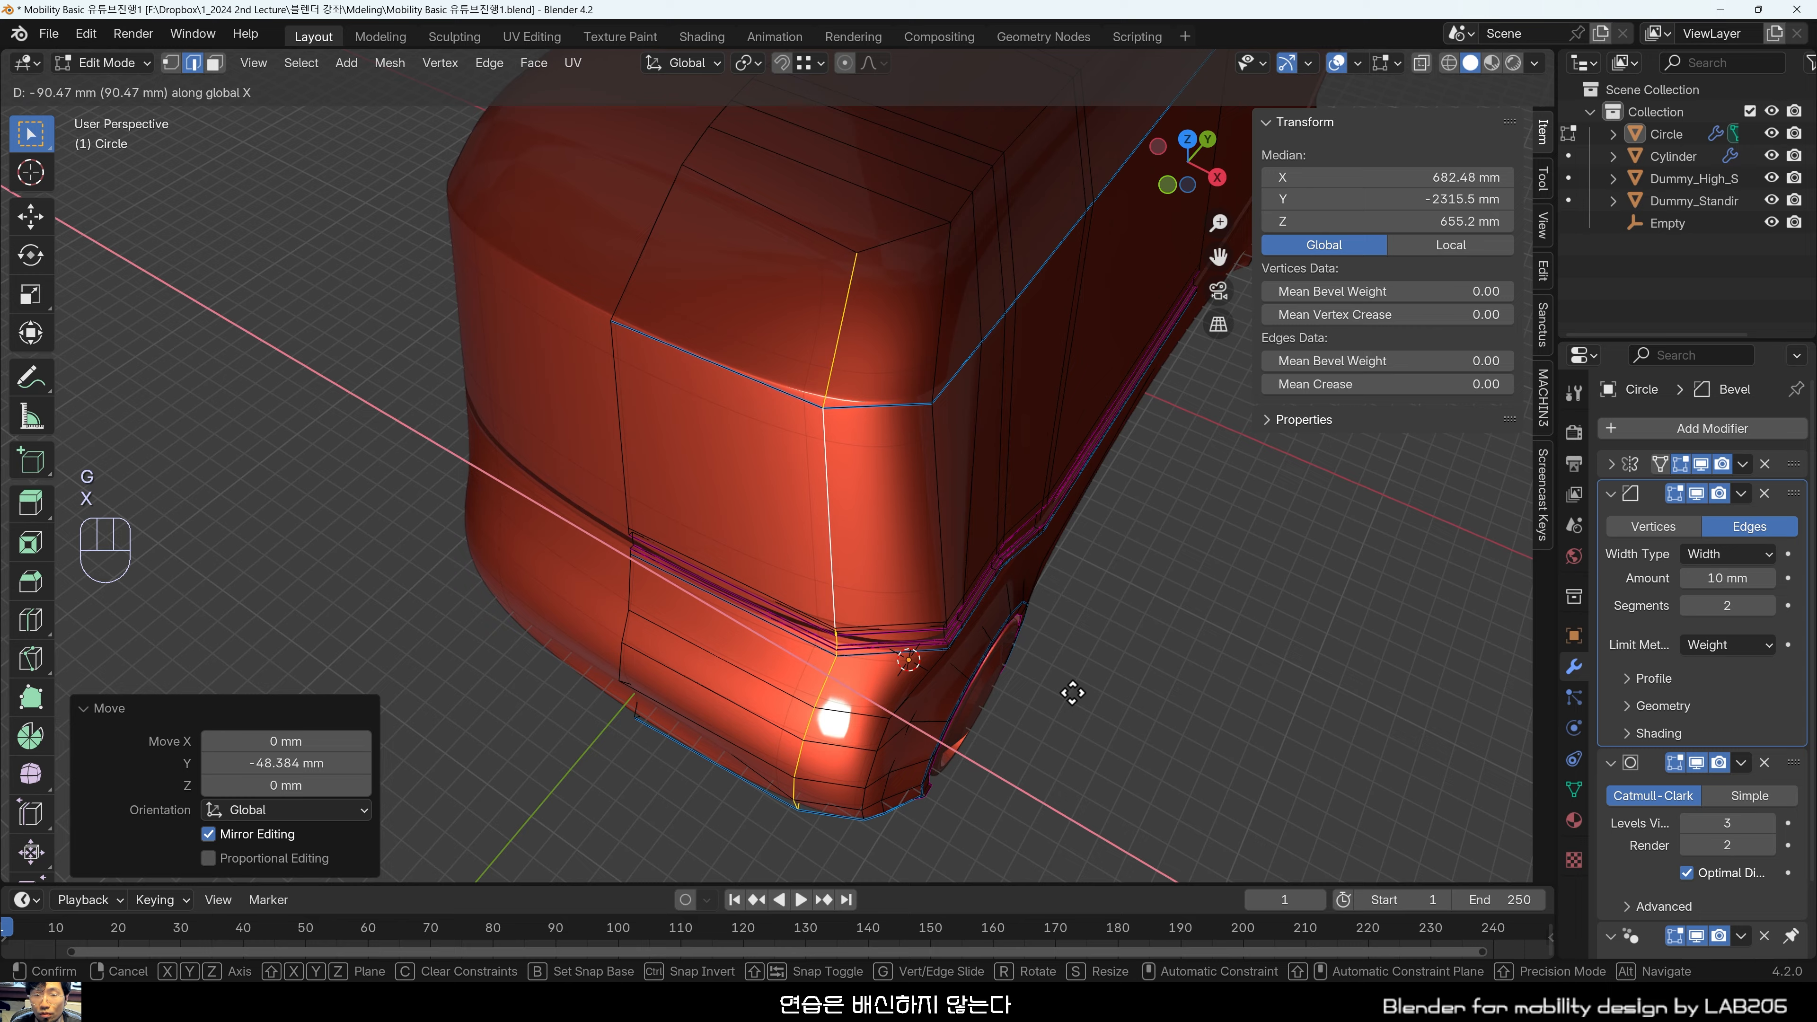
left_click(1077, 692)
left_click(1119, 687)
Examine the mesh flow between the front corner and the wheel arch in perspective, right and front views.
middle_click_drag(1123, 685, 898, 583)
scroll(937, 572, "up", 2)
middle_click_drag(898, 584, 1026, 600, "shift")
left_click(916, 552)
scroll(1006, 702, "up", 2)
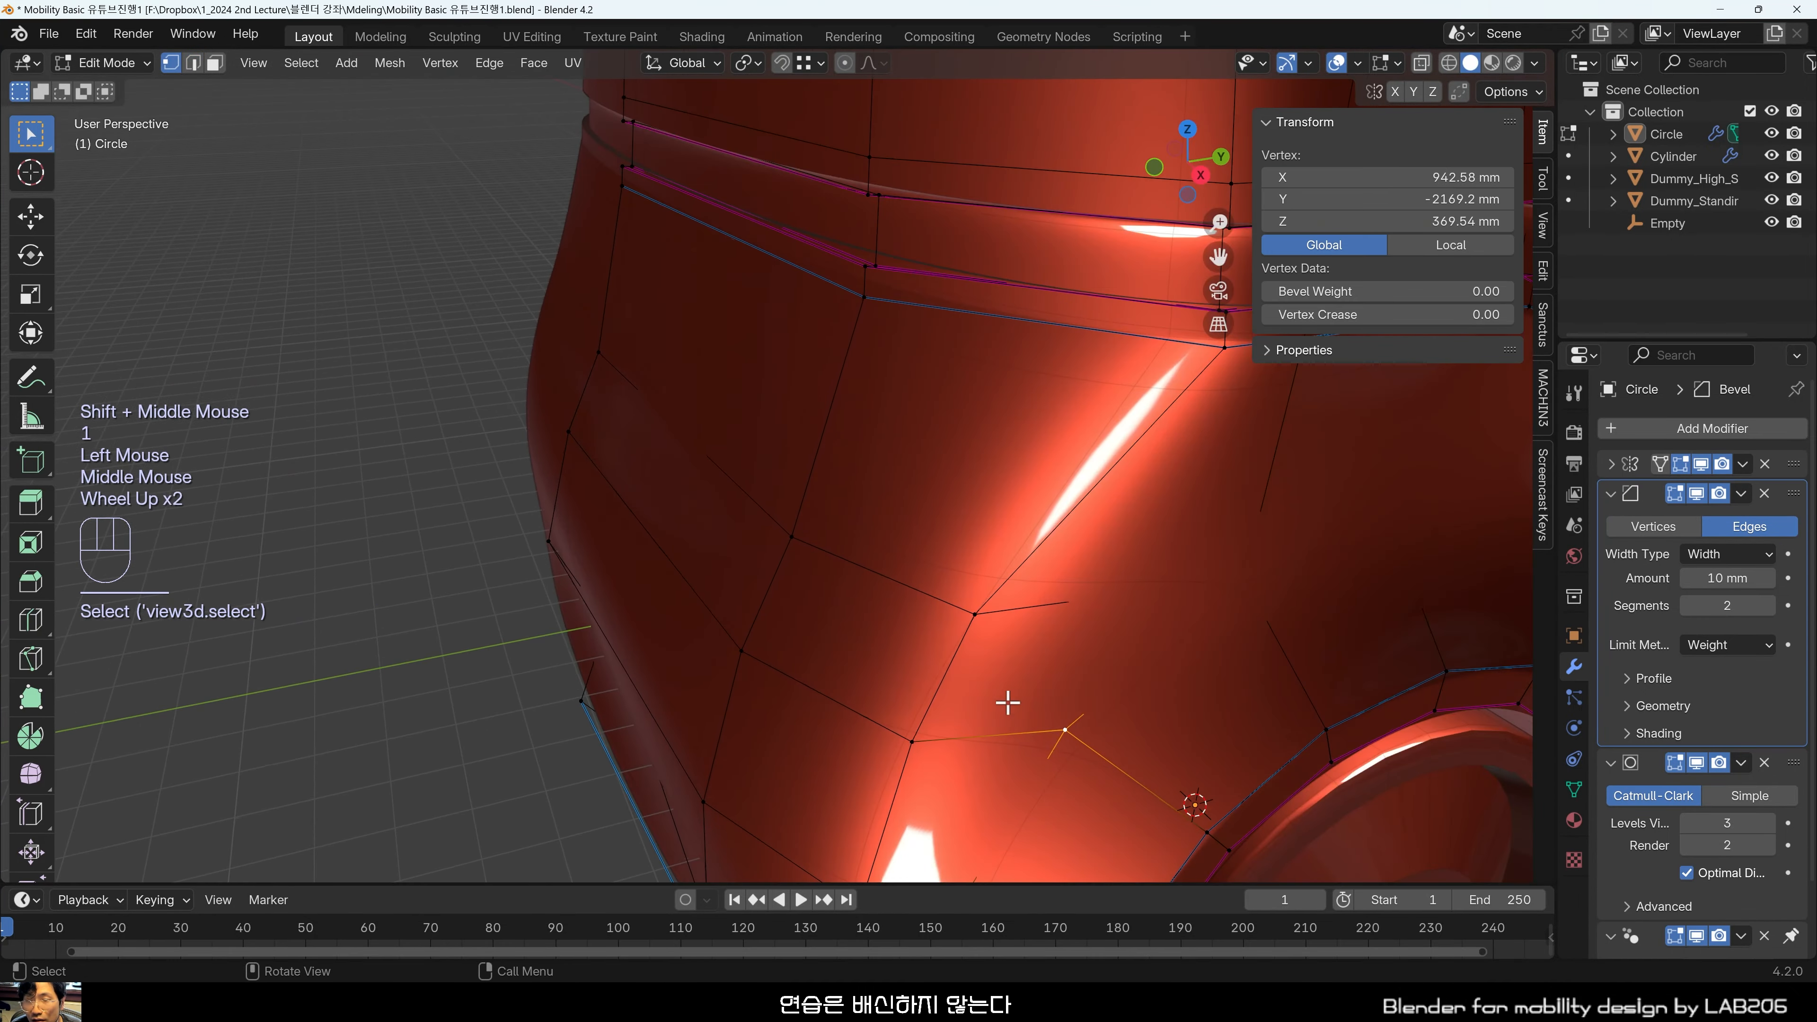
middle_click_drag(1006, 702, 922, 659, "shift")
middle_click_drag(923, 658, 807, 686)
scroll(746, 669, "down", 2)
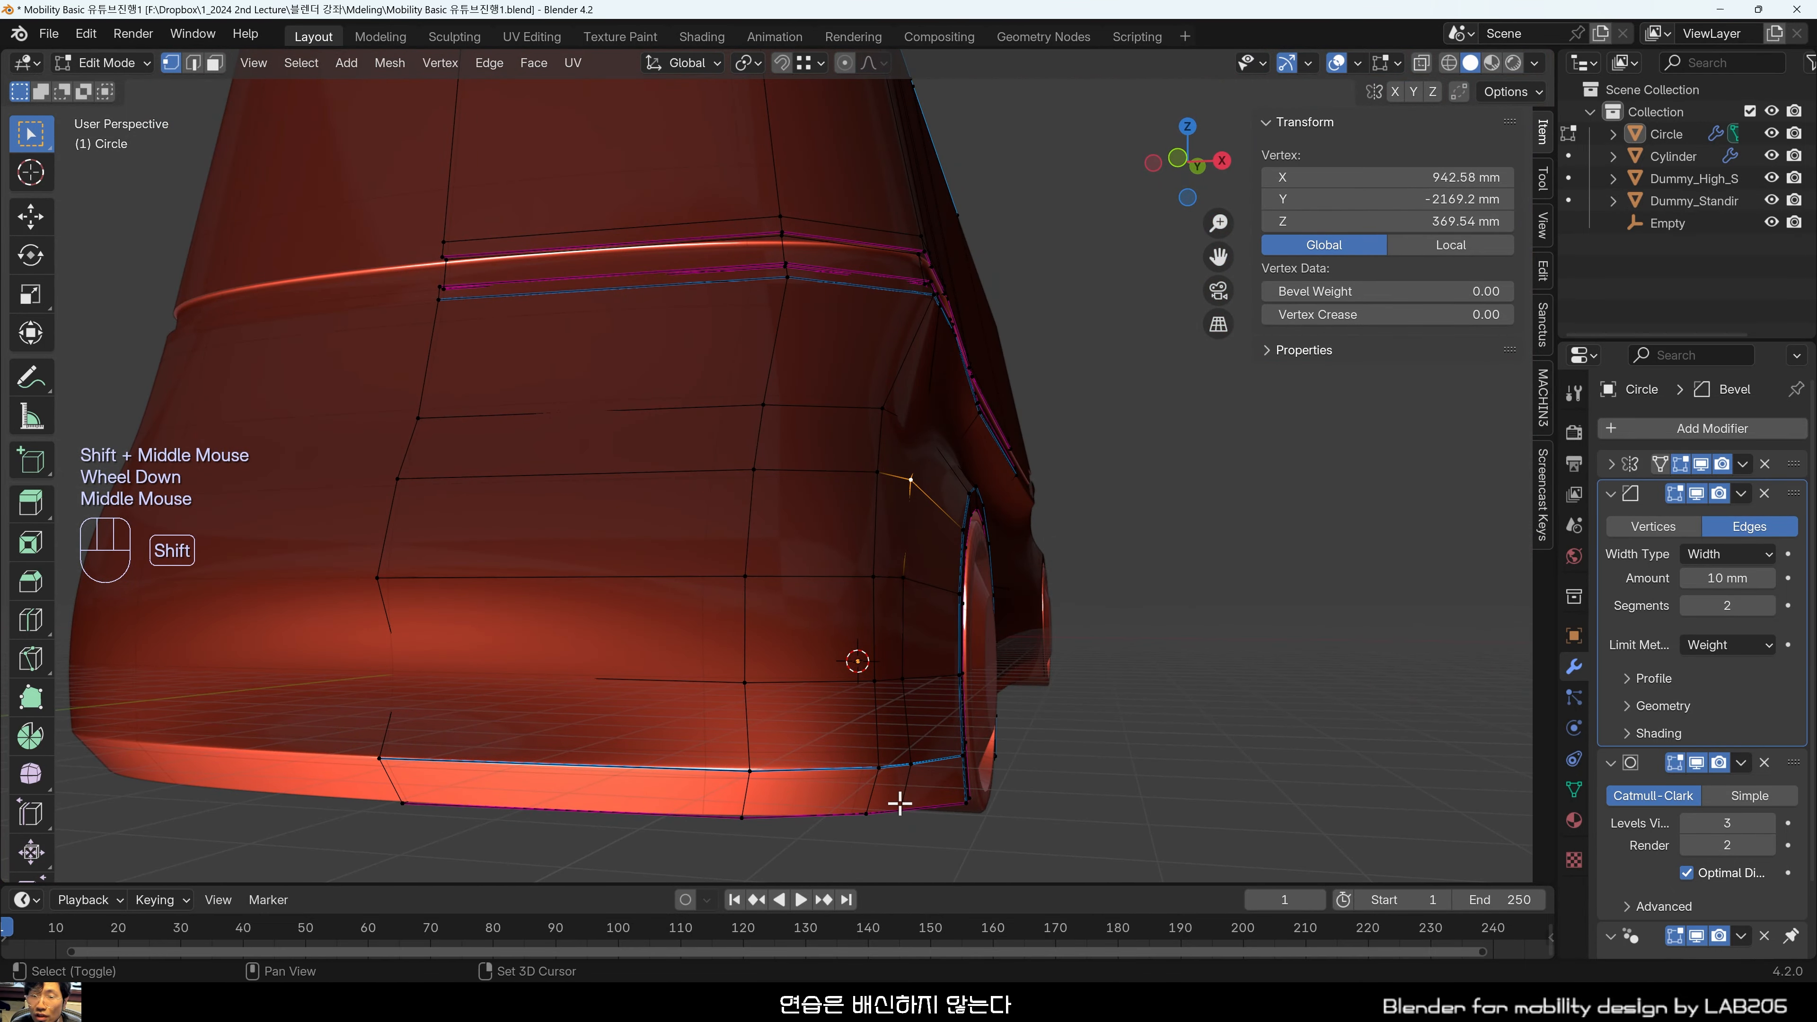
middle_click_drag(899, 803, 937, 682, "shift")
scroll(935, 683, "up", 2)
key("grave")
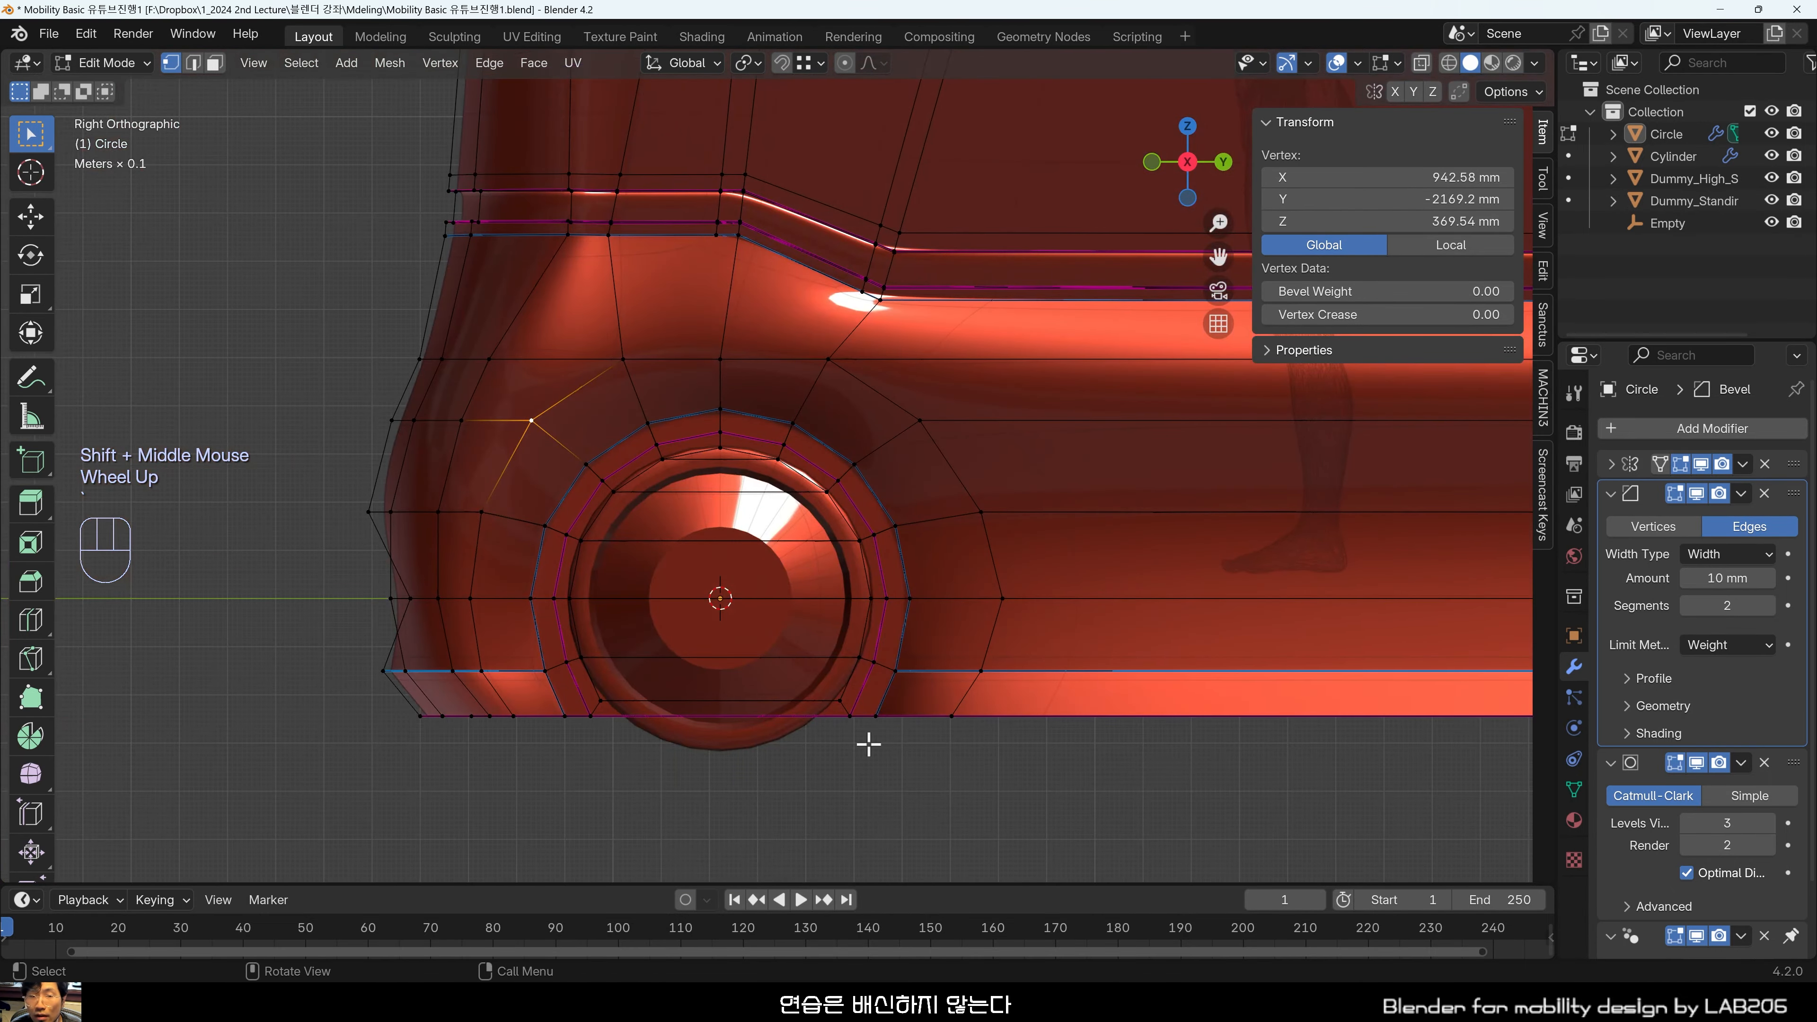
key("grave")
left_click(728, 657)
scroll(1061, 678, "up", 2)
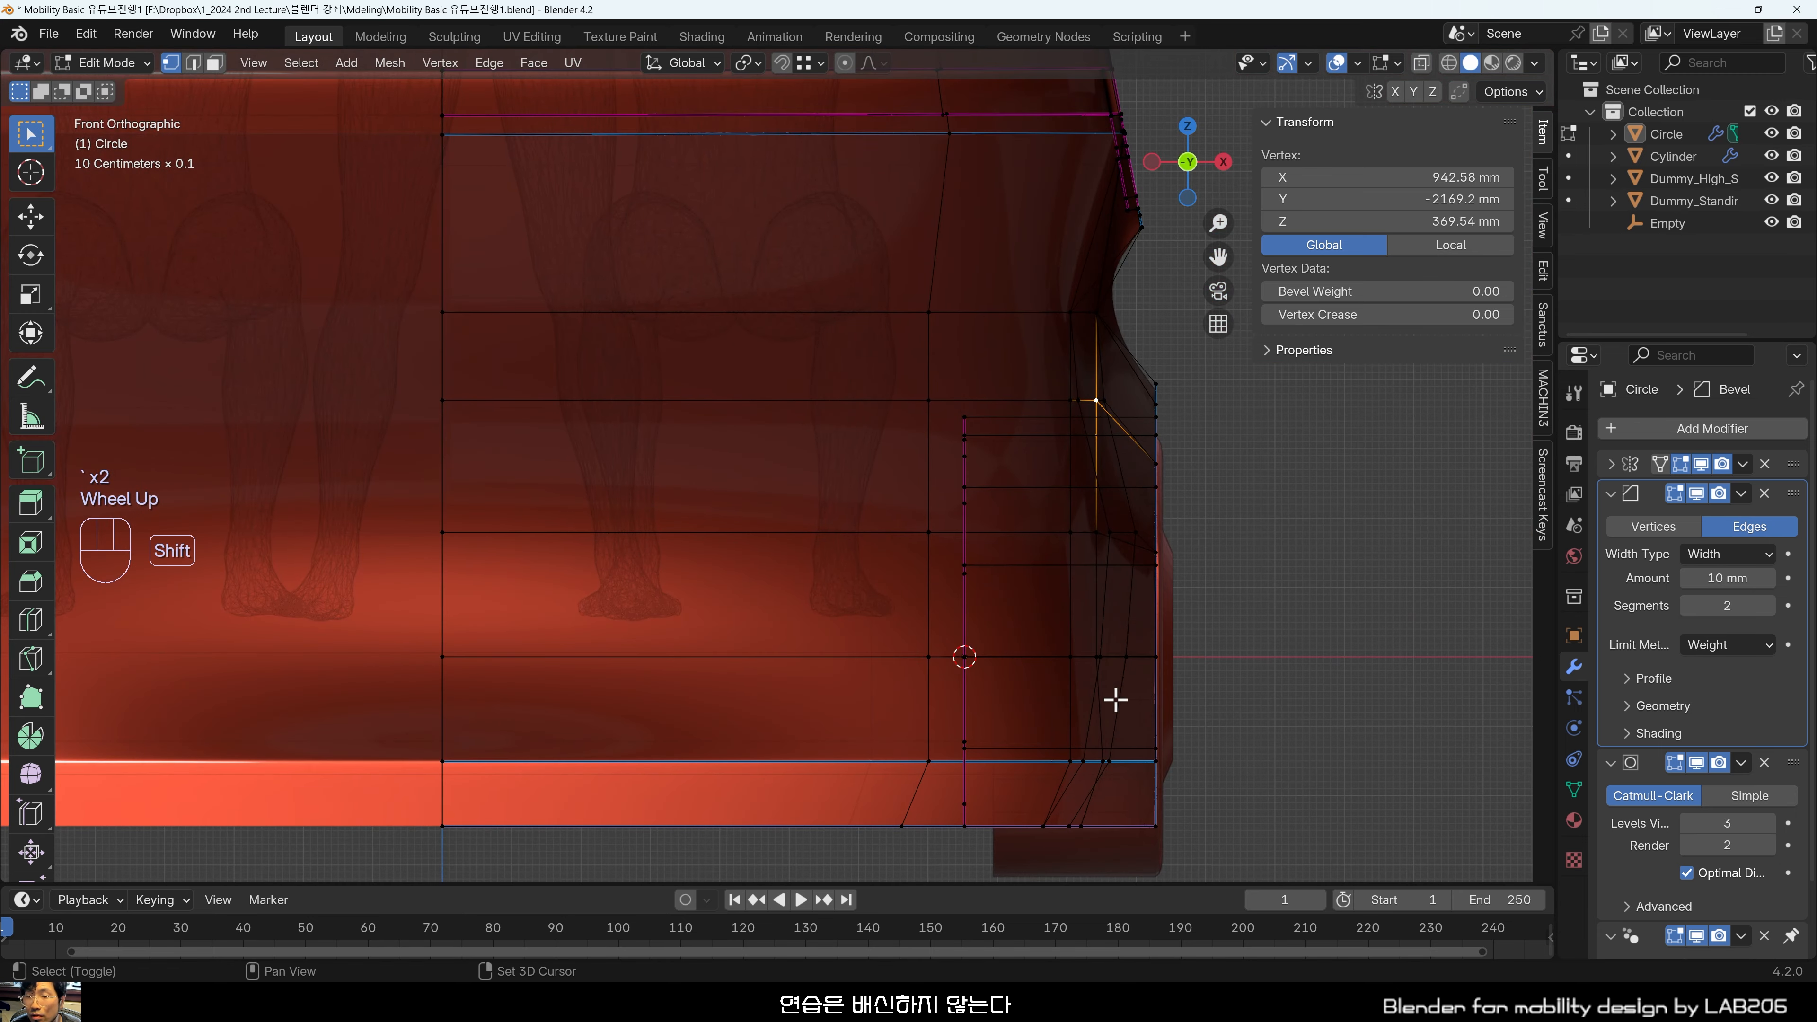
Adjust the two short bottom edges at the front corner beside the wheel arch along X, then clear the selection.
middle_click_drag(1115, 698, 856, 551, "shift")
middle_click_drag(856, 552, 756, 674)
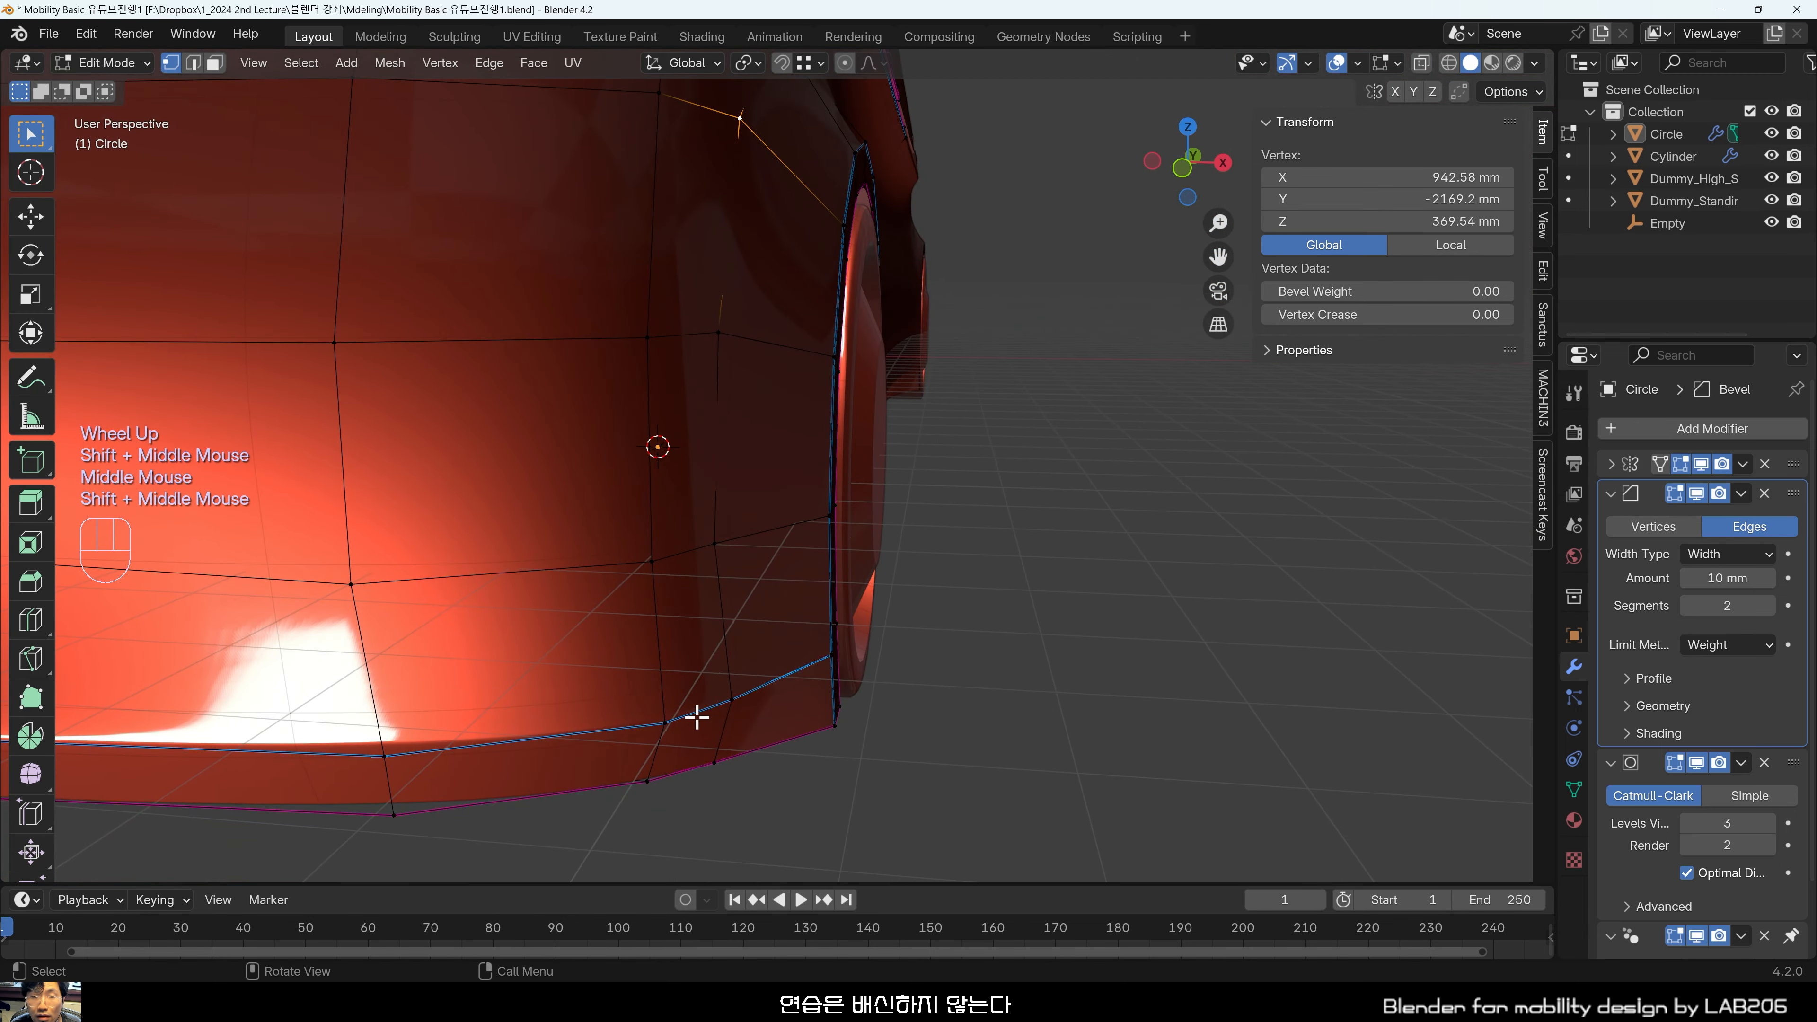
key("2")
left_click(715, 709)
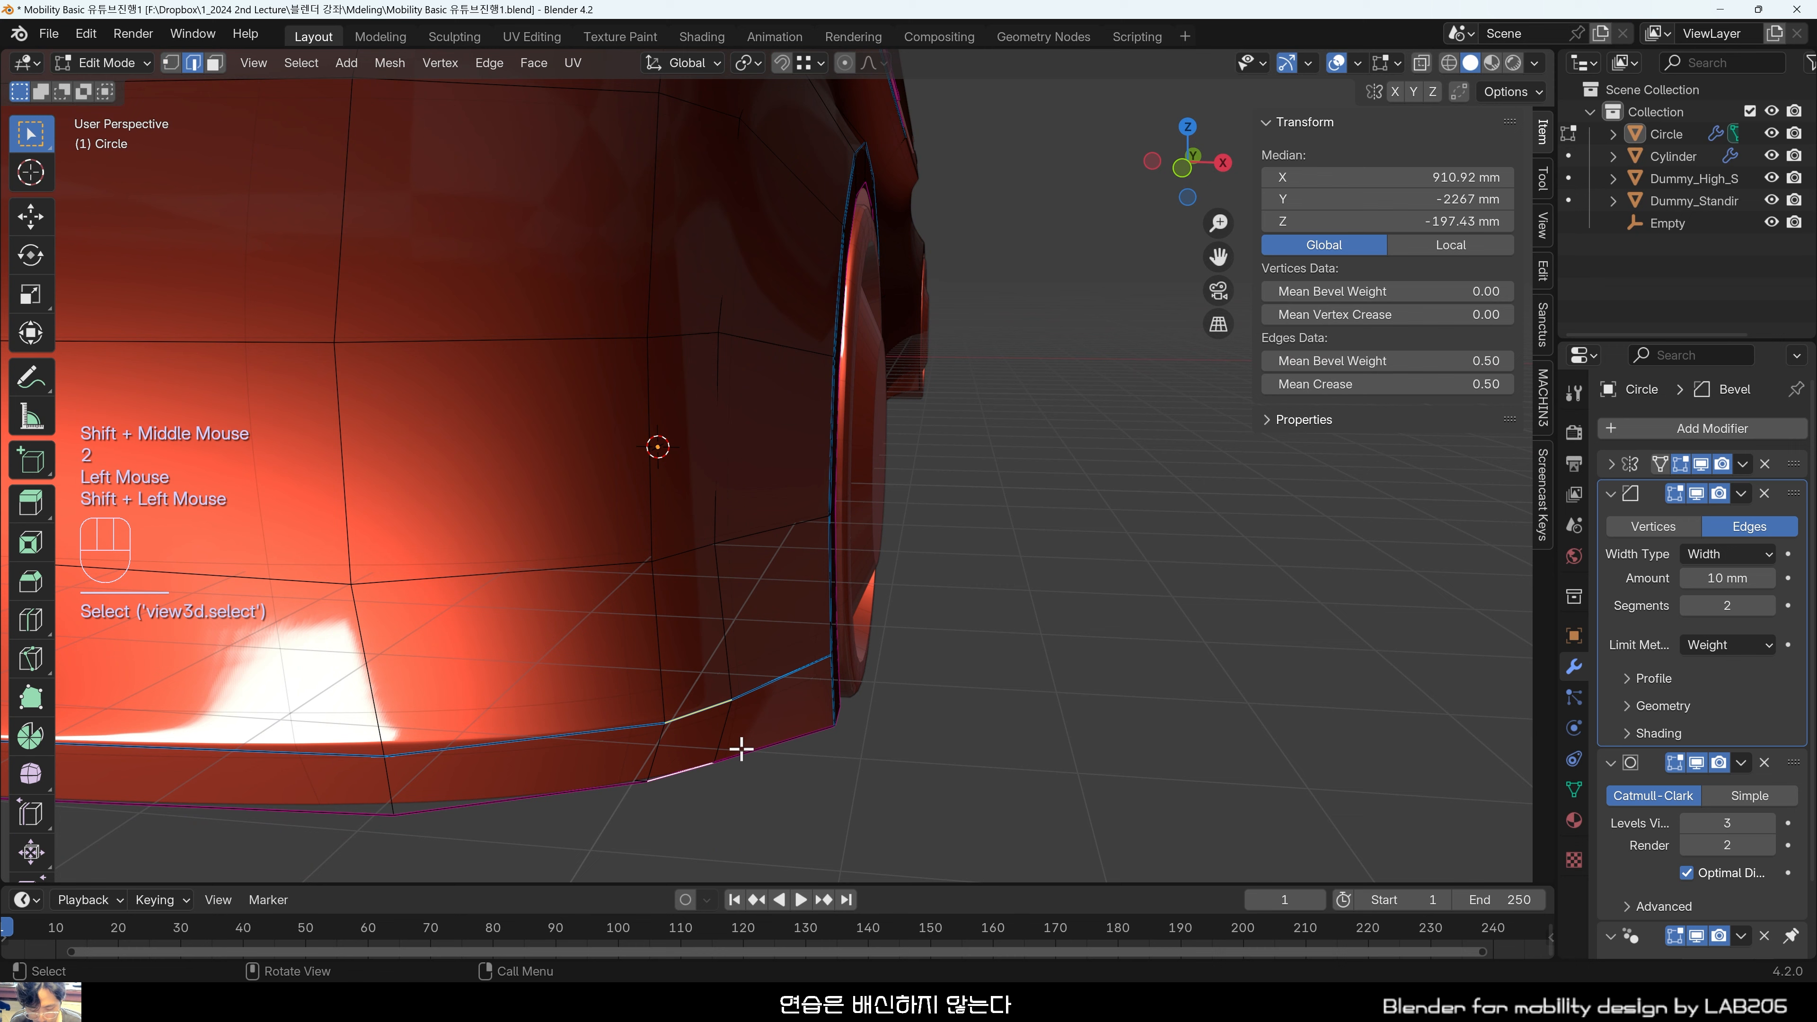
key("g")
key("x")
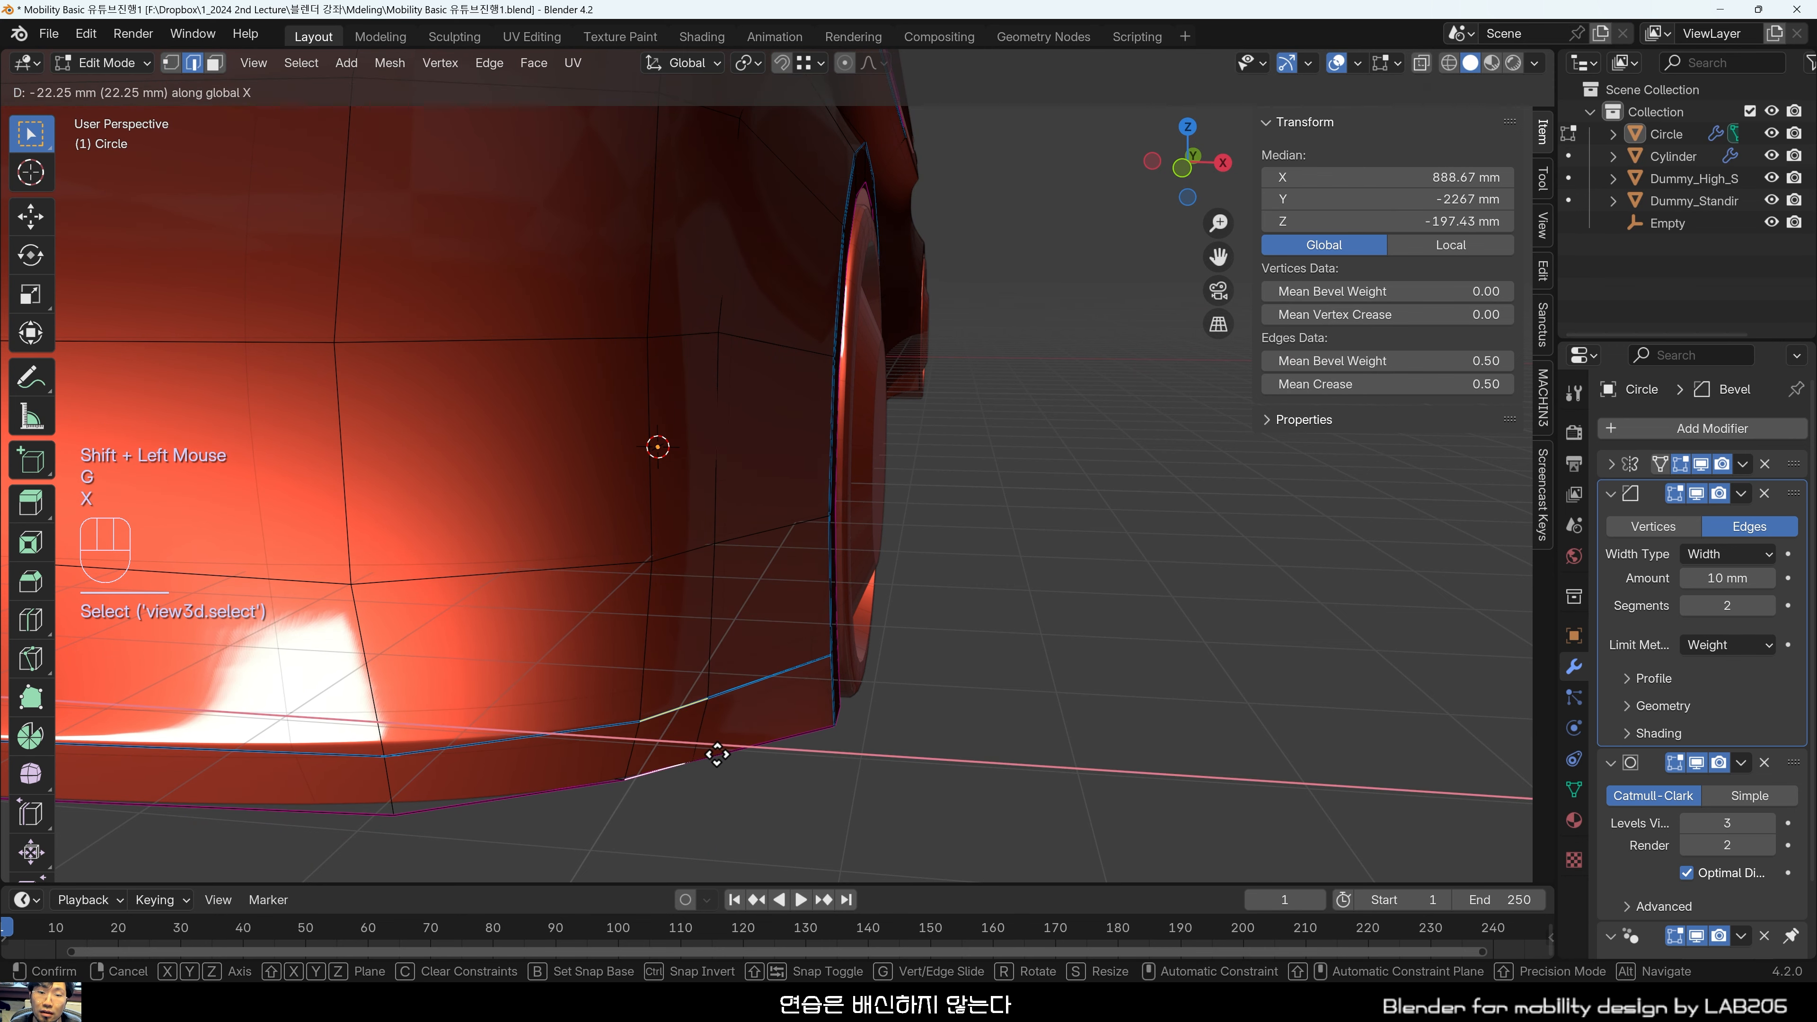
left_click(751, 737)
left_click(1144, 515)
scroll(1168, 499, "down", 3)
middle_click_drag(1168, 498, 1073, 613)
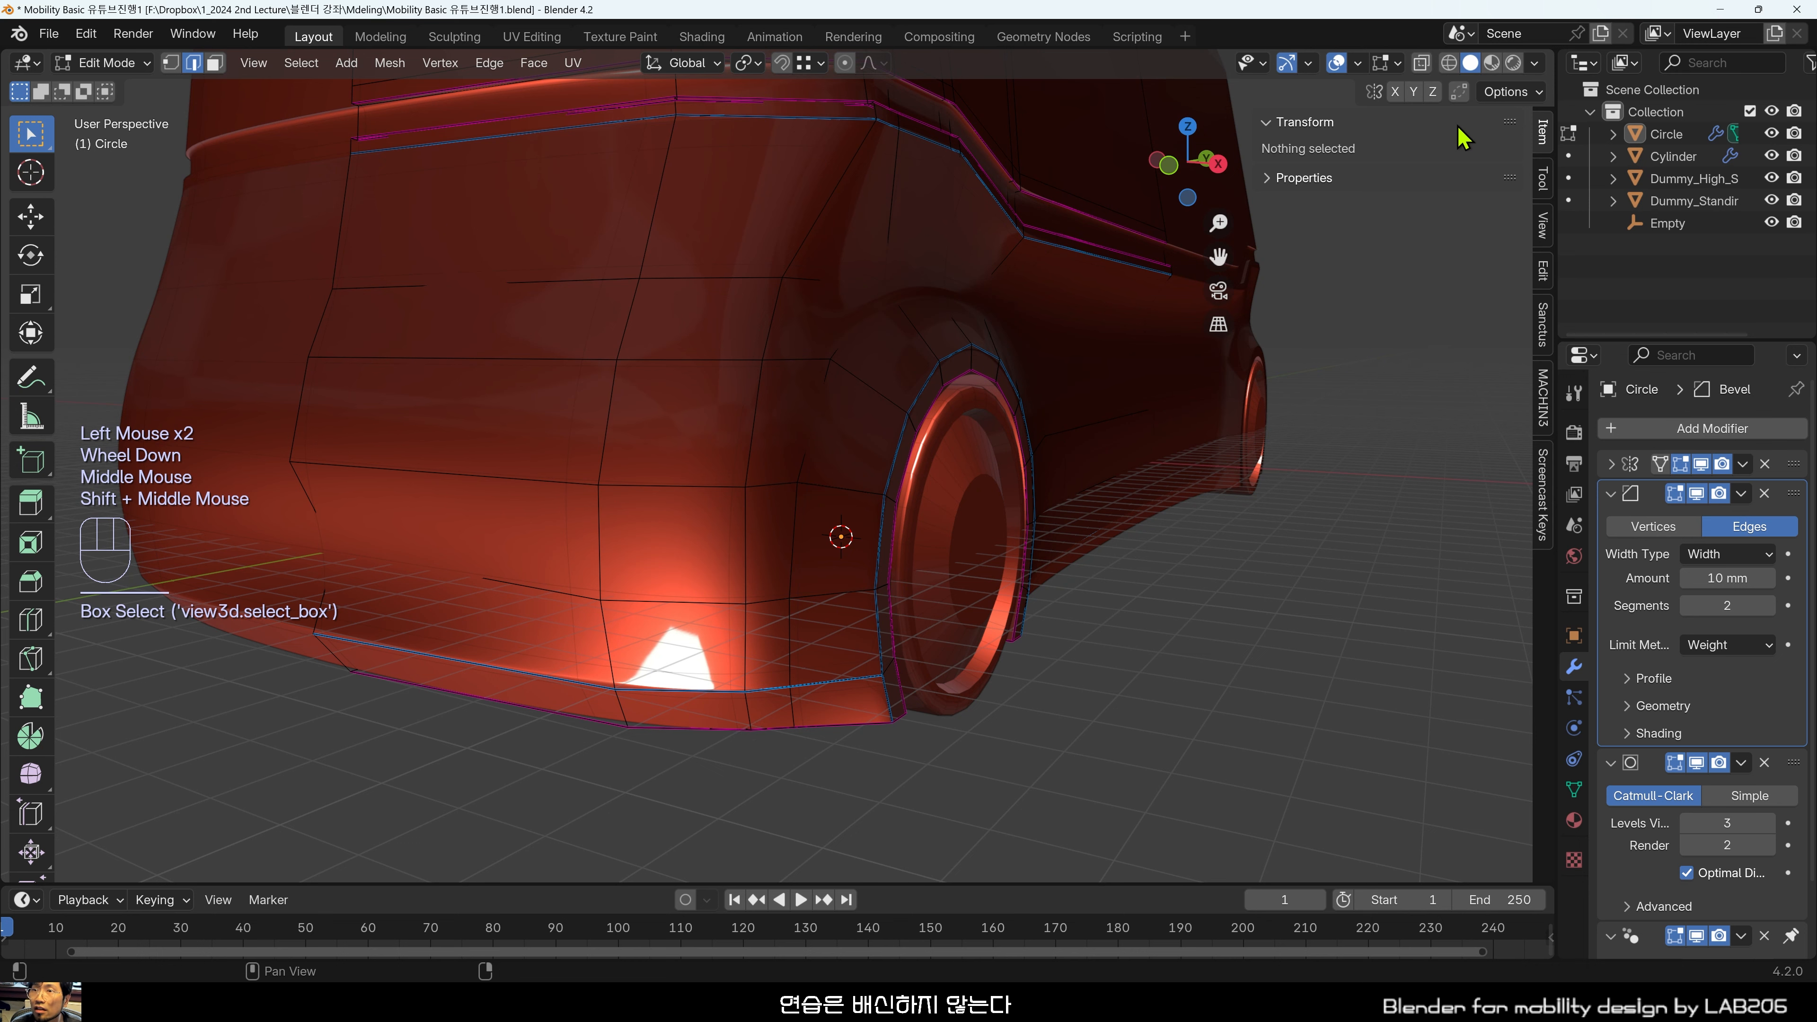
Set the viewport shading lighting to Studio.
middle_click_drag(1328, 306, 1344, 372, "shift")
left_click(1535, 63)
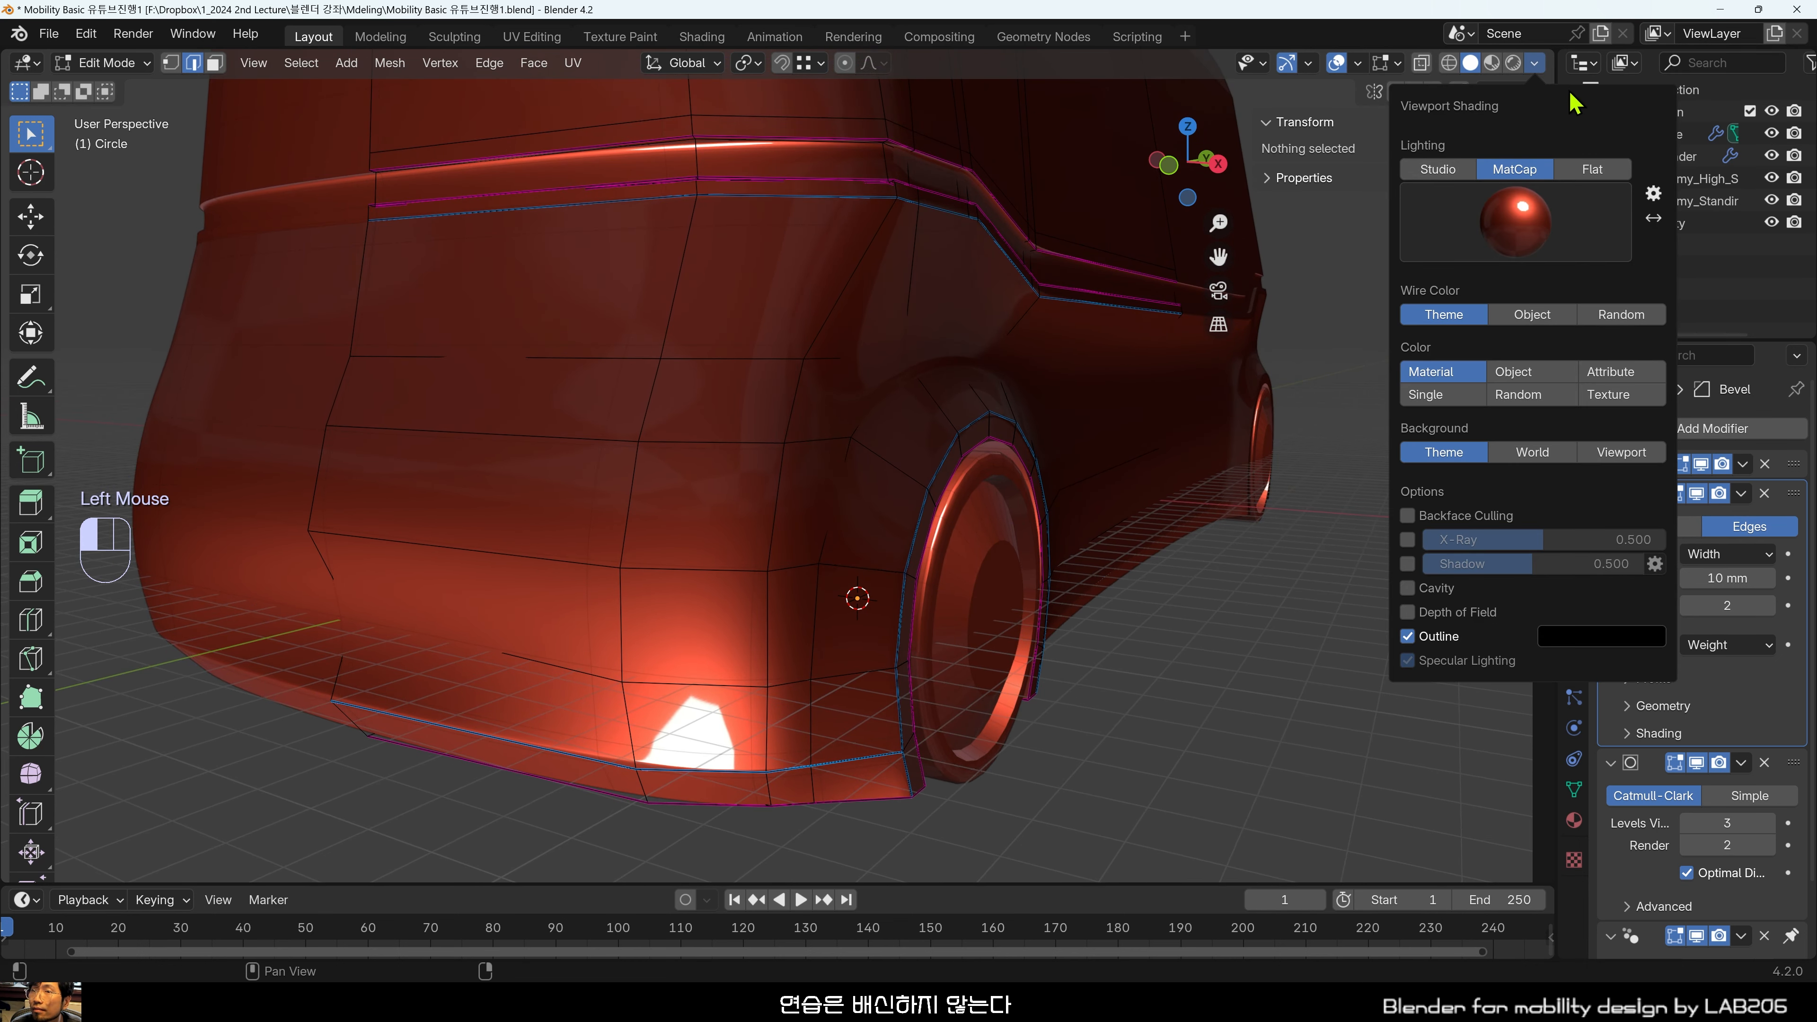
left_click(1412, 173)
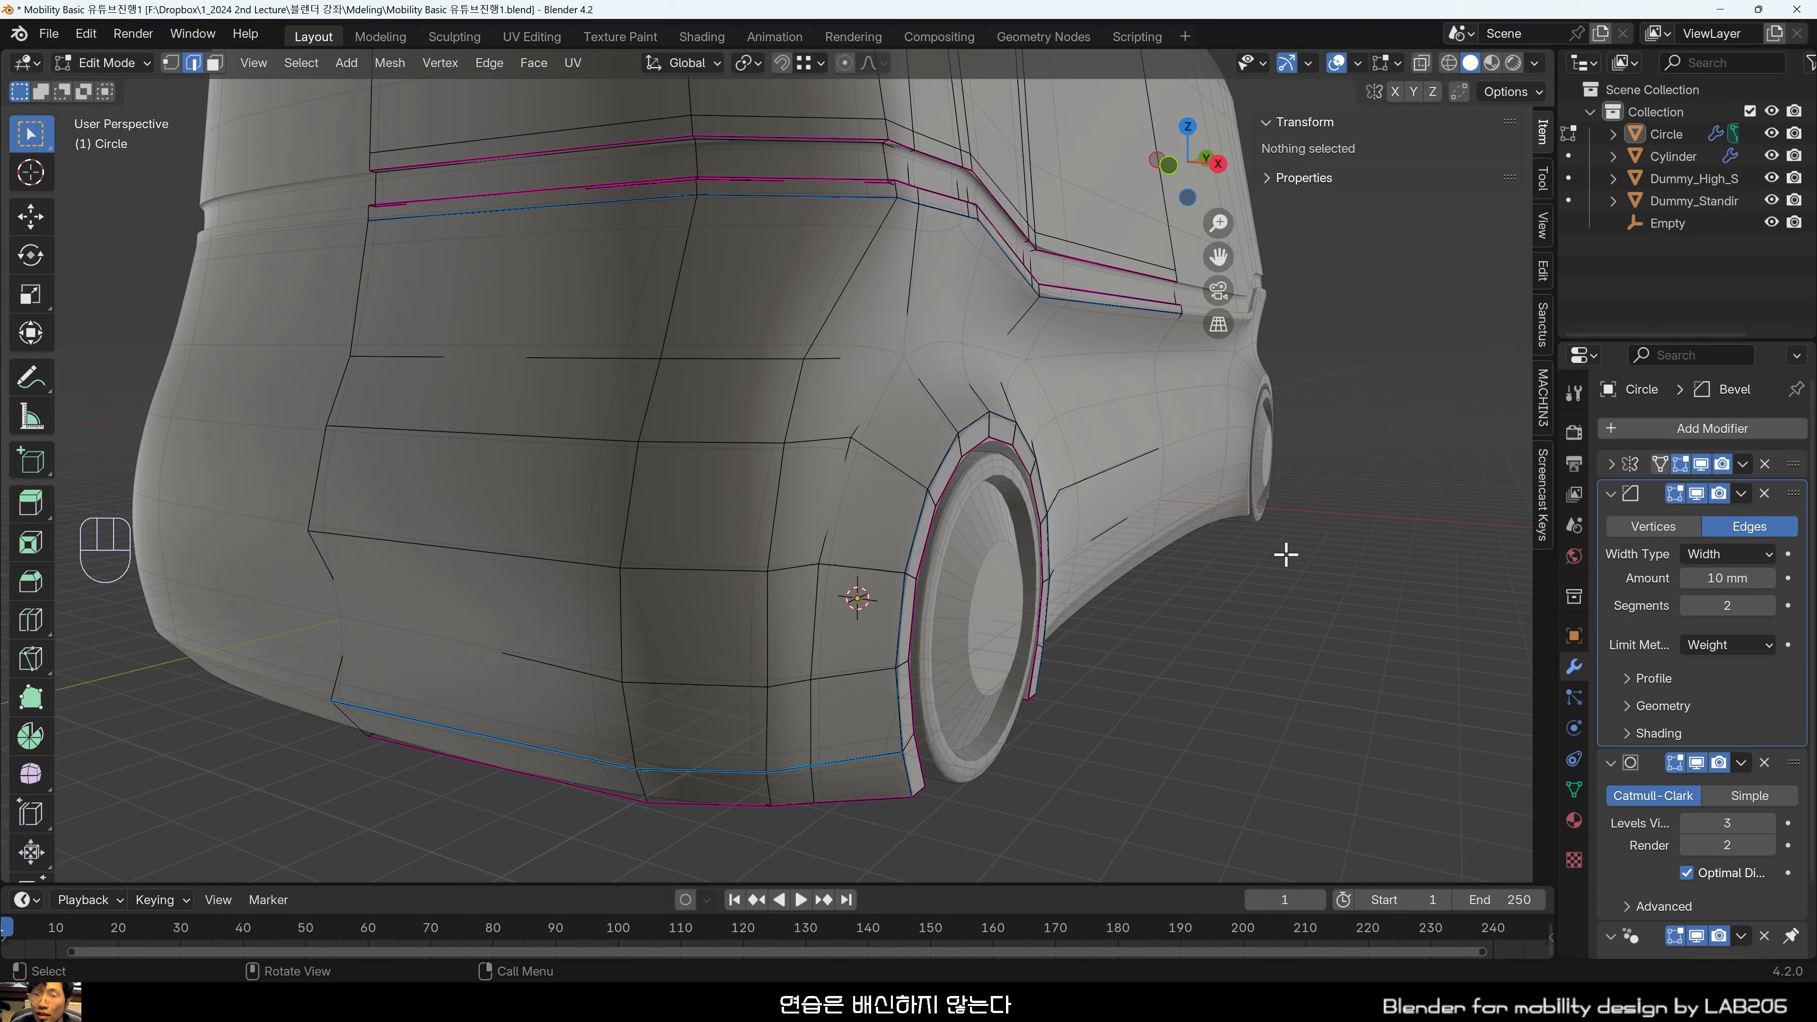
Slide the underside centerline vertex of the crossing edge near the front onto the neighboring vertex, with factor 1.0.
middle_click_drag(1287, 591, 1225, 410)
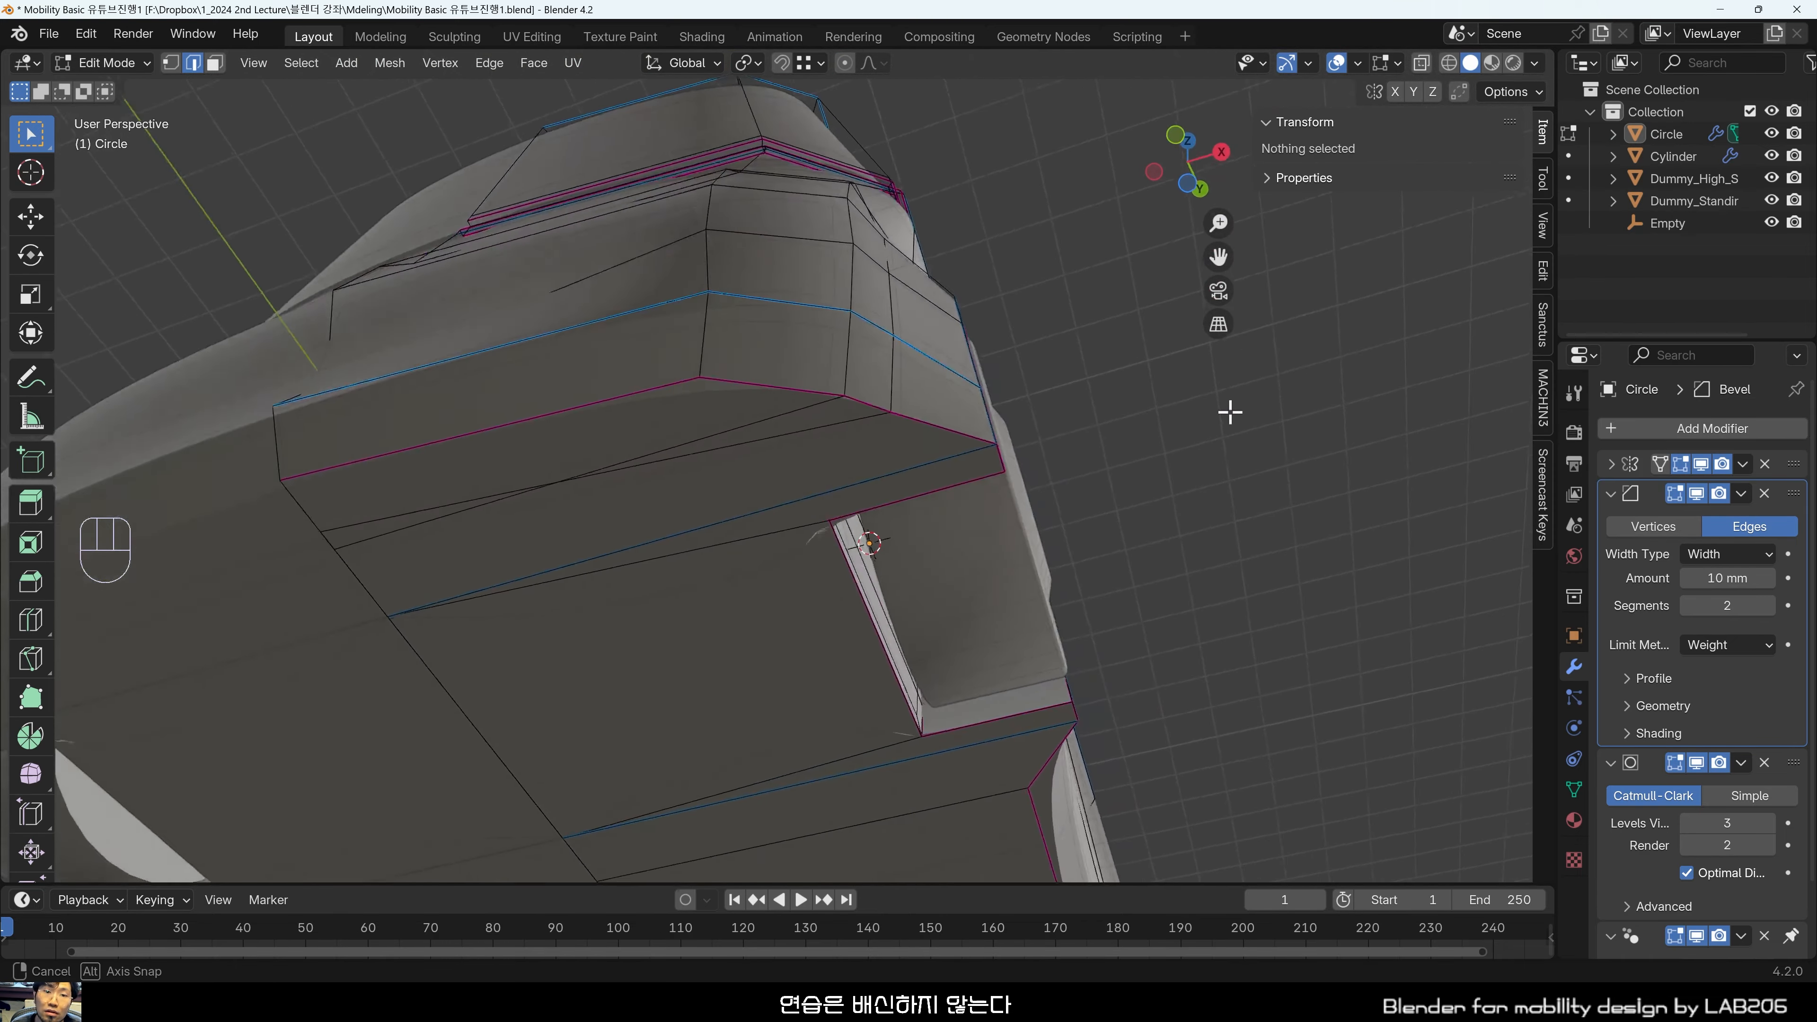
scroll(984, 404, "up", 3)
left_click(663, 408)
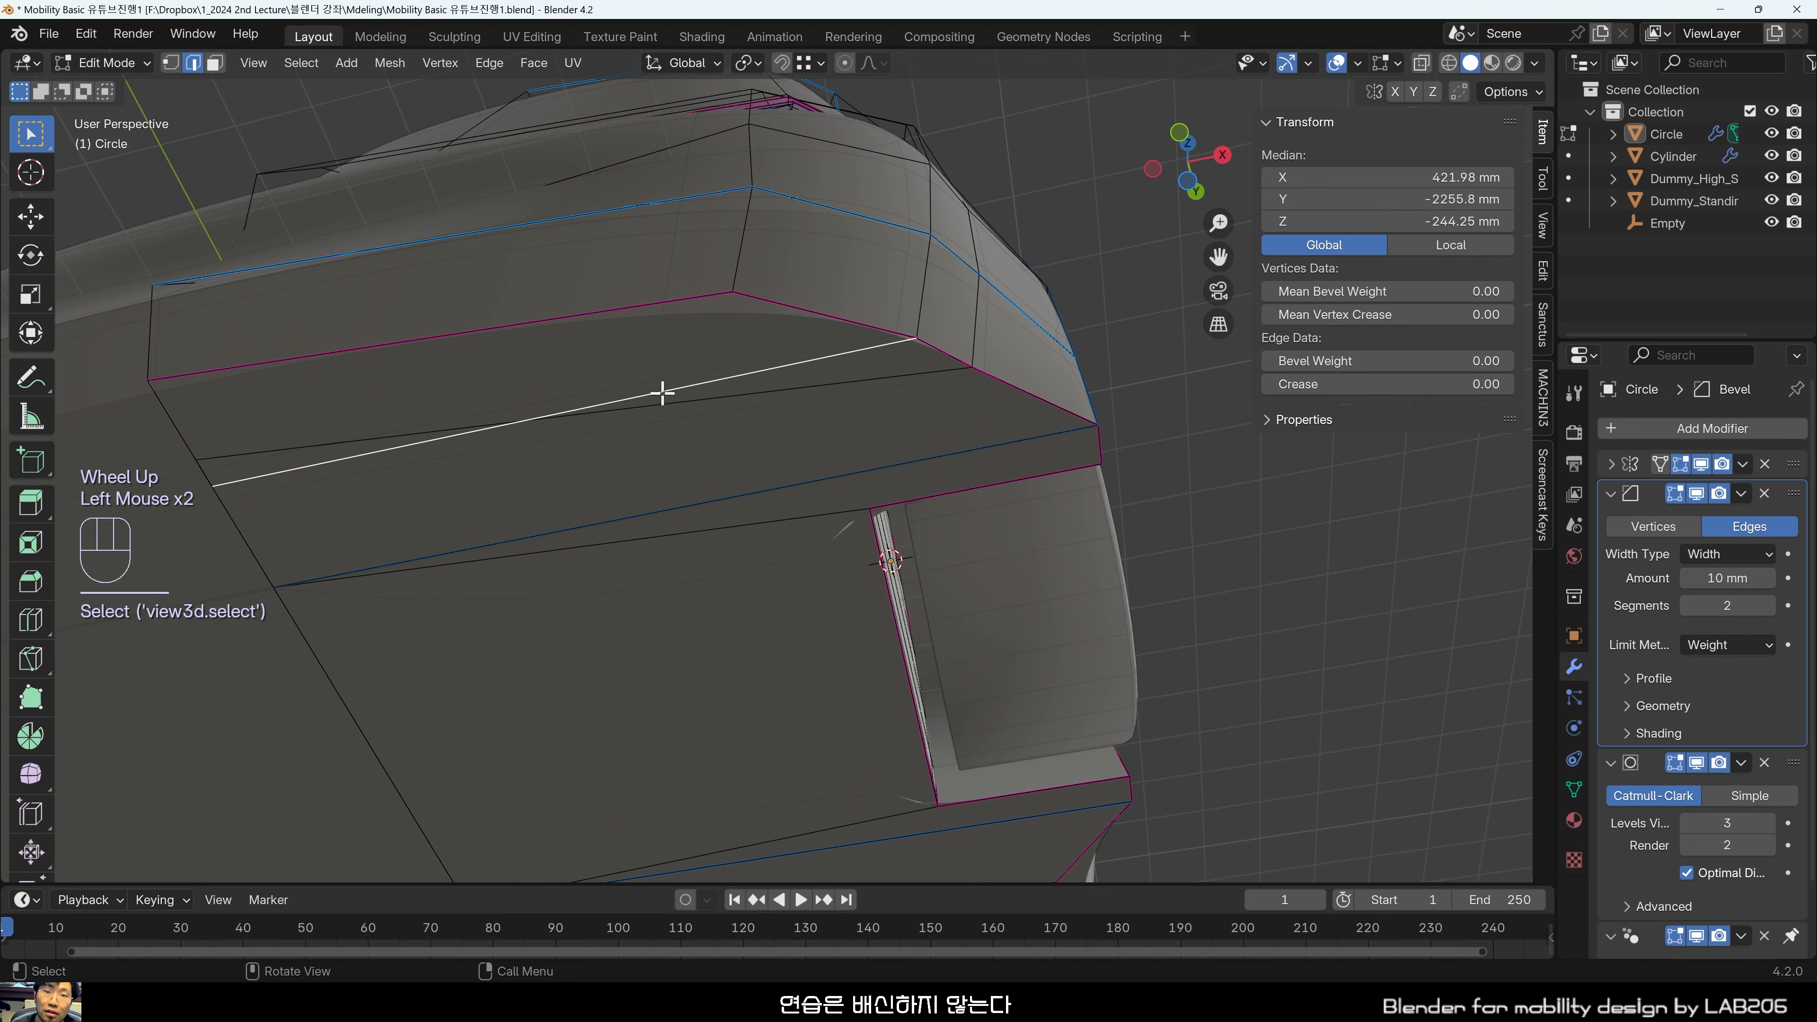
middle_click_drag(681, 408, 712, 451, "shift")
left_click(358, 467)
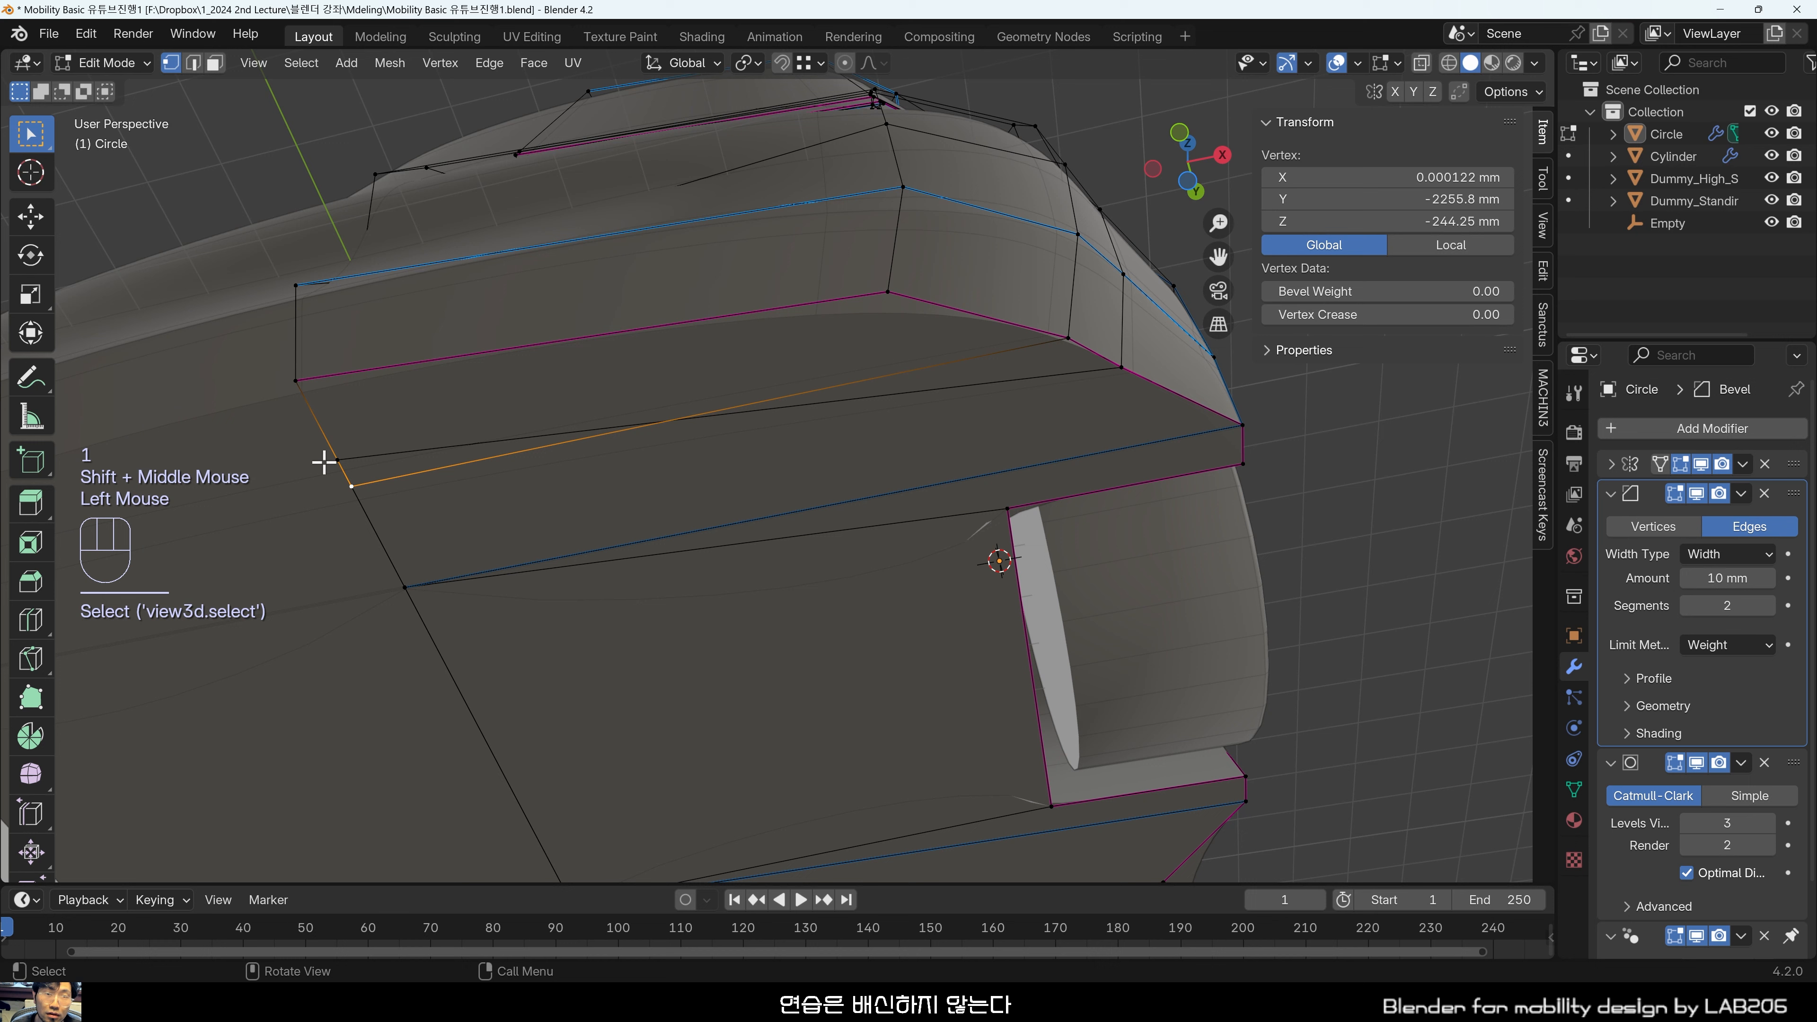
key("g")
key("g")
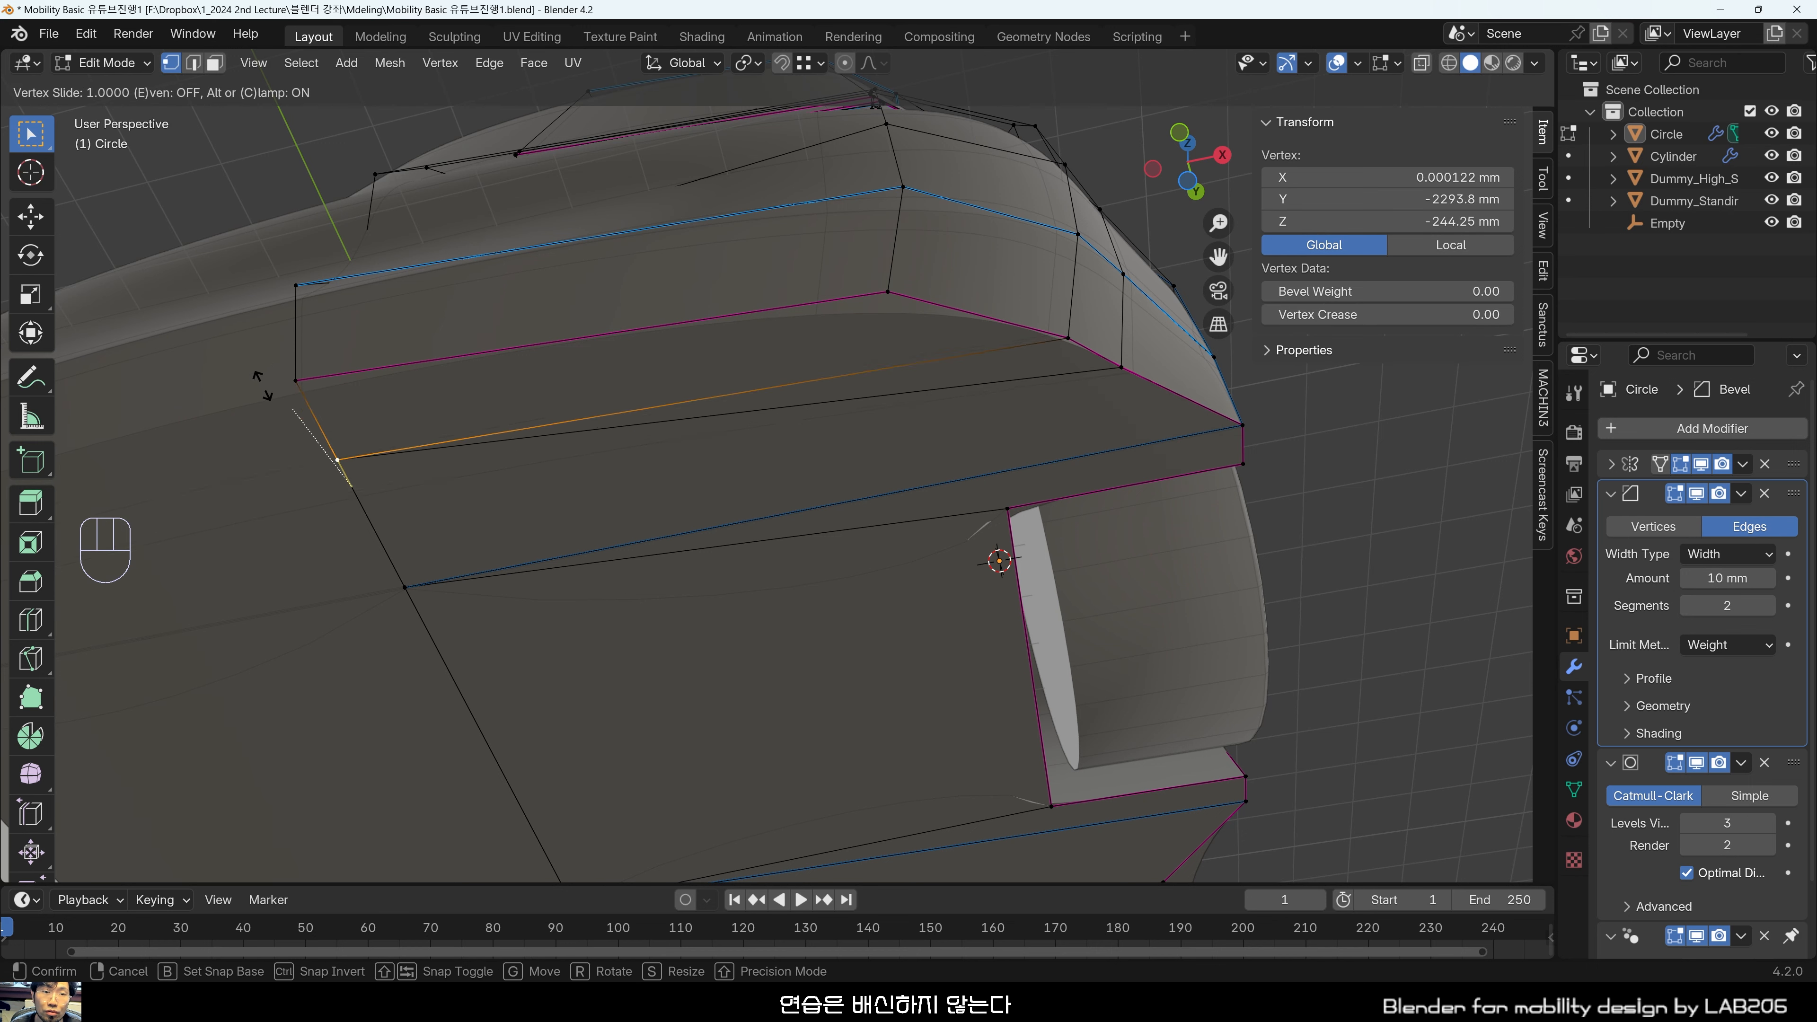
left_click(195, 361)
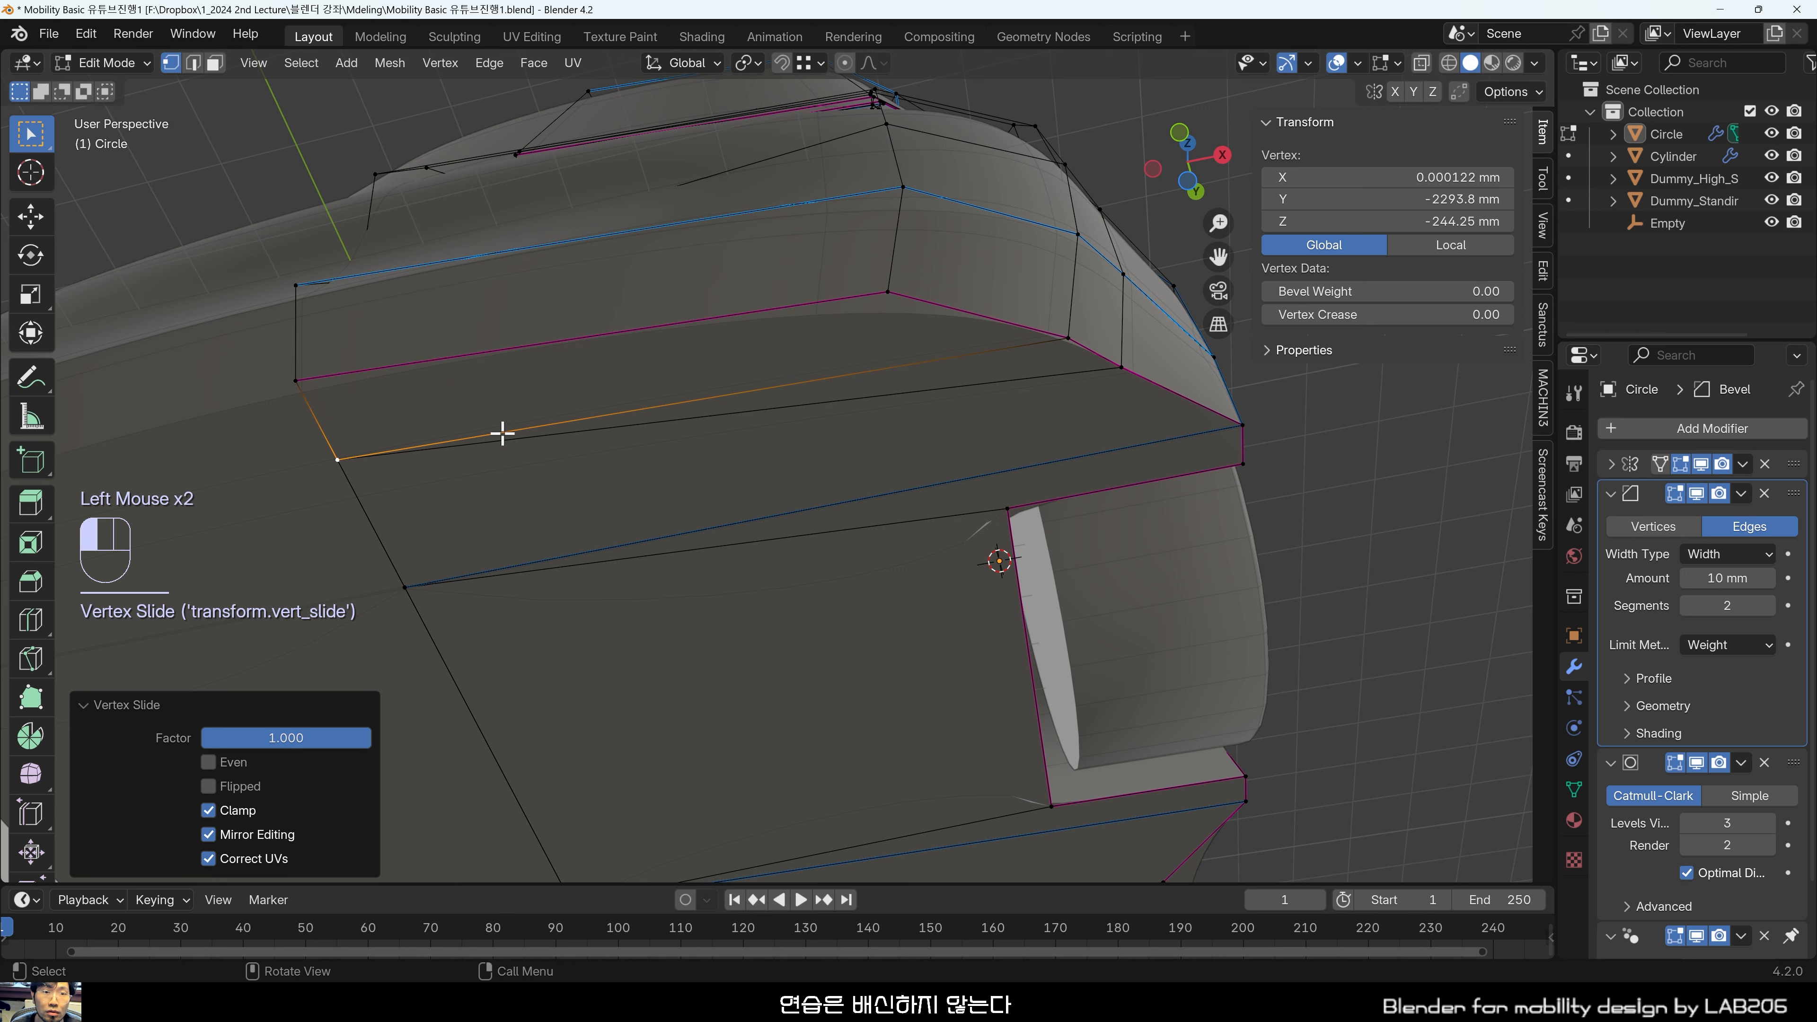
Slide the two coincident underside centerline vertices apart, one toward the front and the other back to about Y -2206 mm.
left_click(320, 459)
left_click(334, 462)
key("g")
key("g")
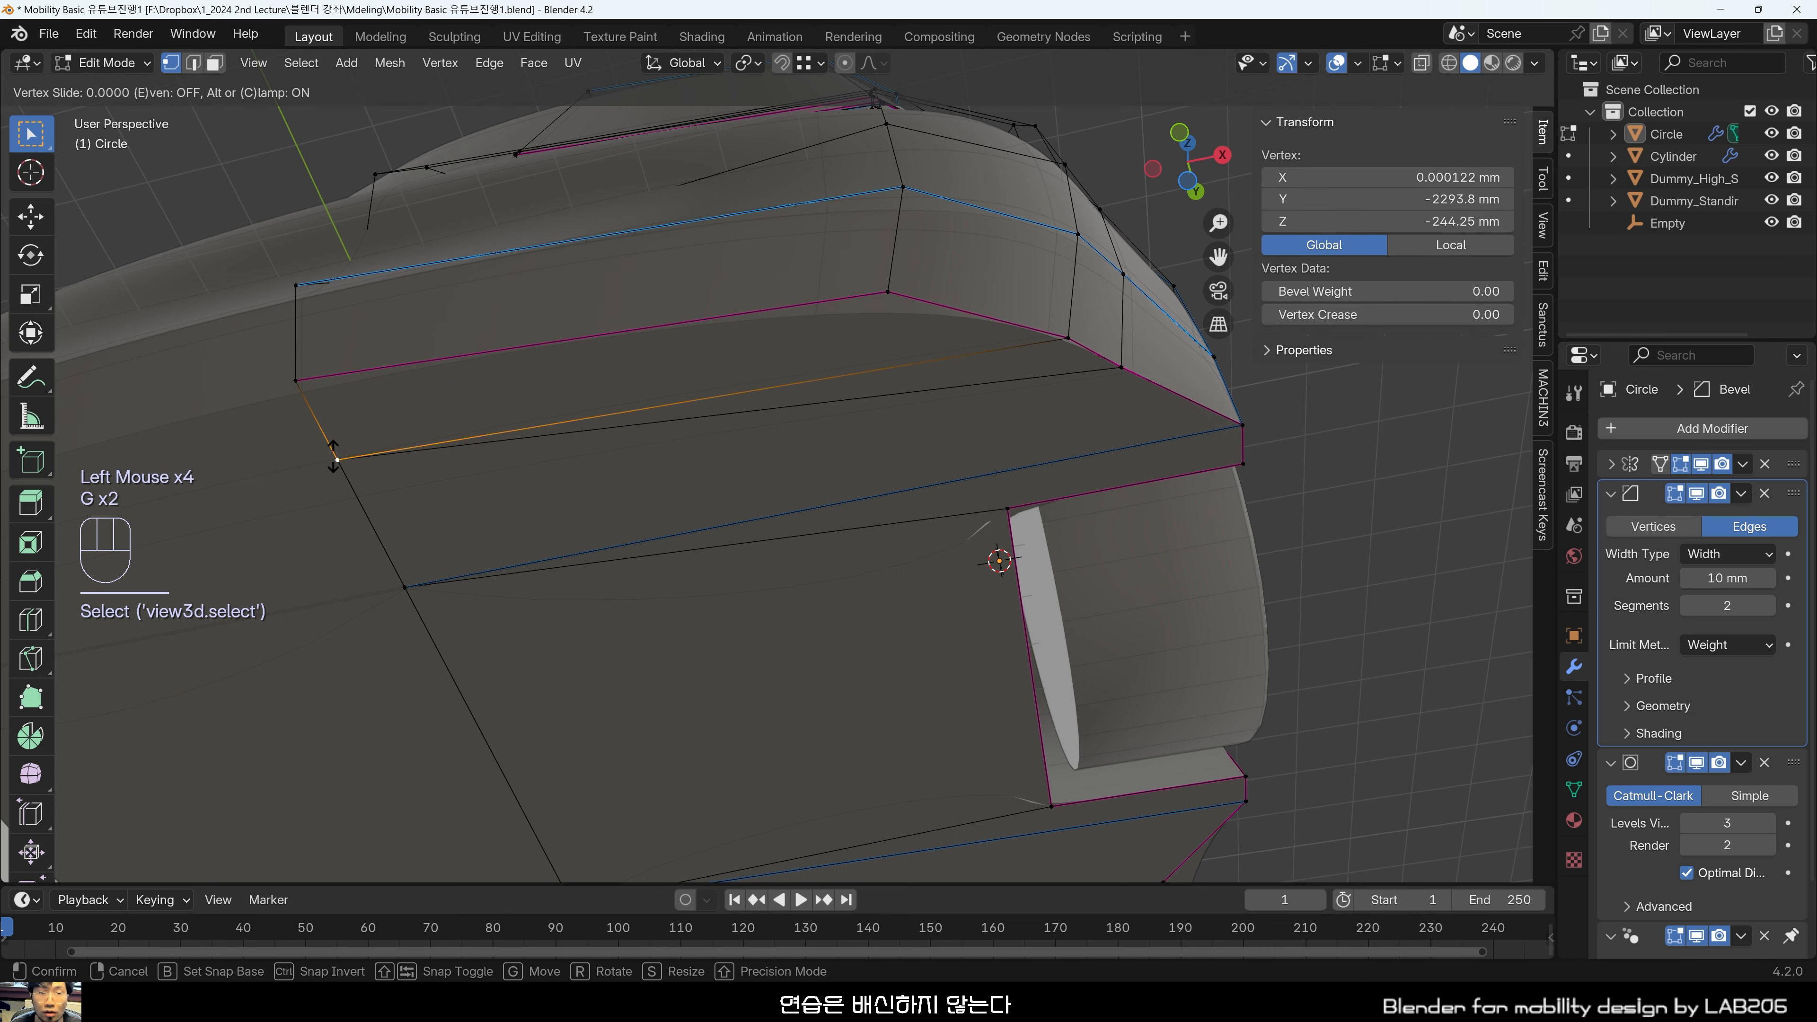
left_click(324, 428)
left_click(338, 451)
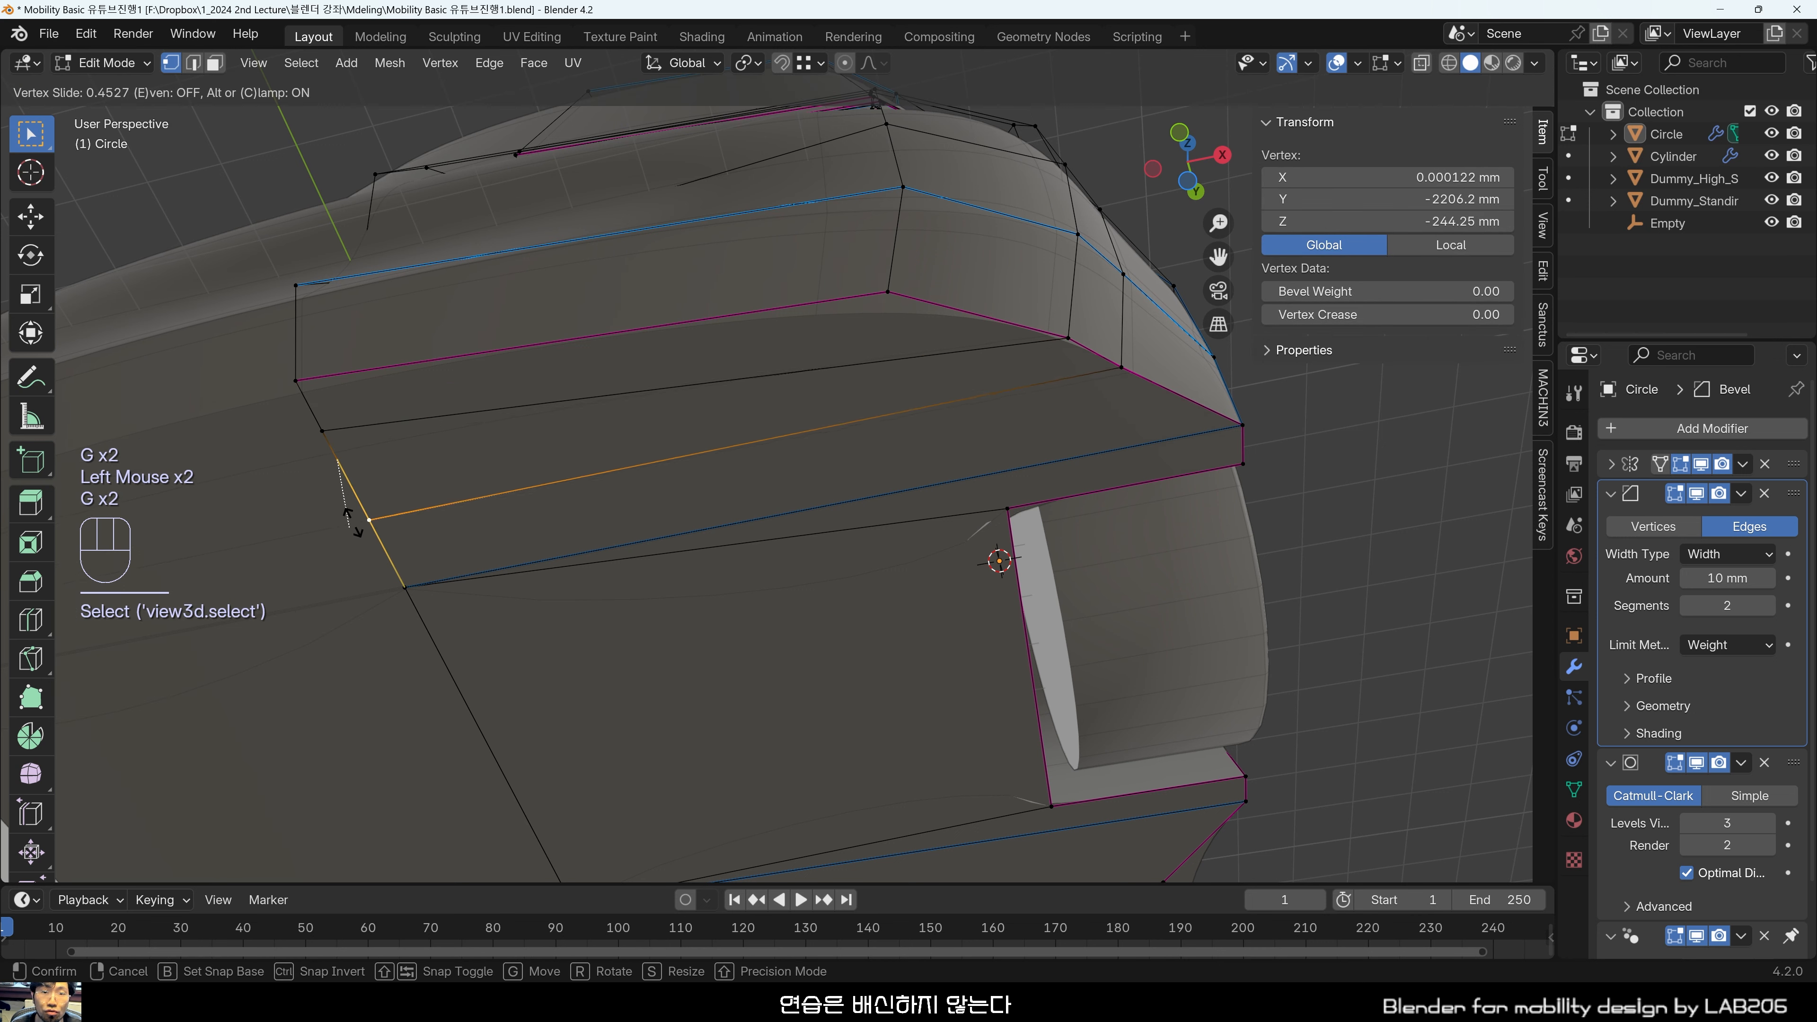
left_click(345, 450)
Slide the foremost of these two underside vertices back to about Y -2269 mm and clear the selection.
left_click(324, 430)
key("g")
key("g")
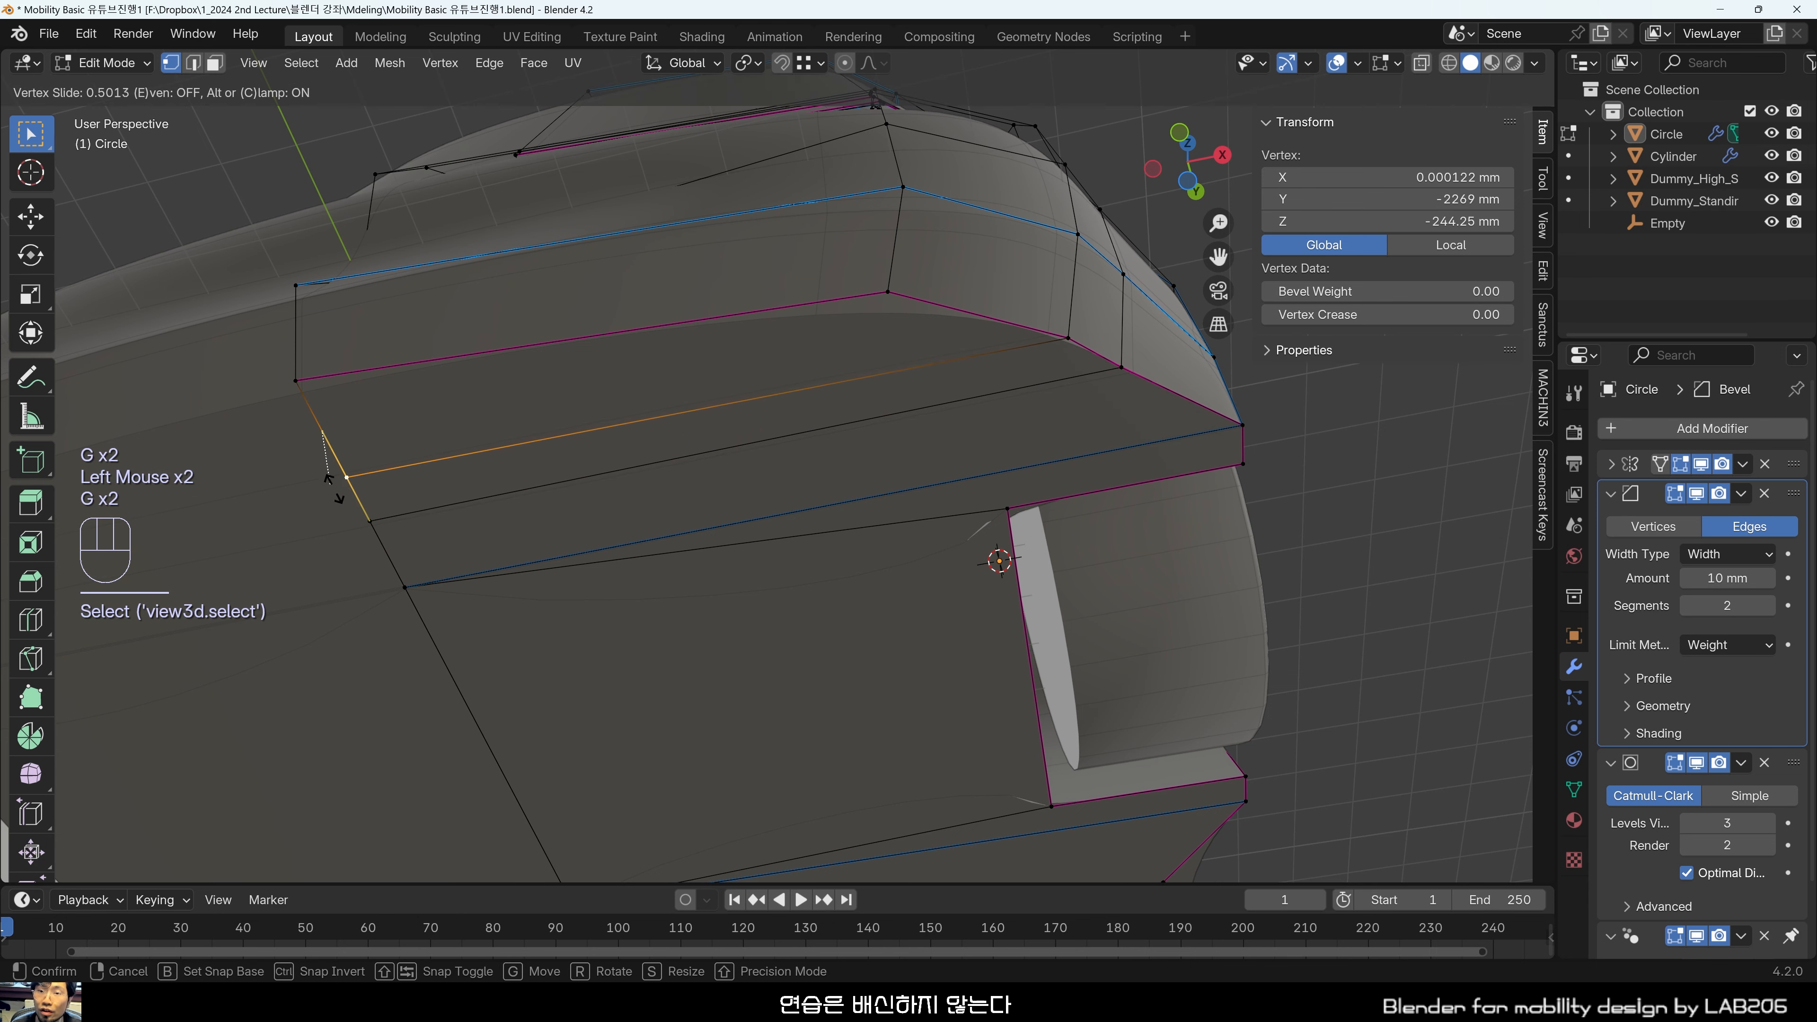
left_click(333, 484)
middle_click_drag(758, 560, 737, 444)
left_click(707, 328)
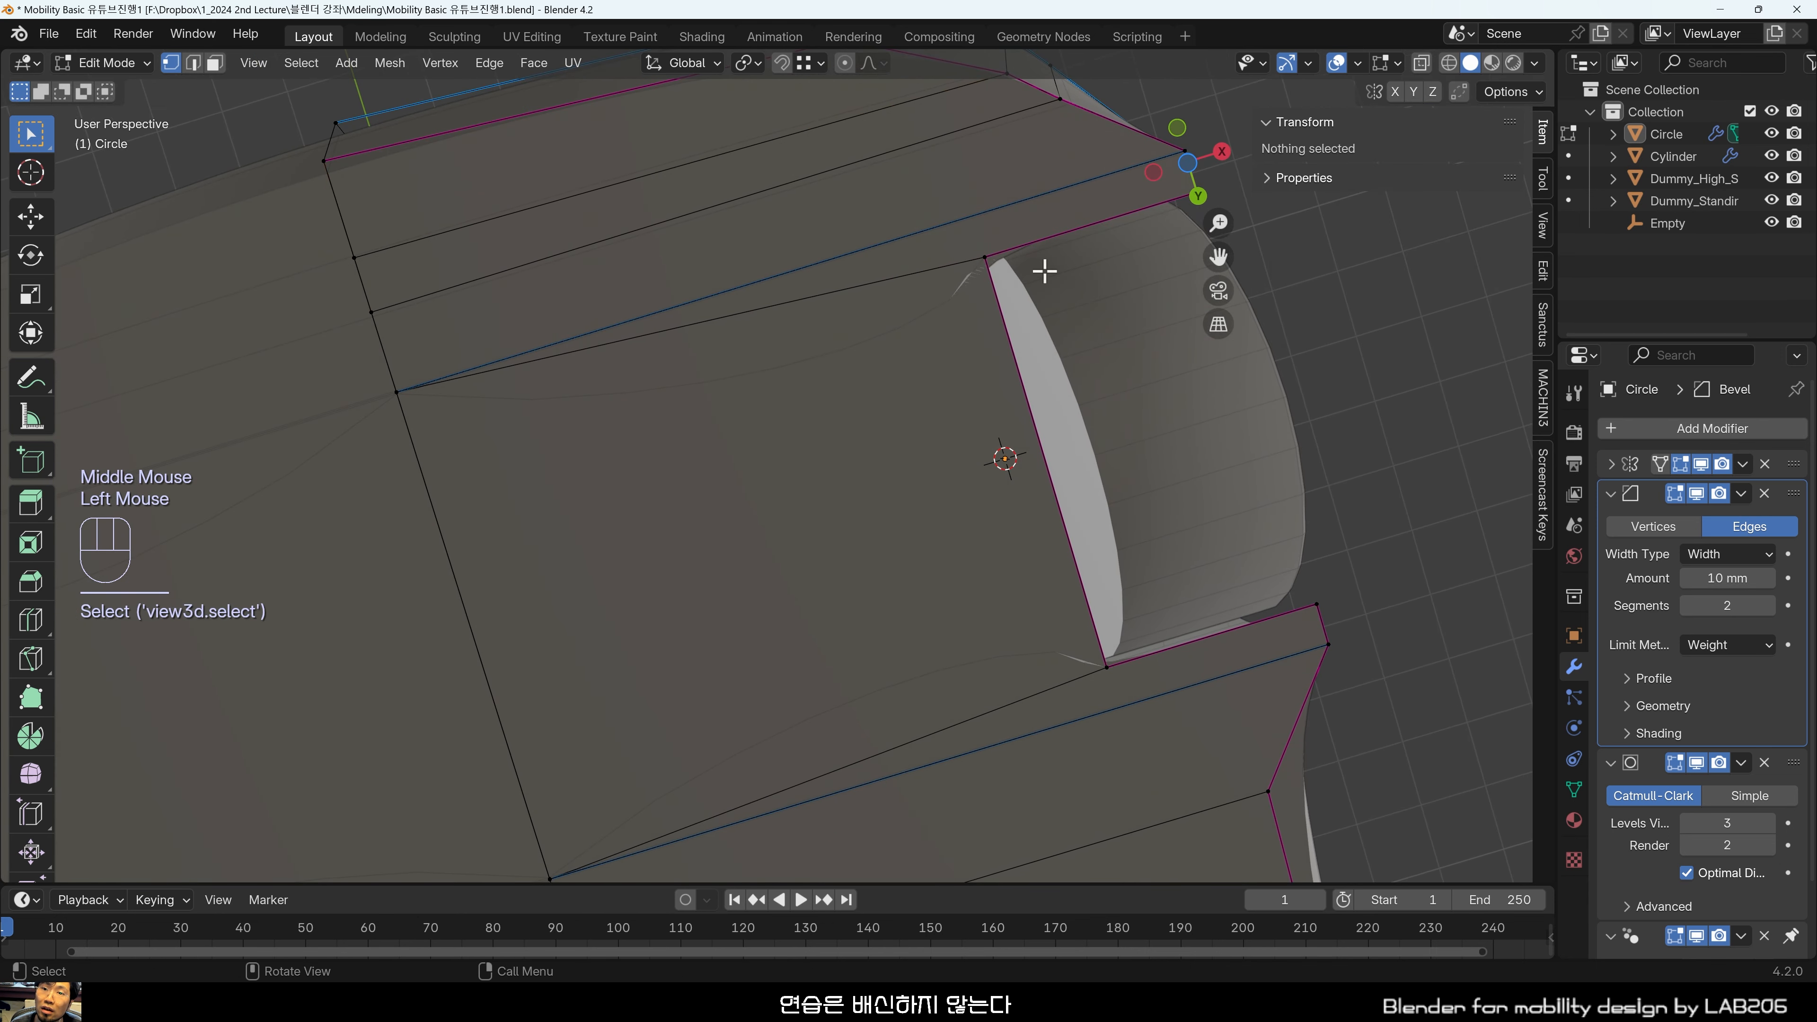
Examine the underside beside the front wheel arch, and the smoothed front end and corner in object mode.
left_click(970, 261)
mouse_move(955, 337)
middle_mouse_down()
mouse_move(848, 438)
mouse_move(980, 335)
middle_mouse_up()
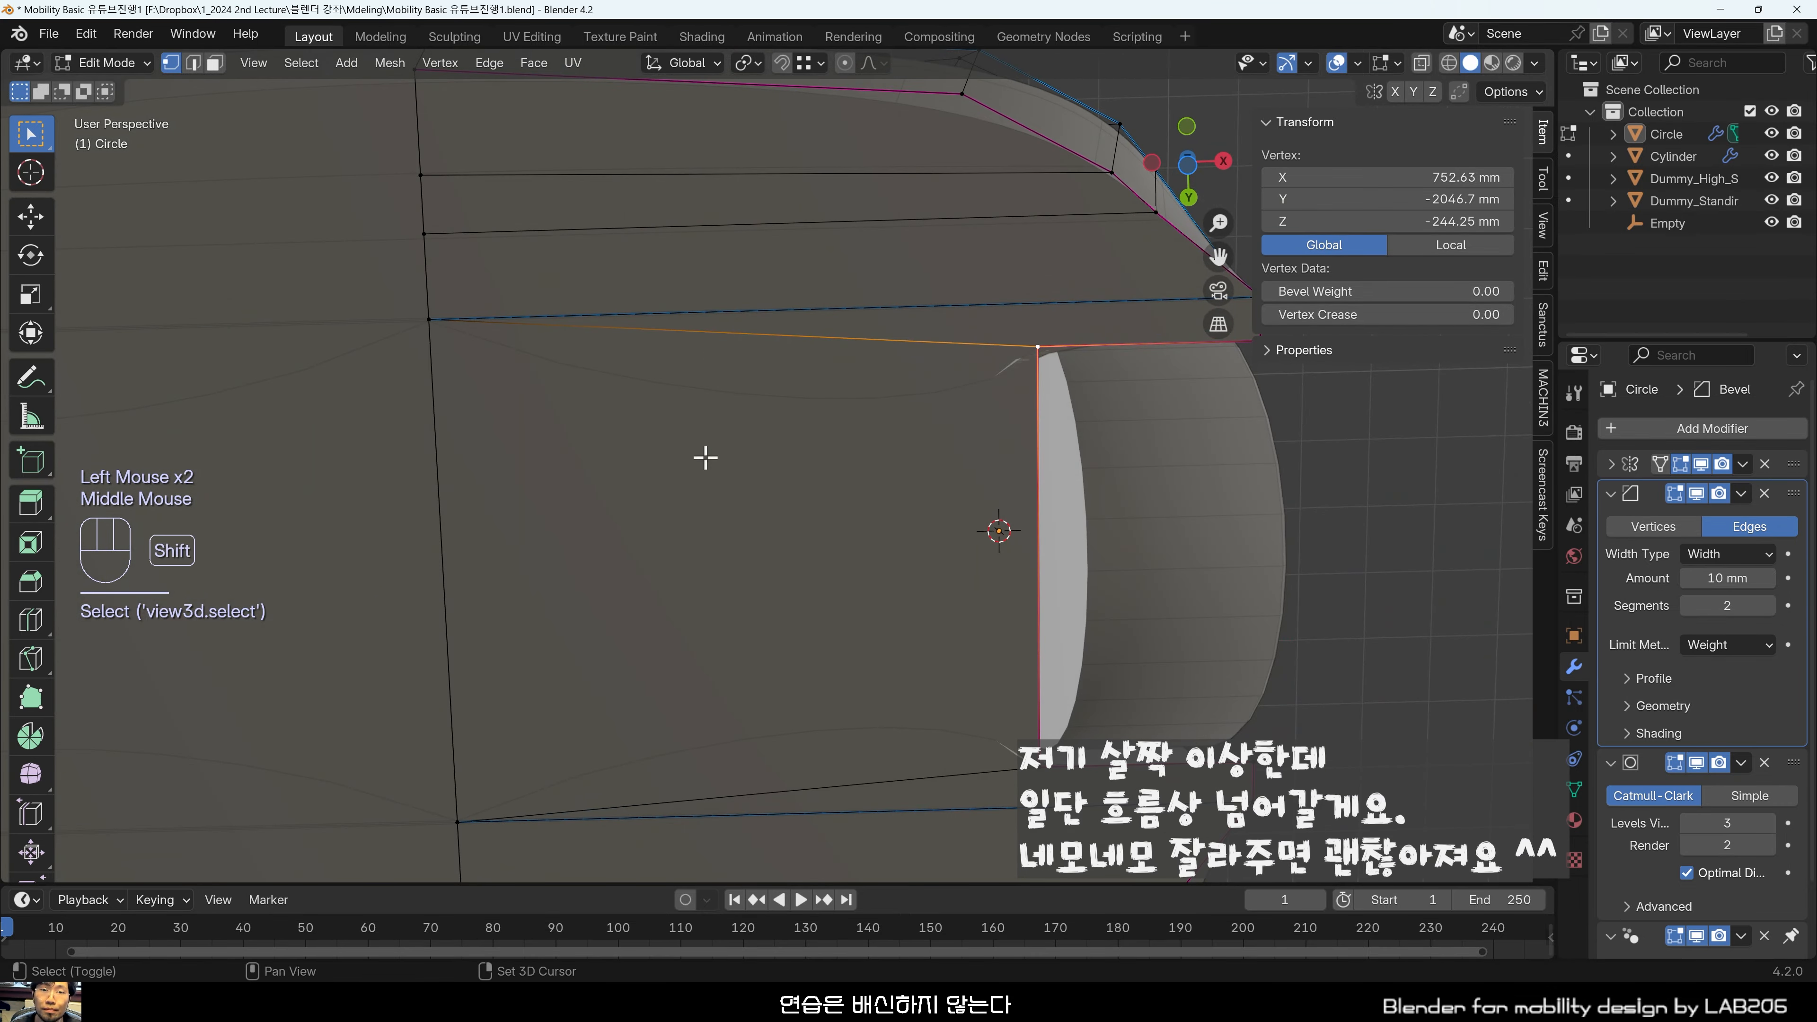
middle_click_drag(704, 458, 650, 401, "shift")
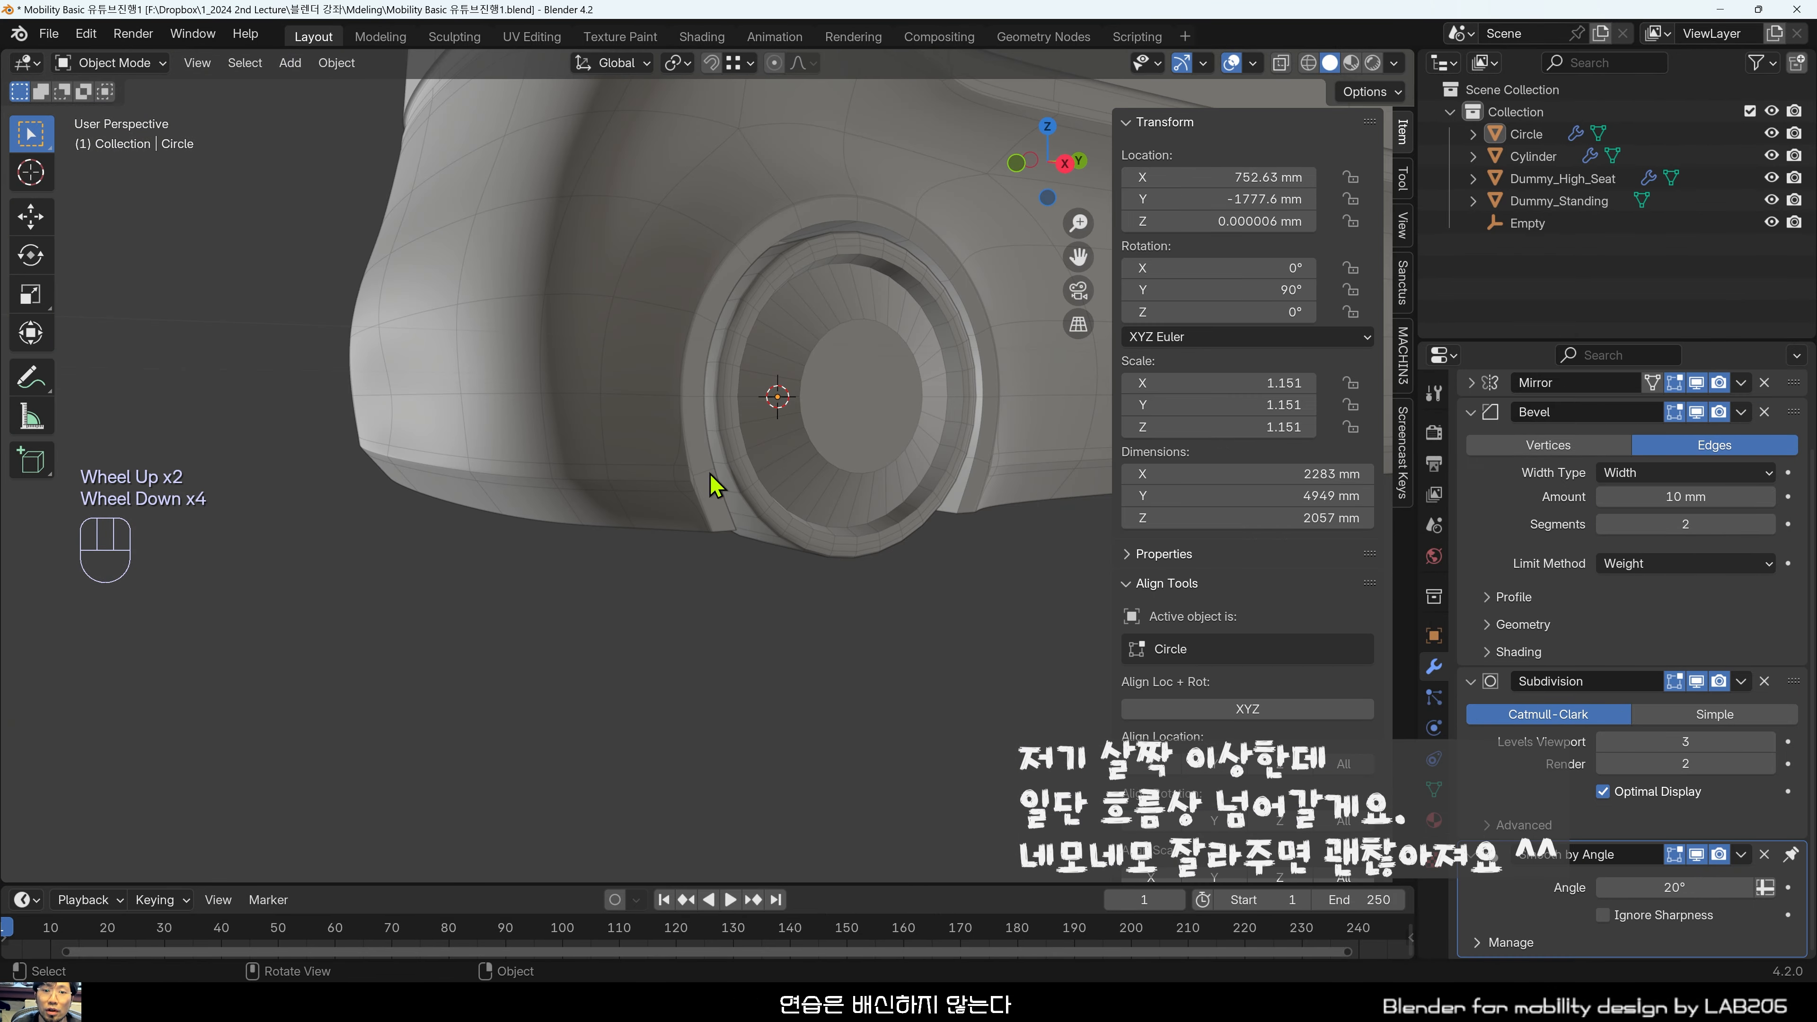
middle_click_drag(714, 487, 680, 608)
scroll(430, 647, "down", 2)
middle_click_drag(532, 520, 546, 675, "shift")
middle_click_drag(801, 495, 595, 552, "shift")
middle_click_drag(443, 530, 665, 594)
middle_click_drag(666, 594, 689, 523, "shift")
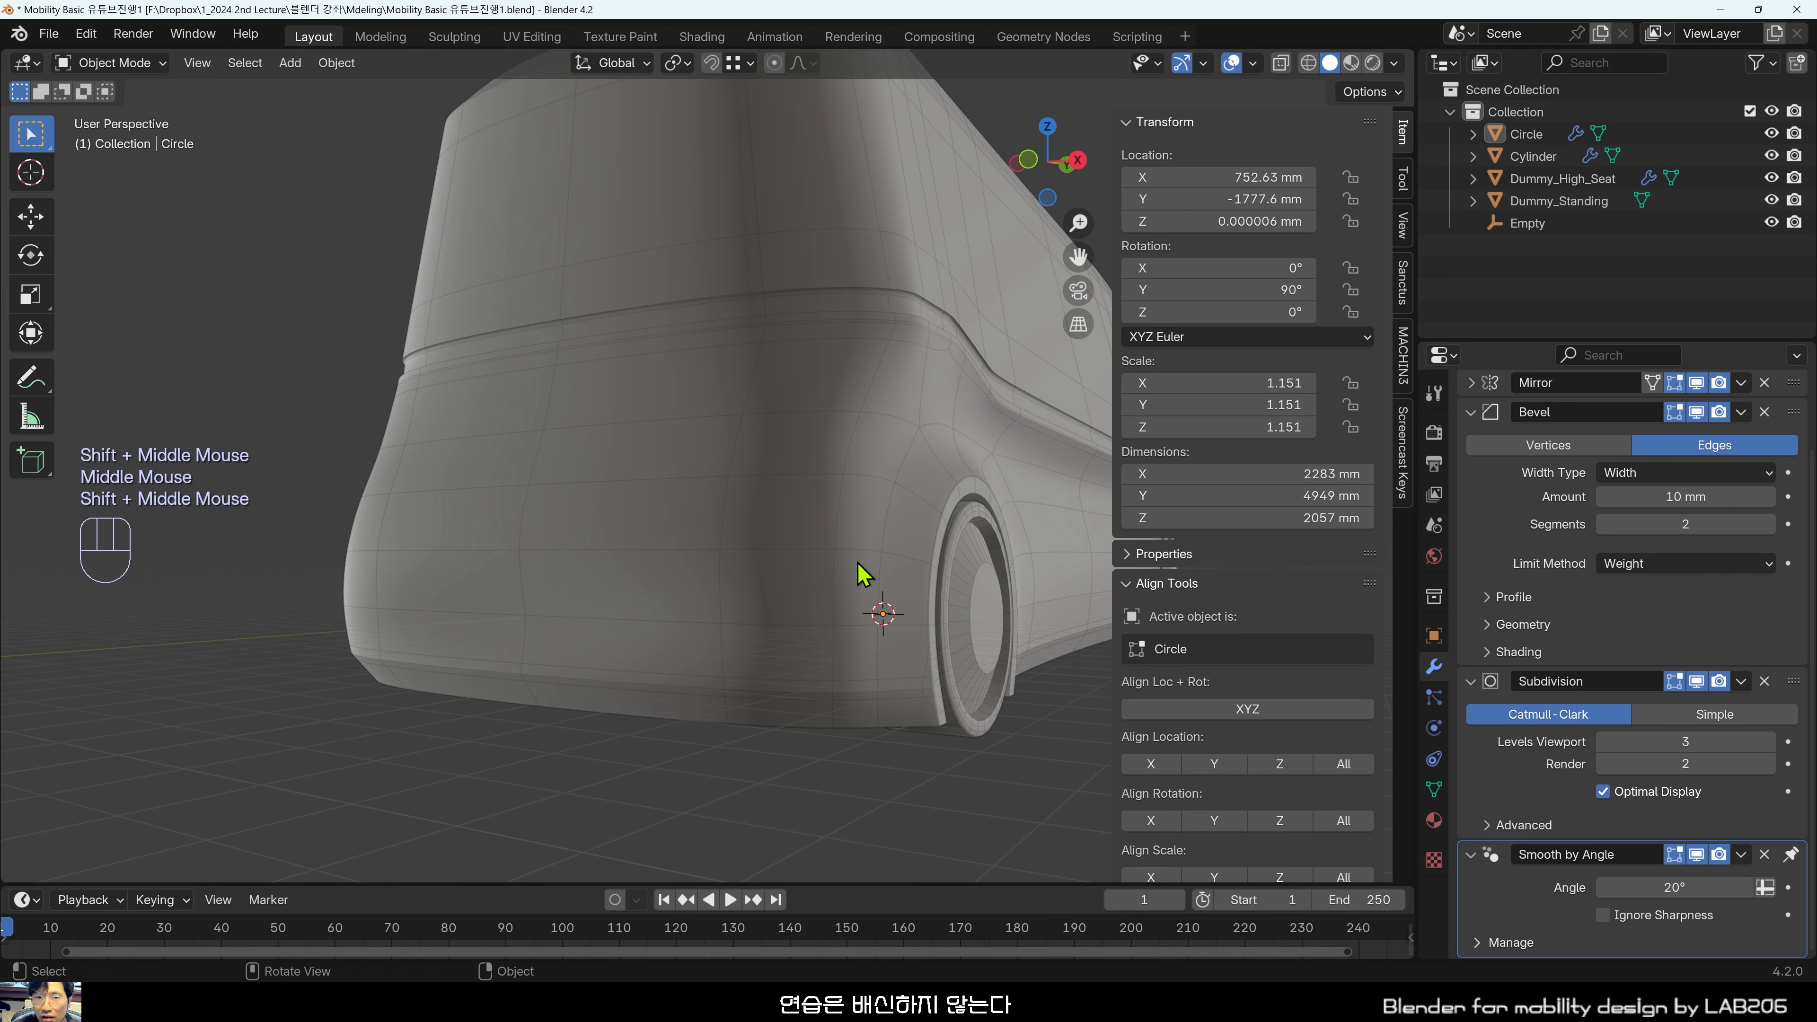
middle_click_drag(864, 572, 709, 633)
middle_click_drag(918, 481, 516, 585)
scroll(941, 495, "up", 2)
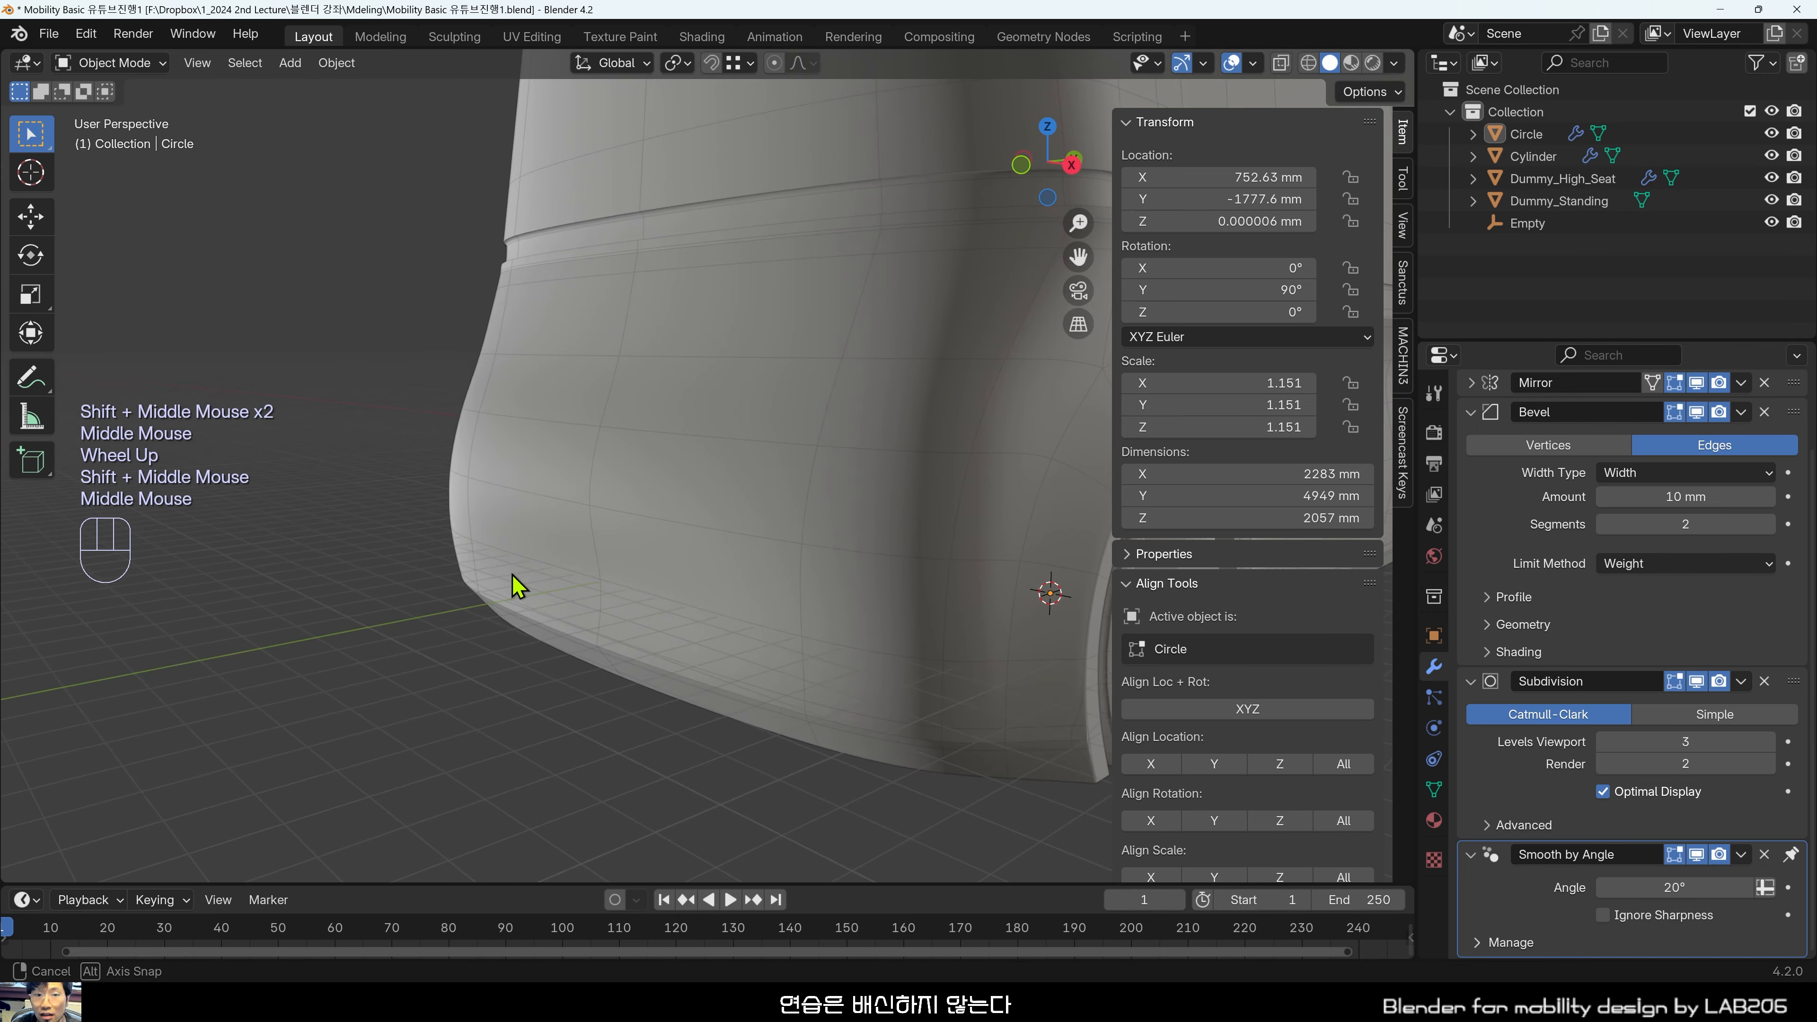
Move the low front centerline vertex of the body forward along Y by about -94 mm and deselect it.
left_click(646, 589)
key("Tab")
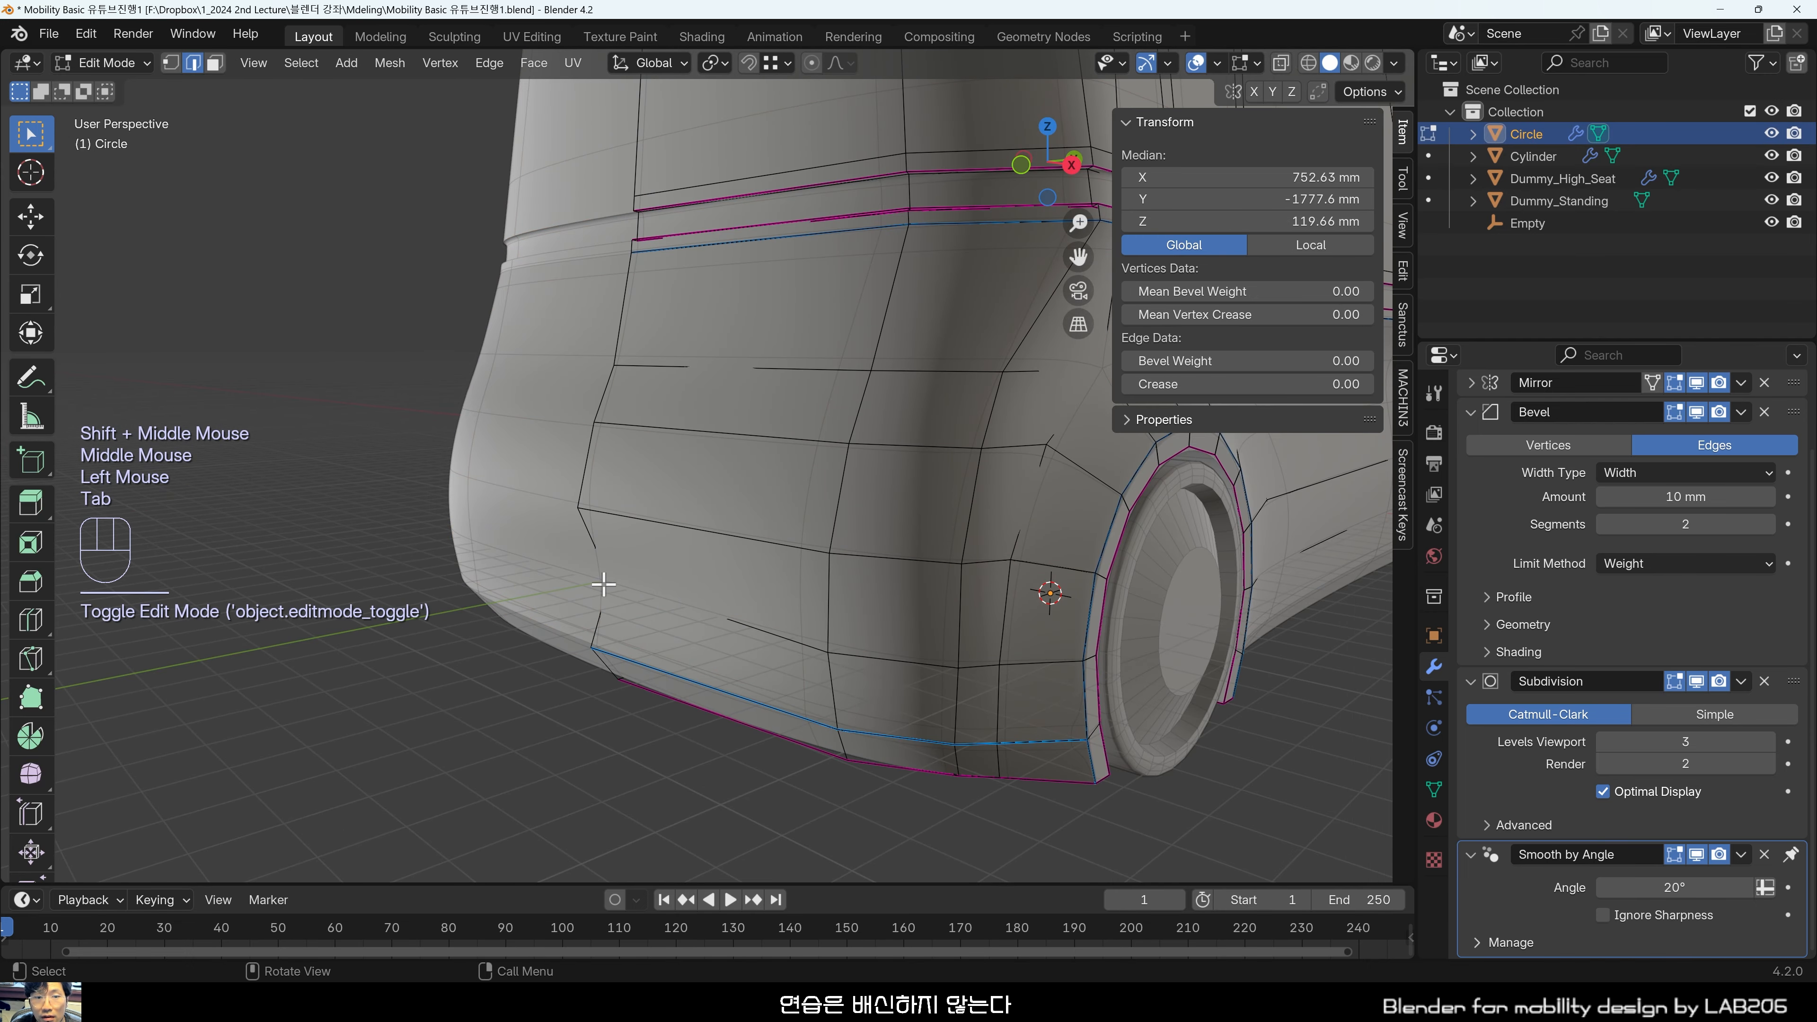
key("1")
left_click(673, 569)
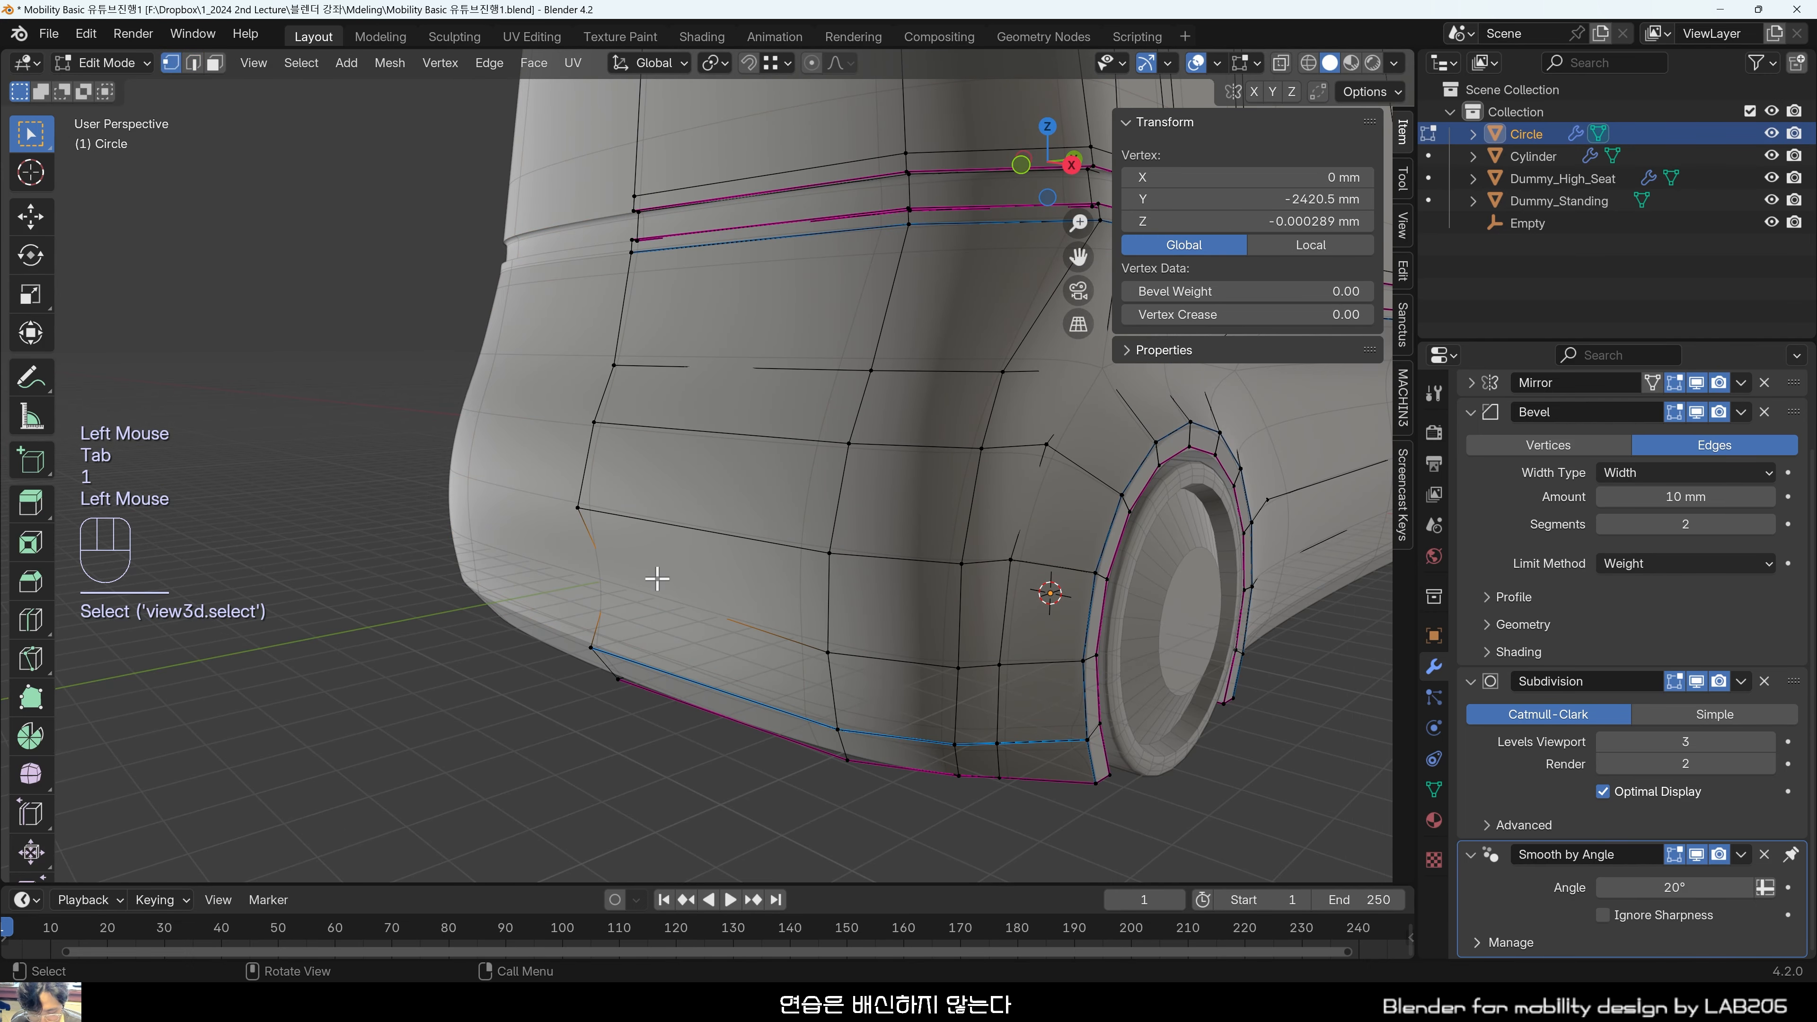
key("g")
key("y")
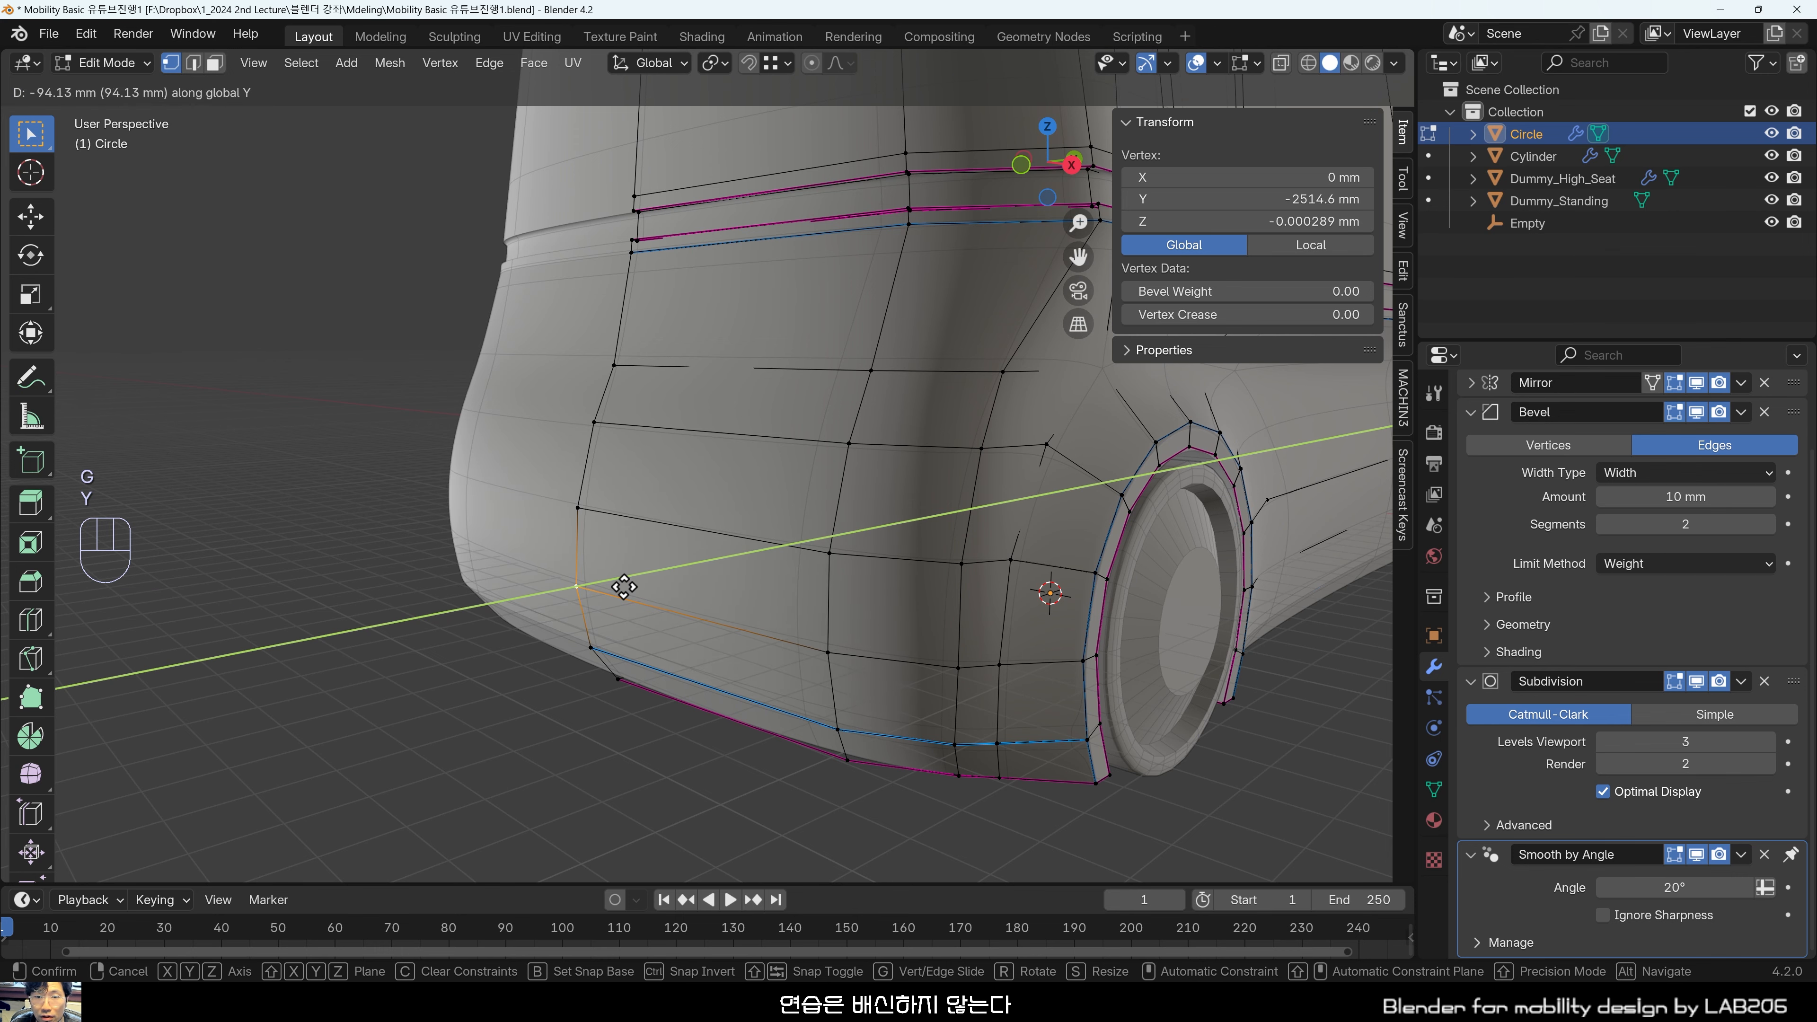
left_click(623, 587)
left_click(479, 783)
Extrude the two stacked lower front faces beside the centerline forward along Y by about 99 mm and deselect them.
middle_click_drag(478, 783, 672, 563)
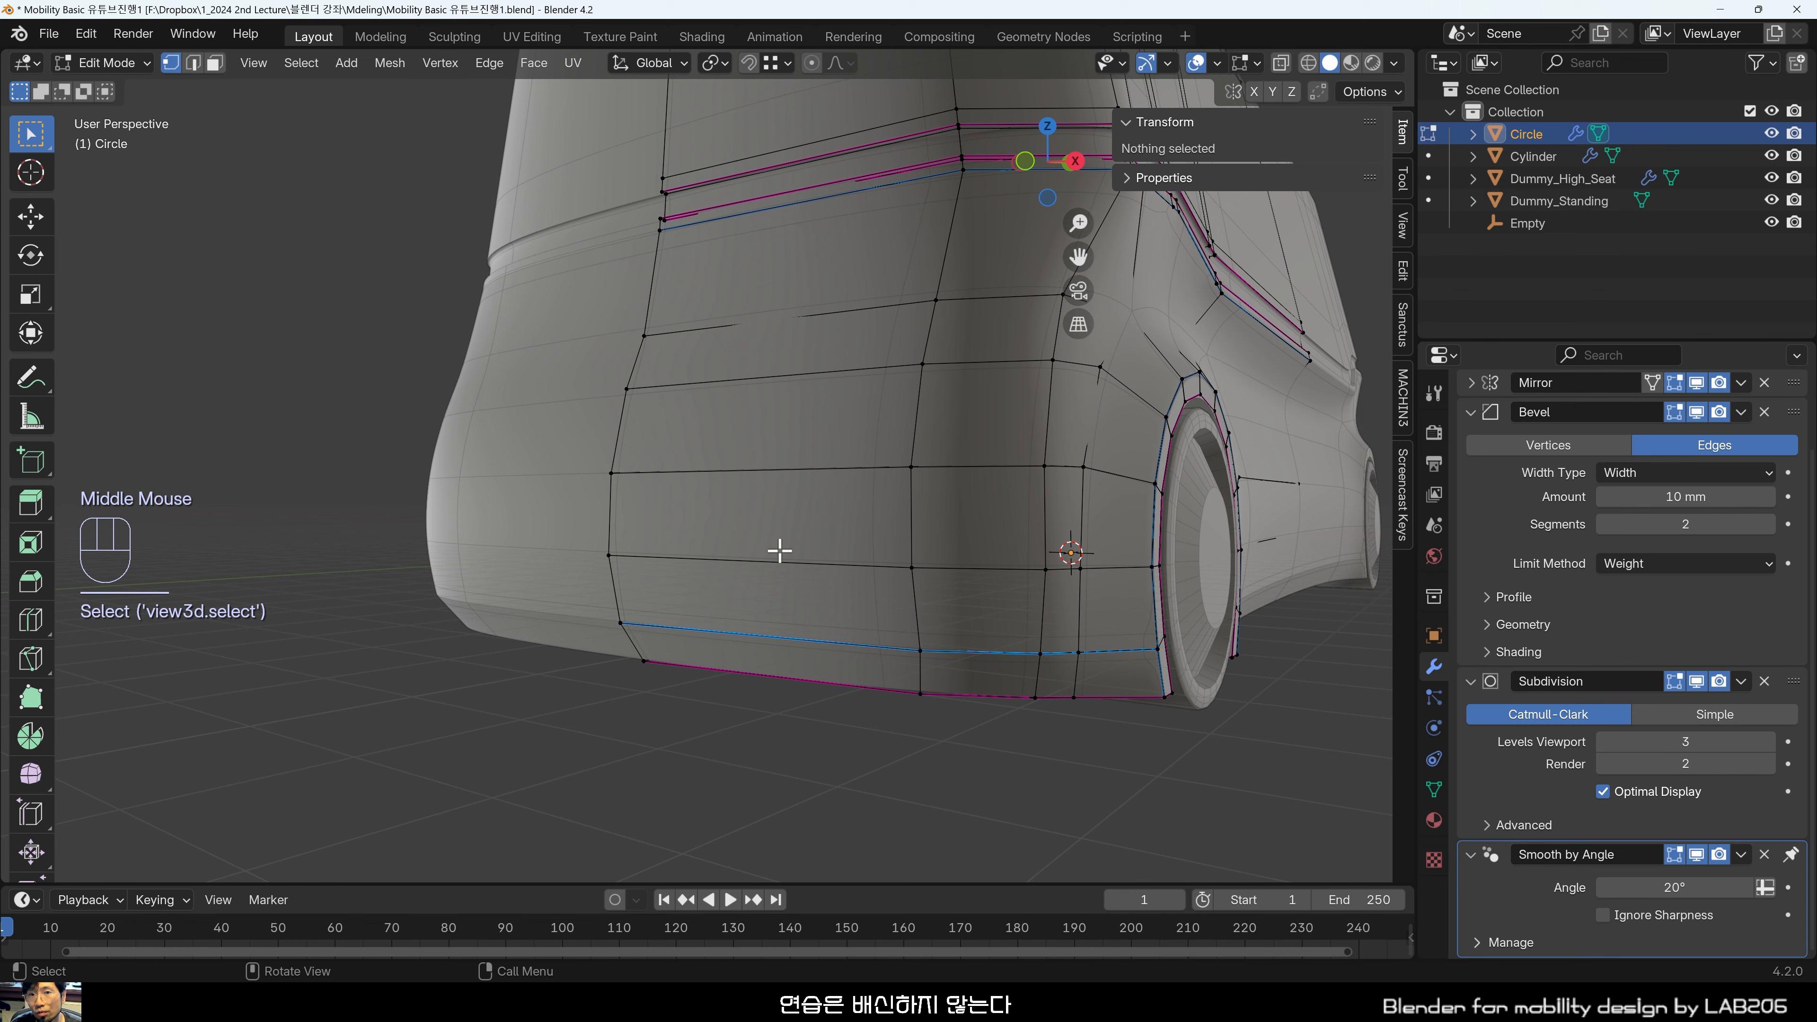
middle_click_drag(803, 435, 612, 570, "shift")
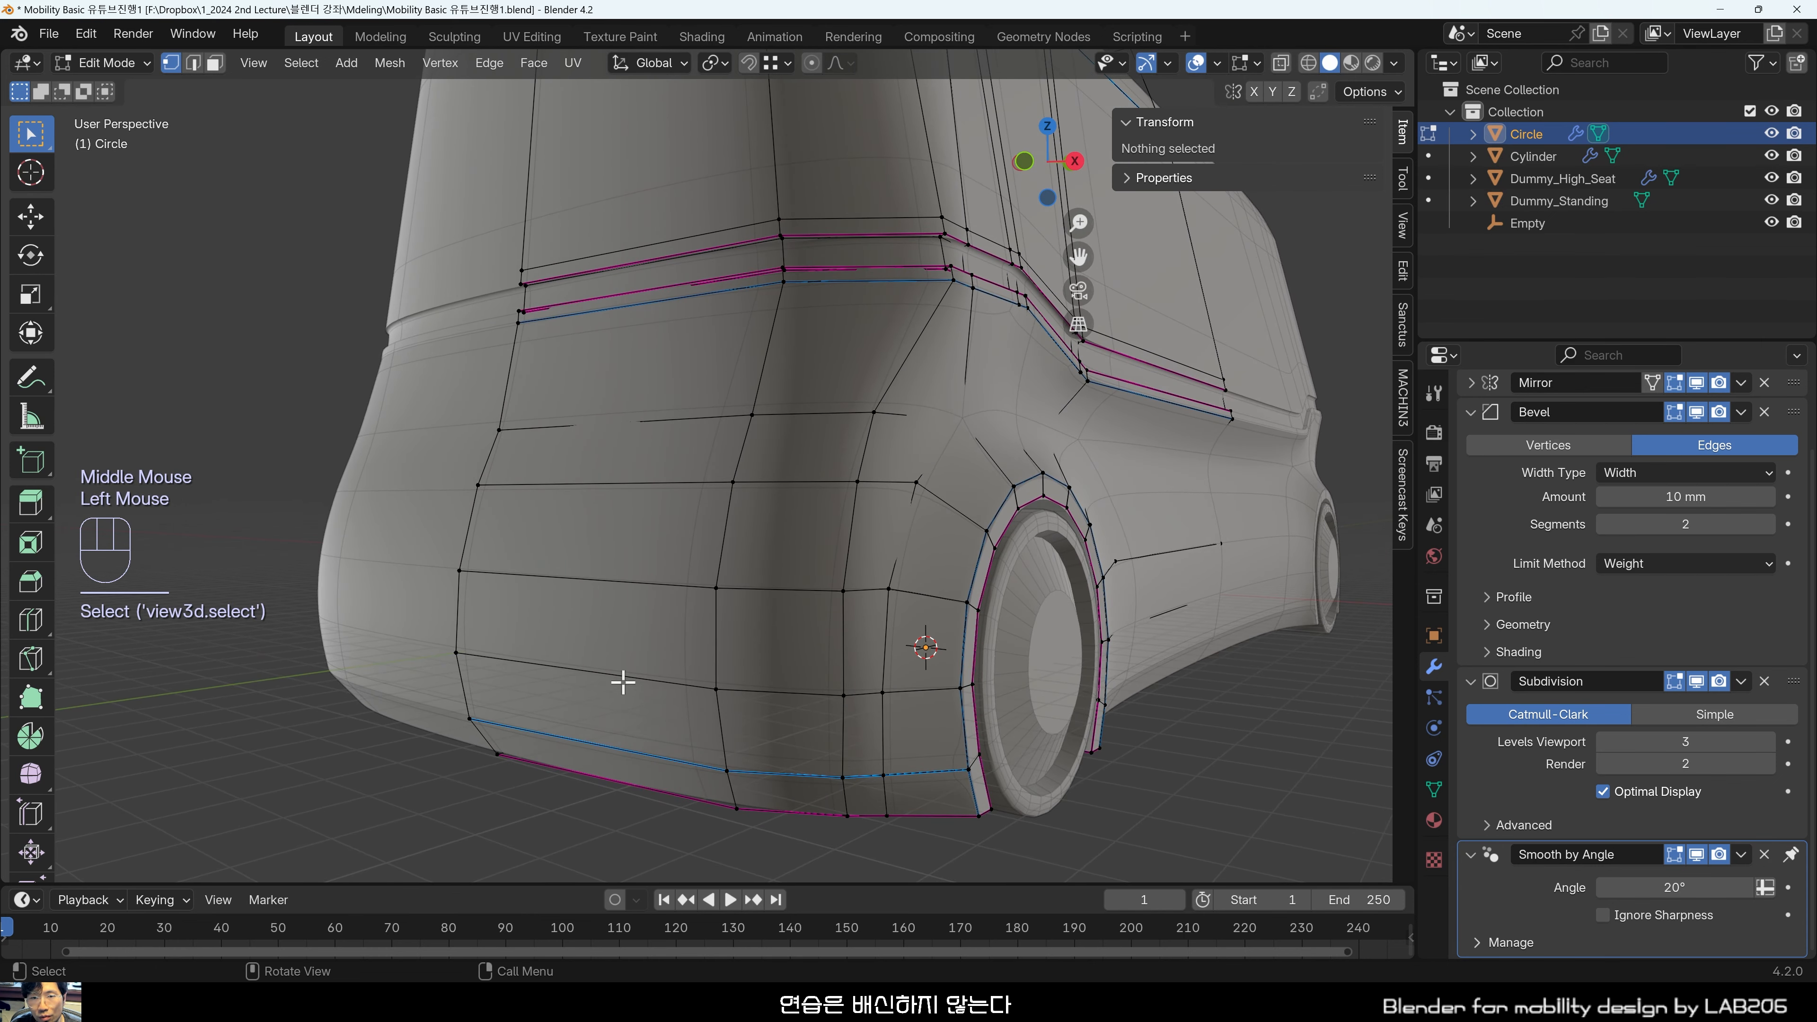
middle_click_drag(622, 682, 642, 550)
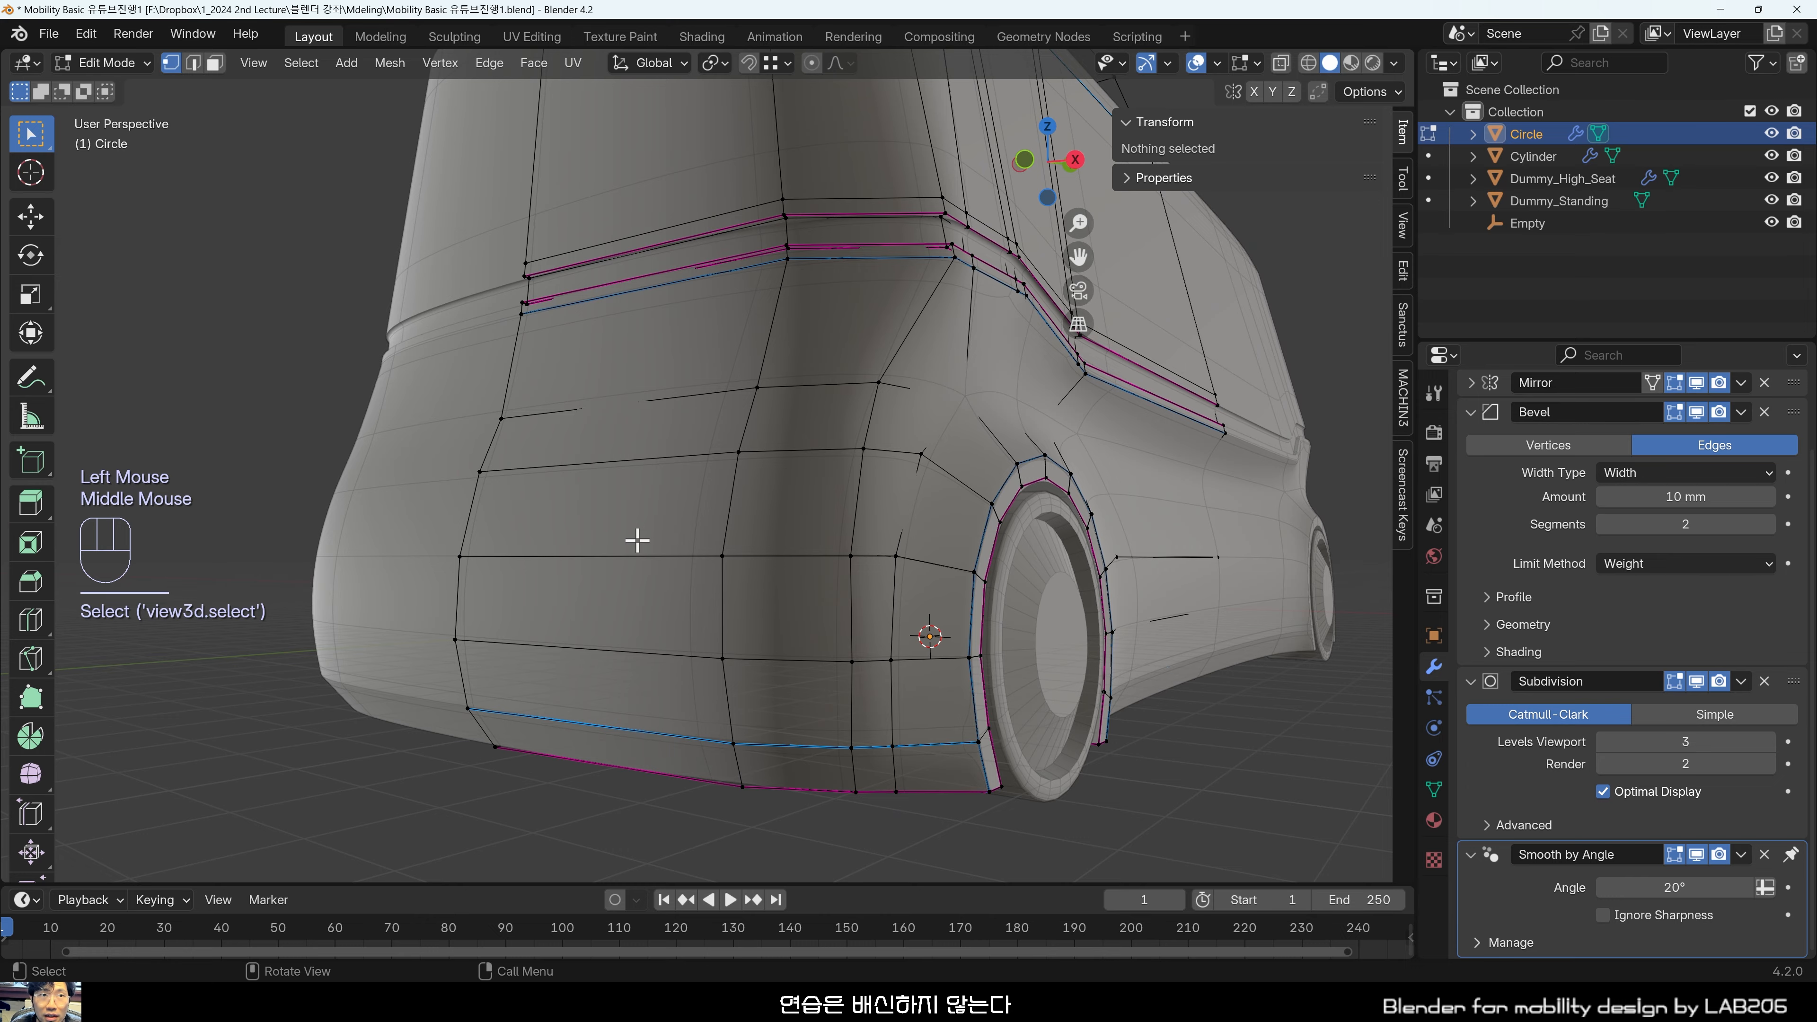
left_click(633, 487)
middle_click_drag(629, 479, 686, 620)
left_click(580, 600, "shift")
middle_click_drag(580, 600, 753, 571)
scroll(698, 616, "up", 2)
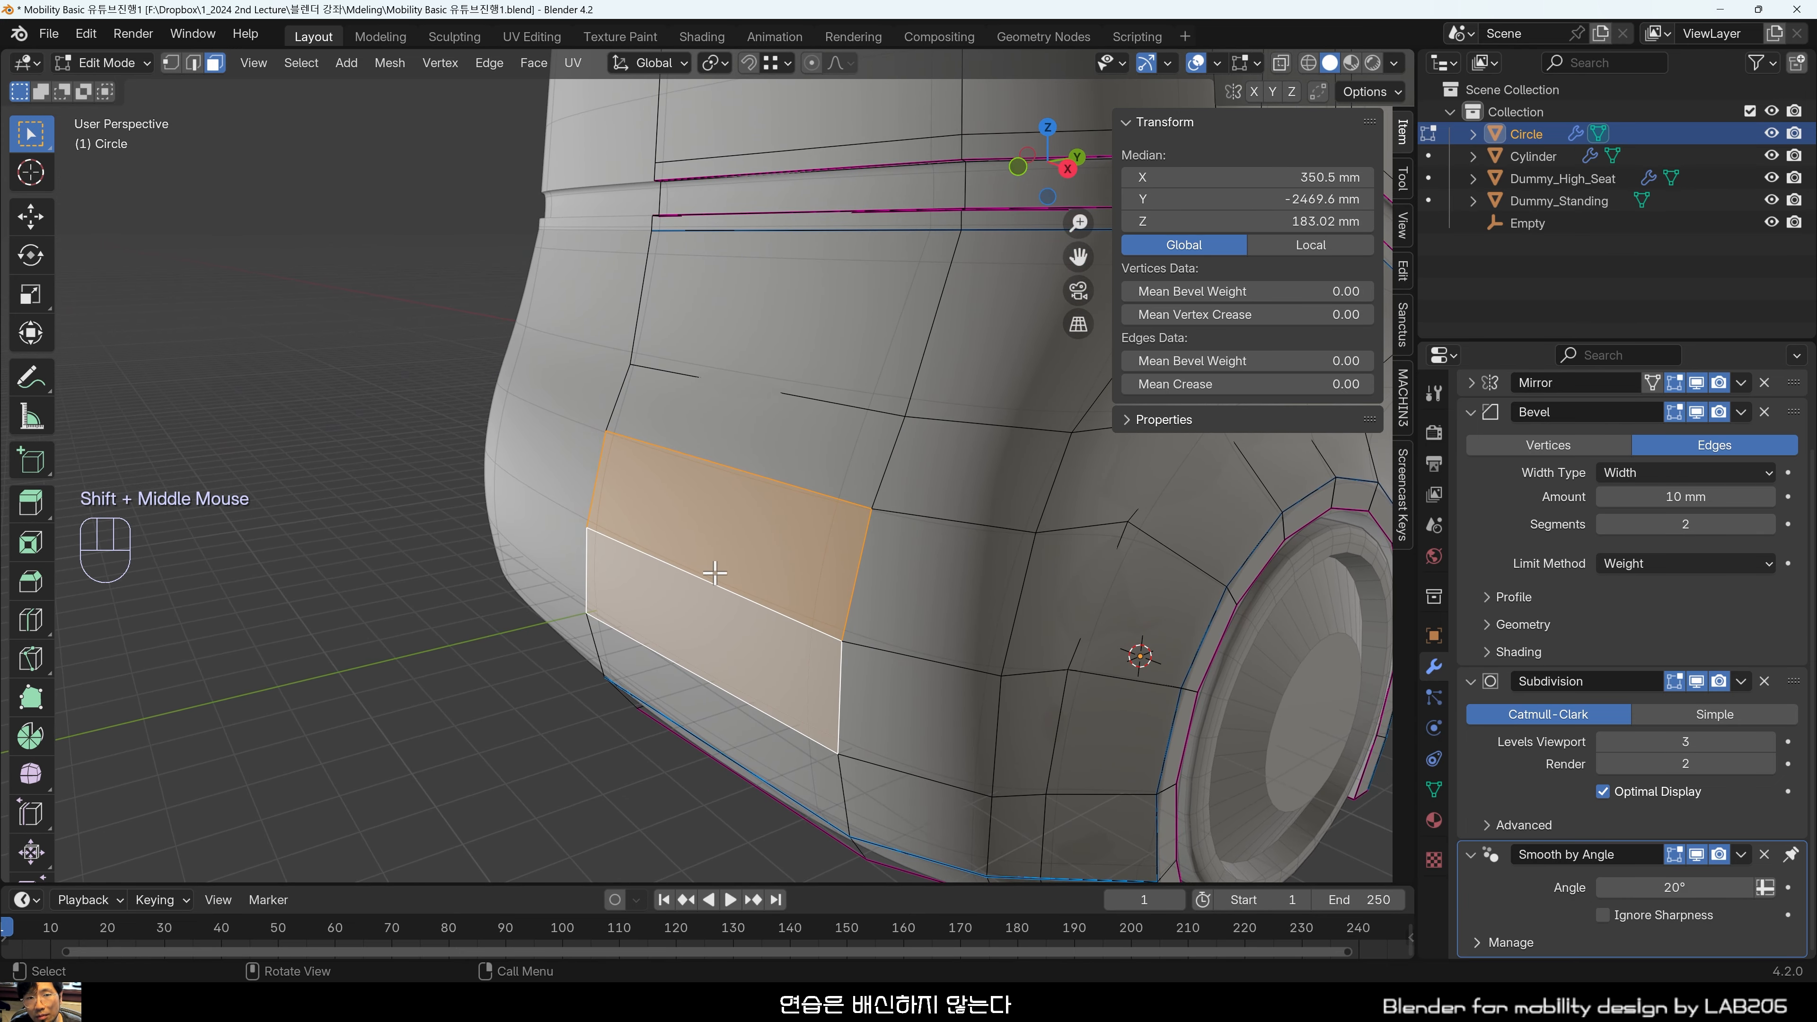
key("e")
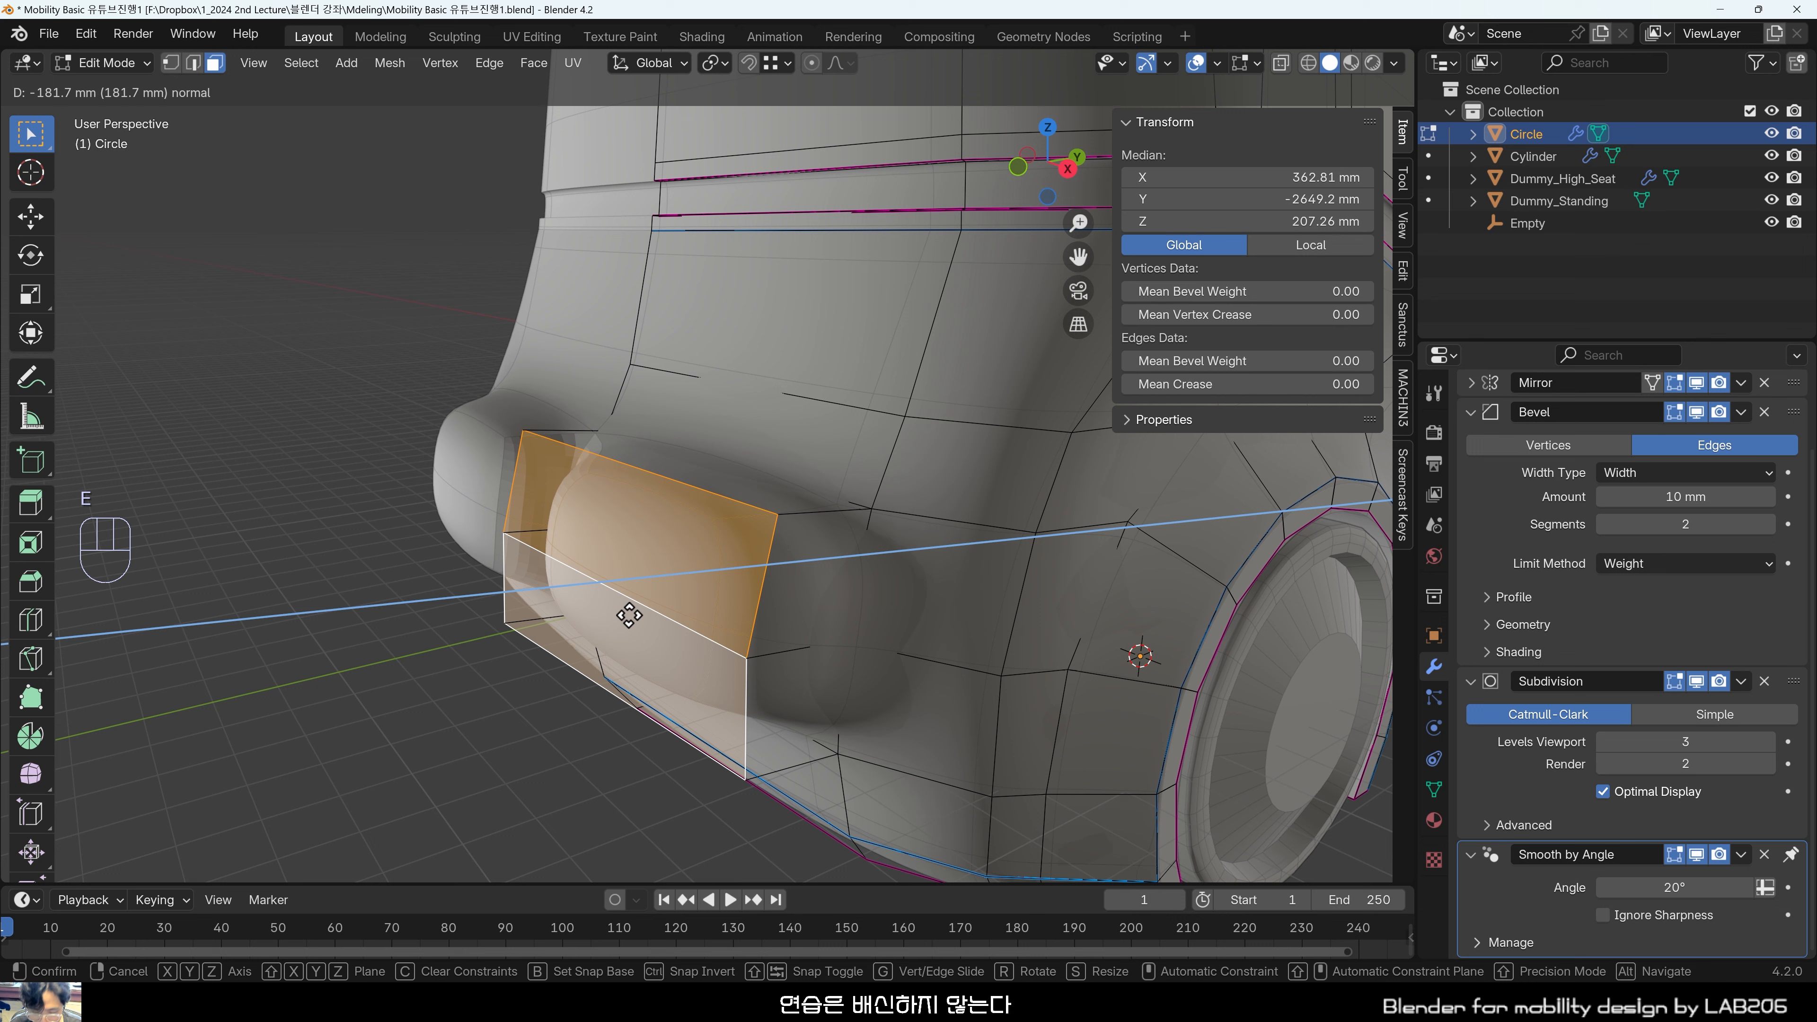
key("y")
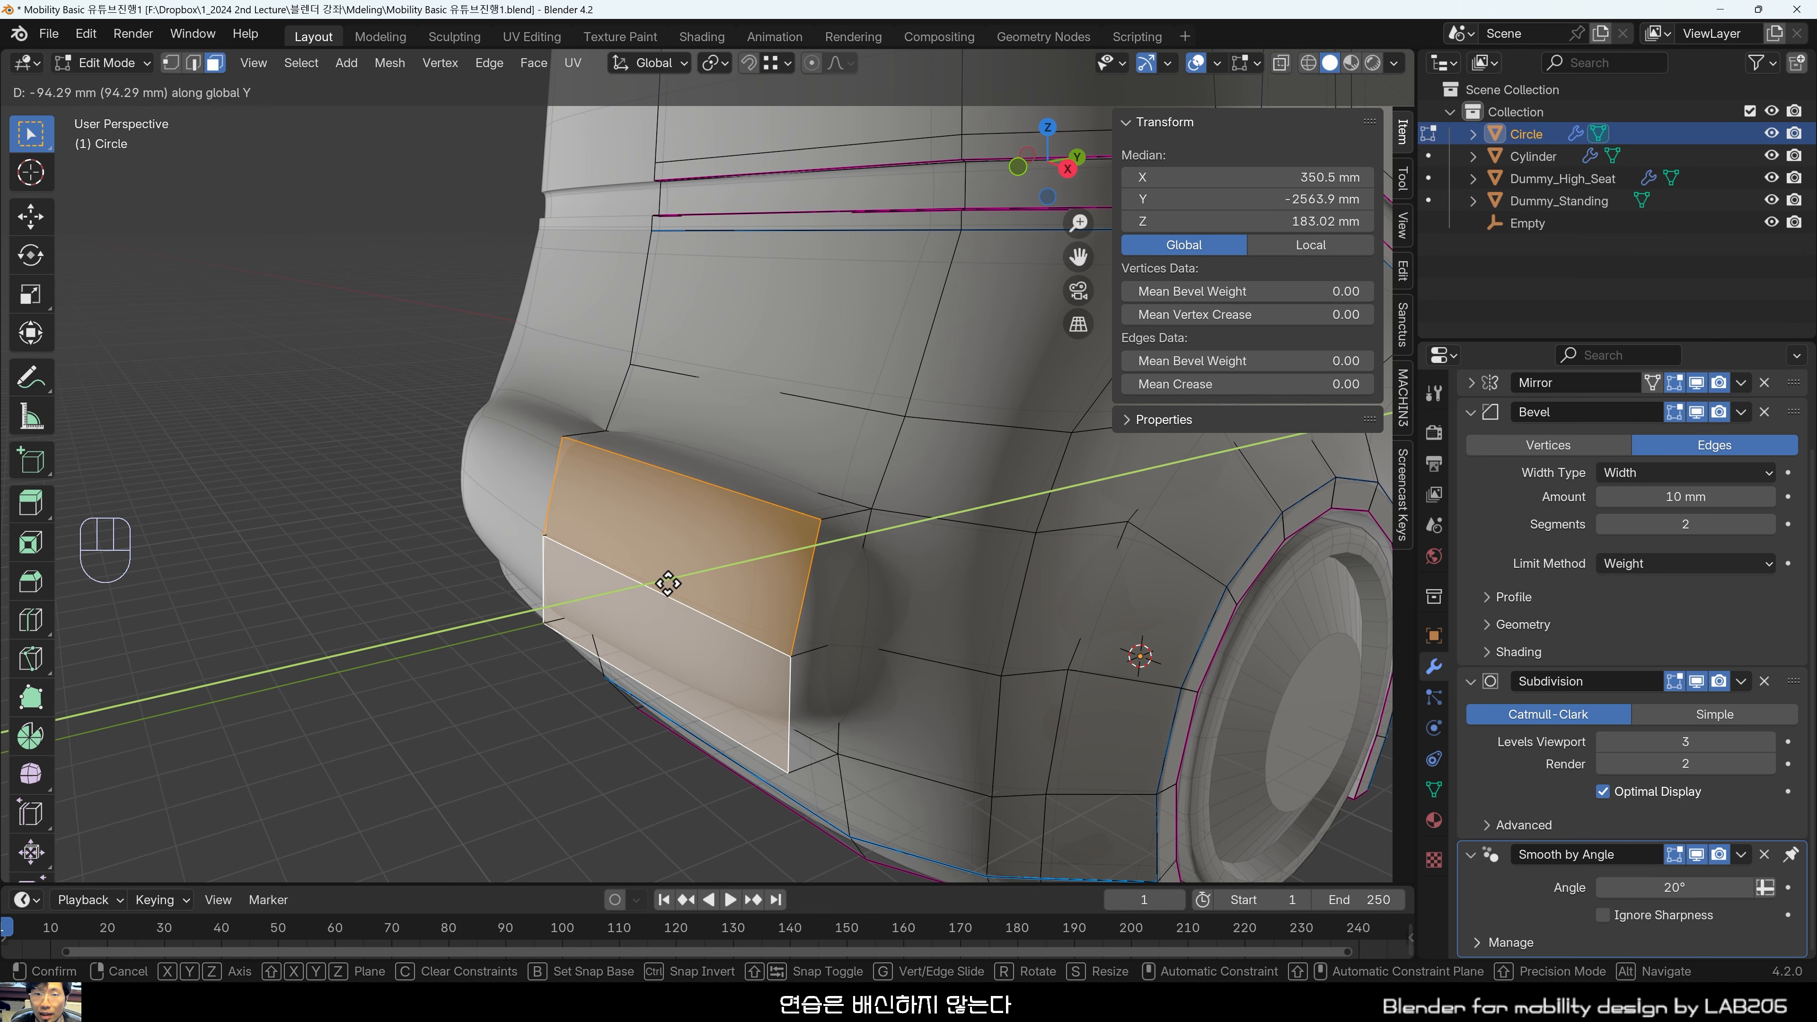
left_click(666, 587)
left_click(416, 765)
Delete the two inner faces the extrusion left on the mirror plane, using X-ray to reach them, and check the smoothed bulge.
middle_click_drag(417, 765, 686, 667)
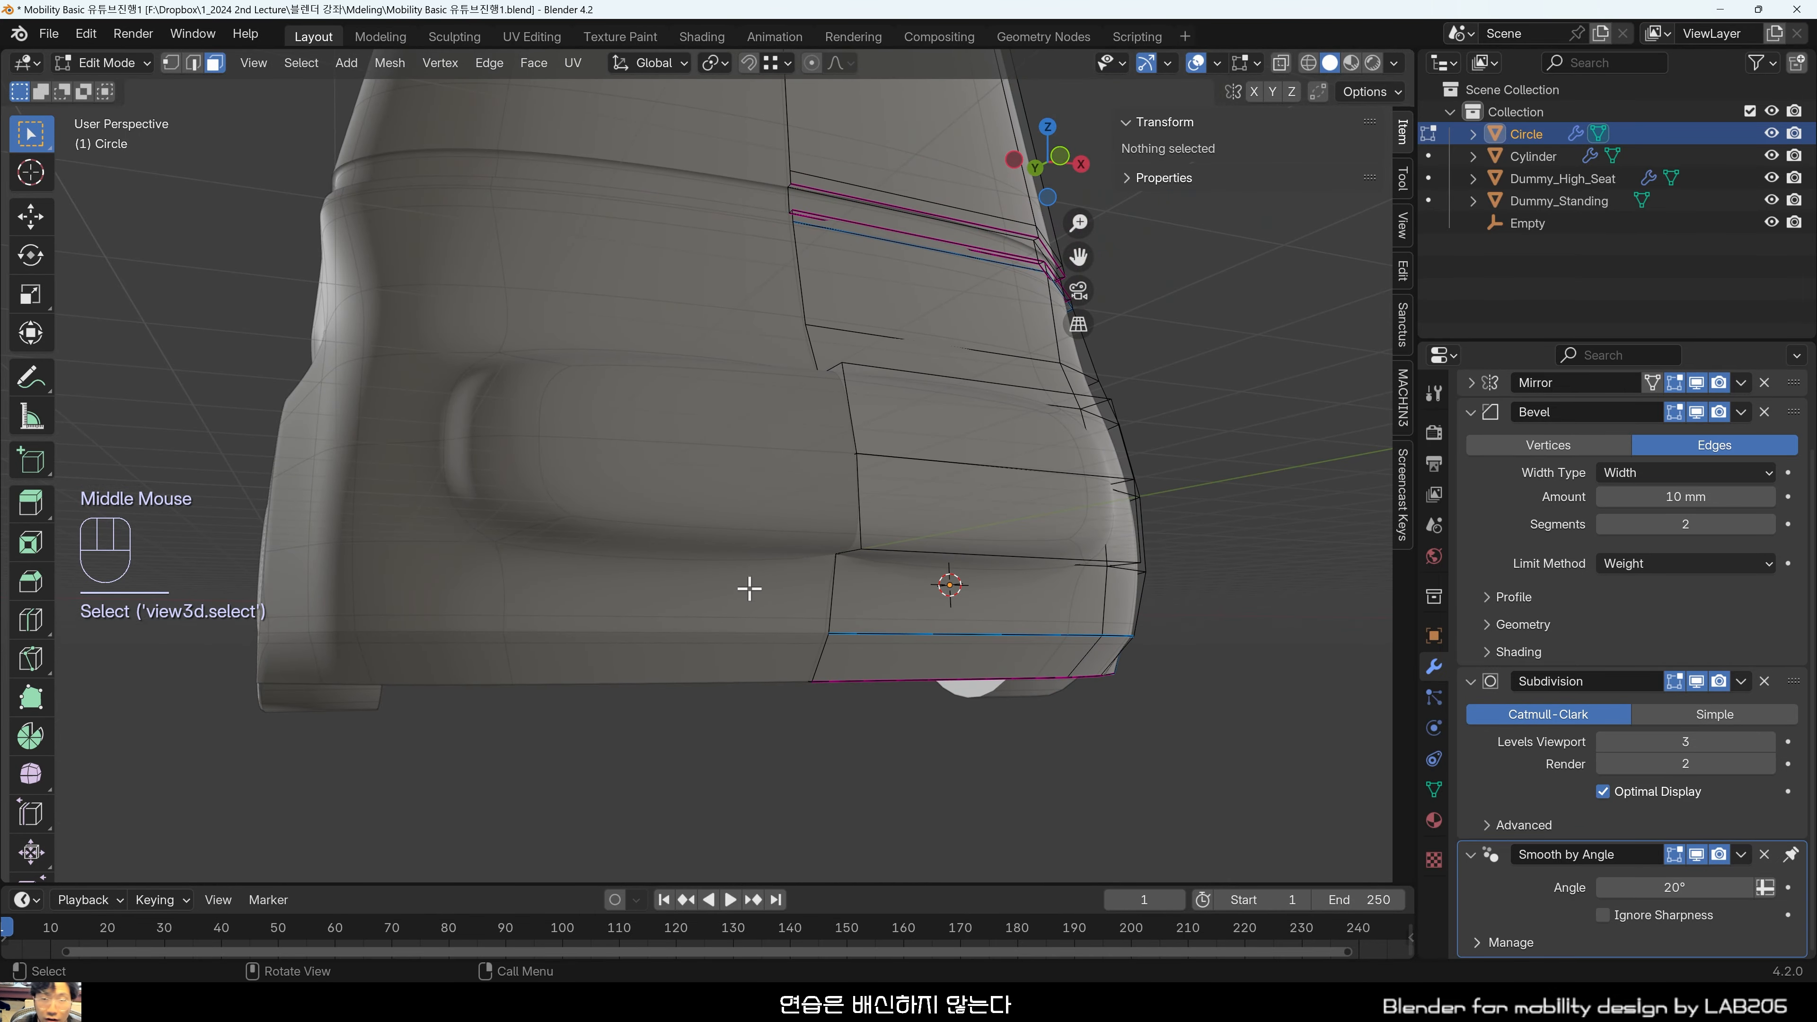
scroll(749, 589, "up", 2)
middle_click_drag(749, 589, 628, 538)
scroll(734, 578, "up", 3)
key("alt+z")
left_click(519, 488)
left_click(597, 594, "shift")
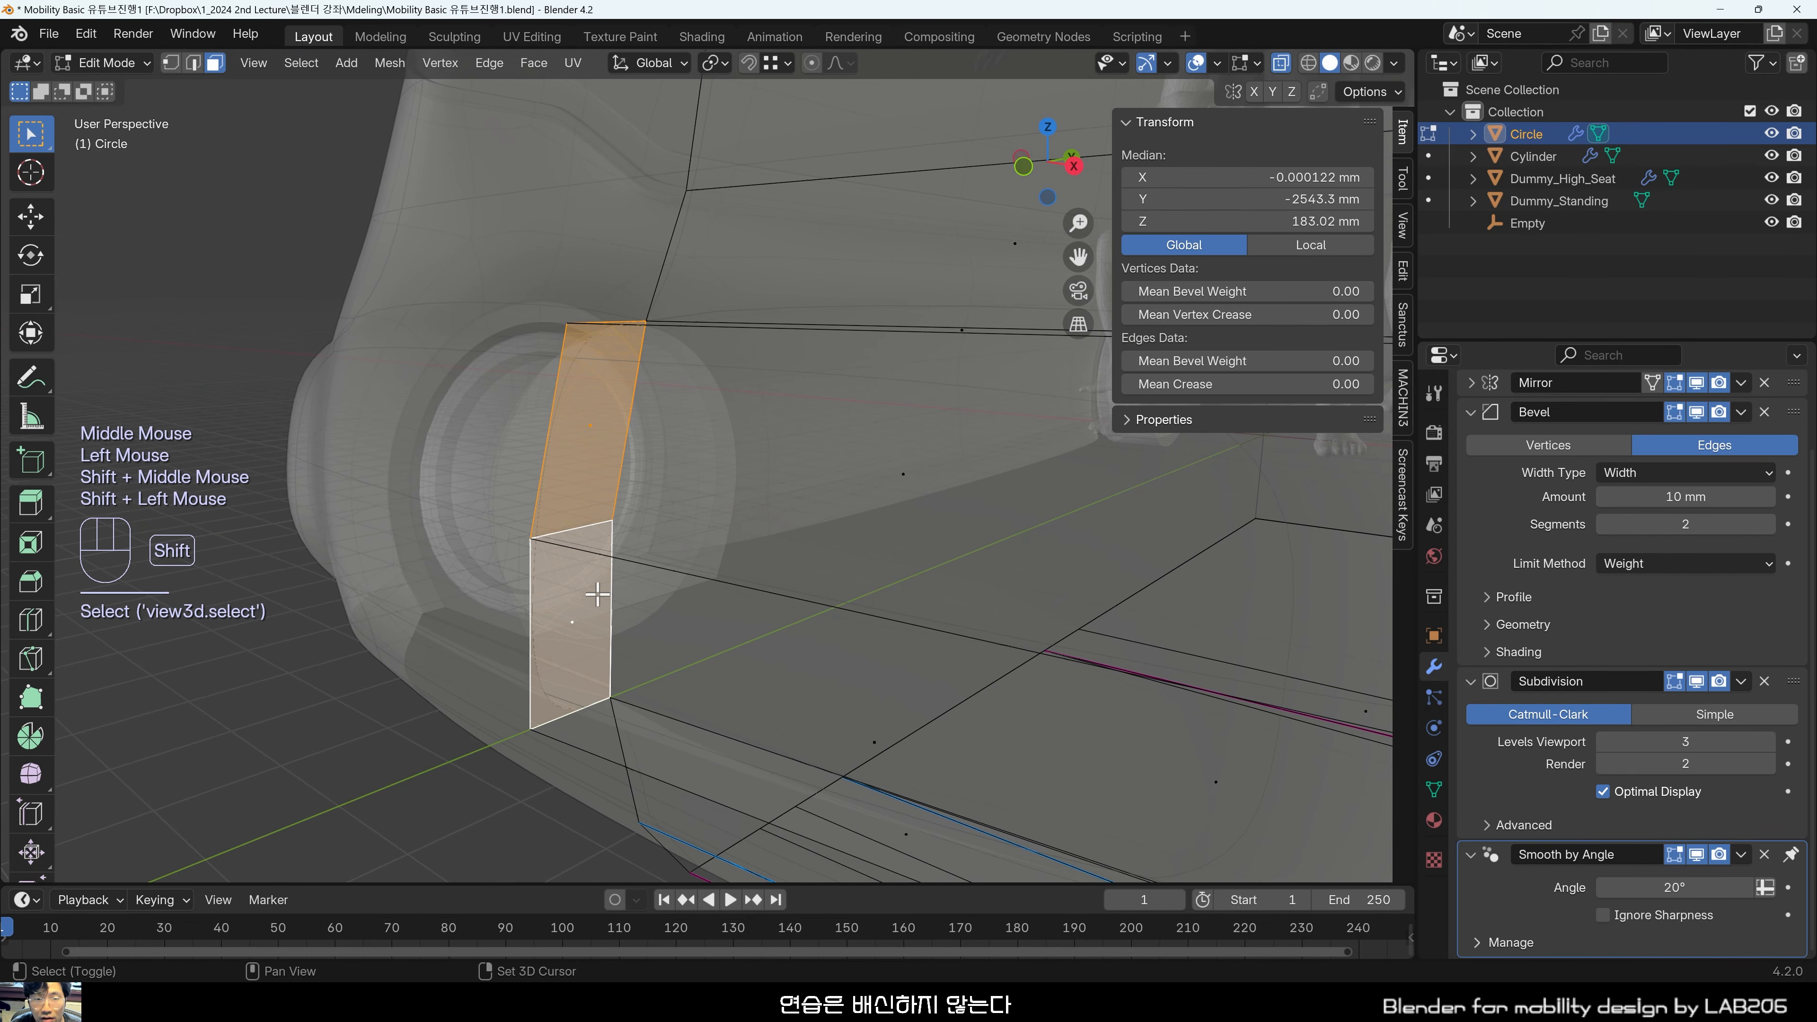
key("x")
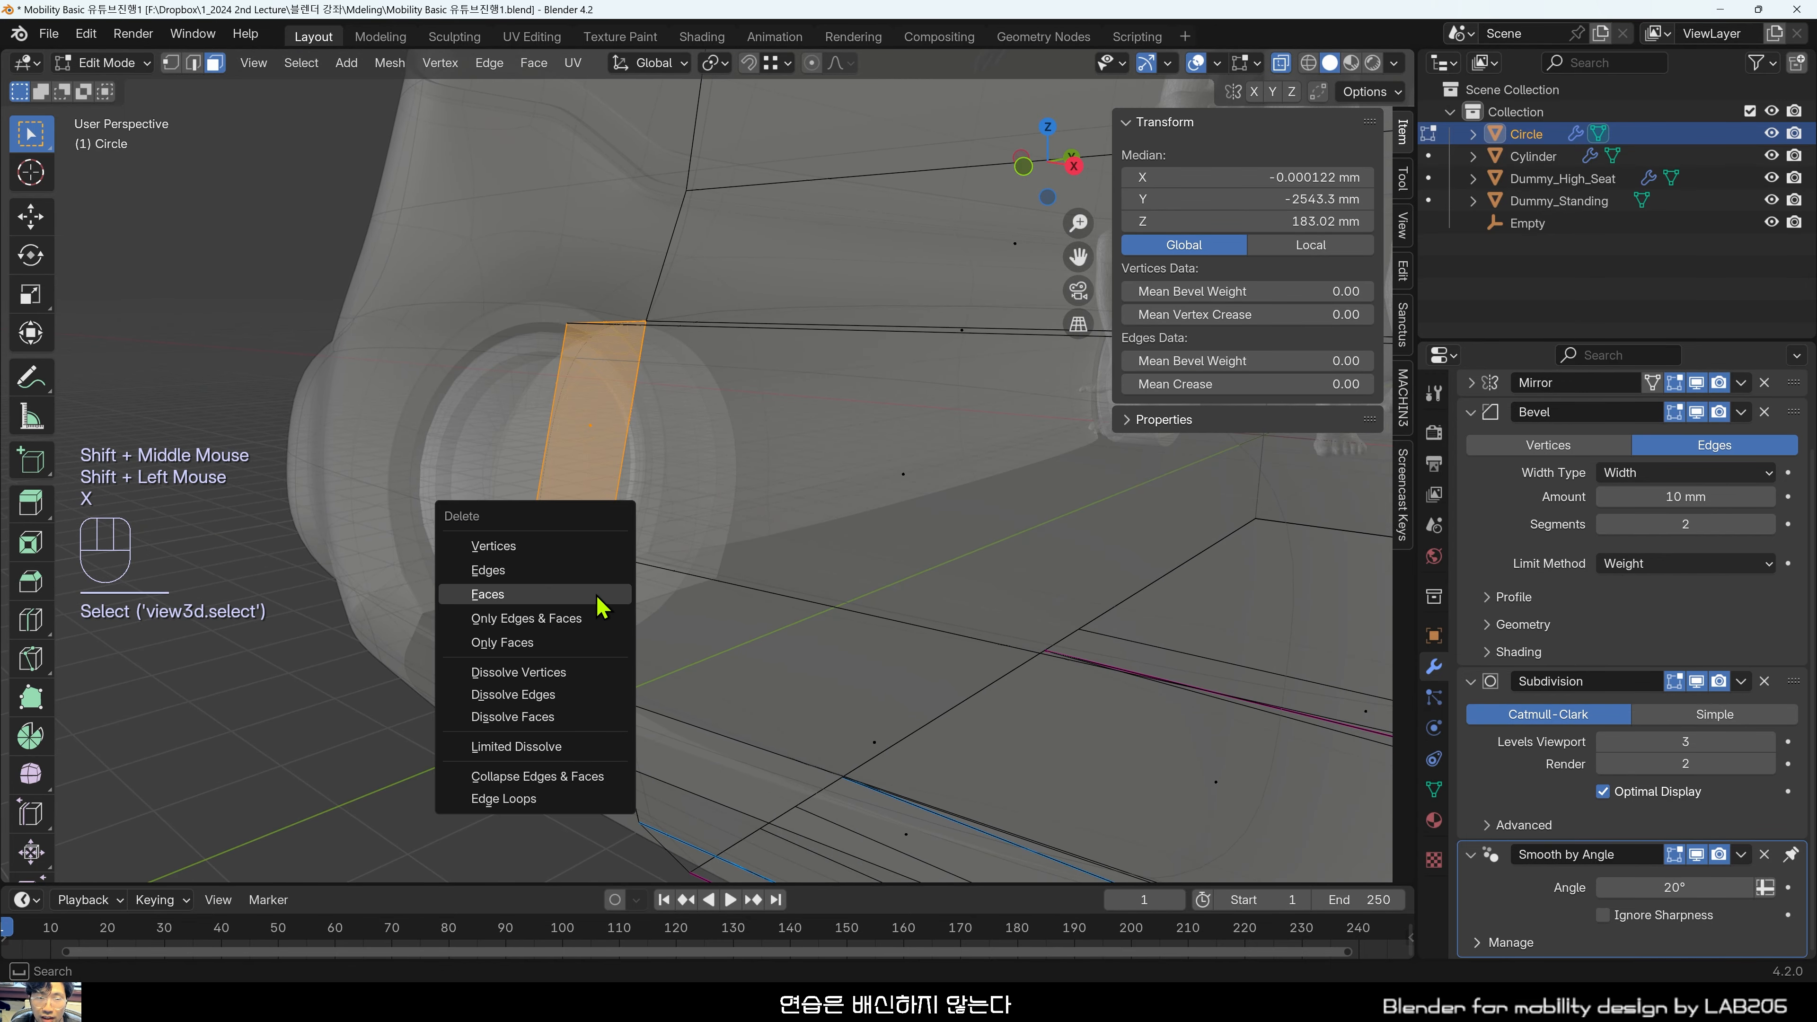
left_click(597, 596)
middle_click_drag(592, 596, 891, 496)
key("alt+z")
scroll(663, 608, "down", 2)
scroll(663, 609, "down", 1)
scroll(763, 410, "up", 1)
key("Tab")
scroll(843, 465, "down", 2)
Flatten the two front faces of the extruded bulge by scaling them to 0 along Y.
key("Tab")
scroll(844, 472, "up", 1)
key("2")
left_click(857, 462)
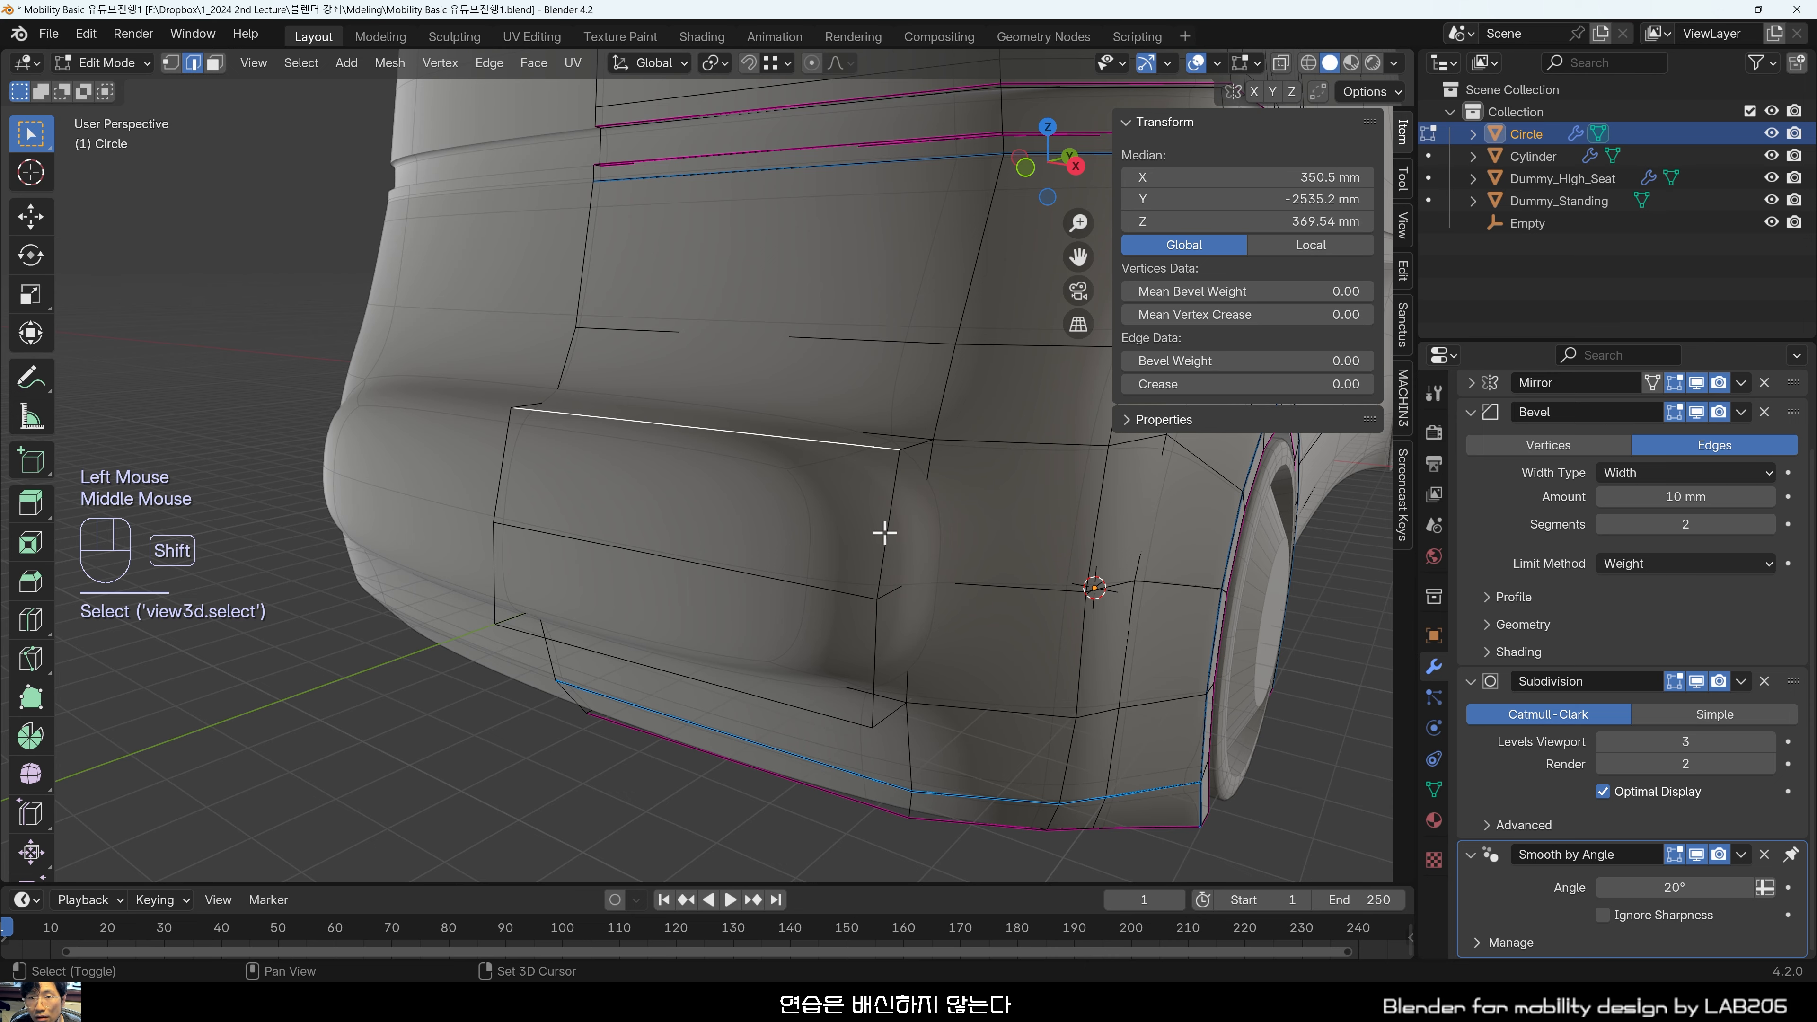
key("3")
left_click(831, 515)
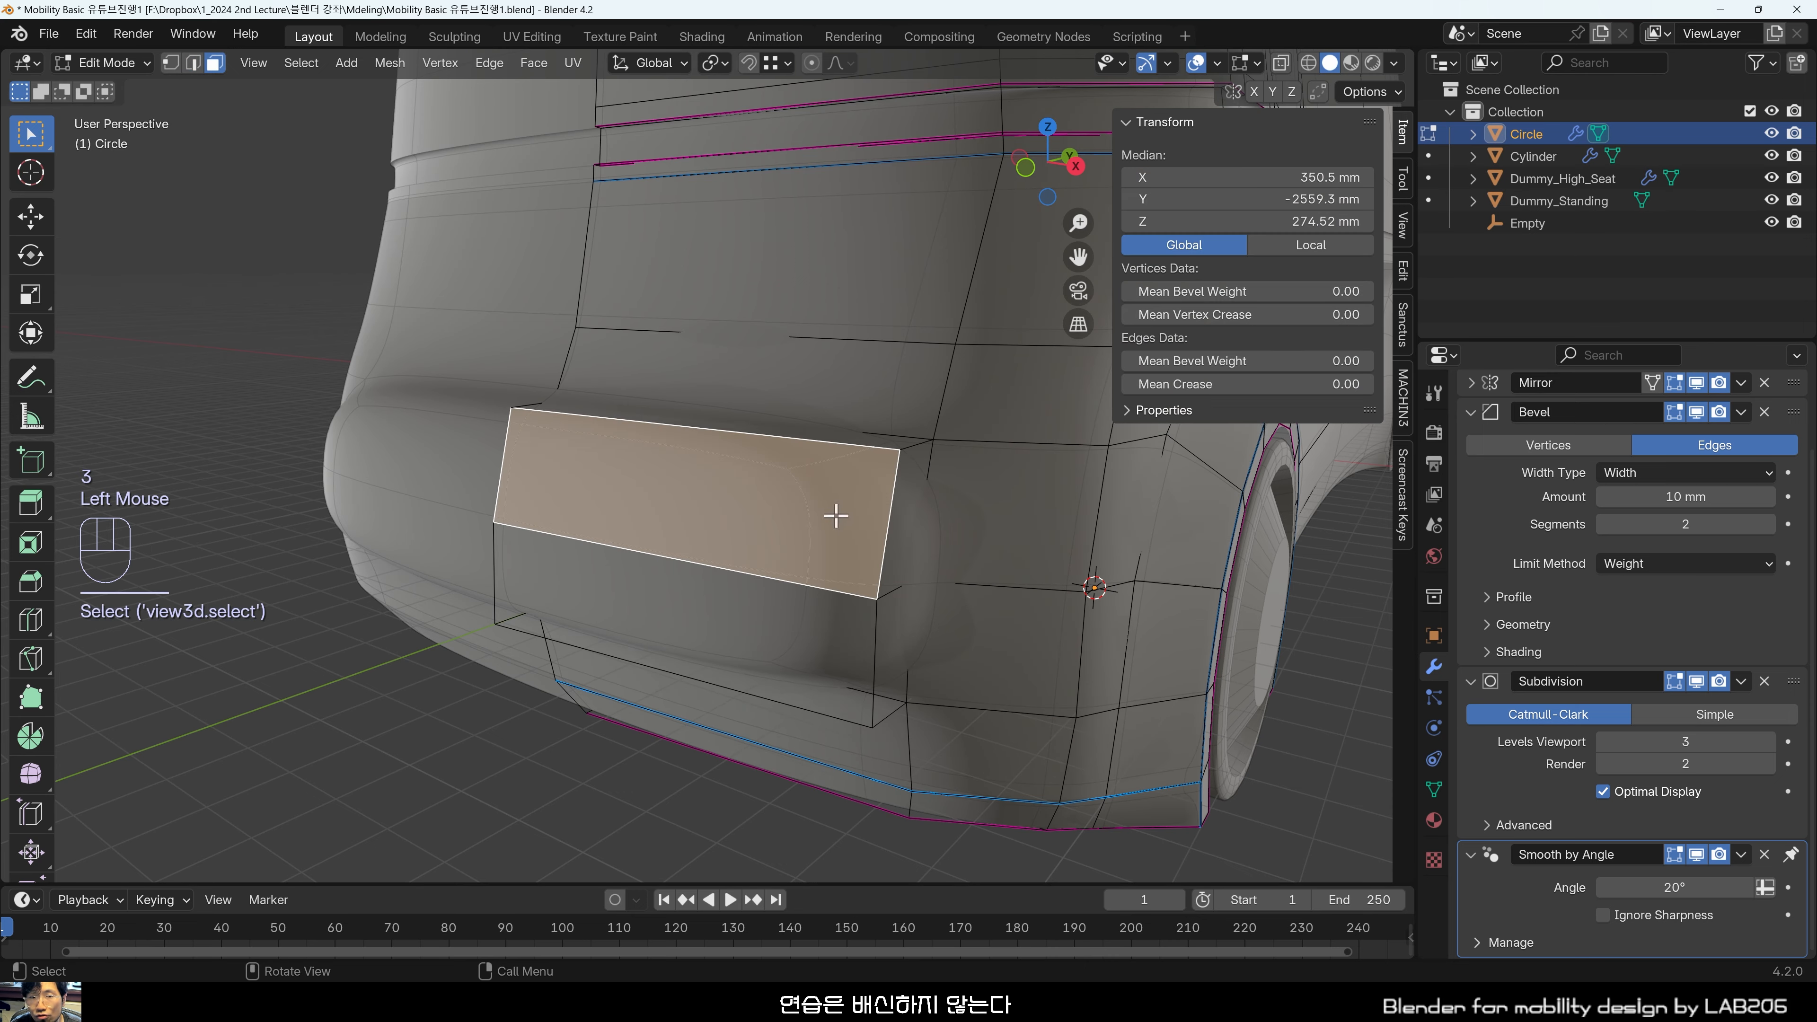
left_click(751, 600, "shift")
middle_click_drag(750, 601, 639, 538)
scroll(470, 568, "up", 1)
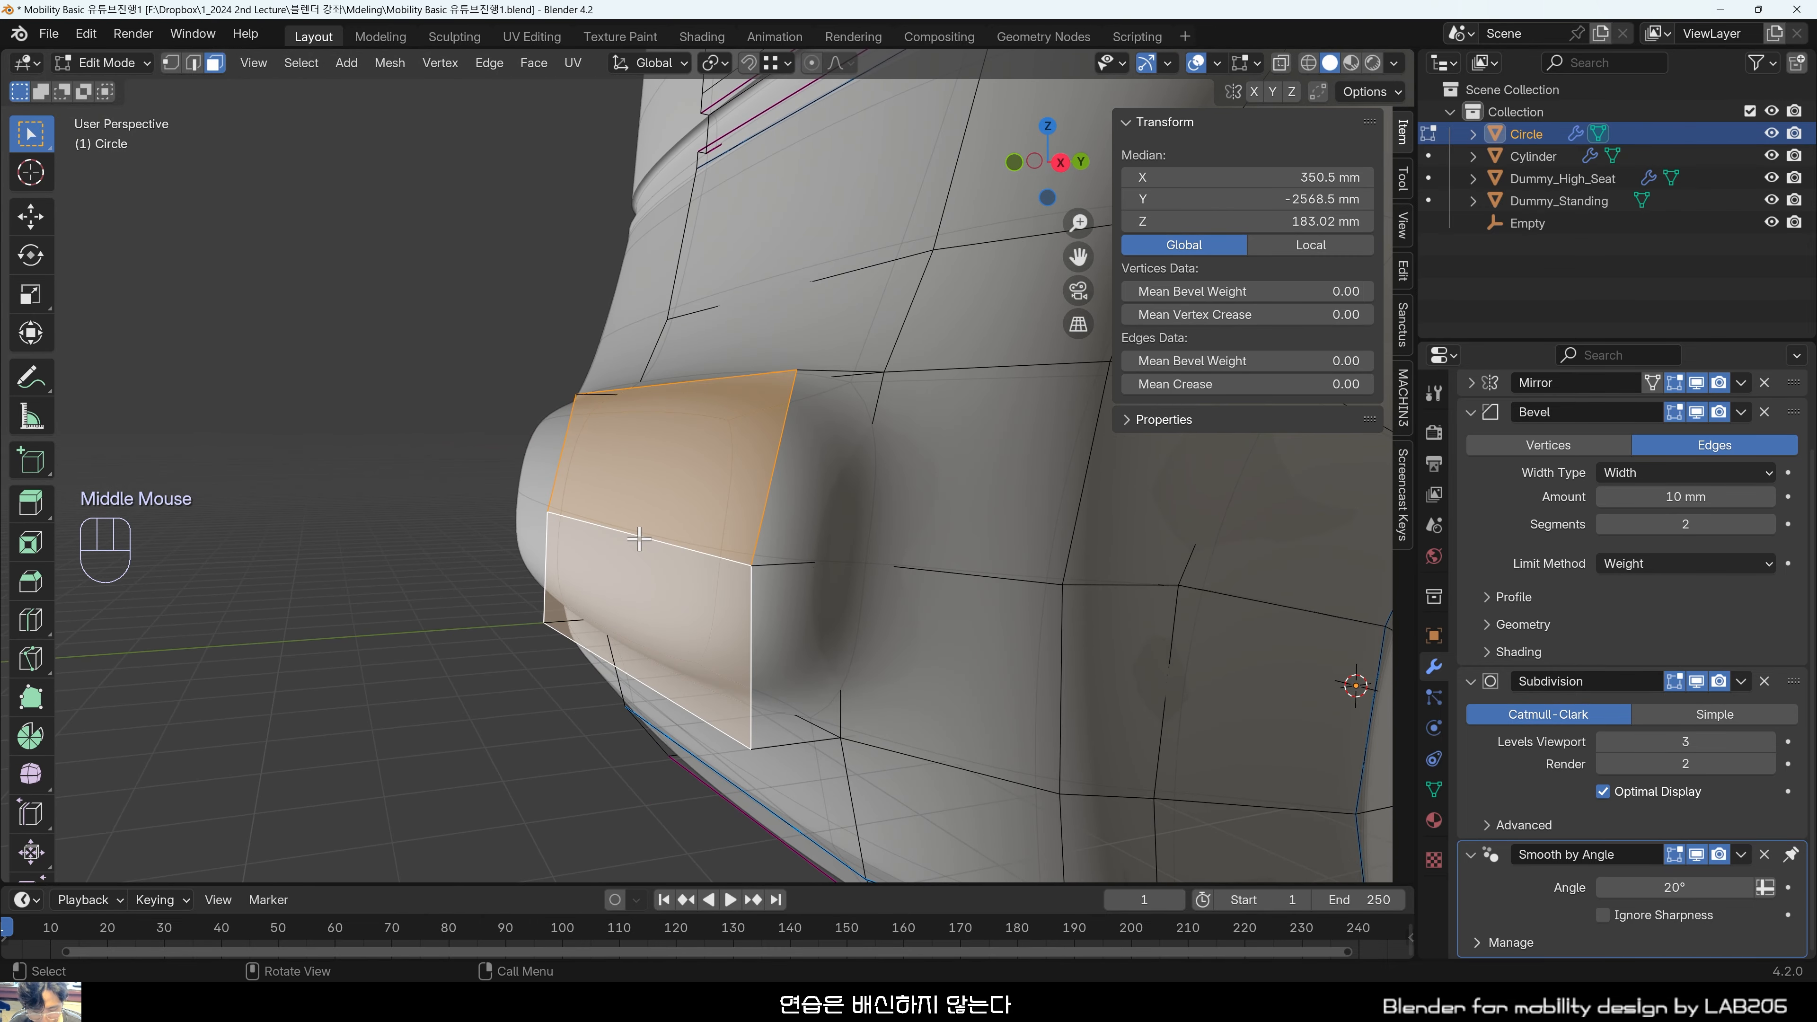
key("s")
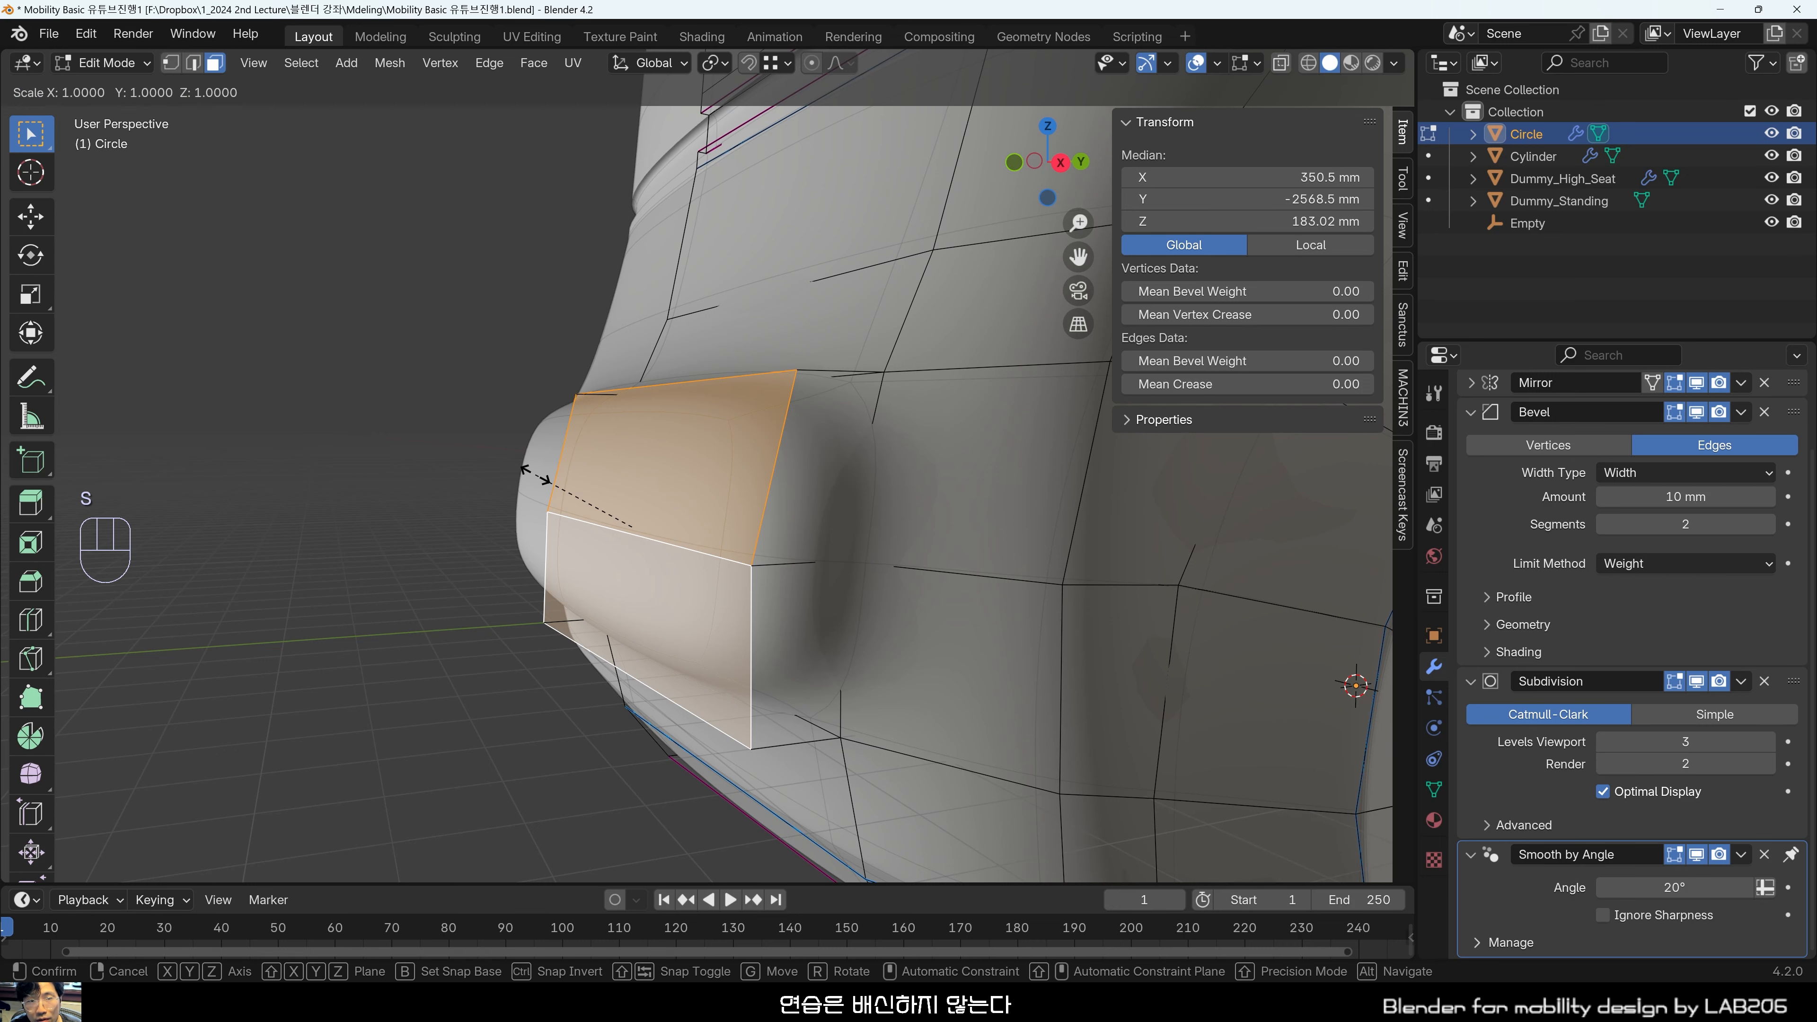
key("y")
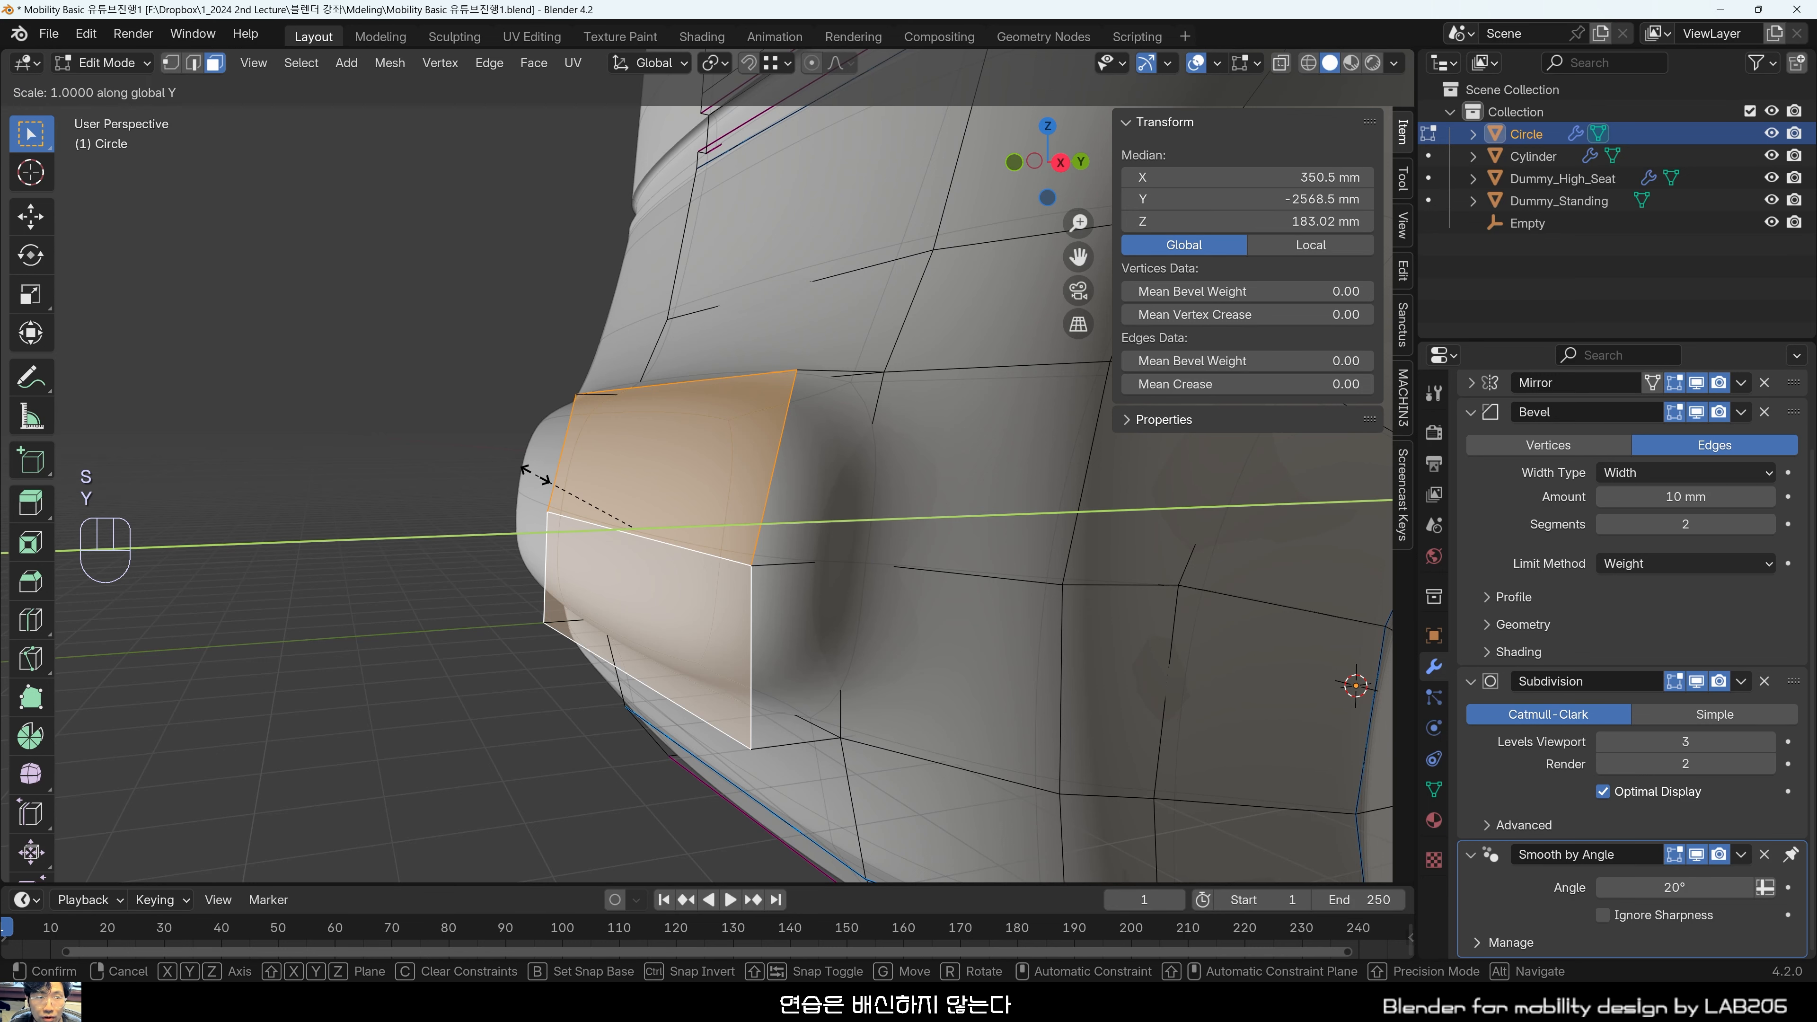
key("KP_0")
key("KP_Enter")
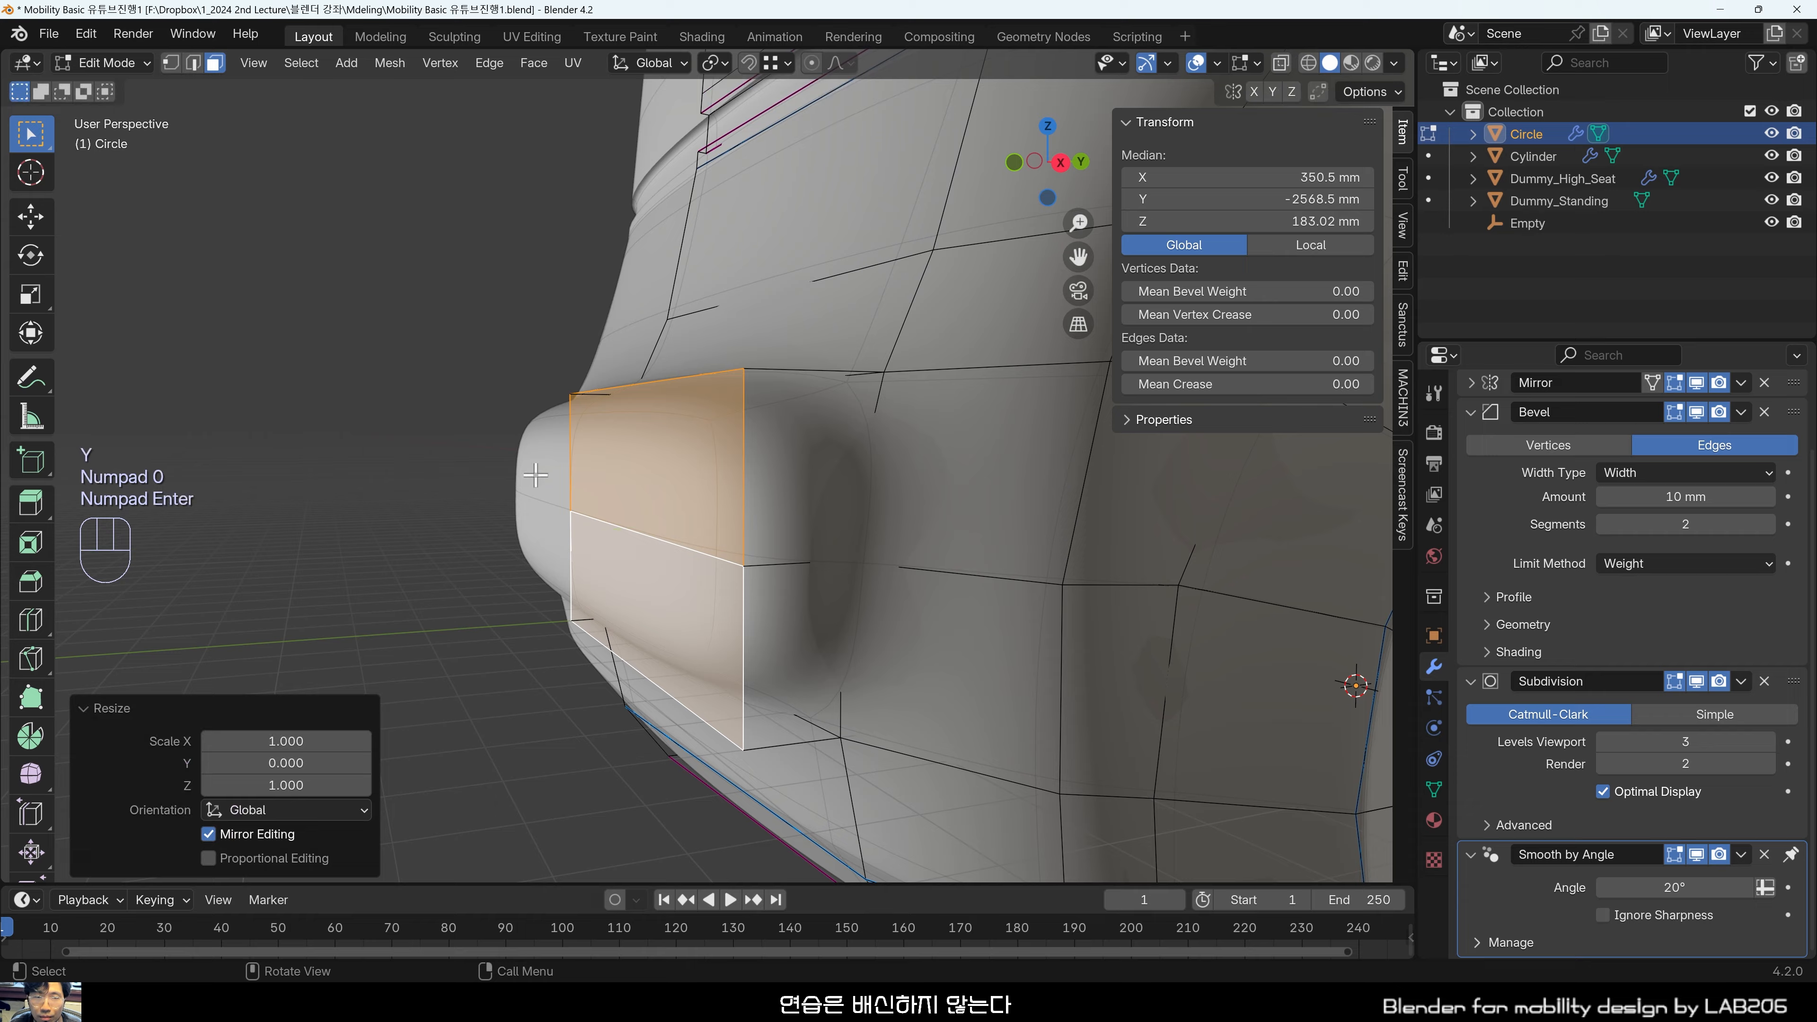
Scale the upper and lower front edges of the extruded bulge slightly closer together along Z.
middle_click_drag(535, 475, 900, 592)
scroll(951, 607, "up", 2)
middle_click_drag(555, 651, 903, 502)
middle_click_drag(637, 536, 909, 670, "shift")
scroll(879, 660, "down", 1)
key("2")
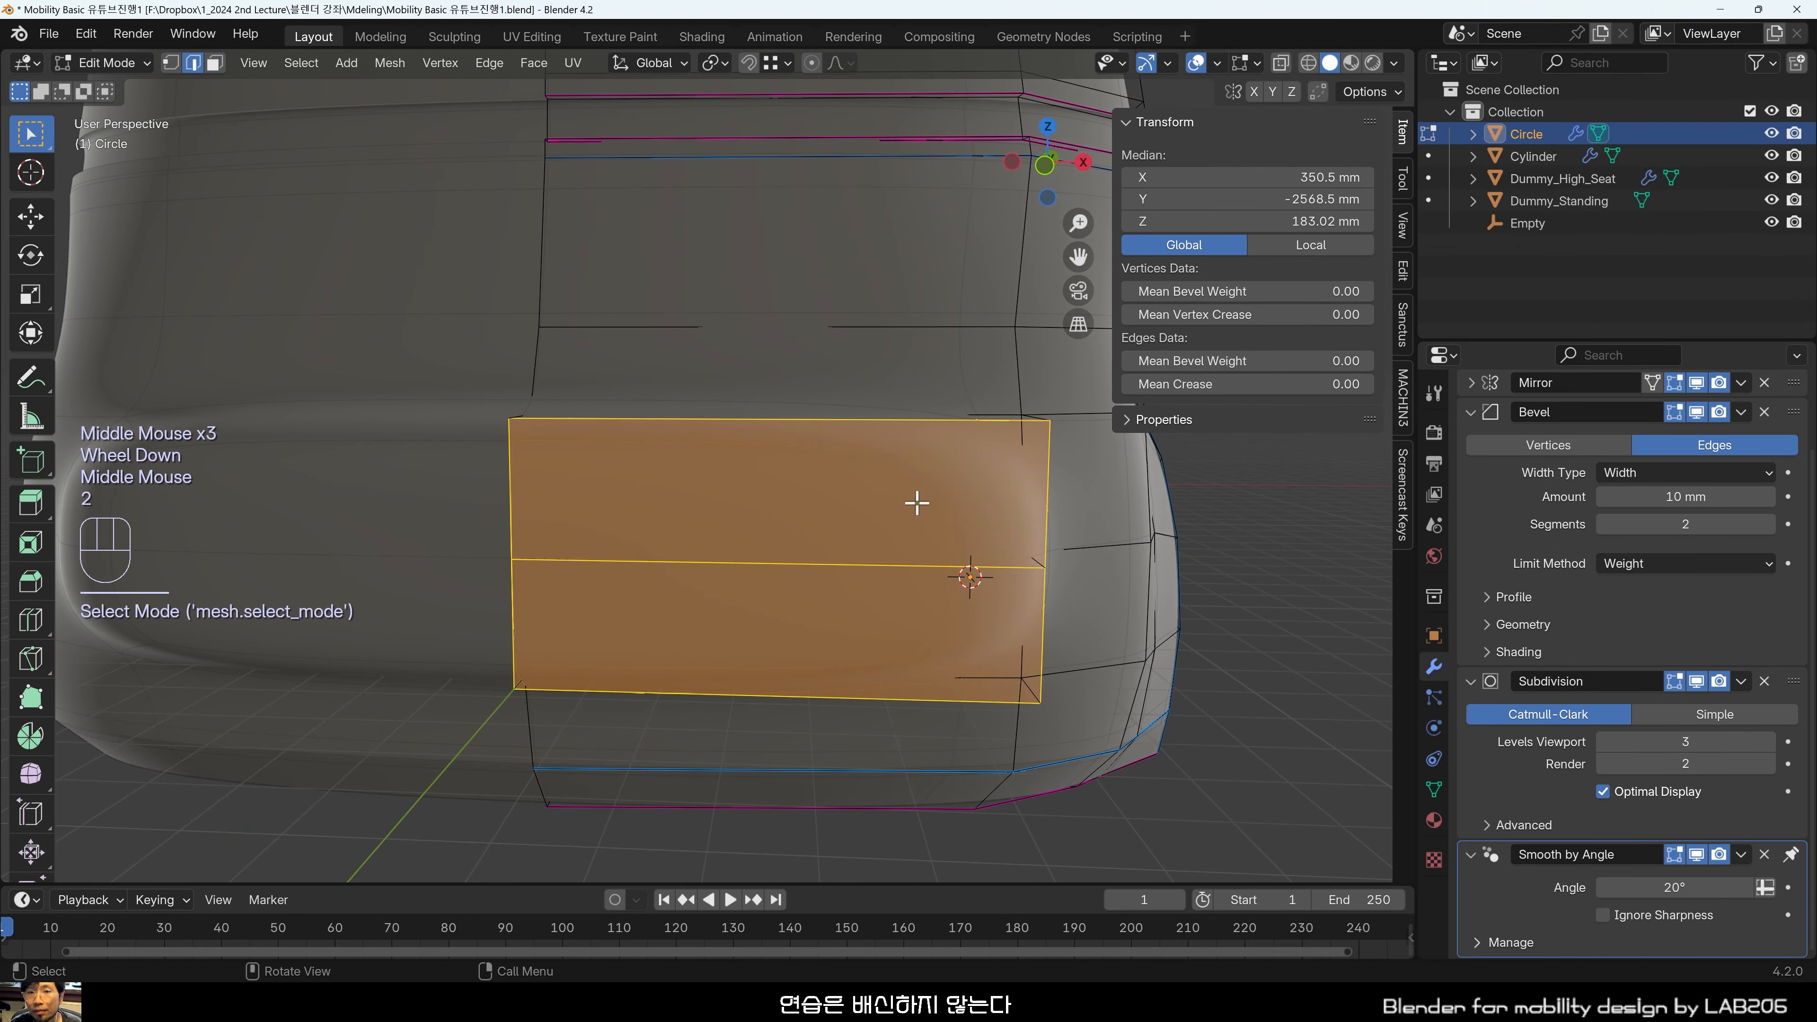
left_click(949, 423)
middle_click_drag(941, 564, 915, 690)
left_click(909, 733, "shift")
key("s")
key("z")
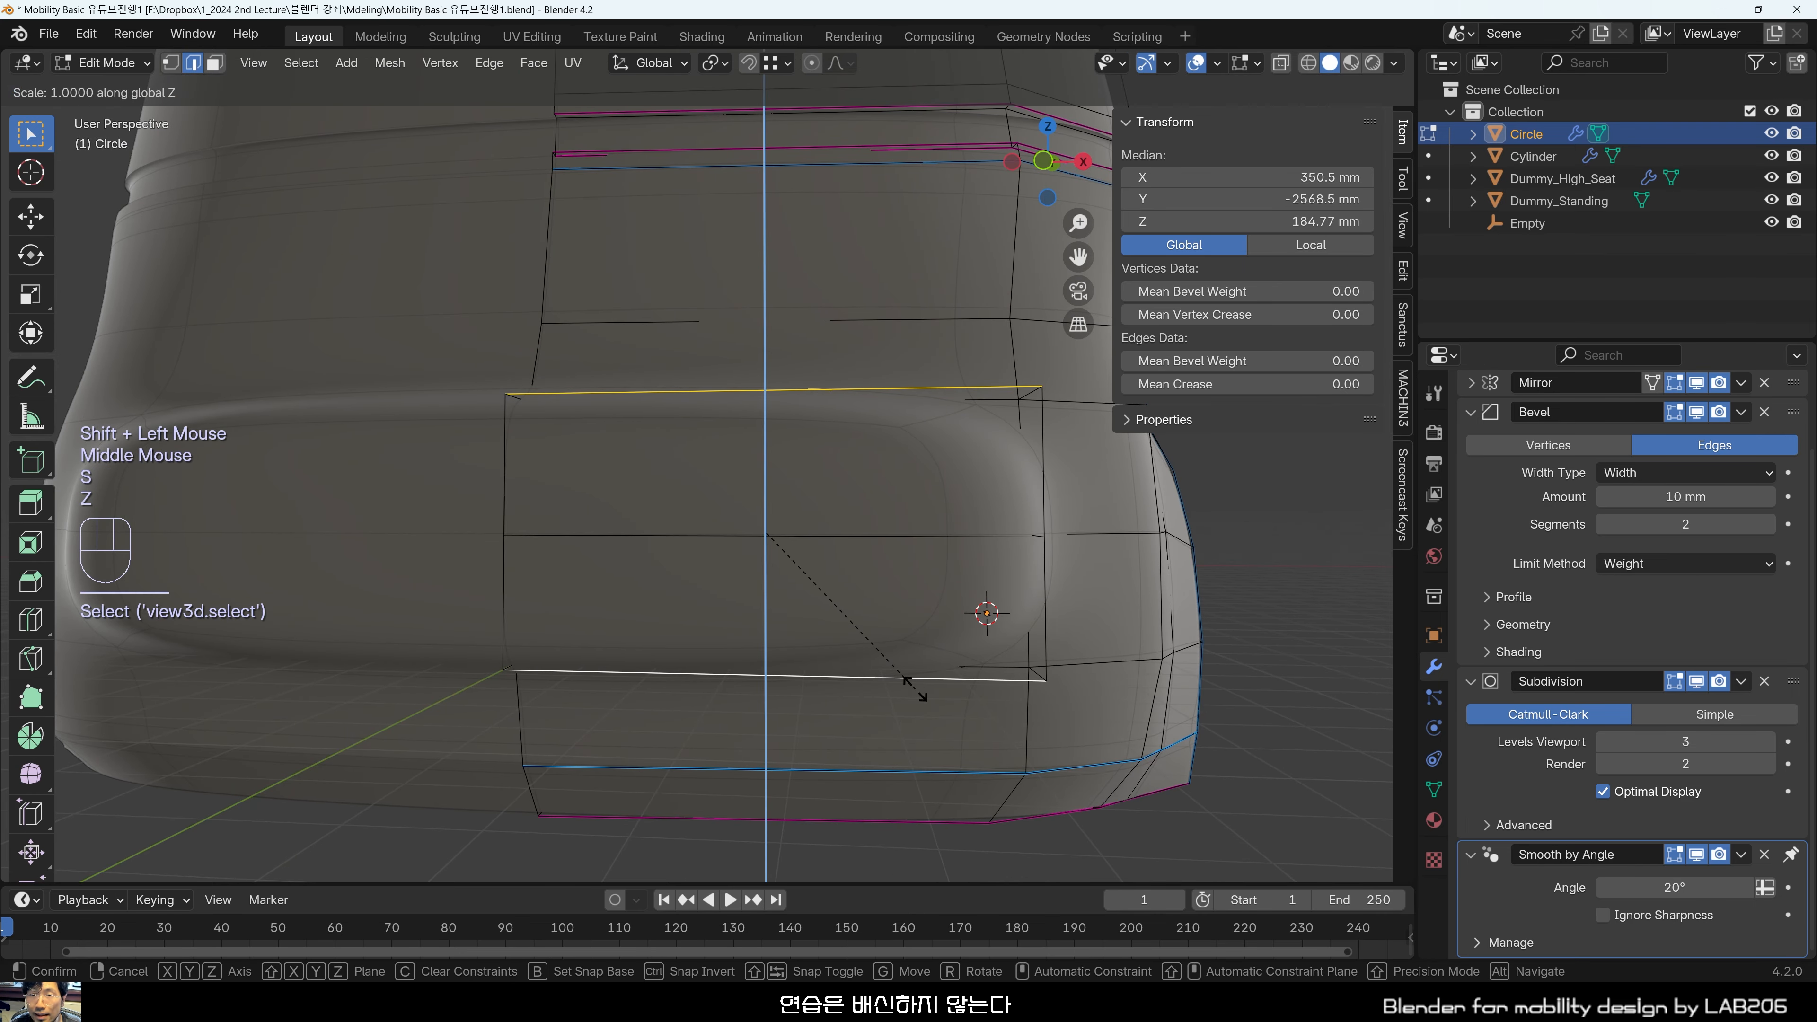
left_click(917, 665)
Move the bulge's two outer vertical front edges inward along X by about -43 mm.
left_click(1044, 516)
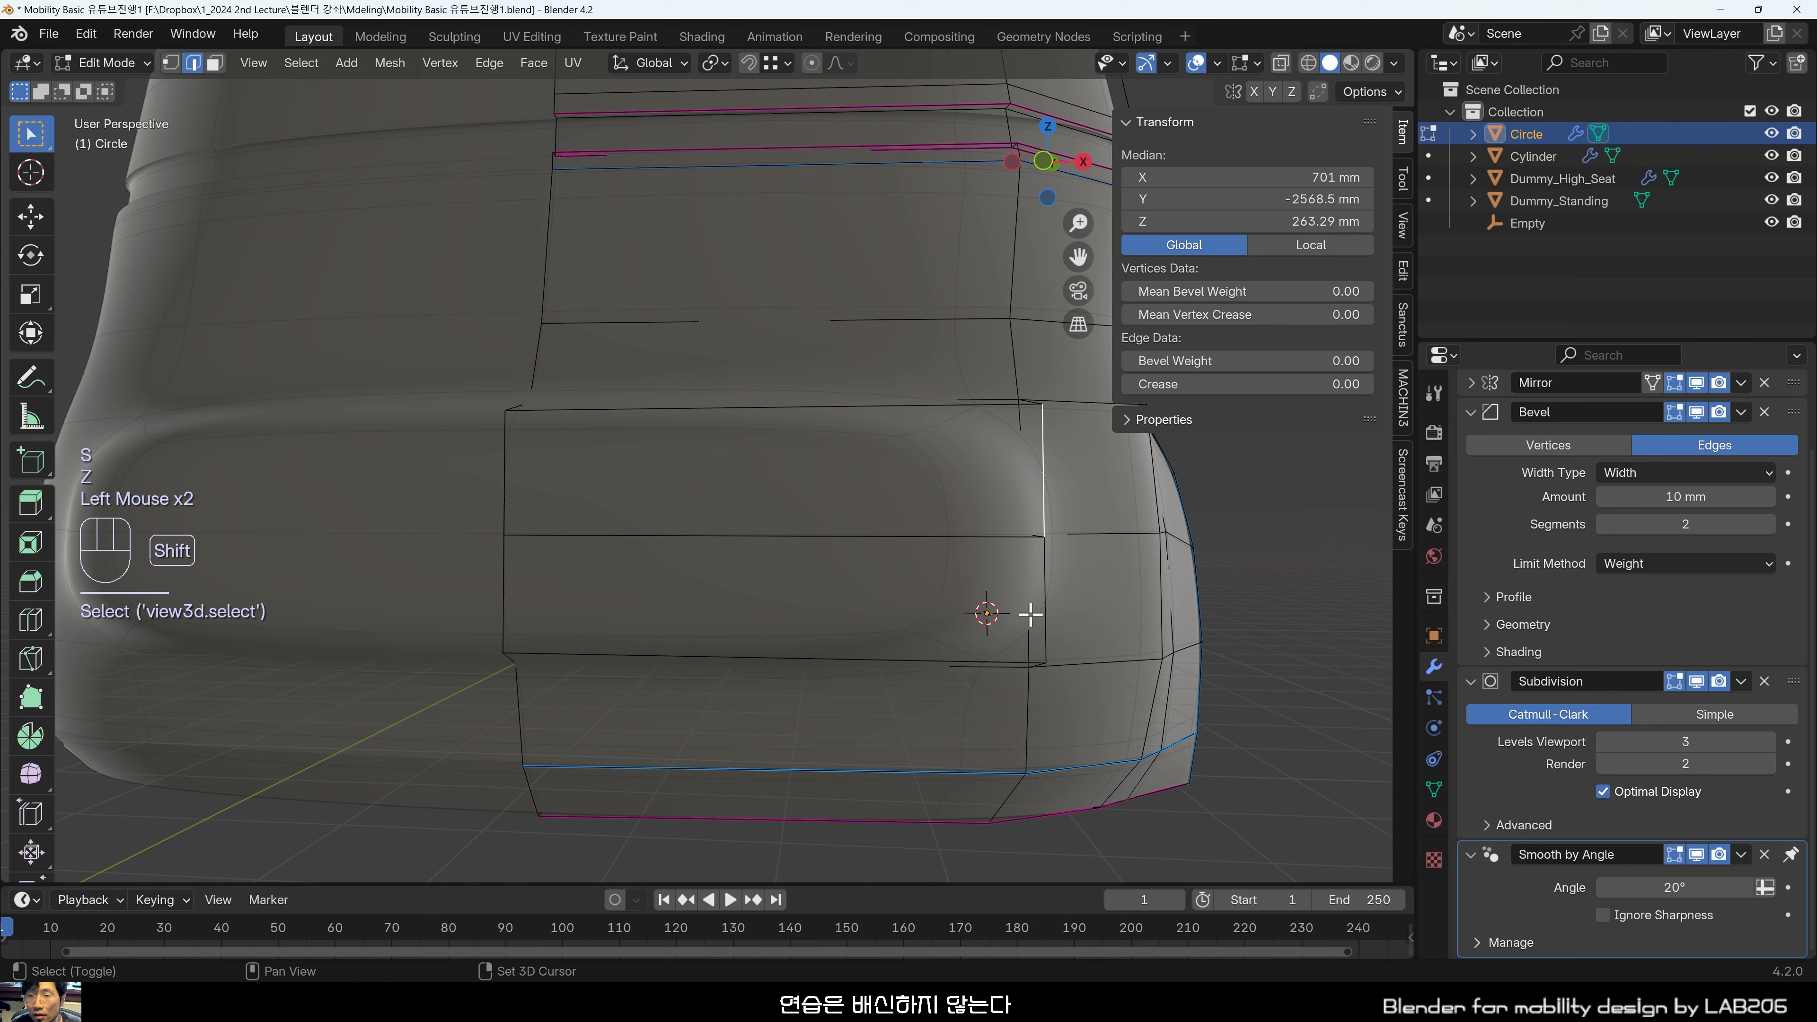
key("g")
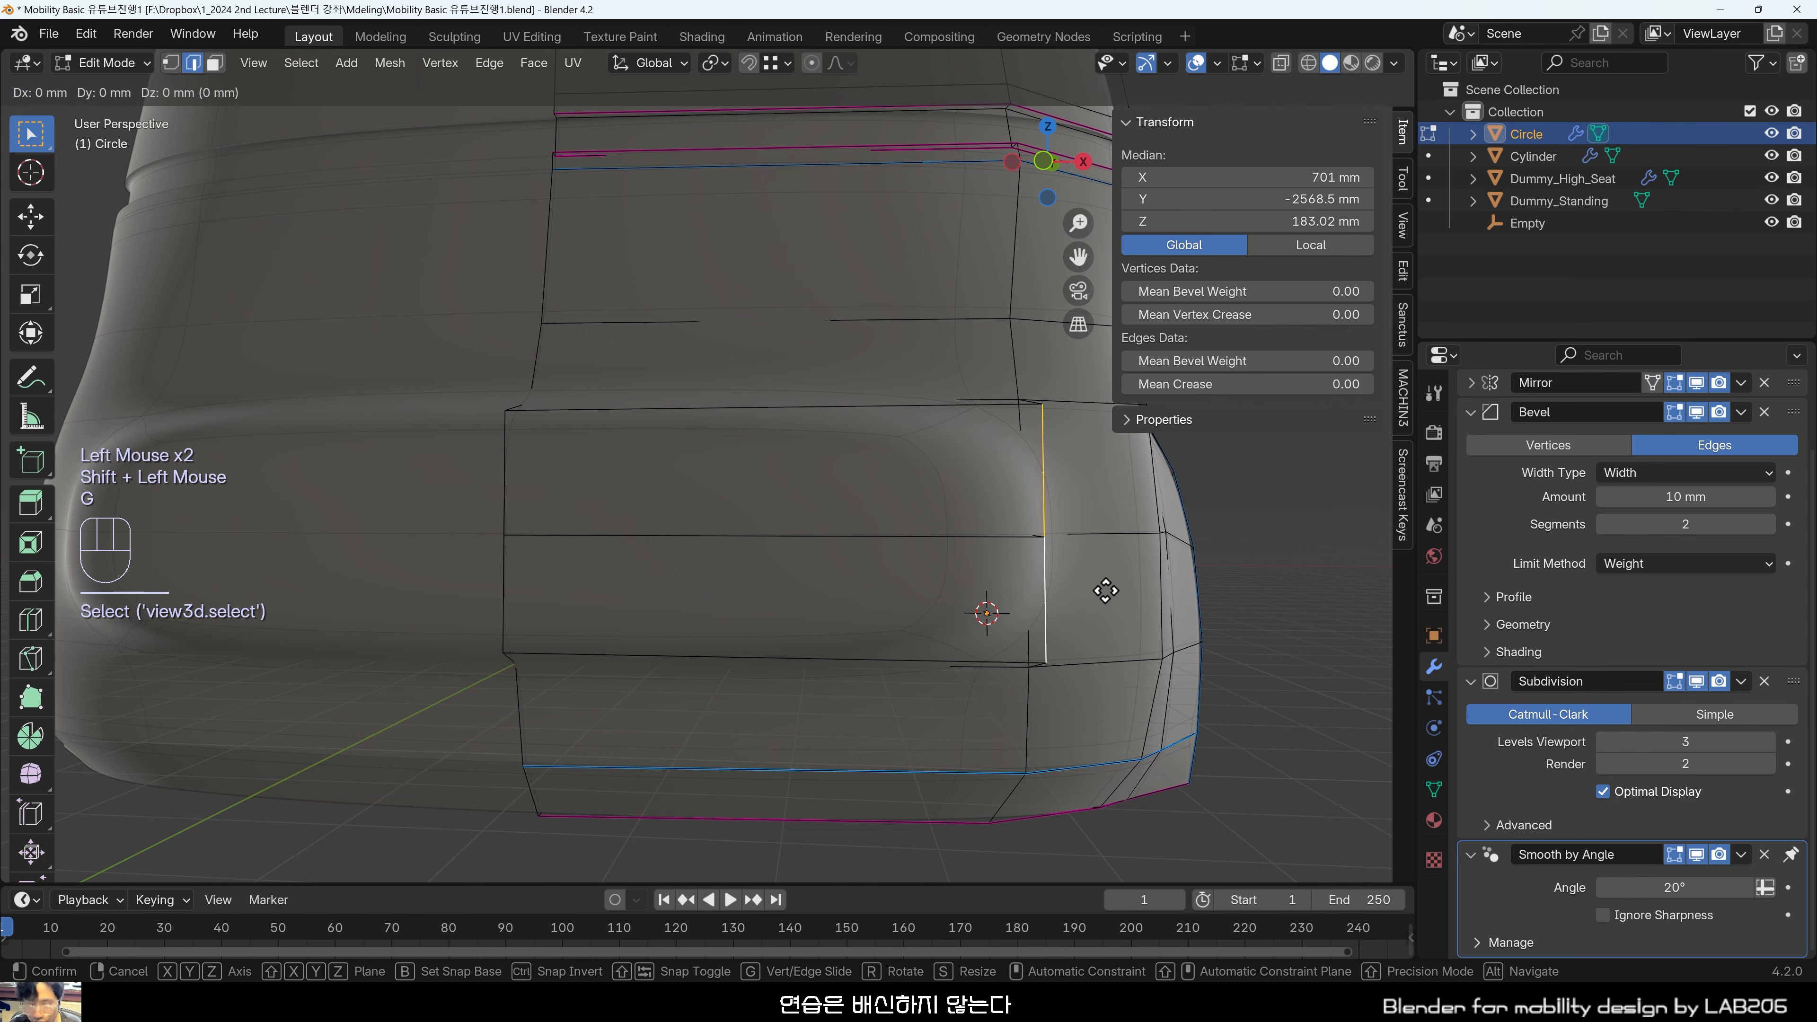
key("x")
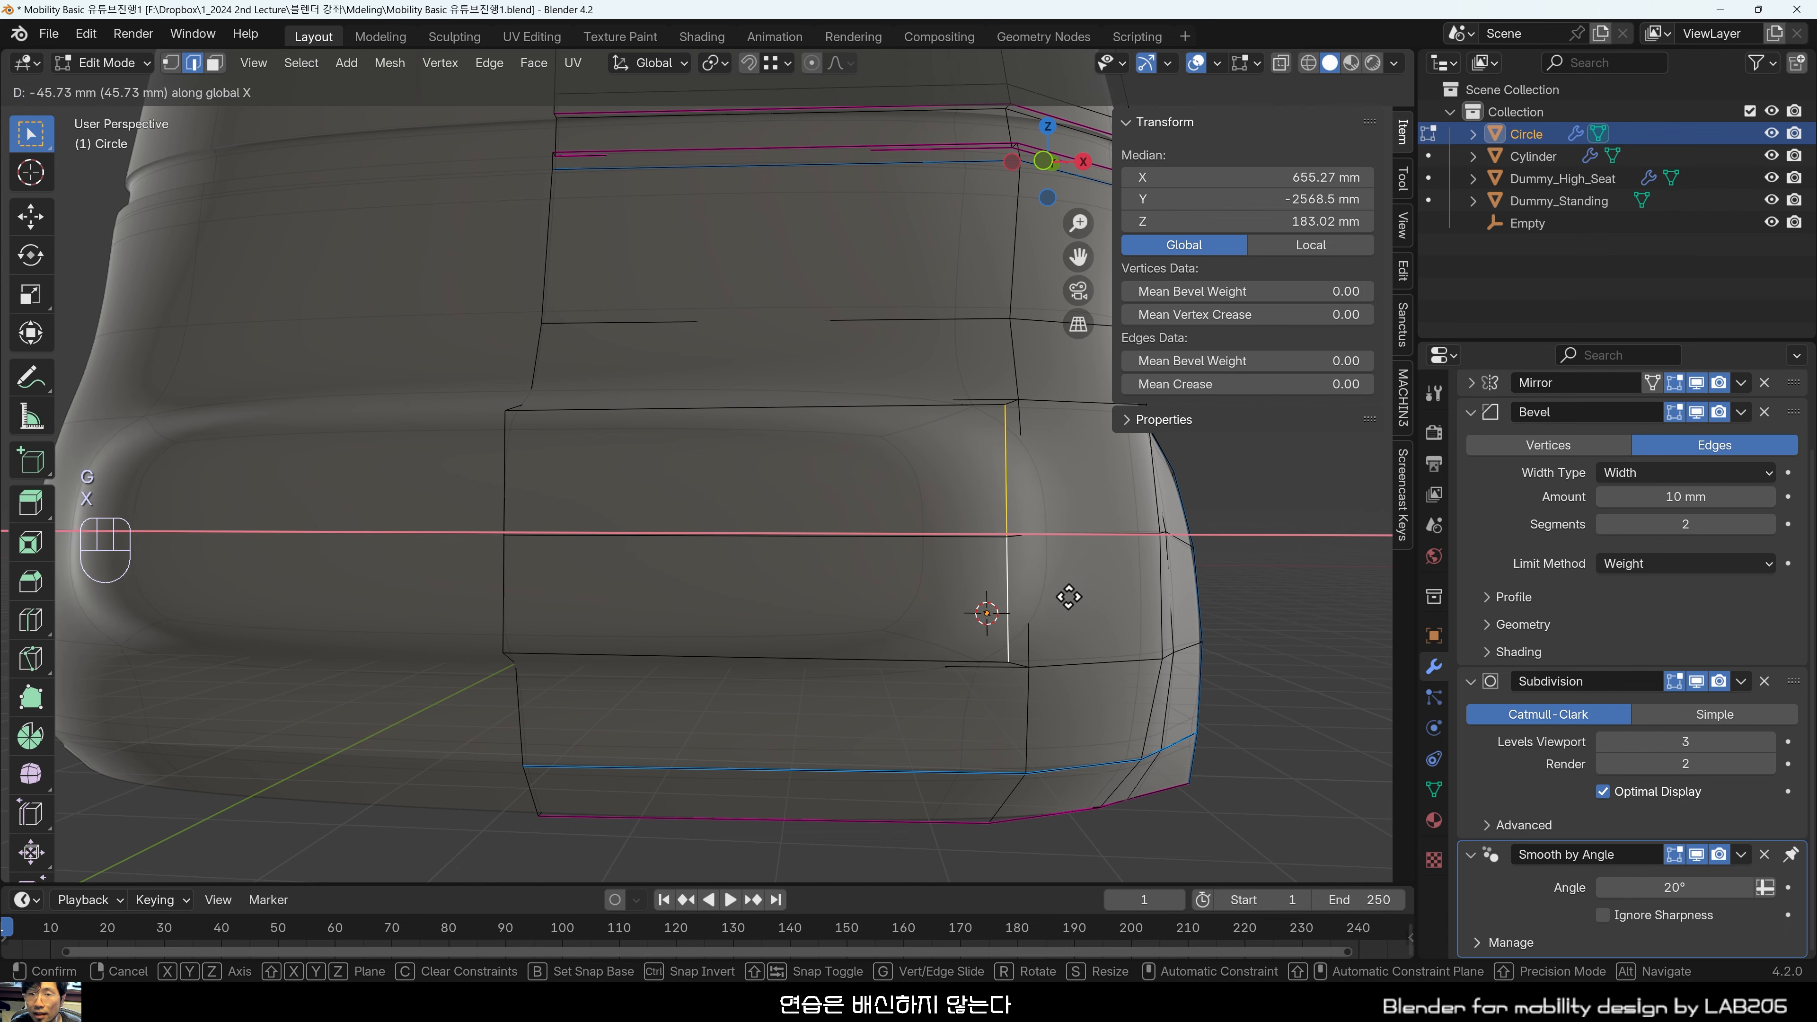
left_click(1070, 596)
middle_click_drag(1070, 596, 1009, 679)
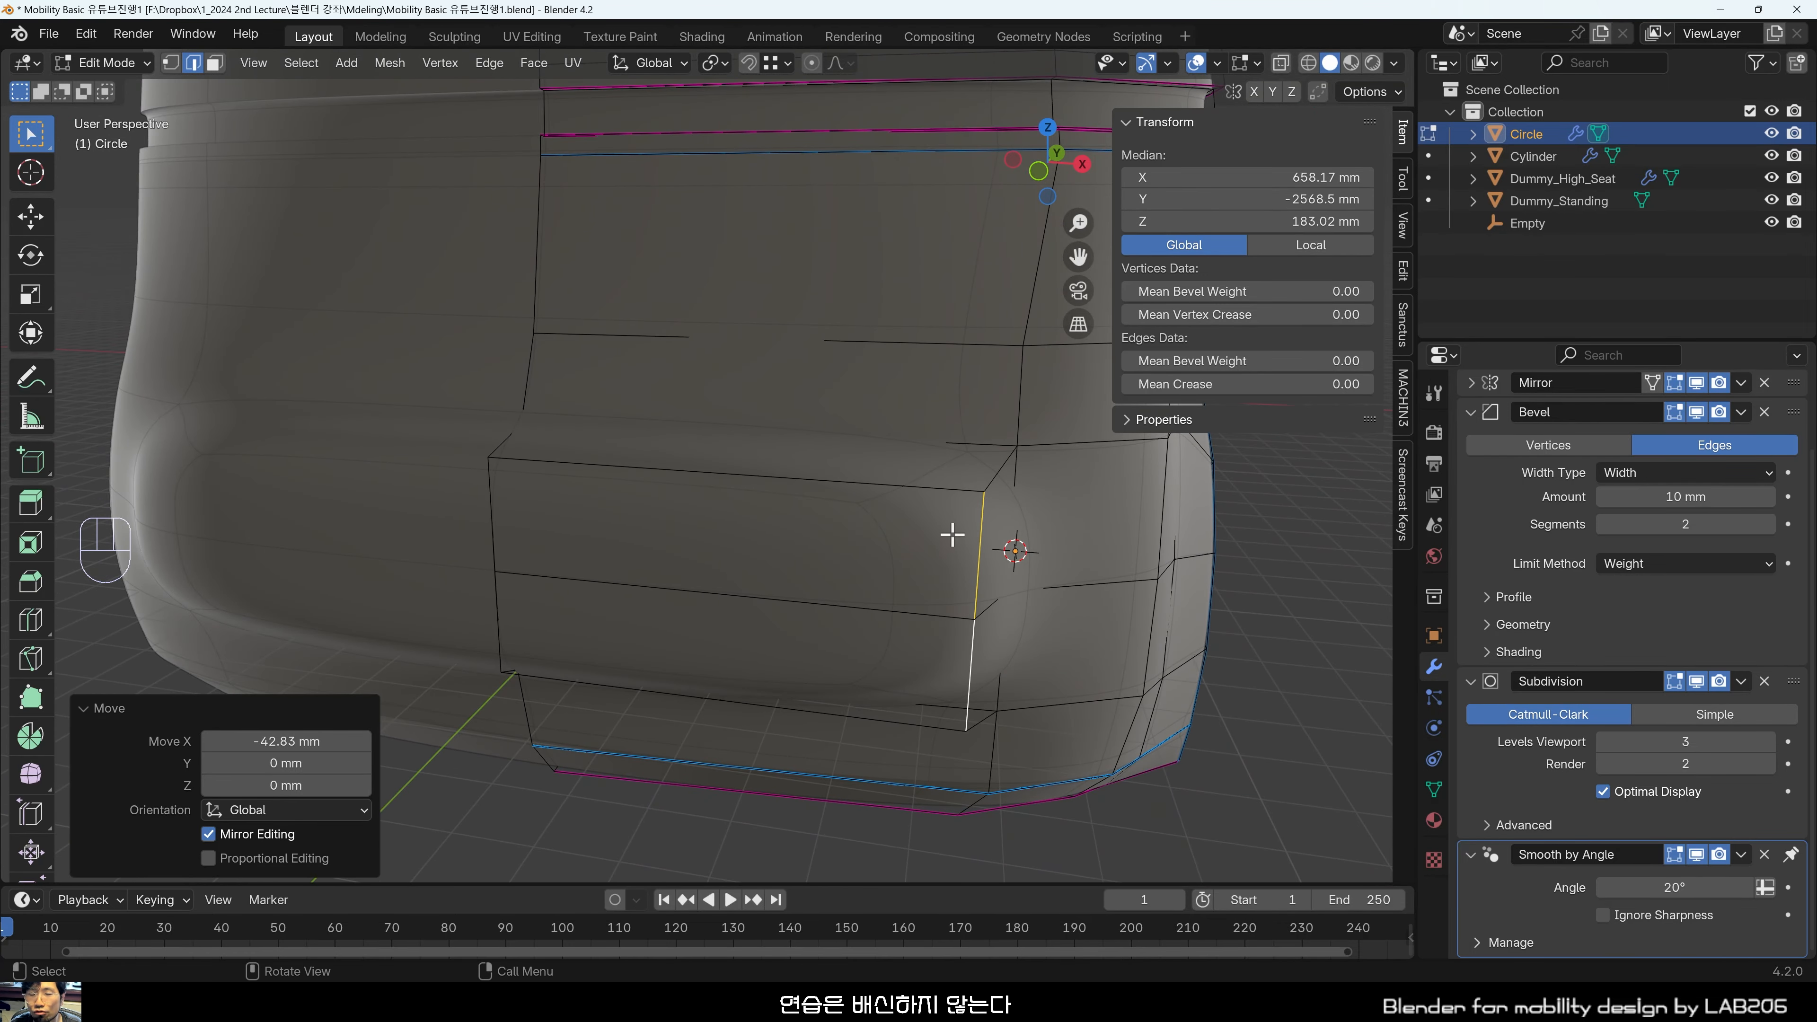
Try beveling the upper, outer and lower perimeter edges of the bulge's front by about 13 mm, and undo the bevel.
left_click(959, 497)
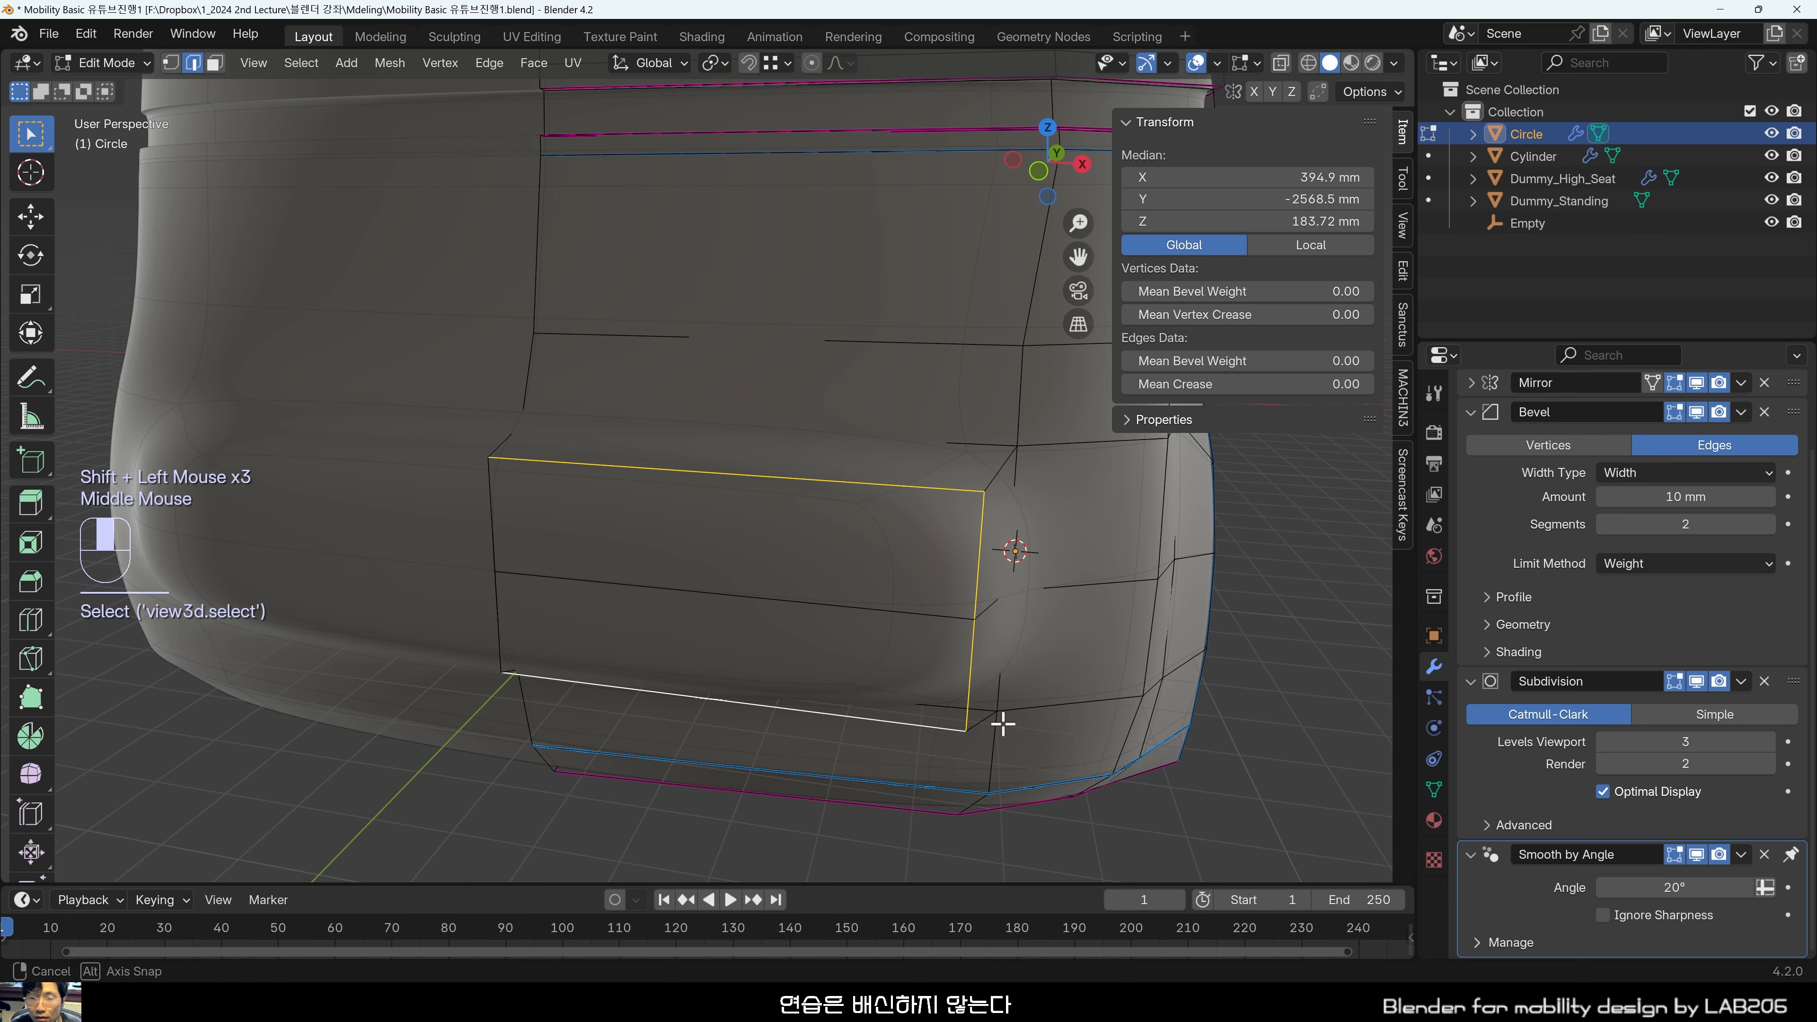
middle_click_drag(1003, 724, 915, 681)
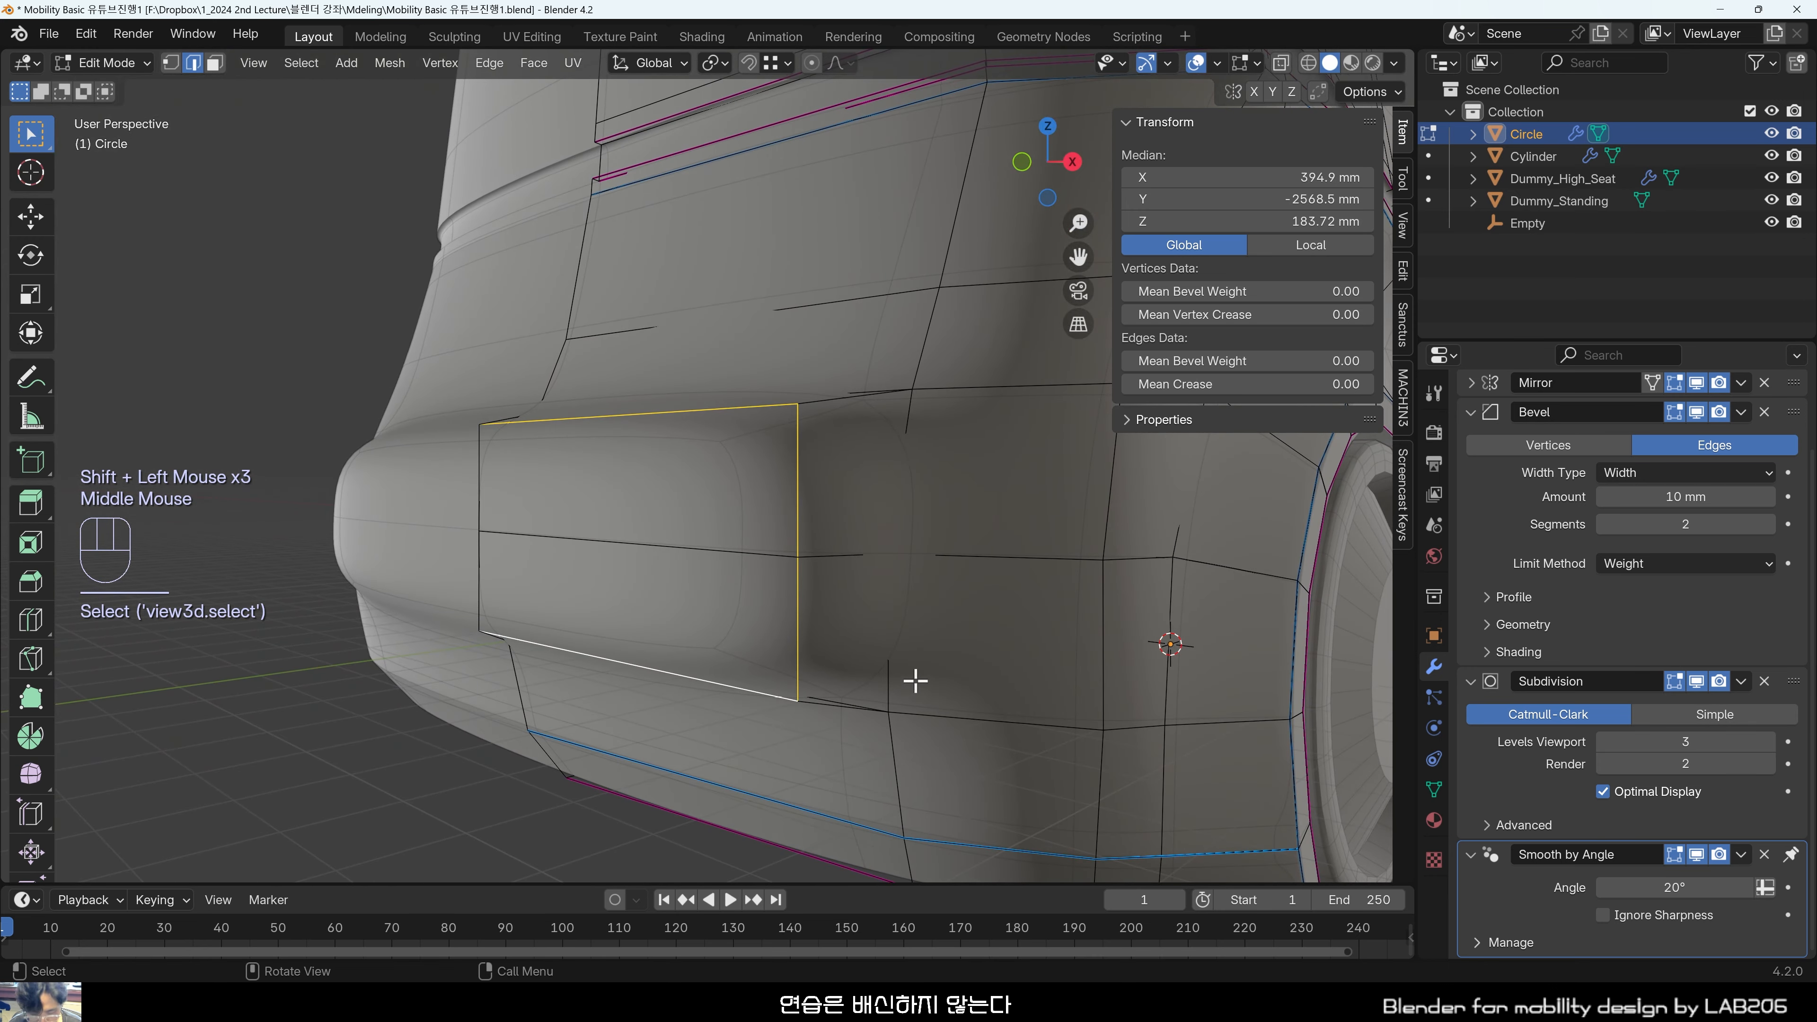
middle_click_drag(864, 448, 890, 491)
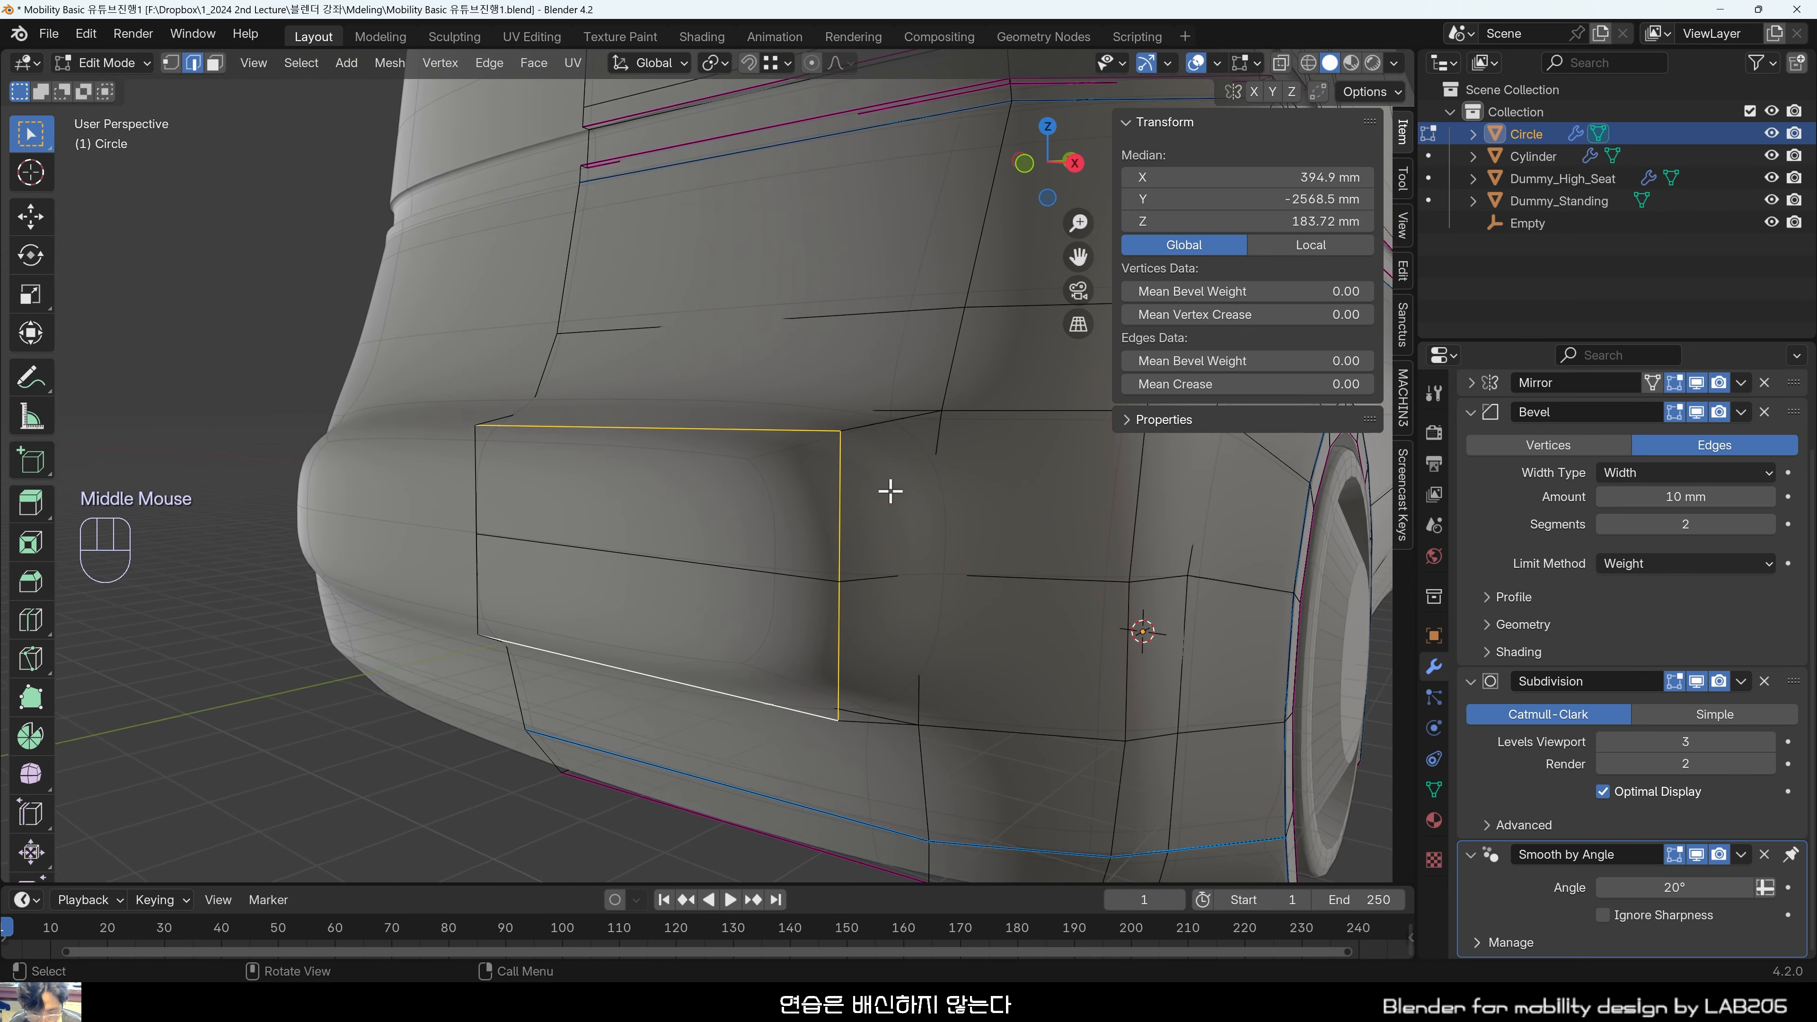
key("ctrl+b")
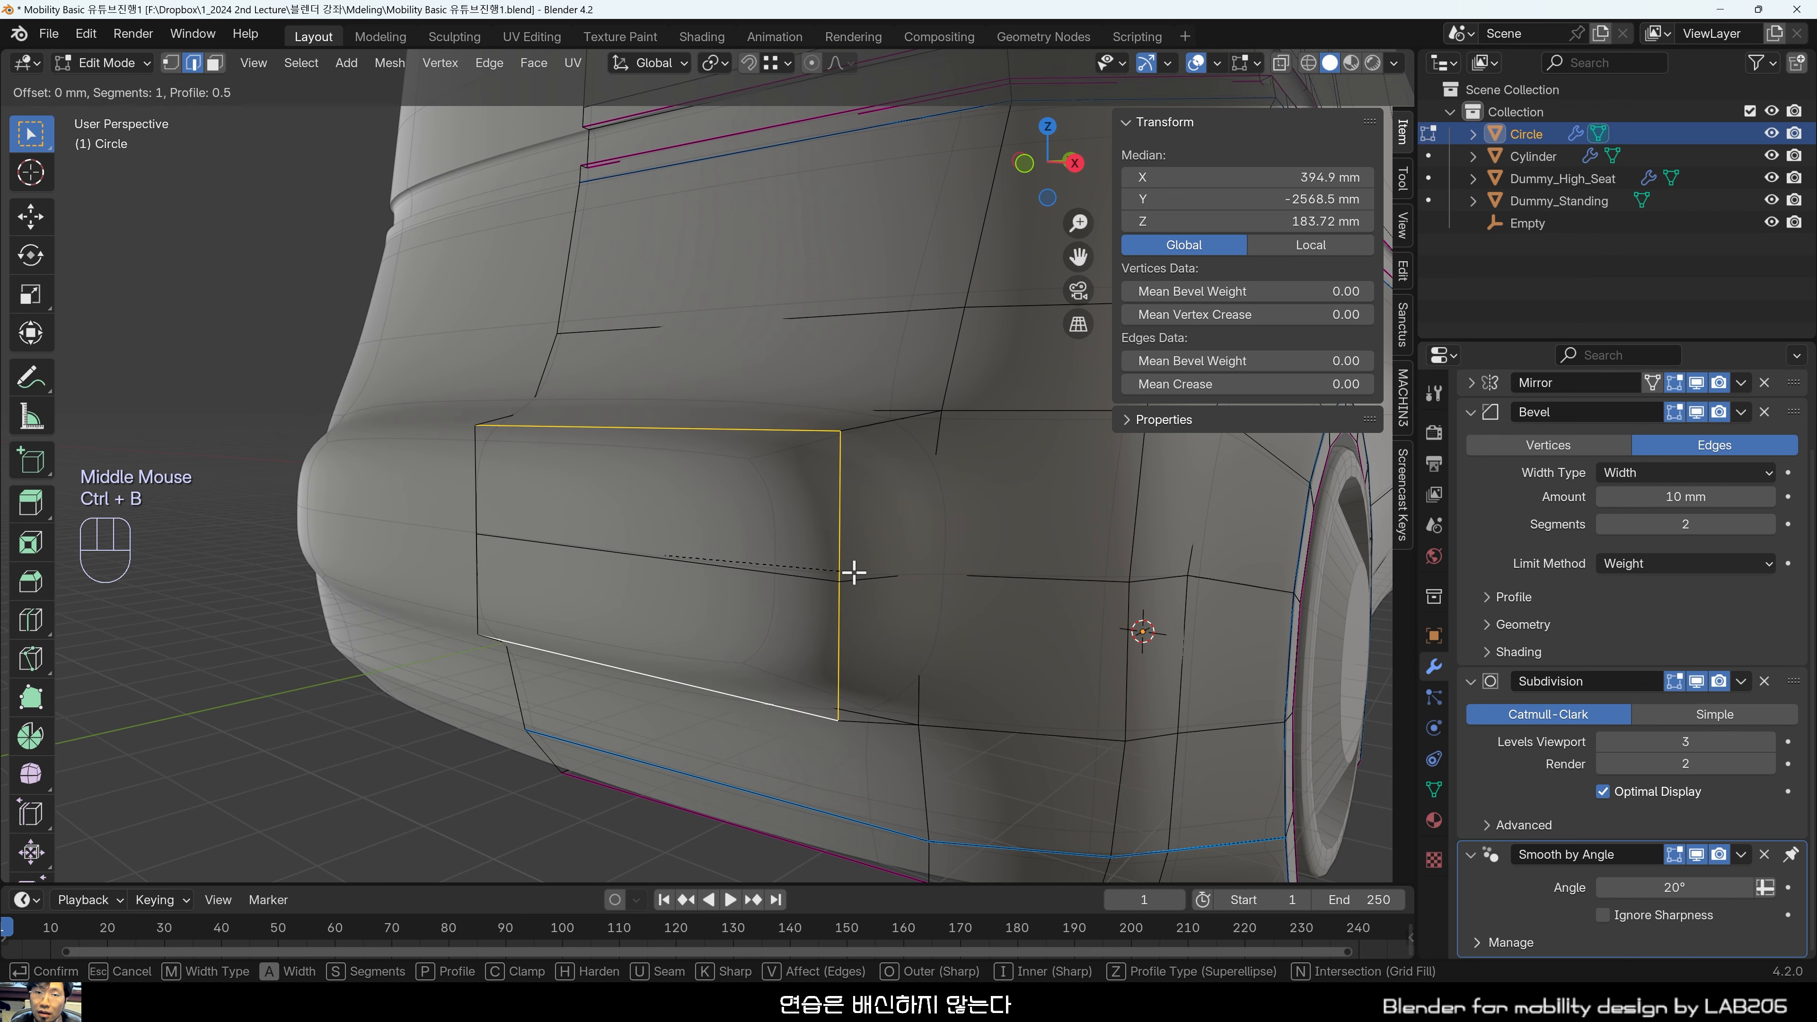
left_click(862, 573)
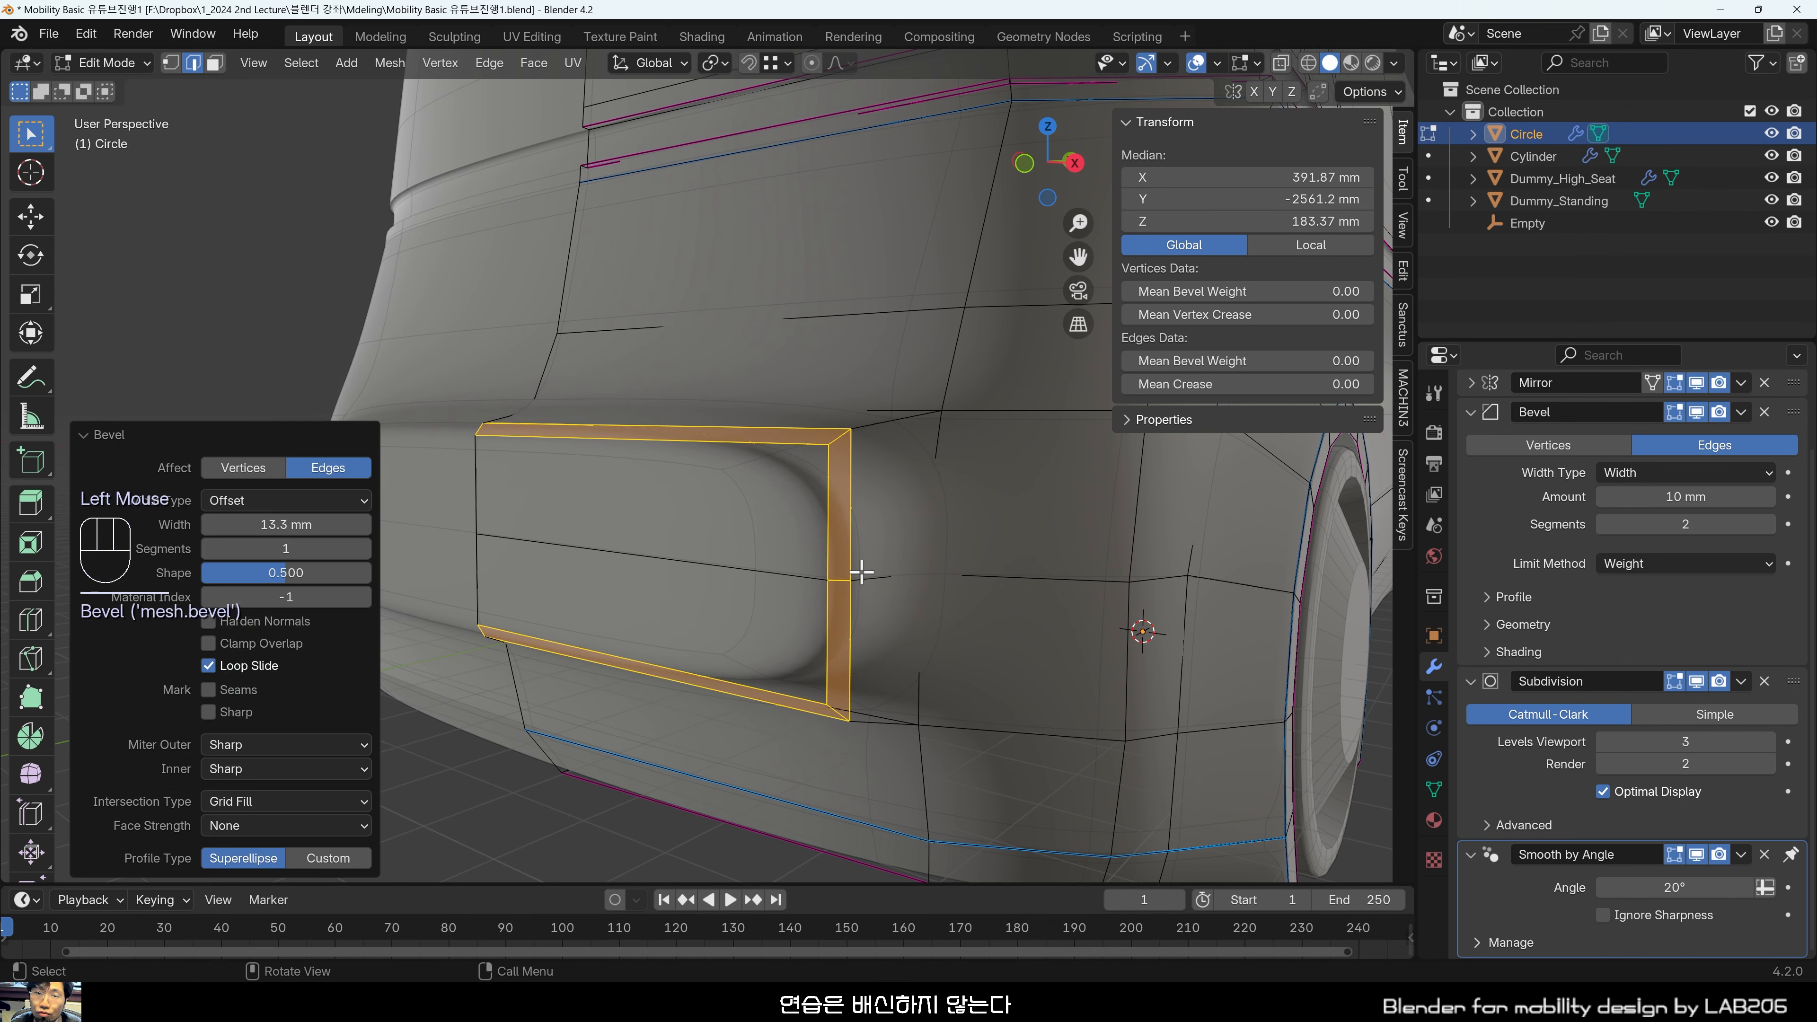
double_click(730, 856)
scroll(649, 840, "down", 2)
middle_click_drag(649, 840, 764, 726)
scroll(806, 525, "up", 2)
key("ctrl+z")
key("ctrl+z")
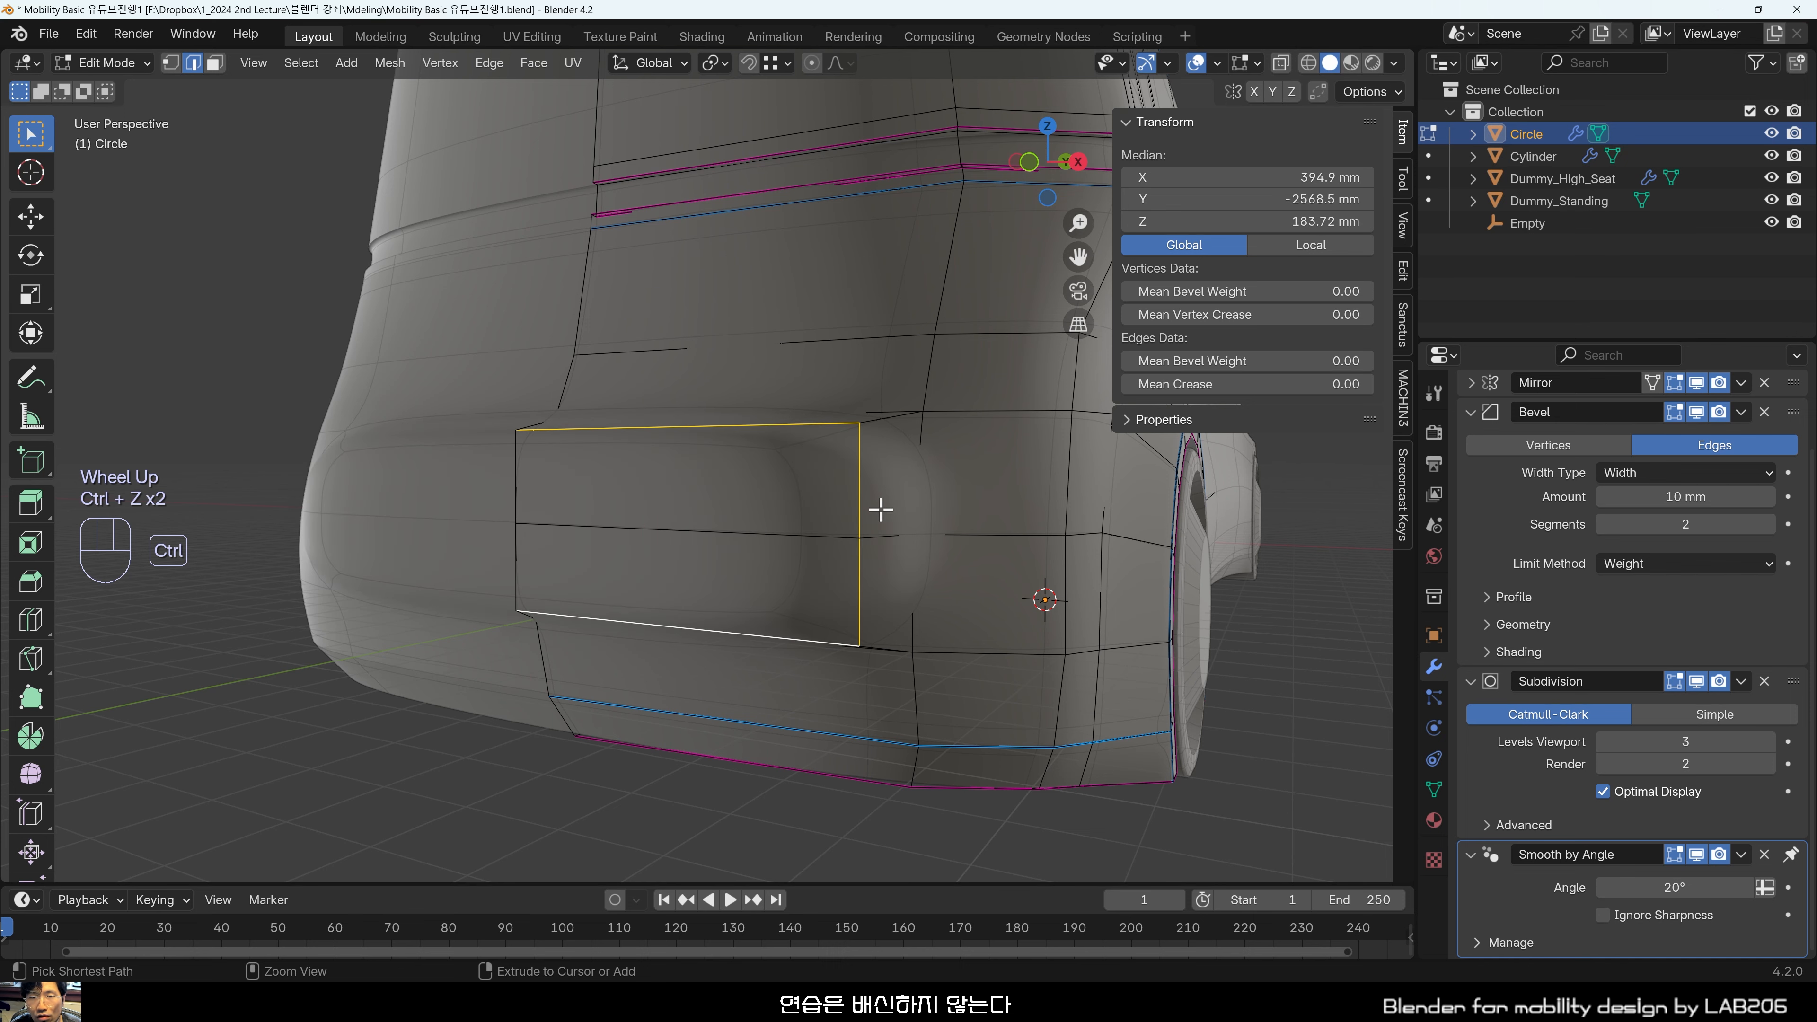
Select the two short depth edges joining the bulge's upper and lower outer corners to the body.
middle_click_drag(880, 507, 932, 581)
left_click(885, 465)
scroll(930, 473, "up", 1)
left_click(867, 632, "shift")
scroll(936, 501, "up", 1)
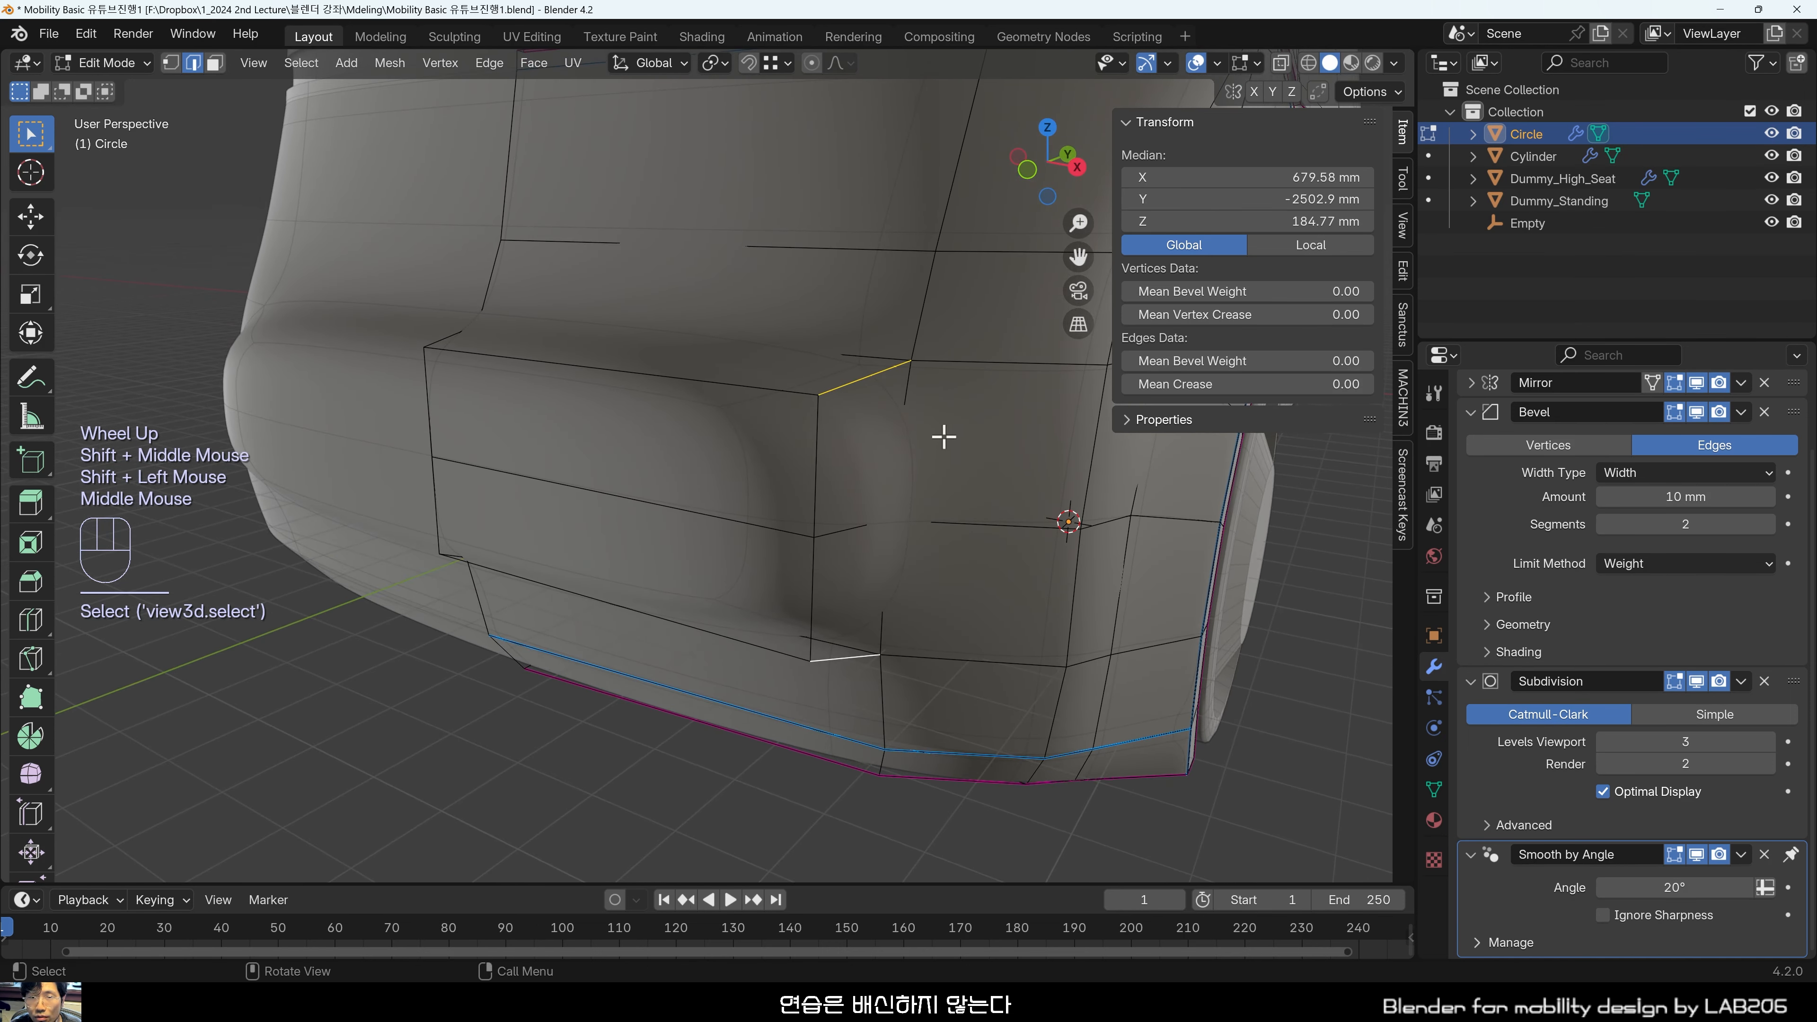
middle_click_drag(941, 430, 828, 534, "shift")
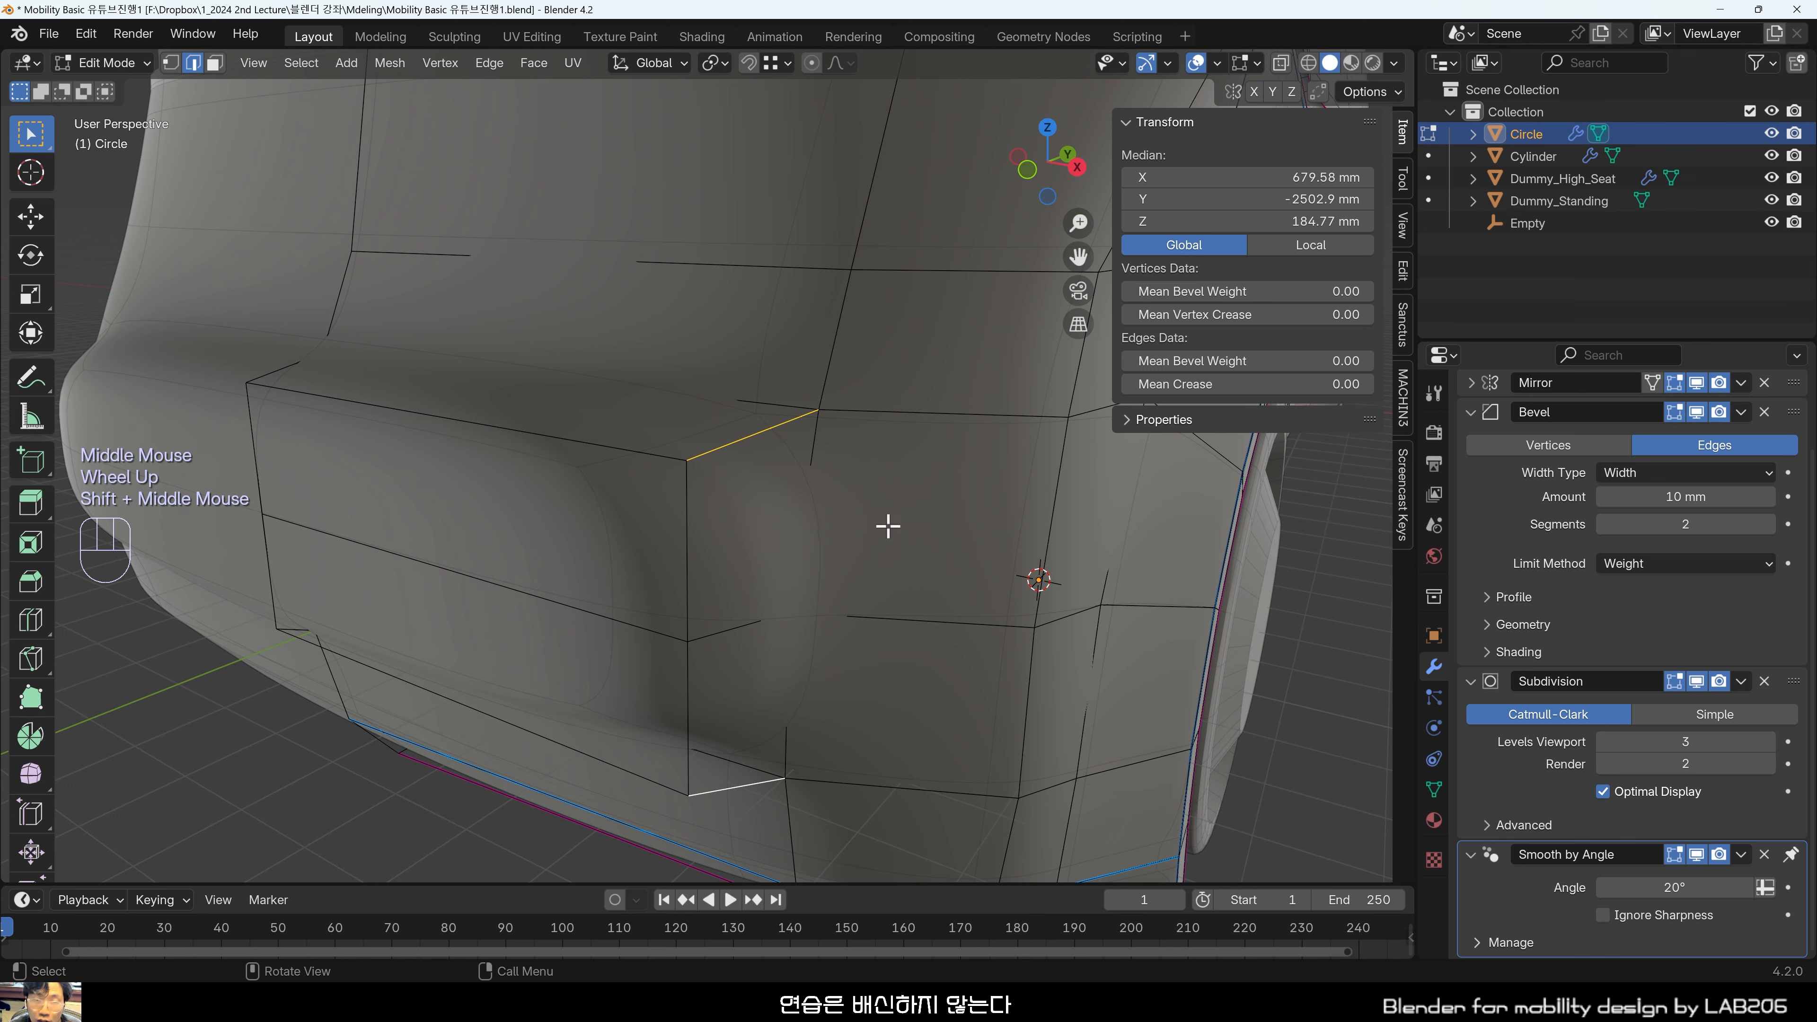
Try beveling the two corner depth edges by about 18 mm with one segment, and undo the bevel.
key("ctrl+b")
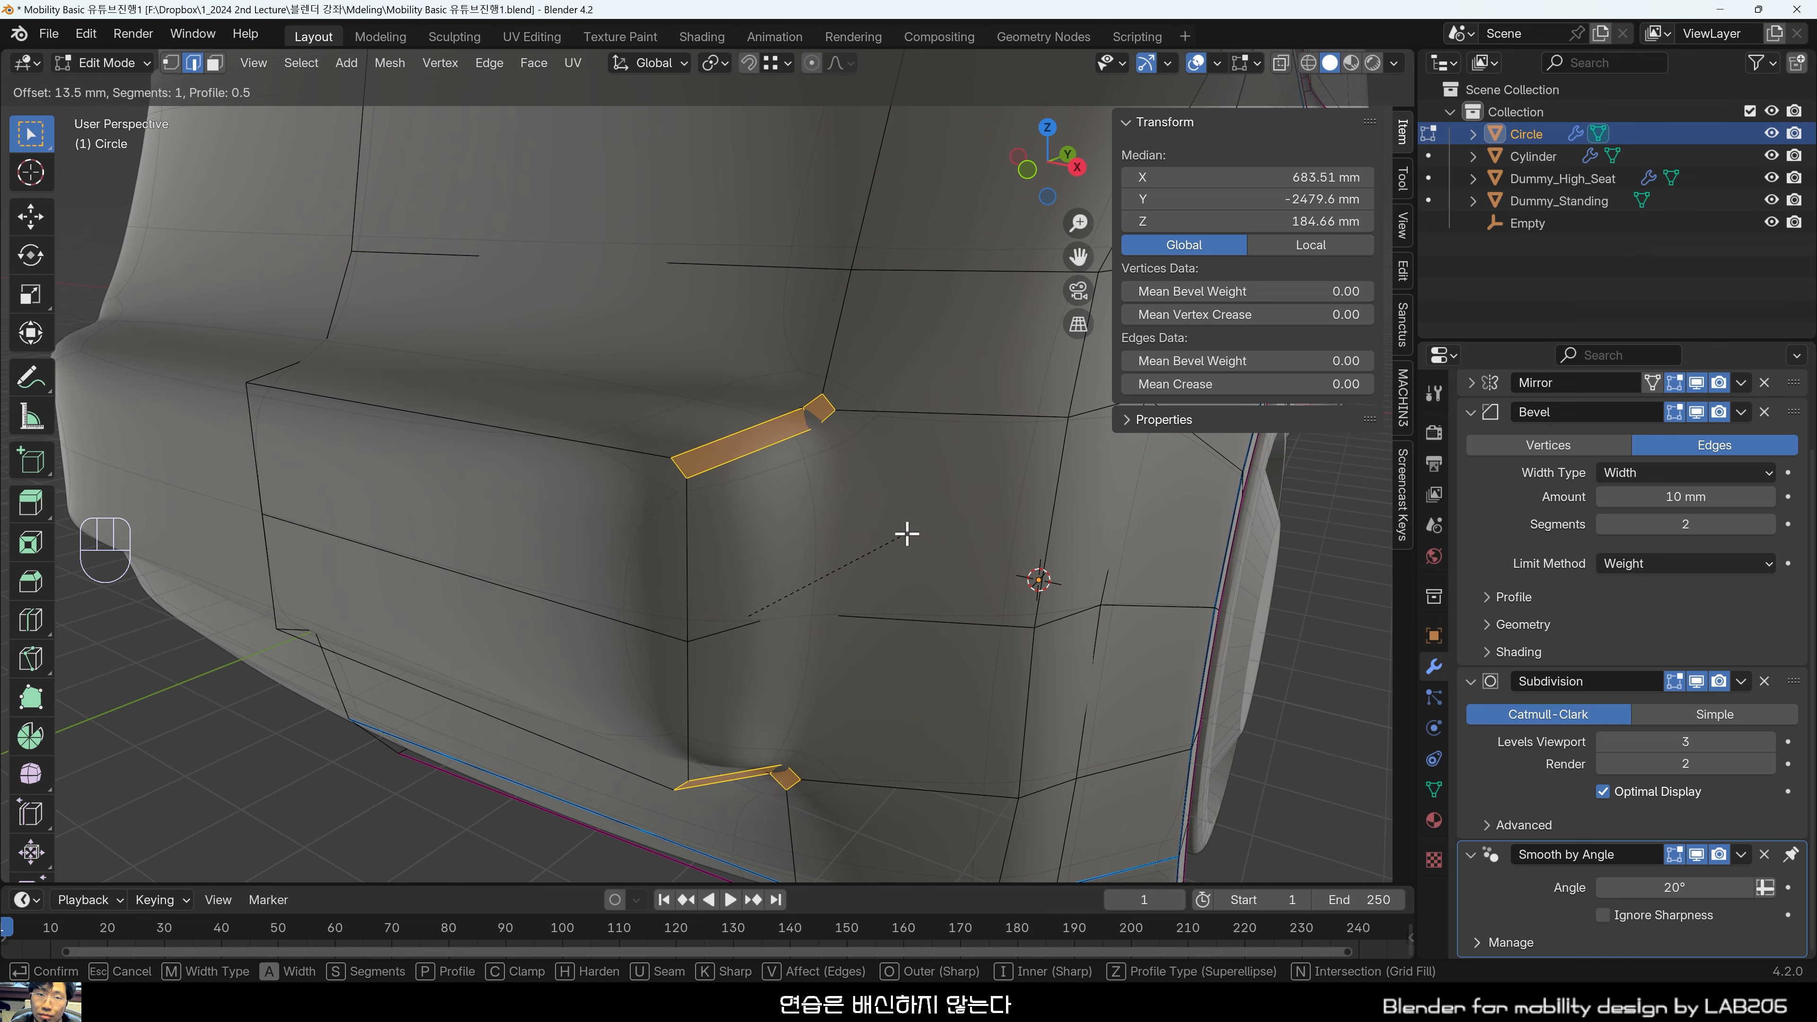
left_click(910, 533)
middle_click_drag(908, 529, 864, 553)
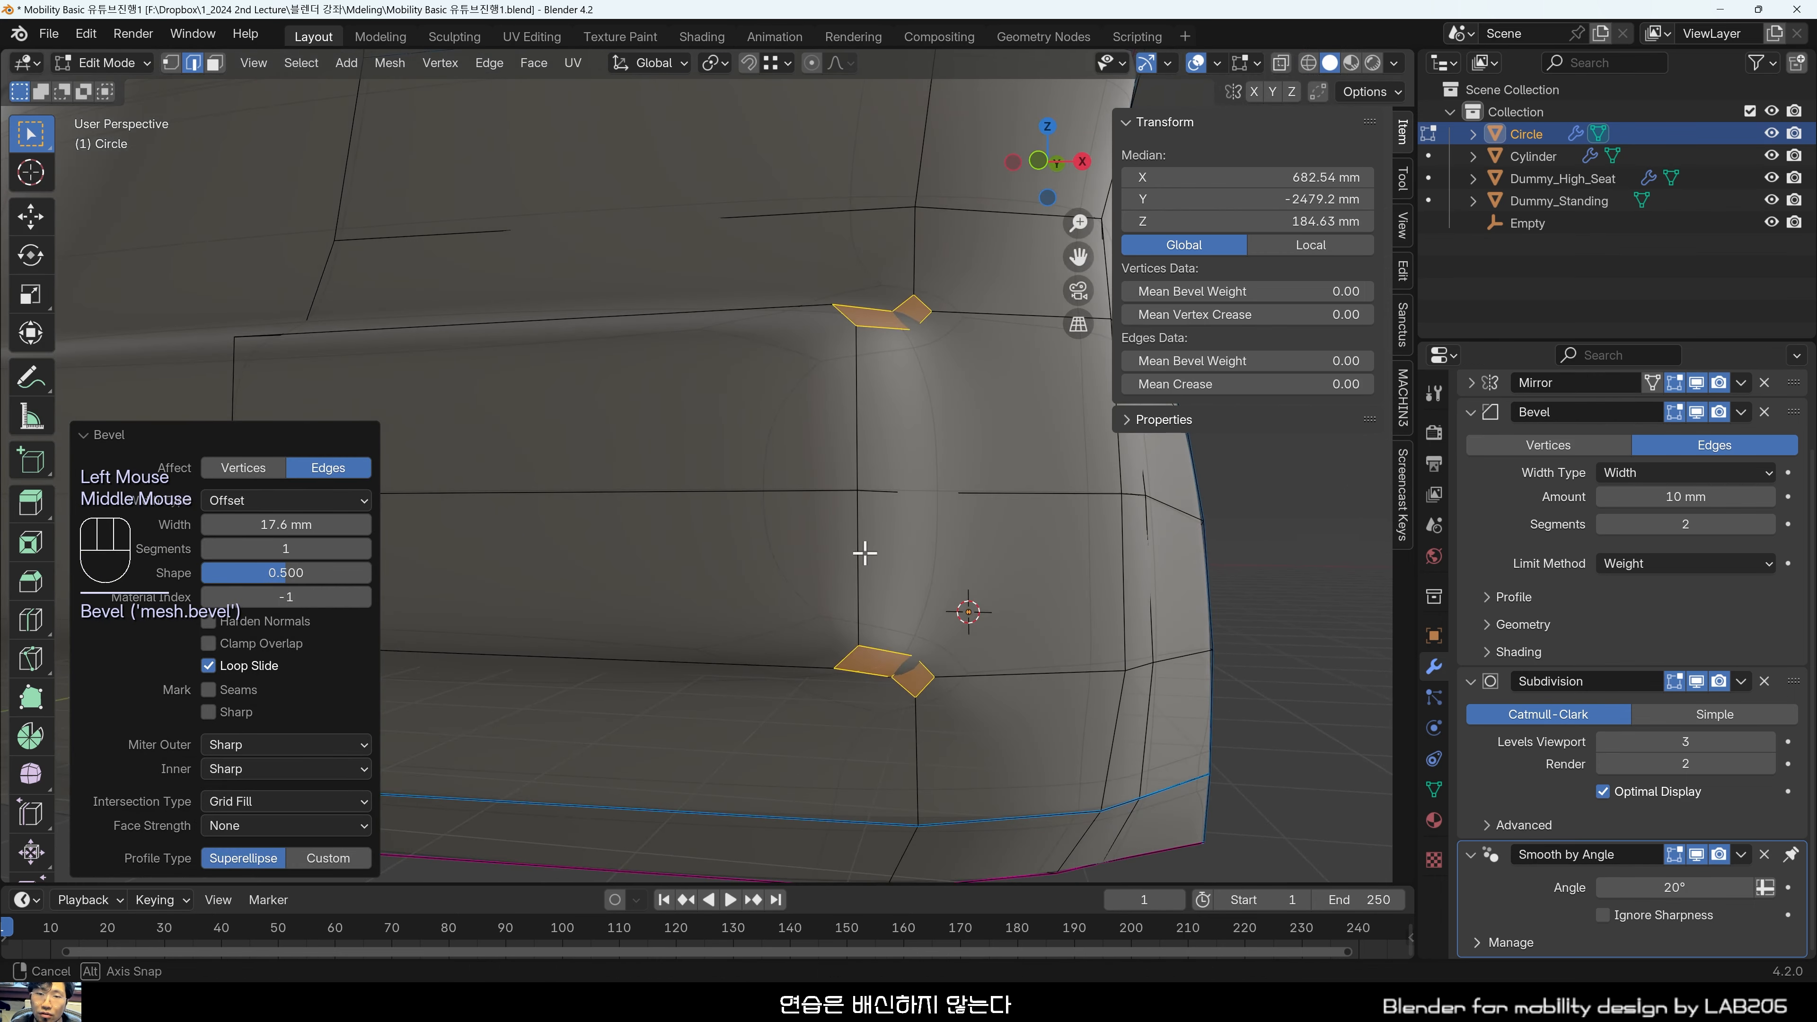
left_click(1326, 582)
middle_click_drag(1326, 582, 932, 690)
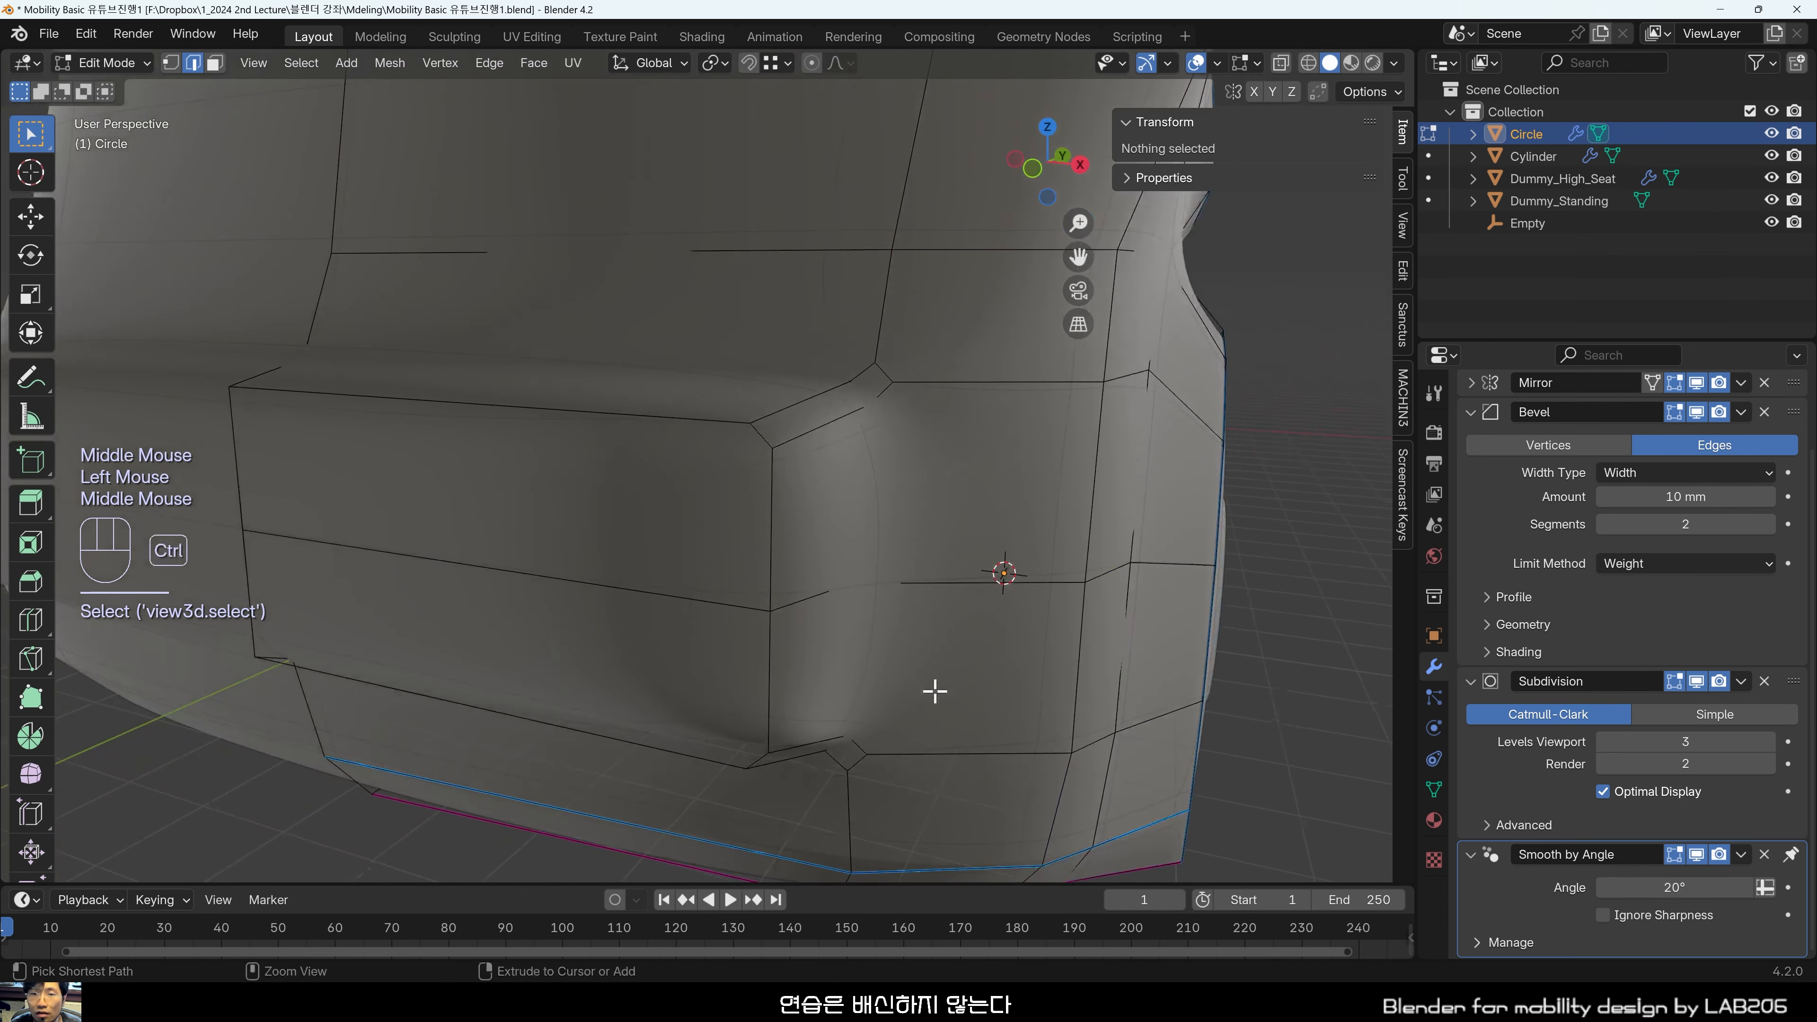
key("ctrl+z")
key("ctrl+z")
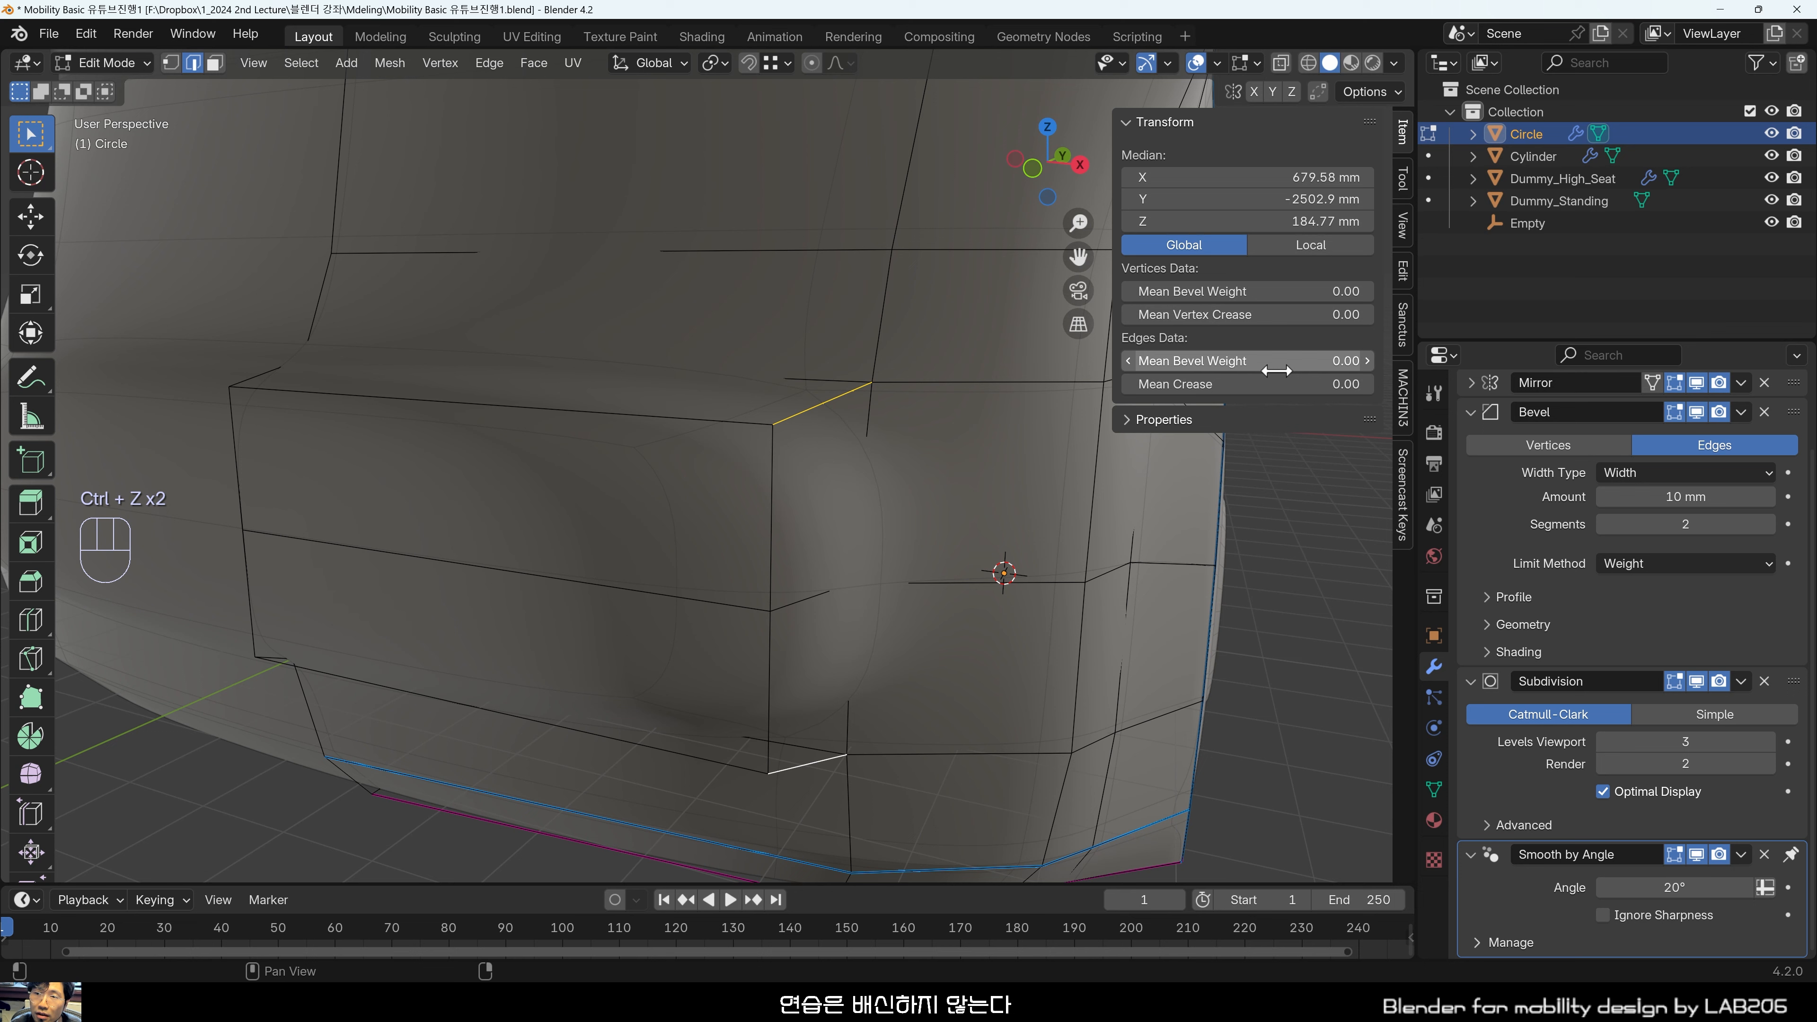
Try a mean bevel weight of 0.70 on the two corner depth edges, check the smoothed corner, and reset the weight to 0.
mouse_move(1276, 366)
left_mouse_down()
mouse_move(1352, 366)
mouse_move(1293, 366)
left_mouse_up()
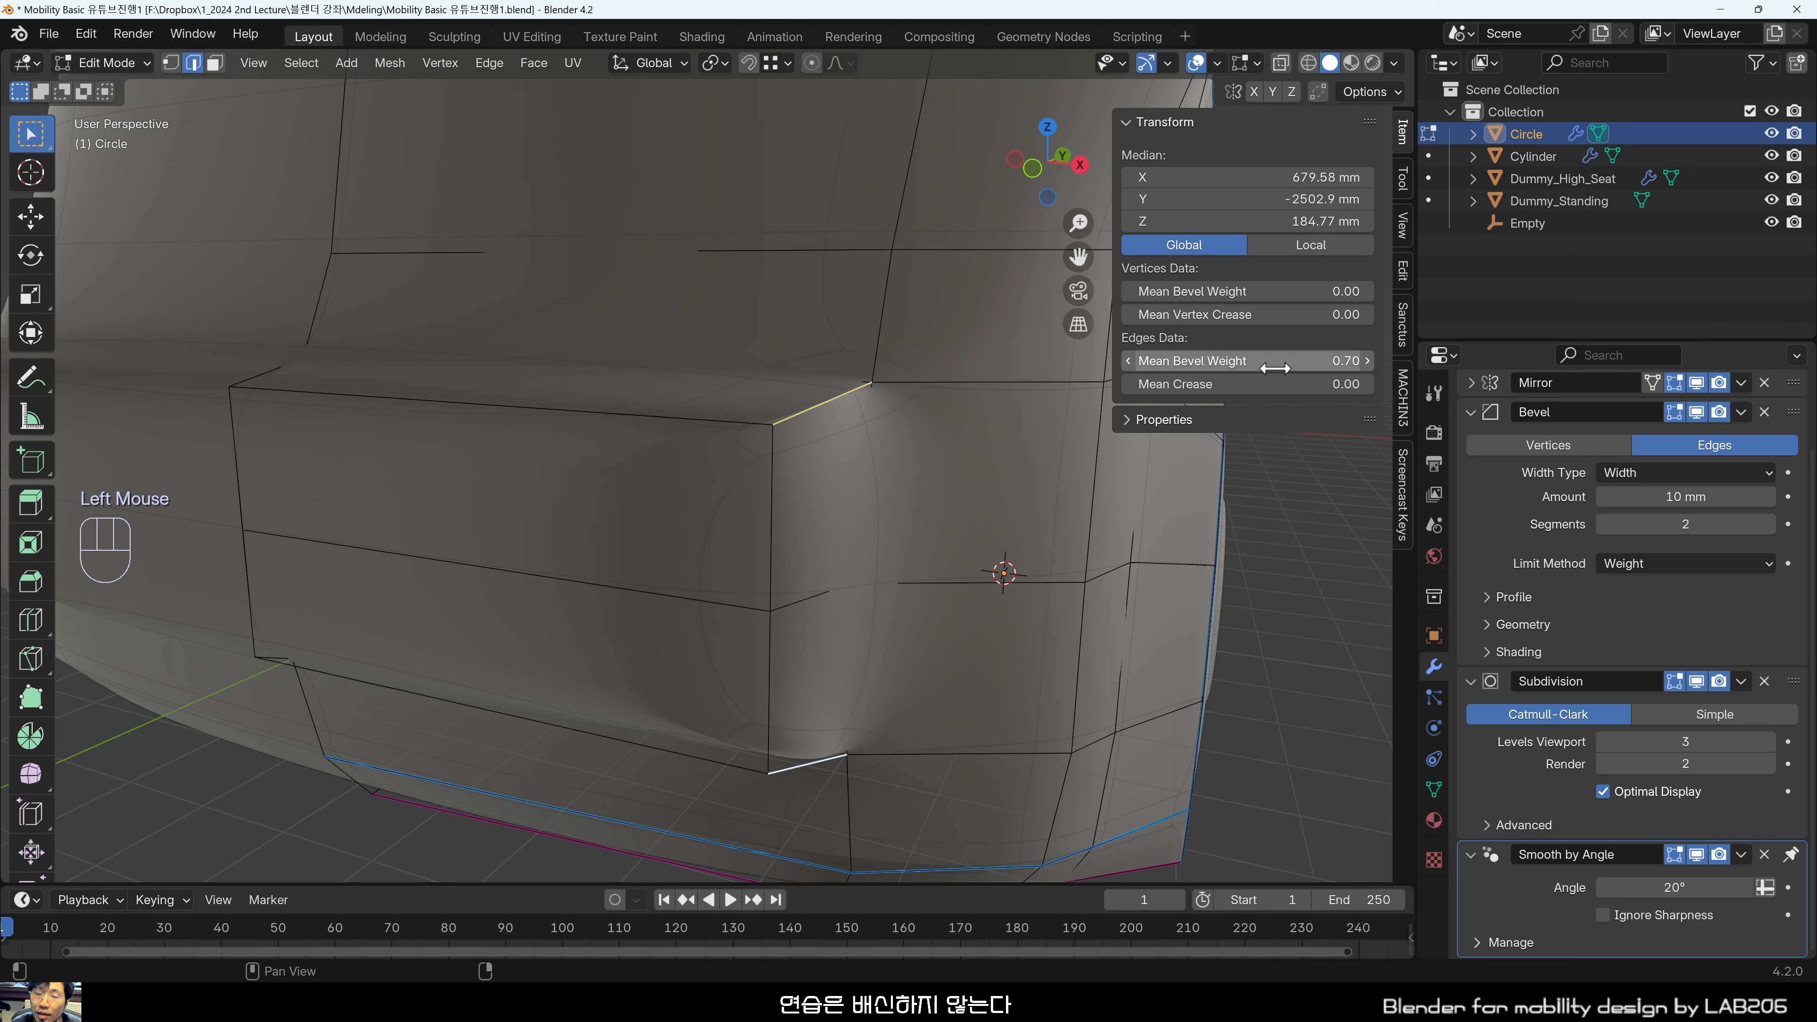
left_click(1289, 539)
middle_click_drag(1290, 539, 823, 540)
key("Tab")
scroll(847, 364, "up", 2)
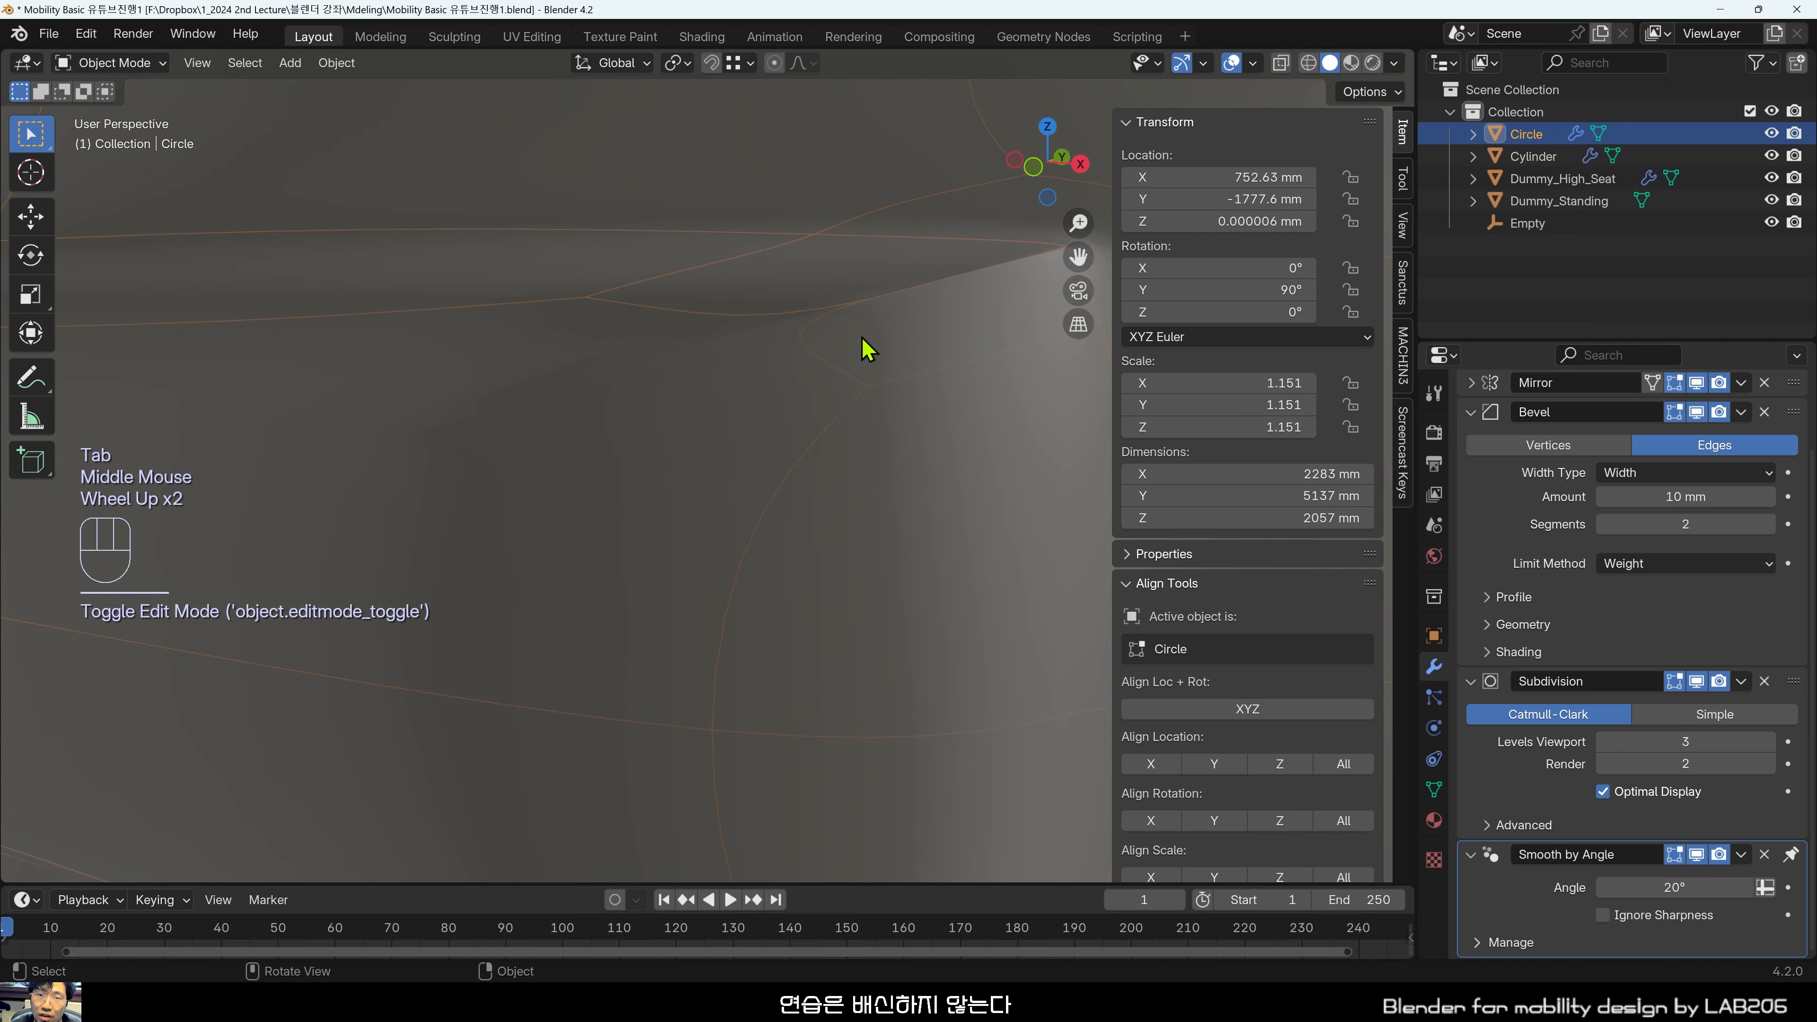
scroll(867, 351, "down", 2)
key("Tab")
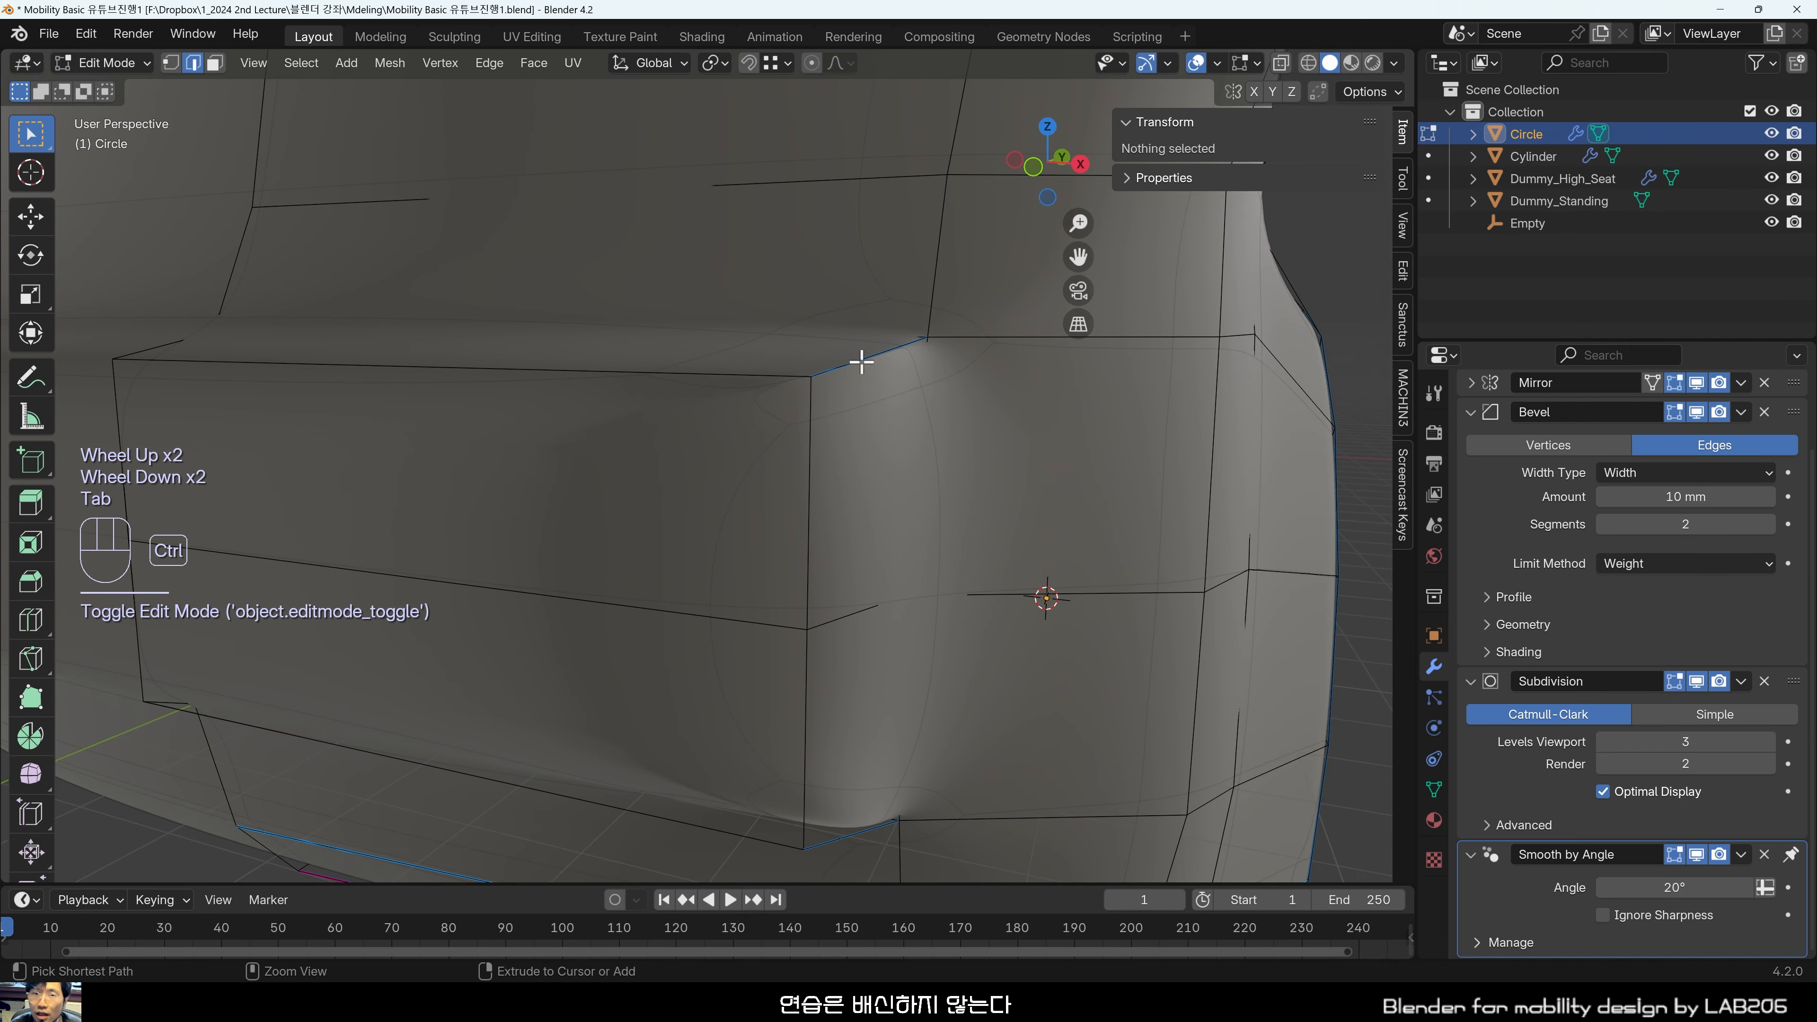
key("ctrl+z")
key("ctrl+z")
key("ctrl+z")
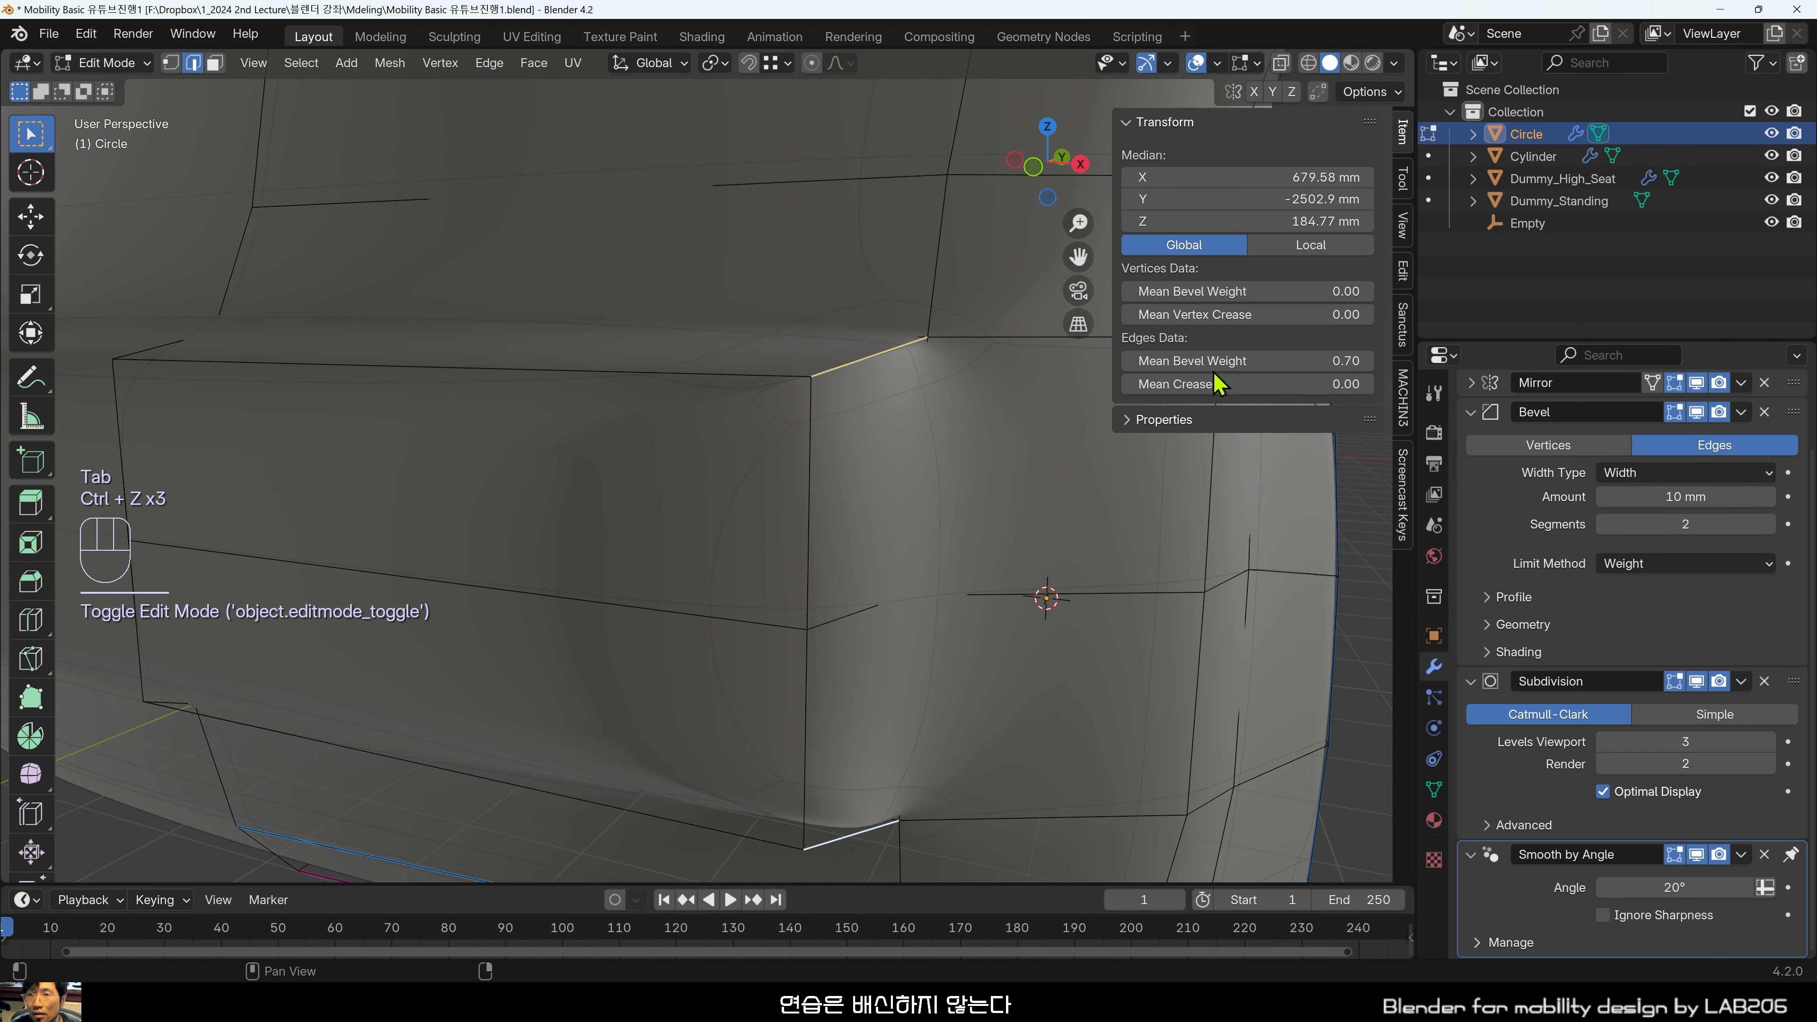
type("0")
key("Return")
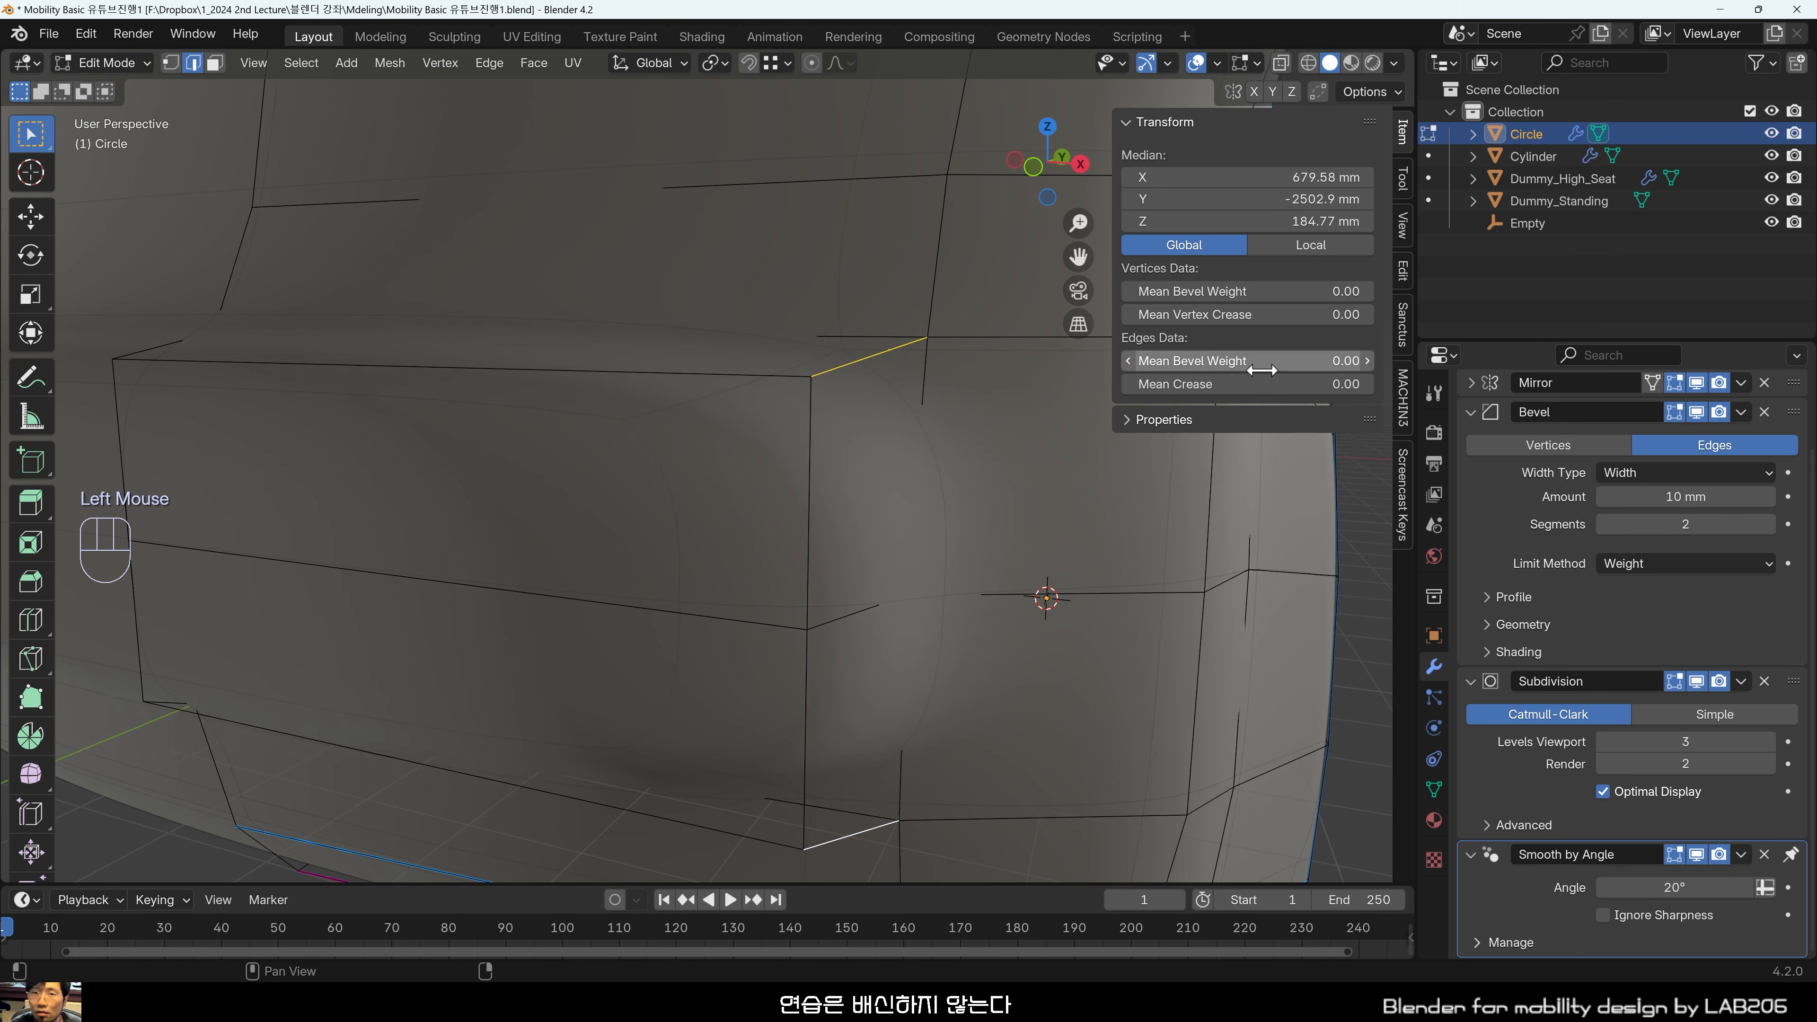
Bevel the bulge's two corner depth edges with one segment, deselect them and check the smoothed shape in Object Mode.
middle_click_drag(951, 623, 906, 612)
middle_click_drag(855, 526, 872, 515)
key("ctrl+b")
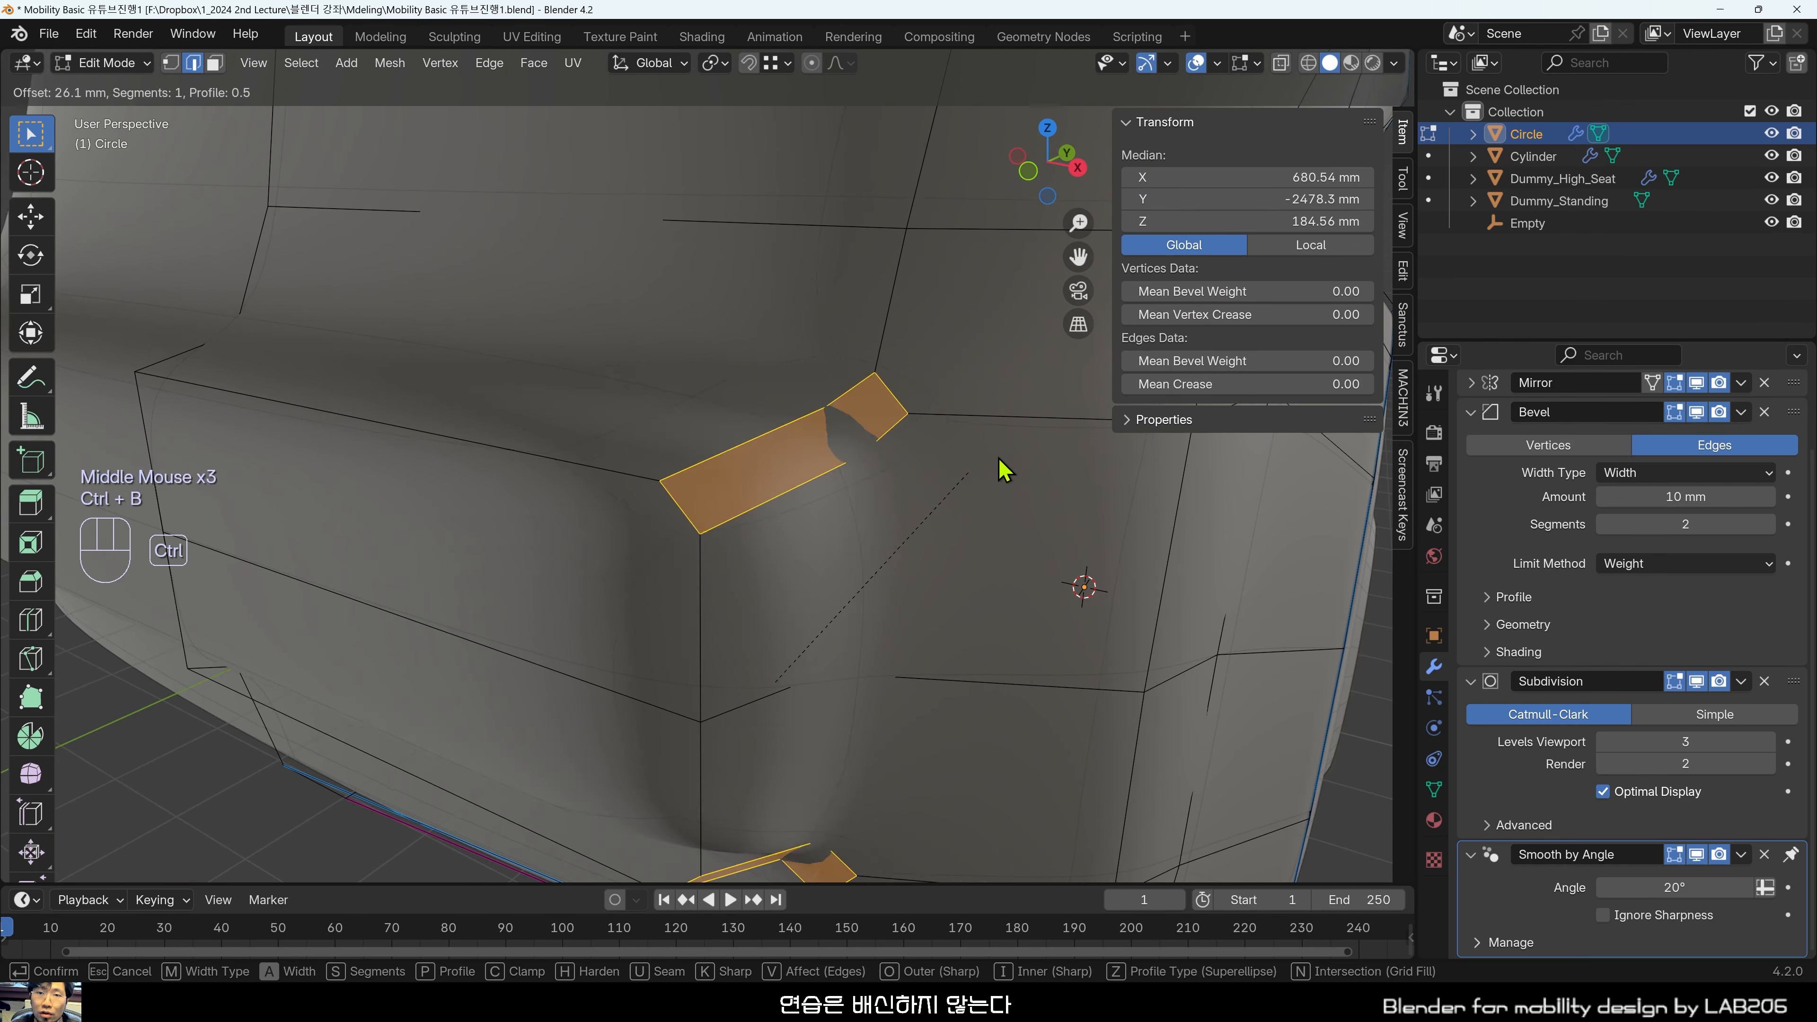
left_click(976, 494)
scroll(974, 491, "down", 3)
left_click(974, 493)
middle_click_drag(974, 493, 626, 505)
key("Tab")
key("Tab")
scroll(640, 637, "up", 2)
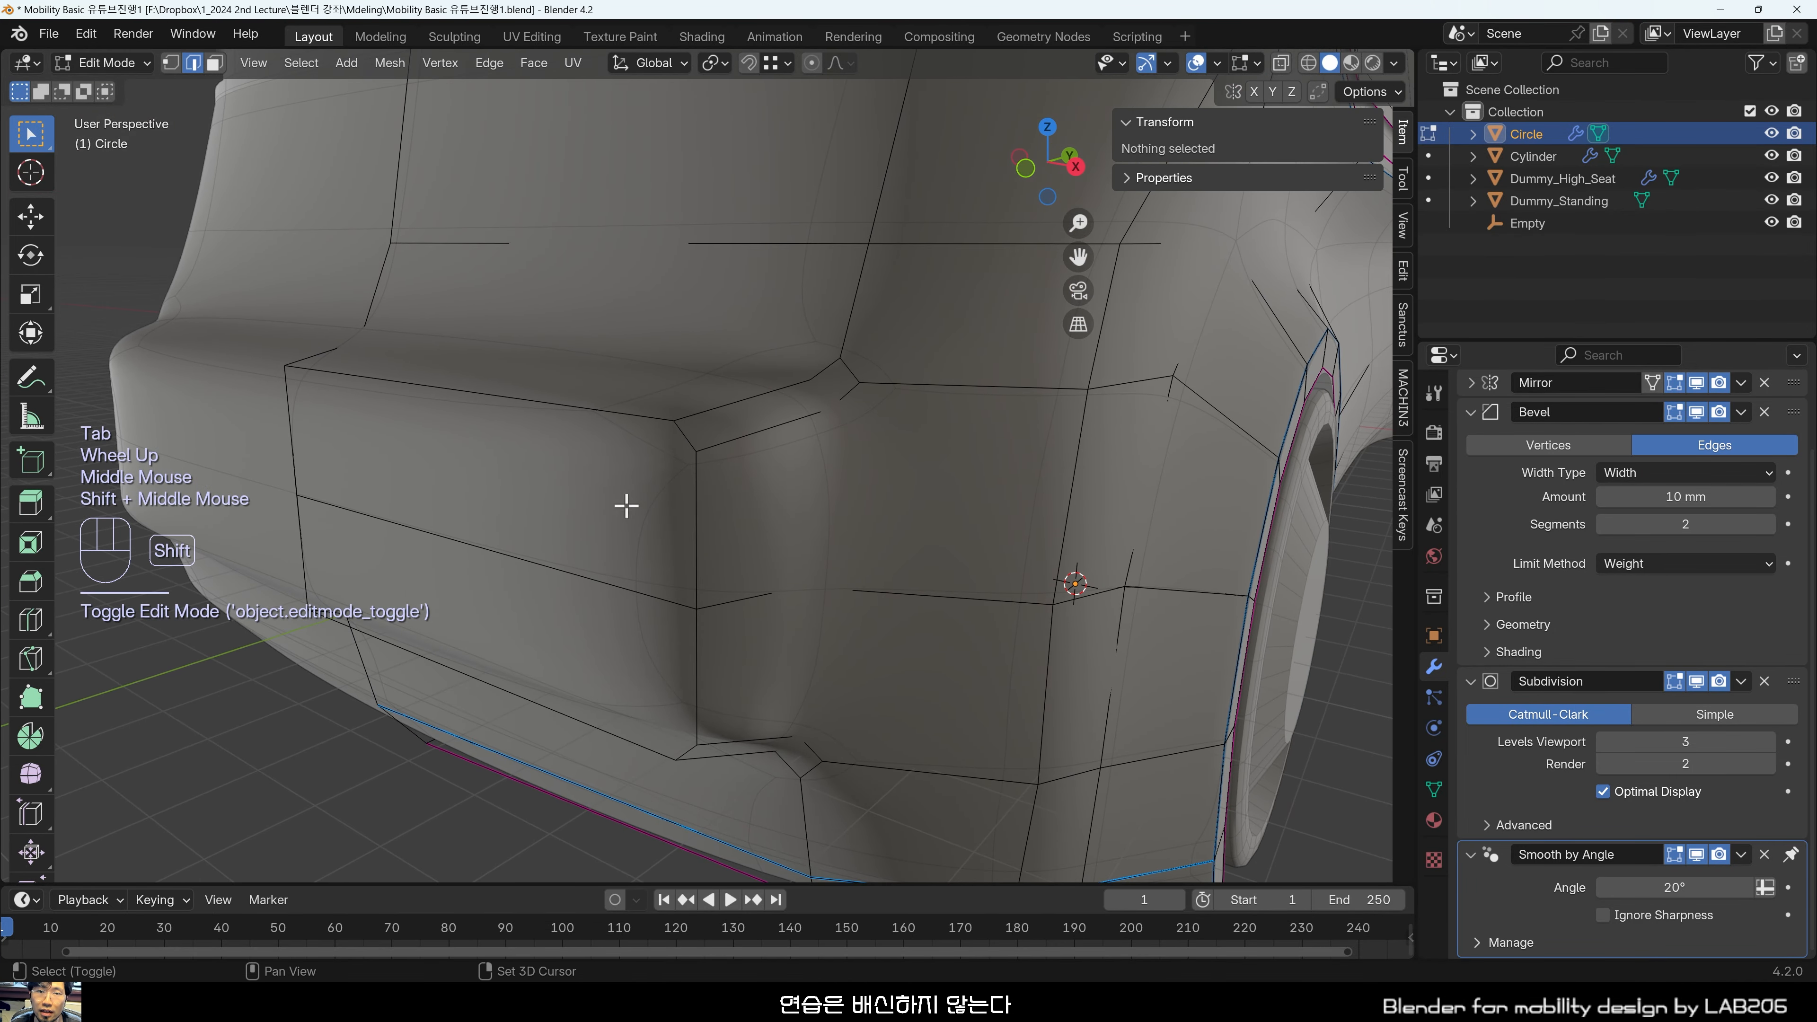
Select the perimeter edges of the bulge's front face, including the beveled corners, and set their mean crease to 1.00.
left_click(635, 409)
left_click(690, 472, "shift")
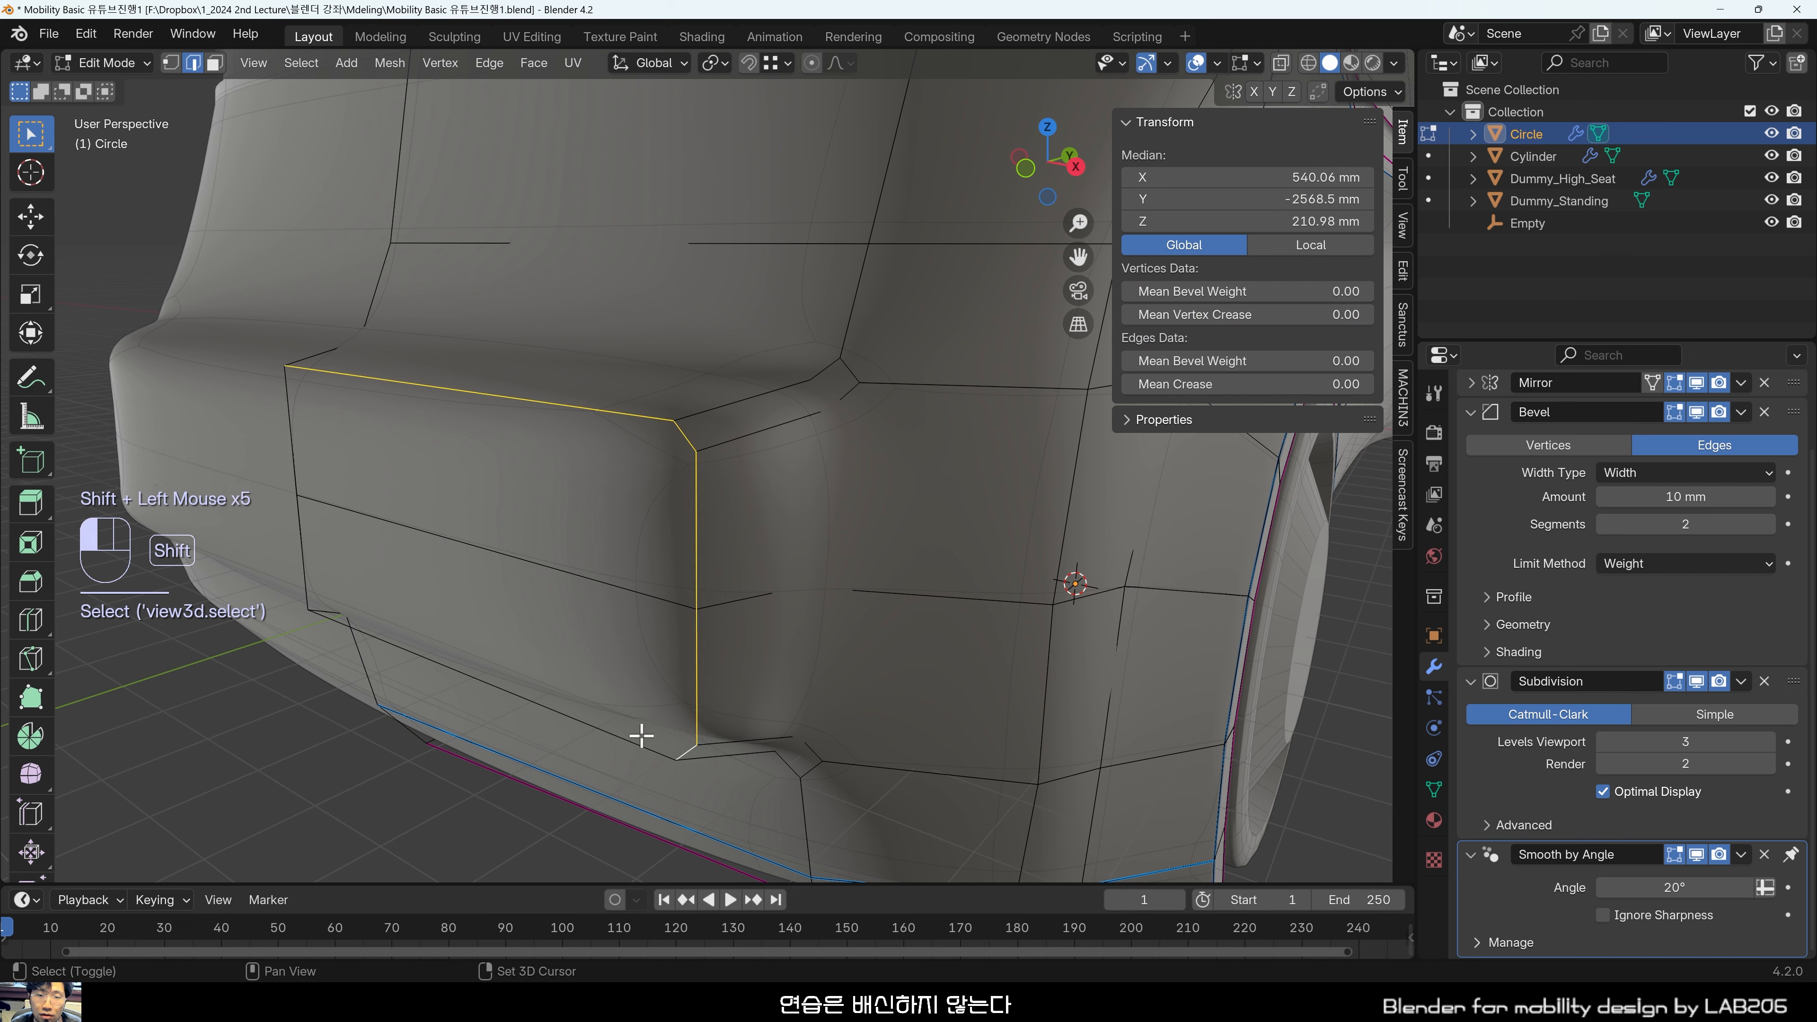
left_click_drag(1247, 385, 1313, 385)
middle_click_drag(605, 593, 892, 438)
Inspect the creased bumper front and its outer corner from several angles in Object Mode and Edit Mode.
key("Tab")
scroll(627, 588, "down", 2)
scroll(500, 489, "up", 2)
scroll(637, 545, "up", 2)
key("Tab")
key("Tab")
scroll(880, 426, "down", 2)
scroll(852, 540, "up", 2)
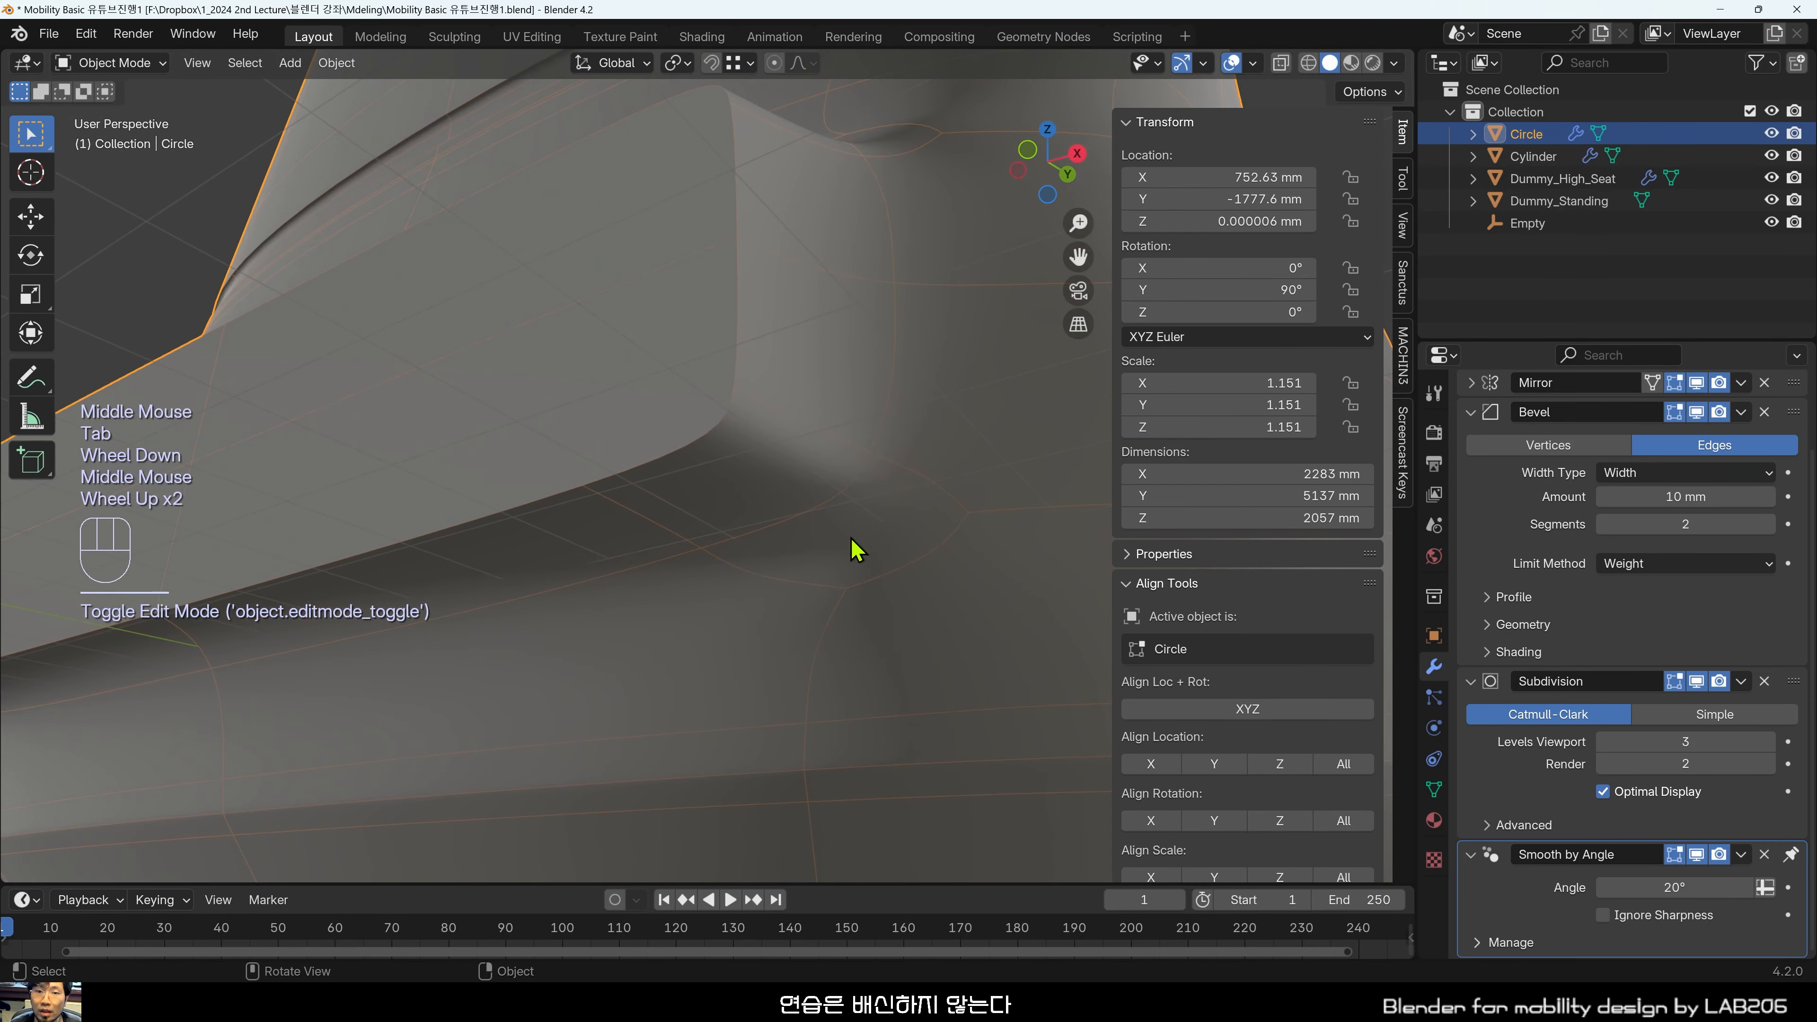
key("Tab")
middle_click_drag(864, 564, 1010, 743)
scroll(912, 455, "down", 2)
middle_click_drag(912, 455, 916, 467)
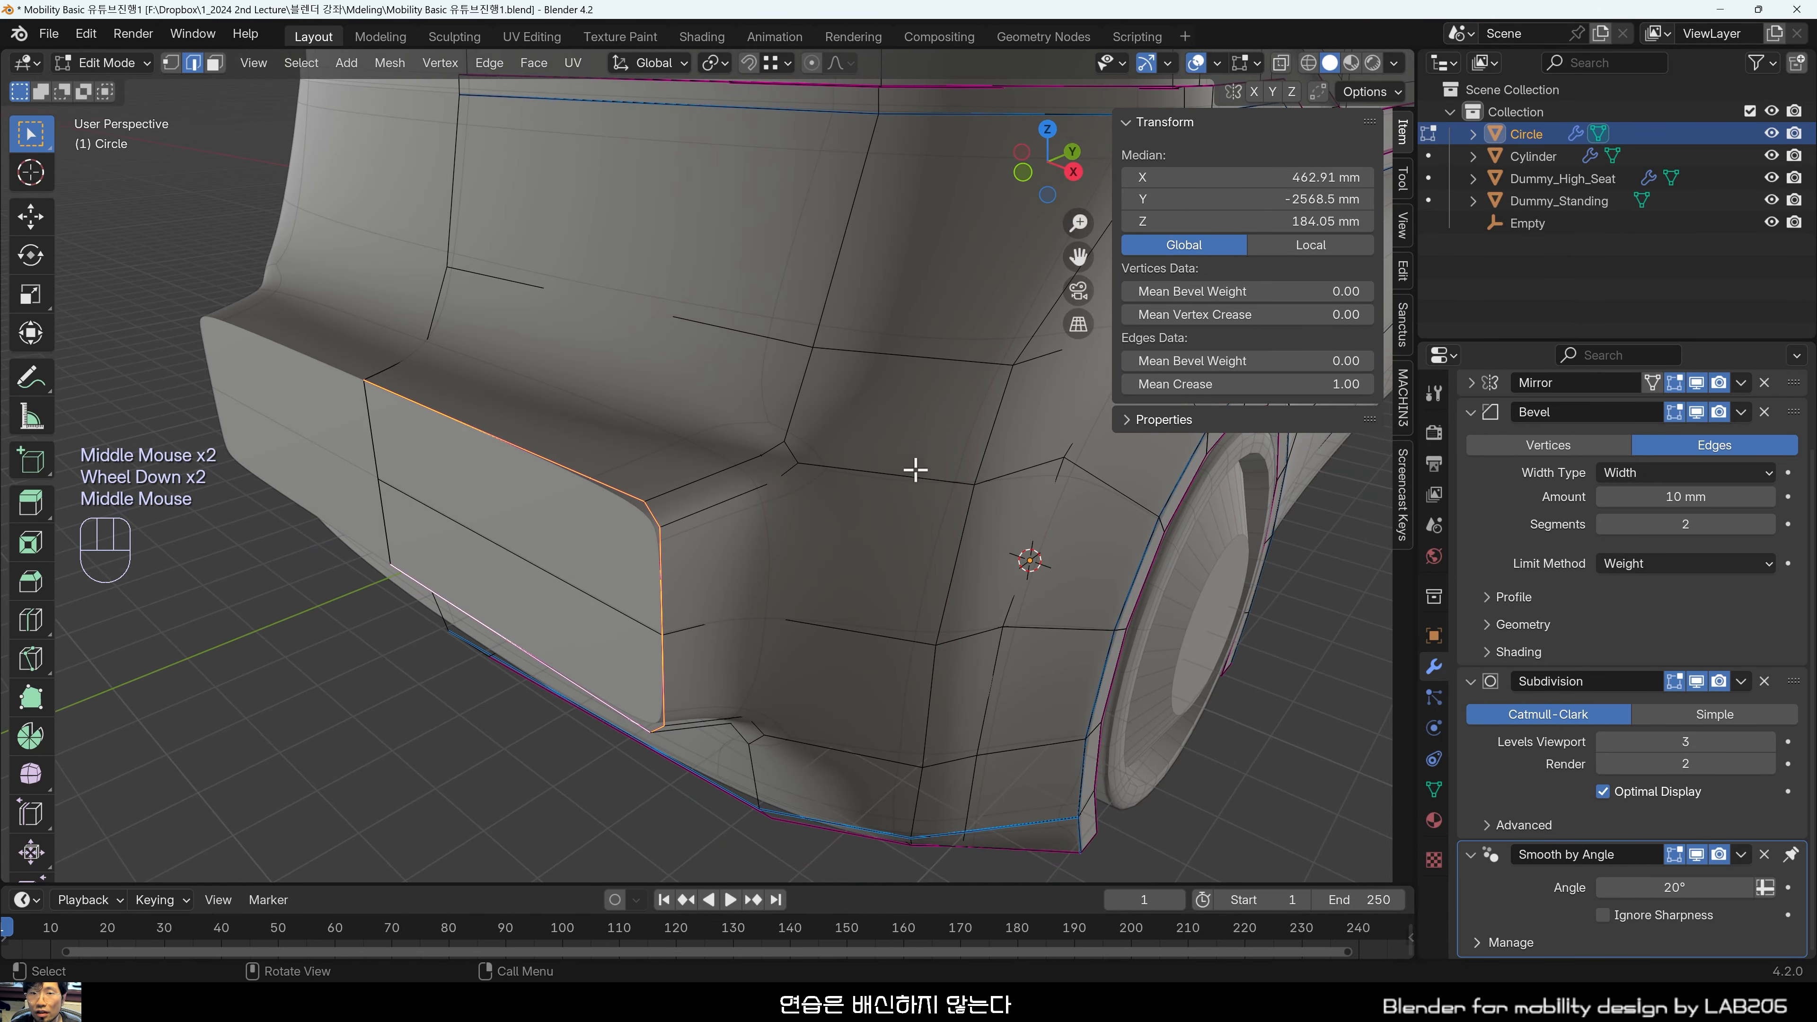
Examine the five-sided faces around the bulge's beveled upper corner using face selection and X-ray.
scroll(930, 462, "up", 2)
key("2")
key("3")
left_click(956, 422)
middle_click_drag(1006, 413, 716, 561, "shift")
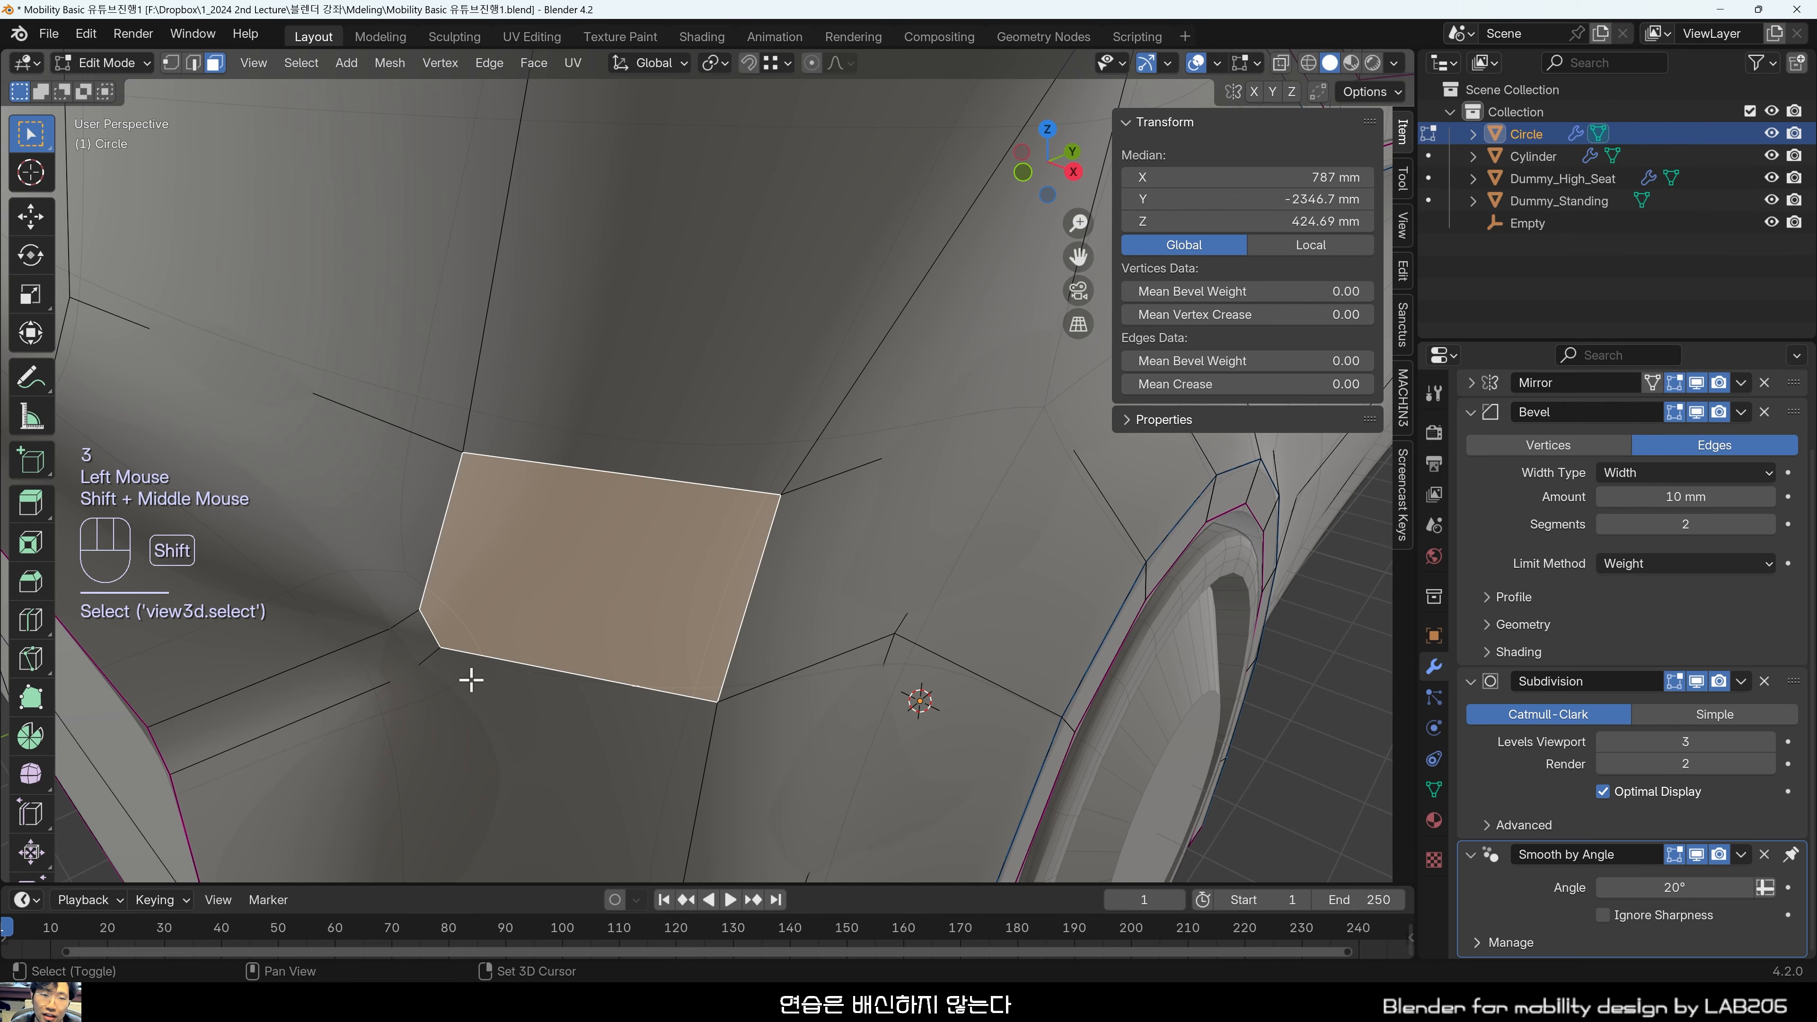
middle_click_drag(471, 680, 726, 566, "shift")
middle_click_drag(952, 432, 866, 470, "shift")
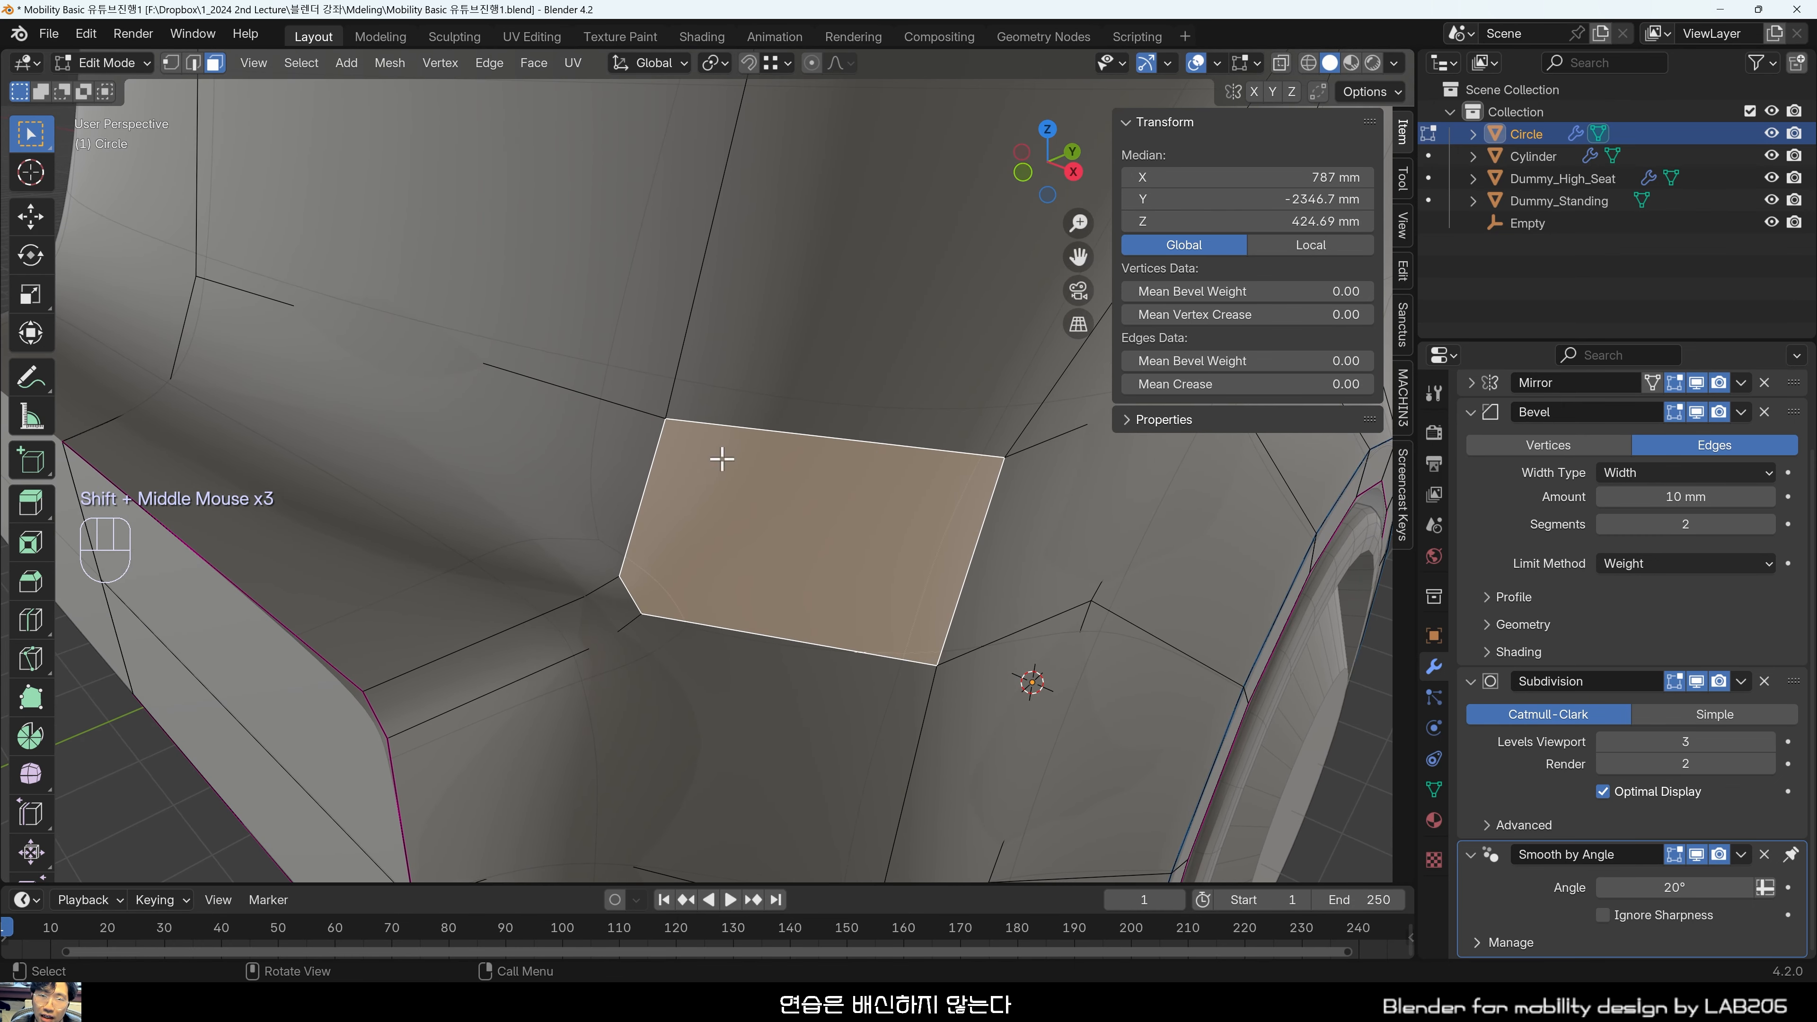
middle_click_drag(815, 402, 627, 393)
scroll(823, 374, "up", 2)
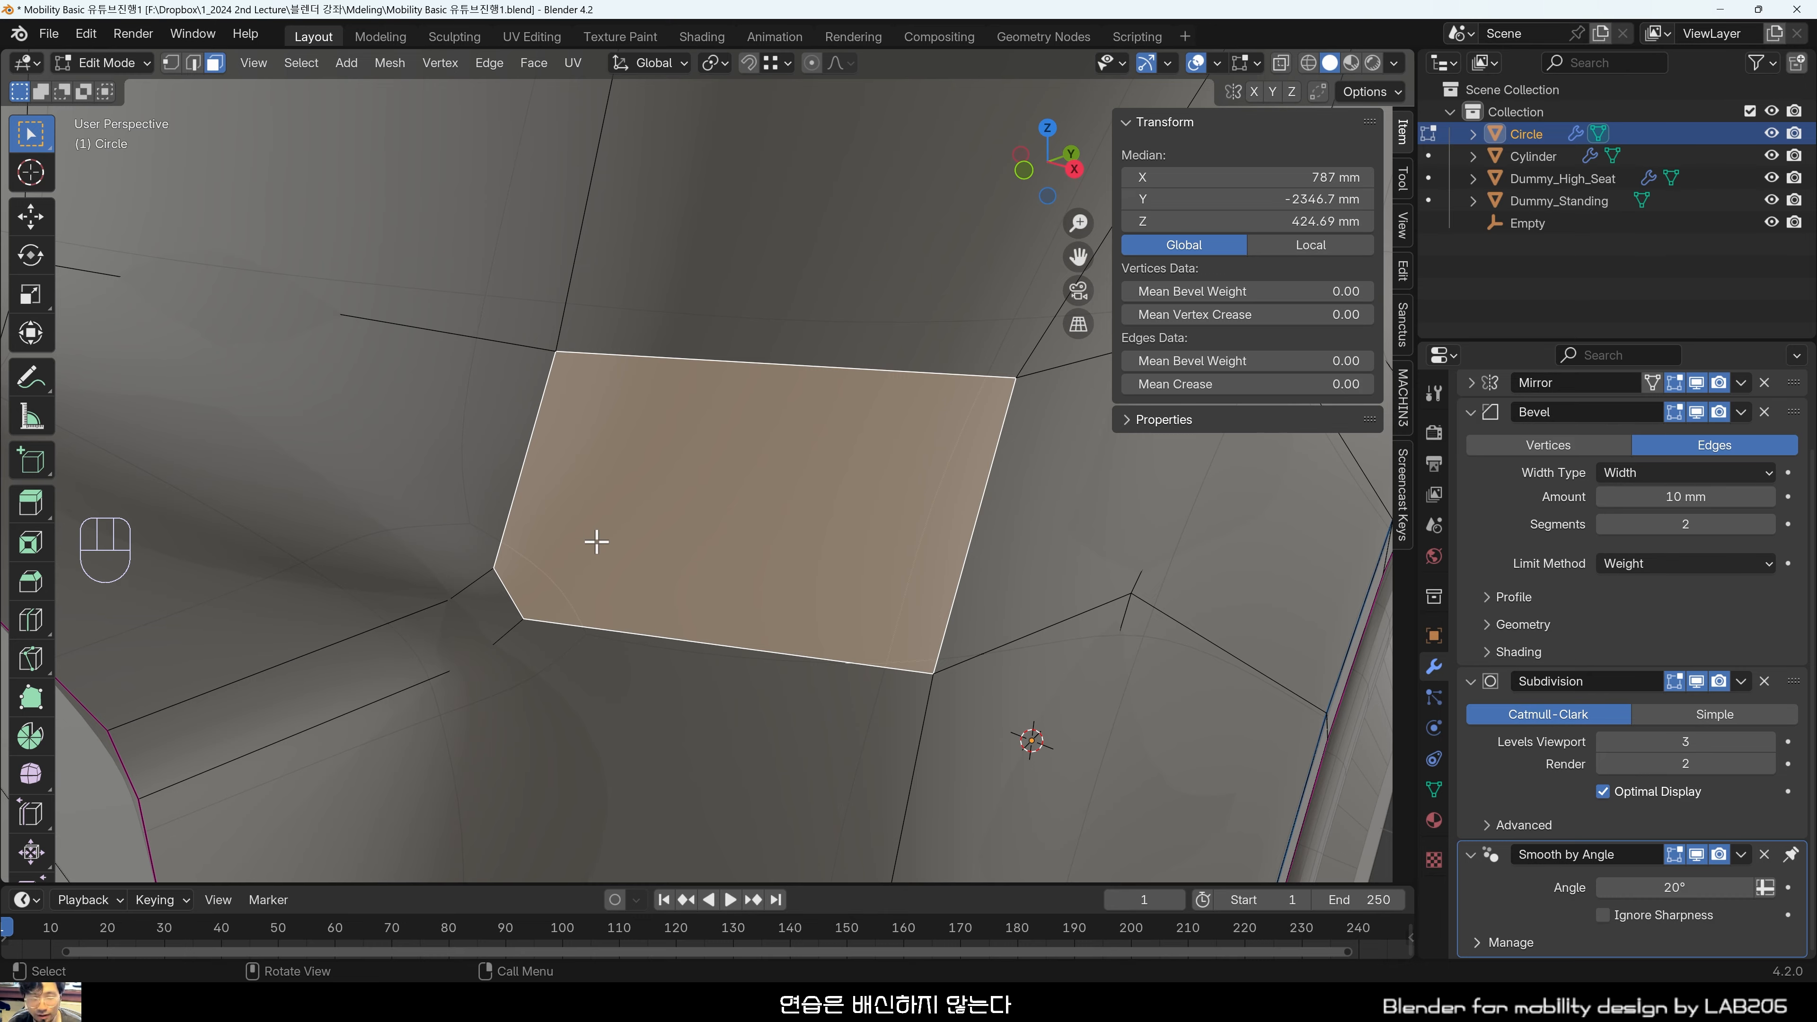
left_click(736, 345)
left_click(458, 588)
key("alt+z")
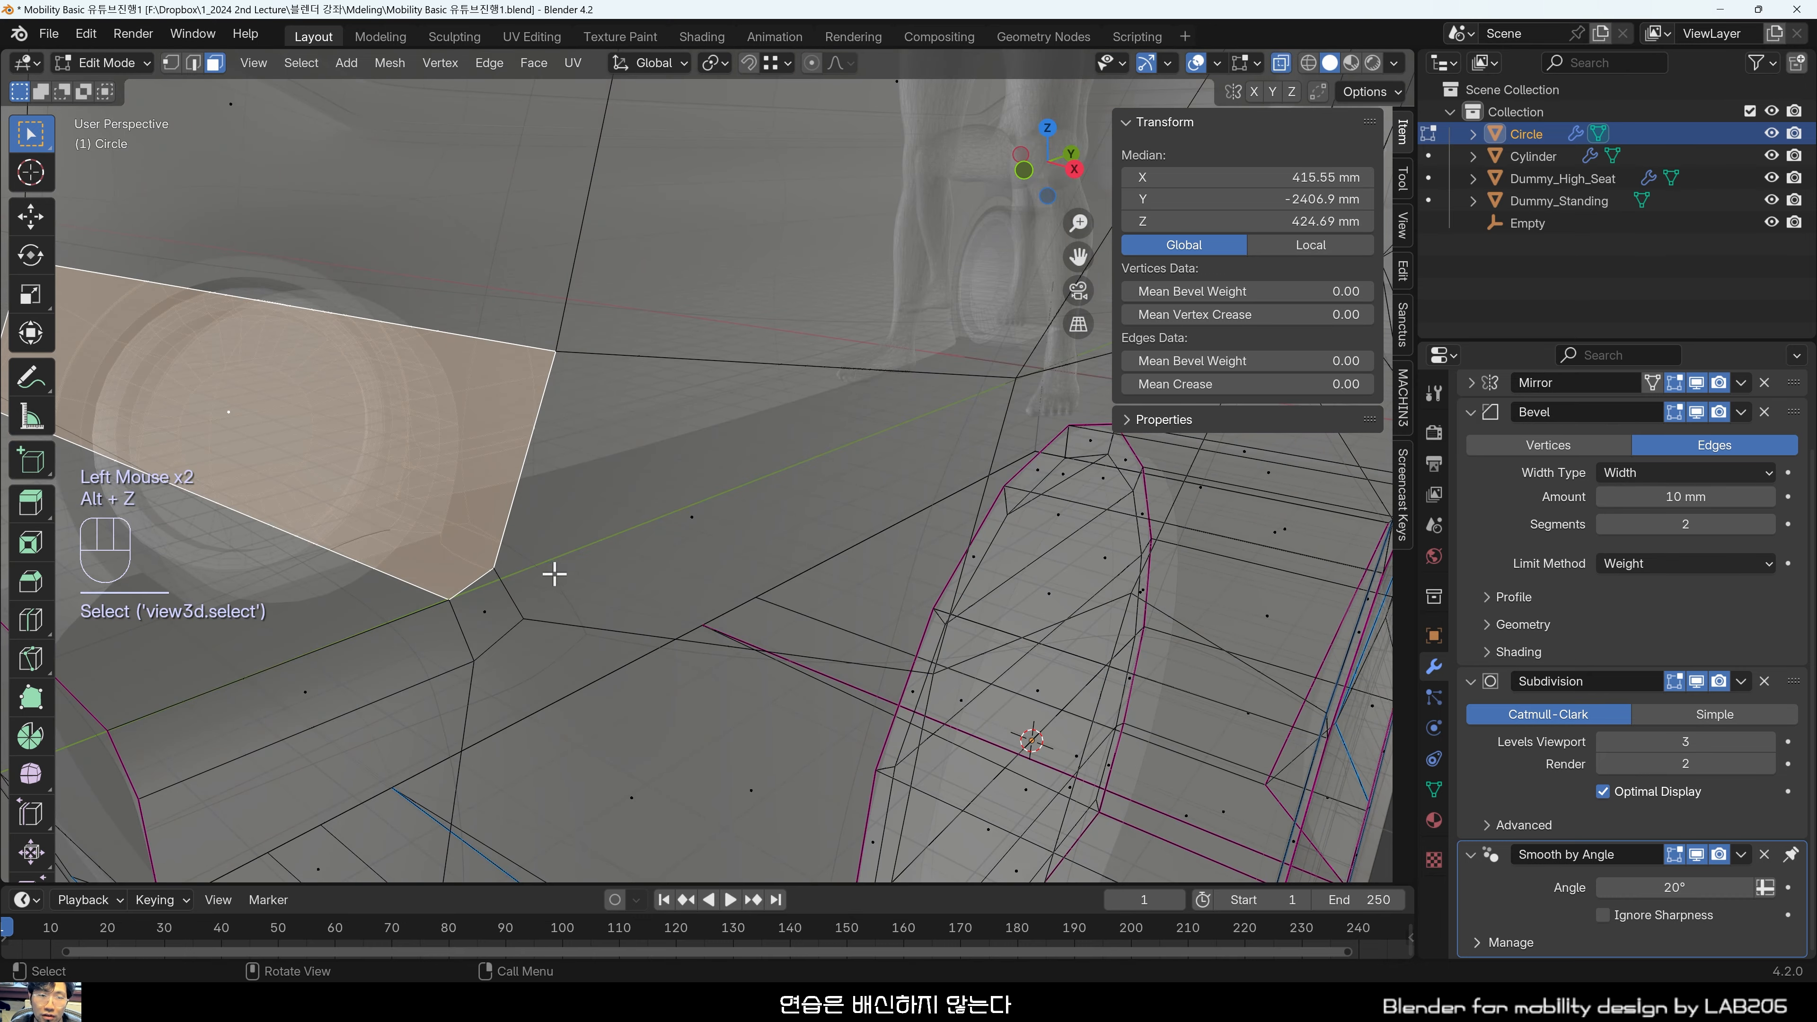
middle_click_drag(552, 573, 556, 641, "shift")
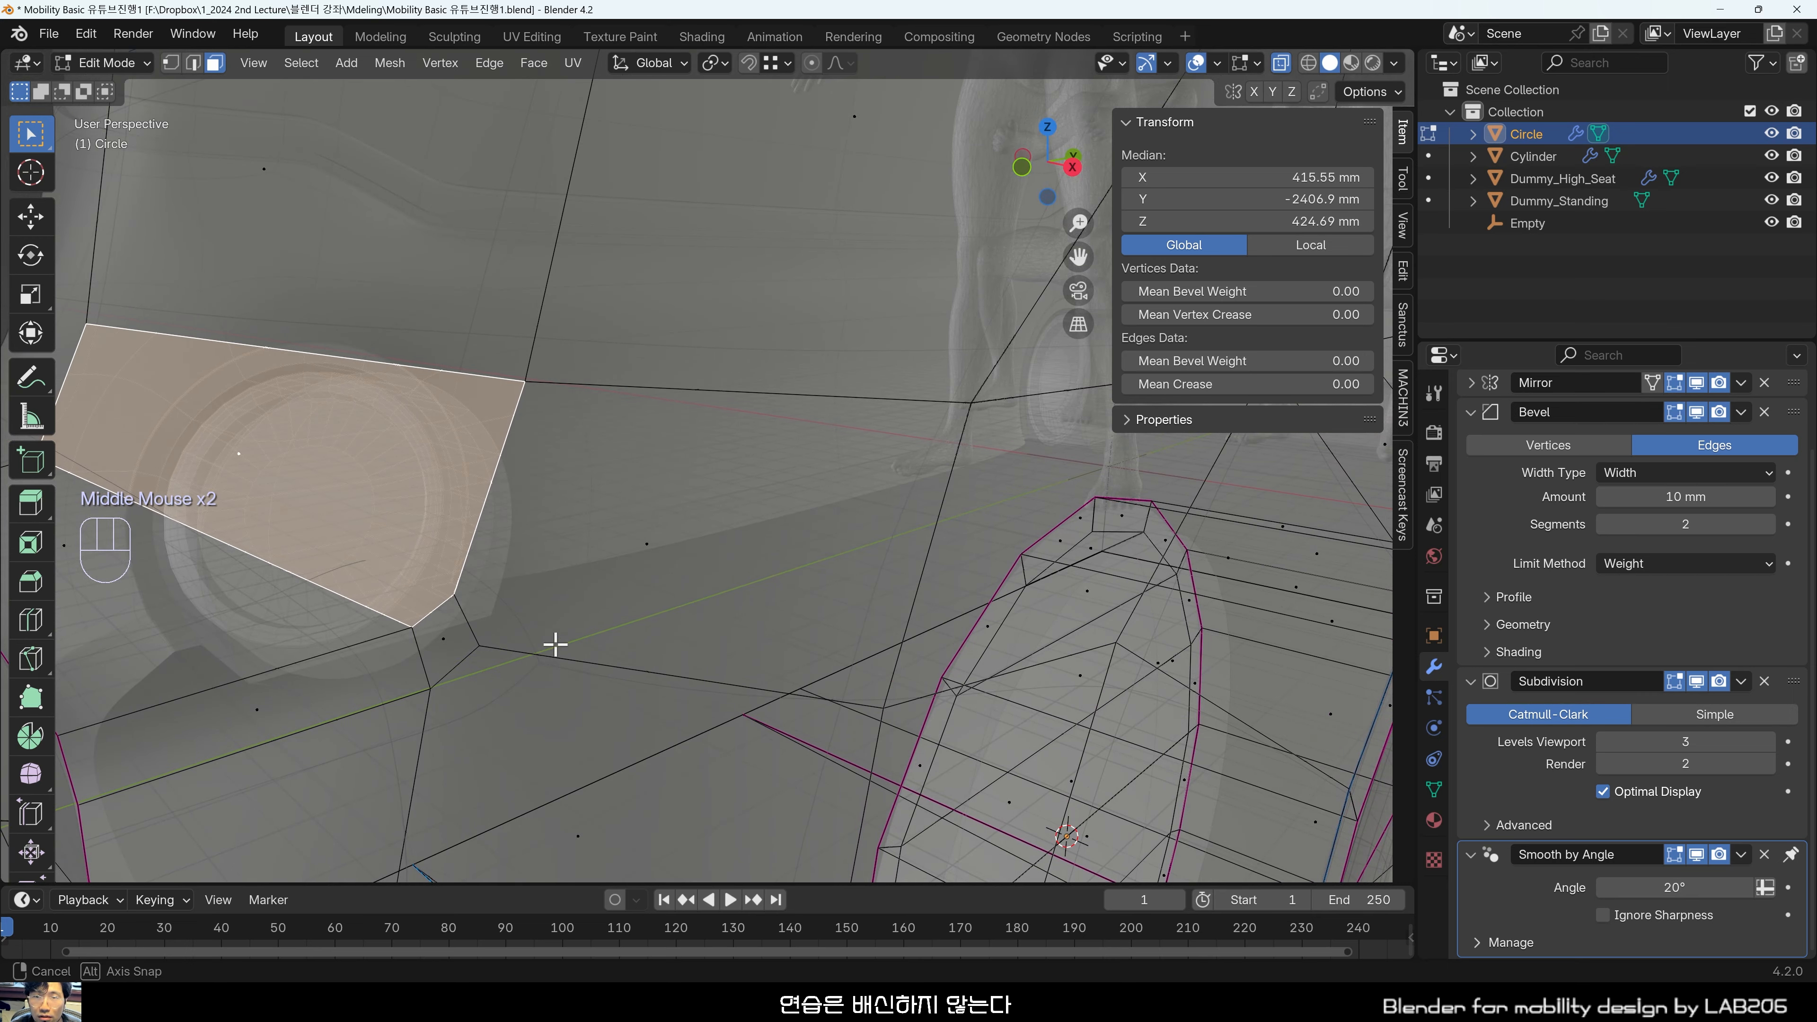
Check the smoothed surface above the bumper in Object Mode and turn X-ray off.
key("Tab")
scroll(730, 511, "down", 3)
key("Tab")
key("alt+z")
middle_click_drag(840, 507, 731, 616)
key("Tab")
scroll(725, 572, "up", 1)
key("Tab")
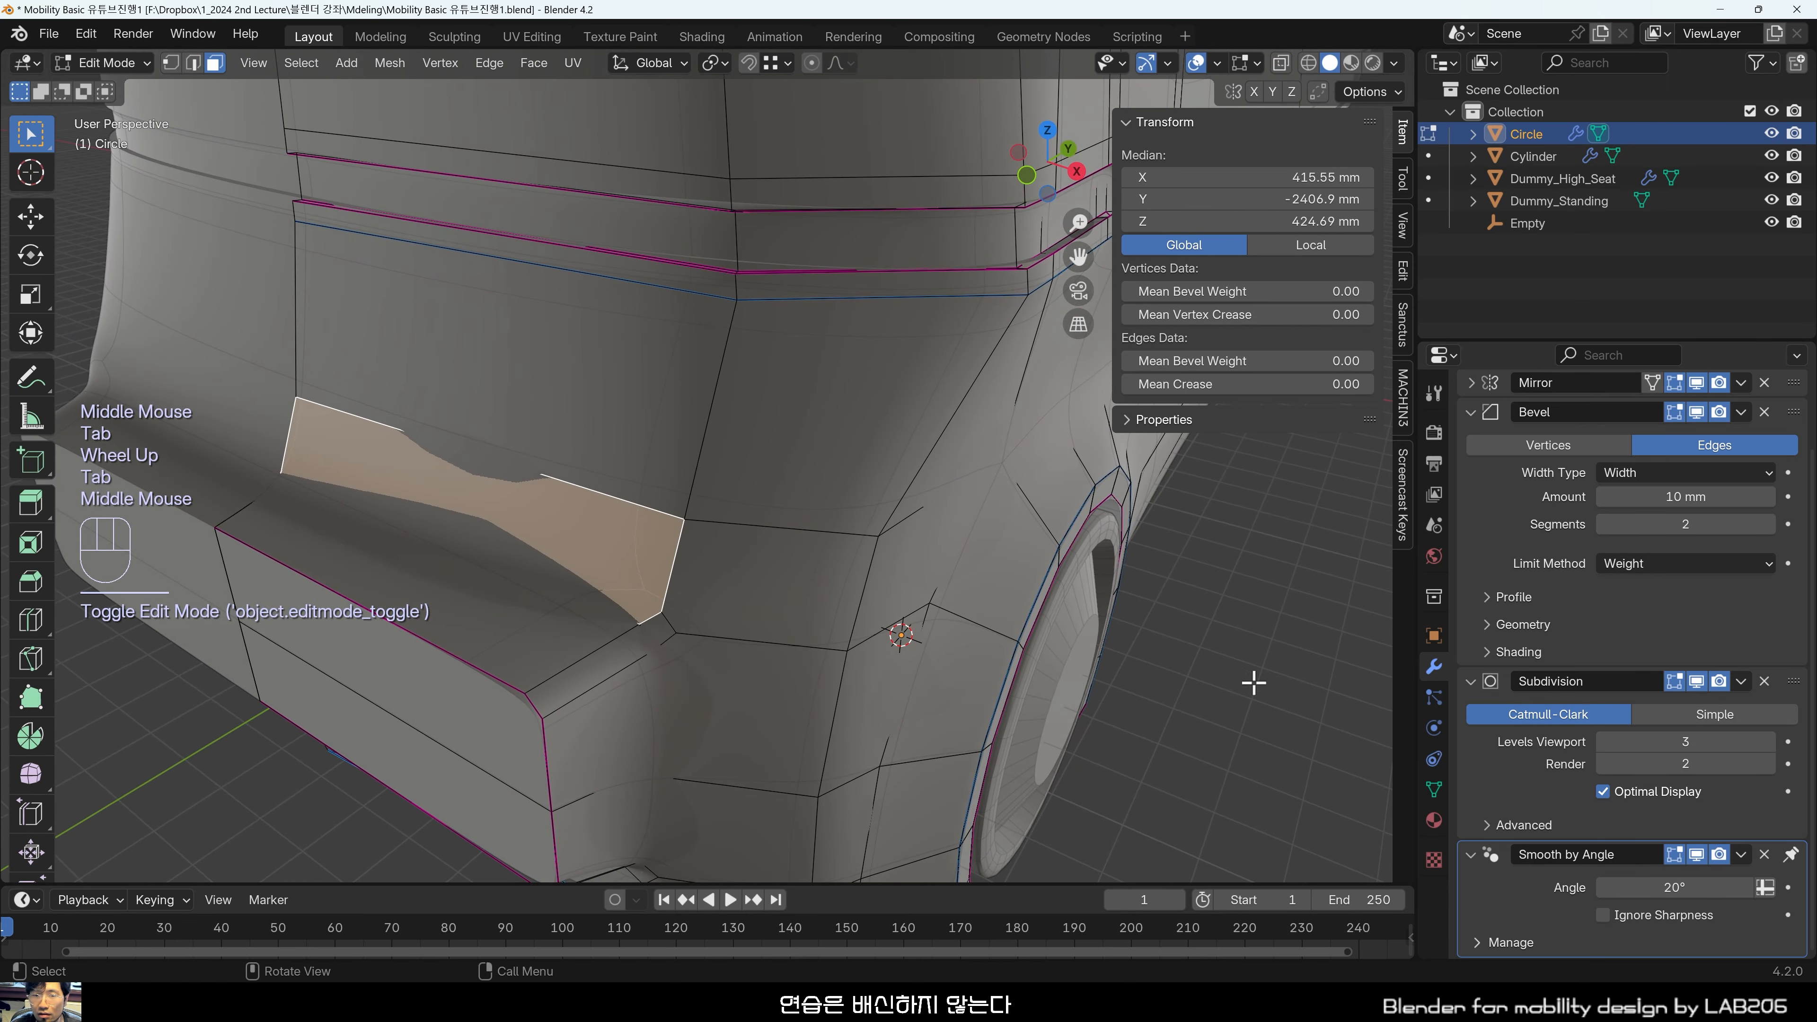
Examine the small face beside the bumper's beveled upper outer corner, checking it against the smoothed surface in Object Mode.
left_click(718, 693)
scroll(719, 693, "up", 2)
middle_click_drag(718, 693, 753, 632)
left_click(758, 547)
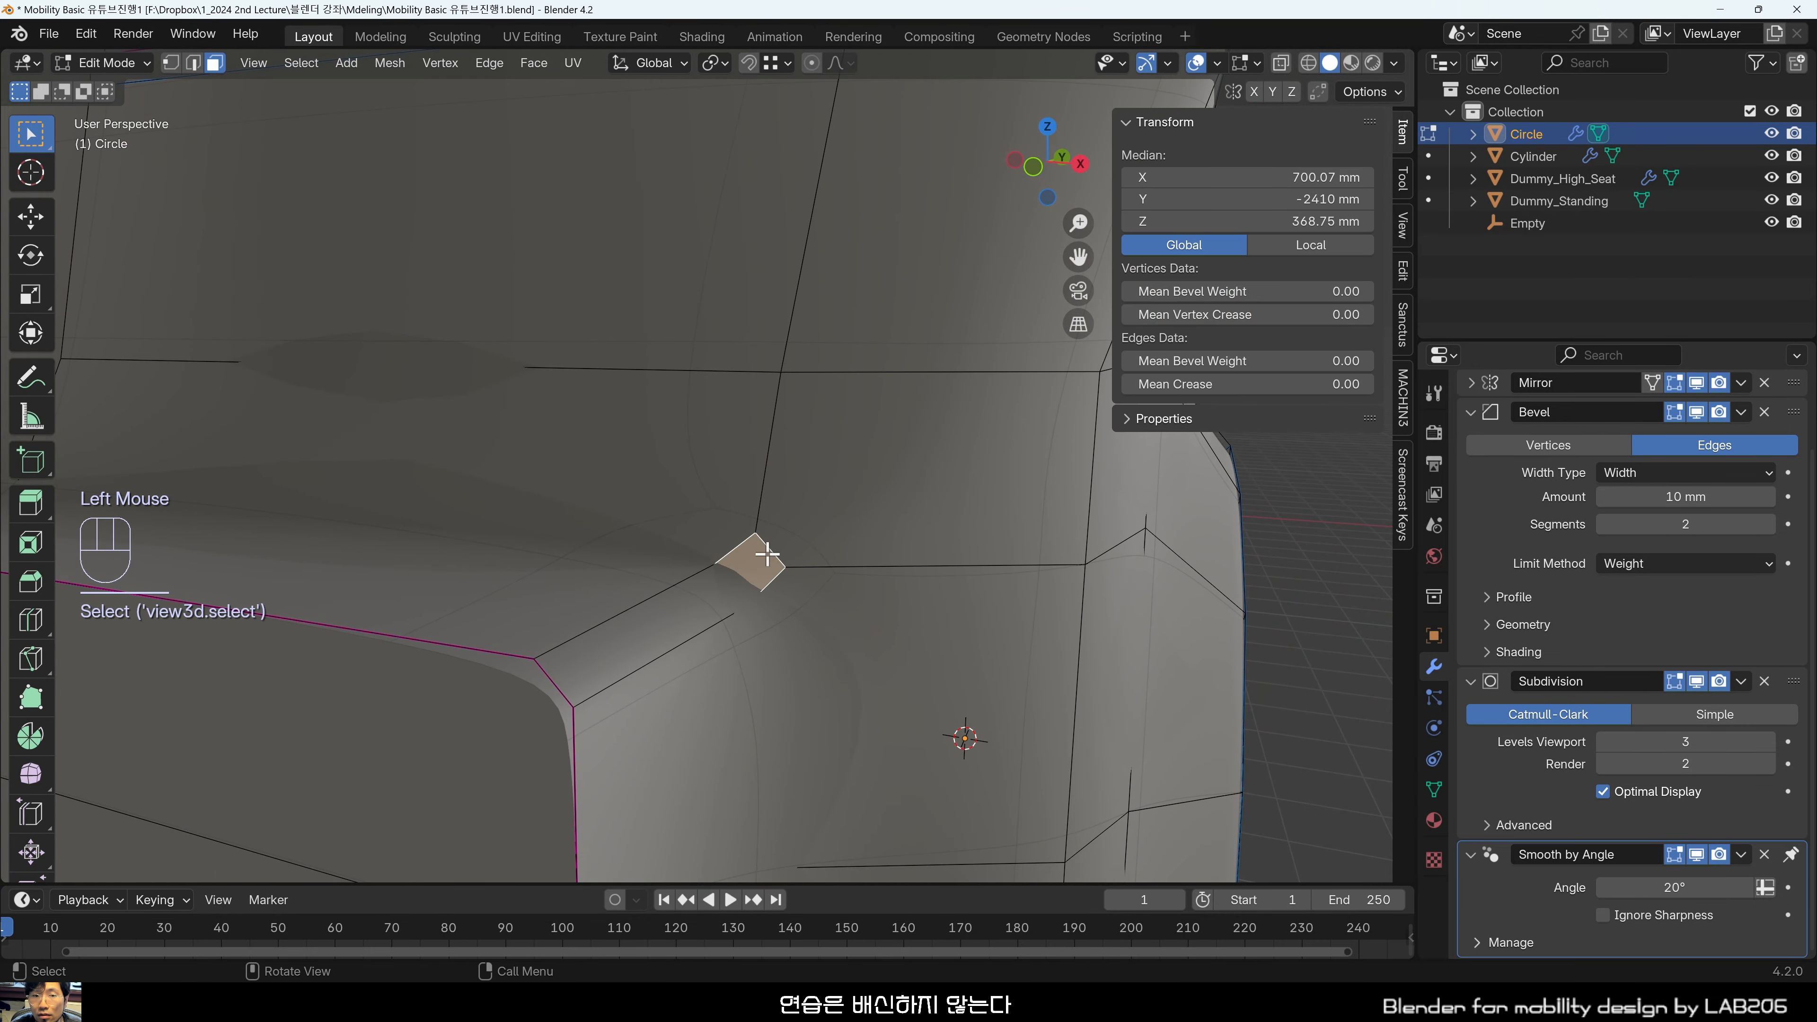
key("Tab")
key("Tab")
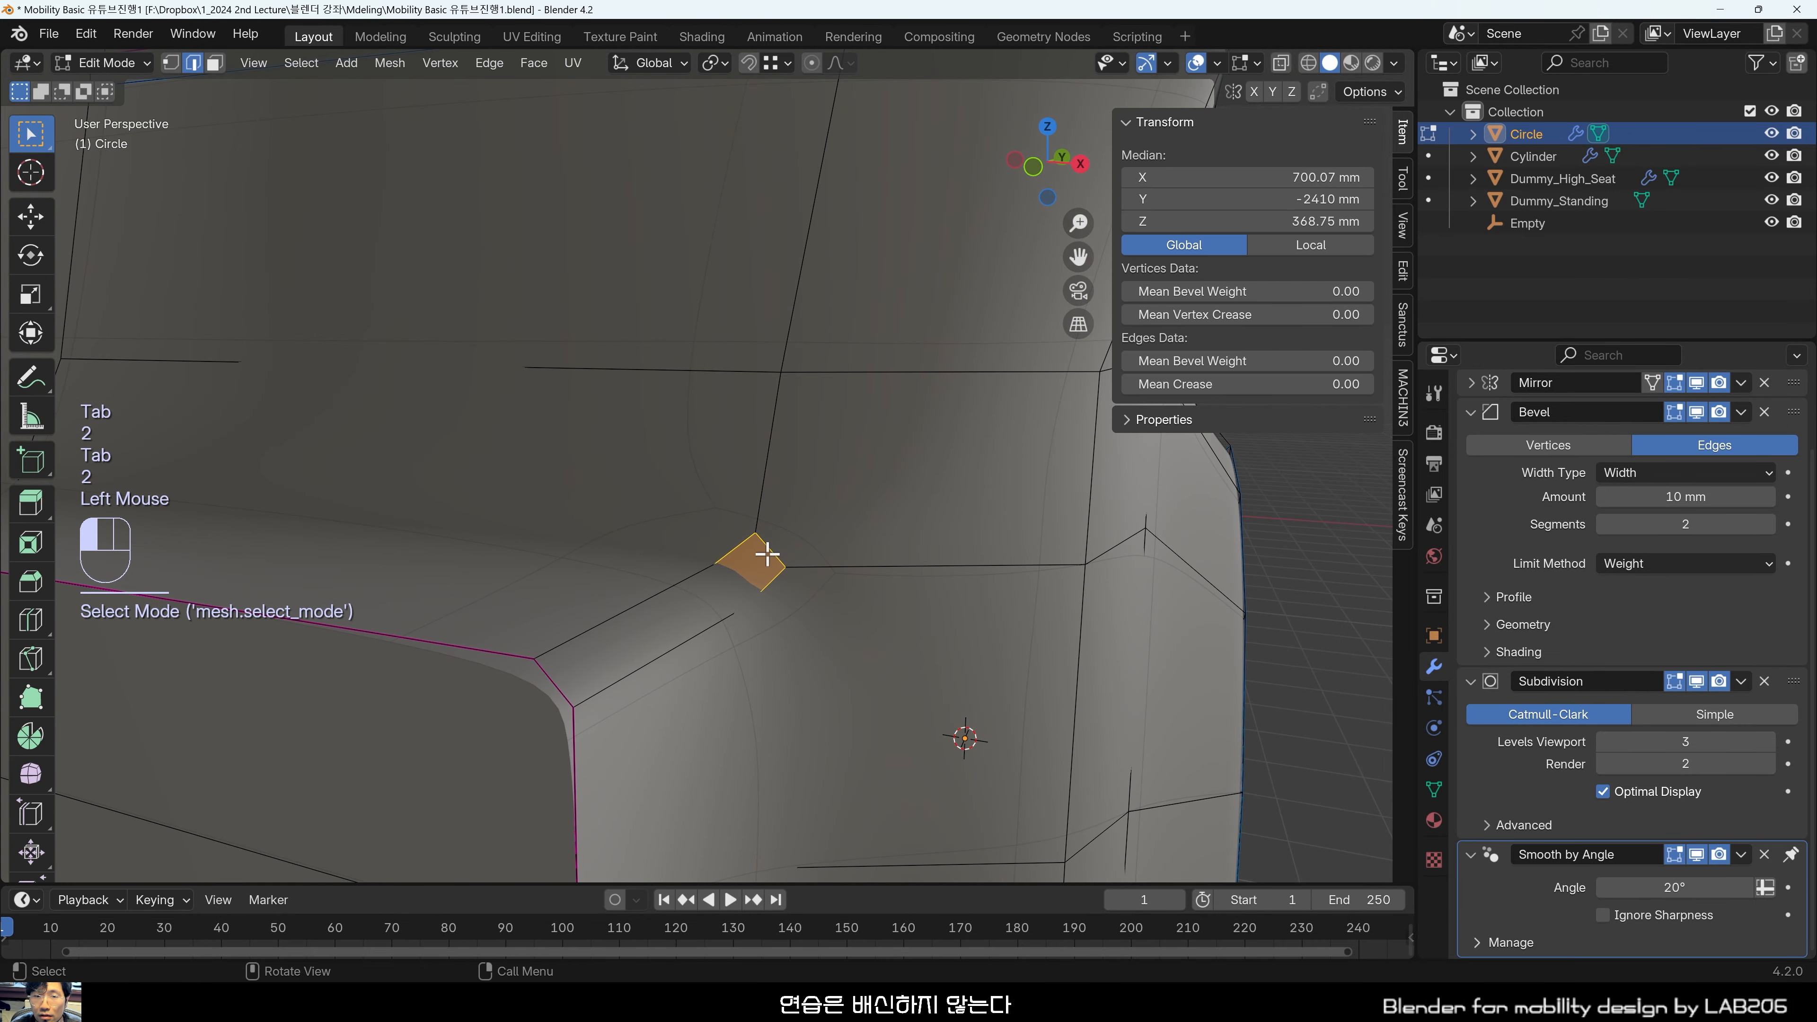
middle_click_drag(785, 627, 808, 519)
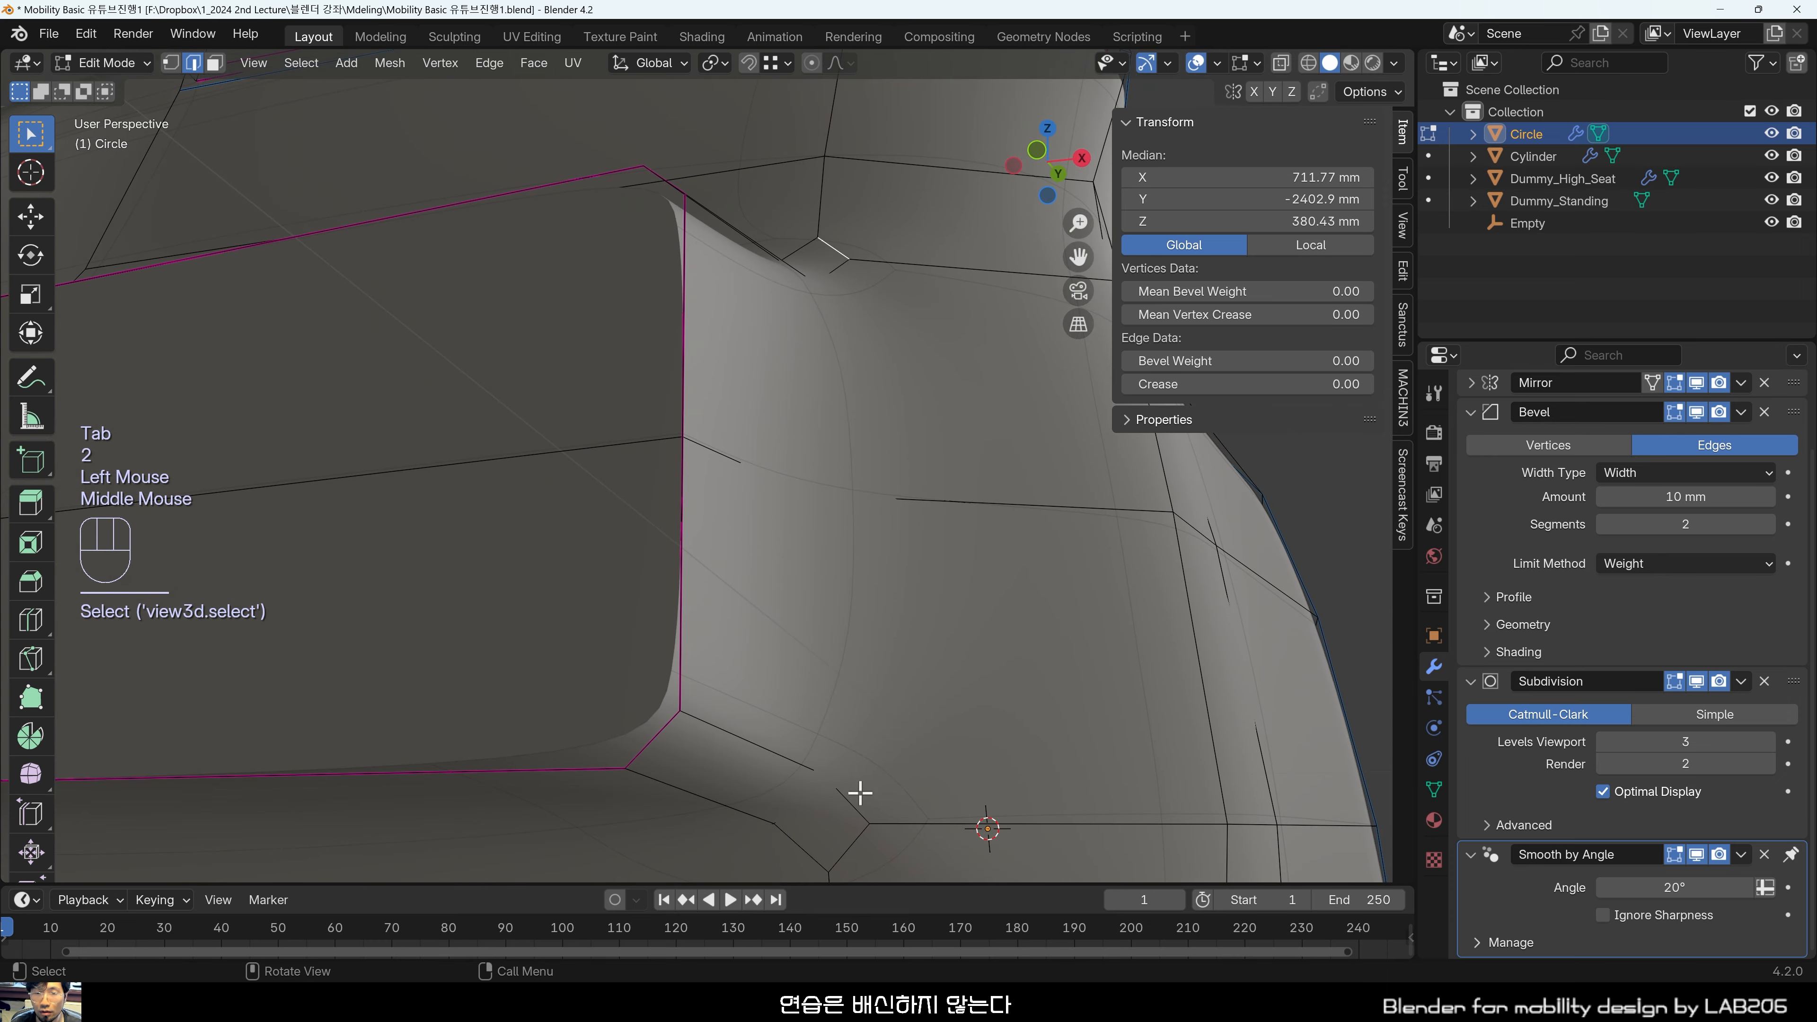
scroll(924, 694, "down", 3)
middle_click_drag(908, 604, 657, 486)
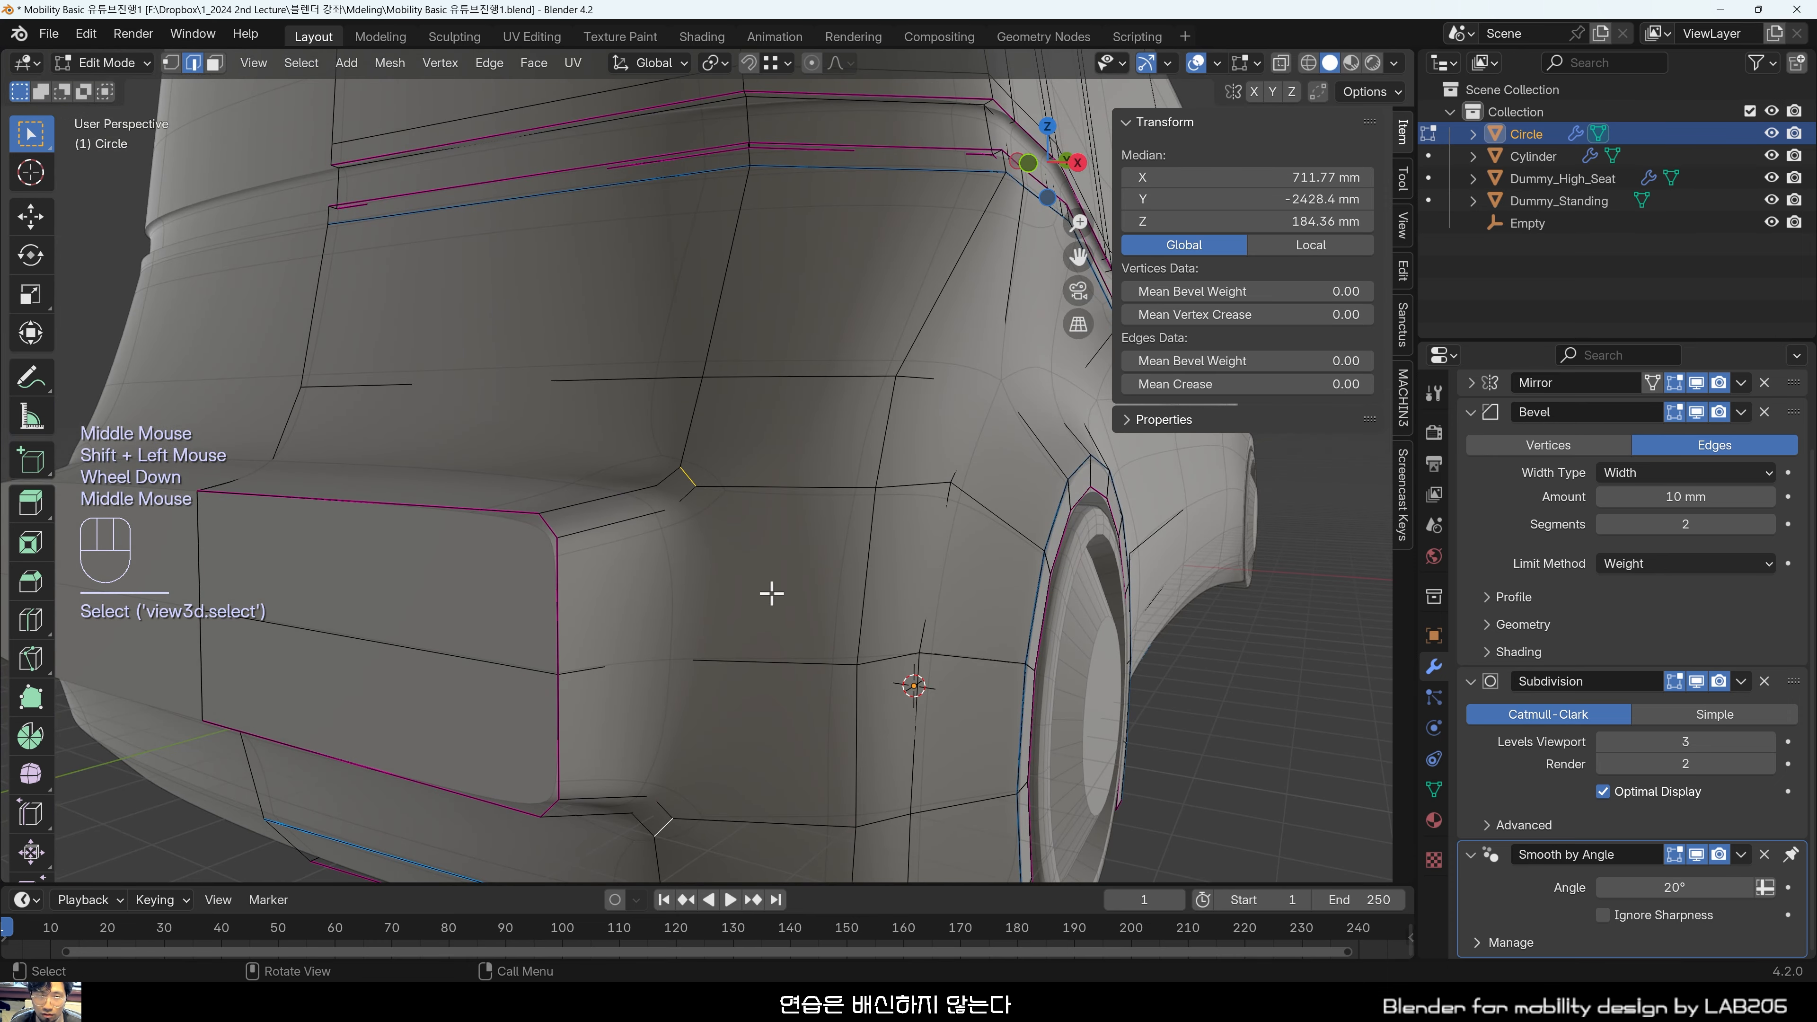
key("alt+z")
middle_click_drag(766, 591, 811, 516, "shift")
key("s")
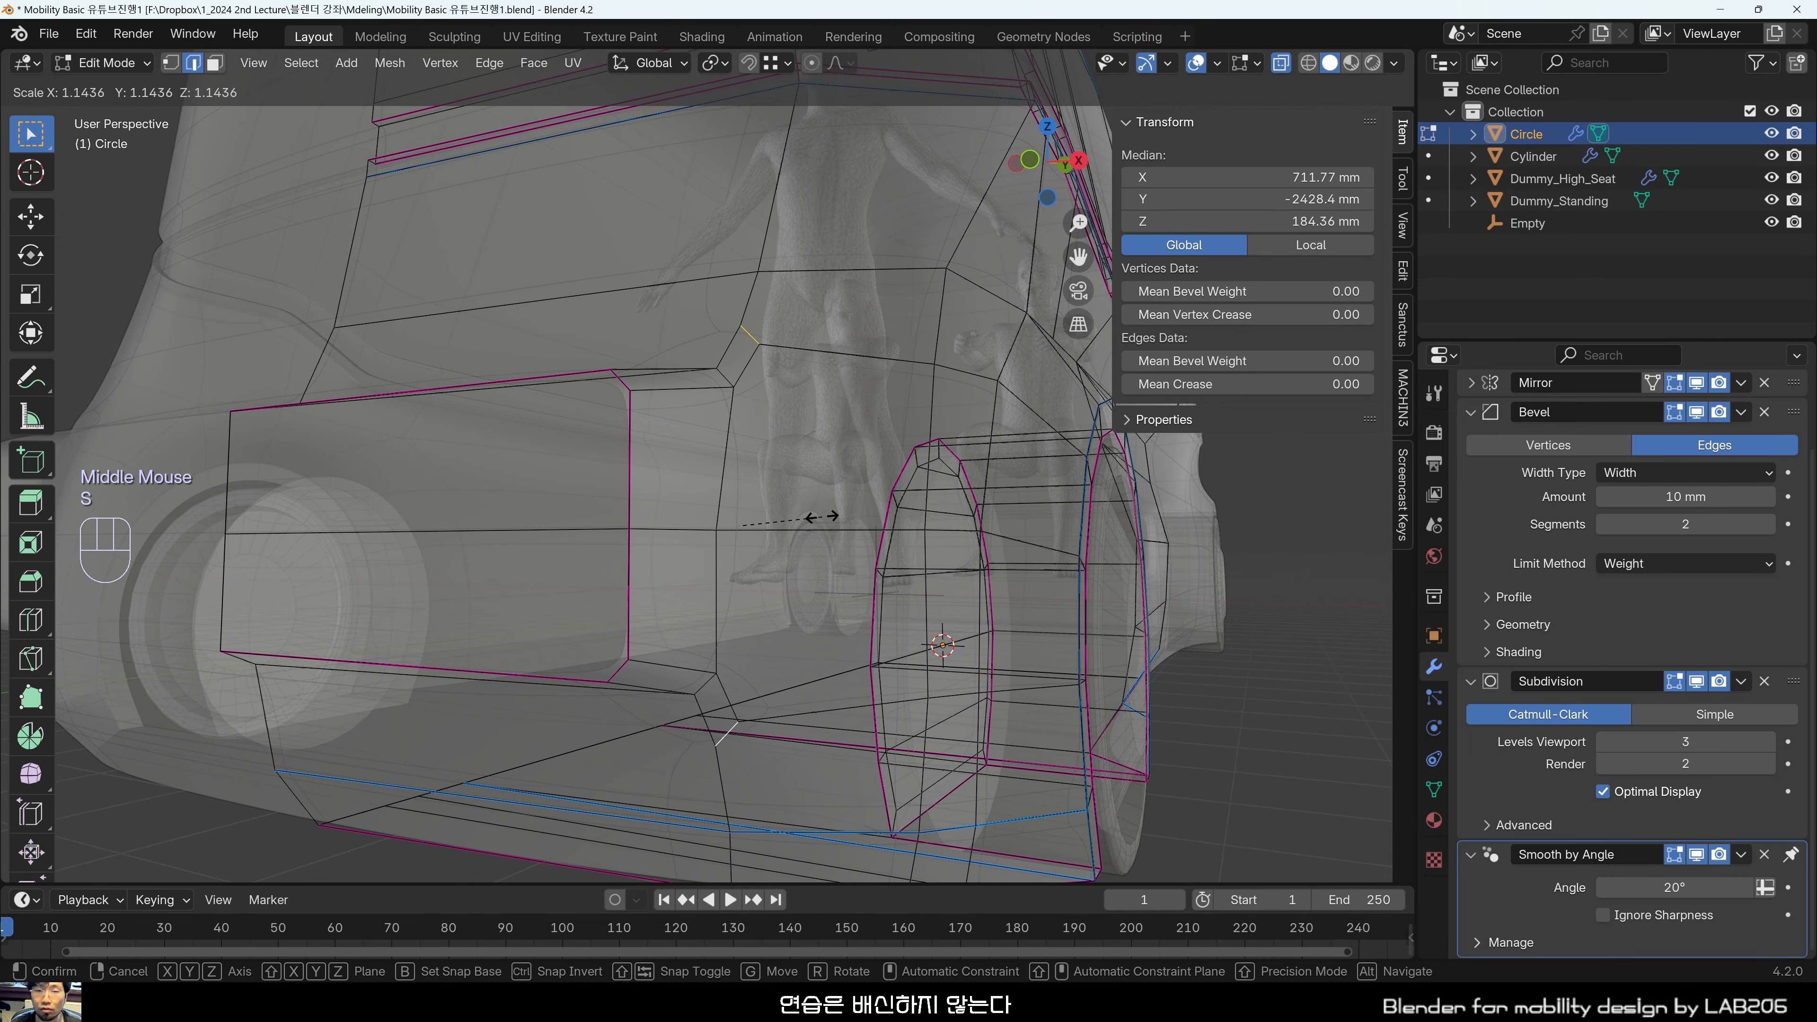
key("Escape")
key("alt+s")
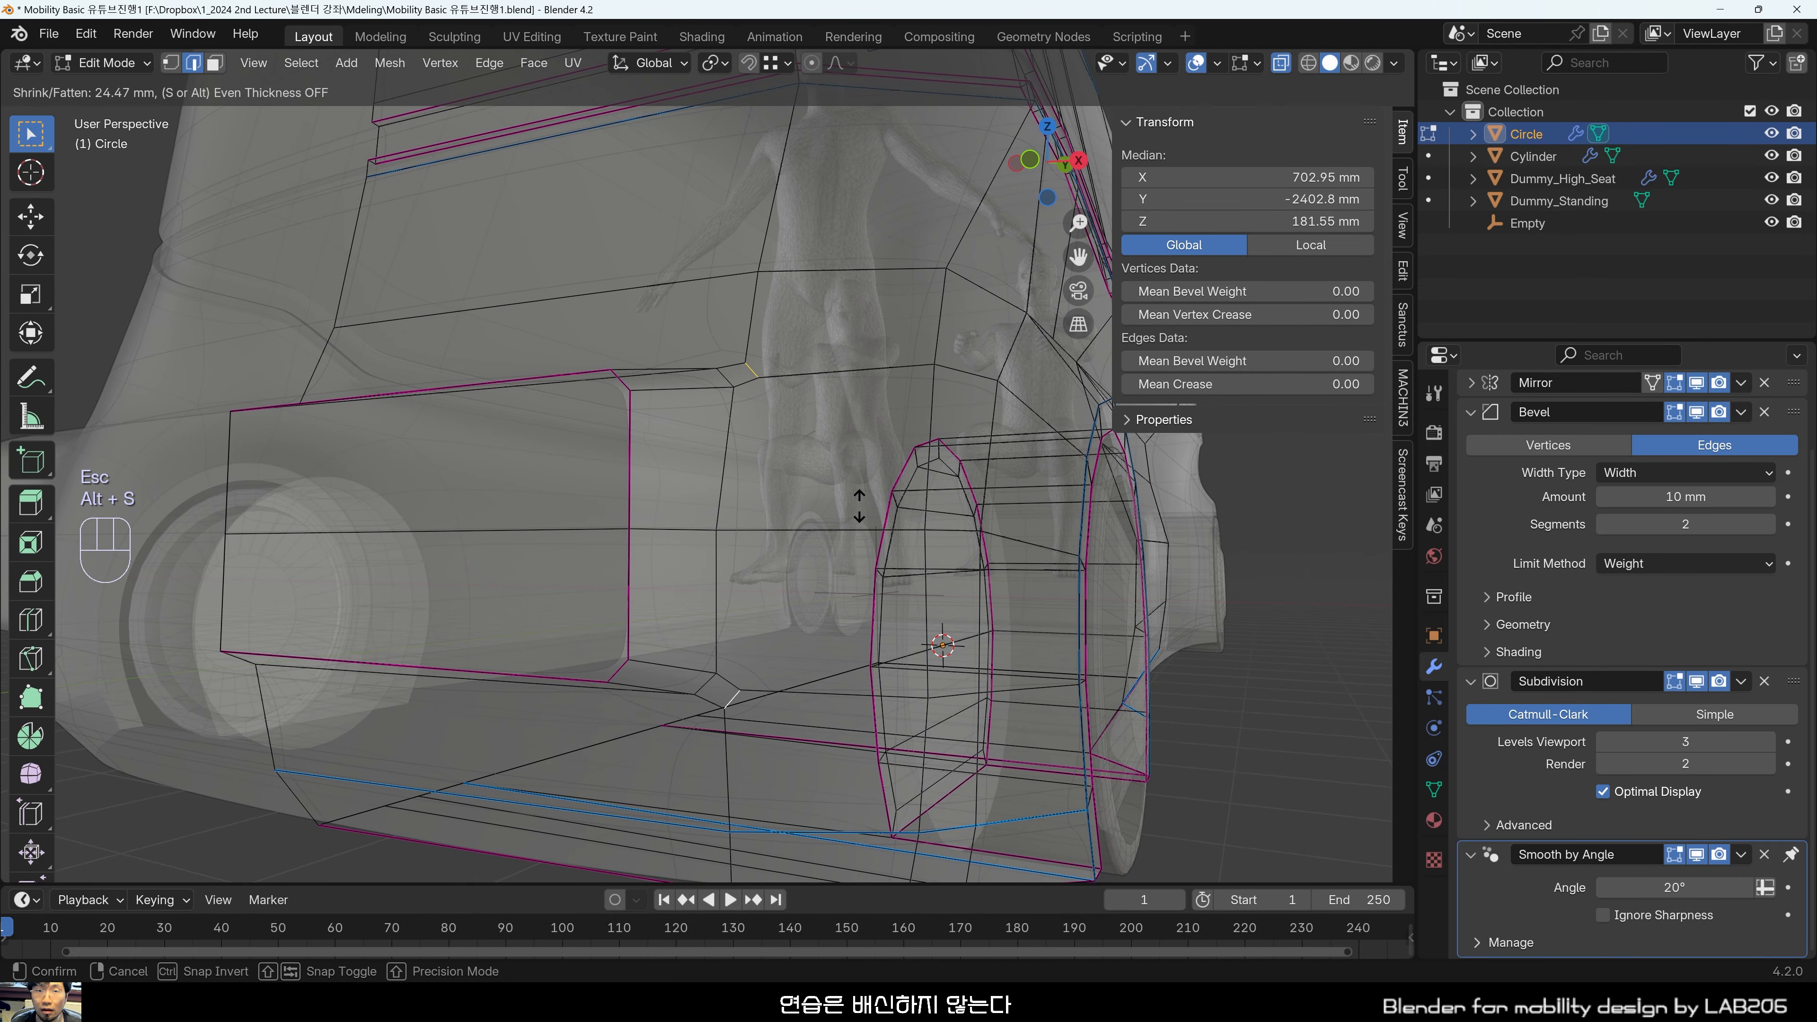
key("Escape")
middle_click_drag(795, 520, 790, 532)
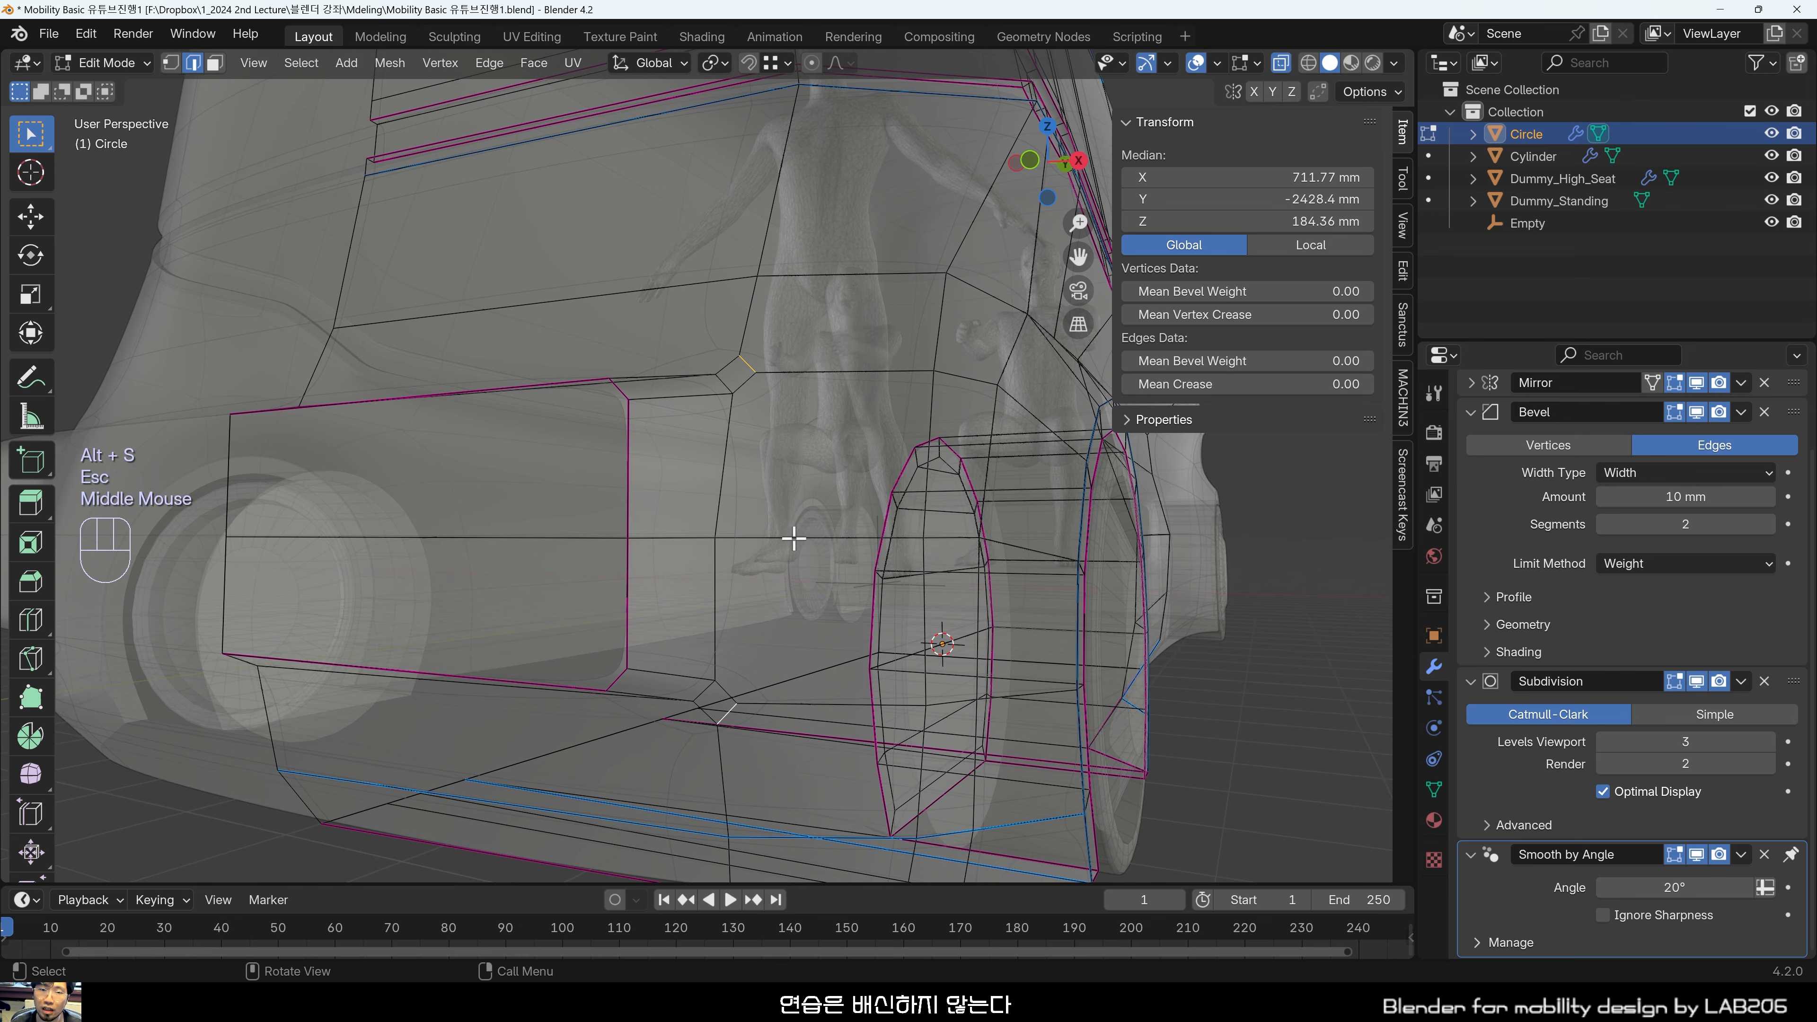
Scale the diagonal edge at the bumper's upper outer corner by 1.365 and the matching lower corner edge by 1.387.
scroll(783, 422, "up", 1)
left_click(777, 342)
key("s")
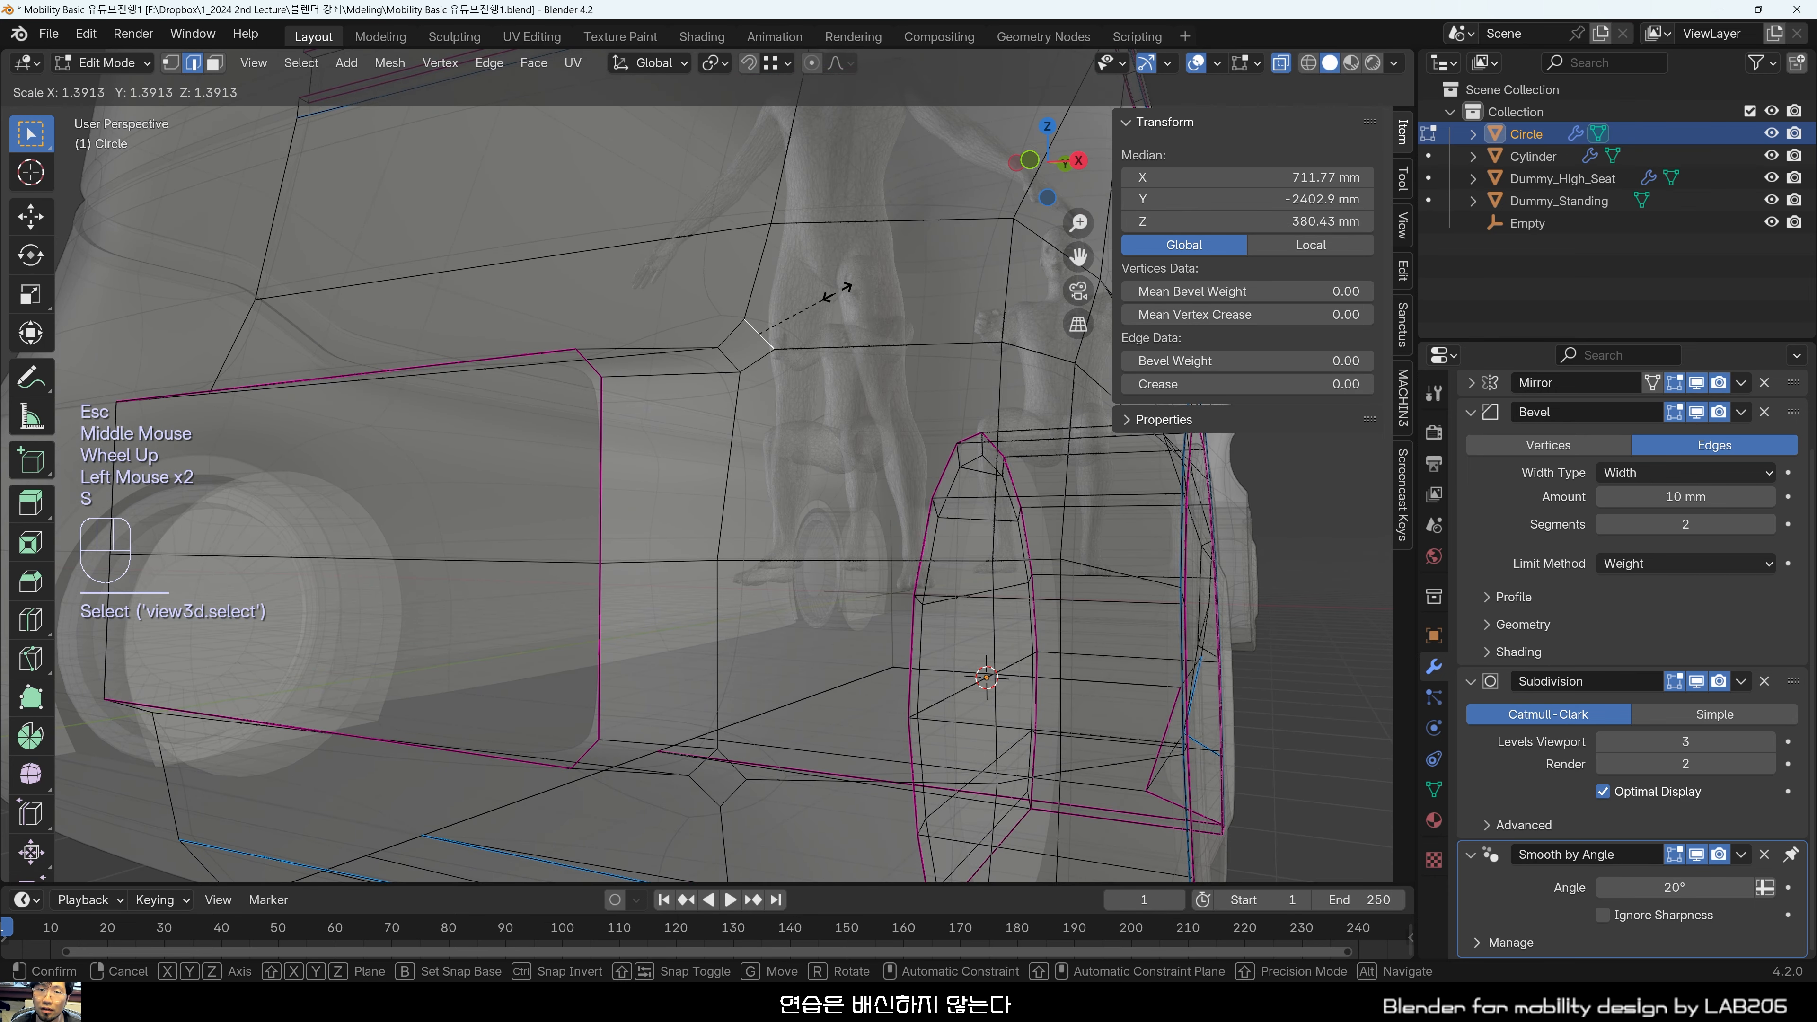
left_click(833, 291)
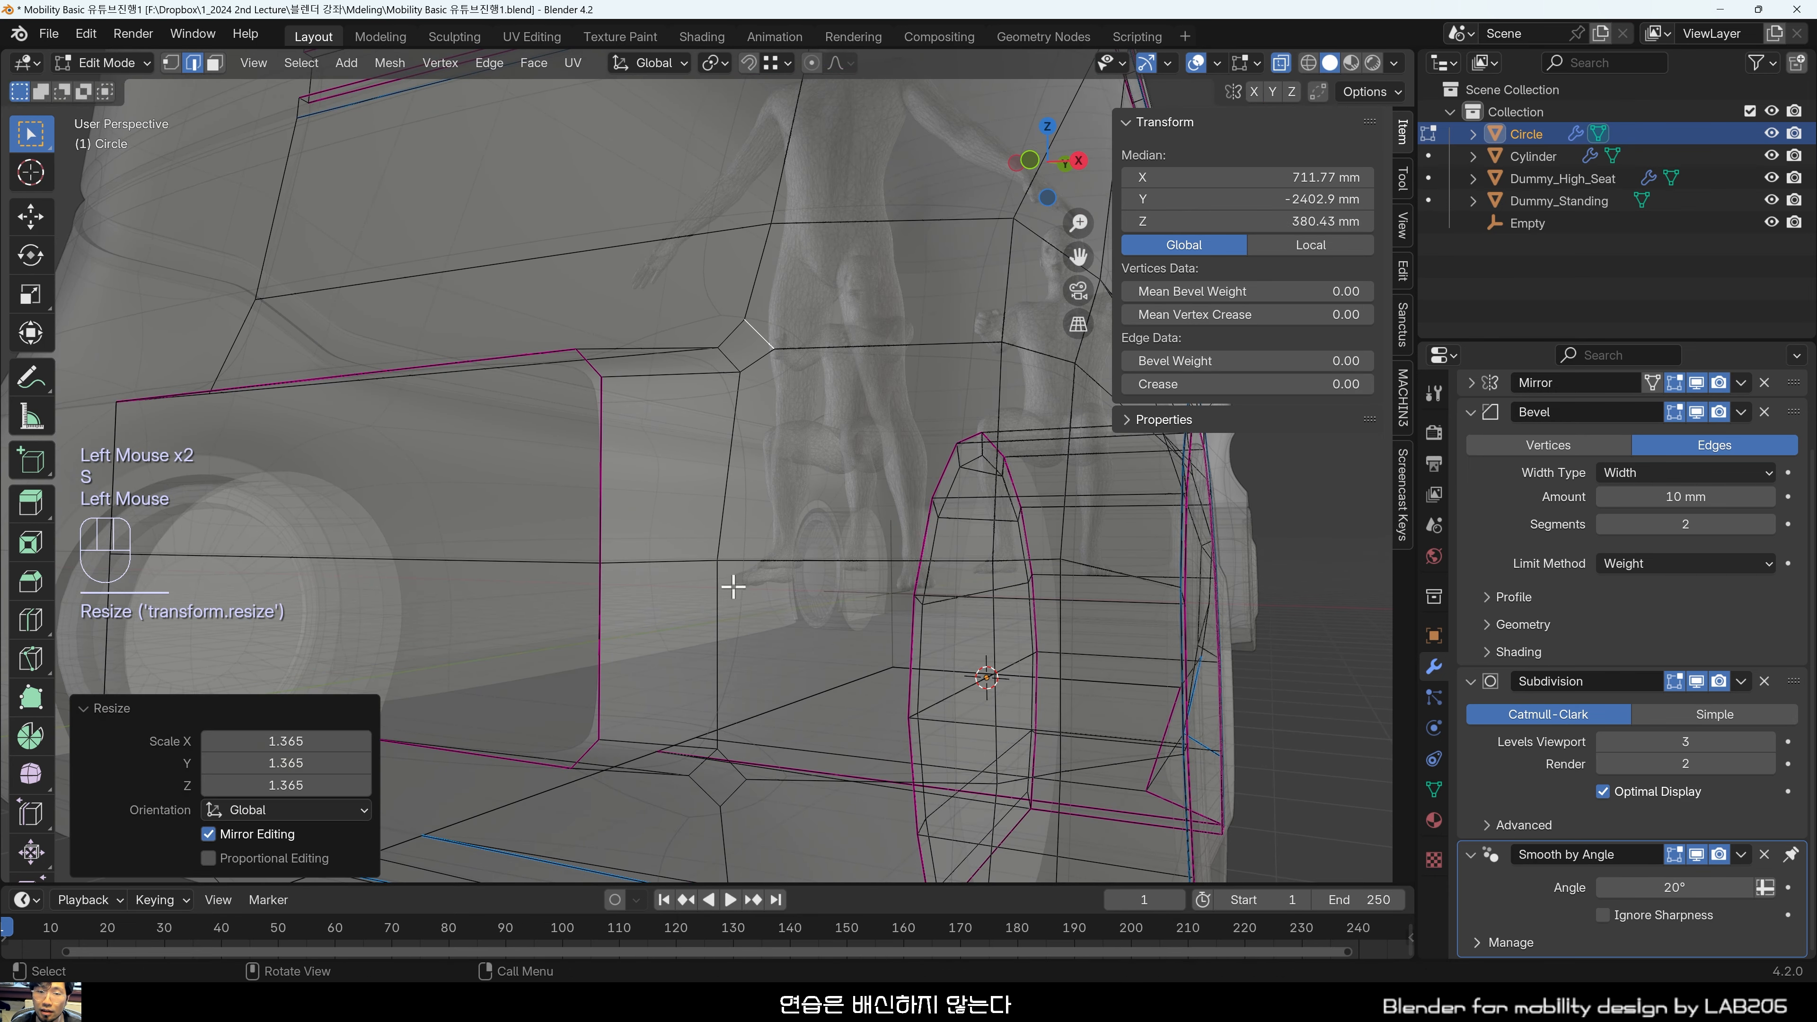
left_click(725, 802)
key("s")
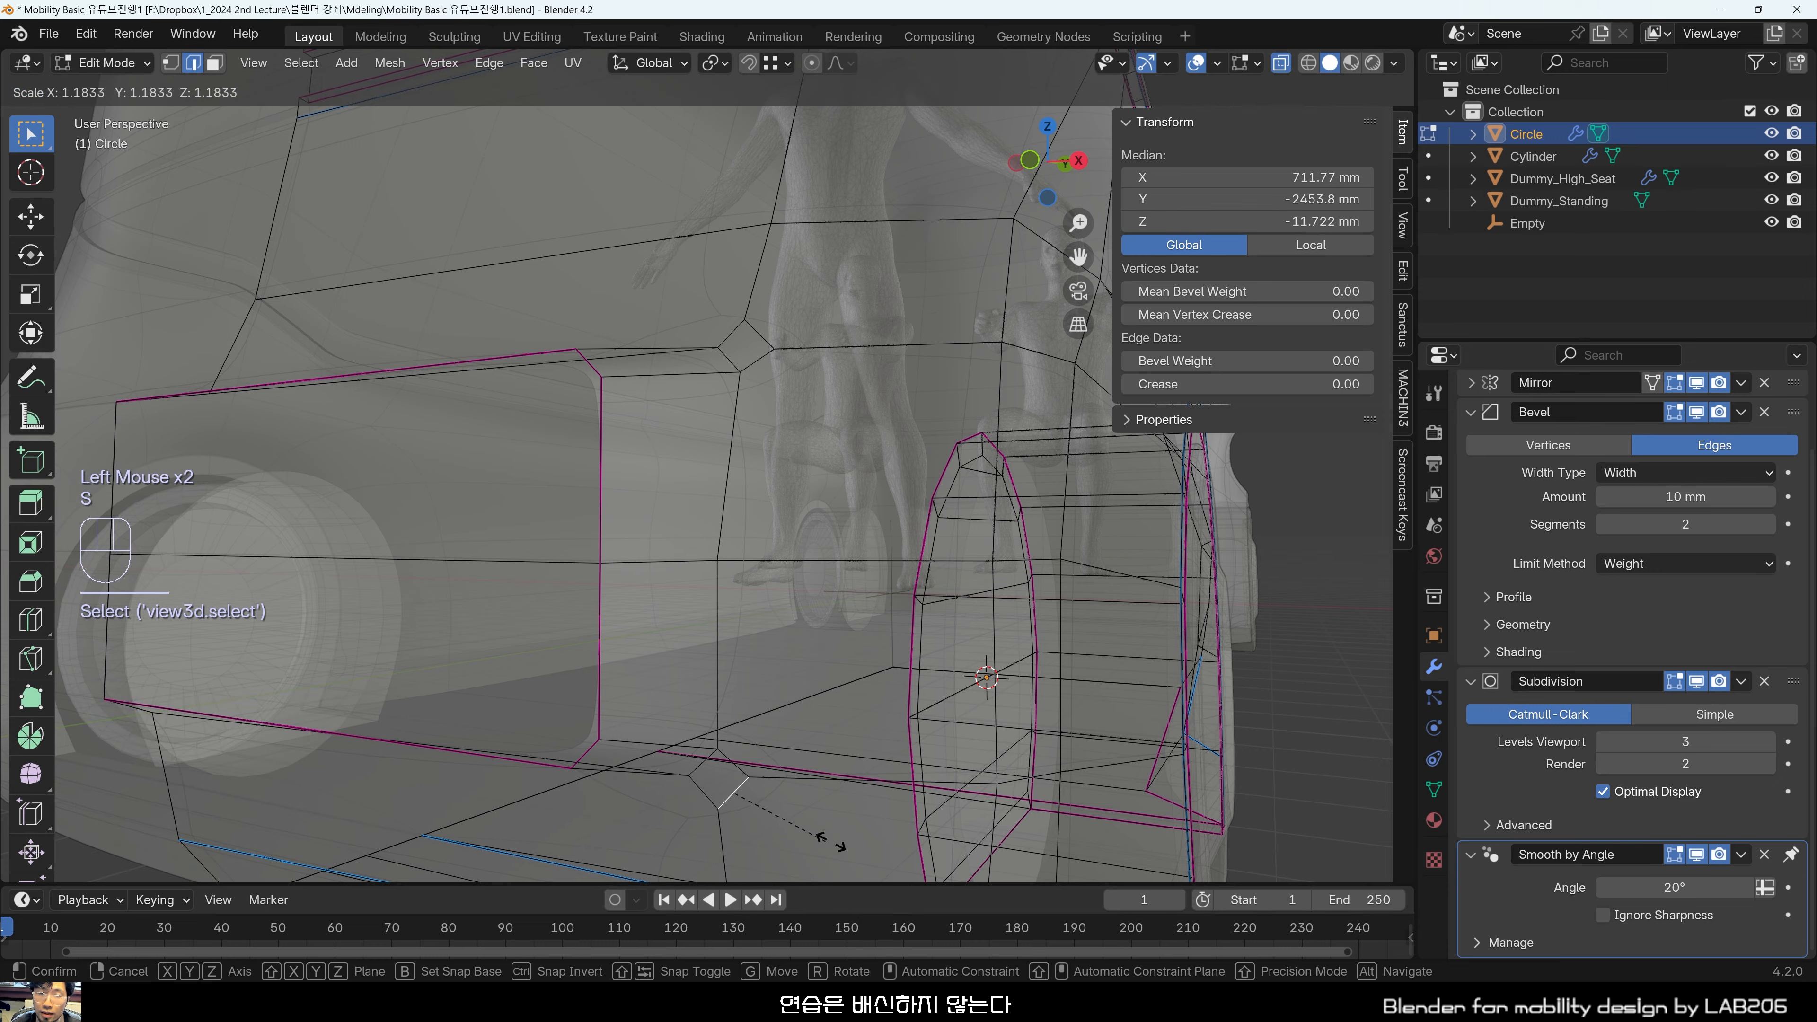
left_click(846, 840)
Turn X-ray off and move the bumper's two front faces 33.458 mm along the Y axis toward the body.
middle_click_drag(770, 573, 669, 609)
key("alt+z")
scroll(826, 603, "down", 2)
scroll(669, 609, "up", 1)
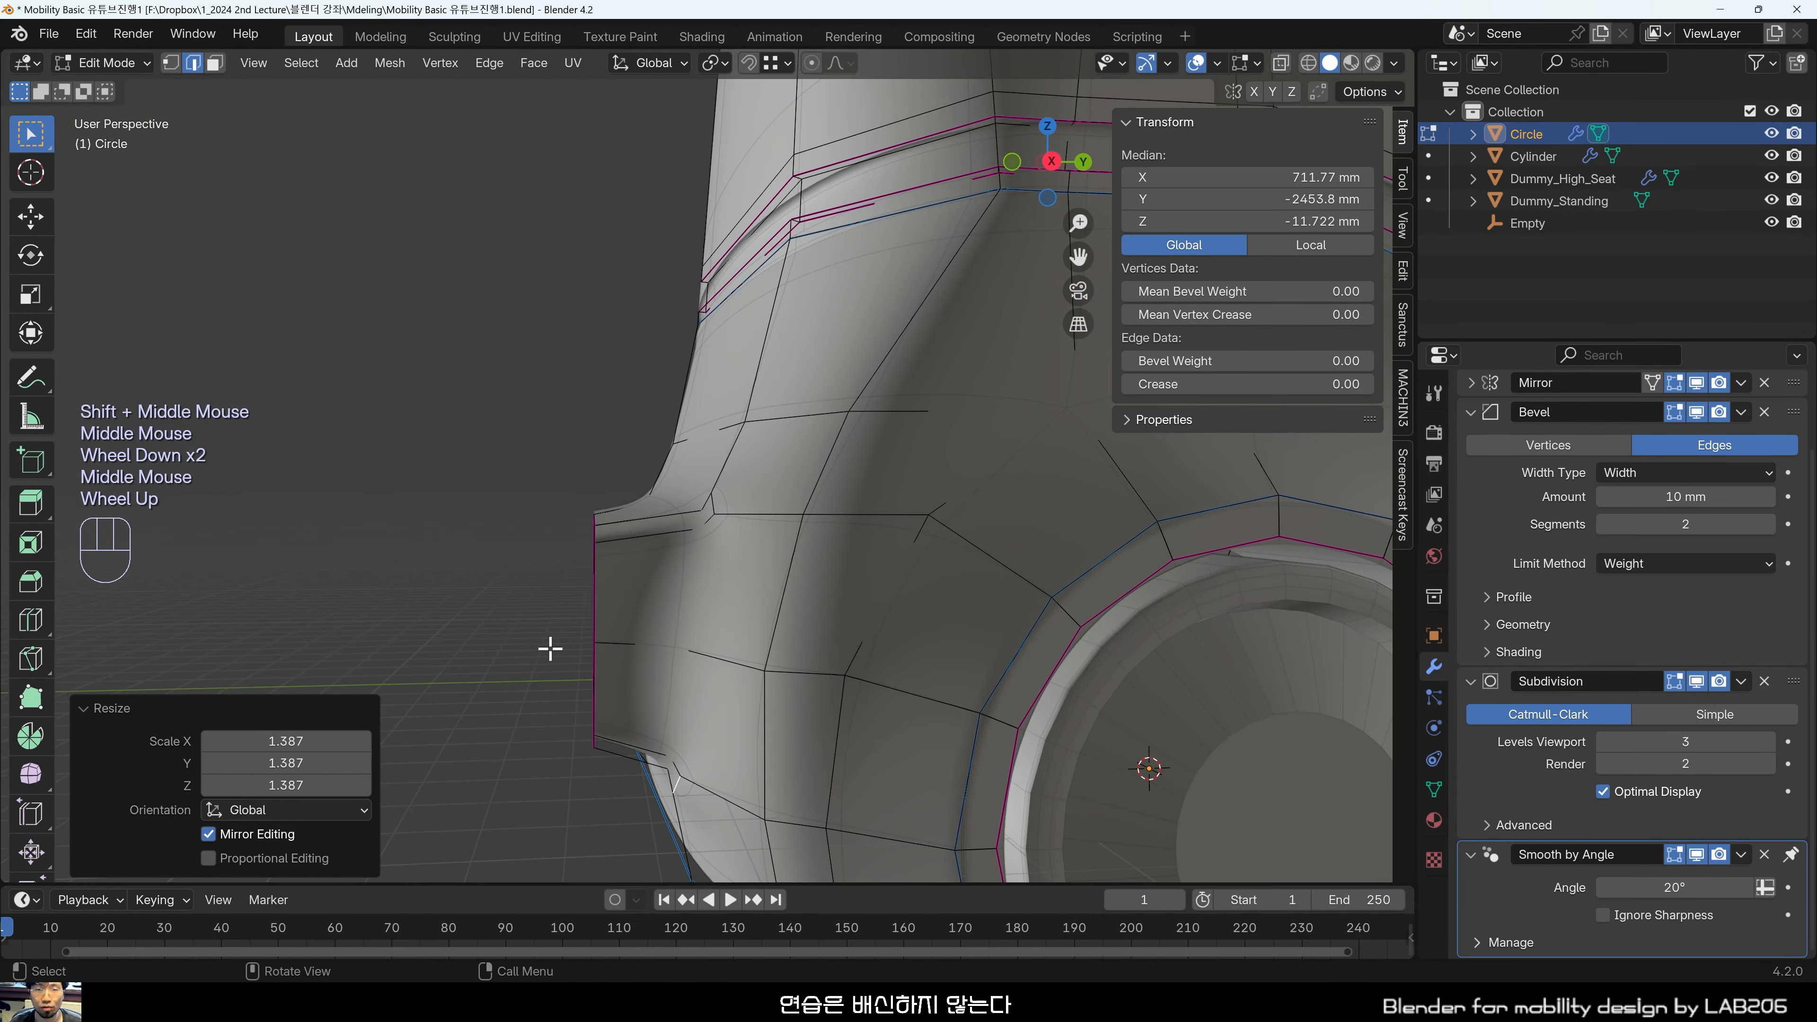
key("3")
middle_click_drag(548, 642, 770, 623)
left_click(594, 551)
left_click(593, 666, "shift")
key("g")
key("y")
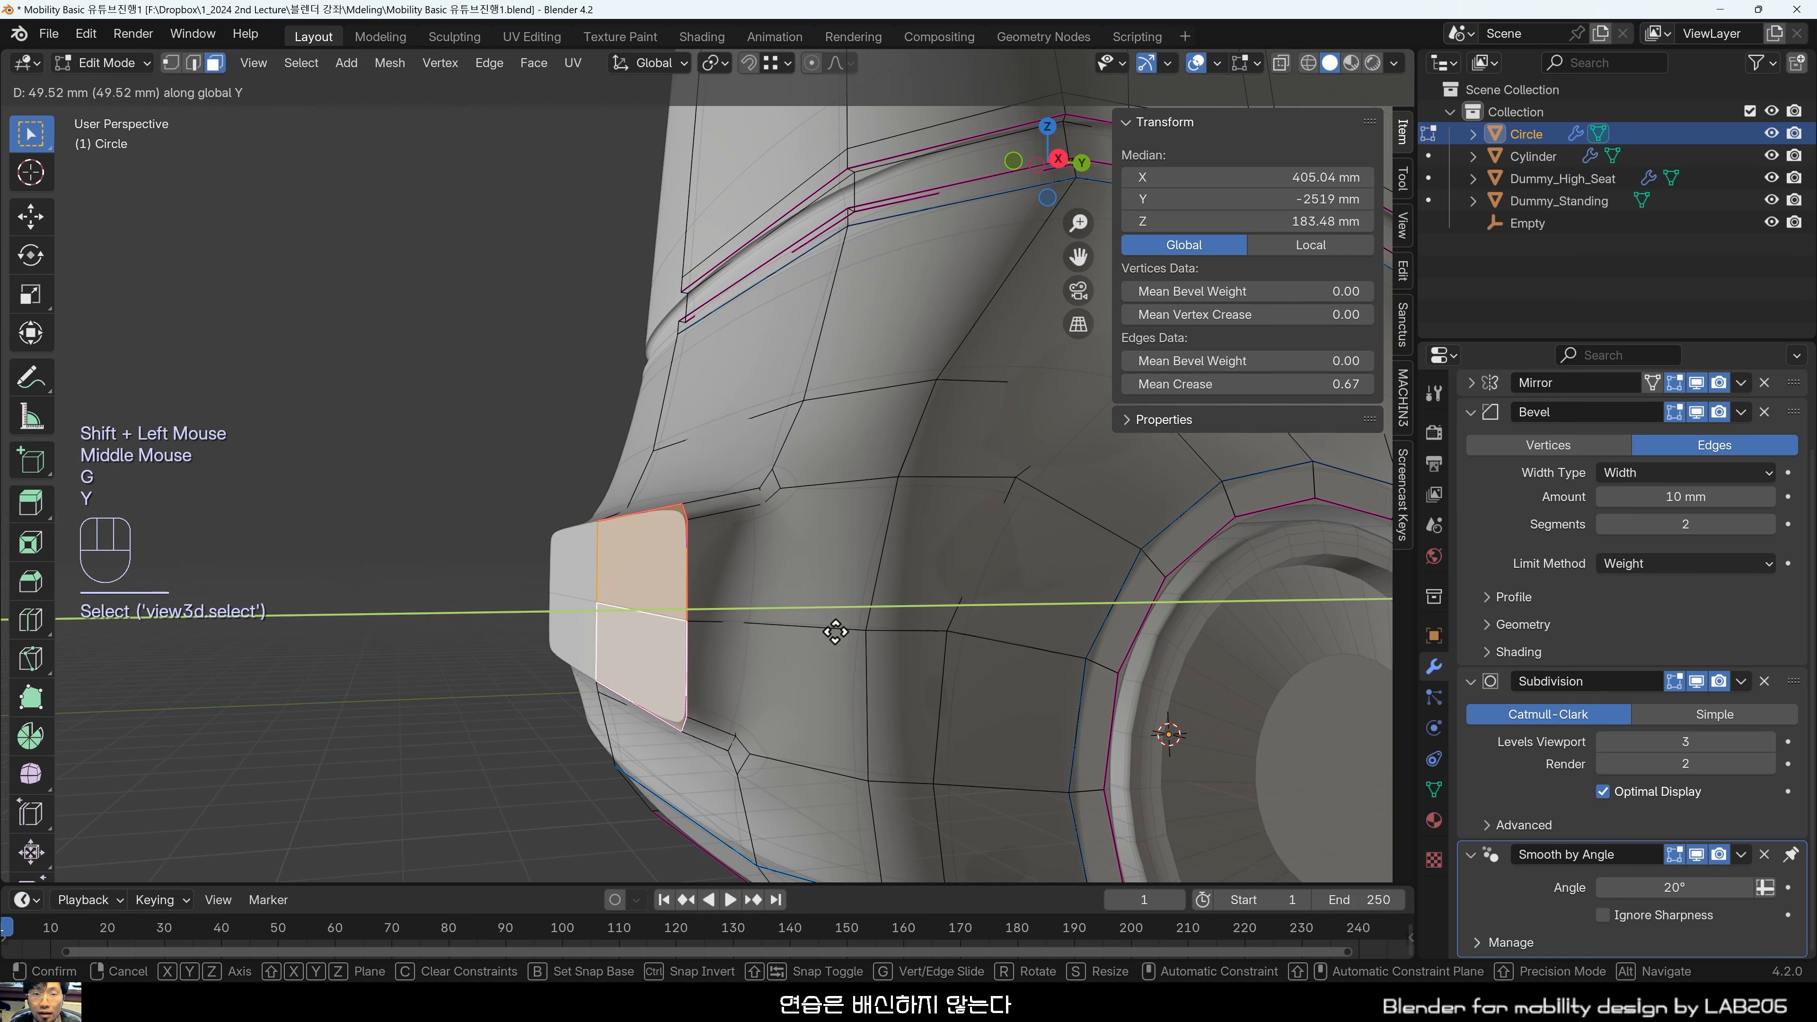
left_click(826, 629)
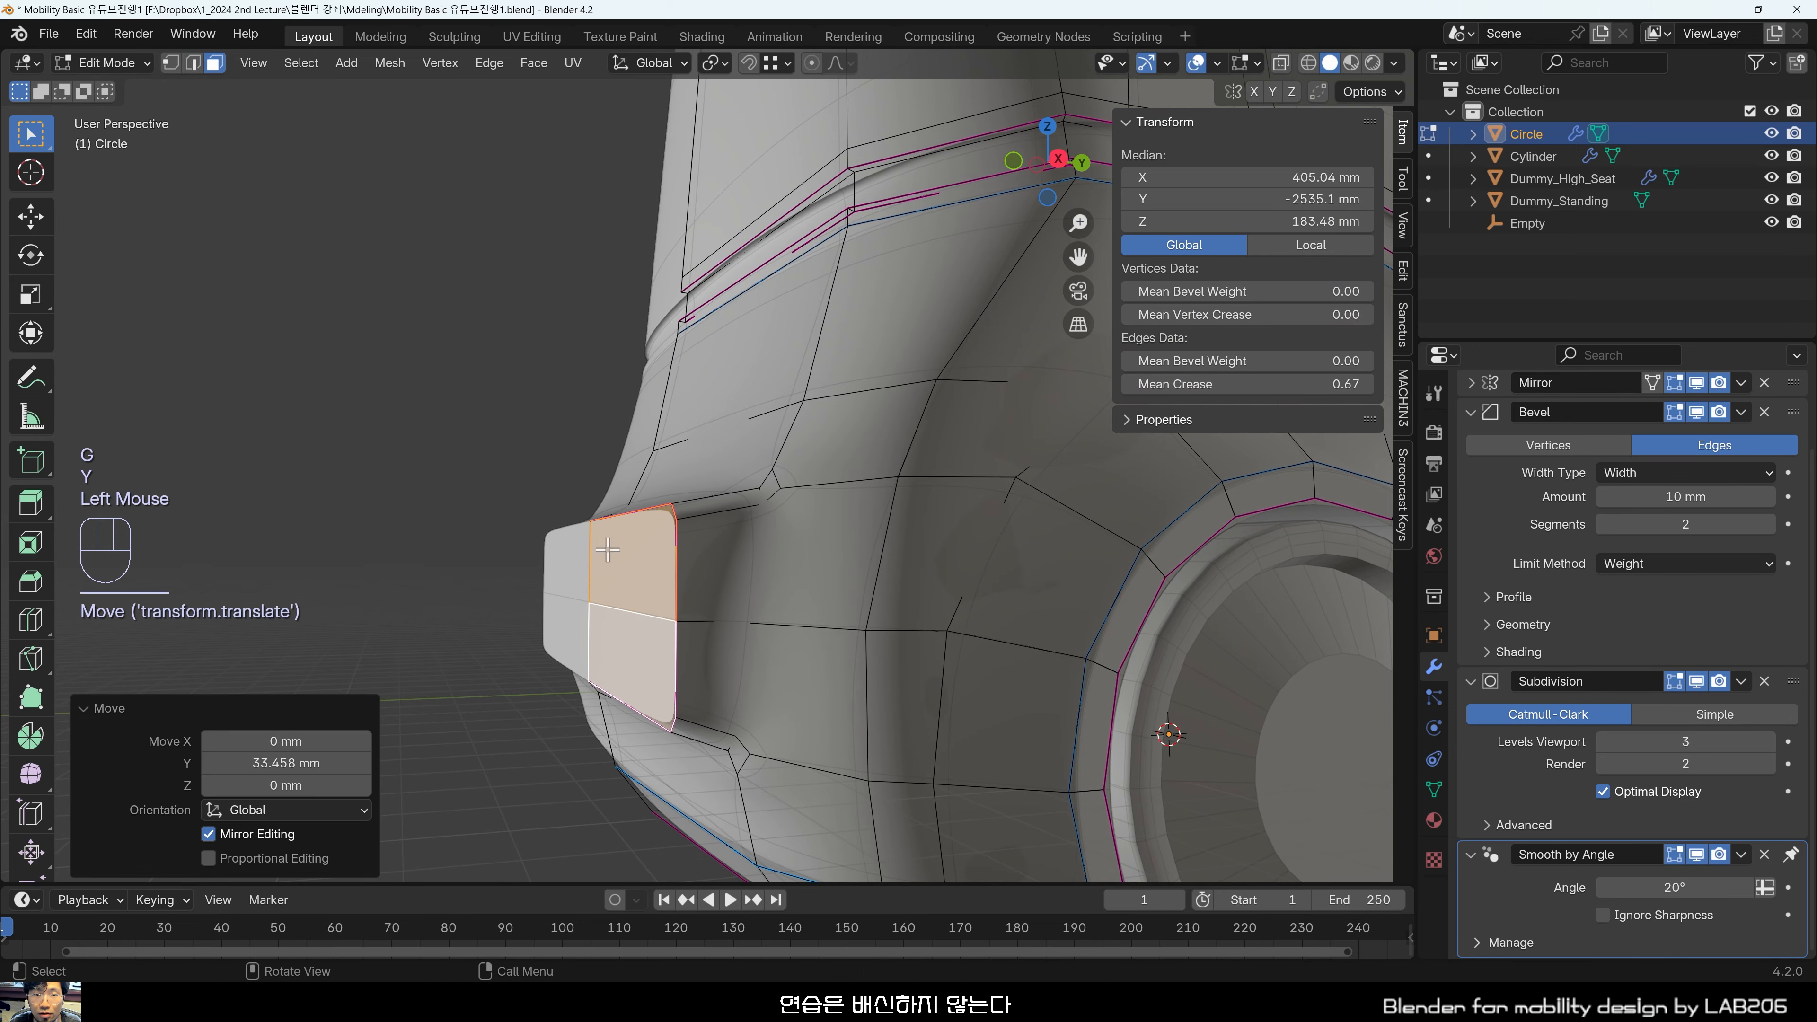
Inset the bumper's two front faces together with a thickness of 12.81 mm.
left_click(519, 528)
middle_click_drag(519, 527, 681, 532)
scroll(852, 657, "up", 2)
middle_click_drag(852, 658, 787, 572, "shift")
middle_click_drag(787, 572, 641, 558)
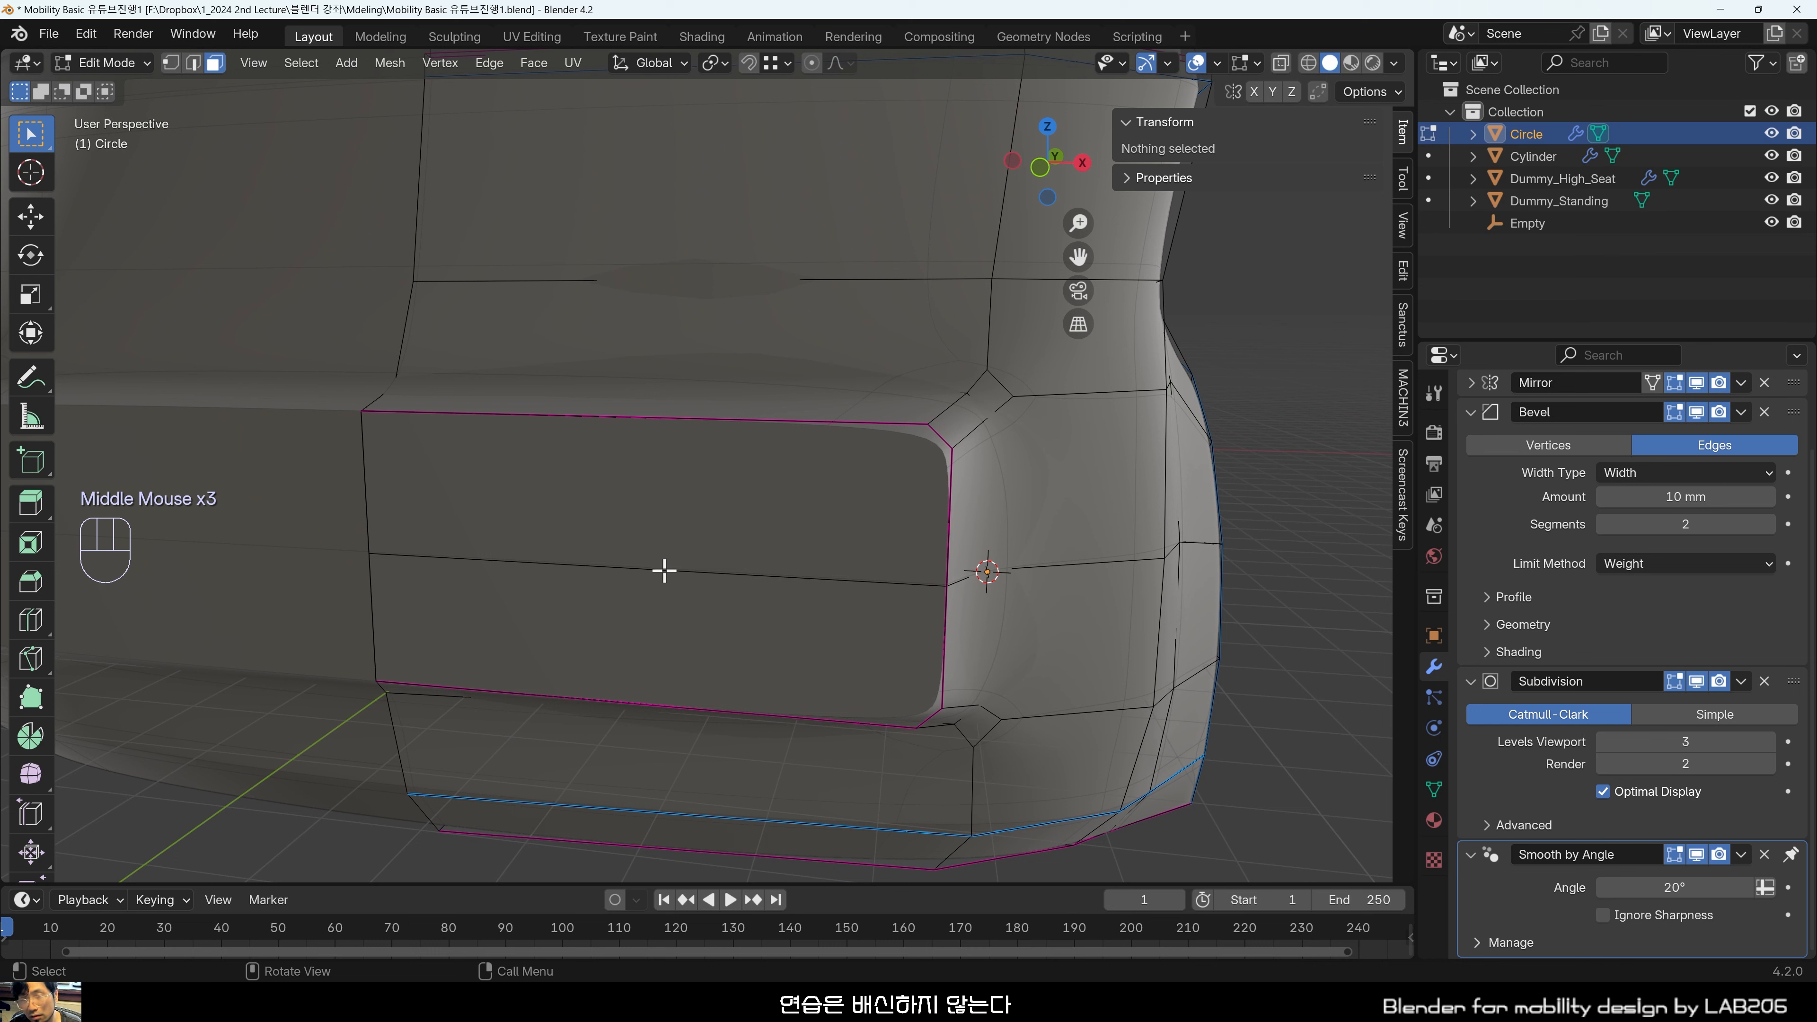
left_click(751, 488)
left_click(760, 634, "shift")
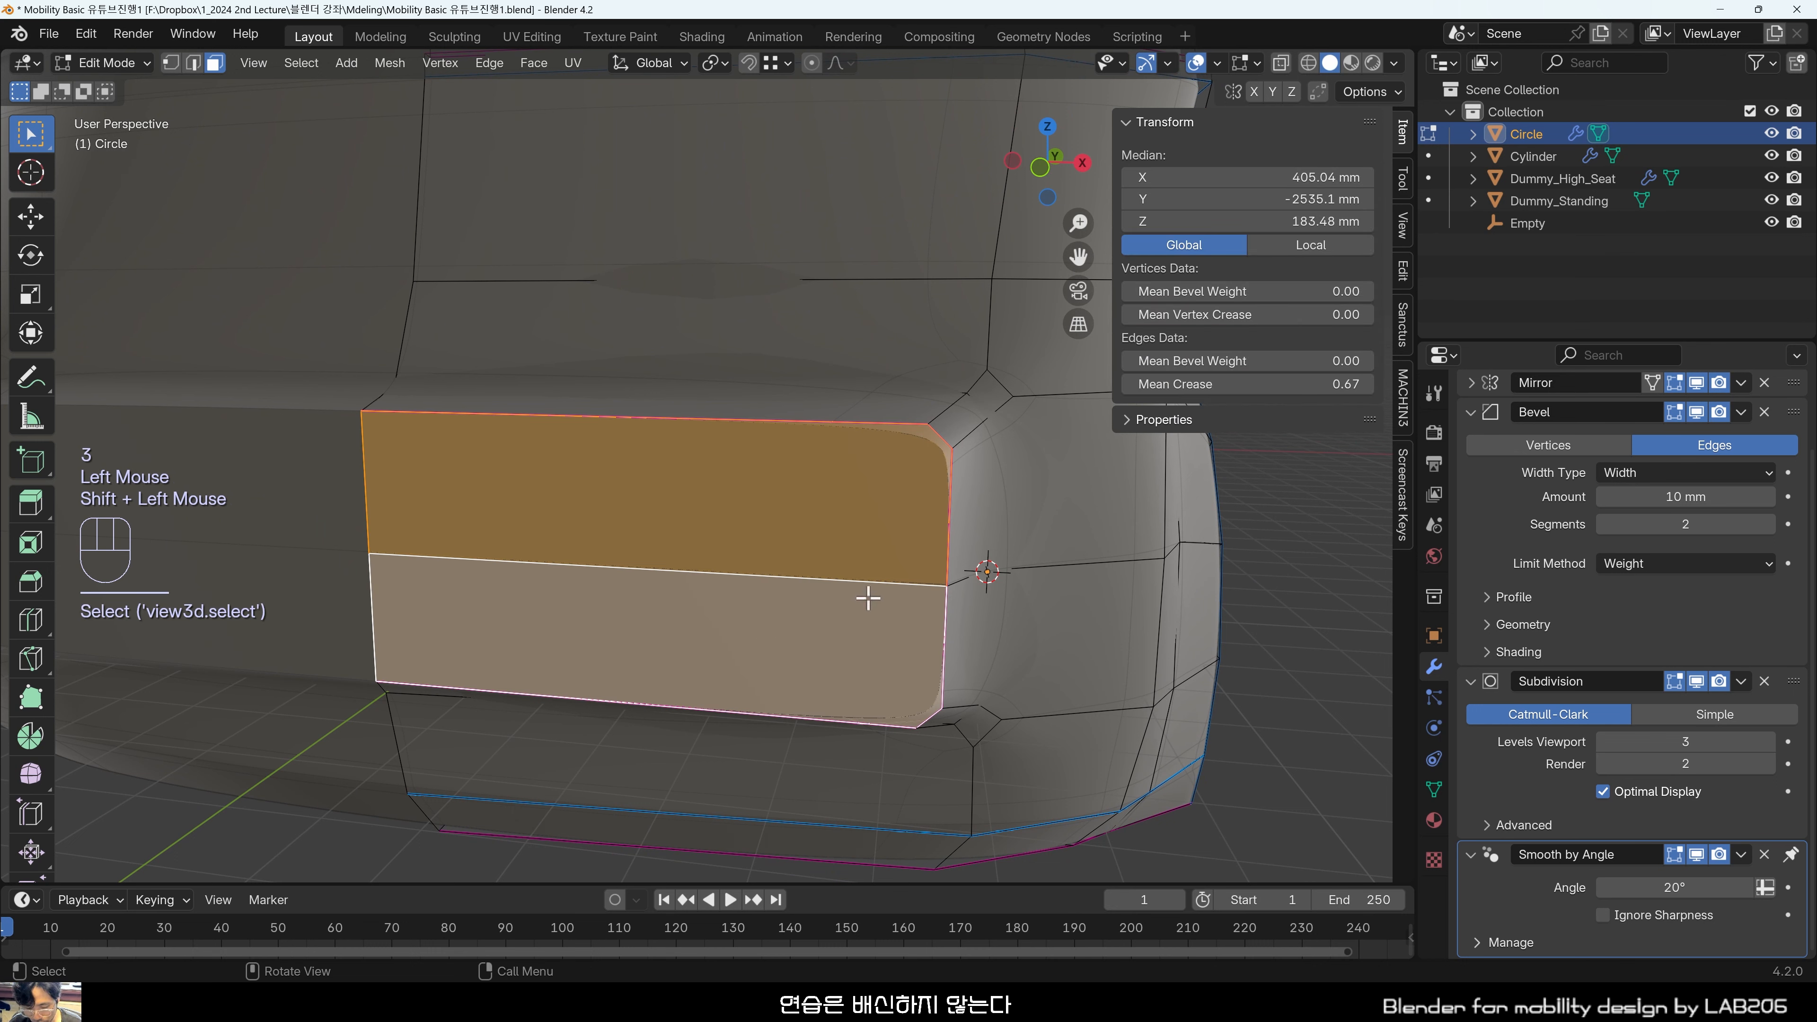
key("i")
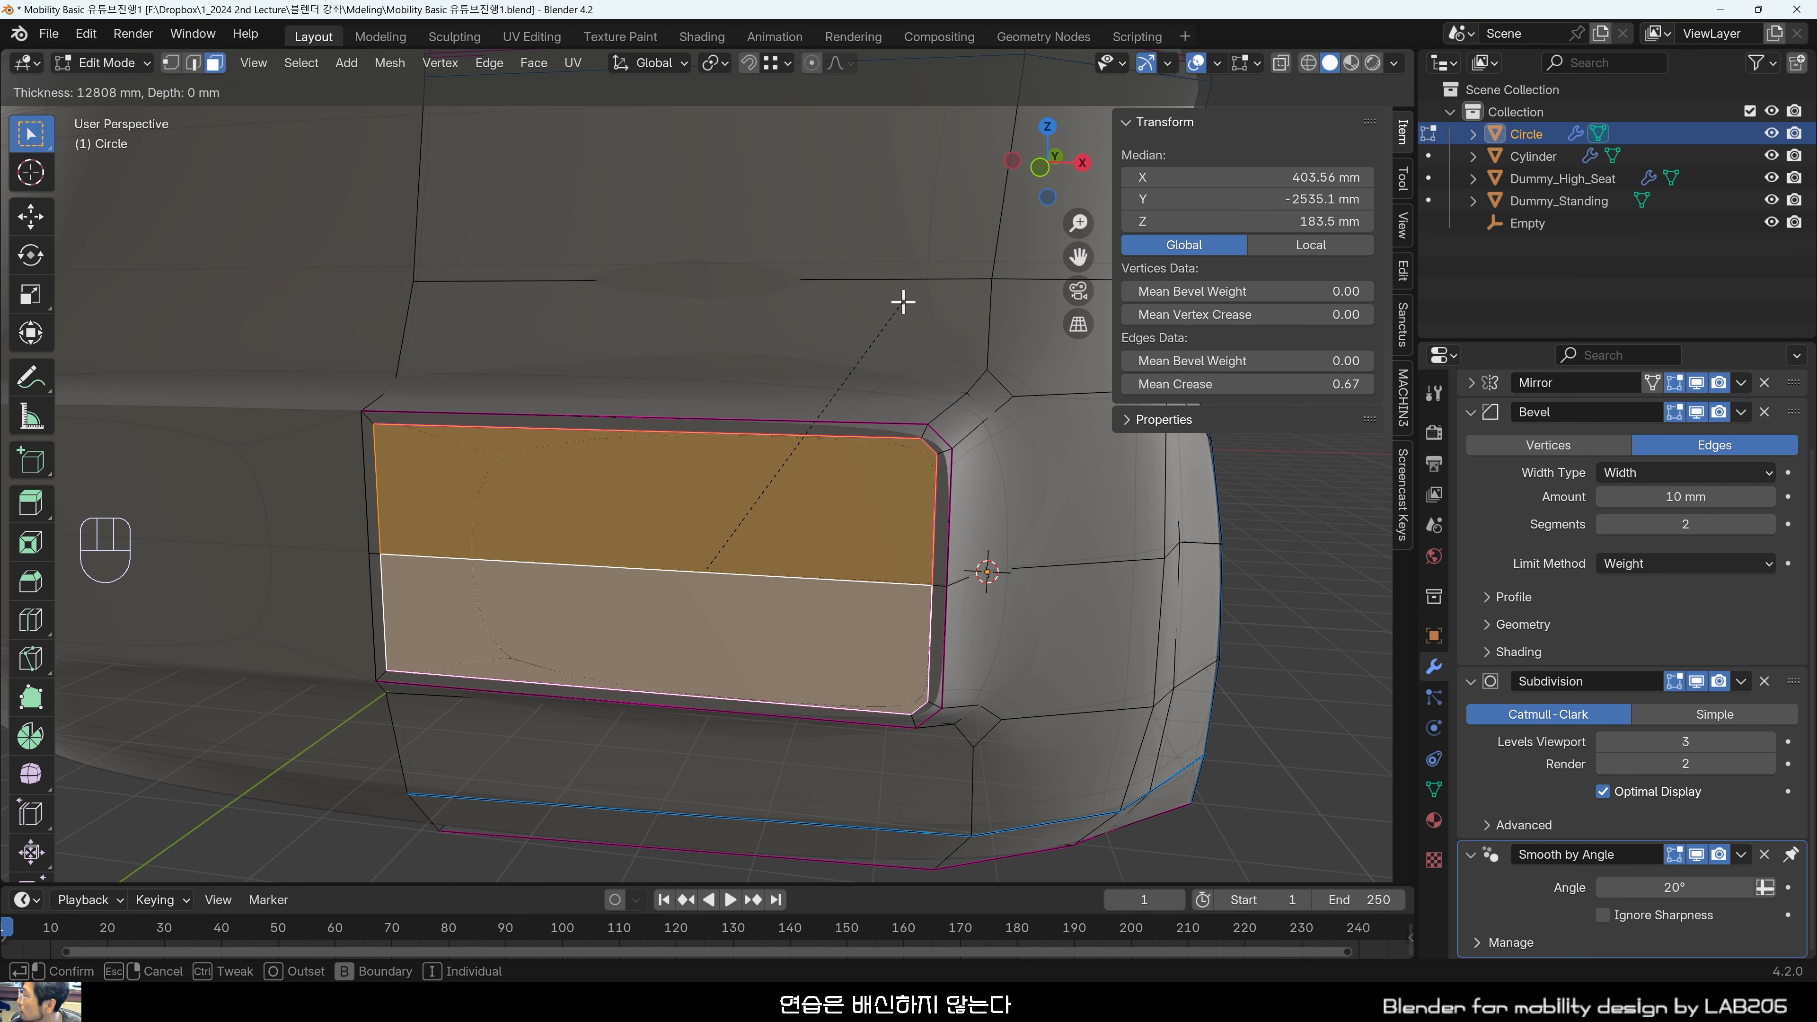
left_click(903, 301)
Extrude the inset bumper faces 15.876 mm inward along their normals to form a recess.
scroll(912, 532, "up", 2)
middle_click_drag(859, 545, 923, 591)
scroll(859, 515, "down", 1)
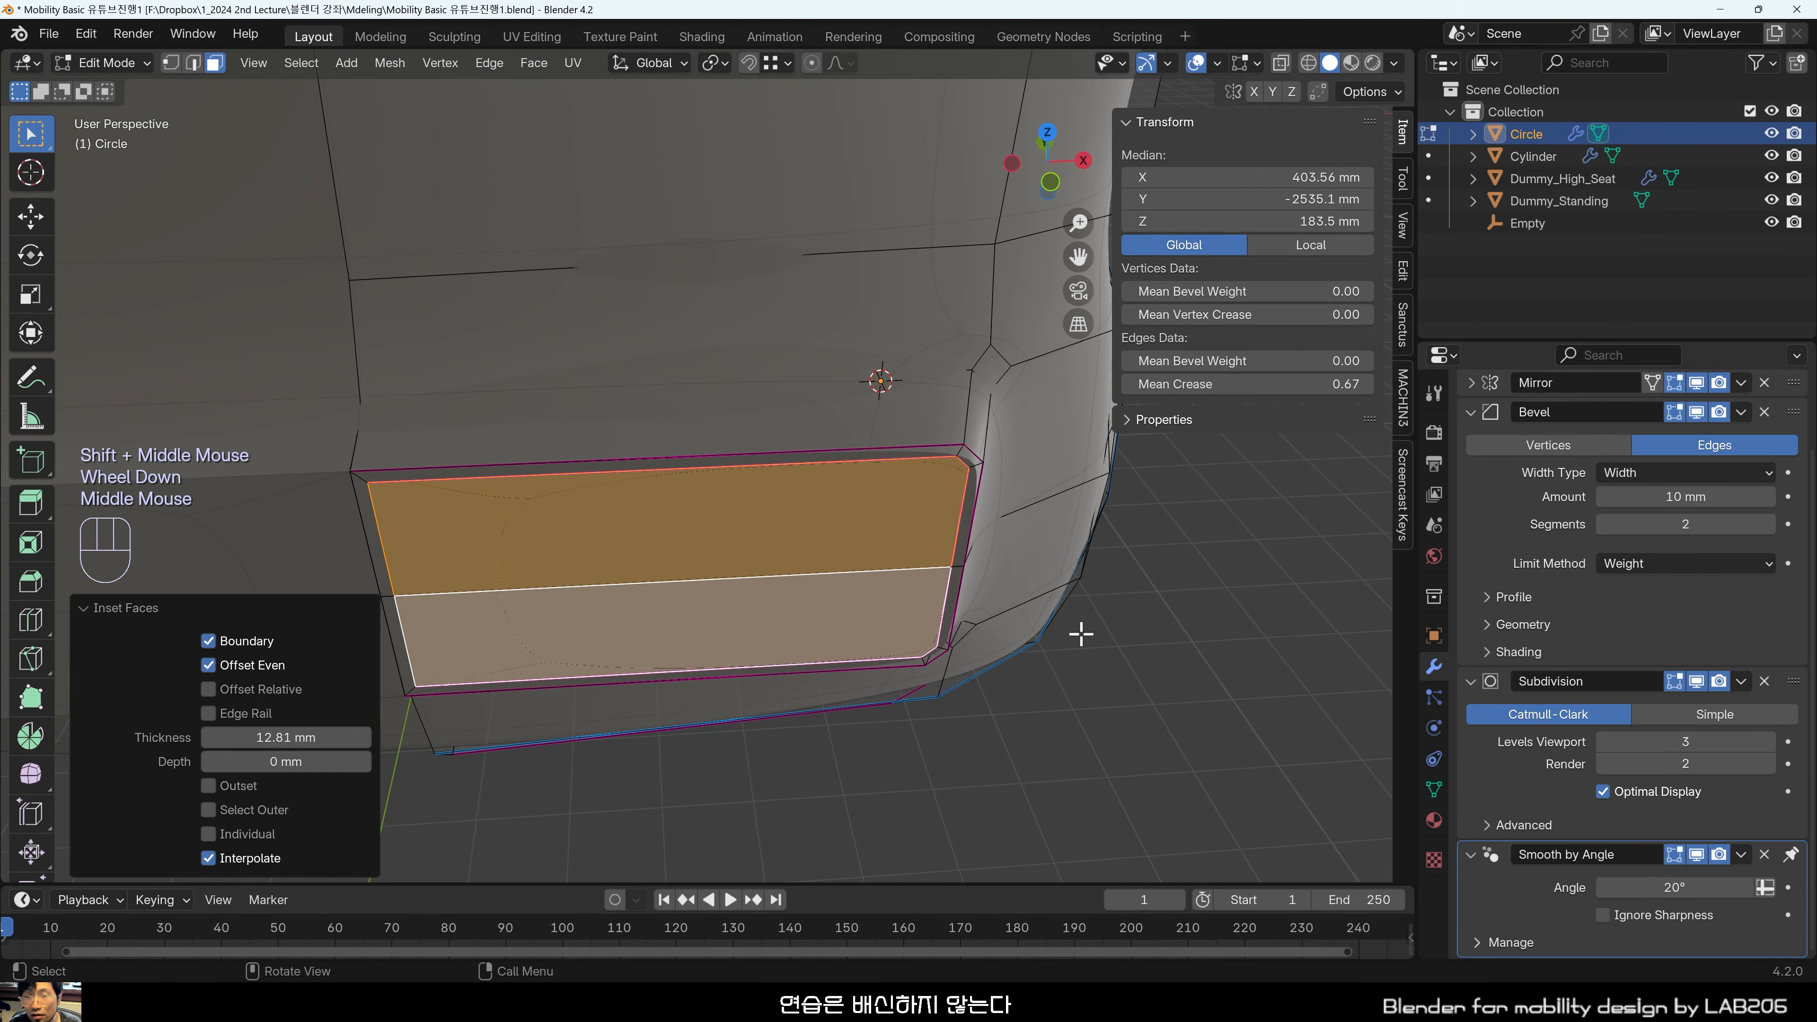
key("e")
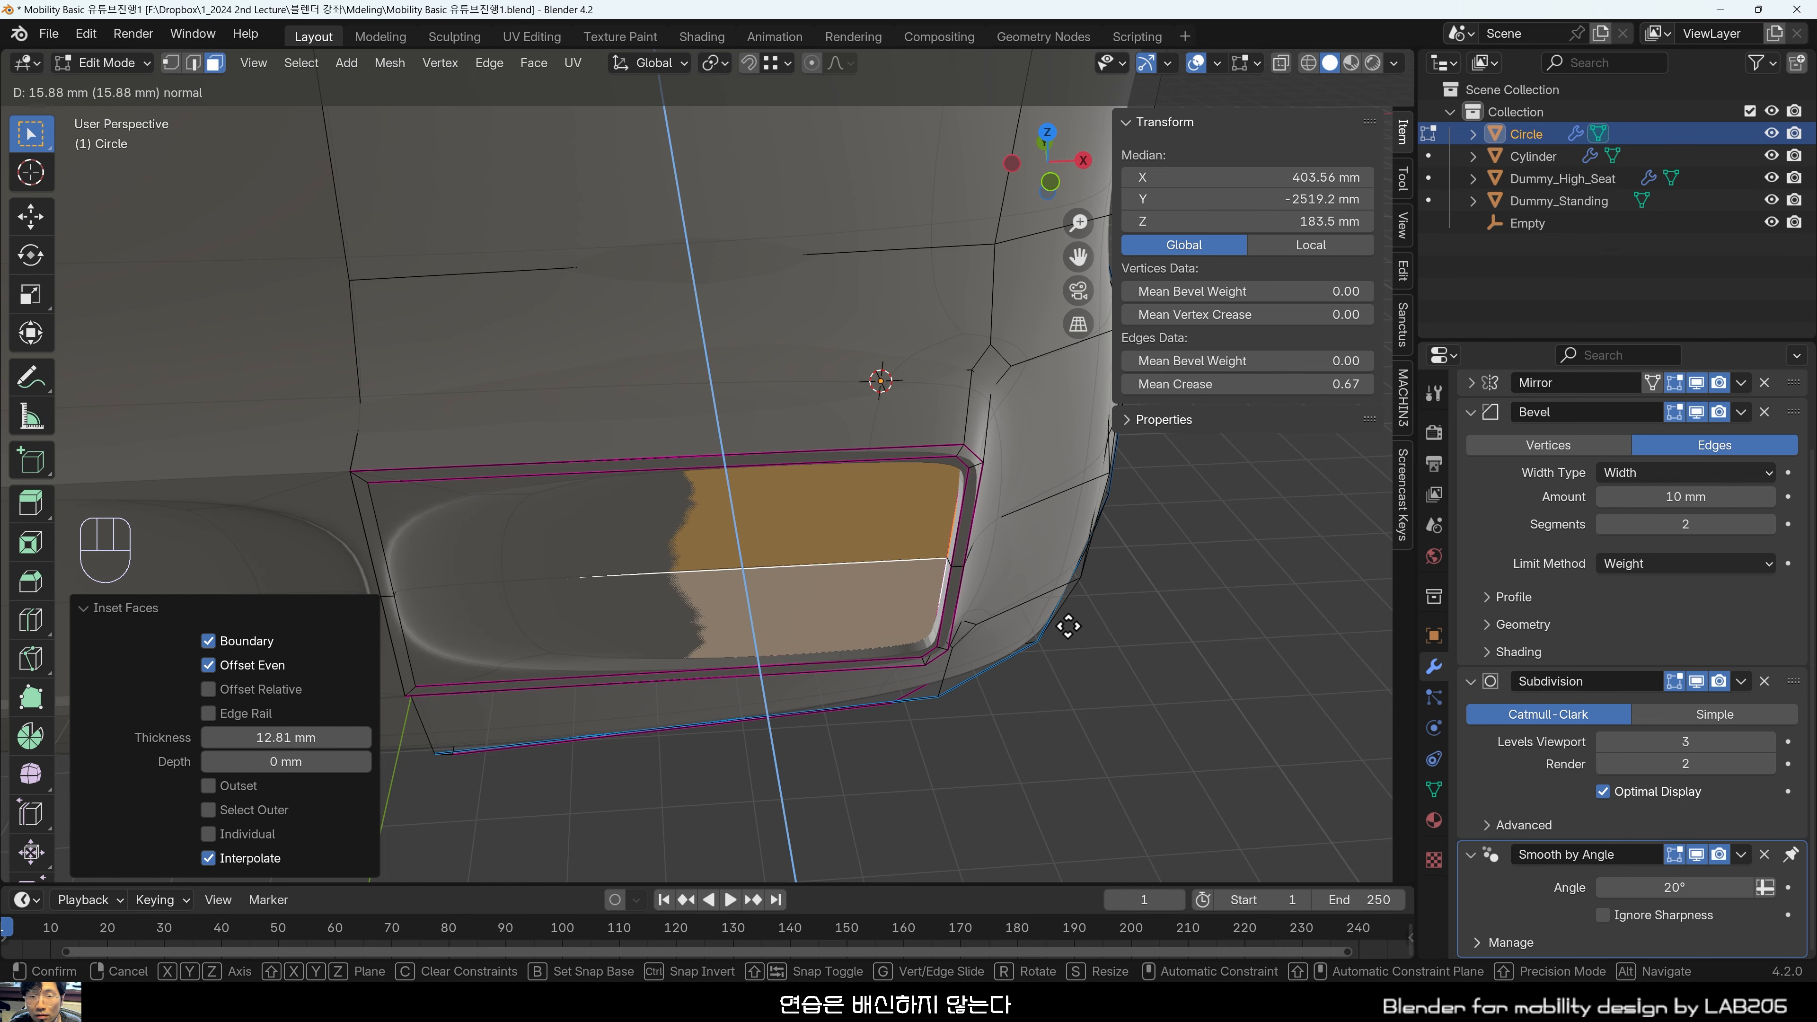
left_click(1068, 627)
middle_click_drag(1016, 645, 612, 473)
Examine the recess where it meets the mirror centre line, using Object Mode and X-ray.
scroll(612, 472, "up", 2)
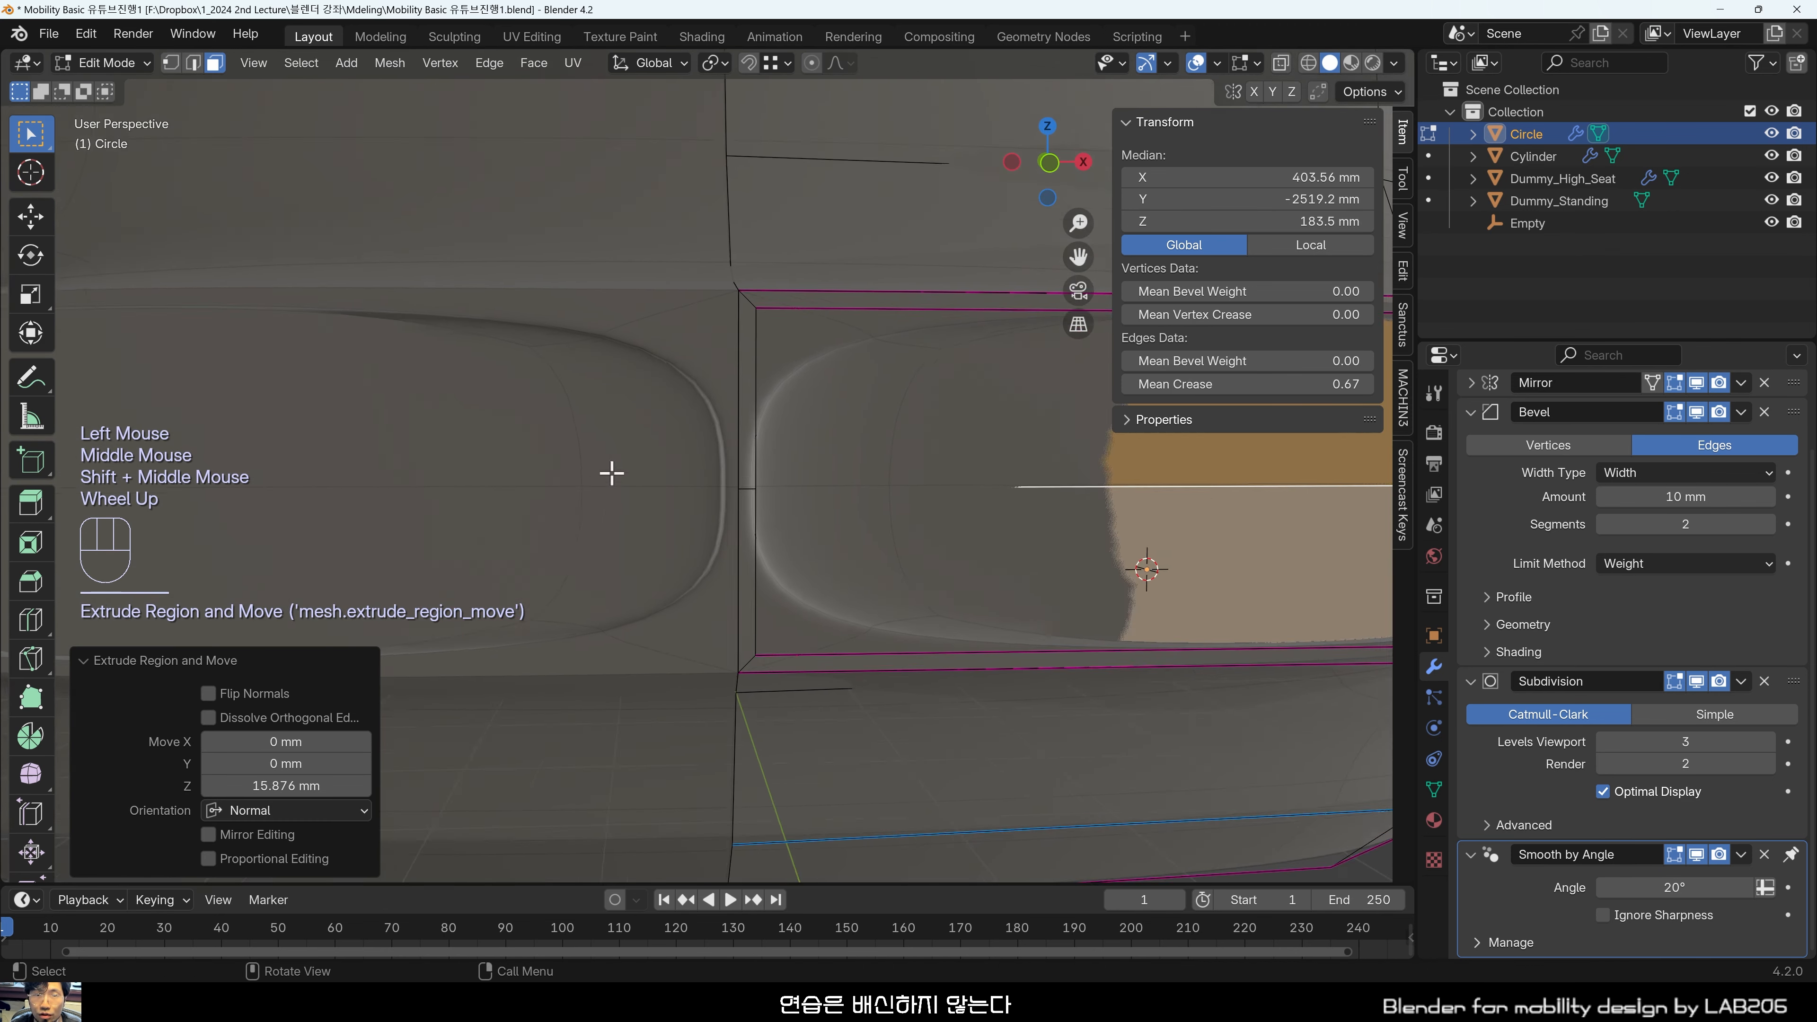
scroll(709, 447, "up", 1)
middle_click_drag(775, 322, 499, 446, "shift")
key("Tab")
key("Tab")
key("alt+z")
scroll(356, 408, "up", 2)
scroll(356, 408, "up", 1)
middle_click_drag(503, 349, 386, 393)
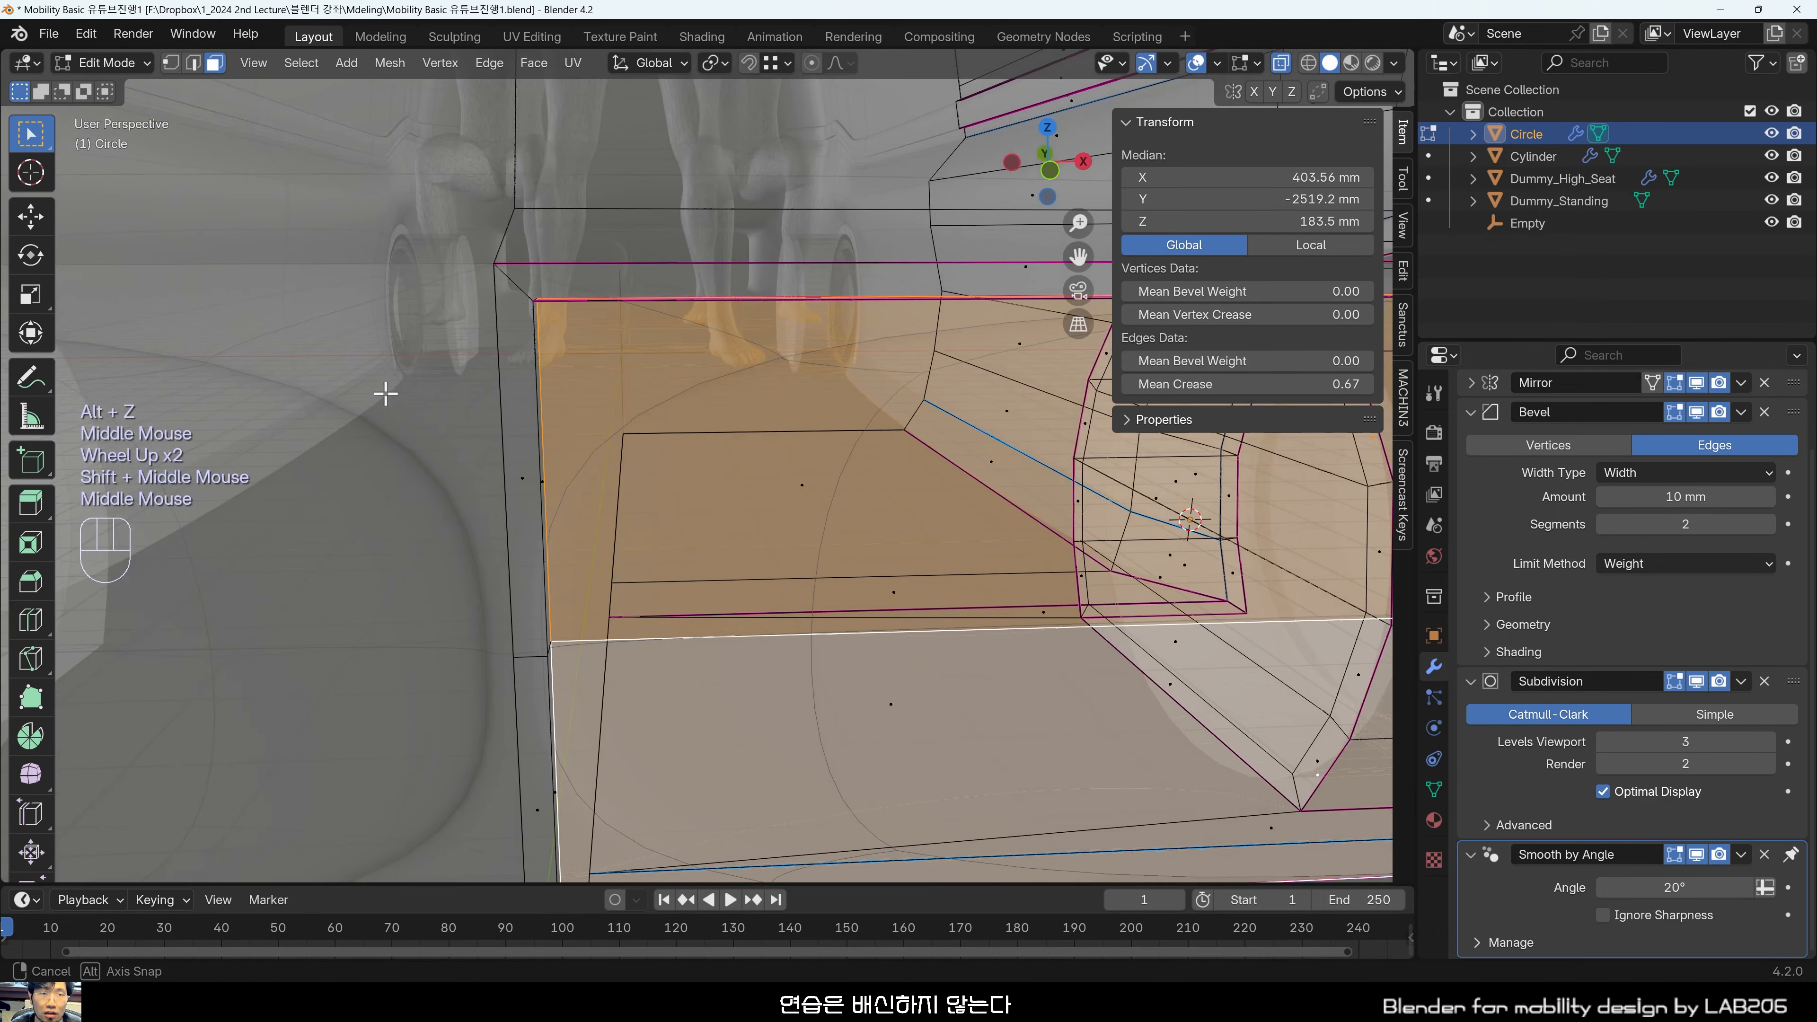
middle_click_drag(552, 367, 583, 427, "shift")
Delete the four narrow border and recess side-wall faces running vertically along the bumper's centre line.
left_click(523, 458)
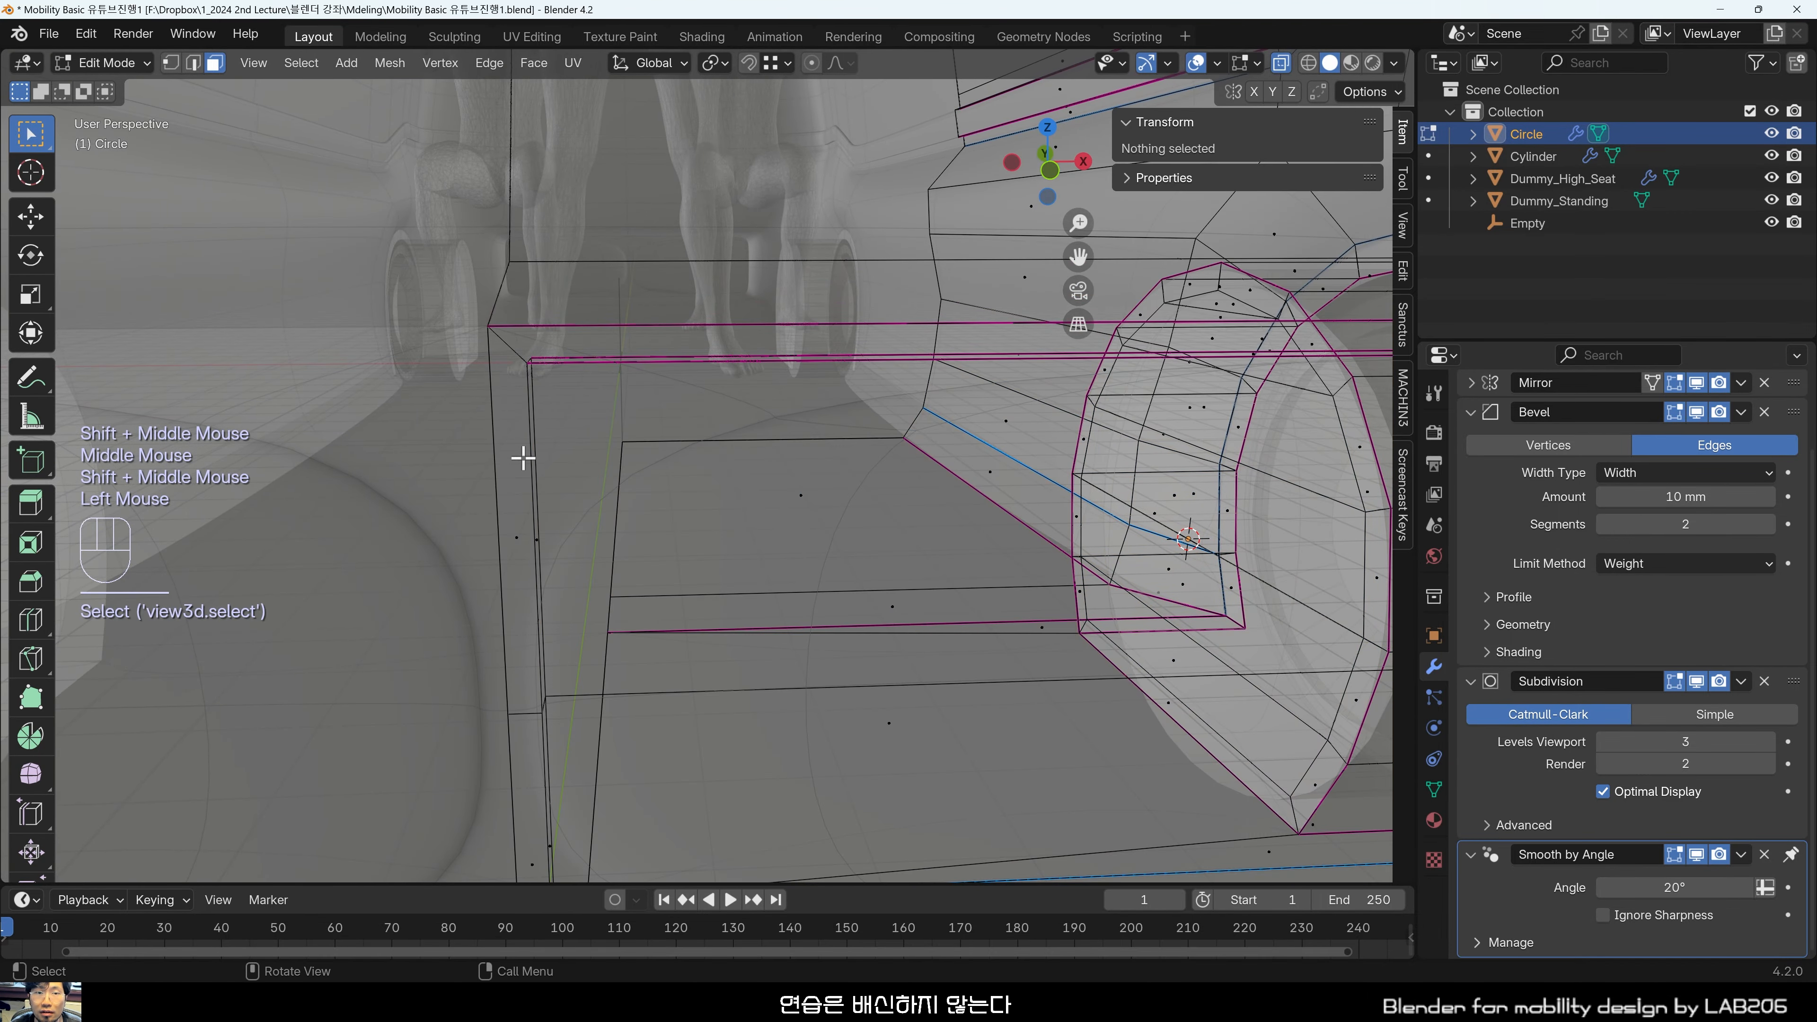
scroll(629, 491, "down", 1)
mouse_move(629, 491)
middle_mouse_down()
mouse_move(642, 499)
mouse_move(474, 499)
mouse_move(427, 476)
mouse_move(608, 507)
middle_mouse_up()
scroll(608, 507, "up", 5)
left_click(528, 563)
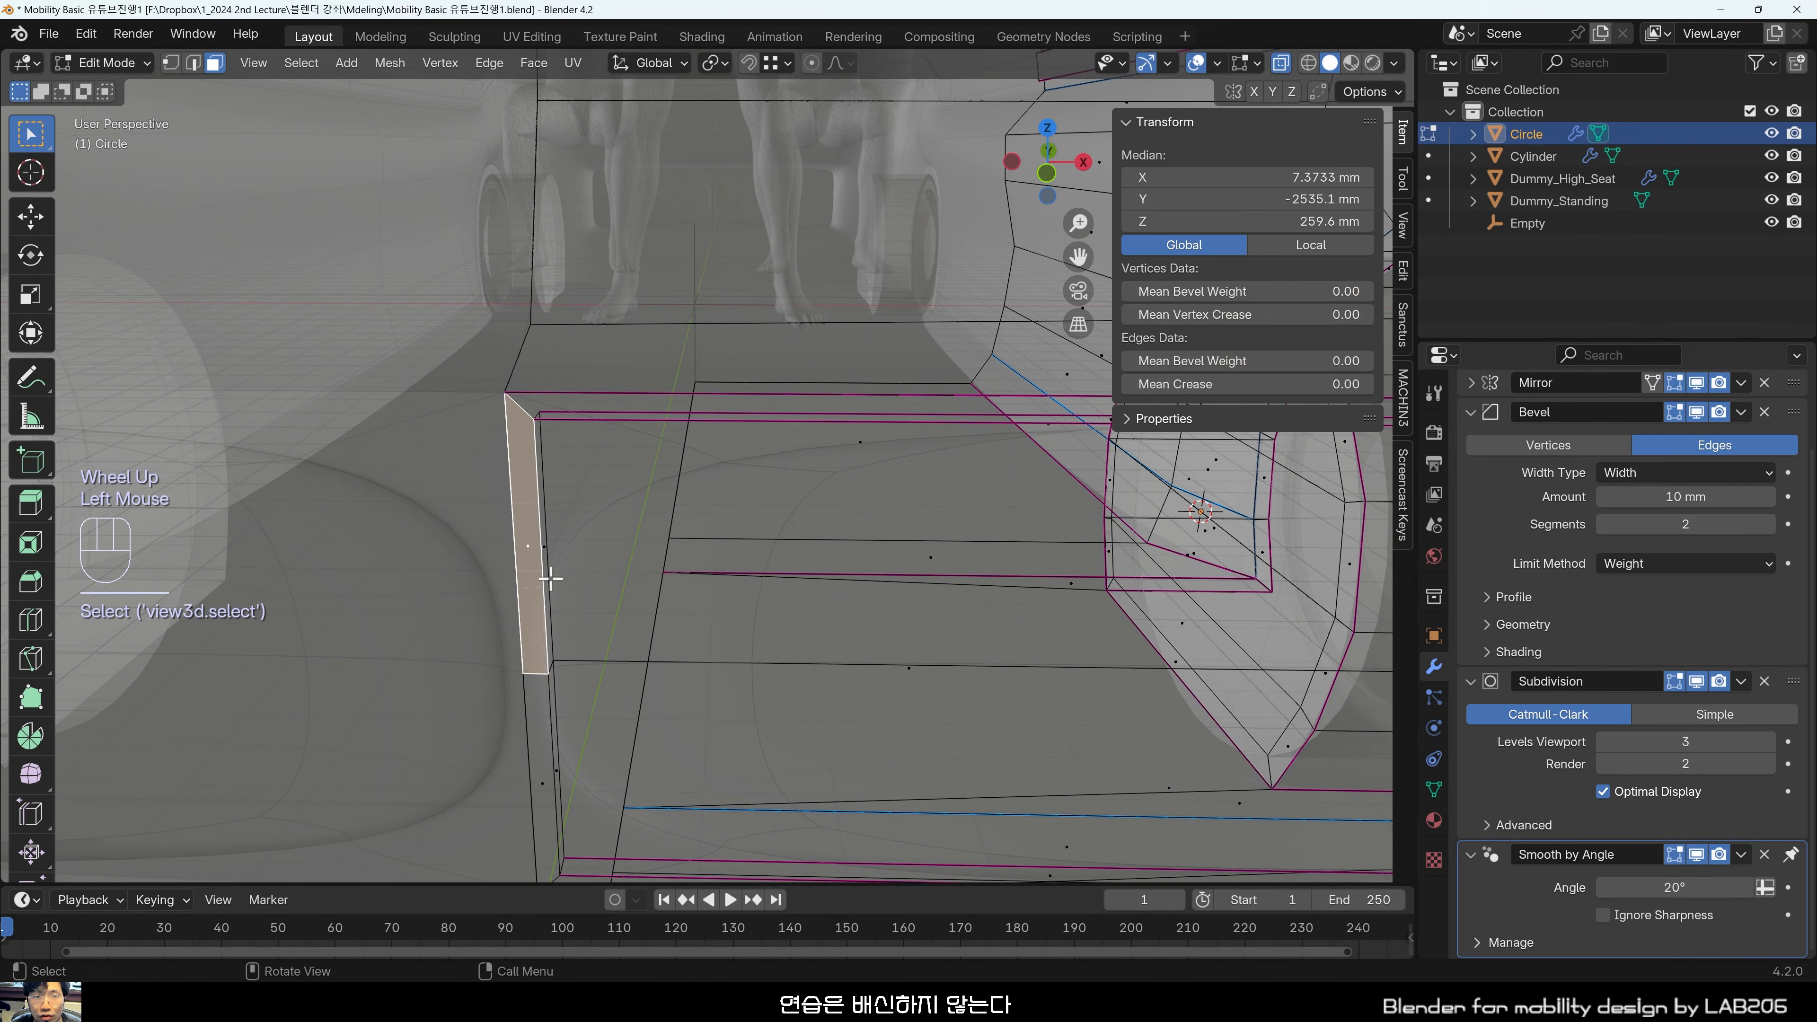
middle_click_drag(548, 573, 515, 554)
scroll(500, 532, "down", 2)
scroll(540, 611, "up", 2)
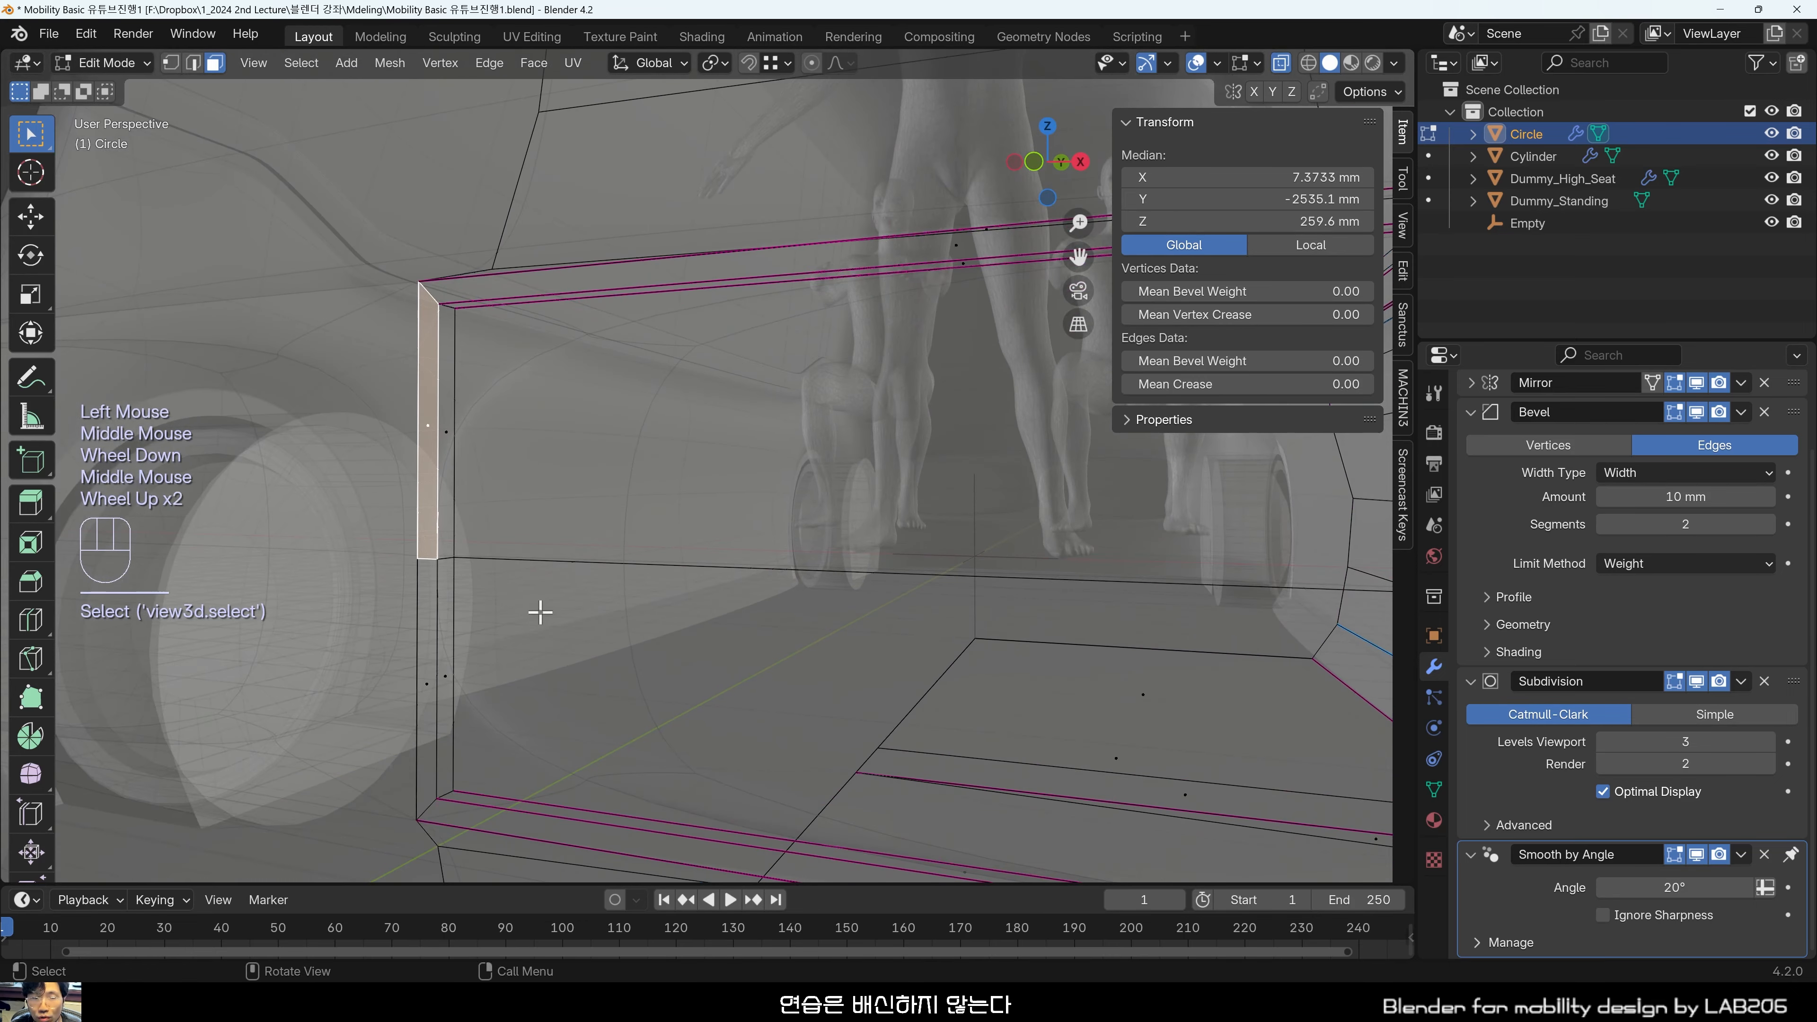
key("alt+z")
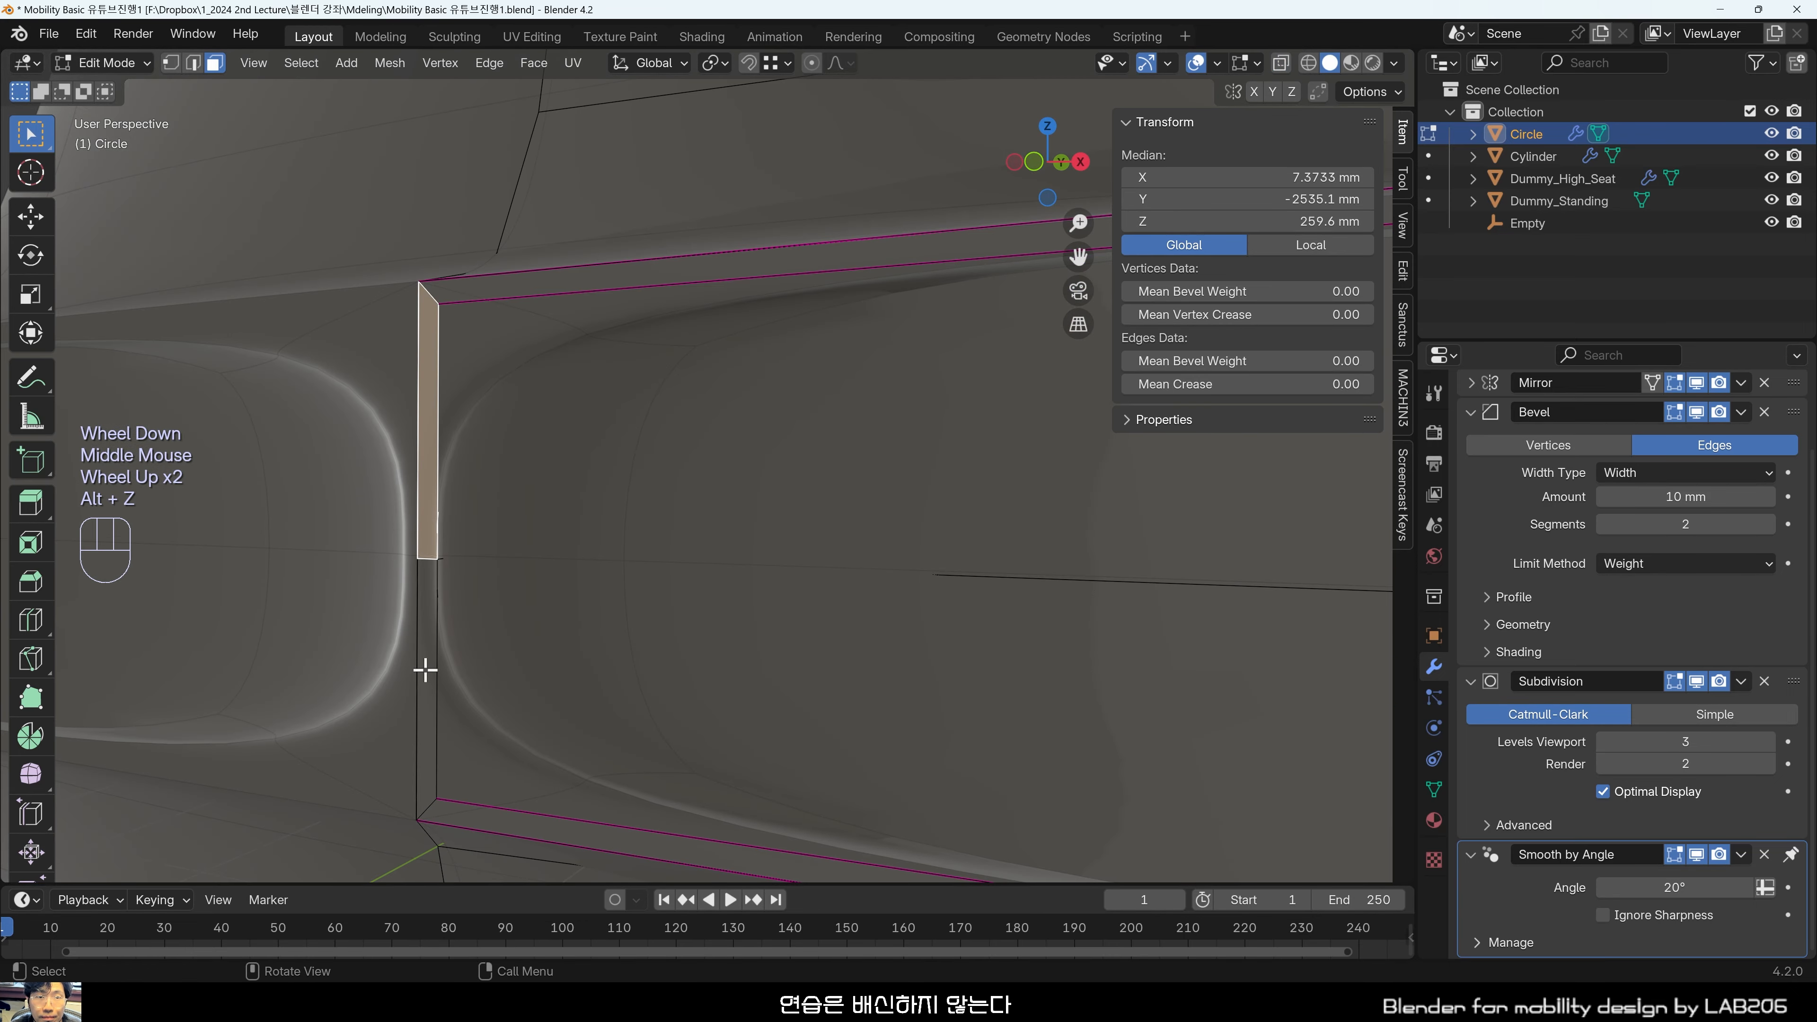
key("alt+z")
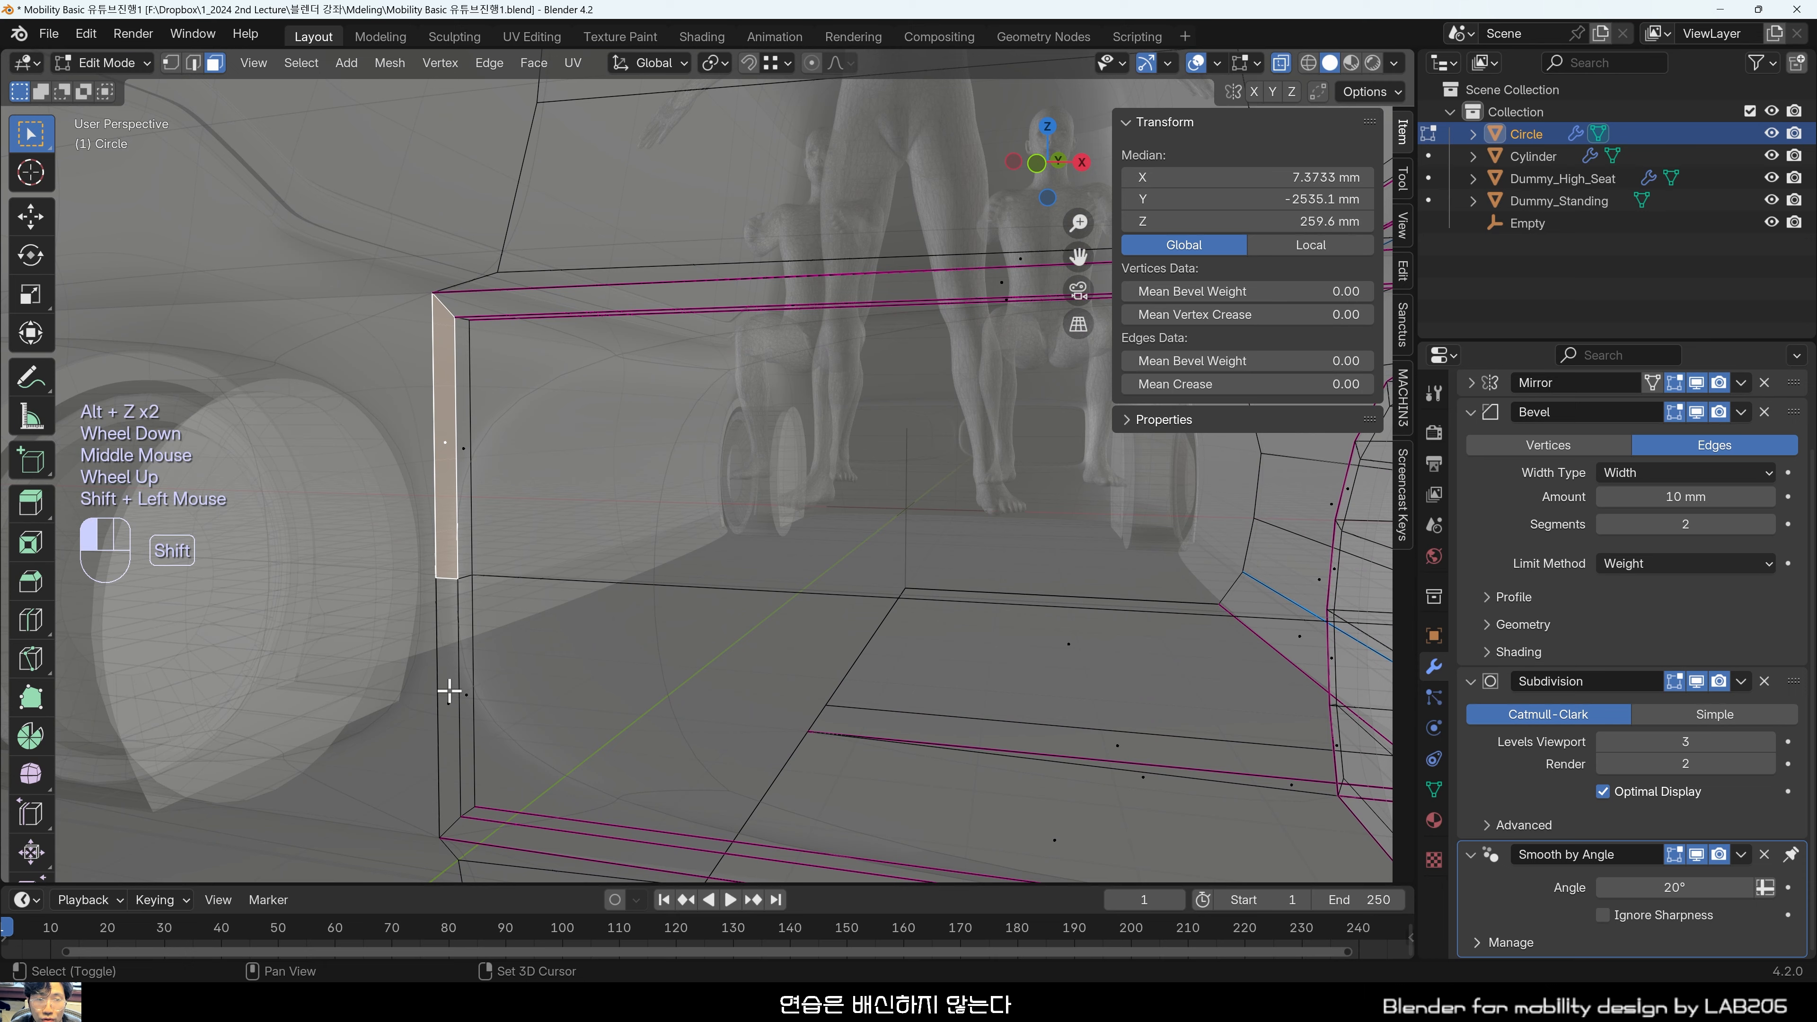
left_click(449, 691, "shift")
middle_click_drag(448, 690, 422, 679)
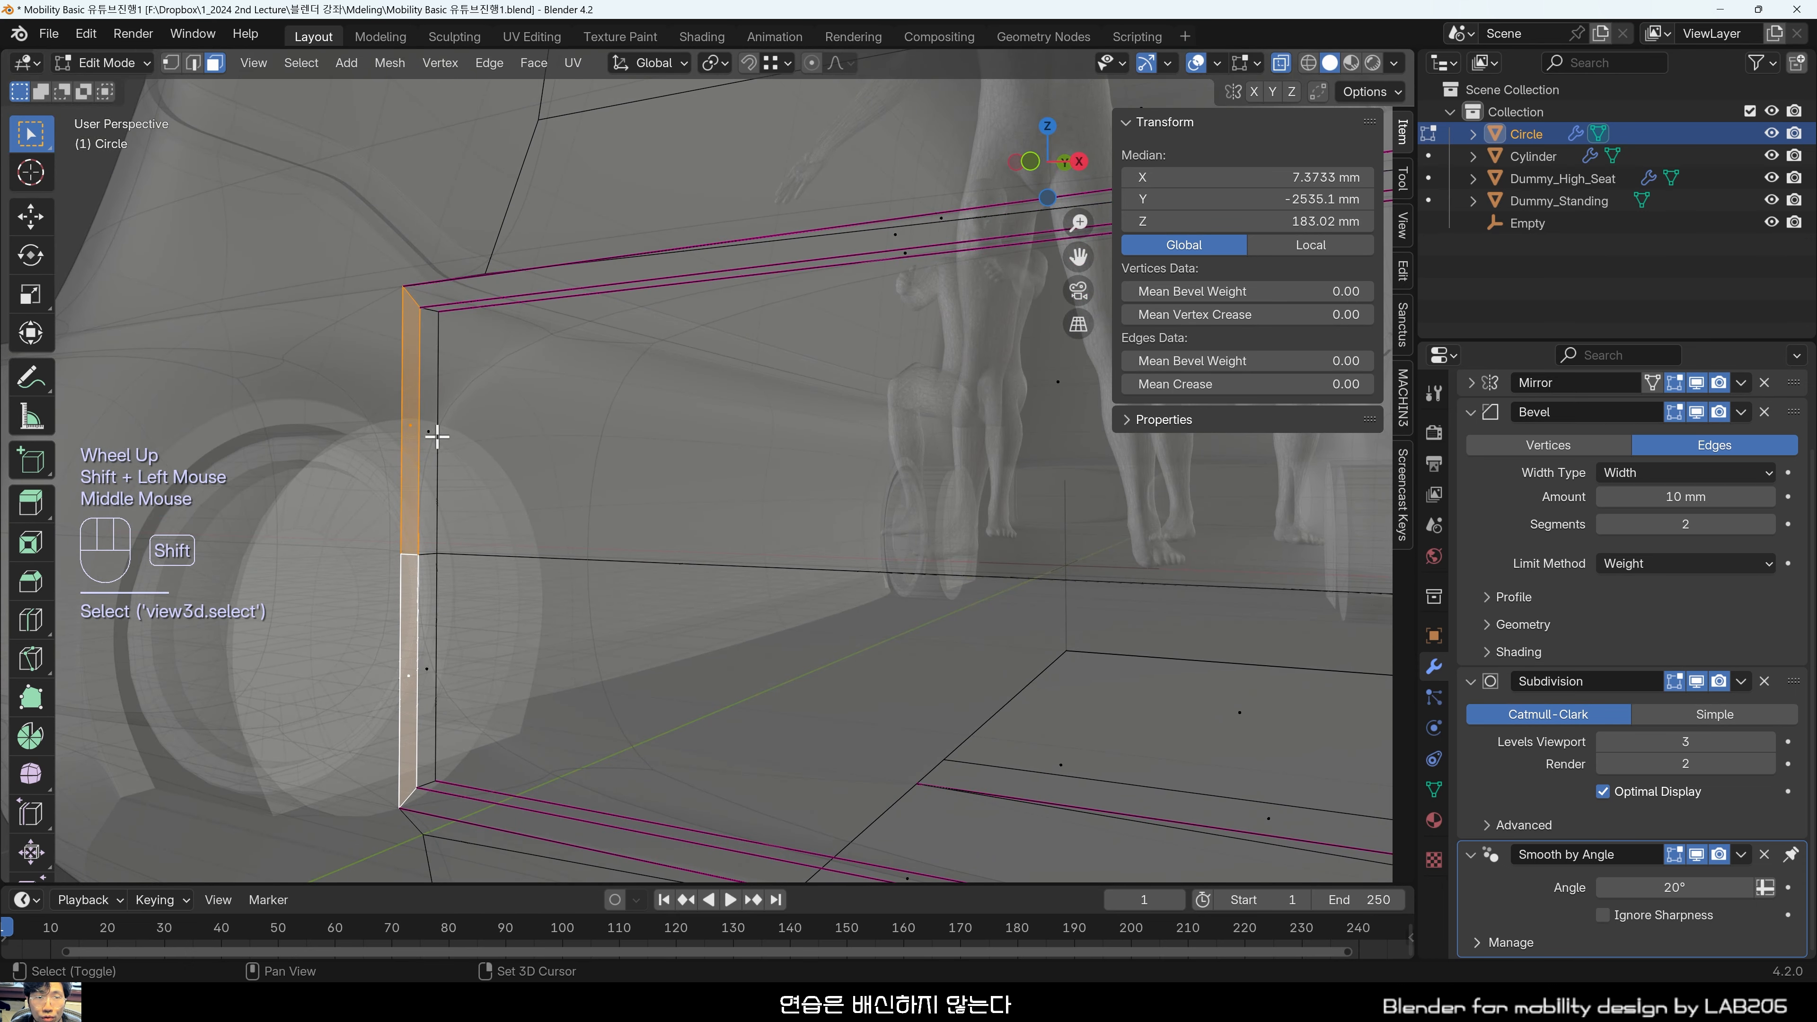
left_click(432, 432, "shift")
left_click(427, 659, "shift")
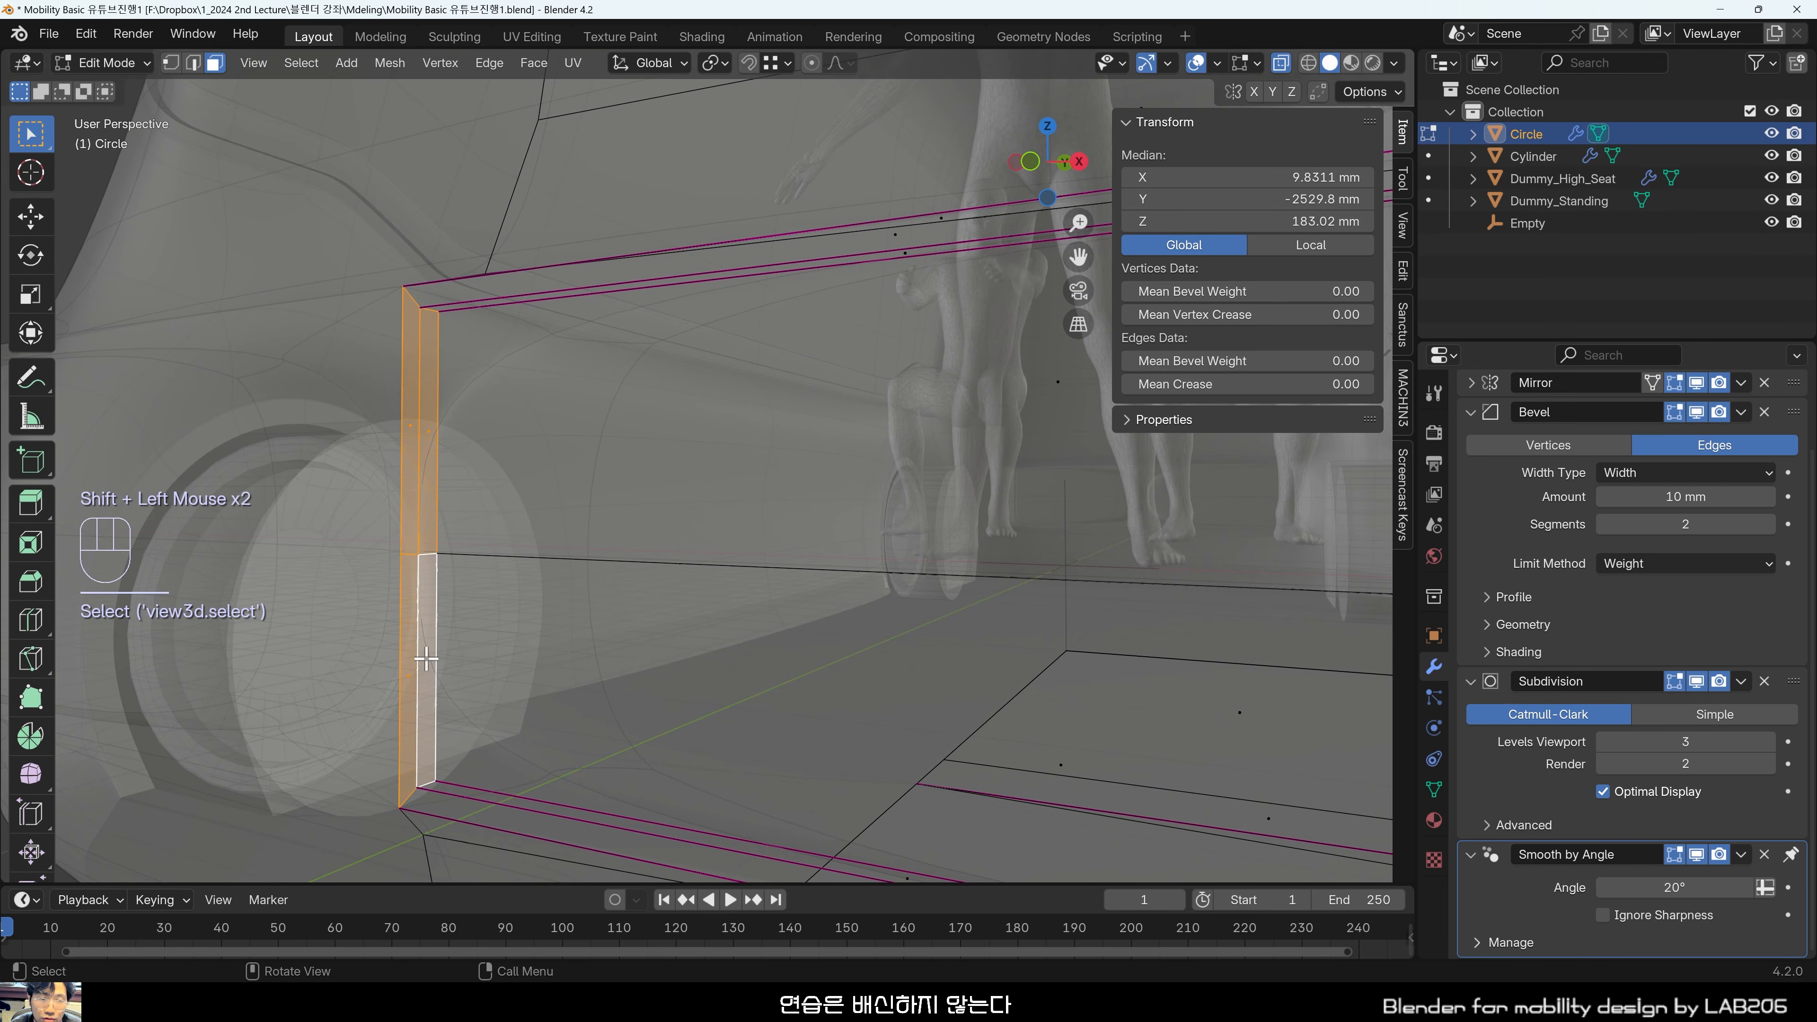
key("x")
left_click(429, 669)
Inspect the opening at the bumper's centre line with X-ray off, closing in on its upper end.
middle_click_drag(426, 657, 799, 568)
key("grave")
scroll(593, 637, "down", 2)
key("alt+z")
scroll(510, 442, "up", 3)
middle_click_drag(510, 442, 531, 325)
scroll(694, 343, "up", 1)
scroll(720, 251, "up", 1)
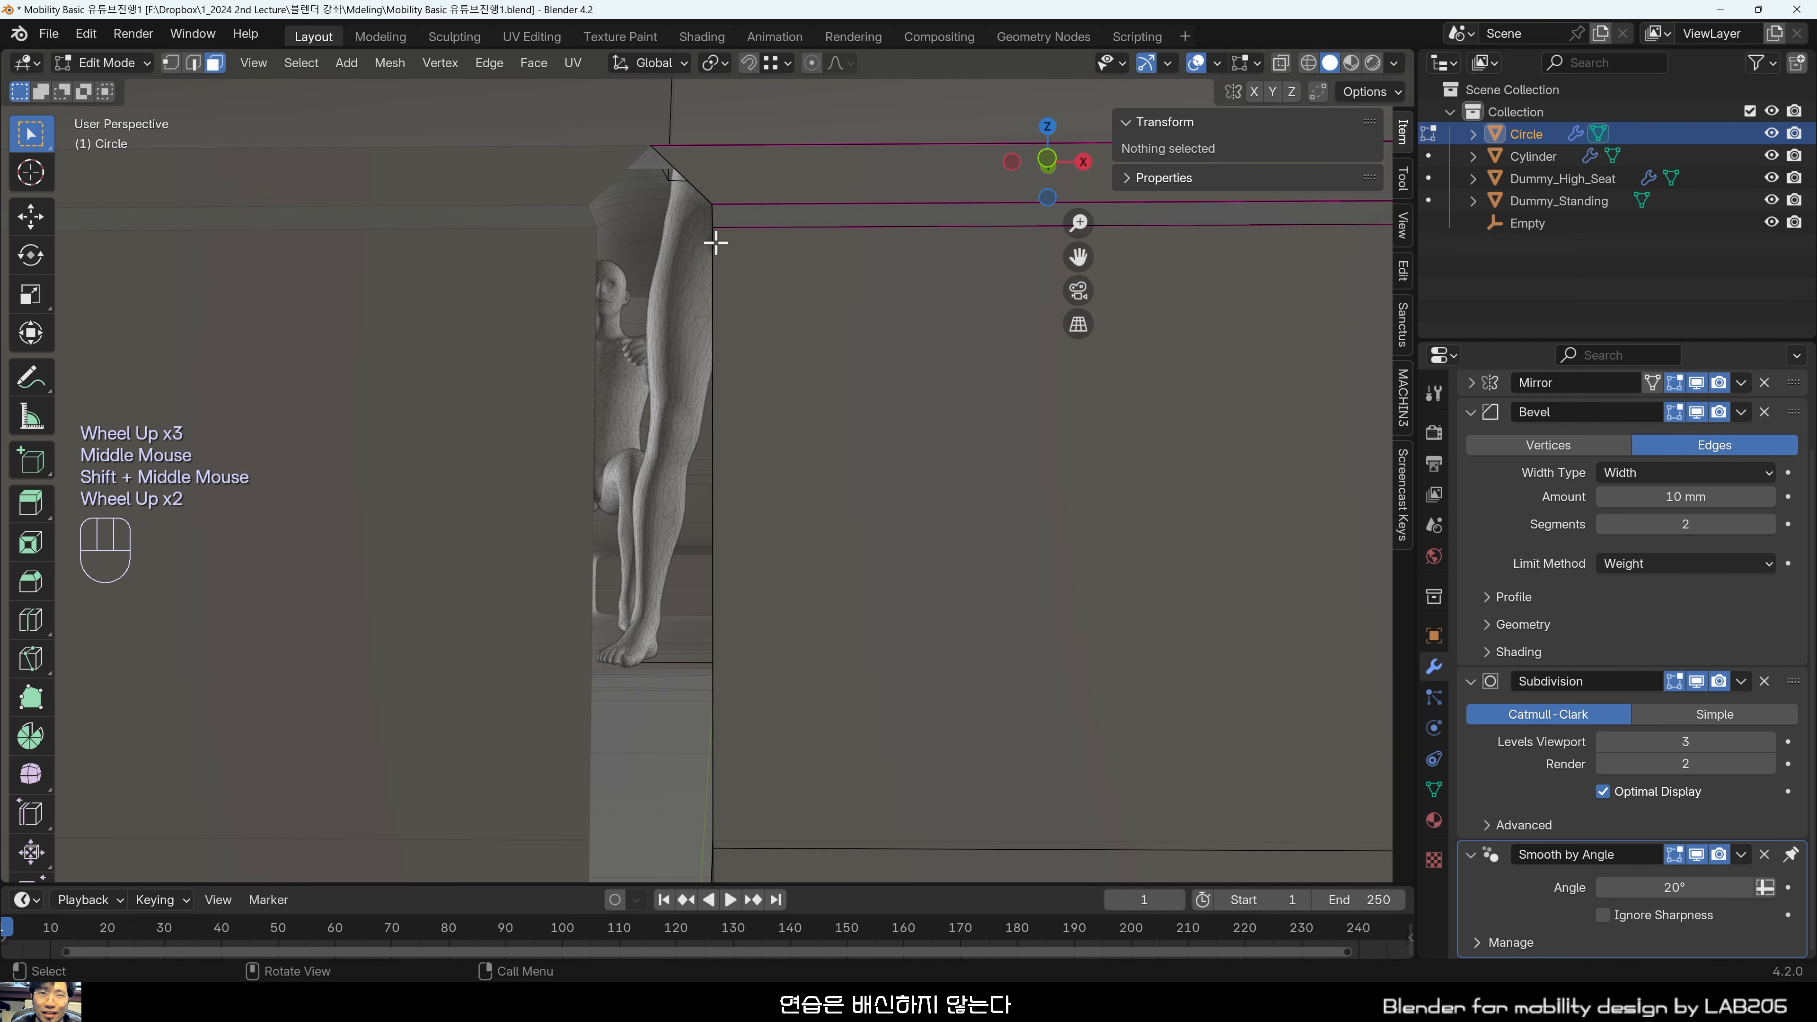
key("2")
left_click(856, 208)
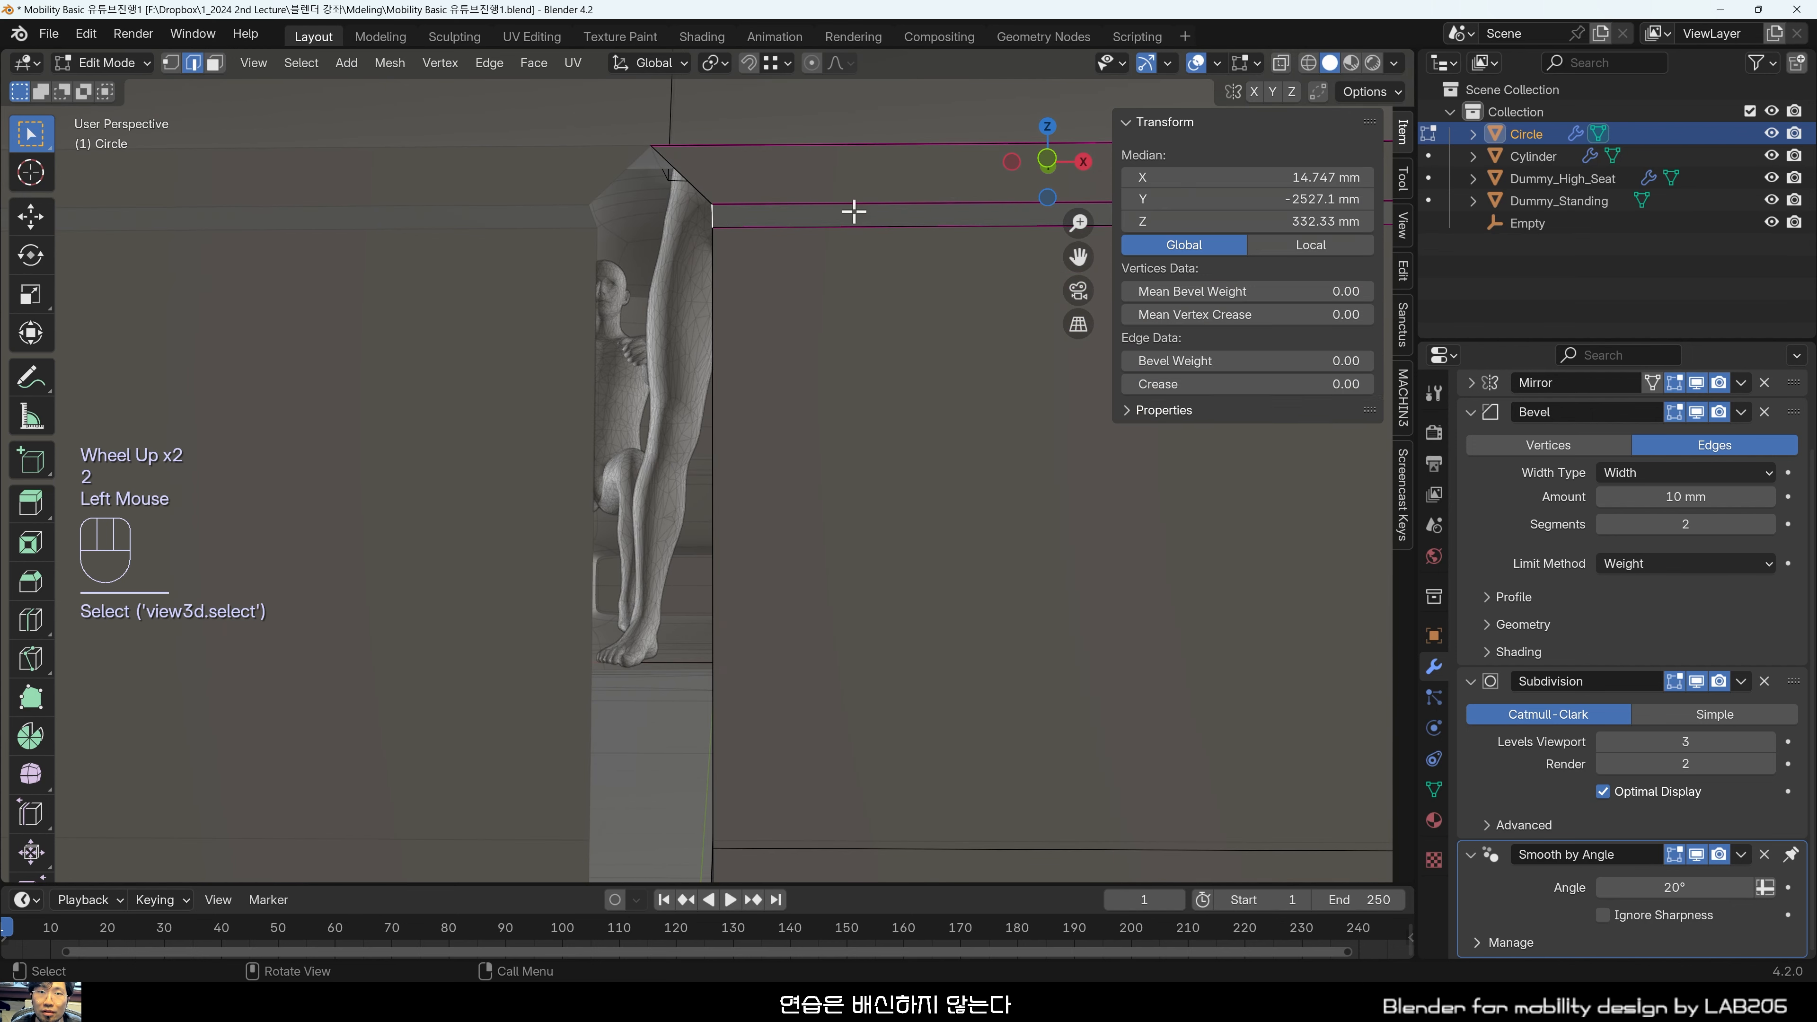
scroll(900, 345, "down", 2)
middle_click_drag(901, 345, 713, 640)
scroll(713, 640, "up", 2)
left_click(698, 632, "shift")
scroll(791, 491, "down", 1)
middle_click_drag(803, 374, 718, 517, "shift")
scroll(719, 517, "up", 1)
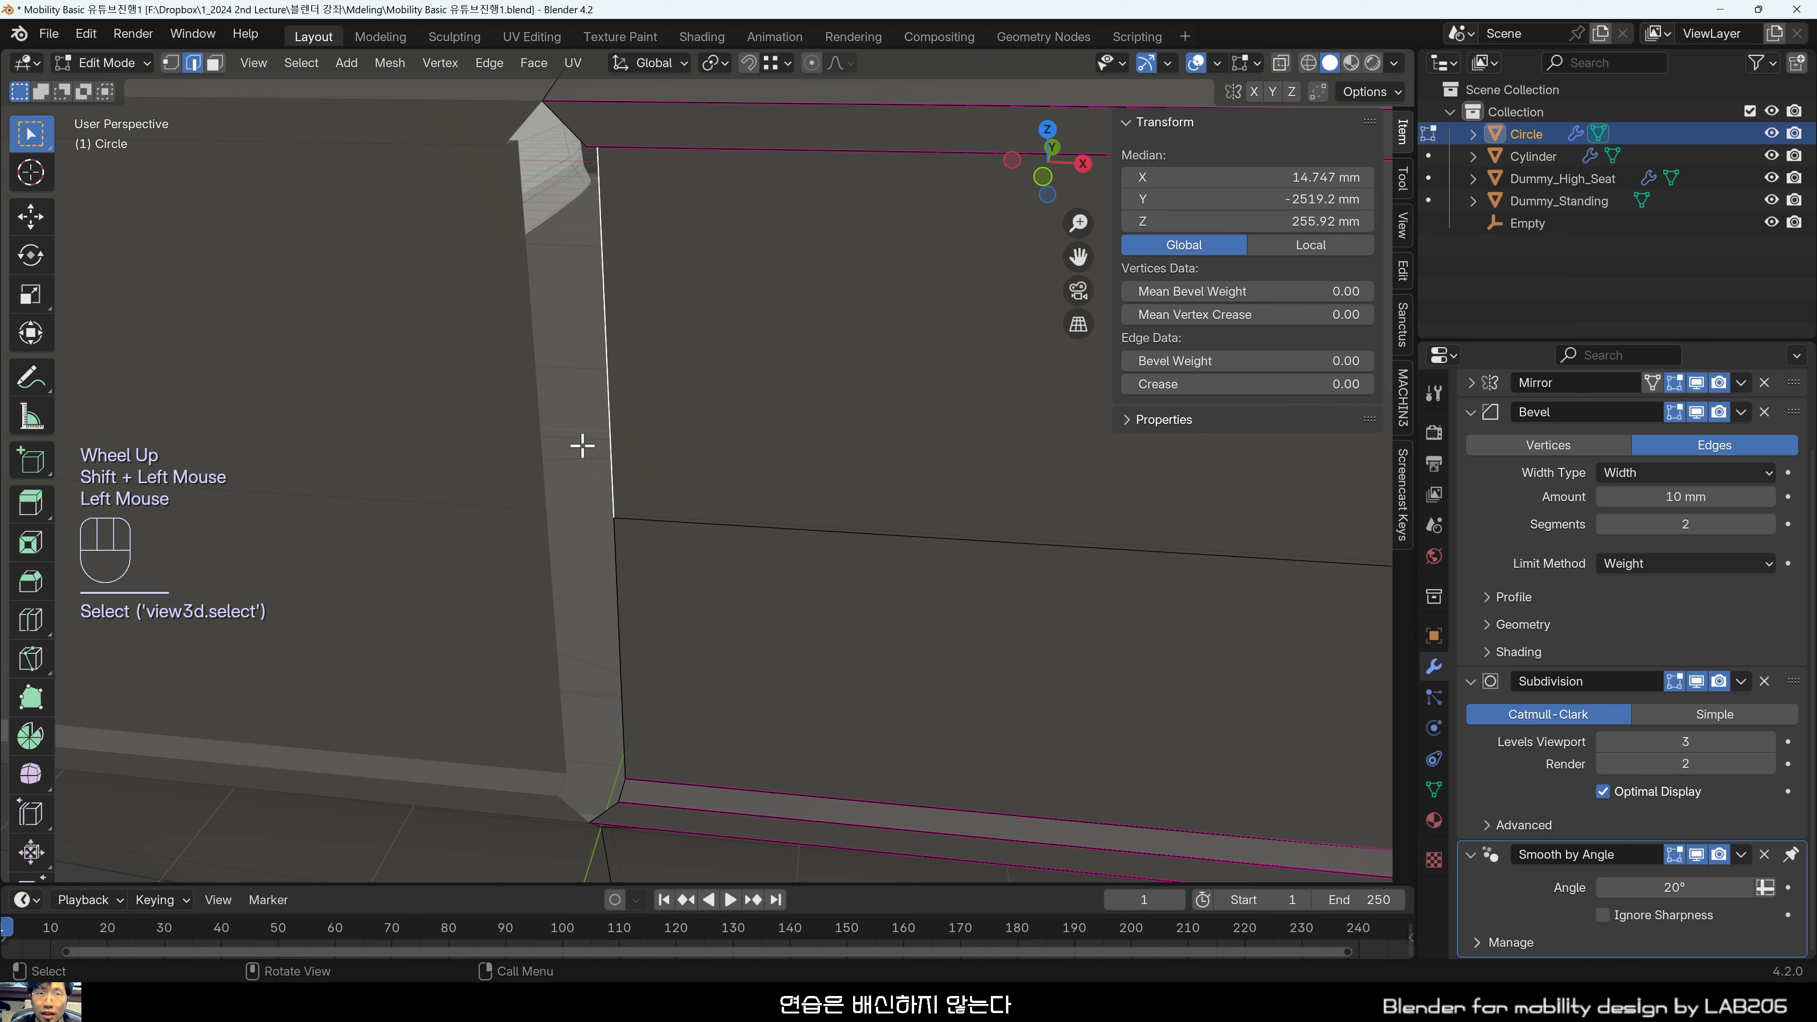
double_click(600, 498)
Move the recess vertices beside the centre line -14.747 mm along X, snapping them onto the mirror centre line.
key("1")
scroll(627, 799, "up", 1)
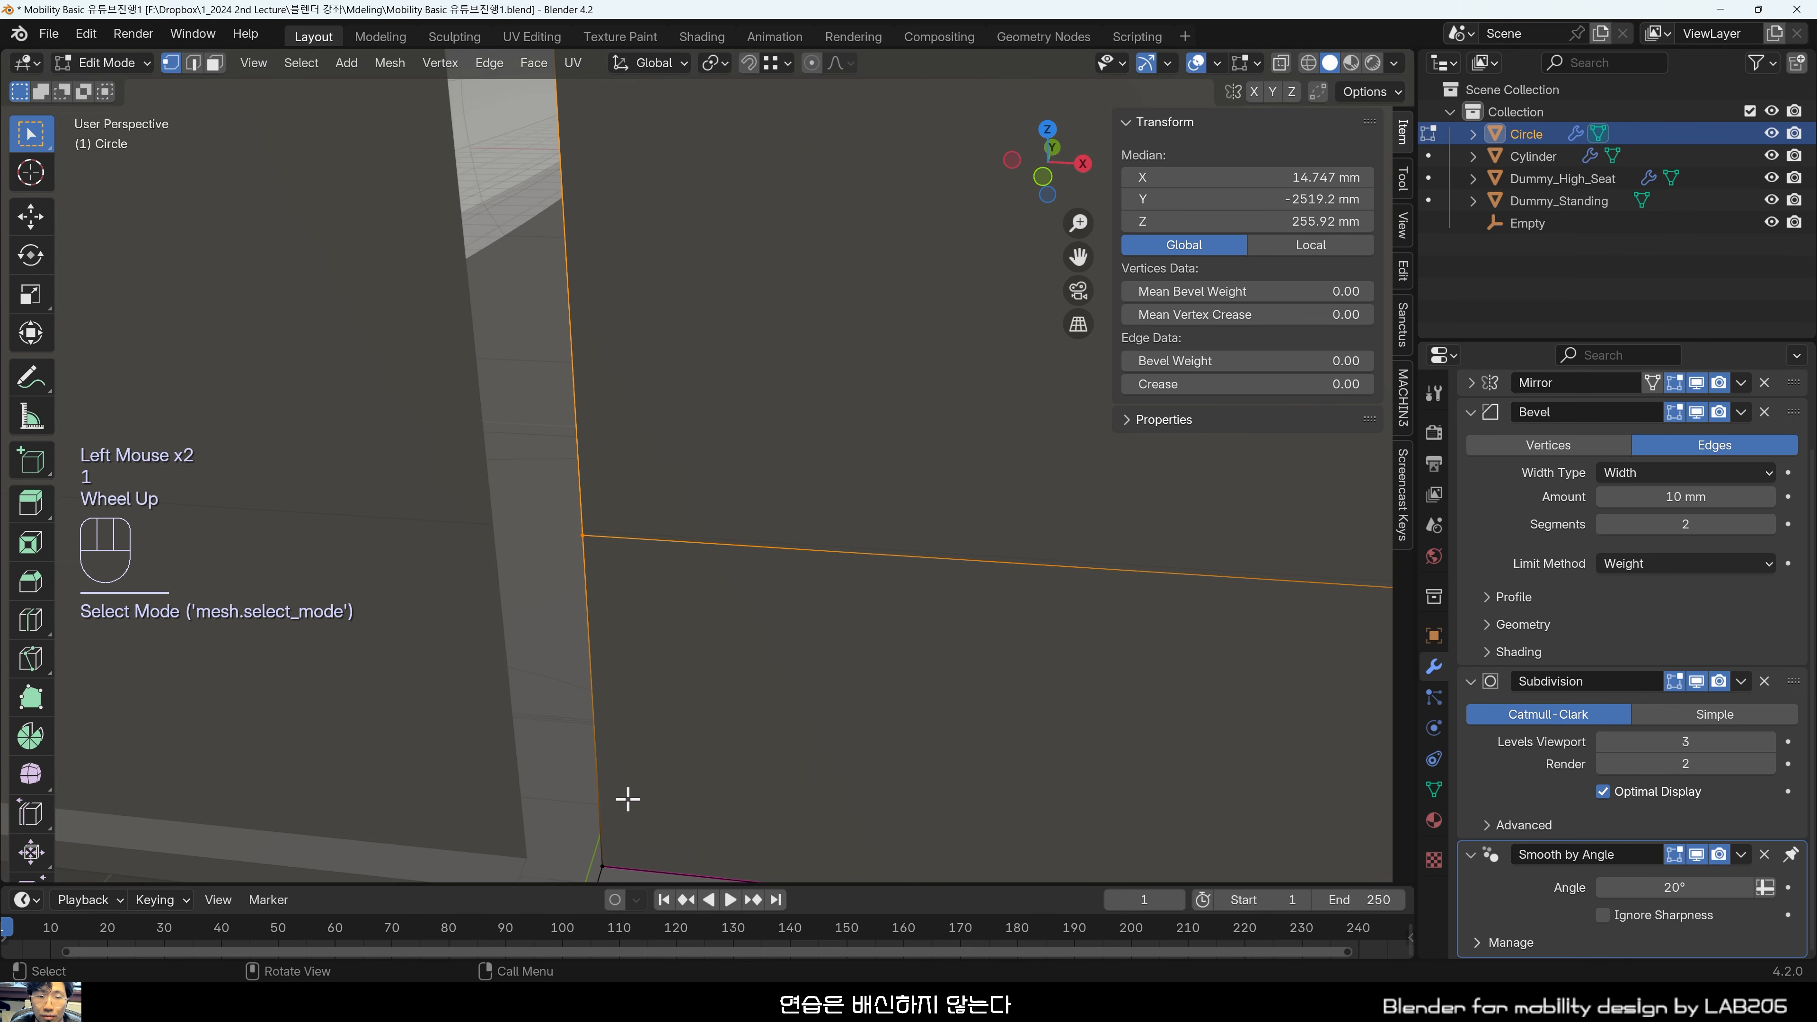
left_click(602, 863)
middle_click_drag(602, 863, 743, 677, "shift")
left_click(681, 753, "shift")
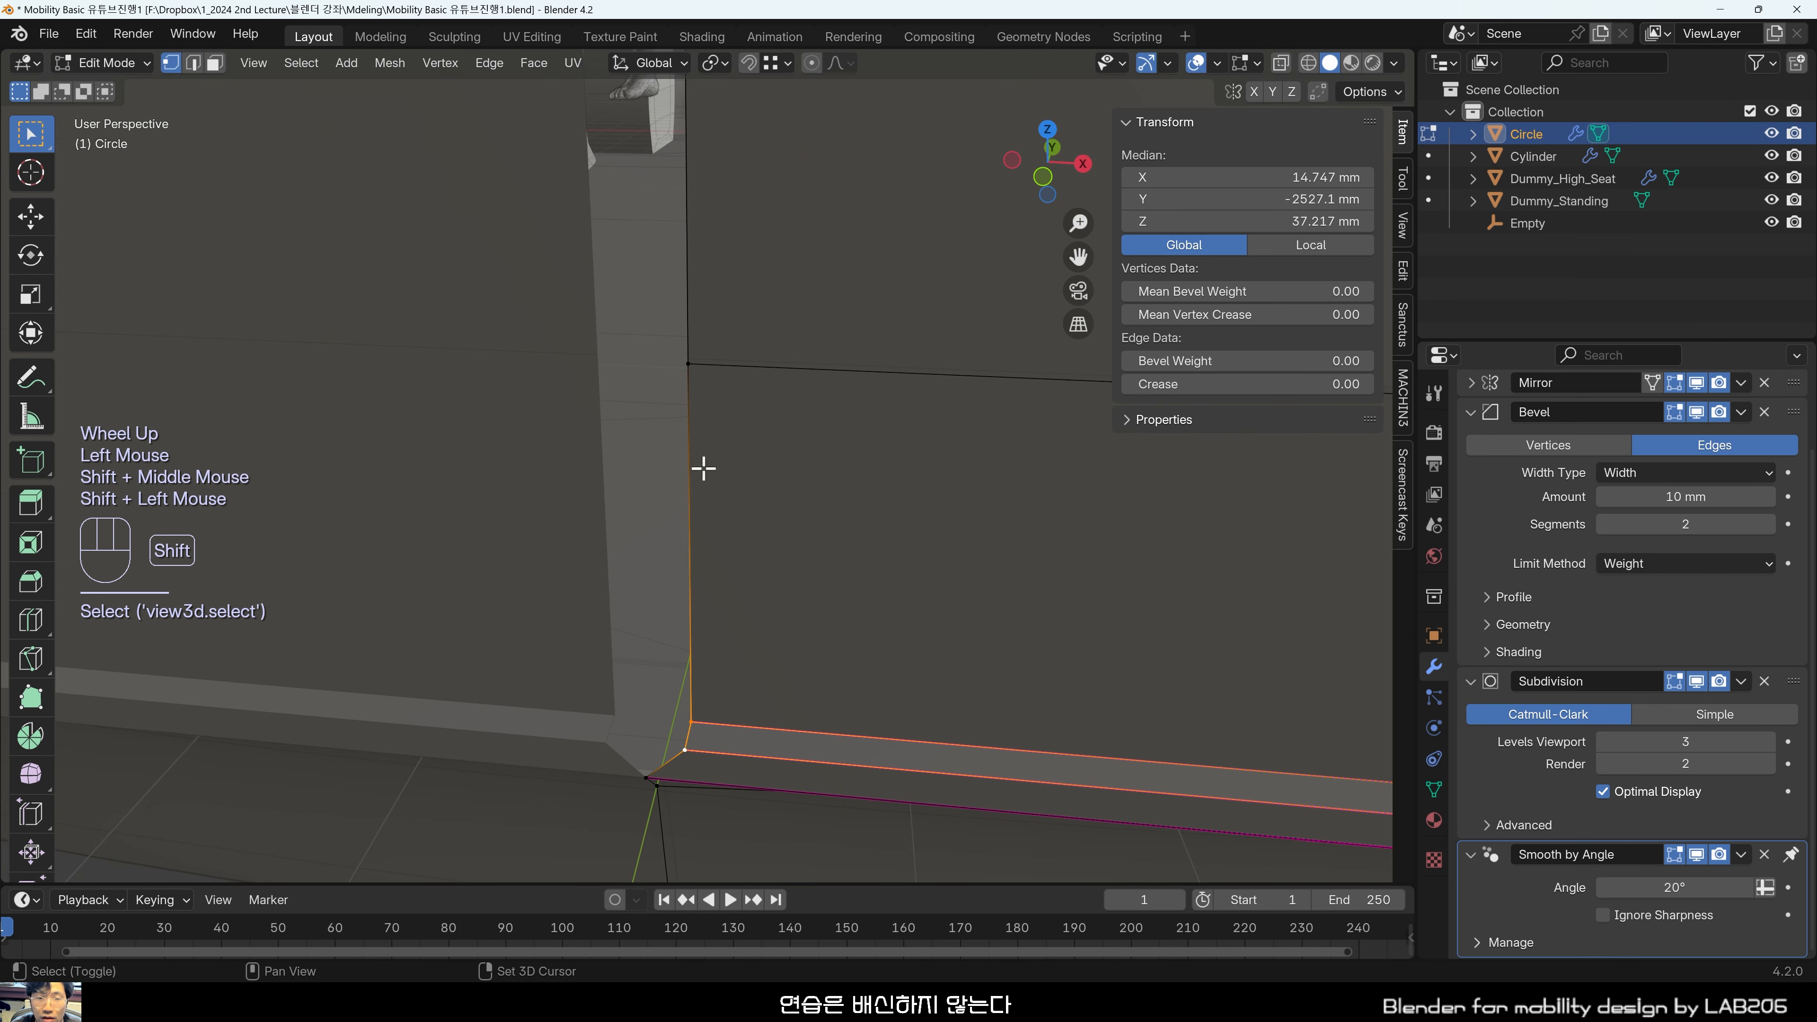
middle_click_drag(701, 471, 741, 552, "shift")
middle_click_drag(793, 361, 600, 540, "shift")
left_click(611, 506, "shift")
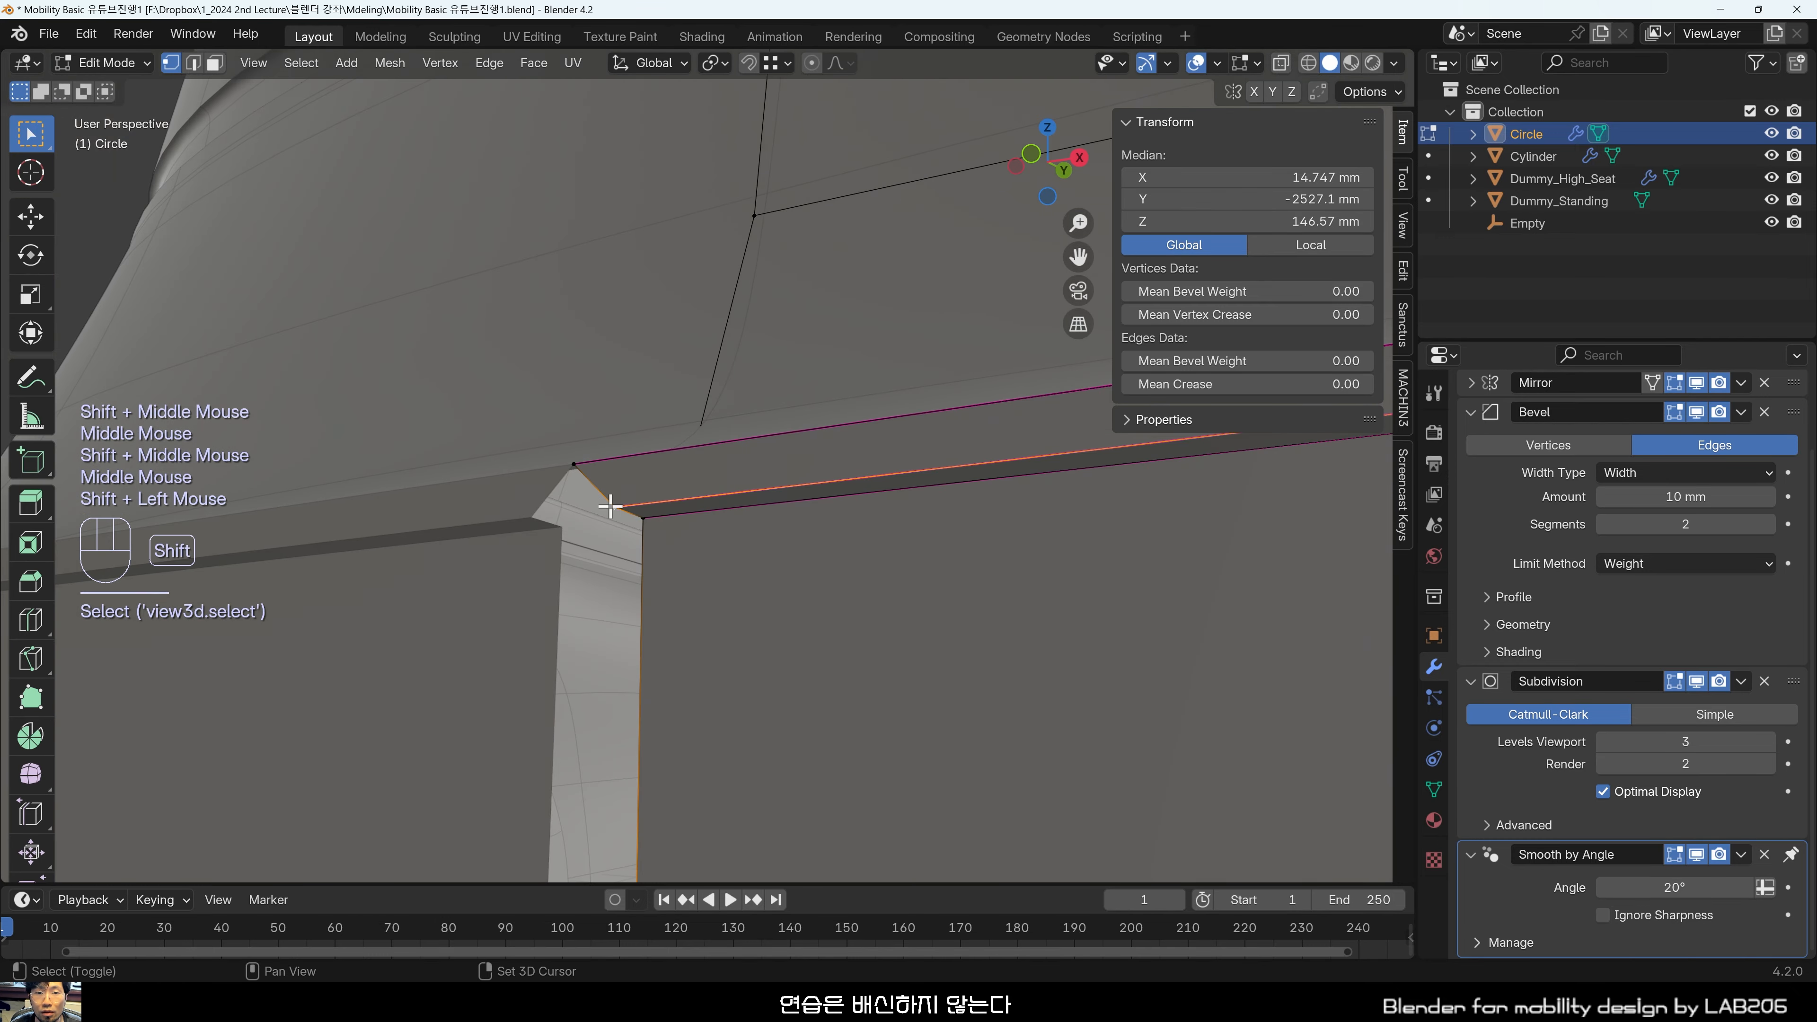
scroll(742, 462, "down", 2)
middle_click_drag(743, 462, 900, 560)
scroll(823, 608, "up", 2)
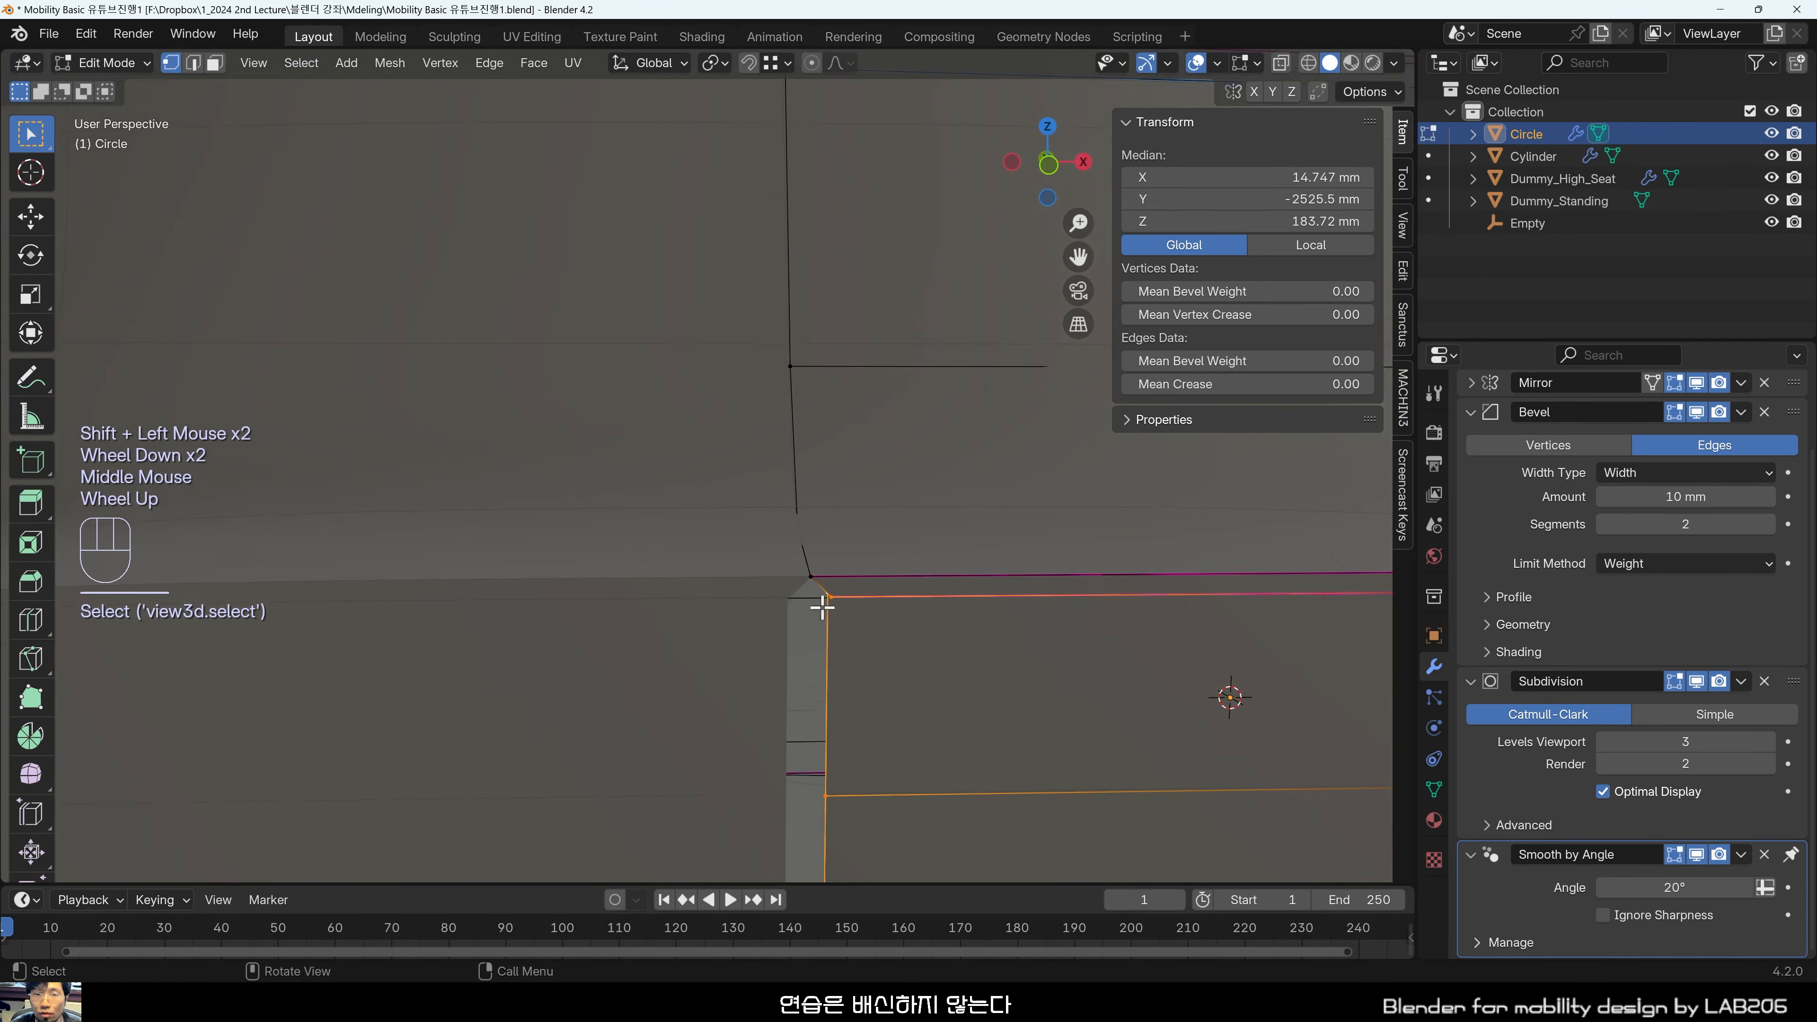
middle_click_drag(823, 609, 820, 616, "shift")
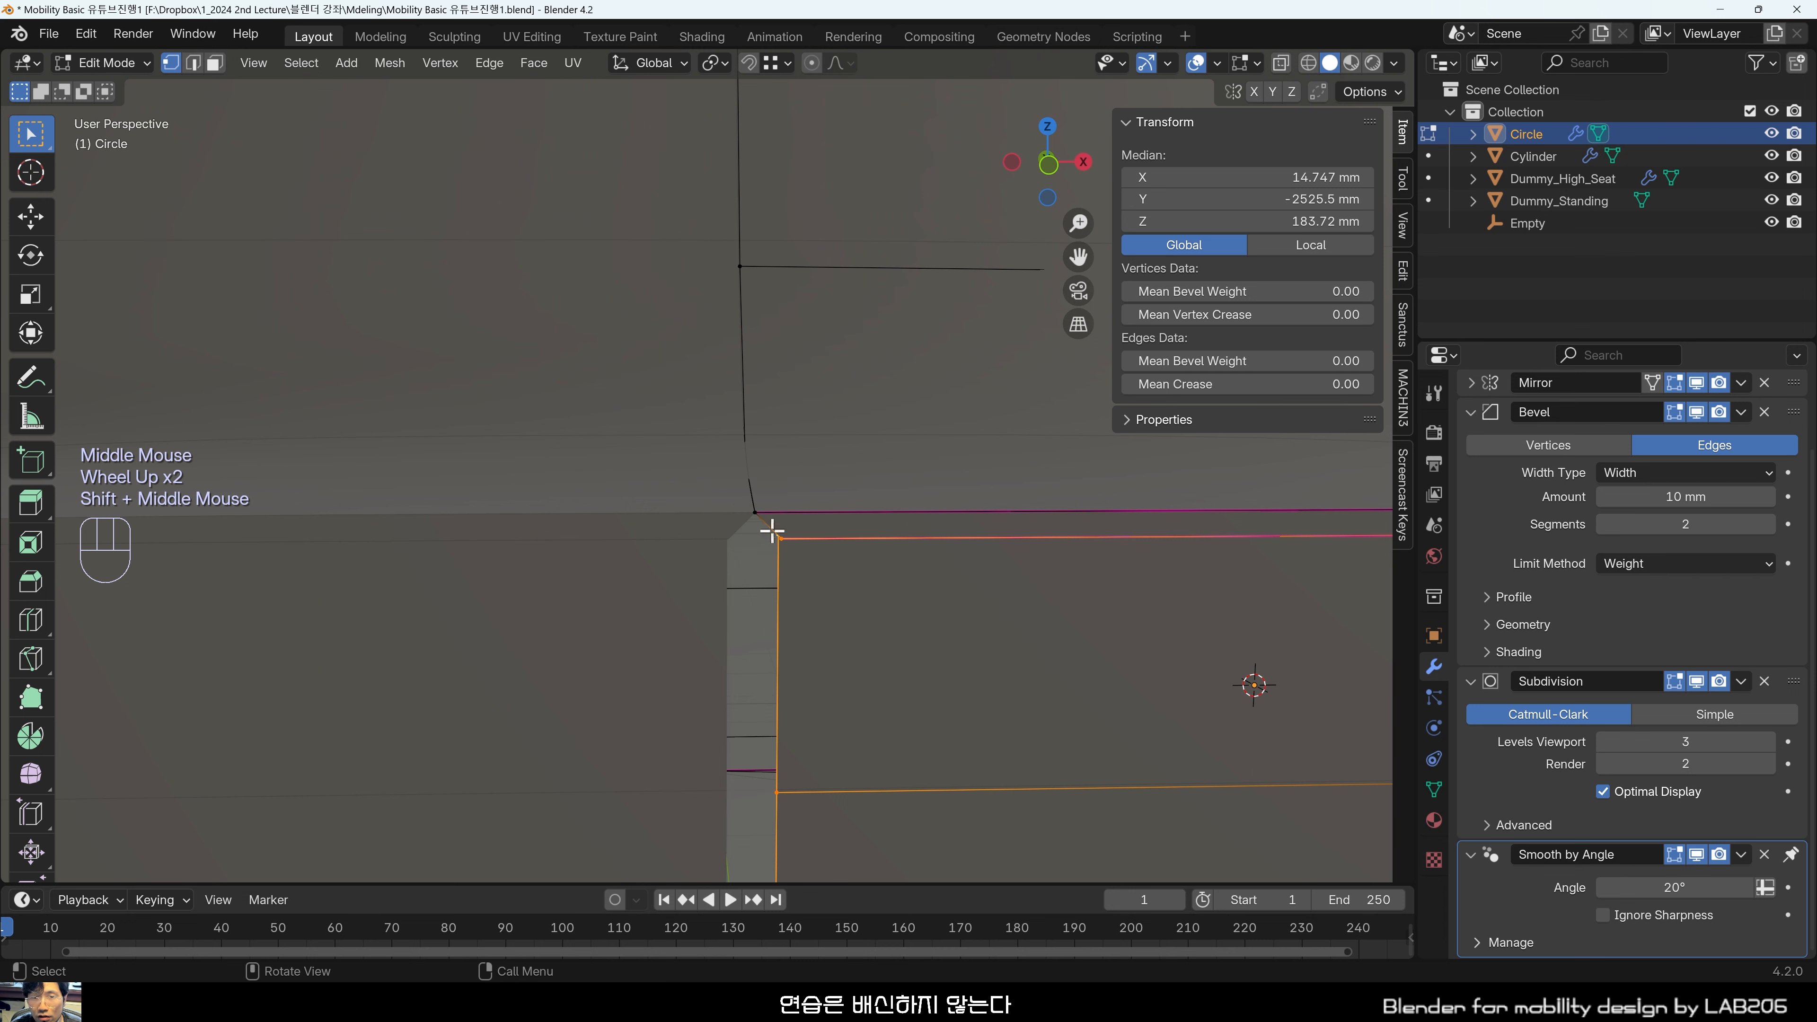
middle_click_drag(772, 531, 767, 545)
scroll(769, 548, "up", 1)
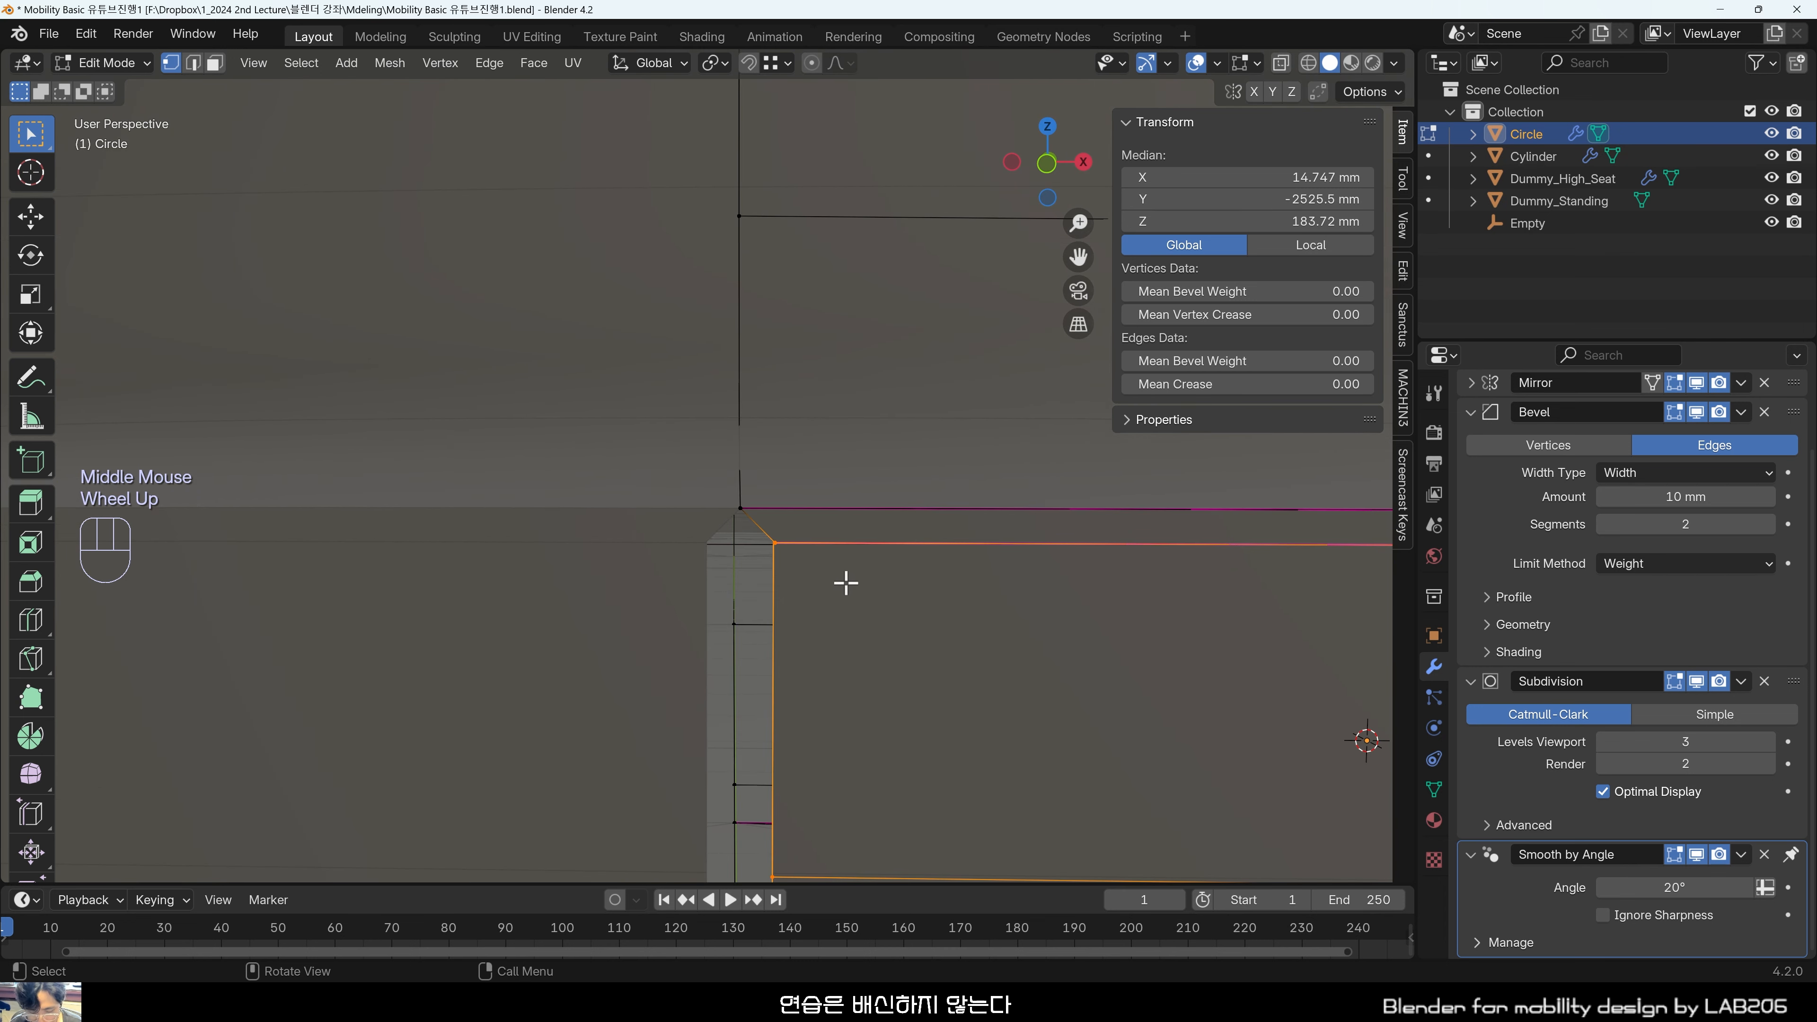
key("g")
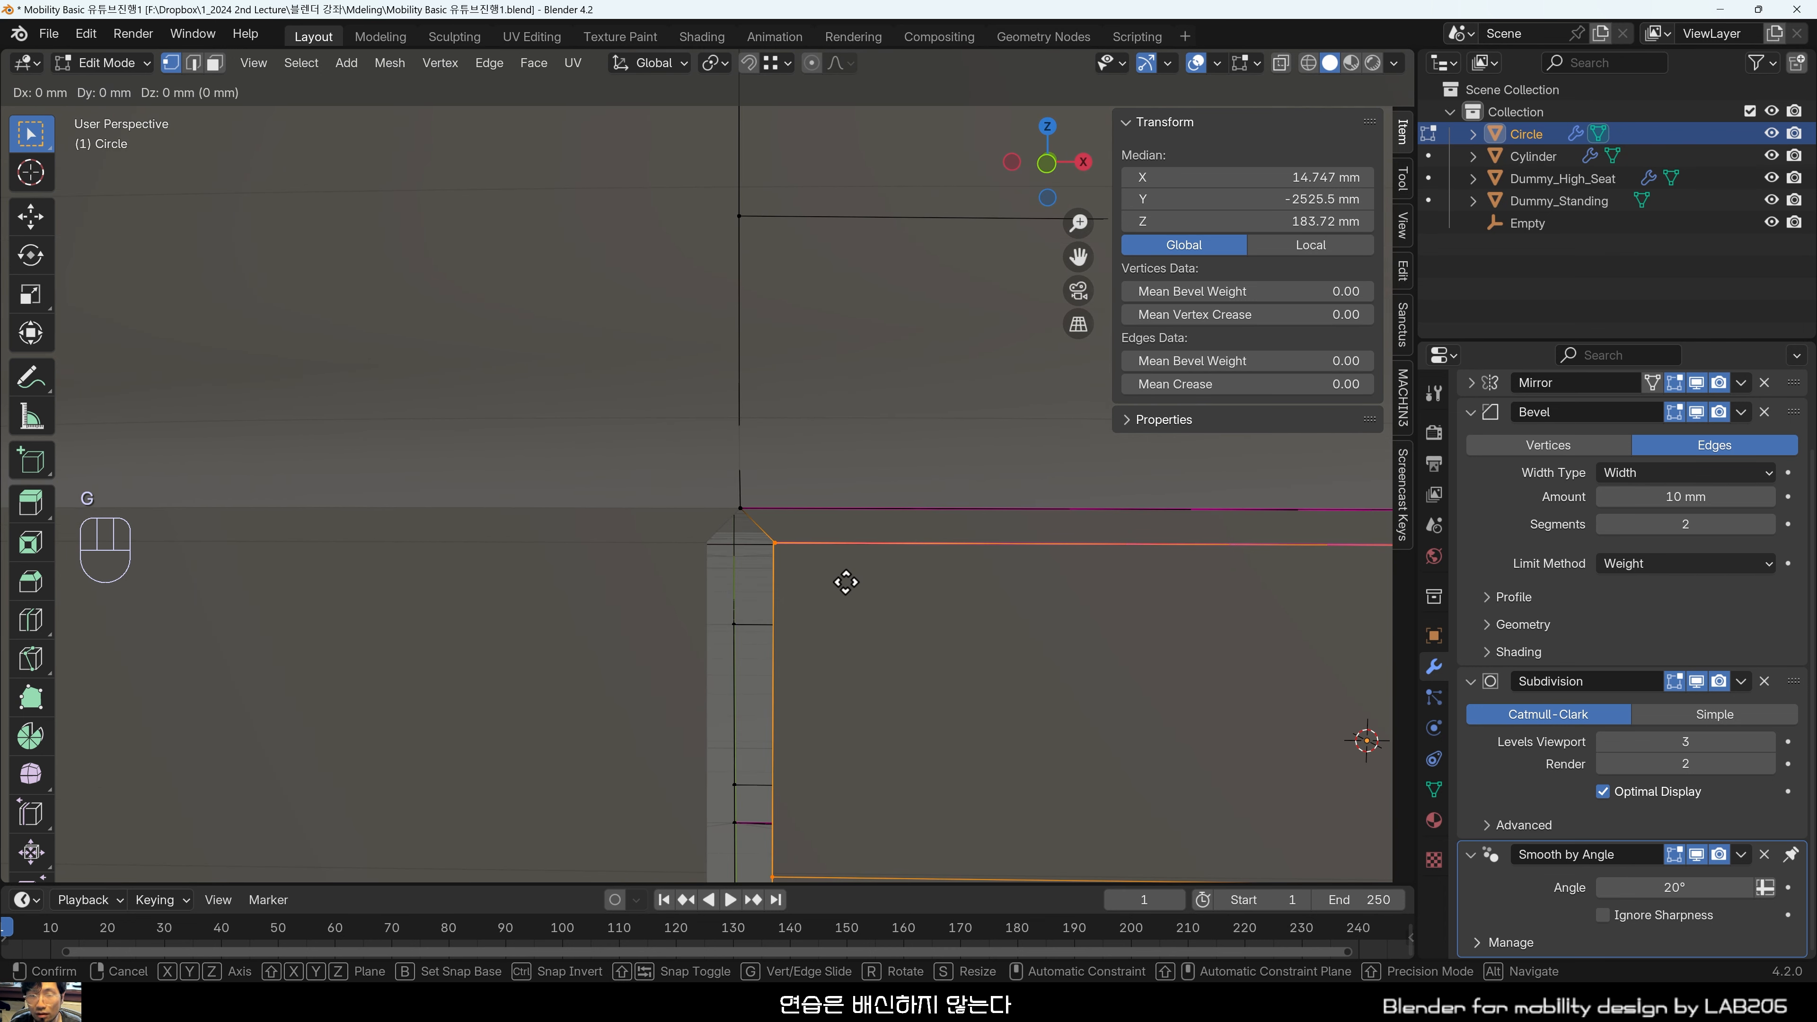
key("x")
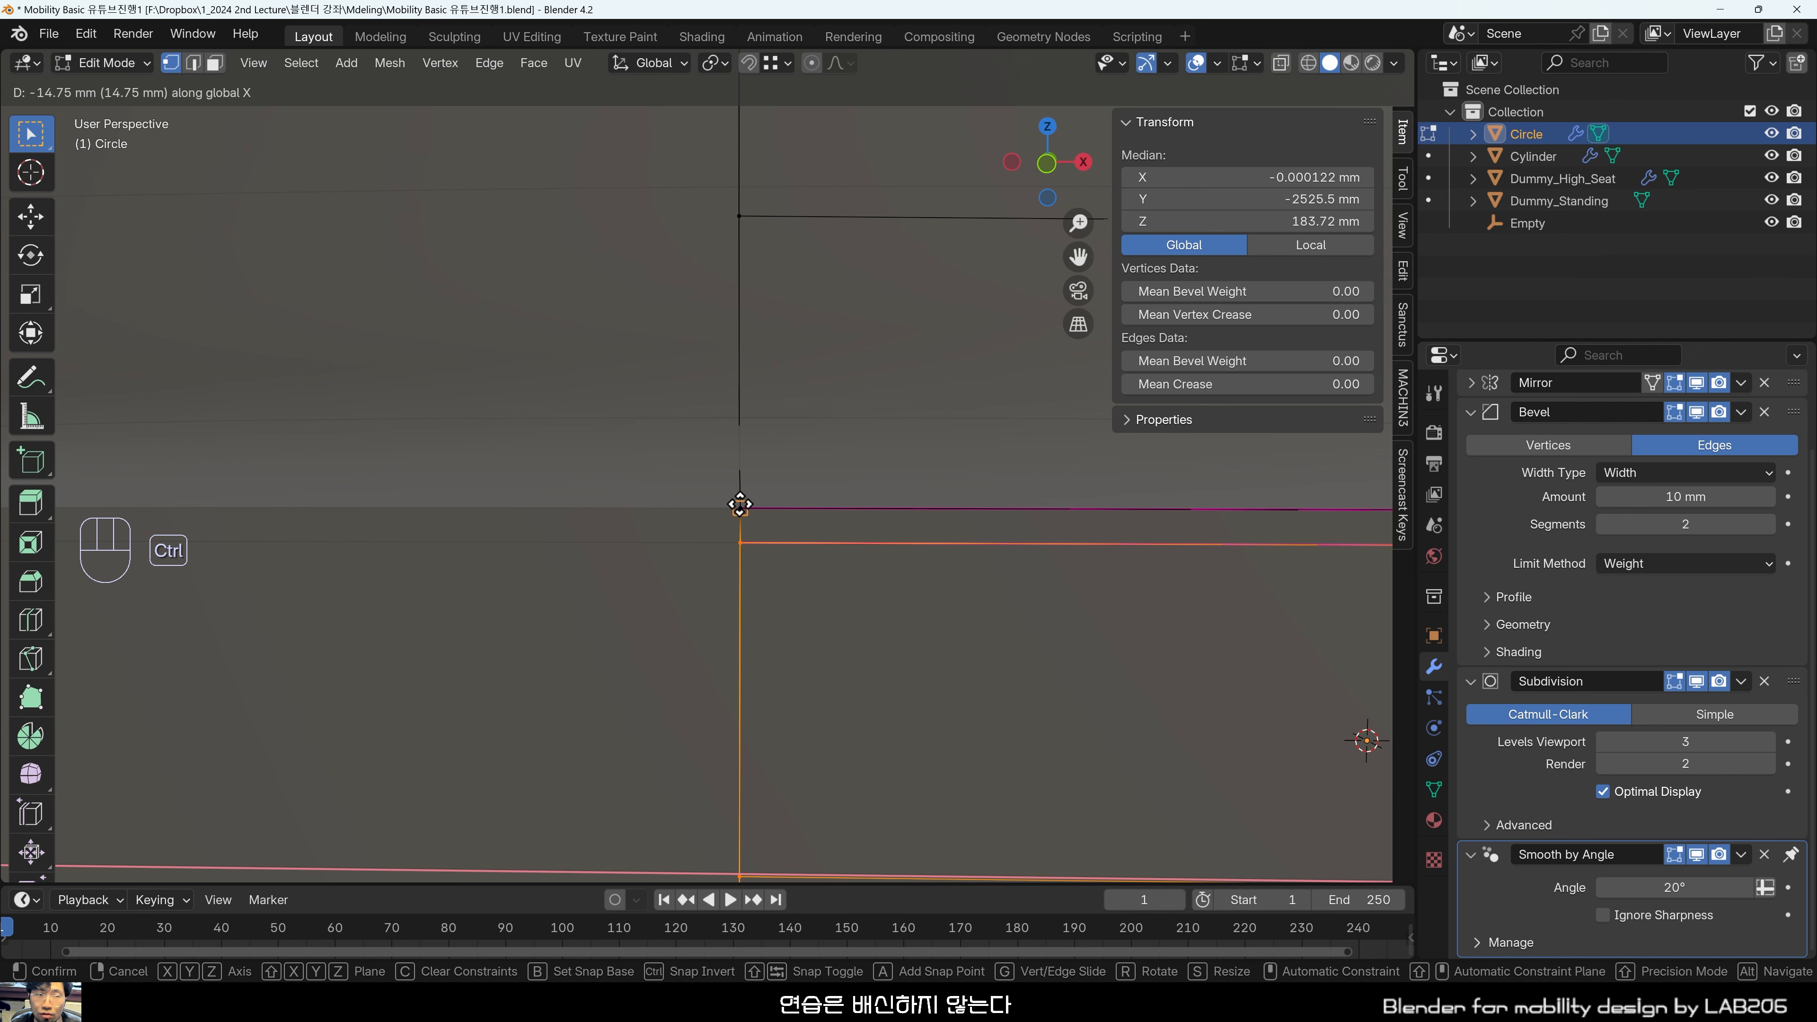
left_click(739, 504, "ctrl")
middle_click_drag(738, 503, 714, 544)
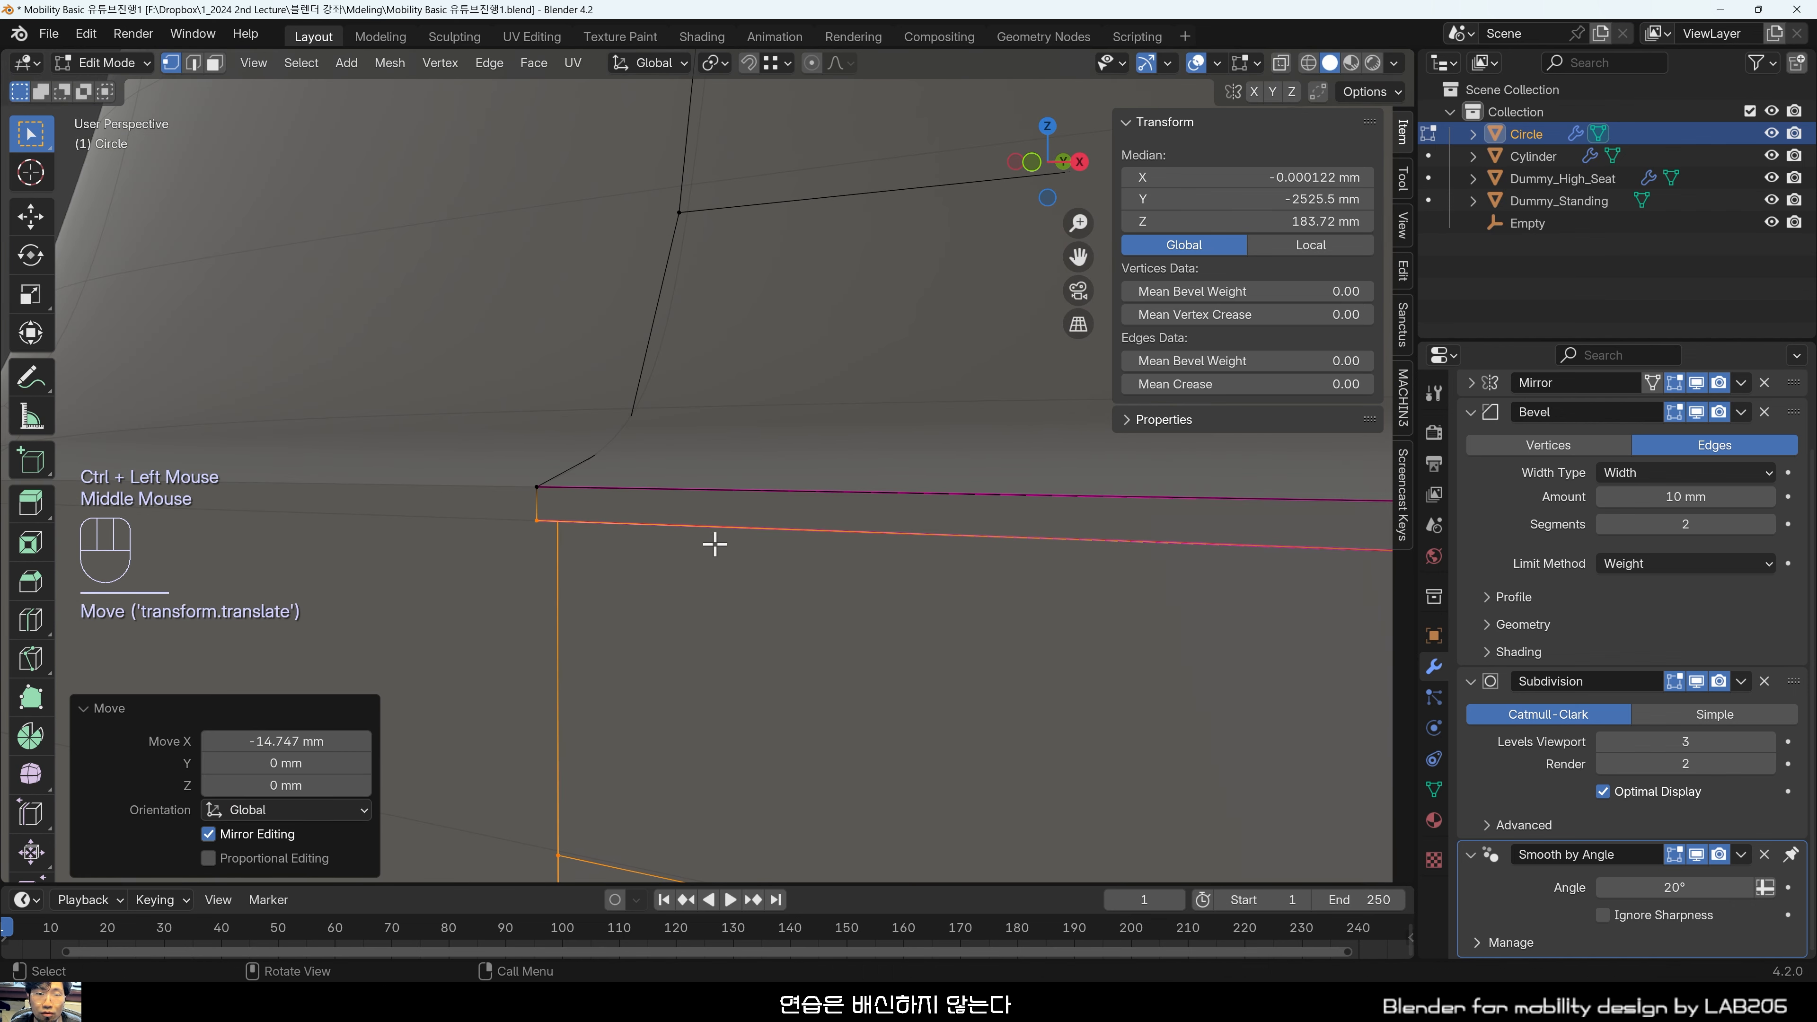
Inspect the recess where it meets the mirror centre line and around its outer end, with the selection cleared.
scroll(673, 503, "down", 3)
middle_click_drag(646, 640, 706, 596)
scroll(682, 580, "up", 1)
scroll(681, 579, "up", 1)
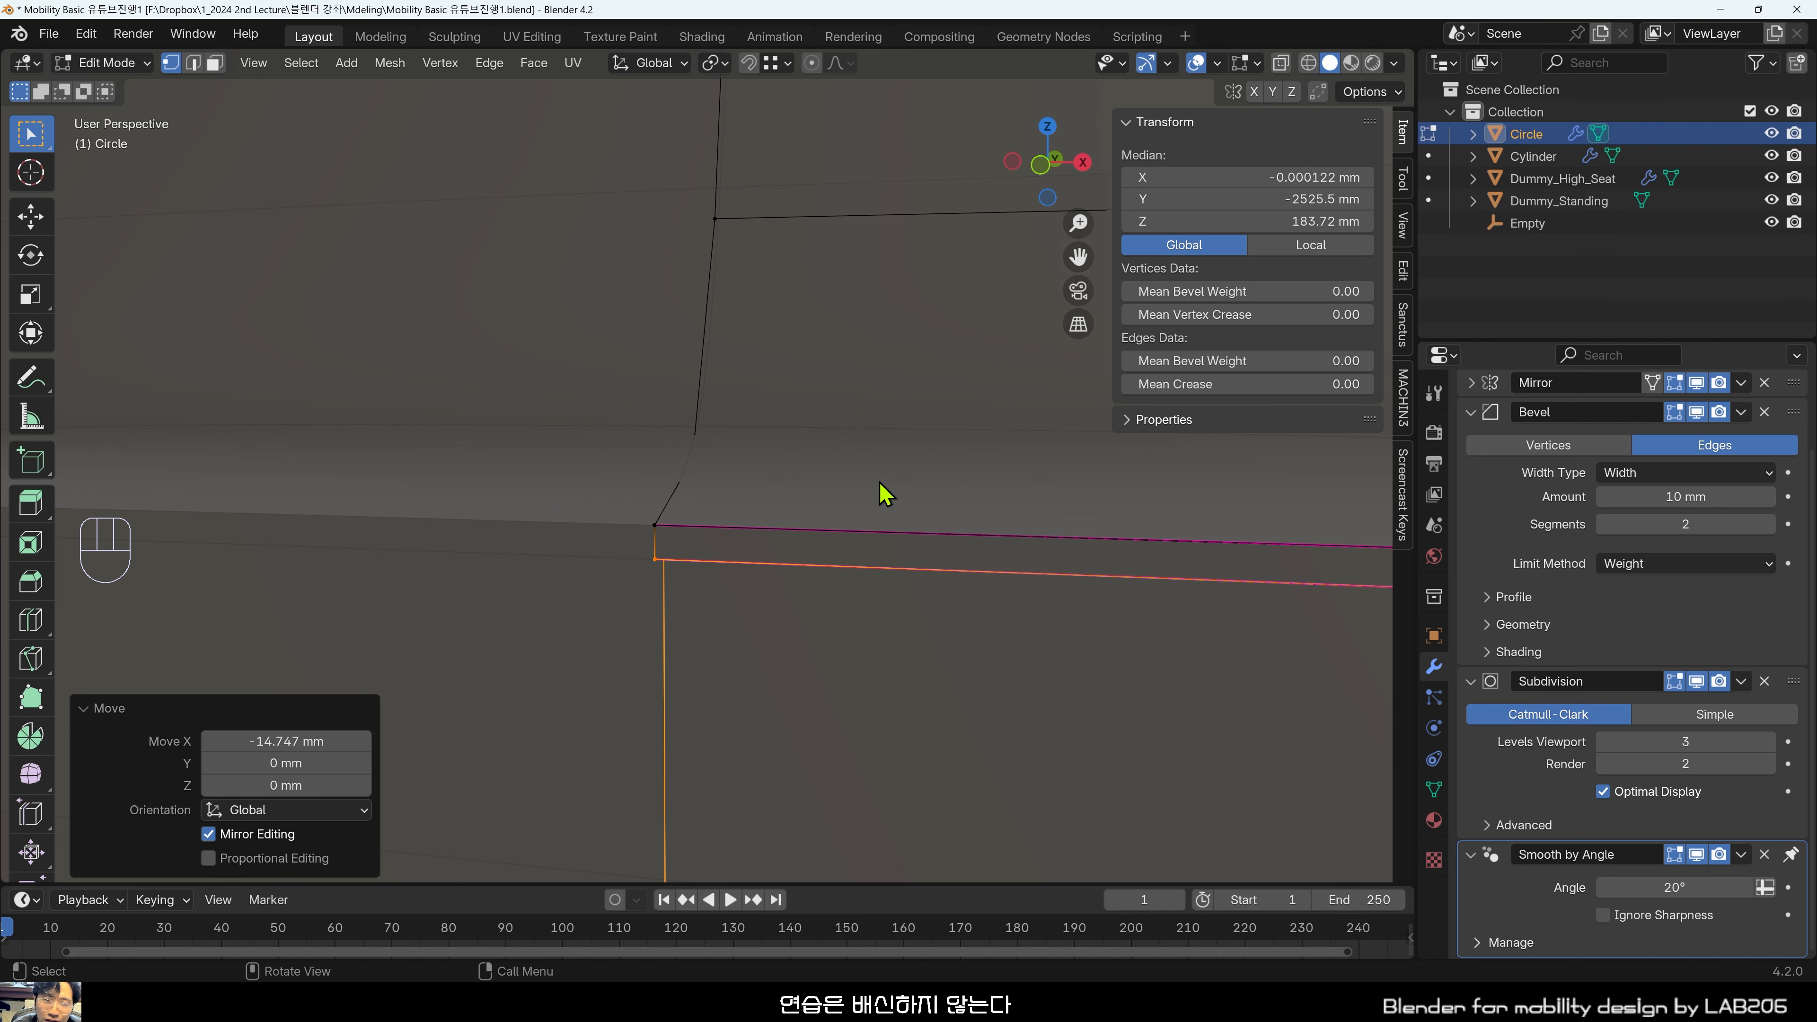
scroll(884, 487, "down", 2)
scroll(883, 487, "up", 1)
scroll(884, 487, "down", 2)
middle_click_drag(895, 634, 933, 637)
left_click(942, 784)
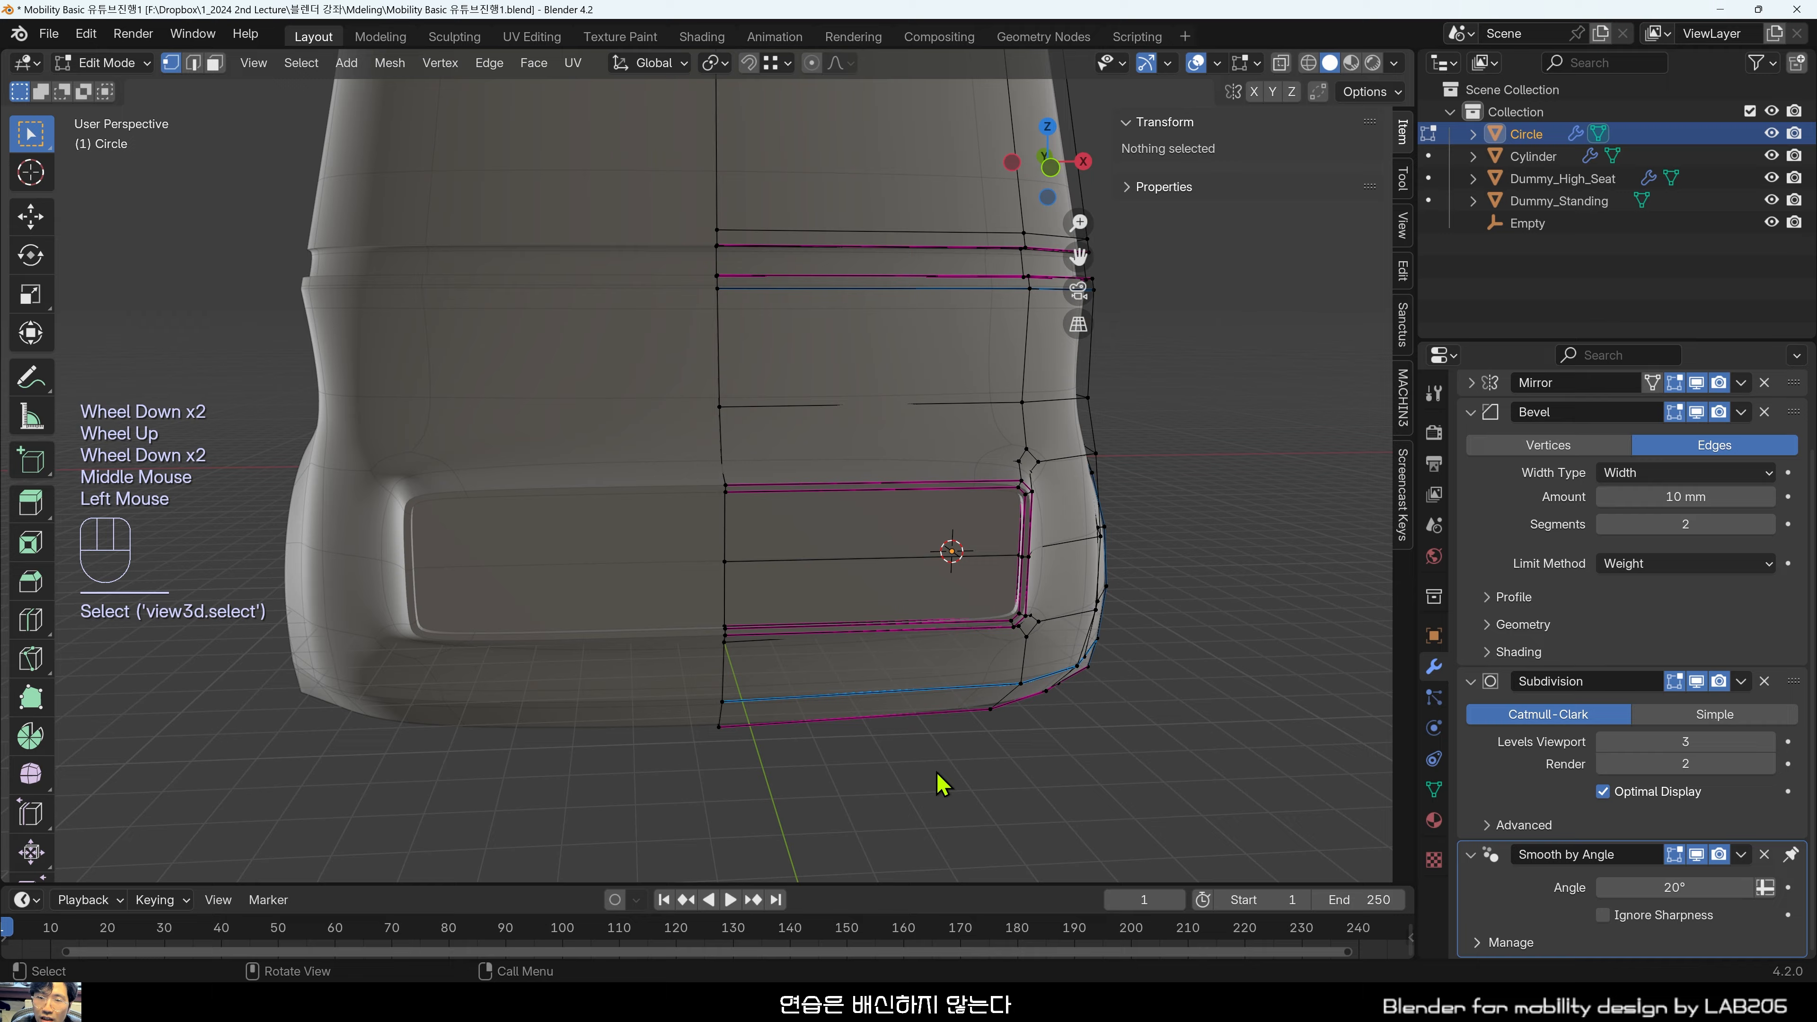
scroll(933, 773, "up", 2)
middle_click_drag(922, 771, 608, 723)
scroll(604, 719, "up", 2)
middle_click_drag(603, 603, 649, 617)
Examine the bumper recess and front corner of the body in Object Mode from several angles.
key("Tab")
scroll(851, 612, "up", 2)
key("Tab")
scroll(634, 567, "down", 2)
key("Tab")
scroll(681, 459, "down", 2)
scroll(743, 536, "down", 3)
key("Tab")
key("Tab")
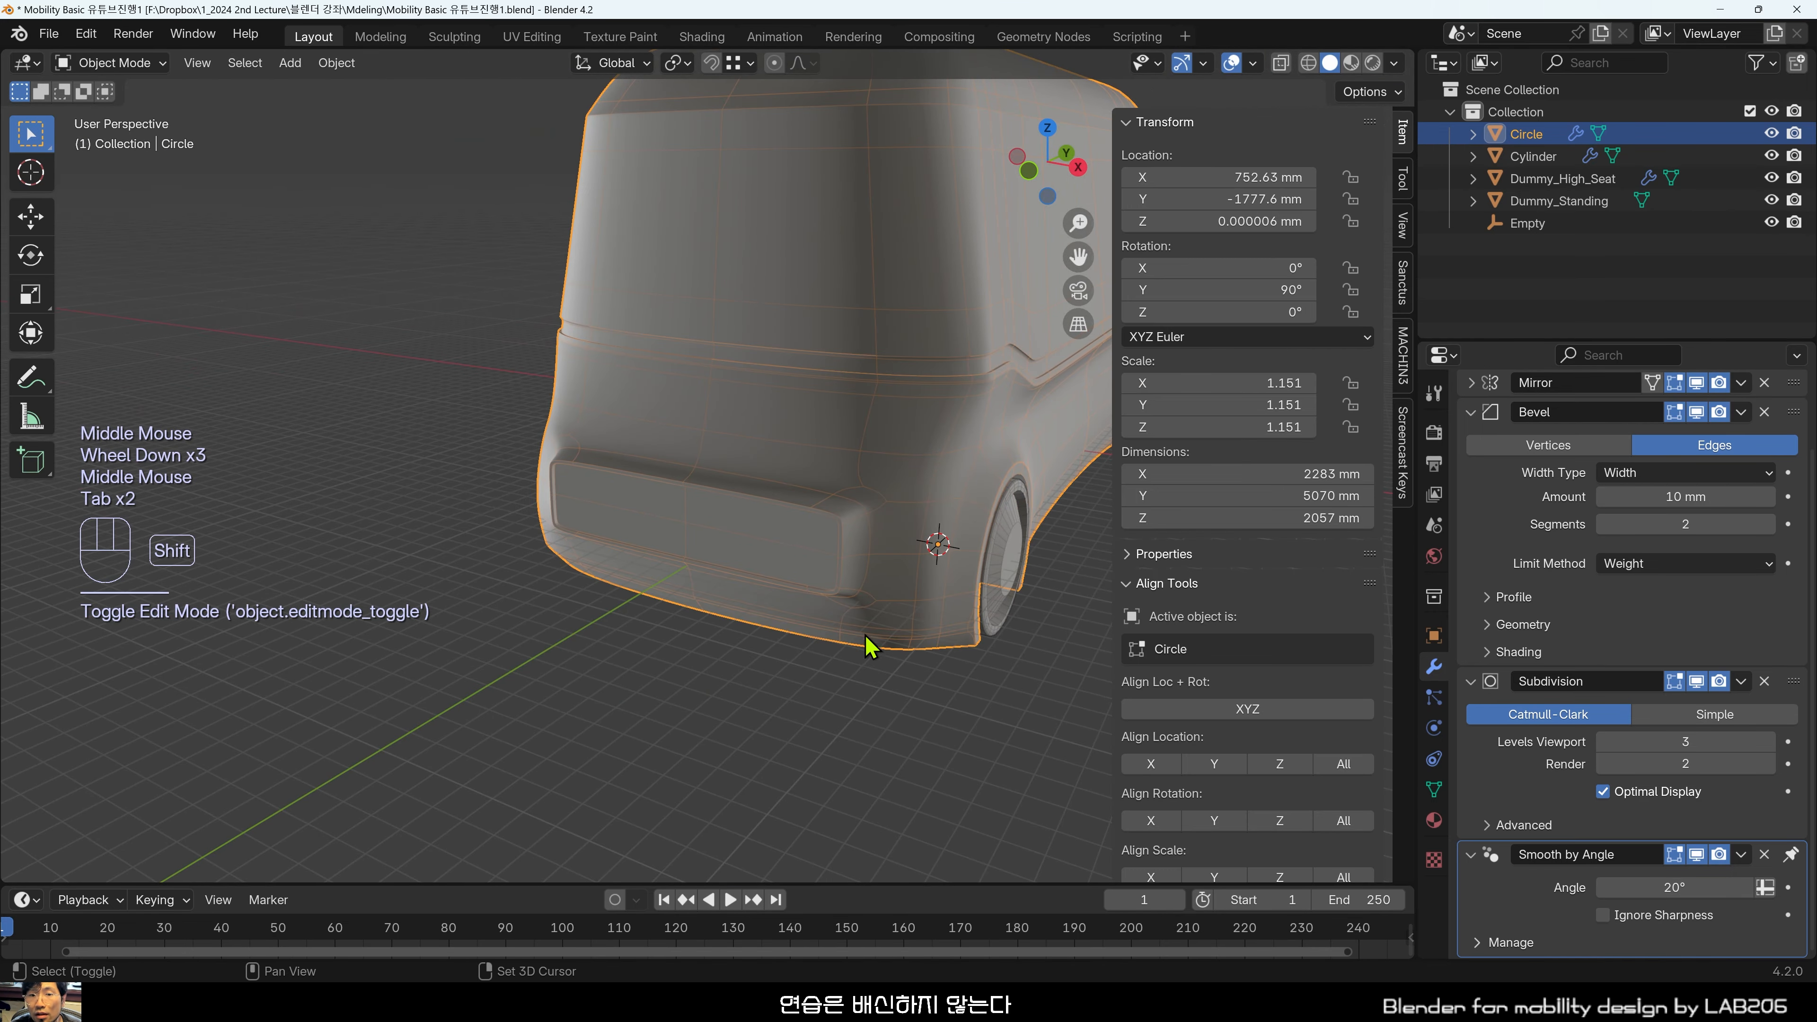
middle_click_drag(869, 646, 437, 655, "shift")
left_click(599, 722)
scroll(386, 661, "up", 3)
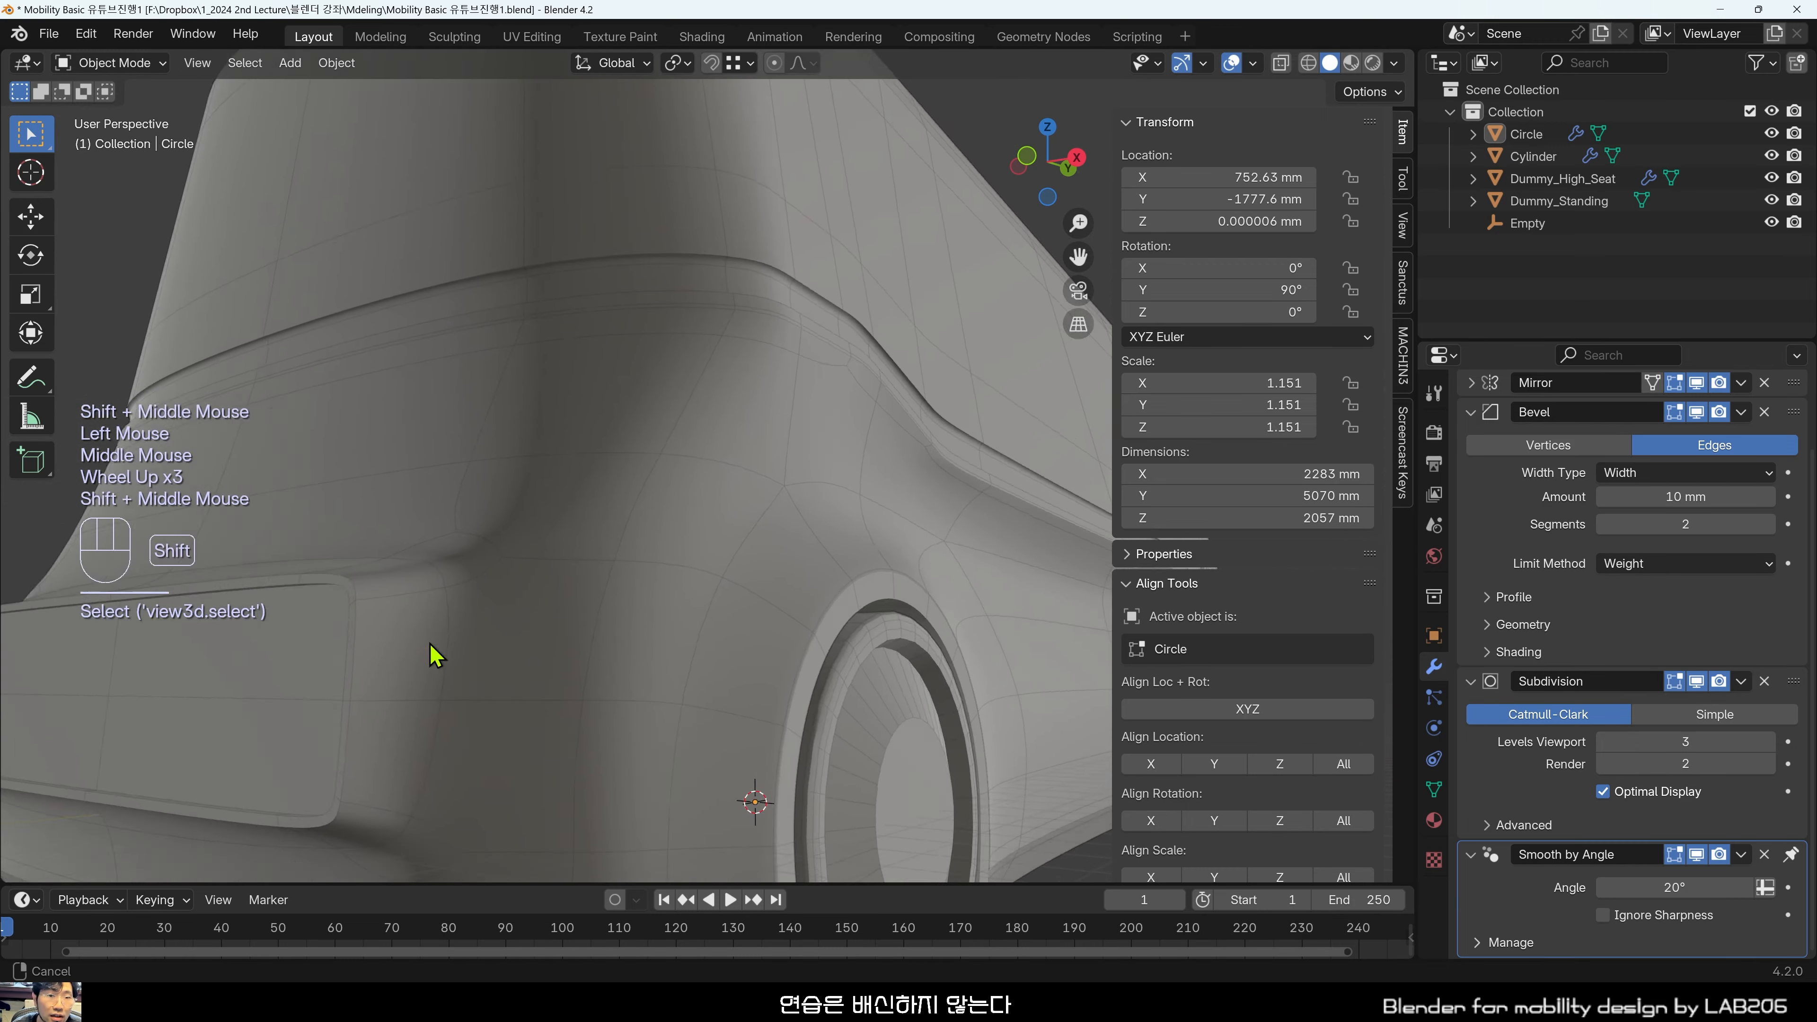
scroll(681, 568, "up", 2)
mouse_move(681, 568)
middle_mouse_down()
mouse_move(819, 535)
mouse_move(783, 584)
mouse_move(967, 691)
mouse_move(672, 584)
middle_mouse_up()
middle_click_drag(672, 583, 286, 540, "shift")
middle_click_drag(286, 541, 634, 665, "shift")
key("Tab")
key("3")
left_click(510, 528)
left_click(554, 605, "shift")
scroll(631, 633, "up", 1)
key("s")
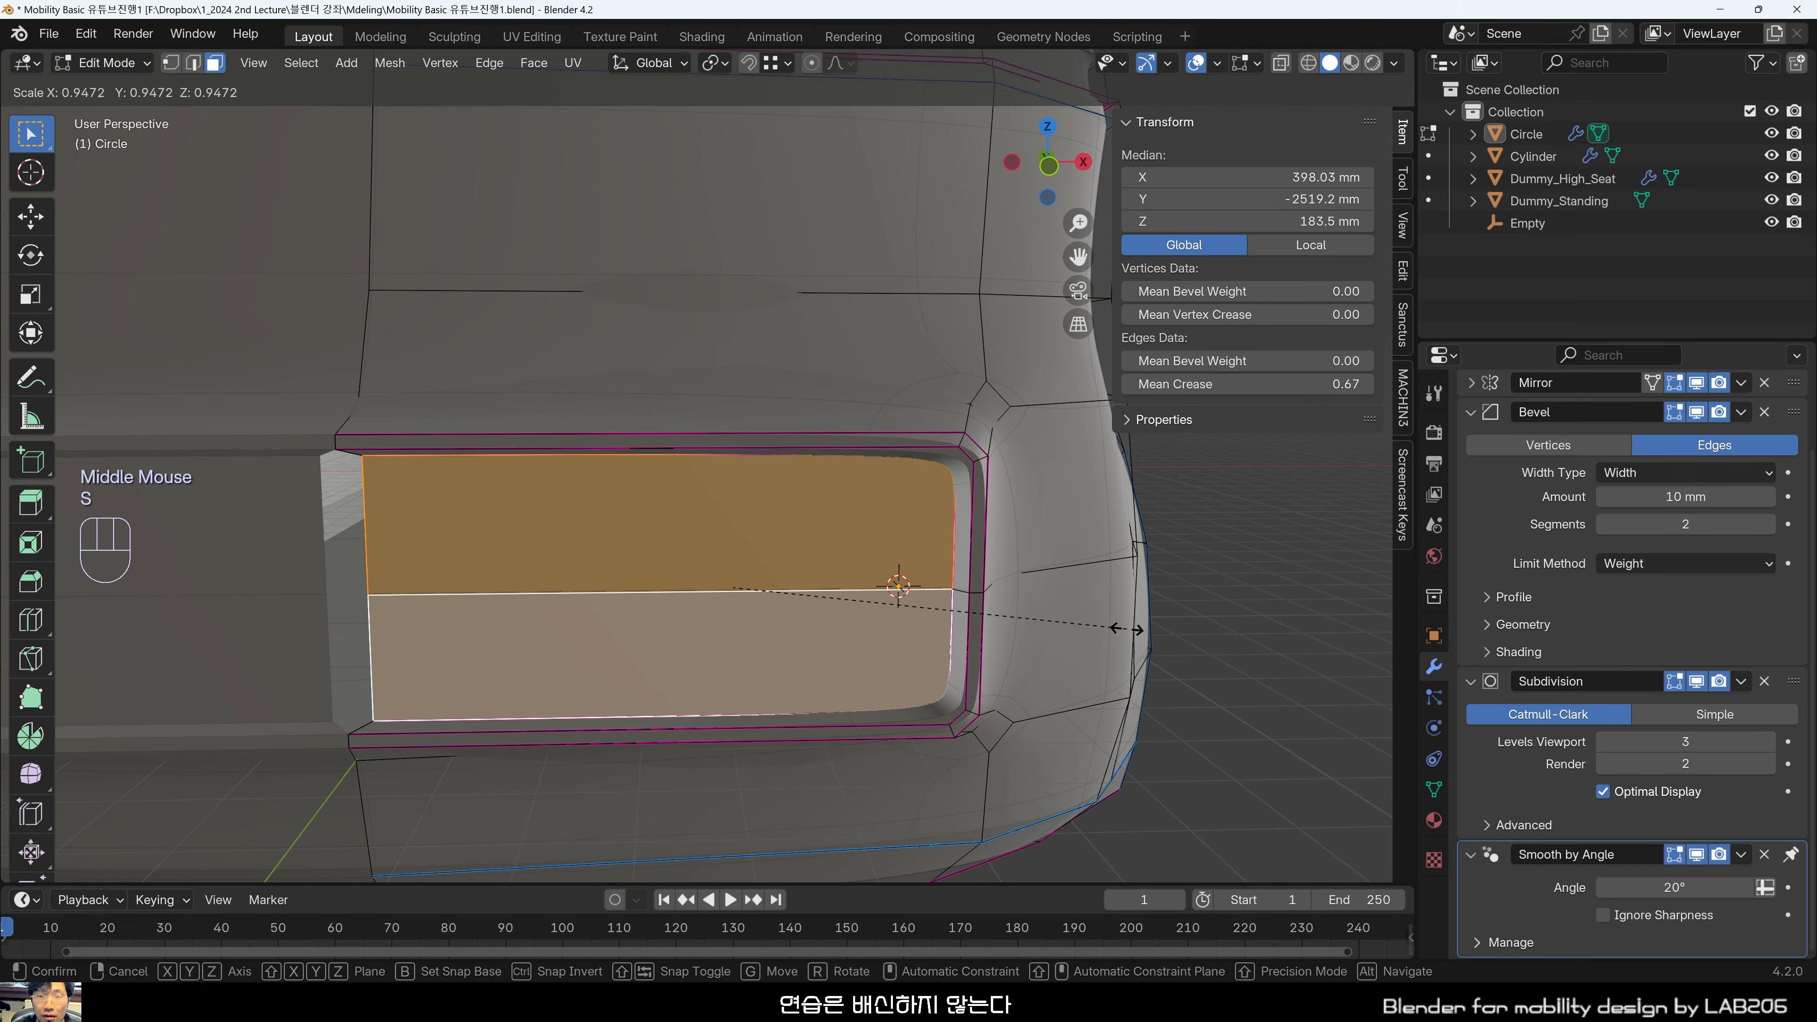
key("Escape")
With X-ray on, move the recess floor's outer vertical edges and corner edges -13.444 mm along X in front view.
middle_click_drag(651, 629, 795, 446)
scroll(790, 491, "up", 1)
key("alt+z")
key("2")
left_click(935, 380)
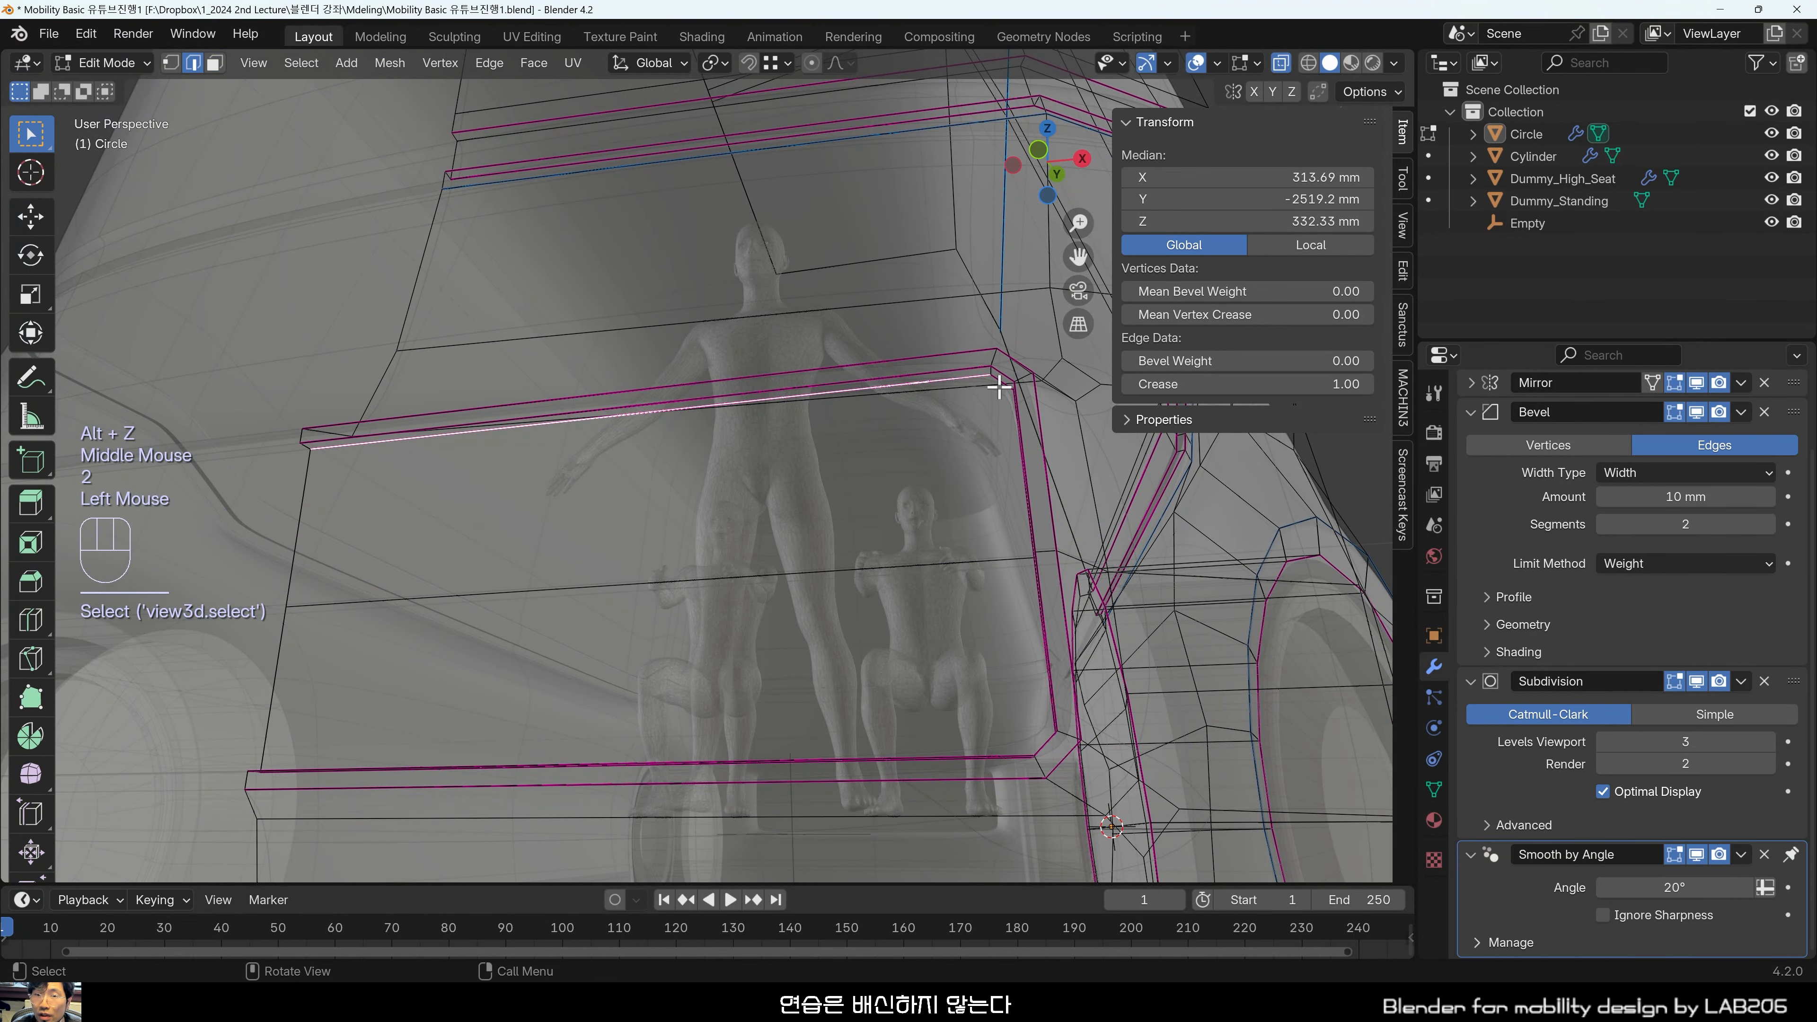
middle_click_drag(1046, 456, 755, 511)
scroll(930, 501, "up", 2)
left_click(855, 474)
scroll(873, 608, "up", 1)
scroll(916, 546, "down", 3)
scroll(855, 714, "up", 3)
scroll(867, 785, "up", 1)
left_click(823, 659, "shift")
scroll(821, 659, "down", 2)
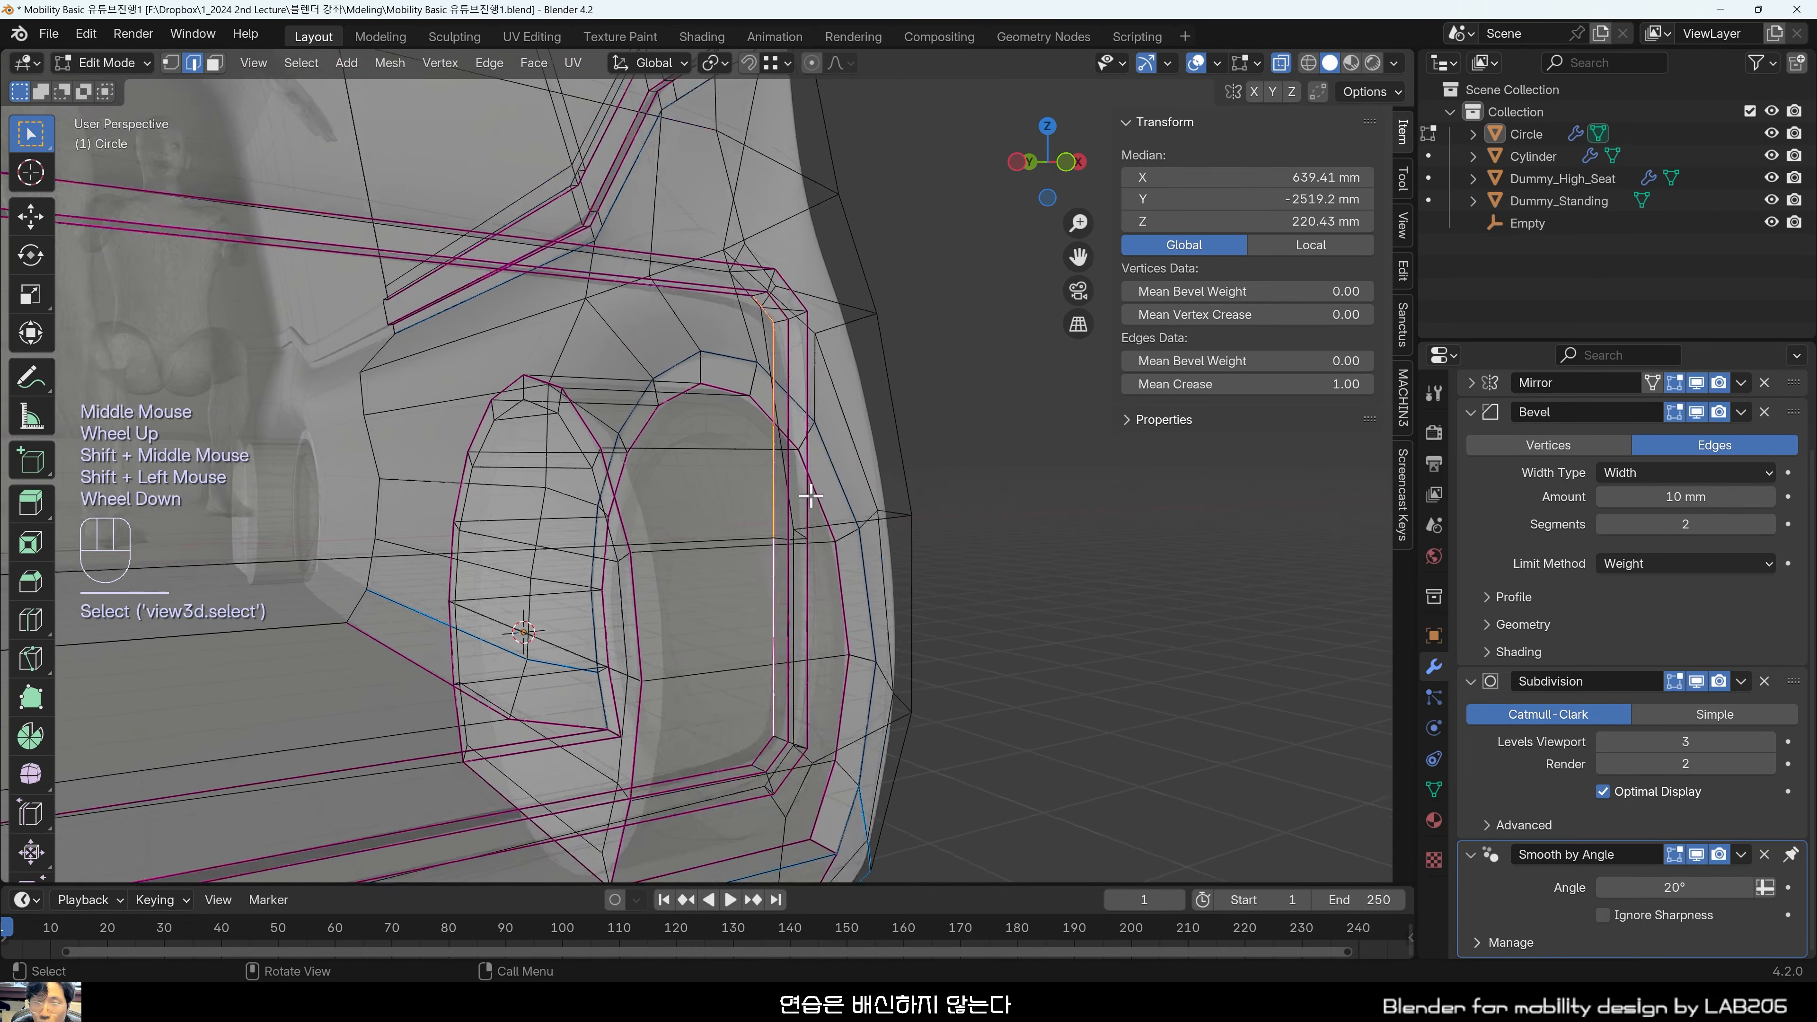
middle_click_drag(745, 686, 834, 662)
scroll(824, 742, "up", 3)
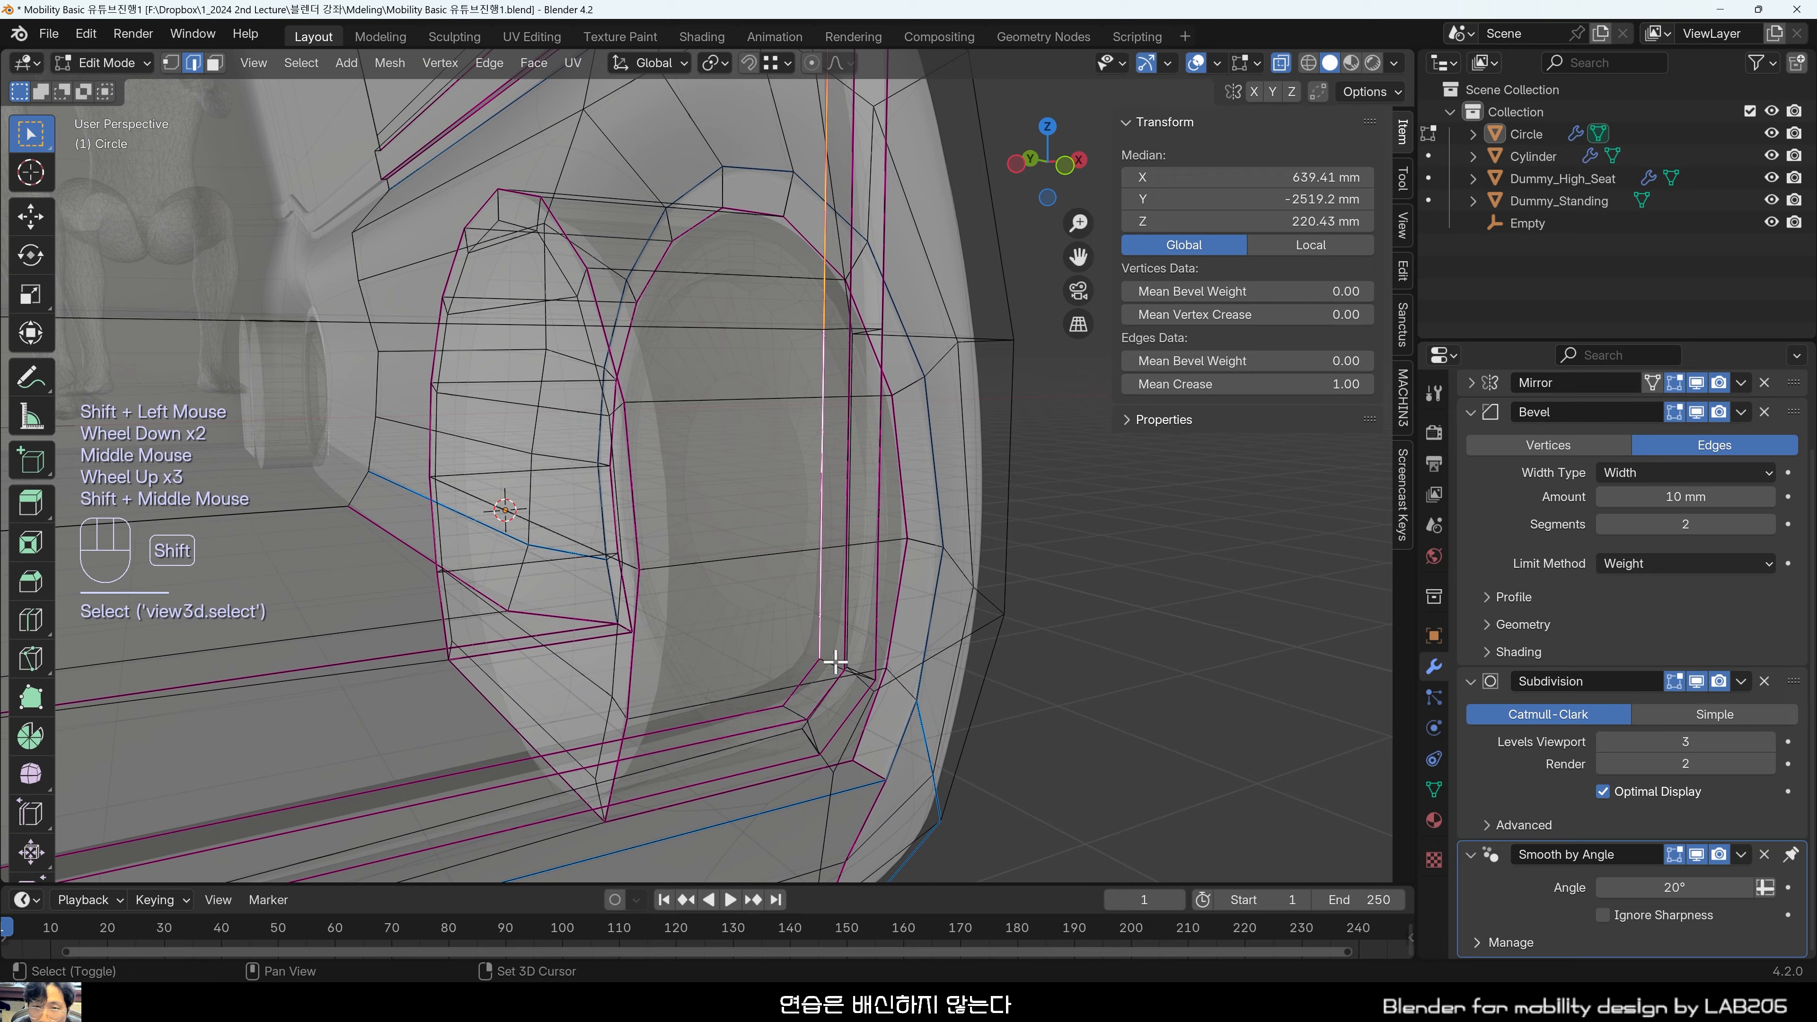
scroll(800, 690, "down", 2)
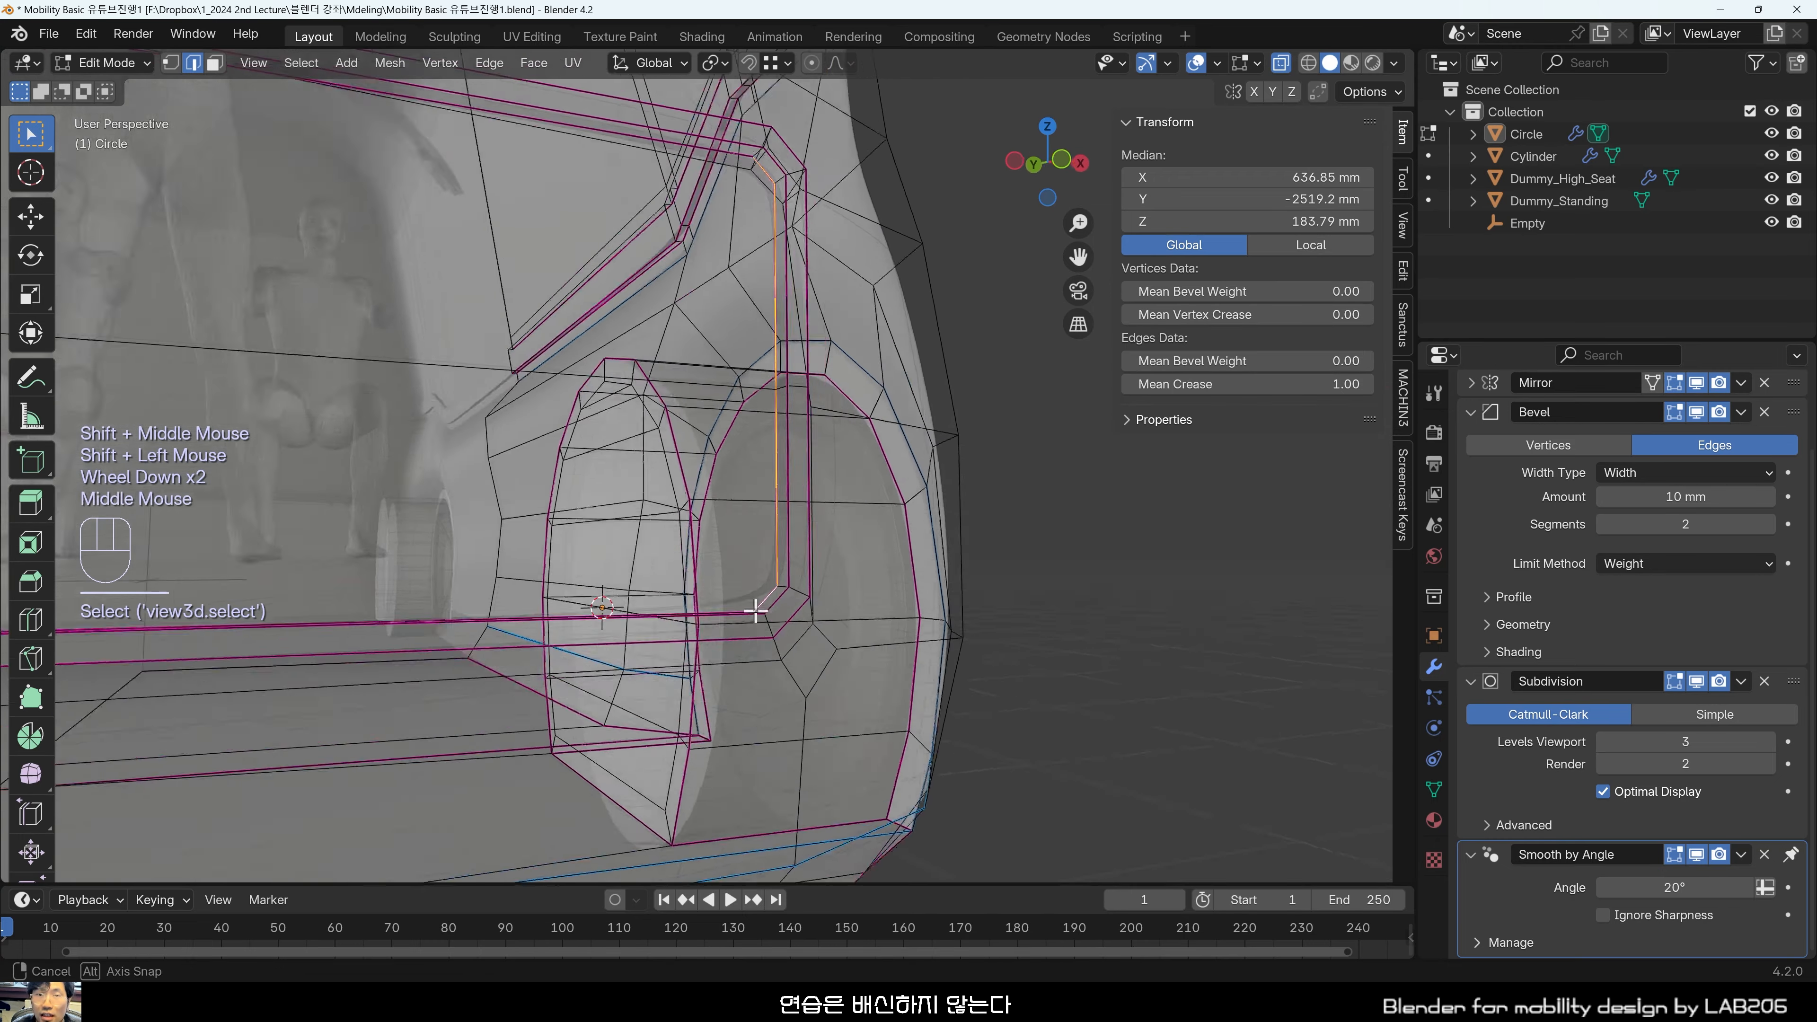
middle_click_drag(758, 609, 875, 727)
key("KP_1")
scroll(746, 640, "down", 2)
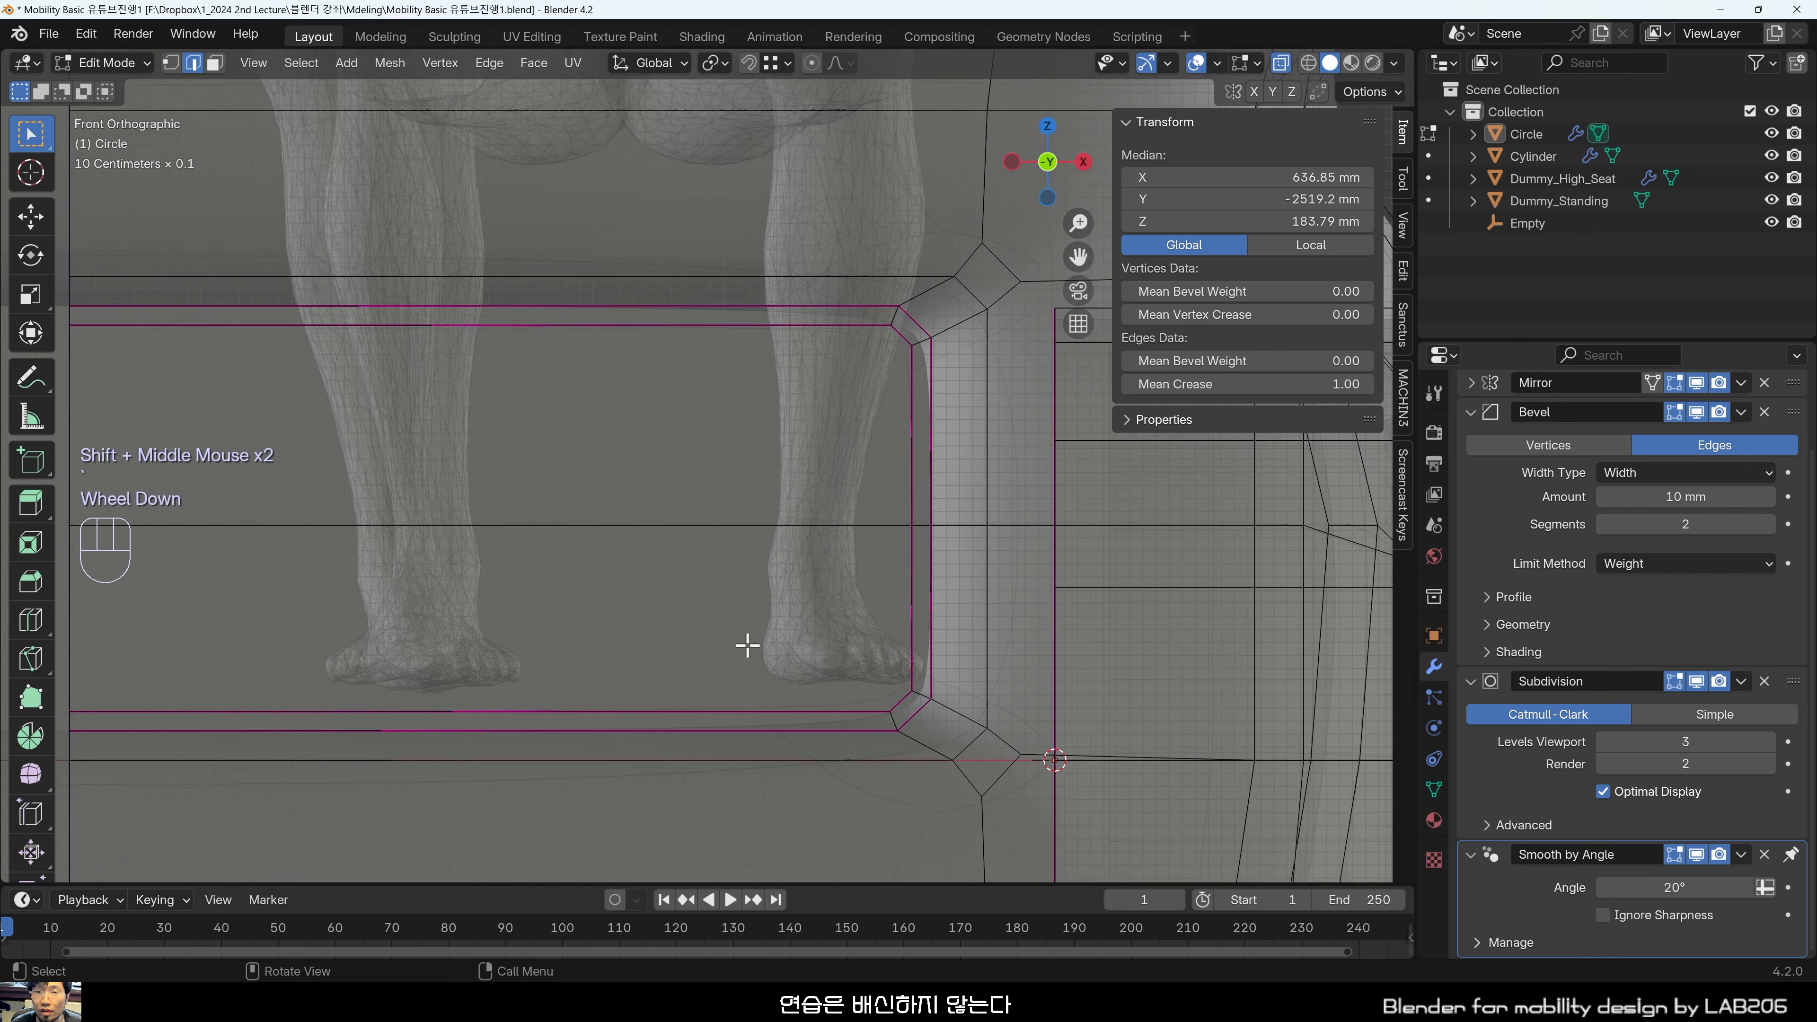
middle_click_drag(747, 641, 978, 696, "shift")
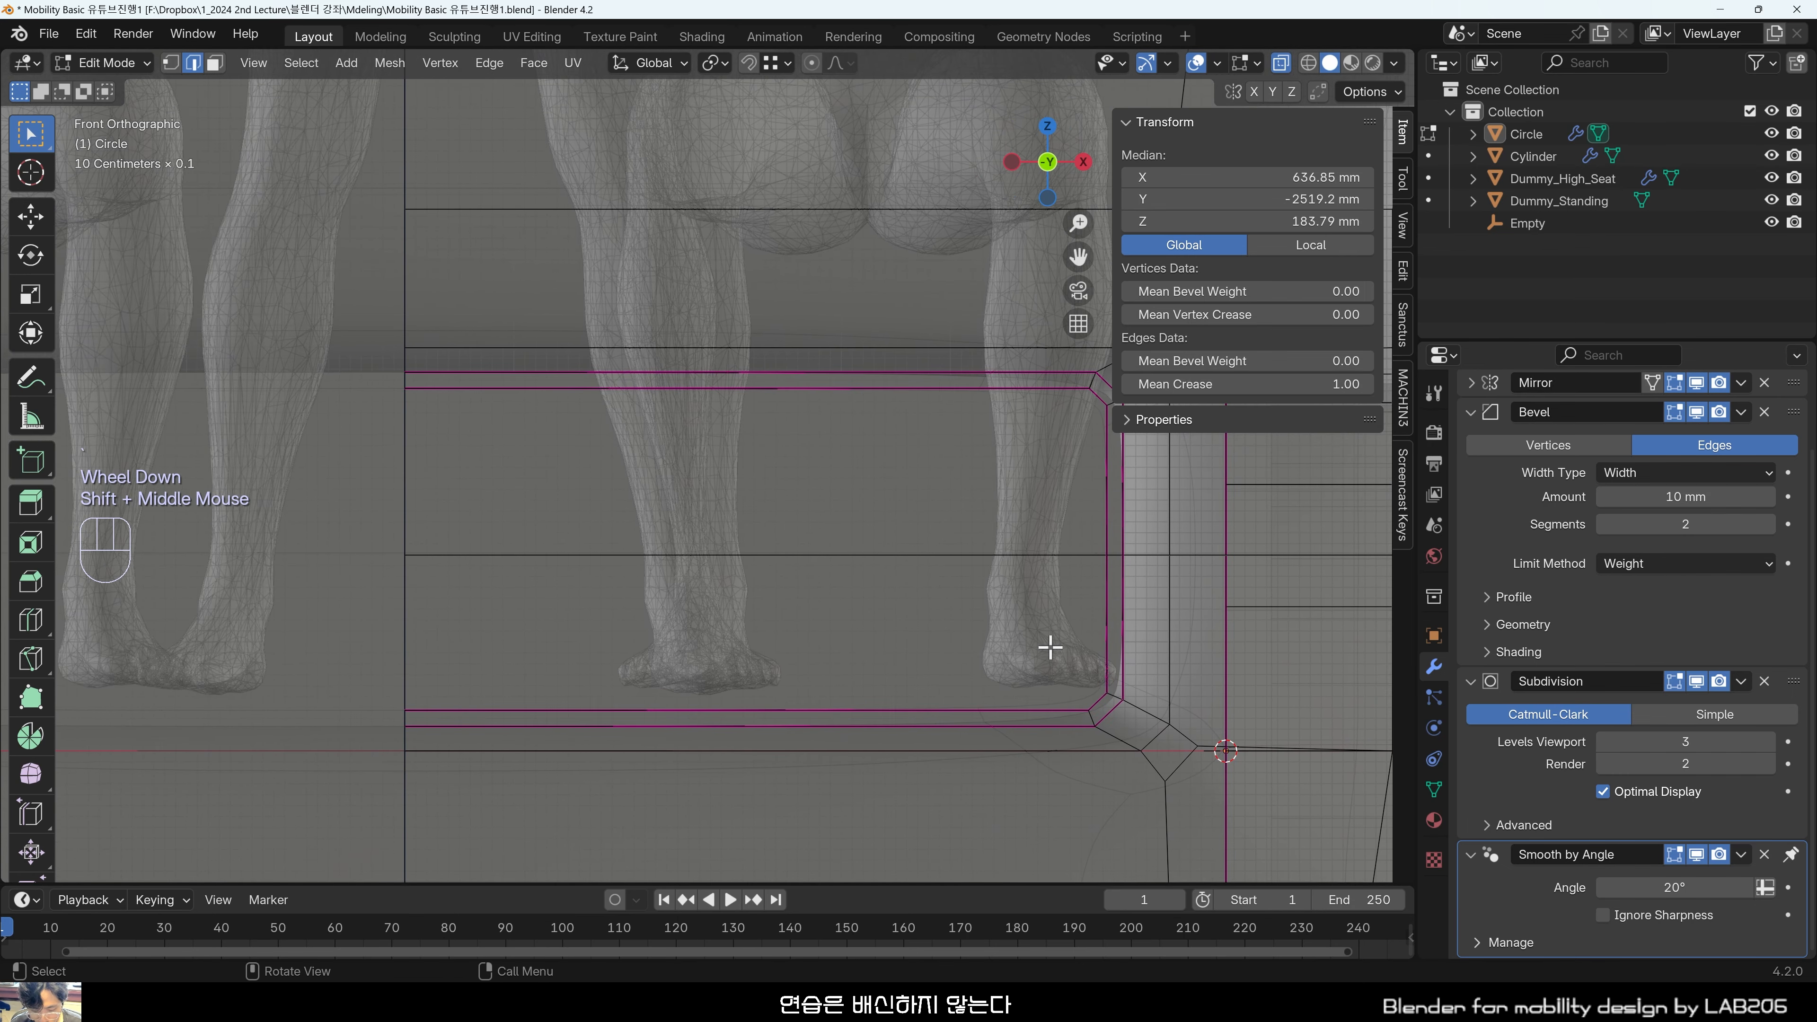
key("g")
key("x")
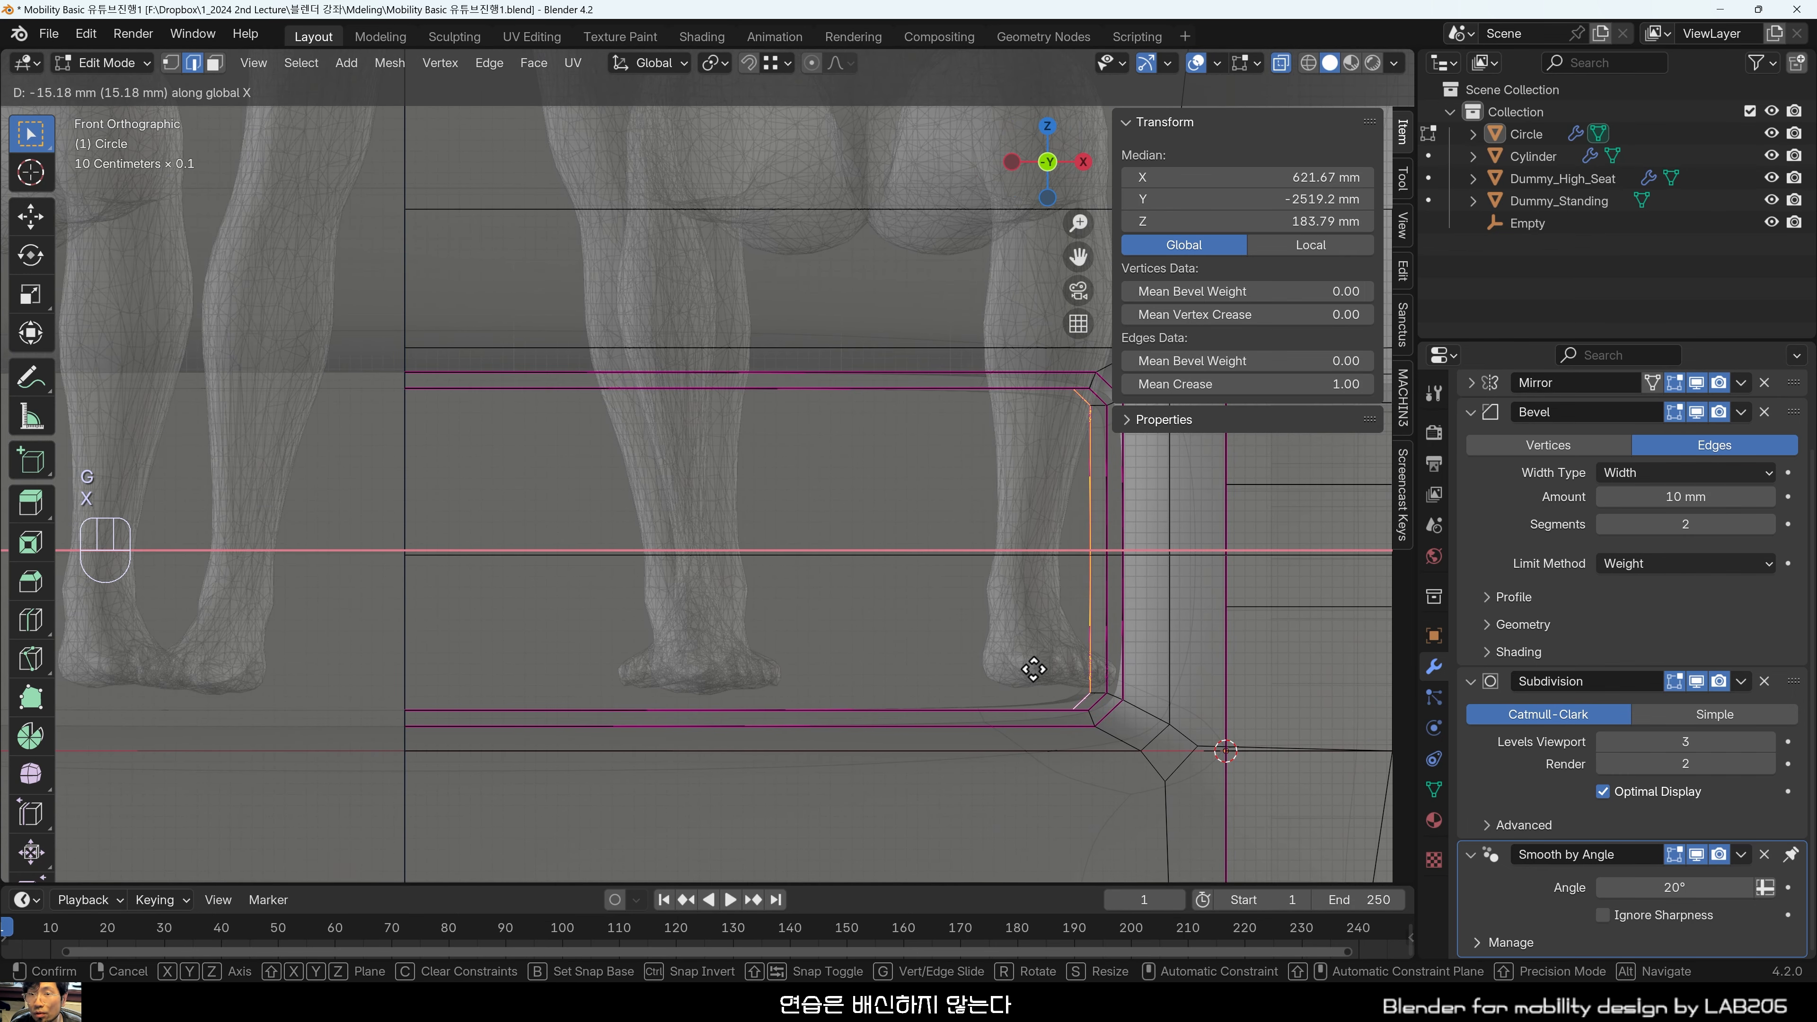
left_click(1035, 671)
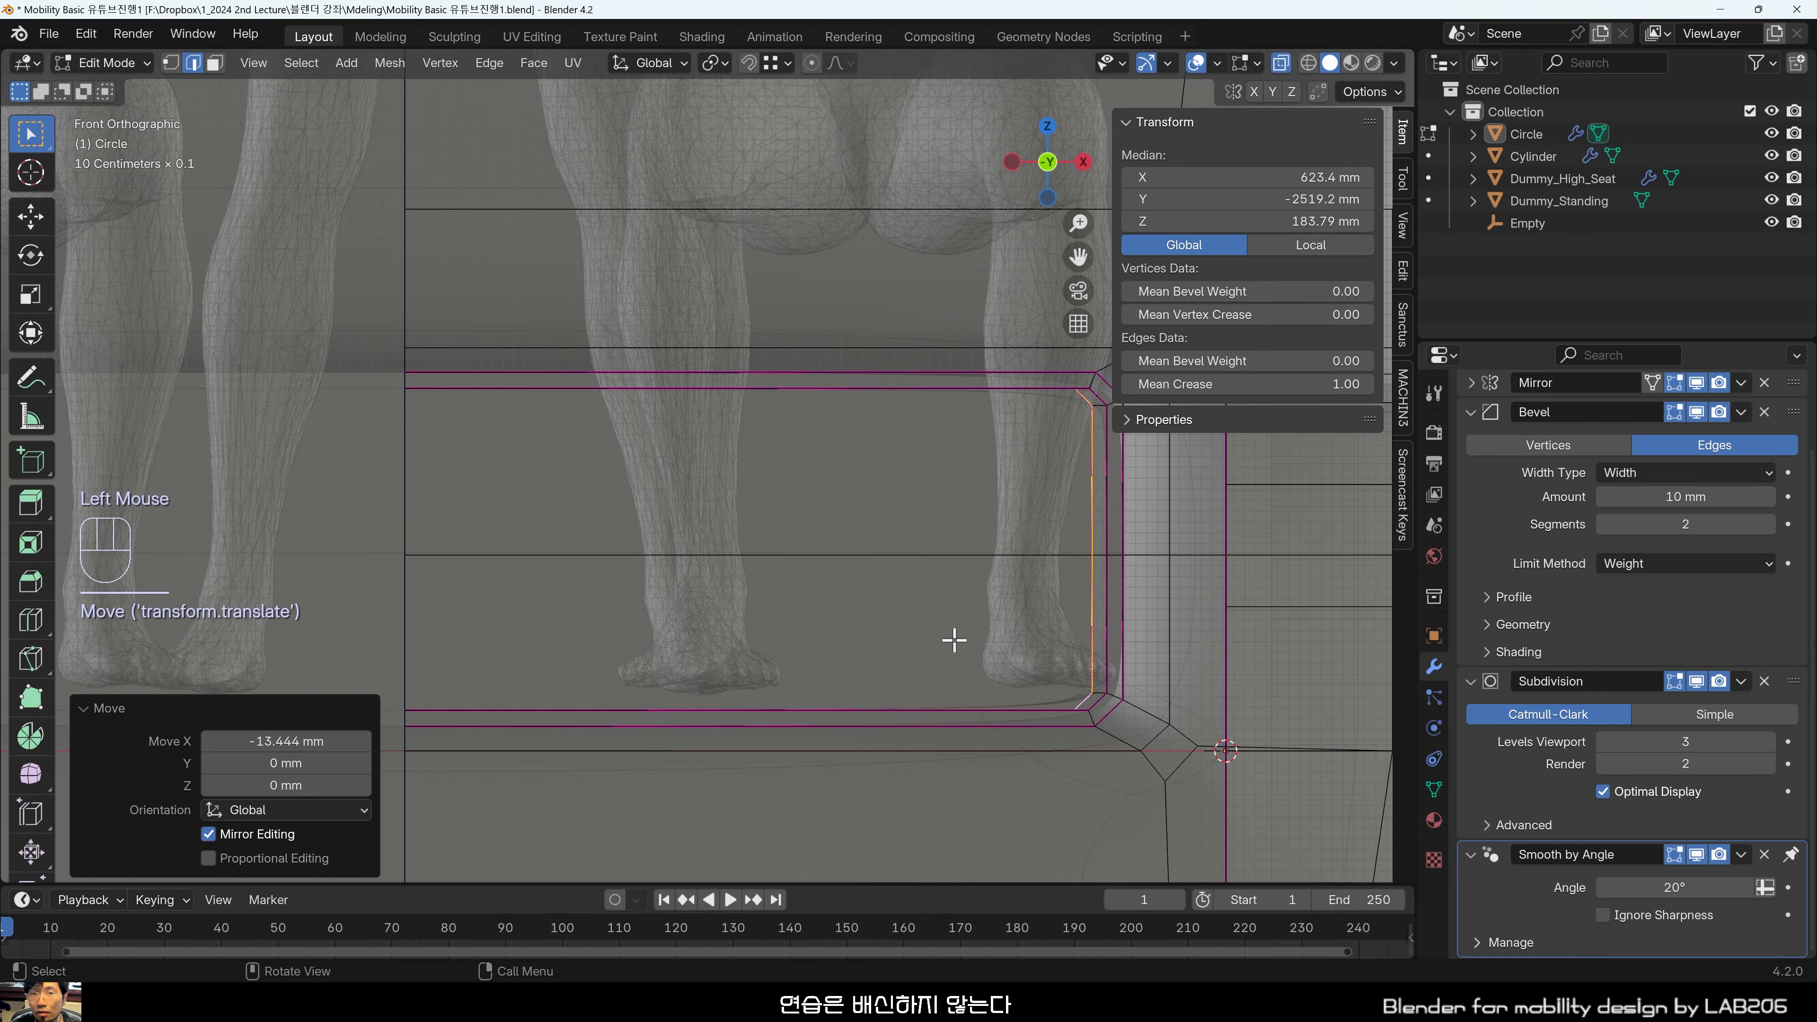
Add the recess floor's upper and lower horizontal edges to the selection and scale it to 0.939 along Z.
middle_click_drag(955, 639, 1007, 459)
scroll(994, 695, "up", 2)
left_click(1050, 721, "shift")
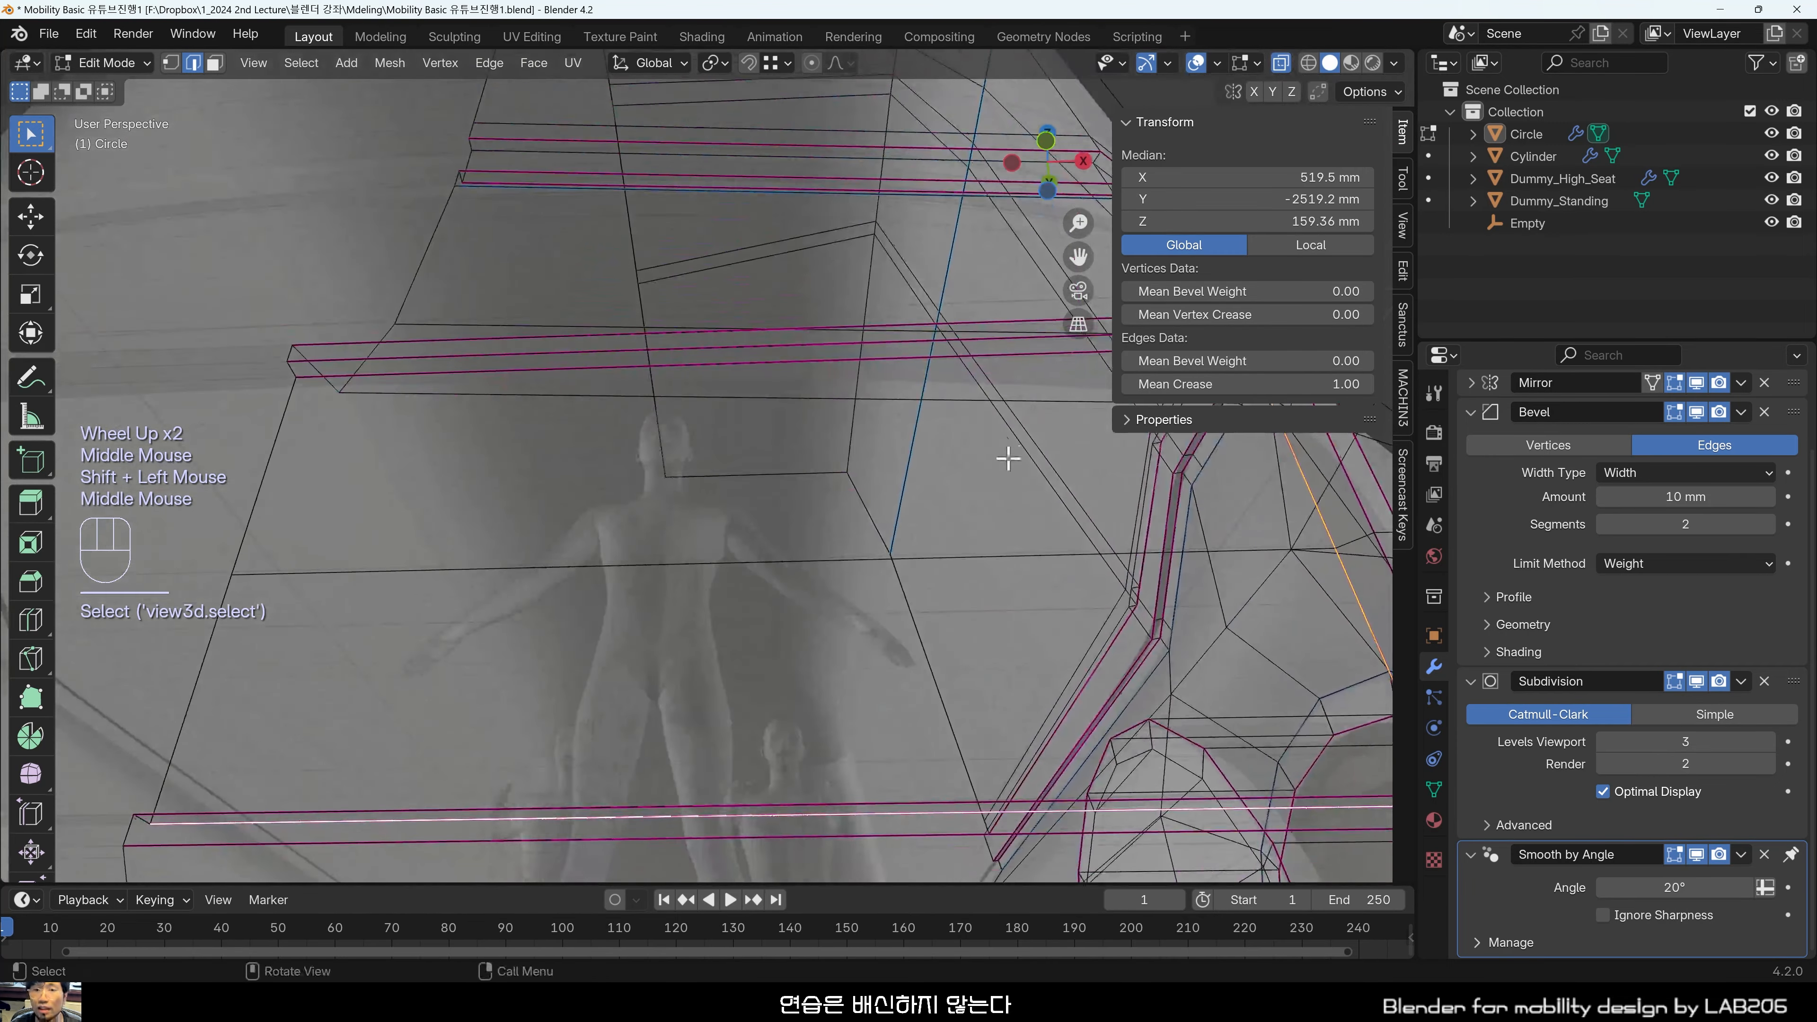
left_click(1012, 362, "shift")
middle_click_drag(1013, 362, 958, 520)
key("grave")
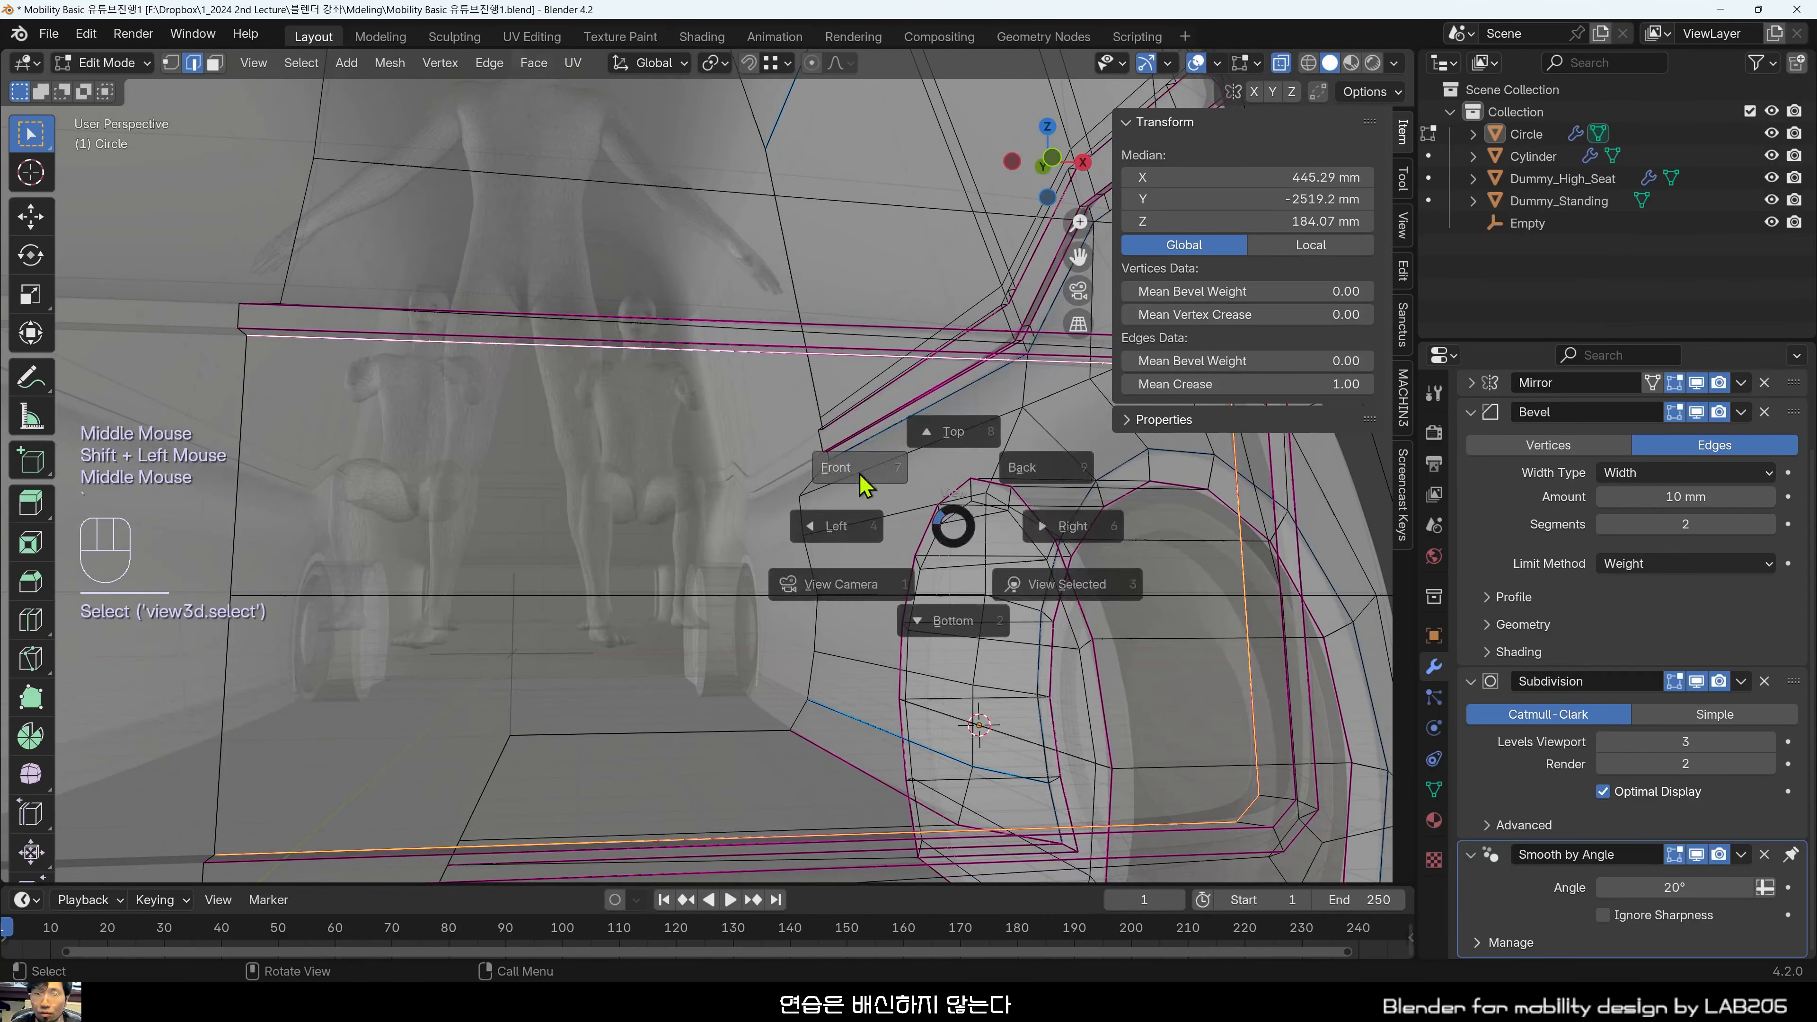
left_click(831, 474)
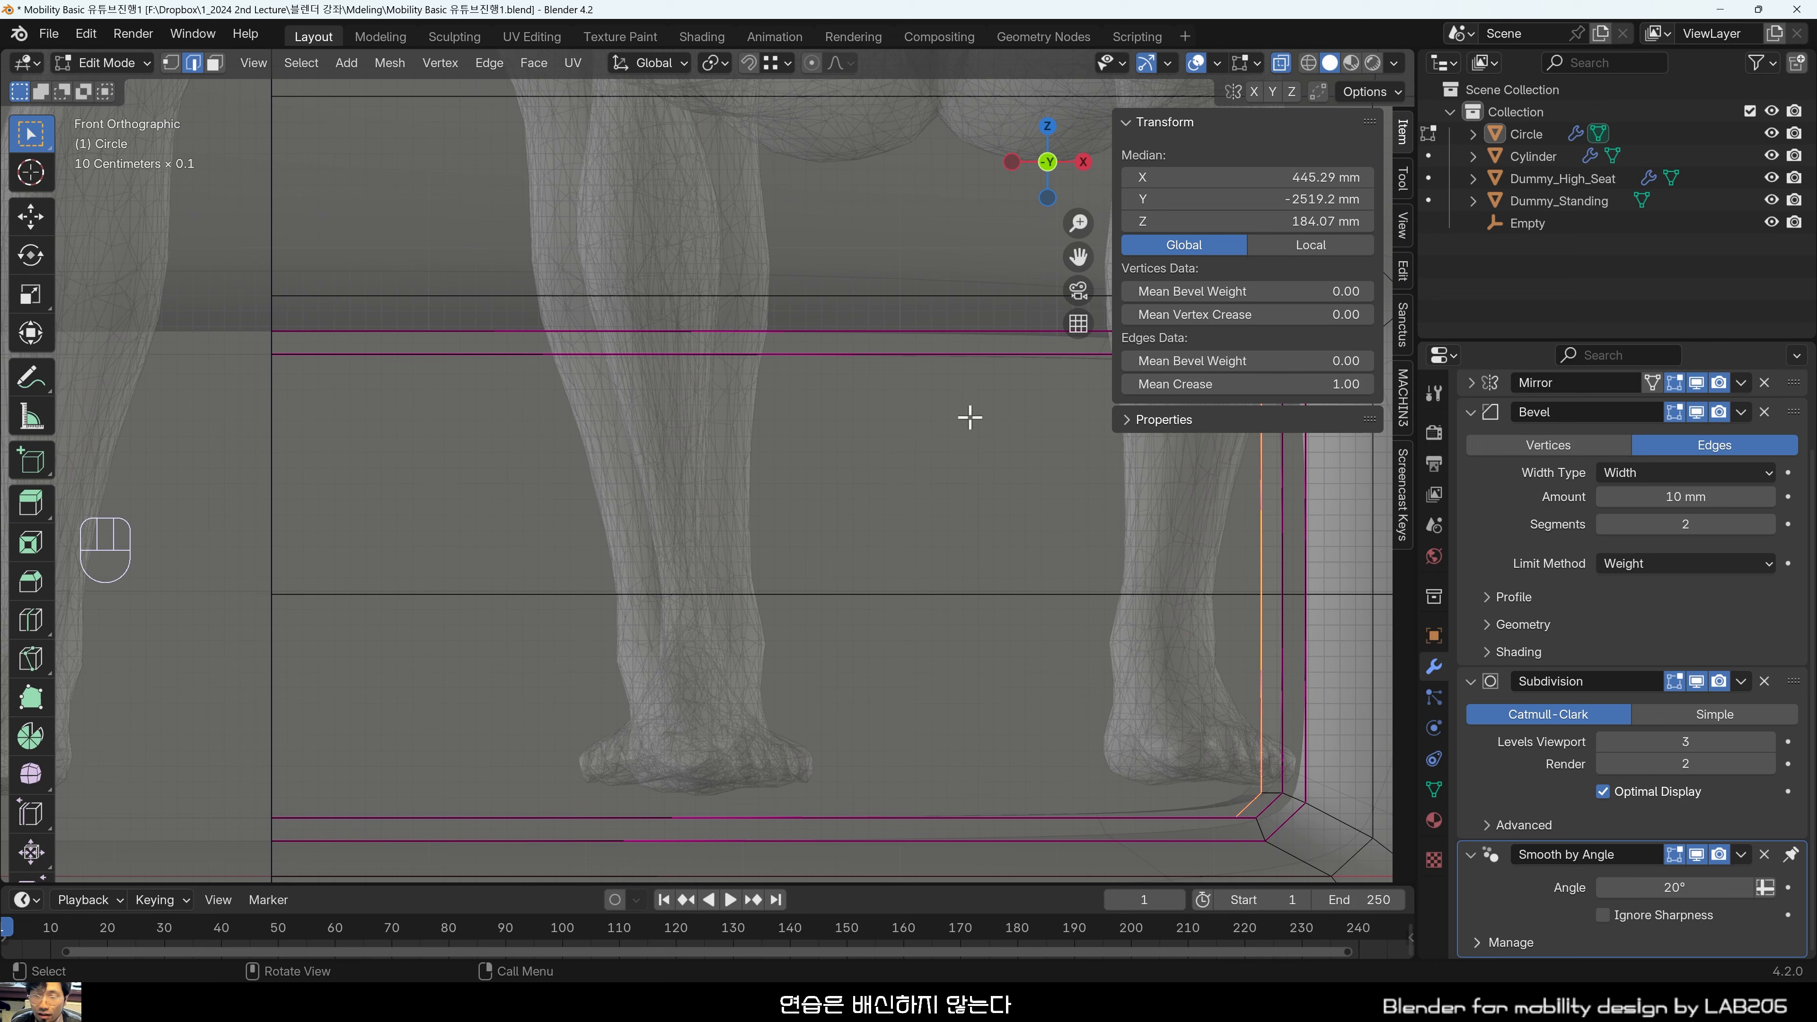
key("s")
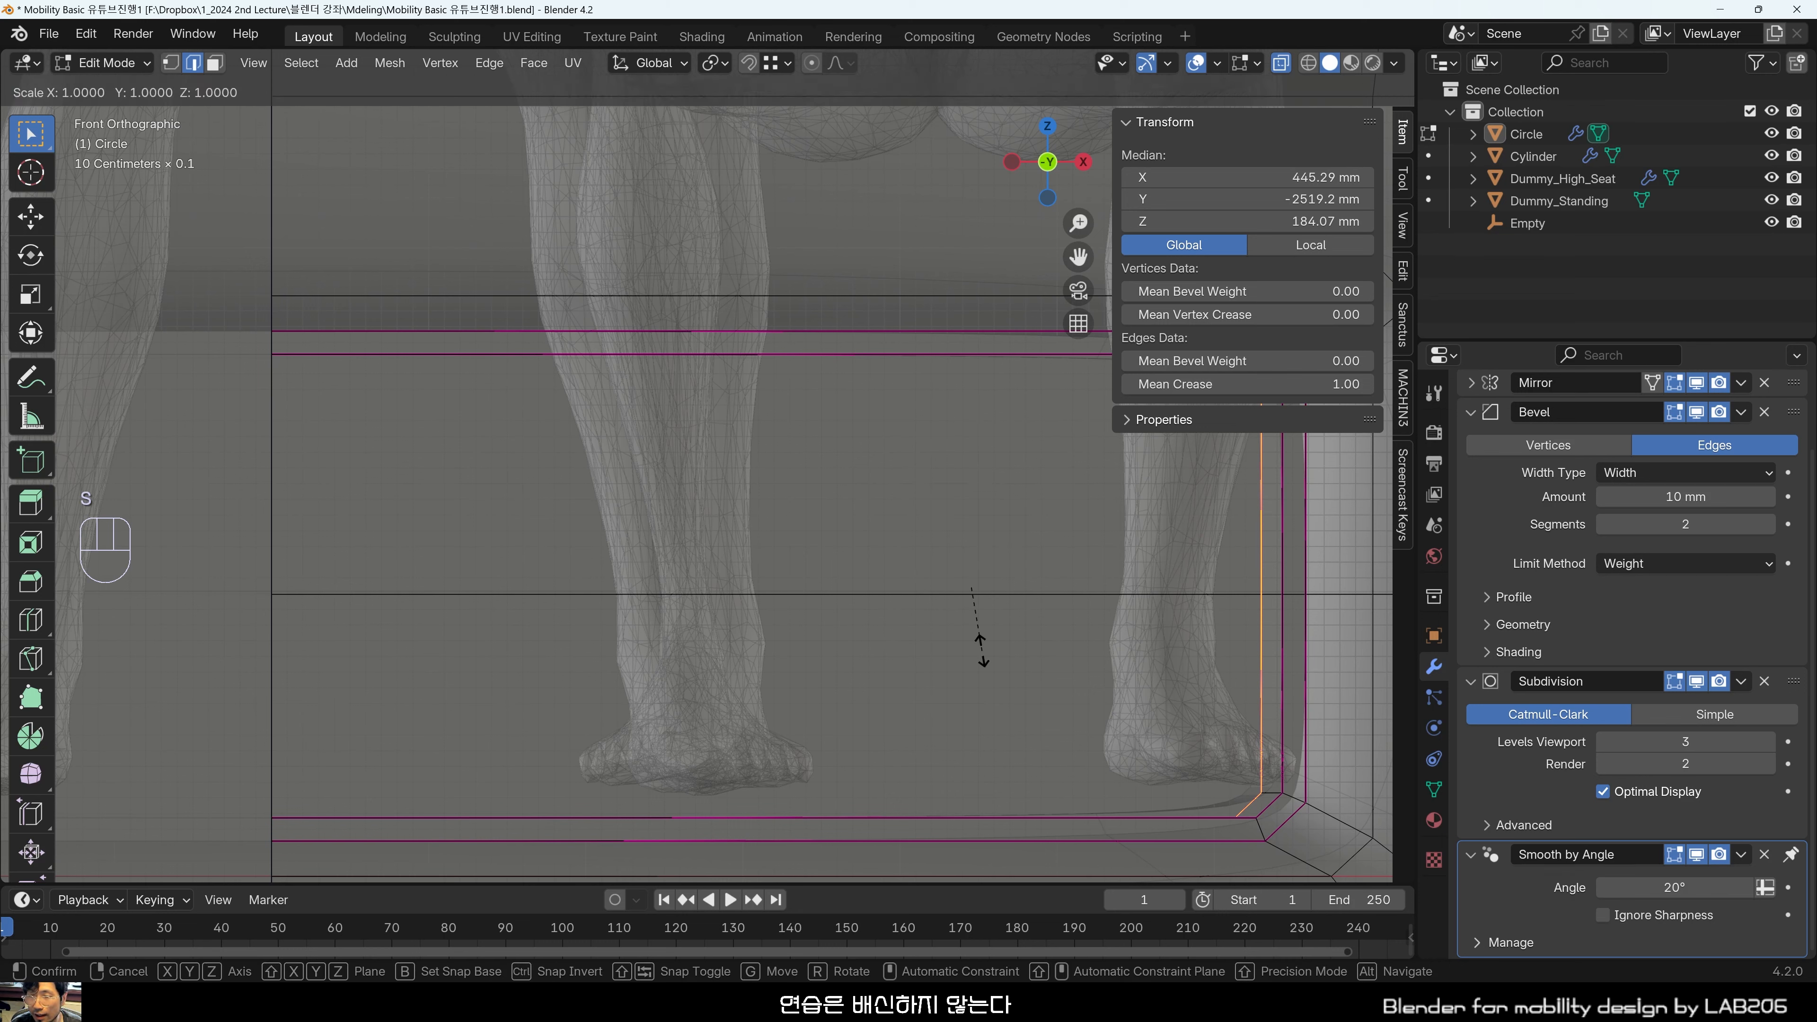
key("z")
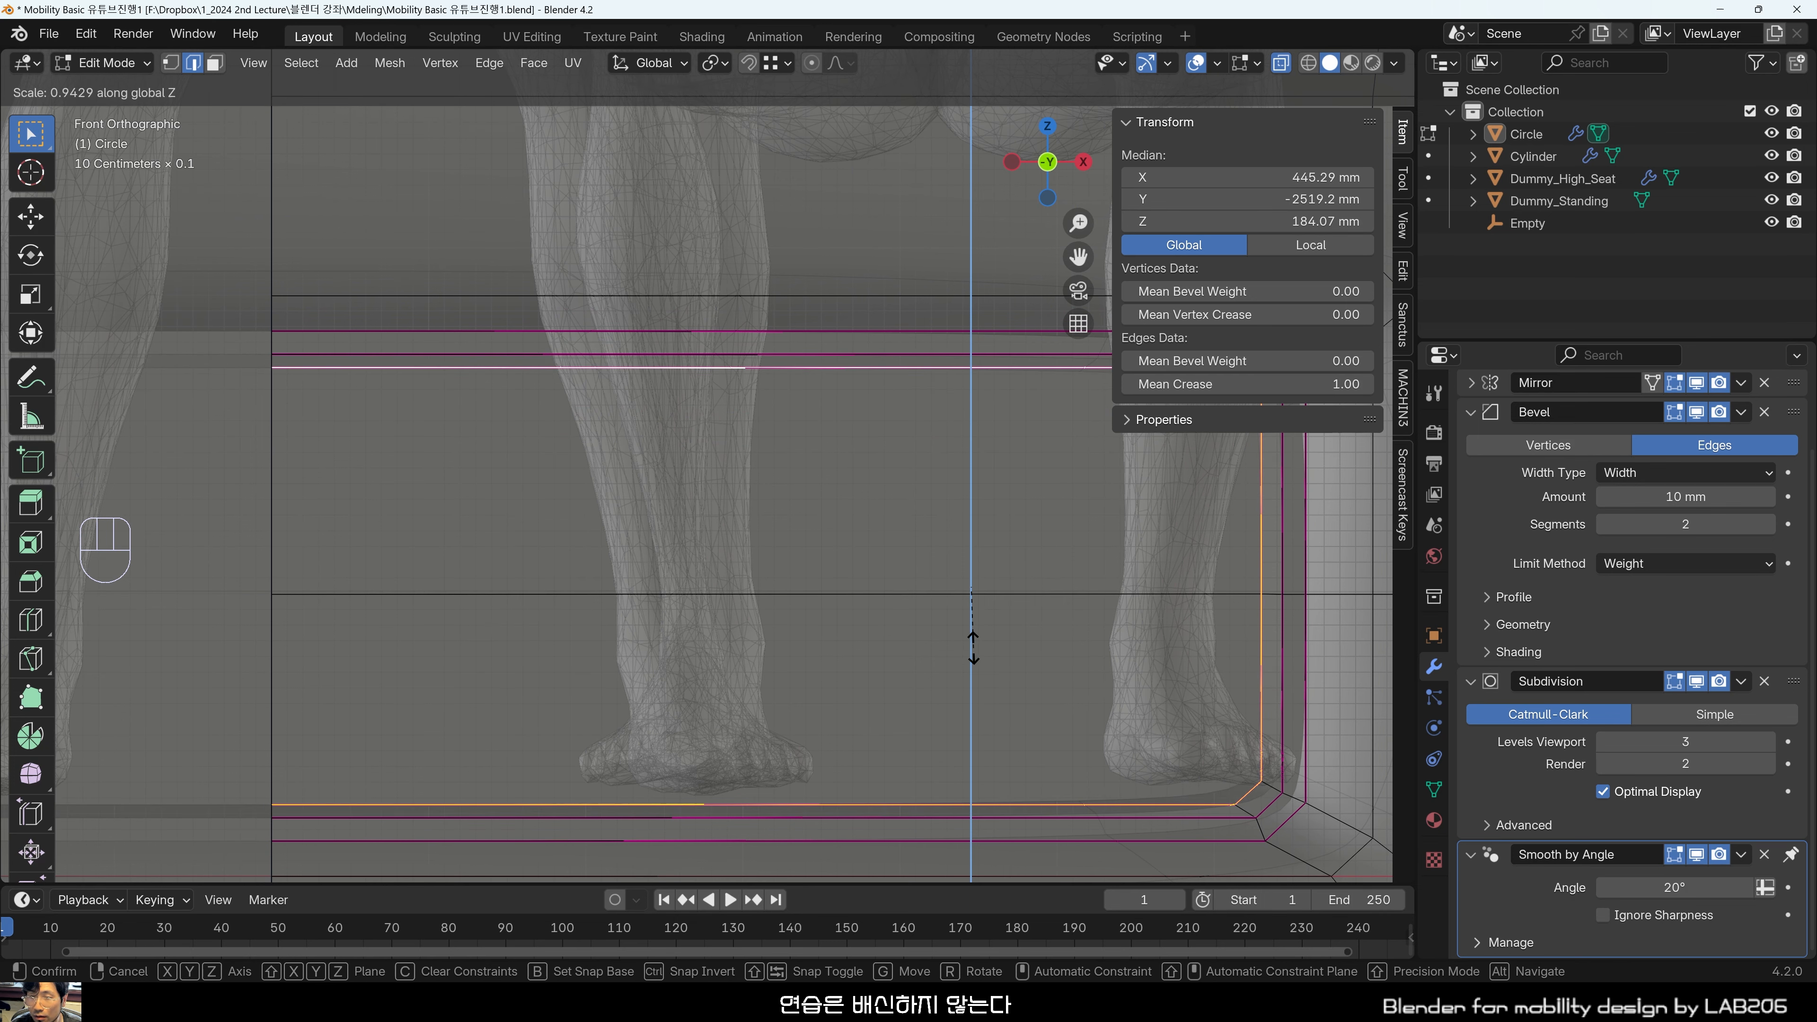
left_click(974, 641)
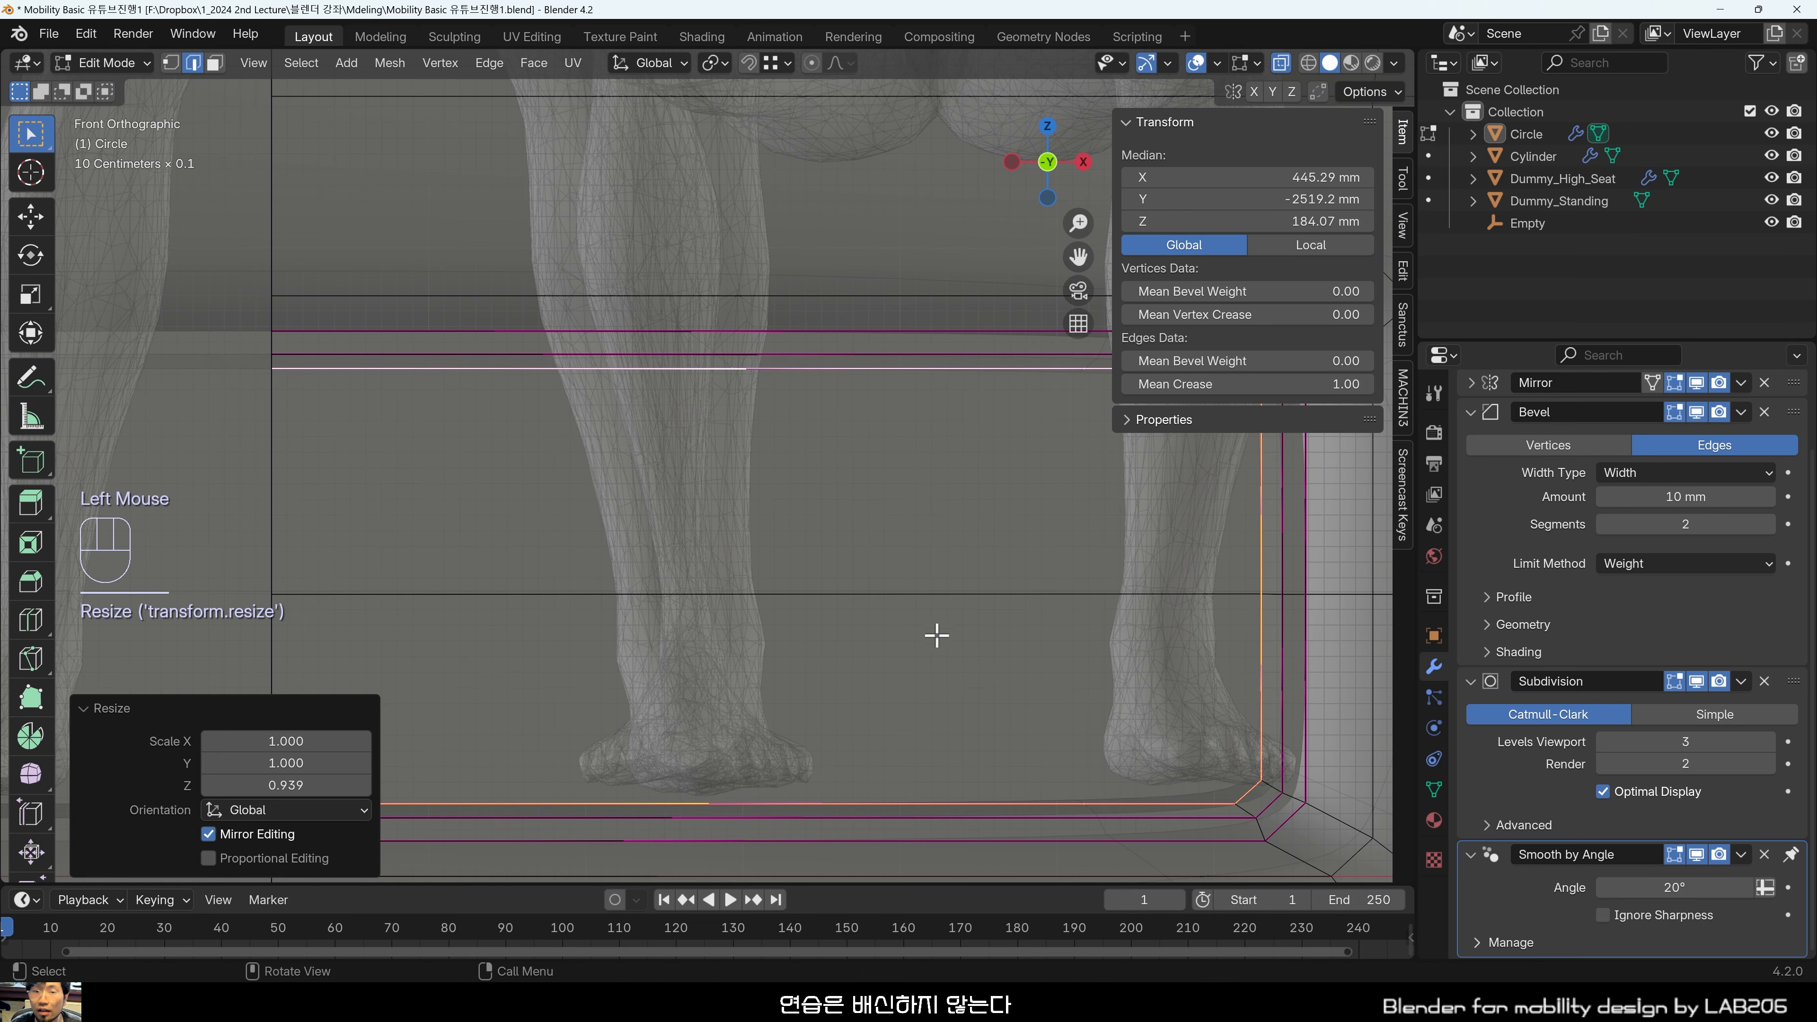
Inspect the recess's middle edge, rim edge loop and outer floor edges by selecting them in turn.
left_click(865, 633)
middle_click_drag(865, 632, 977, 458, "shift")
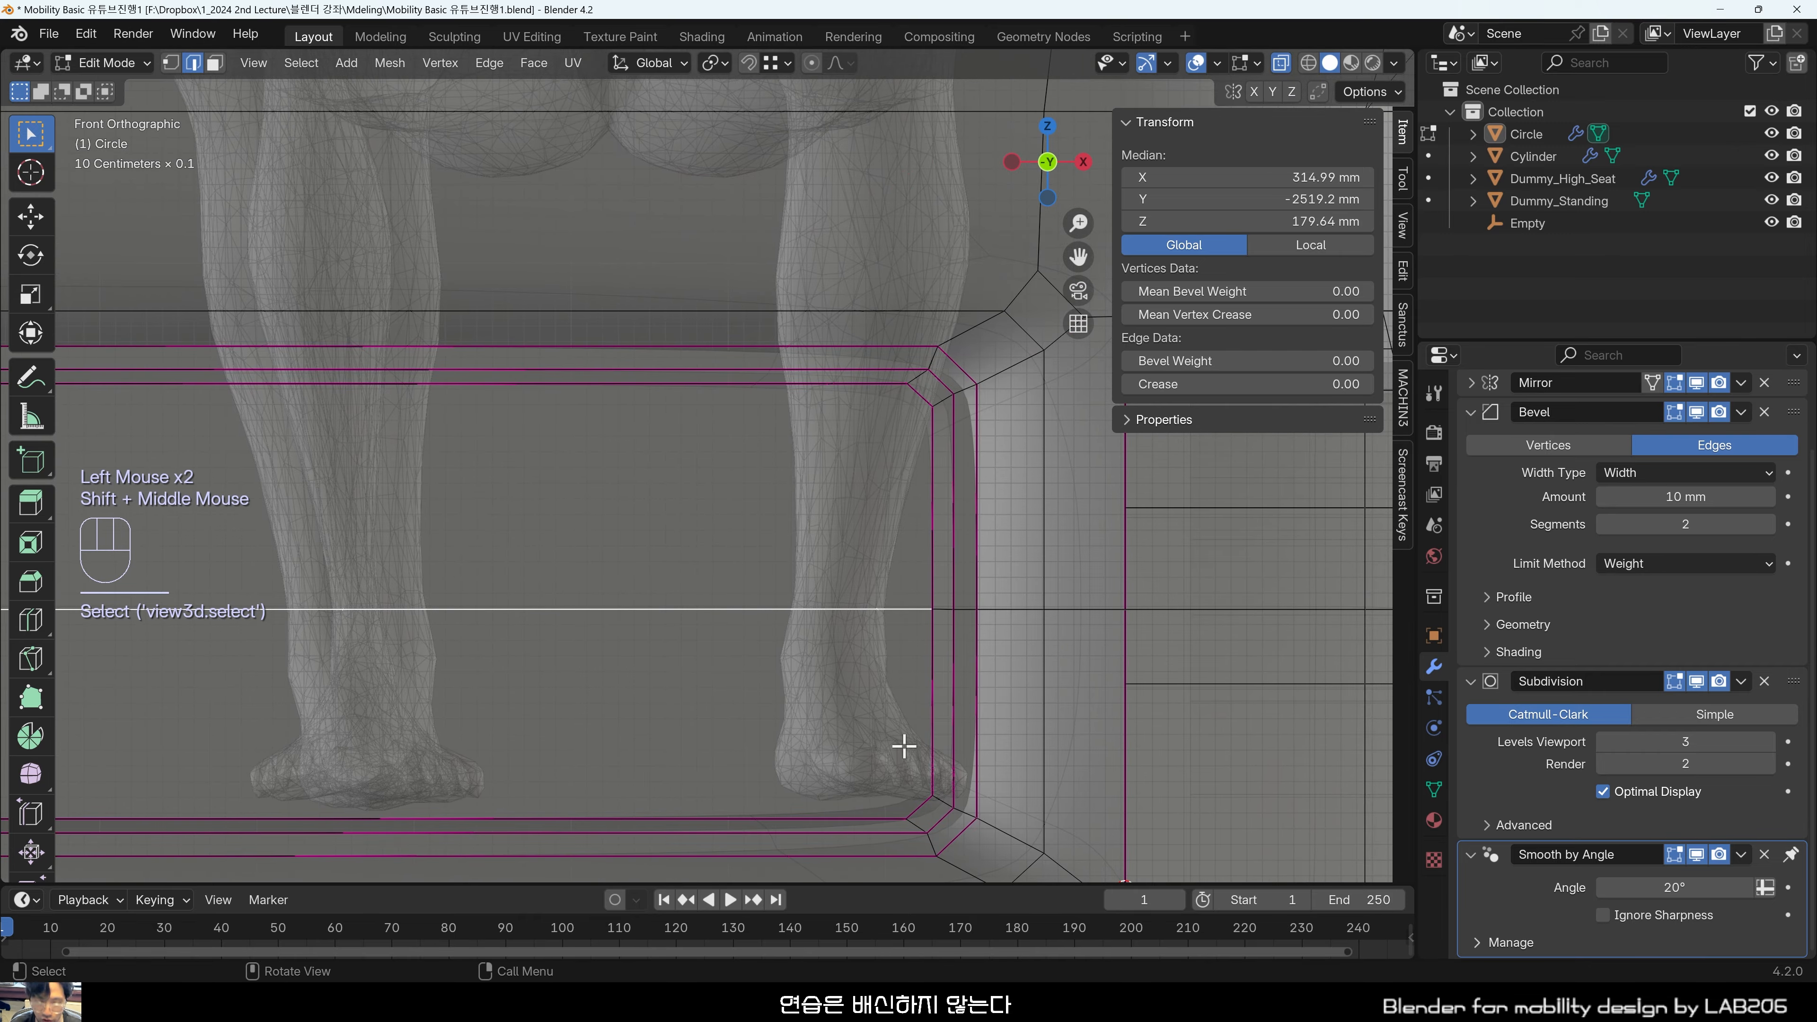
scroll(864, 649, "down", 1)
middle_click_drag(864, 649, 731, 702)
scroll(722, 779, "up", 2)
middle_click_drag(722, 779, 880, 499, "shift")
left_click(970, 332)
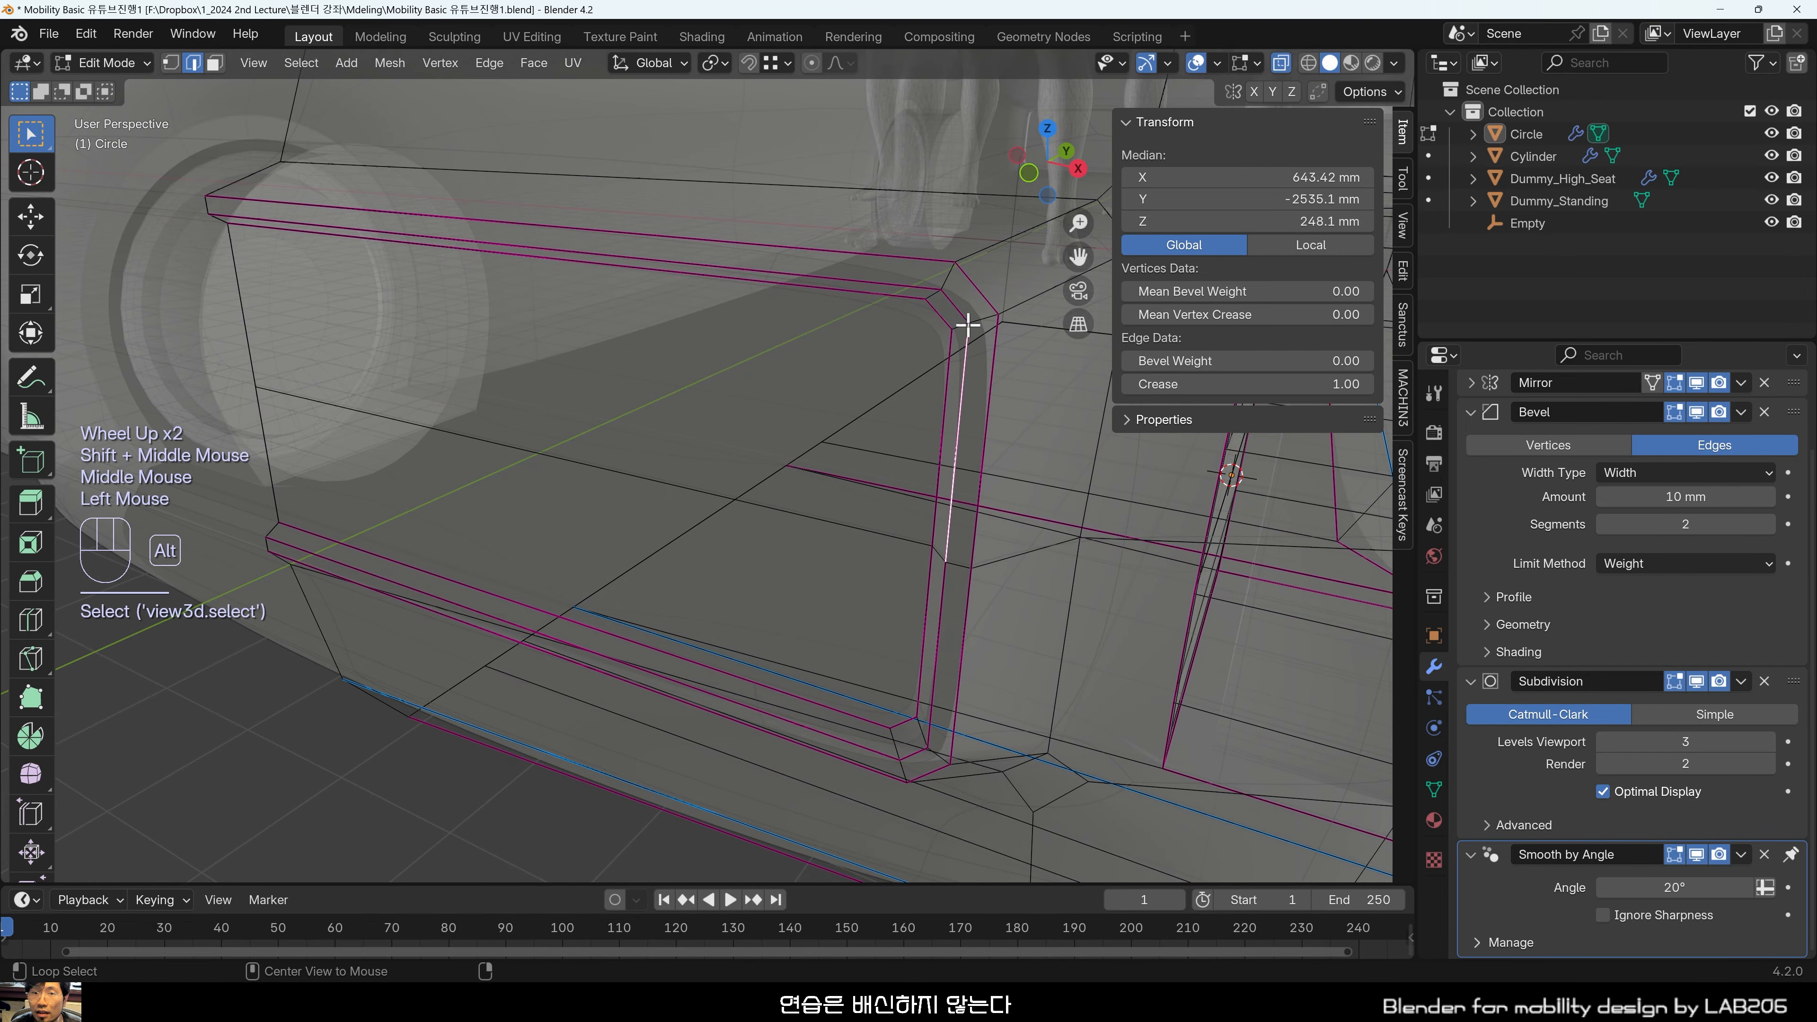
left_click(963, 309, "alt")
middle_click_drag(888, 450, 895, 669)
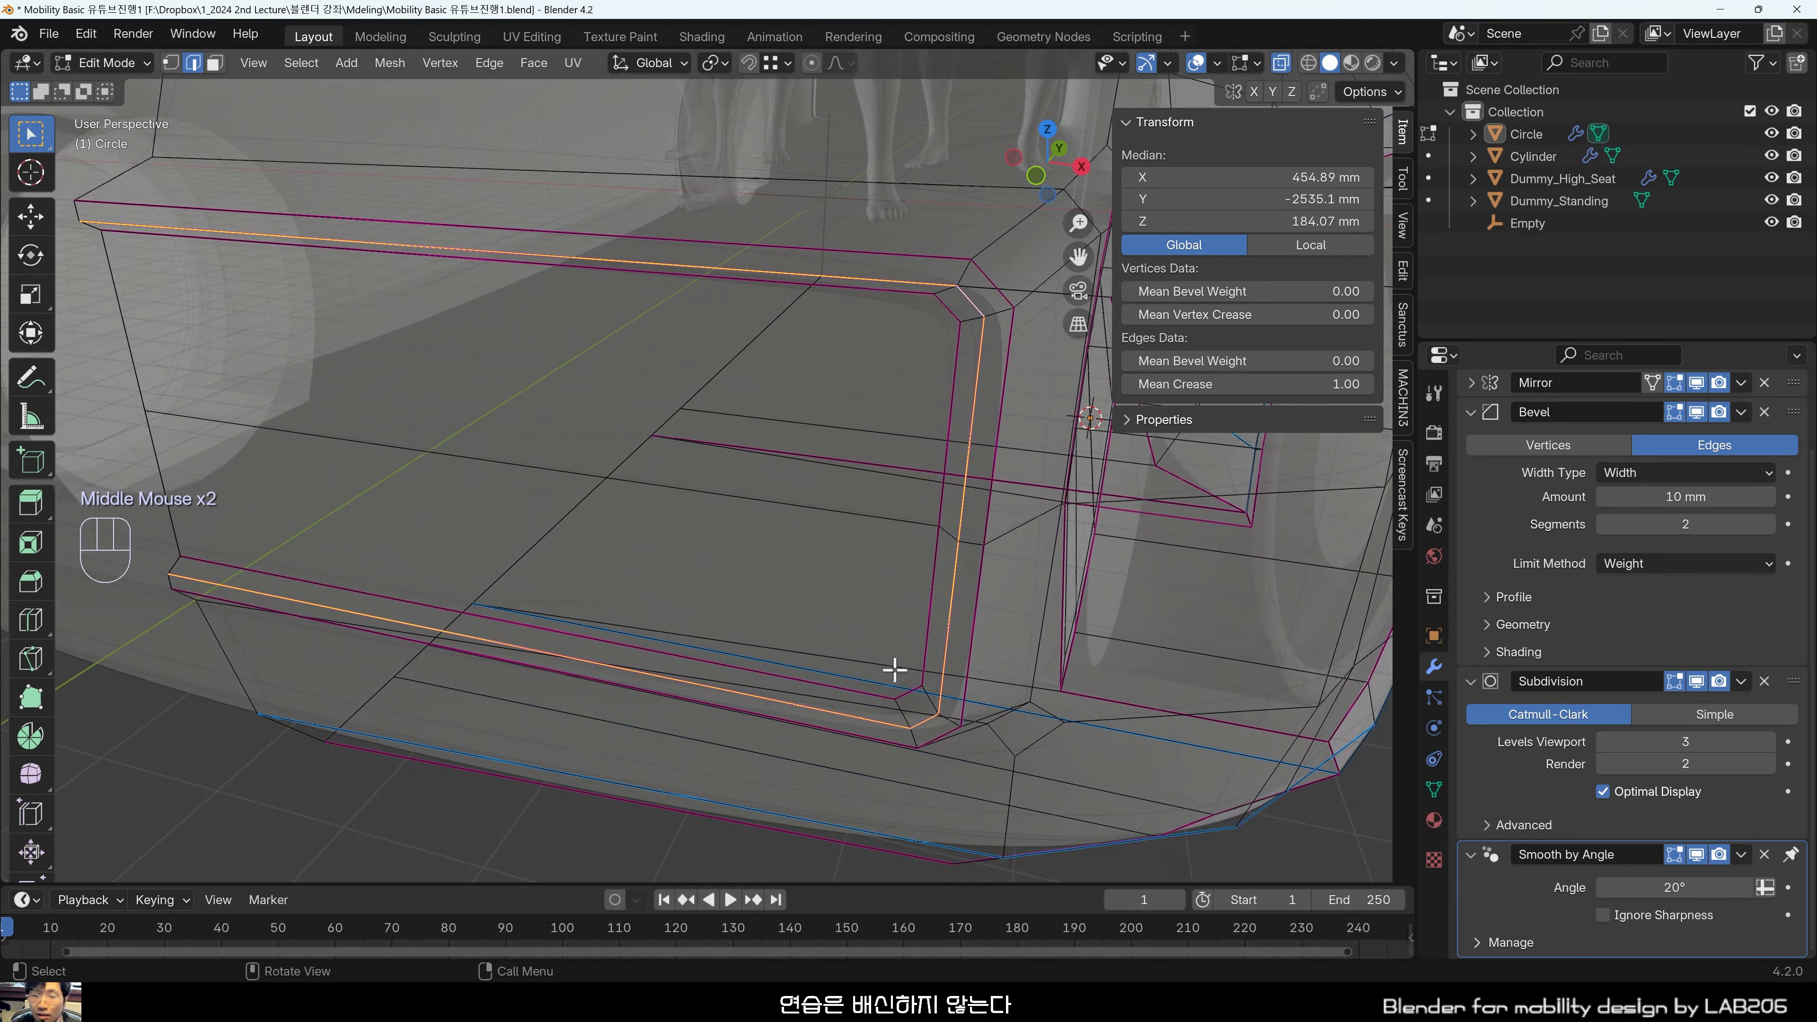
left_click(897, 693)
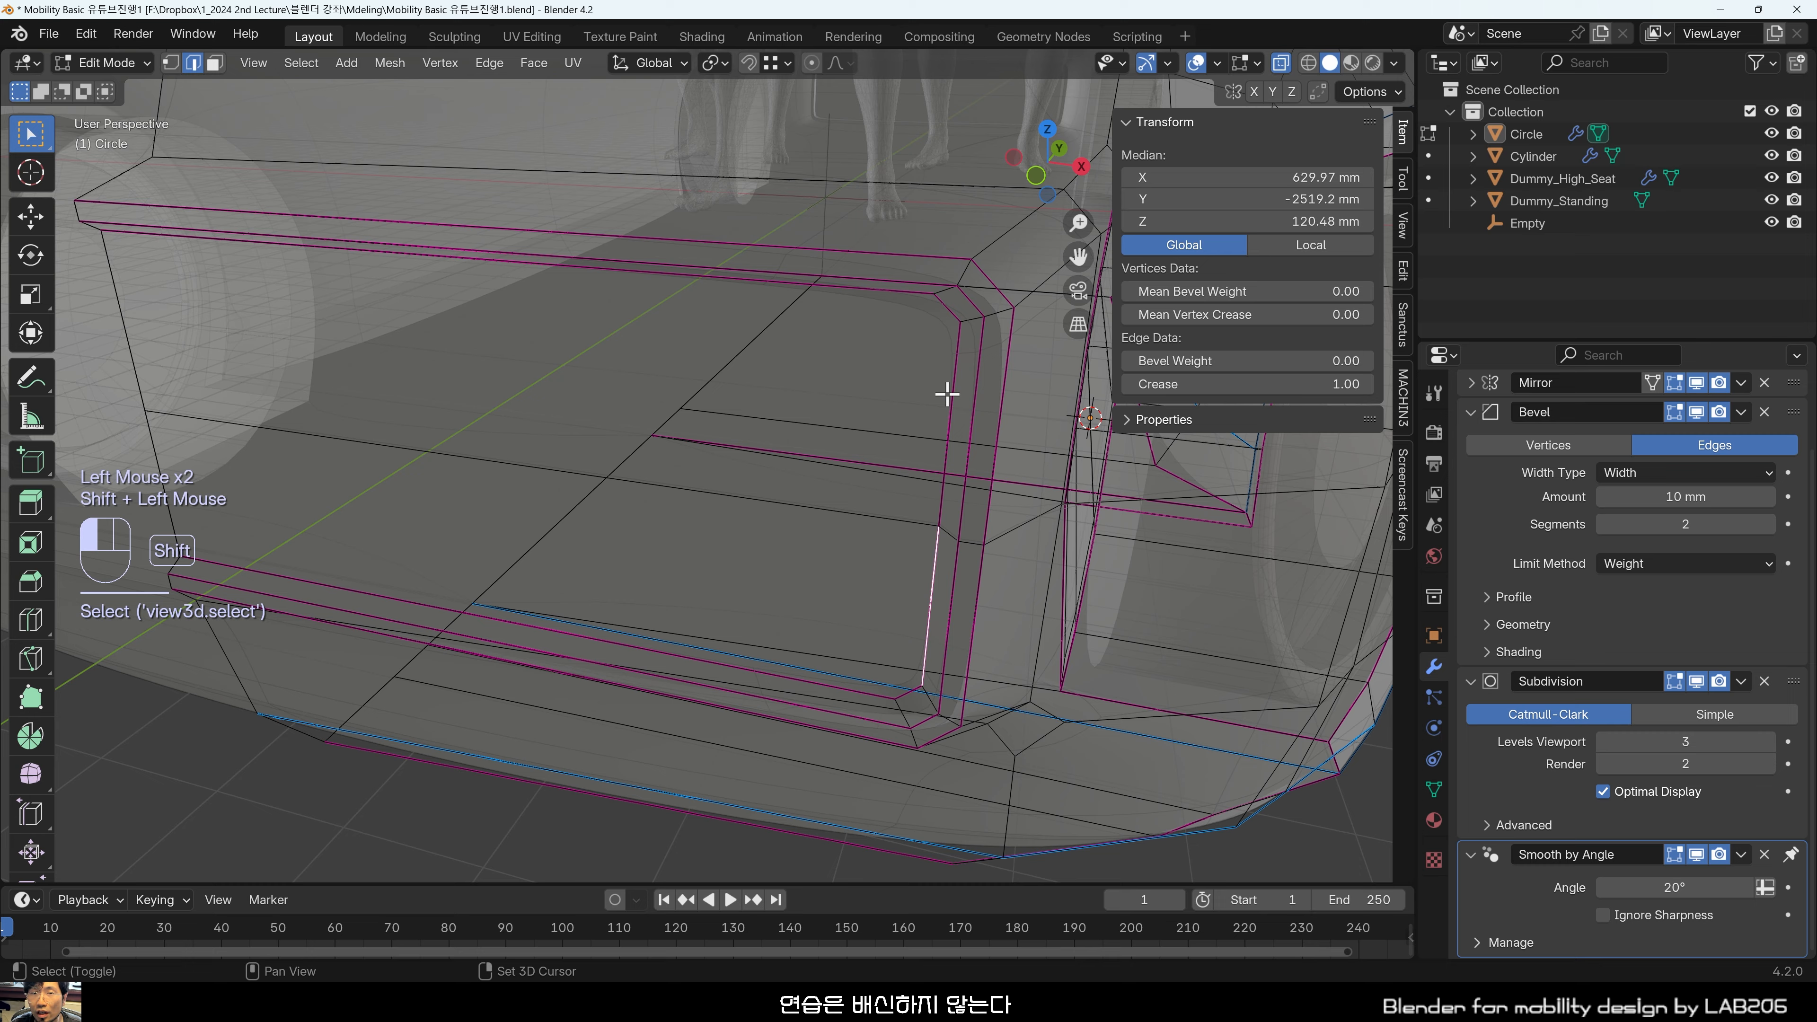
Examine the sloped recess walls on the front bumper in Object Mode with X-ray off.
mouse_move(767, 286)
middle_mouse_down()
mouse_move(632, 491)
mouse_move(681, 520)
mouse_move(696, 469)
mouse_move(617, 475)
mouse_move(608, 498)
middle_mouse_up()
key("alt+z")
scroll(758, 406, "down", 3)
middle_click_drag(759, 406, 661, 641, "shift")
key("Tab")
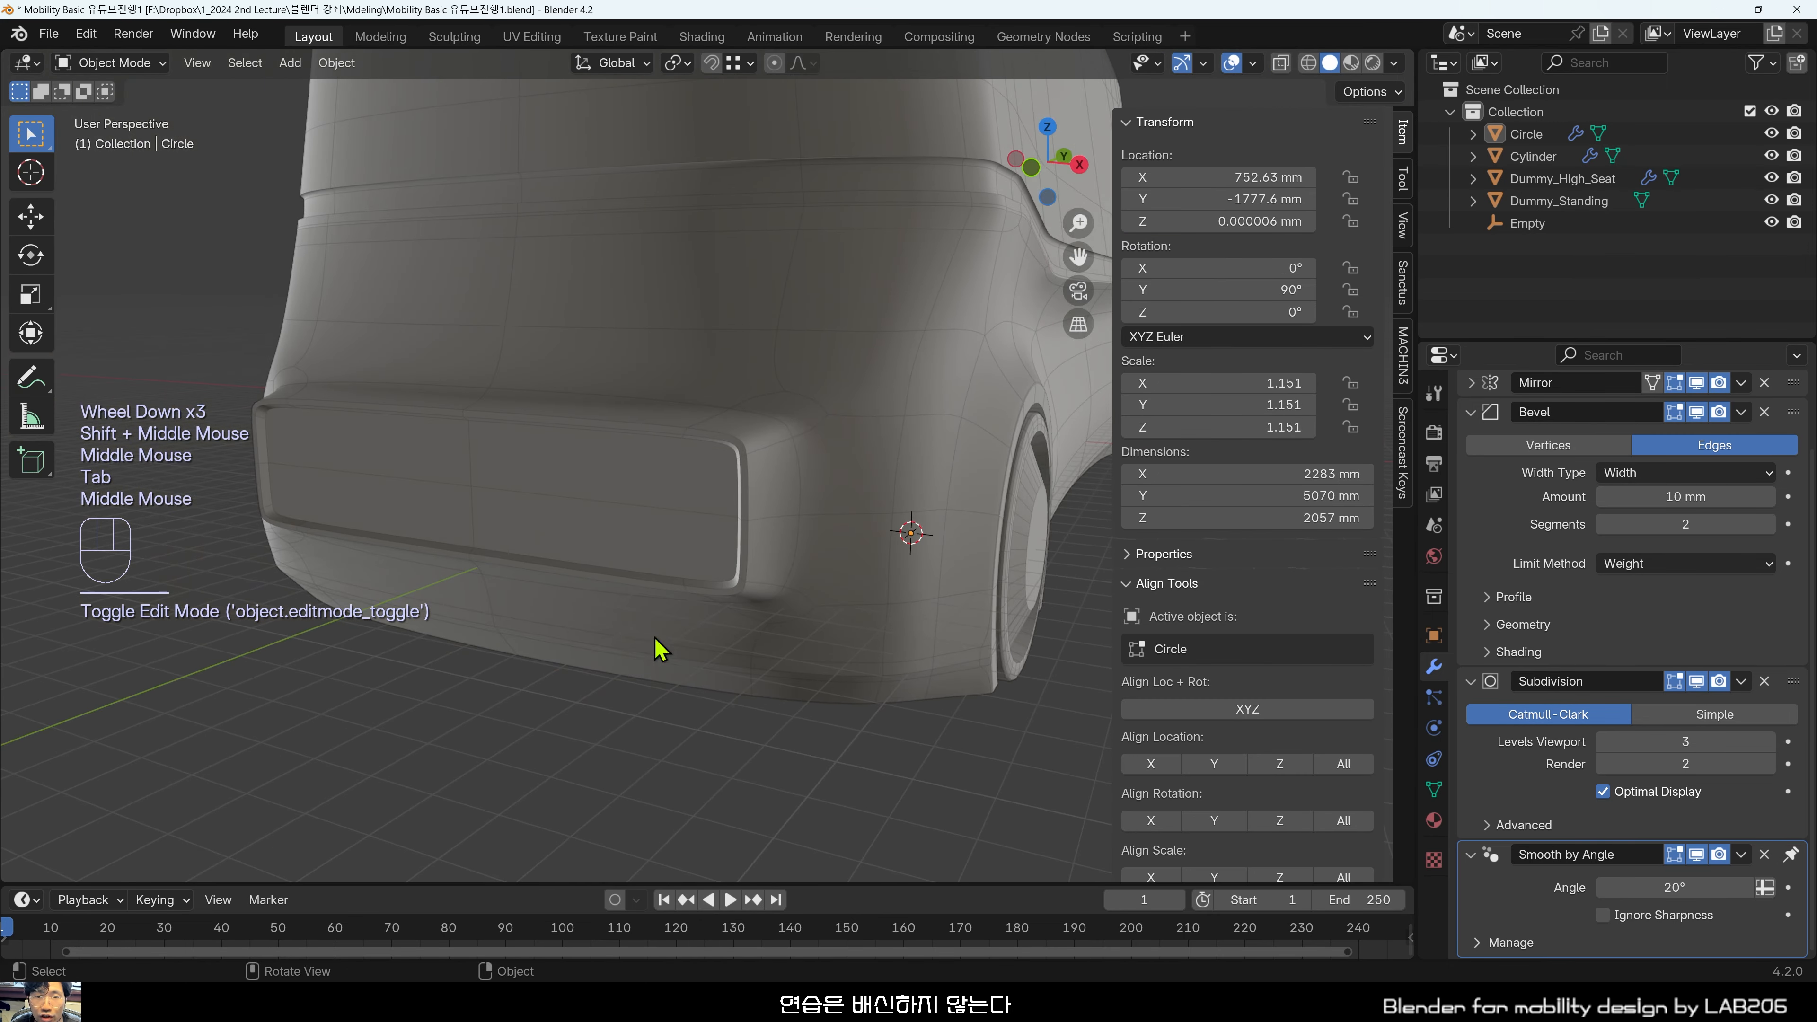
scroll(676, 651, "up", 1)
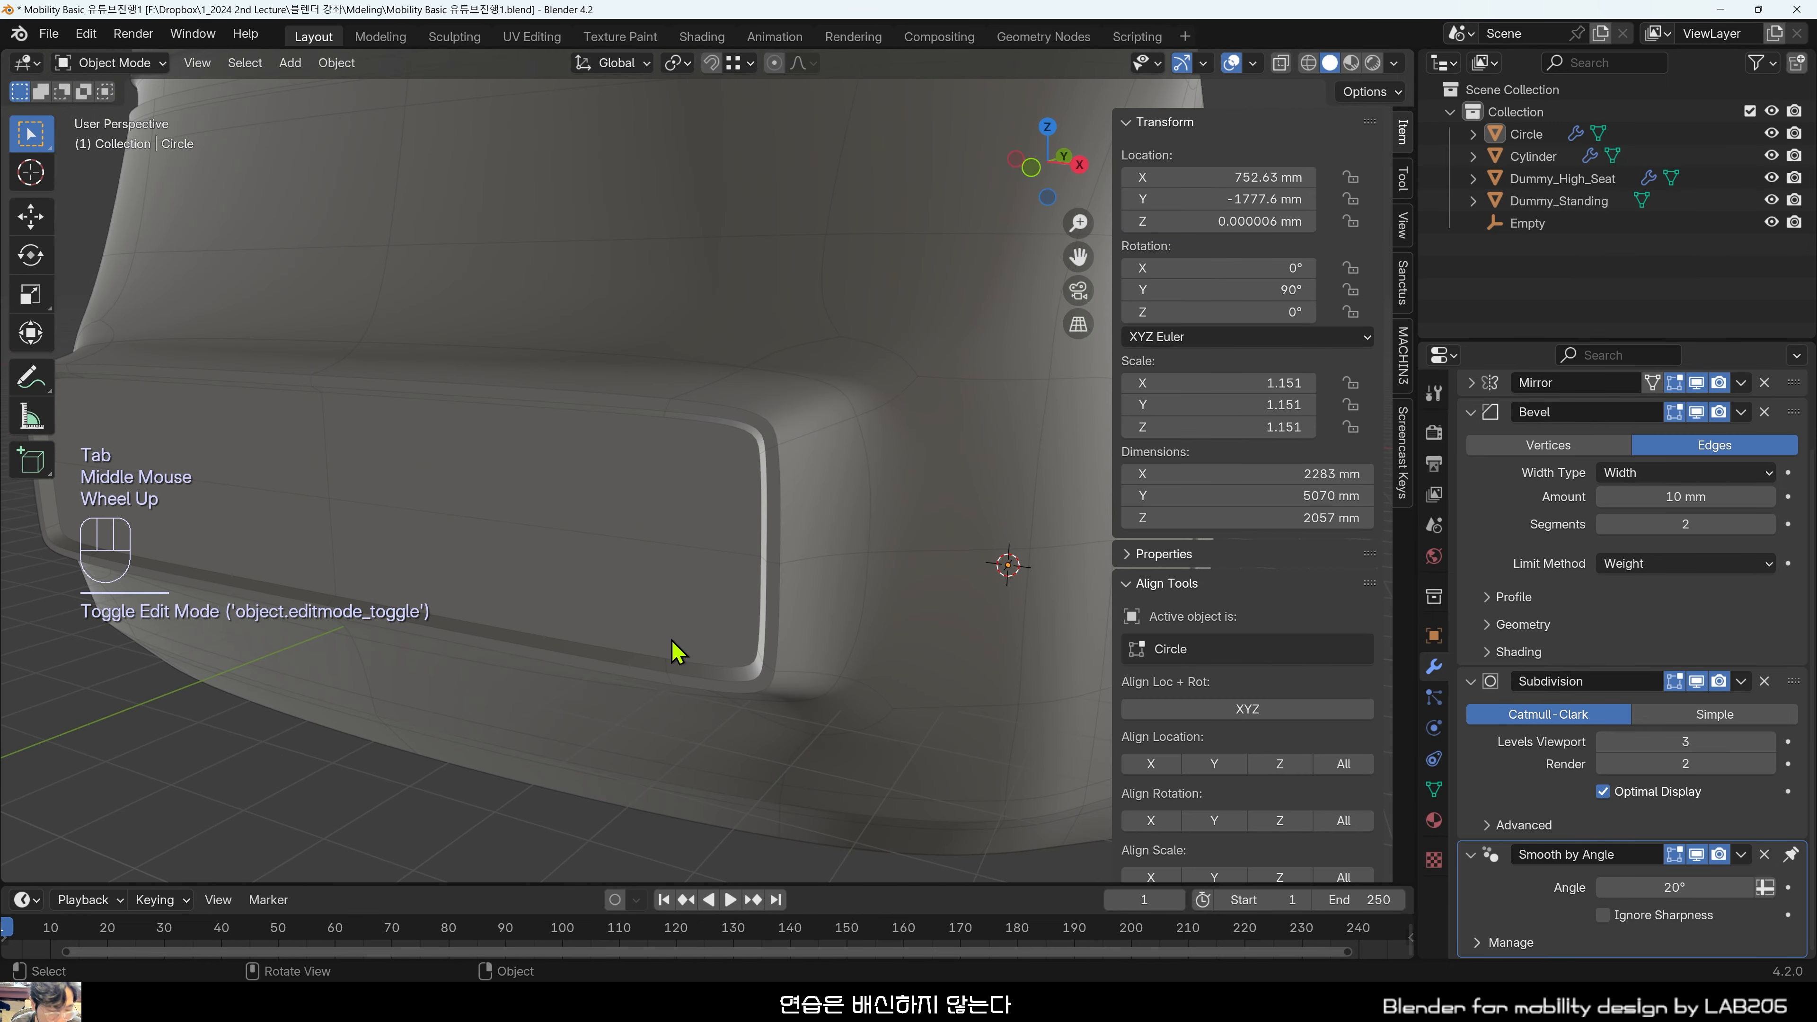
scroll(717, 703, "down", 2)
key("ctrl+shift+F12")
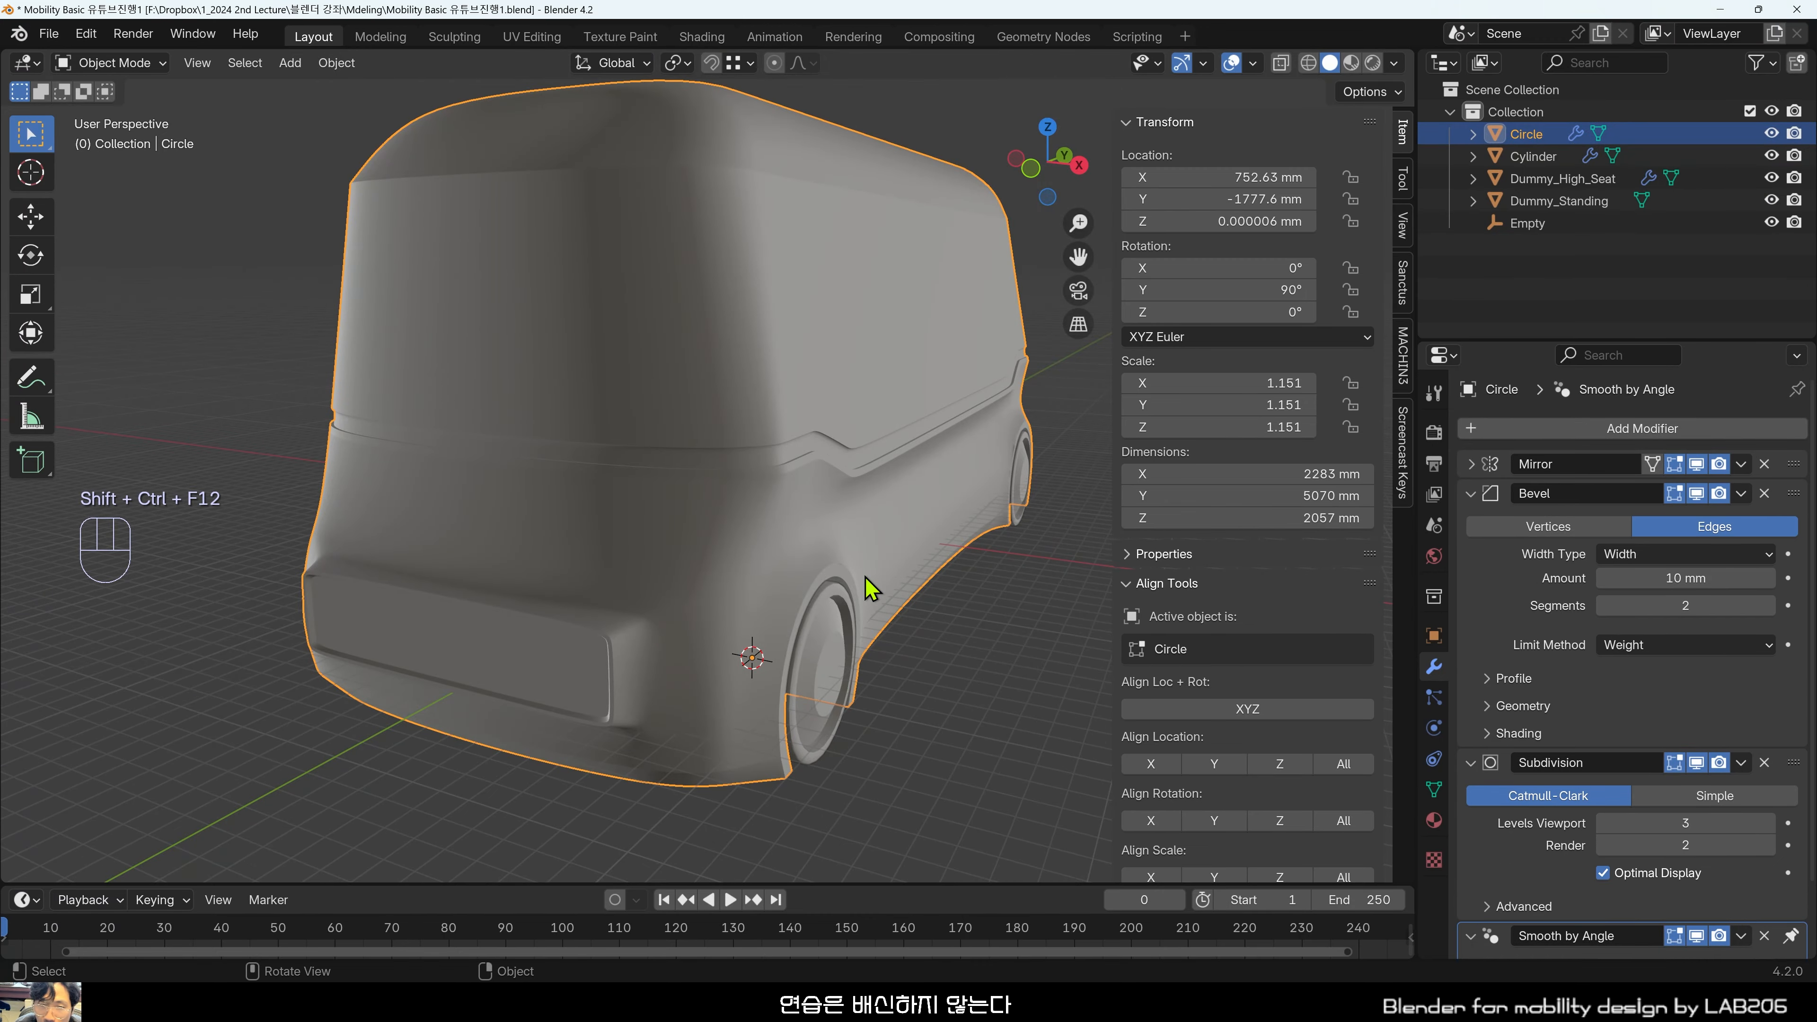
In top view, move the front roof edge's centre-line vertex -50.359 mm along Y to straighten that edge across the body.
left_click(1031, 680)
middle_click_drag(1031, 680, 874, 698)
middle_click_drag(874, 698, 755, 676)
key("Tab")
middle_click_drag(733, 763, 701, 529)
middle_click_drag(701, 529, 815, 565)
scroll(800, 528, "up", 1)
middle_click_drag(644, 801, 747, 560)
key("grave")
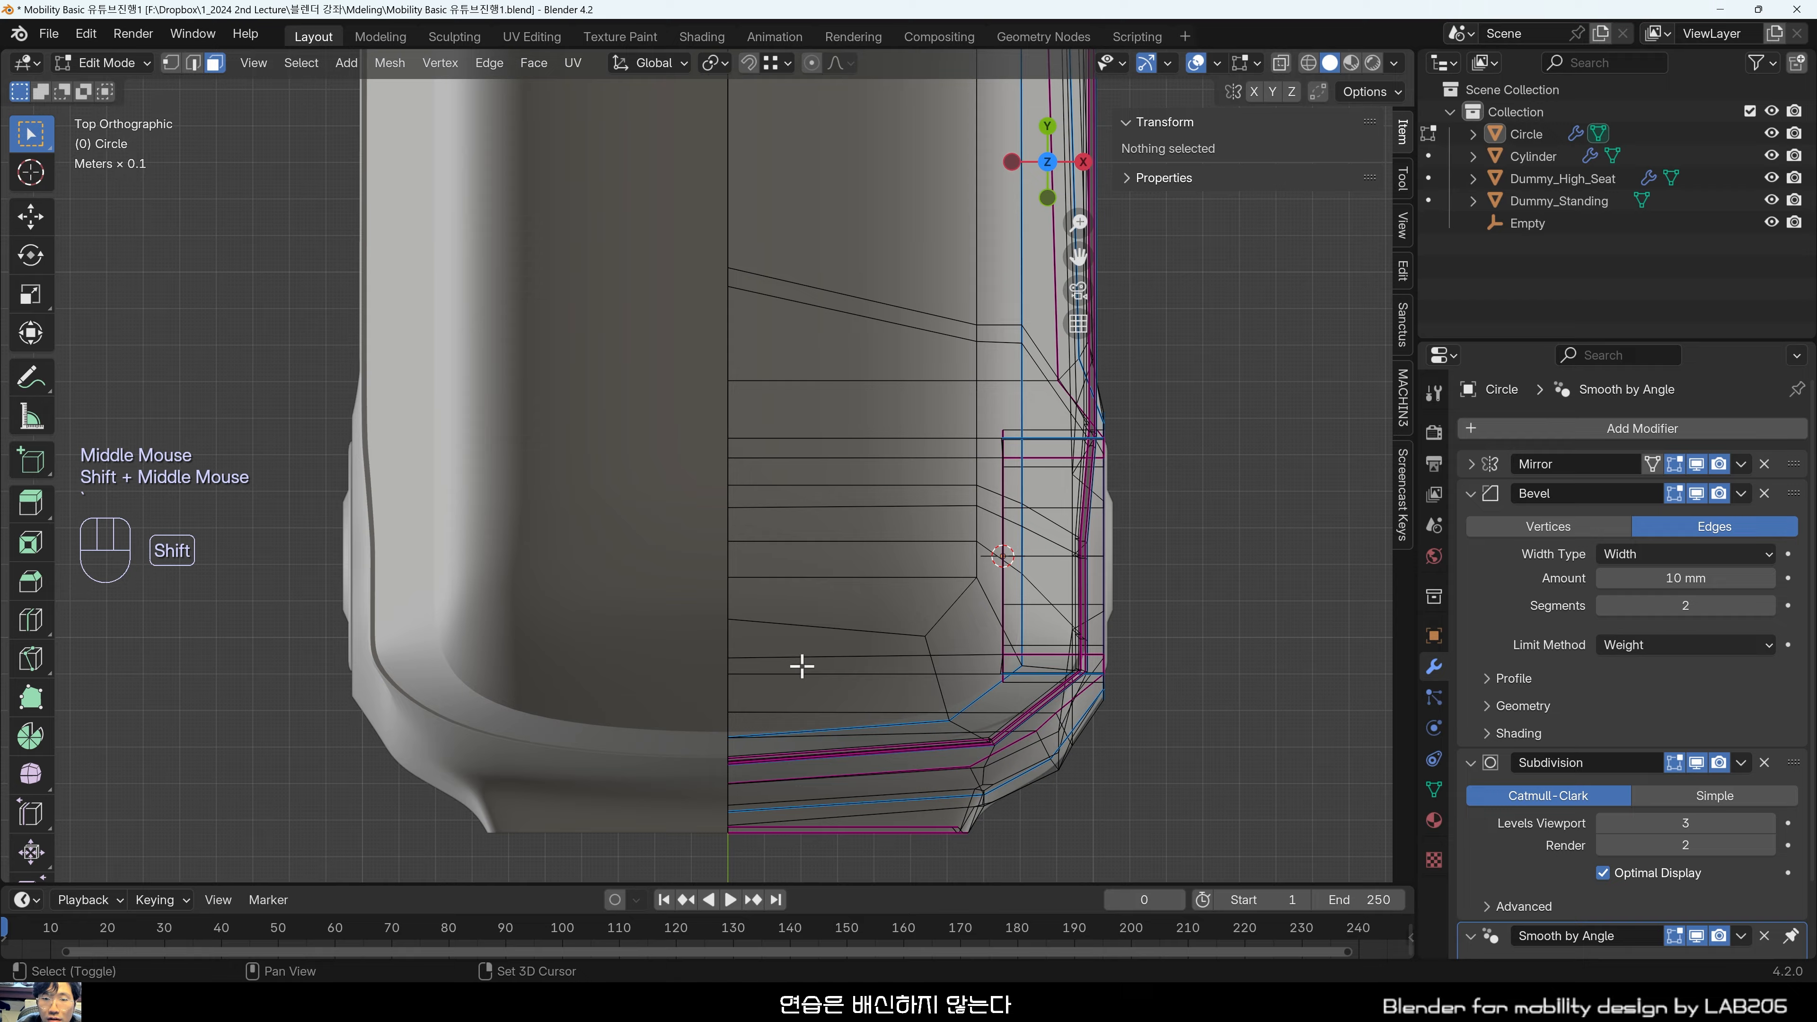
middle_click_drag(802, 666, 743, 365, "shift")
scroll(742, 365, "up", 1)
key("1")
left_click(669, 374)
middle_click_drag(884, 223, 815, 447, "shift")
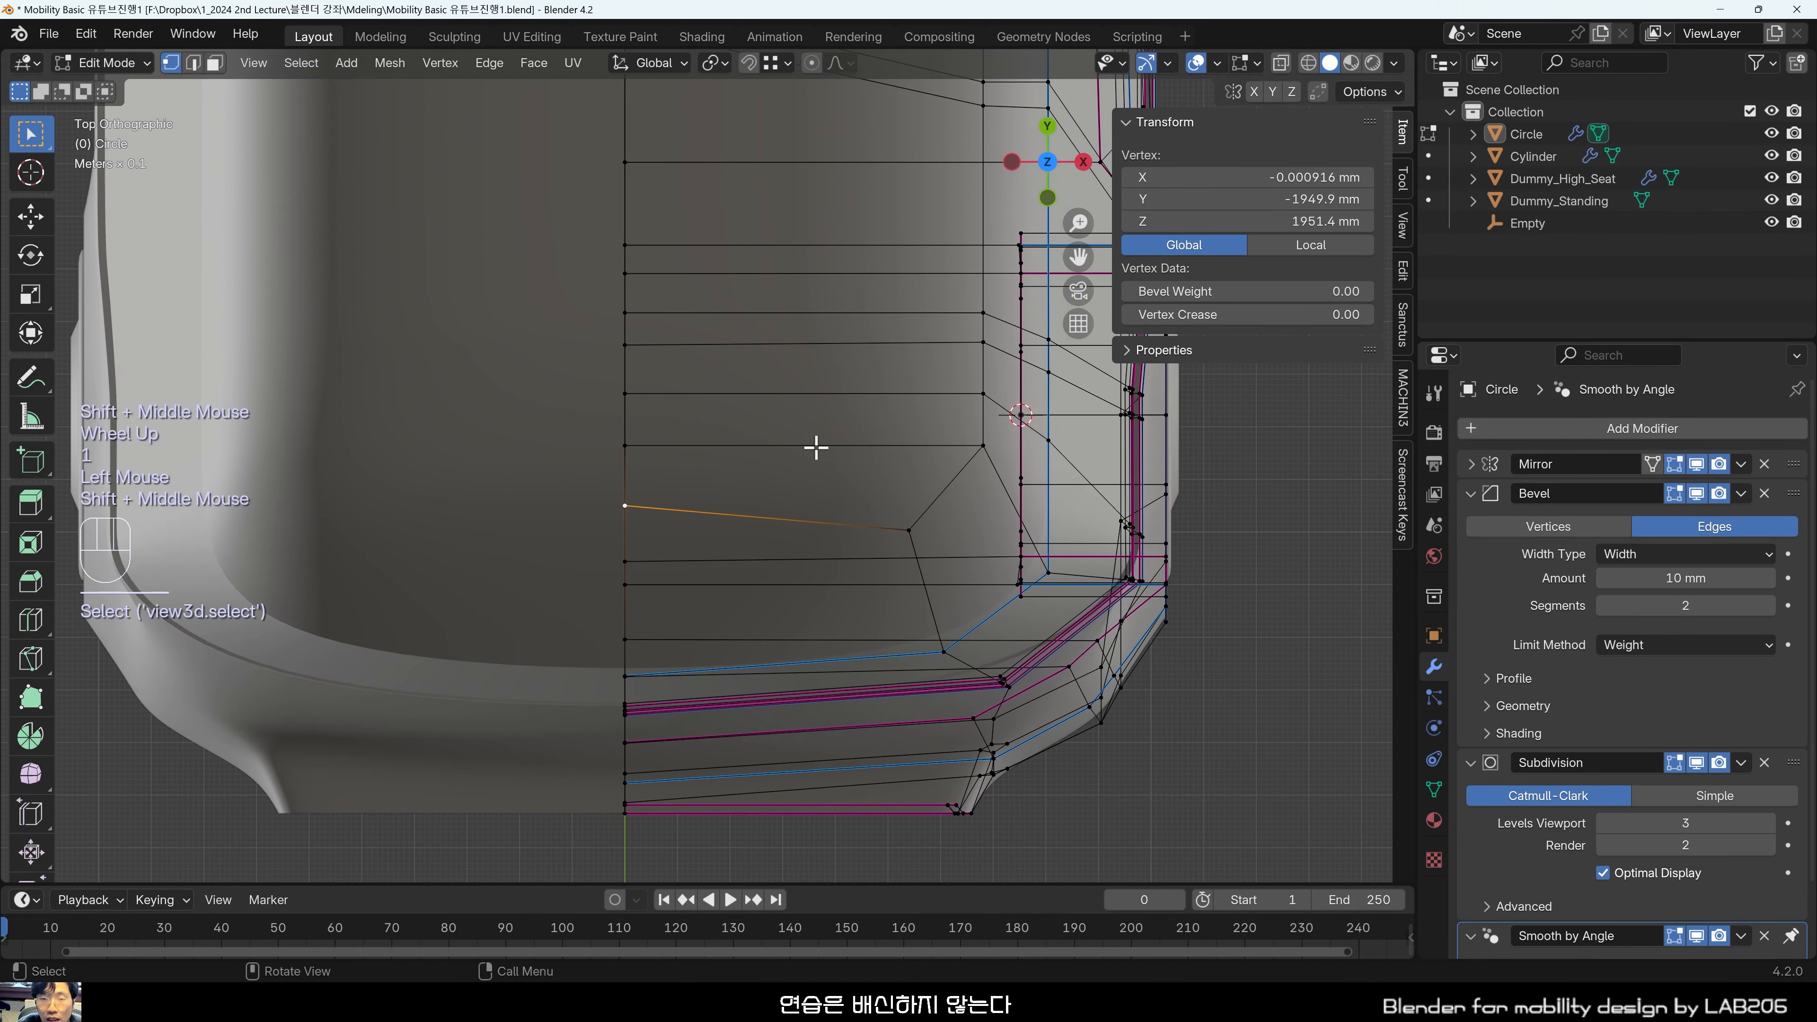
key("g")
key("y")
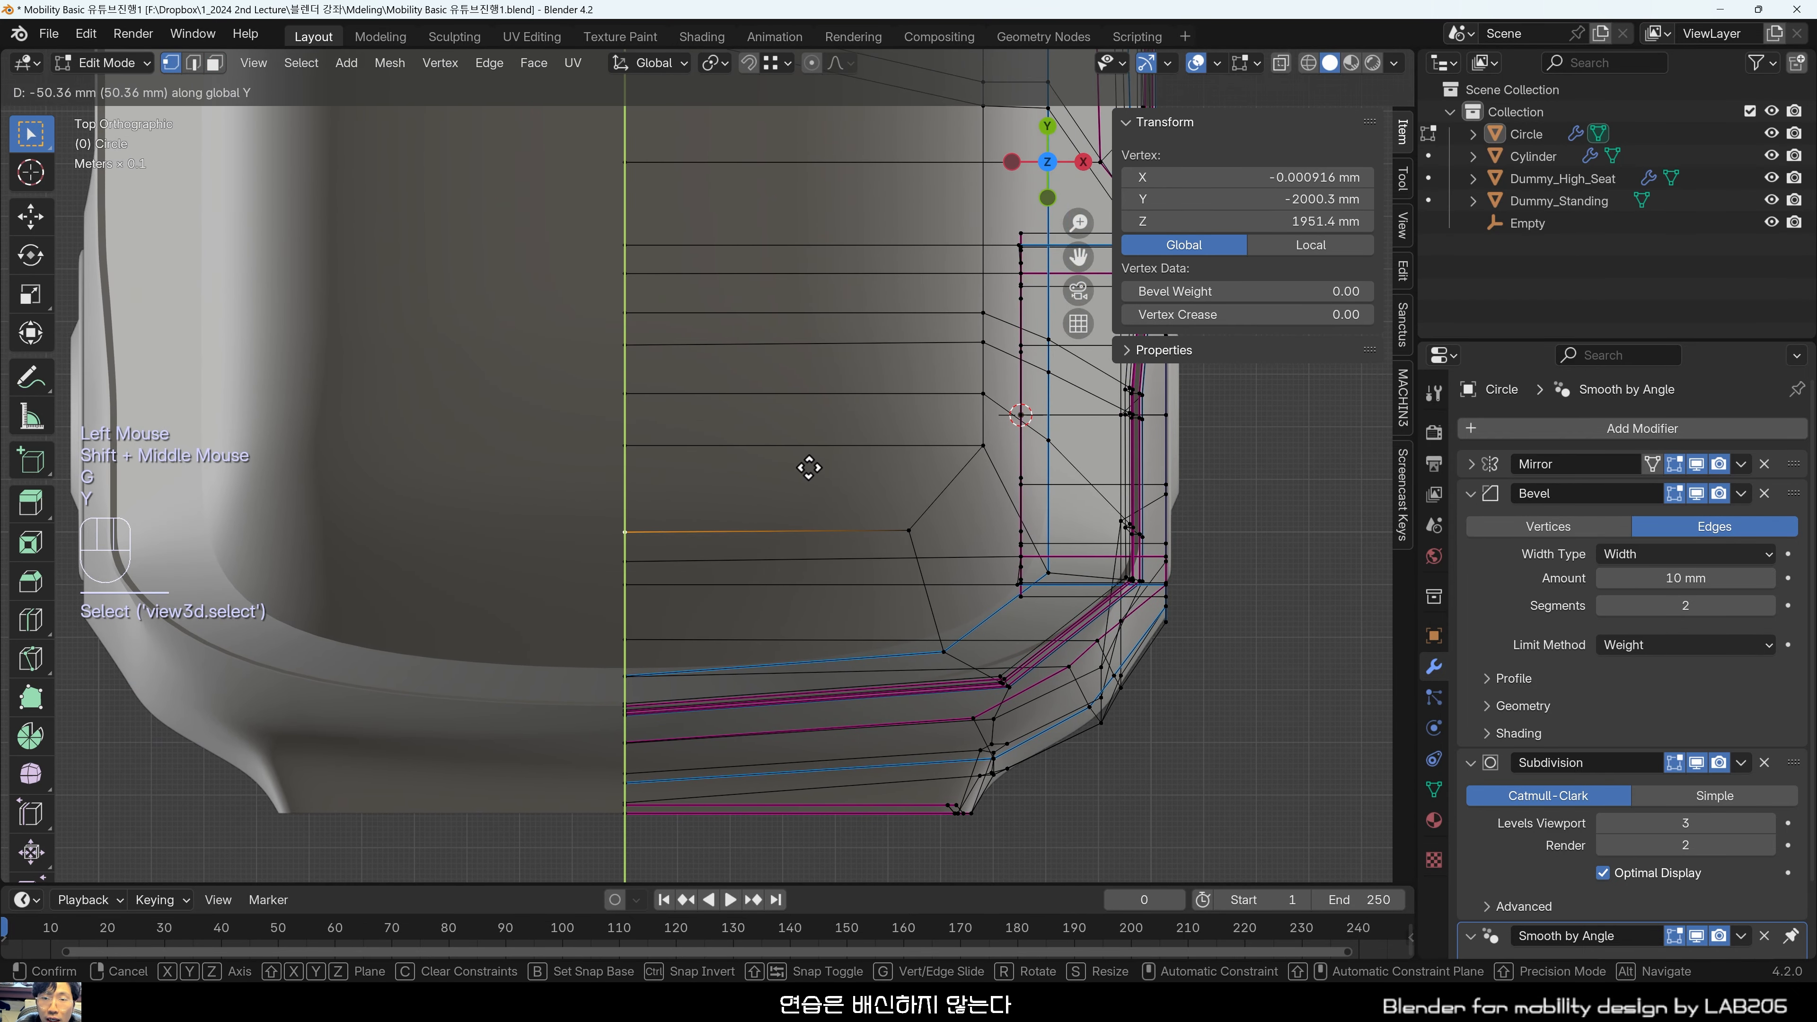
left_click(808, 467)
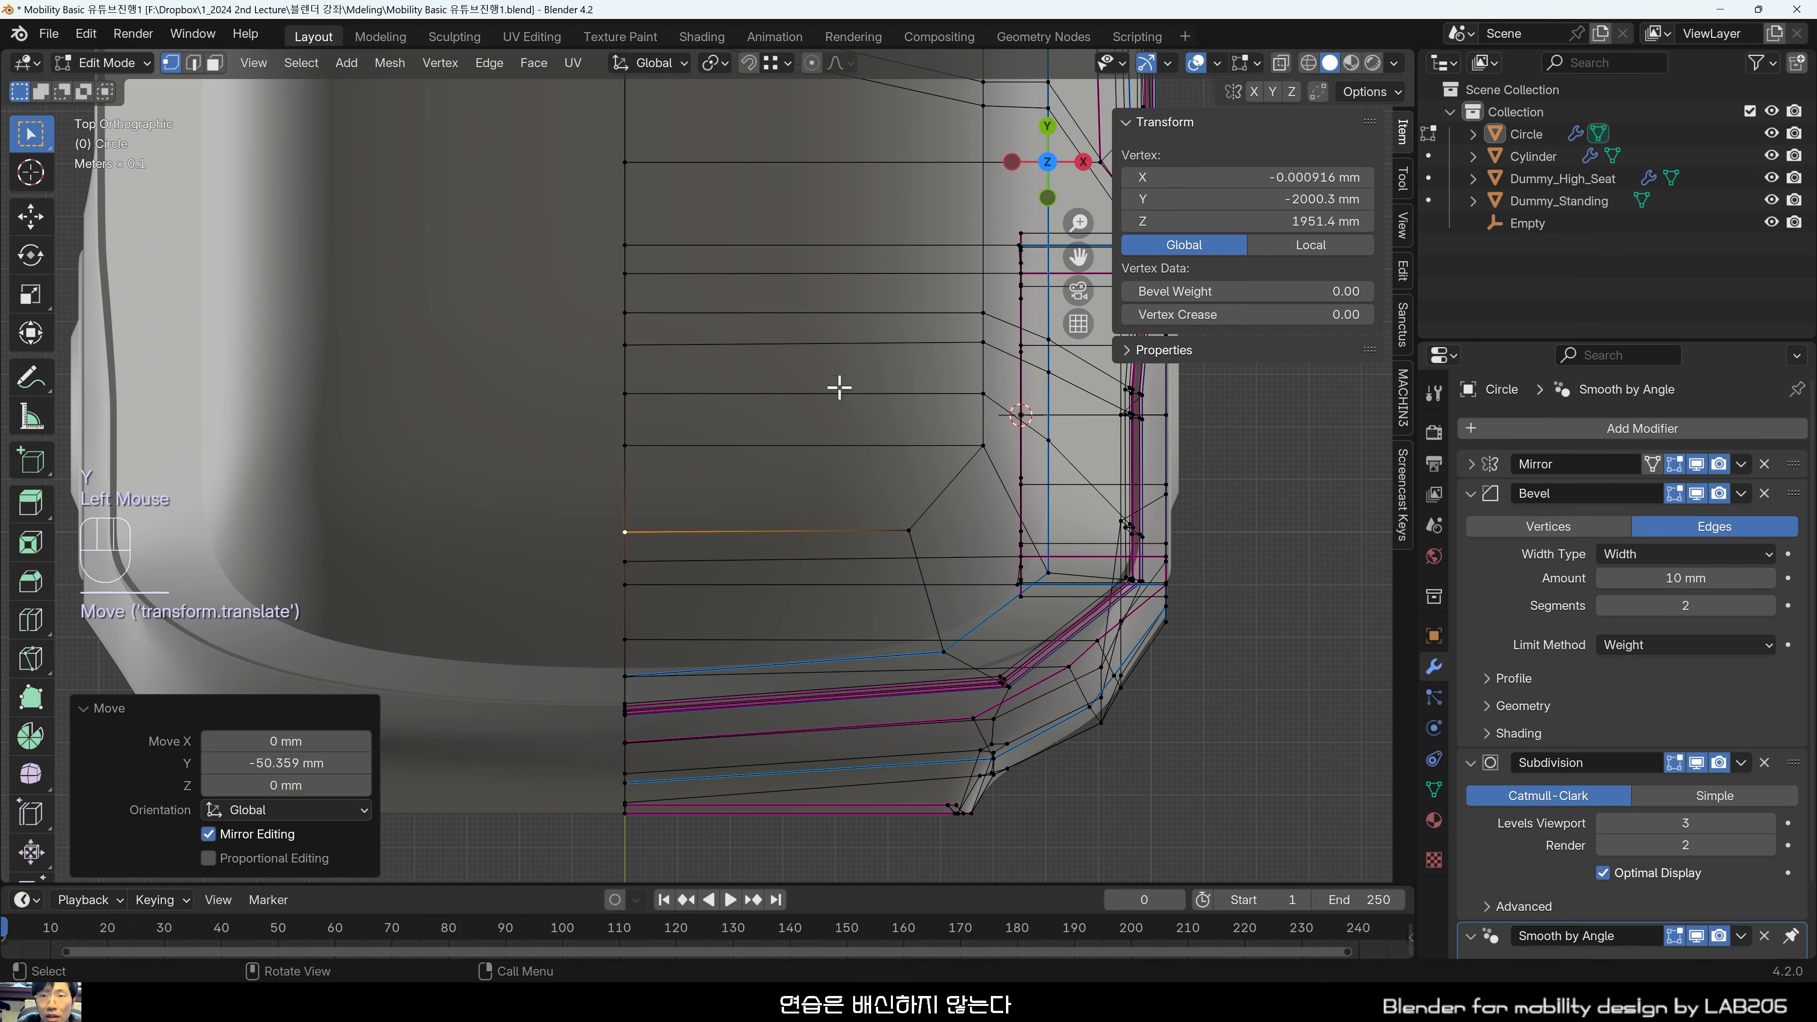
Box-select the two centre-line vertices of the paired, slanted cross edges farther back on the roof.
middle_click_drag(839, 385, 755, 247, "shift")
left_click_drag(755, 248, 815, 410)
middle_click_drag(815, 410, 894, 409, "shift")
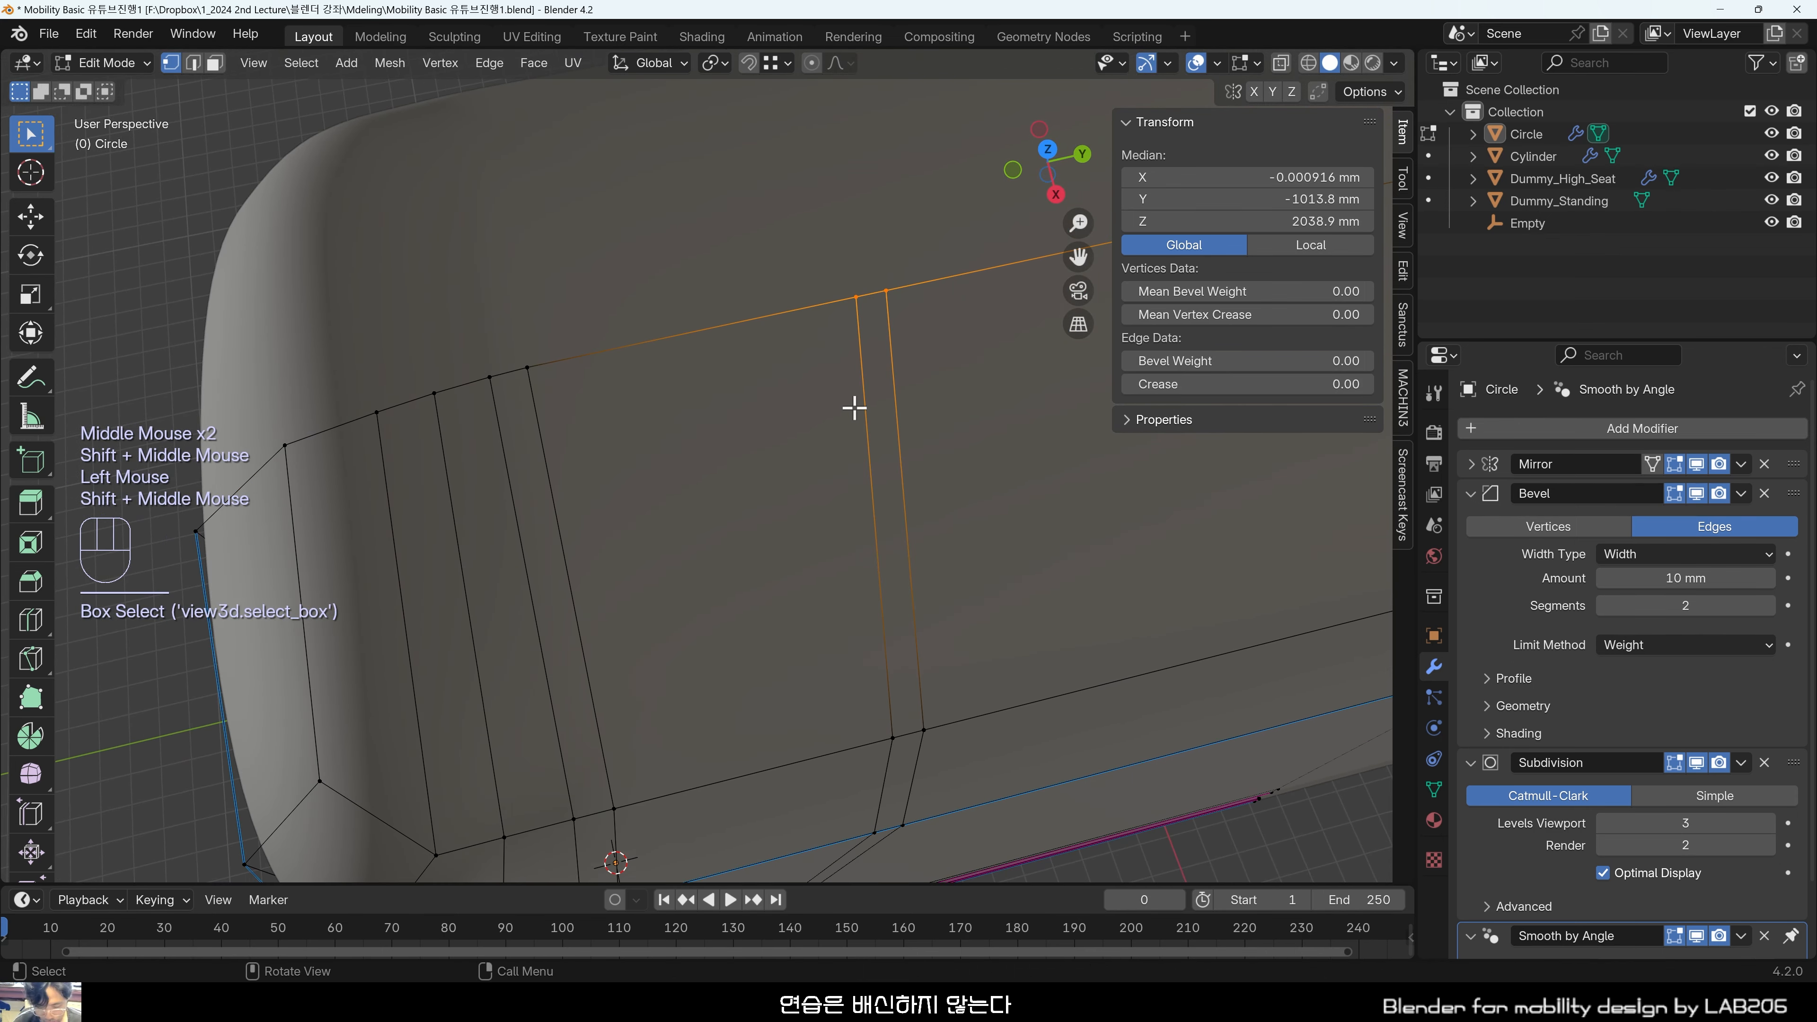
key("g")
key("g")
key("g")
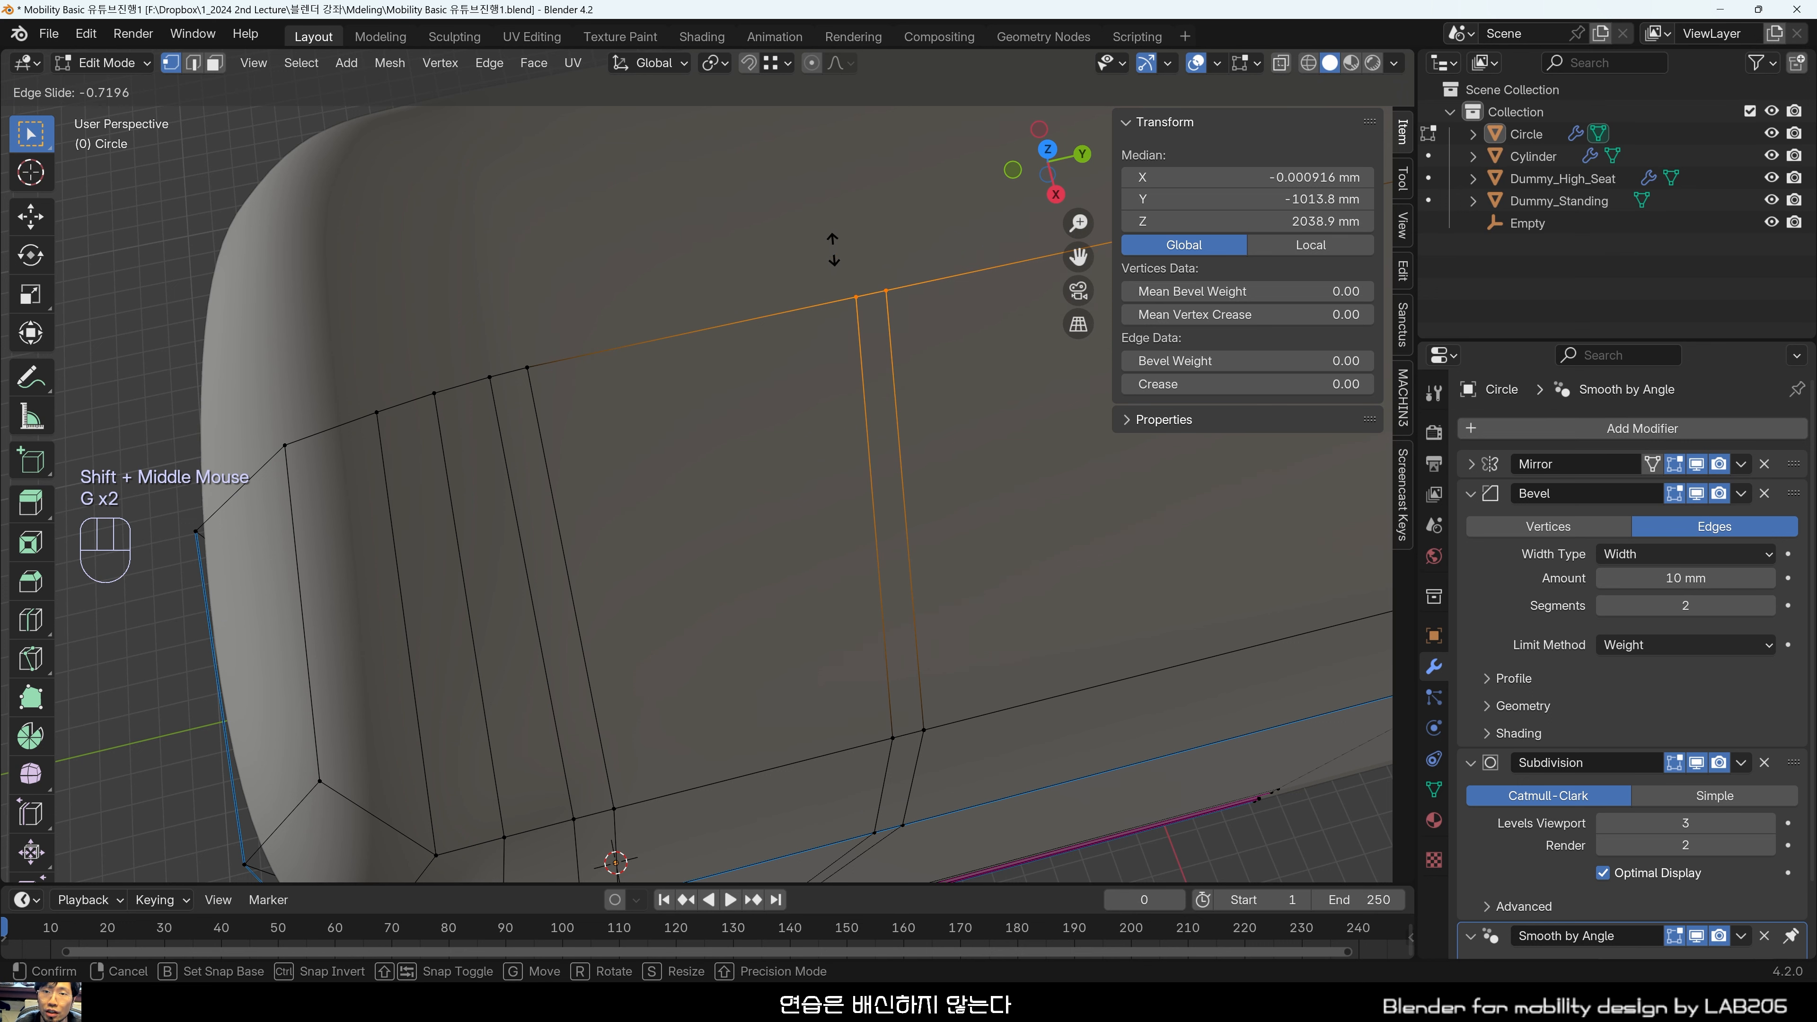
key("Escape")
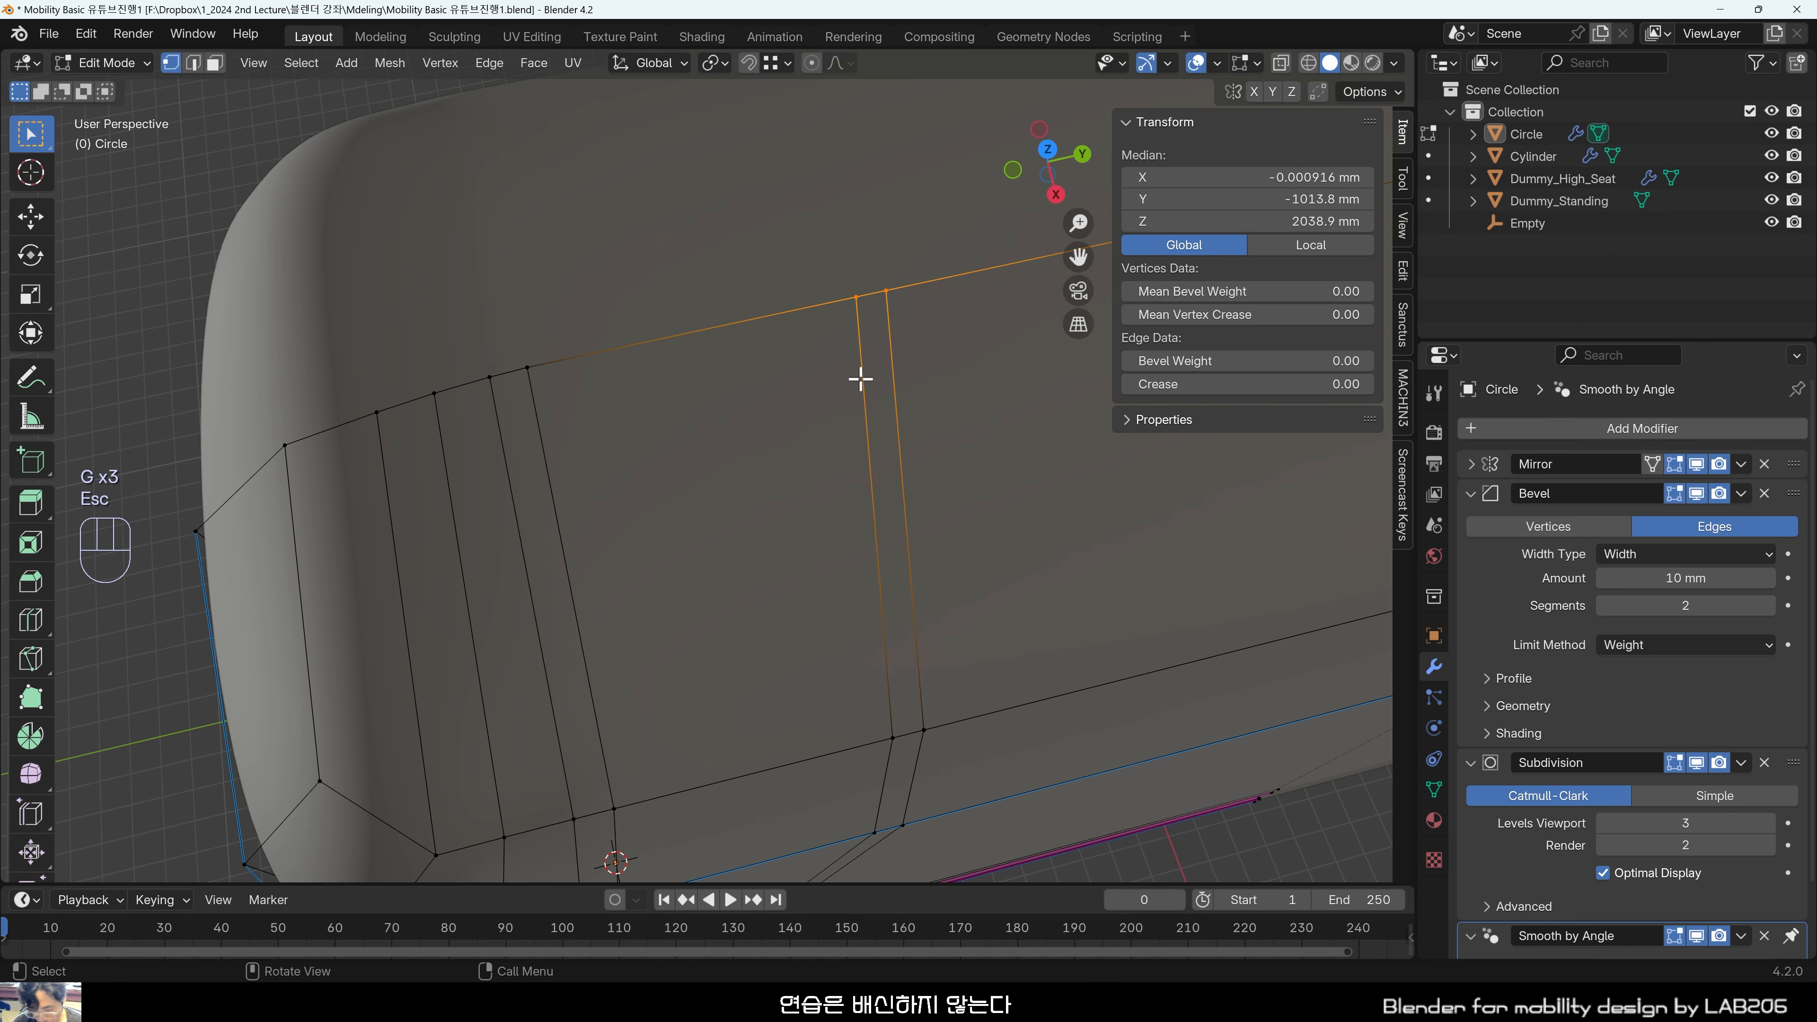
Move the two selected roof centre-line vertices along Y by -71.462 mm, and in top view by another -75.538 mm.
key("g")
key("y")
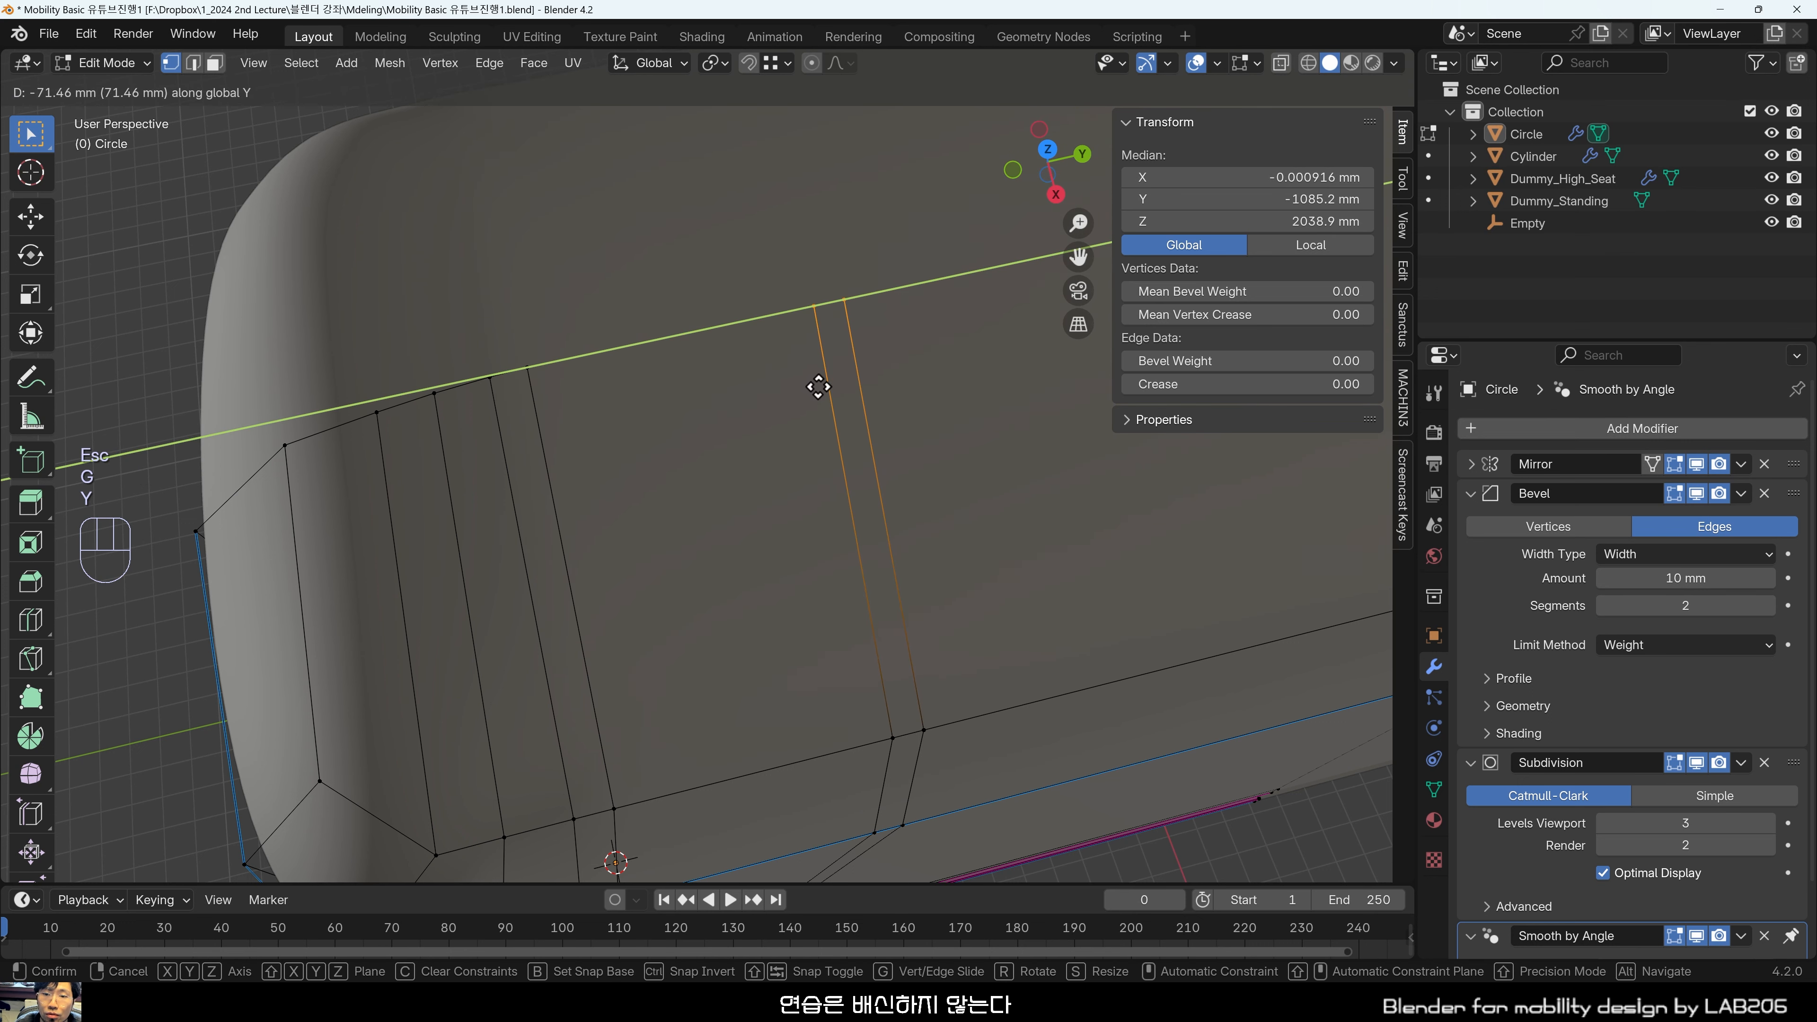
left_click(818, 386)
key("grave")
key("g")
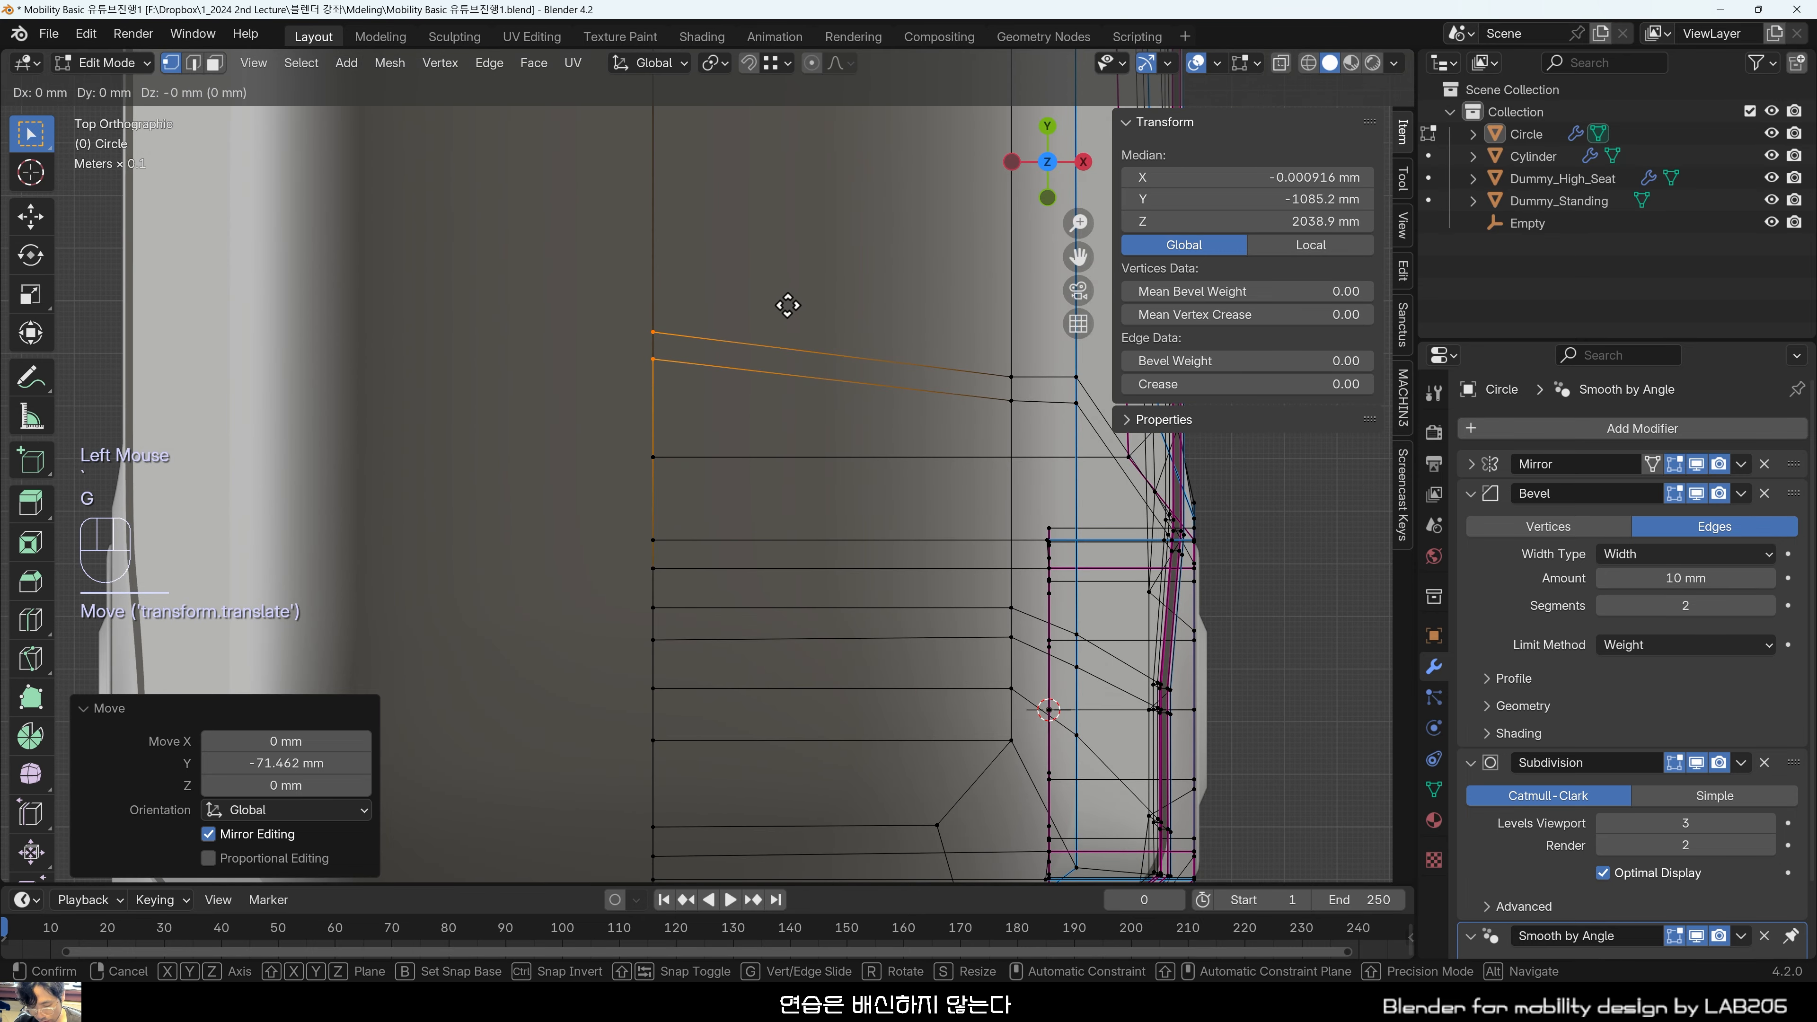
key("y")
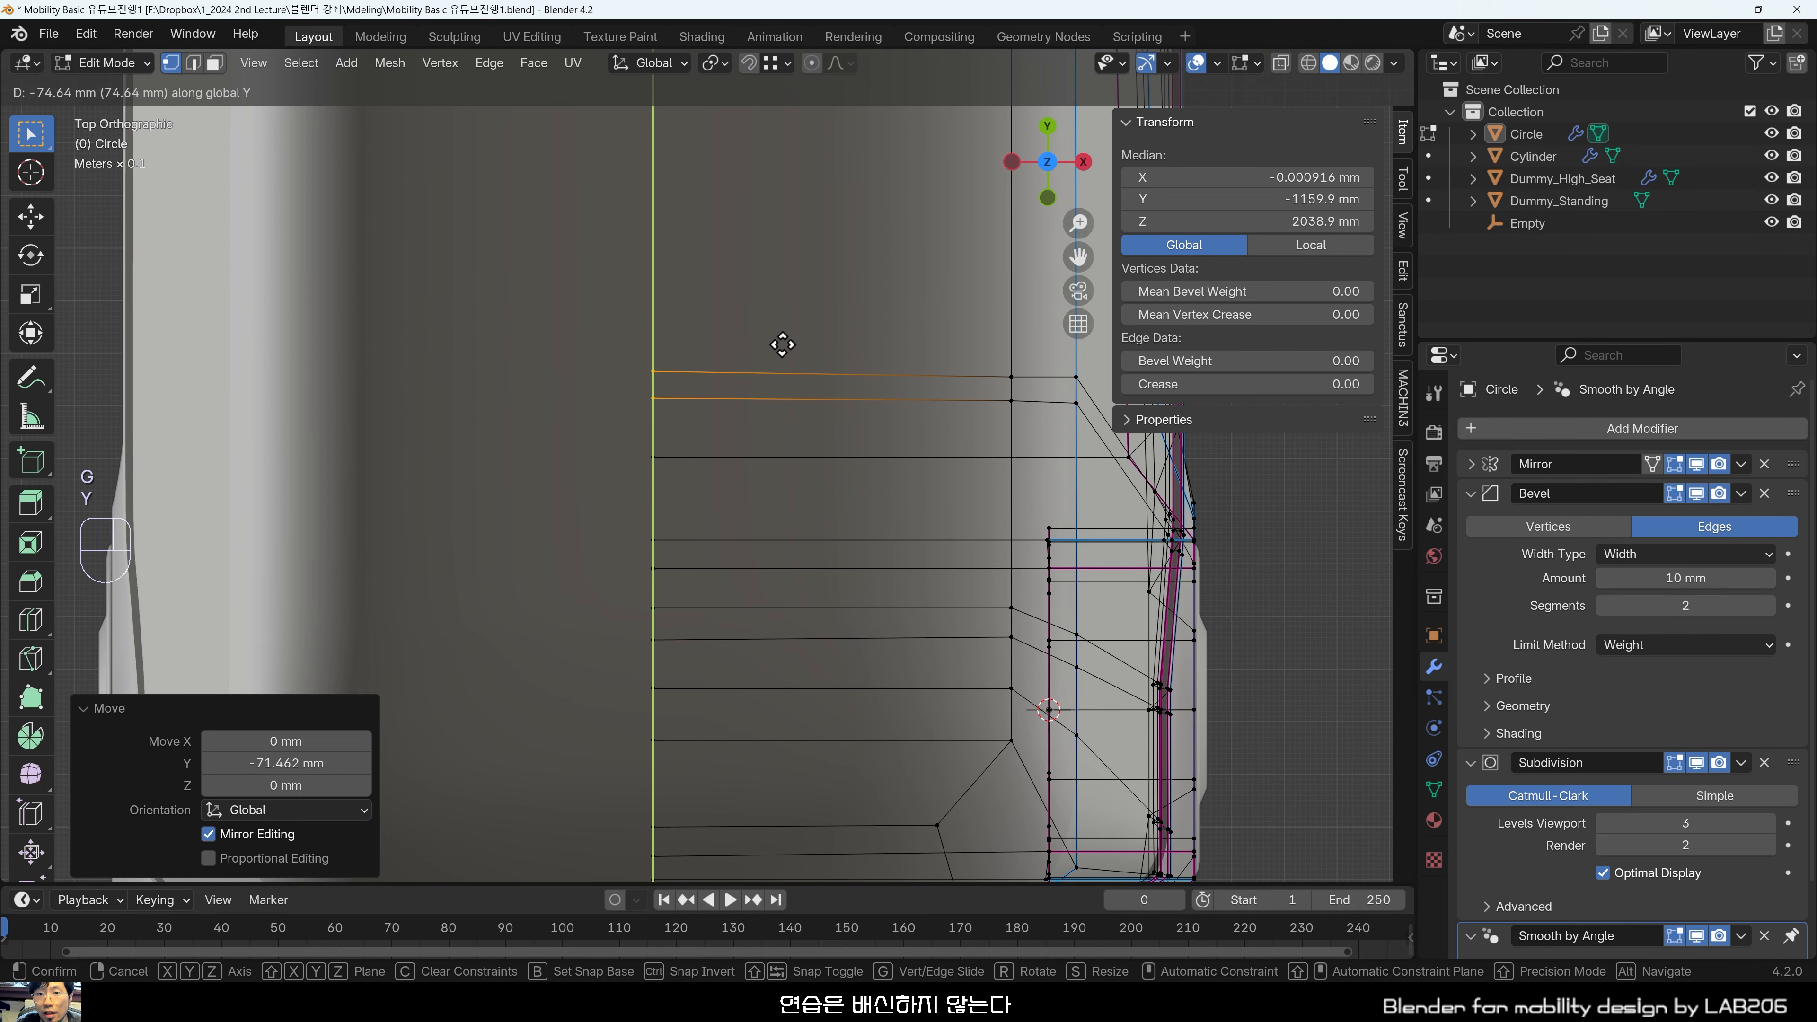
left_click(783, 345)
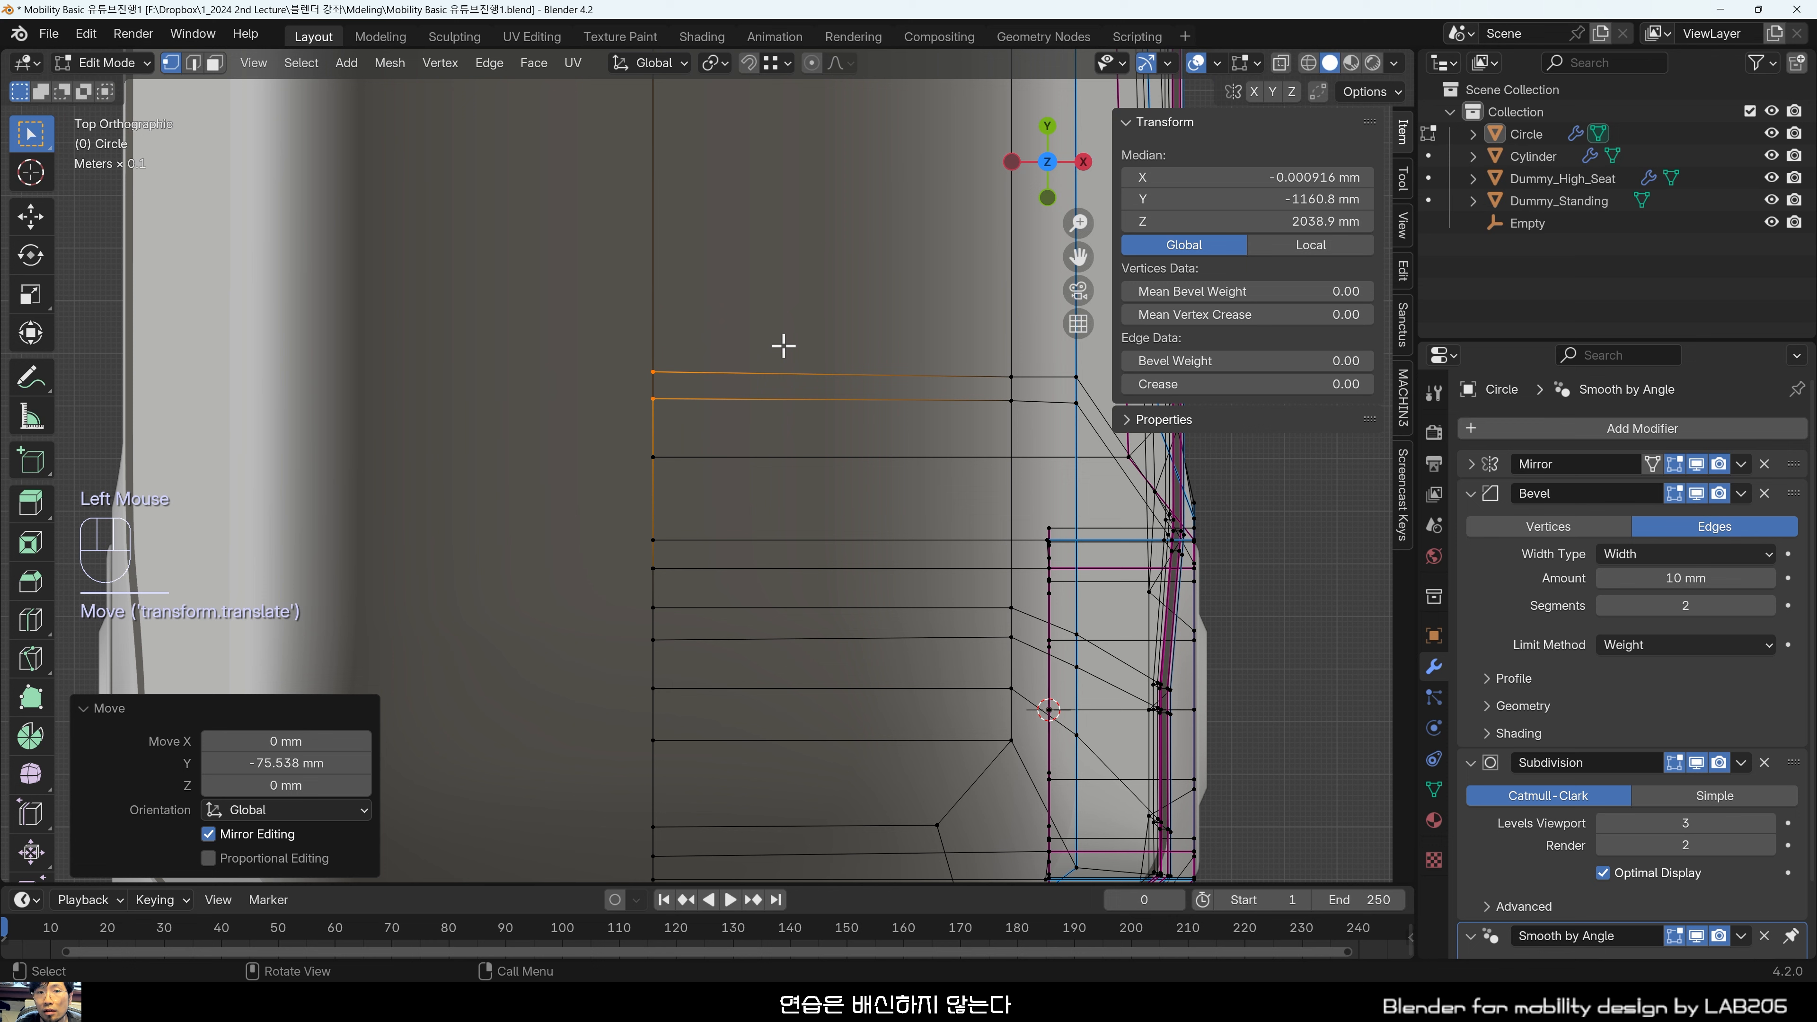
Align each of those two centre-line vertices along Y by snapping it to the outer vertex of its own cross edge.
left_click(787, 330)
left_click(651, 372)
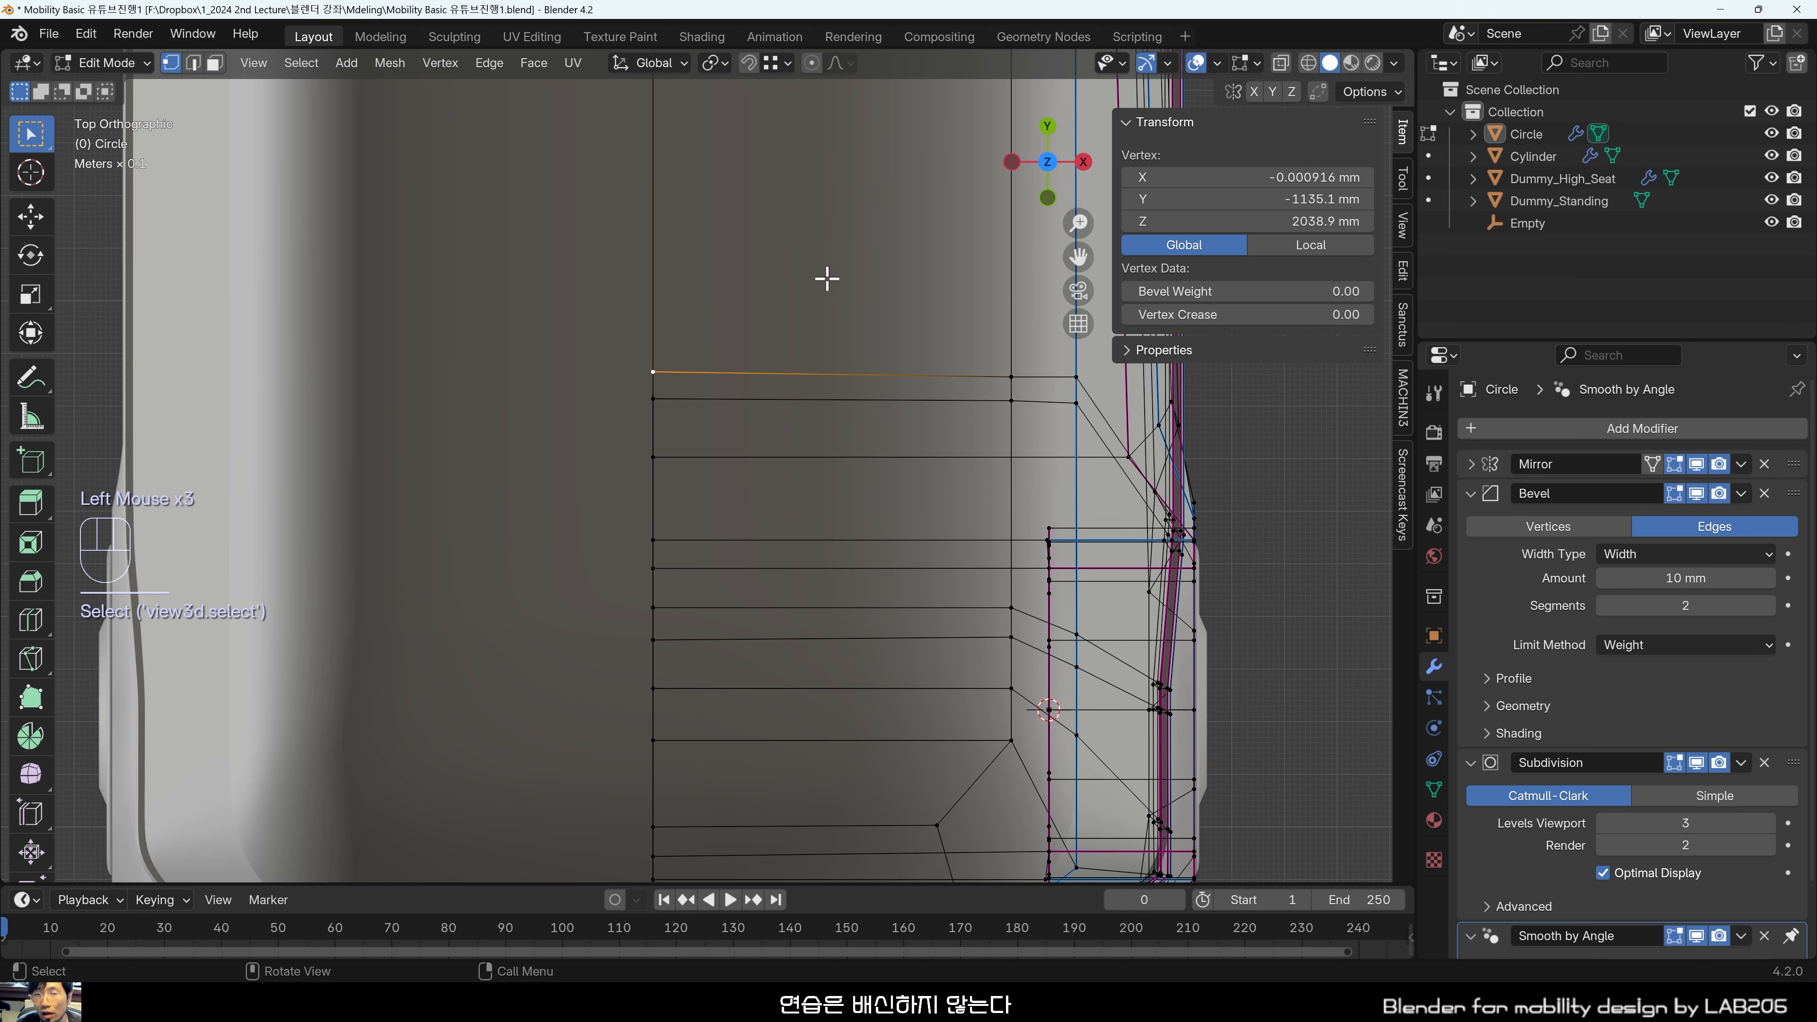
key("g")
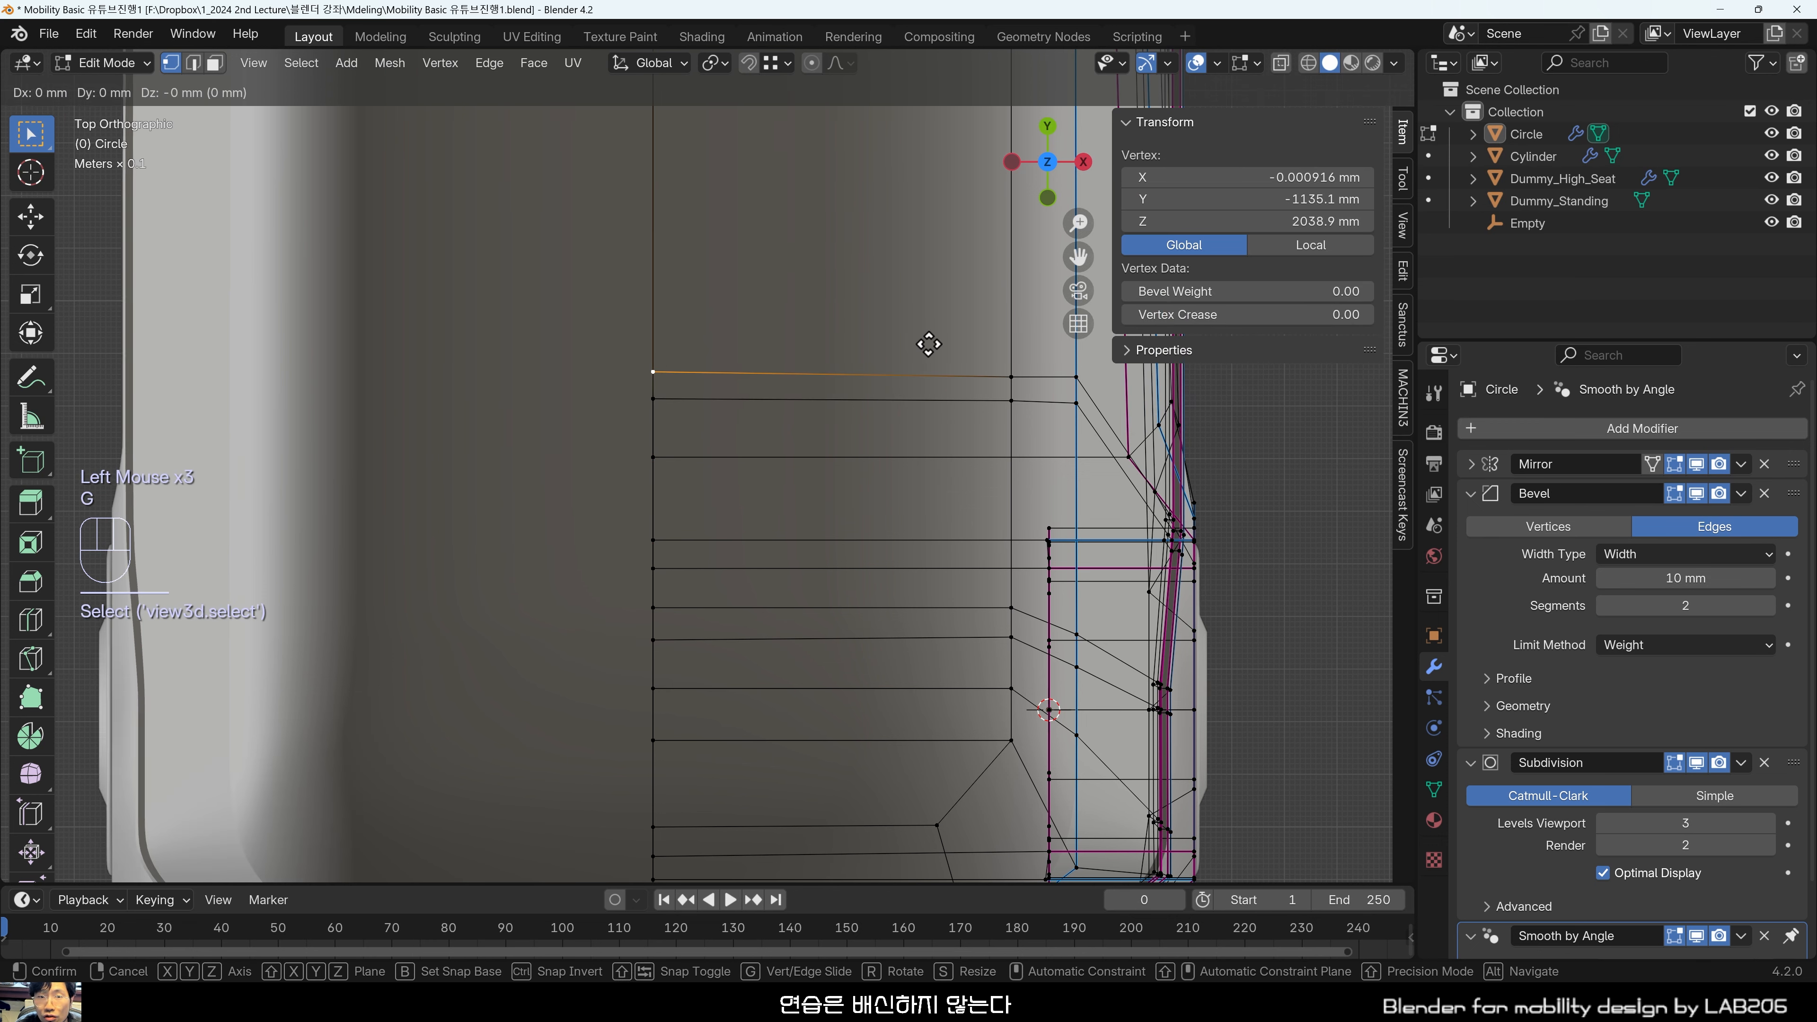
key("y")
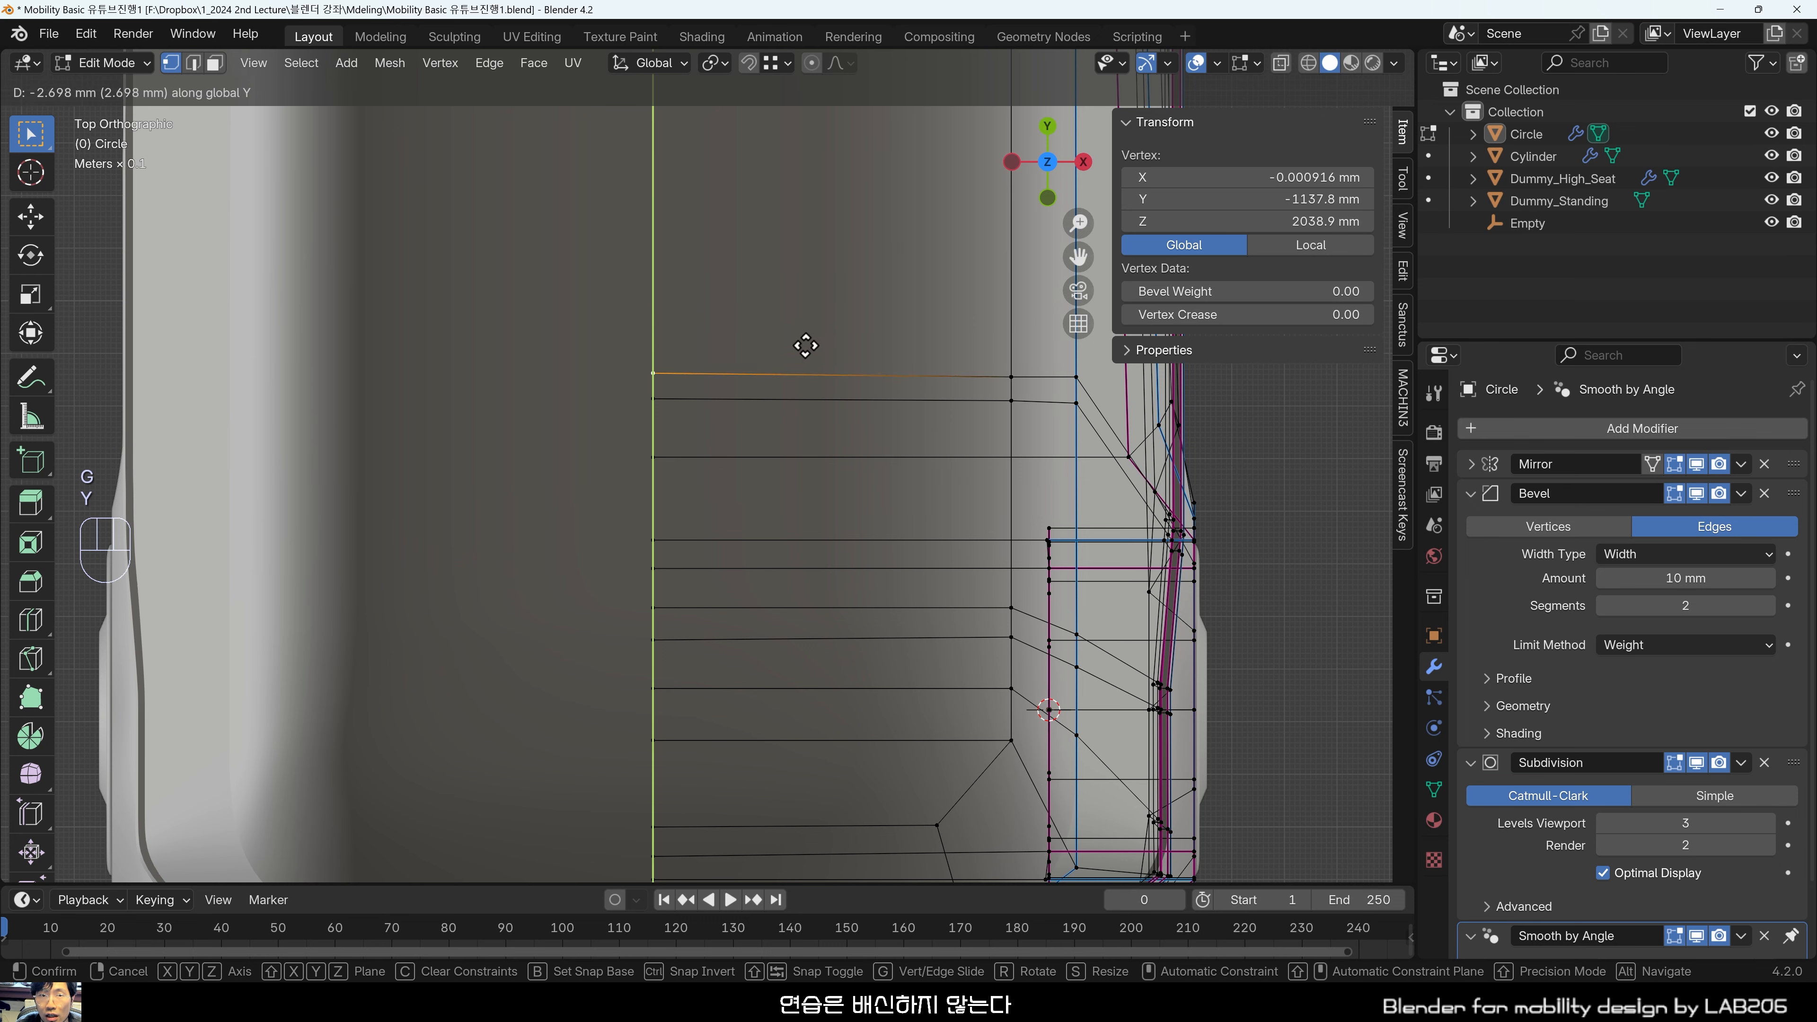
left_click(1012, 375, "ctrl")
left_click(634, 401)
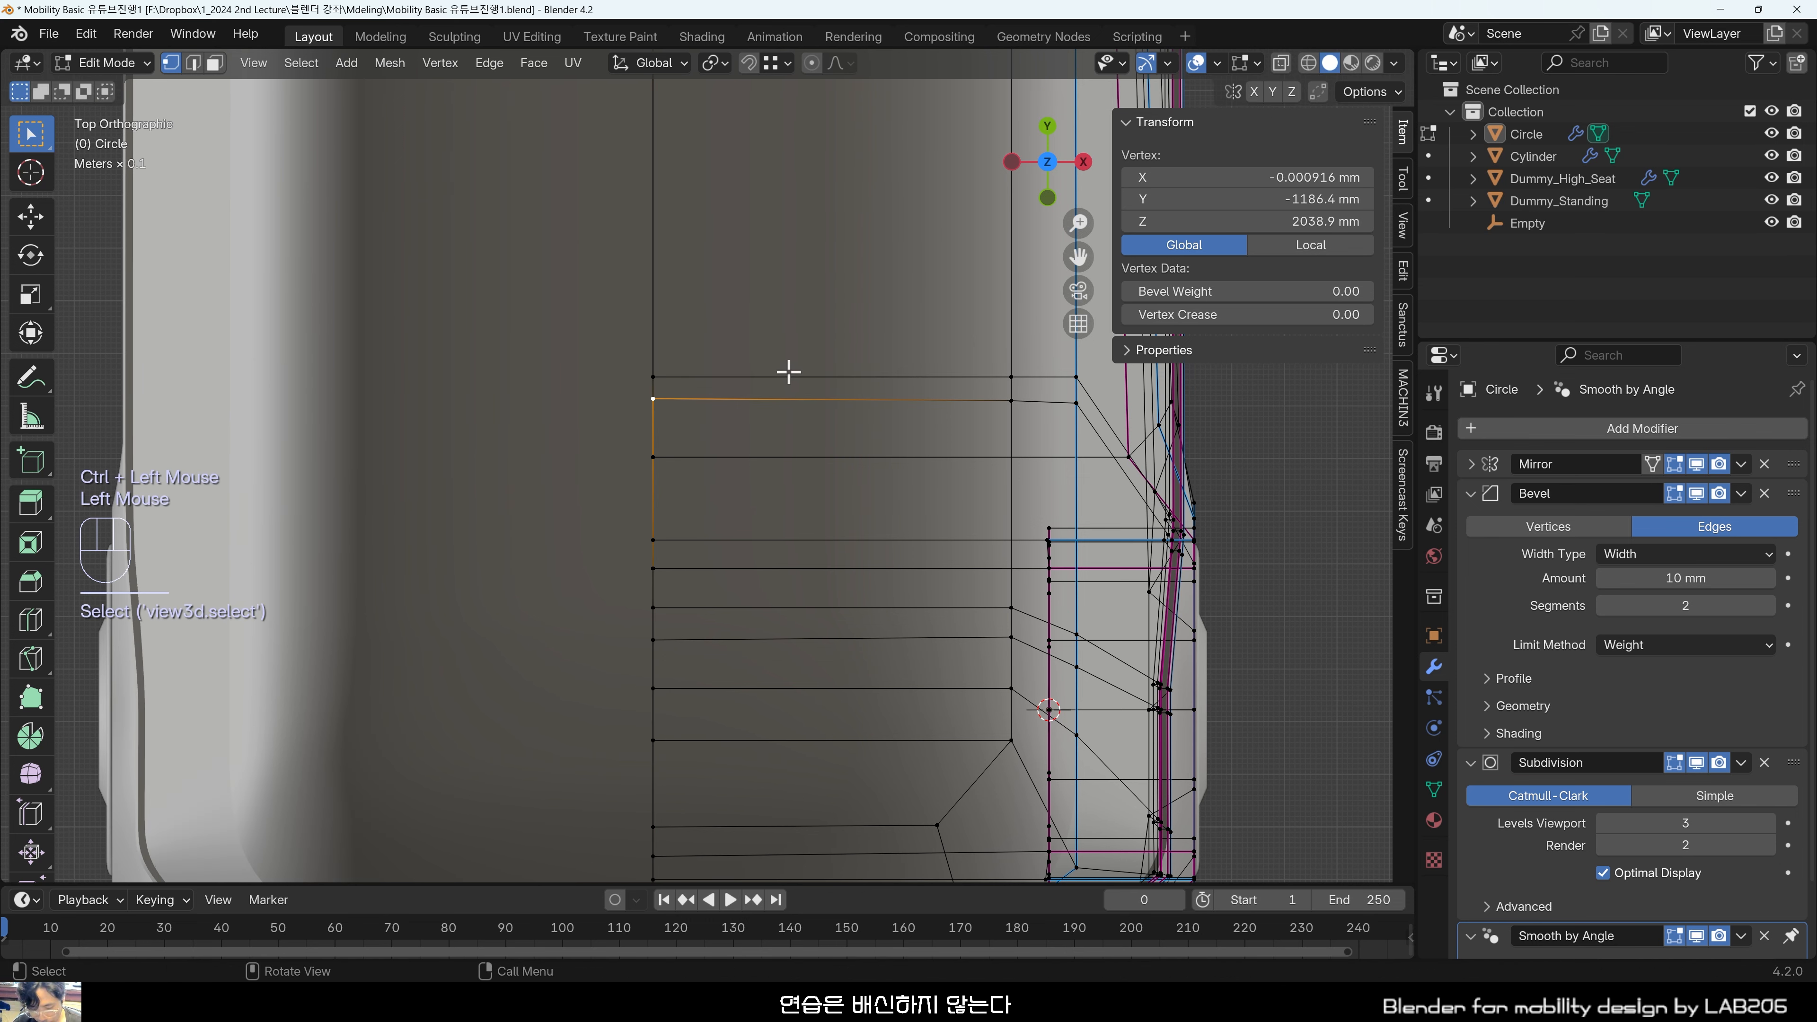
key("g")
key("y")
left_click(1015, 397, "ctrl")
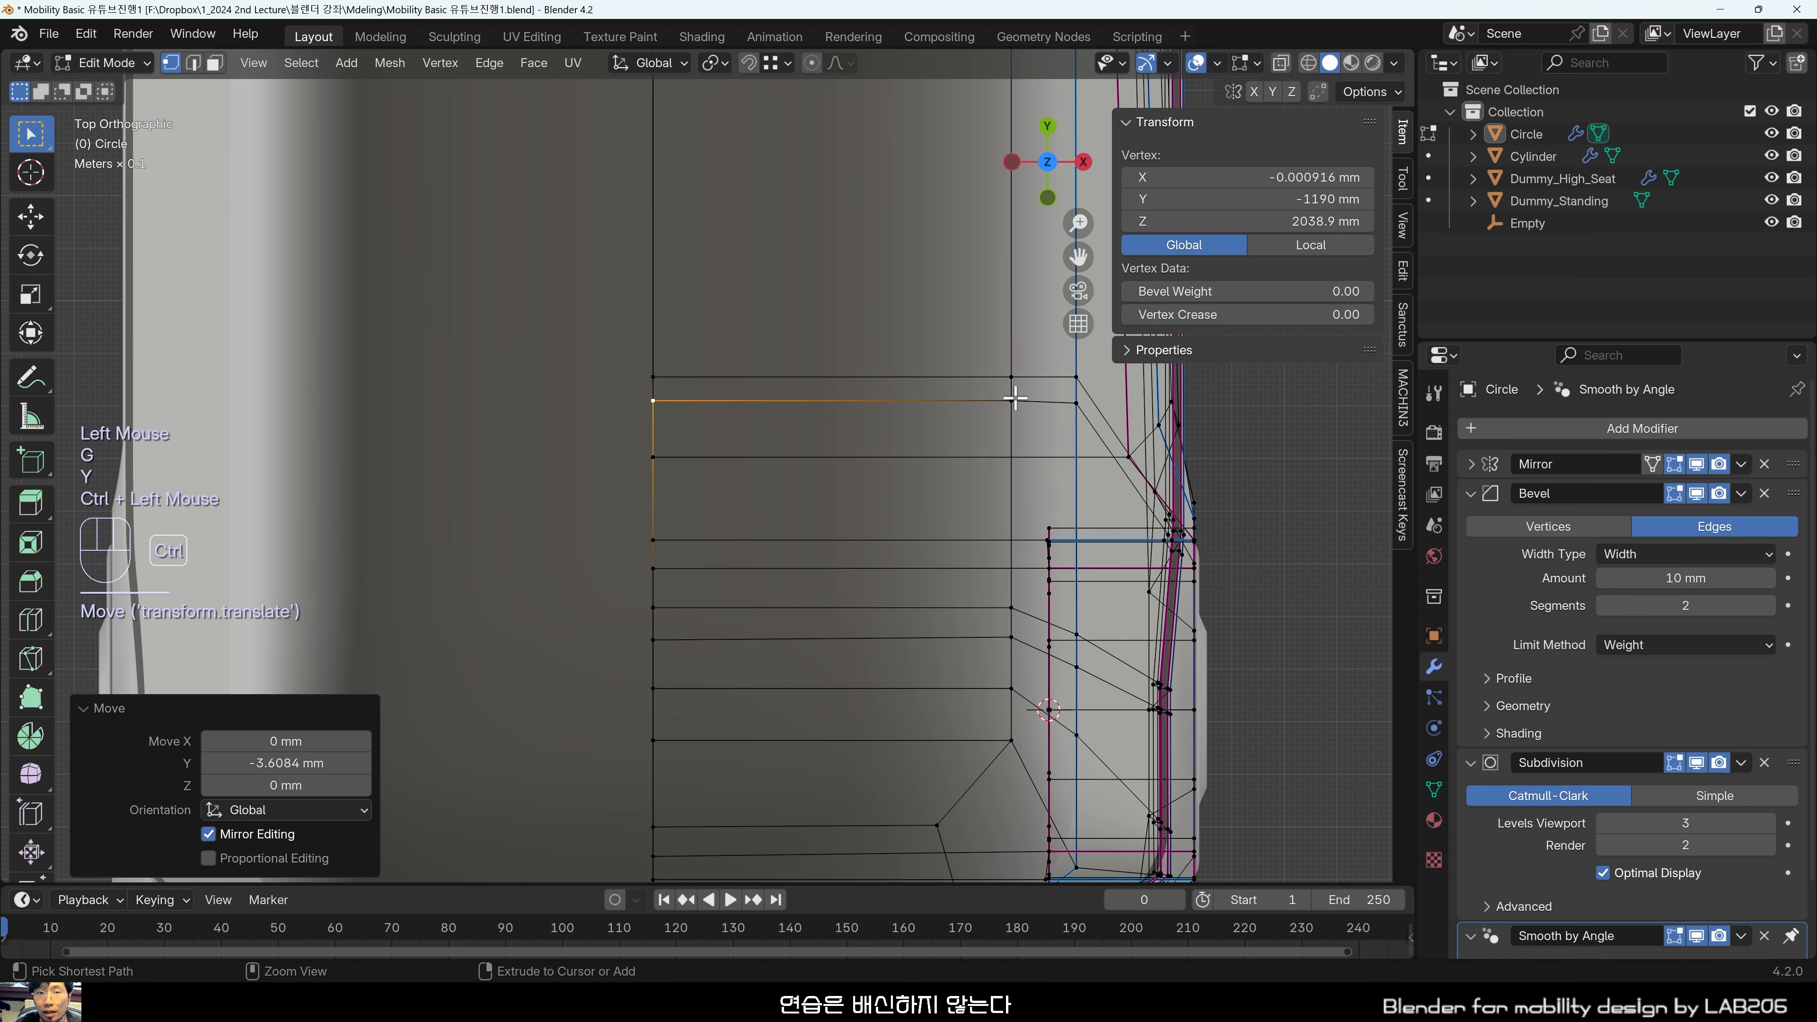
left_click(798, 524)
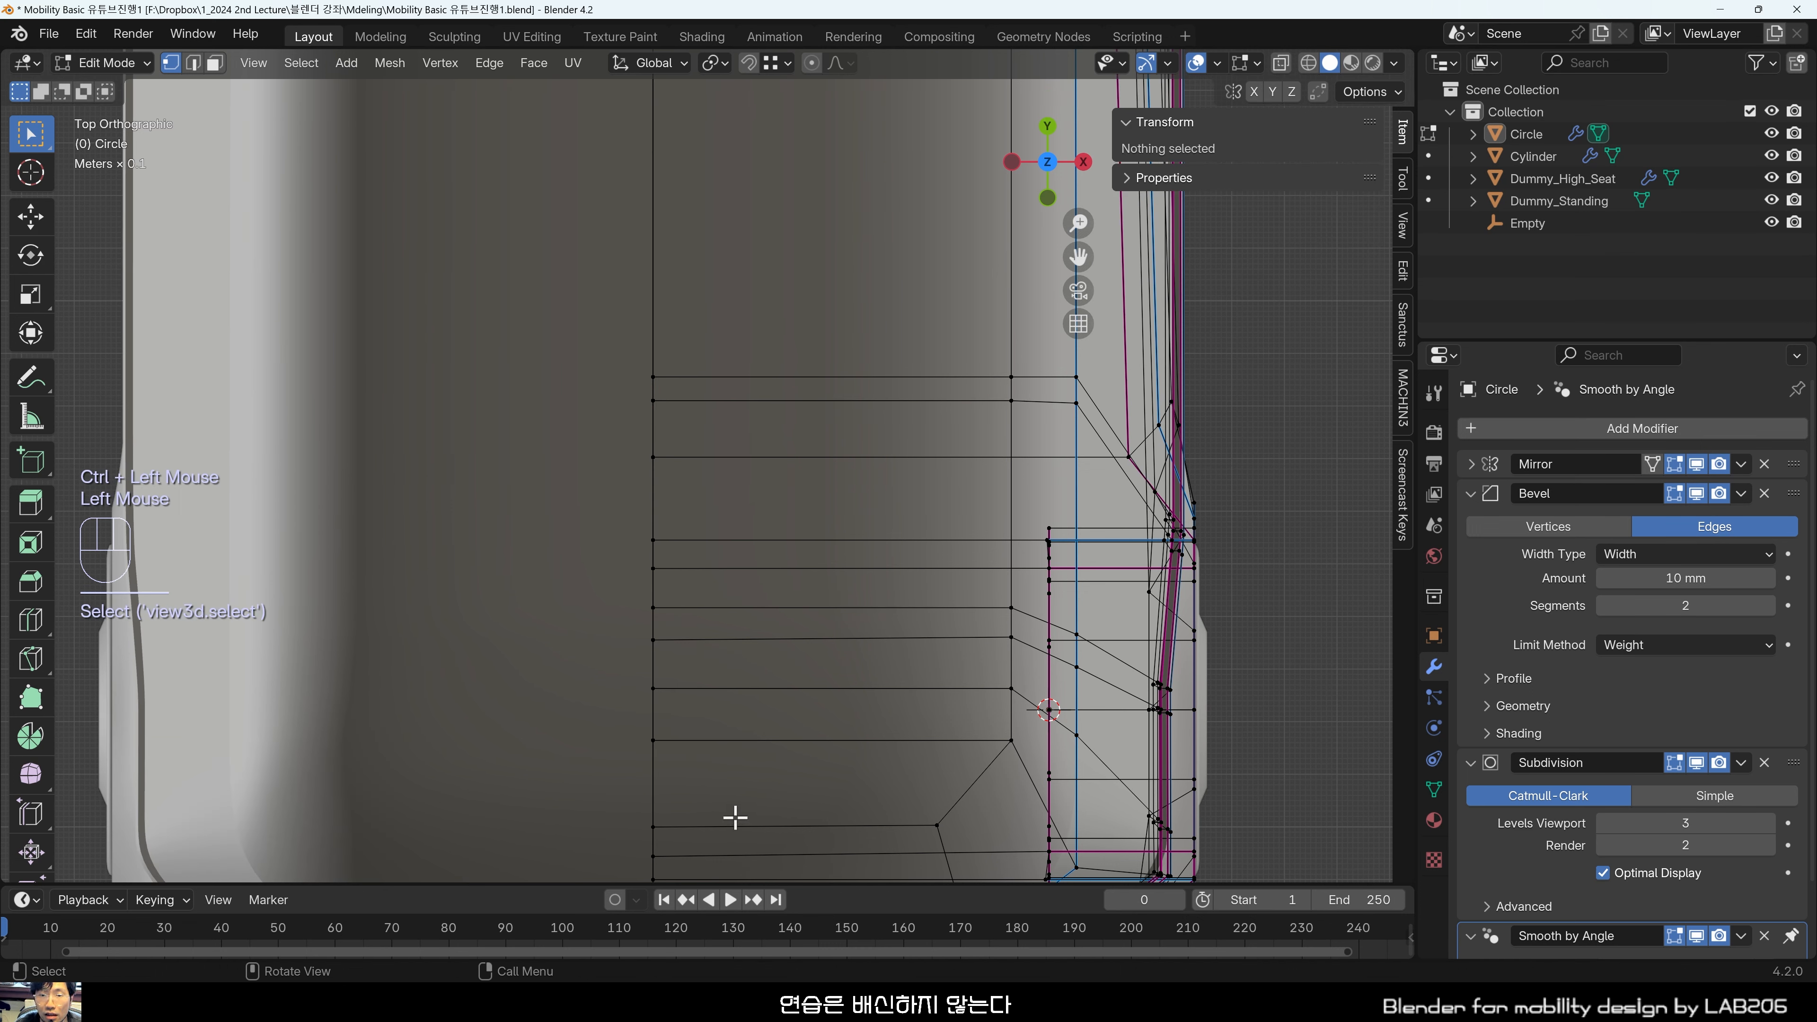
Snap the centre-line vertices of the two closely spaced roof edges nearer the front along Y to their outer vertices.
left_click(679, 648)
key("g")
key("y")
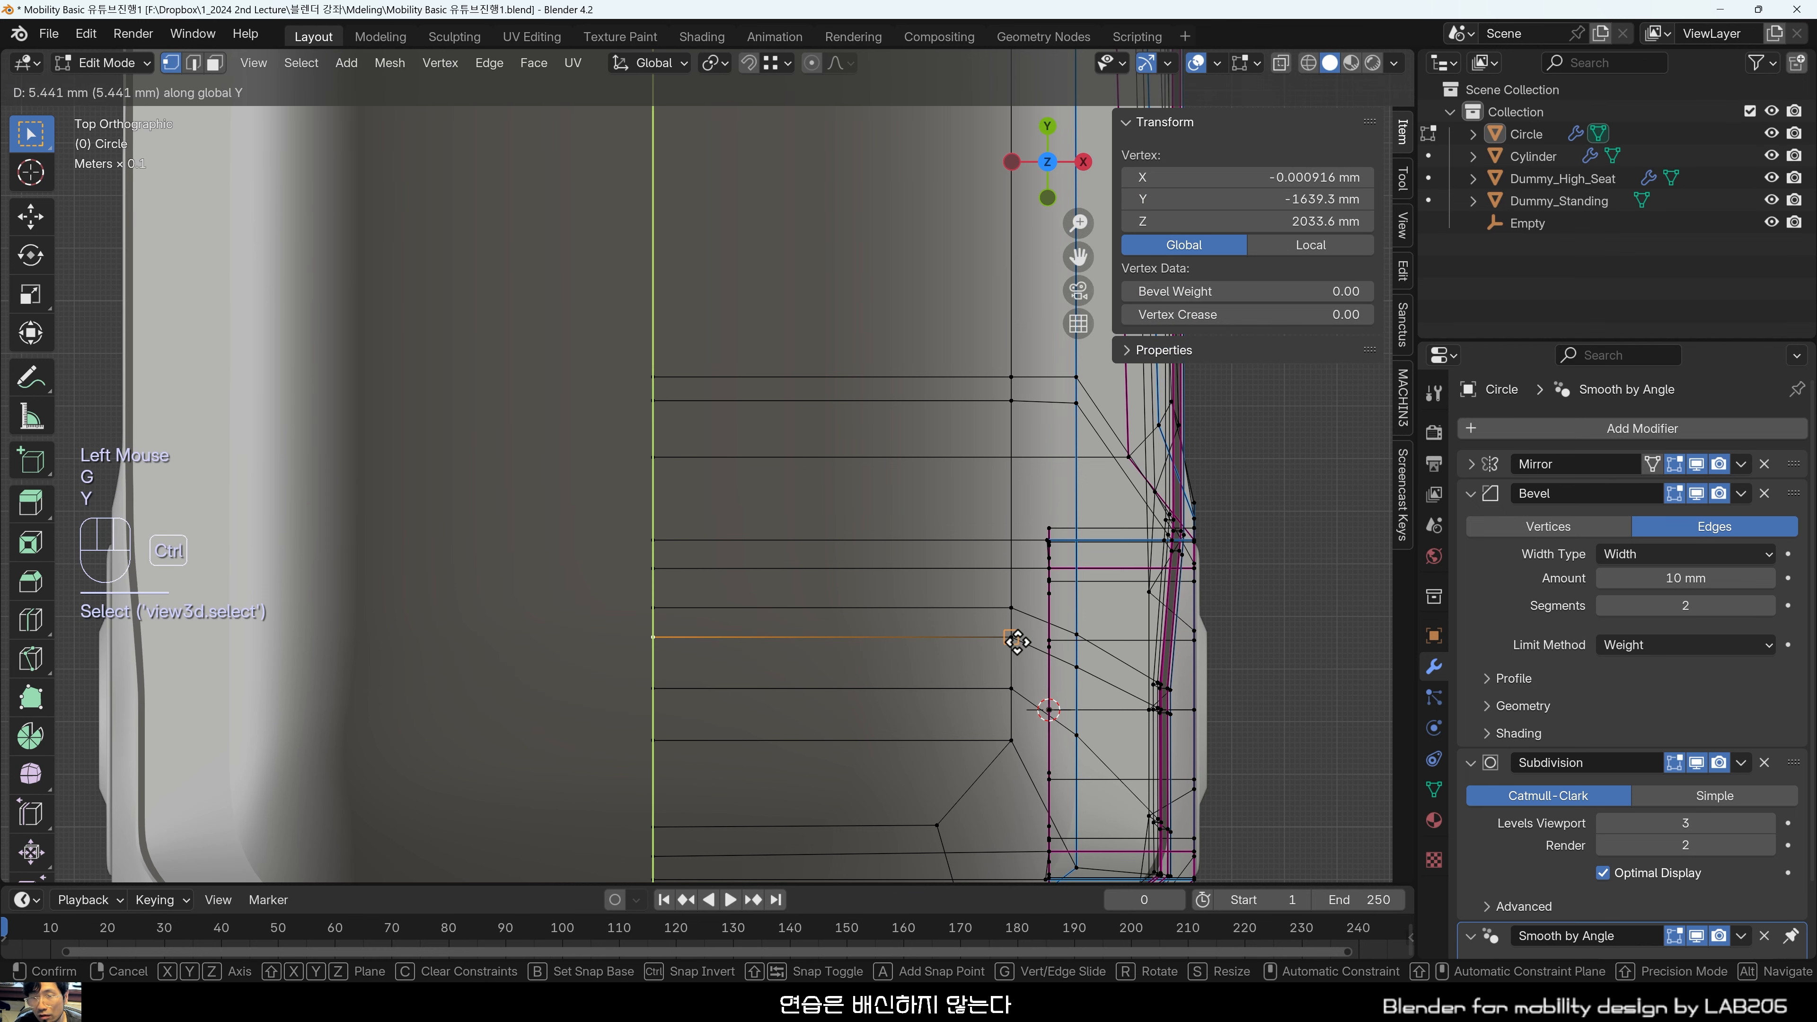
left_click(1013, 635, "ctrl")
left_click(662, 604)
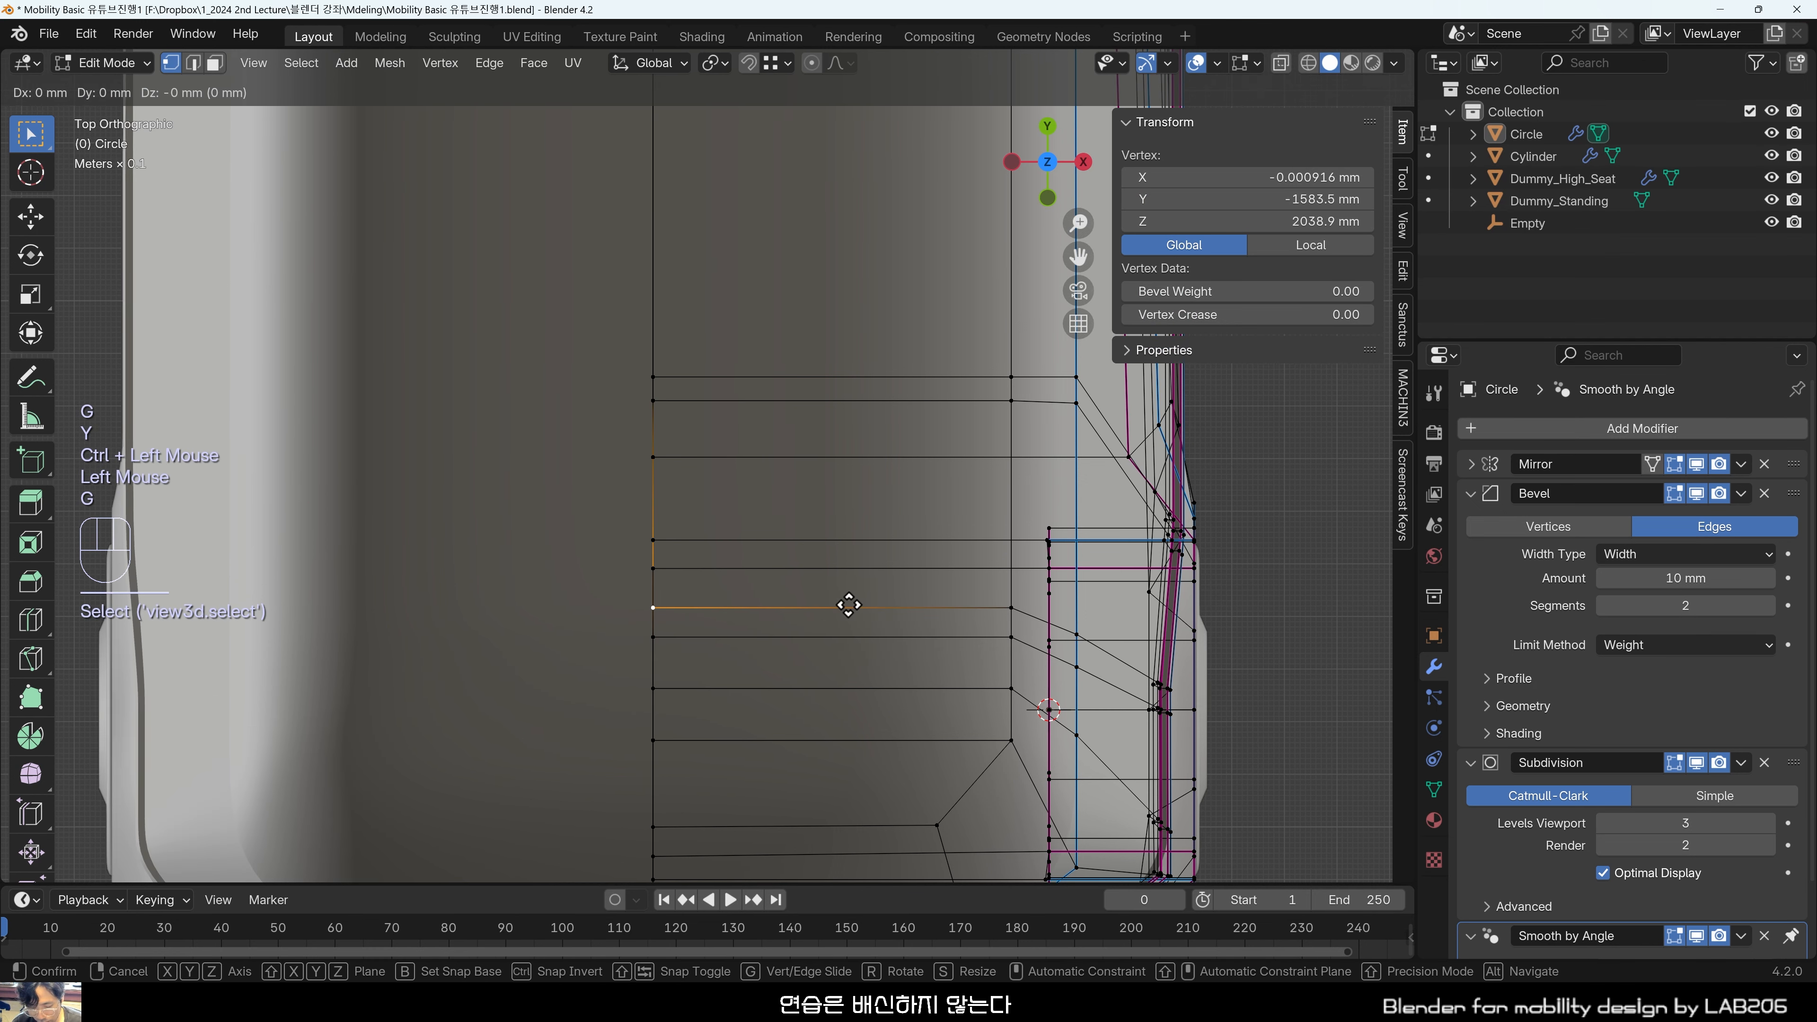
key("g")
key("y")
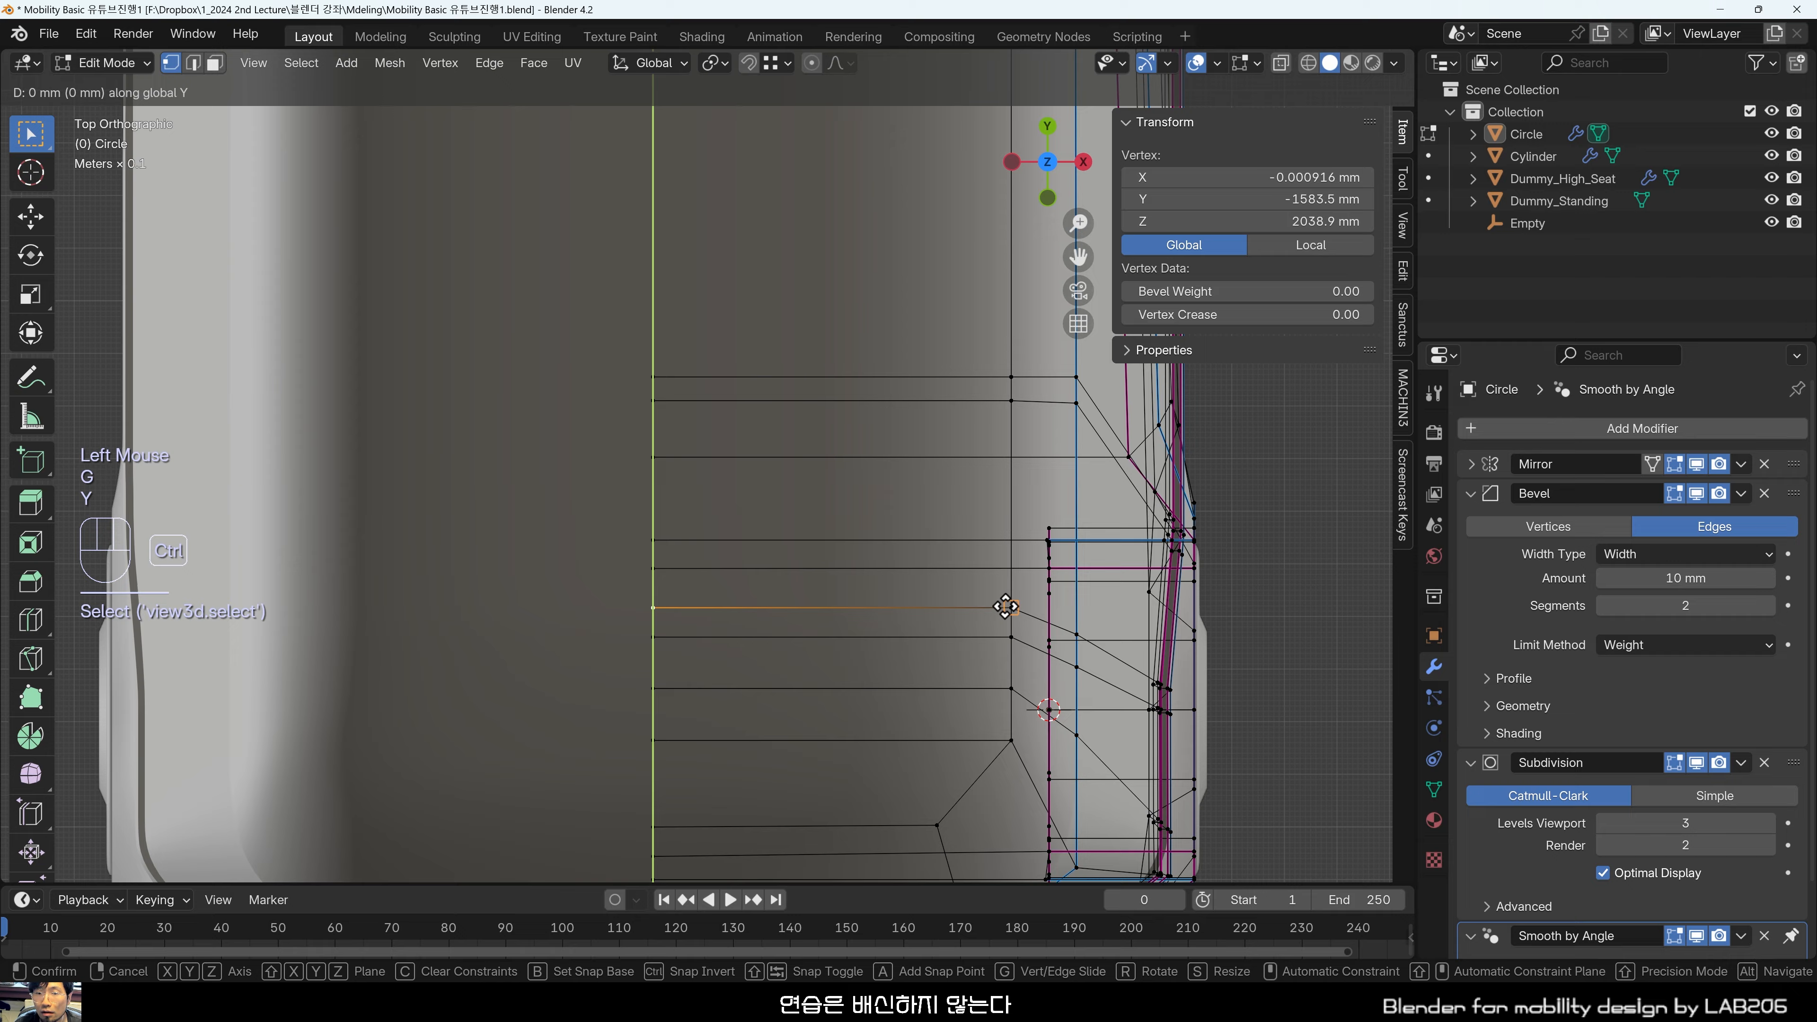
left_click(1005, 607, "ctrl")
left_click(892, 422)
Examine the straightened roof edges from the side and above, and the smooth body in Object Mode with the sidebar hidden.
middle_click_drag(892, 422, 765, 575)
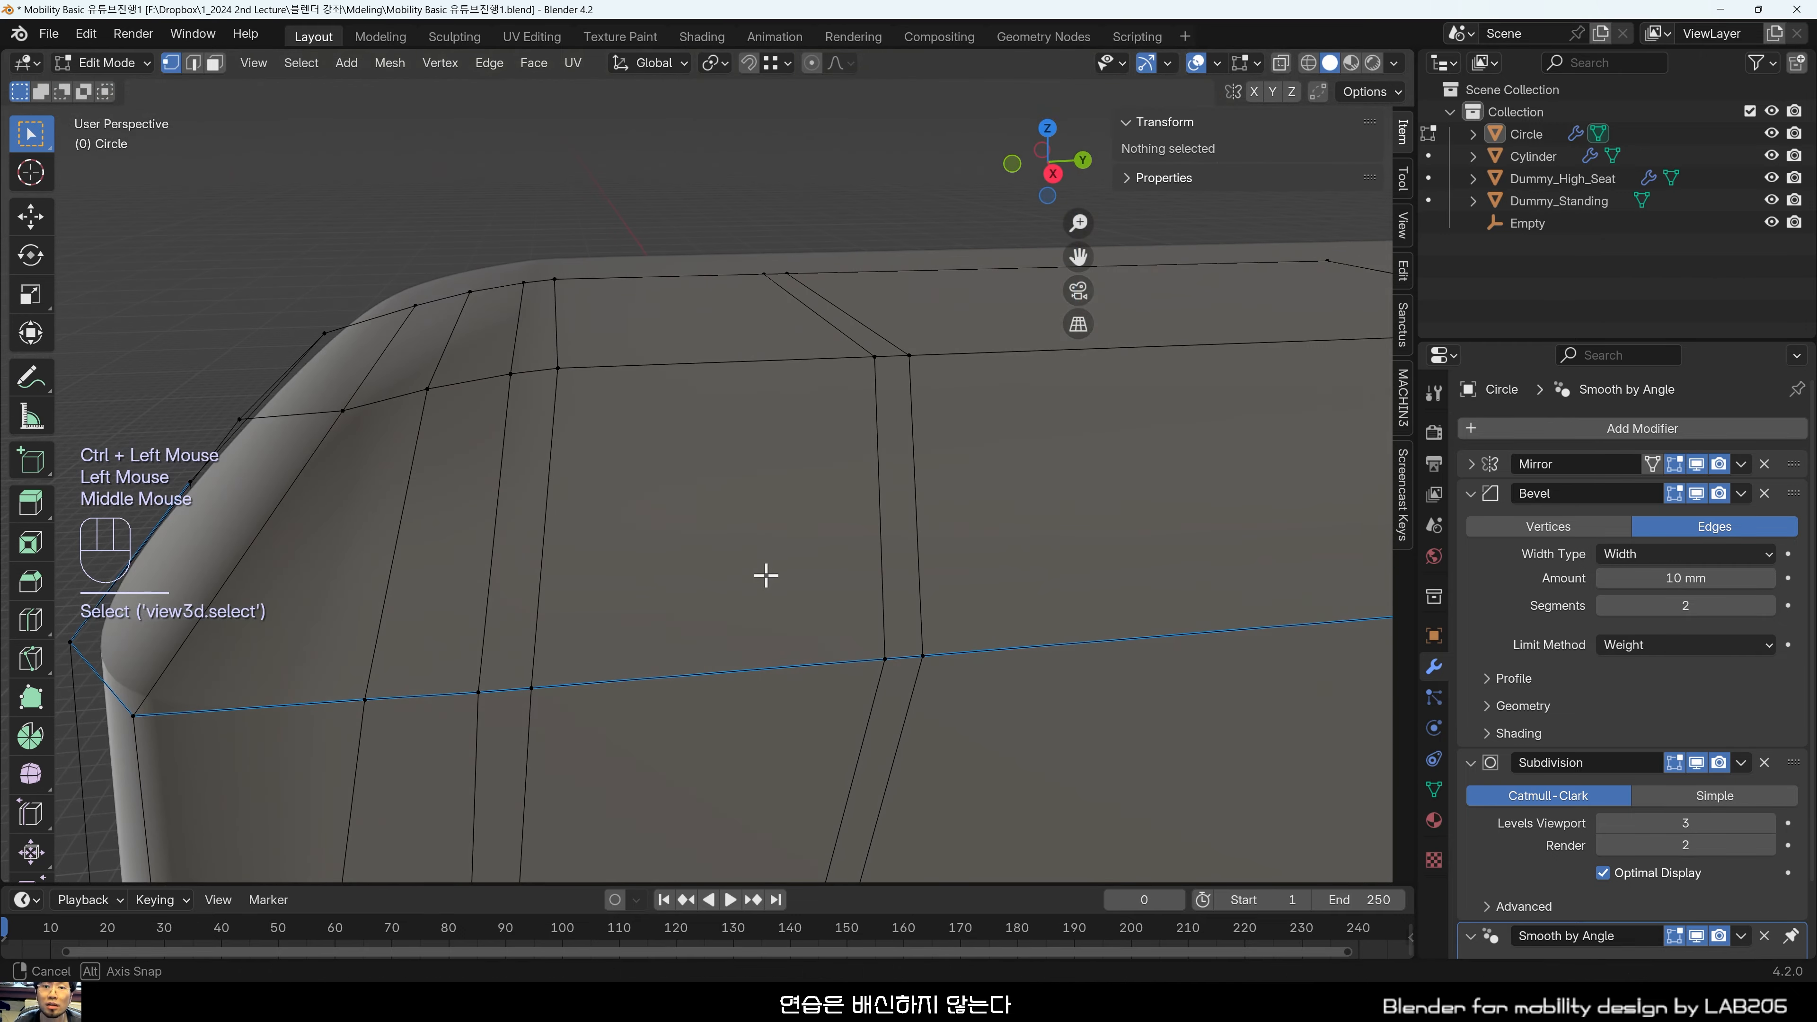
scroll(765, 574, "down", 2)
middle_click_drag(616, 353, 621, 496)
key("grave")
left_click(563, 389)
scroll(943, 724, "up", 3)
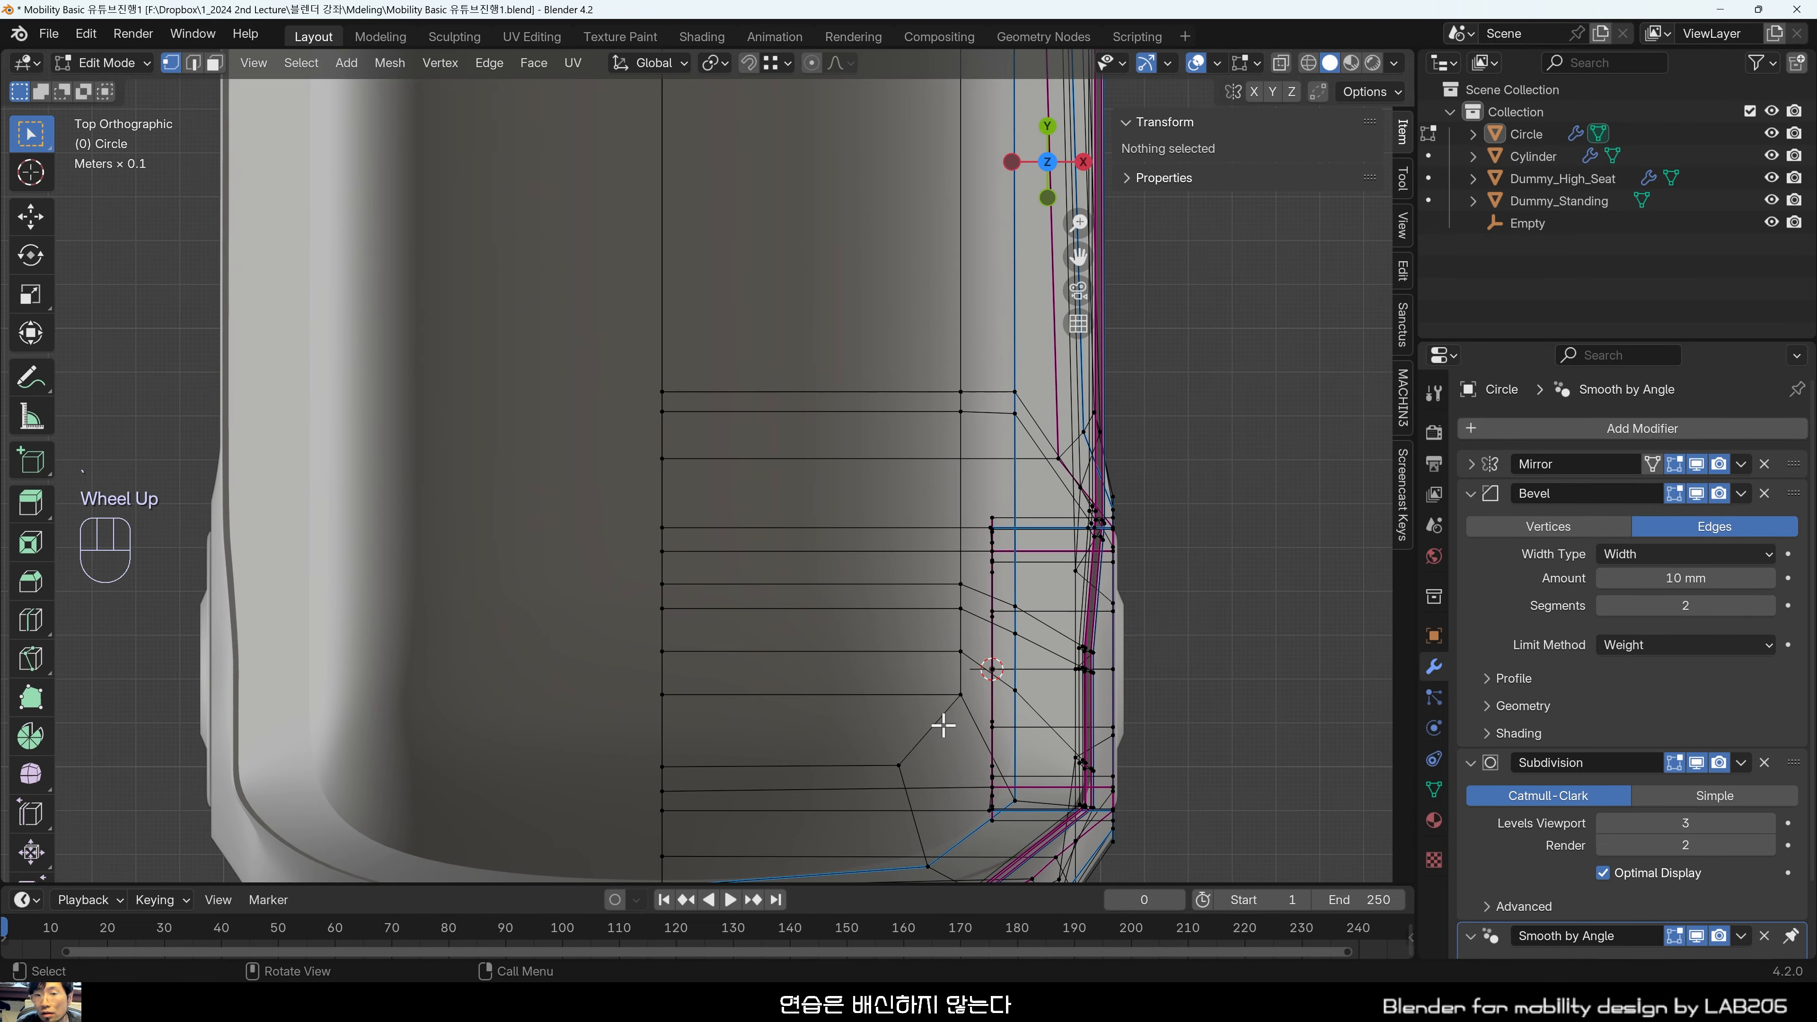
scroll(942, 726, "up", 2)
middle_click_drag(941, 727, 987, 708, "shift")
key("Tab")
key("n")
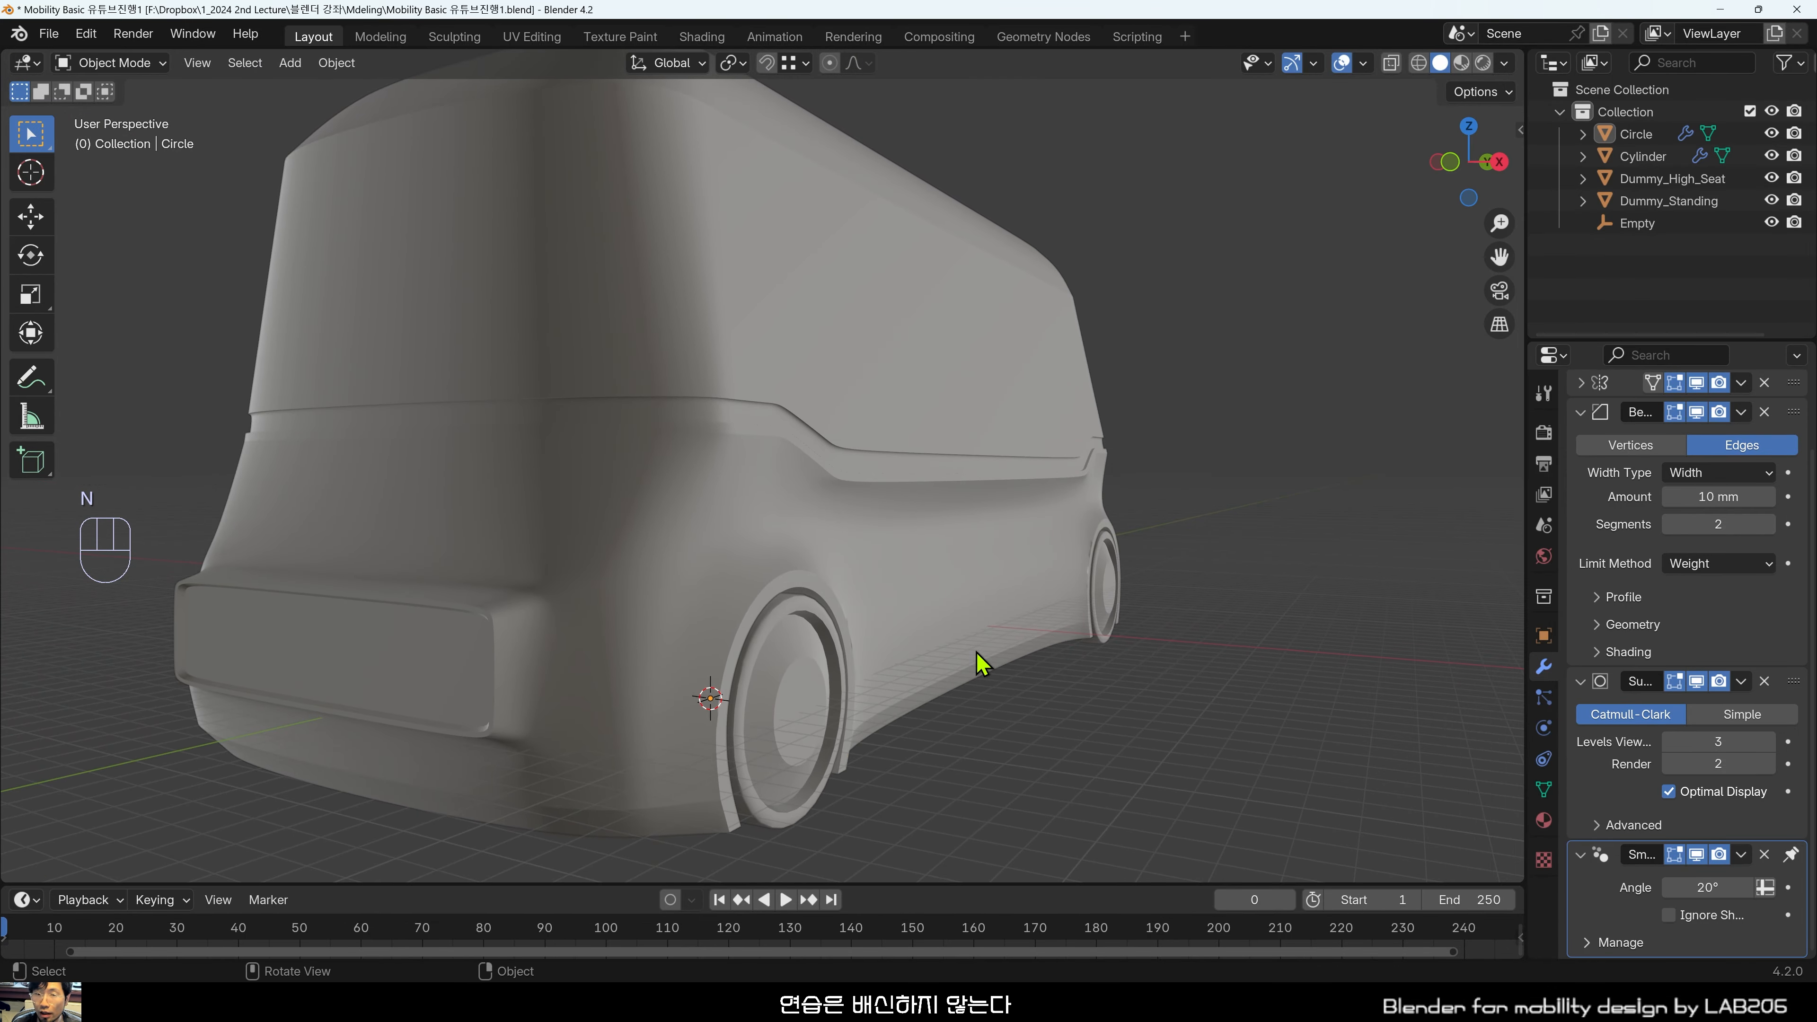
Select the full strip of rim faces around the front wheel arch, including both lower ends, and move it 36.586 mm along X.
left_click(974, 662)
key("Tab")
middle_click_drag(925, 641, 794, 576)
scroll(751, 698, "up", 2)
key("2")
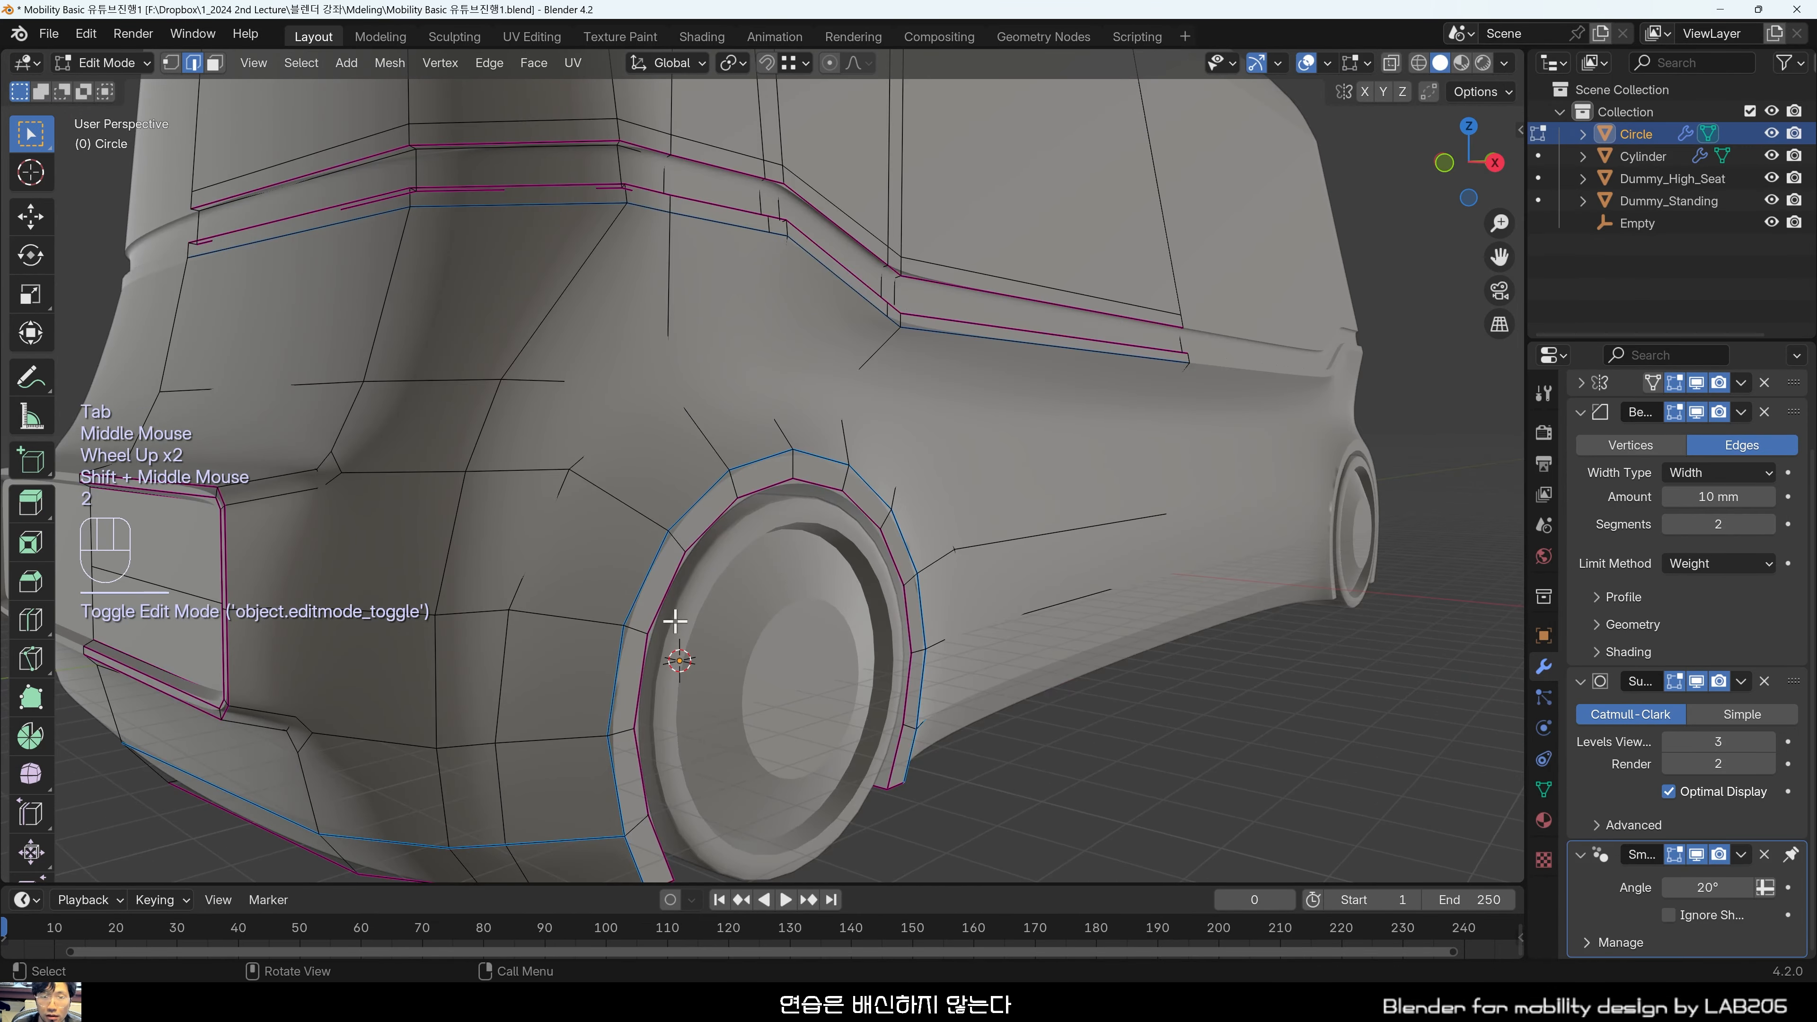
key("3")
middle_click_drag(661, 783, 629, 722, "shift")
left_click(615, 742)
left_click(625, 731)
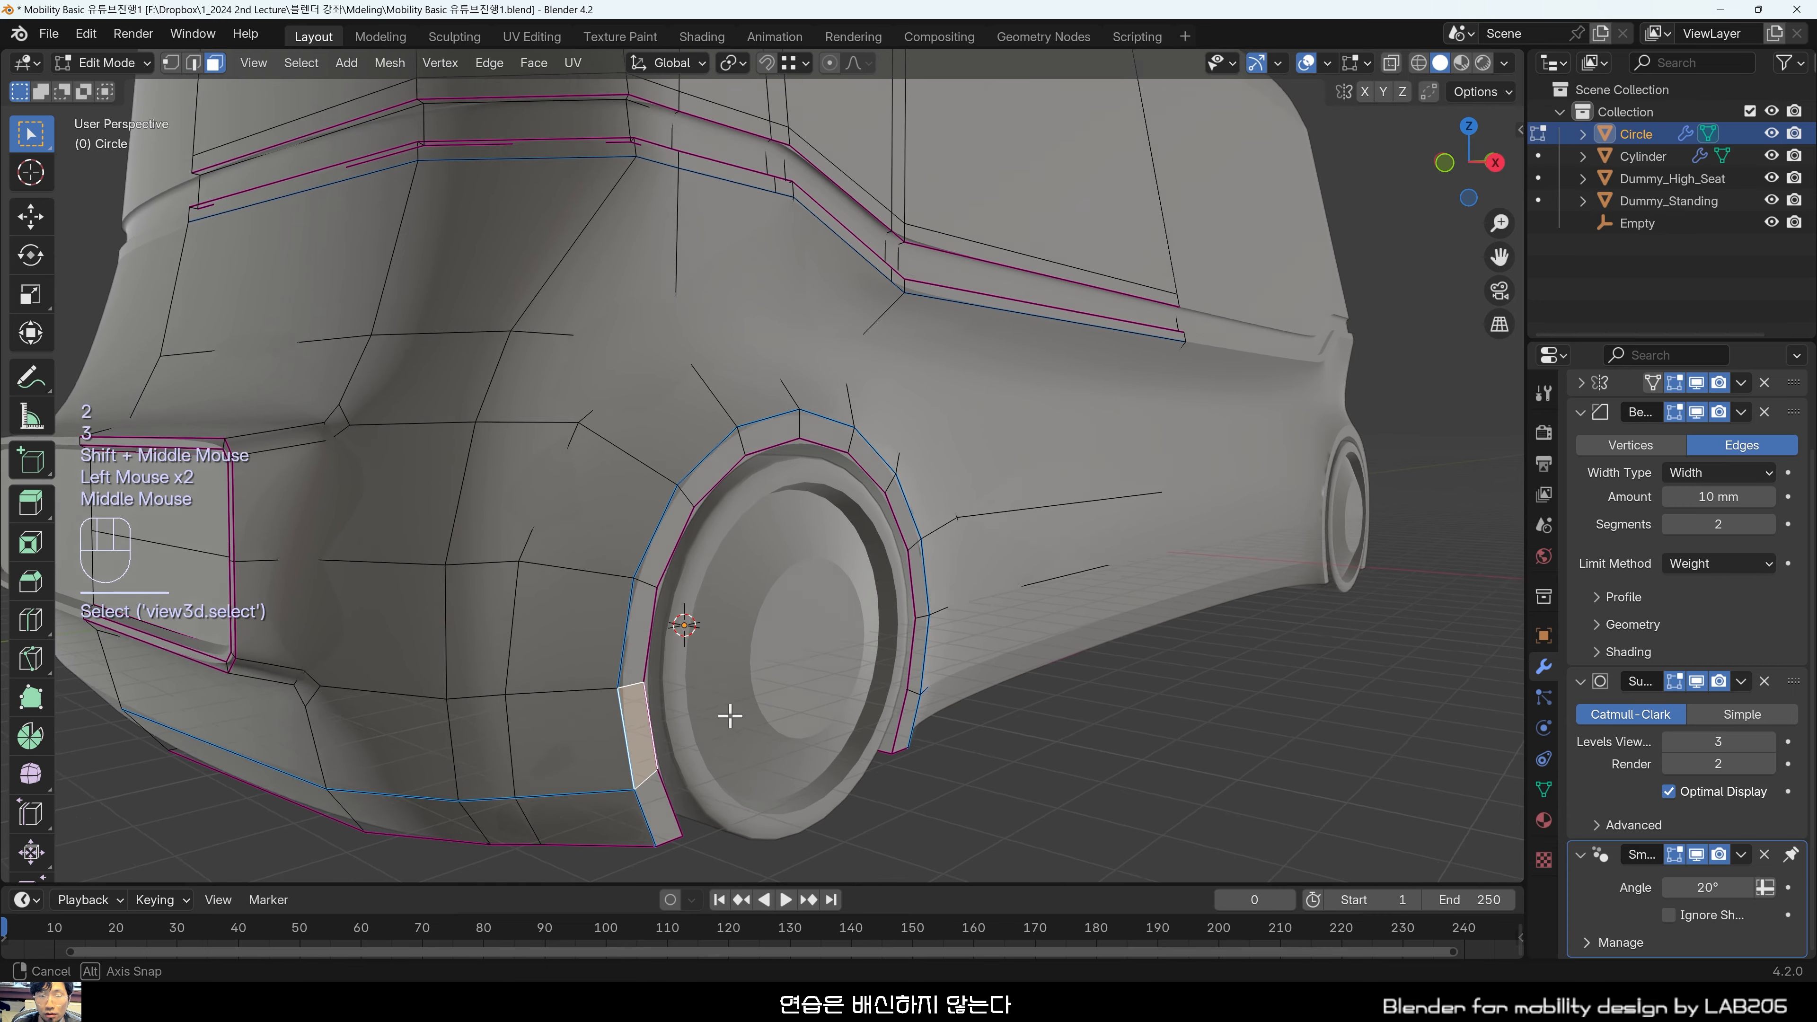
middle_click_drag(809, 702, 736, 697)
left_click(801, 680, "ctrl")
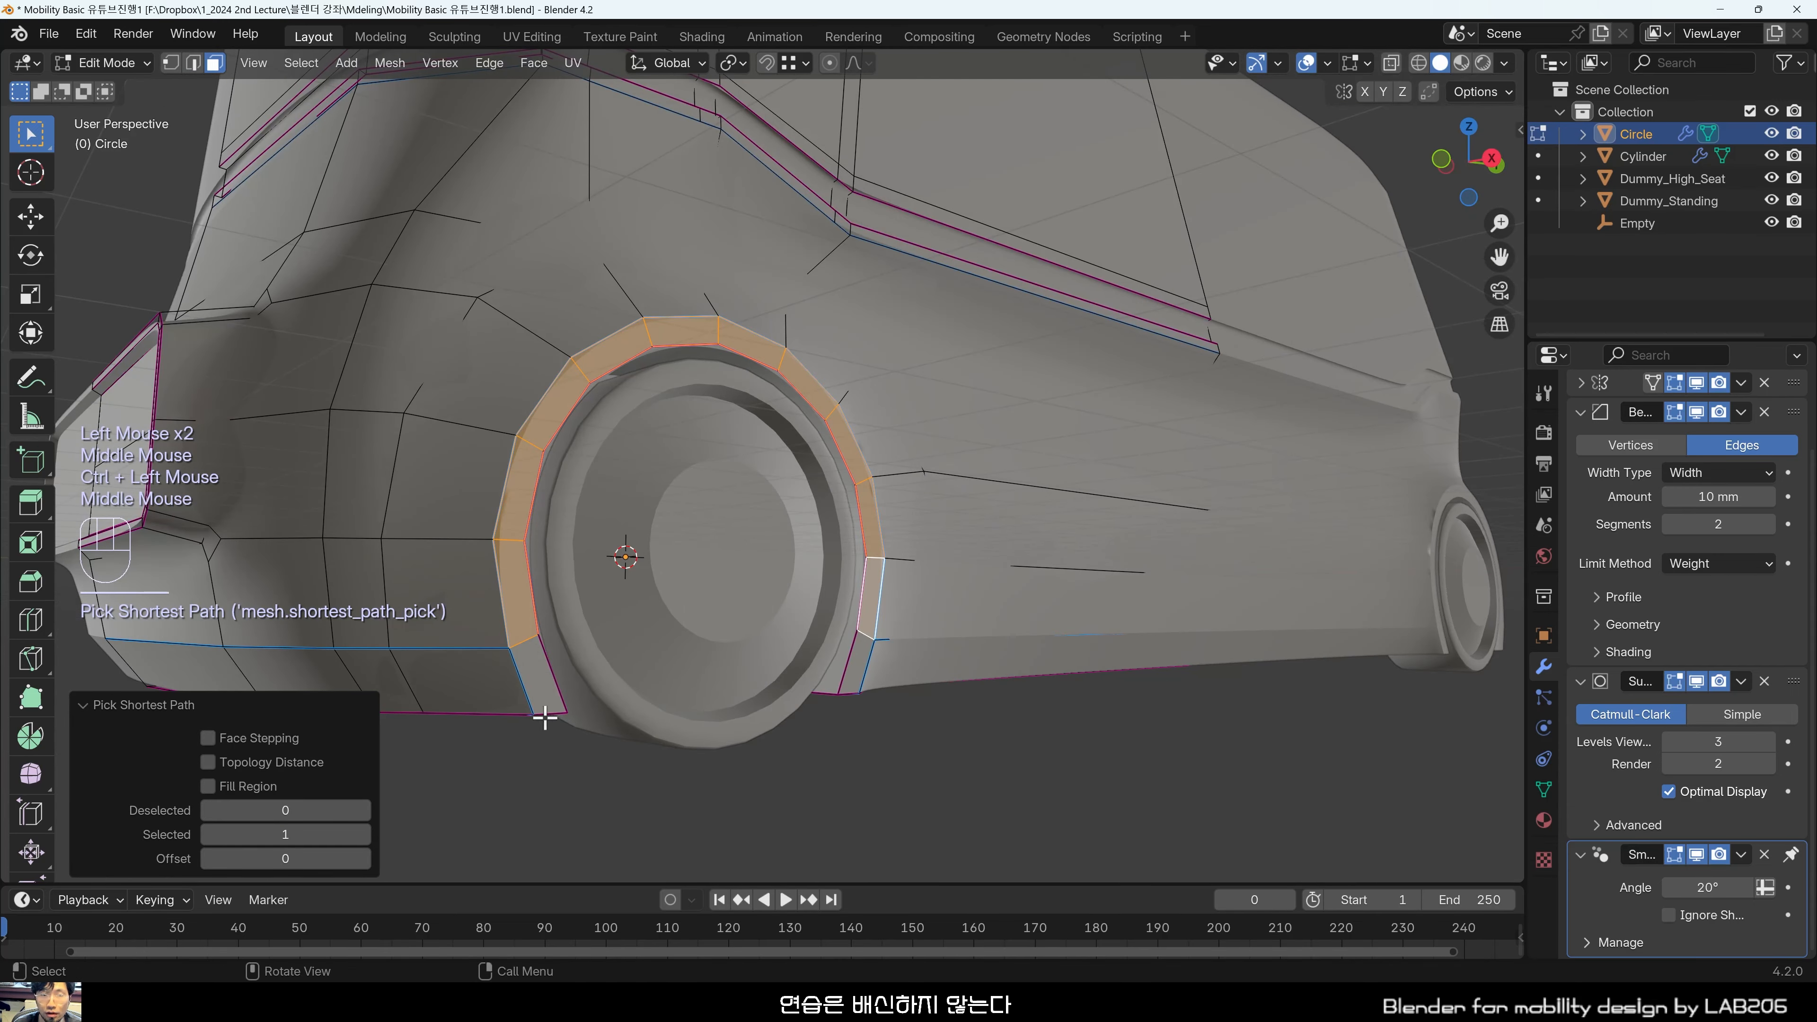
left_click(542, 705, "shift")
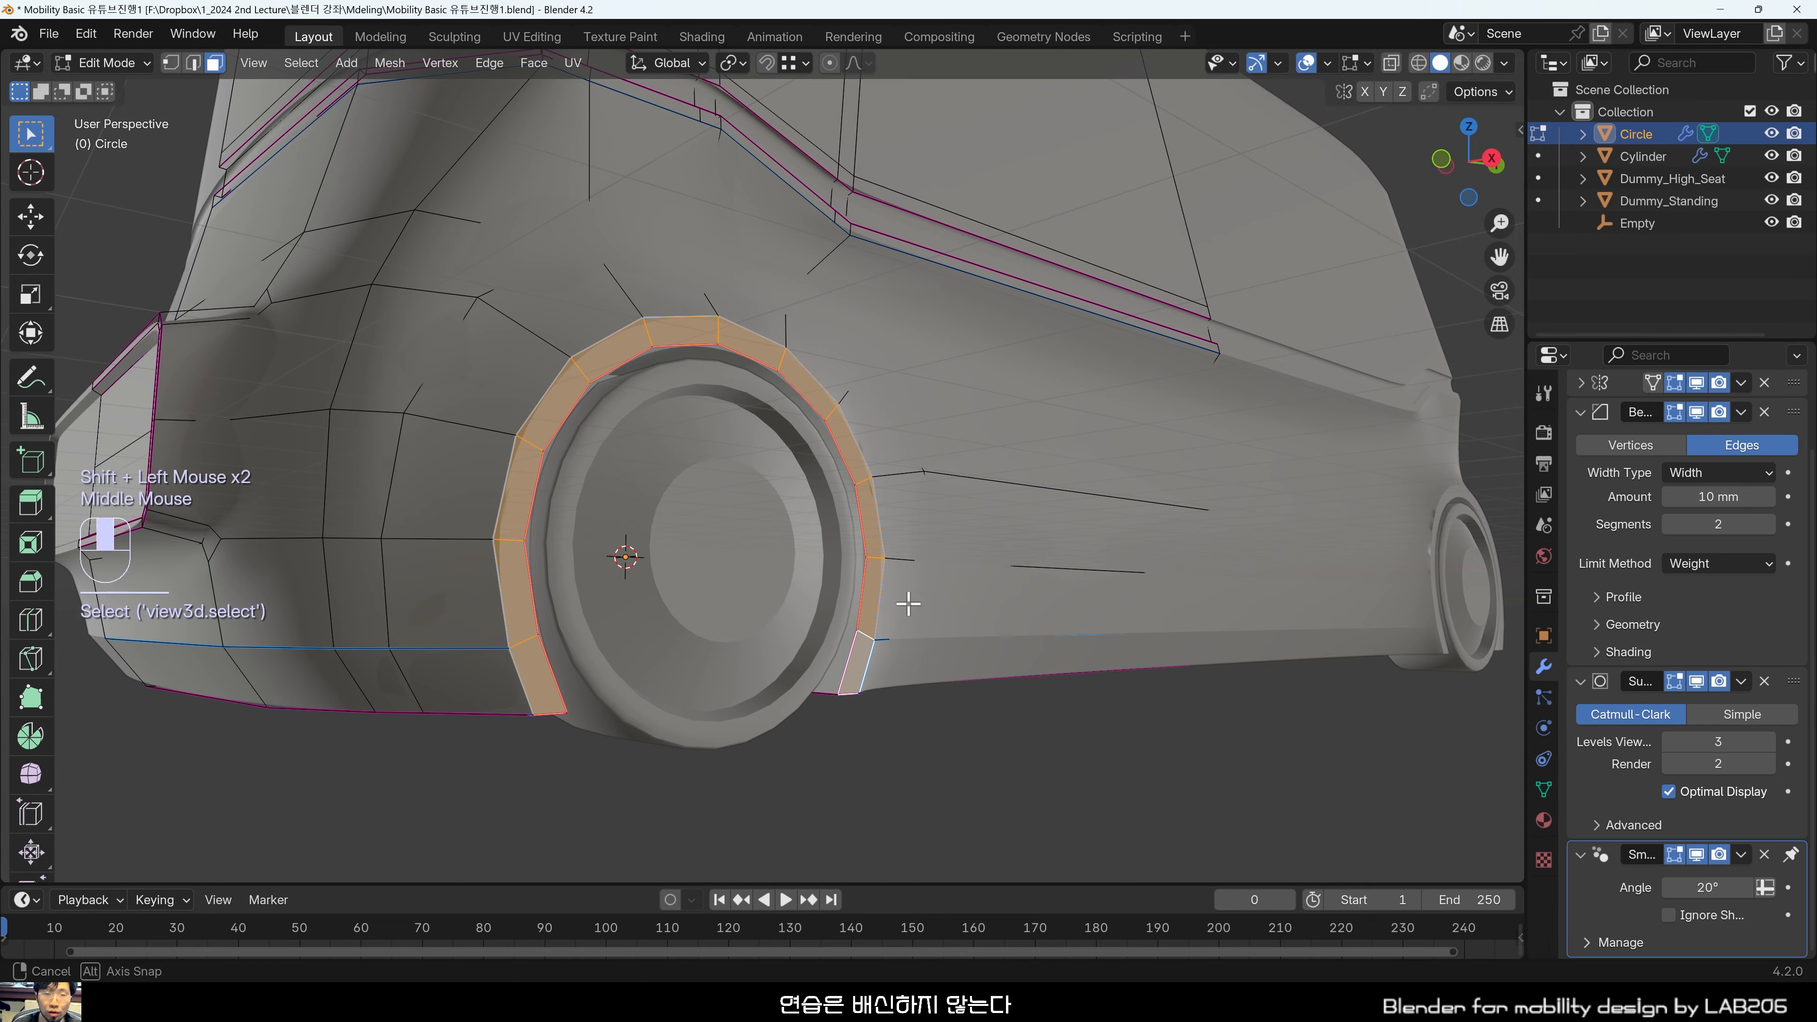
middle_click_drag(907, 604, 952, 658)
key("g")
key("x")
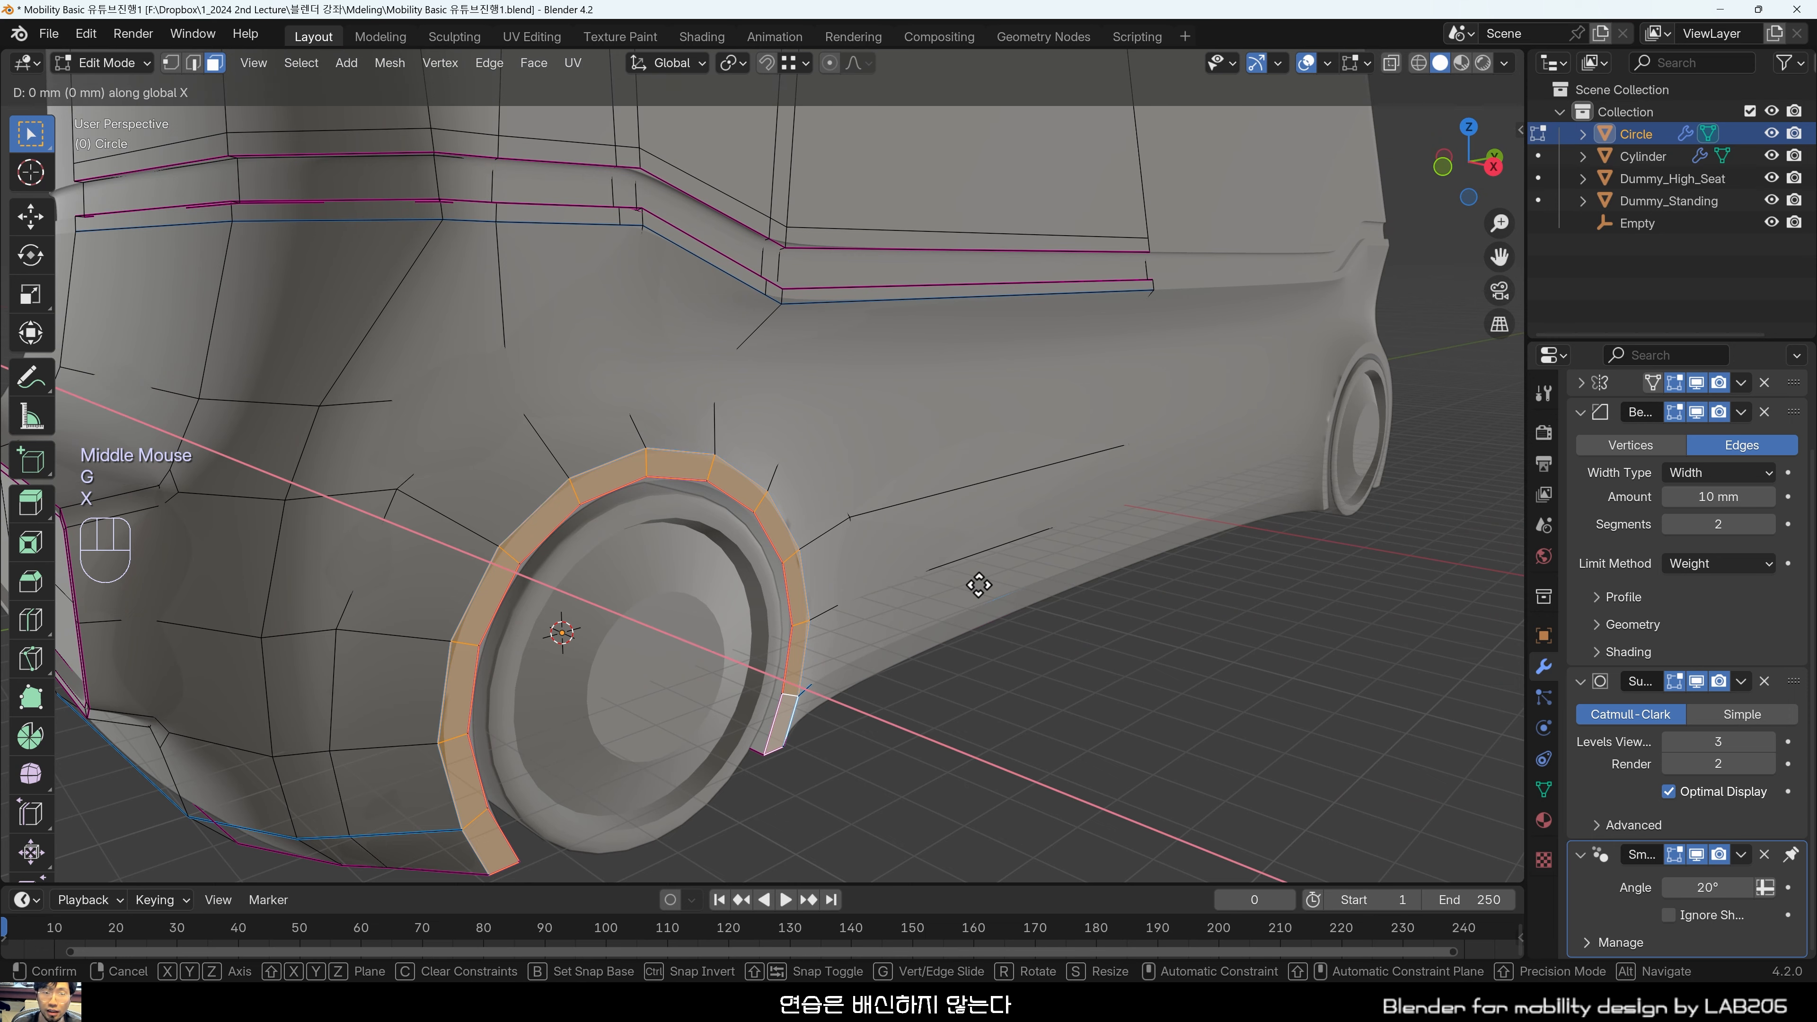
left_click(987, 613)
middle_click_drag(990, 617, 627, 705)
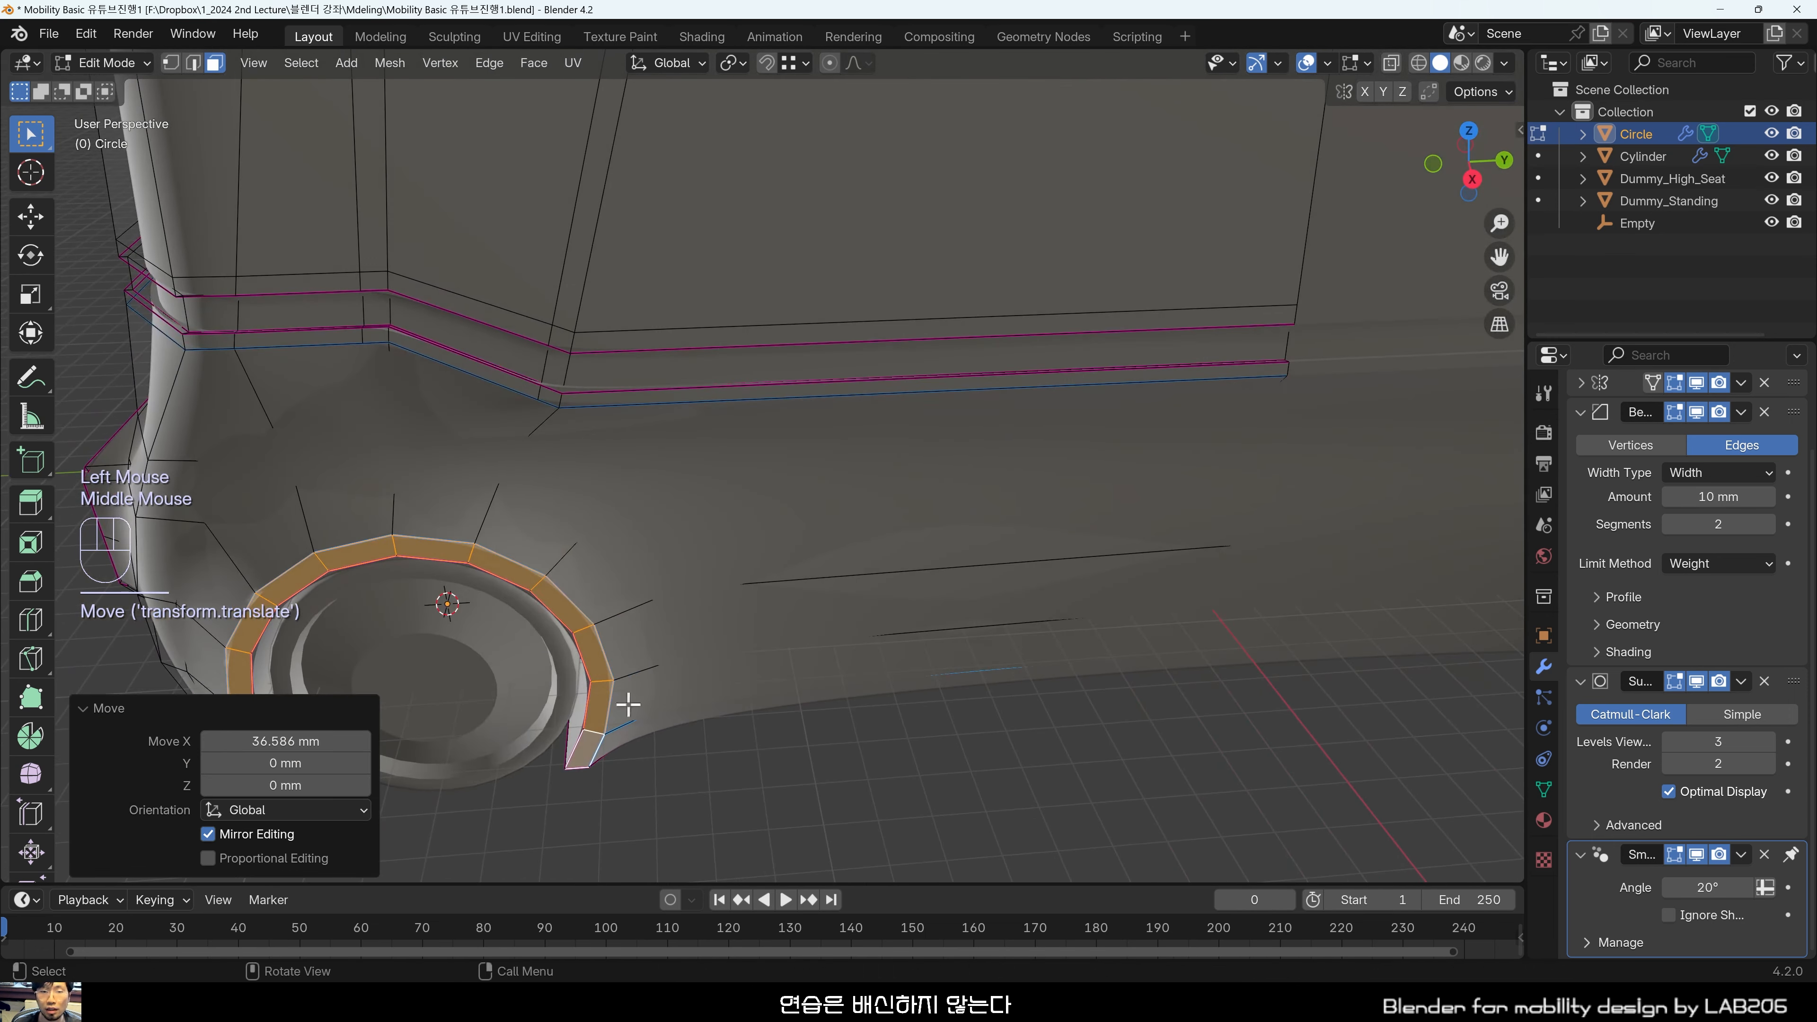
Move the lower body side face behind the front wheel arch outward 36.173 mm along X.
middle_click_drag(826, 672, 755, 650, "shift")
left_click(826, 584)
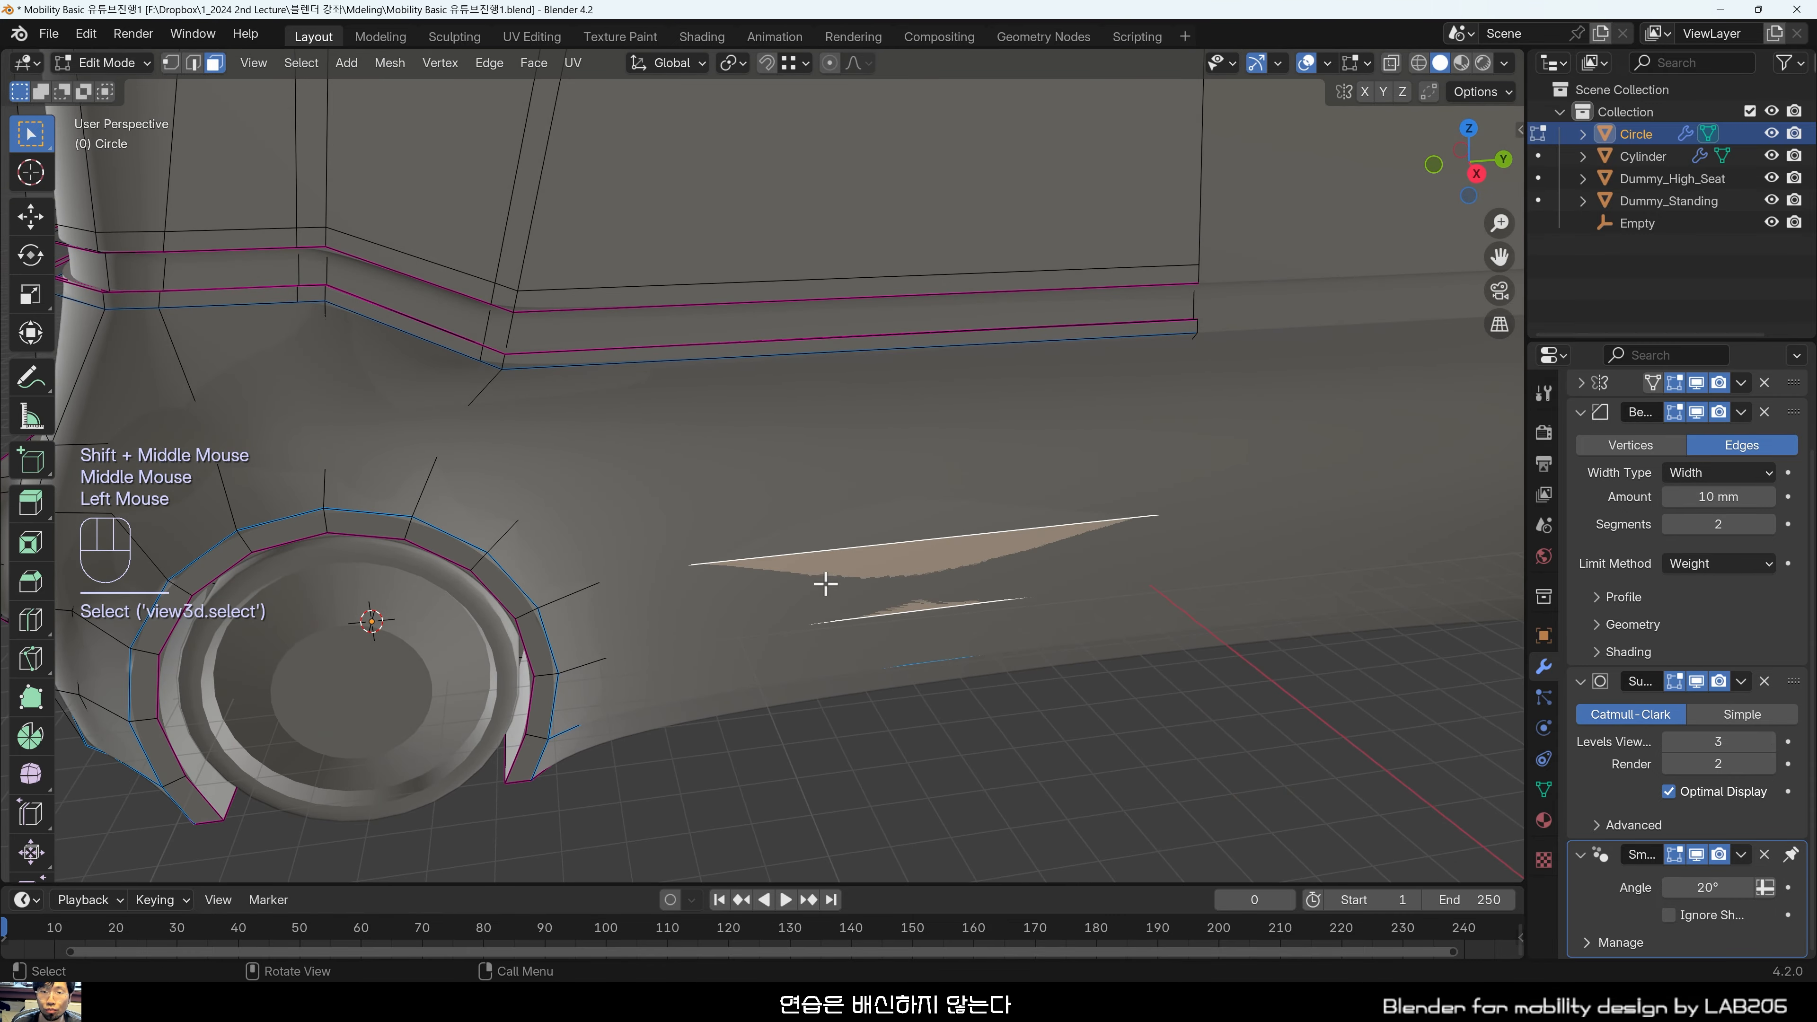
middle_click_drag(606, 638, 933, 579)
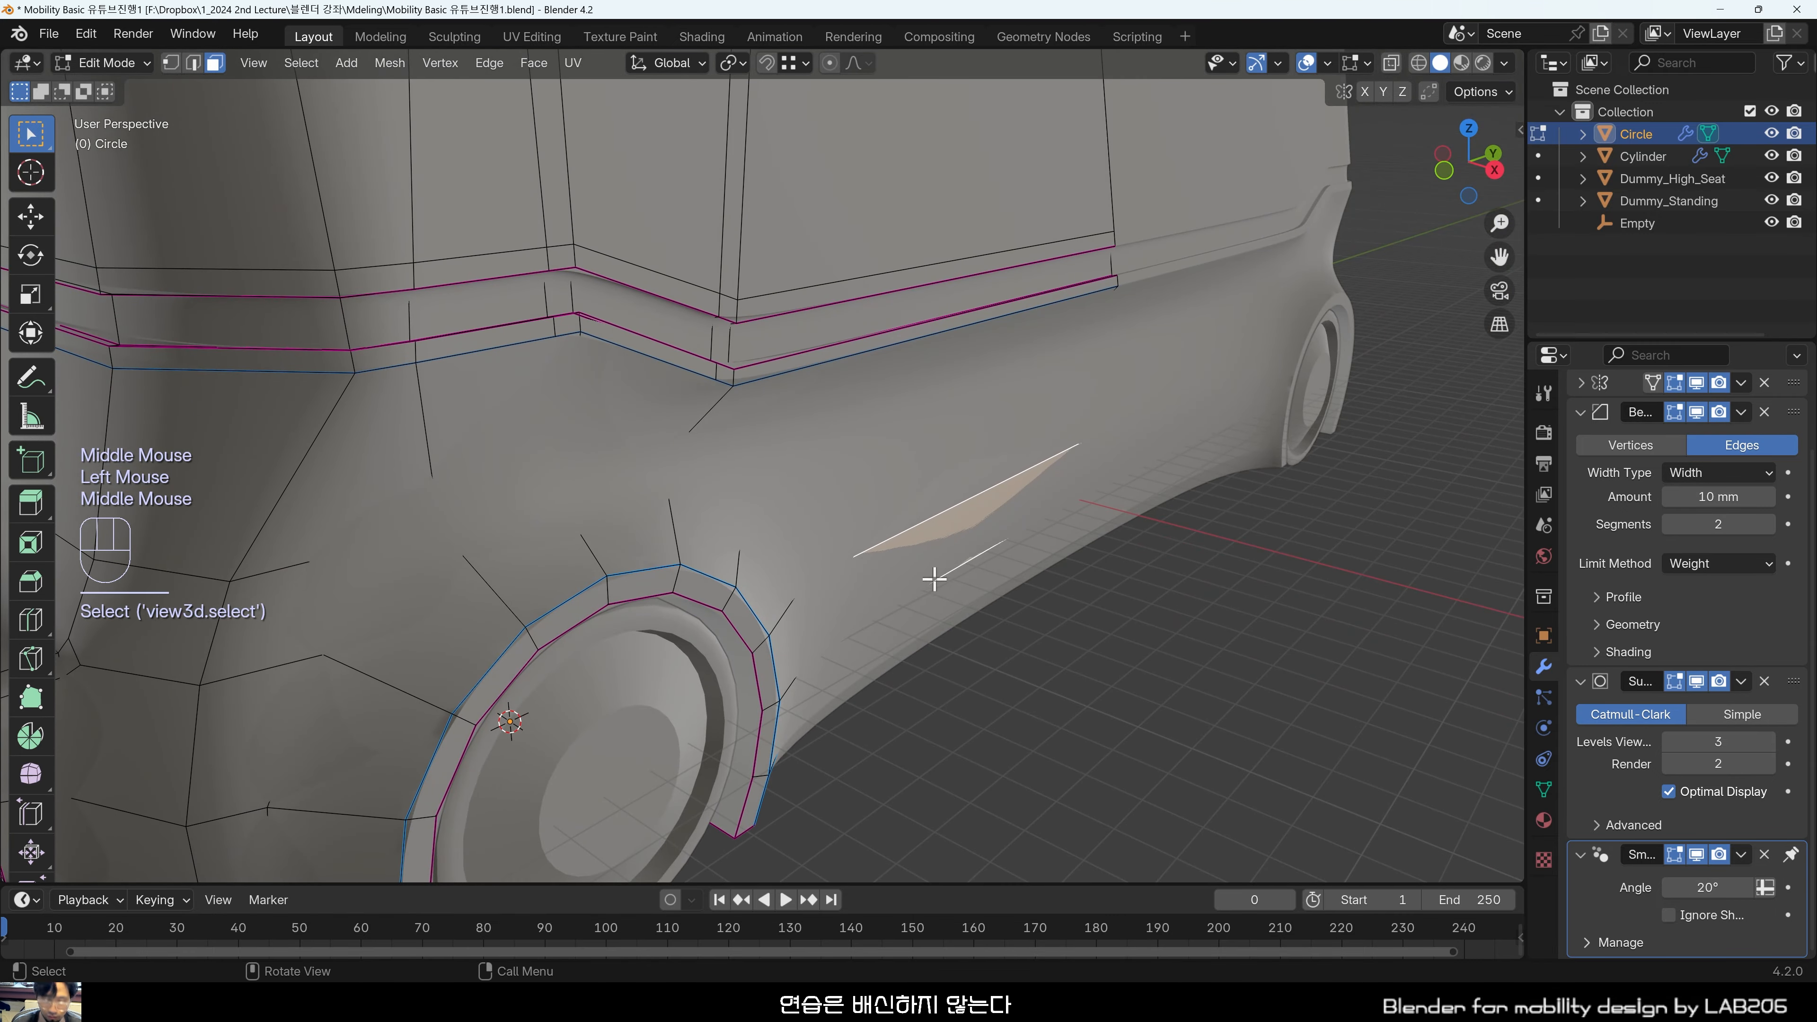
key("g")
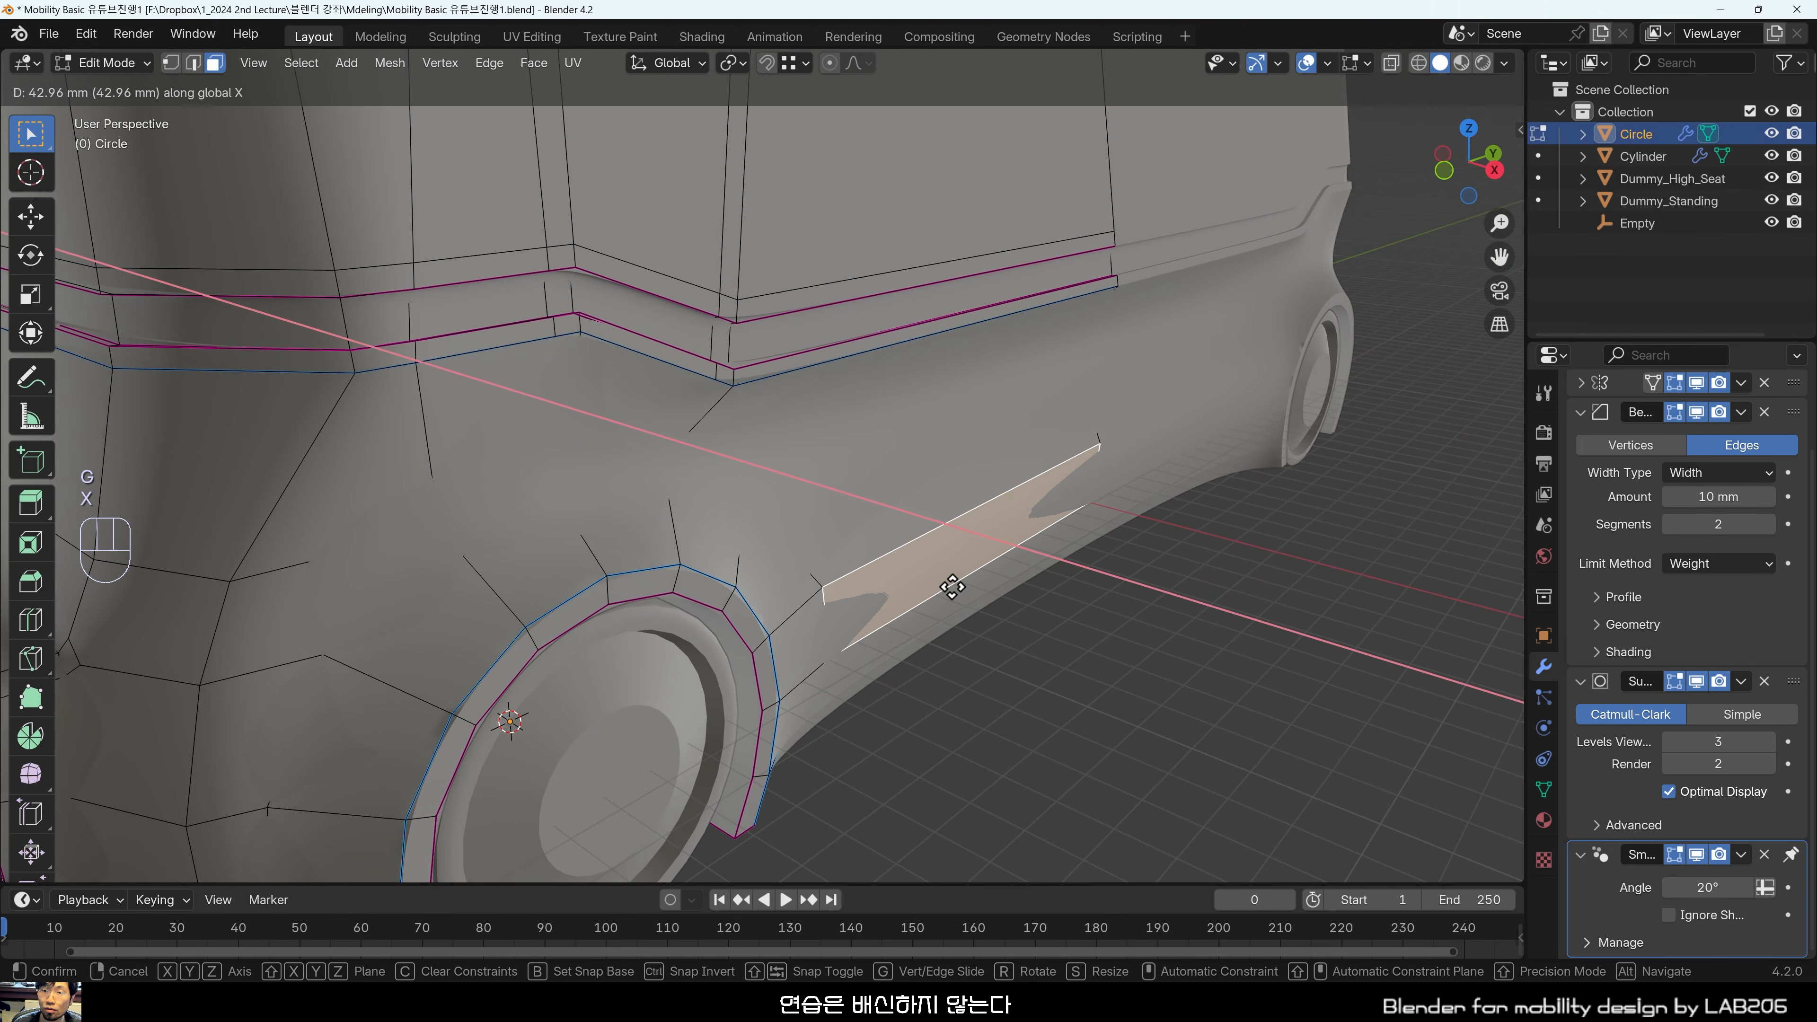
left_click(948, 592)
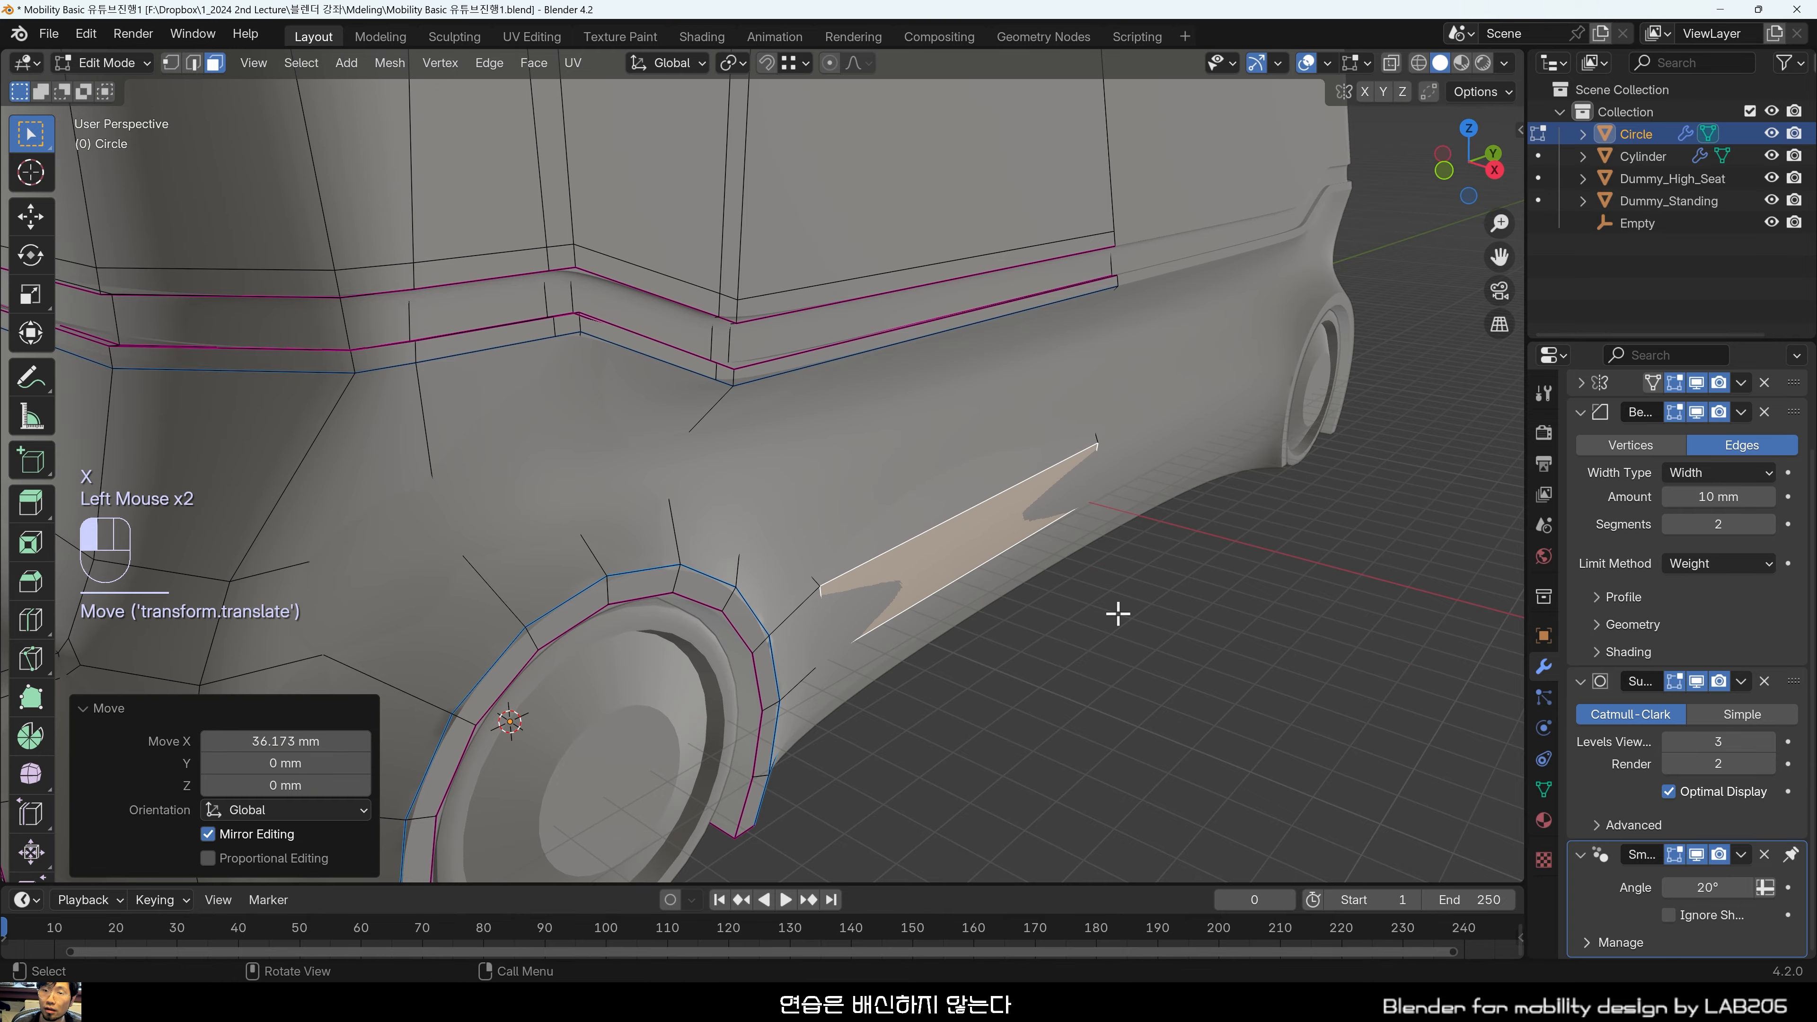
left_click(1115, 609)
Select the front wheel cylinder in Object Mode and move it 29.043 mm outward along X.
middle_click_drag(1115, 609, 853, 564)
scroll(933, 556, "down", 5)
scroll(840, 682, "up", 1)
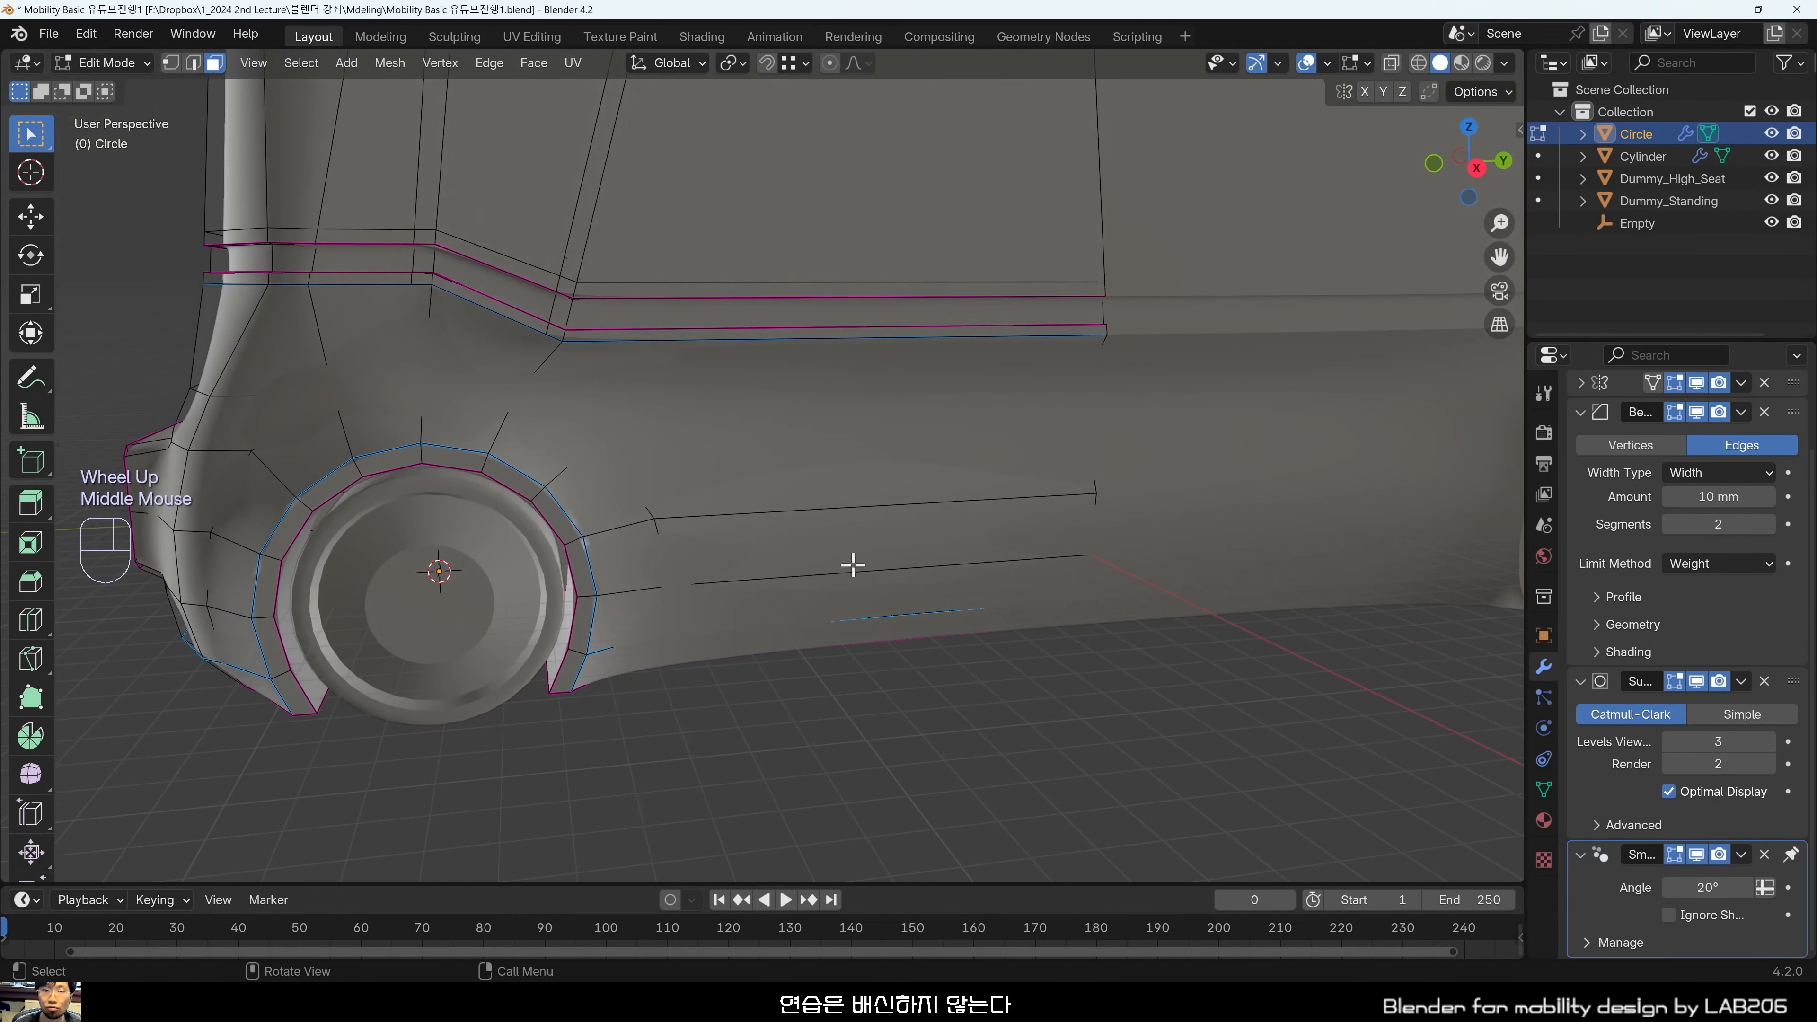
key("Tab")
left_click(435, 632)
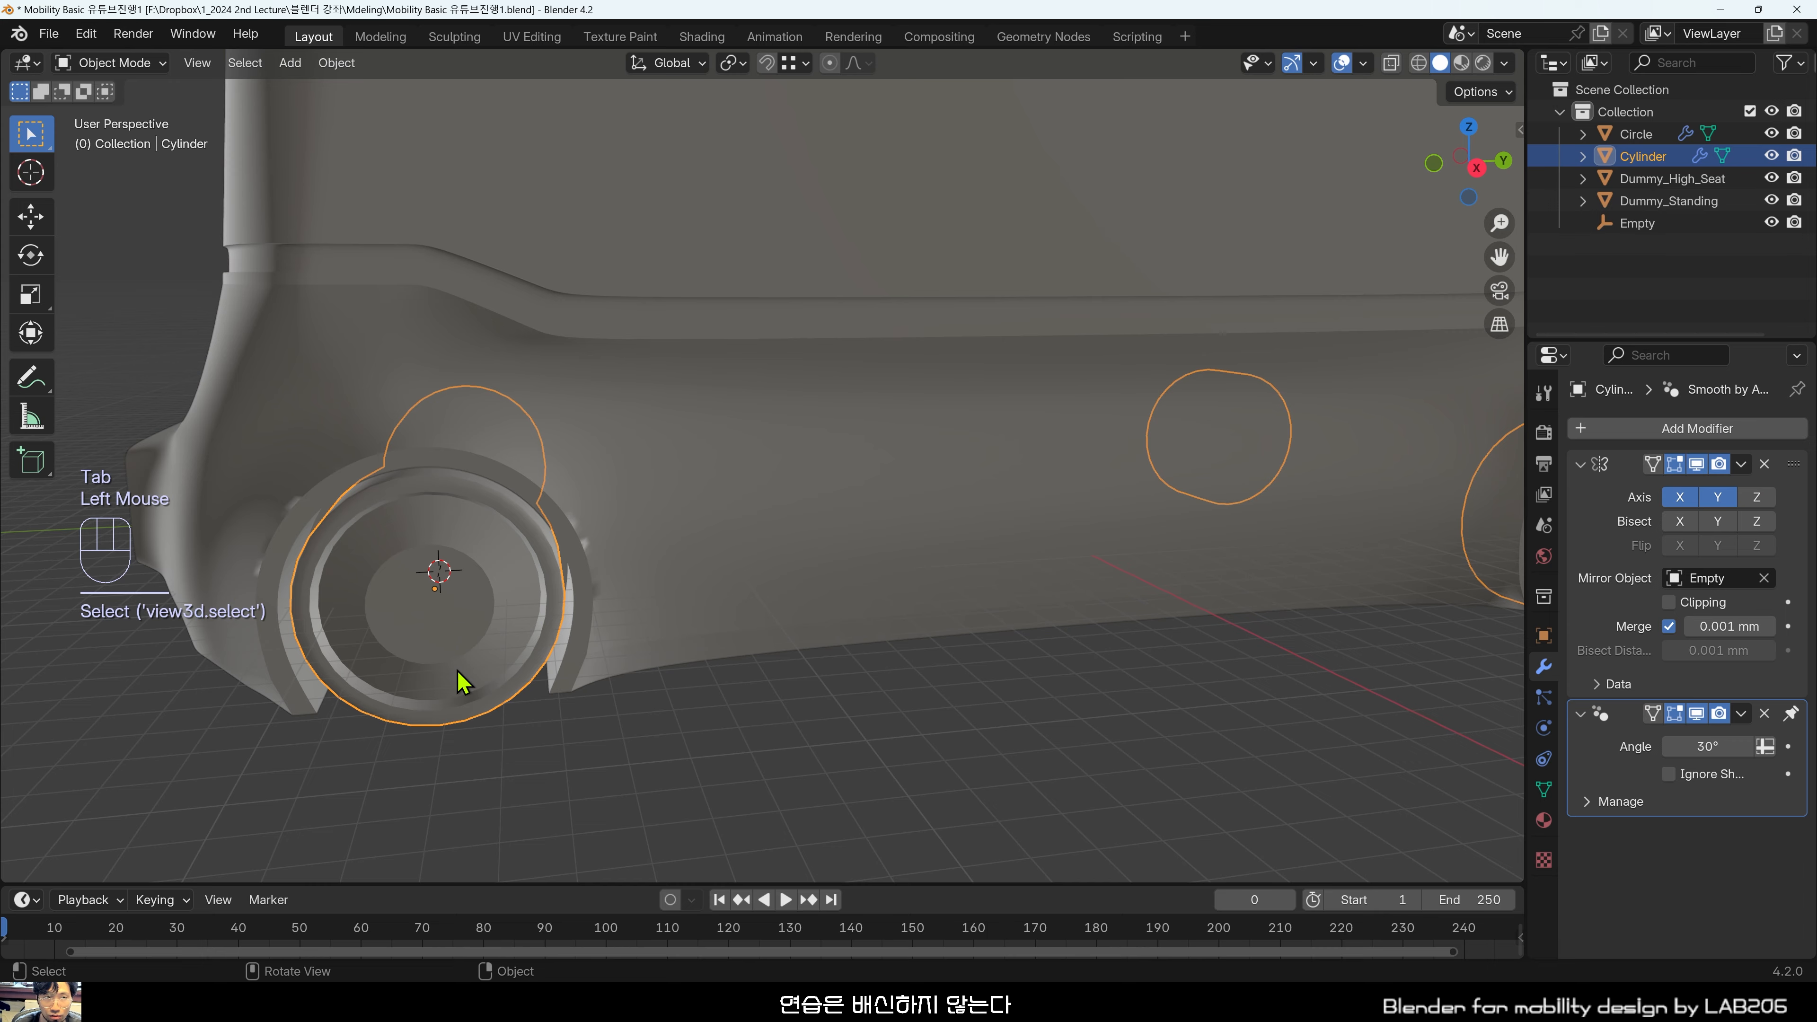
middle_click_drag(464, 682, 832, 657, "shift")
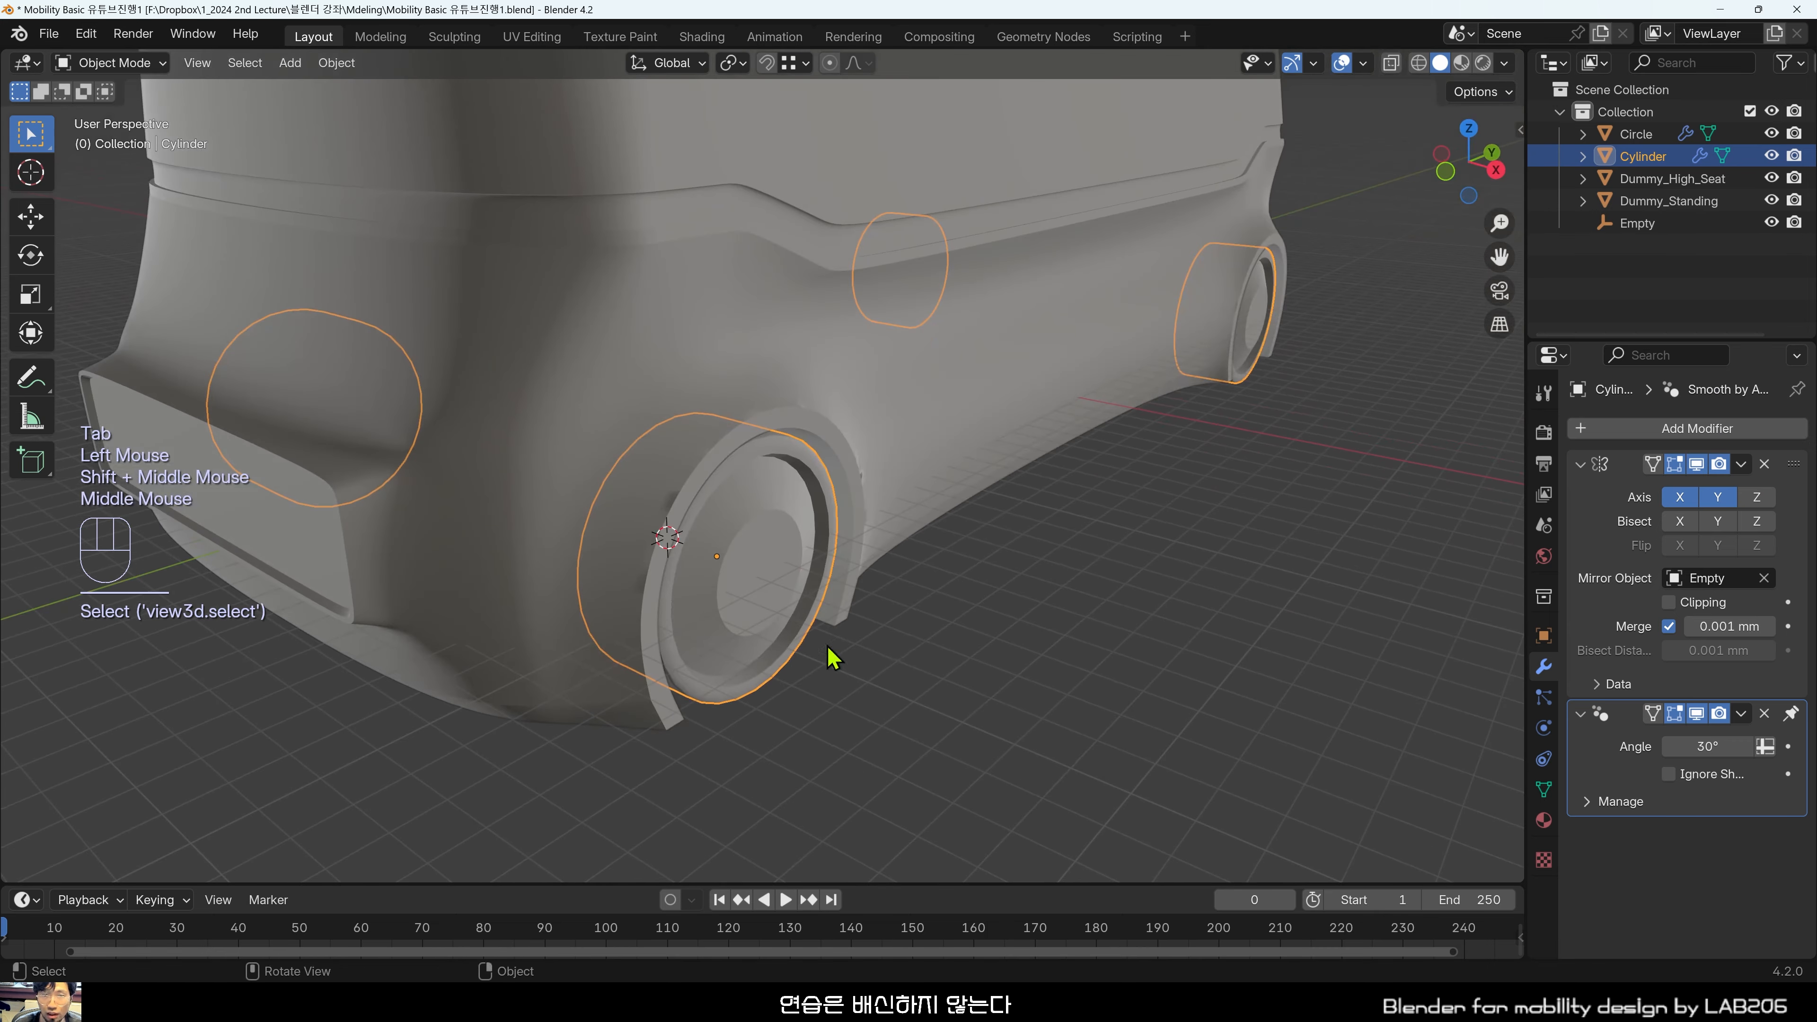
key("g")
key("x")
left_click(913, 663)
Fine-tune the wheel cylinder's position along X against the widened arch and deselect it.
middle_click_drag(913, 663, 1129, 657)
scroll(1124, 598, "up", 3)
key("g")
key("x")
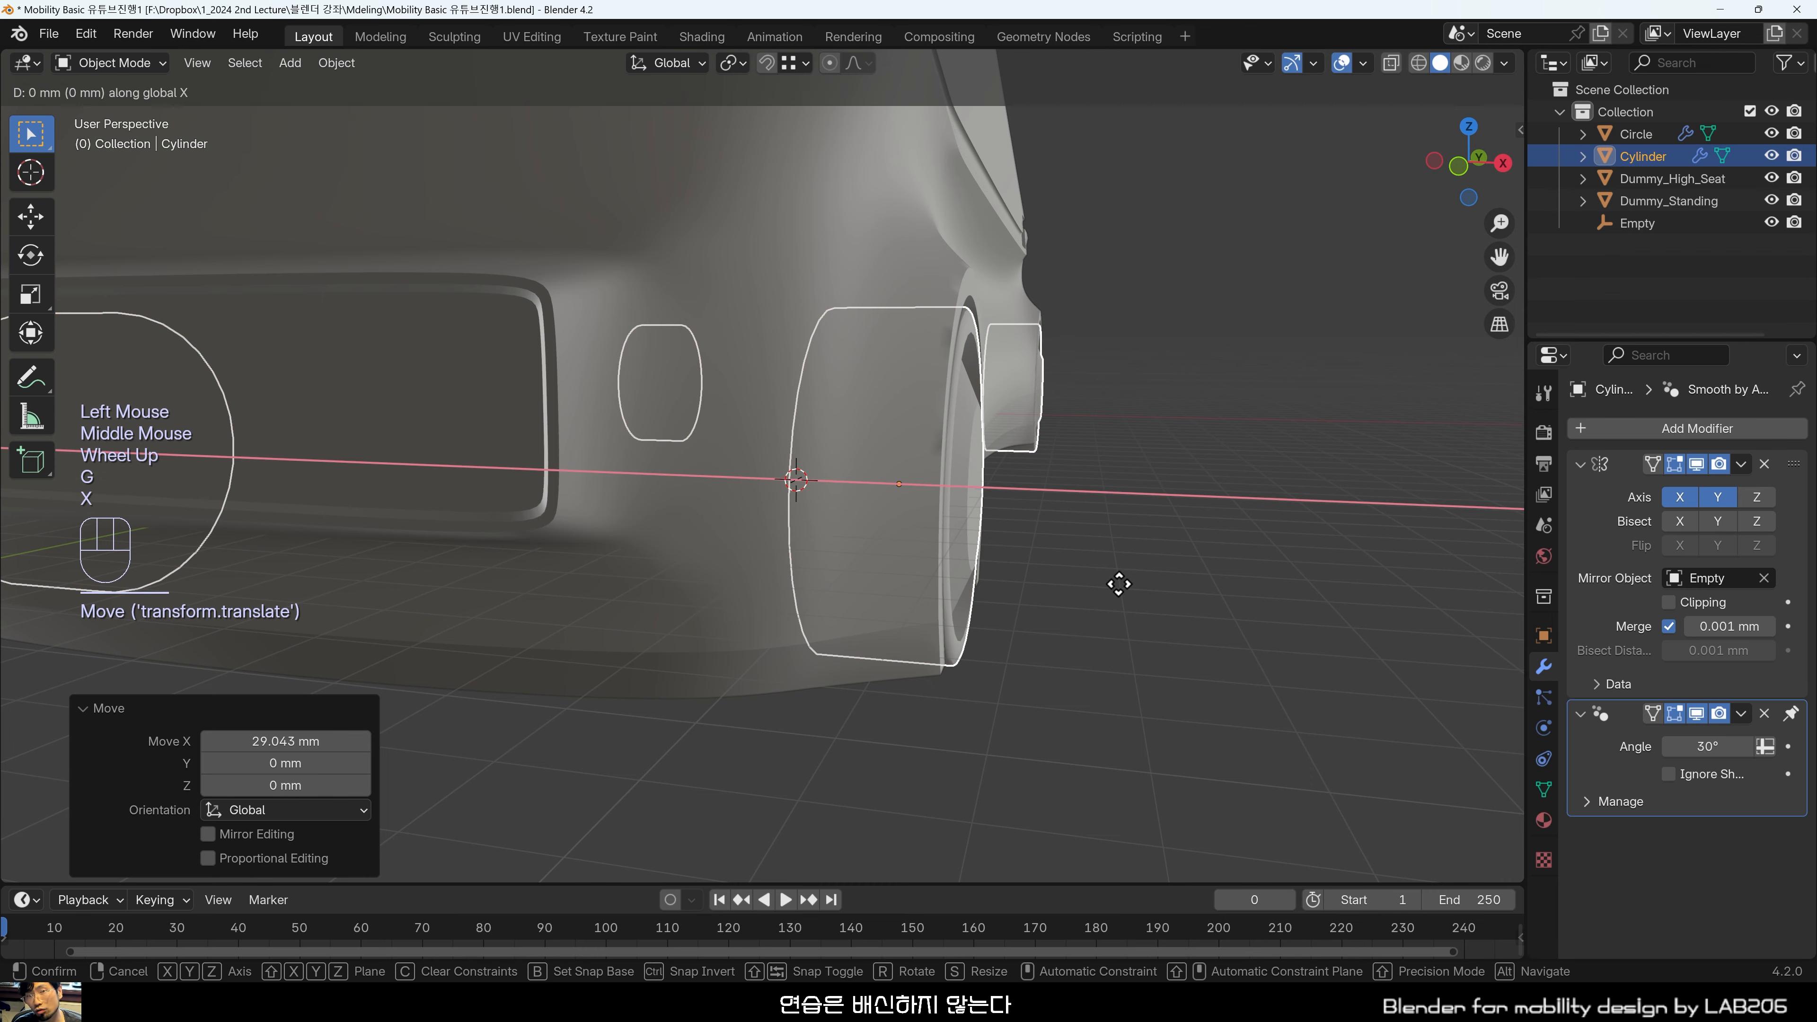
left_click(1120, 581)
left_click(1120, 594)
middle_click_drag(1120, 594, 1066, 627)
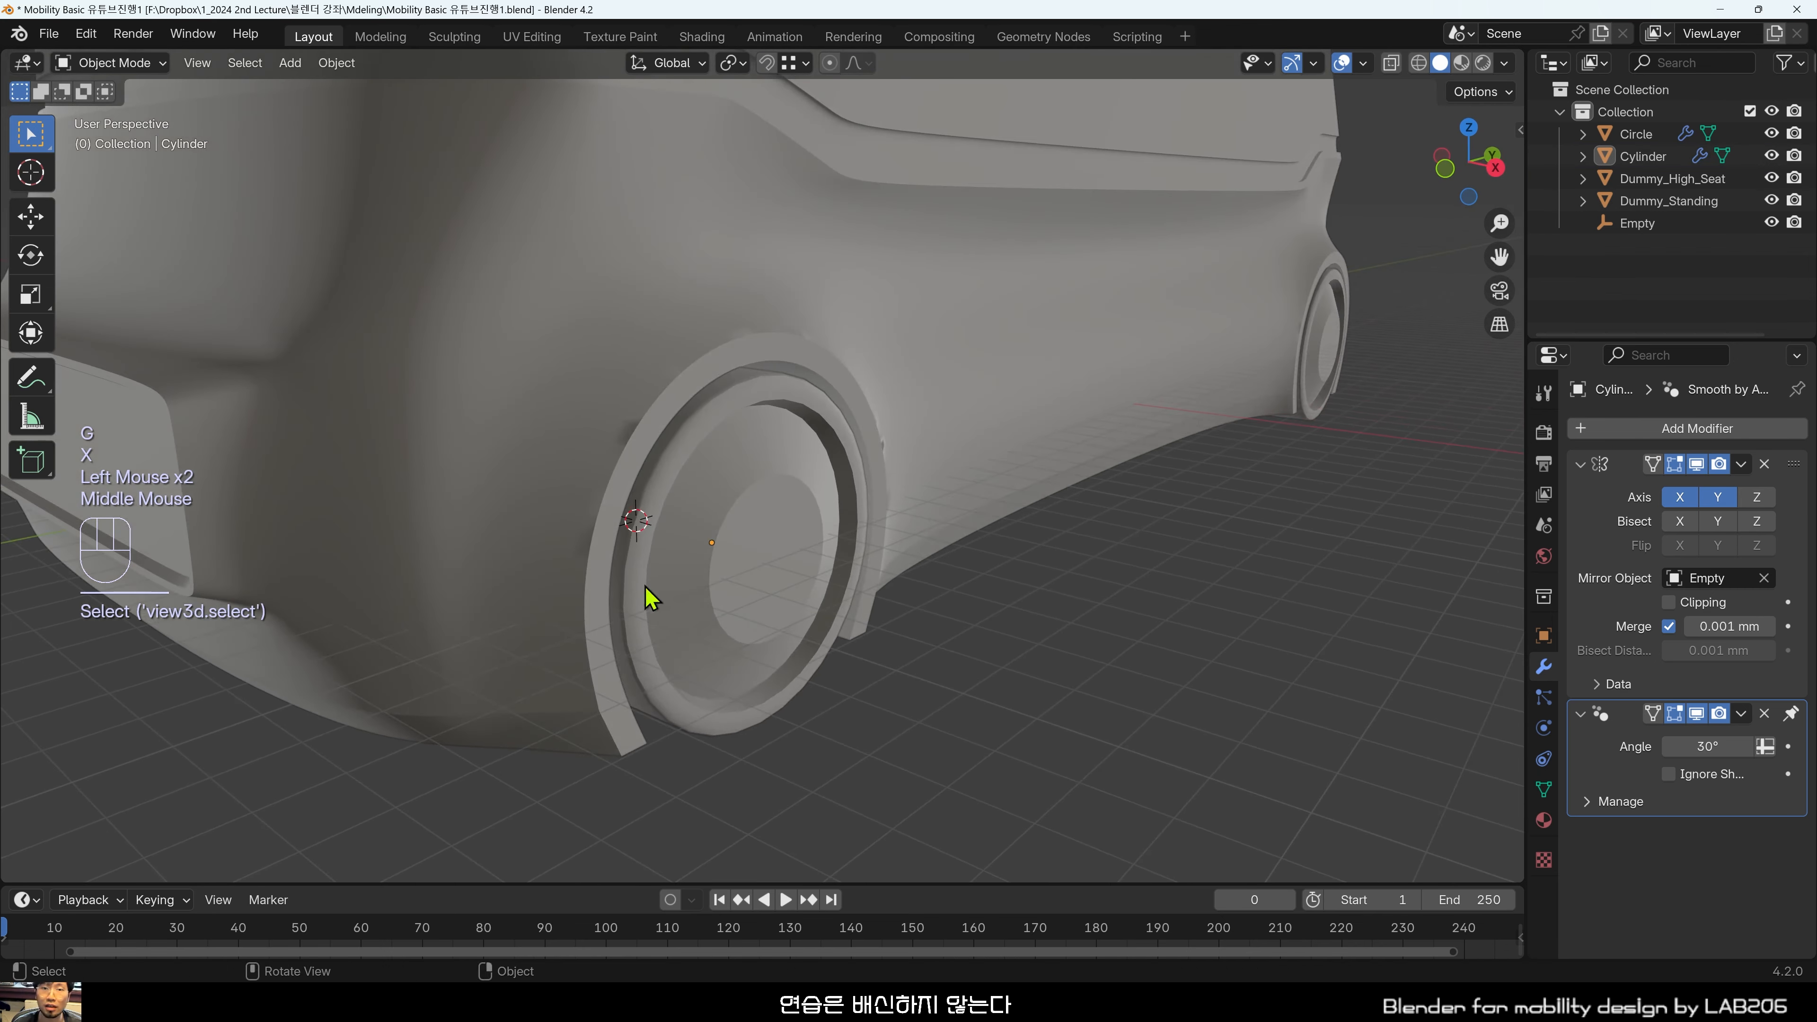
Examine the body shading around the front wheel arch, comparing the mesh in Edit Mode with the smooth Object Mode surface.
scroll(644, 588, "up", 1)
middle_click_drag(638, 592, 642, 563, "shift")
left_click(534, 411)
key("Tab")
scroll(565, 419, "up", 2)
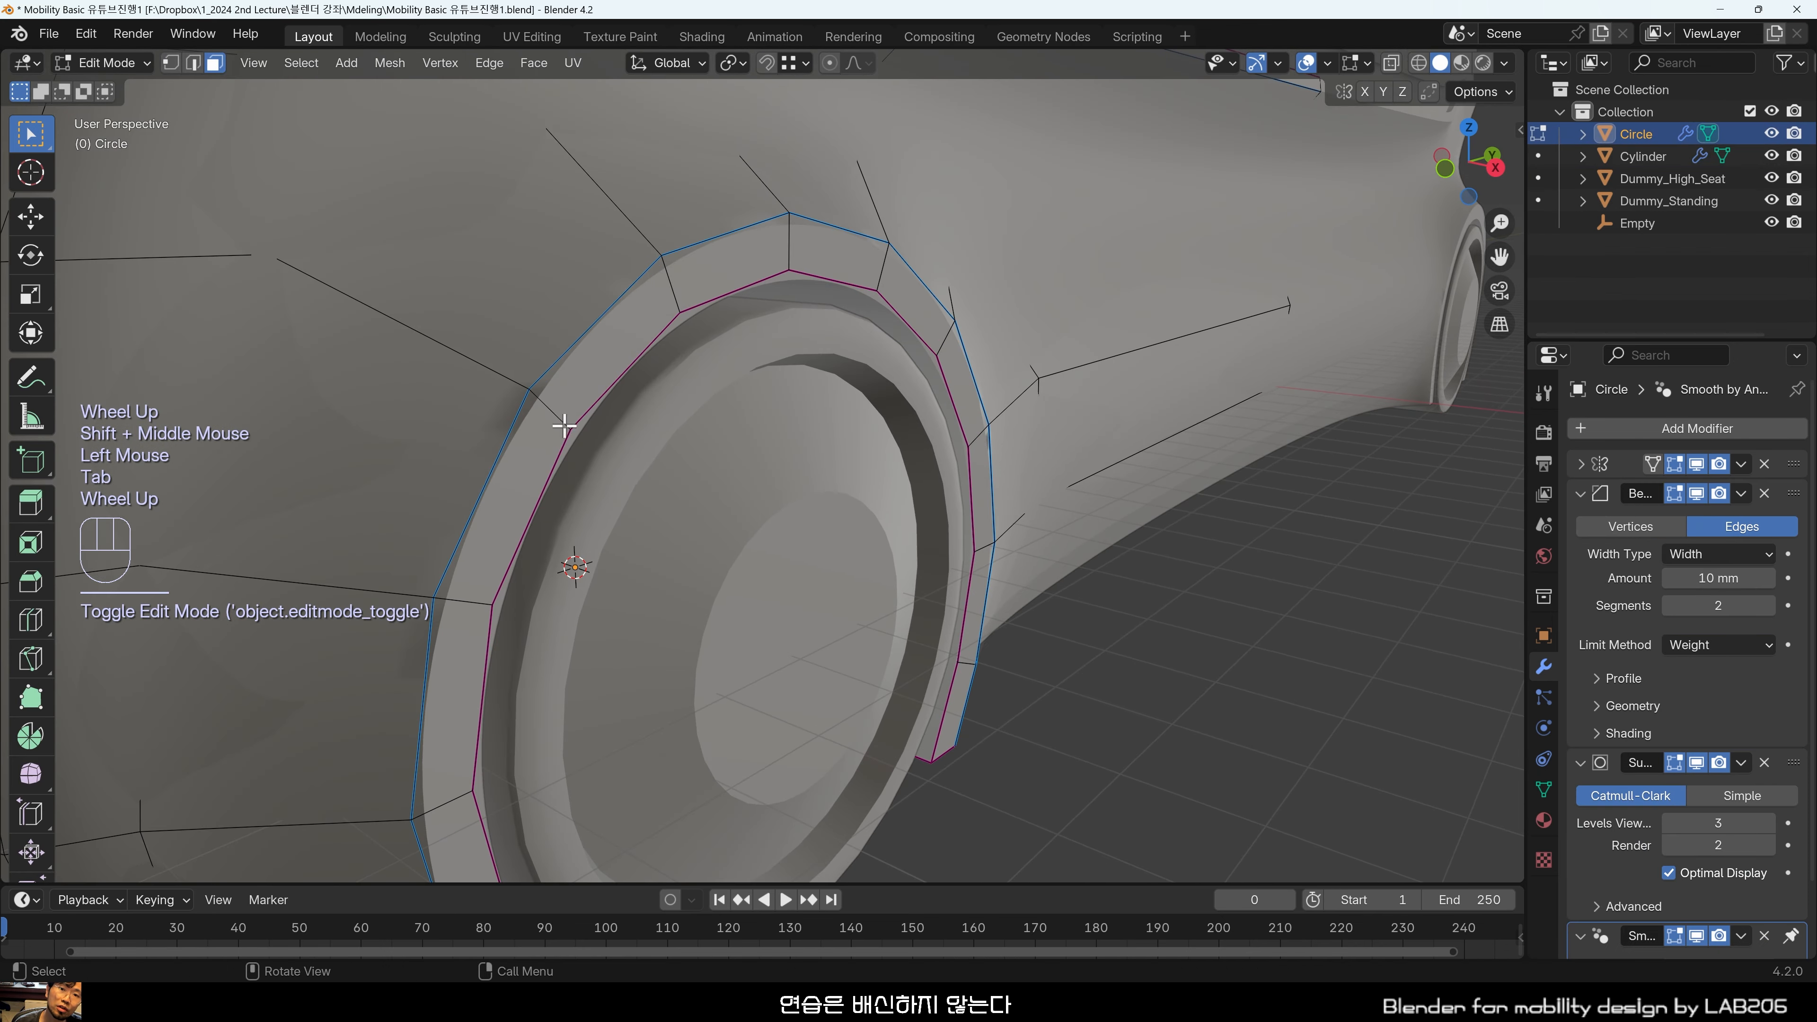
key("Tab")
middle_click_drag(543, 422, 726, 410, "shift")
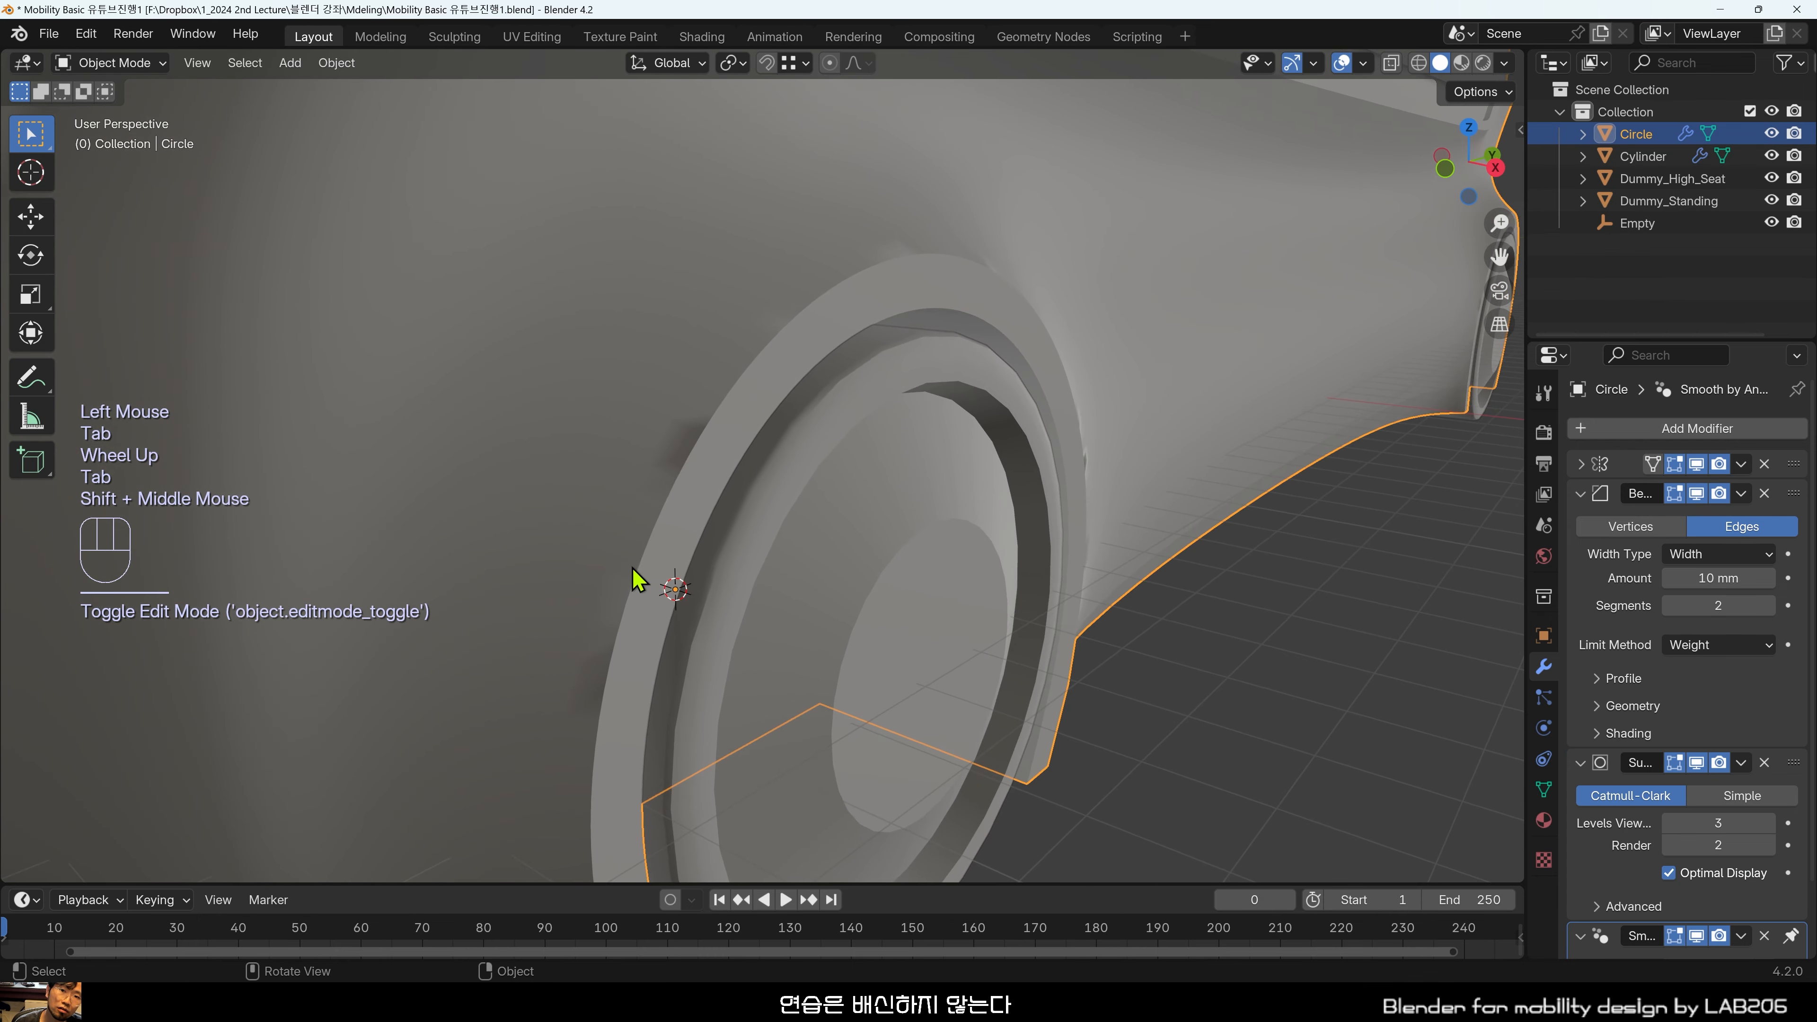
middle_click_drag(637, 576, 790, 665)
mouse_move(776, 486)
middle_mouse_down()
mouse_move(742, 515)
mouse_move(783, 450)
mouse_move(760, 489)
middle_mouse_up()
left_click(780, 444)
key("Tab")
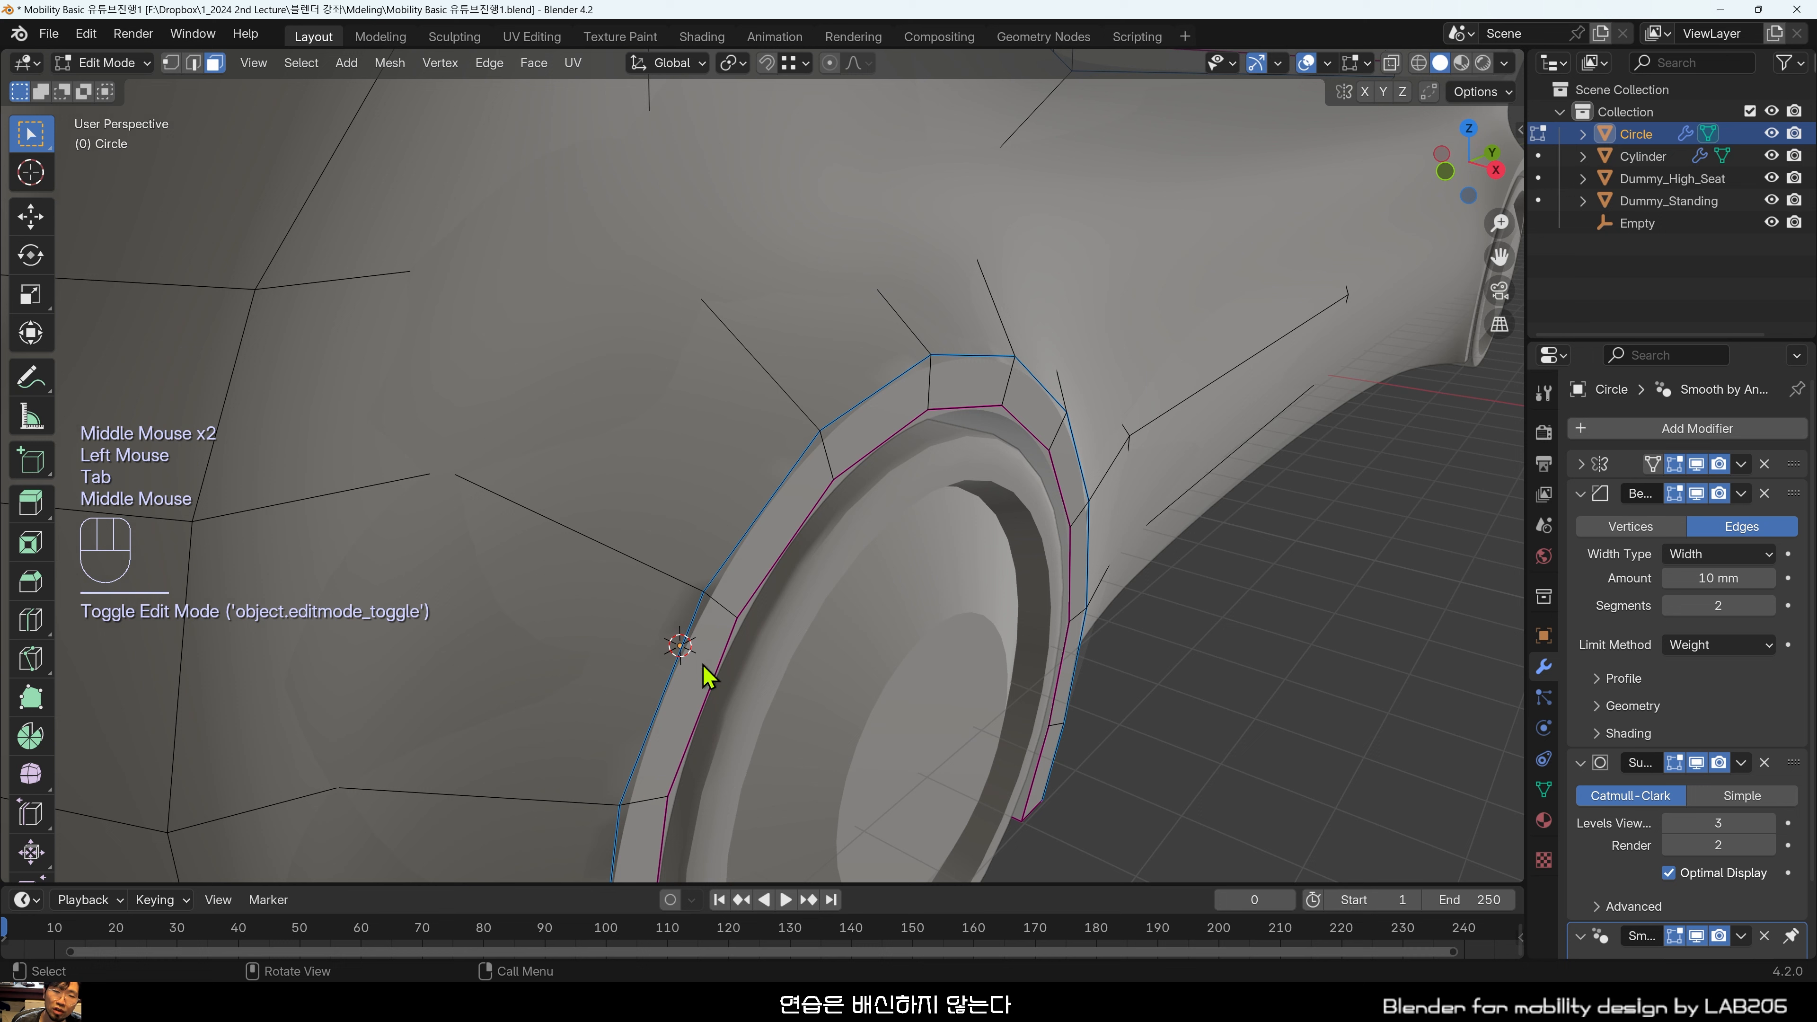
key("Tab")
key("Tab")
middle_click_drag(678, 710, 689, 690)
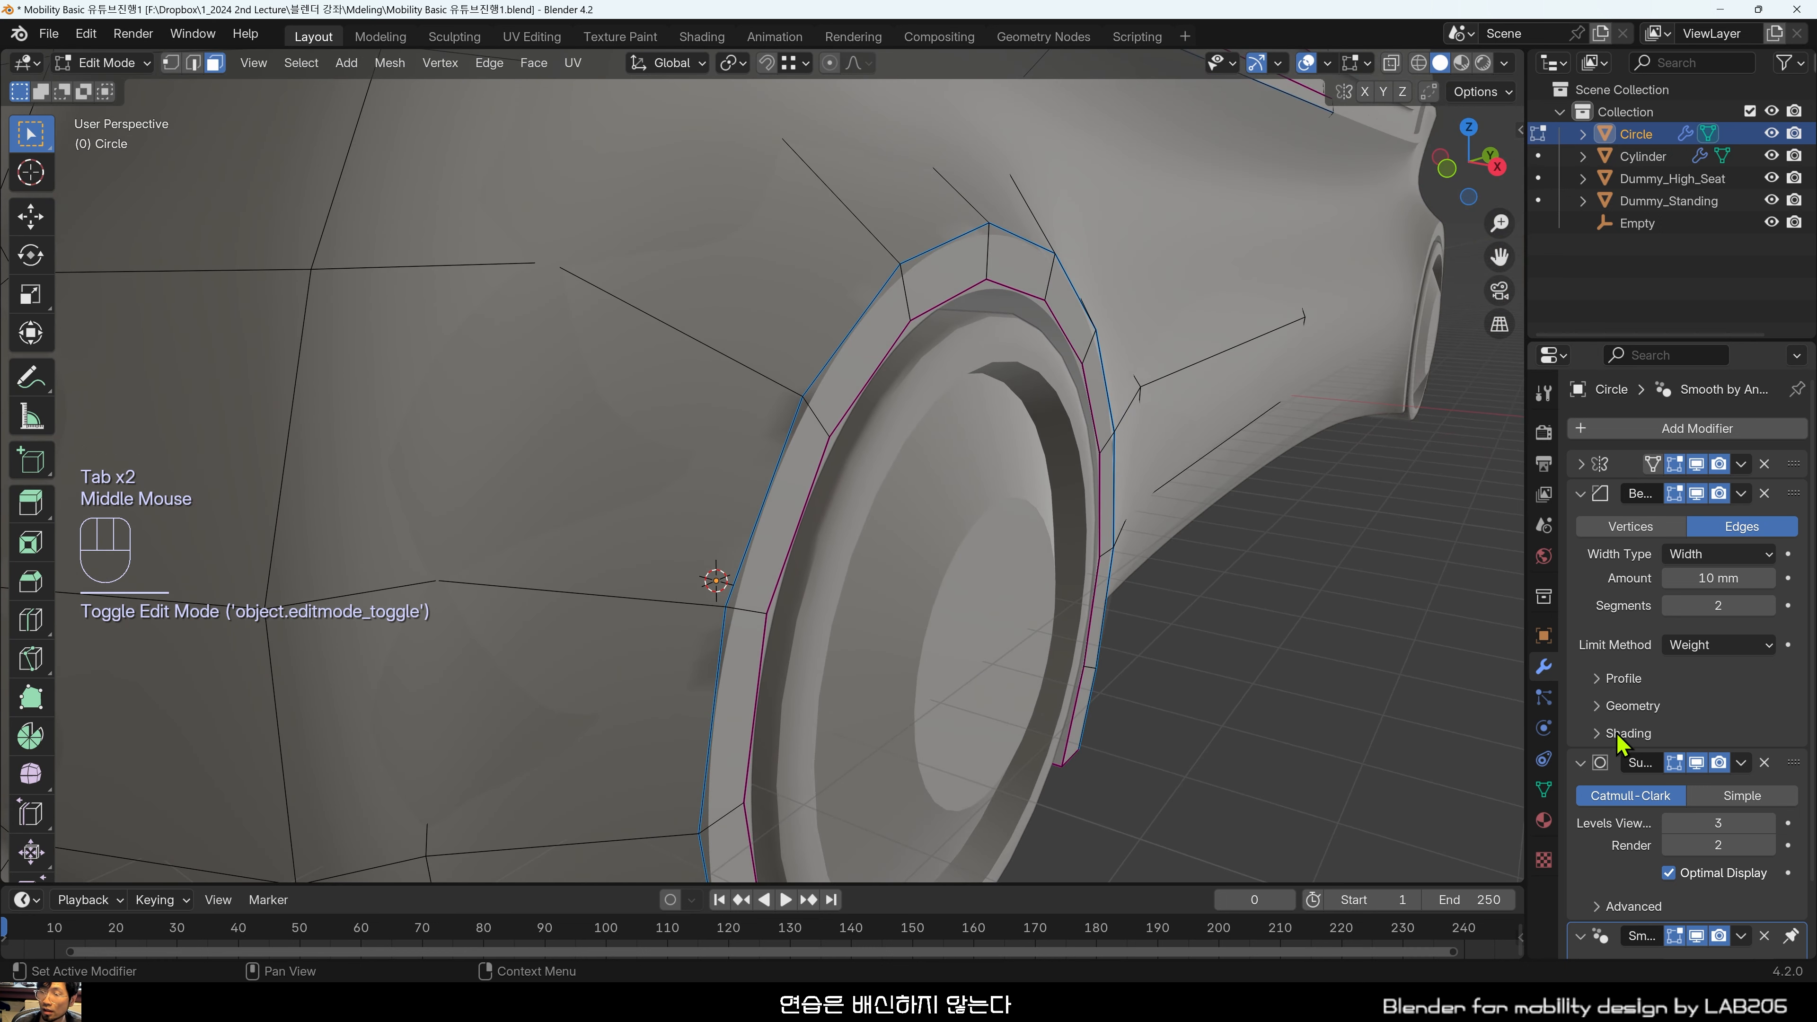
Widen the Properties editor and bring the body's Smooth by Angle modifier into view.
scroll(1620, 744, "down", 3)
left_click_drag(1558, 764, 1370, 768)
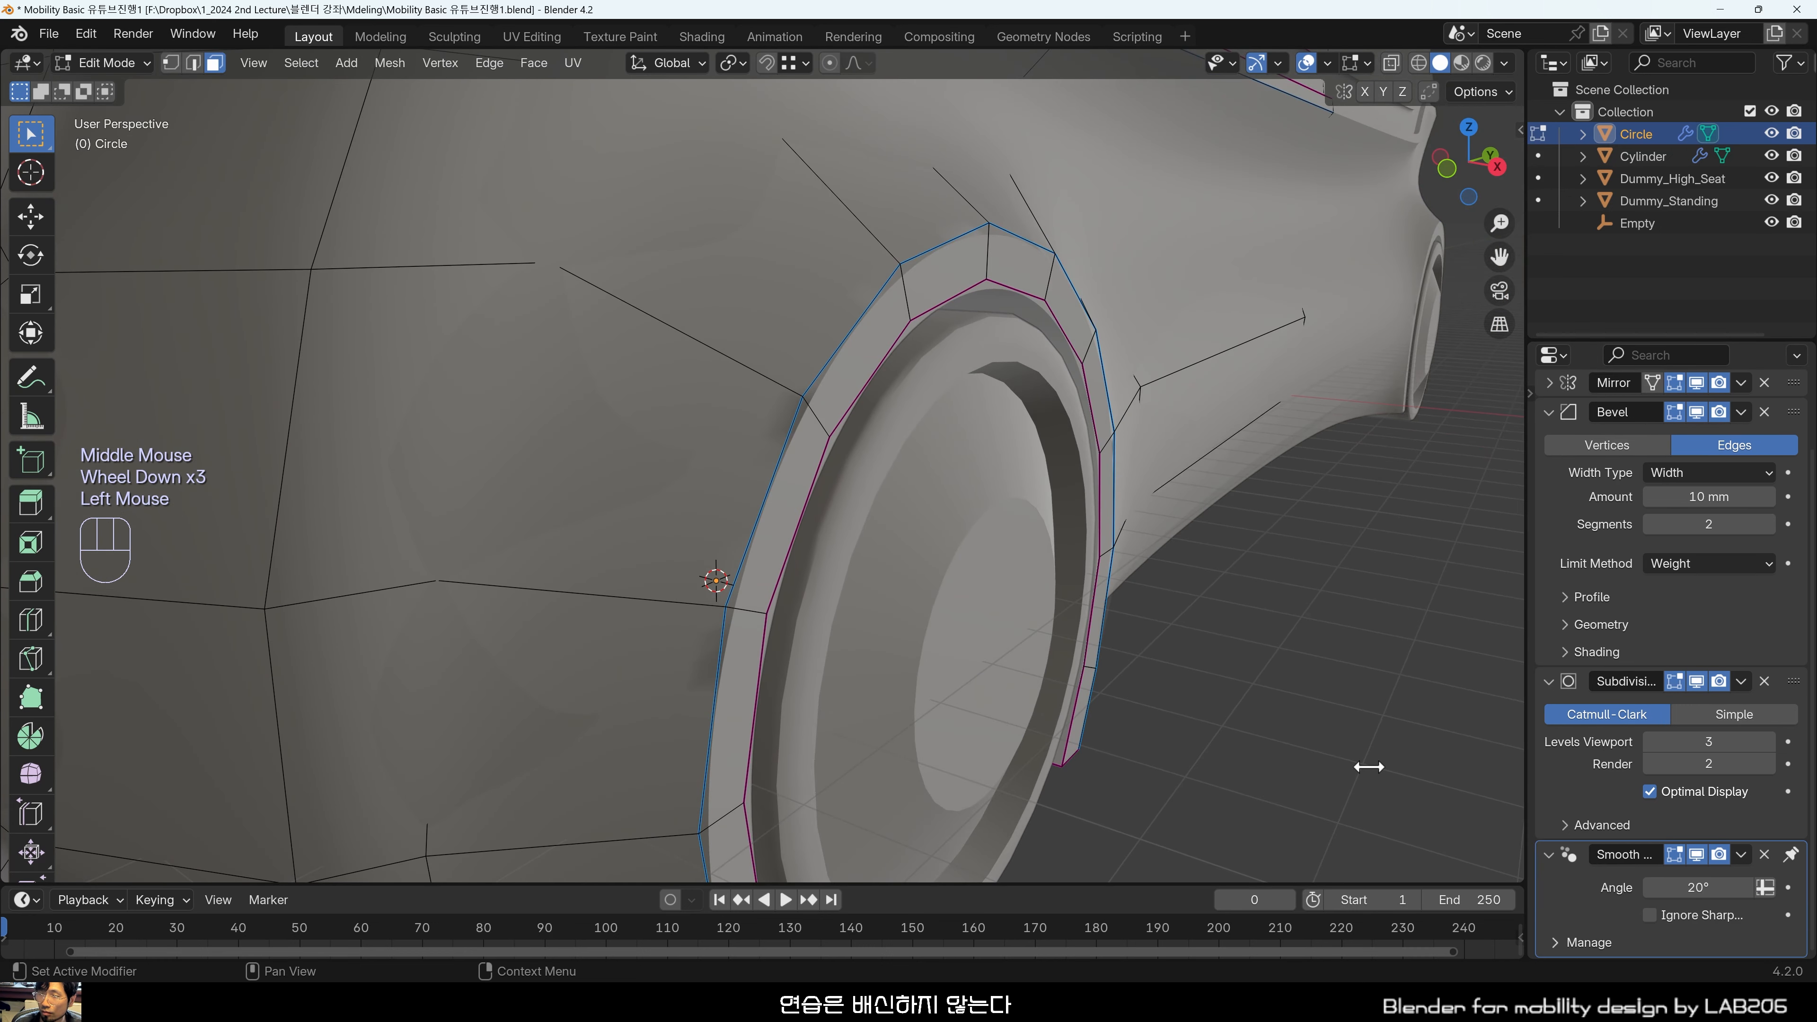
scroll(1631, 860, "down", 4)
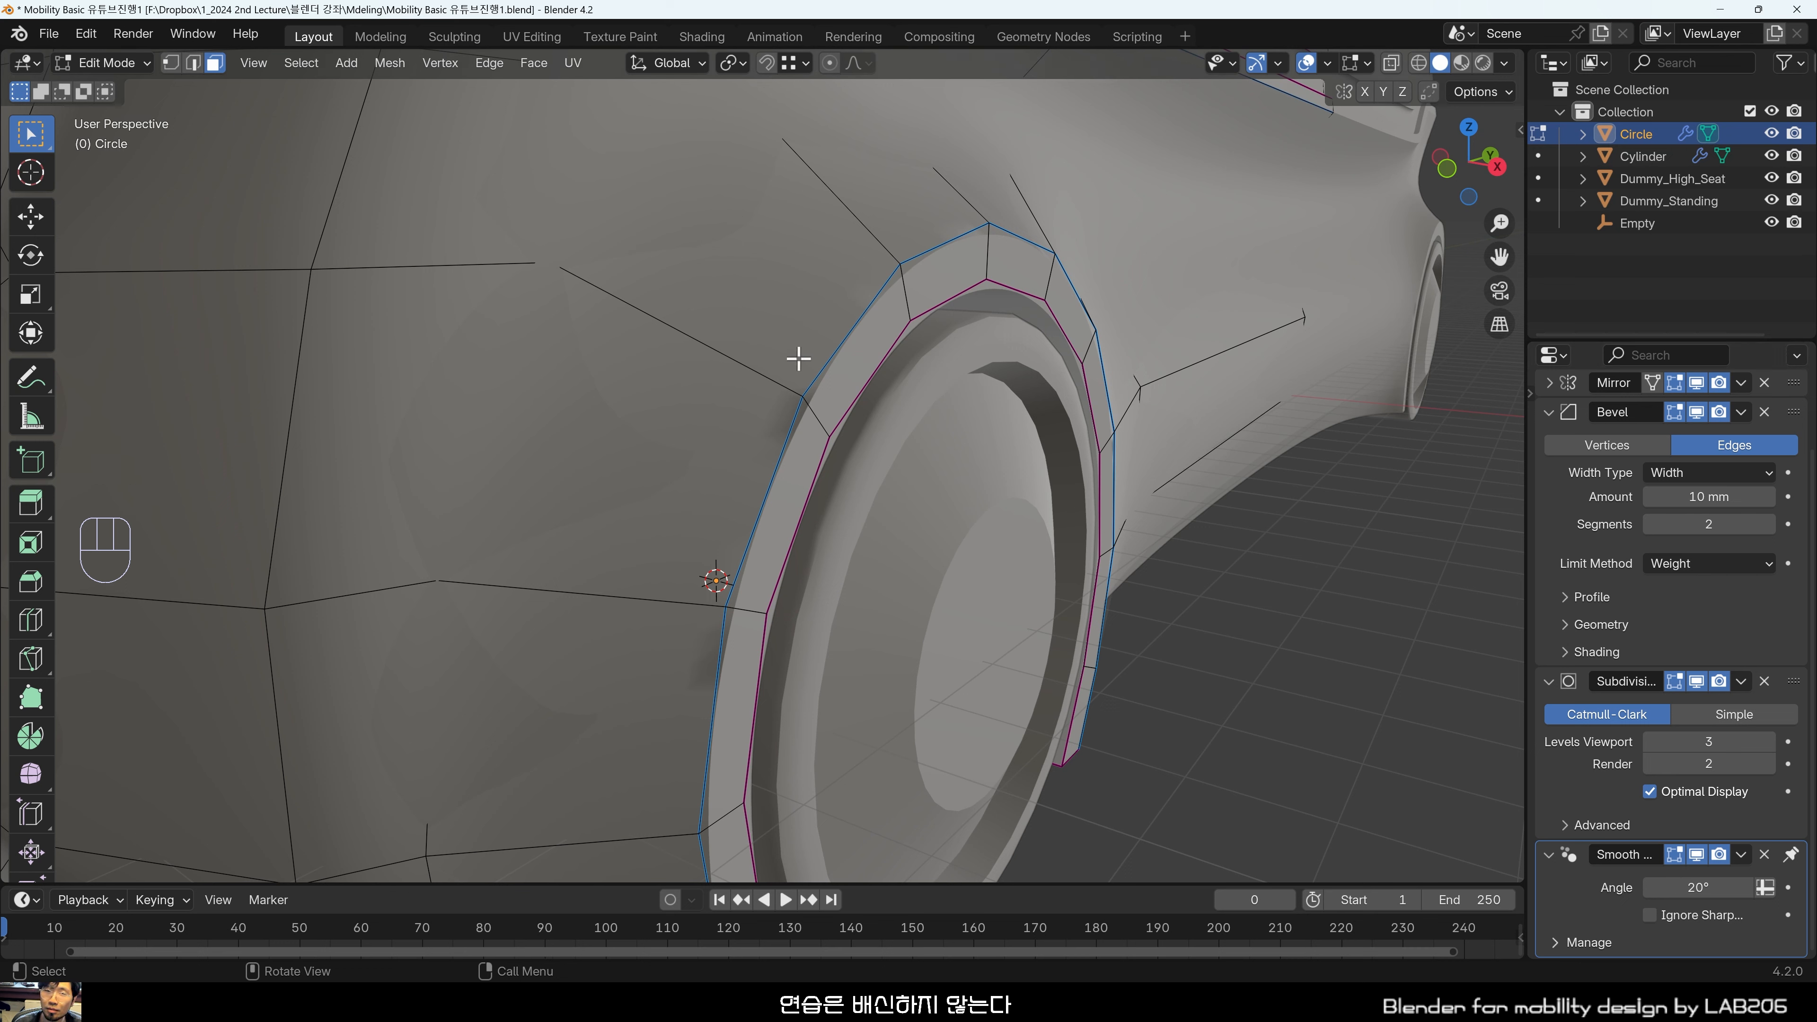
Select the outer edge loop of the front wheel arch rim and mark it as sharp.
middle_click_drag(705, 654, 710, 600)
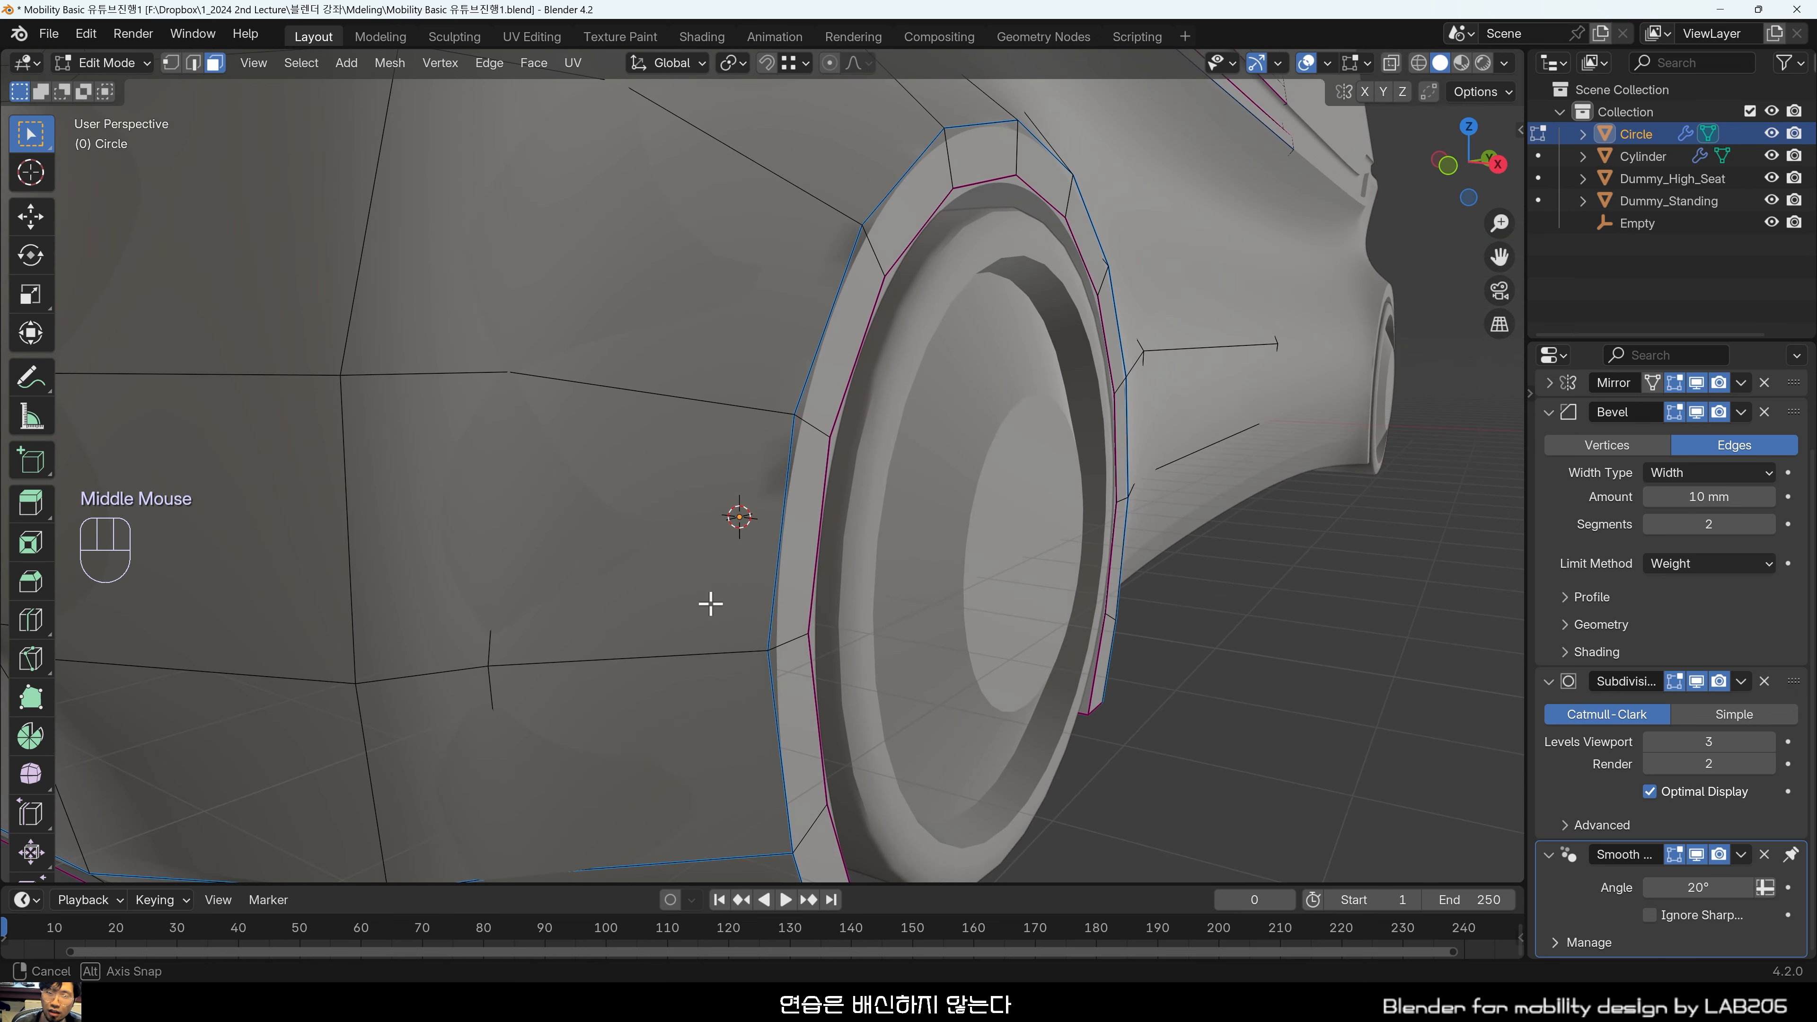
scroll(832, 608, "down", 1)
scroll(794, 796, "up", 1)
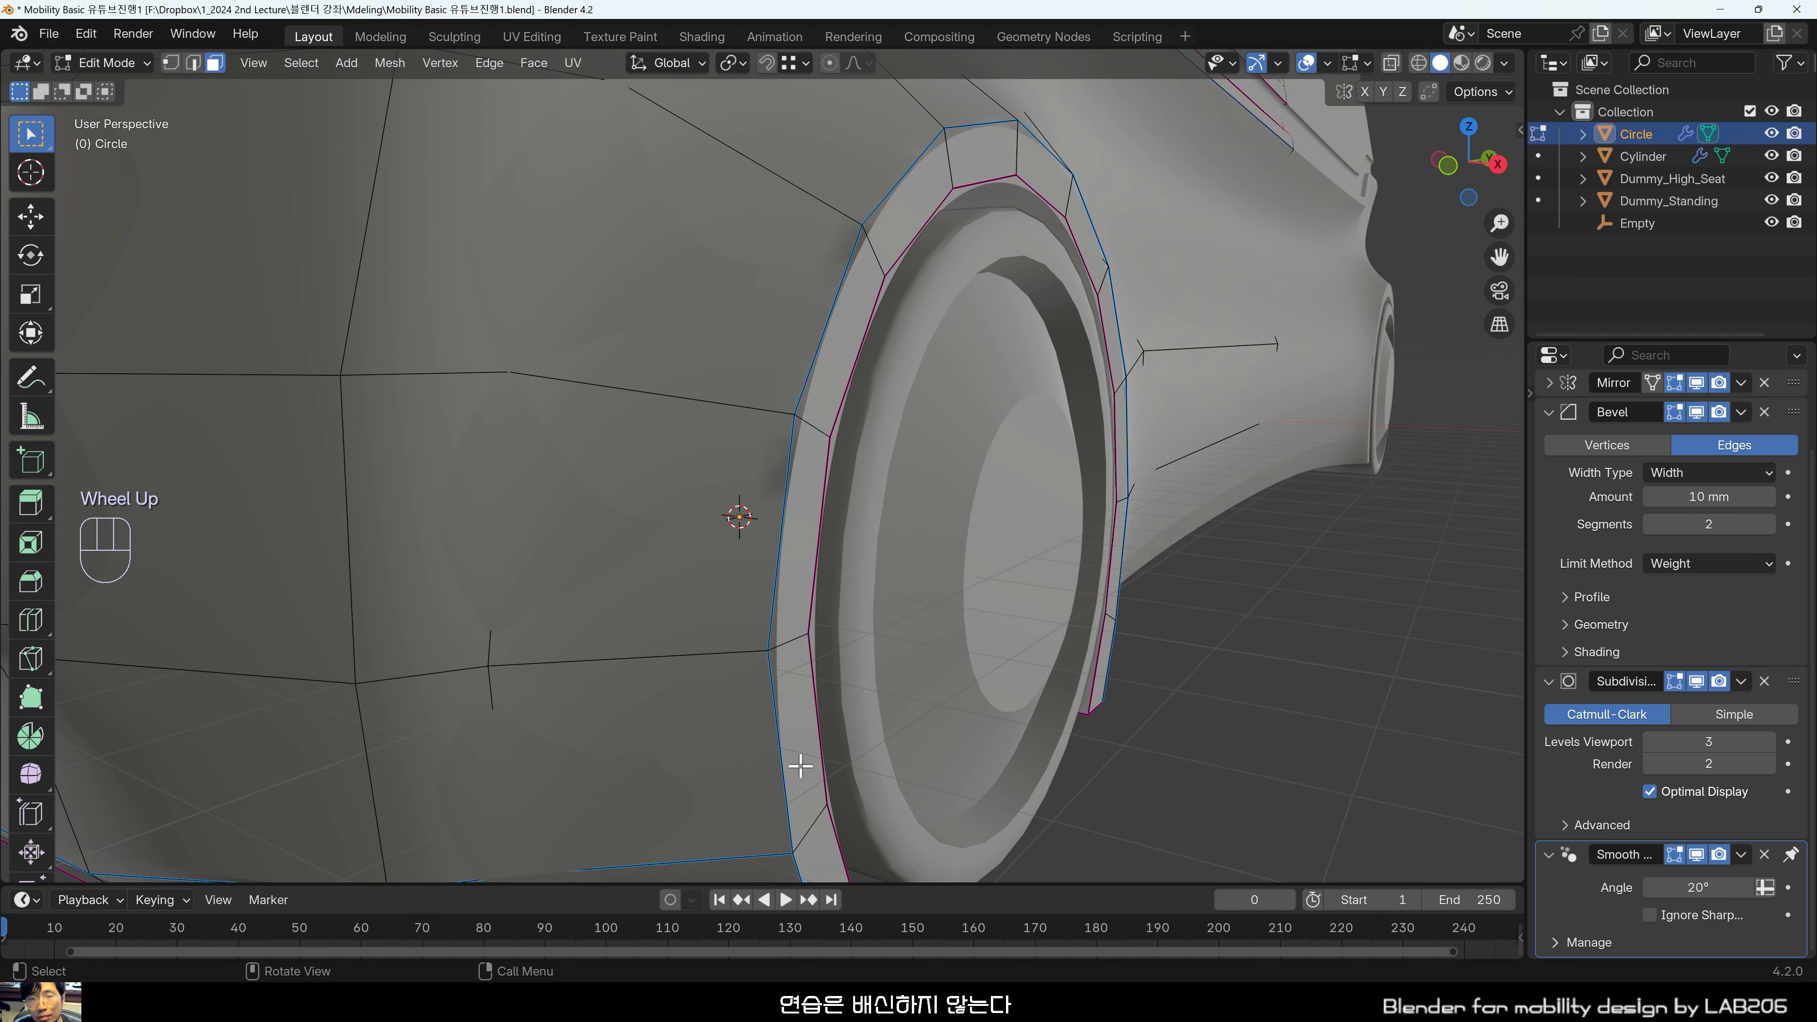
key("2")
left_click(780, 533)
left_click(780, 534, "alt")
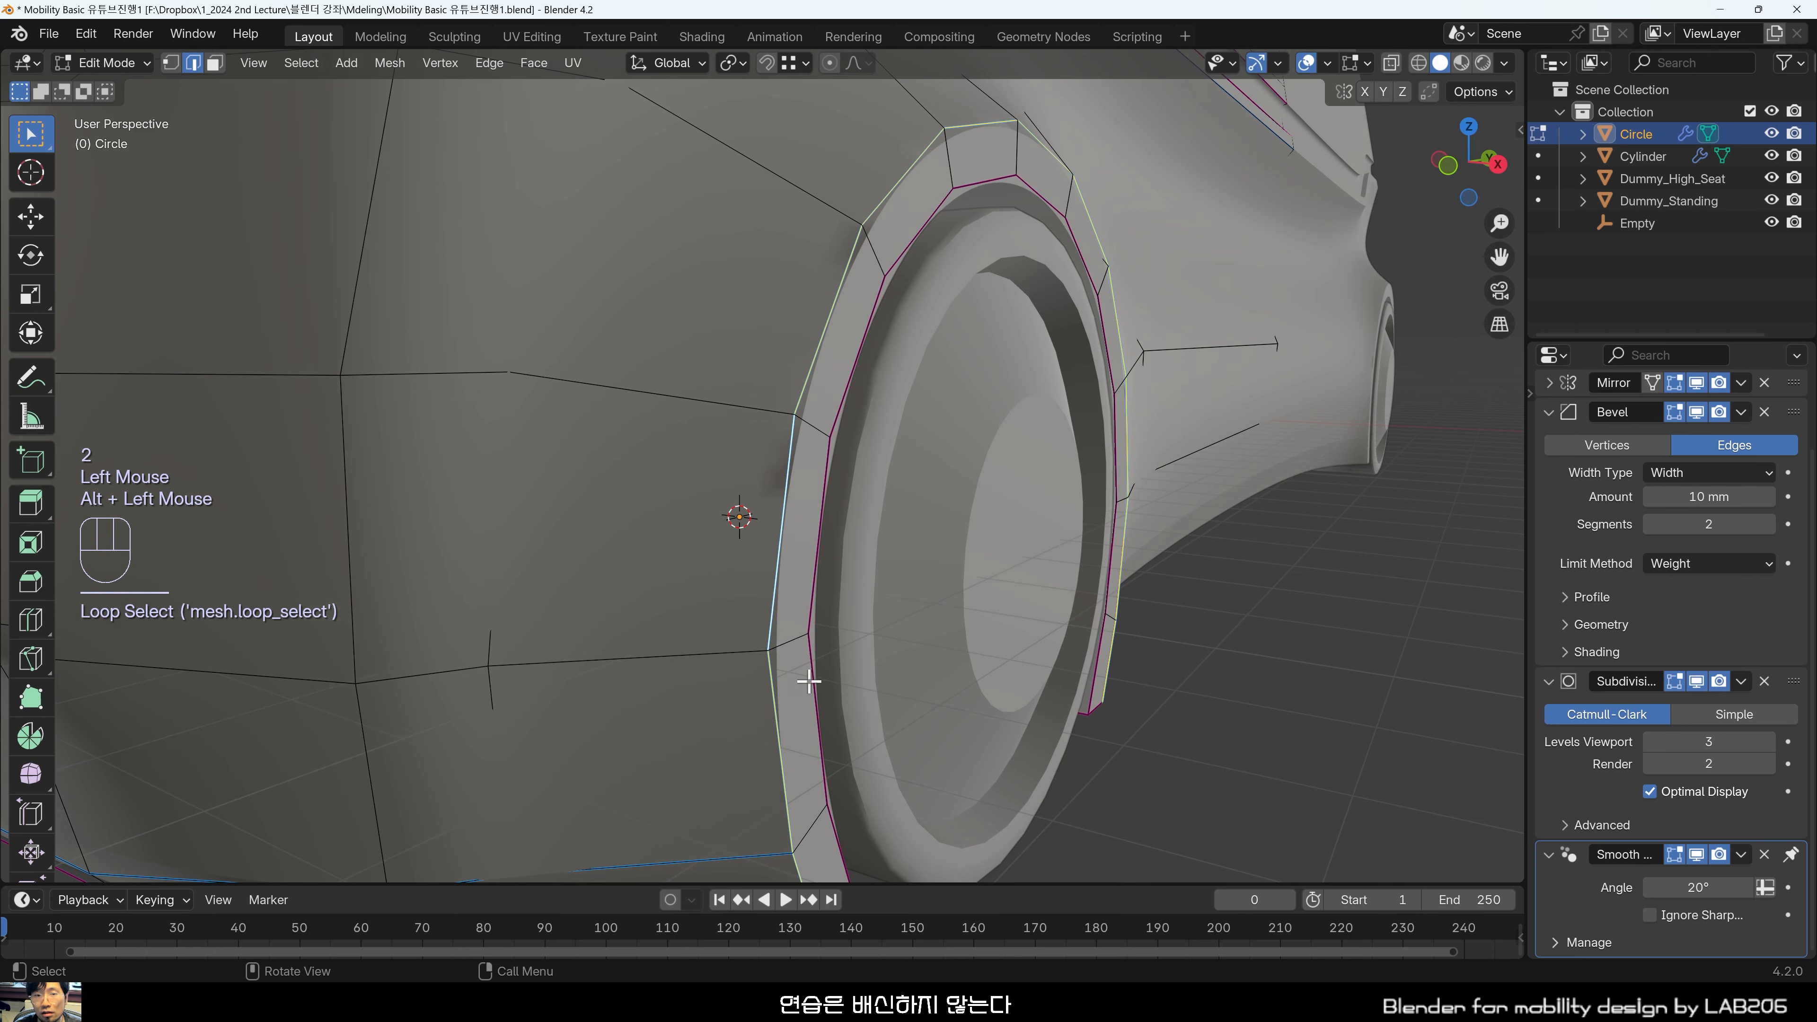
middle_click_drag(780, 533, 750, 563)
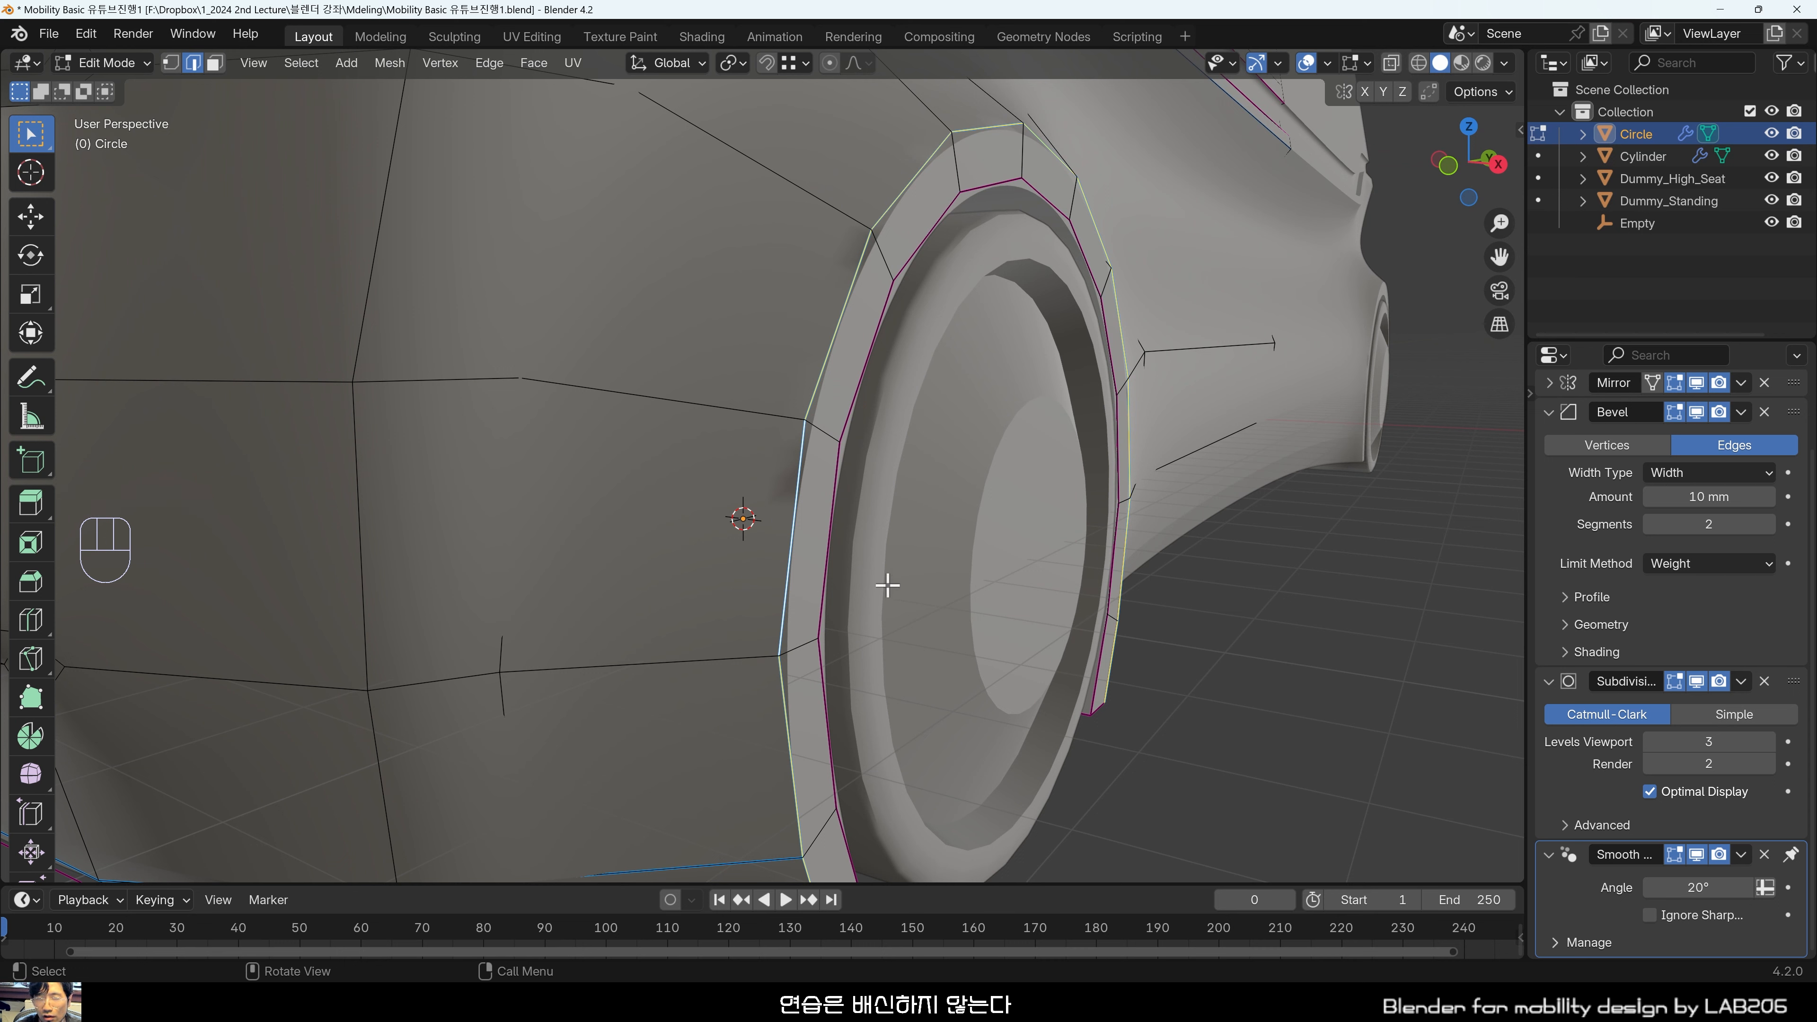
right_click(773, 524)
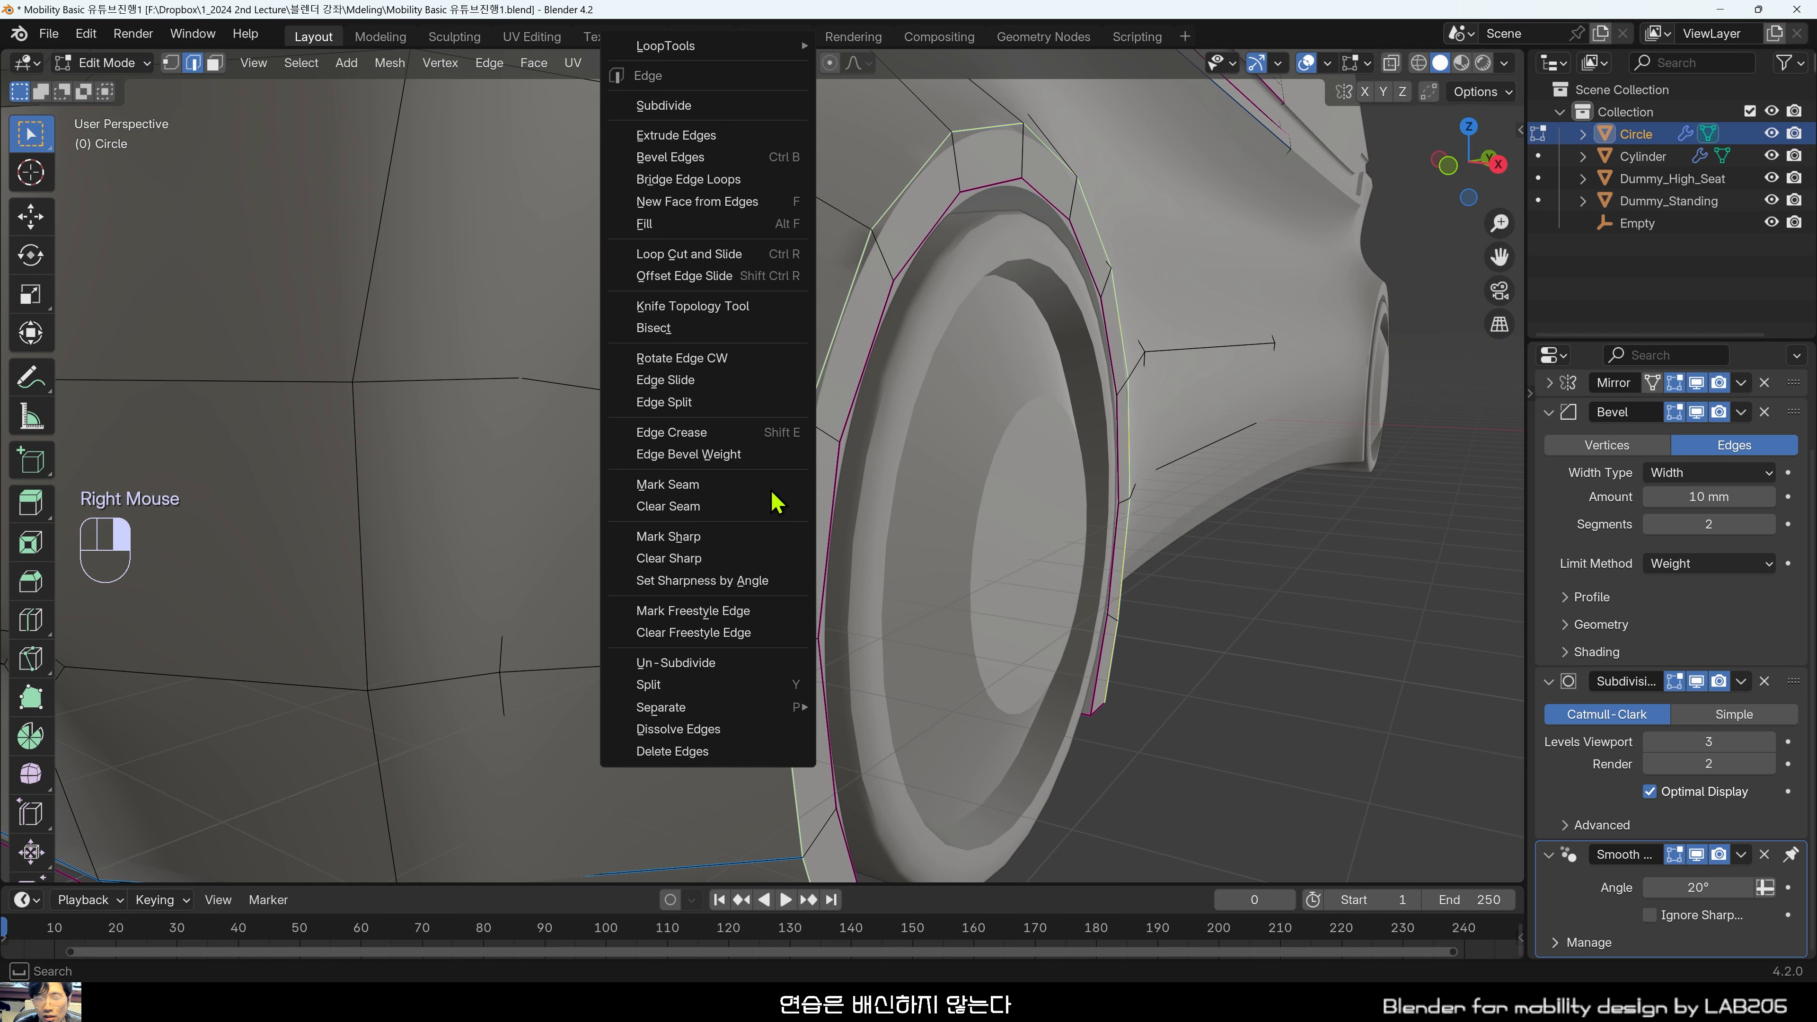
left_click(739, 538)
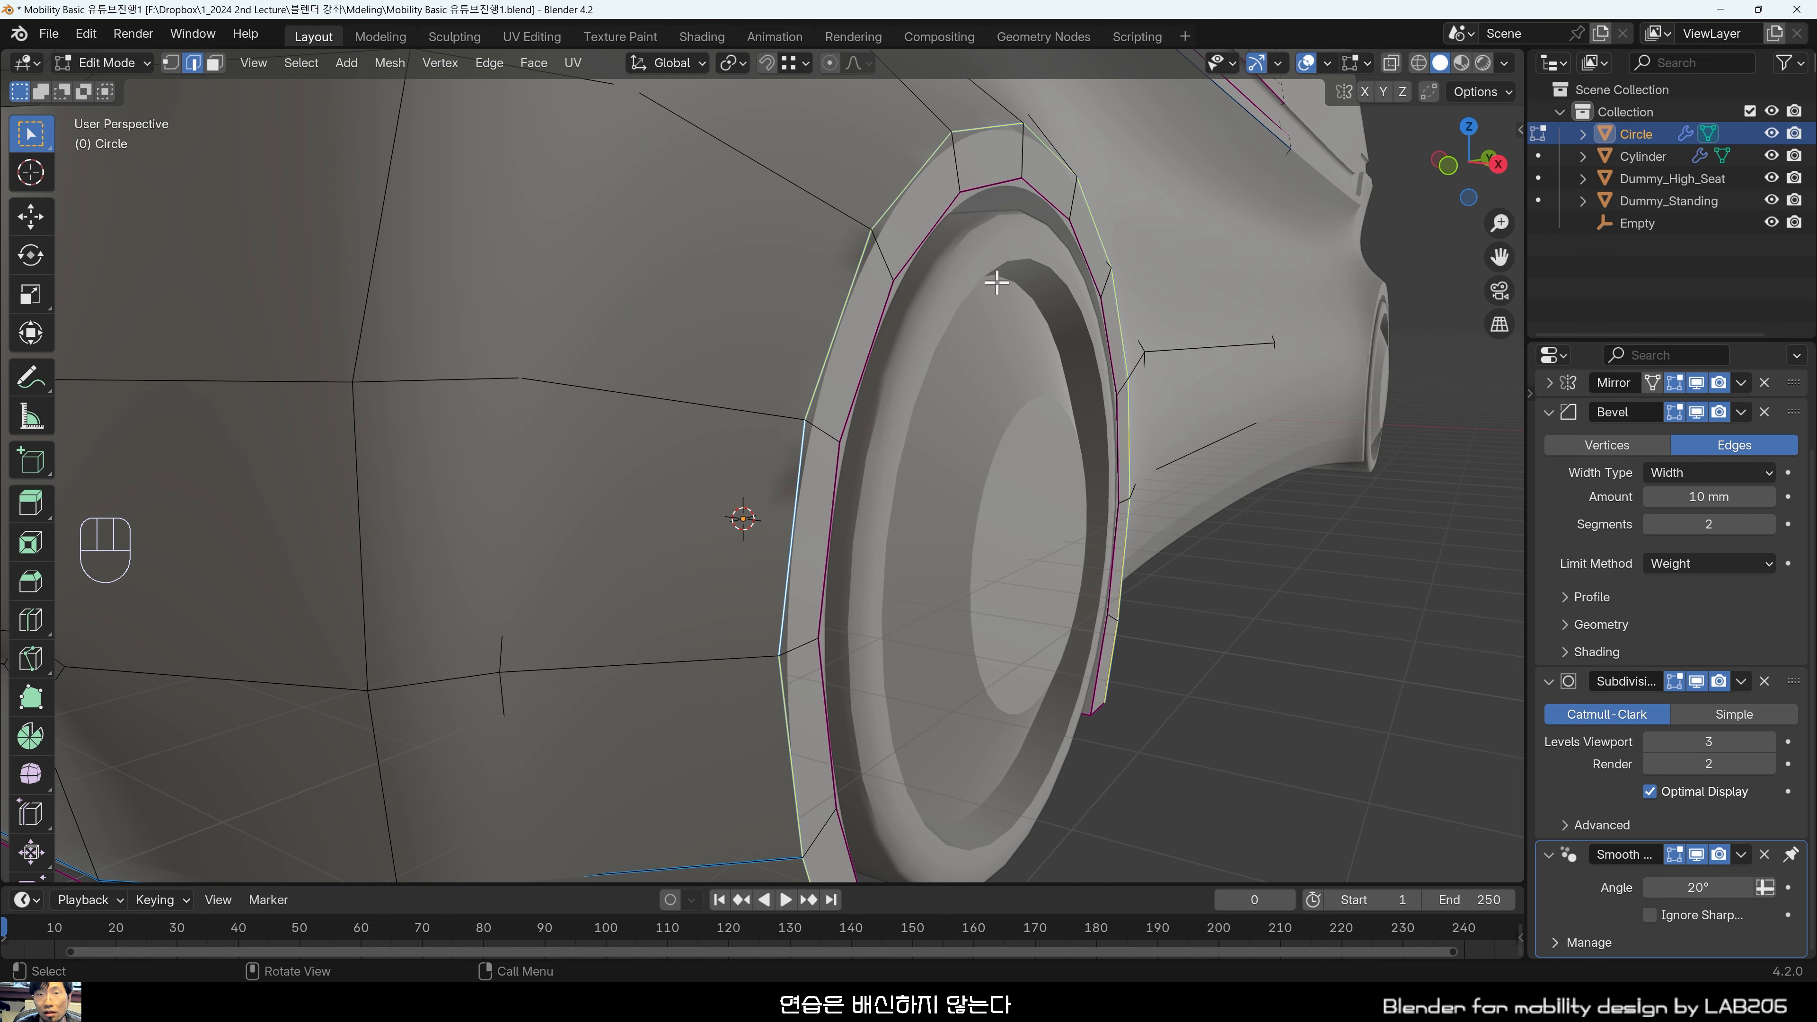
right_click(789, 599)
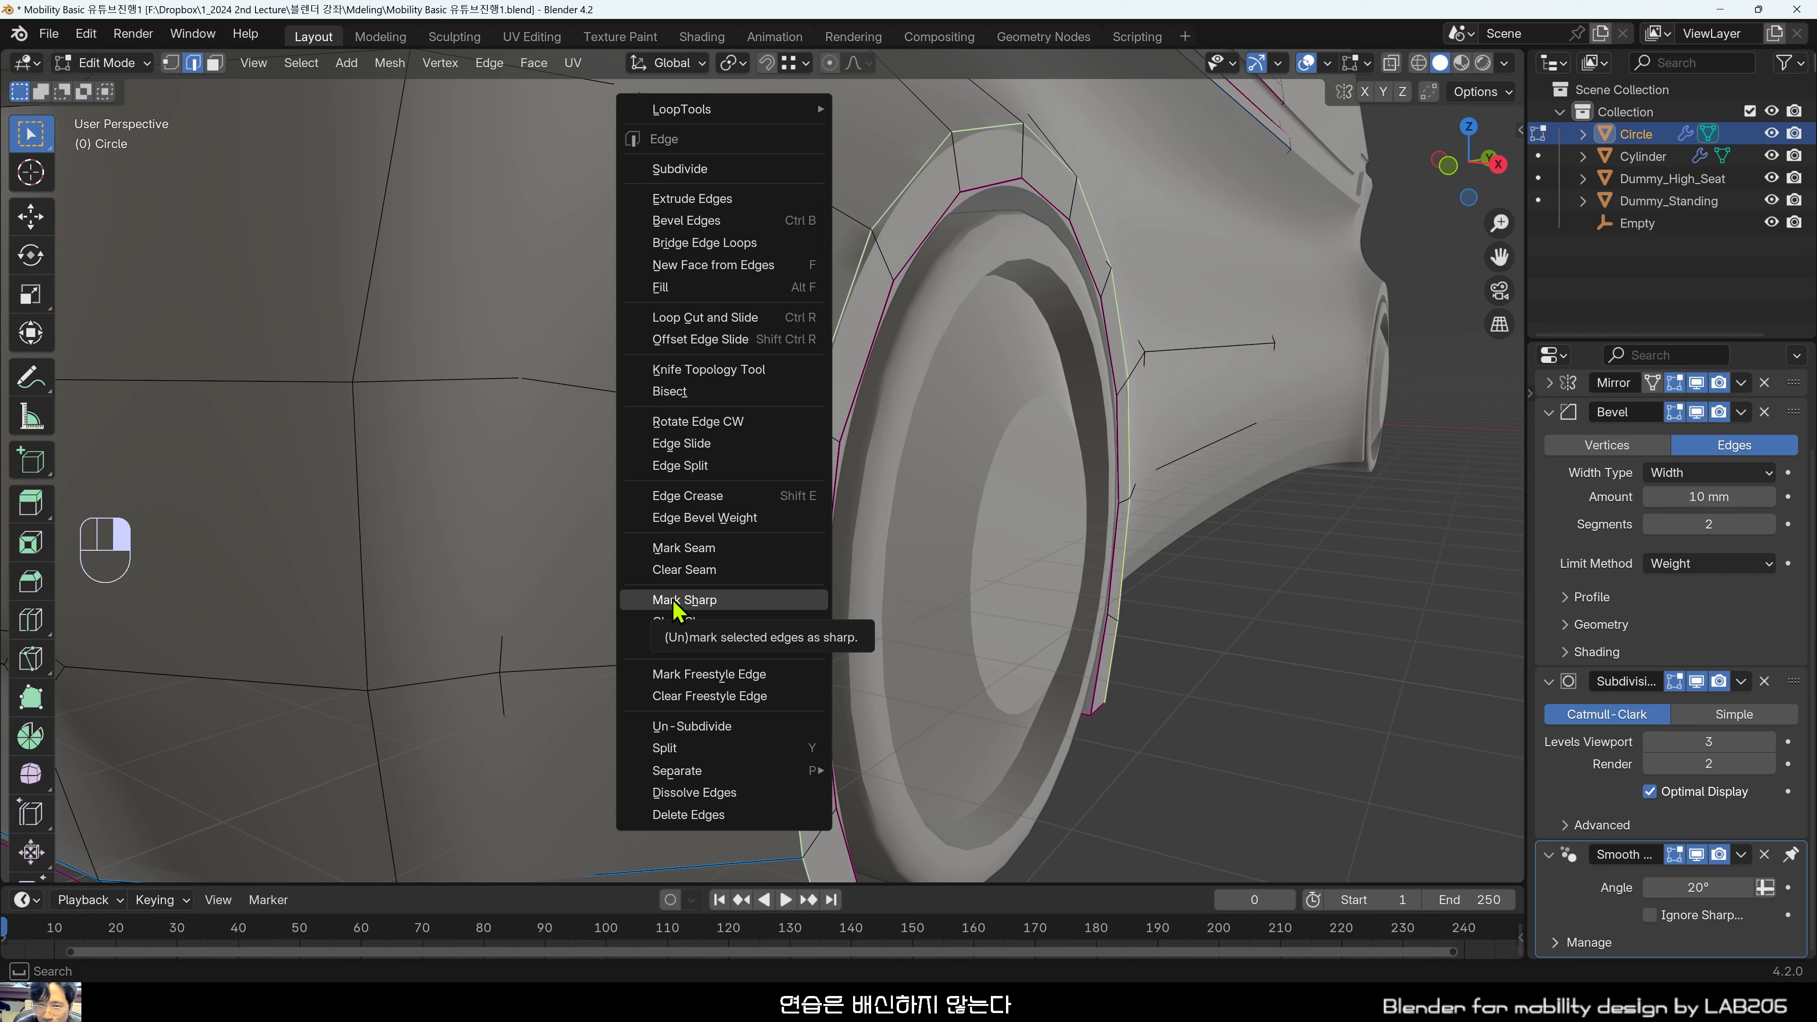
left_click(742, 600)
Examine the wheel arch shading and the whole body from the side and front corner in Object Mode.
key("Tab")
middle_click_drag(791, 625, 520, 410)
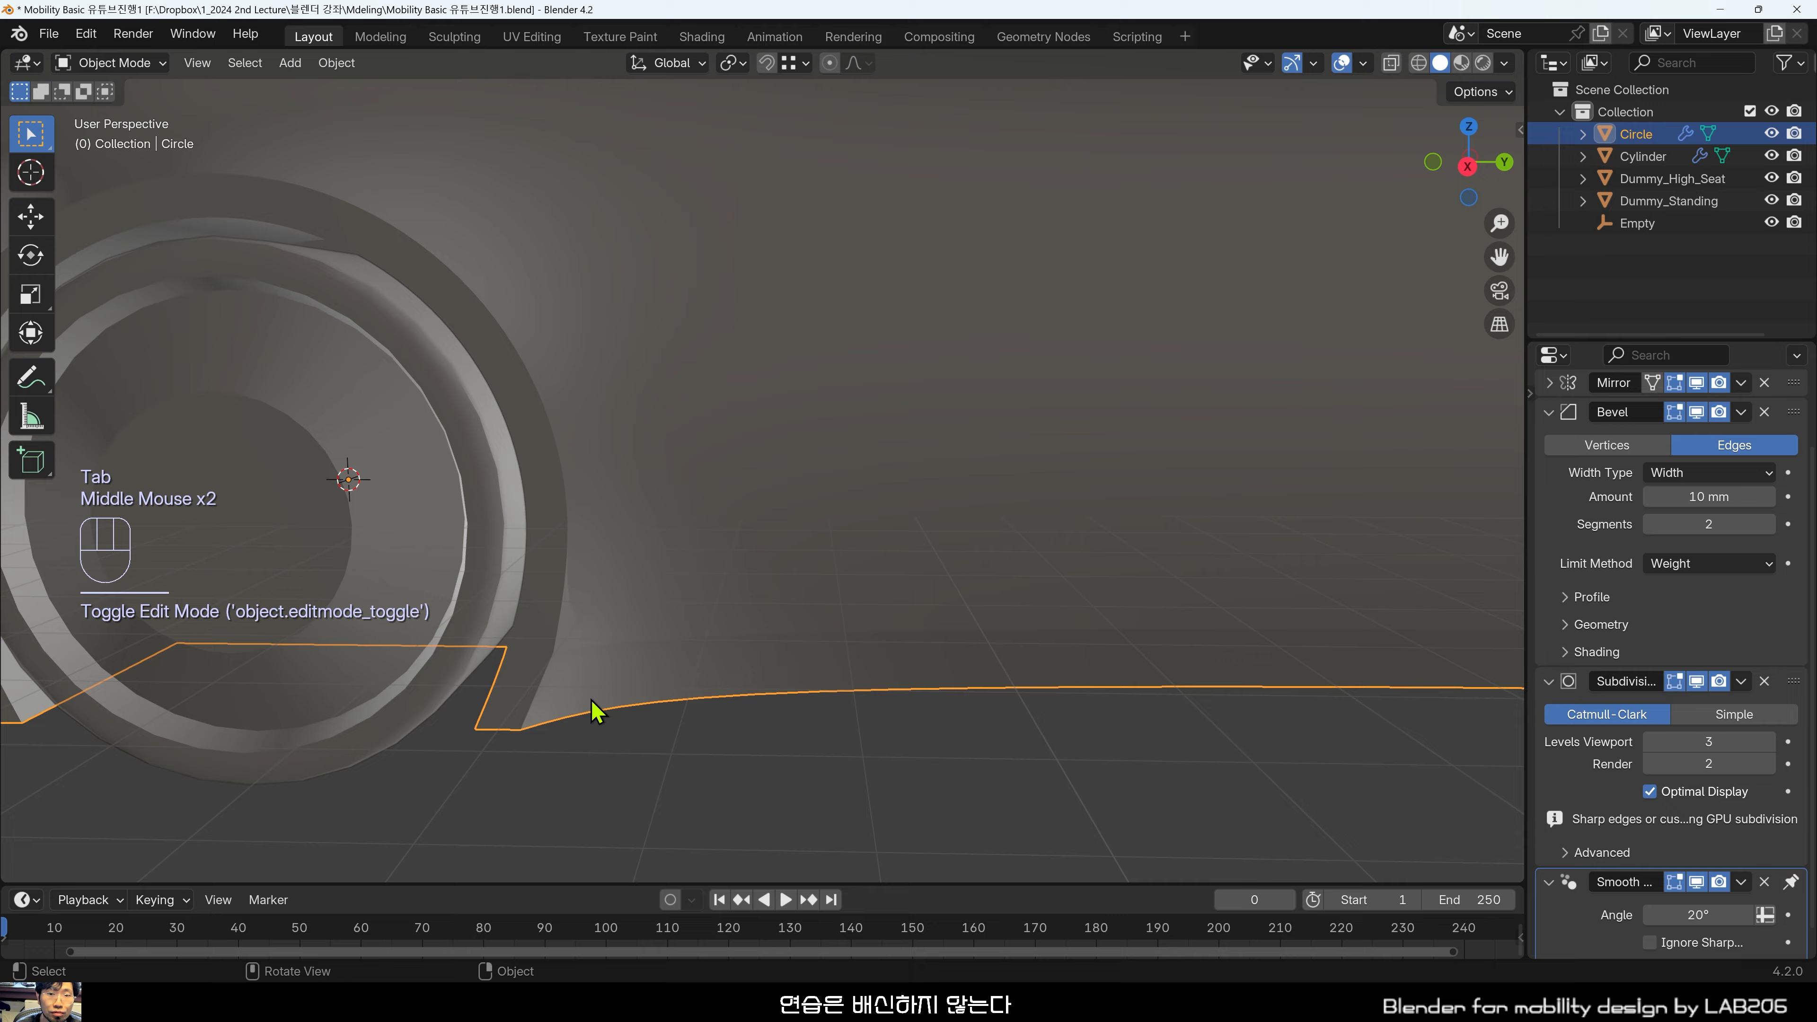
middle_click_drag(539, 662, 770, 577)
scroll(427, 586, "up", 1)
scroll(877, 605, "down", 2)
middle_click_drag(876, 605, 851, 653)
scroll(936, 480, "up", 1)
scroll(930, 470, "up", 1)
scroll(915, 724, "down", 1)
scroll(850, 654, "down", 2)
middle_click_drag(736, 657, 903, 723, "shift")
mouse_move(903, 723)
middle_mouse_down()
mouse_move(852, 590)
mouse_move(840, 743)
mouse_move(925, 731)
mouse_move(868, 722)
middle_mouse_up()
scroll(844, 752, "up", 1)
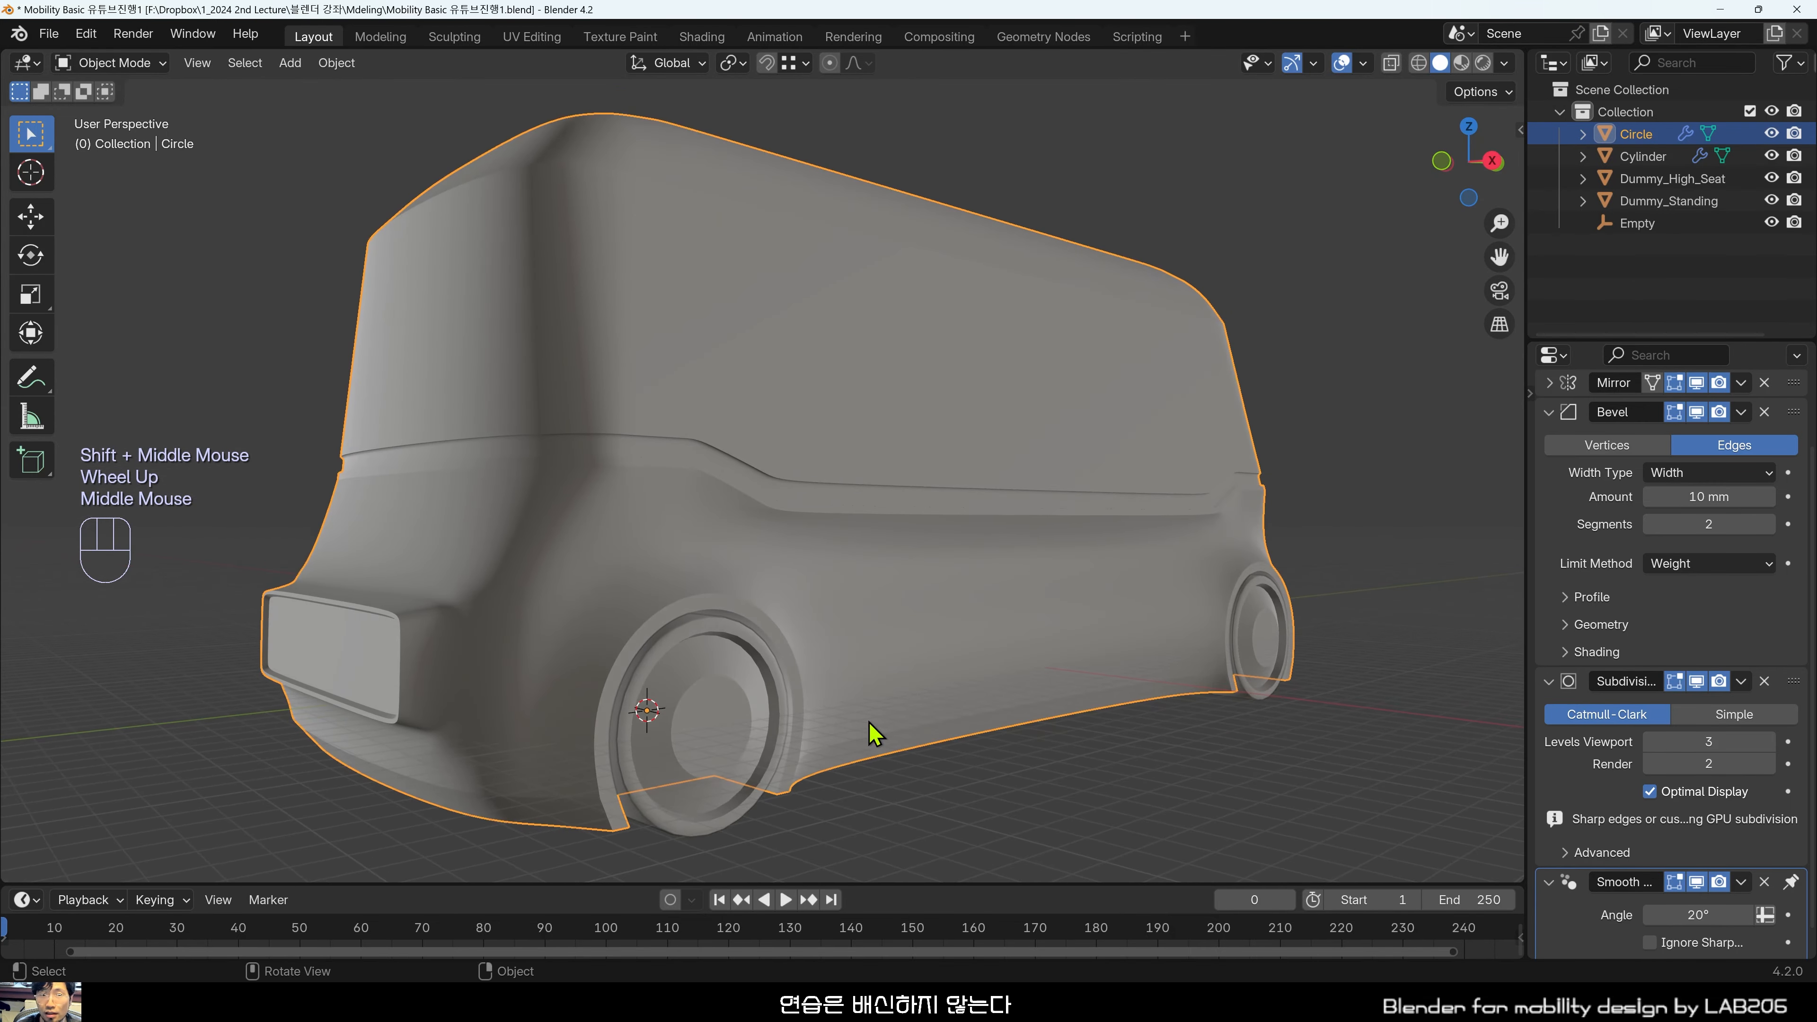